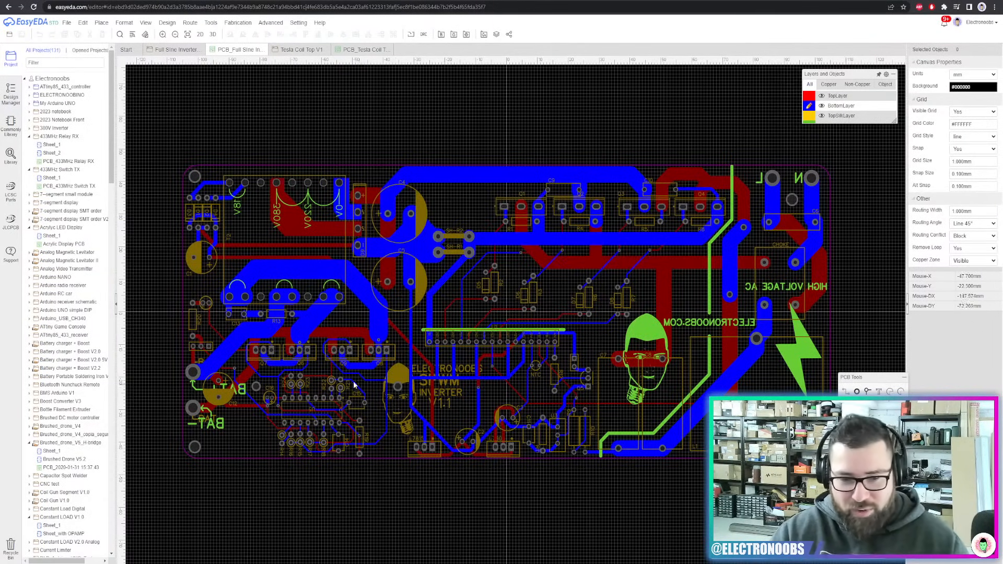
Examine the inverter PCB layout, checking the wide bottom-layer SHT track and the top-layer CH_L track running from Q1
{"action": "scroll", "coordinate": [436, 307], "scroll_direction": "up", "scroll_amount": 4}
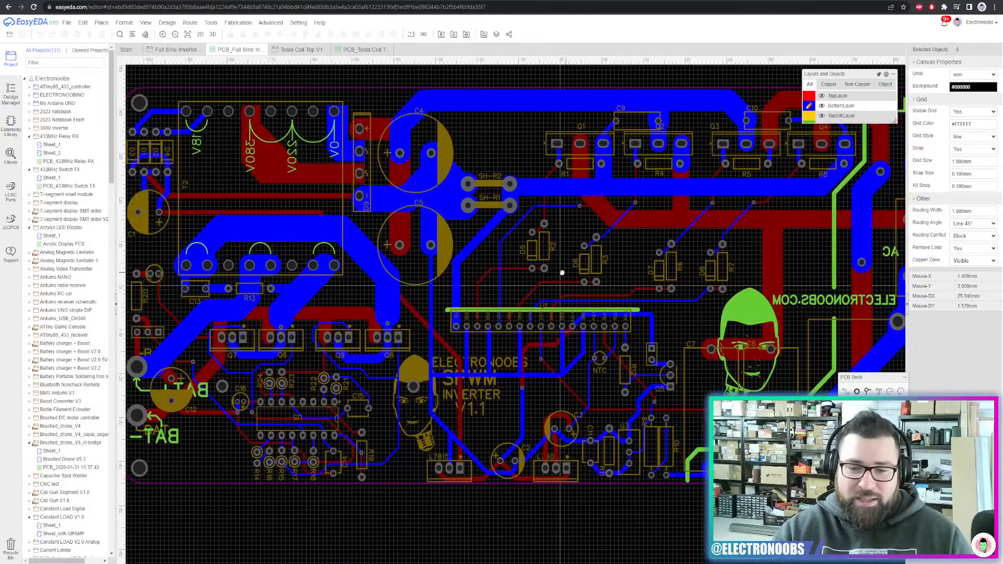
{"action": "scroll", "coordinate": [549, 219], "scroll_direction": "up", "scroll_amount": 5}
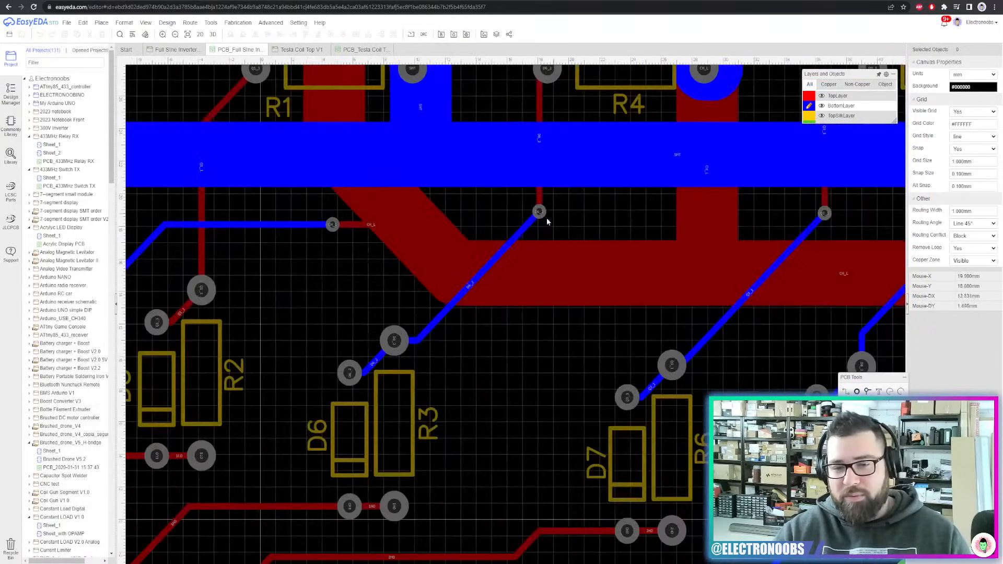
{"action": "scroll", "coordinate": [520, 228], "scroll_direction": "down", "scroll_amount": 3}
{"action": "left_click", "coordinate": [632, 178]}
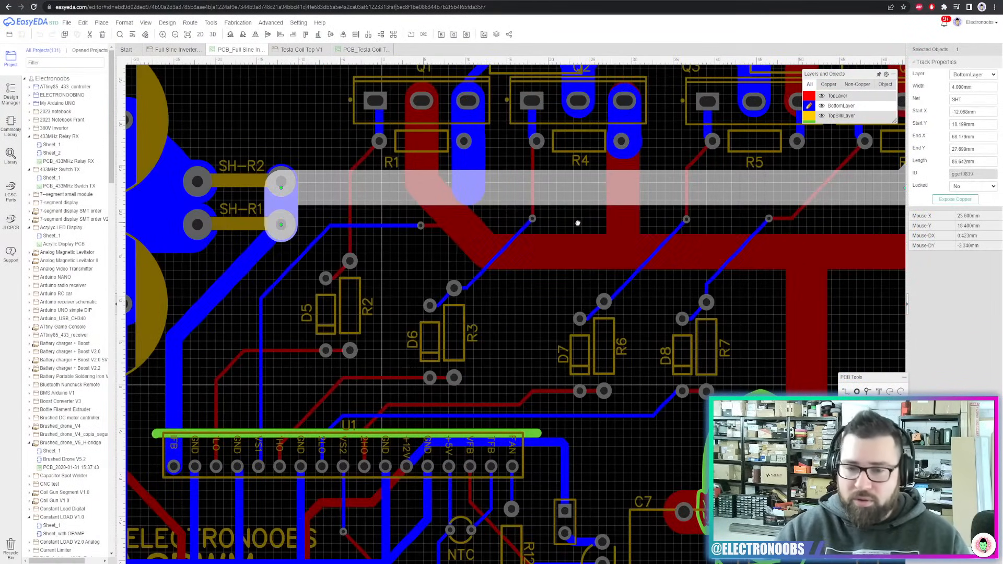
{"action": "right_click_drag", "start_coordinate": [584, 225], "coordinate": [513, 253]}
{"action": "scroll", "coordinate": [526, 238], "scroll_direction": "down", "scroll_amount": 2}
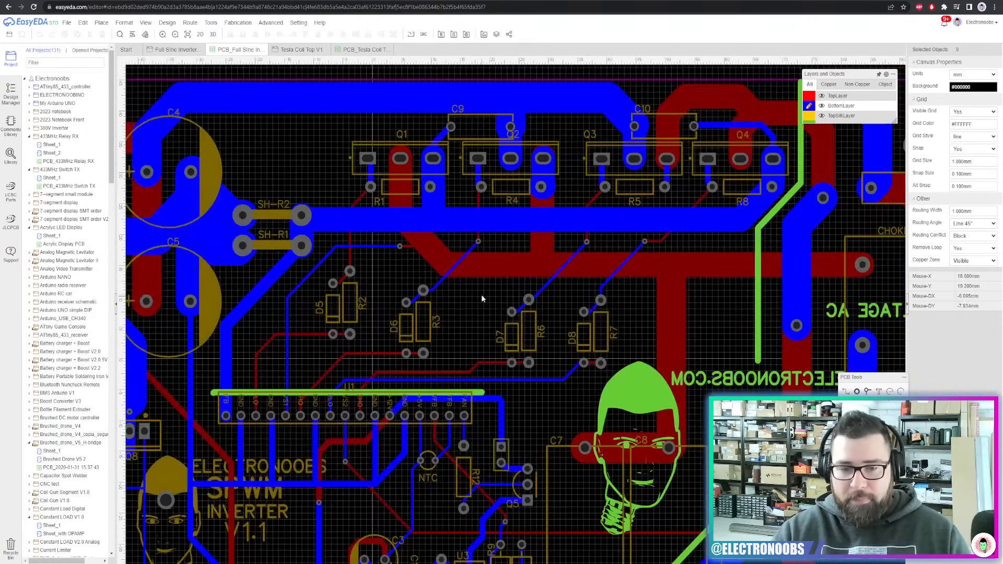
{"action": "left_click", "coordinate": [440, 262]}
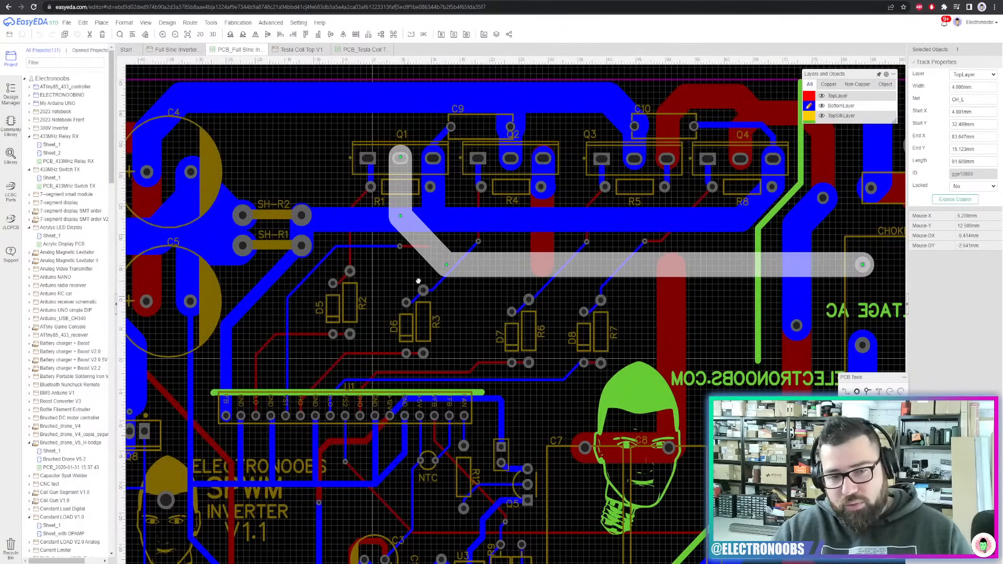
{"action": "right_click_drag", "start_coordinate": [403, 281], "coordinate": [593, 248]}
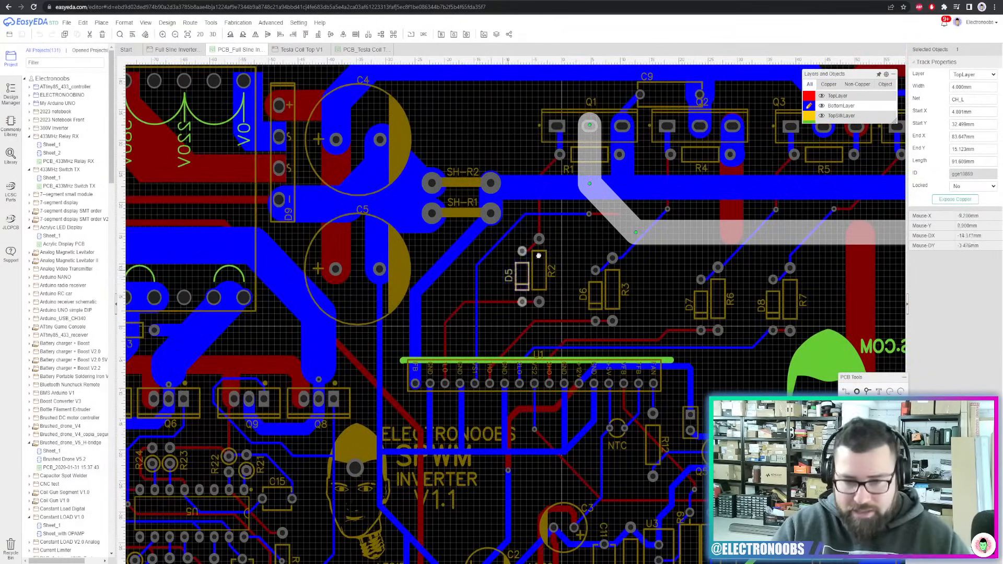
{"action": "scroll", "coordinate": [522, 263], "scroll_direction": "down", "scroll_amount": 2}
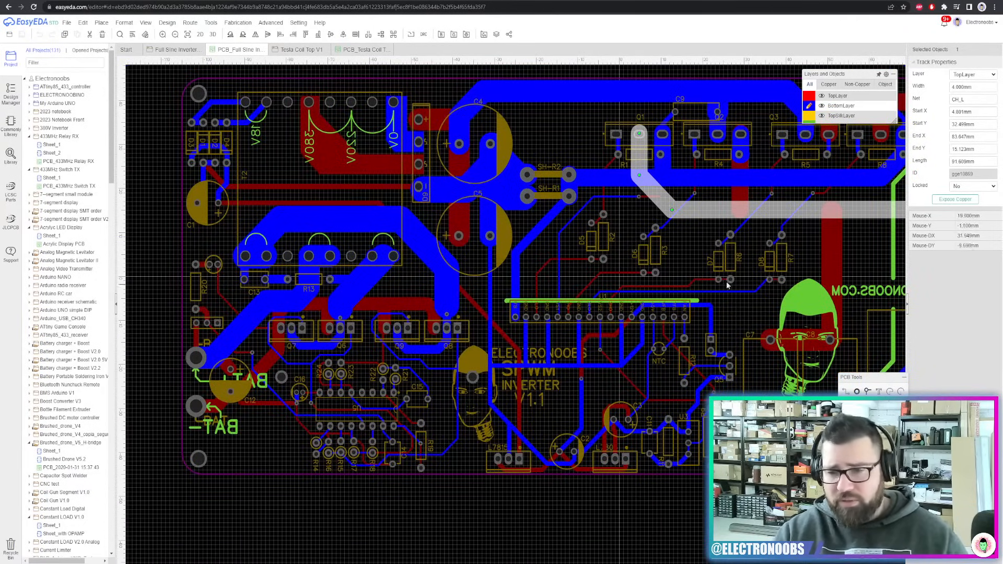
{"action": "right_click_drag", "start_coordinate": [805, 248], "coordinate": [720, 258]}
{"action": "scroll", "coordinate": [710, 269], "scroll_direction": "down", "scroll_amount": 1}
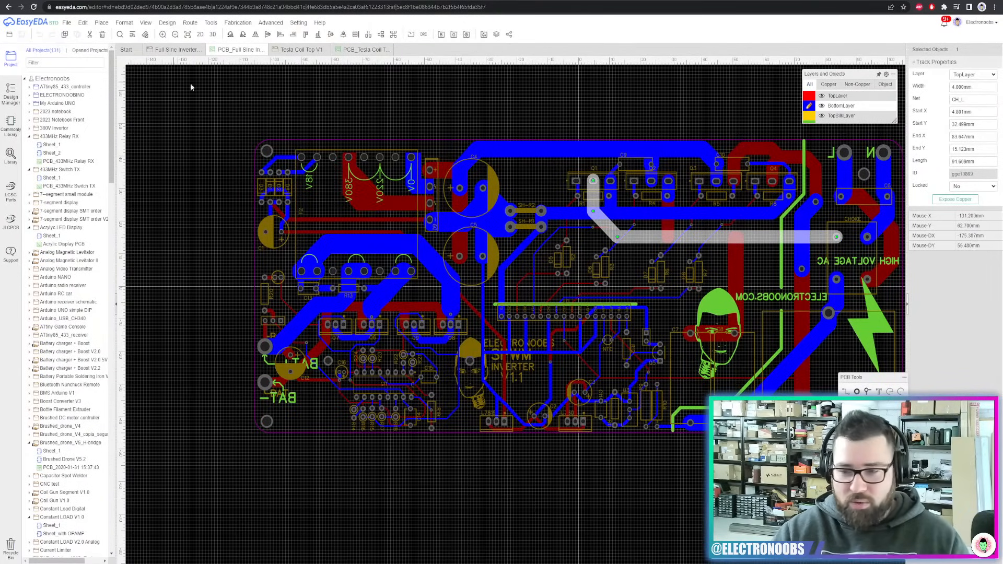
Open the full sine inverter schematic and inspect the 12V net flag at the L7815CV regulator's output
{"action": "left_click", "coordinate": [176, 50]}
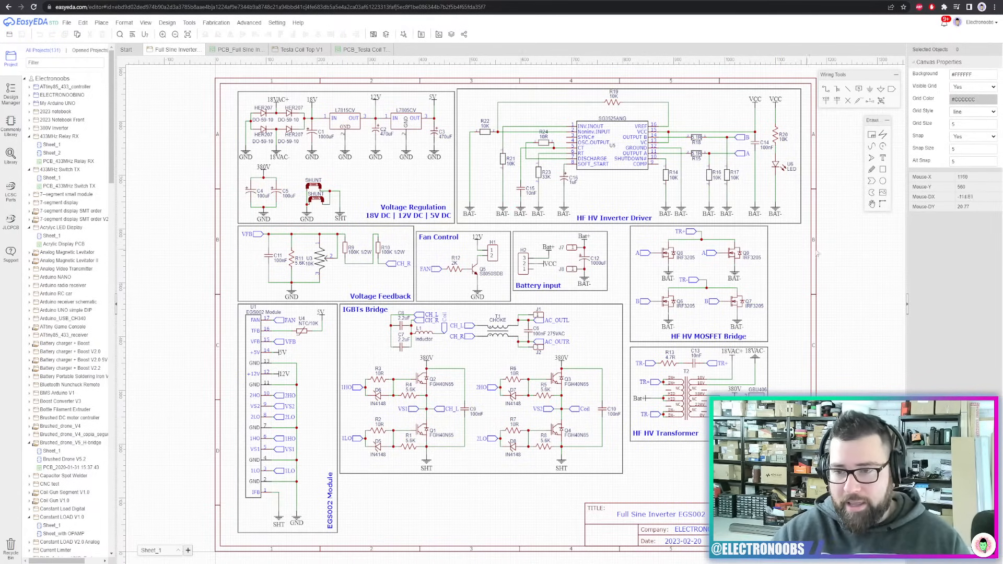
{"action": "right_click_drag", "start_coordinate": [826, 250], "coordinate": [799, 261]}
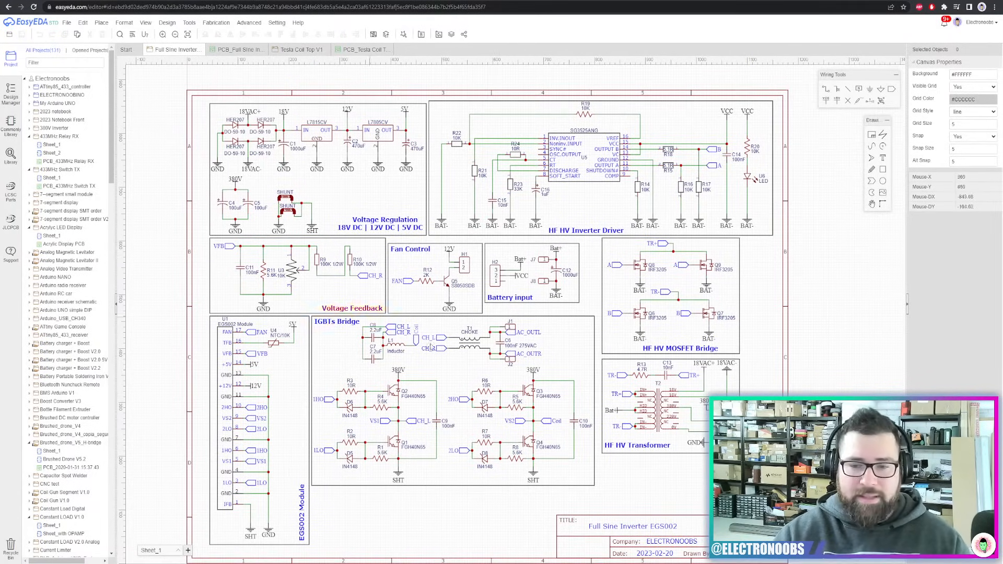
{"action": "right_click_drag", "start_coordinate": [563, 347], "coordinate": [568, 331]}
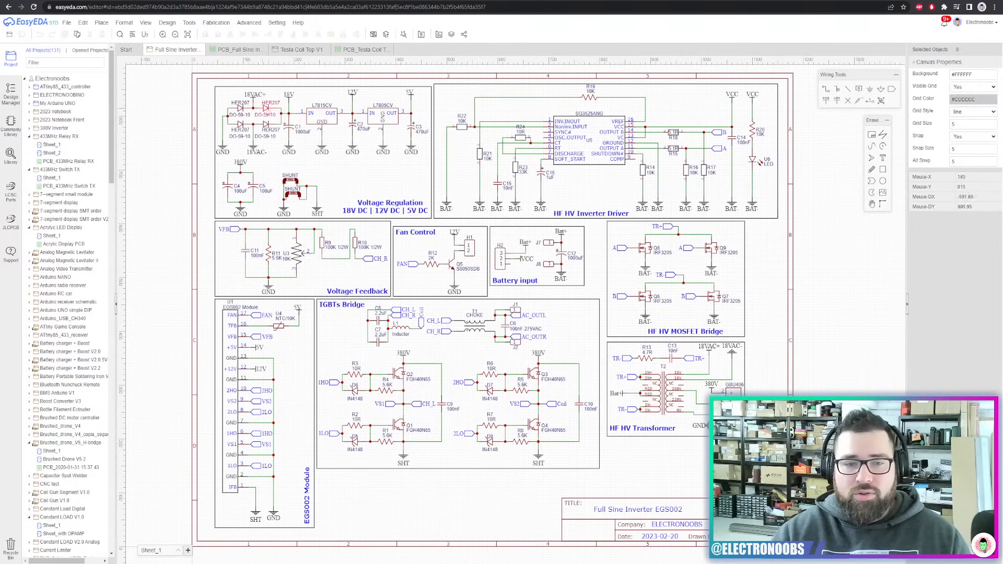
{"action": "scroll", "coordinate": [416, 187], "scroll_direction": "up", "scroll_amount": 5}
{"action": "scroll", "coordinate": [404, 180], "scroll_direction": "down", "scroll_amount": 4}
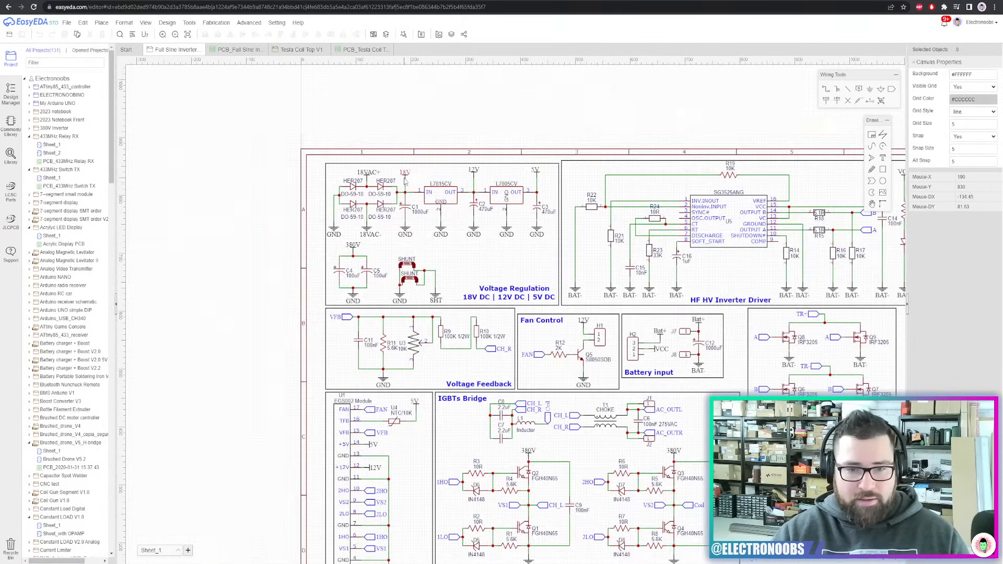
{"action": "right_click_drag", "start_coordinate": [587, 286], "coordinate": [452, 217]}
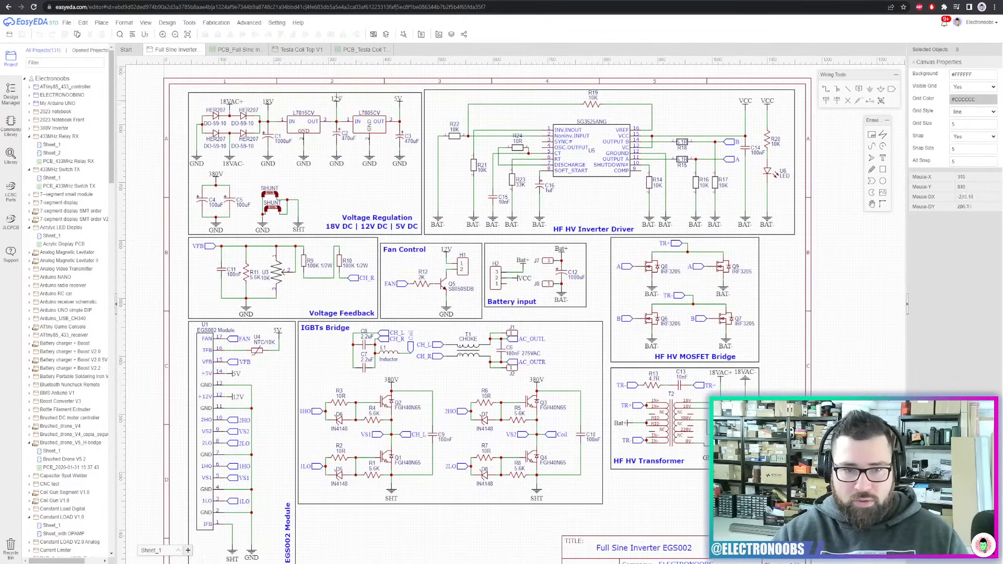
{"action": "scroll", "coordinate": [335, 104], "scroll_direction": "up", "scroll_amount": 5}
{"action": "left_click", "coordinate": [338, 104]}
{"action": "scroll", "coordinate": [345, 107], "scroll_direction": "down", "scroll_amount": 4}
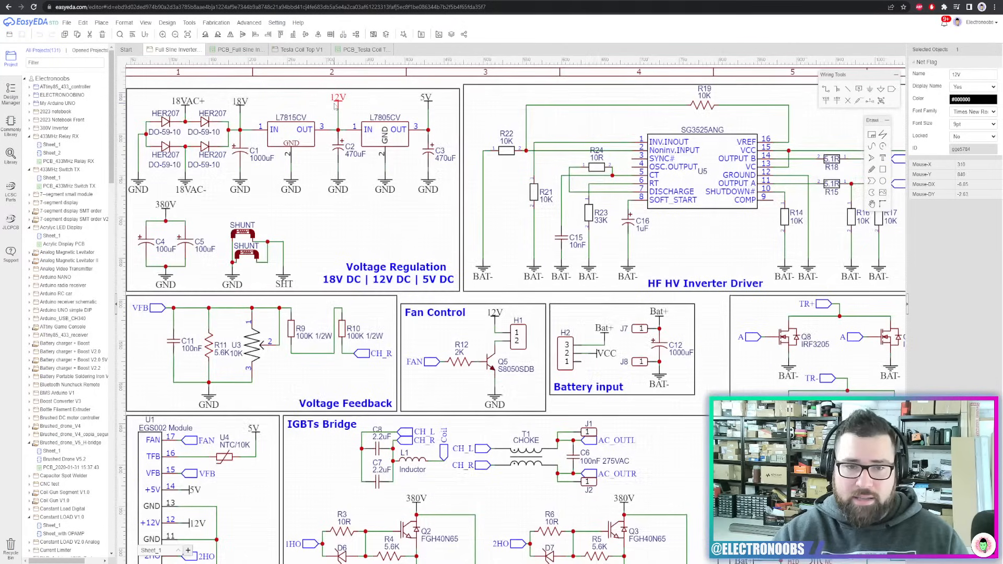
Inspect the net port A at MOSFET Q8 in the HF HV MOSFET Bridge block
{"action": "right_click_drag", "start_coordinate": [463, 309], "coordinate": [358, 258]}
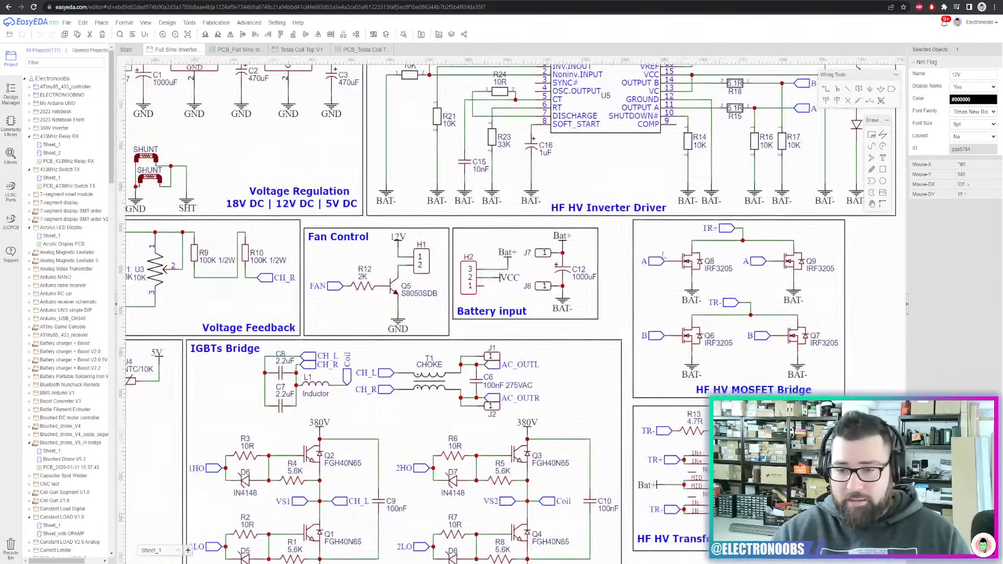
{"action": "scroll", "coordinate": [647, 282], "scroll_direction": "up", "scroll_amount": 4}
{"action": "left_click", "coordinate": [647, 282]}
{"action": "scroll", "coordinate": [647, 282], "scroll_direction": "down", "scroll_amount": 4}
{"action": "scroll", "coordinate": [597, 283], "scroll_direction": "down", "scroll_amount": 4}
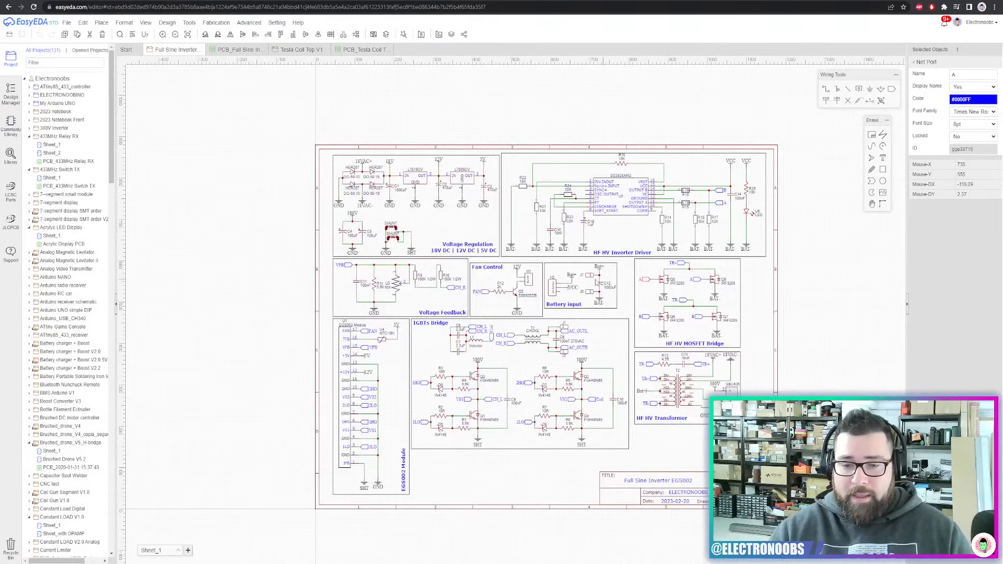
{"action": "scroll", "coordinate": [629, 235], "scroll_direction": "up", "scroll_amount": 4}
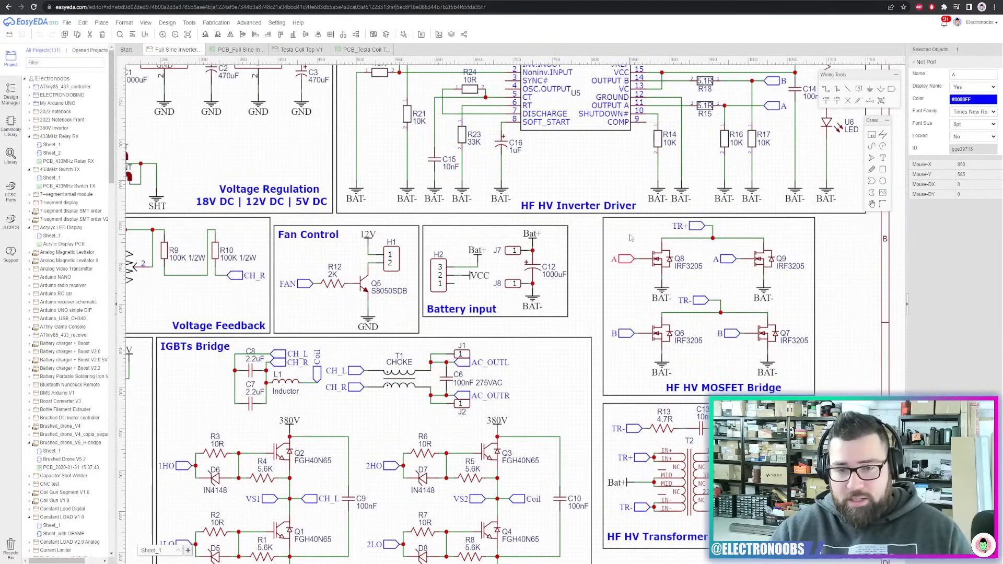
{"action": "scroll", "coordinate": [630, 235], "scroll_direction": "down", "scroll_amount": 2}
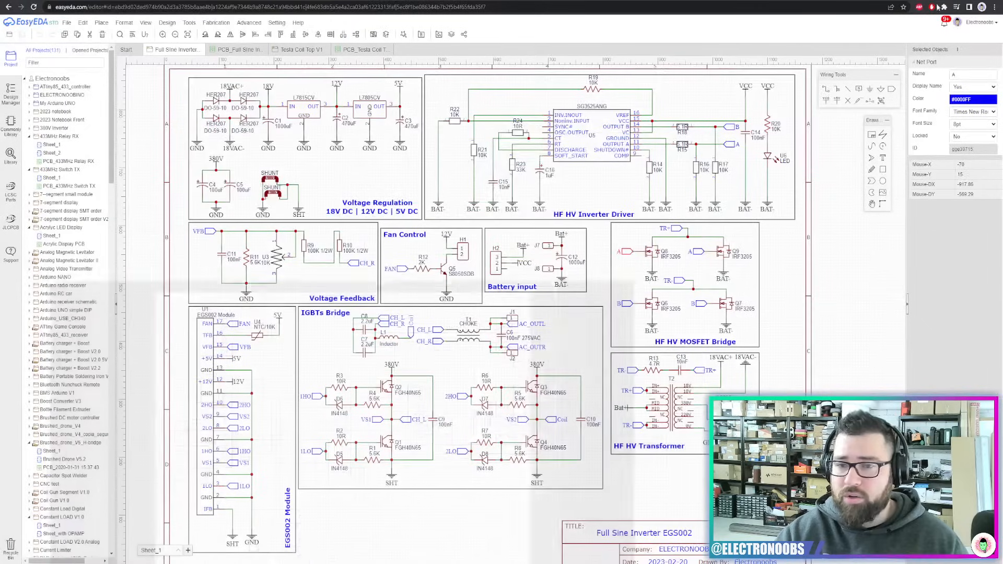
{"action": "scroll", "coordinate": [485, 210], "scroll_direction": "down", "scroll_amount": 3}
{"action": "scroll", "coordinate": [489, 248], "scroll_direction": "up", "scroll_amount": 2}
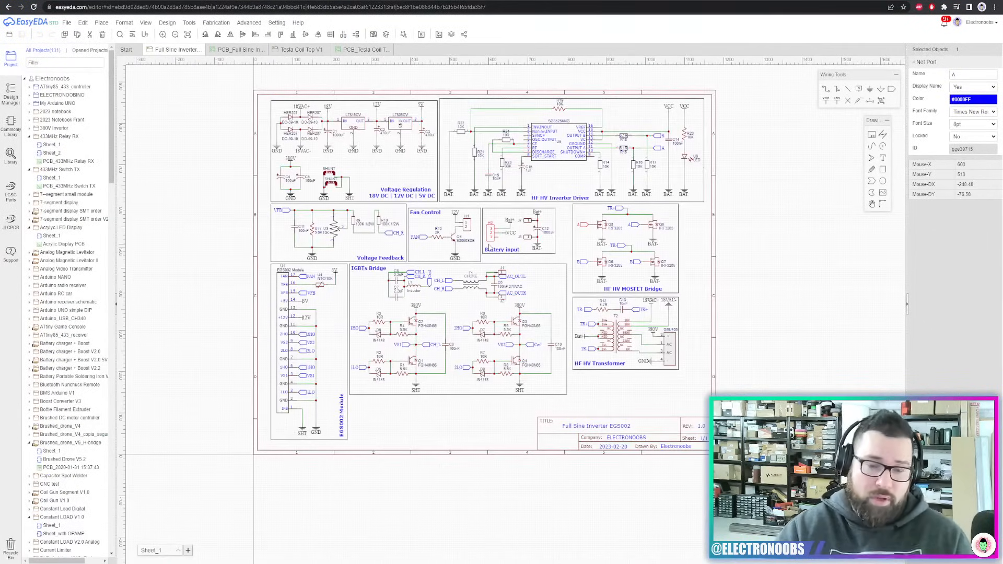
{"action": "scroll", "coordinate": [511, 230], "scroll_direction": "up", "scroll_amount": 3}
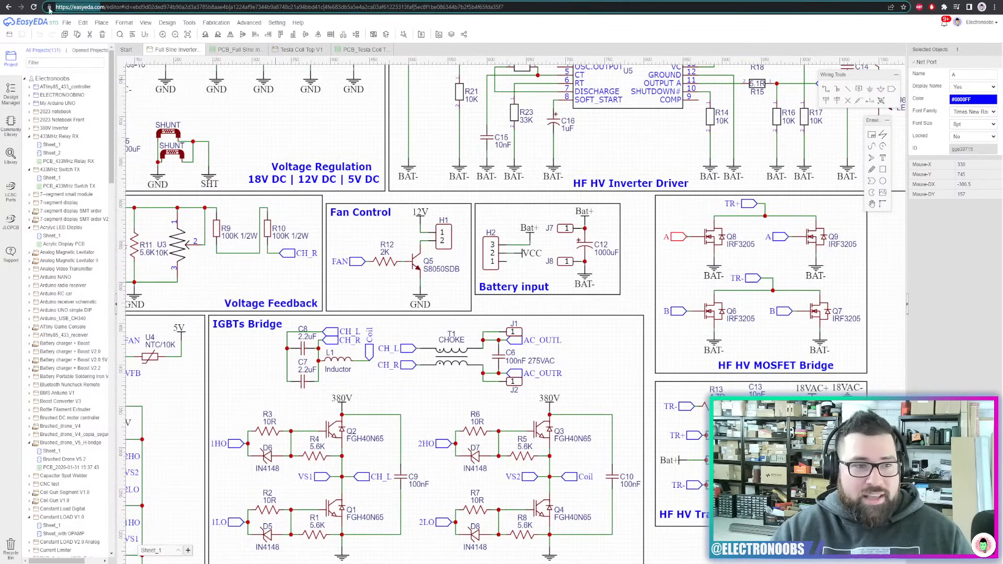
{"action": "left_click", "coordinate": [590, 355]}
{"action": "scroll", "coordinate": [590, 356], "scroll_direction": "down", "scroll_amount": 4}
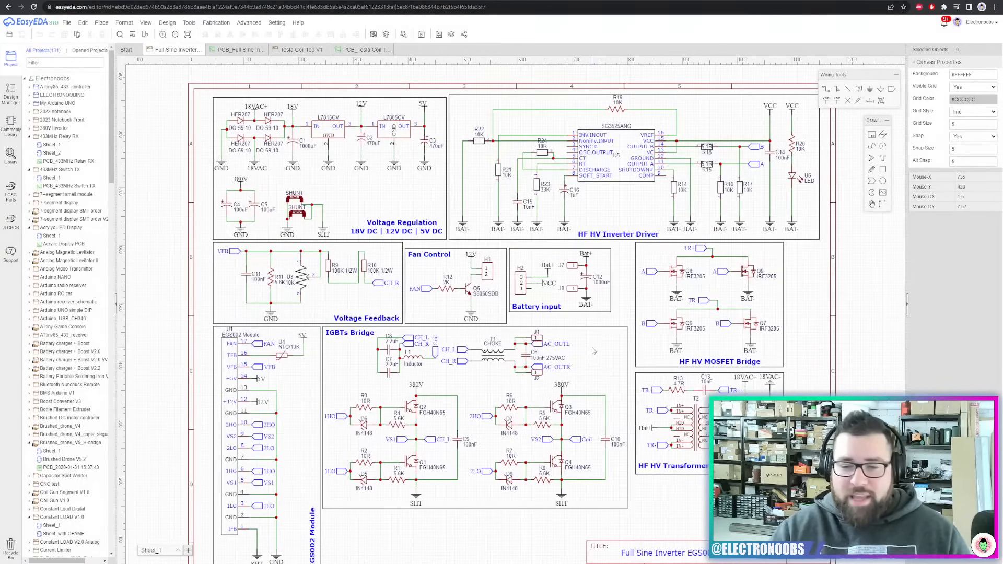
{"action": "scroll", "coordinate": [600, 335], "scroll_direction": "up", "scroll_amount": 2}
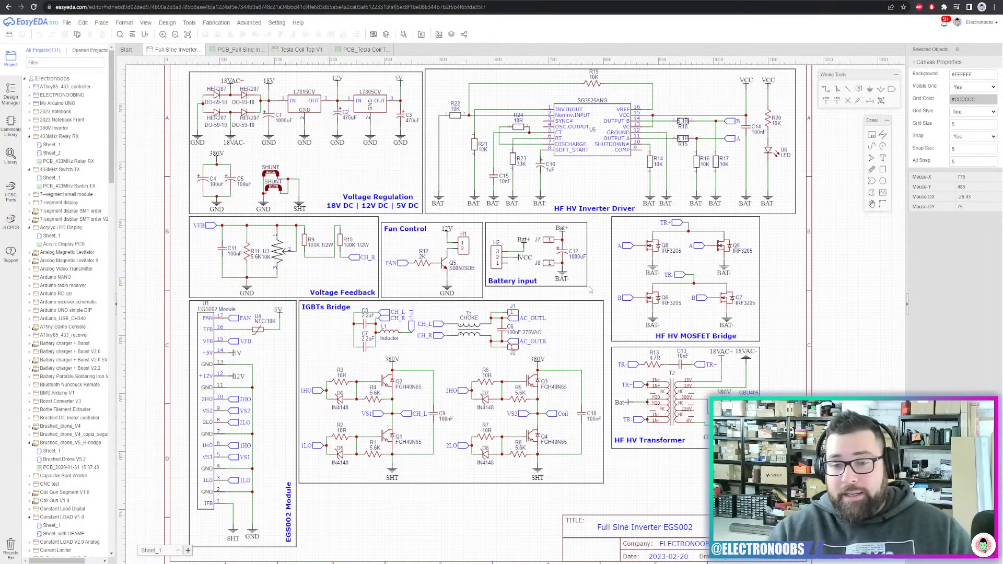
Inspect the GND and 12V net flags at capacitor C2 in the Voltage Regulation block
{"action": "right_click_drag", "start_coordinate": [607, 282], "coordinate": [637, 288]}
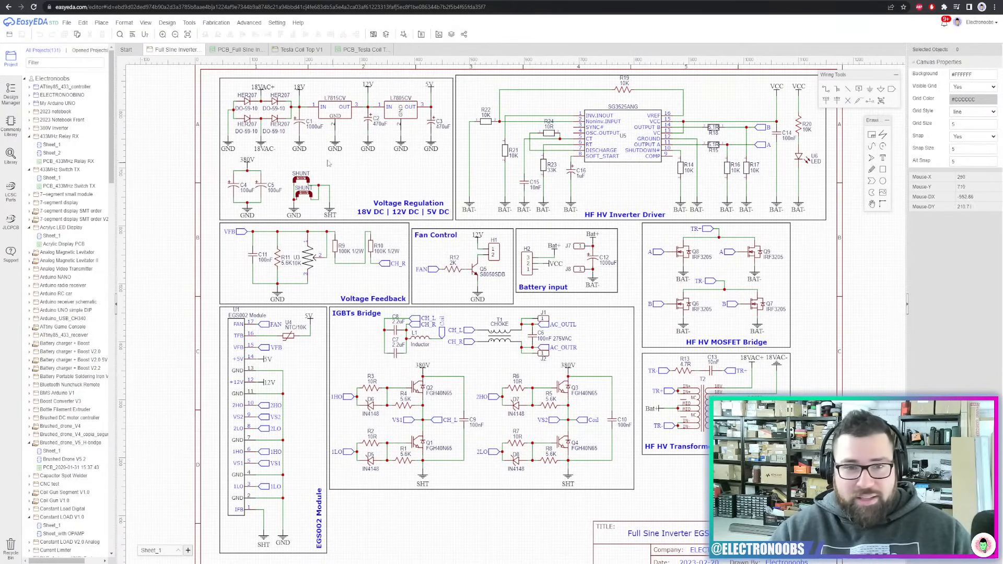
{"action": "left_click", "coordinate": [368, 148]}
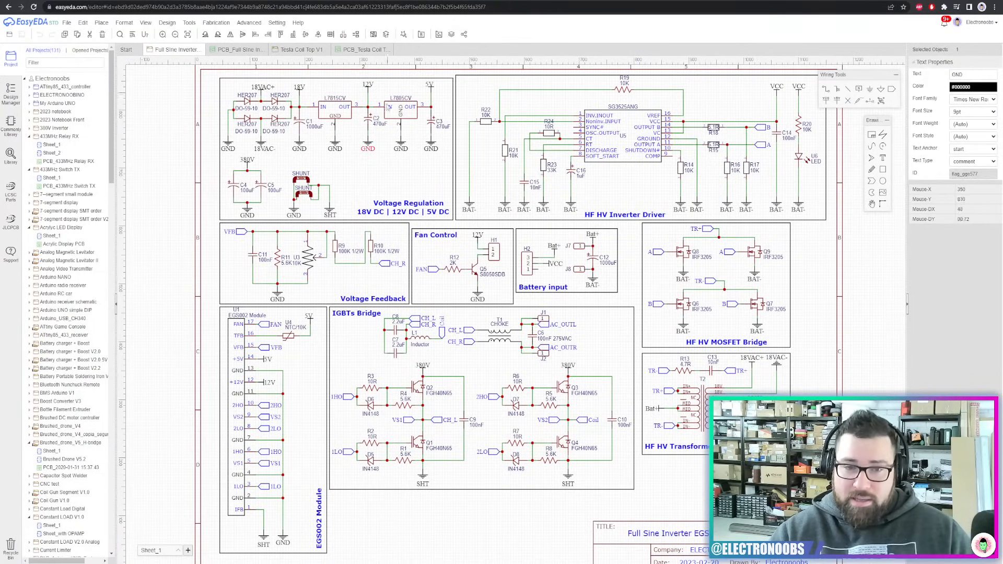
{"action": "left_click", "coordinate": [660, 253]}
{"action": "right_click_drag", "start_coordinate": [417, 180], "coordinate": [555, 251]}
{"action": "scroll", "coordinate": [549, 243], "scroll_direction": "up", "scroll_amount": 3}
{"action": "right_click_drag", "start_coordinate": [453, 254], "coordinate": [504, 305]}
{"action": "left_click", "coordinate": [517, 244]}
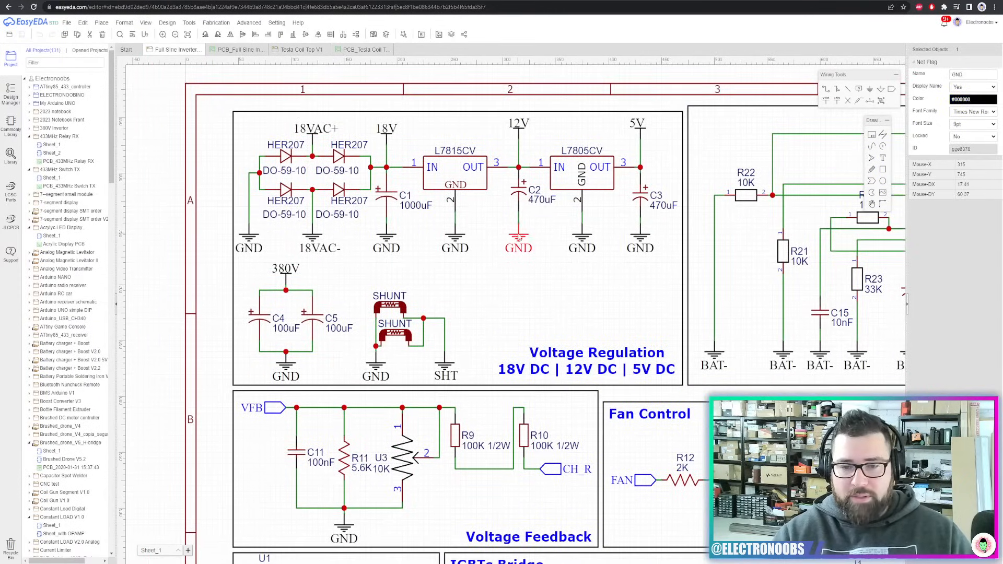
{"action": "left_click", "coordinate": [519, 139]}
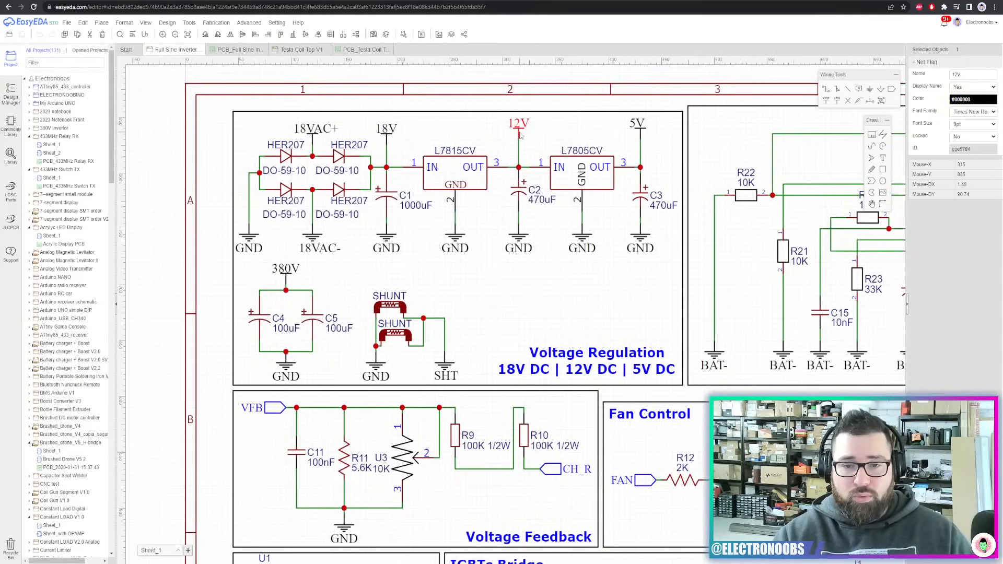
Place one VCC supply flag from the common library in the empty area beside the shunts in the Voltage Regulation block
{"action": "left_click", "coordinate": [9, 129]}
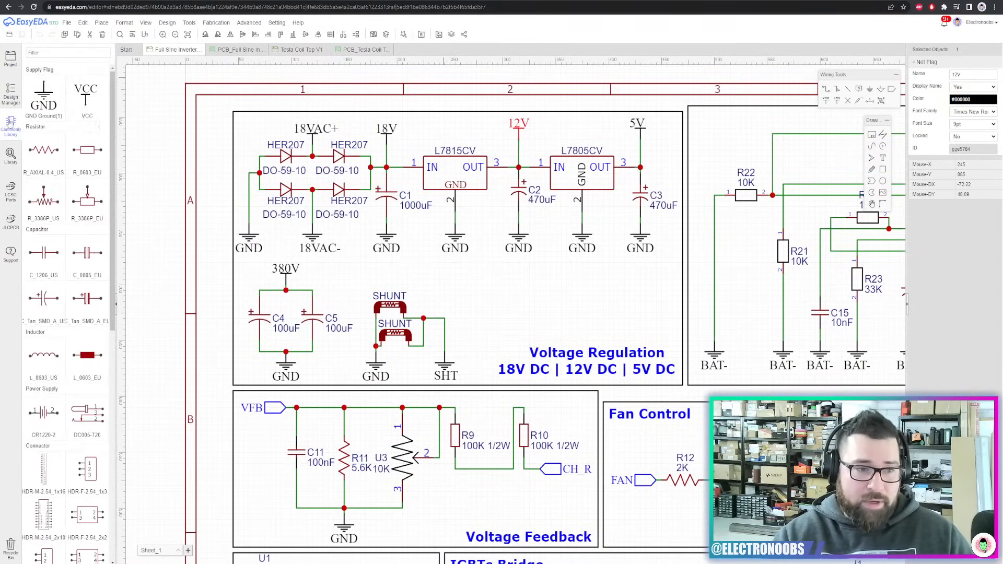
{"action": "left_click", "coordinate": [86, 97]}
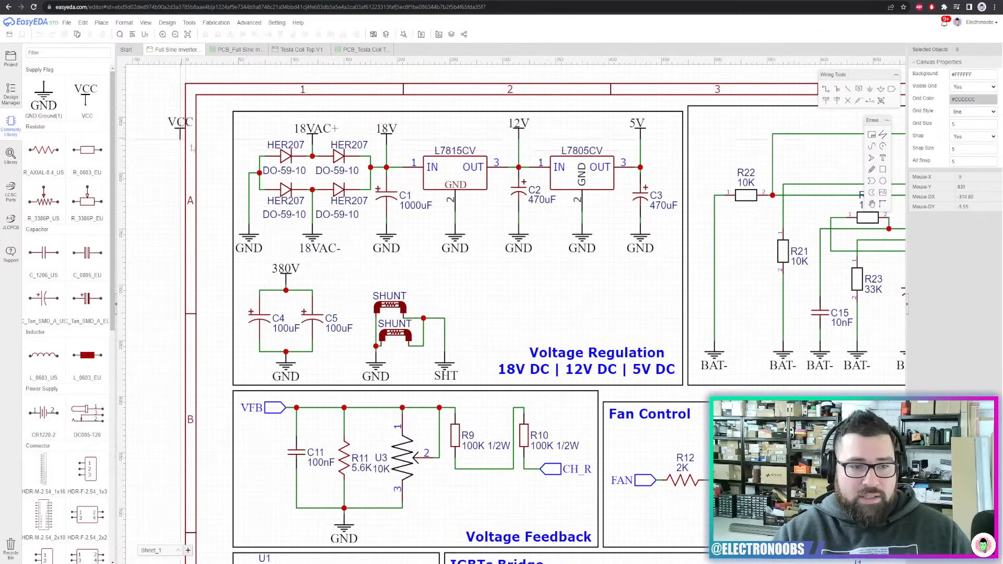
{"action": "left_click", "coordinate": [535, 308]}
{"action": "key", "text": "Escape"}
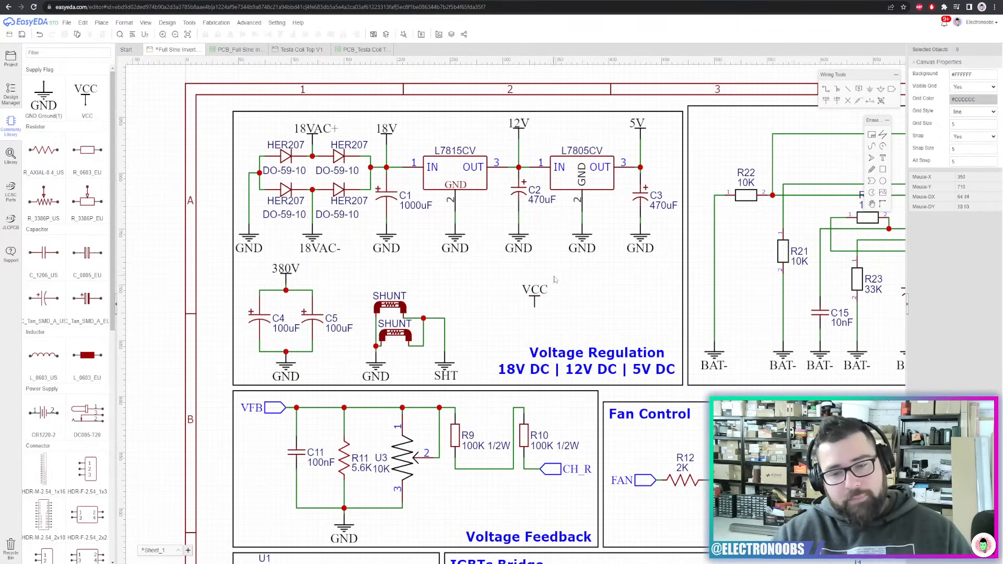
Rename the VCC flag beside the shunts to 3.3V
{"action": "scroll", "coordinate": [555, 280], "scroll_direction": "up", "scroll_amount": 2}
{"action": "left_click", "coordinate": [527, 306]}
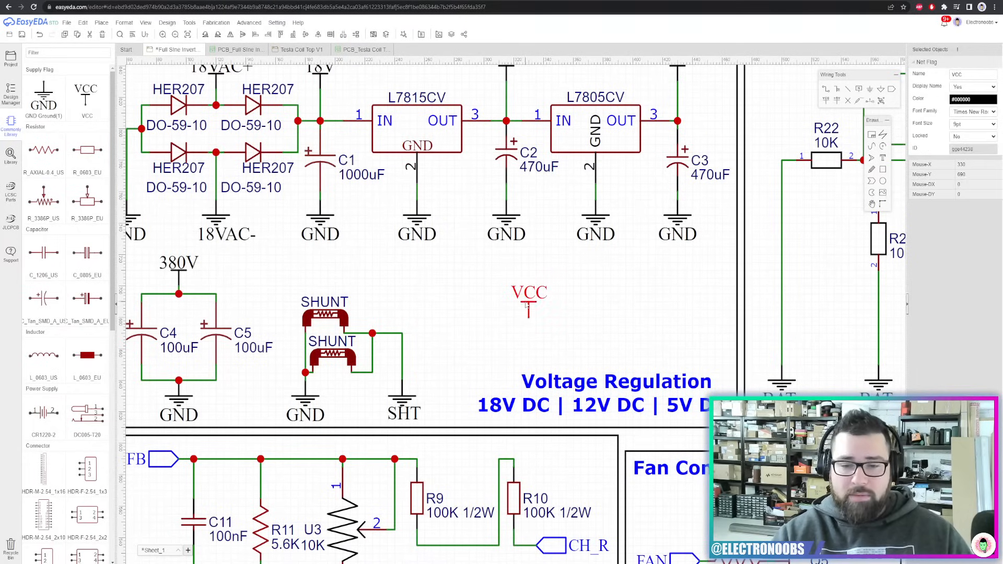
{"action": "double_click", "coordinate": [527, 295]}
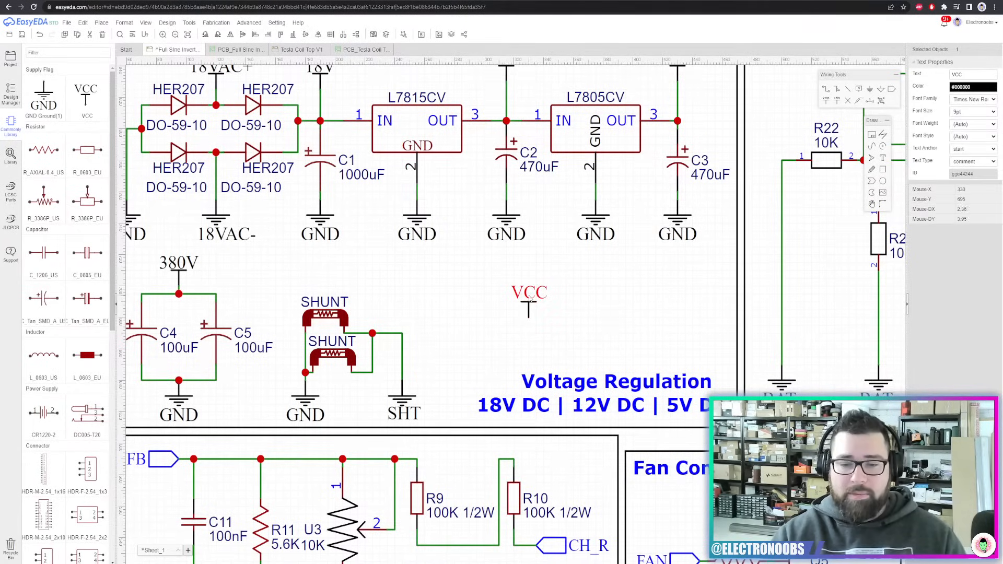
{"action": "type", "text": "3.3V"}
{"action": "left_click", "coordinate": [590, 281]}
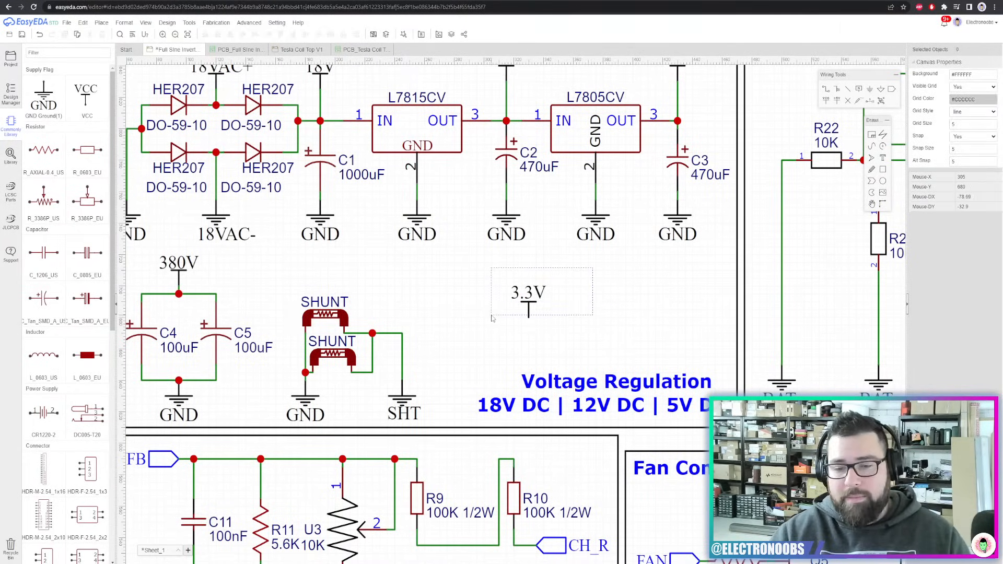
{"action": "scroll", "coordinate": [560, 313], "scroll_direction": "down", "scroll_amount": 2}
{"action": "scroll", "coordinate": [511, 270], "scroll_direction": "up", "scroll_amount": 1}
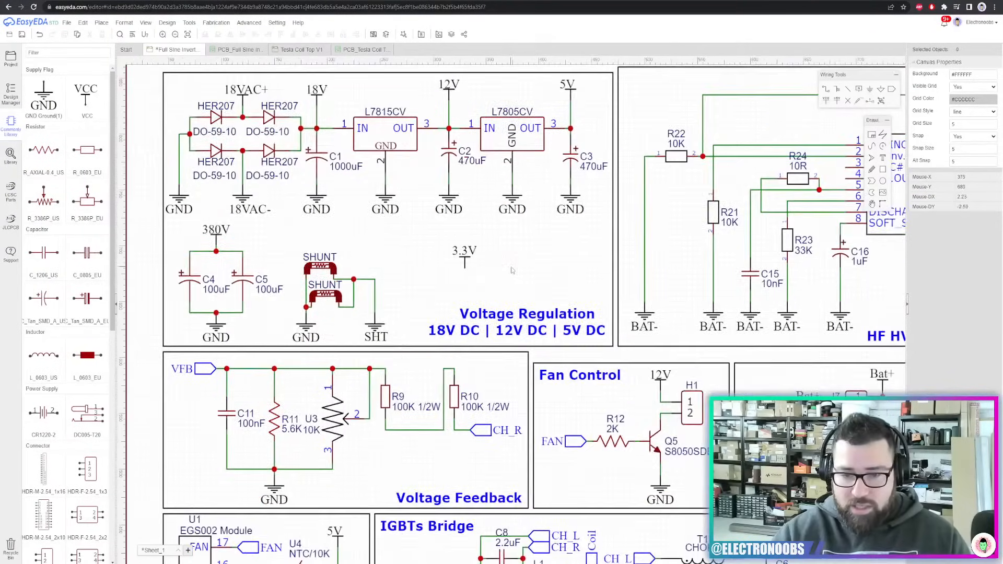
{"action": "scroll", "coordinate": [512, 270], "scroll_direction": "down", "scroll_amount": 1}
{"action": "scroll", "coordinate": [549, 275], "scroll_direction": "down", "scroll_amount": 1}
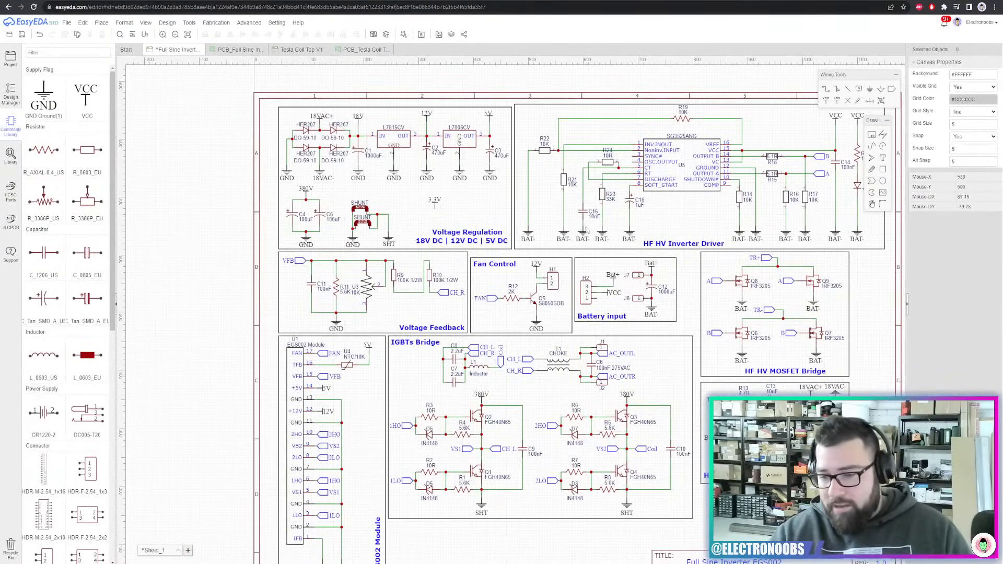
{"action": "scroll", "coordinate": [469, 179], "scroll_direction": "up", "scroll_amount": 2}
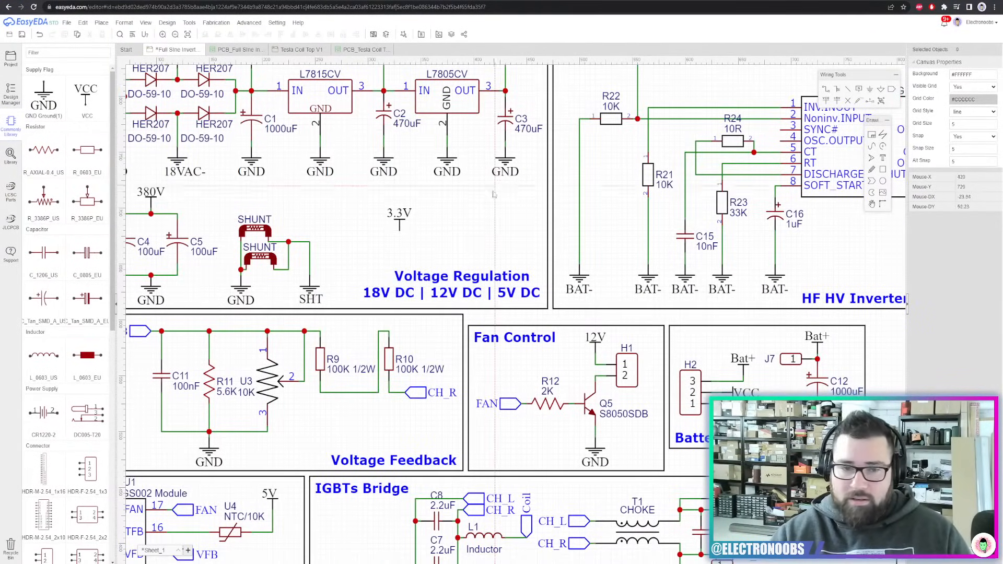
Try to wire the 3.3V flag in the Voltage Regulation block directly to Q6's drain net in the MOSFET bridge, and undo it
{"action": "scroll", "coordinate": [397, 233], "scroll_direction": "down", "scroll_amount": 5}
{"action": "scroll", "coordinate": [795, 416], "scroll_direction": "up", "scroll_amount": 5}
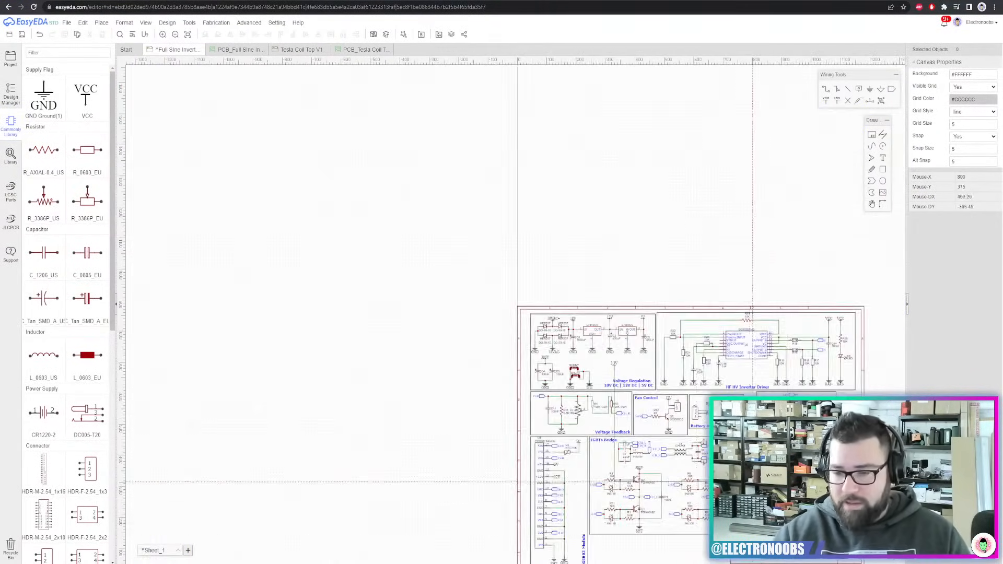
{"action": "left_click", "coordinate": [843, 295]}
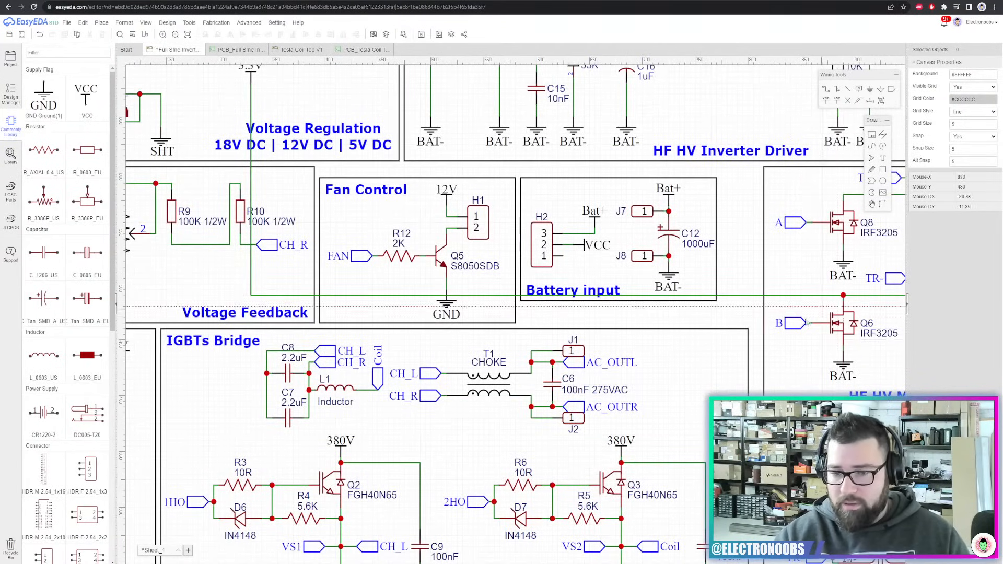
{"action": "left_click", "coordinate": [760, 295]}
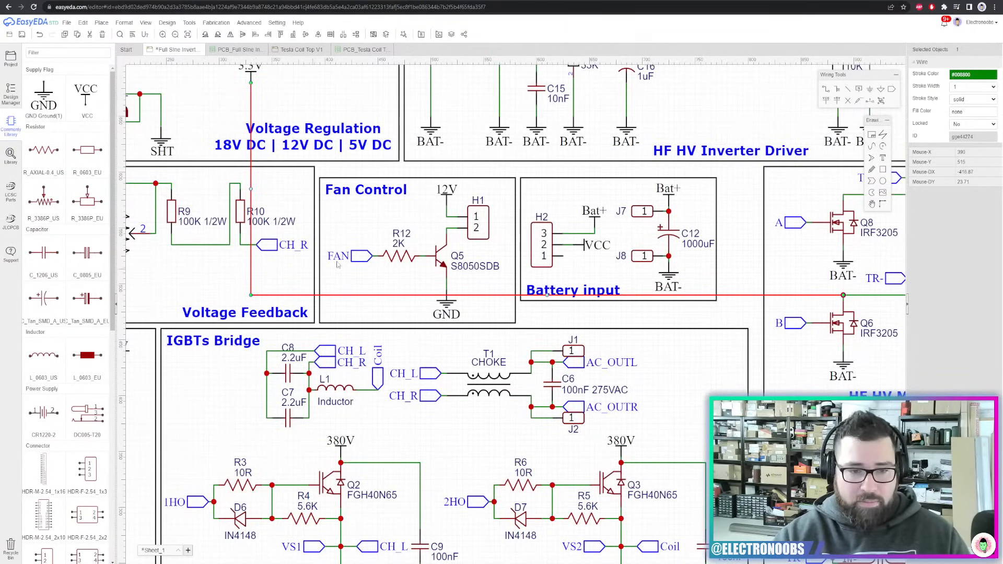
{"action": "key", "text": "ctrl+z"}
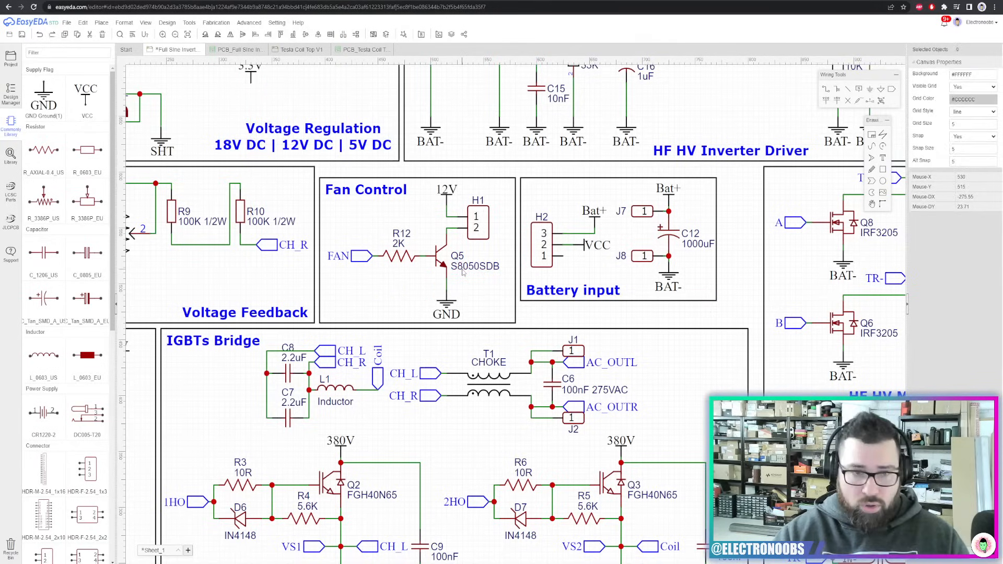
Copy the 3.3V flag from the Voltage Regulation block and paste it between the A and B ports of Q8 and Q6
{"action": "right_click_drag", "start_coordinate": [293, 91], "coordinate": [426, 178]}
{"action": "scroll", "coordinate": [425, 178], "scroll_direction": "up", "scroll_amount": 2}
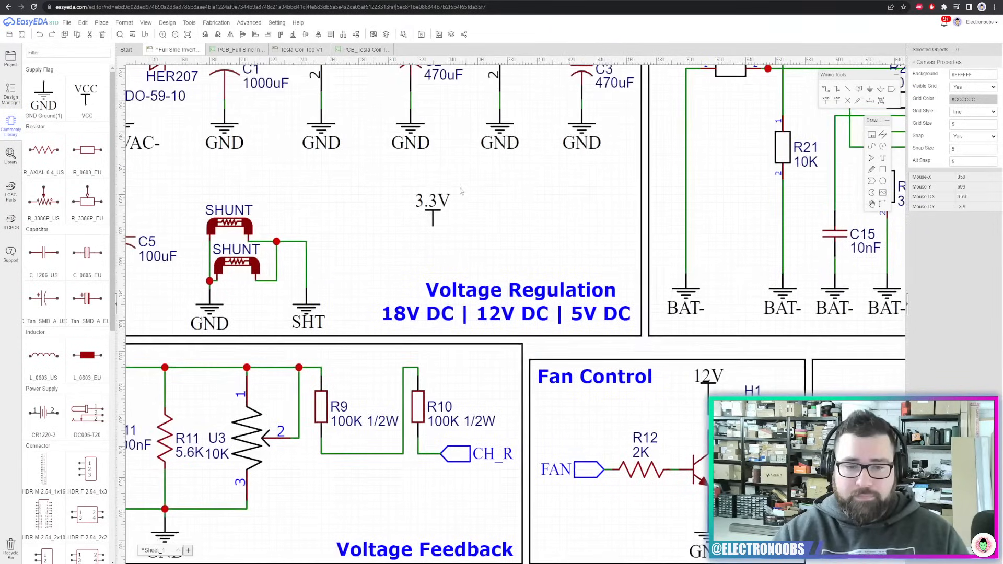
{"action": "left_click", "coordinate": [433, 219]}
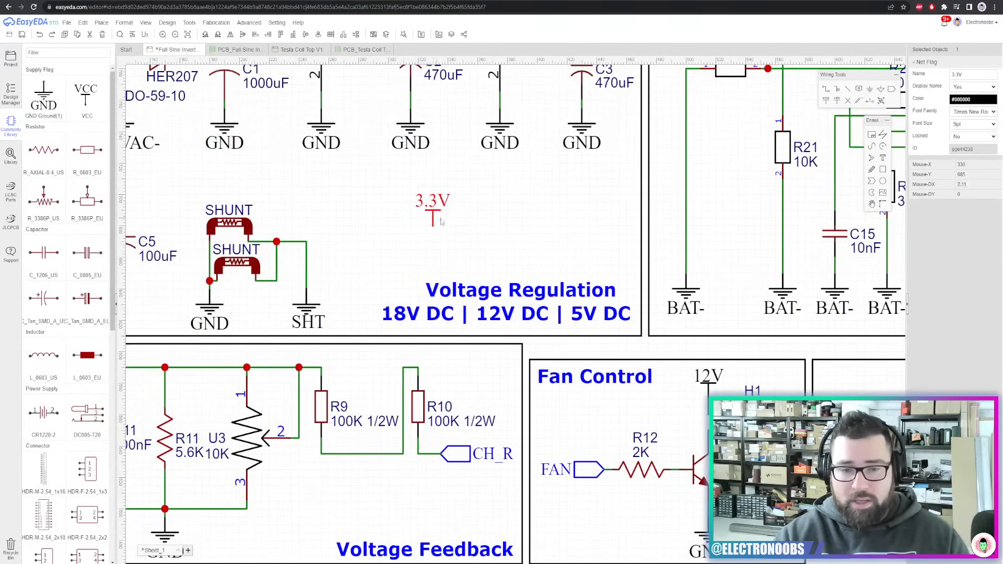
{"action": "scroll", "coordinate": [445, 221], "scroll_direction": "down", "scroll_amount": 5}
{"action": "scroll", "coordinate": [324, 407], "scroll_direction": "up", "scroll_amount": 5}
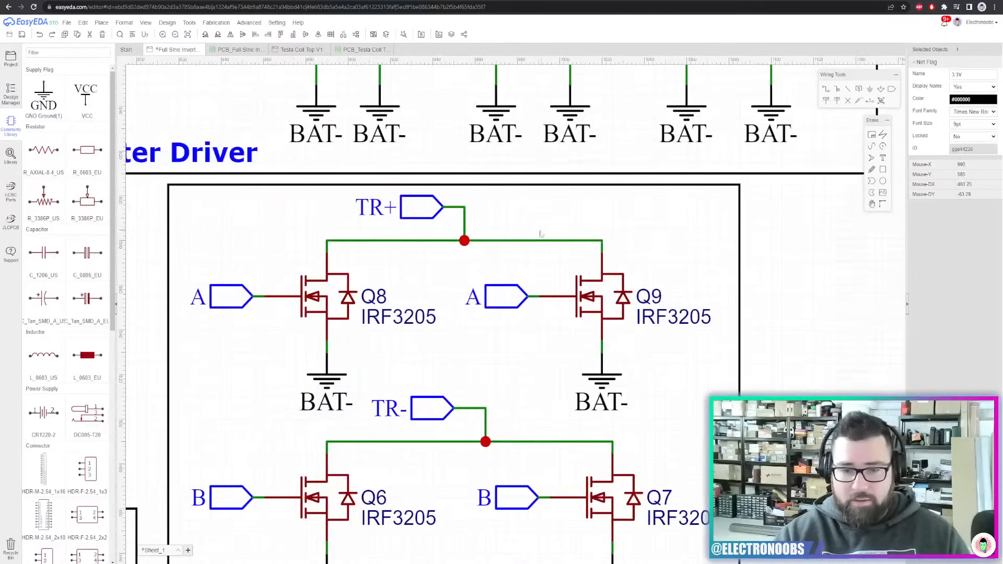
{"action": "right_click_drag", "start_coordinate": [324, 406], "coordinate": [458, 287]}
{"action": "key", "text": "ctrl+v"}
{"action": "left_click", "coordinate": [357, 277]}
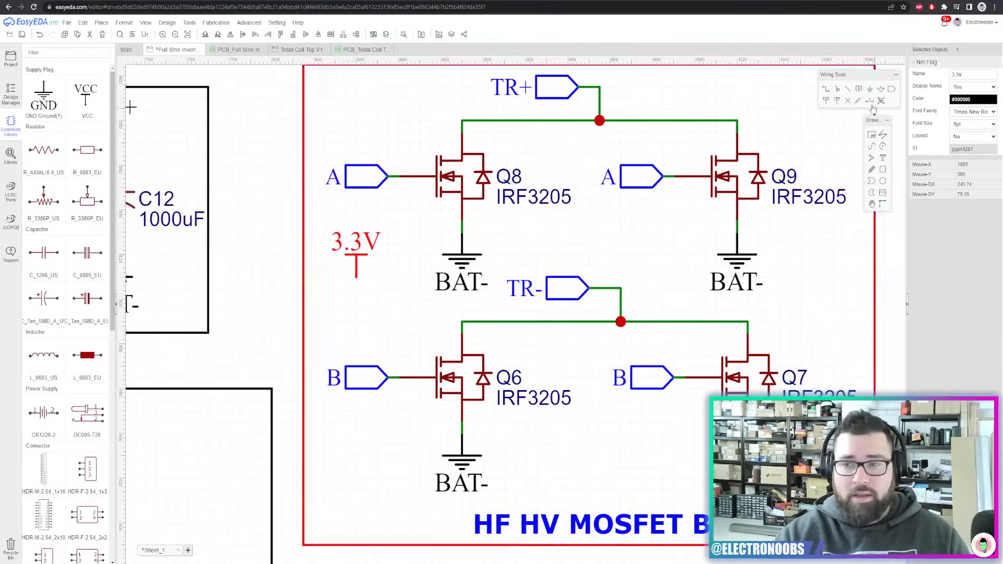
Wire the pasted 3.3V flag to the drain net of Q6 in the HF HV MOSFET Bridge block
{"action": "left_click", "coordinate": [824, 90]}
{"action": "left_click", "coordinate": [358, 277]}
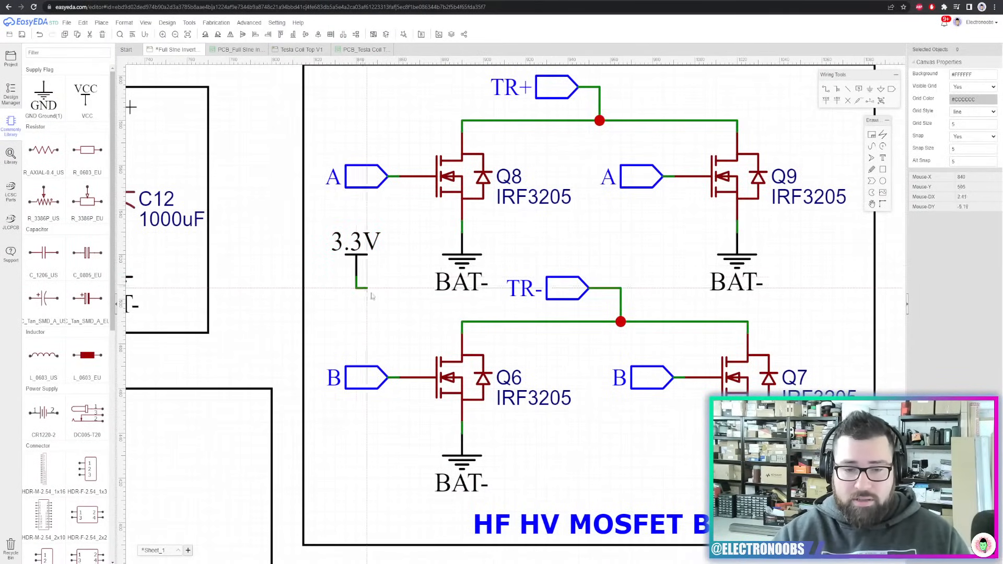
{"action": "left_click", "coordinate": [466, 323]}
{"action": "right_click", "coordinate": [502, 309]}
Compare the 3.3V flags in the Voltage Regulation and HF HV MOSFET Bridge blocks
{"action": "scroll", "coordinate": [507, 305], "scroll_direction": "down", "scroll_amount": 5}
{"action": "right_click_drag", "start_coordinate": [450, 269], "coordinate": [600, 280]}
{"action": "scroll", "coordinate": [551, 272], "scroll_direction": "up", "scroll_amount": 2}
{"action": "left_click_drag", "start_coordinate": [272, 163], "coordinate": [217, 198]}
{"action": "left_click_drag", "start_coordinate": [652, 312], "coordinate": [630, 334]}
{"action": "left_click", "coordinate": [241, 185]}
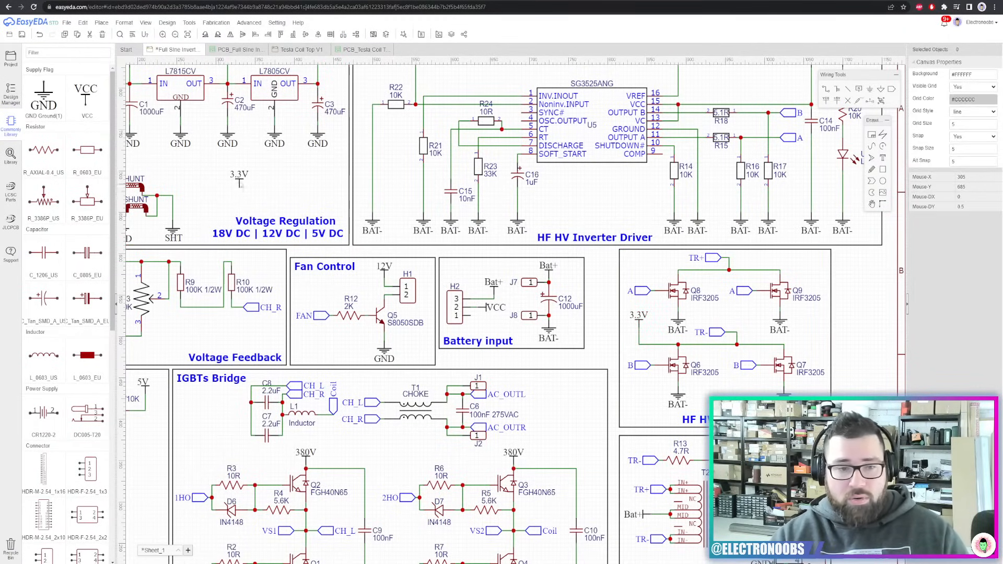
Rename the Voltage Regulation block's 3.3V flag to 3.3VO and restore its name to 3.3V
{"action": "double_click", "coordinate": [242, 176]}
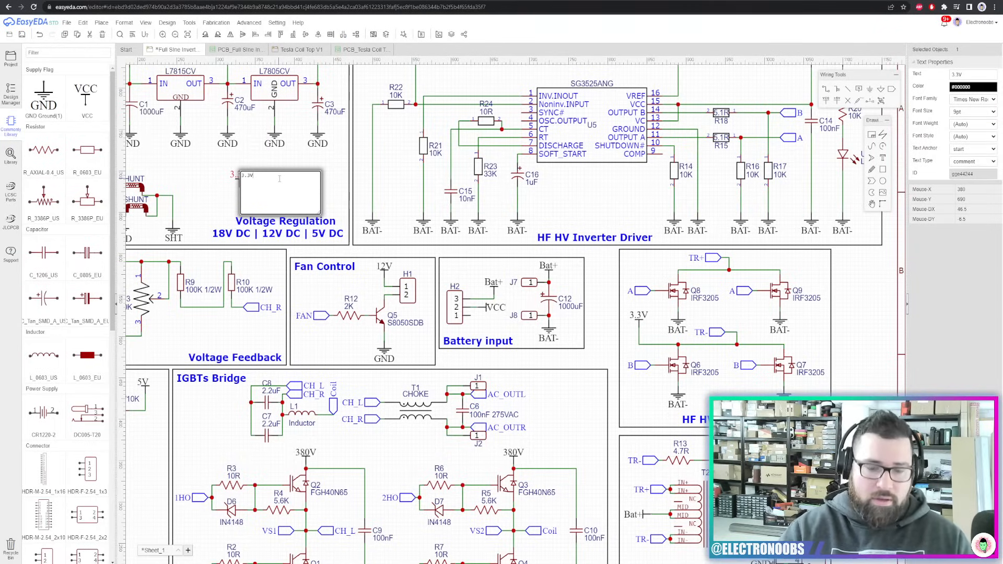
{"action": "type", "text": "O"}
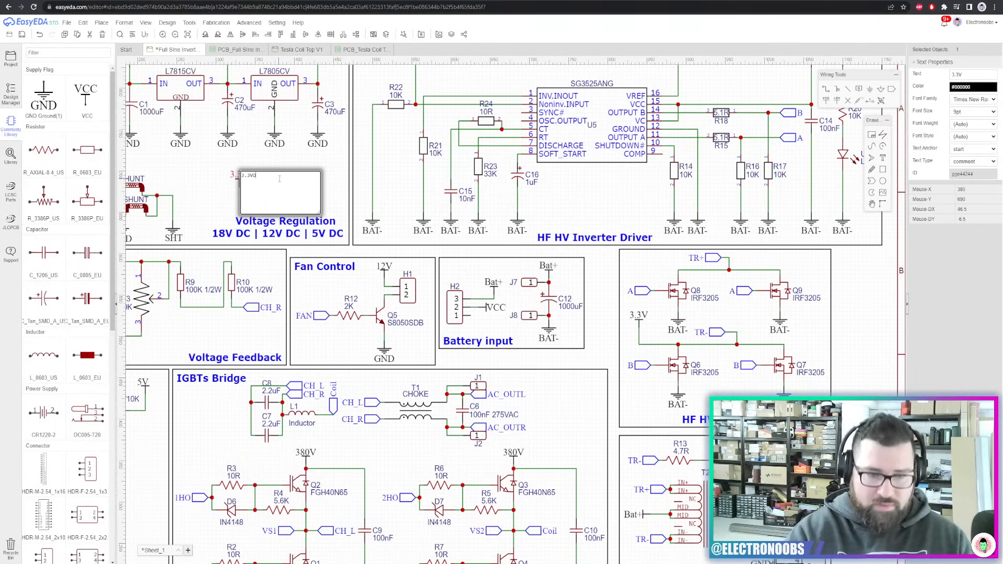
{"action": "left_click", "coordinate": [286, 168]}
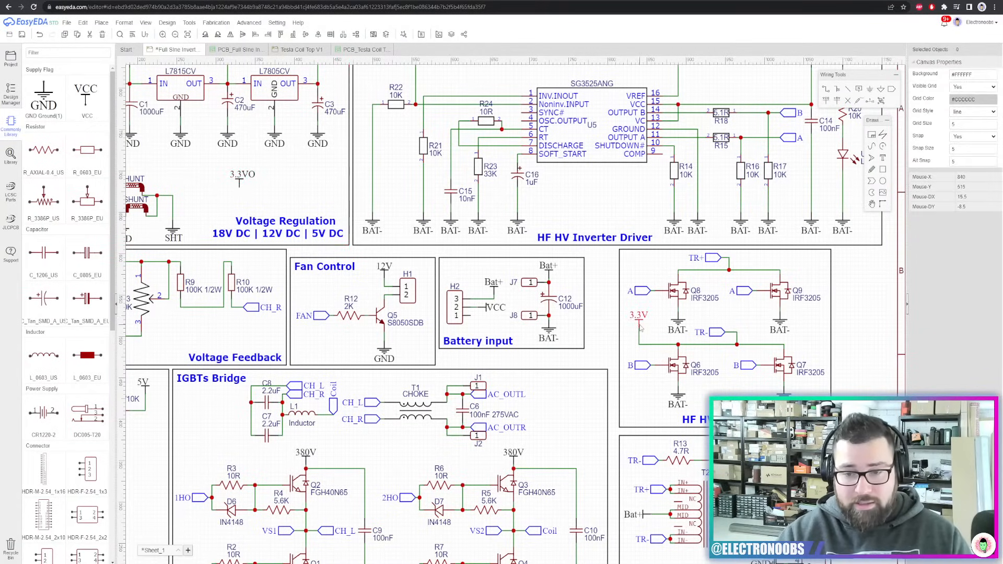
{"action": "double_click", "coordinate": [243, 176]}
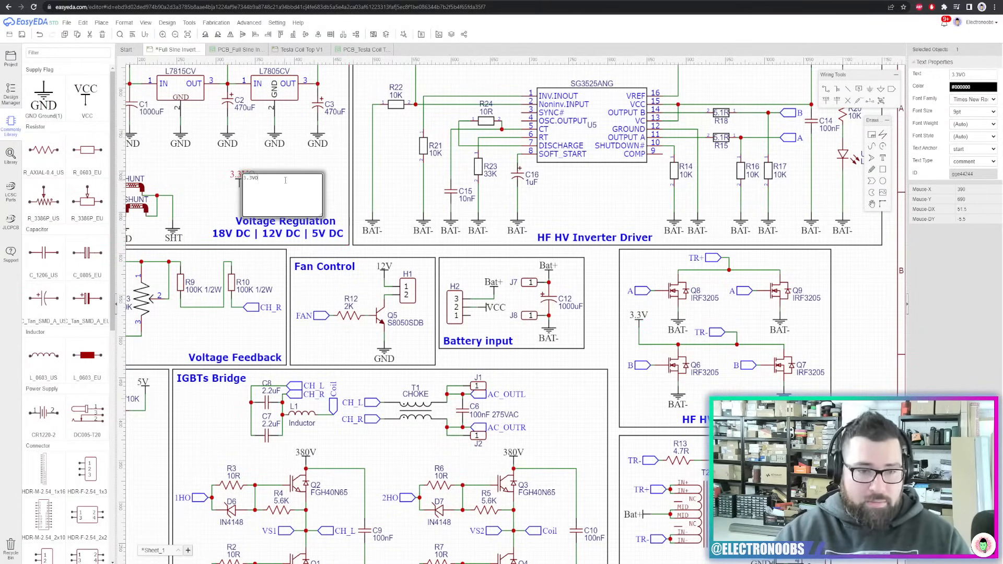
{"action": "left_click", "coordinate": [260, 163]}
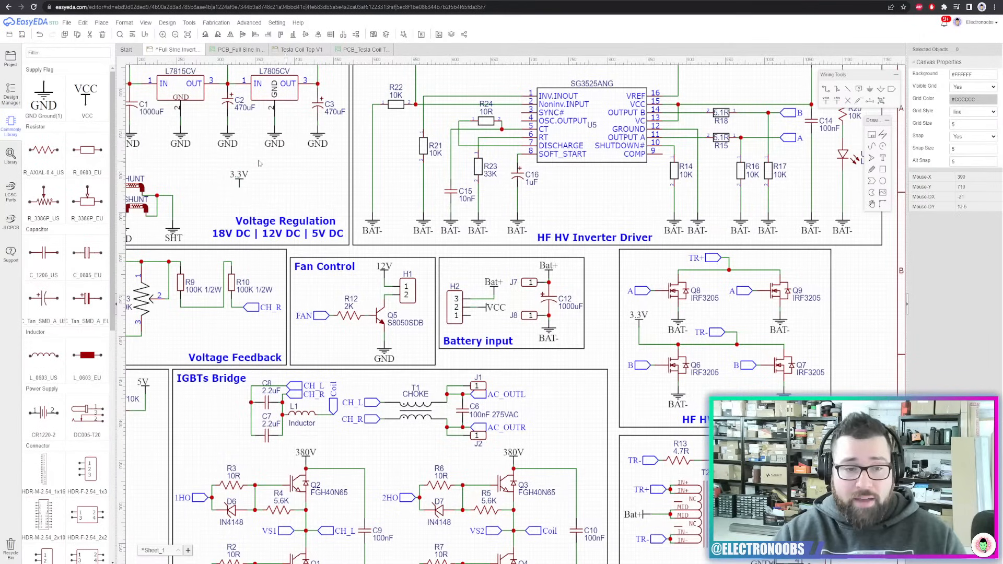
Delete both 3.3V flags and the wire that joins the second flag to Q6's drain net
{"action": "left_click", "coordinate": [239, 184]}
{"action": "key", "text": "Delete"}
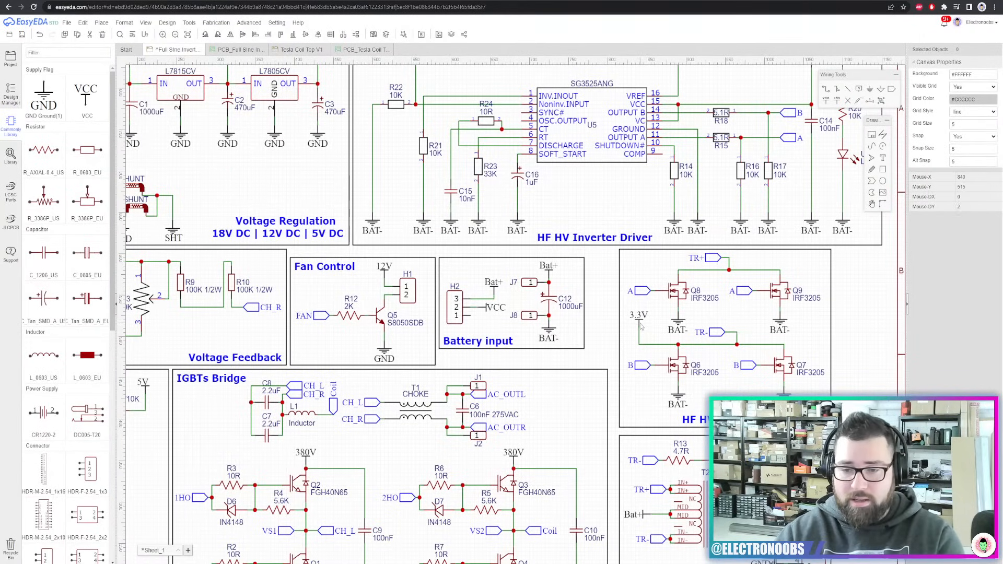
{"action": "left_click", "coordinate": [639, 324]}
{"action": "key", "text": "Delete"}
{"action": "left_click", "coordinate": [640, 338]}
{"action": "key", "text": "Delete"}
Inspect the parallel shunts in the Voltage Regulation block and the GND and SHT net flags at their two ends
{"action": "right_click_drag", "start_coordinate": [391, 200], "coordinate": [620, 261]}
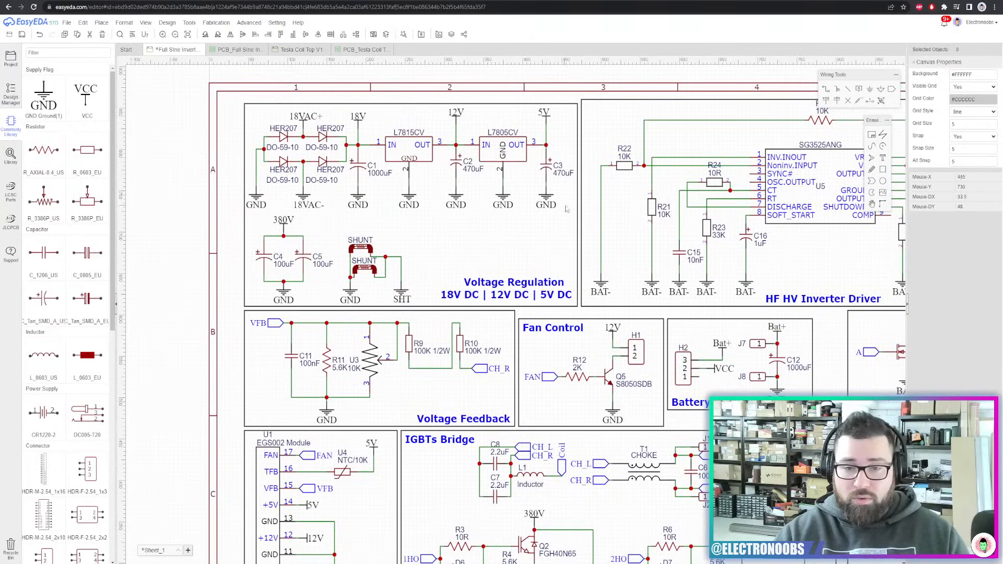
{"action": "scroll", "coordinate": [313, 157], "scroll_direction": "up", "scroll_amount": 4}
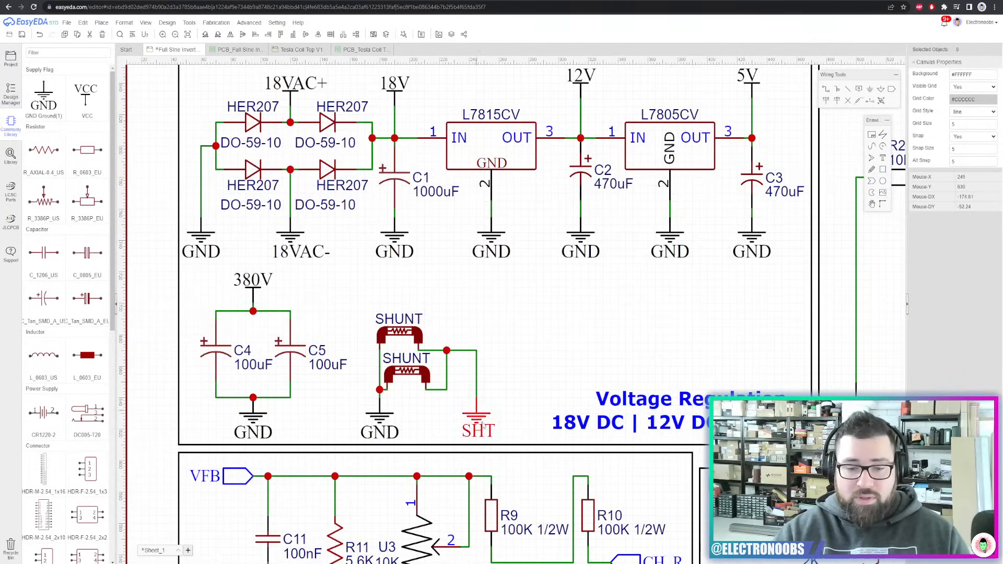
{"action": "right_click_drag", "start_coordinate": [529, 391], "coordinate": [518, 303]}
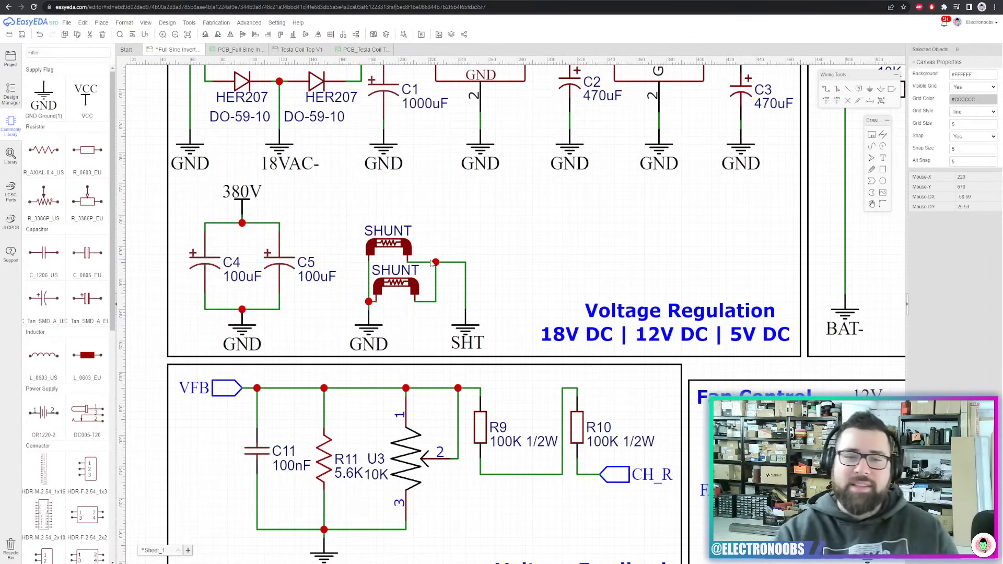
{"action": "left_click", "coordinate": [405, 253]}
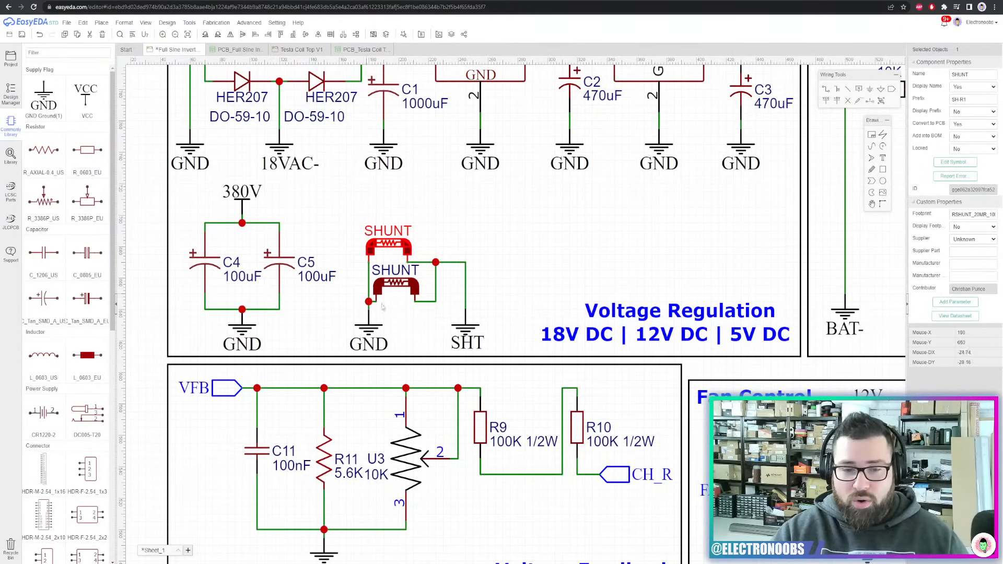
{"action": "left_click", "coordinate": [374, 339]}
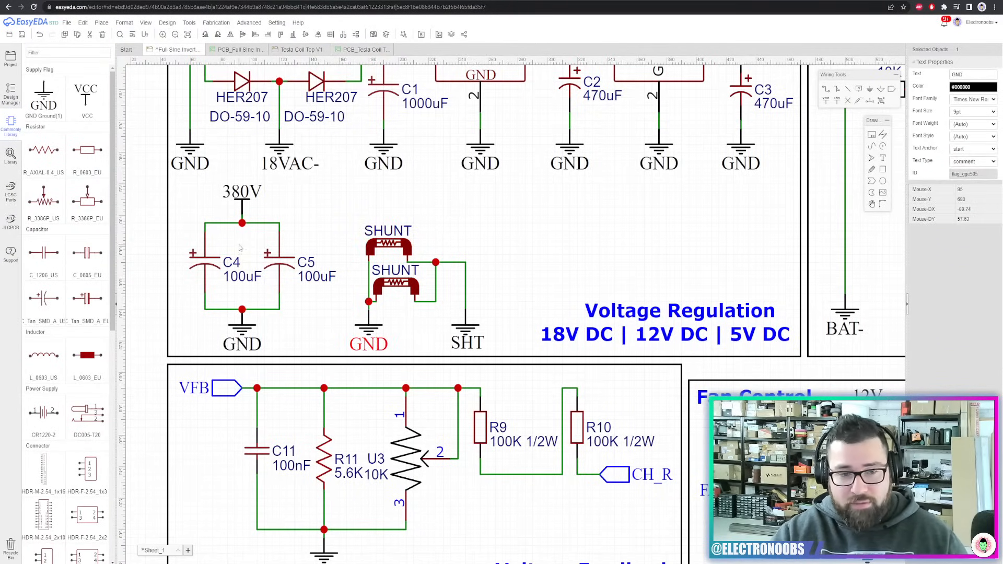
{"action": "left_click", "coordinate": [470, 332]}
Inspect the SHT net flags below Q1 and Q4 in the IGBTs Bridge block
{"action": "scroll", "coordinate": [468, 332], "scroll_direction": "down", "scroll_amount": 6}
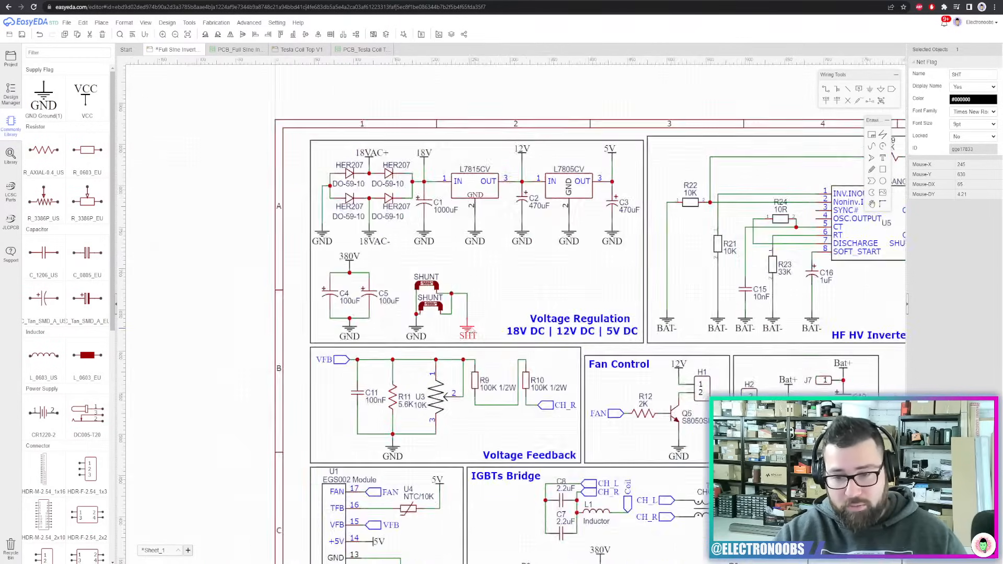
{"action": "right_click_drag", "start_coordinate": [615, 394], "coordinate": [506, 207]}
{"action": "scroll", "coordinate": [492, 397], "scroll_direction": "up", "scroll_amount": 4}
{"action": "left_click", "coordinate": [400, 424]}
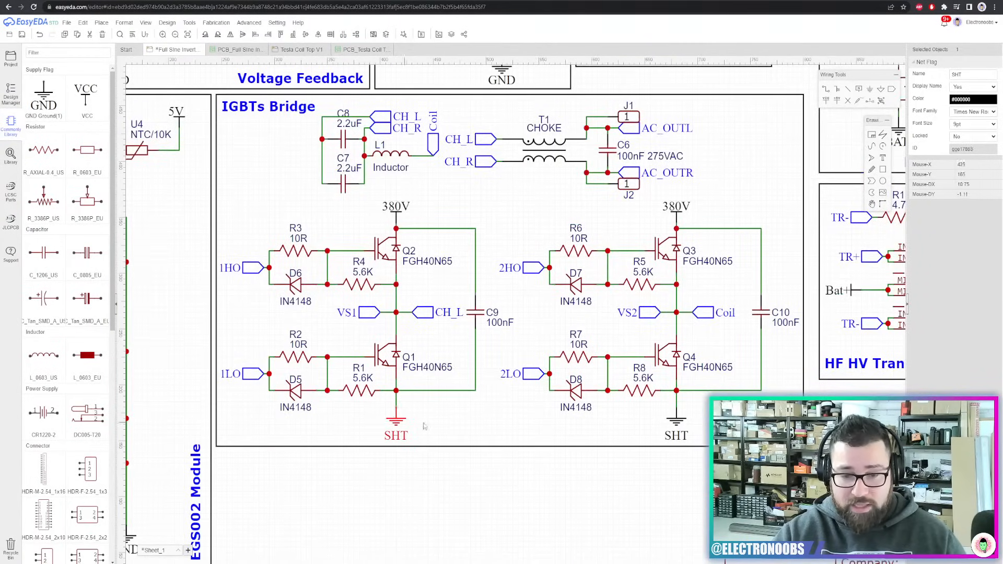
{"action": "left_click", "coordinate": [675, 423]}
Draw a wire directly between the SHT and GND net flags beneath the shunts
{"action": "scroll", "coordinate": [277, 209], "scroll_direction": "down", "scroll_amount": 2}
{"action": "right_click_drag", "start_coordinate": [275, 195], "coordinate": [441, 318]}
{"action": "scroll", "coordinate": [315, 183], "scroll_direction": "up", "scroll_amount": 4}
{"action": "right_click_drag", "start_coordinate": [354, 144], "coordinate": [384, 354]}
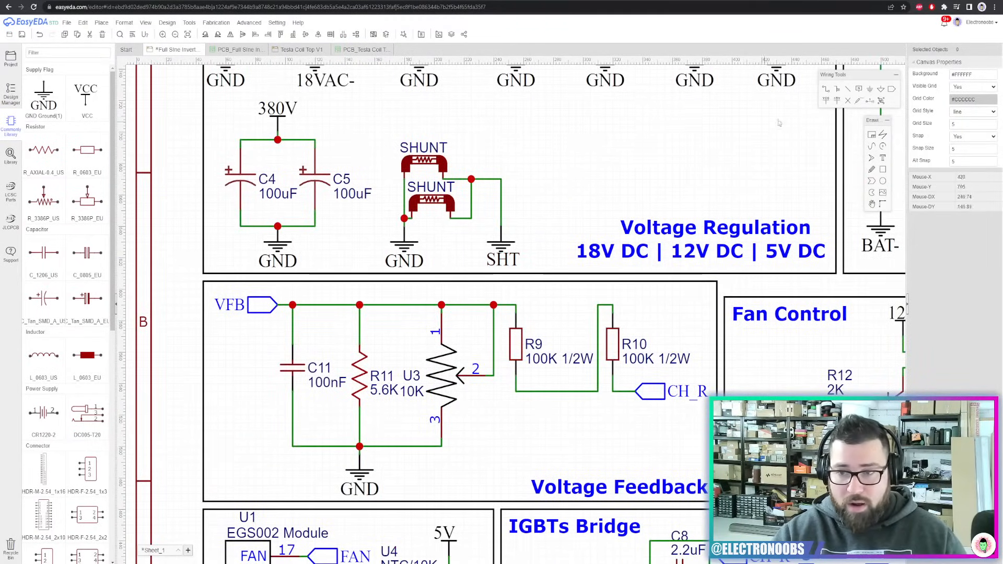
{"action": "left_click", "coordinate": [824, 90]}
{"action": "scroll", "coordinate": [536, 199], "scroll_direction": "up", "scroll_amount": 4}
{"action": "left_click", "coordinate": [466, 252]}
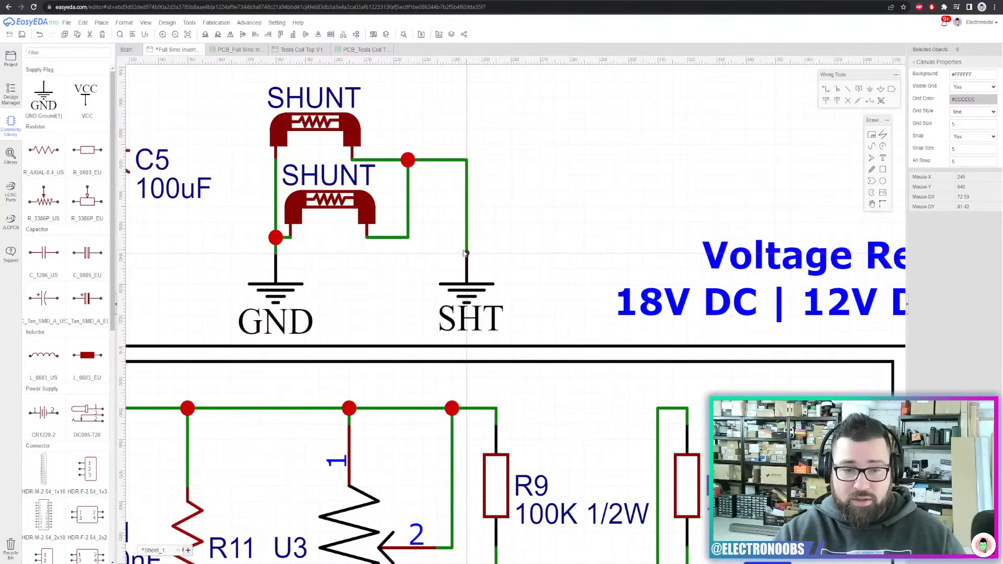
{"action": "left_click", "coordinate": [276, 253]}
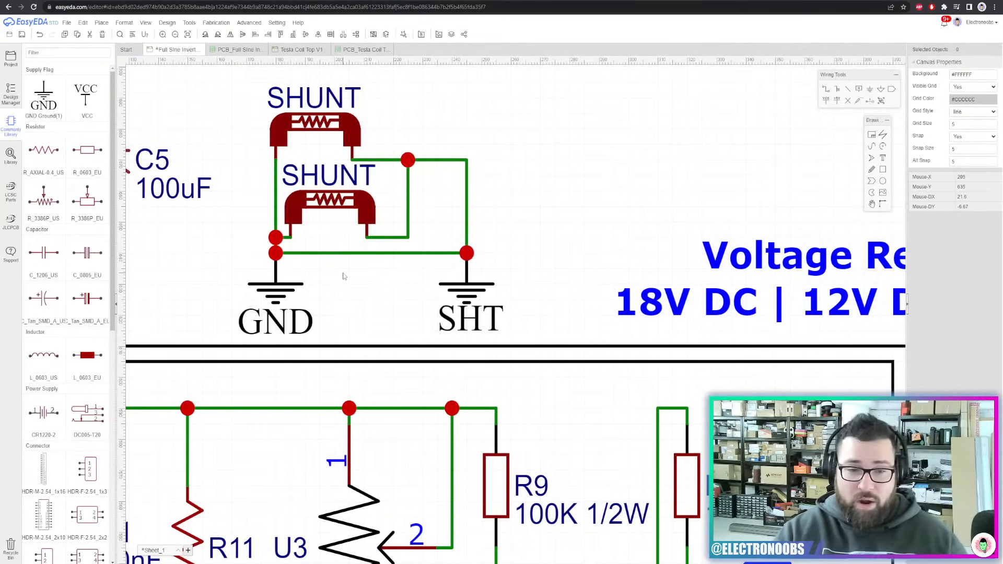
Delete the wire between the SHT and GND flags, and undo both the deletion and the drawn wire
{"action": "left_click", "coordinate": [350, 254]}
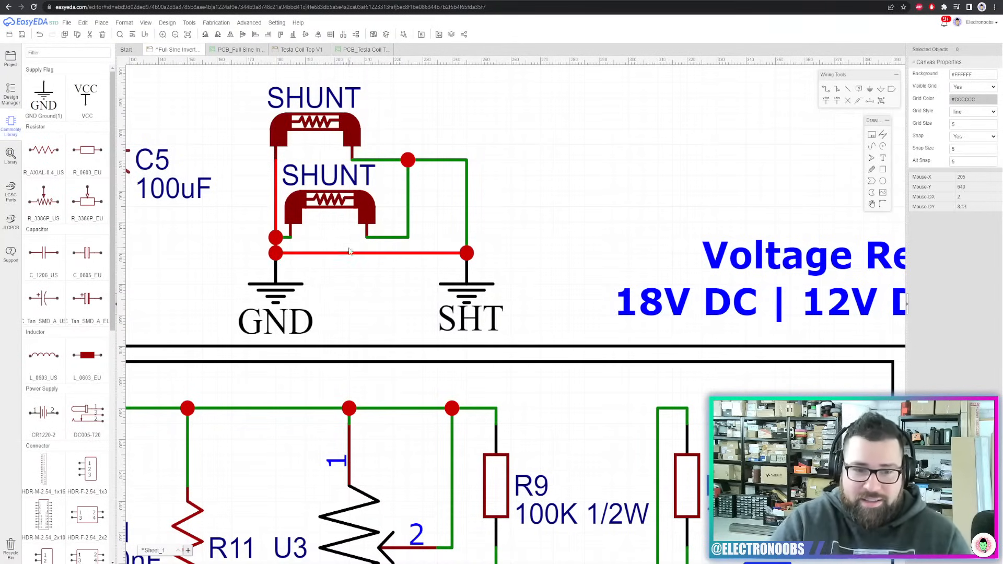
{"action": "key", "text": "Delete"}
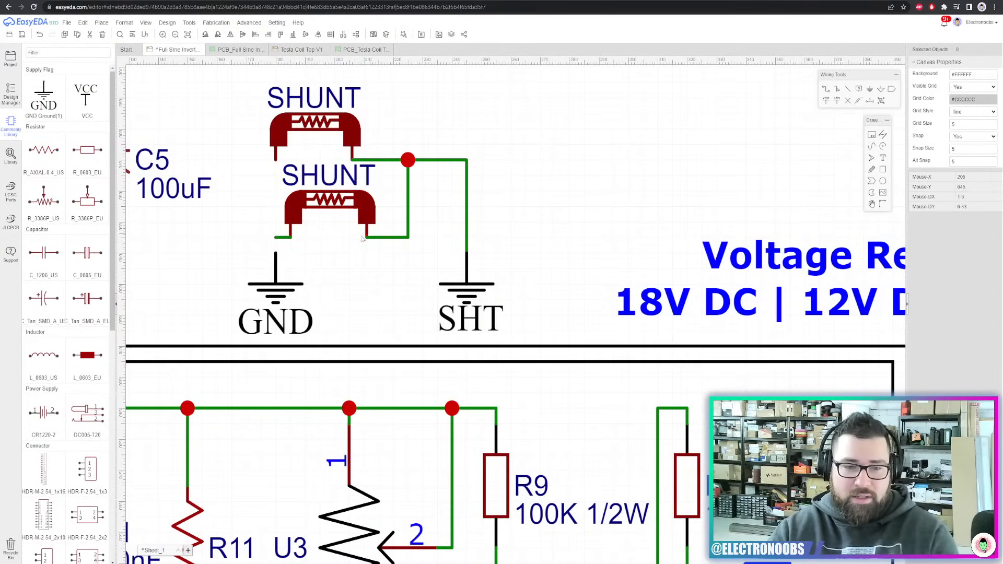
{"action": "key", "text": "ctrl+z"}
{"action": "key", "text": "ctrl+z"}
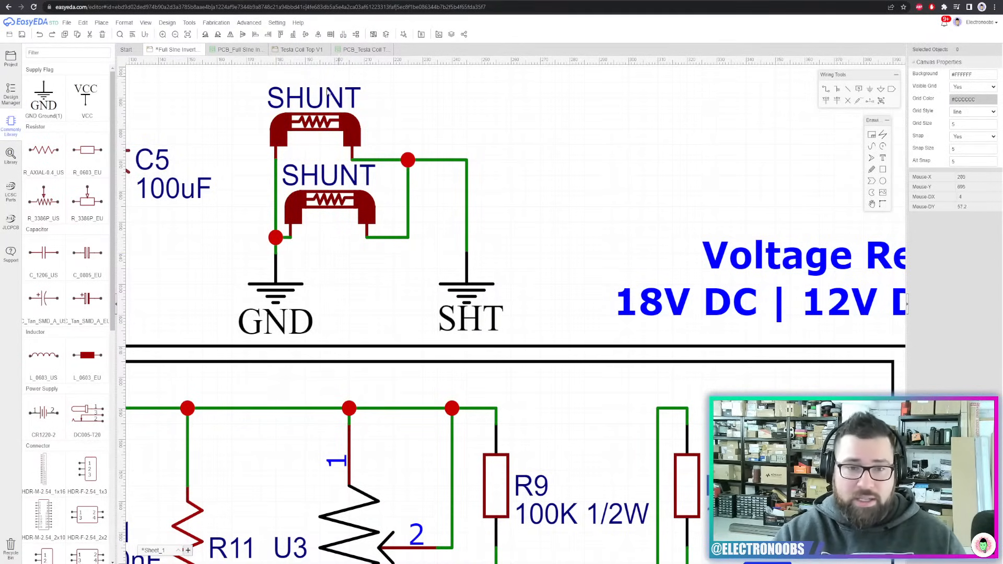
Compare the separate SHT and GND net flags at the shunts once more
{"action": "scroll", "coordinate": [389, 217], "scroll_direction": "down", "scroll_amount": 3}
{"action": "left_click", "coordinate": [381, 243]}
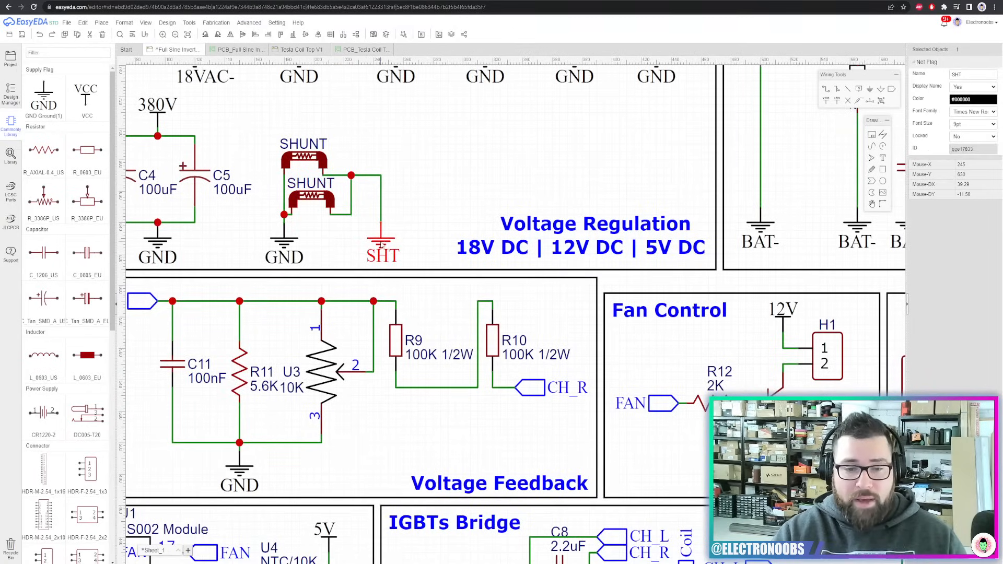
{"action": "left_click", "coordinate": [286, 247]}
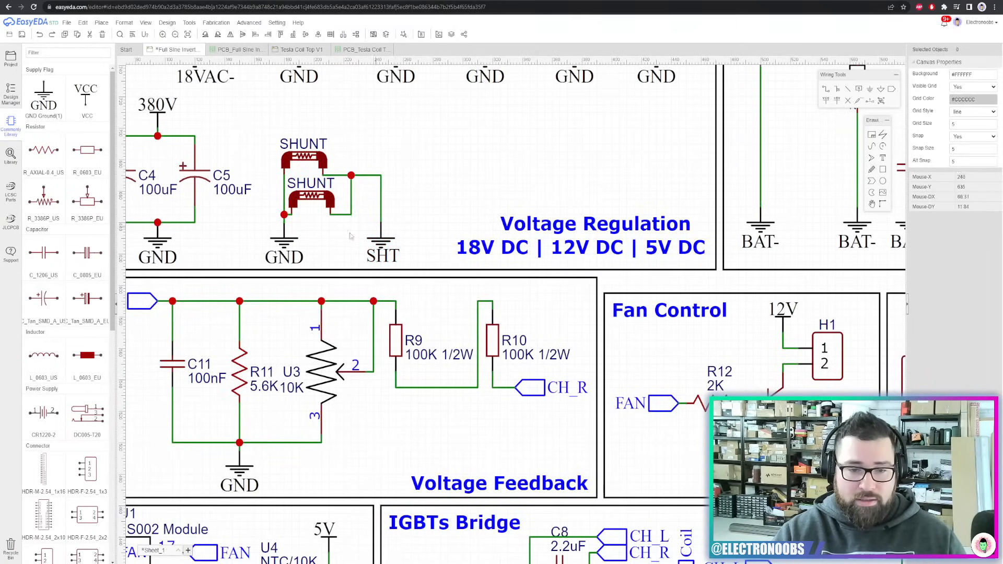
Place a VCC supply flag from the common library in the empty area above the Voltage Regulation title
{"action": "scroll", "coordinate": [324, 232], "scroll_direction": "down", "scroll_amount": 5}
{"action": "scroll", "coordinate": [445, 221], "scroll_direction": "up", "scroll_amount": 3}
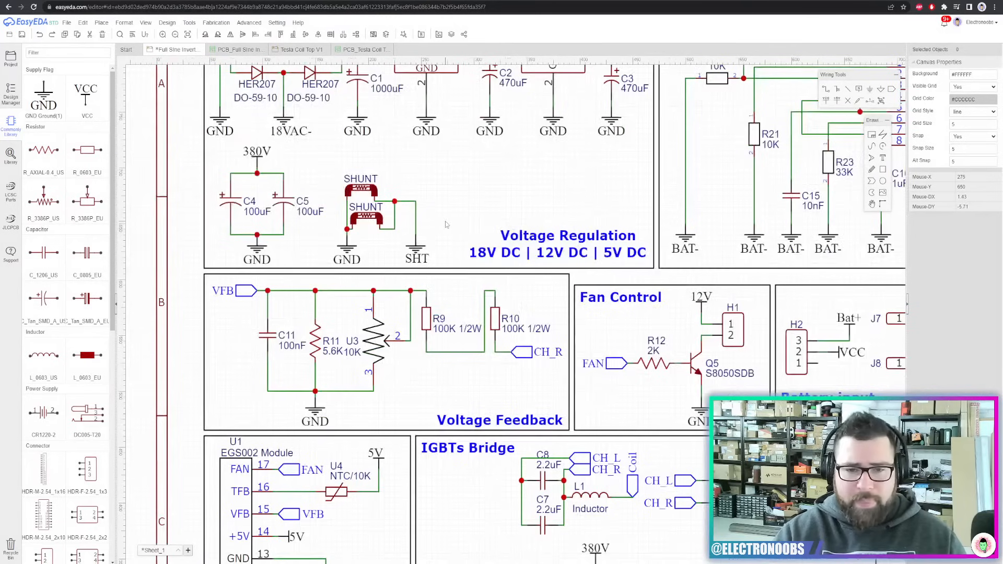
{"action": "left_click", "coordinate": [94, 96]}
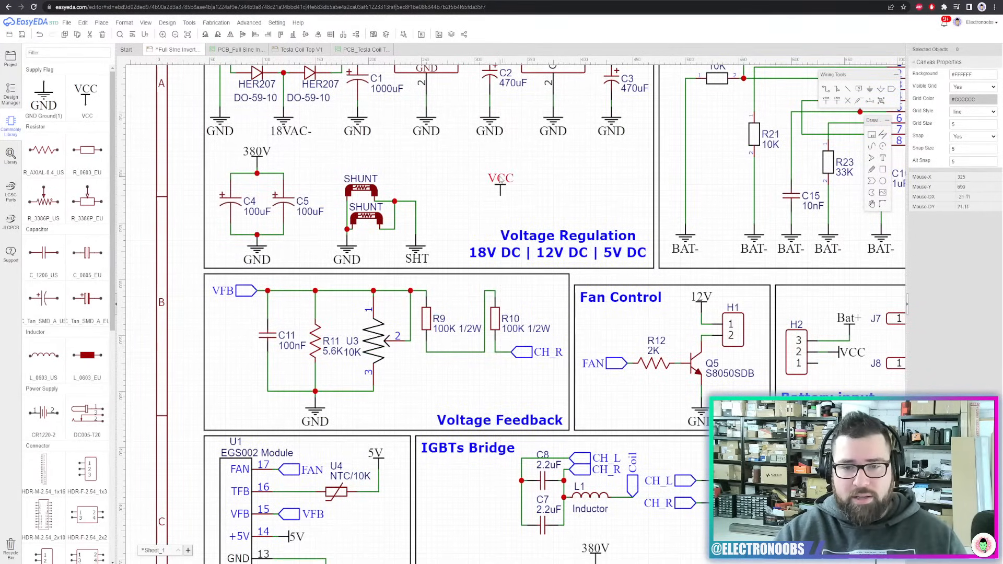
Rename the VCC supply flag above the Voltage Regulation title to 7V and move its label down close to the flag symbol
{"action": "double_click", "coordinate": [499, 178]}
{"action": "type", "text": "3.3V"}
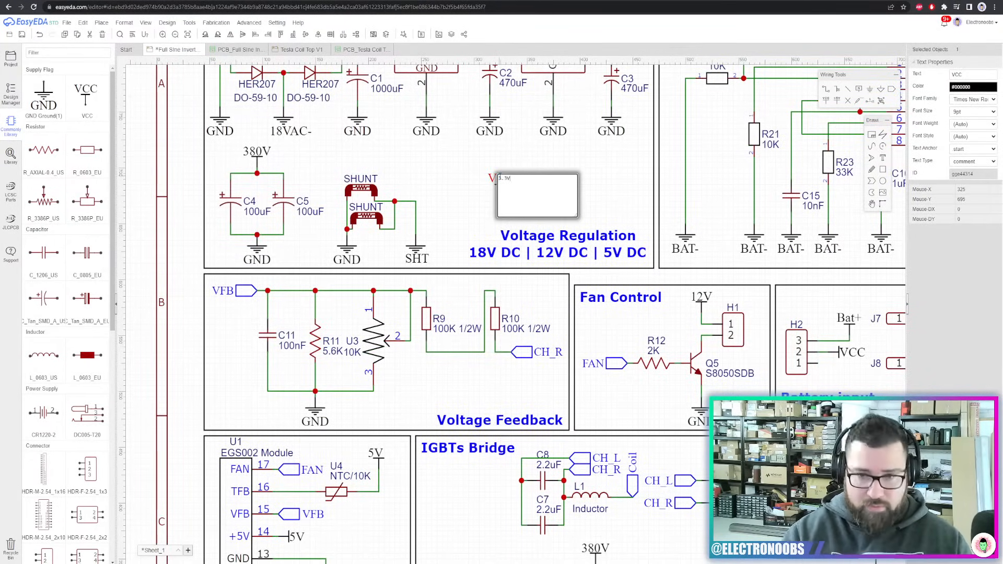
{"action": "left_click_drag", "start_coordinate": [509, 193], "coordinate": [428, 175]}
{"action": "type", "text": "7"}
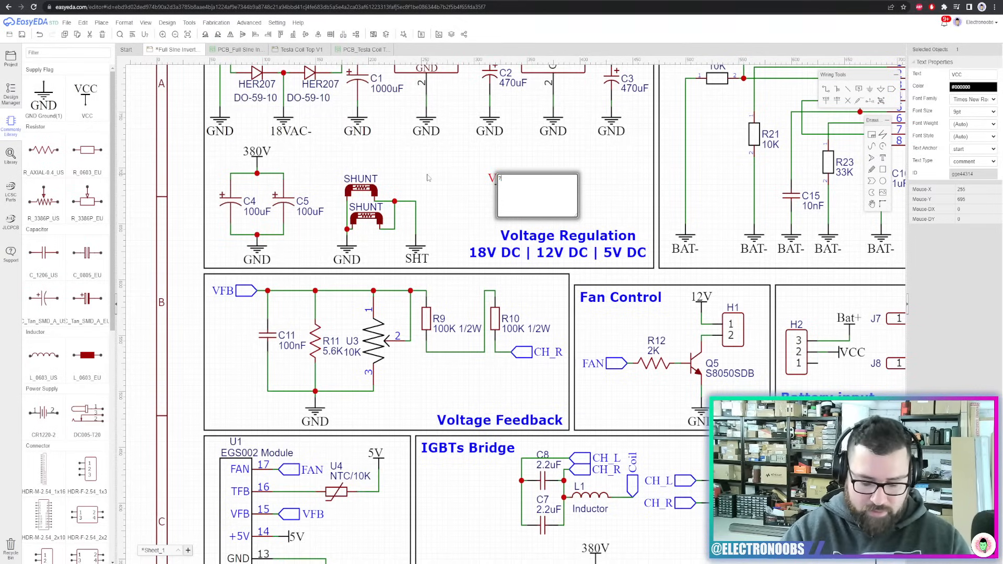
{"action": "type", "text": "V"}
{"action": "key", "text": "Return"}
{"action": "scroll", "coordinate": [517, 177], "scroll_direction": "up", "scroll_amount": 3}
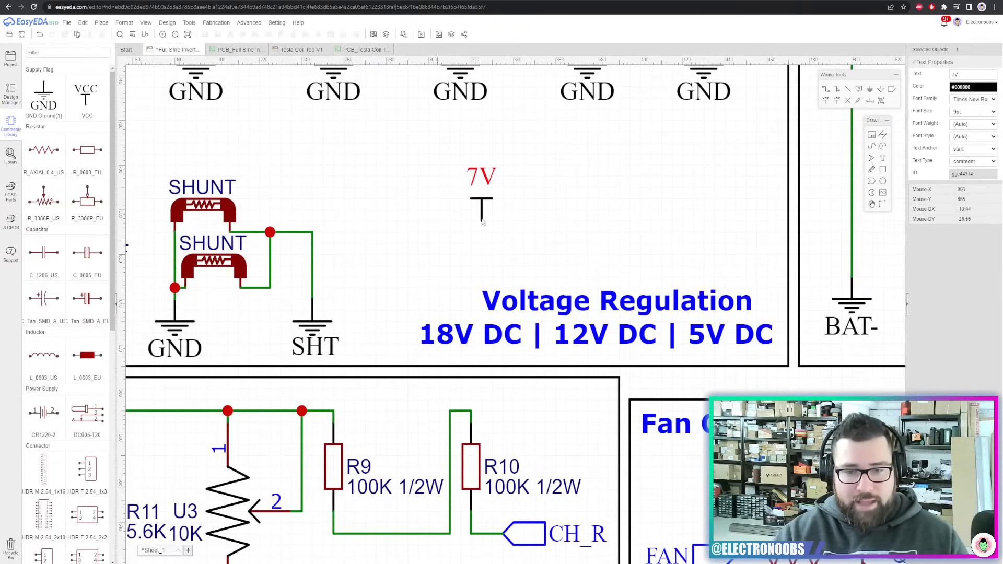
{"action": "left_click_drag", "start_coordinate": [482, 177], "coordinate": [481, 188]}
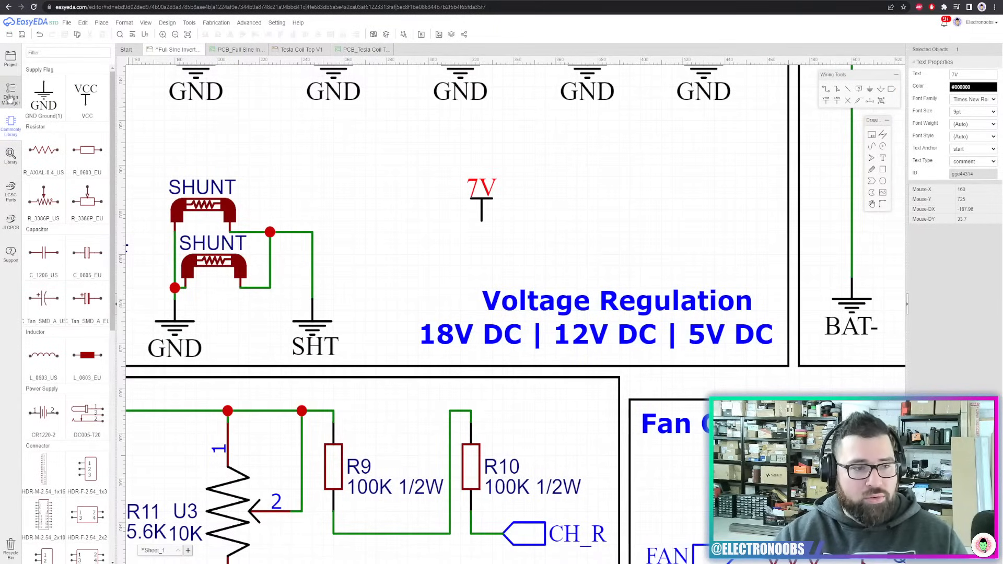
Refresh the nets list in the Design Manager and locate the 7V net on the sheet
{"action": "left_click", "coordinate": [10, 98]}
{"action": "left_click", "coordinate": [68, 88]}
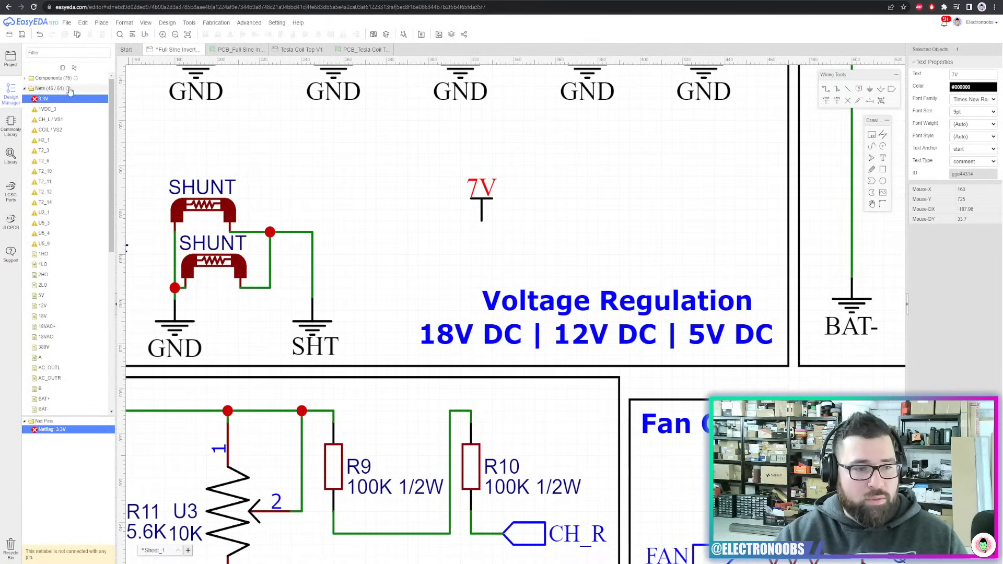
{"action": "left_click", "coordinate": [42, 99]}
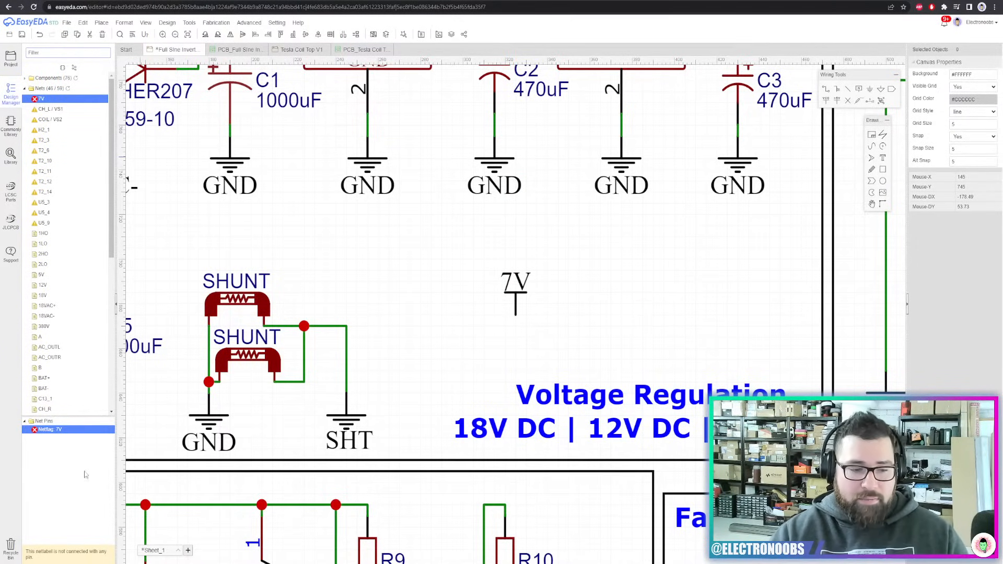
Move the 7V flag between R9 and R10 in Voltage Feedback and wire it to the line joining the two resistors
{"action": "left_click_drag", "start_coordinate": [589, 270], "coordinate": [463, 415]}
{"action": "scroll", "coordinate": [491, 312], "scroll_direction": "down", "scroll_amount": 3}
{"action": "left_click", "coordinate": [534, 316]}
{"action": "left_click", "coordinate": [466, 424]}
{"action": "scroll", "coordinate": [467, 424], "scroll_direction": "up", "scroll_amount": 2}
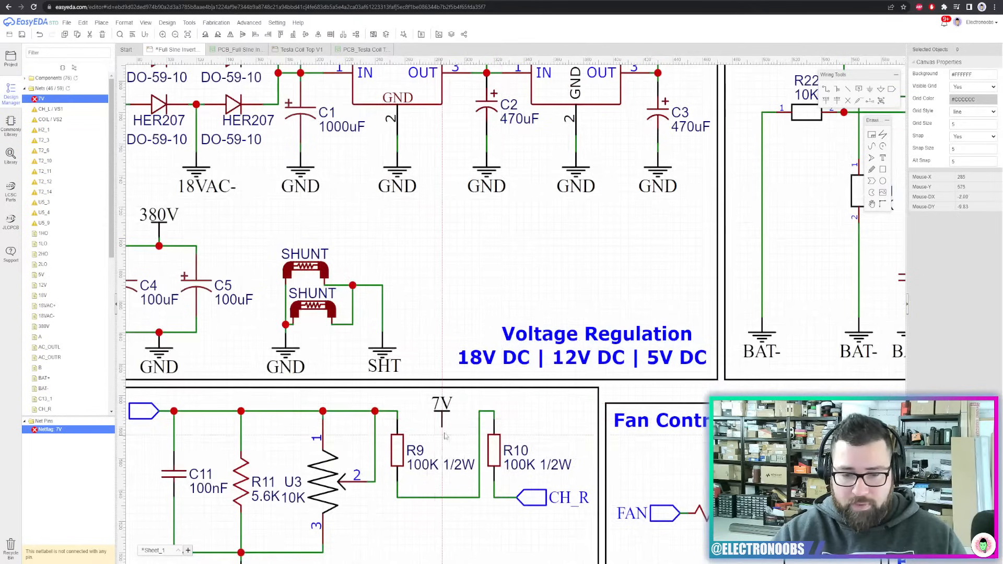
{"action": "left_click", "coordinate": [442, 427]}
{"action": "left_click", "coordinate": [441, 497]}
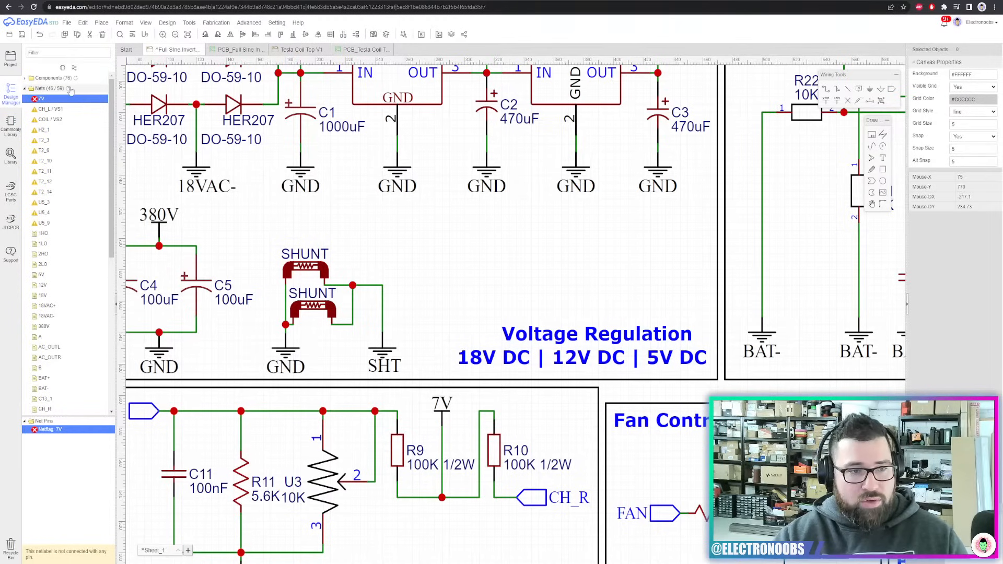
Refresh the nets list, highlight the 7V net and examine which wires and pins across the schematic belong to it
{"action": "left_click", "coordinate": [69, 89]}
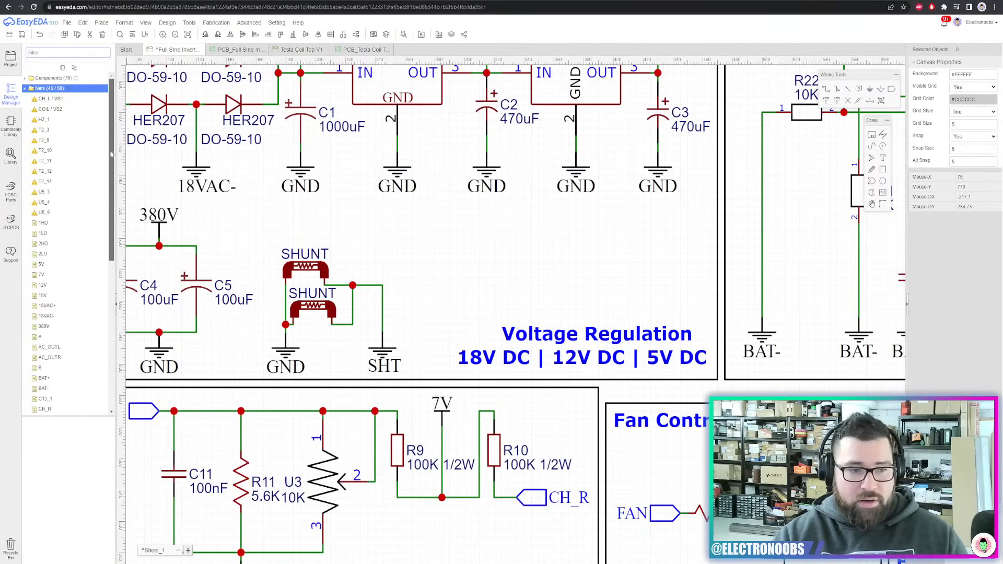
{"action": "scroll", "coordinate": [63, 224], "scroll_direction": "down", "scroll_amount": 3}
{"action": "left_click", "coordinate": [40, 188]}
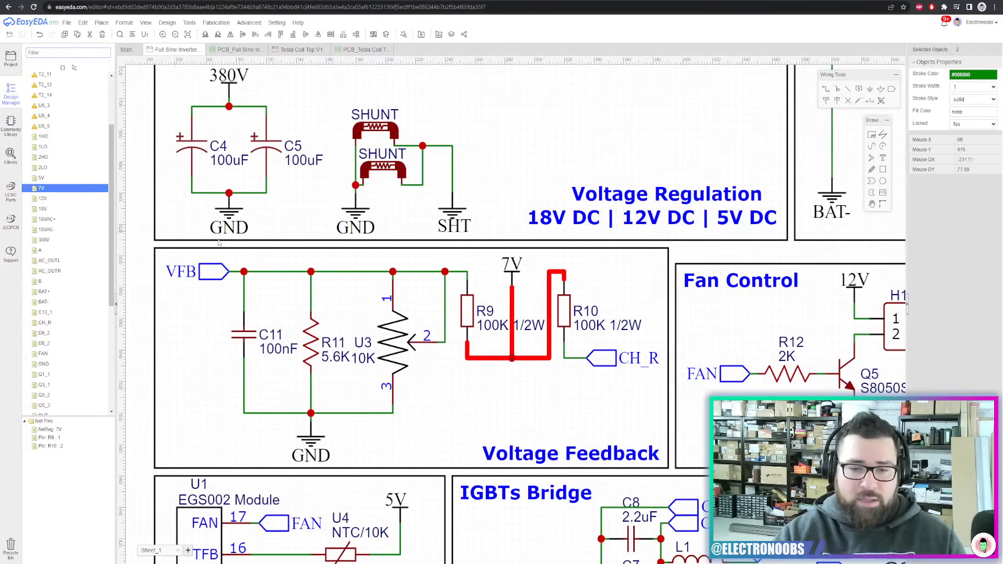
{"action": "scroll", "coordinate": [548, 290], "scroll_direction": "down", "scroll_amount": 5}
{"action": "right_click_drag", "start_coordinate": [736, 251], "coordinate": [406, 254]}
{"action": "scroll", "coordinate": [408, 254], "scroll_direction": "up", "scroll_amount": 4}
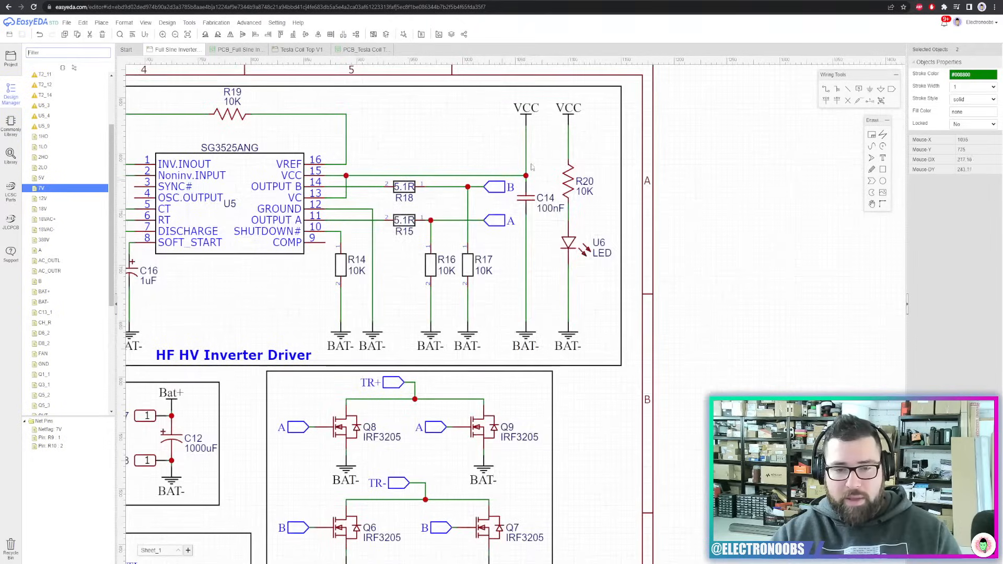
{"action": "right_click_drag", "start_coordinate": [531, 167], "coordinate": [440, 235]}
{"action": "left_click", "coordinate": [59, 188]}
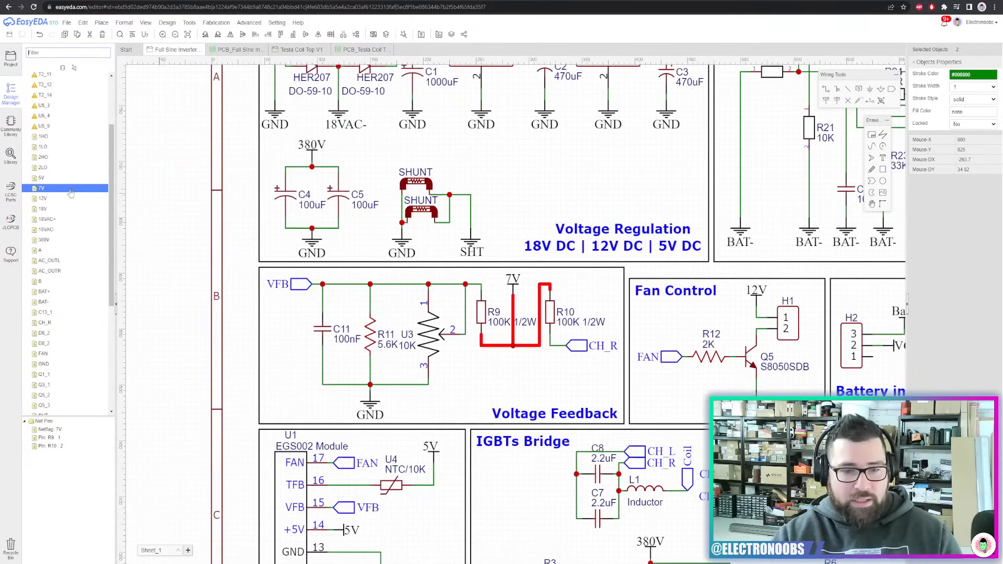
Delete the 7V flag and the wire connecting it to the line between R9 and R10
{"action": "scroll", "coordinate": [514, 297], "scroll_direction": "up", "scroll_amount": 3}
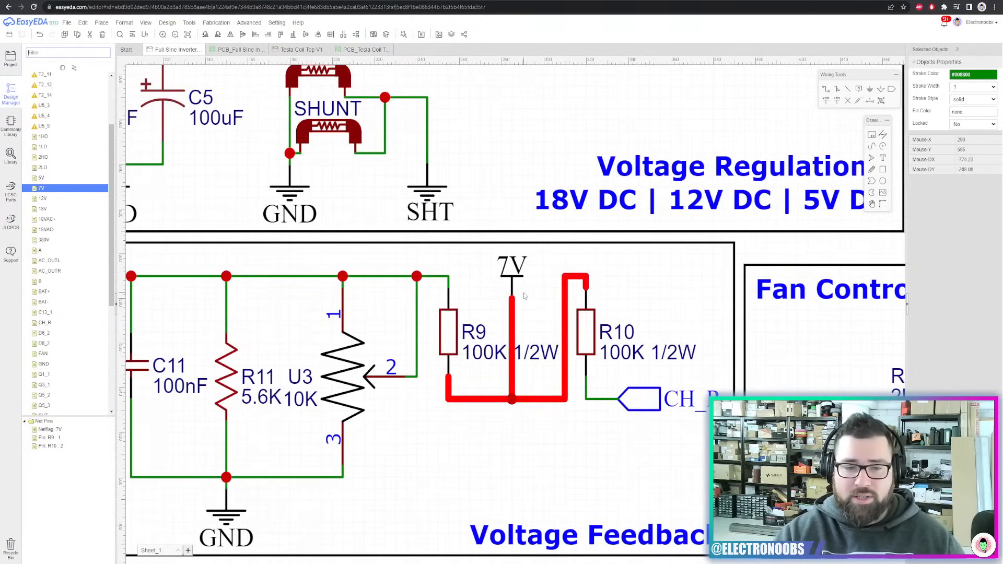
{"action": "left_click", "coordinate": [514, 303]}
{"action": "left_click", "coordinate": [513, 311]}
{"action": "key", "text": "Delete"}
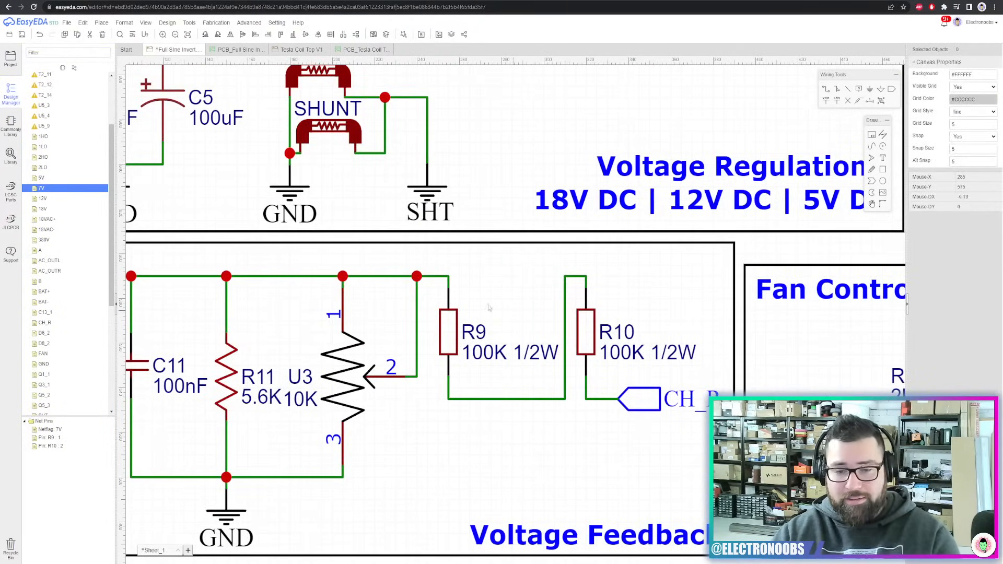
Save the schematic, refresh the nets list and check it for the 7V net
{"action": "scroll", "coordinate": [60, 104], "scroll_direction": "up", "scroll_amount": 2}
{"action": "left_click", "coordinate": [67, 89]}
{"action": "key", "text": "ctrl+s"}
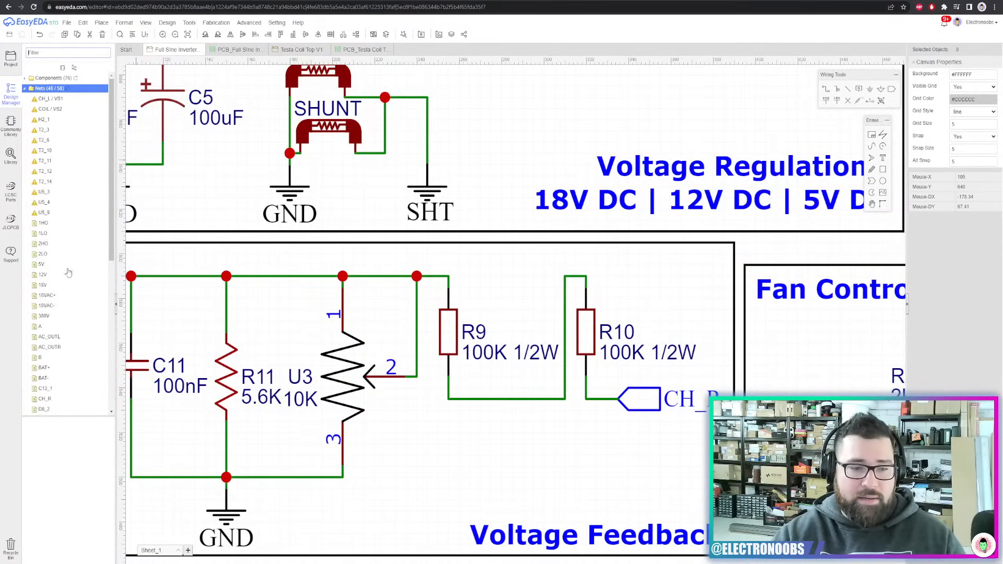
{"action": "scroll", "coordinate": [44, 269], "scroll_direction": "down", "scroll_amount": 3}
{"action": "scroll", "coordinate": [463, 222], "scroll_direction": "down", "scroll_amount": 5}
{"action": "scroll", "coordinate": [463, 222], "scroll_direction": "up", "scroll_amount": 4}
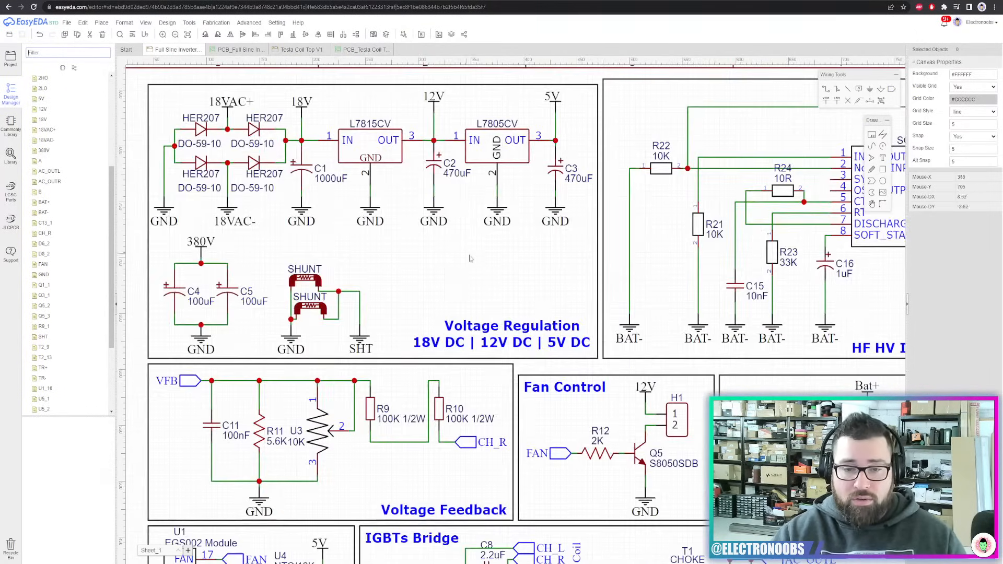
{"action": "scroll", "coordinate": [450, 275], "scroll_direction": "down", "scroll_amount": 4}
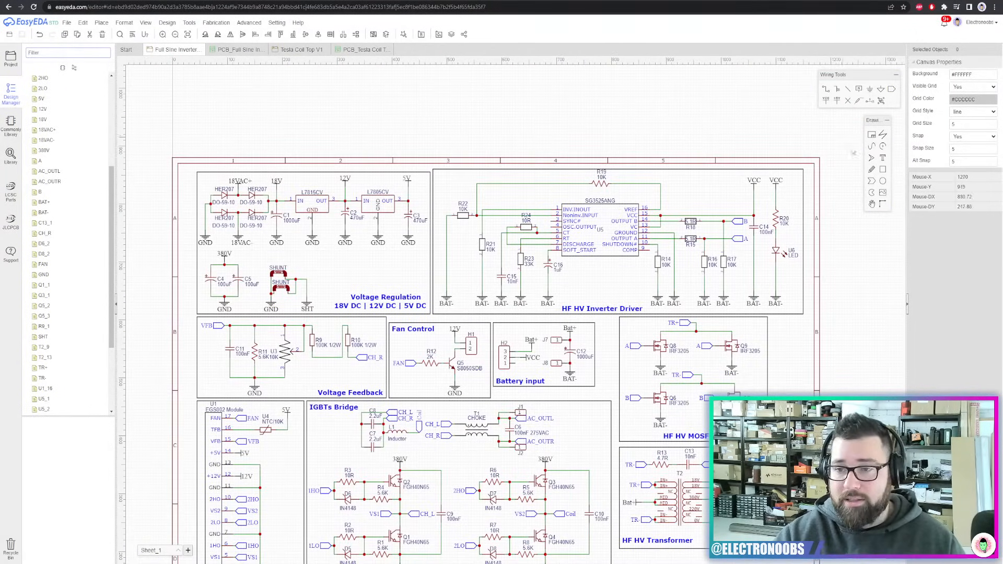
Place a net port in the empty area below U5 in the HF HV Inverter Driver block and name it Output
{"action": "left_click", "coordinate": [891, 90]}
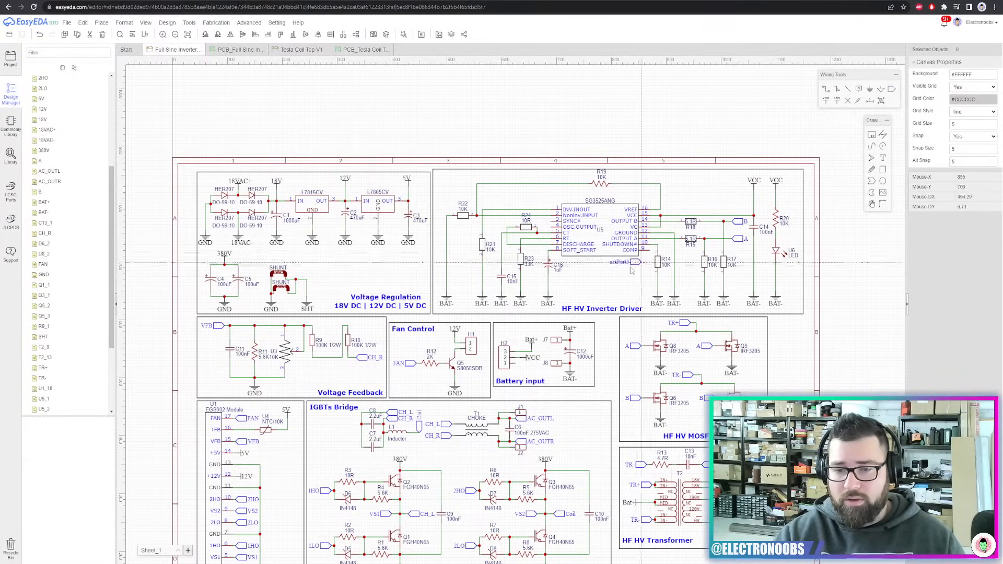
{"action": "left_click", "coordinate": [615, 288]}
{"action": "scroll", "coordinate": [615, 286], "scroll_direction": "up", "scroll_amount": 4}
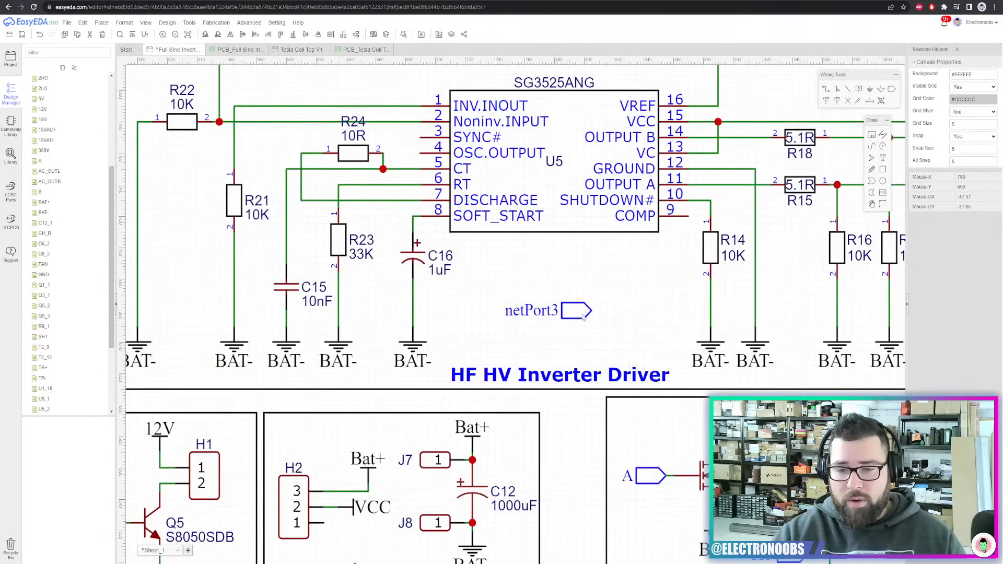
{"action": "double_click", "coordinate": [530, 313]}
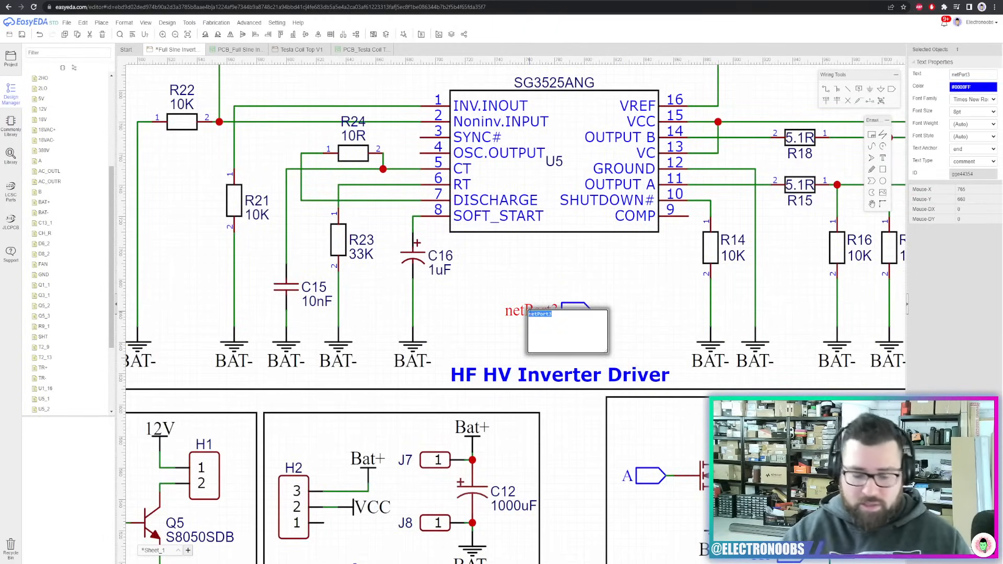
{"action": "type", "text": "Co"}
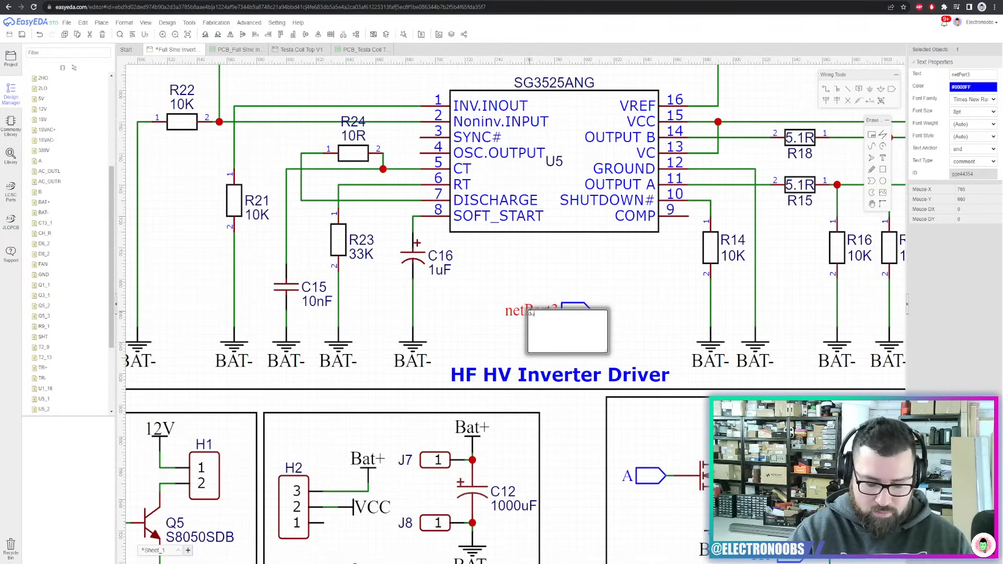
{"action": "type", "text": "tput"}
{"action": "key", "text": "Return"}
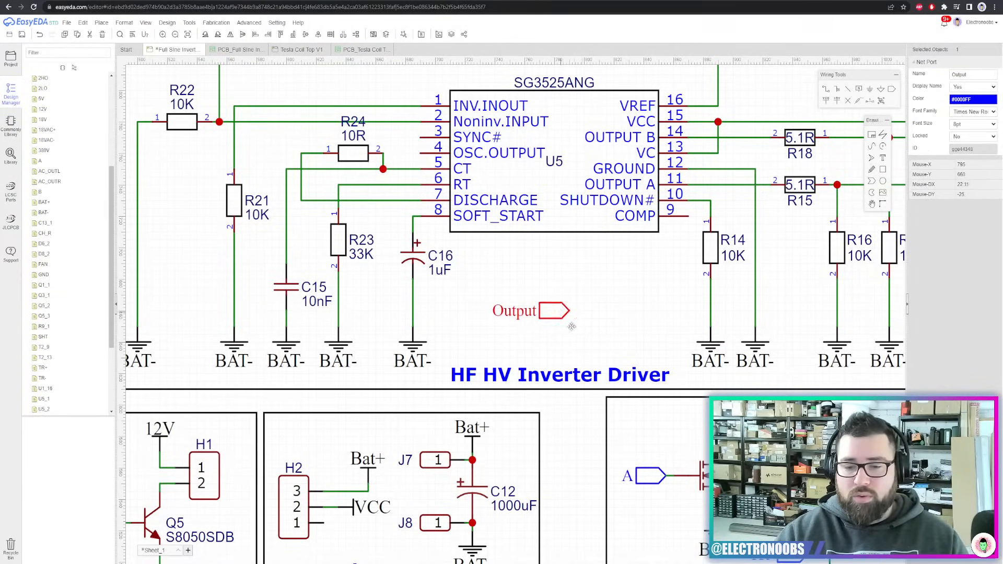
Move the Output net port into the Voltage Feedback block, beneath R9 and R10
{"action": "scroll", "coordinate": [571, 327], "scroll_direction": "down", "scroll_amount": 3}
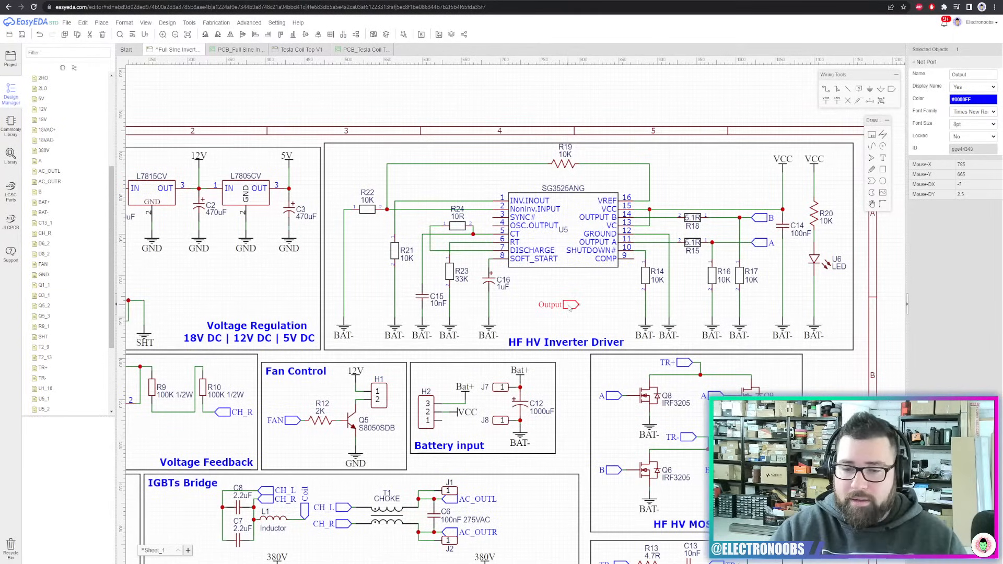
{"action": "scroll", "coordinate": [569, 307], "scroll_direction": "down", "scroll_amount": 3}
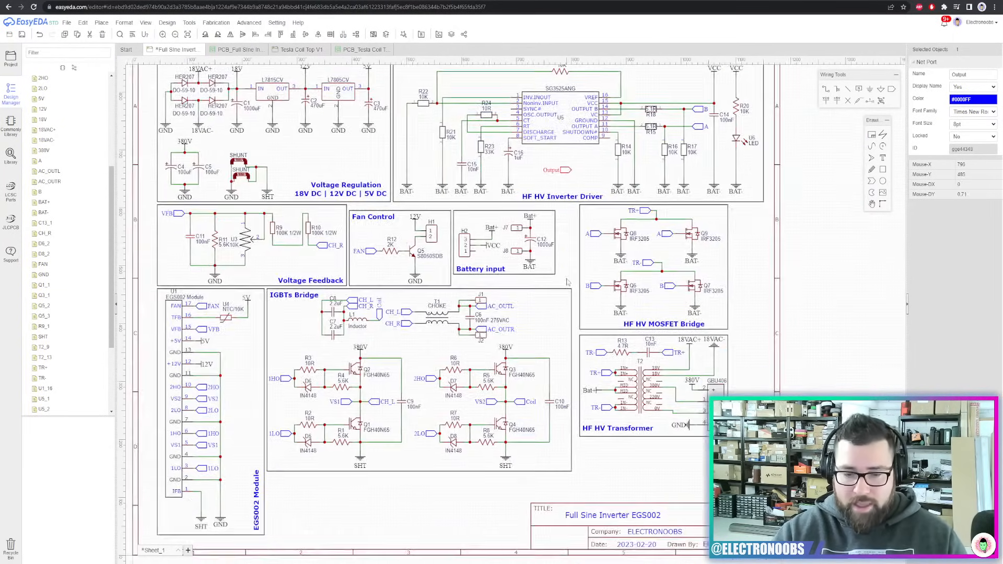
{"action": "scroll", "coordinate": [566, 282], "scroll_direction": "up", "scroll_amount": 2}
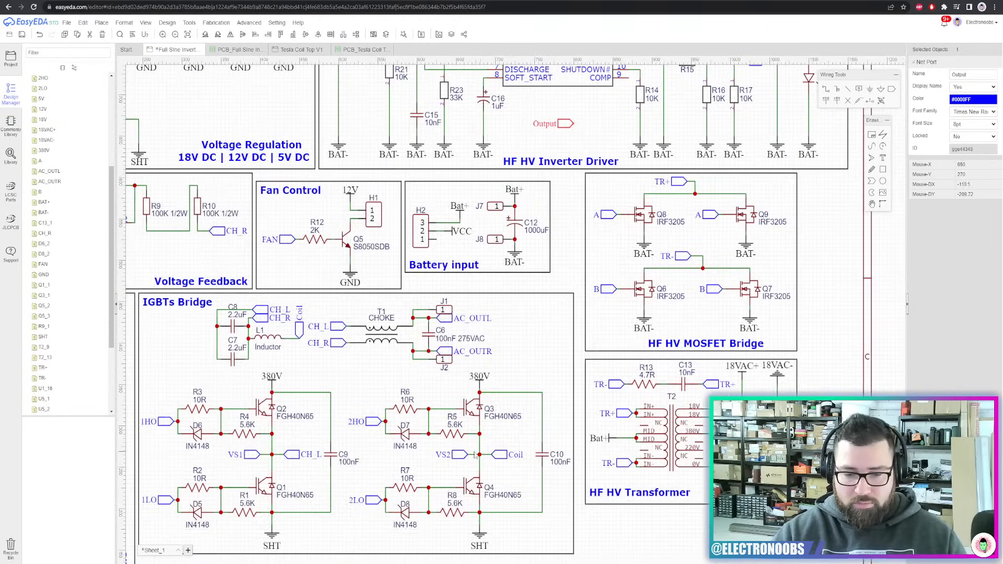
{"action": "right_click_drag", "start_coordinate": [366, 421], "coordinate": [500, 445]}
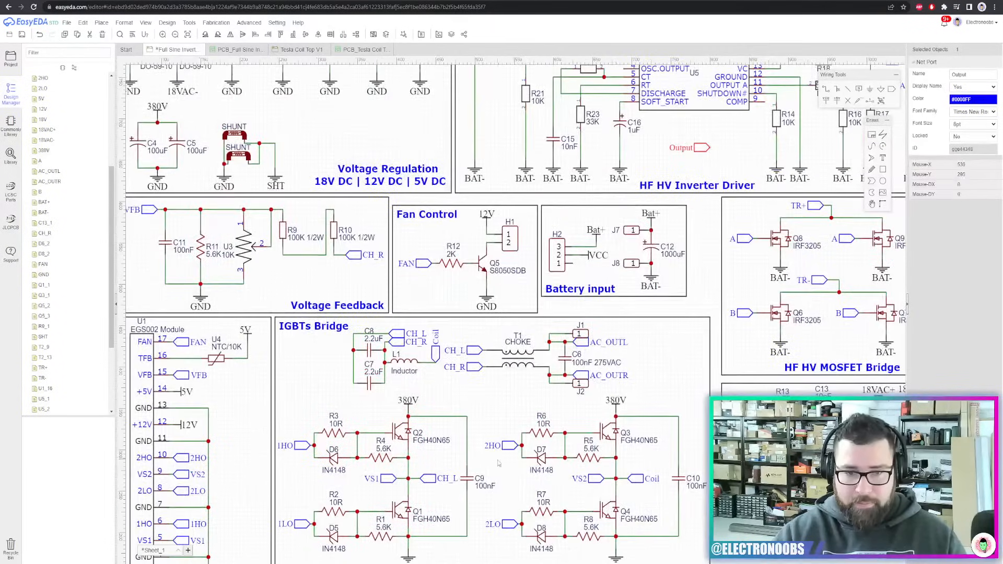
{"action": "right_click_drag", "start_coordinate": [286, 324], "coordinate": [353, 332]}
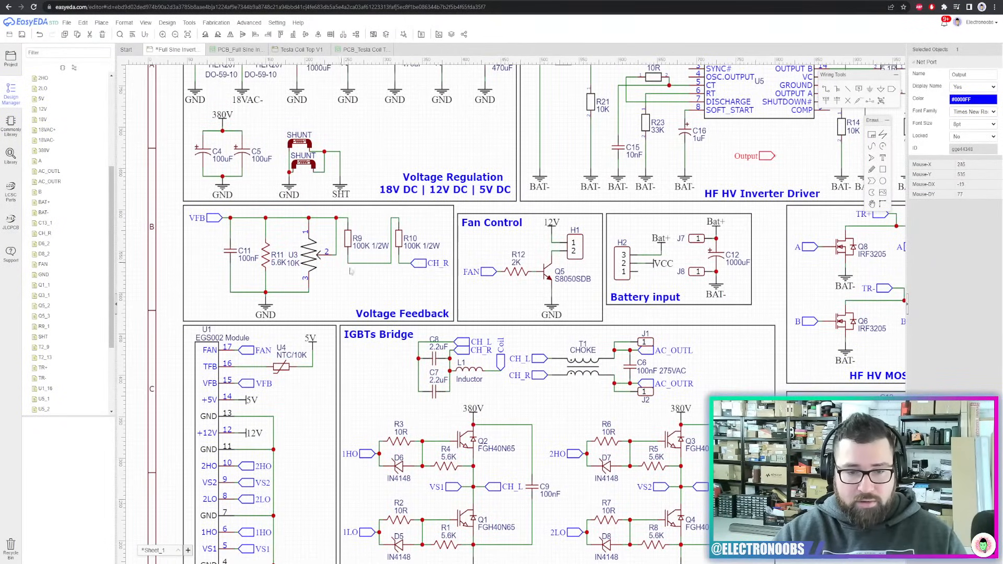
{"action": "left_click_drag", "start_coordinate": [765, 155], "coordinate": [366, 280]}
Wire the Output net port to the line joining R9 and R10
{"action": "left_click", "coordinate": [825, 90]}
{"action": "scroll", "coordinate": [343, 273], "scroll_direction": "up", "scroll_amount": 3}
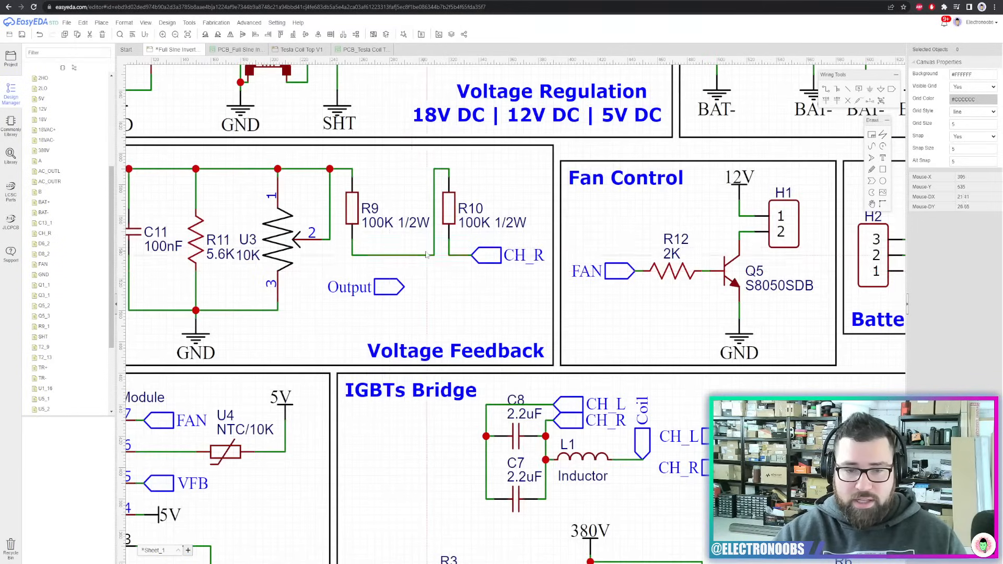
{"action": "left_click", "coordinate": [419, 255]}
{"action": "left_click", "coordinate": [404, 287]}
{"action": "right_click", "coordinate": [405, 287]}
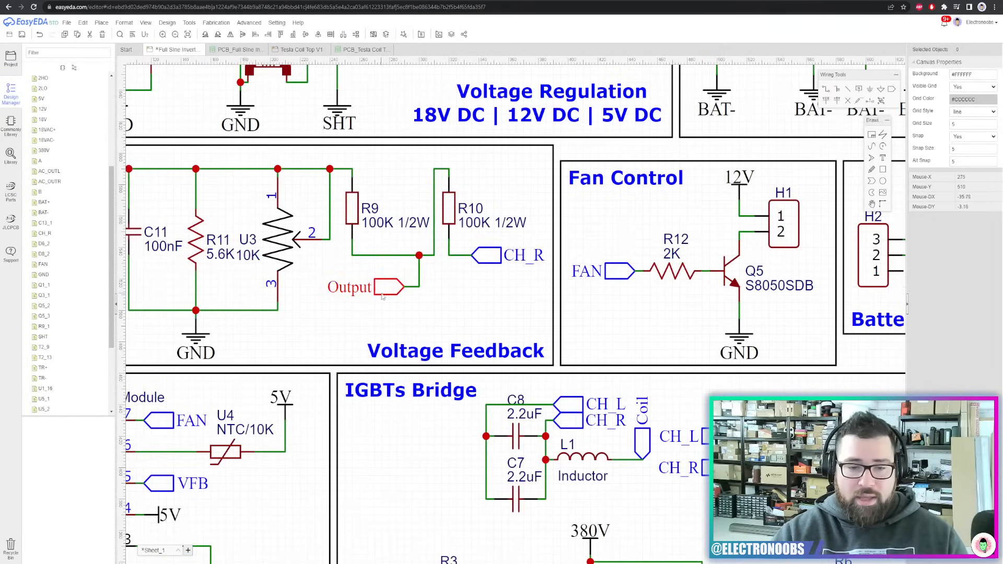
{"action": "left_click", "coordinate": [390, 293]}
Try a direct wire from the Output port across the sheet to pin 10 (2HO) of the EGS002 module, and delete it
{"action": "scroll", "coordinate": [451, 289], "scroll_direction": "down", "scroll_amount": 2}
{"action": "mouse_move", "coordinate": [460, 286]}
{"action": "right_mouse_down"}
{"action": "mouse_move", "coordinate": [472, 259]}
{"action": "mouse_move", "coordinate": [594, 141]}
{"action": "right_mouse_up"}
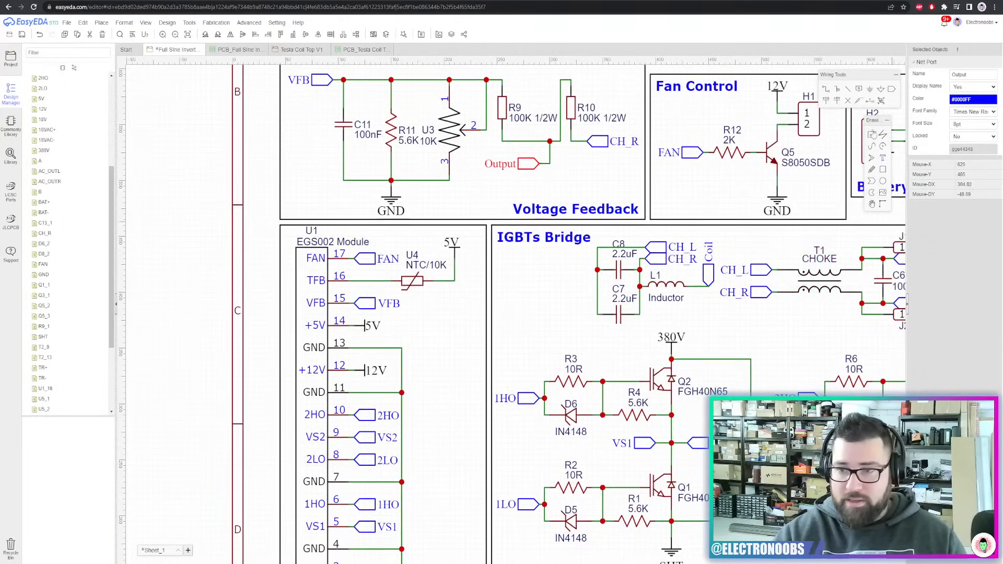
{"action": "left_click", "coordinate": [826, 90]}
{"action": "left_click", "coordinate": [540, 160]}
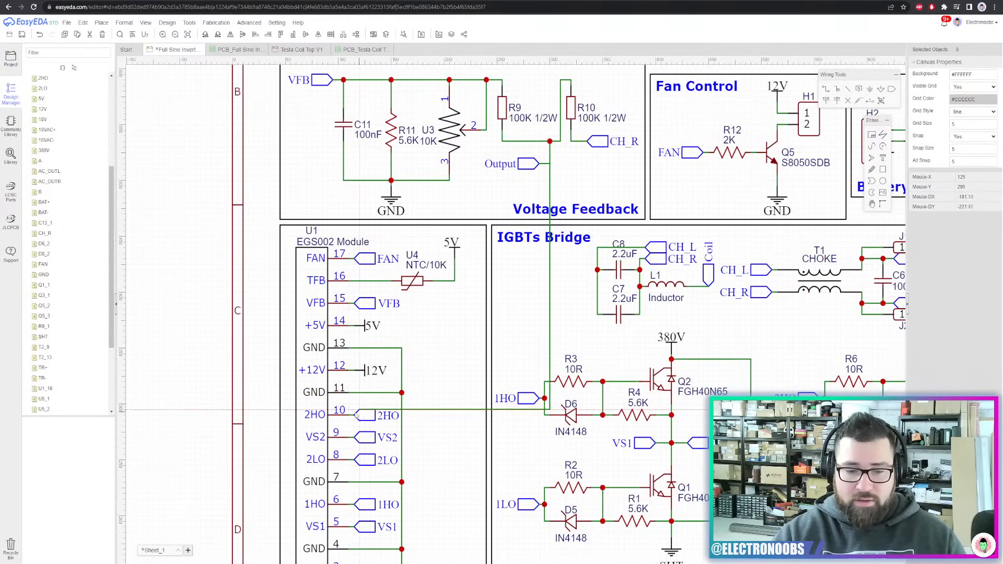
{"action": "left_click", "coordinate": [354, 415]}
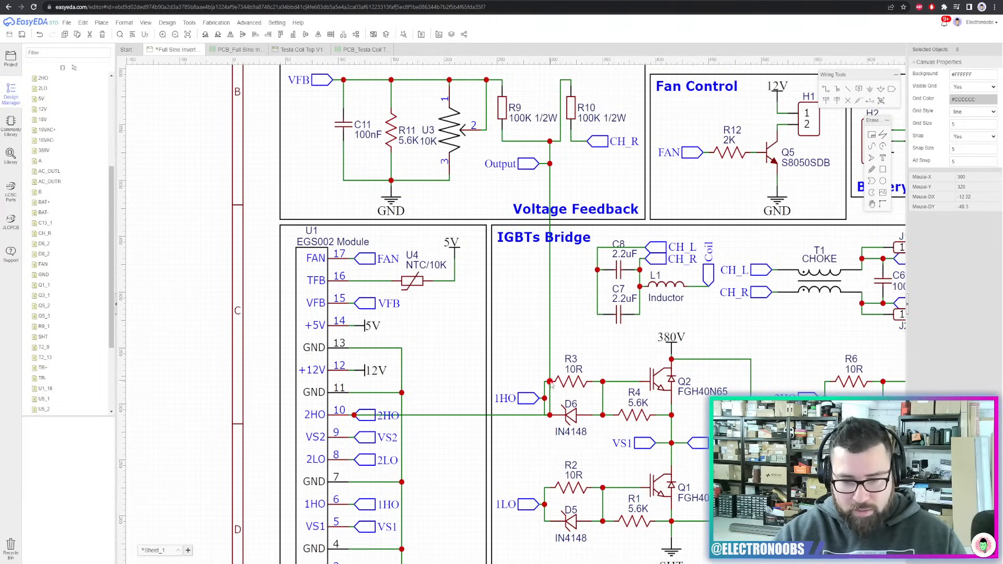
{"action": "left_click", "coordinate": [550, 335]}
{"action": "key", "text": "Delete"}
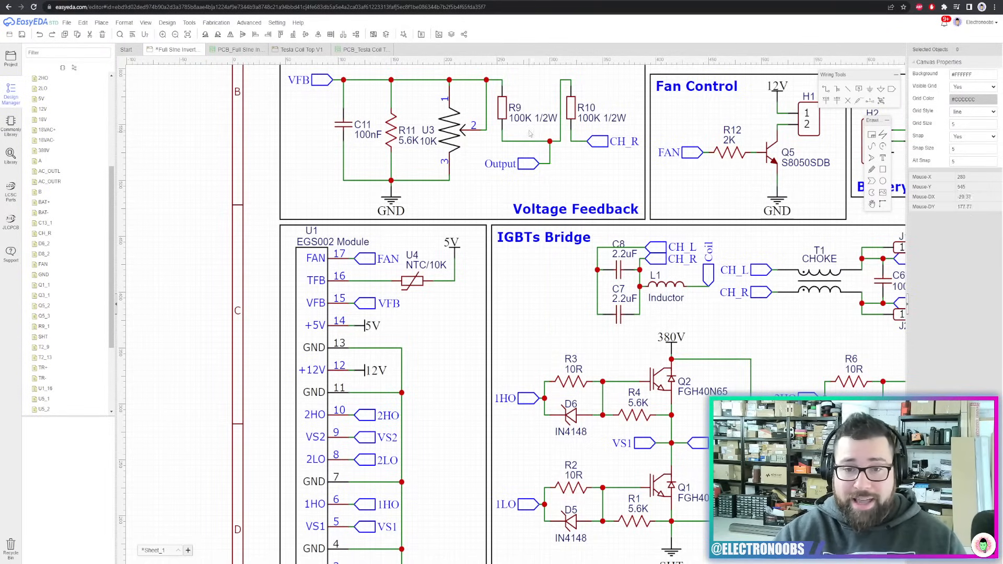
Copy the Output net port into the EGS002 Module block, below thermistor U4, rotated to point downward
{"action": "left_click", "coordinate": [529, 165]}
{"action": "key", "text": "ctrl+c"}
{"action": "key", "text": "ctrl+v"}
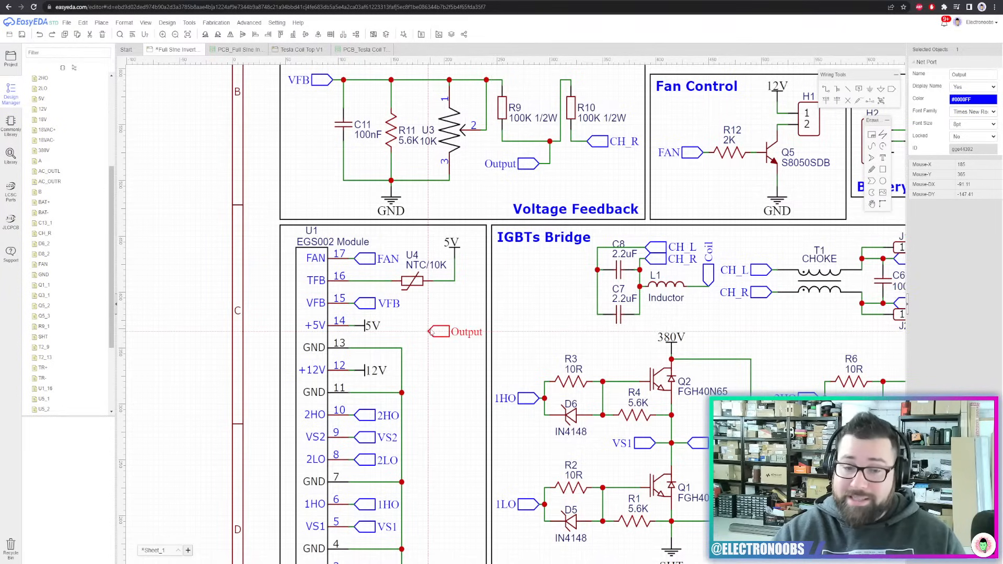
{"action": "key", "text": "space"}
{"action": "key", "text": "space"}
{"action": "key", "text": "space"}
{"action": "key", "text": "space"}
{"action": "key", "text": "space"}
{"action": "key", "text": "space"}
{"action": "key", "text": "space"}
{"action": "key", "text": "space"}
{"action": "key", "text": "space"}
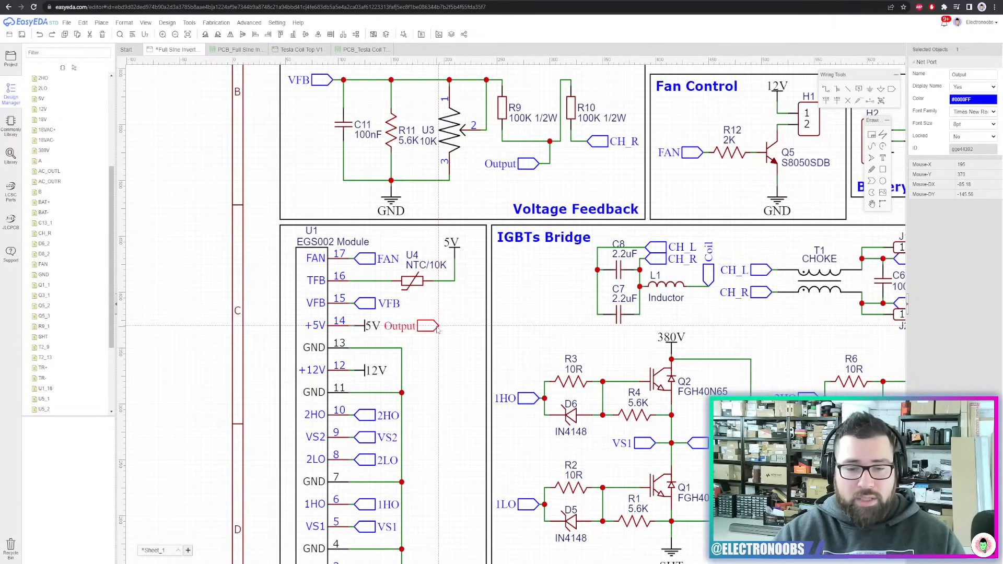
{"action": "left_click", "coordinate": [464, 351]}
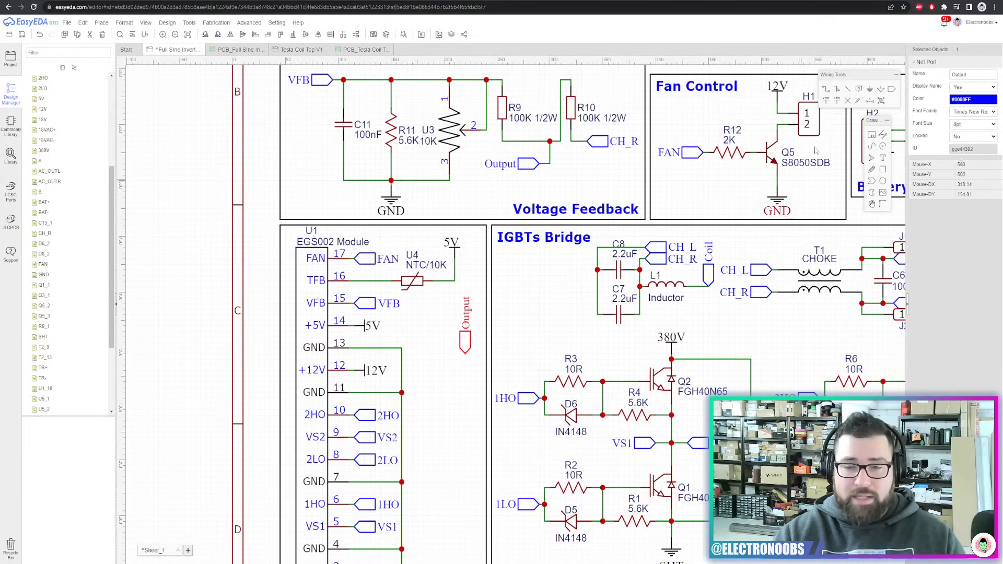
Wire the copied Output net port to pin 10 (2HO) of the EGS002 module
{"action": "left_click", "coordinate": [835, 88]}
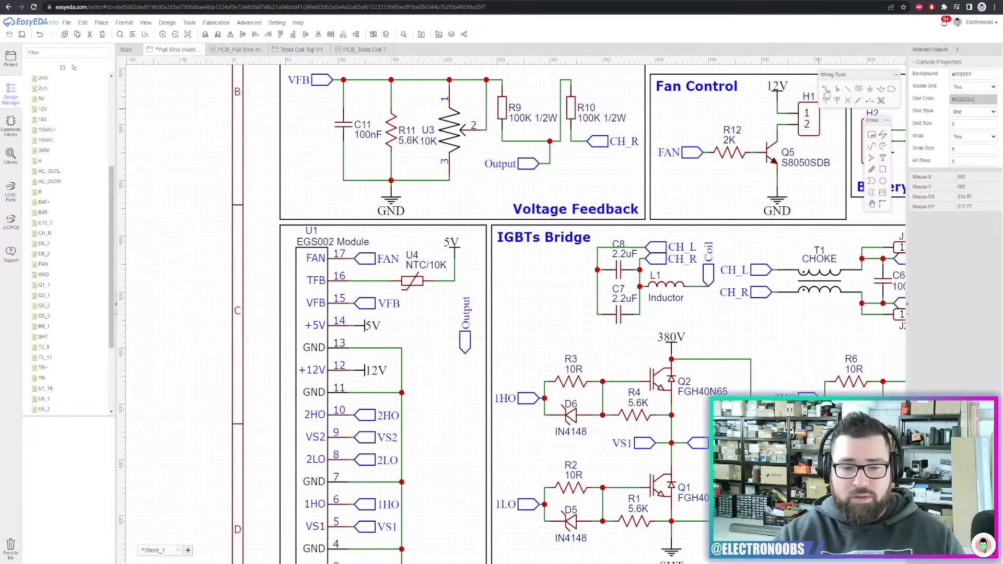
{"action": "left_click", "coordinate": [465, 354]}
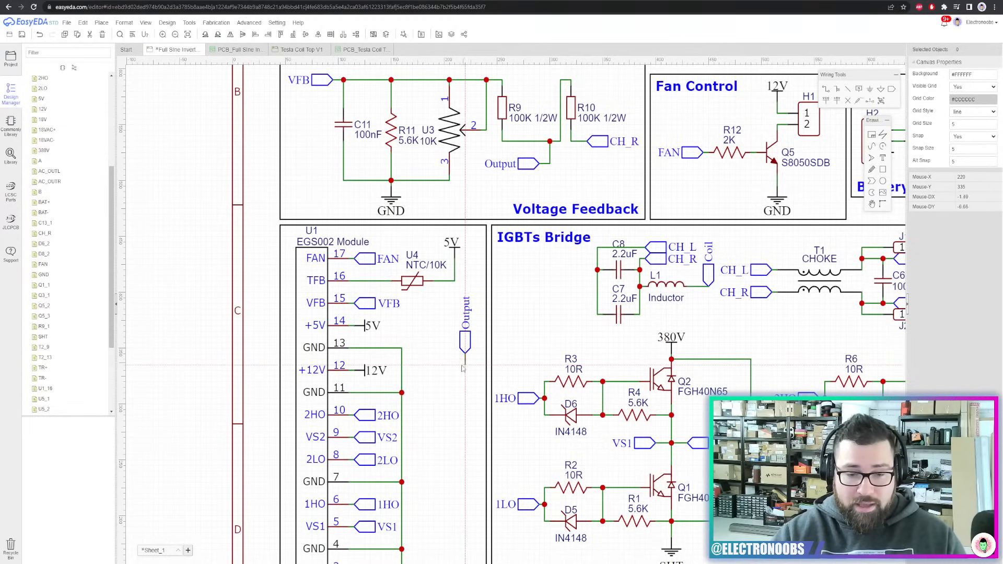
{"action": "left_click", "coordinate": [349, 400]}
{"action": "left_click", "coordinate": [350, 412]}
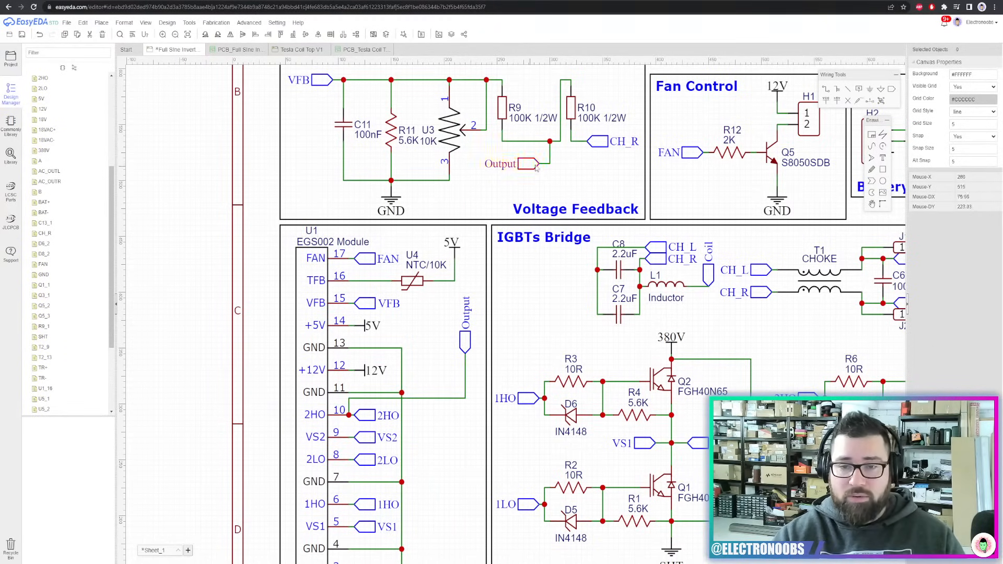
Delete the copied Output net port in the EGS002 Module block together with its wire to pin 10
{"action": "scroll", "coordinate": [518, 189], "scroll_direction": "down", "scroll_amount": 3}
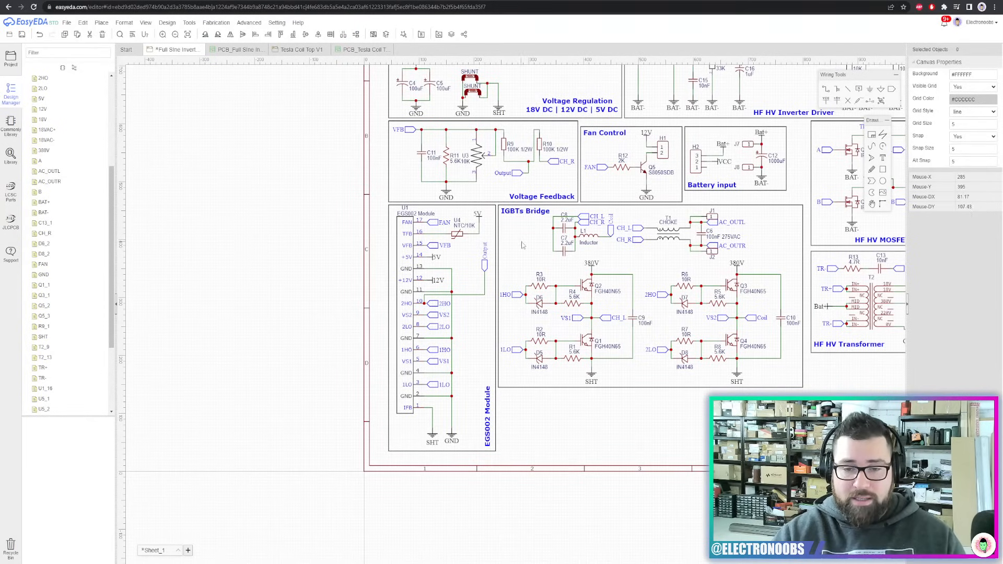
{"action": "right_click_drag", "start_coordinate": [522, 245], "coordinate": [447, 307]}
{"action": "scroll", "coordinate": [574, 293], "scroll_direction": "down", "scroll_amount": 2}
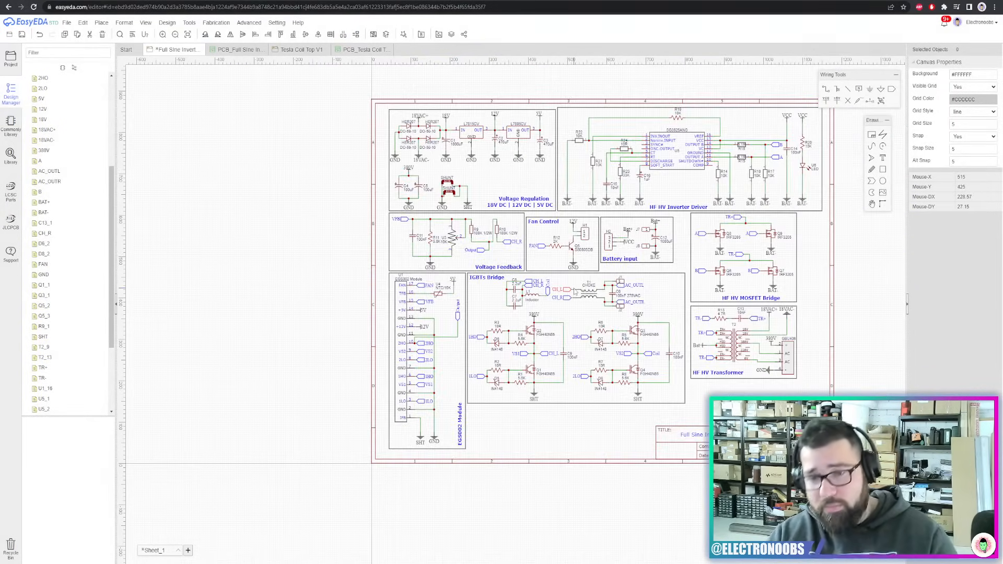
{"action": "scroll", "coordinate": [663, 268], "scroll_direction": "up", "scroll_amount": 2}
{"action": "right_click_drag", "start_coordinate": [694, 260], "coordinate": [679, 265]}
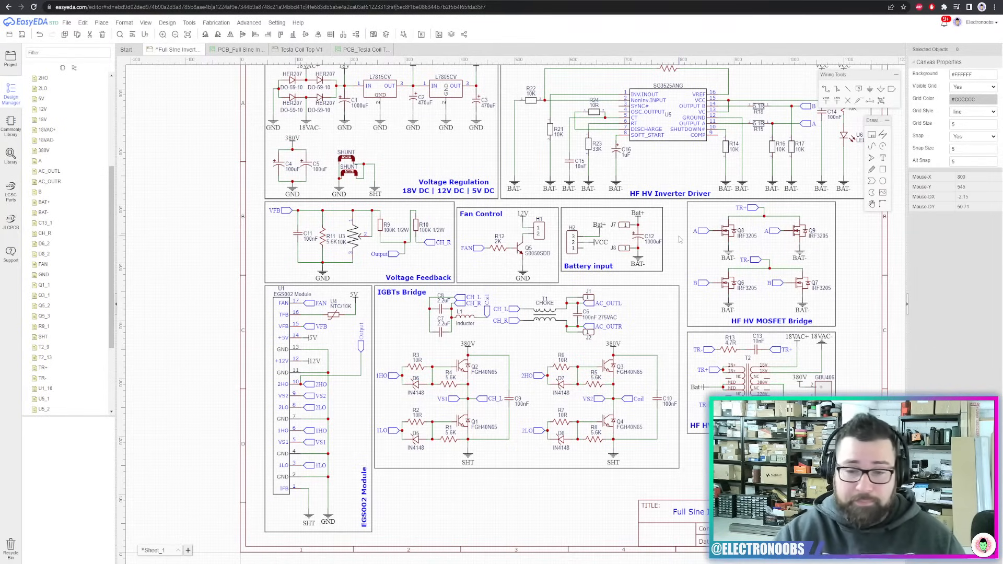
{"action": "scroll", "coordinate": [290, 395], "scroll_direction": "up", "scroll_amount": 4}
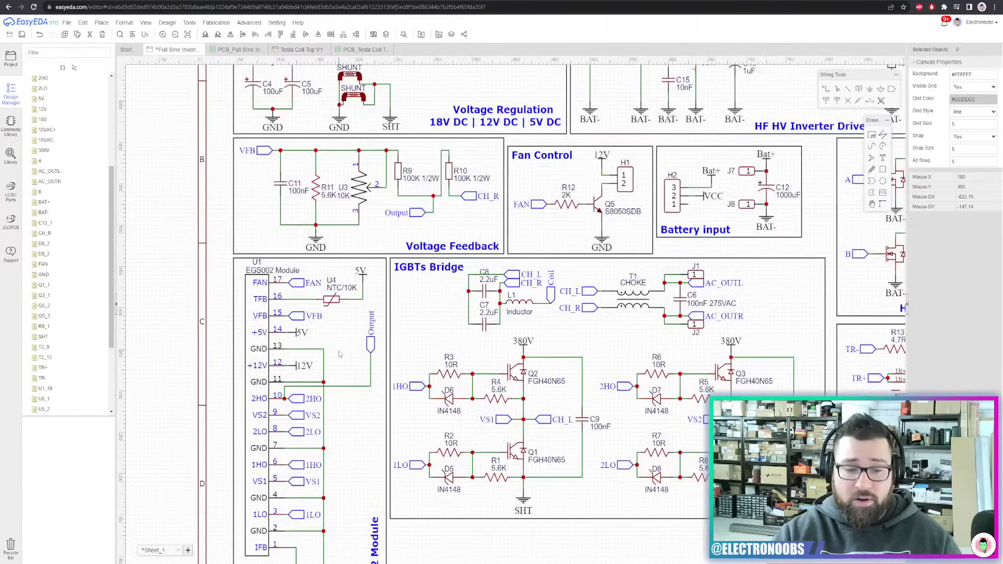
{"action": "scroll", "coordinate": [412, 295], "scroll_direction": "down", "scroll_amount": 4}
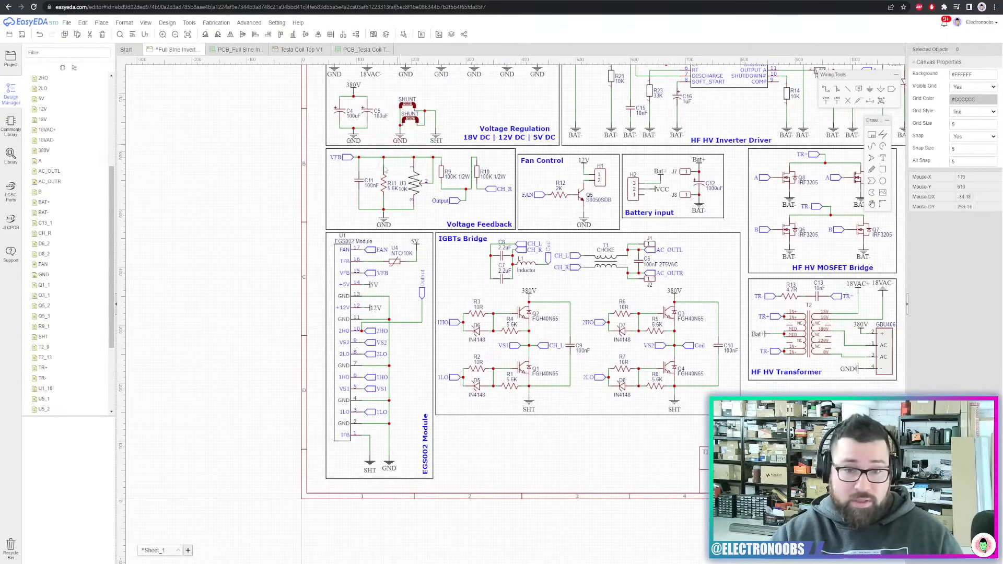
{"action": "left_click", "coordinate": [422, 295]}
{"action": "key", "text": "Escape"}
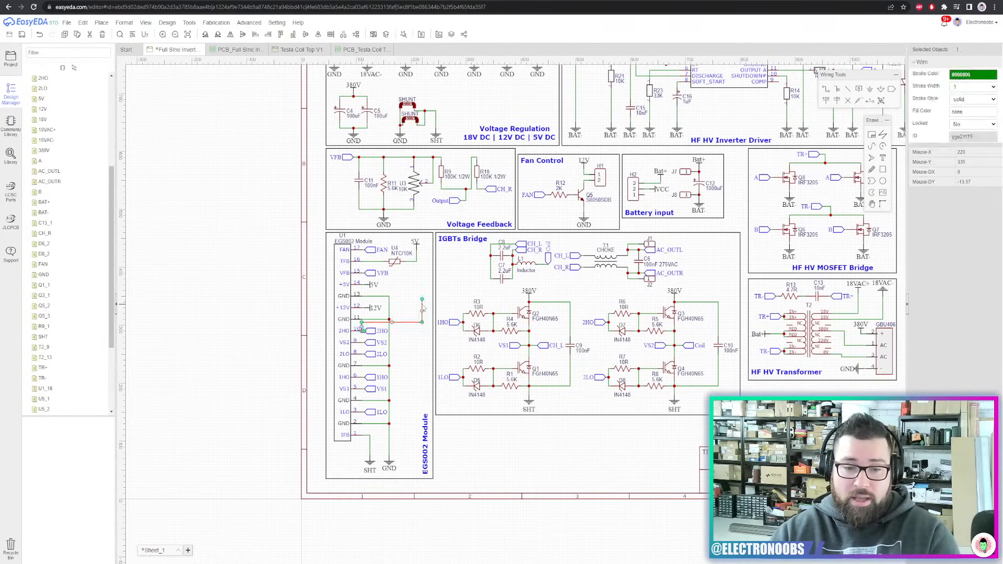
Place a GND net flag beside C7 in the IGBTs Bridge block and delete it
{"action": "left_click", "coordinate": [881, 89]}
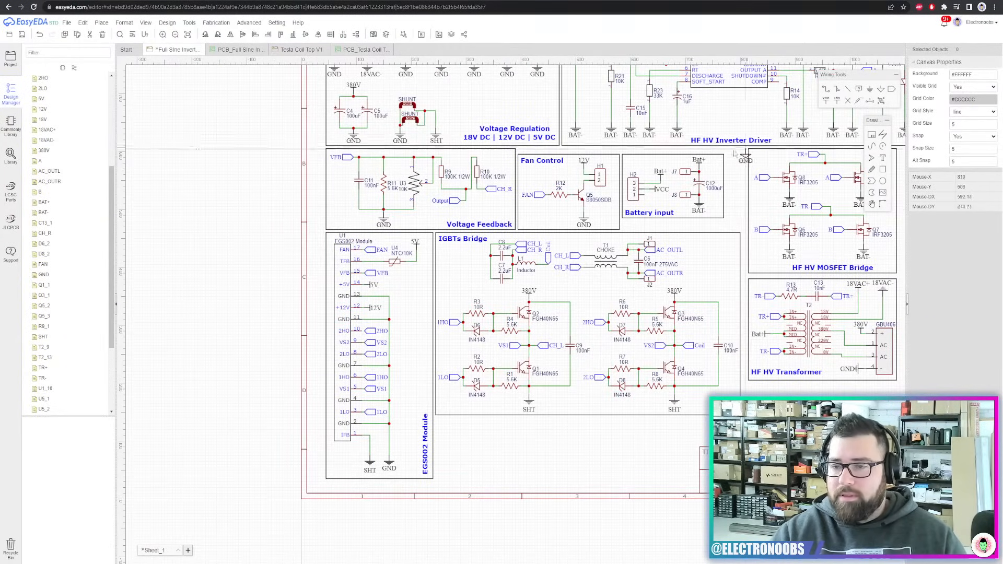
{"action": "left_click", "coordinate": [469, 265]}
{"action": "key", "text": "Escape"}
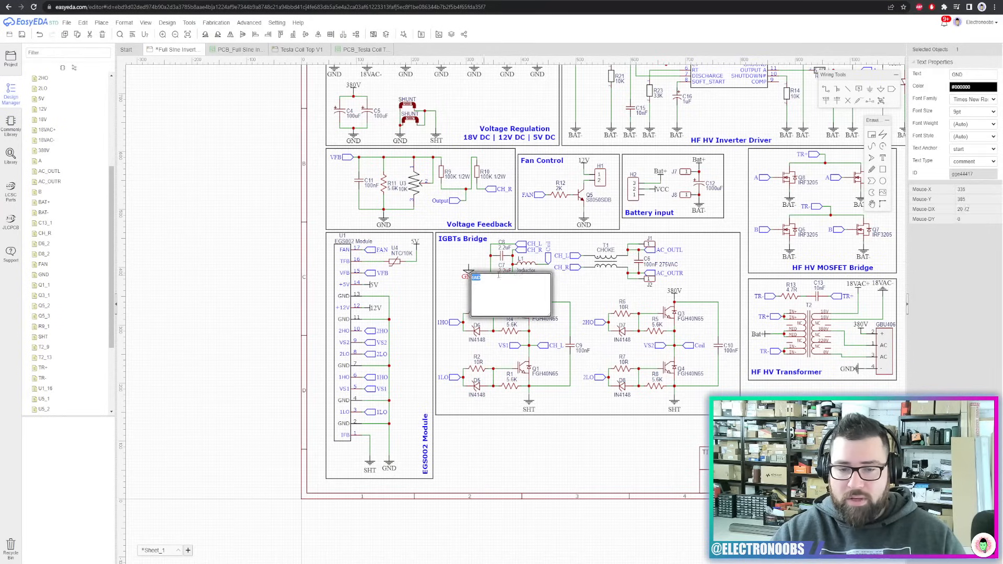
{"action": "left_click", "coordinate": [470, 275]}
{"action": "key", "text": "Delete"}
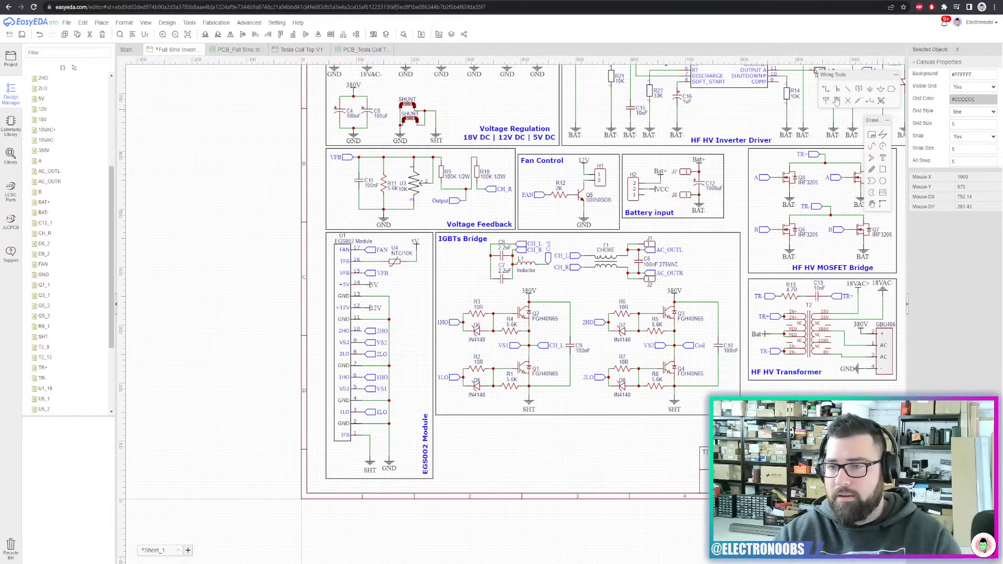
Place a net label at the corner of the 380V wire between Q2 and C9 and name it IO
{"action": "left_click", "coordinate": [867, 89]}
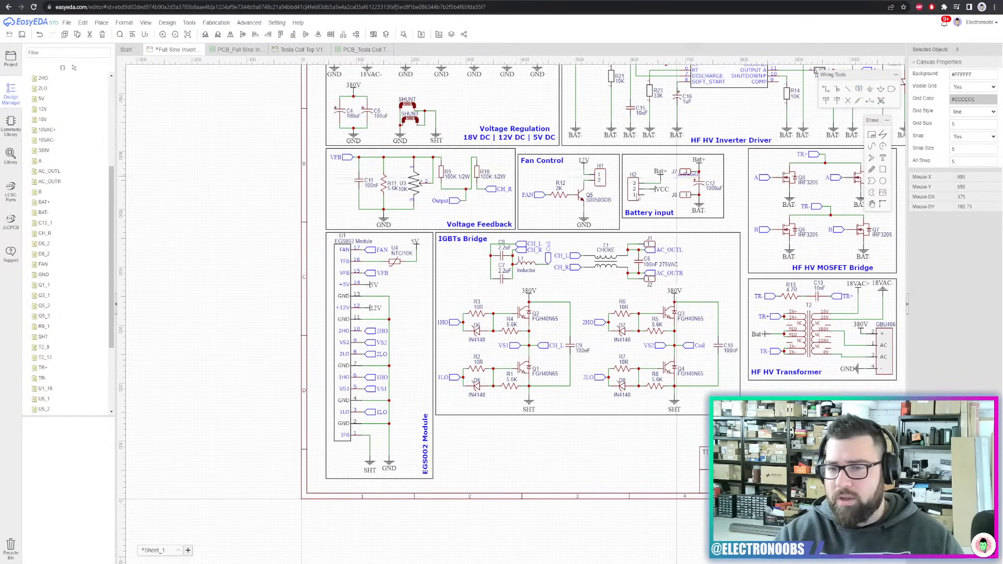
{"action": "scroll", "coordinate": [608, 215], "scroll_direction": "up", "scroll_amount": 5}
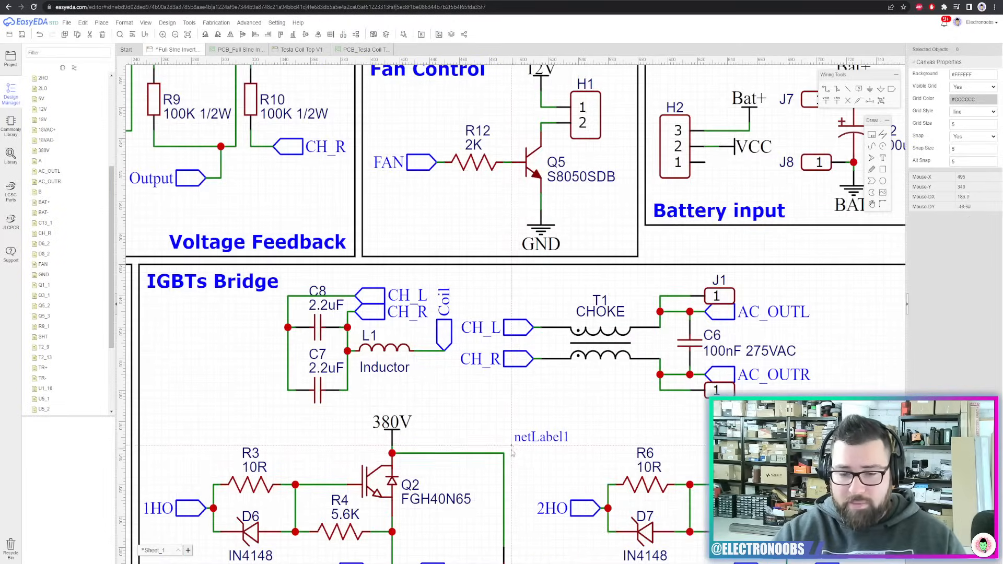
{"action": "scroll", "coordinate": [504, 453], "scroll_direction": "up", "scroll_amount": 4}
{"action": "left_click", "coordinate": [493, 468]}
{"action": "key", "text": "Escape"}
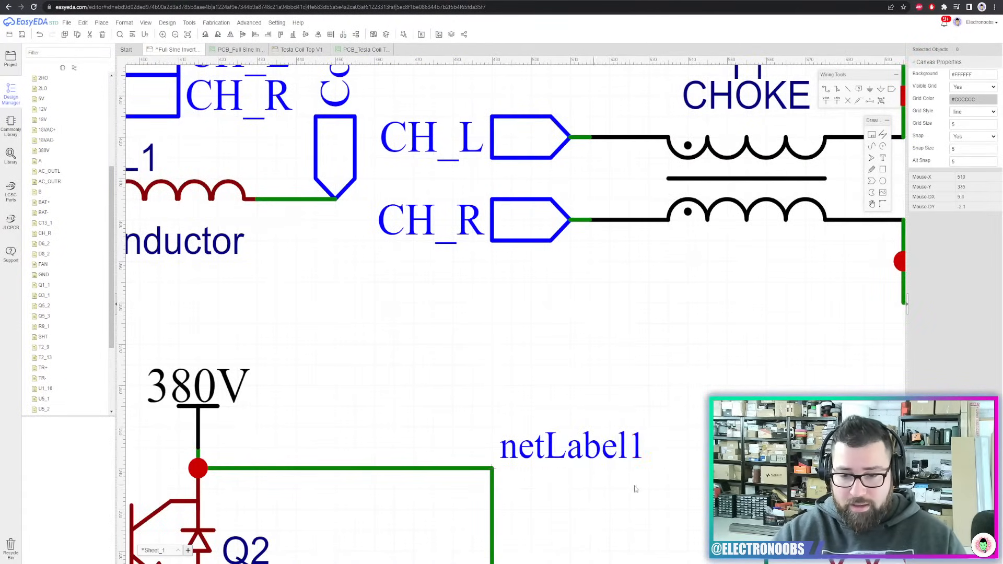
{"action": "double_click", "coordinate": [632, 447]}
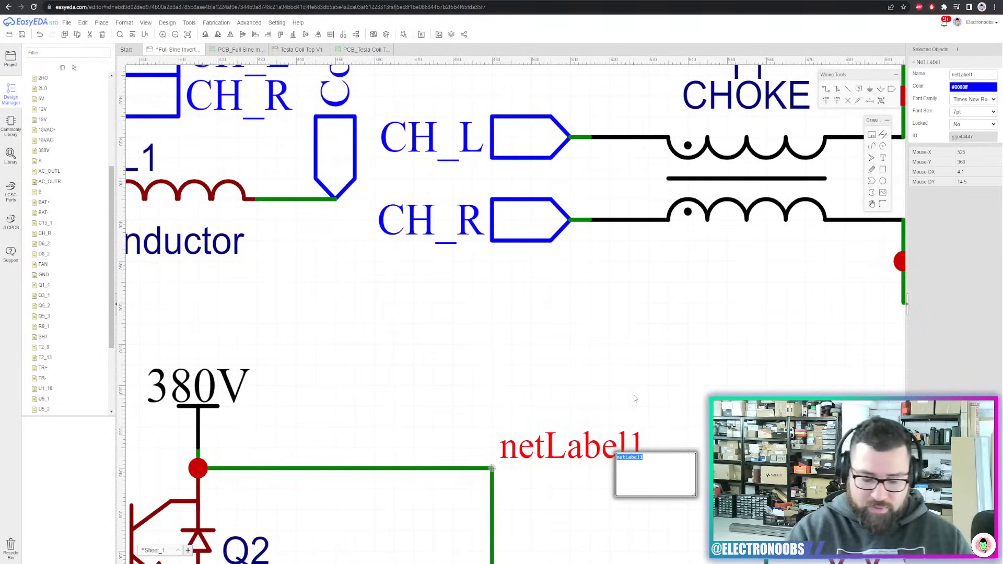
{"action": "type", "text": "TO"}
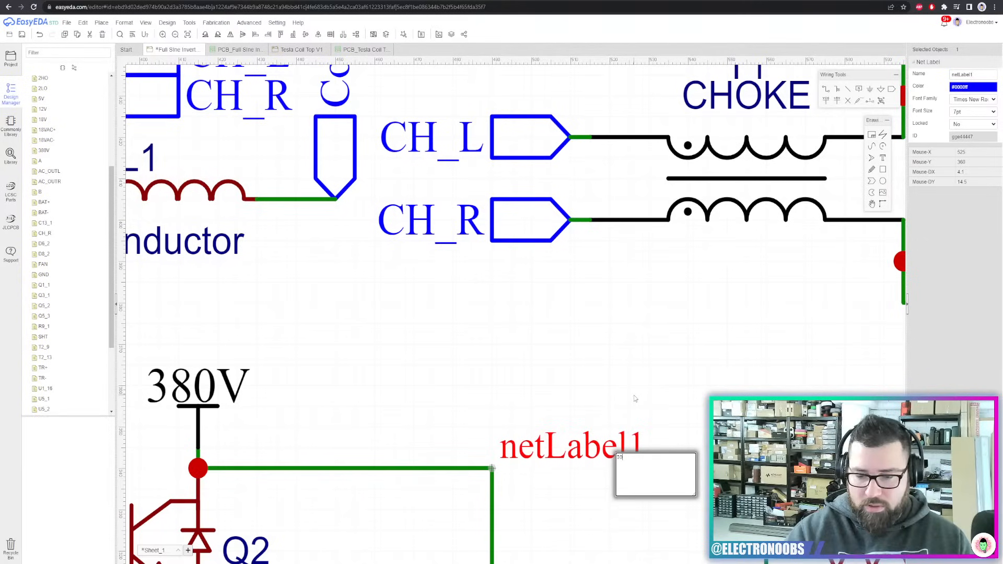
{"action": "left_click", "coordinate": [633, 396]}
{"action": "right_click_drag", "start_coordinate": [556, 377], "coordinate": [589, 258]}
{"action": "left_click", "coordinate": [522, 360]}
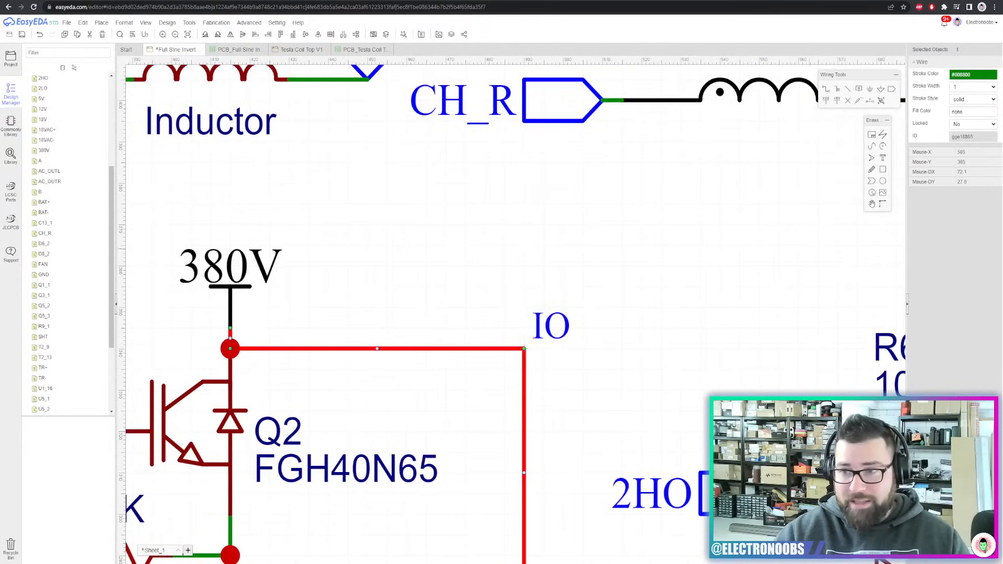
{"action": "left_click", "coordinate": [644, 208]}
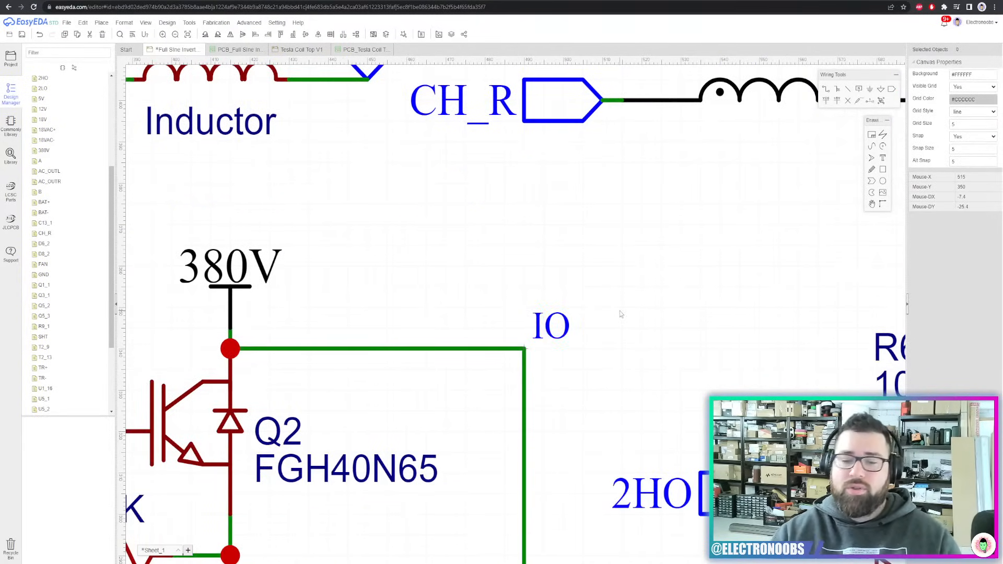
Undo the naming and placement of the net label on the 380V wire, and save the schematic
{"action": "key", "text": "ctrl+z"}
{"action": "key", "text": "ctrl+z"}
{"action": "scroll", "coordinate": [560, 321], "scroll_direction": "down", "scroll_amount": 3}
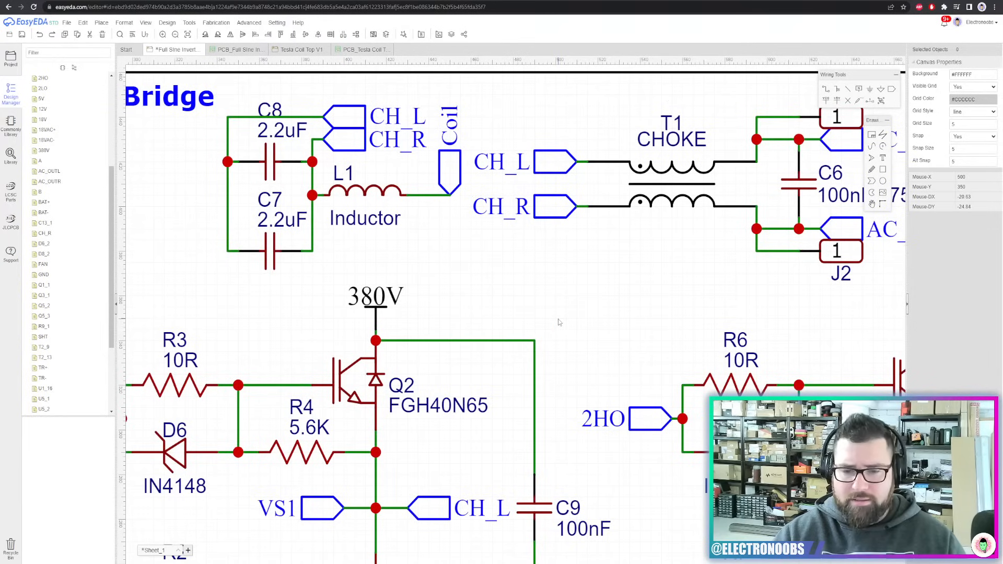
{"action": "scroll", "coordinate": [561, 321], "scroll_direction": "down", "scroll_amount": 3}
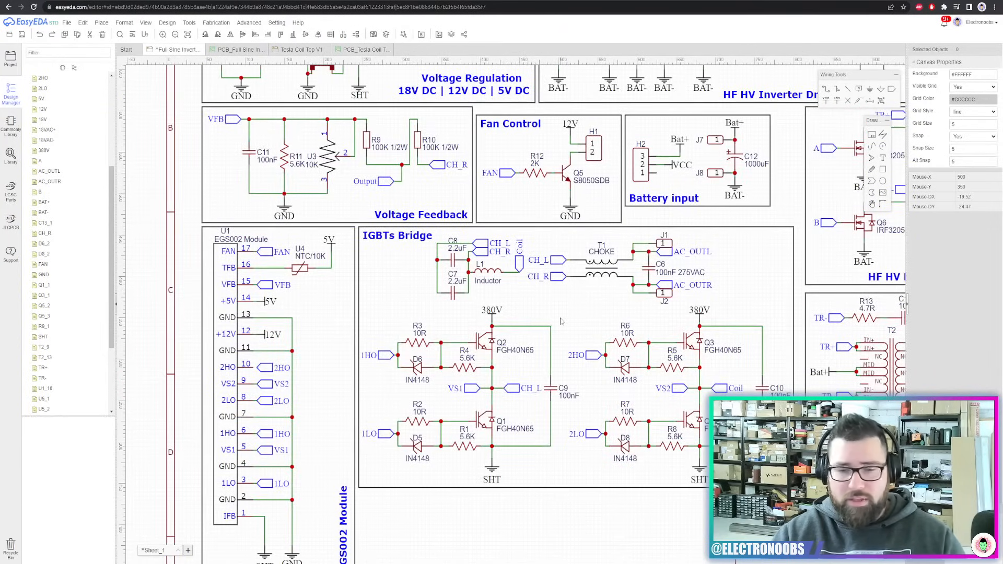
{"action": "left_click", "coordinate": [551, 335]}
{"action": "key", "text": "ctrl+s"}
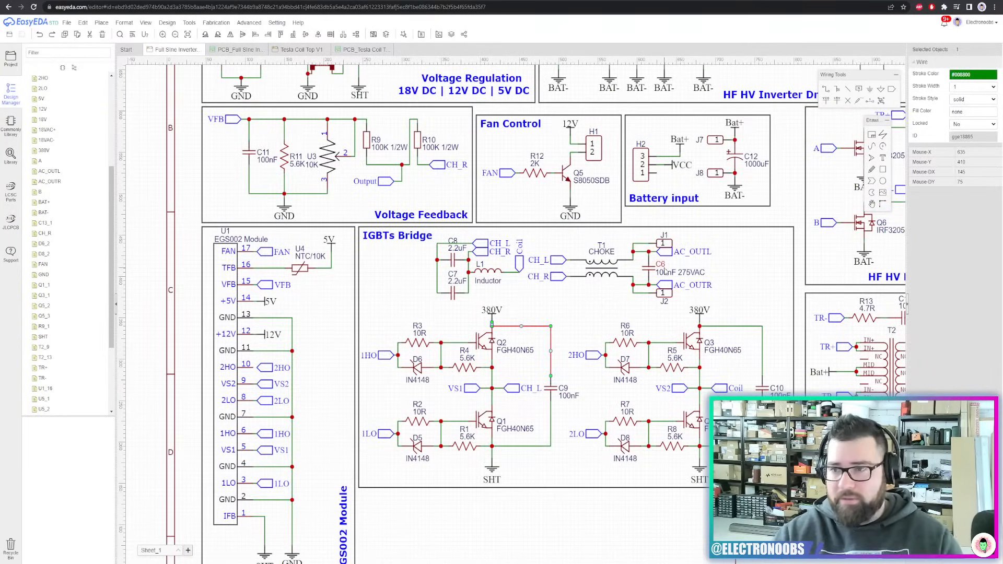
Examine the 380V net flag above Q2 and how the functional blocks are laid out across the whole sheet
{"action": "scroll", "coordinate": [553, 315], "scroll_direction": "up", "scroll_amount": 3}
{"action": "left_click", "coordinate": [491, 309]}
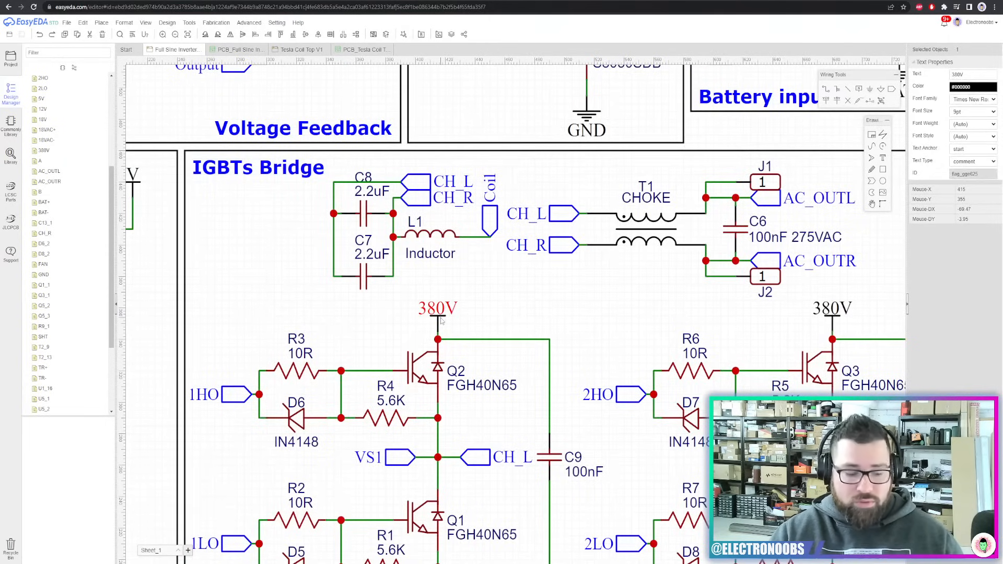
{"action": "scroll", "coordinate": [456, 323], "scroll_direction": "down", "scroll_amount": 3}
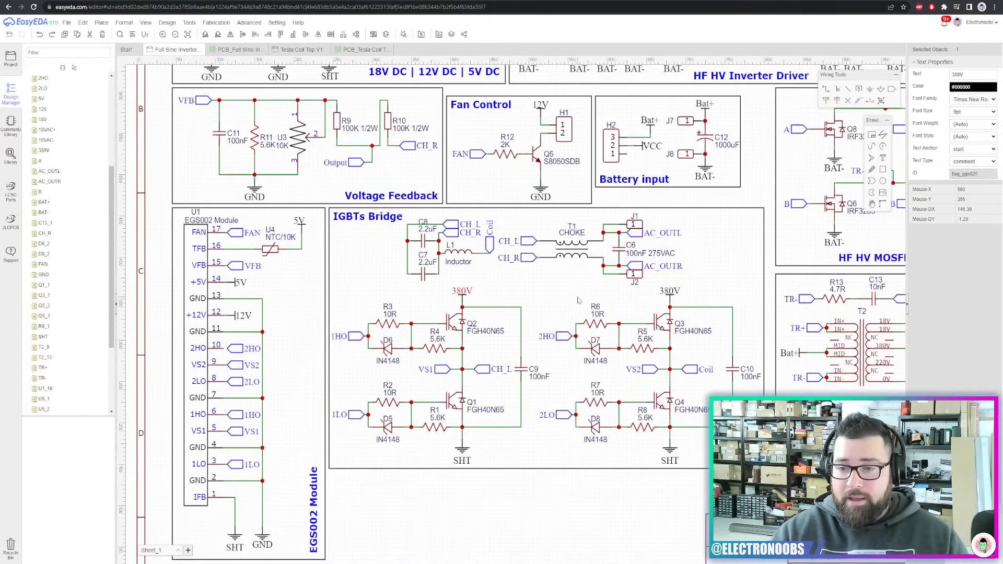
{"action": "scroll", "coordinate": [578, 300], "scroll_direction": "down", "scroll_amount": 4}
{"action": "scroll", "coordinate": [609, 296], "scroll_direction": "up", "scroll_amount": 3}
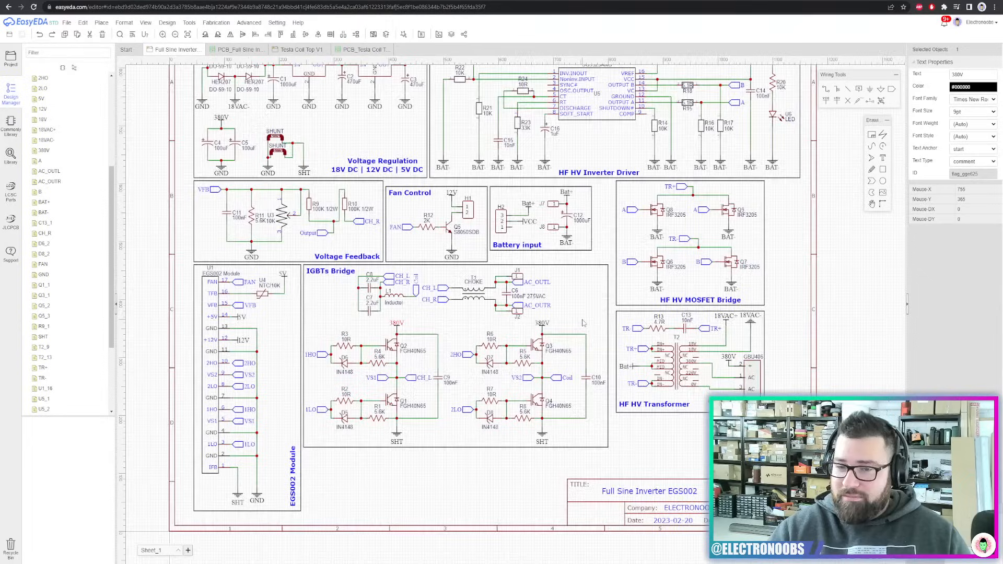
{"action": "scroll", "coordinate": [583, 324], "scroll_direction": "down", "scroll_amount": 2}
{"action": "scroll", "coordinate": [364, 159], "scroll_direction": "up", "scroll_amount": 2}
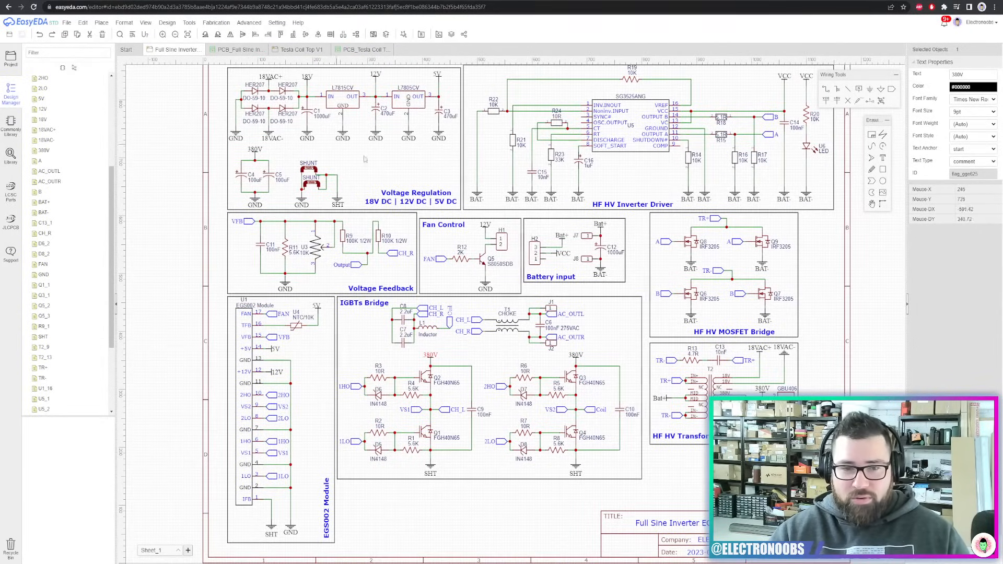
{"action": "right_click_drag", "start_coordinate": [833, 240], "coordinate": [830, 262]}
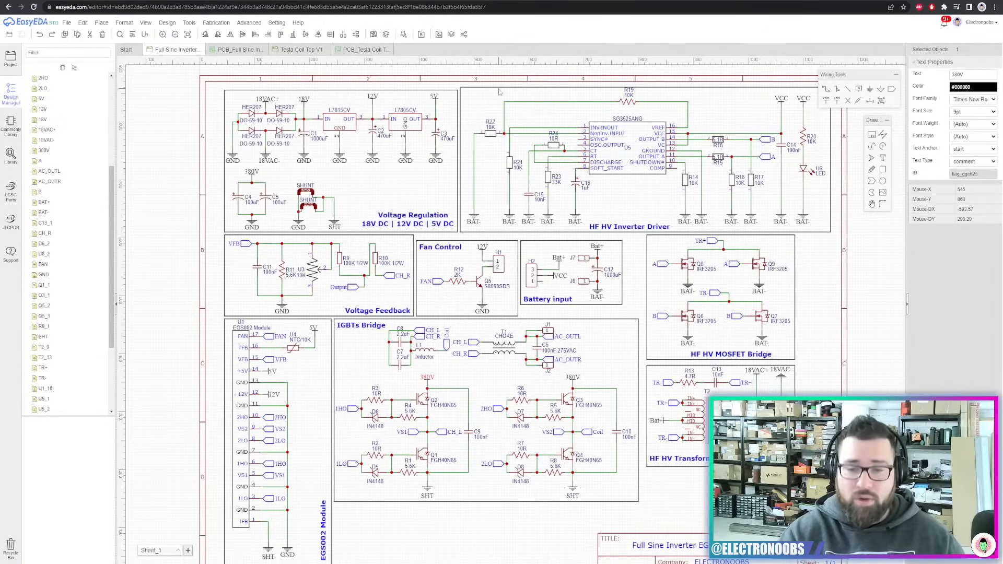
Examine the Battery input block, including header H2 and its VCC flag
{"action": "left_click_drag", "start_coordinate": [629, 238], "coordinate": [526, 313]}
{"action": "left_click", "coordinate": [528, 314]}
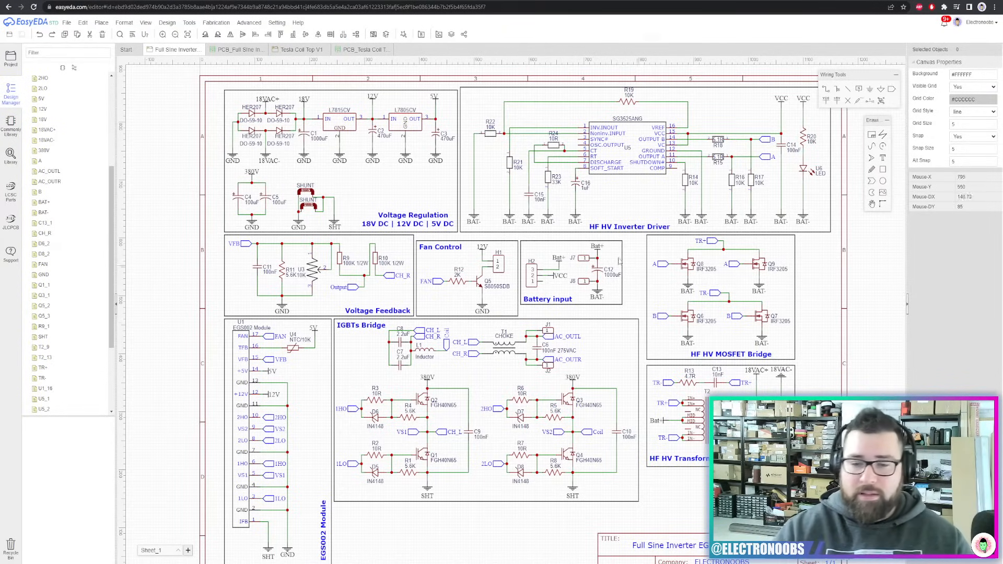
{"action": "left_click", "coordinate": [533, 271]}
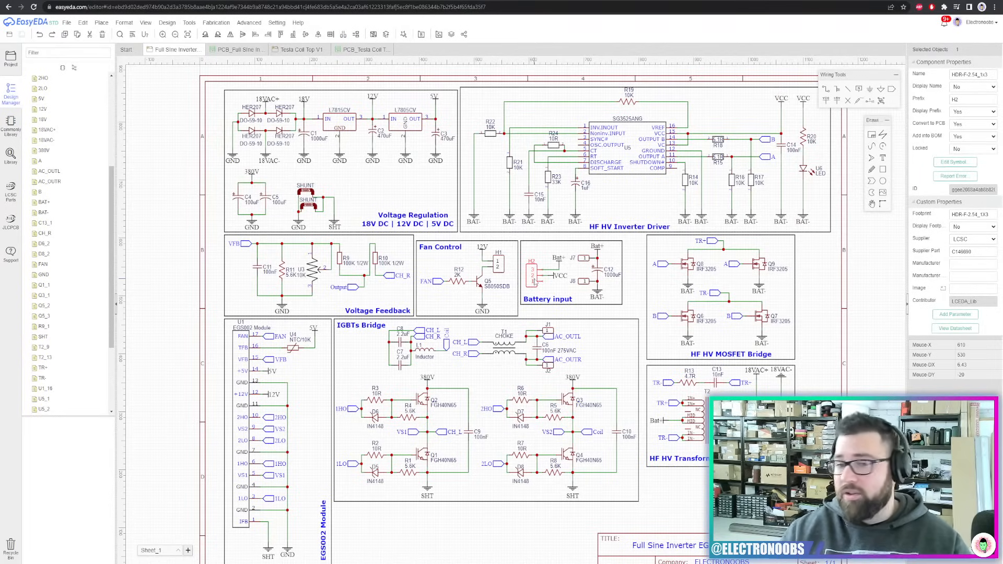
{"action": "left_click_drag", "start_coordinate": [561, 284], "coordinate": [548, 275]}
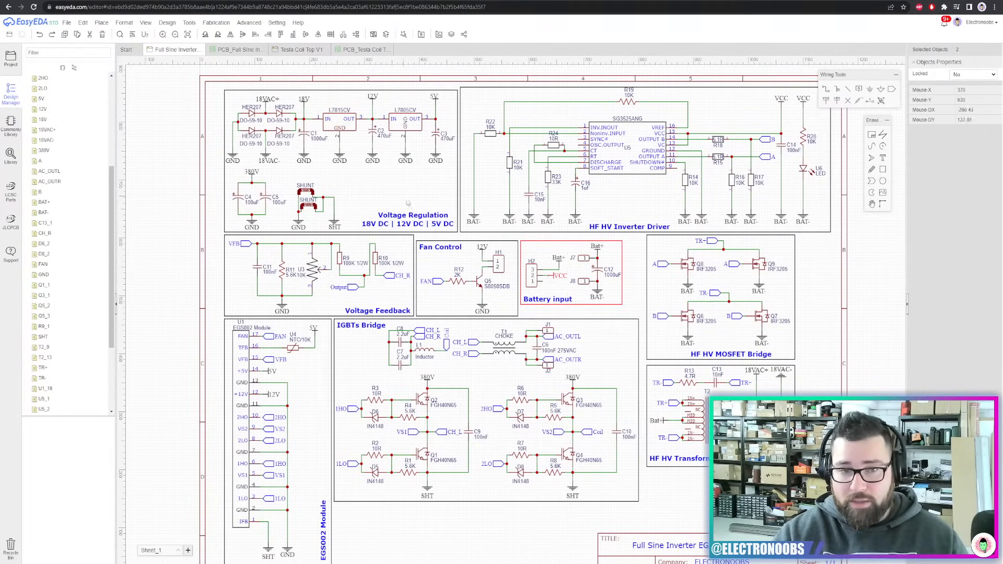
Examine the Voltage Regulation block and its 380V net flag above C4 and C5
{"action": "right_click_drag", "start_coordinate": [262, 122], "coordinate": [341, 158]}
{"action": "scroll", "coordinate": [342, 158], "scroll_direction": "up", "scroll_amount": 2}
{"action": "left_click_drag", "start_coordinate": [283, 111], "coordinate": [625, 328]}
{"action": "left_click", "coordinate": [624, 327]}
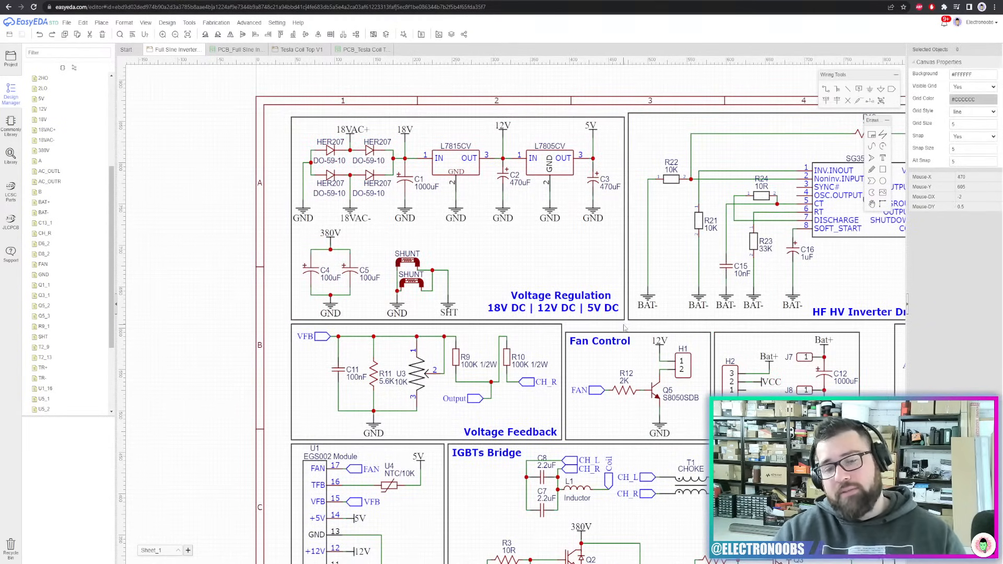
{"action": "left_click", "coordinate": [330, 235]}
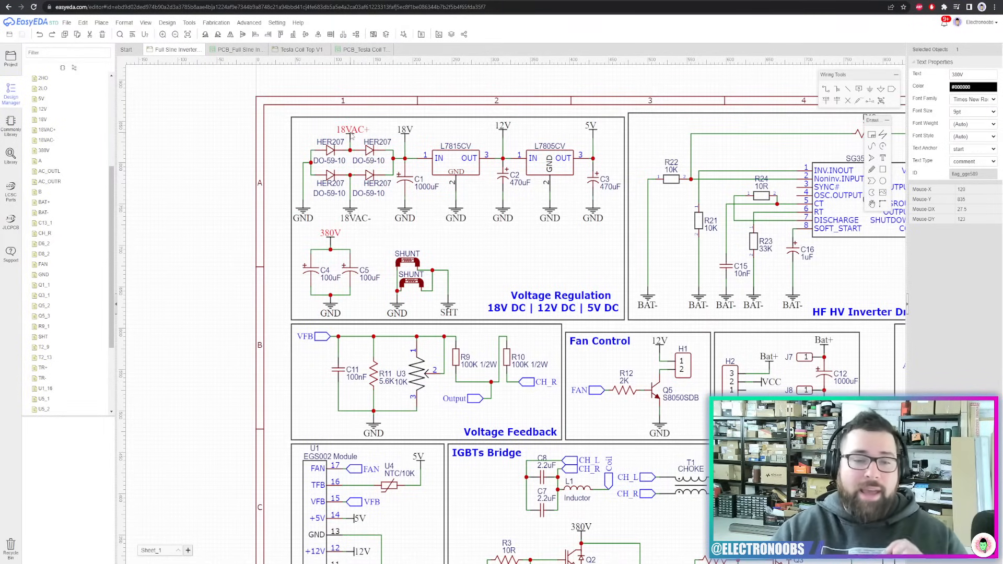
Examine the 18VAC+ flag, the 18V flag and the L7815CV regulator in the Voltage Regulation block
{"action": "left_click", "coordinate": [352, 133]}
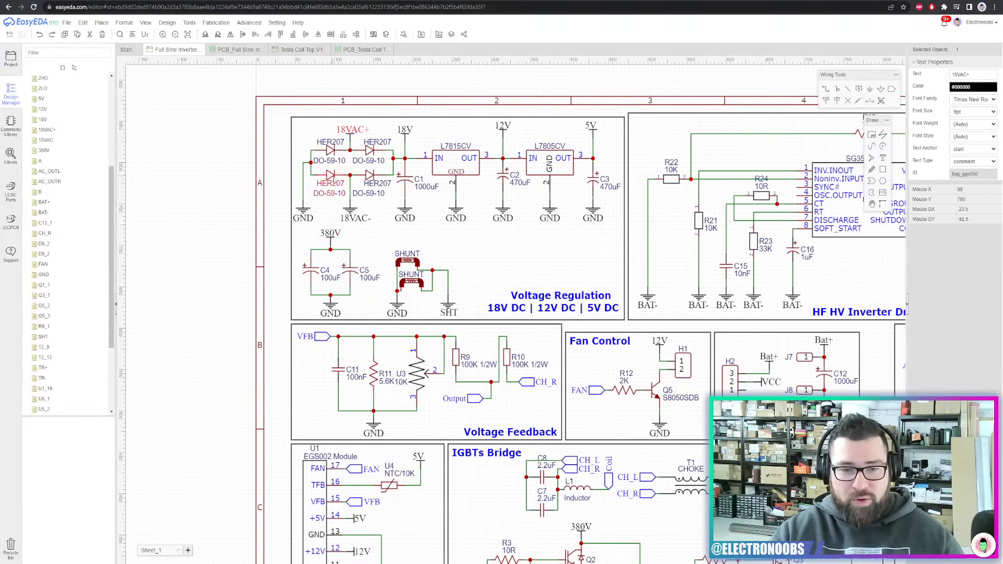
{"action": "left_click", "coordinate": [406, 138]}
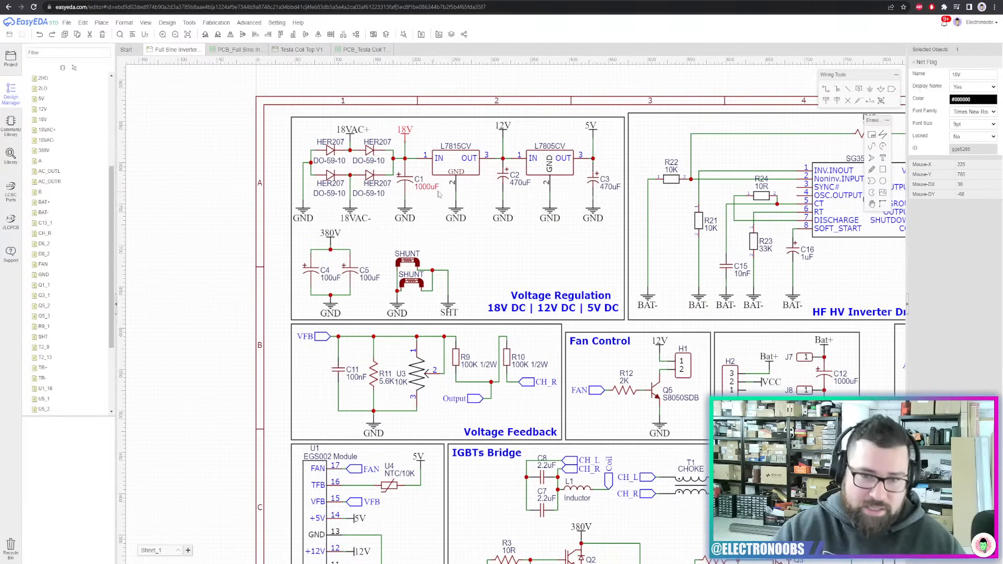
{"action": "left_click", "coordinate": [449, 169]}
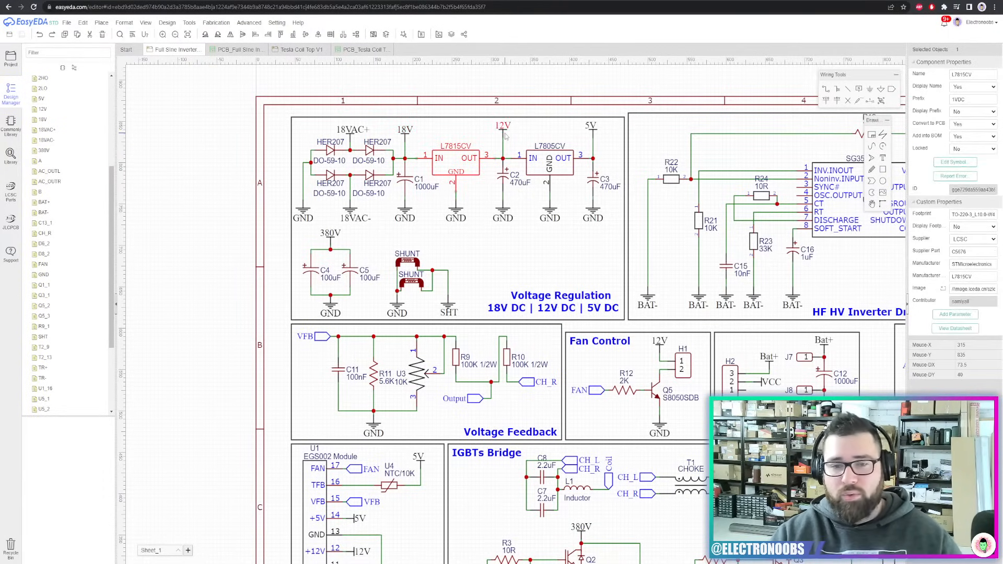
Try renaming the 12V net flag at the L7815CV output to 15V
{"action": "scroll", "coordinate": [479, 138], "scroll_direction": "up", "scroll_amount": 2}
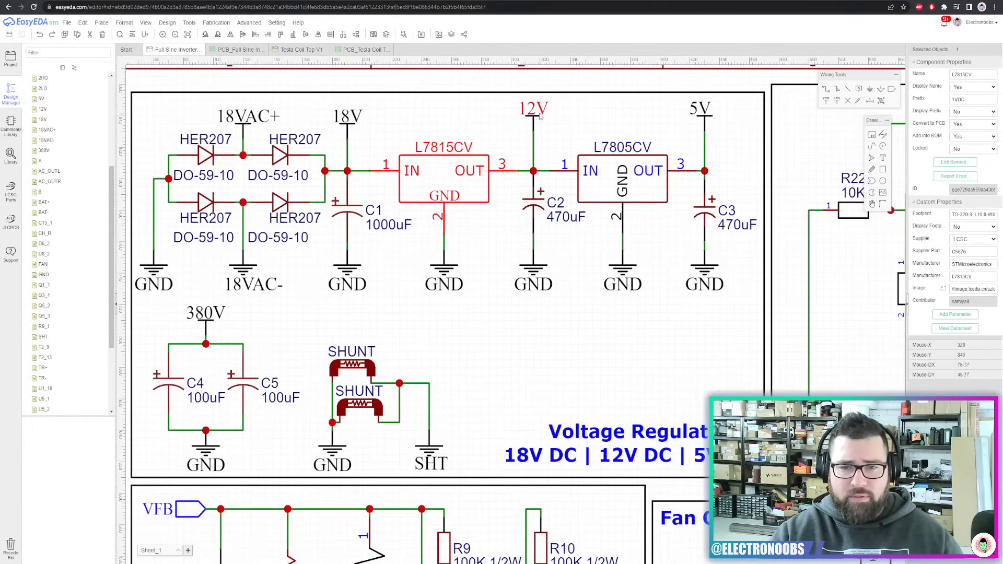
{"action": "double_click", "coordinate": [537, 110]}
{"action": "type", "text": "15V"}
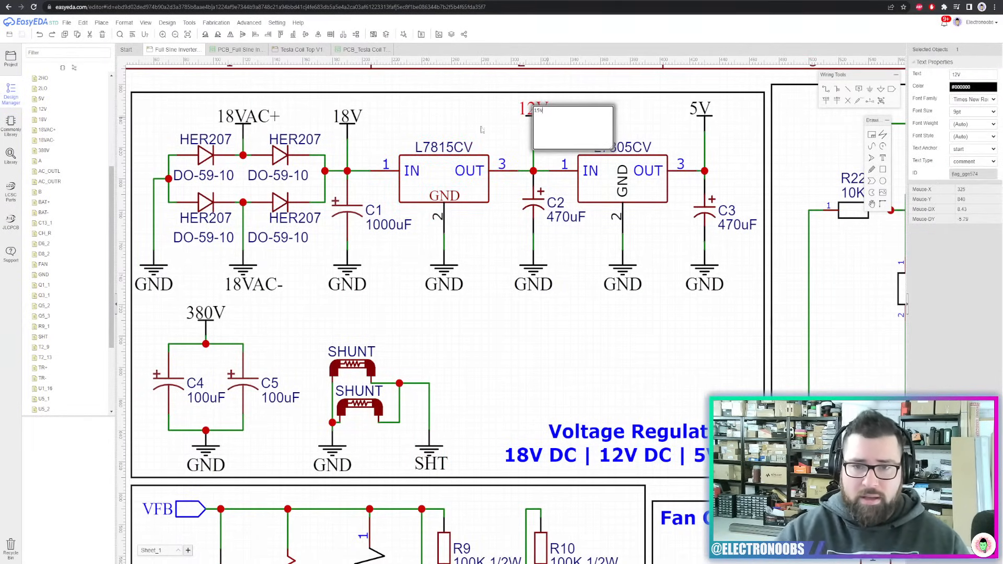
{"action": "left_click", "coordinate": [429, 128]}
{"action": "key", "text": "ctrl+z"}
Examine the L7815CV and L7805CV regulators together with the 12V and 5V net flags on their outputs
{"action": "scroll", "coordinate": [539, 118], "scroll_direction": "down", "scroll_amount": 4}
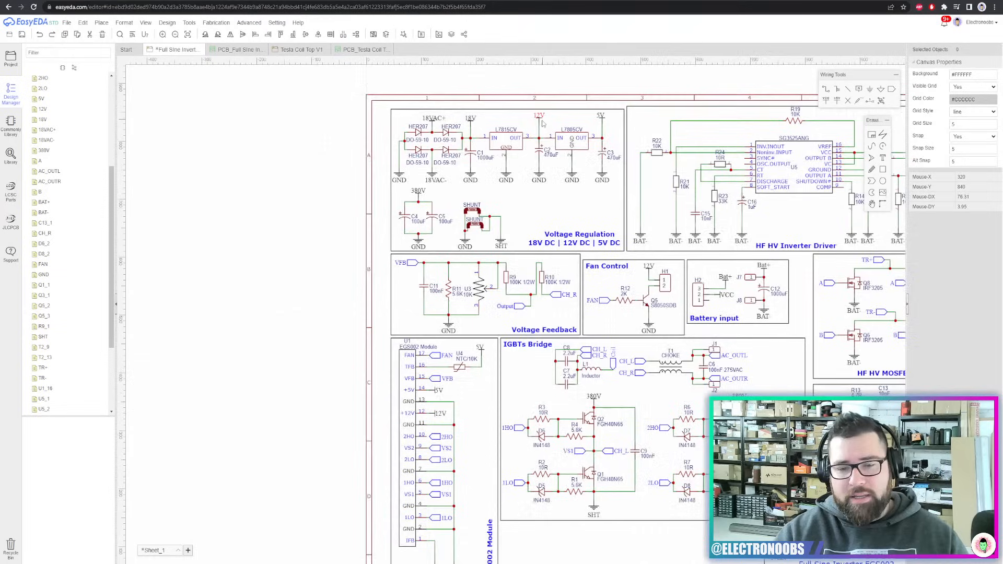
{"action": "right_click_drag", "start_coordinate": [599, 254], "coordinate": [430, 252]}
{"action": "right_click_drag", "start_coordinate": [418, 194], "coordinate": [514, 245]}
{"action": "scroll", "coordinate": [437, 149], "scroll_direction": "up", "scroll_amount": 4}
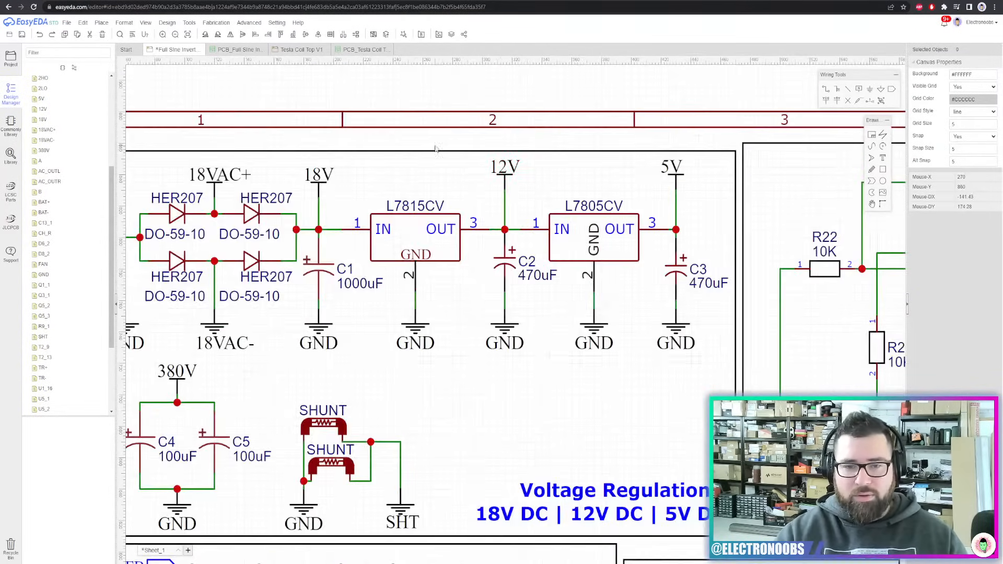
{"action": "left_click", "coordinate": [421, 228]}
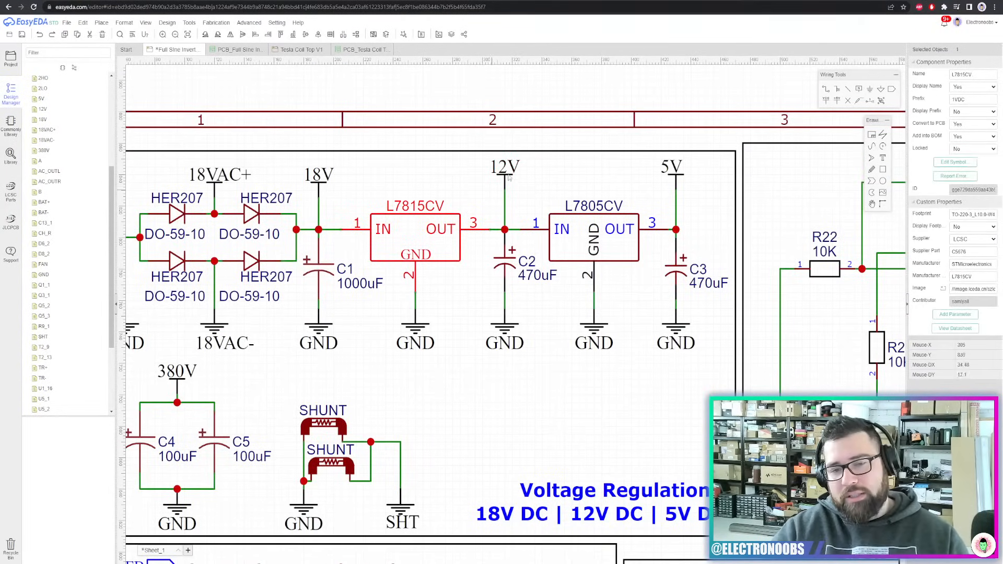
{"action": "left_click", "coordinate": [610, 229]}
{"action": "scroll", "coordinate": [674, 172], "scroll_direction": "down", "scroll_amount": 3}
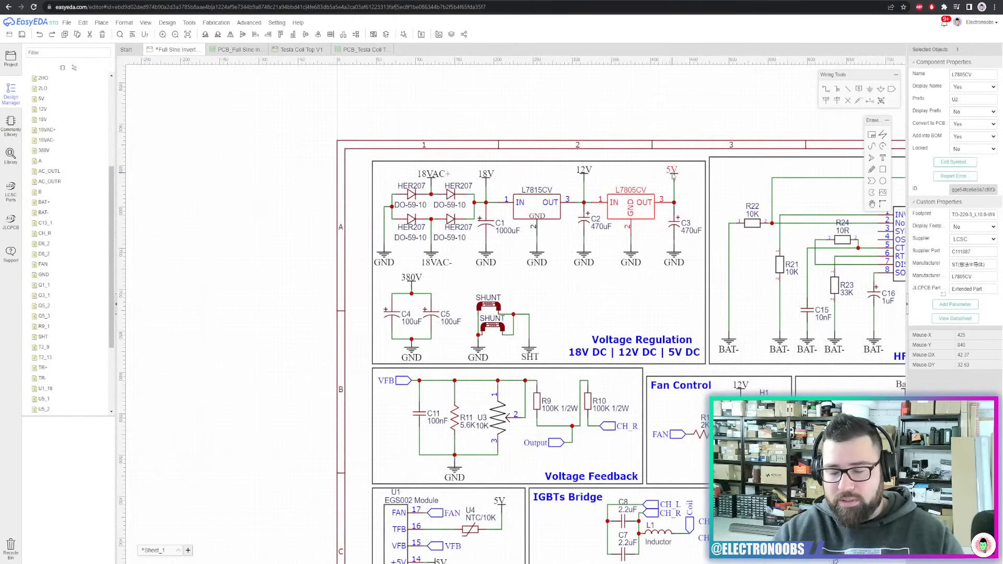
Compare the 12V net flag in the Voltage Regulation block with the 12V flag on pin 12 of the EGS002 module
{"action": "right_click_drag", "start_coordinate": [646, 257], "coordinate": [552, 190]}
{"action": "right_click_drag", "start_coordinate": [436, 348], "coordinate": [382, 166]}
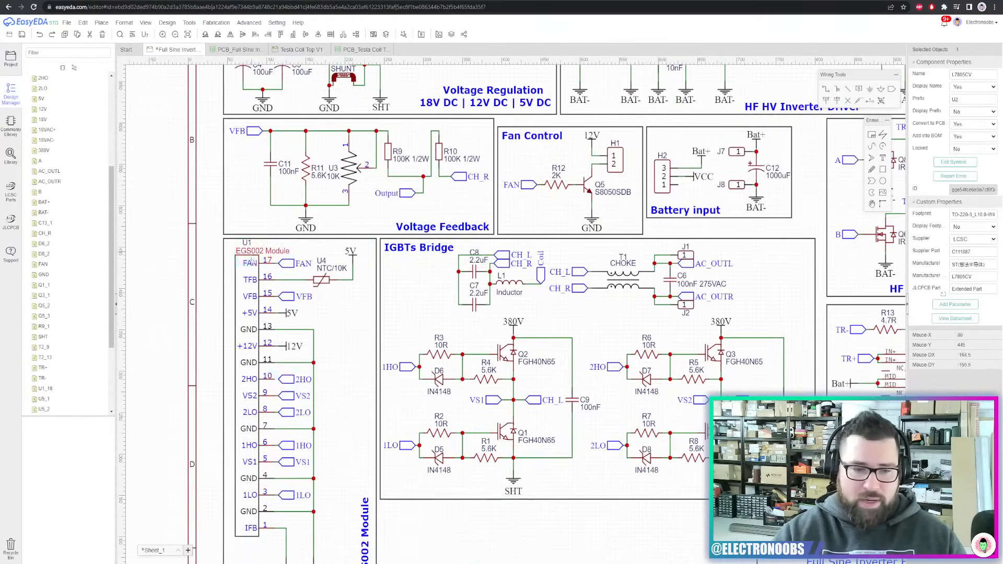
{"action": "right_click_drag", "start_coordinate": [345, 305], "coordinate": [385, 452]}
{"action": "right_click_drag", "start_coordinate": [455, 215], "coordinate": [473, 269]}
{"action": "scroll", "coordinate": [476, 267], "scroll_direction": "up", "scroll_amount": 2}
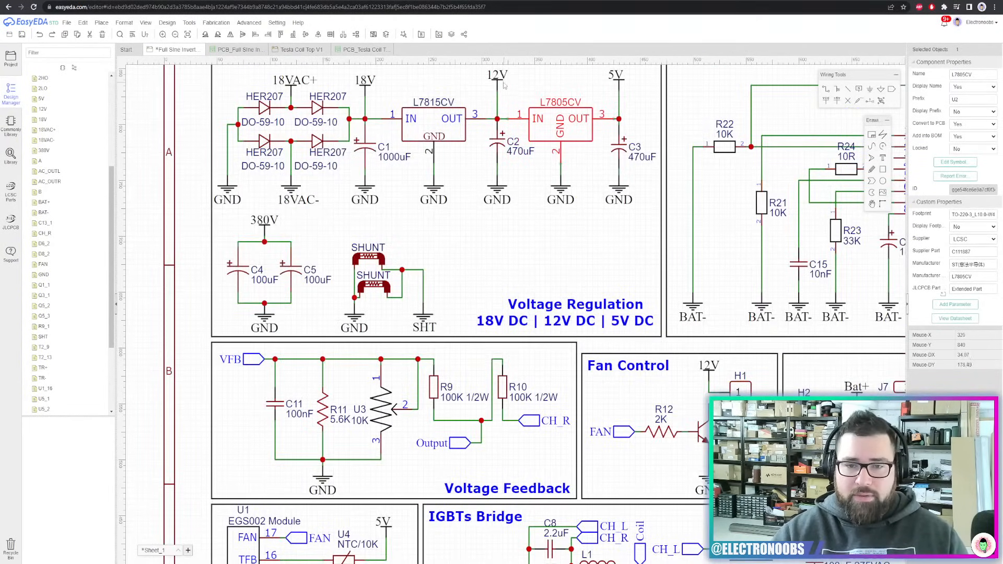
{"action": "scroll", "coordinate": [479, 112], "scroll_direction": "down", "scroll_amount": 2}
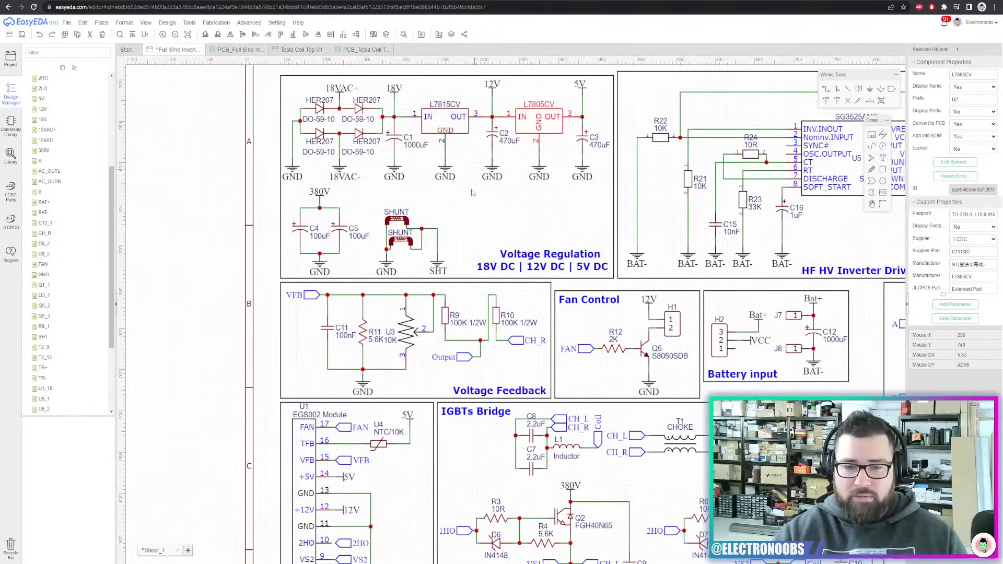
{"action": "right_click_drag", "start_coordinate": [402, 532], "coordinate": [447, 398]}
{"action": "scroll", "coordinate": [406, 397], "scroll_direction": "up", "scroll_amount": 3}
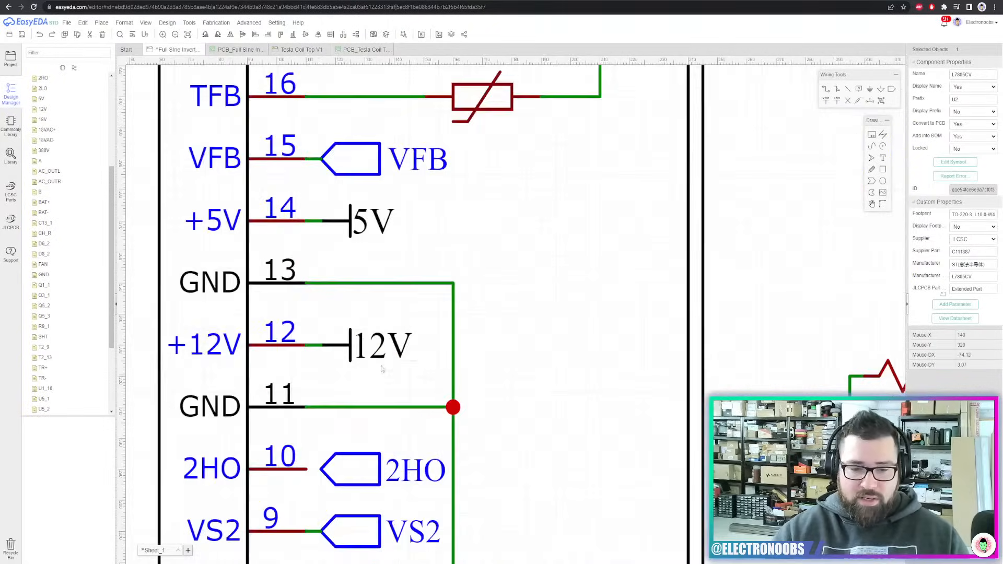
{"action": "left_click", "coordinate": [355, 352]}
{"action": "scroll", "coordinate": [356, 350], "scroll_direction": "down", "scroll_amount": 2}
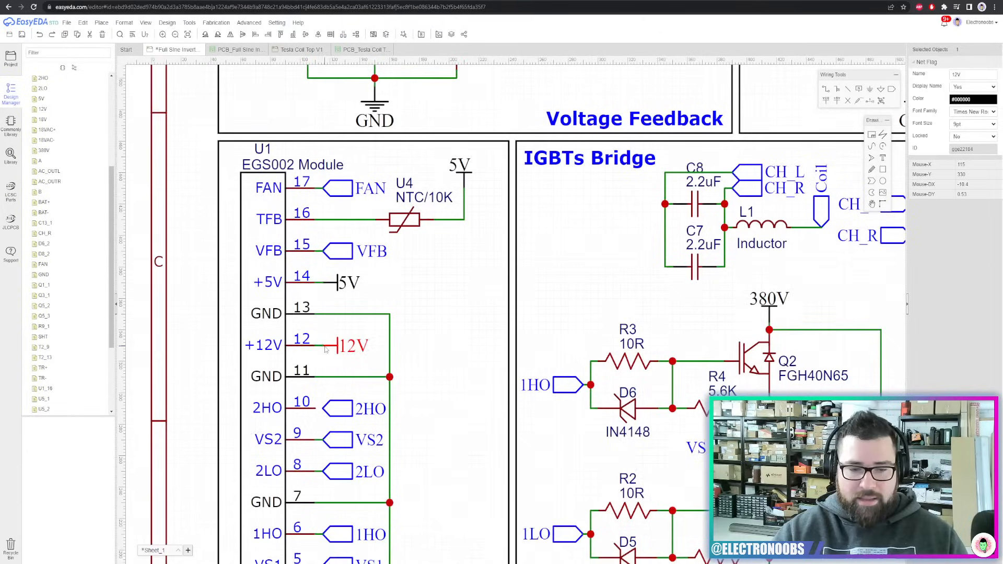
{"action": "left_click", "coordinate": [419, 346]}
Save the schematic
{"action": "scroll", "coordinate": [427, 347], "scroll_direction": "down", "scroll_amount": 3}
{"action": "scroll", "coordinate": [465, 359], "scroll_direction": "up", "scroll_amount": 4}
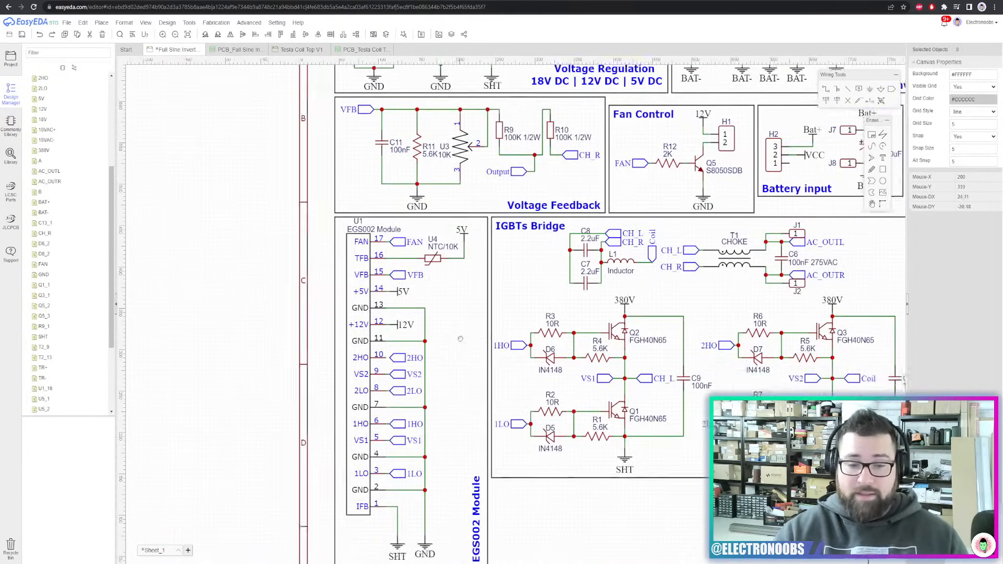
{"action": "key", "text": "ctrl+s"}
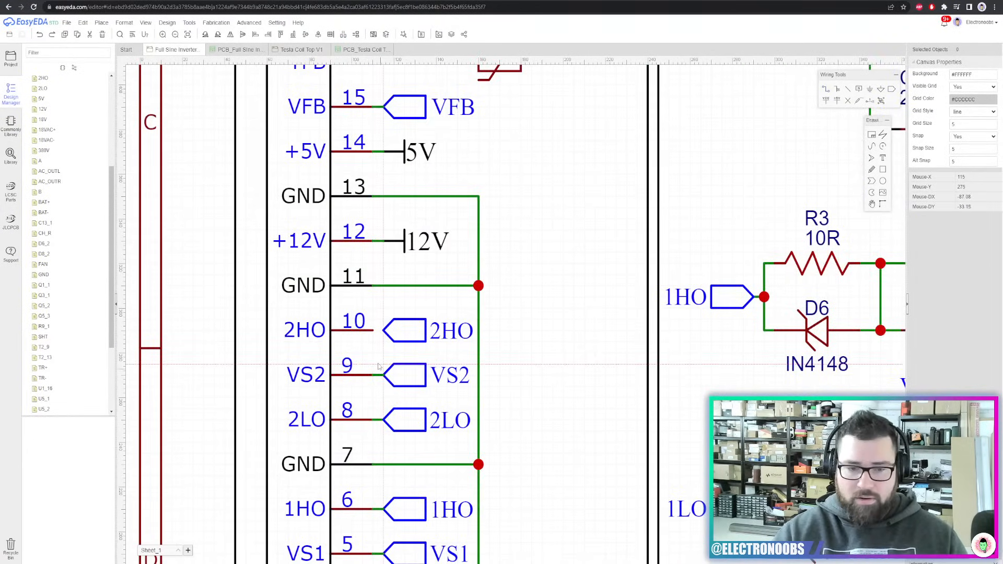
Close the gap between the 2HO net port and pin 10 of the EGS002 module, and save the schematic
{"action": "scroll", "coordinate": [378, 362], "scroll_direction": "up", "scroll_amount": 2}
{"action": "scroll", "coordinate": [381, 321], "scroll_direction": "down", "scroll_amount": 3}
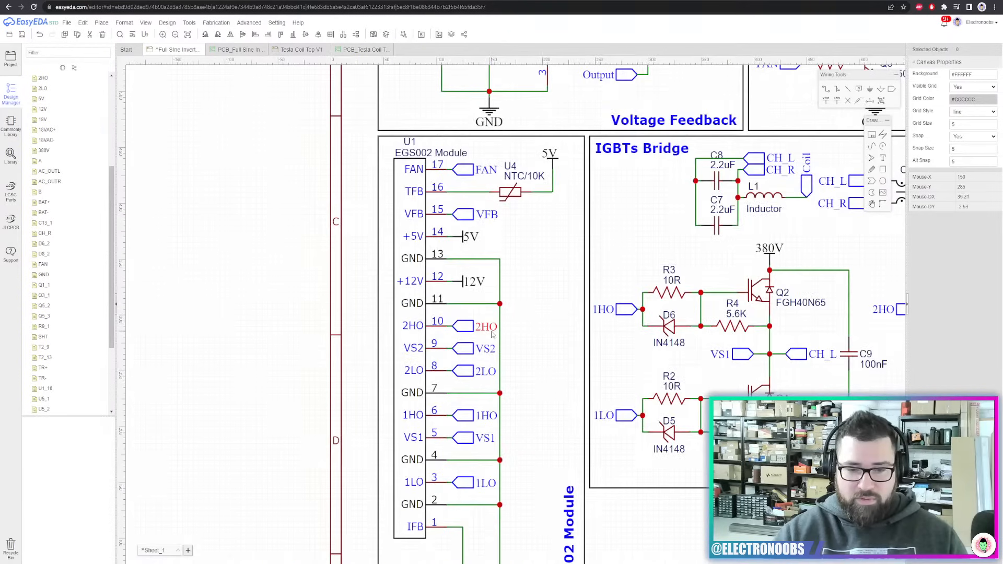
{"action": "scroll", "coordinate": [519, 321], "scroll_direction": "up", "scroll_amount": 1}
{"action": "scroll", "coordinate": [365, 256], "scroll_direction": "down", "scroll_amount": 3}
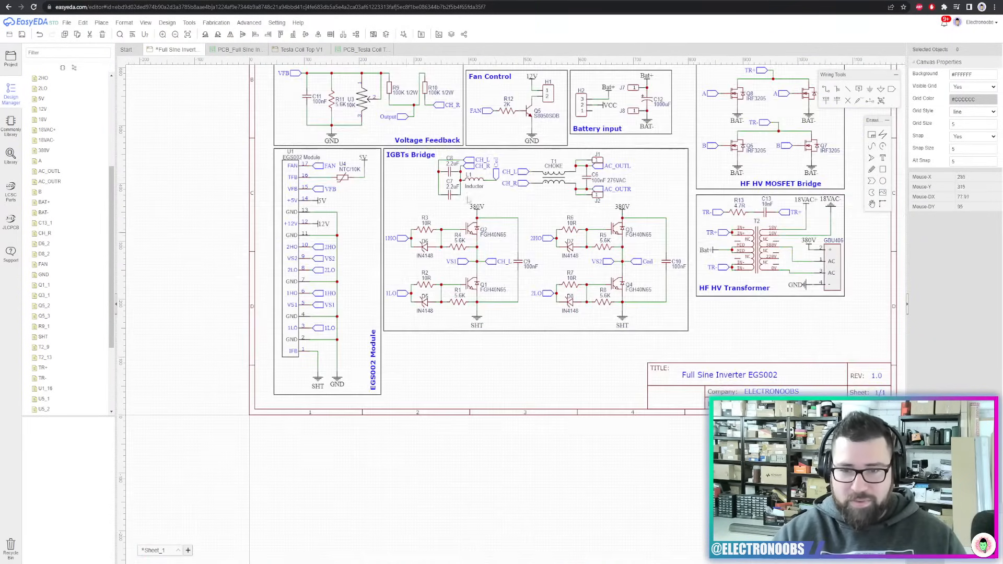
{"action": "scroll", "coordinate": [420, 233], "scroll_direction": "up", "scroll_amount": 1}
{"action": "key", "text": "ctrl+s"}
Try drawing a rectangle outside the sheet frame, near its upper-left corner
{"action": "scroll", "coordinate": [419, 234], "scroll_direction": "down", "scroll_amount": 2}
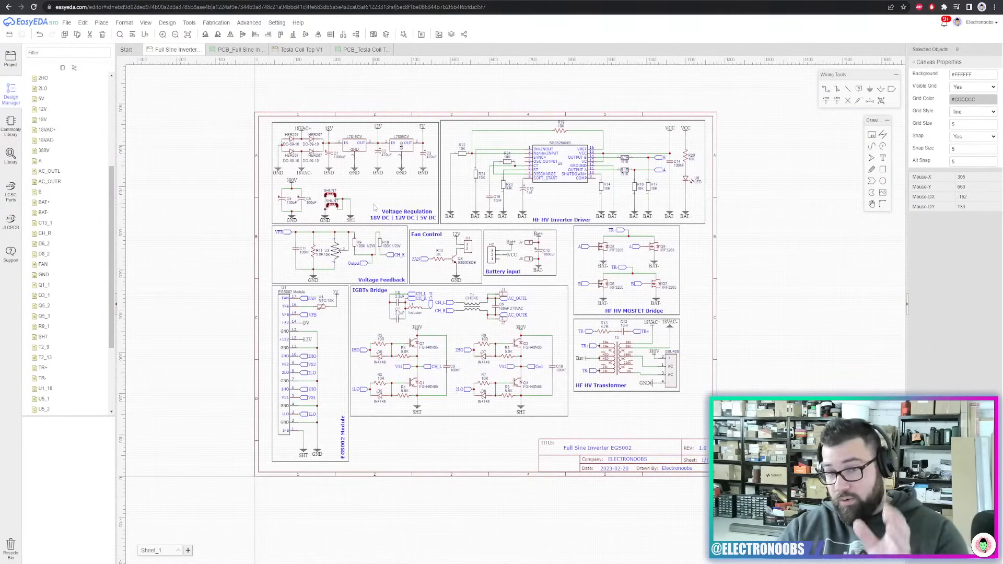
{"action": "scroll", "coordinate": [399, 208], "scroll_direction": "up", "scroll_amount": 2}
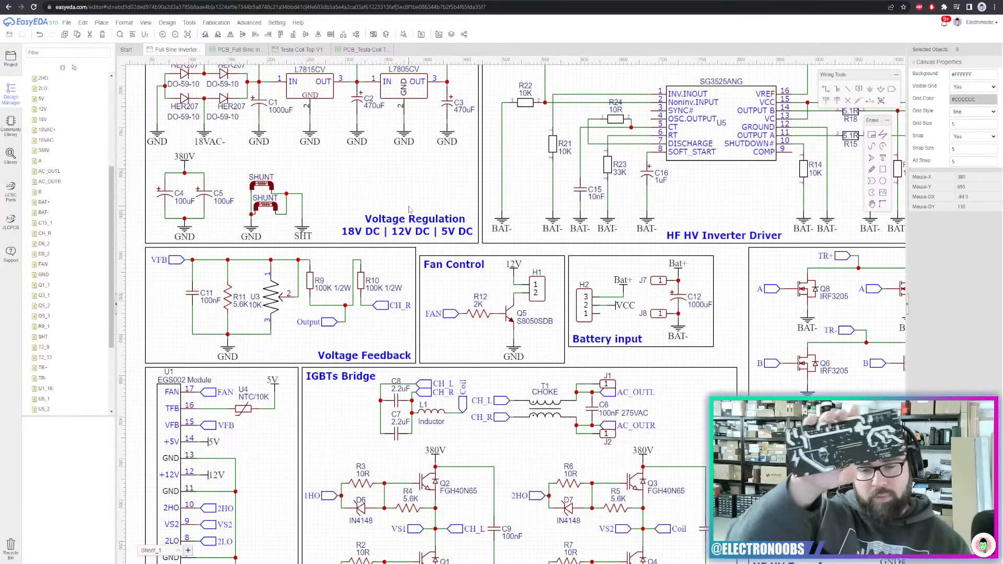
{"action": "scroll", "coordinate": [397, 207], "scroll_direction": "down", "scroll_amount": 1}
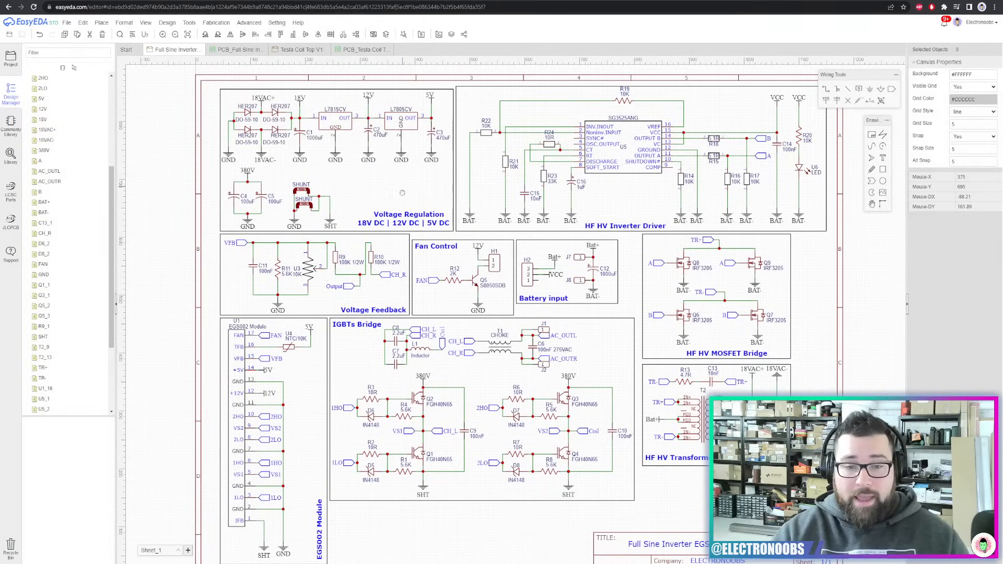
{"action": "right_click_drag", "start_coordinate": [402, 188], "coordinate": [401, 206]}
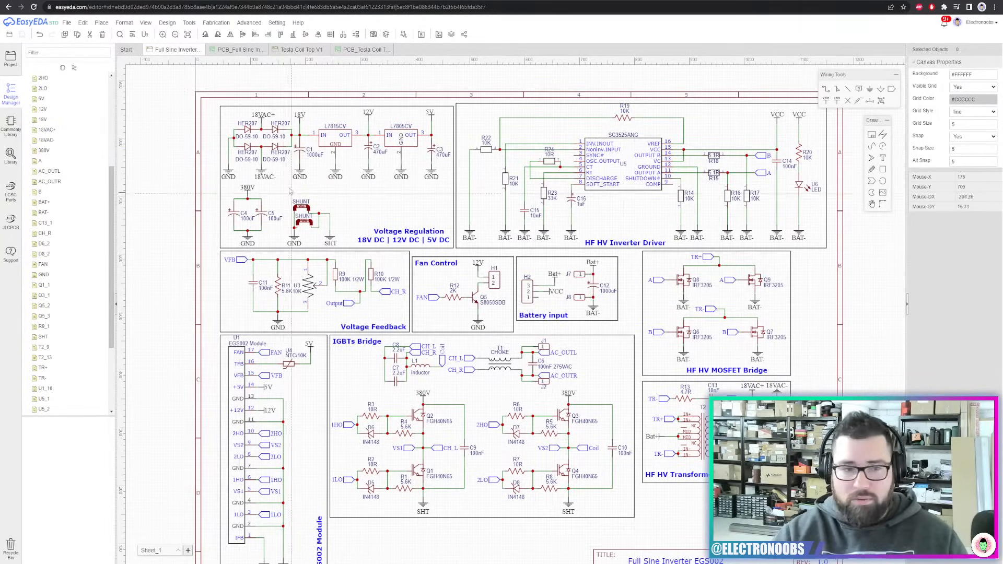
{"action": "scroll", "coordinate": [290, 192], "scroll_direction": "down", "scroll_amount": 1}
{"action": "left_click_drag", "start_coordinate": [173, 109], "coordinate": [233, 149]}
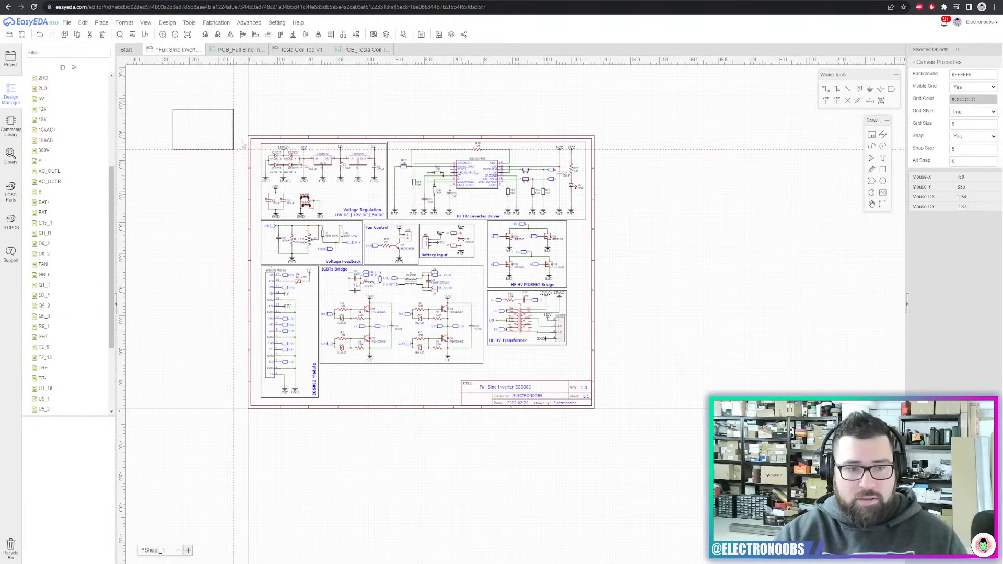
{"action": "key", "text": "ctrl+z"}
Place a text in the empty area of the Voltage Regulation block and enter ASDFsafASFasf as its content
{"action": "scroll", "coordinate": [260, 127], "scroll_direction": "up", "scroll_amount": 3}
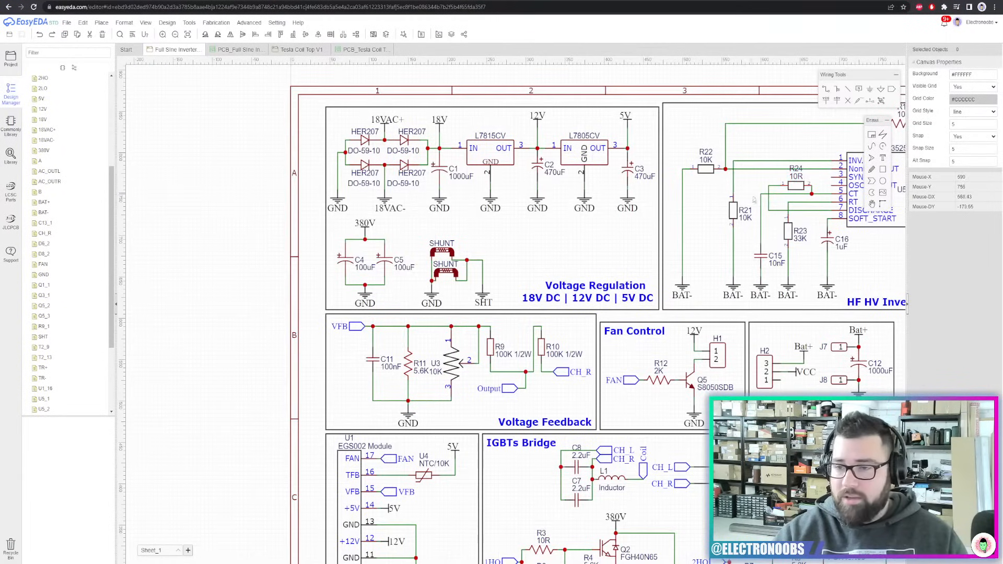
{"action": "left_click", "coordinate": [882, 158]}
{"action": "left_click", "coordinate": [565, 249]}
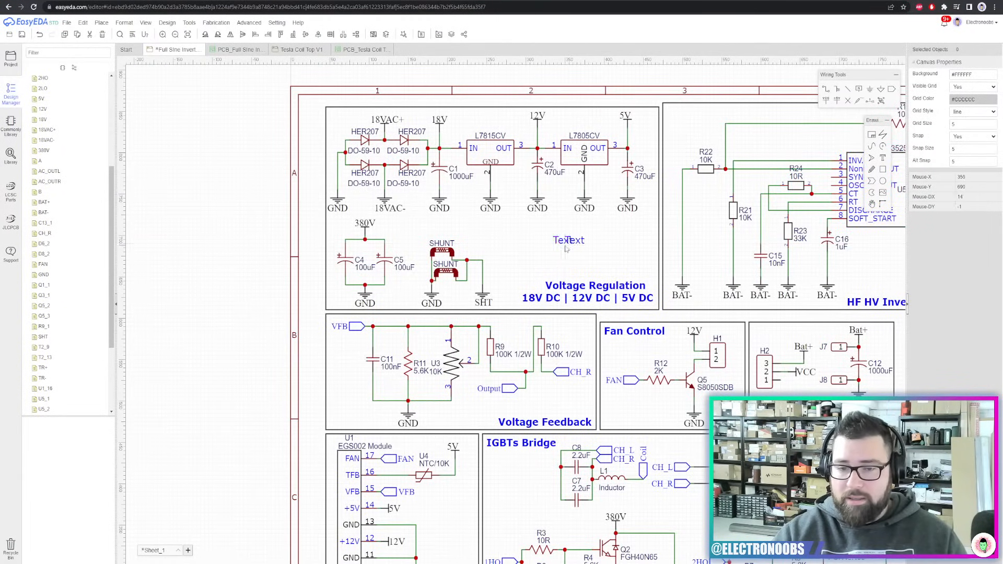
{"action": "double_click", "coordinate": [574, 241]}
{"action": "type", "text": "ASDFsafASFasf"}
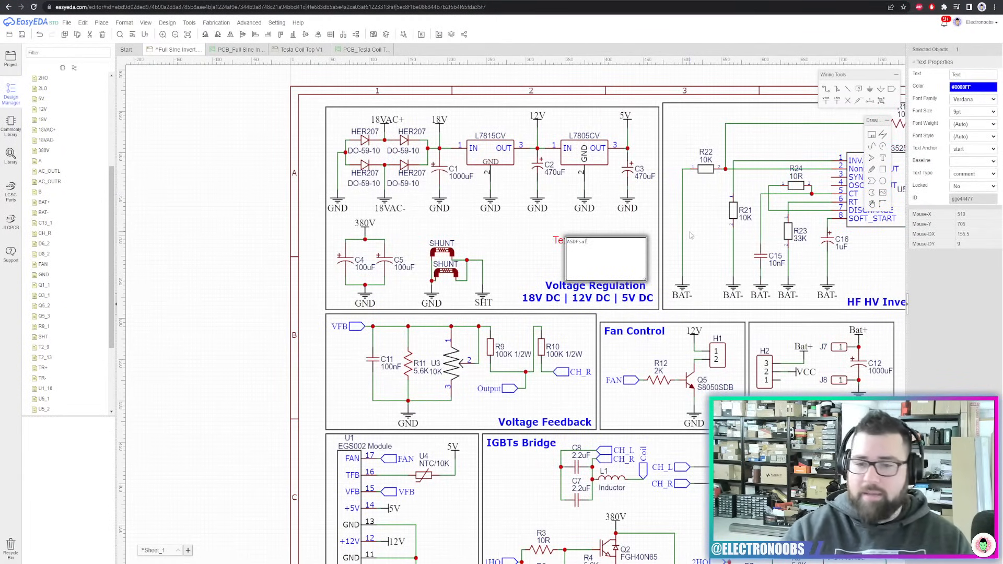
{"action": "key", "text": "Return"}
Change the new text in the Voltage Regulation block to Part1 and set its font size to 20pt
{"action": "double_click", "coordinate": [587, 241]}
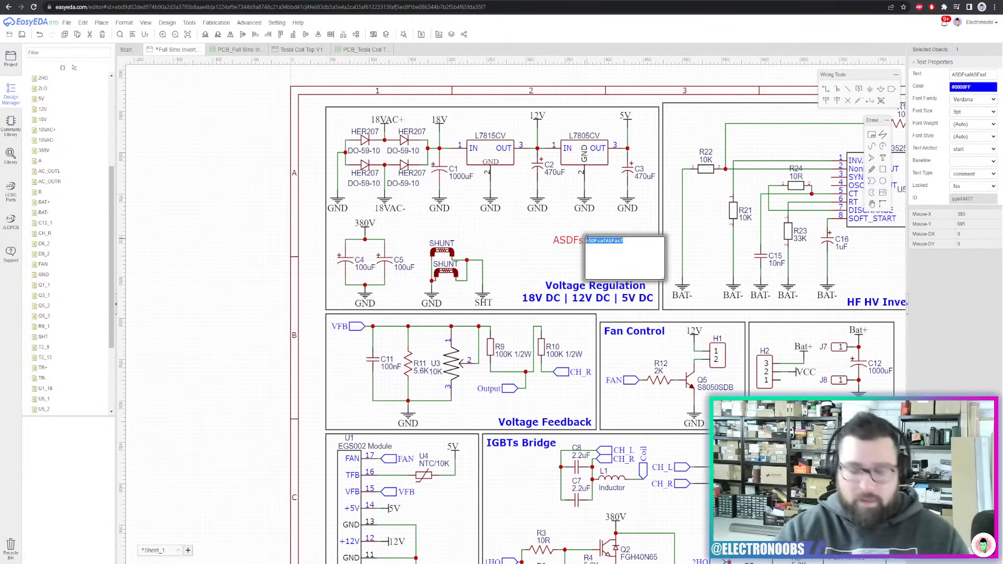
{"action": "key", "text": "BackSpace"}
{"action": "type", "text": "Part1"}
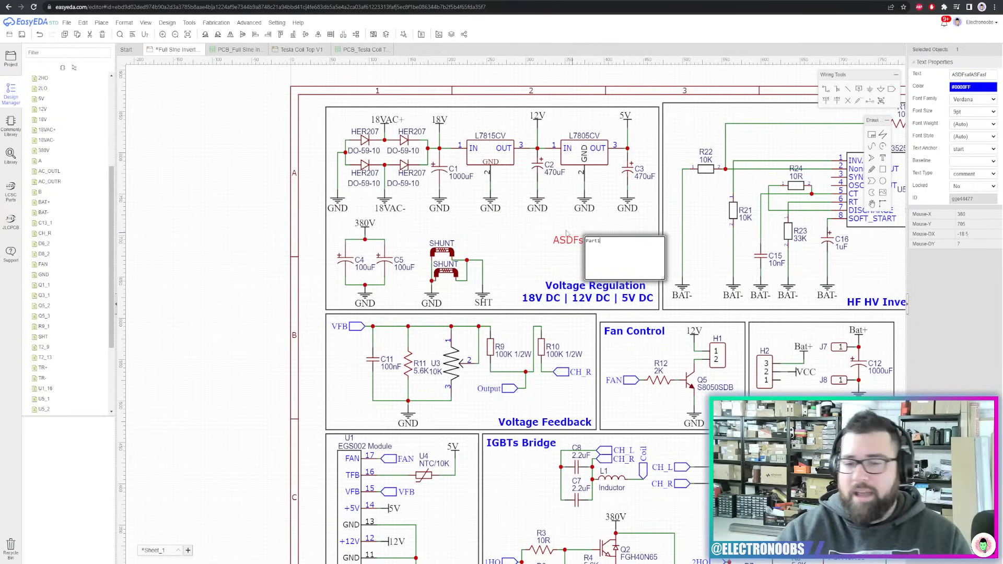
{"action": "key", "text": "Return"}
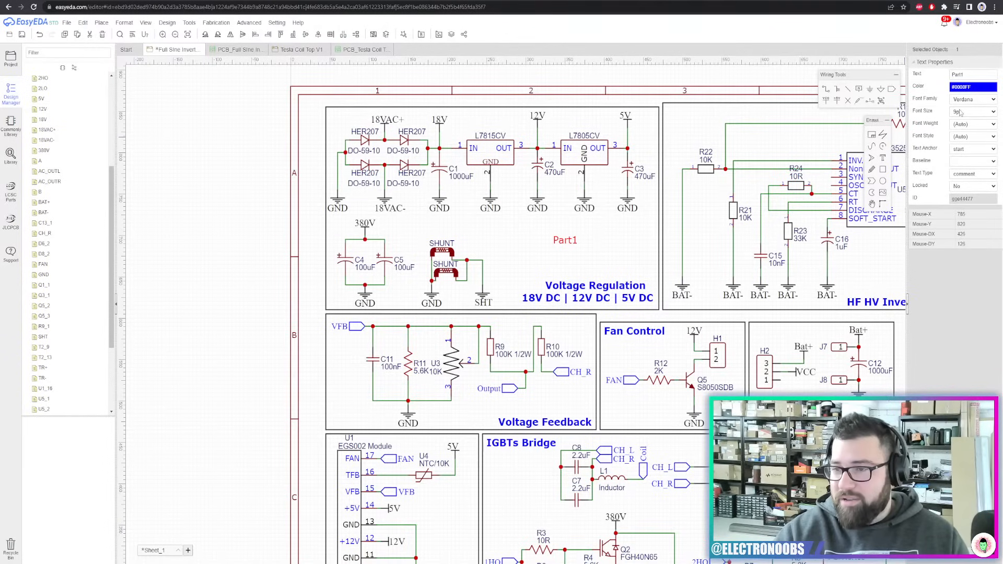
{"action": "left_click", "coordinate": [960, 112]}
{"action": "left_click", "coordinate": [964, 206]}
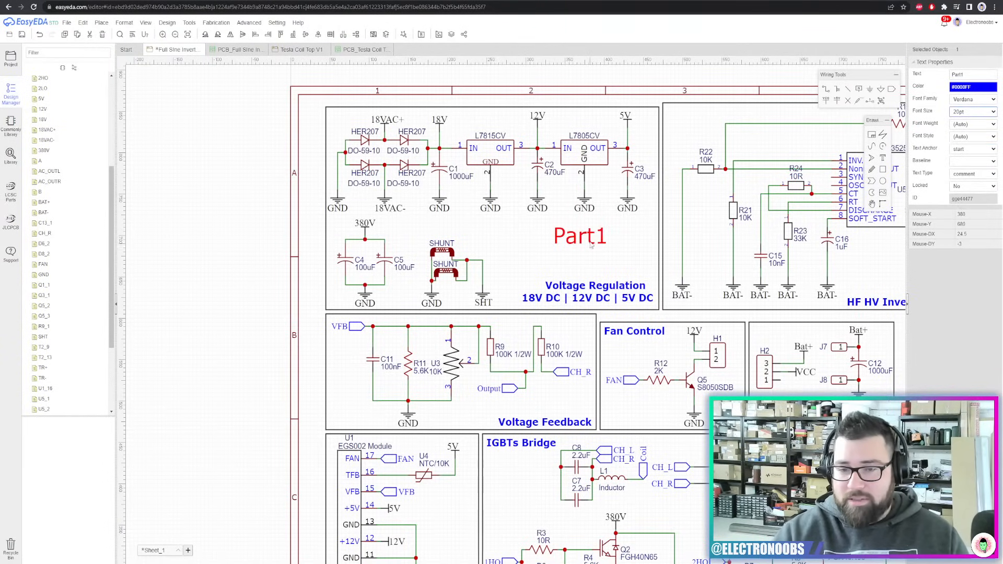
Shift the Part1 text slightly within the Voltage Regulation block and delete it
{"action": "left_click_drag", "start_coordinate": [590, 245], "coordinate": [598, 248]}
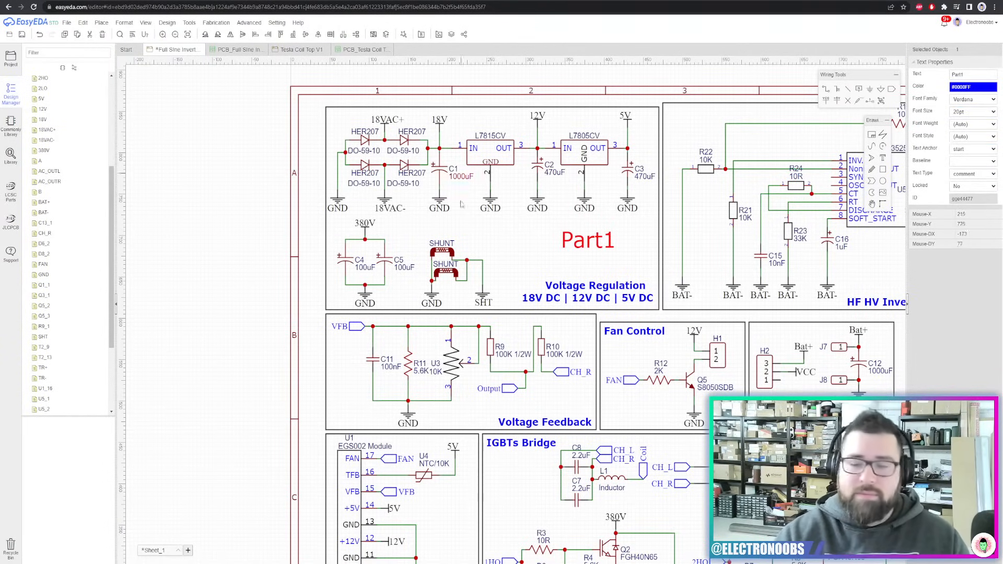
{"action": "right_click_drag", "start_coordinate": [639, 245], "coordinate": [494, 211]}
{"action": "left_click", "coordinate": [493, 211]}
{"action": "left_click", "coordinate": [457, 203]}
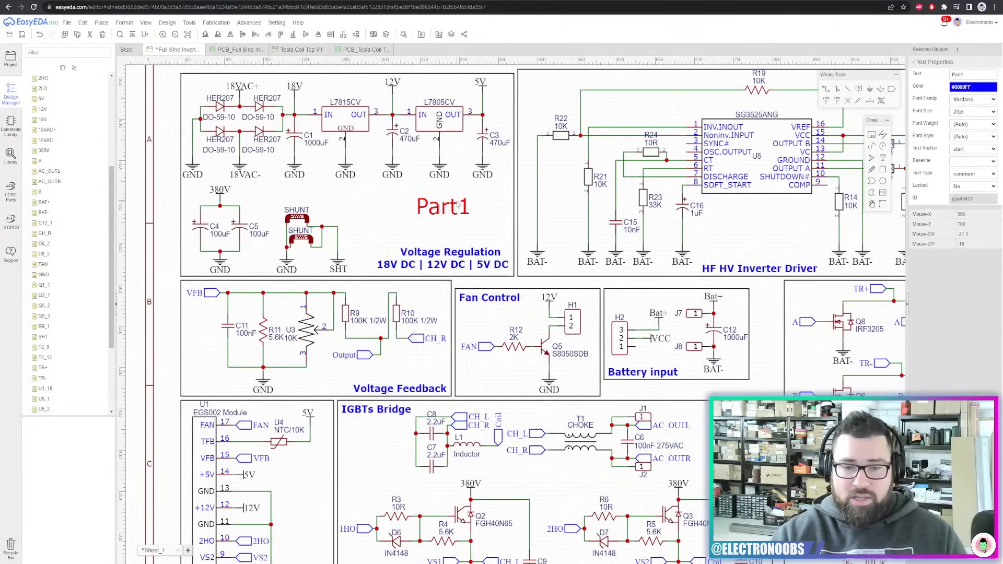
{"action": "key", "text": "Delete"}
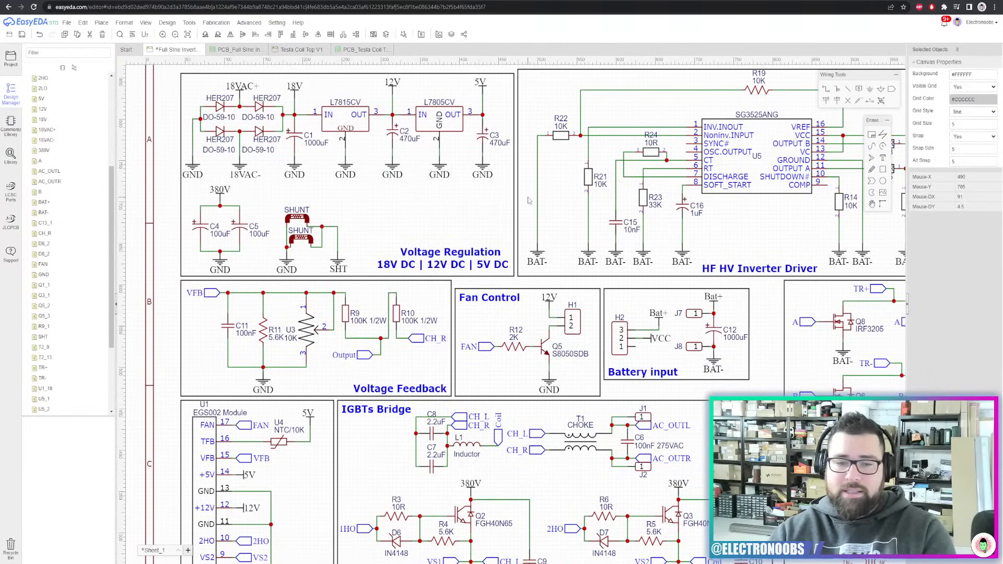
{"action": "left_click", "coordinate": [516, 264]}
{"action": "left_click", "coordinate": [465, 212]}
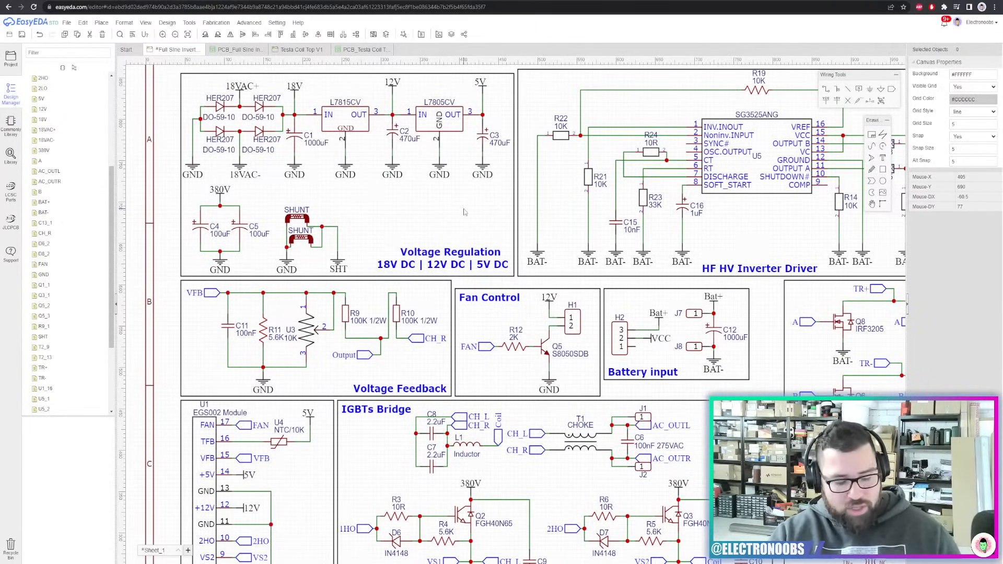
{"action": "scroll", "coordinate": [464, 212], "scroll_direction": "down", "scroll_amount": 2}
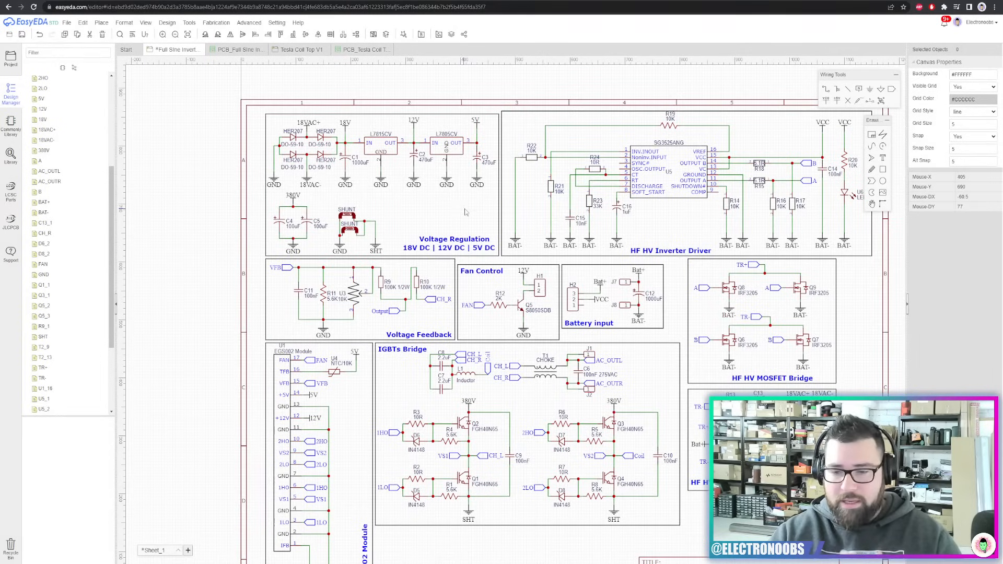
Review the framed and labelled blocks of the full sine inverter schematic and select the transformer in the HF HV Transformer block
{"action": "right_click_drag", "start_coordinate": [683, 314], "coordinate": [653, 271]}
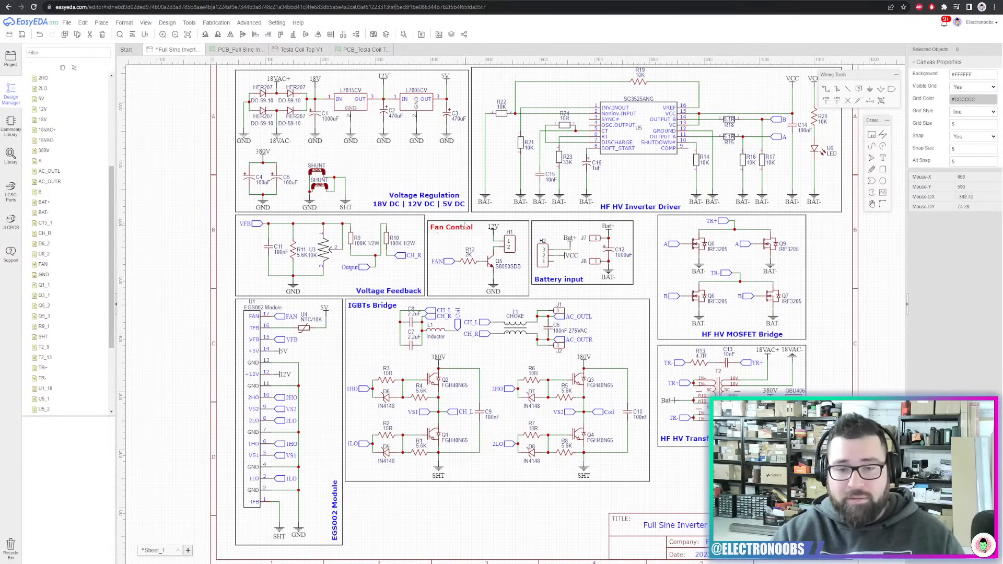
{"action": "right_click_drag", "start_coordinate": [684, 175], "coordinate": [619, 198]}
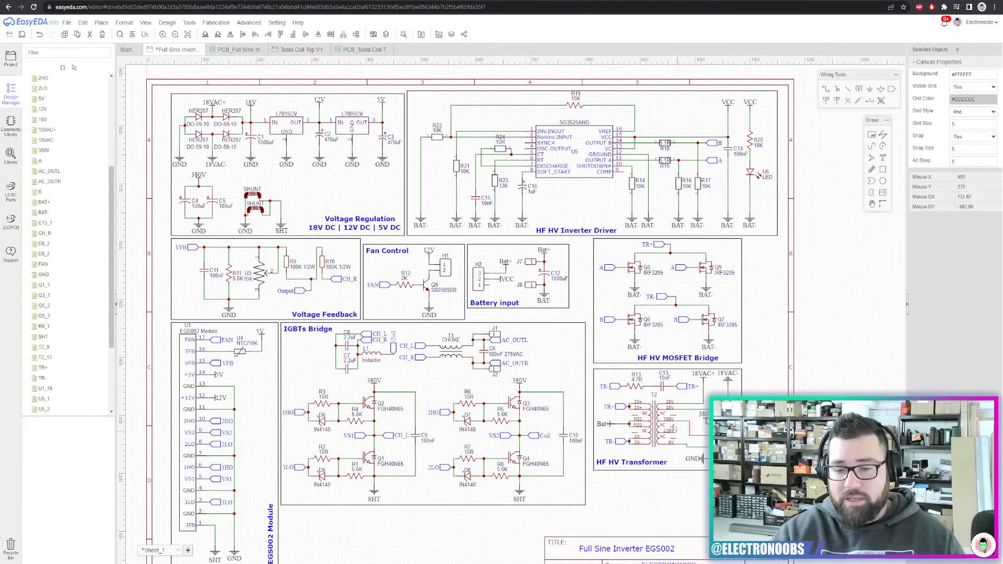
{"action": "left_click", "coordinate": [658, 421]}
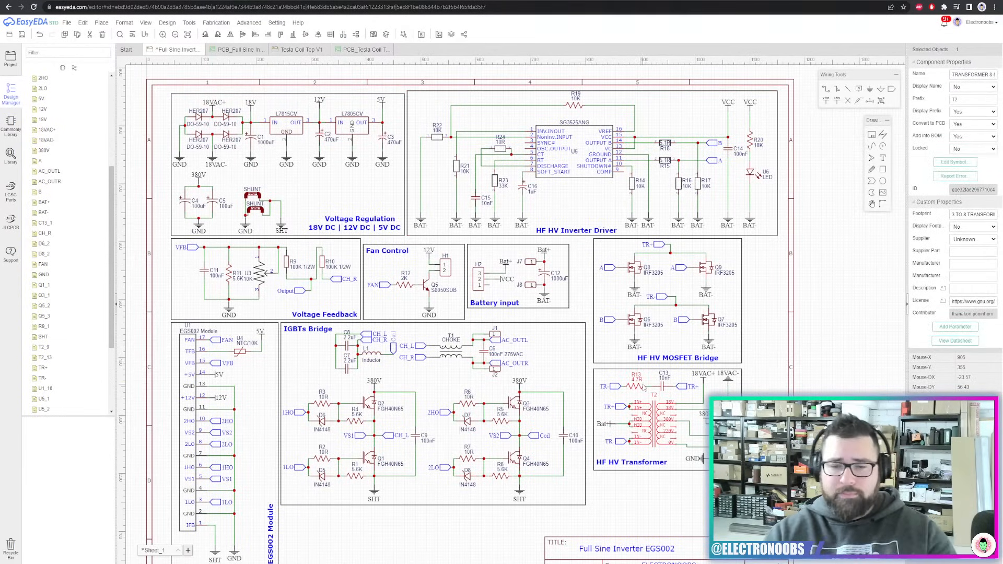
{"action": "scroll", "coordinate": [655, 384], "scroll_direction": "down", "scroll_amount": 2}
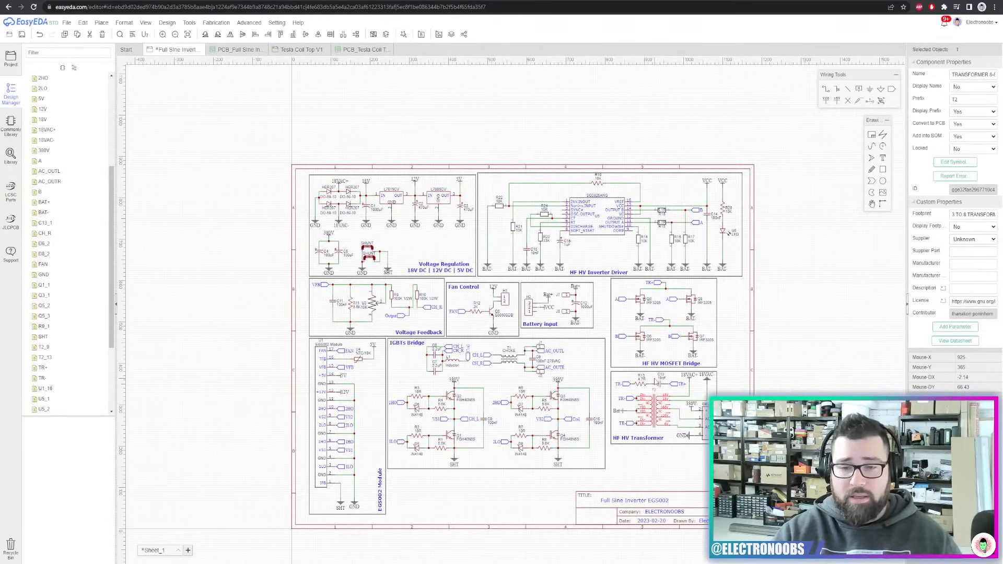
{"action": "right_click_drag", "start_coordinate": [735, 333], "coordinate": [729, 289]}
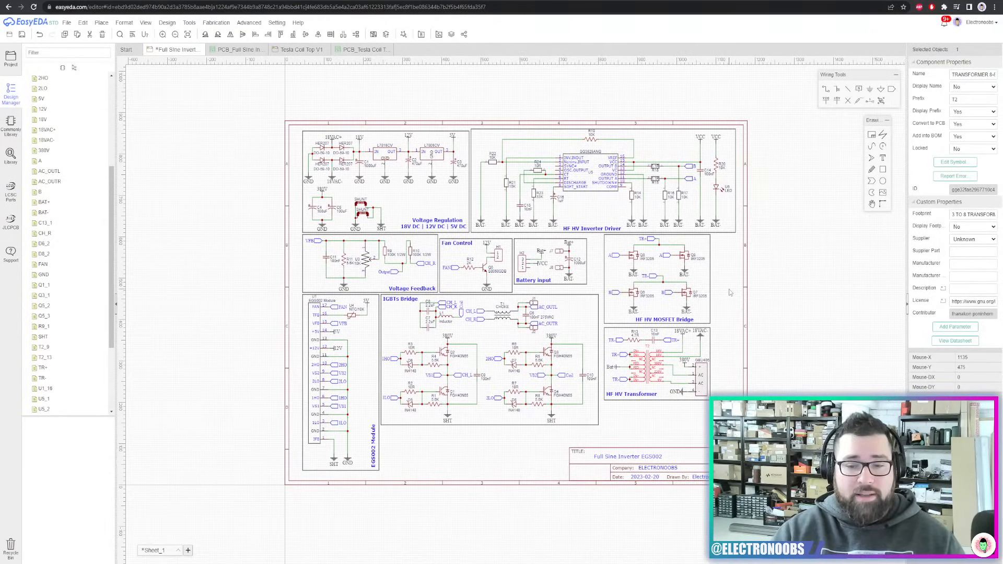
Examine the sheet's title block with its title, company, date and author fields, and select the revision text
{"action": "right_click_drag", "start_coordinate": [713, 427], "coordinate": [687, 323]}
{"action": "scroll", "coordinate": [688, 323], "scroll_direction": "up", "scroll_amount": 3}
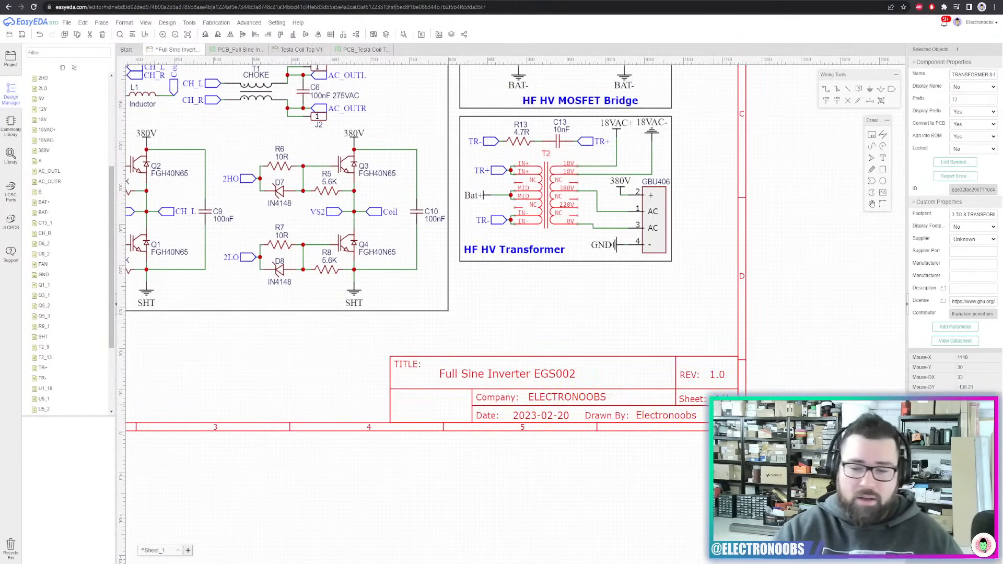
{"action": "left_click", "coordinate": [721, 375]}
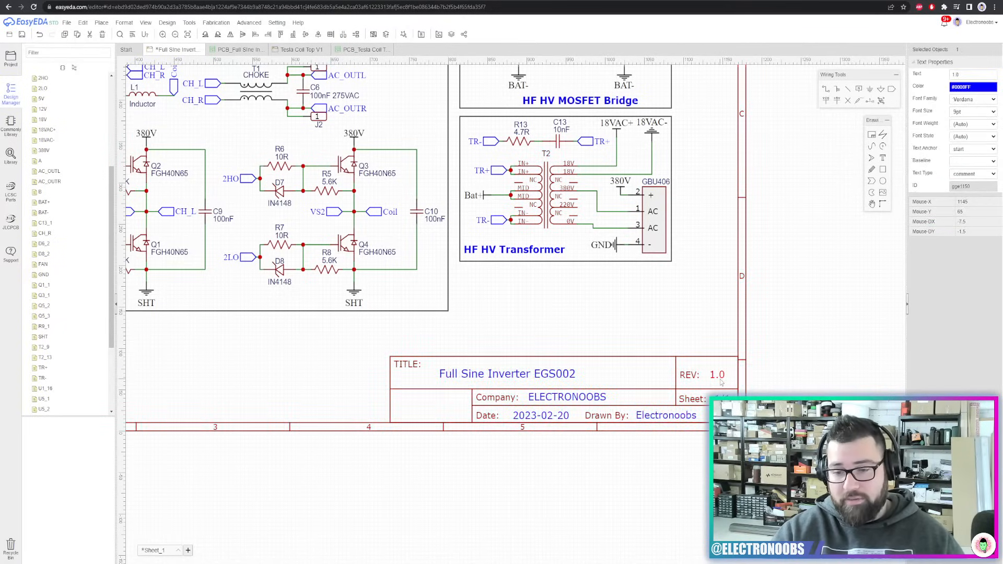
{"action": "double_click", "coordinate": [721, 375]}
{"action": "left_click", "coordinate": [708, 343]}
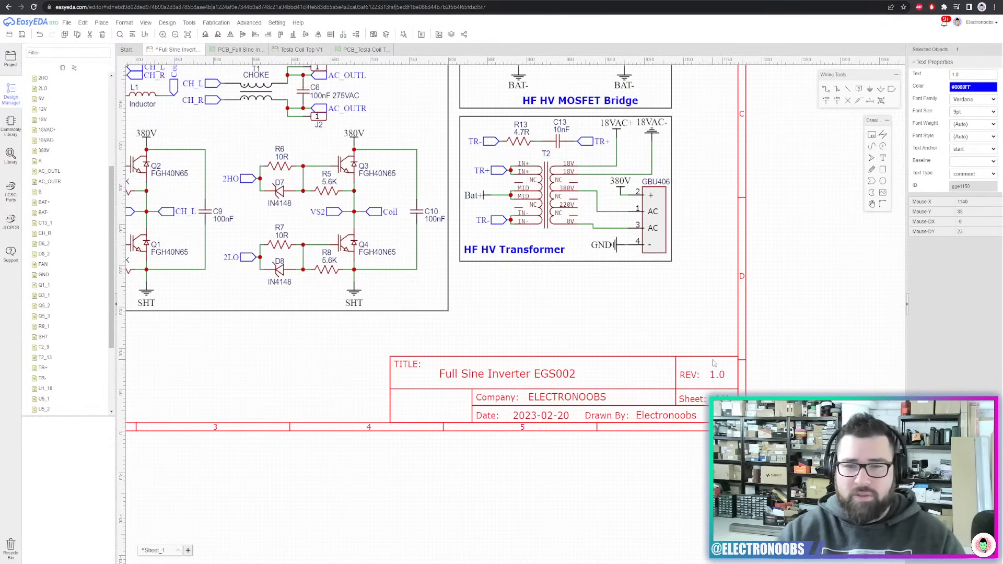
{"action": "scroll", "coordinate": [713, 362], "scroll_direction": "down", "scroll_amount": 5}
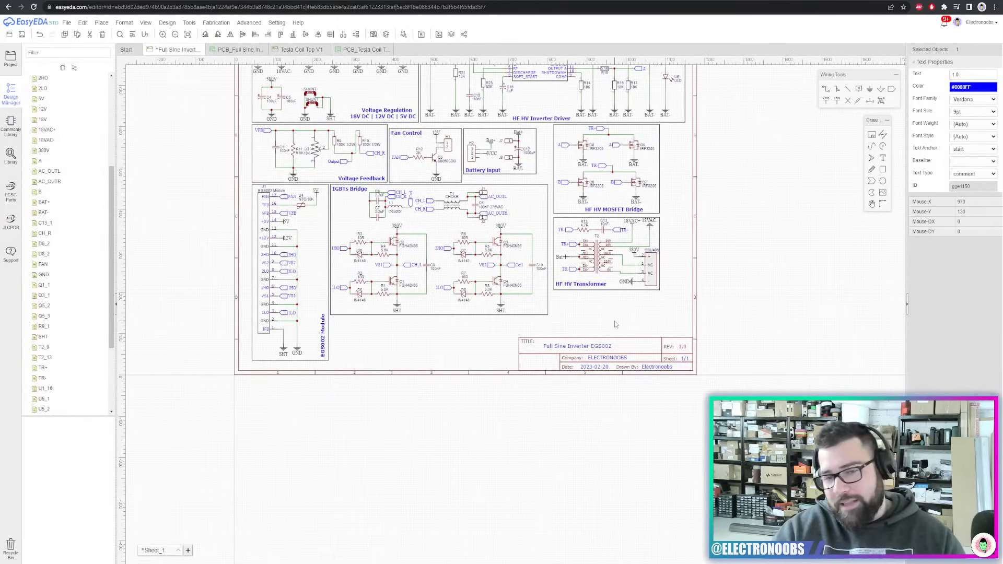
{"action": "scroll", "coordinate": [614, 321], "scroll_direction": "up", "scroll_amount": 3}
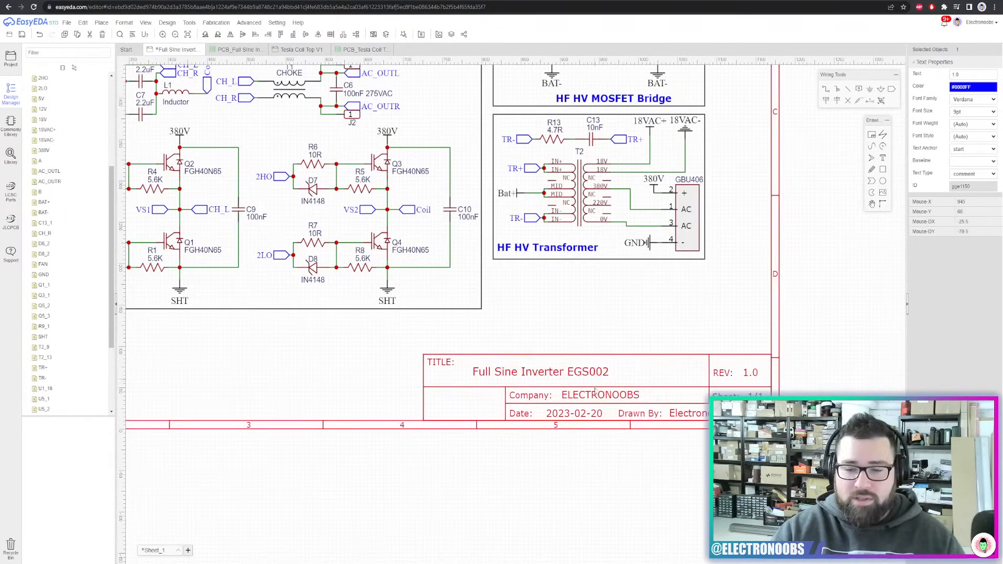
{"action": "scroll", "coordinate": [675, 408], "scroll_direction": "down", "scroll_amount": 4}
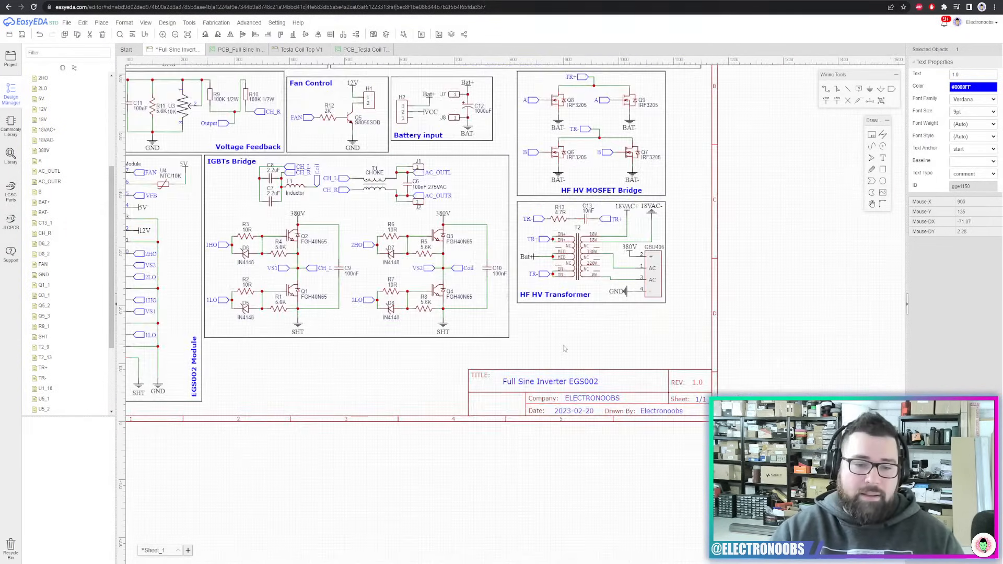
{"action": "right_click_drag", "start_coordinate": [796, 256], "coordinate": [737, 271]}
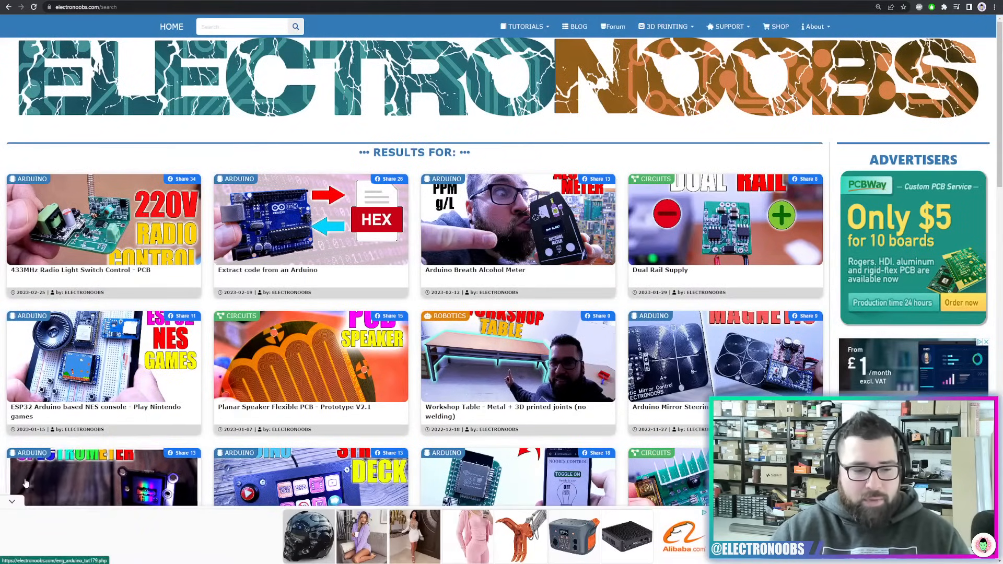
Browse the project list on the Electronoobs website for an example with a block-structured schematic
{"action": "scroll", "coordinate": [413, 277], "scroll_direction": "down", "scroll_amount": 2}
{"action": "scroll", "coordinate": [448, 266], "scroll_direction": "down", "scroll_amount": 4}
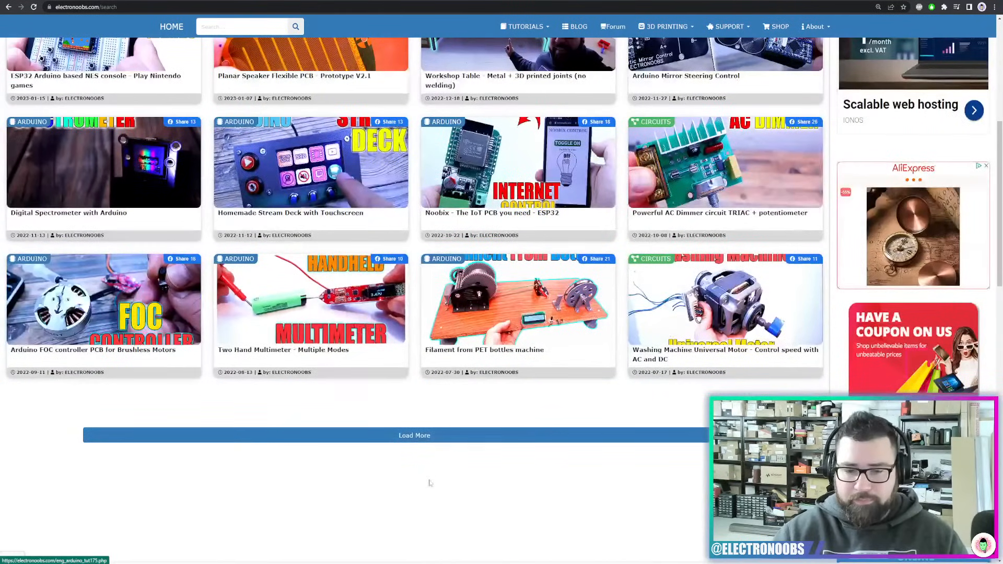
{"action": "scroll", "coordinate": [595, 272], "scroll_direction": "up", "scroll_amount": 1}
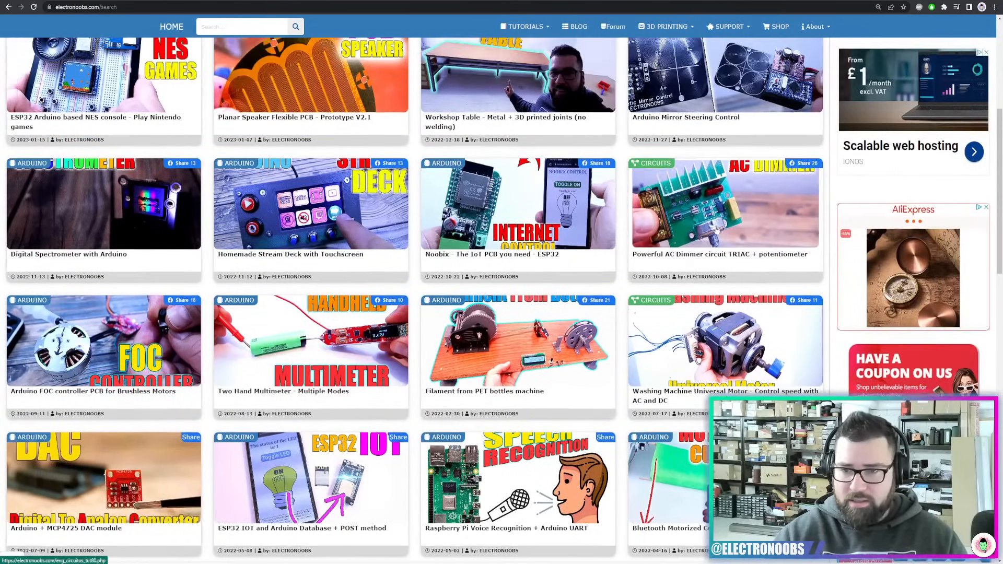
{"action": "scroll", "coordinate": [745, 282], "scroll_direction": "up", "scroll_amount": 1}
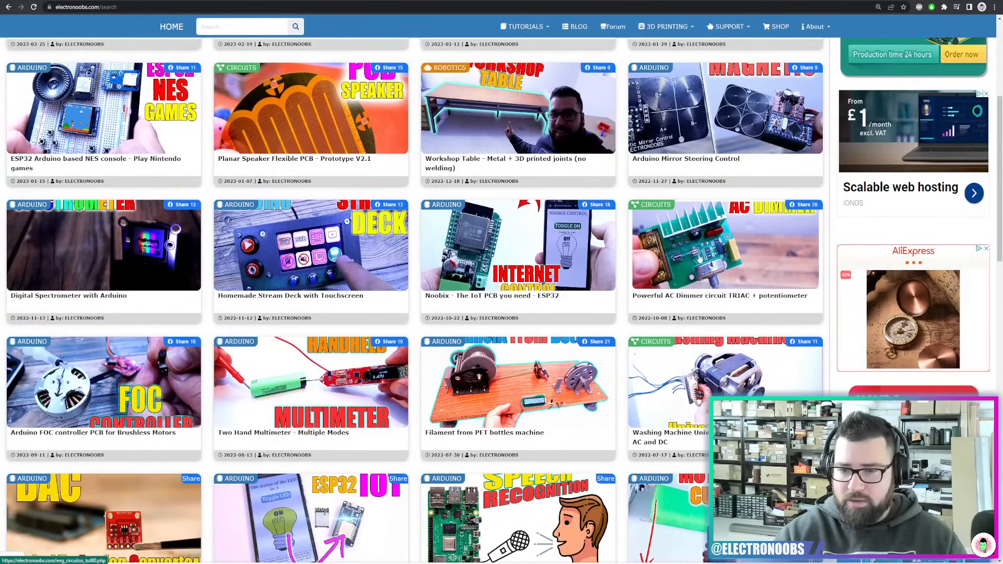
{"action": "scroll", "coordinate": [700, 258], "scroll_direction": "down", "scroll_amount": 1}
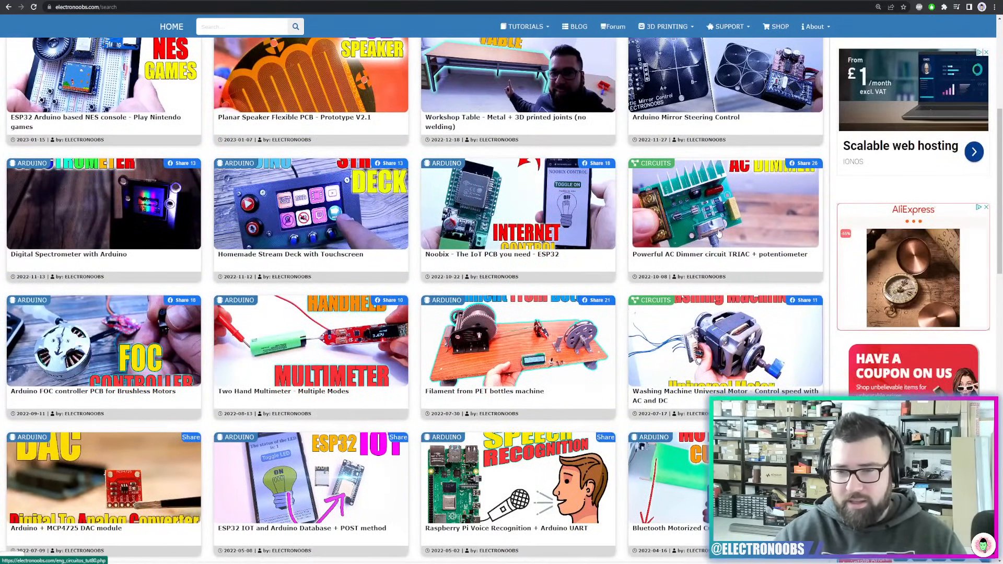
{"action": "scroll", "coordinate": [713, 214], "scroll_direction": "down", "scroll_amount": 2}
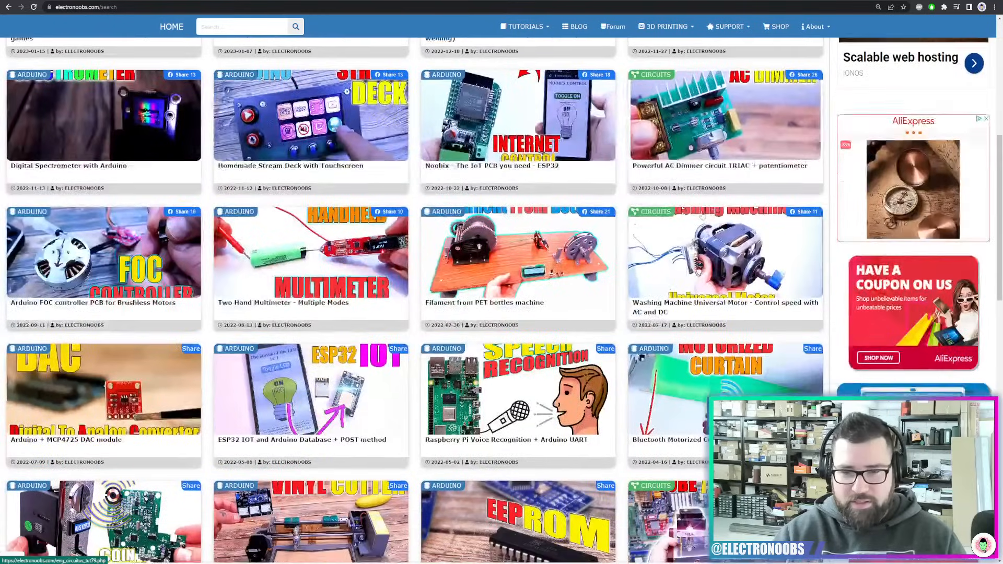
{"action": "scroll", "coordinate": [703, 216], "scroll_direction": "down", "scroll_amount": 5}
{"action": "left_click", "coordinate": [469, 421]}
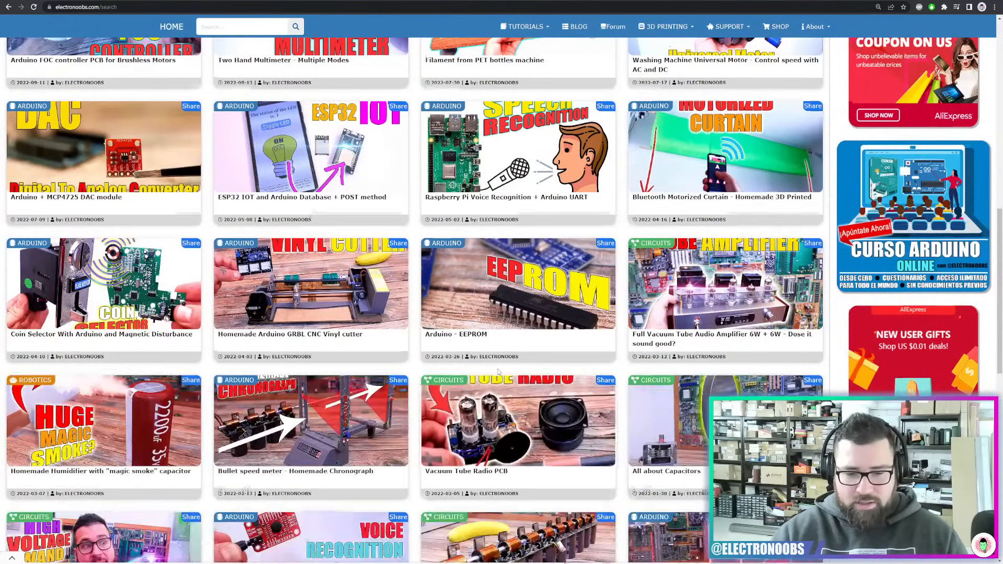
{"action": "scroll", "coordinate": [498, 369], "scroll_direction": "down", "scroll_amount": 3}
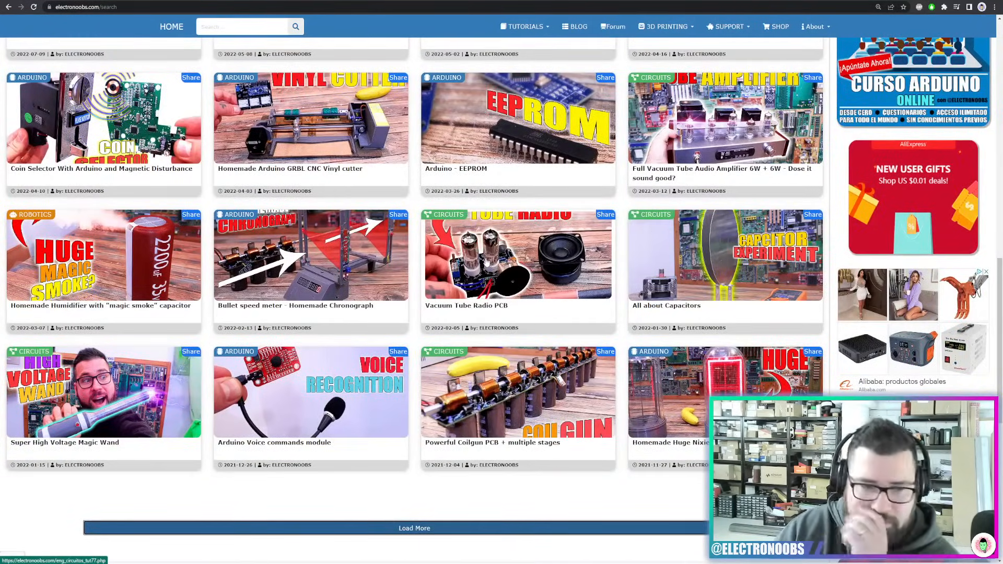
{"action": "scroll", "coordinate": [487, 261], "scroll_direction": "up", "scroll_amount": 20}
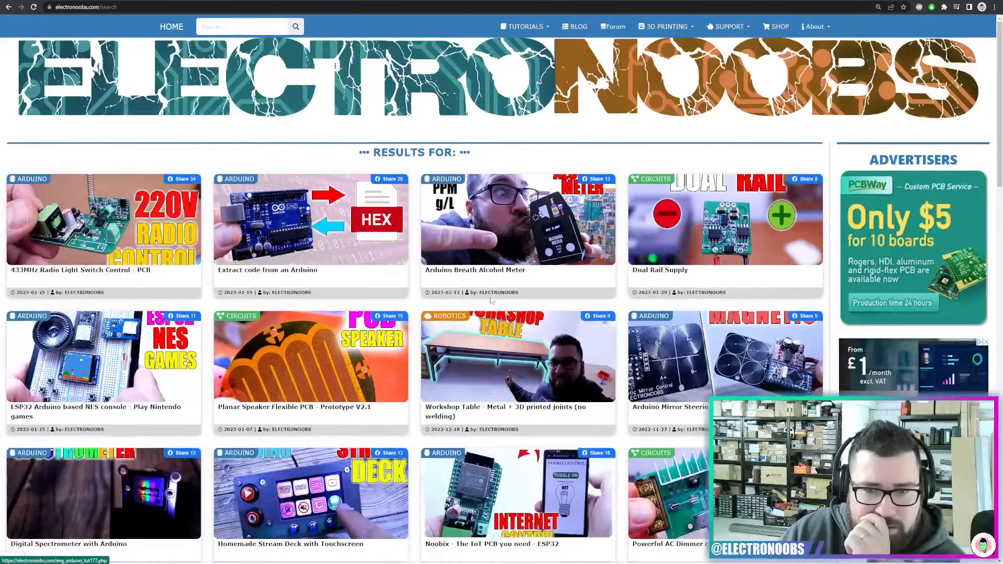
Open the 433MHz Radio Light Switch Control - PCB tutorial, collapse its ad banner and find the transmitter schematic
{"action": "left_click", "coordinate": [95, 226]}
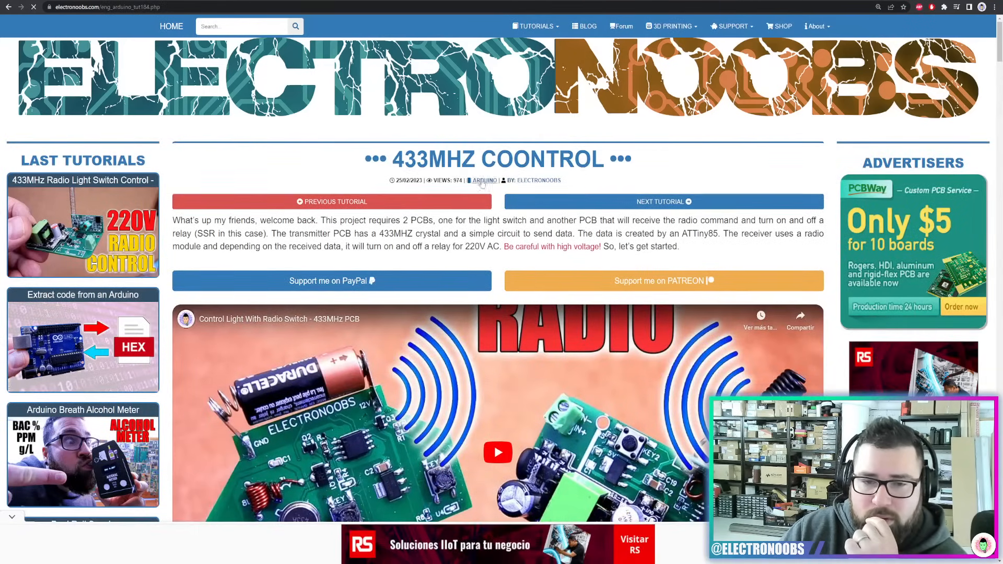
{"action": "left_click", "coordinate": [13, 516]}
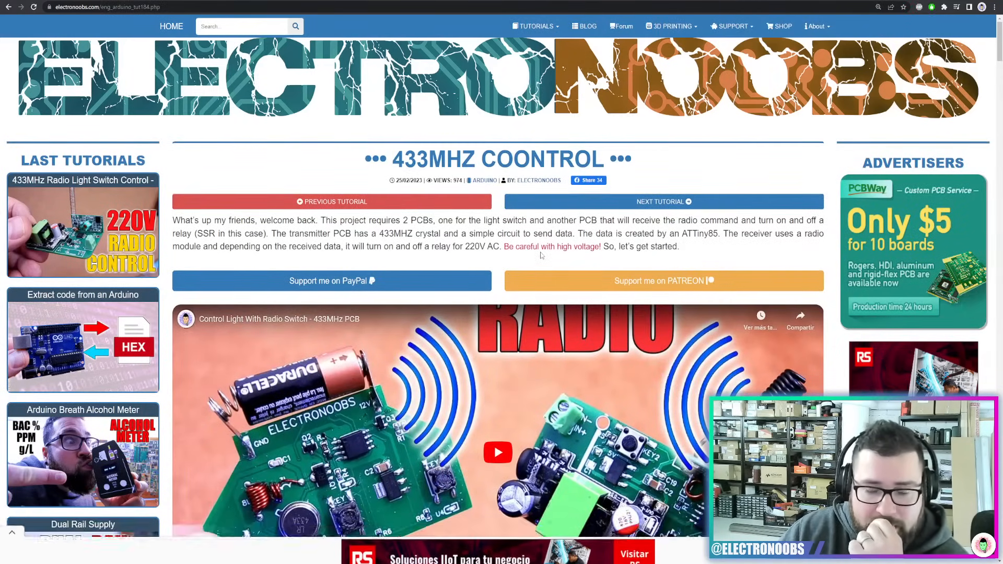
{"action": "scroll", "coordinate": [475, 231], "scroll_direction": "down", "scroll_amount": 3}
{"action": "scroll", "coordinate": [475, 231], "scroll_direction": "down", "scroll_amount": 2}
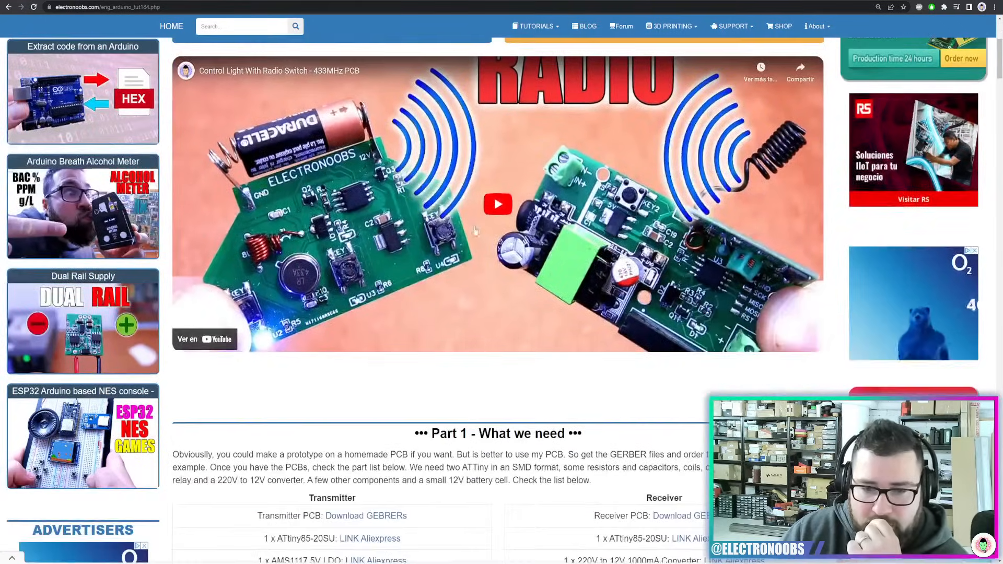
{"action": "scroll", "coordinate": [525, 255], "scroll_direction": "down", "scroll_amount": 15}
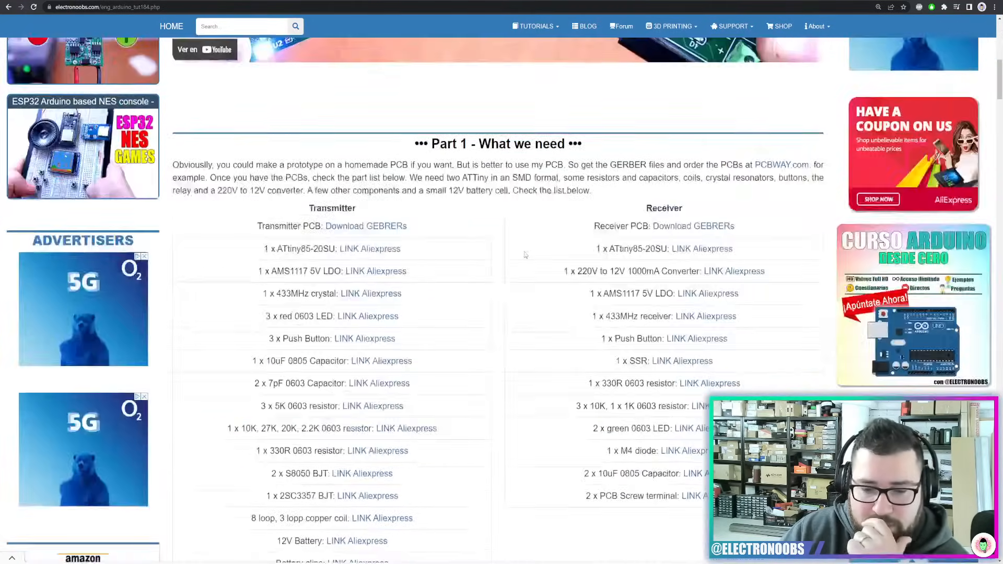
{"action": "scroll", "coordinate": [525, 255], "scroll_direction": "down", "scroll_amount": 7}
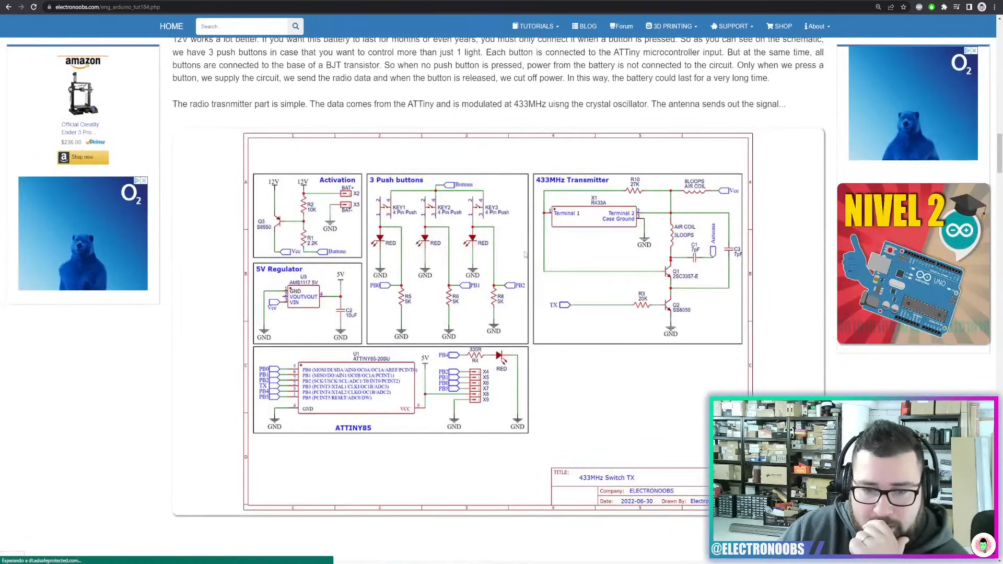
Read on through the tutorial to Part 6 - RX schematic and examine the receiver's schematic blocks
{"action": "scroll", "coordinate": [526, 276], "scroll_direction": "up", "scroll_amount": 10}
{"action": "scroll", "coordinate": [526, 275], "scroll_direction": "down", "scroll_amount": 20}
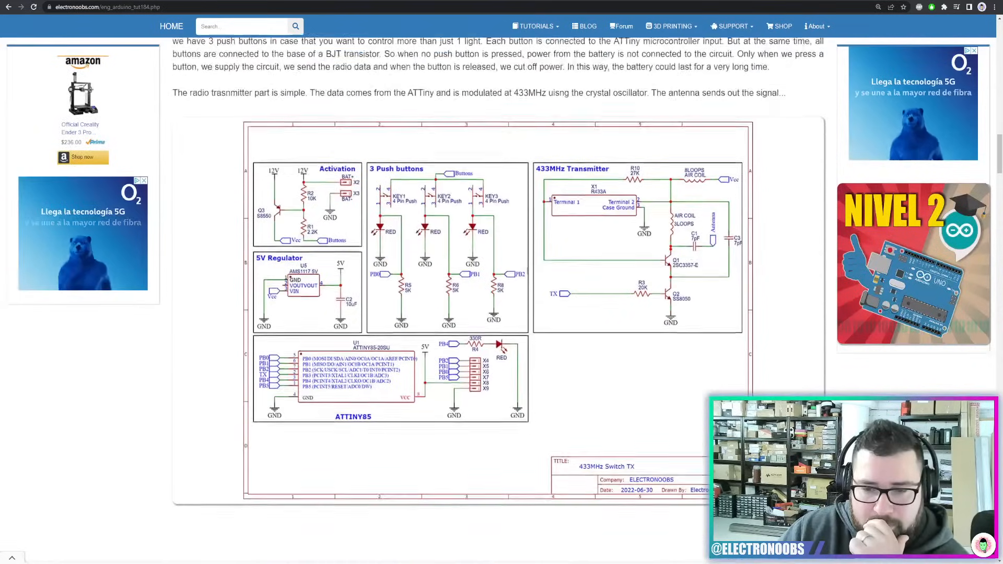
{"action": "scroll", "coordinate": [525, 270], "scroll_direction": "down", "scroll_amount": 8}
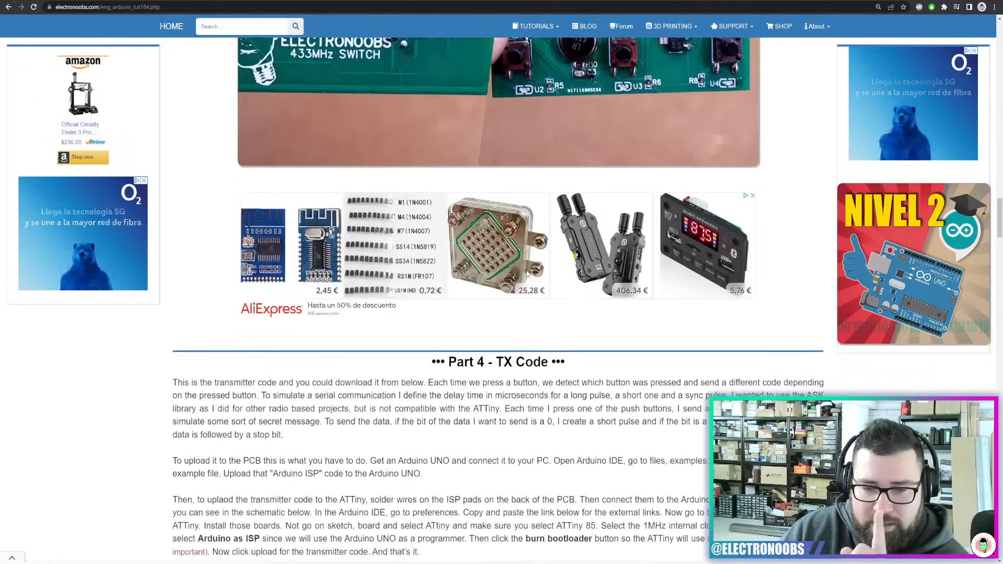
{"action": "scroll", "coordinate": [528, 273], "scroll_direction": "down", "scroll_amount": 10}
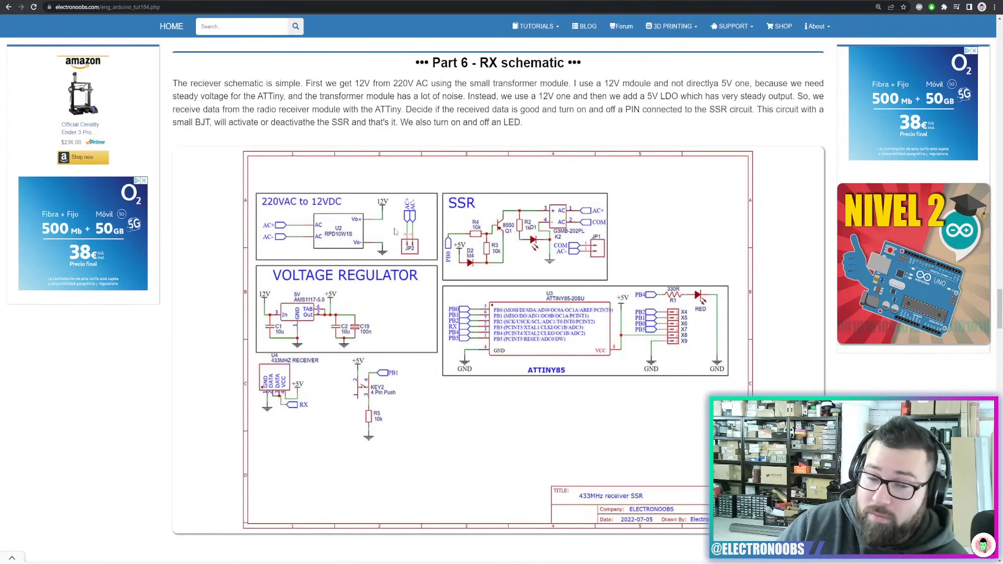
{"action": "scroll", "coordinate": [394, 231], "scroll_direction": "down", "scroll_amount": 2}
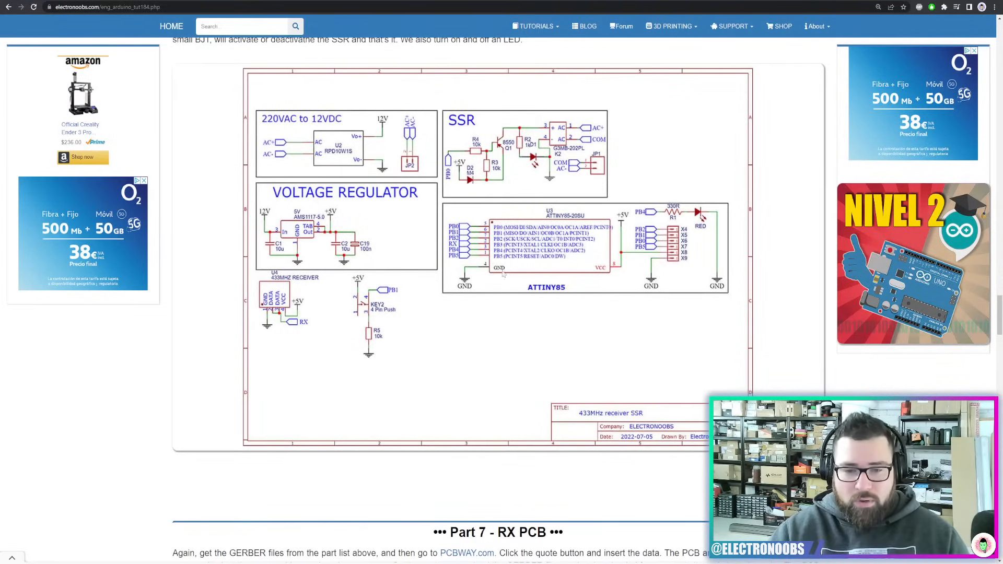
{"action": "scroll", "coordinate": [506, 332], "scroll_direction": "up", "scroll_amount": 2}
Open the receiver schematic image in a separate browser tab to view it, and return to the tutorial page
{"action": "right_click", "coordinate": [418, 265]}
{"action": "left_click", "coordinate": [444, 271]}
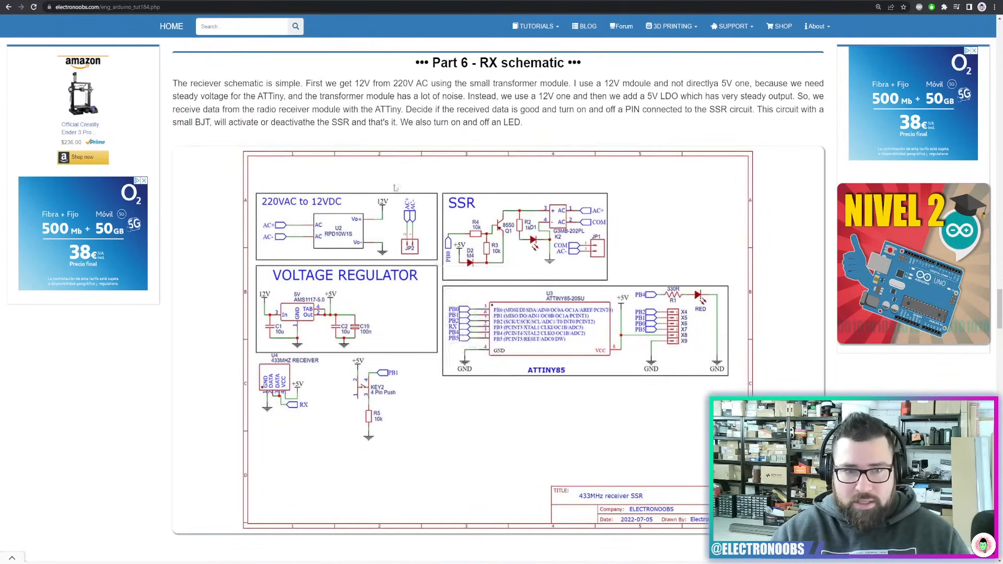
{"action": "key", "text": "ctrl+Tab"}
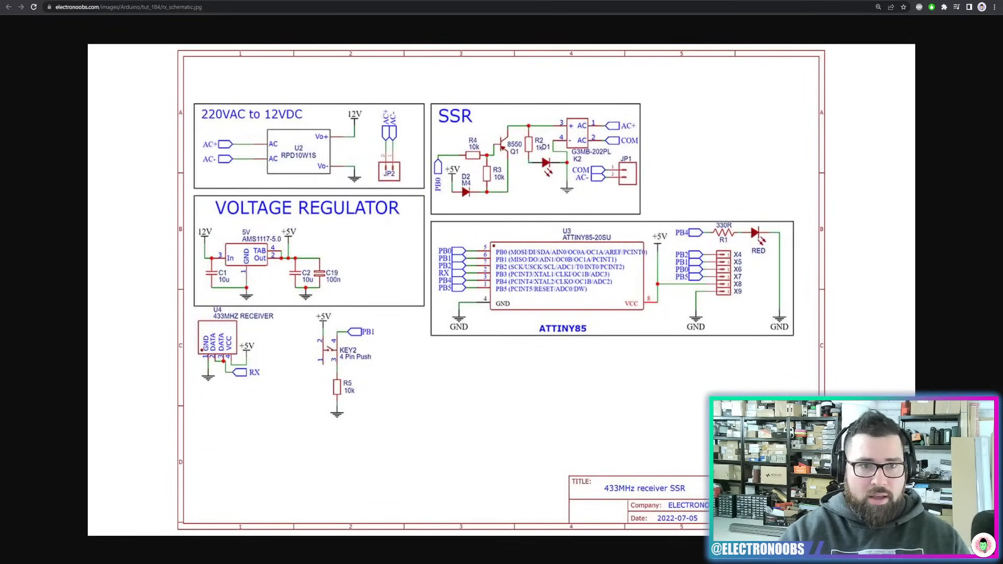
{"action": "left_click_drag", "start_coordinate": [236, 6], "coordinate": [1000, 6]}
{"action": "left_click_drag", "start_coordinate": [998, 194], "coordinate": [1002, 194]}
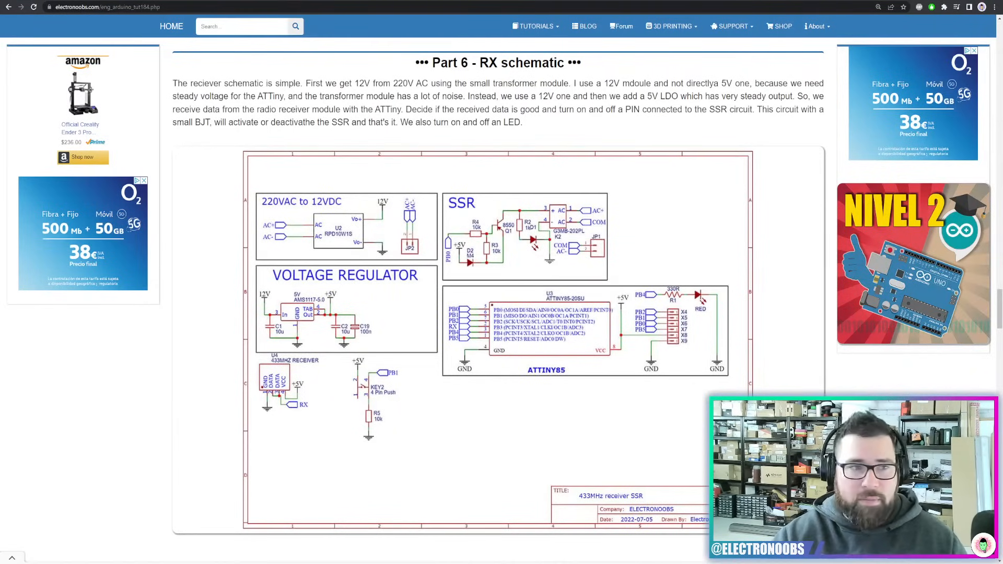
Switch to the EasyEDA editor and create a new project titled 433Mhz Live Example, leaving its description blank
{"action": "left_click", "coordinate": [131, 1]}
{"action": "right_click_drag", "start_coordinate": [774, 227], "coordinate": [780, 227]}
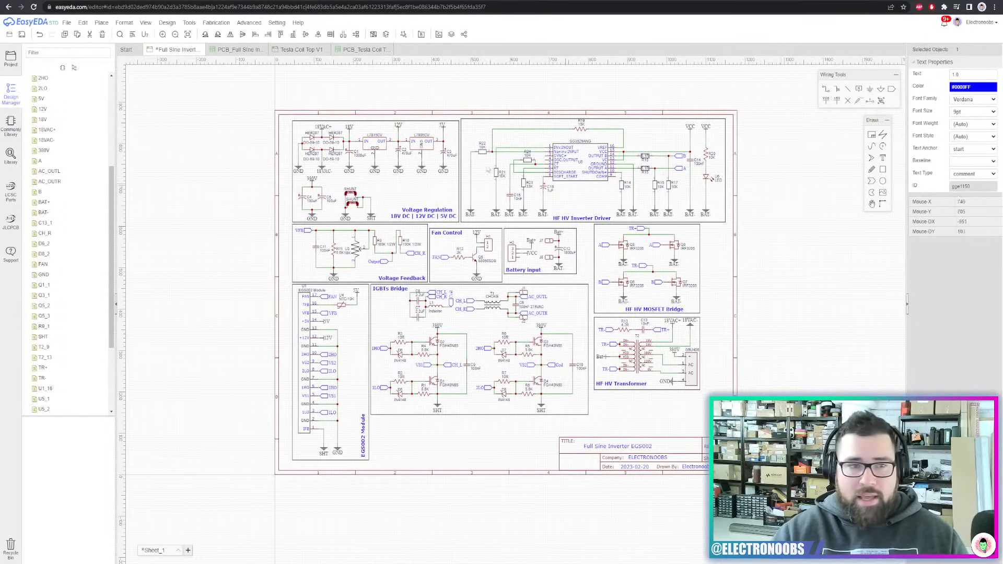
{"action": "left_click", "coordinate": [67, 23]}
{"action": "mouse_move", "coordinate": [69, 33]}
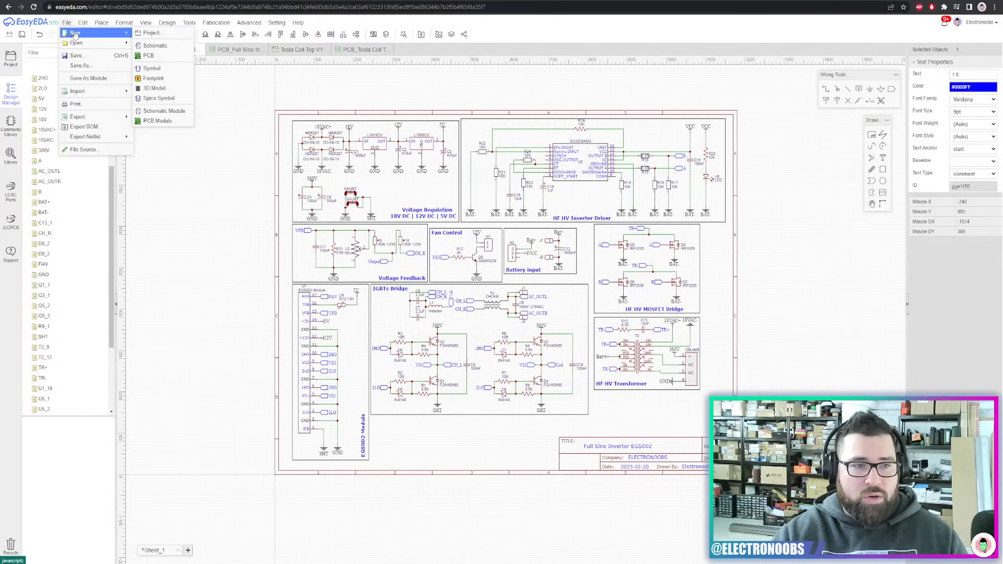
{"action": "left_click", "coordinate": [152, 34]}
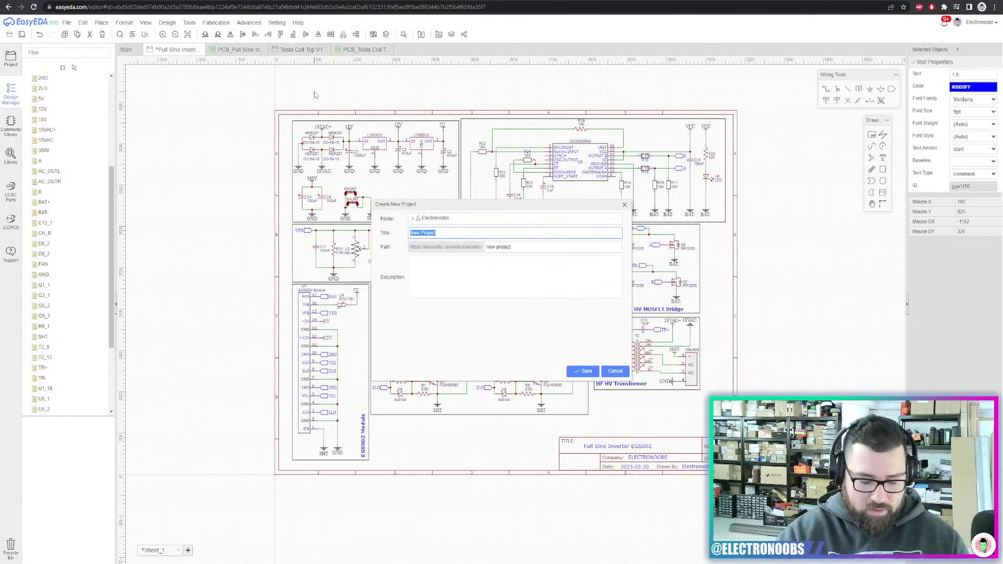
{"action": "type", "text": "433M"}
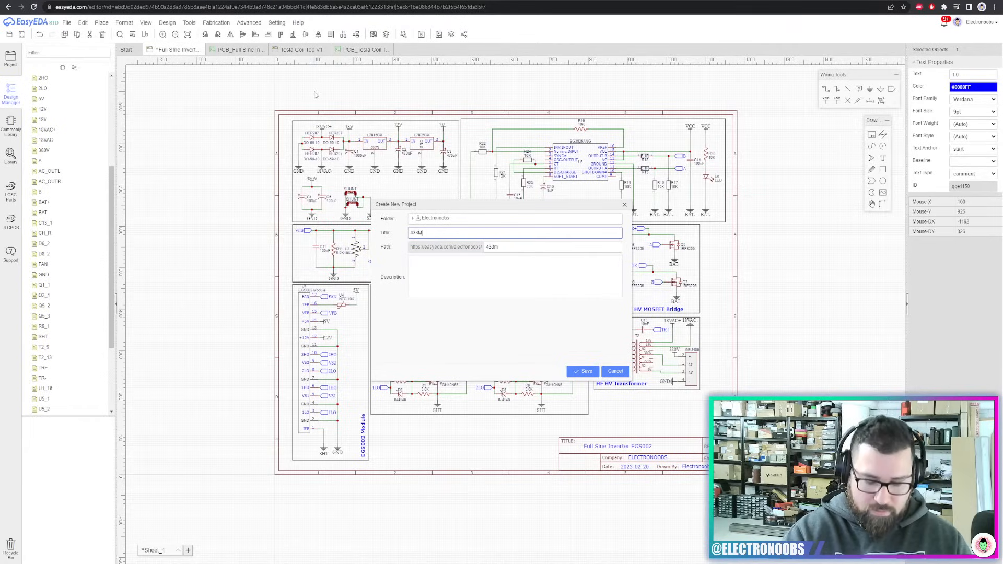
{"action": "type", "text": "hz Li"}
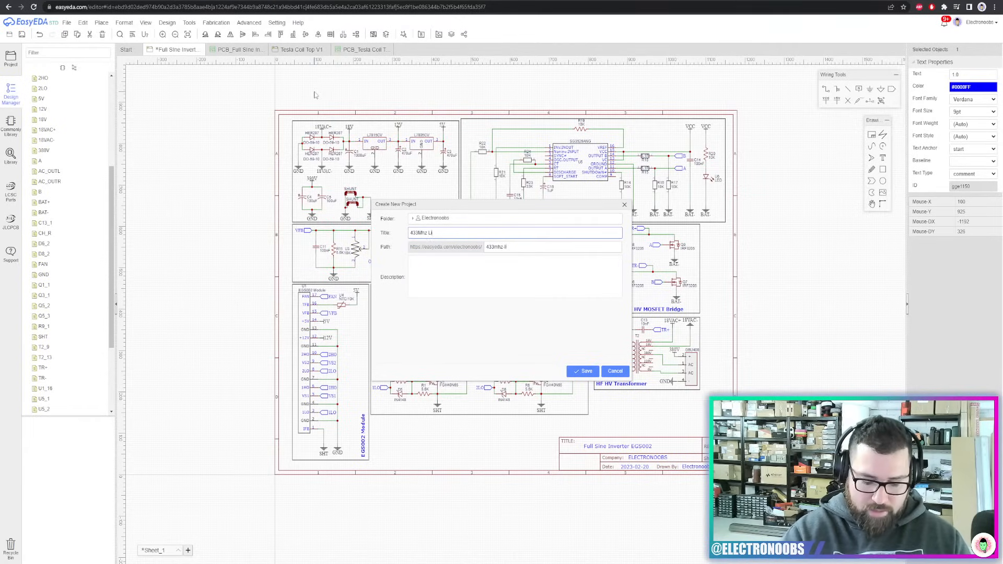
{"action": "type", "text": "ve Example"}
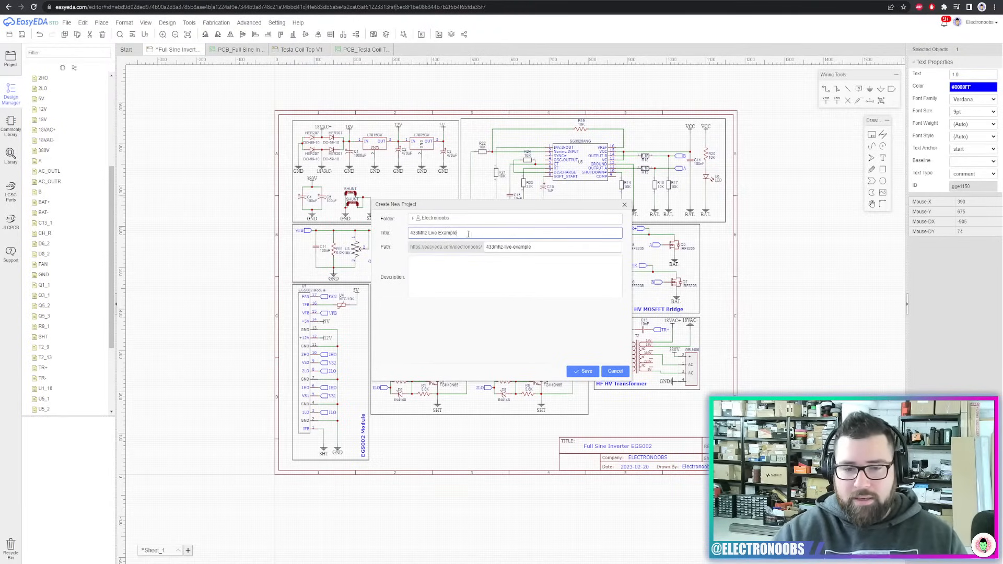
{"action": "left_click_drag", "start_coordinate": [458, 232], "coordinate": [384, 244]}
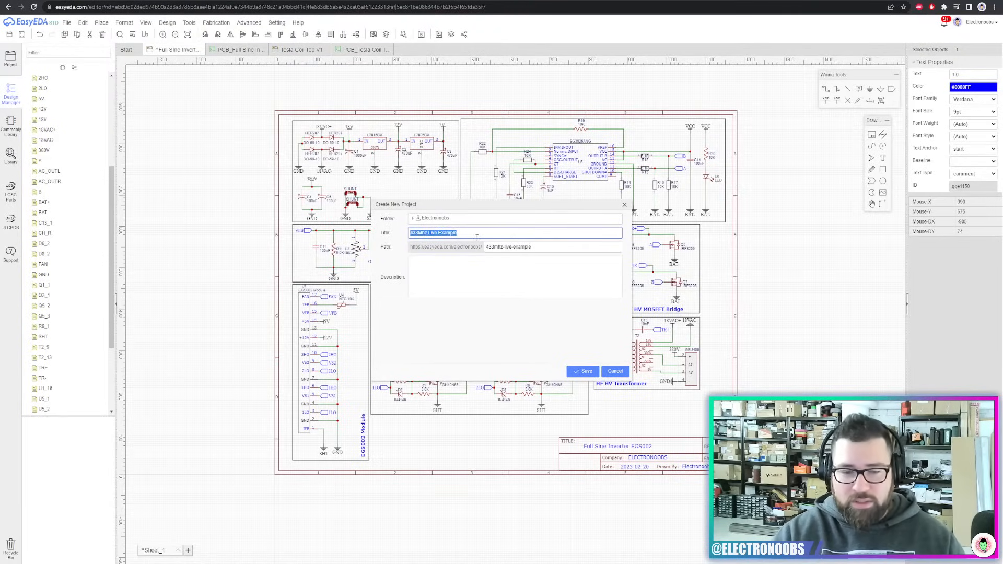
{"action": "left_click_drag", "start_coordinate": [467, 233], "coordinate": [427, 234]}
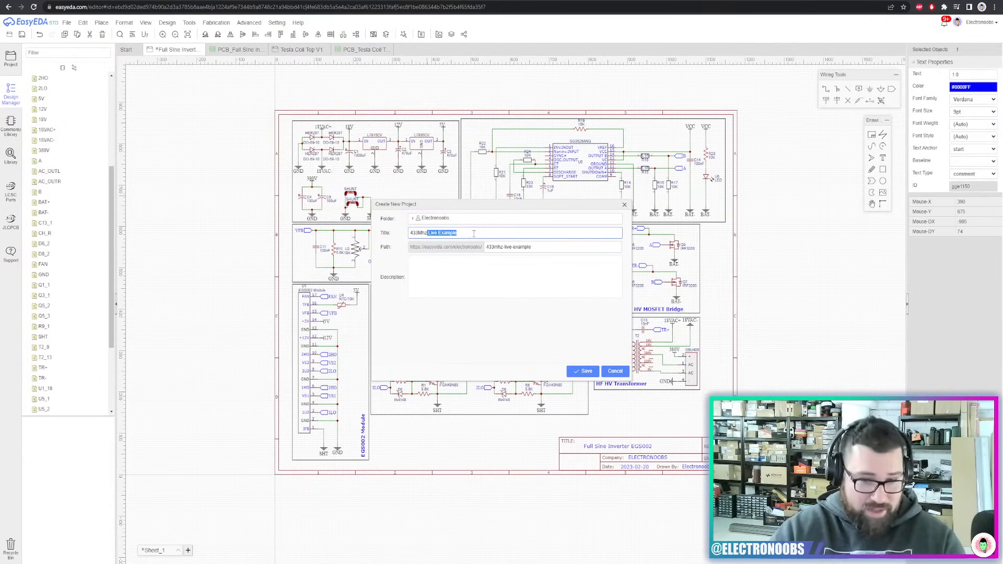
{"action": "left_click", "coordinate": [476, 281]}
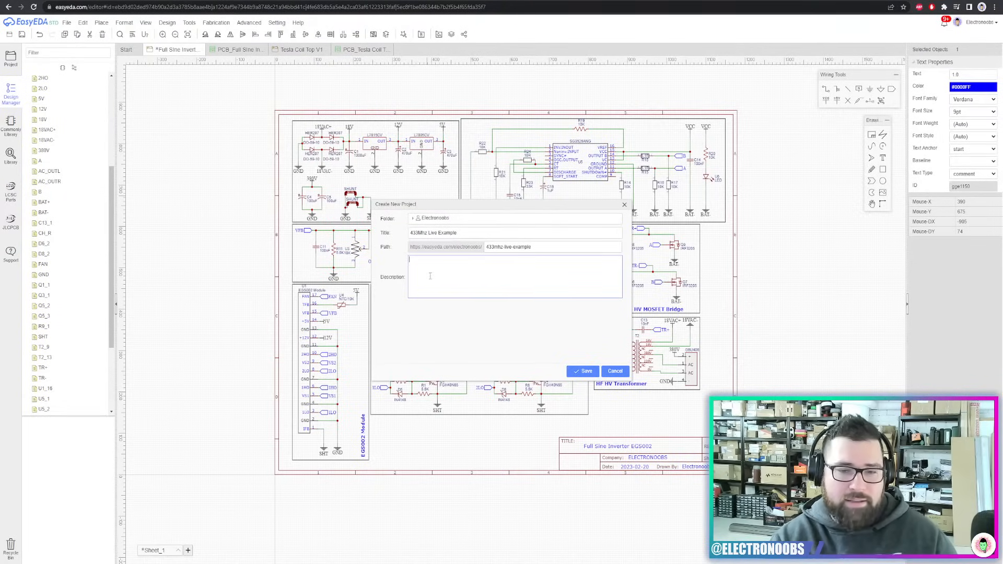
{"action": "left_click", "coordinate": [430, 276]}
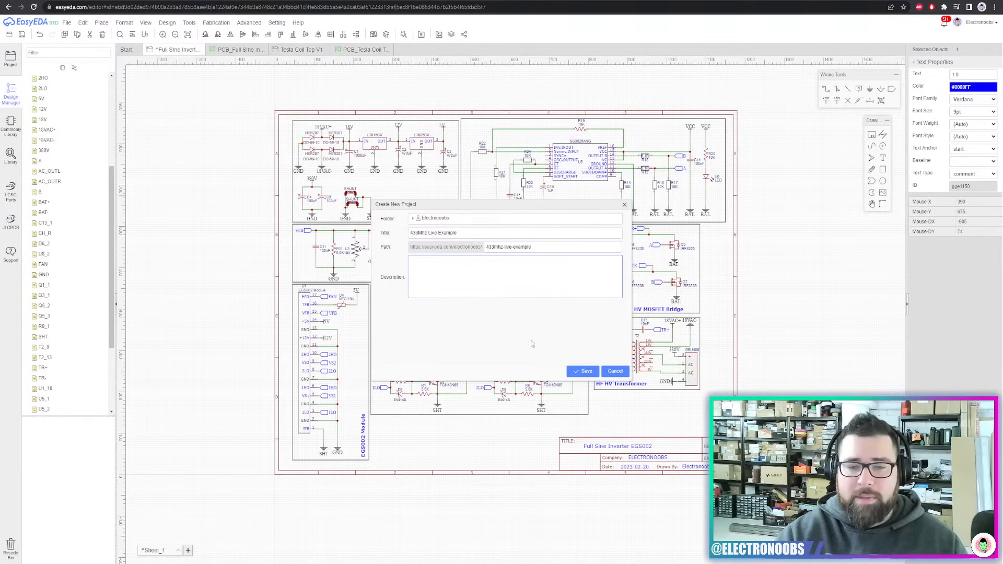
{"action": "left_click", "coordinate": [578, 373]}
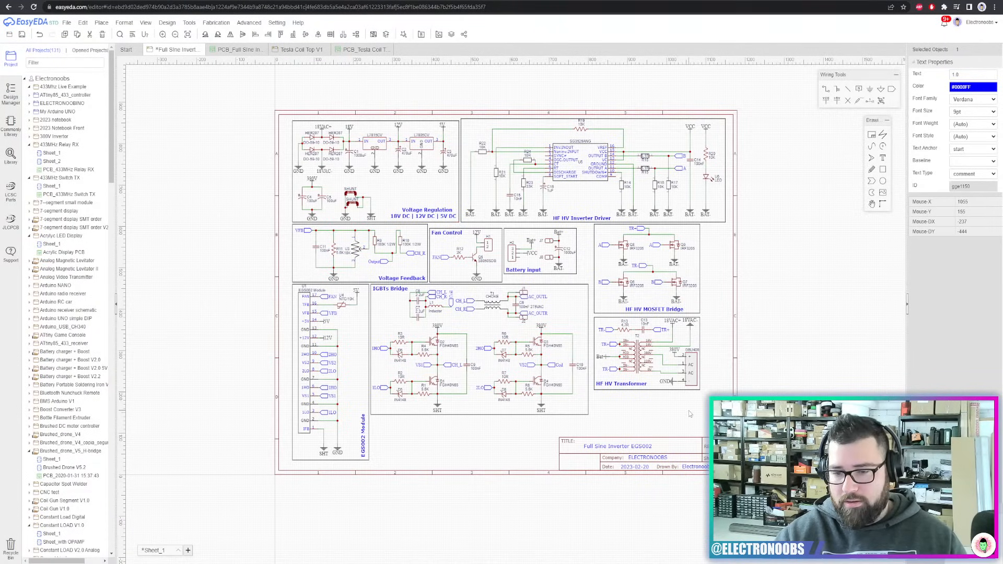
{"action": "left_click", "coordinate": [357, 52]}
{"action": "left_click", "coordinate": [165, 49]}
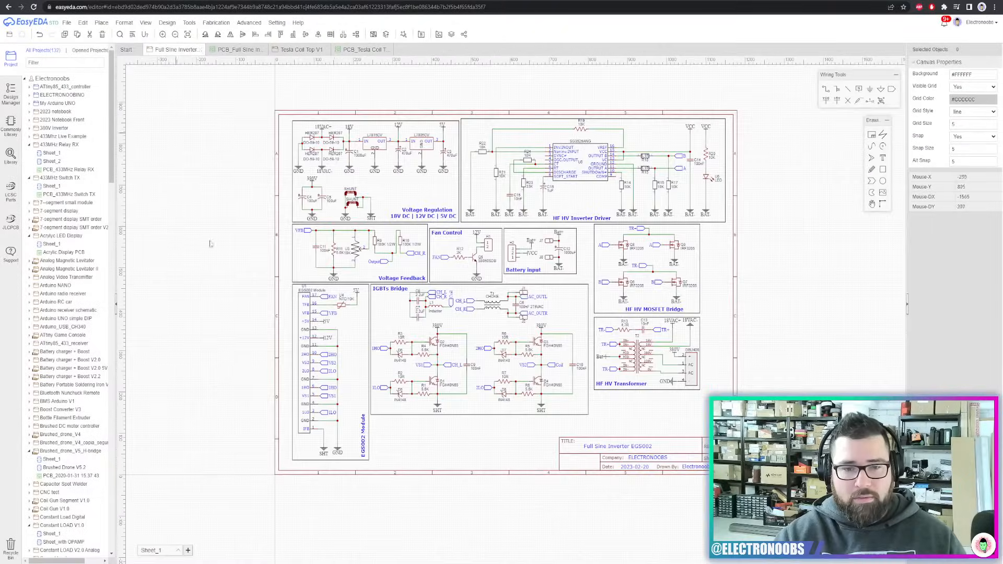
{"action": "scroll", "coordinate": [409, 322], "scroll_direction": "up", "scroll_amount": 3}
{"action": "right_click_drag", "start_coordinate": [356, 313], "coordinate": [385, 305]}
{"action": "scroll", "coordinate": [385, 305], "scroll_direction": "down", "scroll_amount": 1}
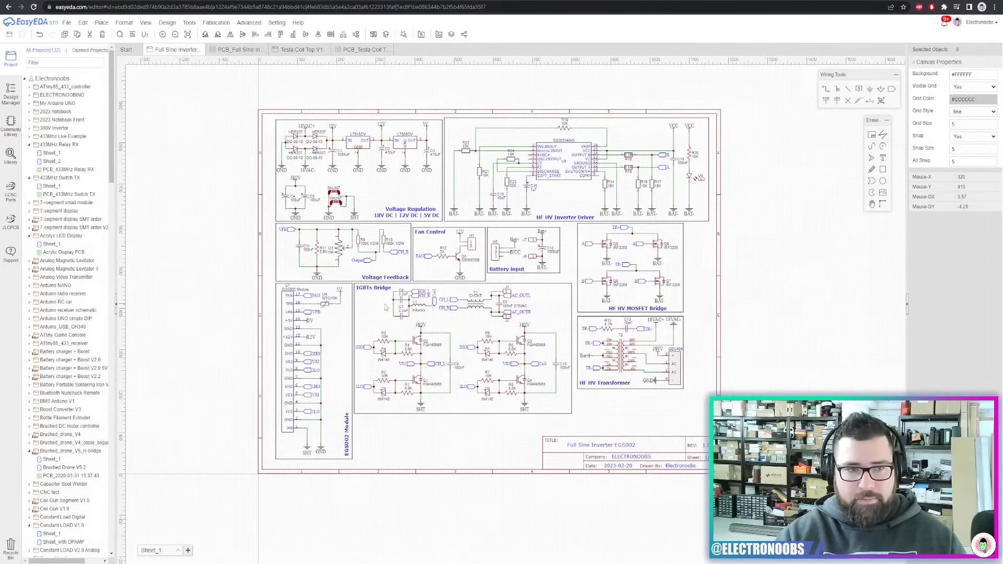
Try to create the 433Mhz Live Example project again, then close the new project dialog
{"action": "left_click", "coordinate": [67, 23]}
{"action": "mouse_move", "coordinate": [79, 36]}
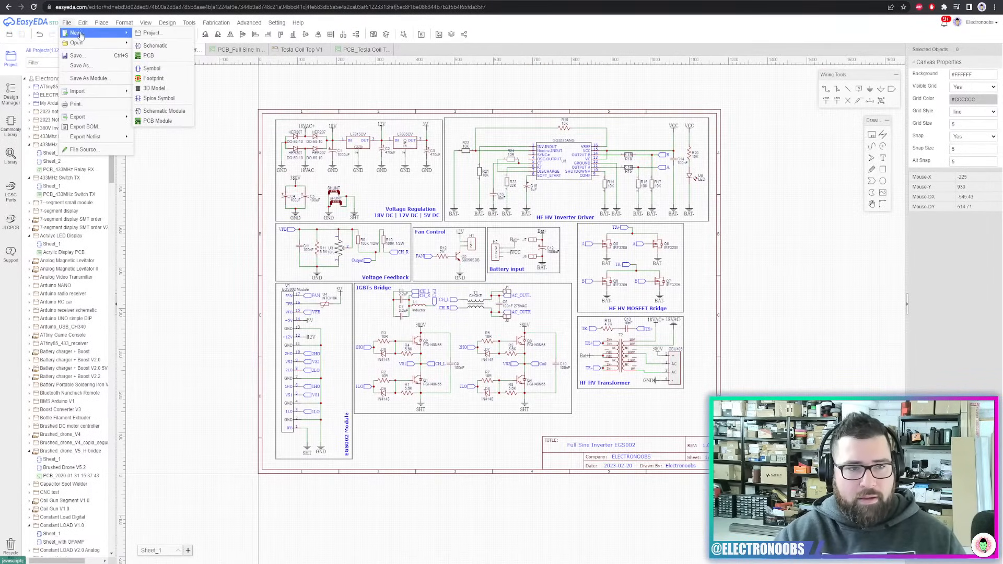
{"action": "left_click", "coordinate": [162, 36]}
{"action": "type", "text": "4333"}
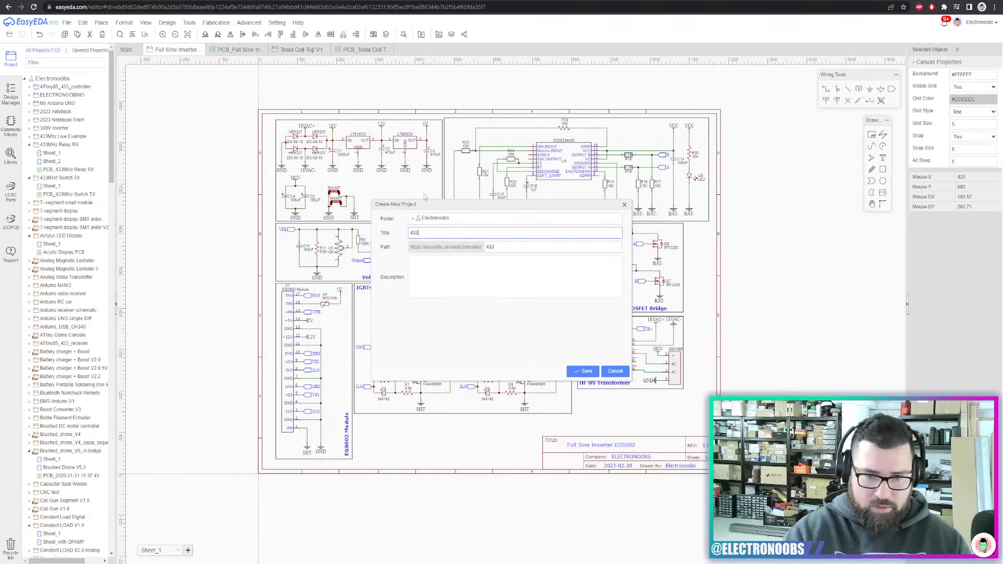
{"action": "key", "text": "BackSpace"}
{"action": "type", "text": "M"}
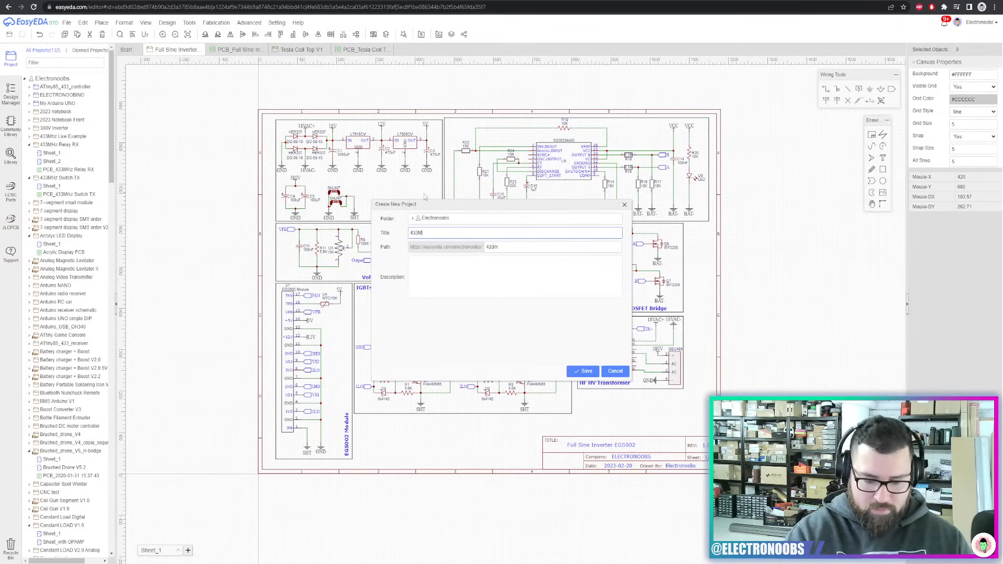
{"action": "type", "text": "hz Live Examp"}
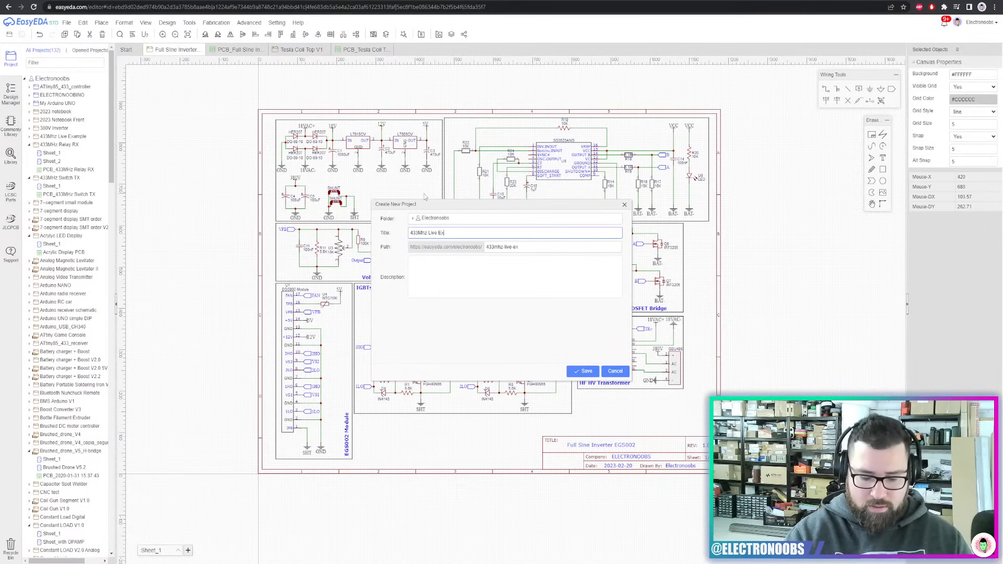
{"action": "type", "text": "le"}
{"action": "left_click", "coordinate": [582, 371]}
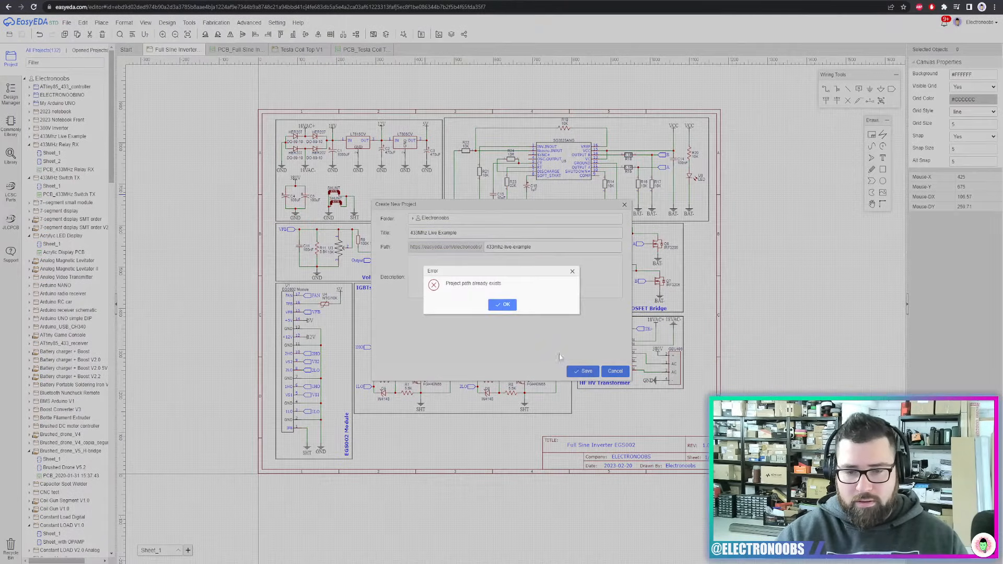
{"action": "left_click", "coordinate": [502, 304]}
{"action": "left_click", "coordinate": [624, 205]}
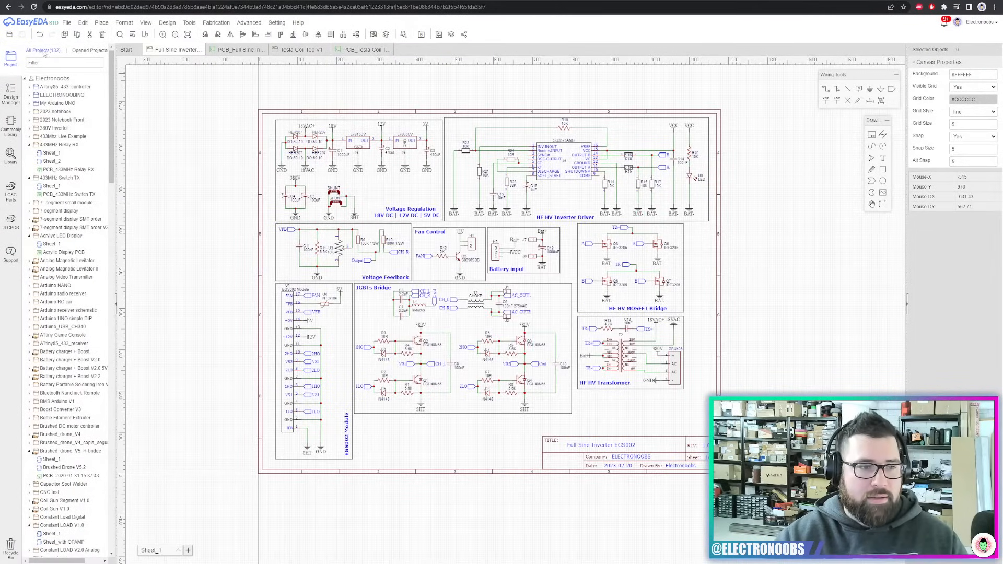
Filter the project list by 433 and try to delete the 433Mhz Live Example project
{"action": "left_click", "coordinate": [58, 63]}
{"action": "type", "text": "433"}
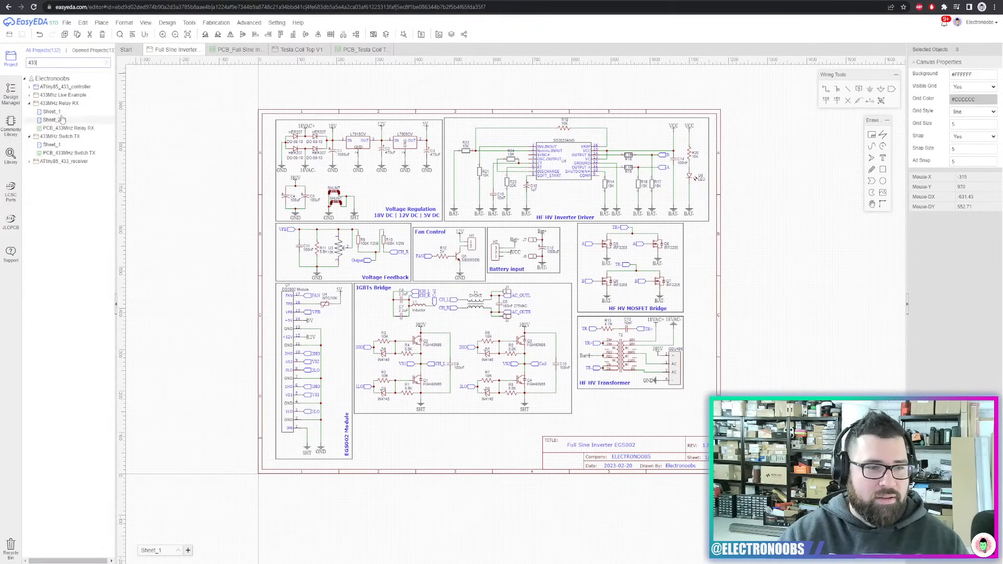
{"action": "right_click", "coordinate": [63, 95]}
{"action": "mouse_move", "coordinate": [99, 210]}
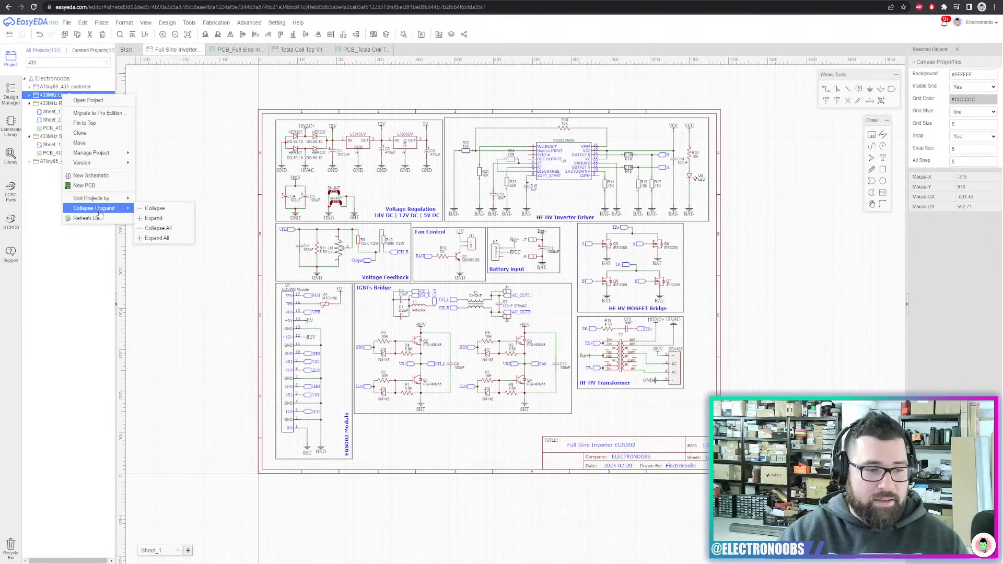
{"action": "mouse_move", "coordinate": [93, 165]}
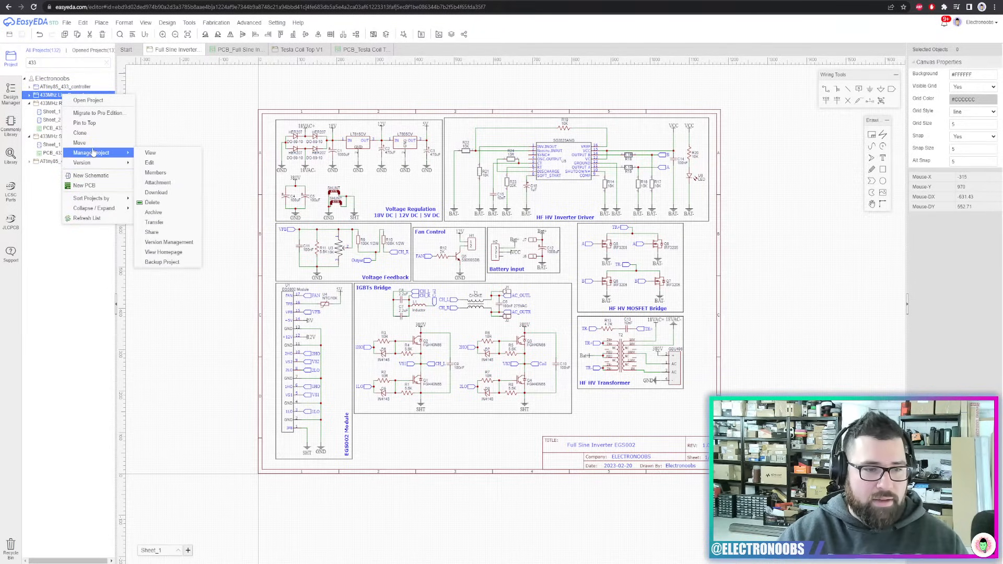
{"action": "left_click", "coordinate": [153, 203]}
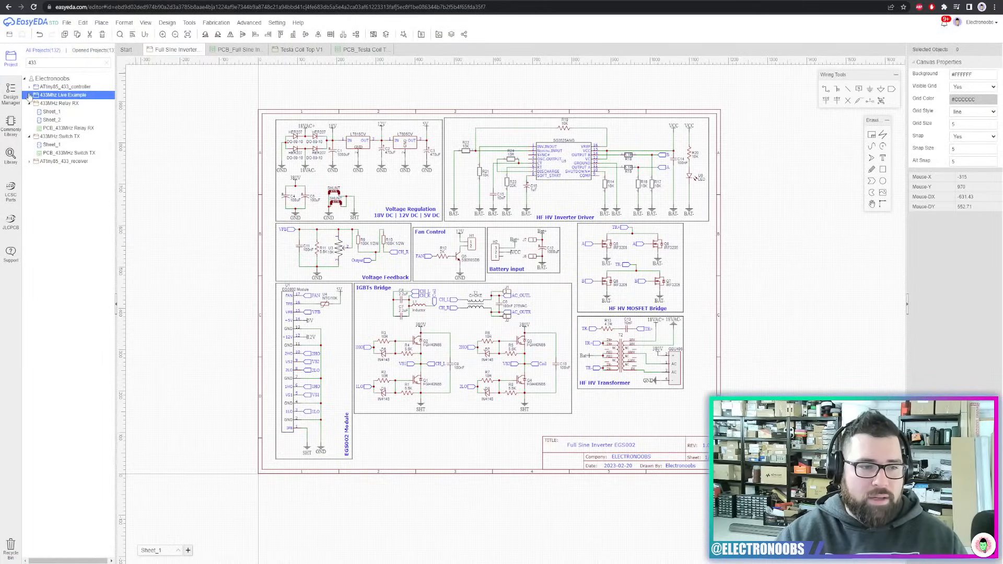
Create a new project titled 433Mhz Bad Example
{"action": "left_click", "coordinate": [68, 23]}
{"action": "mouse_move", "coordinate": [76, 33]}
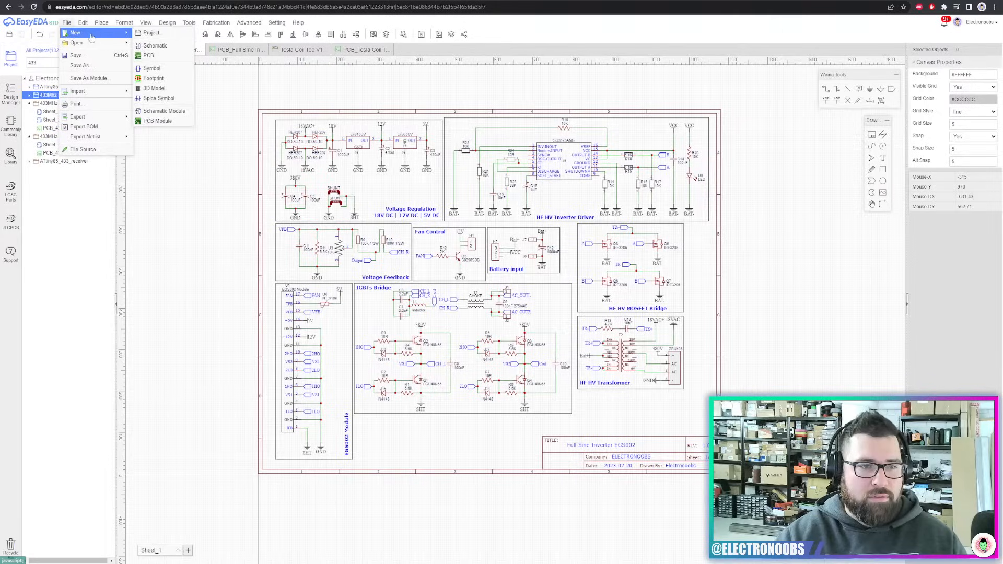
{"action": "left_click", "coordinate": [150, 32]}
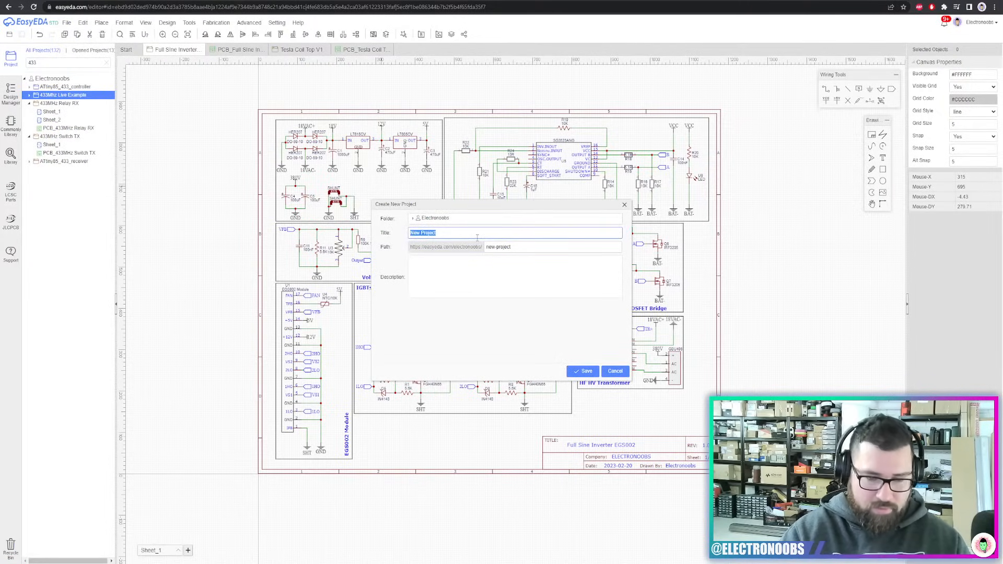
{"action": "type", "text": "433Mhz"}
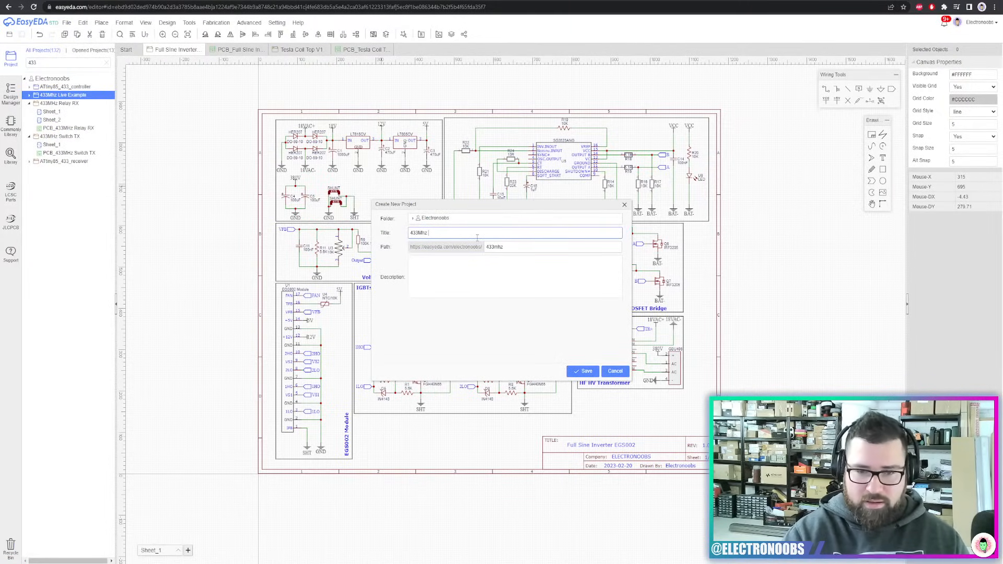
{"action": "type", "text": " B"}
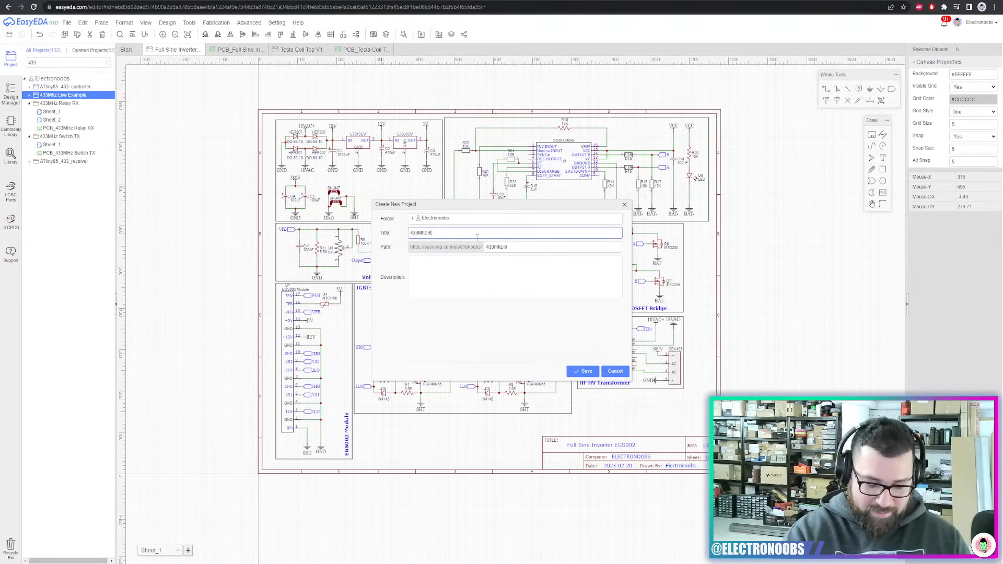
{"action": "type", "text": "ad Exam"}
{"action": "key", "text": "BackSpace"}
{"action": "key", "text": "BackSpace"}
{"action": "key", "text": "BackSpace"}
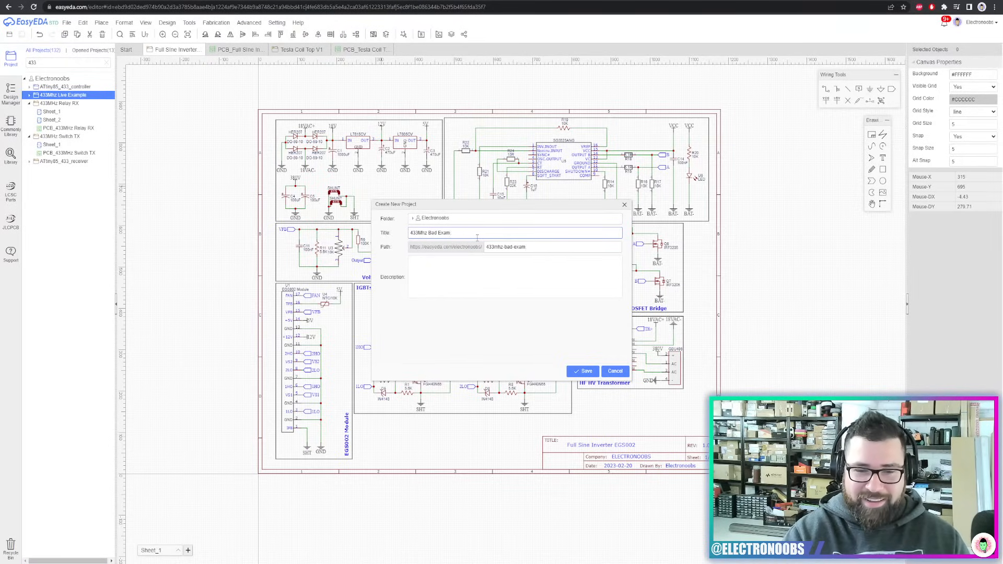
{"action": "type", "text": "le"}
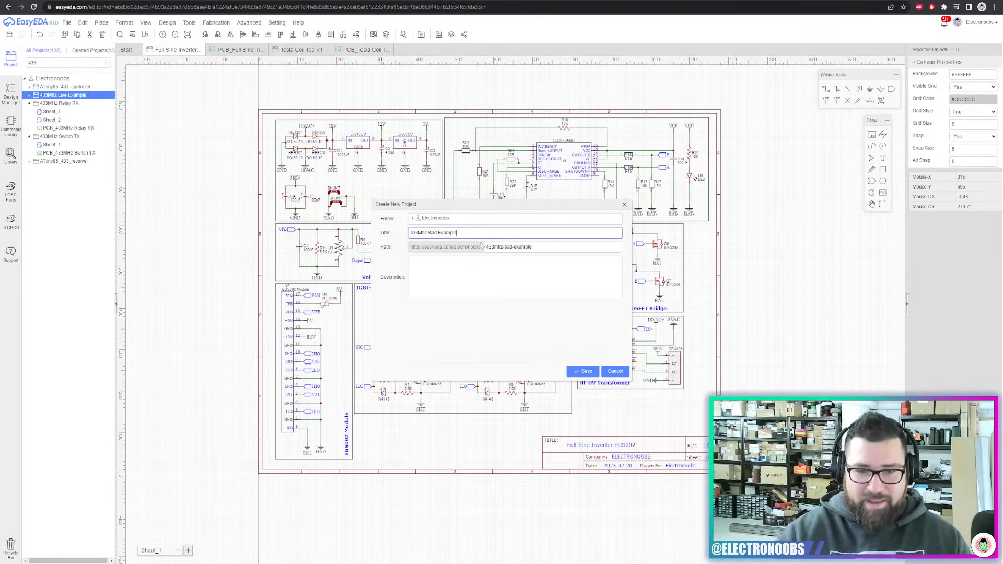
{"action": "left_click", "coordinate": [588, 373]}
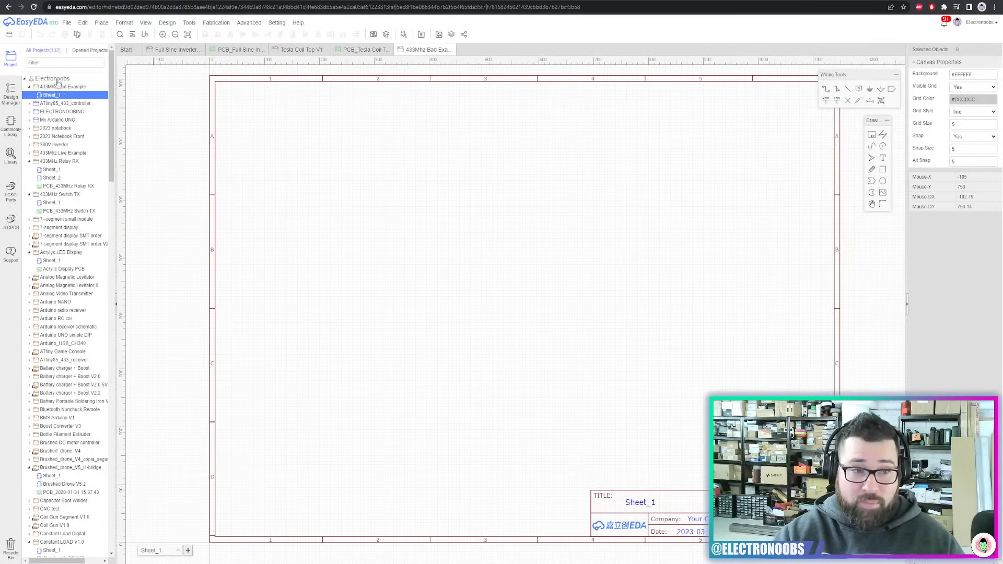
Filter the project list by 433 and locate Sheet_1 in the 433Mhz Bad Example project
{"action": "left_click", "coordinate": [43, 62]}
{"action": "type", "text": "4"}
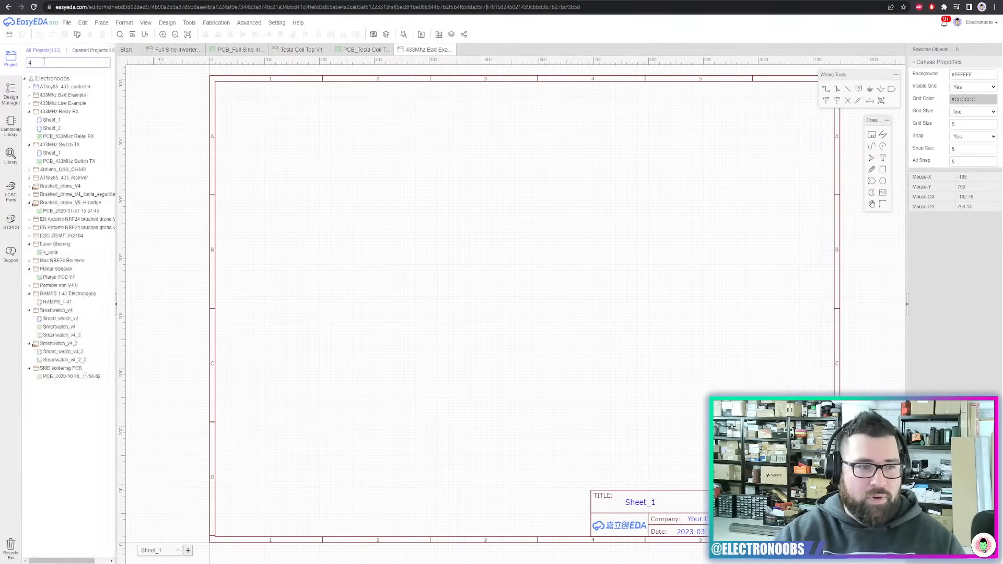
{"action": "type", "text": "33"}
{"action": "left_click", "coordinate": [58, 95]}
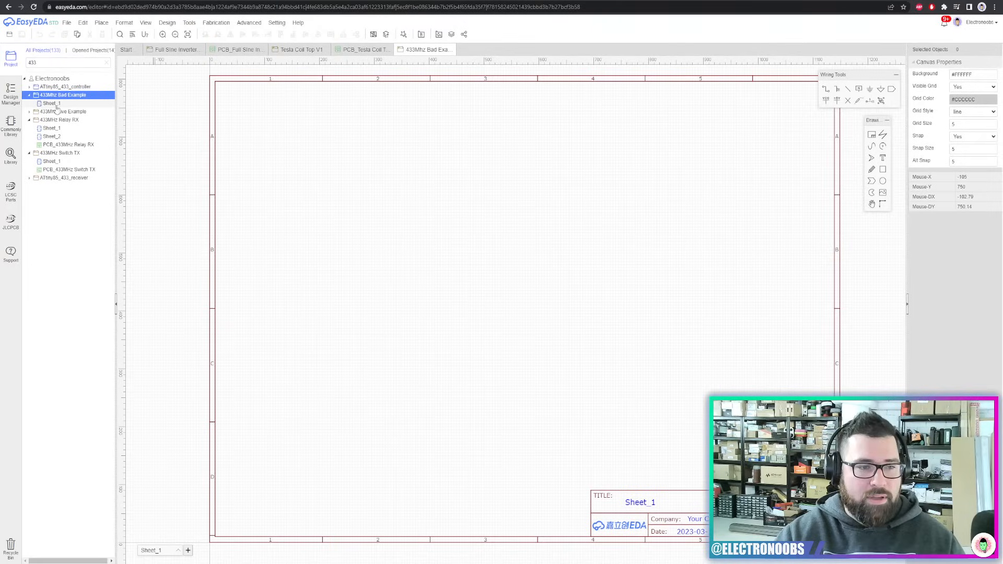
{"action": "left_click", "coordinate": [55, 104]}
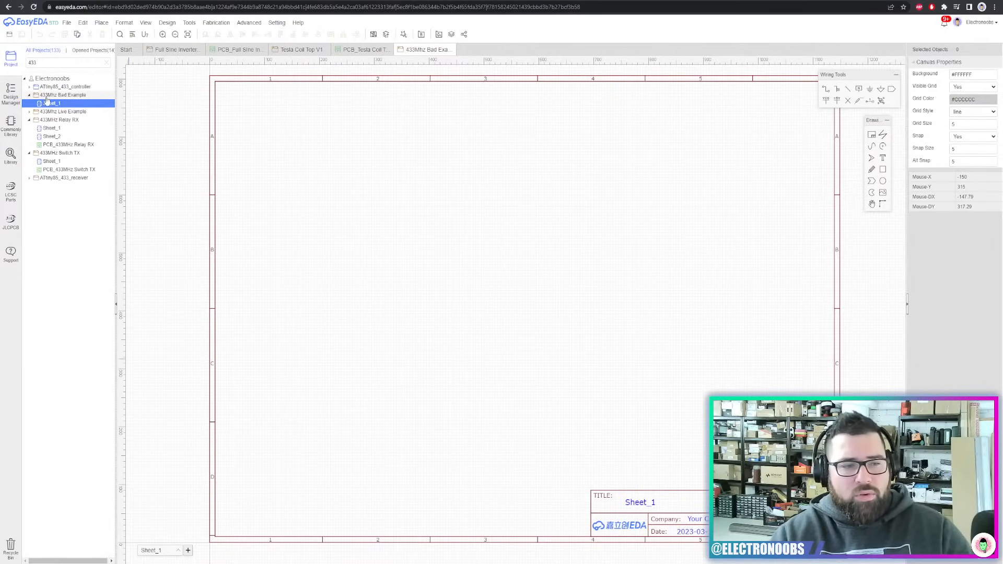
{"action": "right_click", "coordinate": [52, 104]}
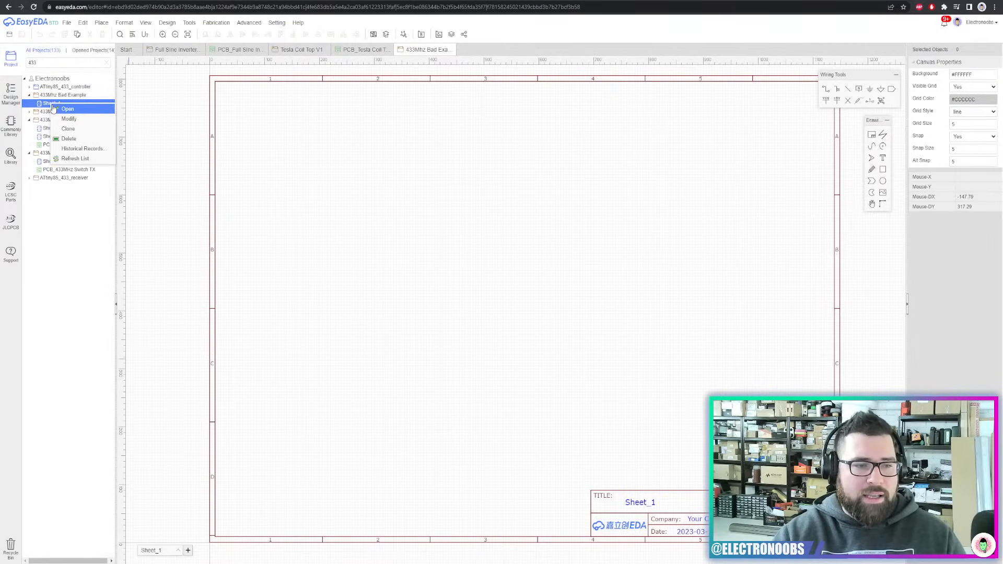
{"action": "scroll", "coordinate": [514, 166], "scroll_direction": "down", "scroll_amount": 3}
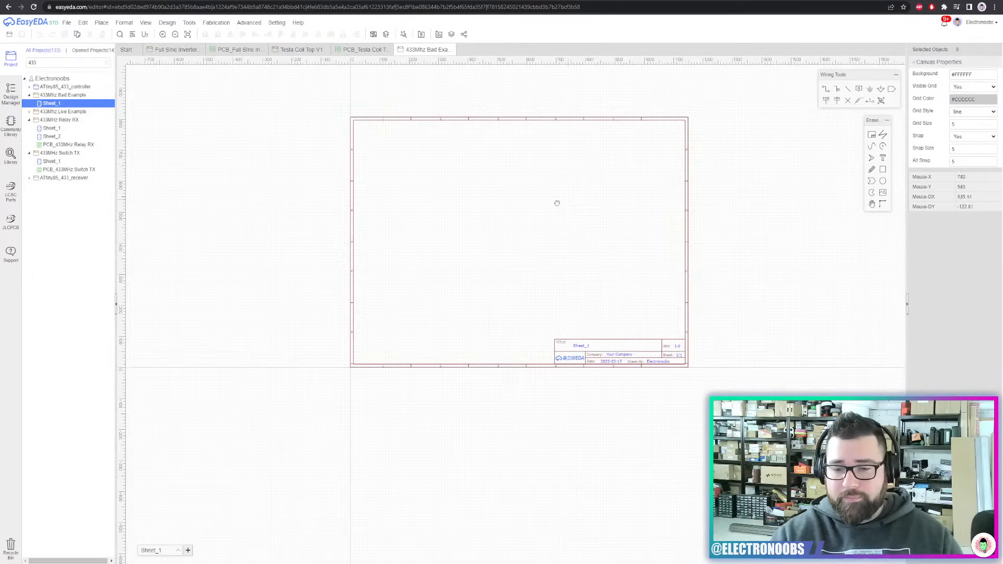
Set the title in the sheet's title block to 433Mhz RX
{"action": "scroll", "coordinate": [527, 211], "scroll_direction": "up", "scroll_amount": 4}
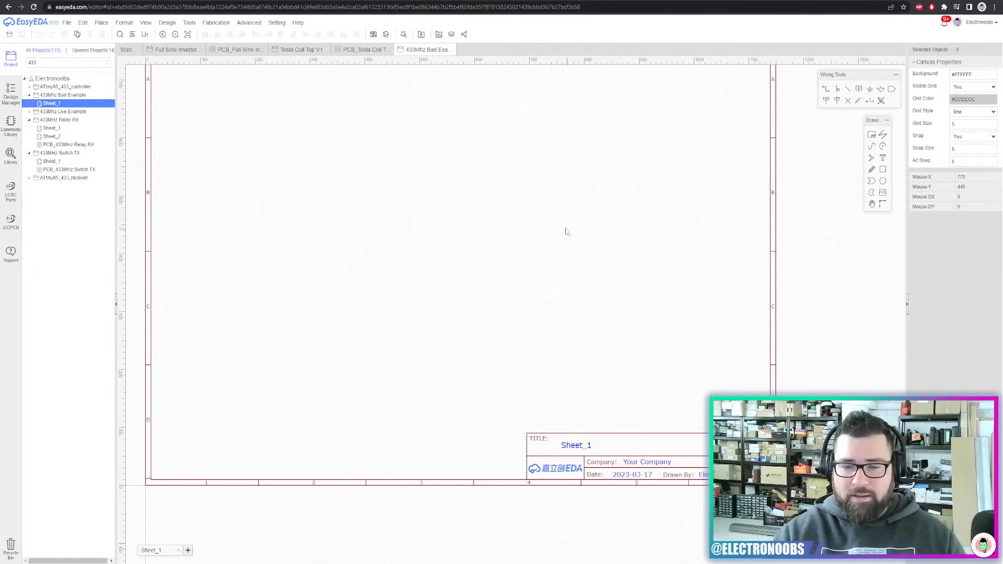
{"action": "right_click_drag", "start_coordinate": [565, 198], "coordinate": [584, 250]}
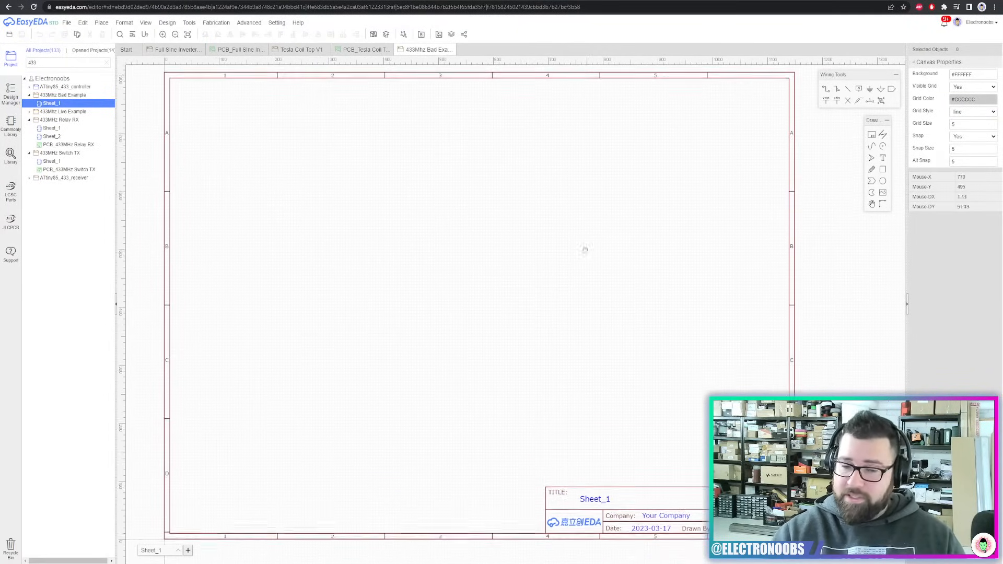
{"action": "scroll", "coordinate": [605, 420], "scroll_direction": "up", "scroll_amount": 3}
{"action": "left_click", "coordinate": [523, 407]}
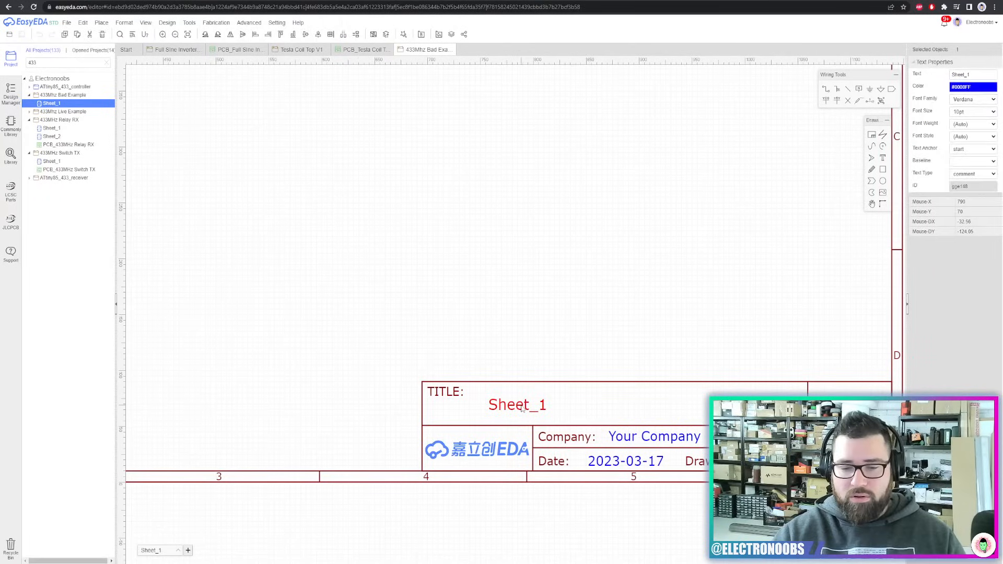
{"action": "double_click", "coordinate": [522, 409]}
{"action": "type", "text": "433Mhz RX"}
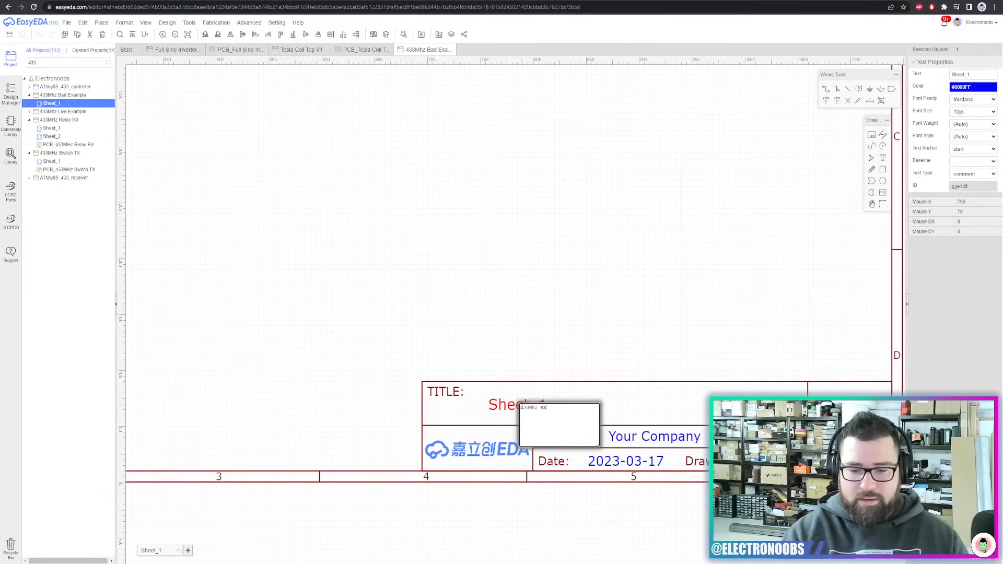
{"action": "left_click", "coordinate": [564, 314]}
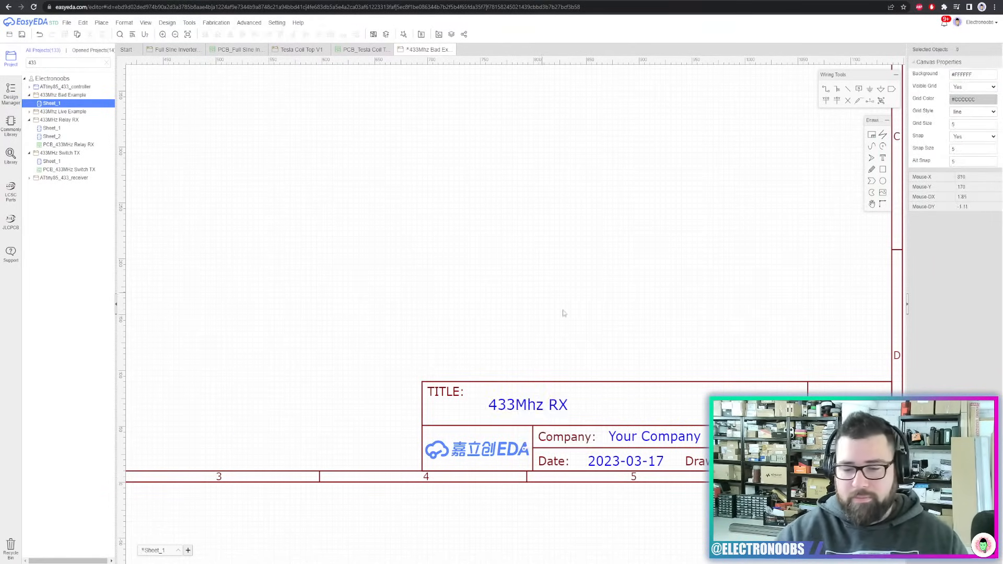
Set the company name in the title block to ELECTRONOOBS
{"action": "double_click", "coordinate": [652, 437]}
{"action": "type", "text": "ELECT"}
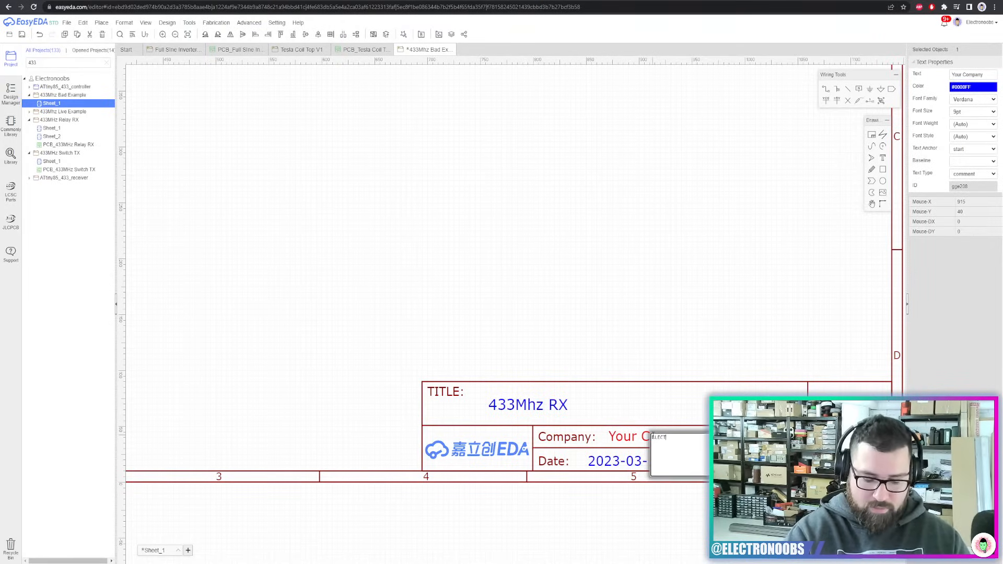
{"action": "type", "text": "RONOOBS"}
{"action": "left_click", "coordinate": [589, 320]}
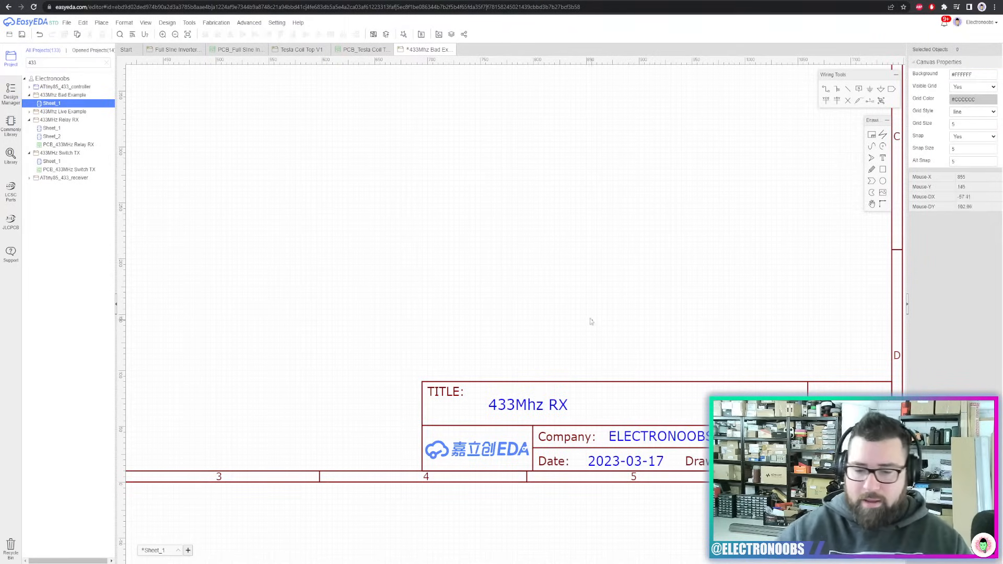
Delete the EDA logo image from the title block
{"action": "left_click", "coordinate": [472, 450]}
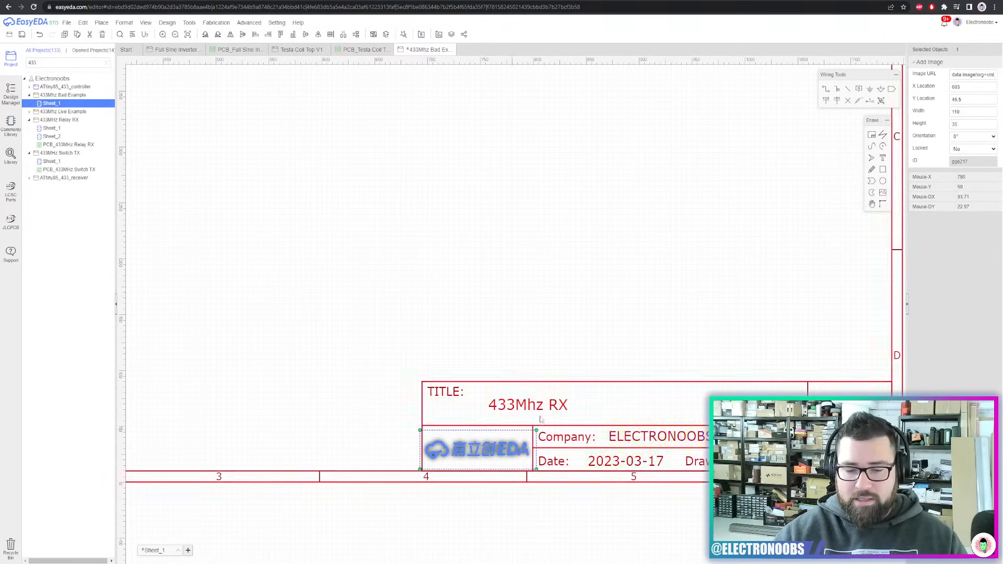
{"action": "scroll", "coordinate": [606, 360], "scroll_direction": "down", "scroll_amount": 1}
{"action": "left_click", "coordinate": [531, 340]}
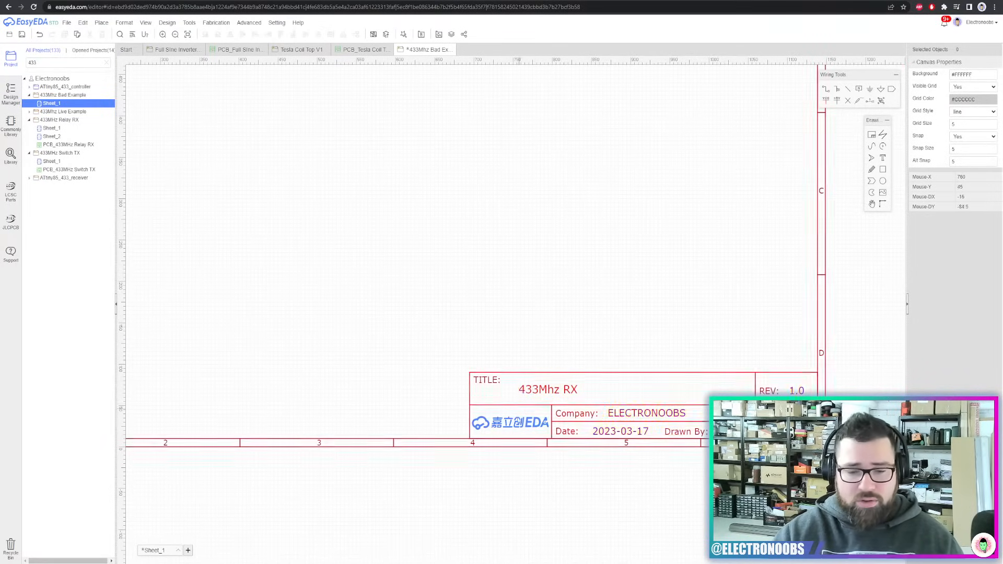
{"action": "left_click", "coordinate": [511, 424]}
{"action": "key", "text": "Delete"}
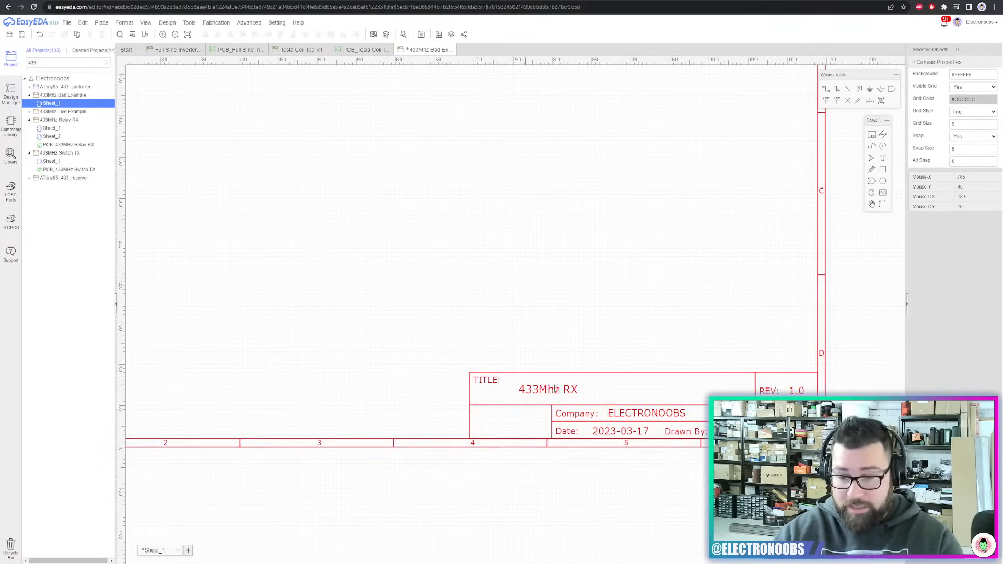
Set the revision number in the title block to 2.0
{"action": "right_click_drag", "start_coordinate": [665, 312], "coordinate": [618, 287]}
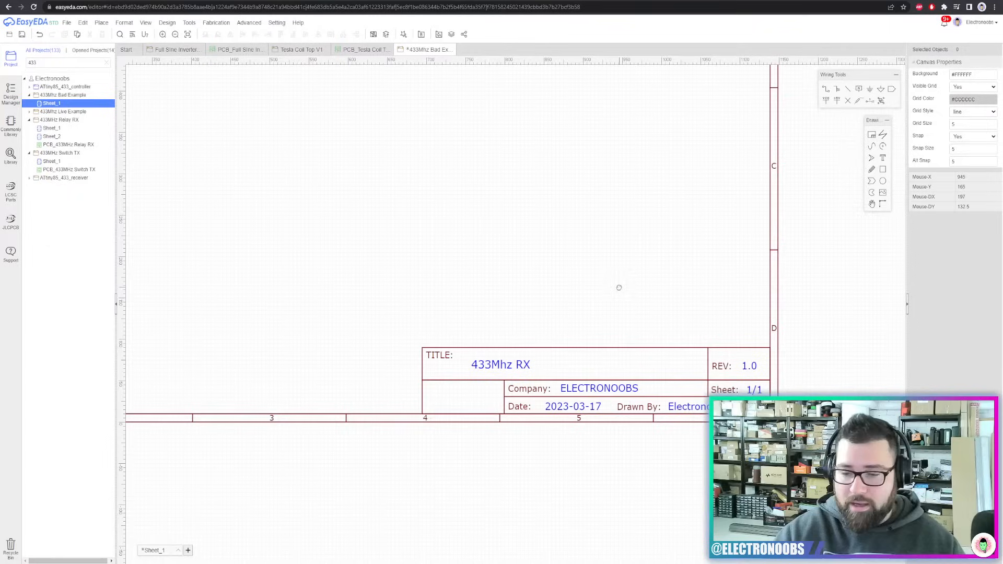
{"action": "double_click", "coordinate": [754, 367]}
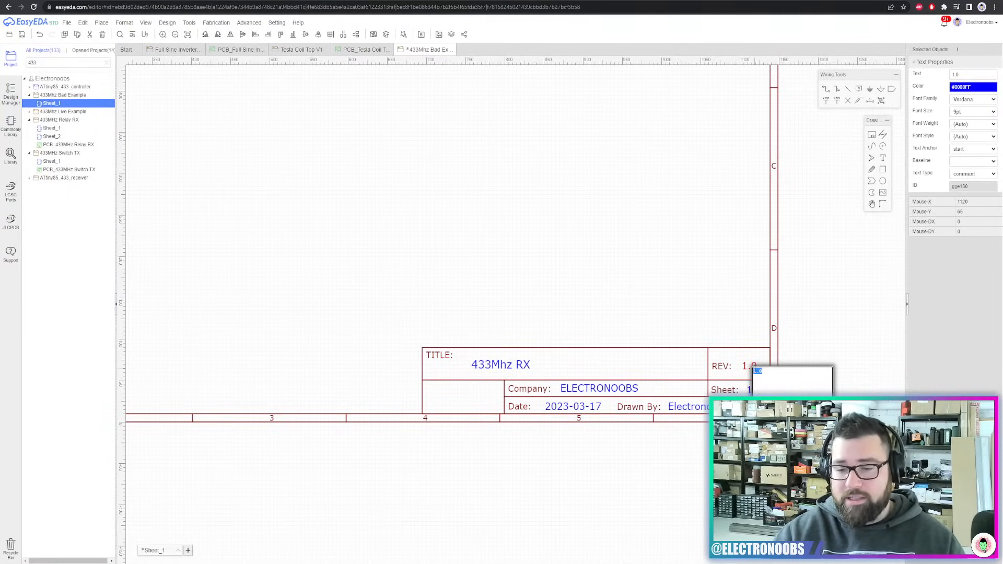
{"action": "type", "text": "2.0"}
{"action": "left_click", "coordinate": [733, 258]}
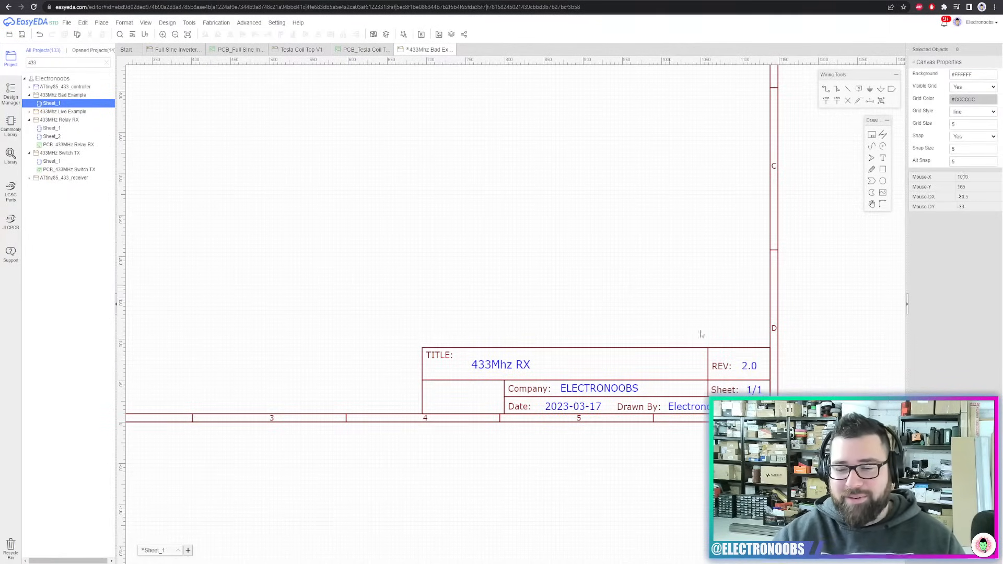
Open the symbol library, list the LCSC parts and select the ESD9101P2T5G entry for preview
{"action": "scroll", "coordinate": [664, 308], "scroll_direction": "down", "scroll_amount": 2}
{"action": "right_click_drag", "start_coordinate": [598, 225], "coordinate": [732, 338]}
{"action": "scroll", "coordinate": [735, 340], "scroll_direction": "down", "scroll_amount": 3}
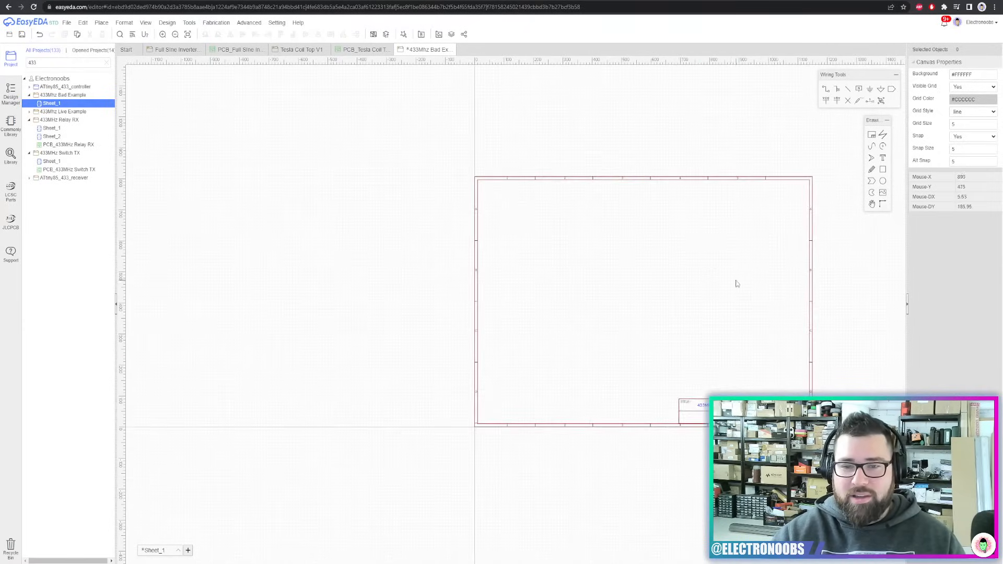
{"action": "scroll", "coordinate": [637, 283], "scroll_direction": "up", "scroll_amount": 3}
{"action": "right_click_drag", "start_coordinate": [733, 283], "coordinate": [654, 270]}
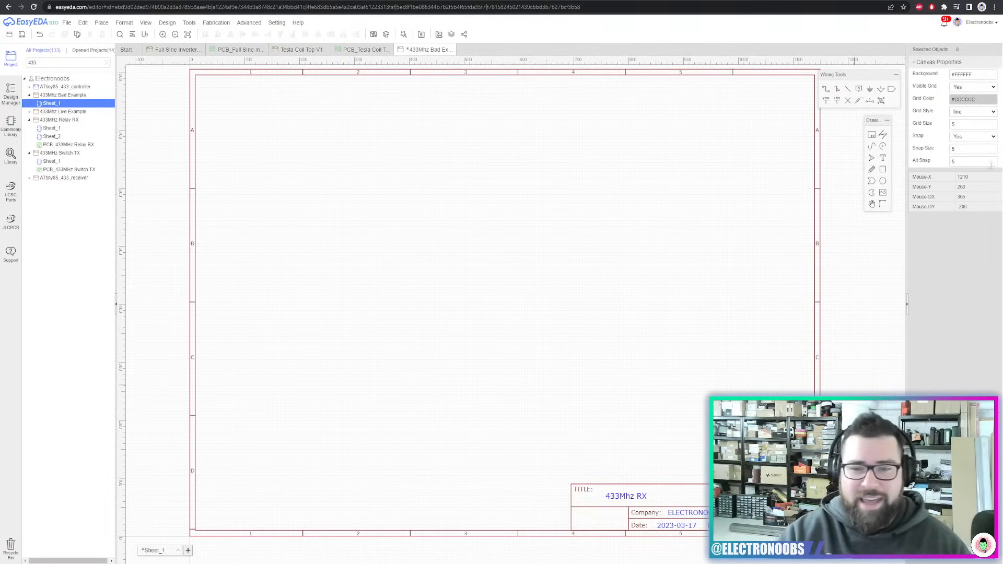
{"action": "left_click", "coordinate": [11, 155]}
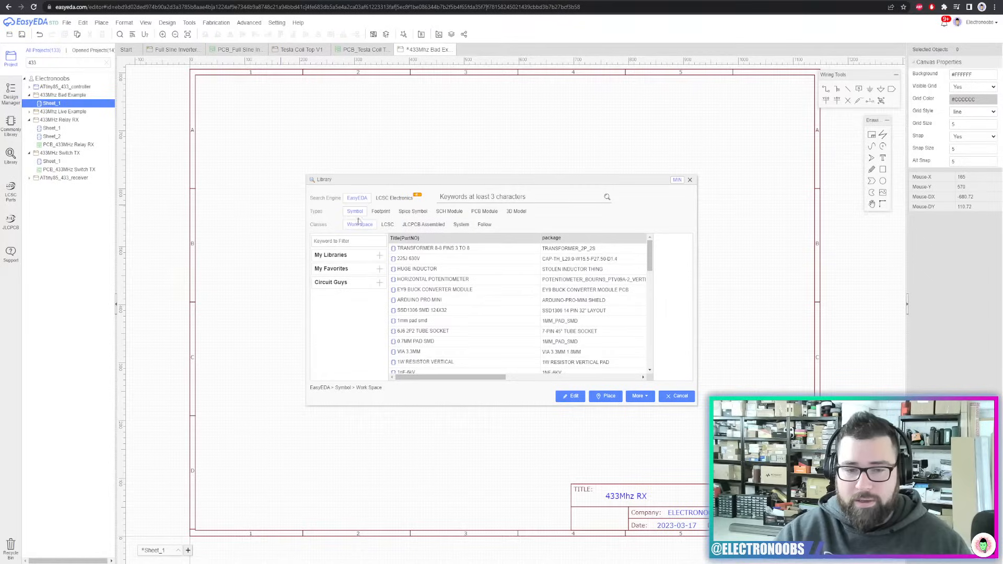
{"action": "left_click", "coordinate": [389, 226]}
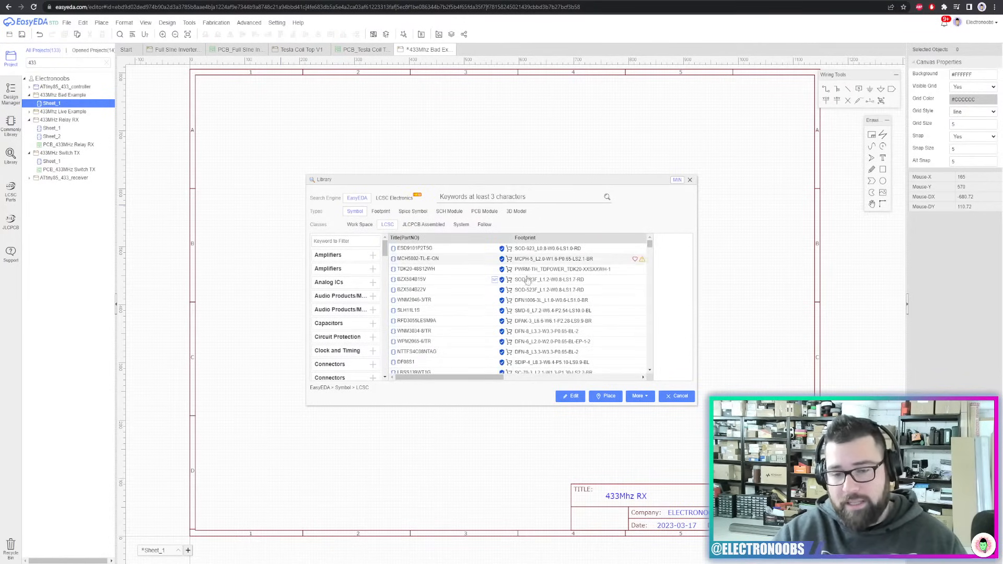
{"action": "left_click", "coordinate": [508, 251]}
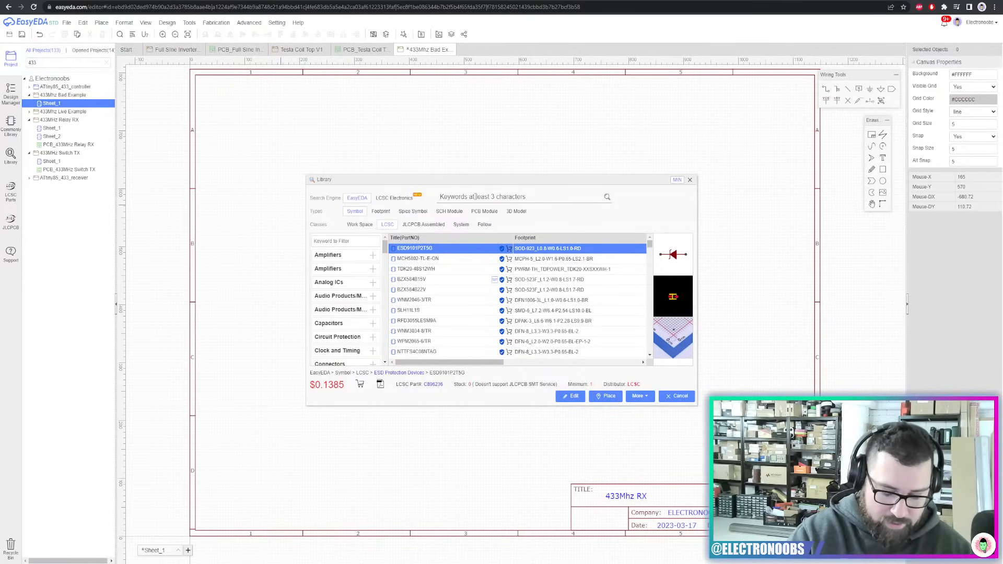
Search the symbol library for Buck converter and list the user-contributed parts
{"action": "type", "text": "Buck comnver"}
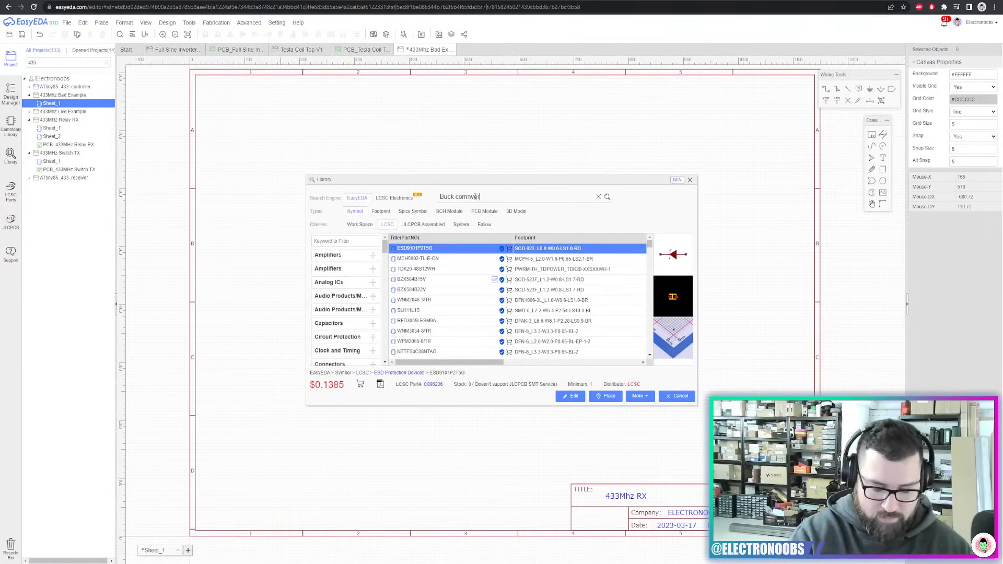
{"action": "type", "text": "ter"}
{"action": "key", "text": "Return"}
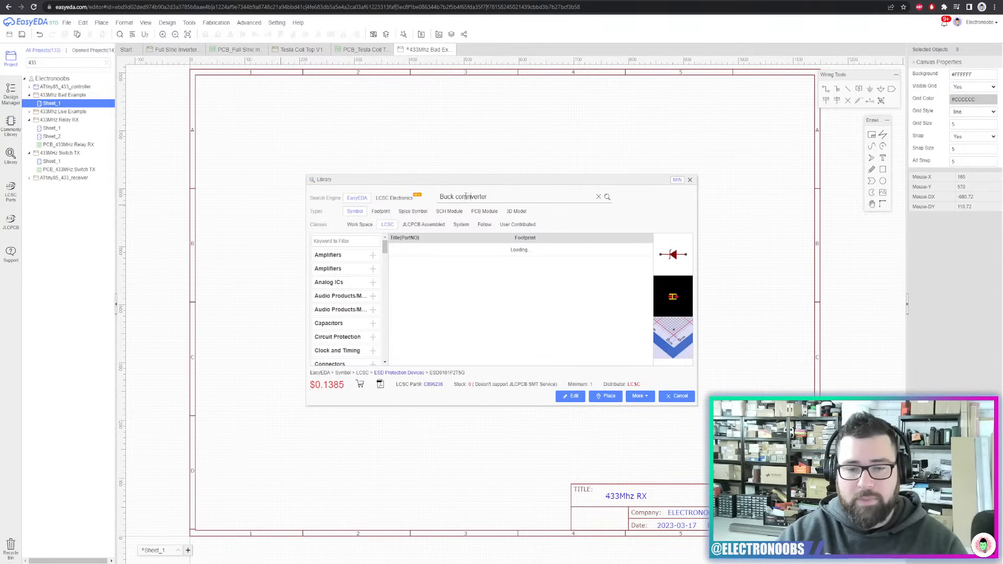
{"action": "left_click", "coordinate": [467, 196]}
{"action": "key", "text": "BackSpace"}
{"action": "key", "text": "Return"}
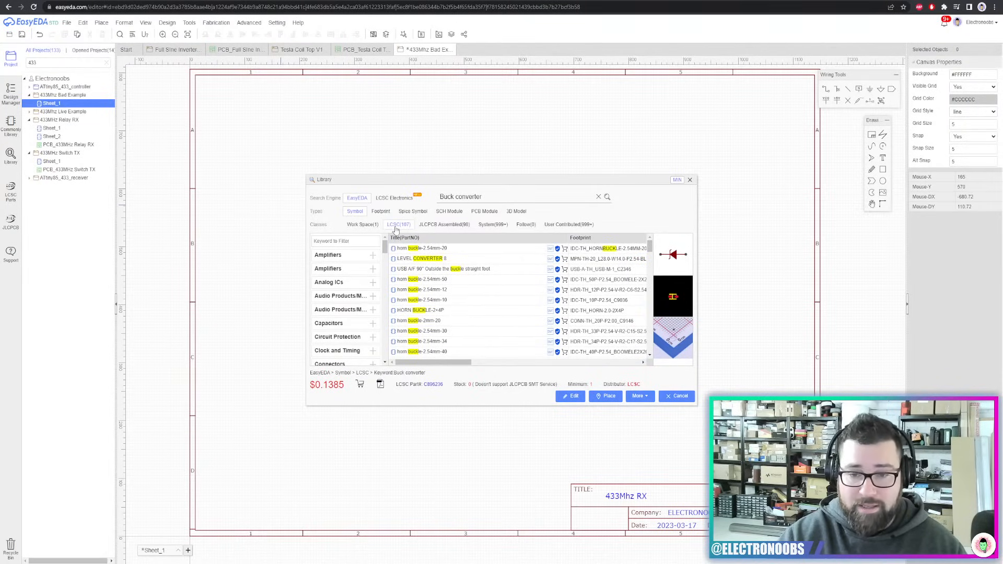
{"action": "left_click", "coordinate": [569, 225]}
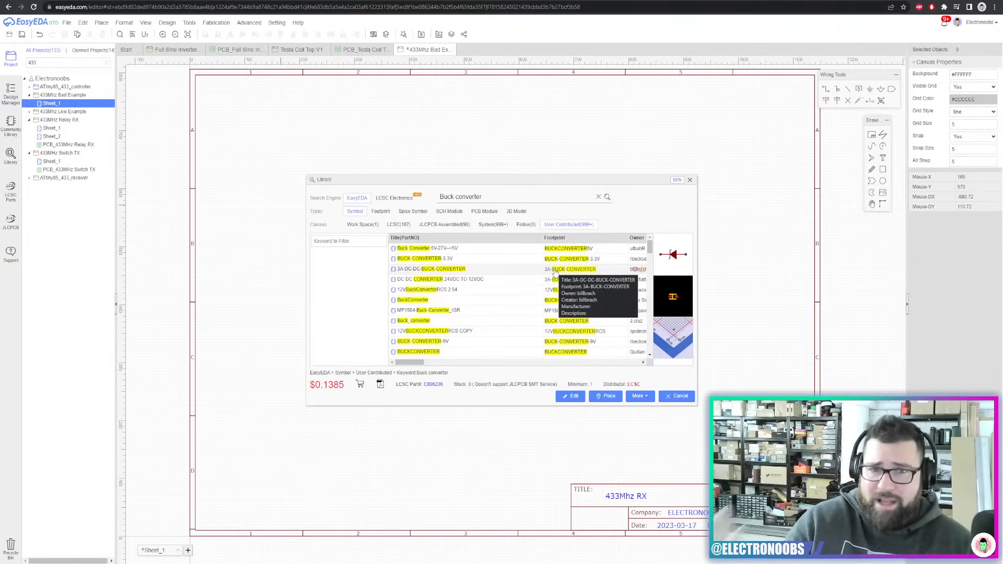
Open AliExpress in a new browser tab and search for buck converter to examine the available modules
{"action": "key", "text": "ctrl+t"}
{"action": "type", "text": "ali"}
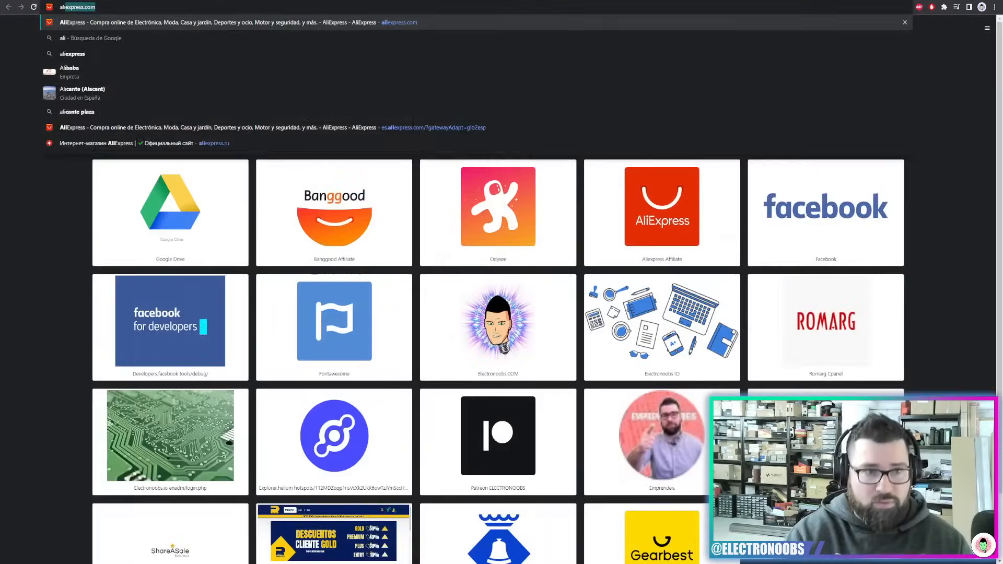
{"action": "key", "text": "Return"}
{"action": "left_click", "coordinate": [444, 106]}
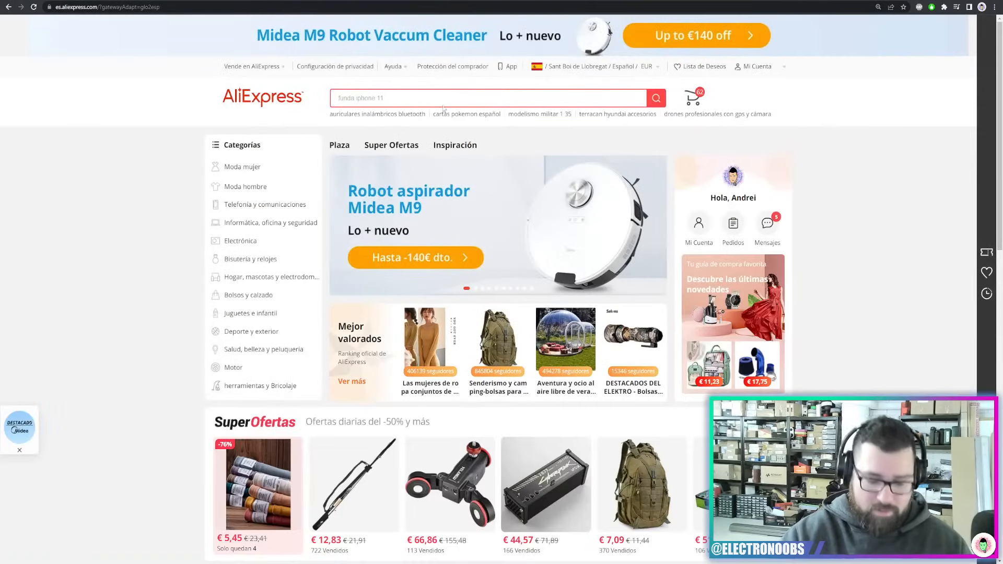
{"action": "type", "text": "buck converter"}
{"action": "key", "text": "Return"}
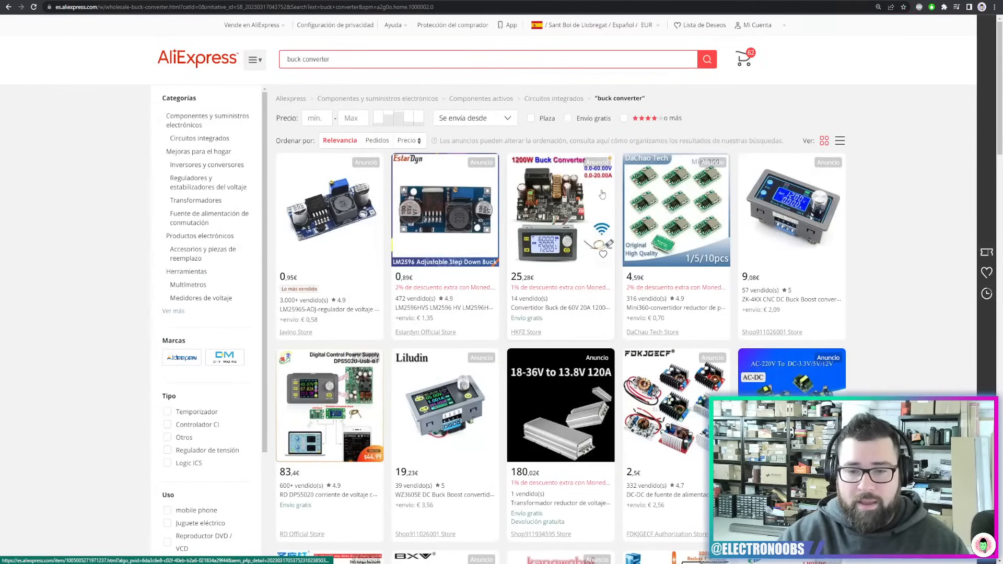
{"action": "scroll", "coordinate": [532, 154], "scroll_direction": "down", "scroll_amount": 2}
{"action": "scroll", "coordinate": [607, 93], "scroll_direction": "up", "scroll_amount": 2}
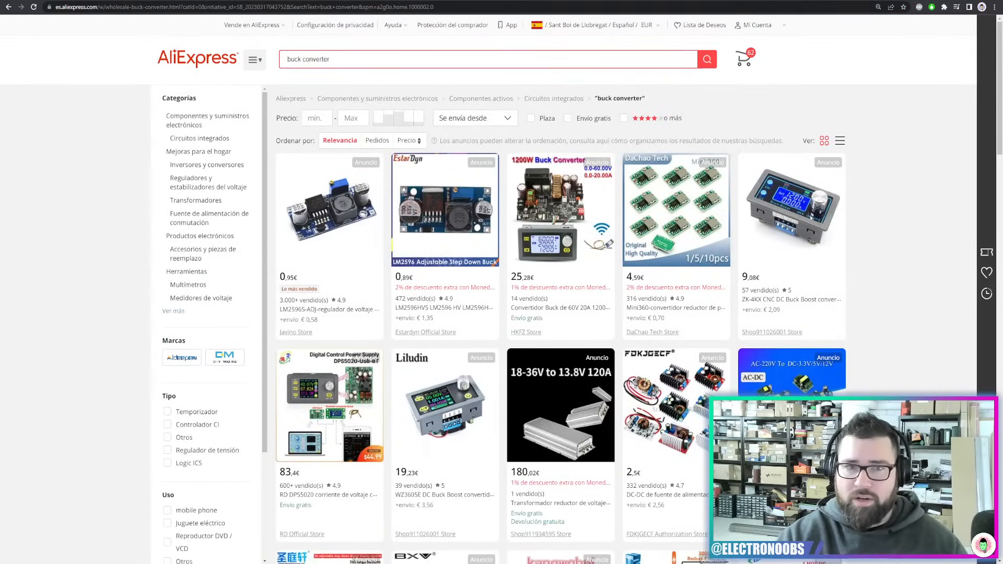
Switch back to EasyEDA, preview the first three user-contributed buck converters and try to place 3A-DC-DC-BUCK-CONVERTER
{"action": "left_click", "coordinate": [417, 1]}
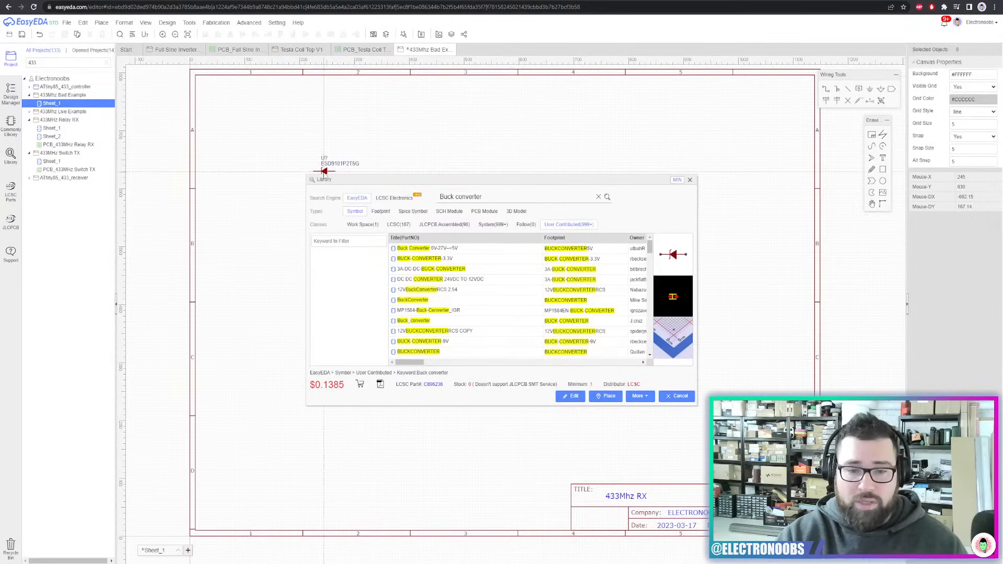
{"action": "left_click", "coordinate": [545, 249]}
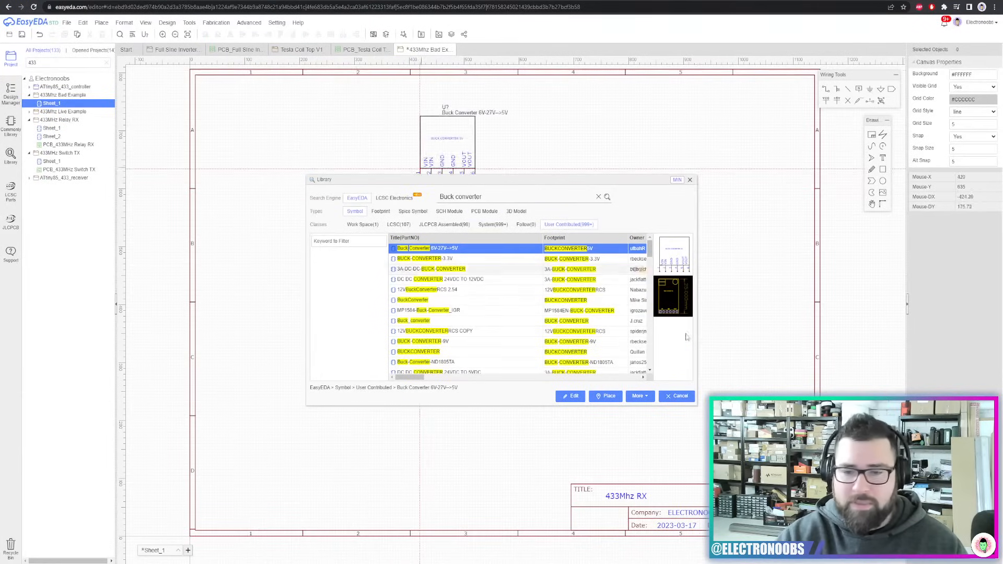
{"action": "left_click", "coordinate": [575, 259]}
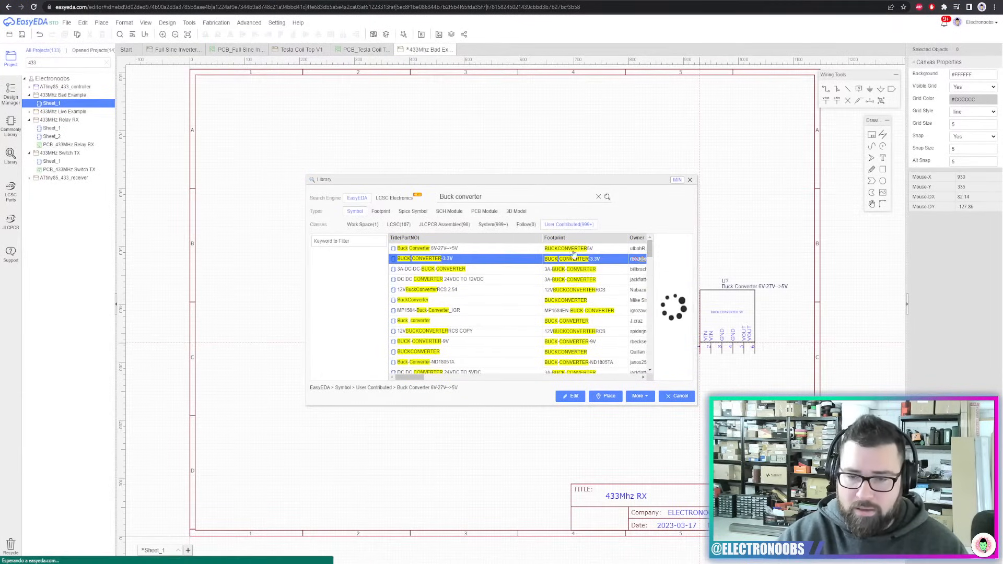
{"action": "left_click", "coordinate": [568, 270]}
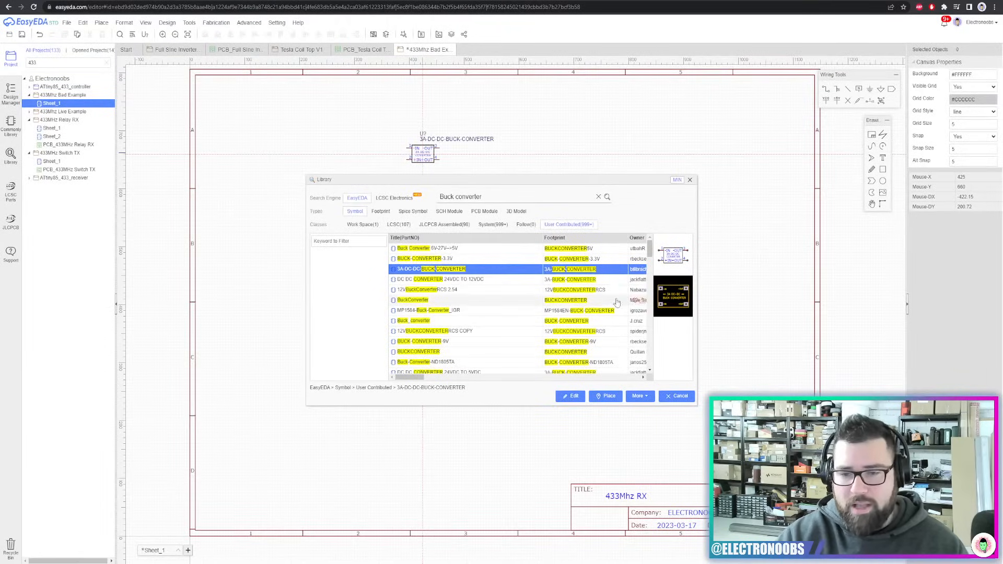
{"action": "left_click", "coordinate": [607, 396]}
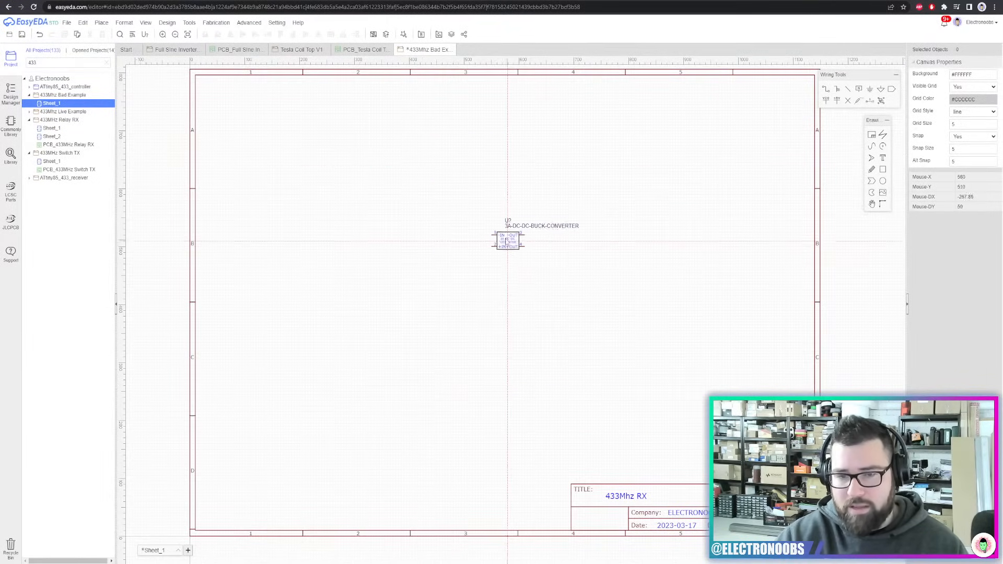
Open the 3A-DC-DC-BUCK-CONVERTER footprint from the library and measure the width of its outline
{"action": "left_click", "coordinate": [10, 156]}
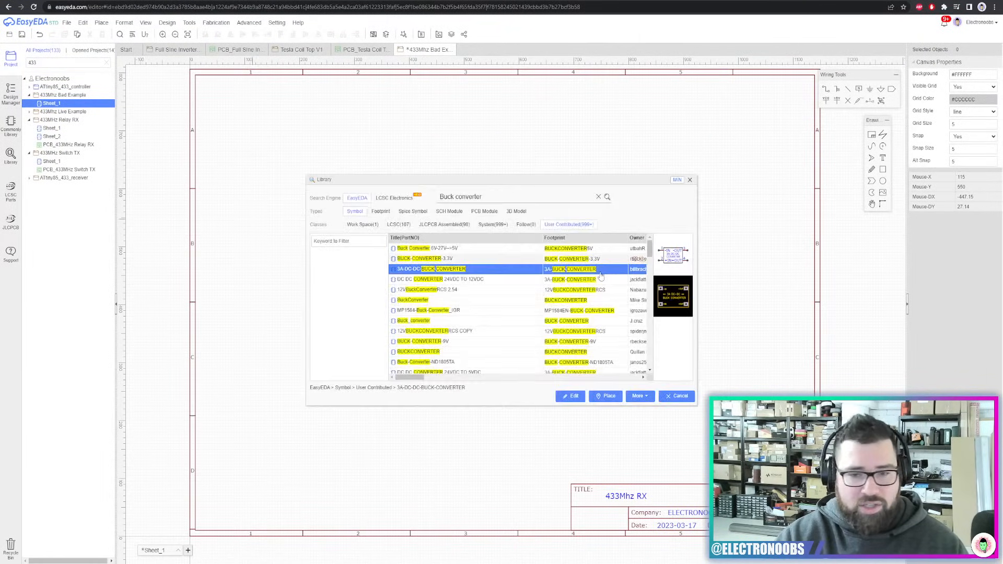
{"action": "left_click", "coordinate": [672, 289]}
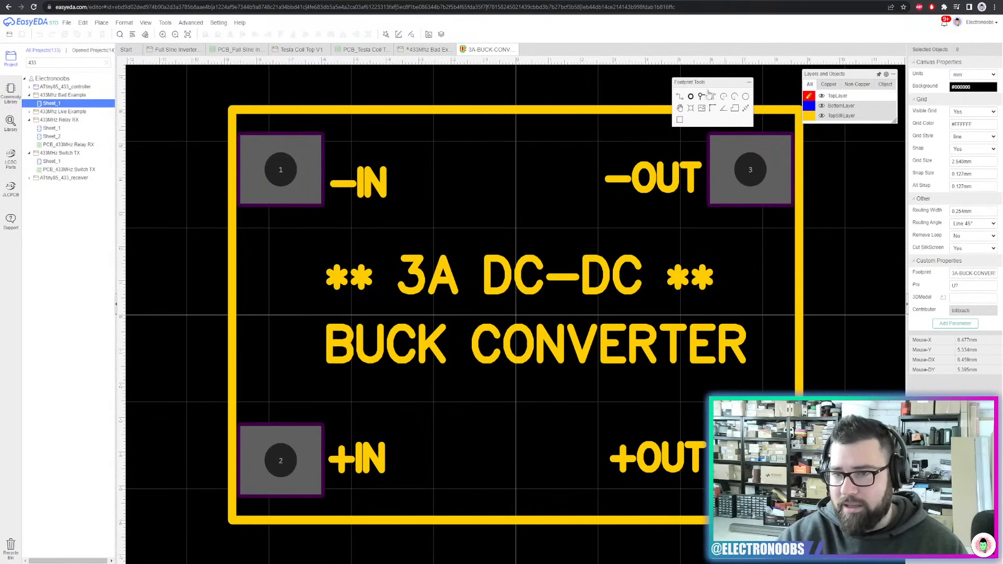
{"action": "left_click", "coordinate": [746, 108]}
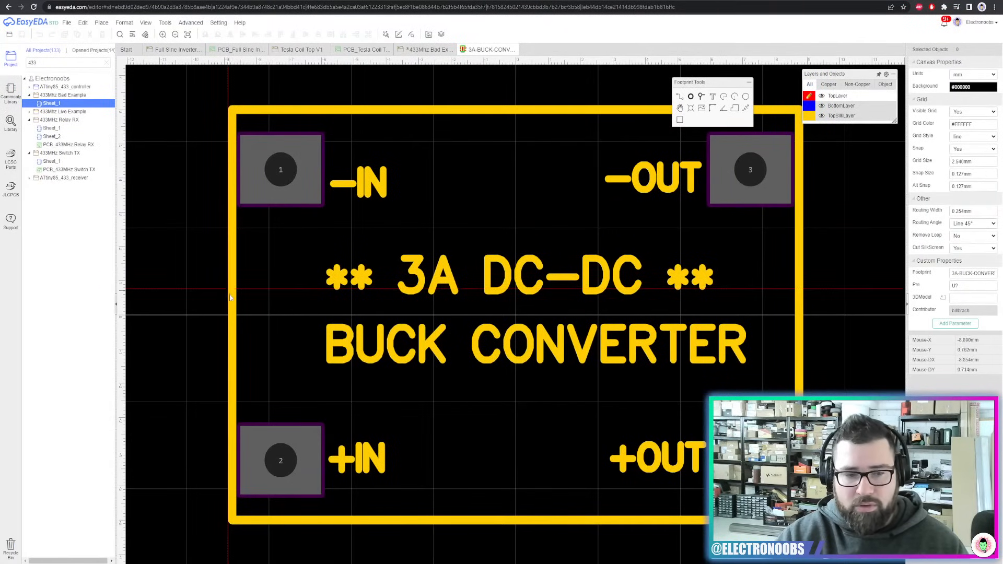
{"action": "left_click", "coordinate": [230, 315]}
{"action": "left_click", "coordinate": [803, 315]}
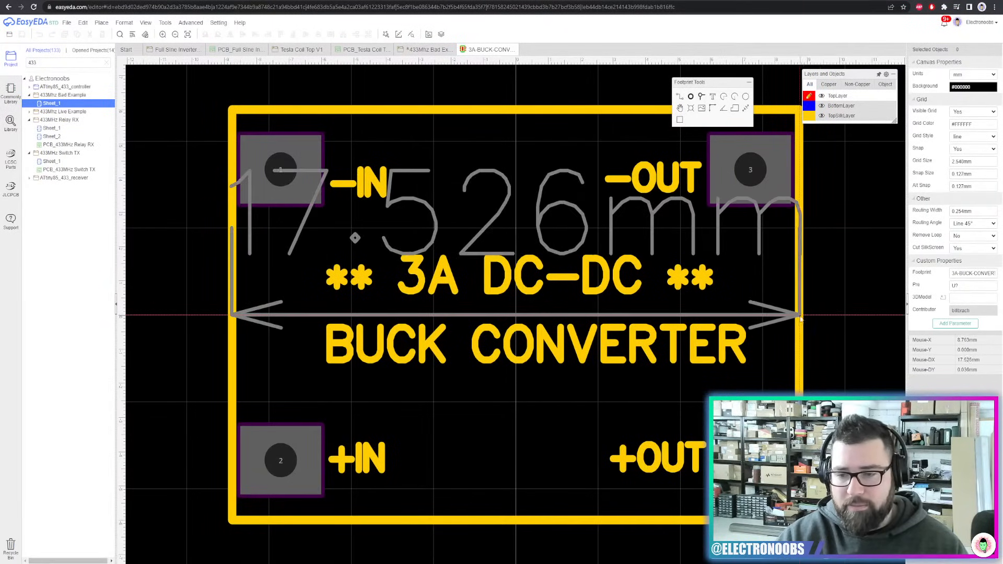
Place the width dimension of the buck converter outline below the footprint and exit the measuring command
{"action": "scroll", "coordinate": [803, 315], "scroll_direction": "down", "scroll_amount": 3}
{"action": "left_click", "coordinate": [831, 515]}
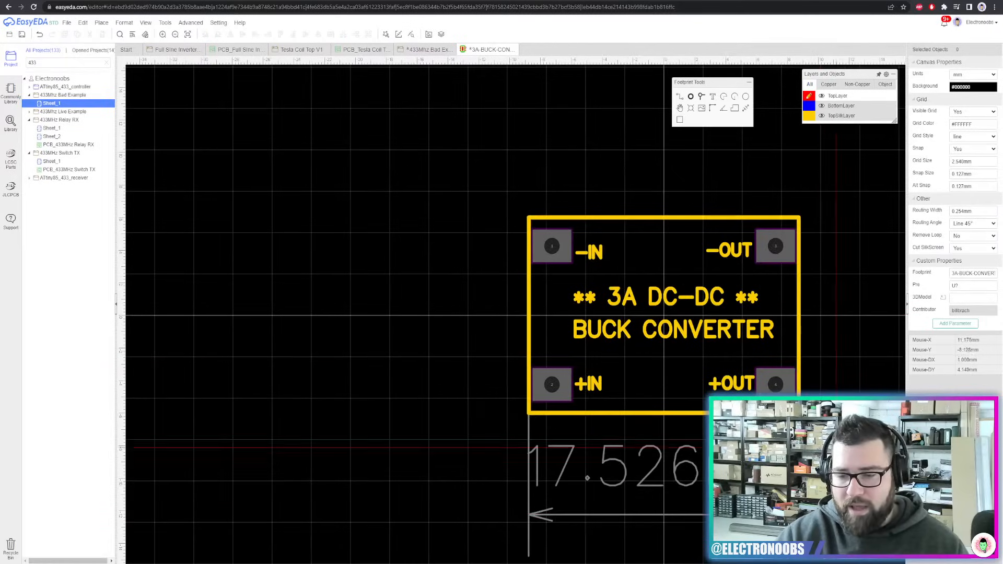
{"action": "right_click", "coordinate": [838, 444]}
{"action": "right_click_drag", "start_coordinate": [845, 433], "coordinate": [770, 372]}
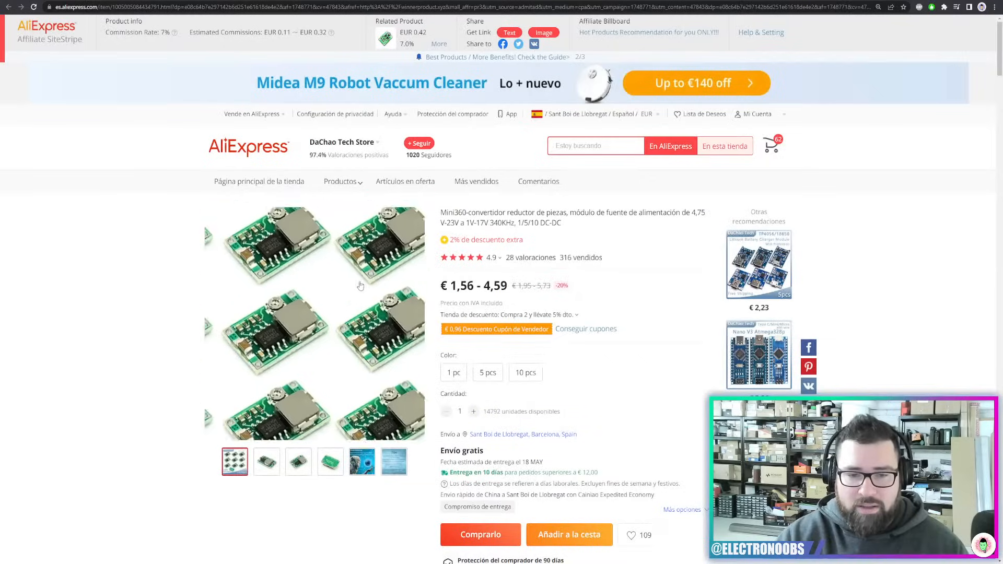
Switch to the AliExpress Mini360 product page and check the module's length and width in the description
{"action": "scroll", "coordinate": [389, 317], "scroll_direction": "down", "scroll_amount": 15}
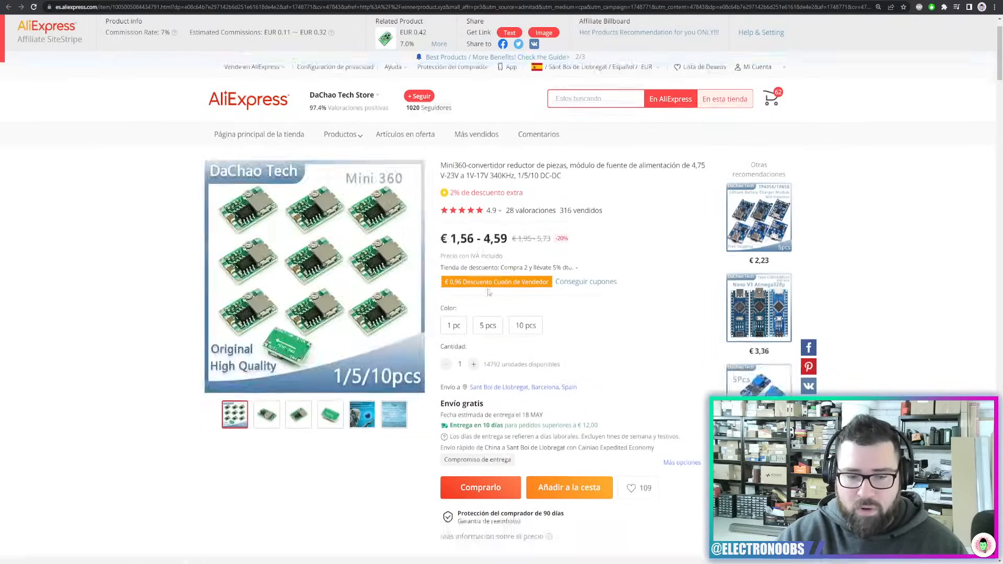
{"action": "scroll", "coordinate": [424, 253], "scroll_direction": "down", "scroll_amount": 3}
{"action": "scroll", "coordinate": [443, 256], "scroll_direction": "up", "scroll_amount": 3}
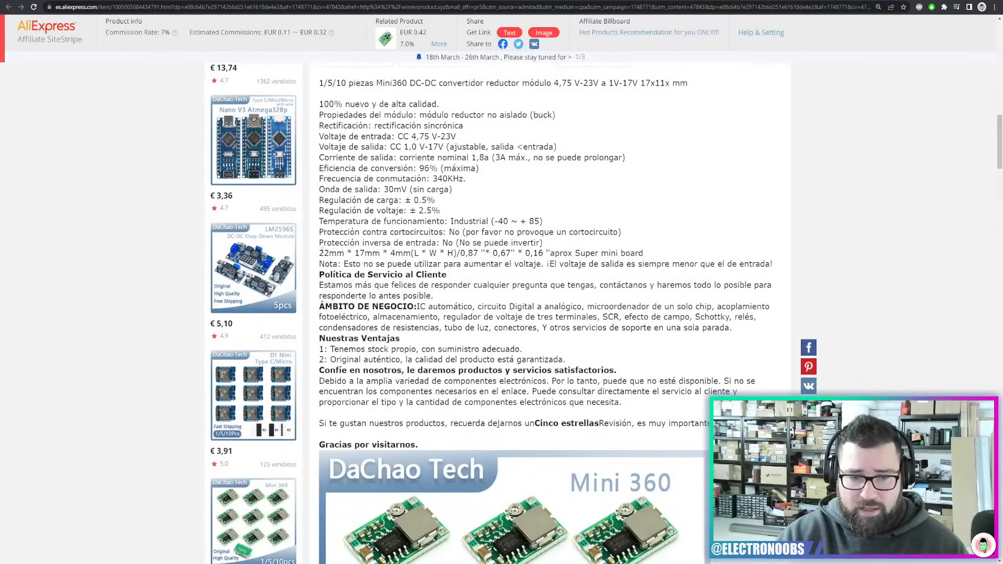
{"action": "left_click_drag", "start_coordinate": [320, 253], "coordinate": [420, 253]}
{"action": "left_click_drag", "start_coordinate": [354, 253], "coordinate": [388, 253]}
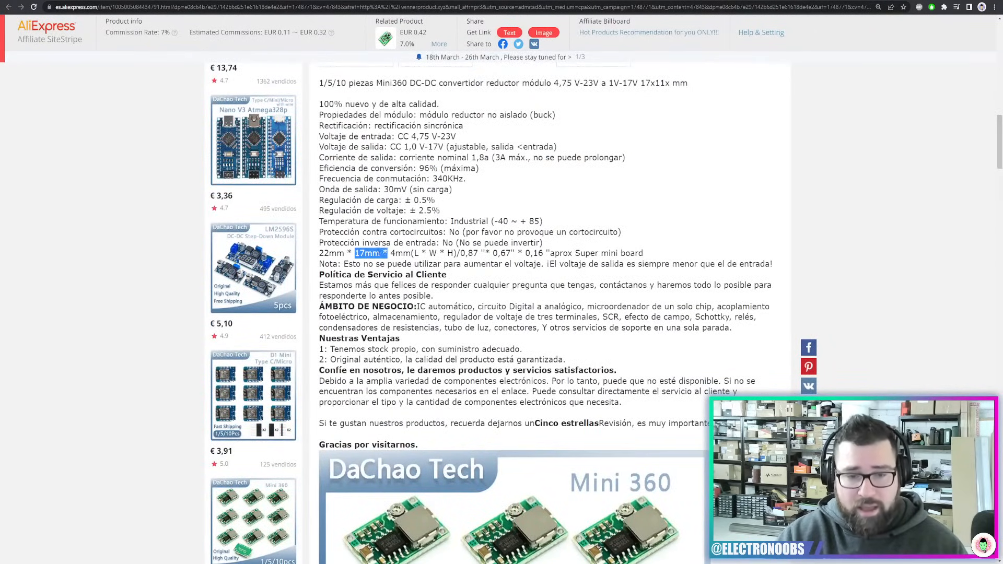
{"action": "left_click", "coordinate": [361, 253]}
{"action": "left_click_drag", "start_coordinate": [324, 253], "coordinate": [388, 253]}
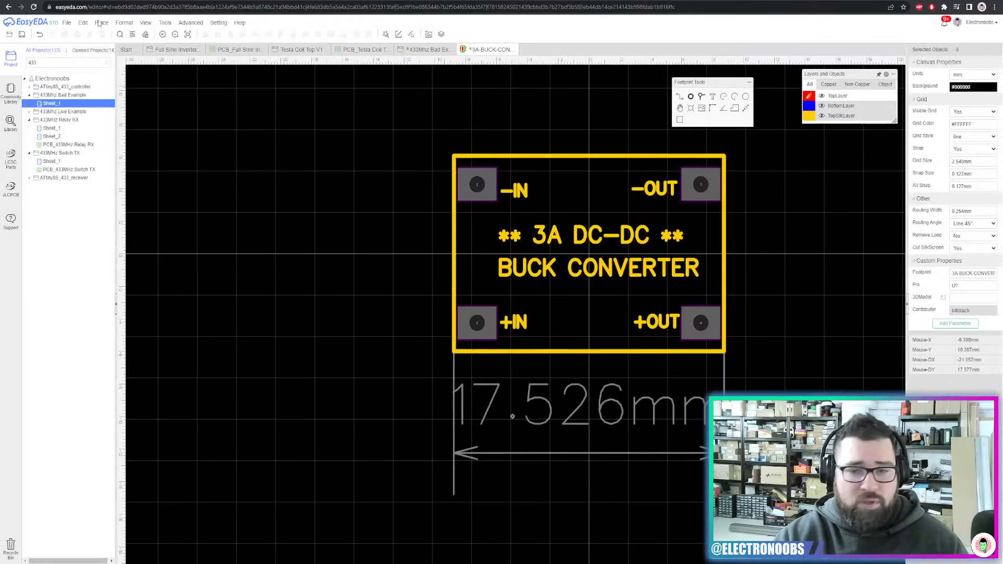
Return to EasyEDA, close the 3A-BUCK-CONVERTER footprint document, and open and dismiss the parts library over the 433MHz Bad Example schematic
{"action": "left_click", "coordinate": [513, 49]}
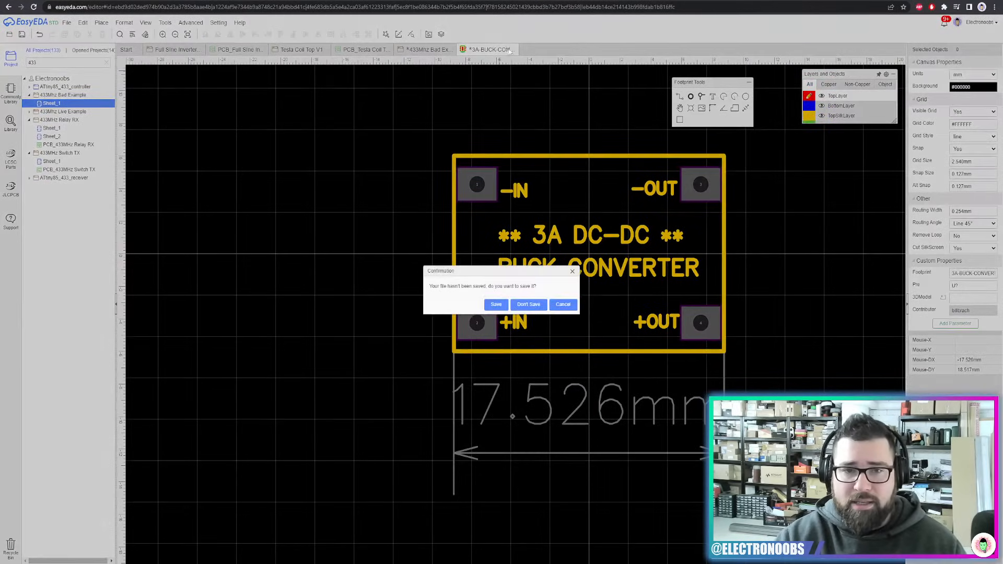
{"action": "left_click", "coordinate": [496, 305]}
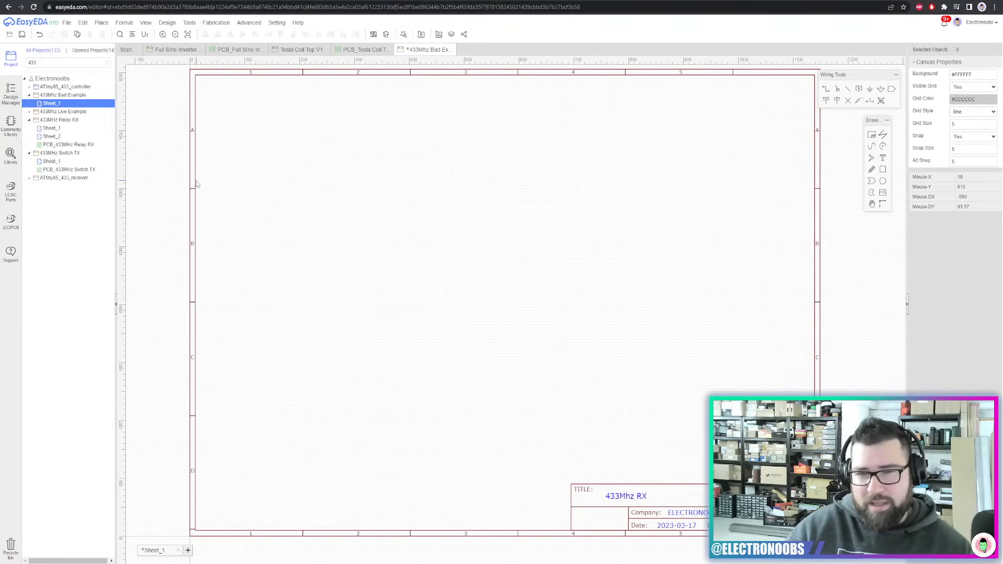
{"action": "left_click", "coordinate": [10, 155]}
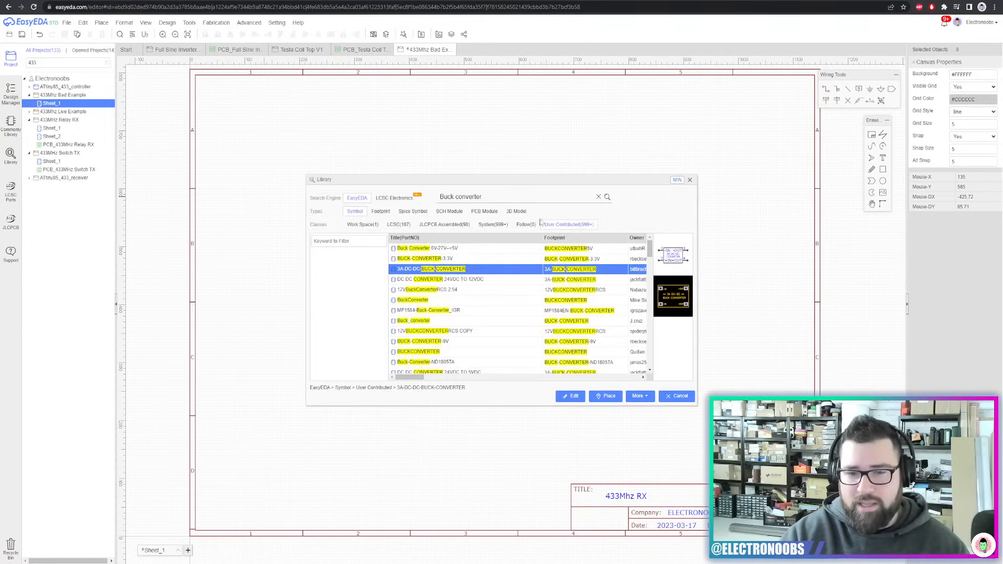
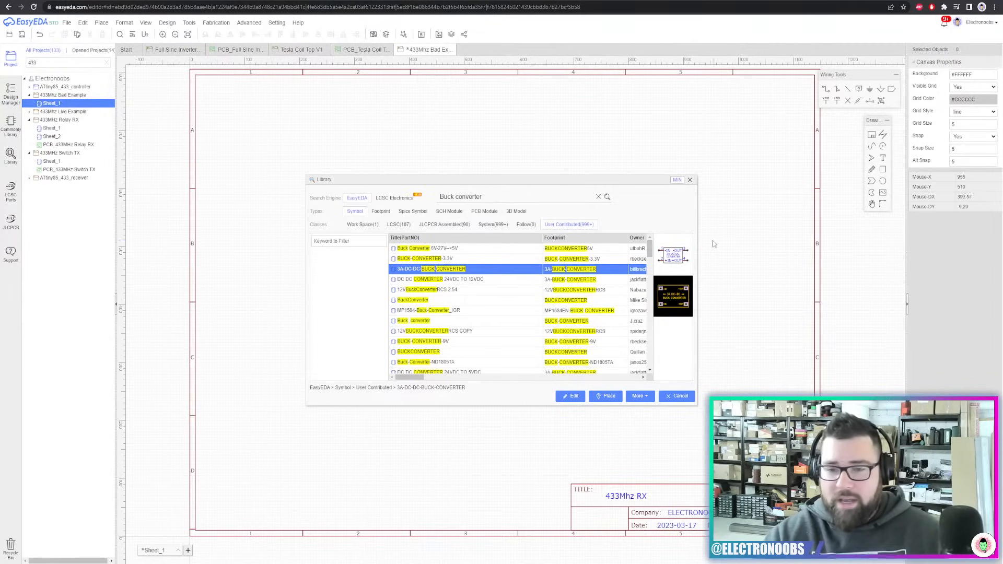
{"action": "left_click", "coordinate": [690, 179]}
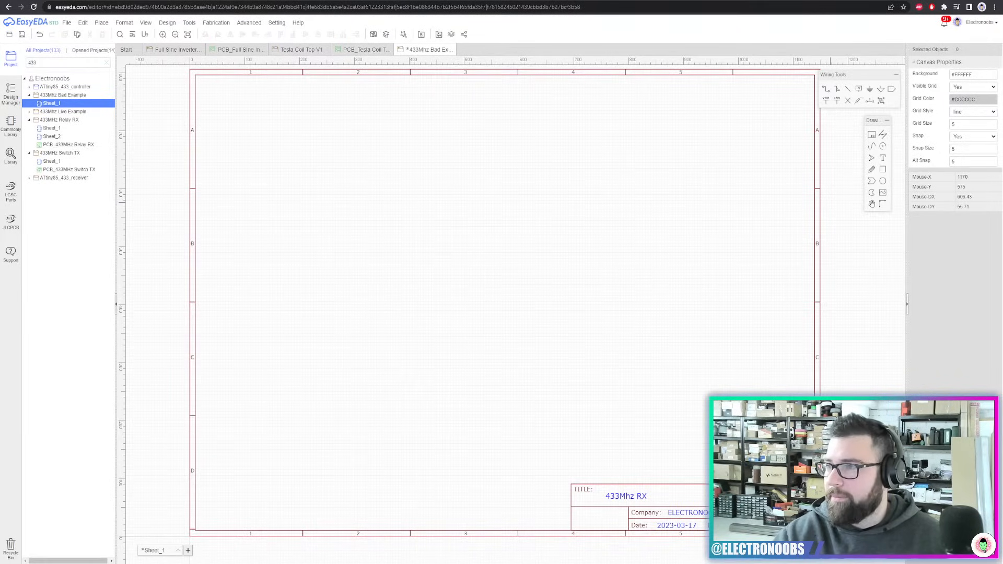
Switch to the electronoobs.com tutorial page, review the Part 6 RX schematic, and return to the empty EasyEDA sheet
{"action": "key", "text": "ctrl+Tab"}
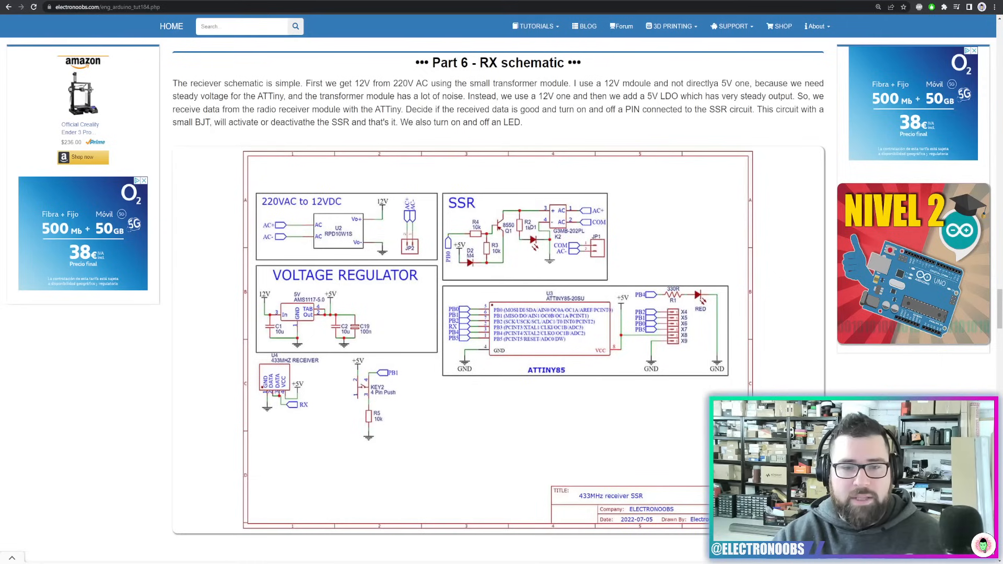
{"action": "right_click", "coordinate": [467, 217]}
{"action": "left_click", "coordinate": [322, 120]}
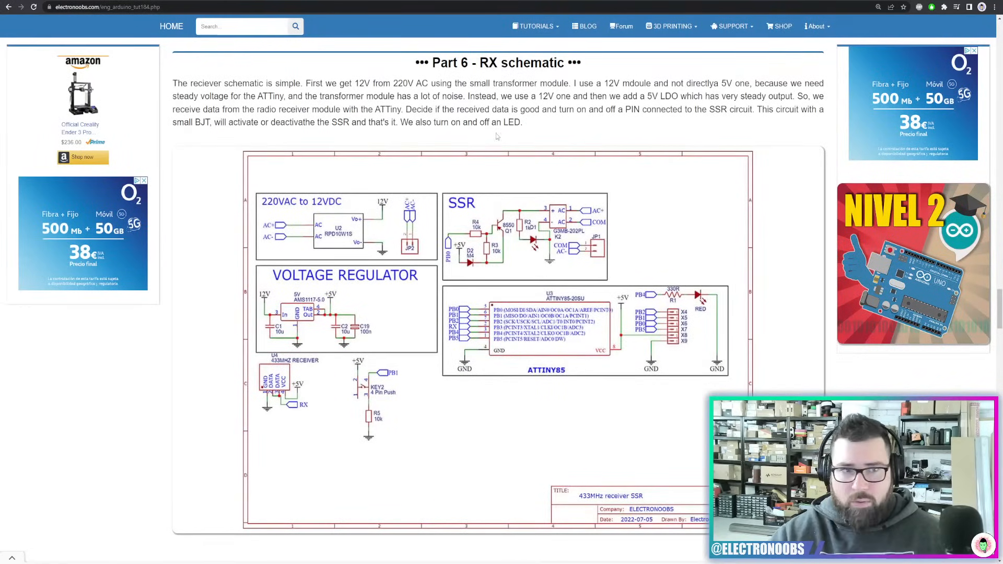
{"action": "left_click", "coordinate": [125, 0]}
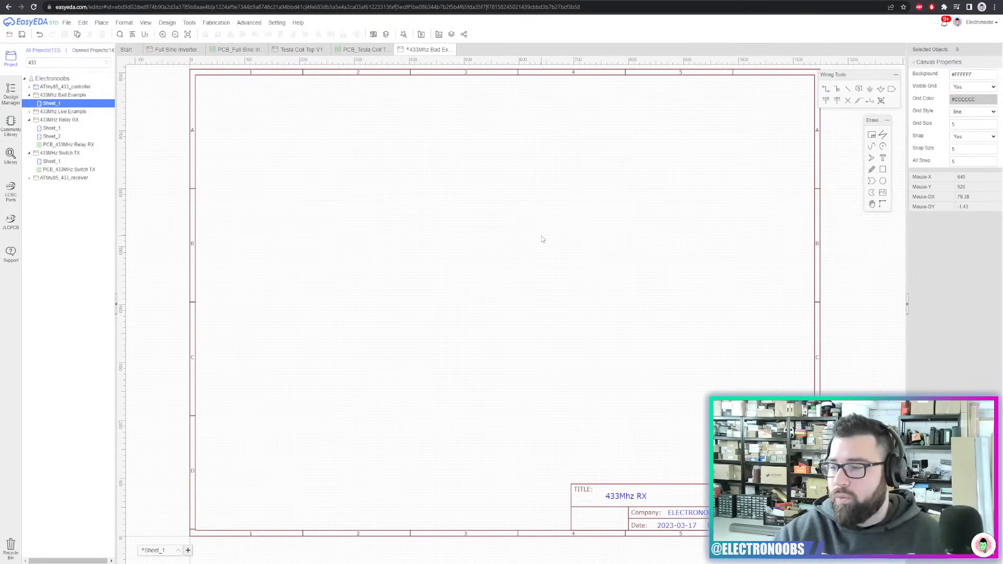
{"action": "right_click_drag", "start_coordinate": [447, 244], "coordinate": [522, 251]}
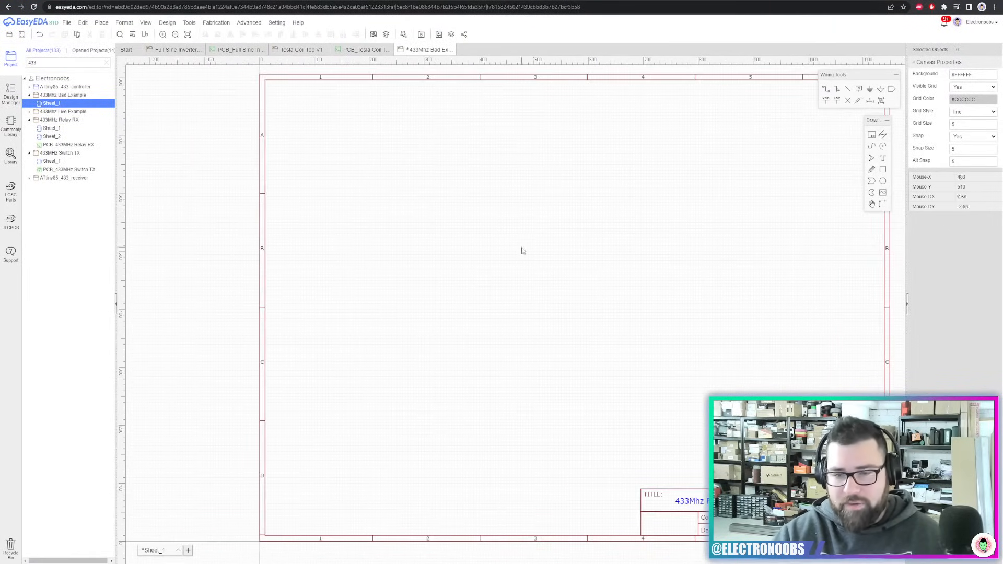
{"action": "right_click_drag", "start_coordinate": [630, 250], "coordinate": [555, 239]}
{"action": "right_click_drag", "start_coordinate": [484, 238], "coordinate": [533, 250]}
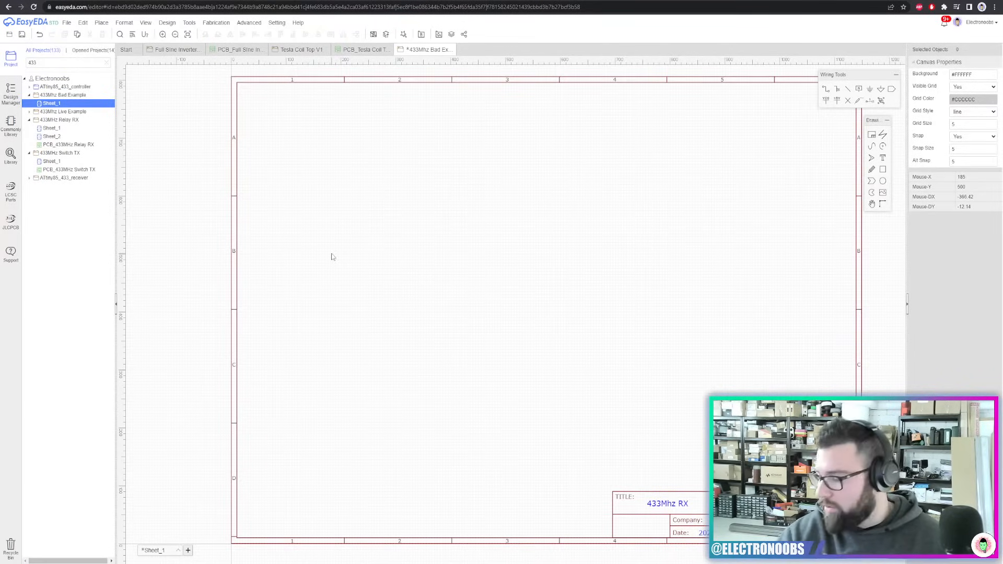
Go back to the electronoobs.com tutorial and examine its TX schematic and the Part 1 component list
{"action": "key", "text": "ctrl+Tab"}
{"action": "scroll", "coordinate": [468, 271], "scroll_direction": "up", "scroll_amount": 20}
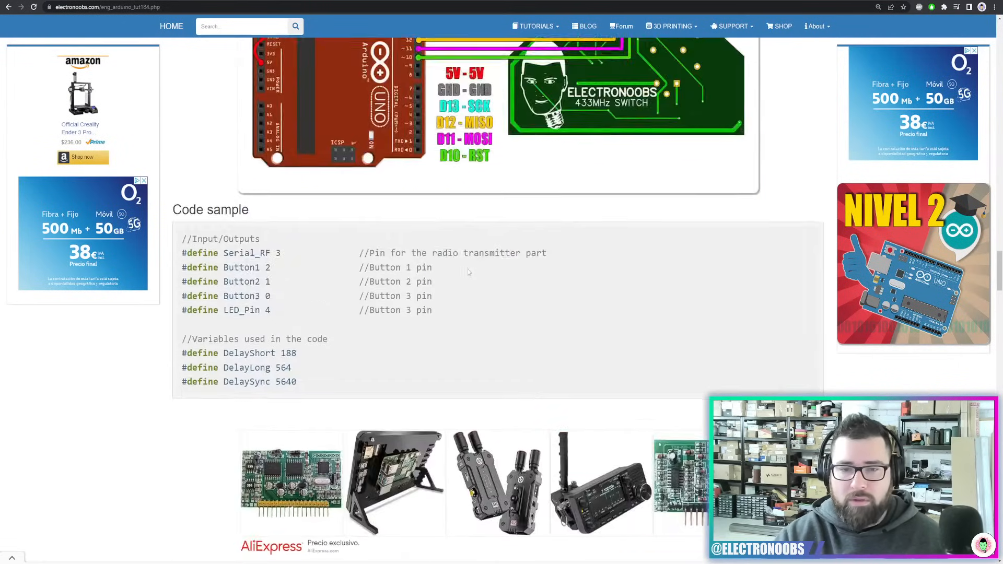
{"action": "scroll", "coordinate": [468, 271], "scroll_direction": "up", "scroll_amount": 20}
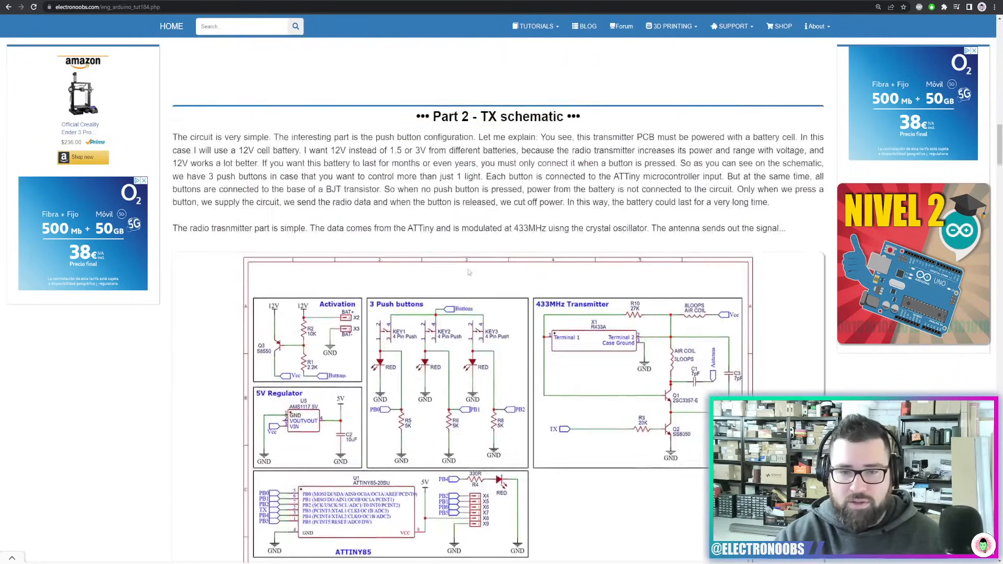
{"action": "scroll", "coordinate": [468, 272], "scroll_direction": "down", "scroll_amount": 9}
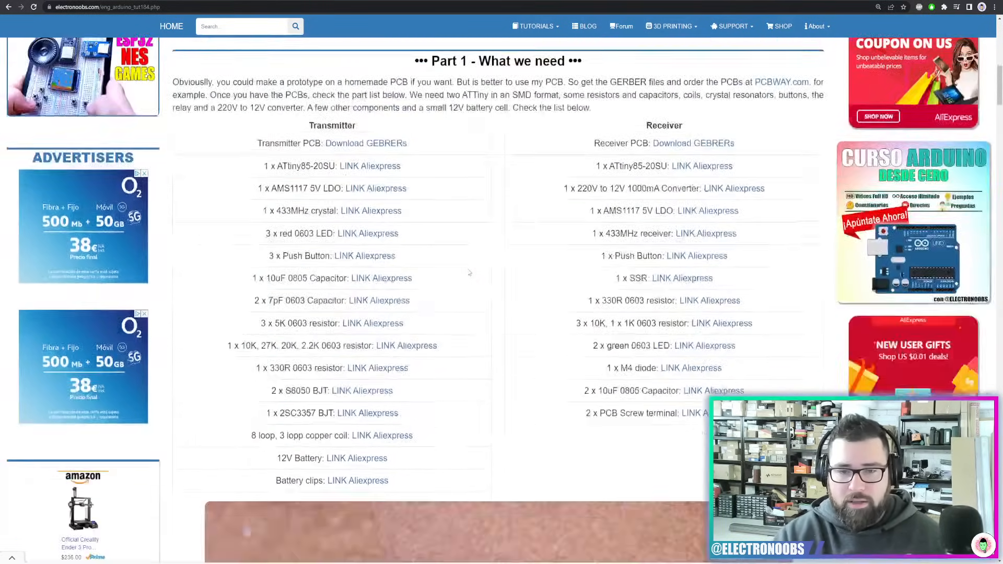
{"action": "scroll", "coordinate": [468, 271], "scroll_direction": "up", "scroll_amount": 14}
{"action": "scroll", "coordinate": [228, 243], "scroll_direction": "down", "scroll_amount": 3}
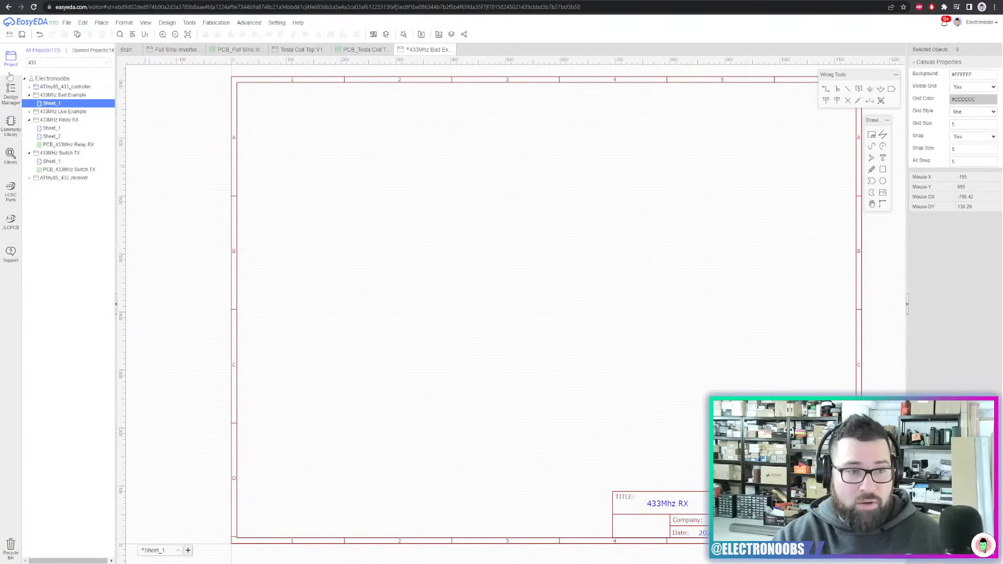
In EasyEDA, place a VCC supply flag from the commonly used parts in the sheet's upper-left zone and rename it 12V
{"action": "left_click", "coordinate": [11, 93]}
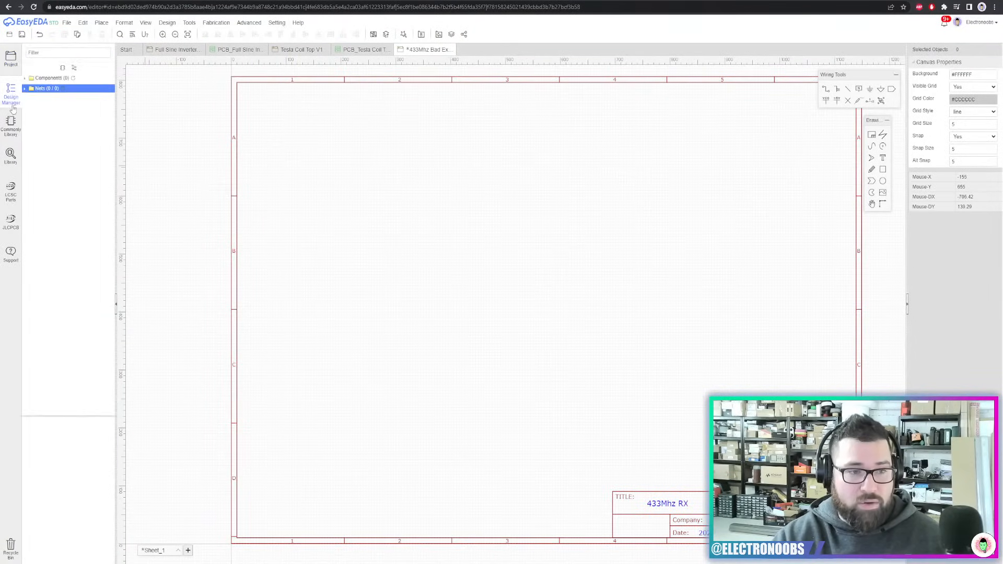
{"action": "left_click", "coordinate": [10, 126]}
{"action": "left_click", "coordinate": [86, 99]}
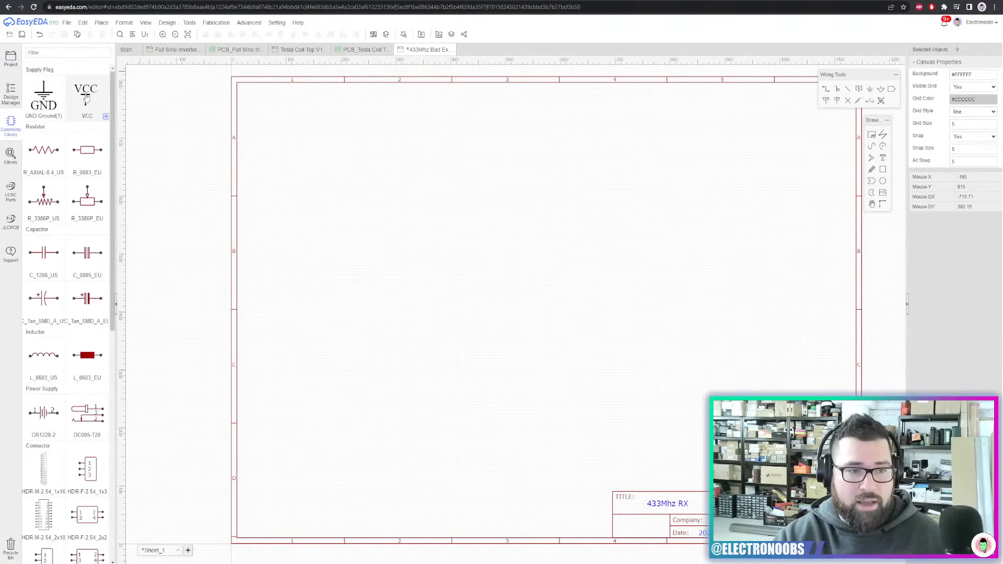
{"action": "left_click", "coordinate": [288, 139]}
{"action": "right_click", "coordinate": [314, 152]}
{"action": "double_click", "coordinate": [292, 130]}
{"action": "type", "text": "12V"}
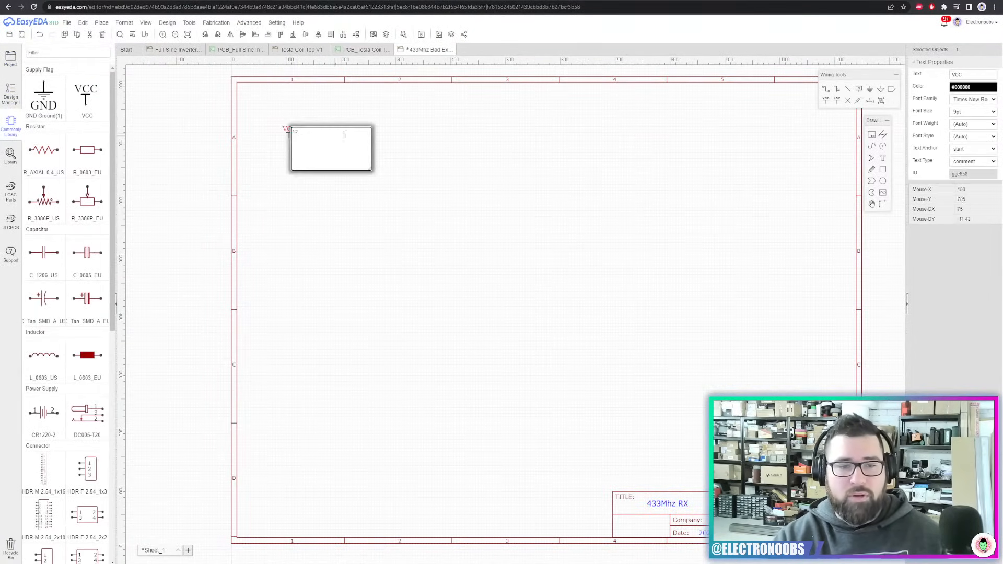
{"action": "left_click", "coordinate": [353, 99]}
Move the 12V supply flag straight down within row A, near the sheet's left border
{"action": "scroll", "coordinate": [285, 132], "scroll_direction": "up", "scroll_amount": 2}
{"action": "left_click", "coordinate": [310, 137]}
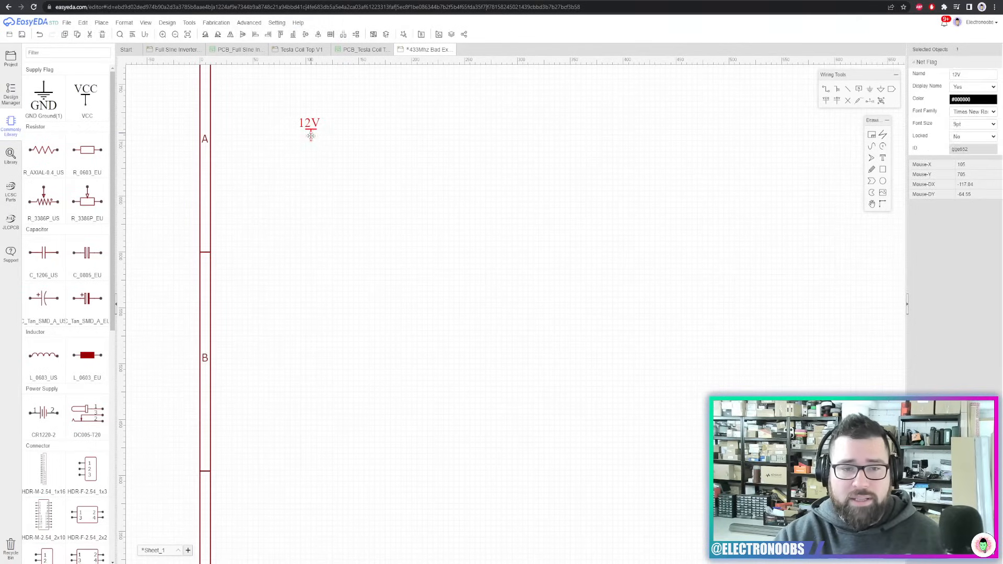
{"action": "left_click_drag", "start_coordinate": [310, 137], "coordinate": [311, 220]}
{"action": "left_click", "coordinate": [307, 216]}
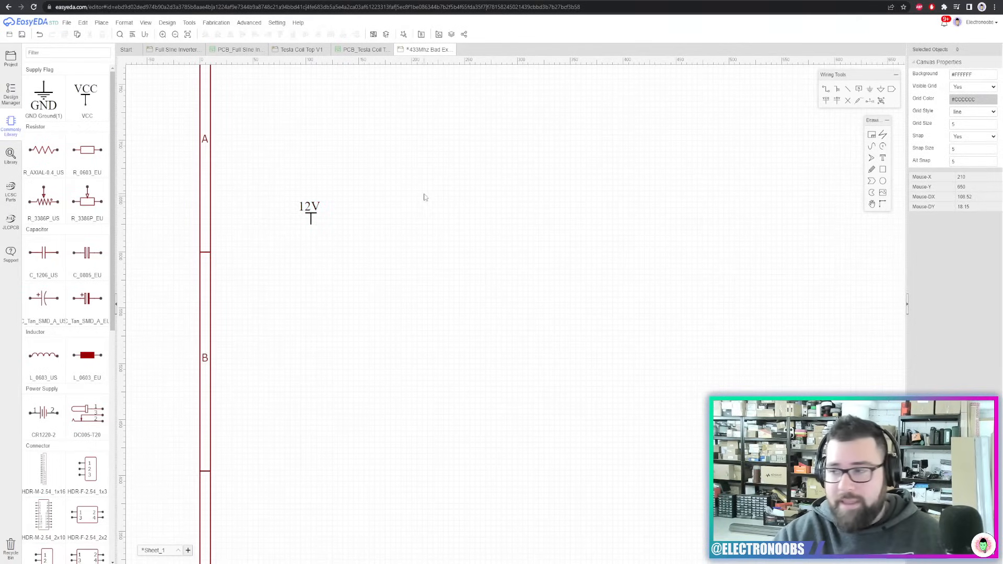
{"action": "left_click", "coordinate": [125, 23]}
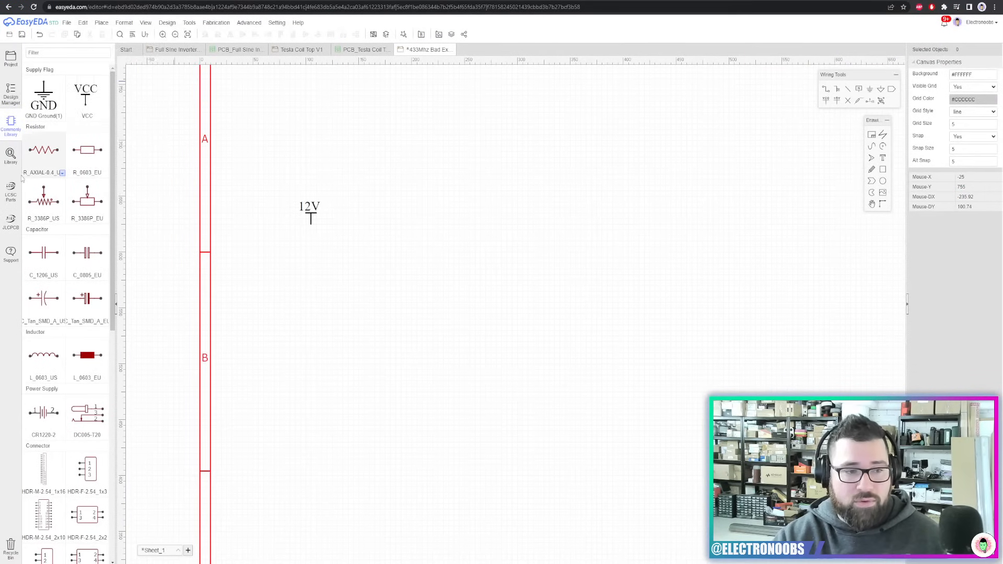
Search the symbol library for ams1117
{"action": "left_click", "coordinate": [10, 154]}
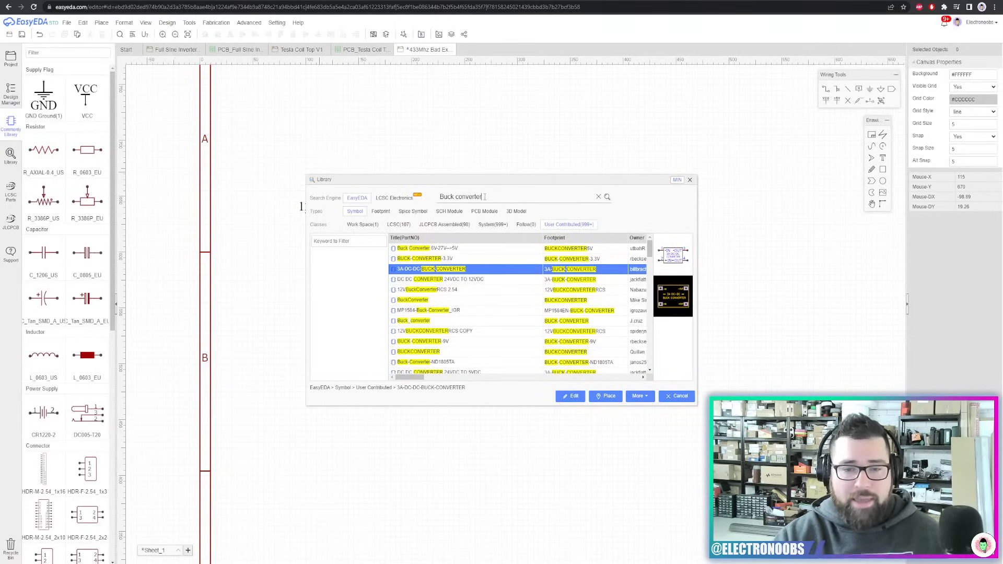
{"action": "key", "text": "BackSpace"}
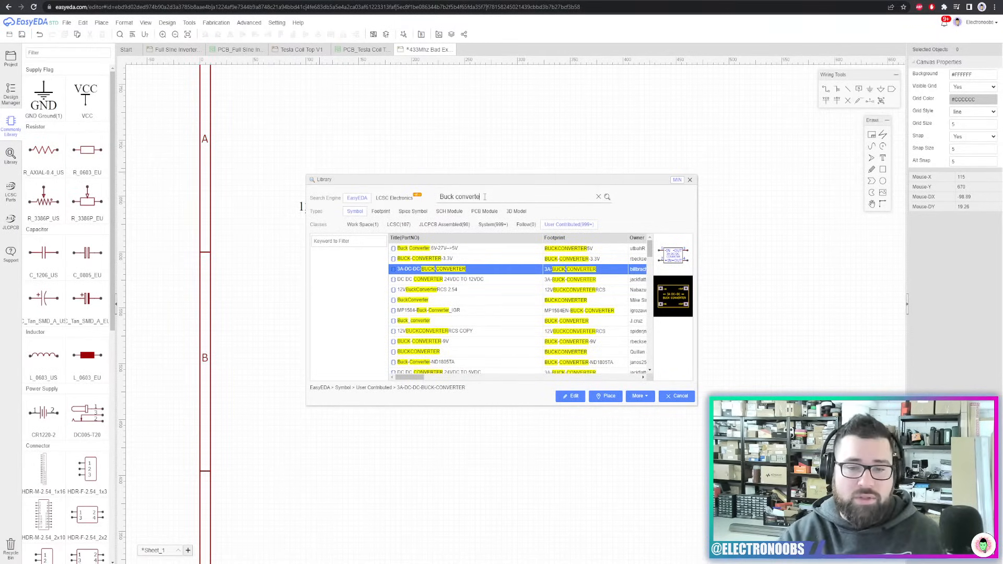
{"action": "key", "text": "ctrl+a"}
{"action": "key", "text": "BackSpace"}
{"action": "type", "text": "11"}
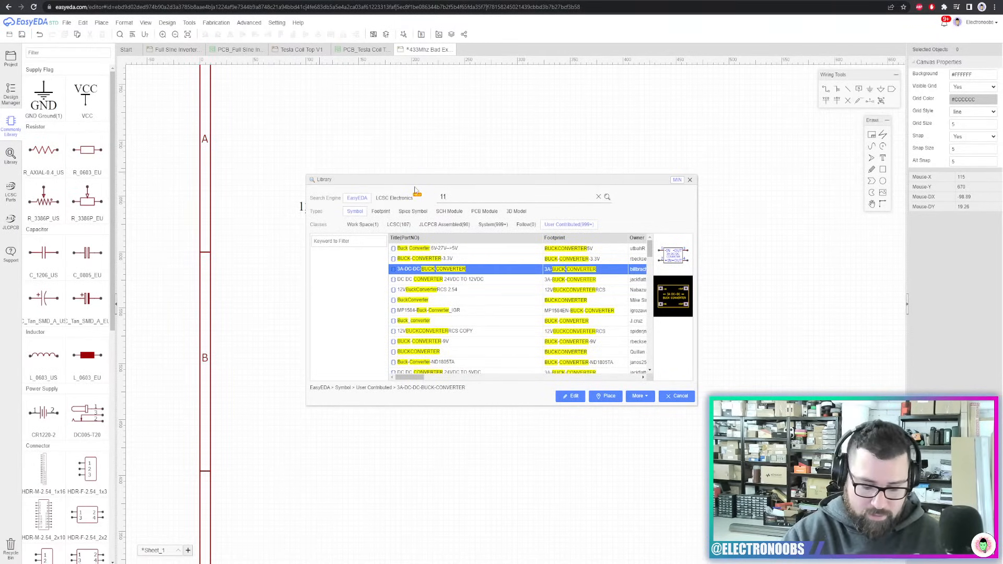
{"action": "type", "text": "17"}
{"action": "key", "text": "Home"}
{"action": "type", "text": "ams"}
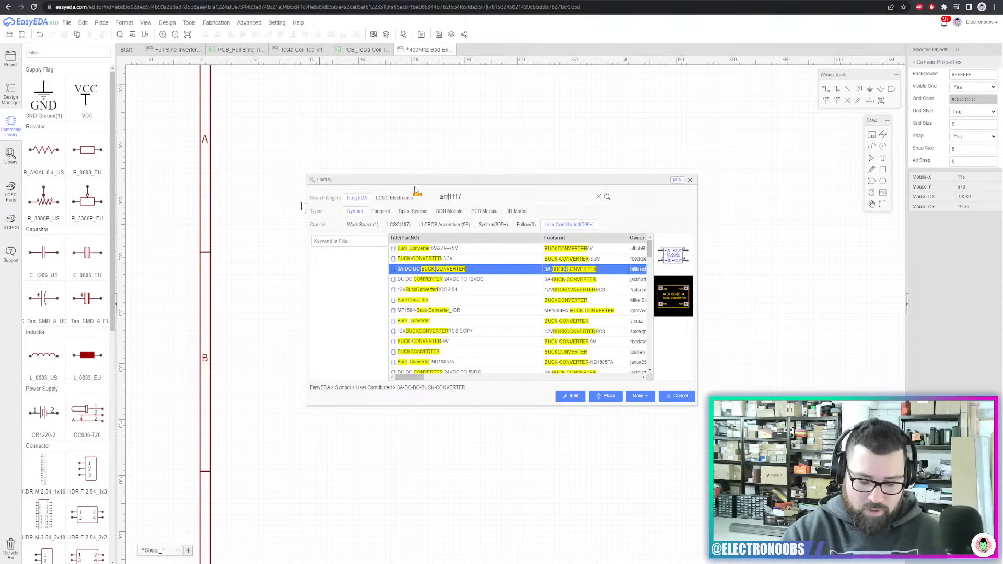
{"action": "key", "text": "Return"}
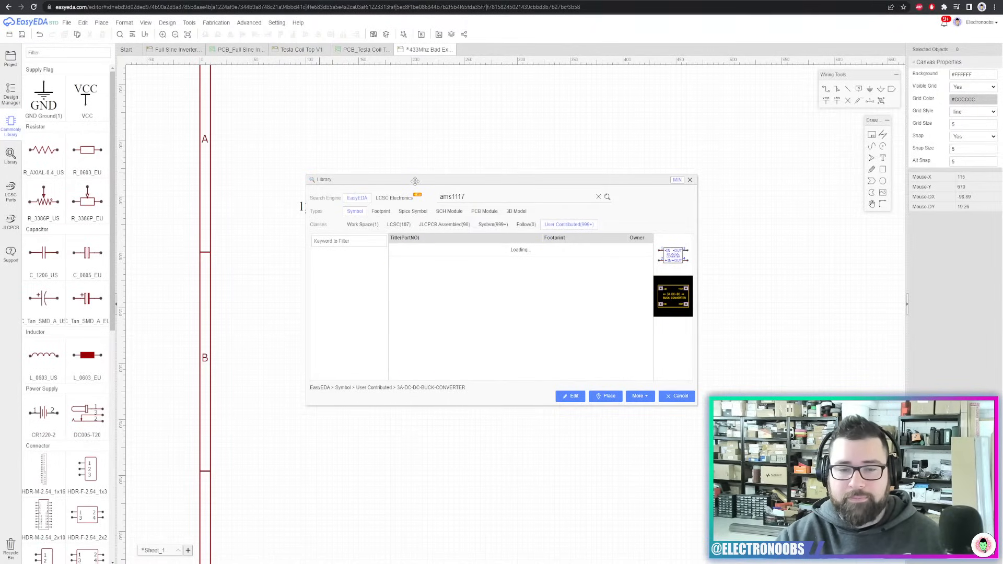
List the JLCPCB Assembled parts and preview AMS1117-ADJ_C3009901 and AMS1117S-5.0
{"action": "left_click", "coordinate": [396, 227]}
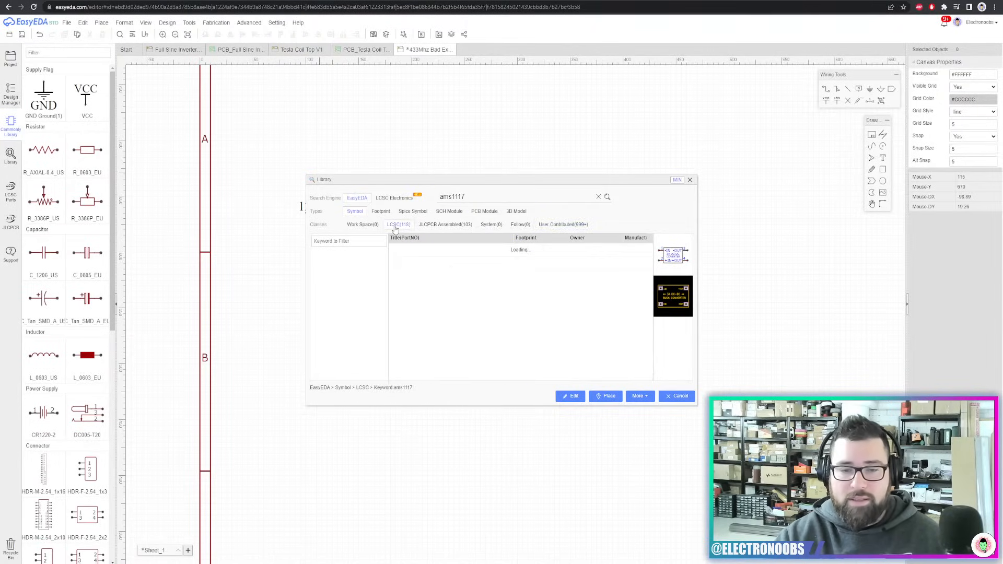
{"action": "left_click", "coordinate": [451, 227]}
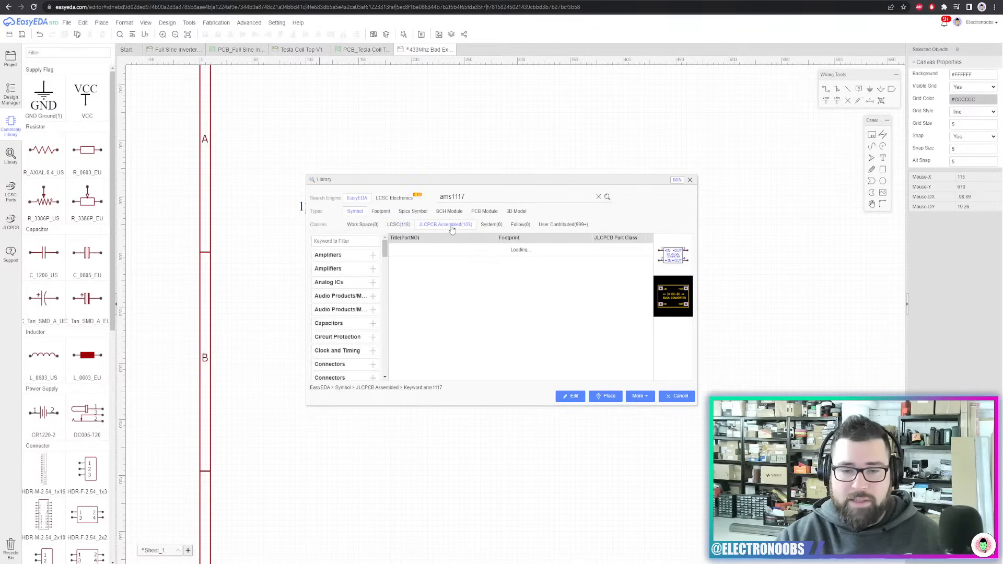
{"action": "left_click", "coordinate": [436, 249]}
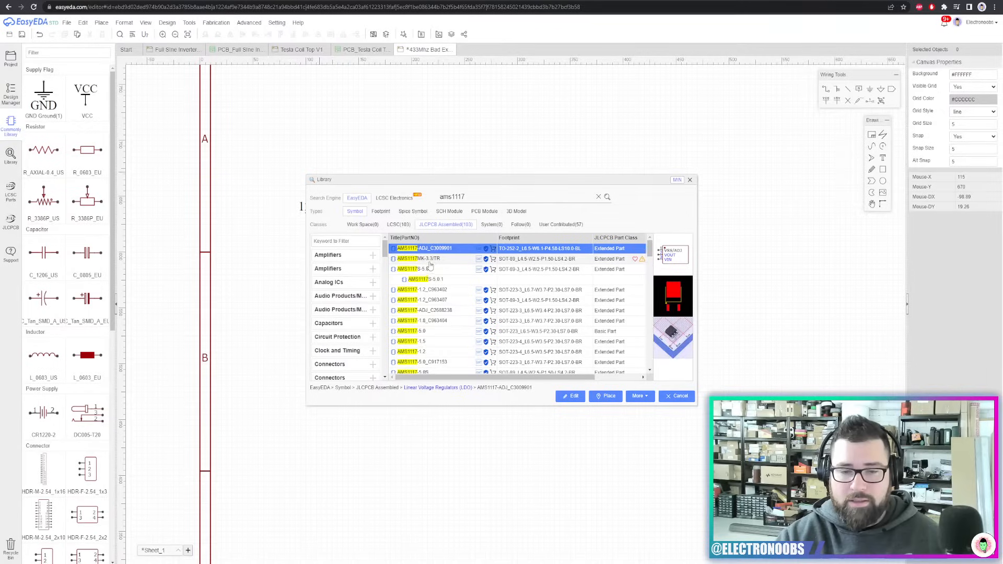
{"action": "left_click", "coordinate": [426, 269]}
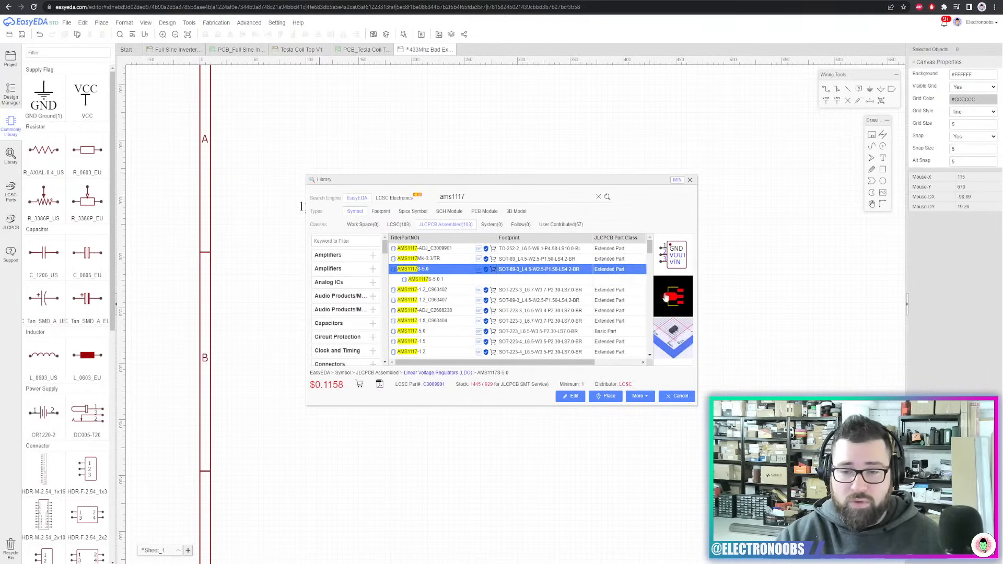
Place the AMS1117S-5.0 regulator symbol on the sheet beside the 12V flag, level with it in row A
{"action": "left_click", "coordinate": [607, 397]}
{"action": "key", "text": "space"}
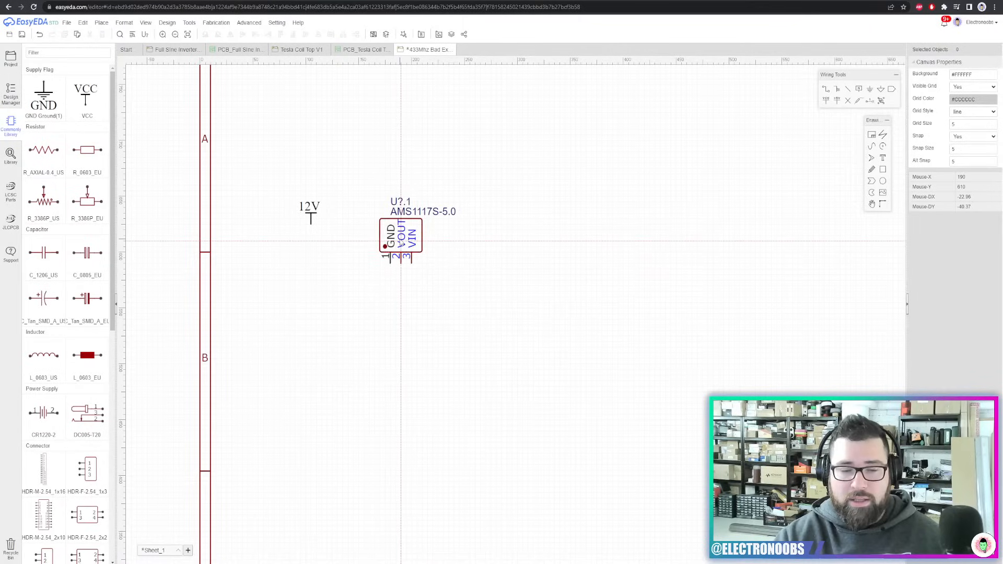
{"action": "left_click", "coordinate": [383, 239]}
{"action": "key", "text": "Escape"}
{"action": "left_click_drag", "start_coordinate": [382, 228], "coordinate": [388, 232]}
{"action": "left_click", "coordinate": [406, 155]}
{"action": "right_click_drag", "start_coordinate": [403, 155], "coordinate": [458, 145]}
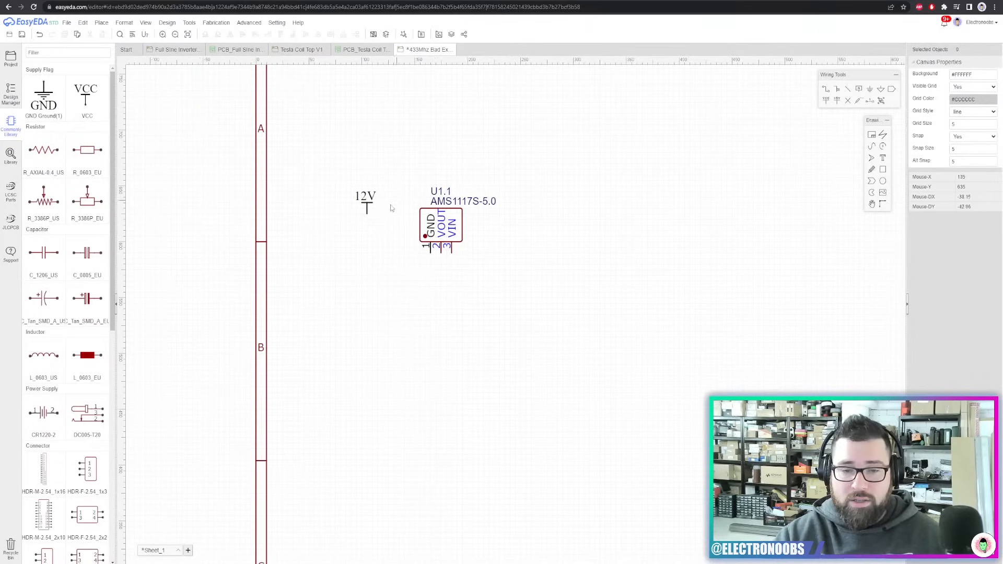
Place a GND flag directly below the regulator's GND pin and wire it to pin 1
{"action": "left_click", "coordinate": [42, 94]}
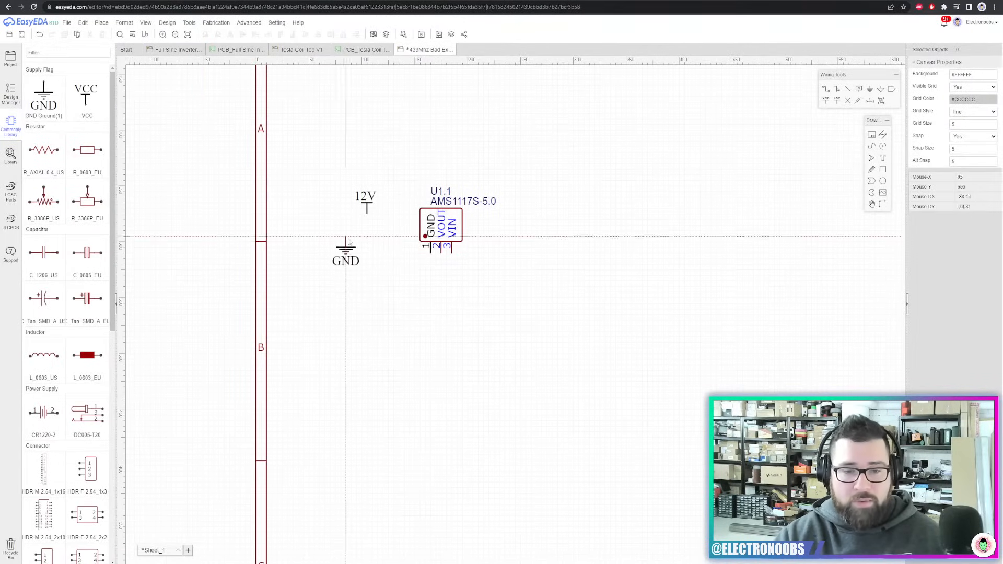
{"action": "left_click", "coordinate": [436, 313]}
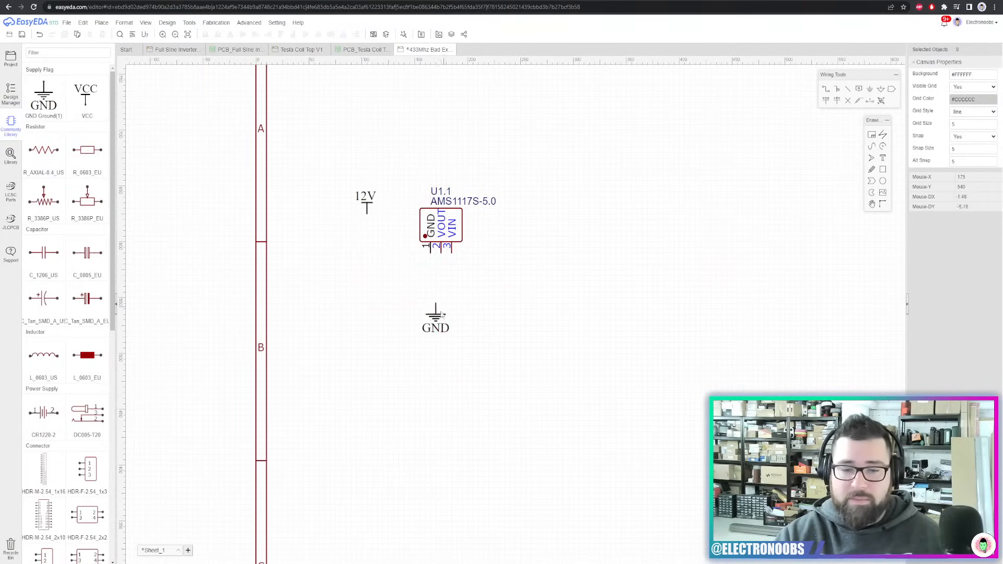
{"action": "left_click_drag", "start_coordinate": [434, 313], "coordinate": [430, 290]}
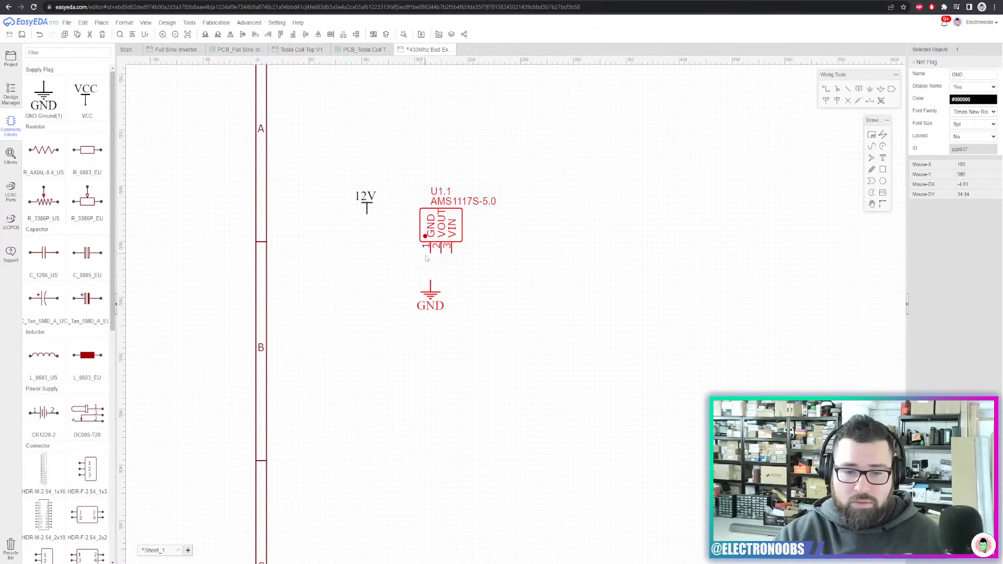
{"action": "left_click", "coordinate": [825, 90]}
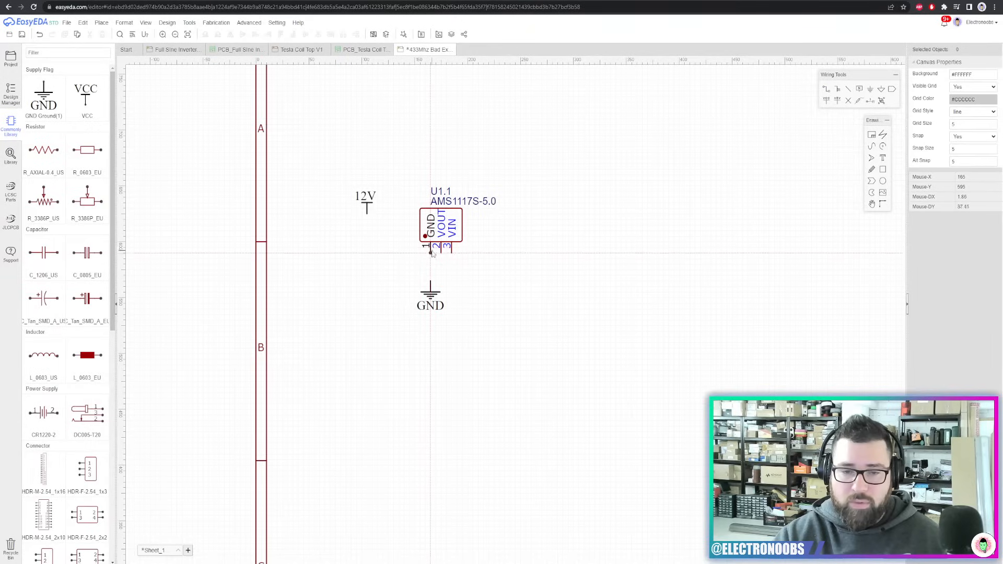
{"action": "left_click", "coordinate": [429, 250]}
{"action": "left_click", "coordinate": [430, 287]}
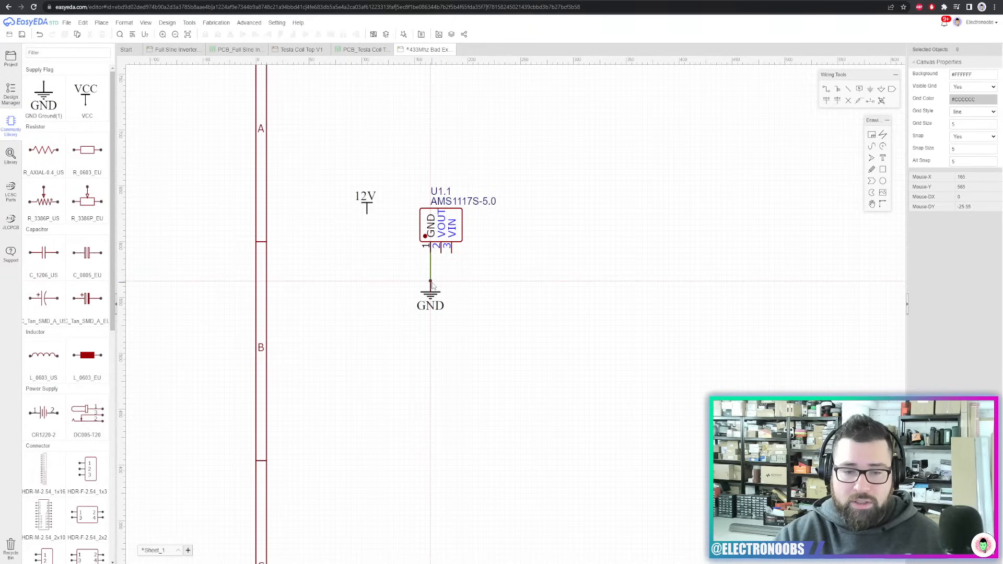
Move the 12V flag to the regulator's right side and wire it to VIN pin 3, routing the wire below the symbol
{"action": "left_click_drag", "start_coordinate": [368, 210], "coordinate": [509, 196]}
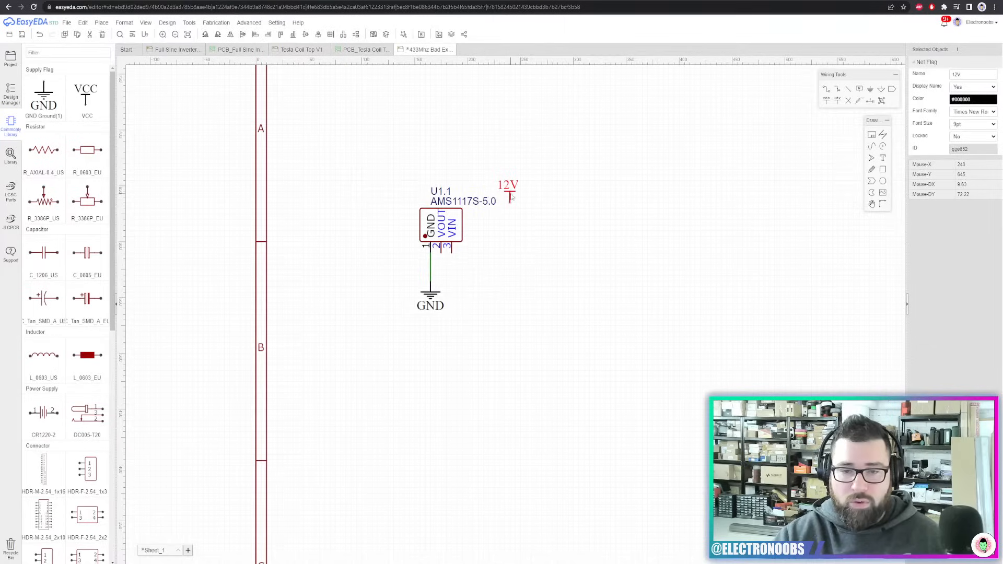
{"action": "left_click", "coordinate": [825, 90]}
{"action": "left_click", "coordinate": [452, 253]}
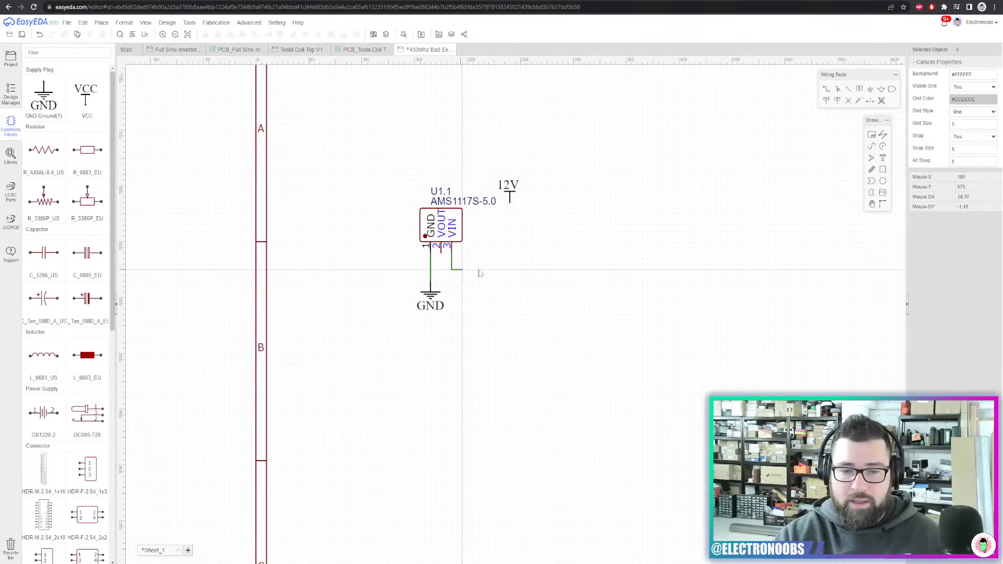
{"action": "left_click", "coordinate": [509, 270]}
{"action": "left_click", "coordinate": [510, 203]}
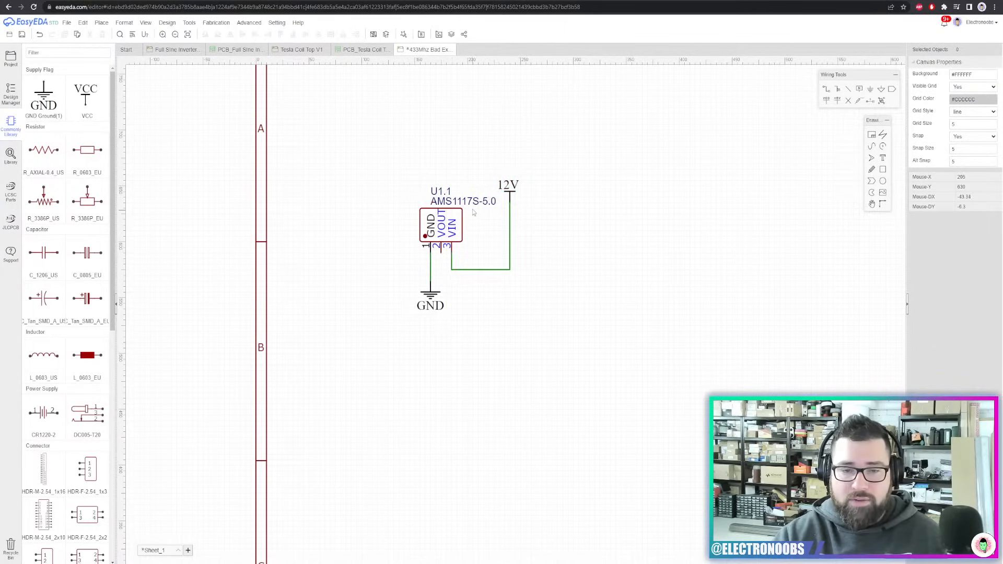
Change the regulator's part label to AMS1117 and align it and the designator just above the symbol body
{"action": "scroll", "coordinate": [448, 222], "scroll_direction": "up", "scroll_amount": 3}
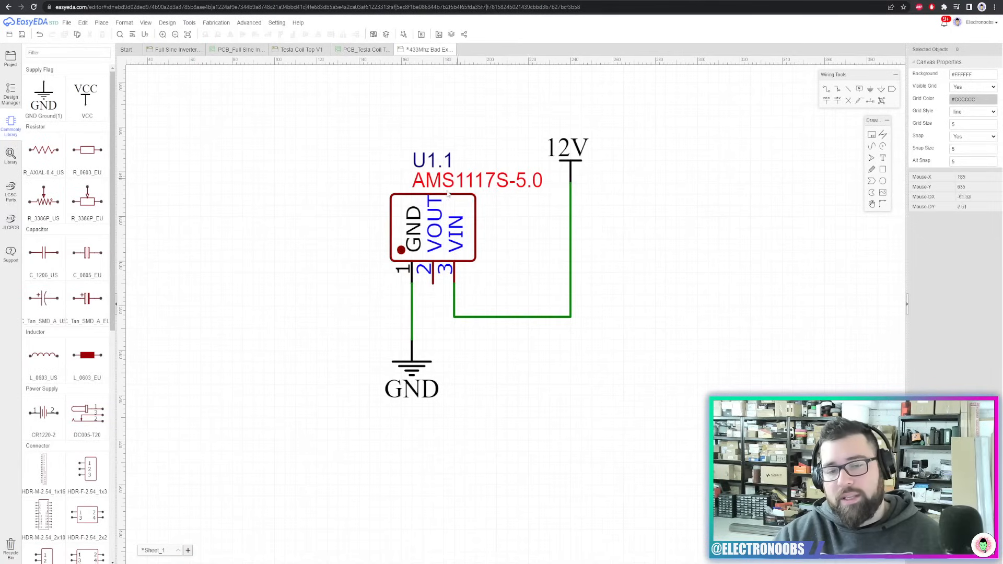
{"action": "double_click", "coordinate": [470, 177]}
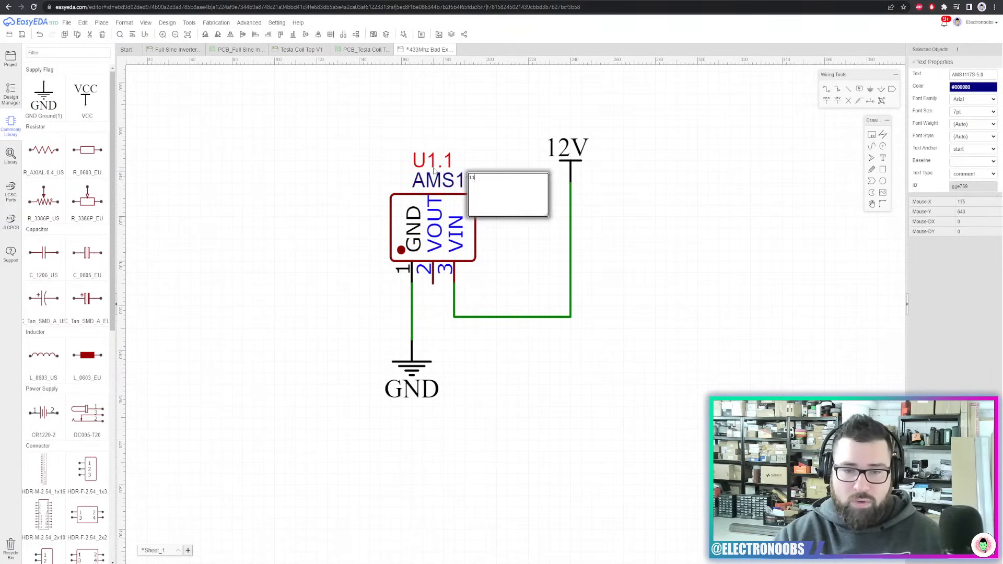
{"action": "type", "text": "1117"}
{"action": "left_click", "coordinate": [490, 145]}
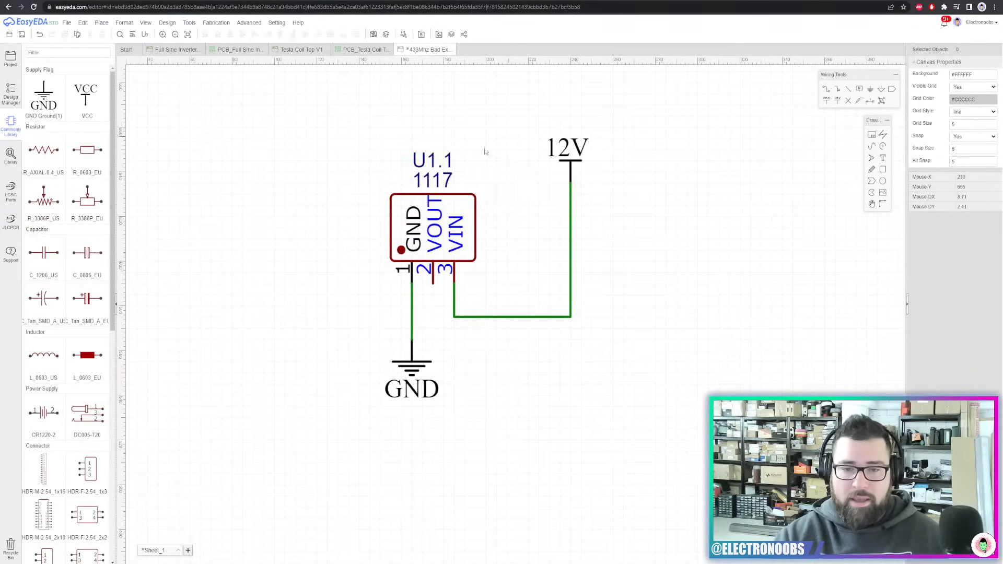
{"action": "double_click", "coordinate": [450, 183]}
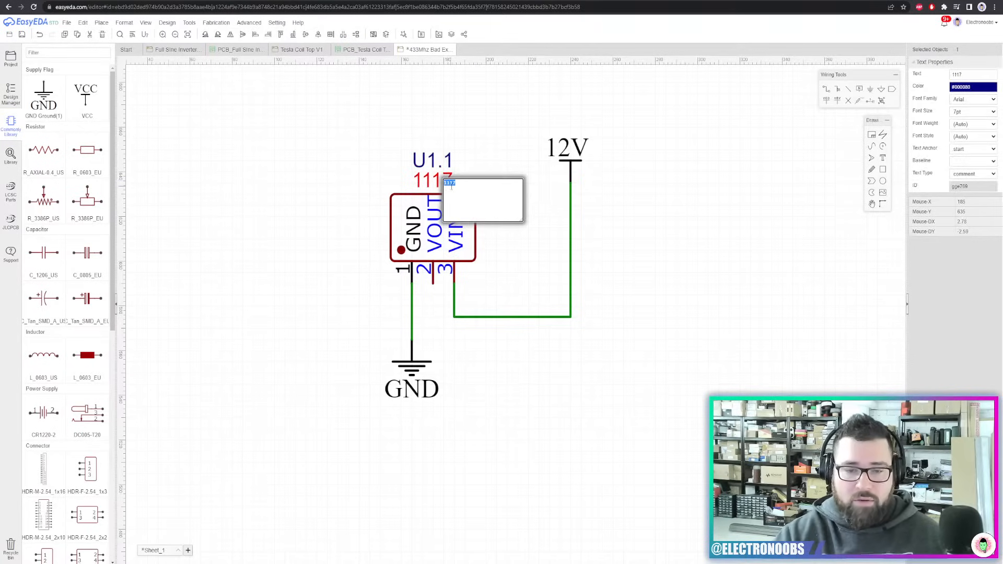
{"action": "left_click", "coordinate": [446, 121]}
{"action": "left_click_drag", "start_coordinate": [448, 180], "coordinate": [418, 152]}
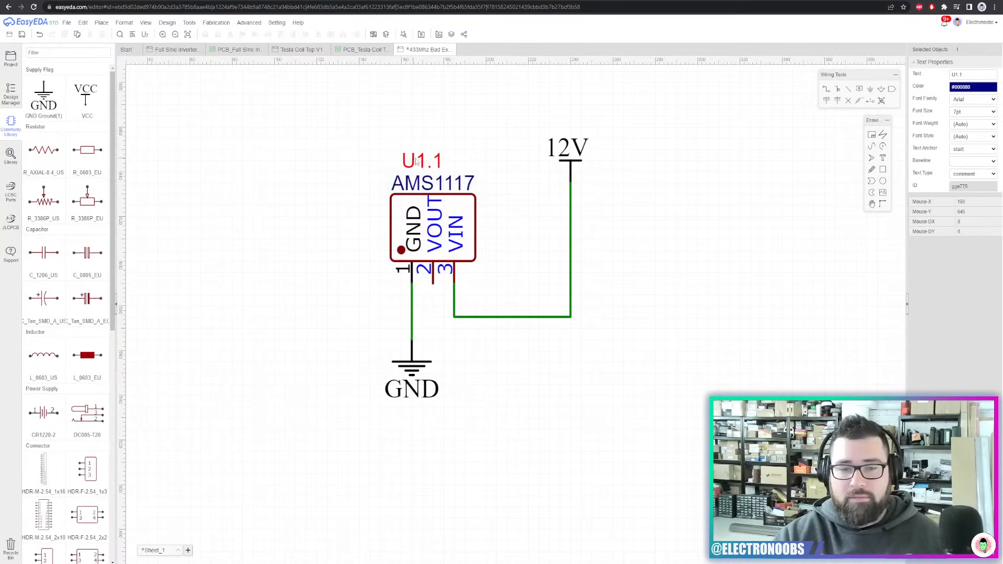
{"action": "left_click", "coordinate": [521, 175]}
Shift the 12V flag closer to the regulator, and paste a copy to its right renamed 5V
{"action": "scroll", "coordinate": [521, 175], "scroll_direction": "down", "scroll_amount": 2}
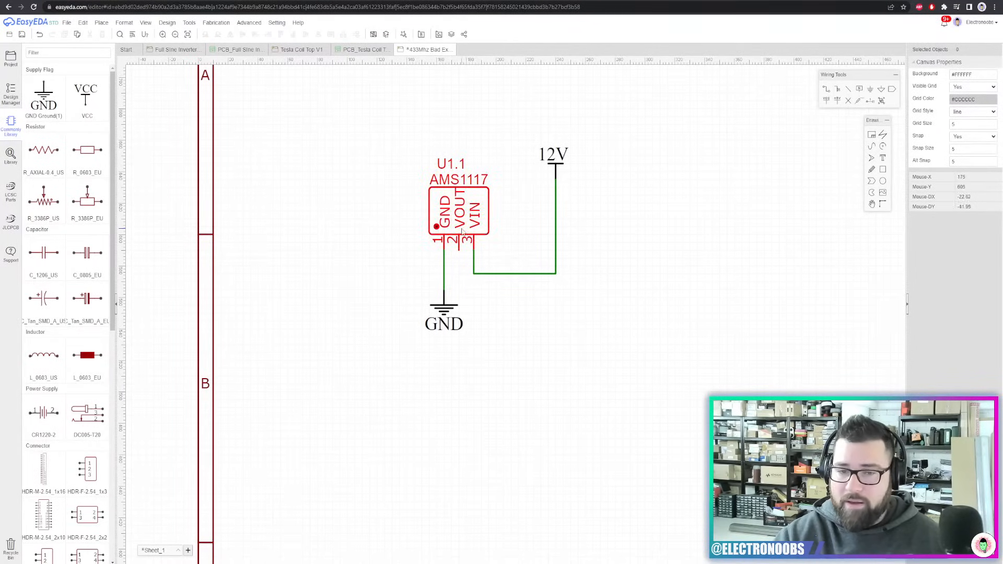
{"action": "left_click_drag", "start_coordinate": [553, 168], "coordinate": [530, 174]}
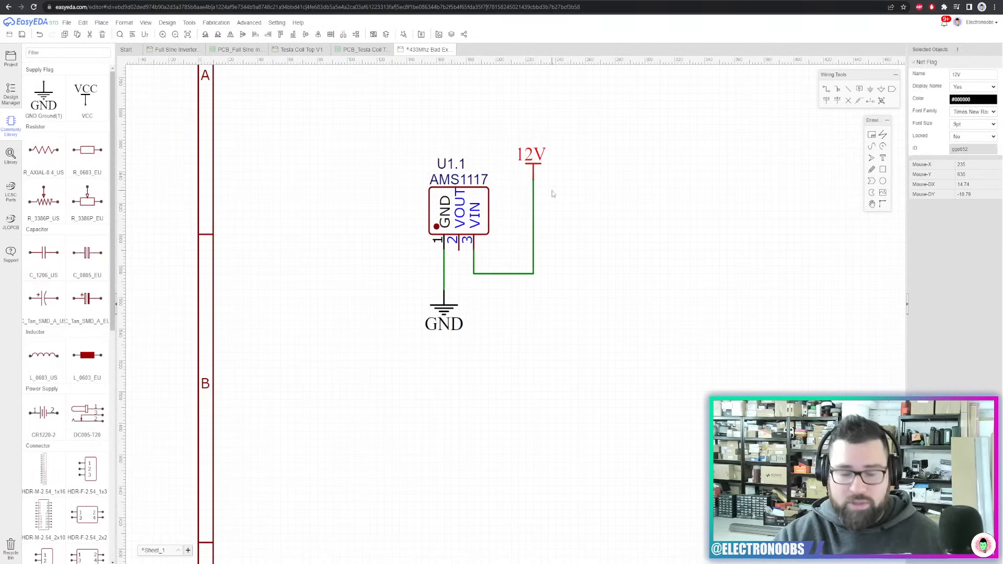
{"action": "key", "text": "ctrl+c"}
{"action": "key", "text": "ctrl+v"}
{"action": "left_click", "coordinate": [573, 156]}
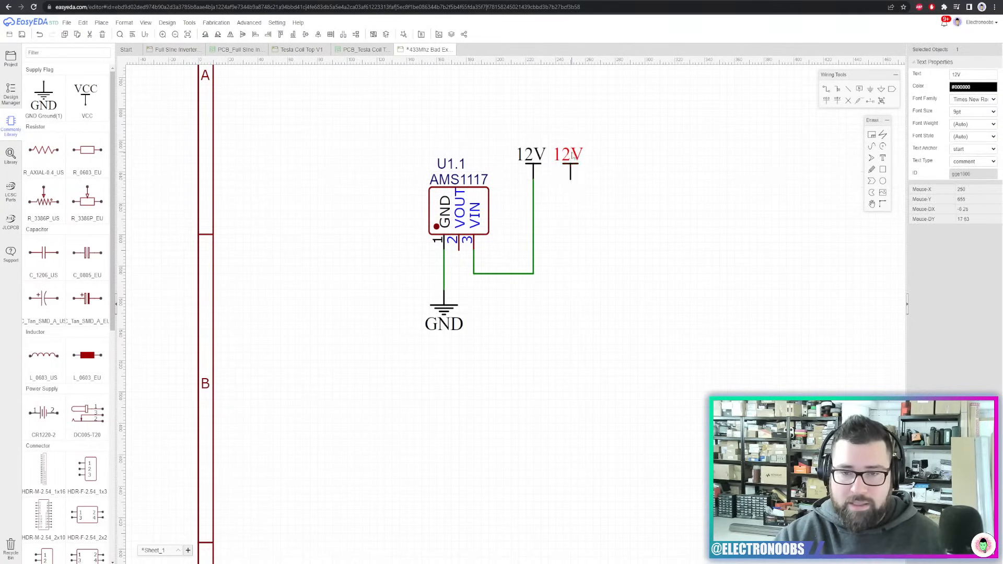
{"action": "double_click", "coordinate": [573, 157]}
{"action": "type", "text": "5V"}
{"action": "left_click", "coordinate": [588, 96]}
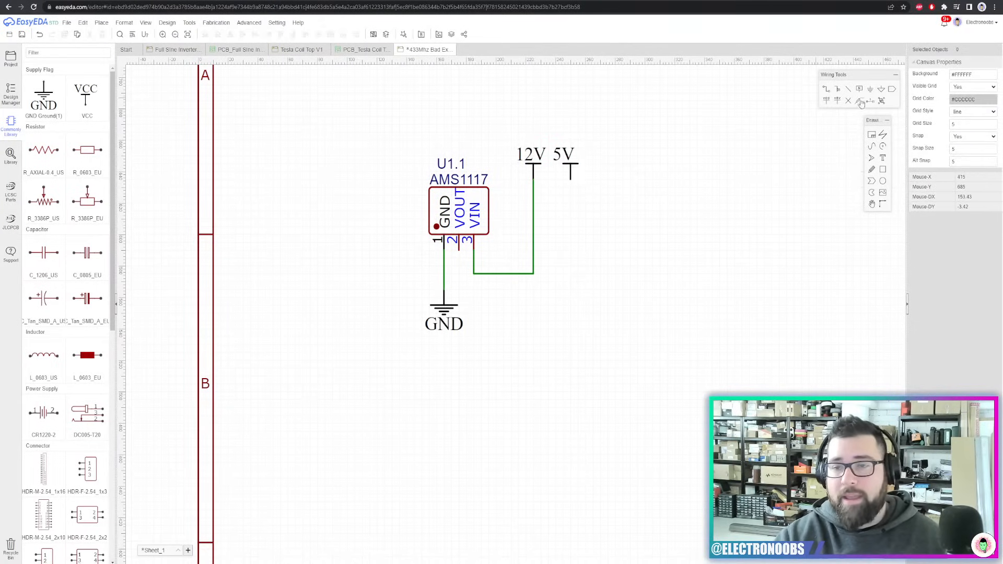
Wire the regulator's VOUT pin 2 to the 5V flag, passing below the 12V wire
{"action": "left_click", "coordinate": [463, 274]}
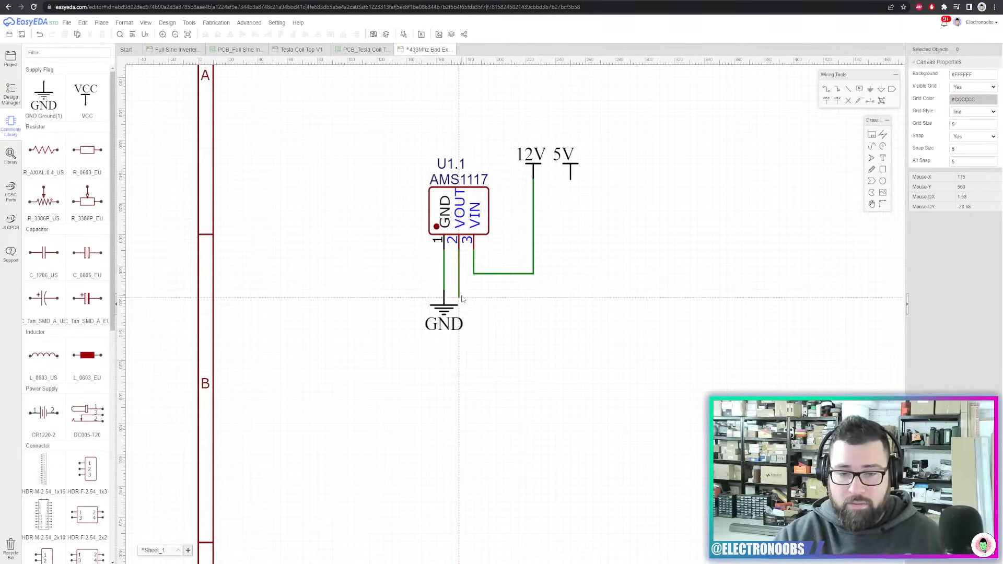
{"action": "left_click", "coordinate": [459, 298]}
{"action": "left_click", "coordinate": [571, 179]}
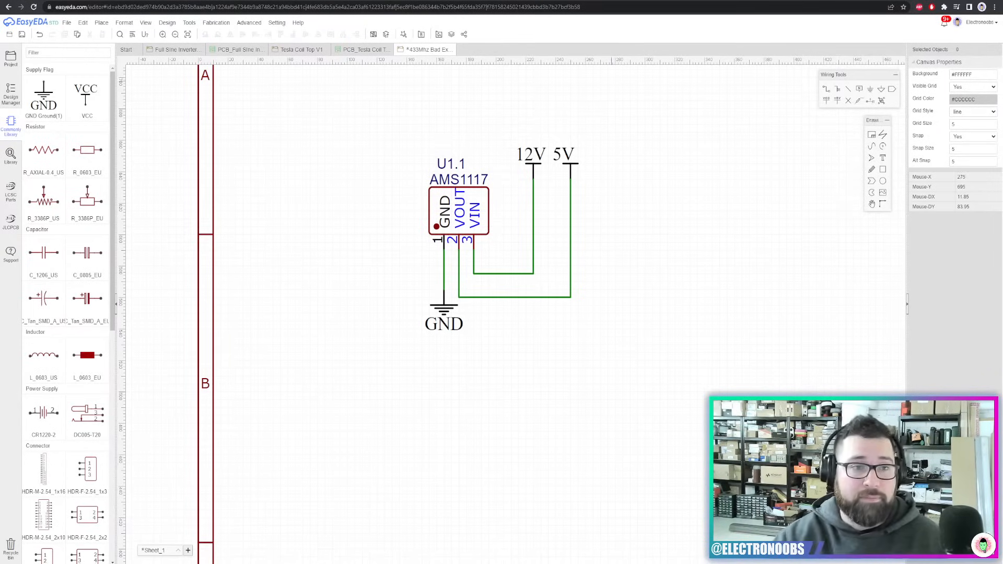
Check the 433MHz radio switch project page on electronoobs.com, and return to the EasyEDA schematic
{"action": "left_click", "coordinate": [173, 1]}
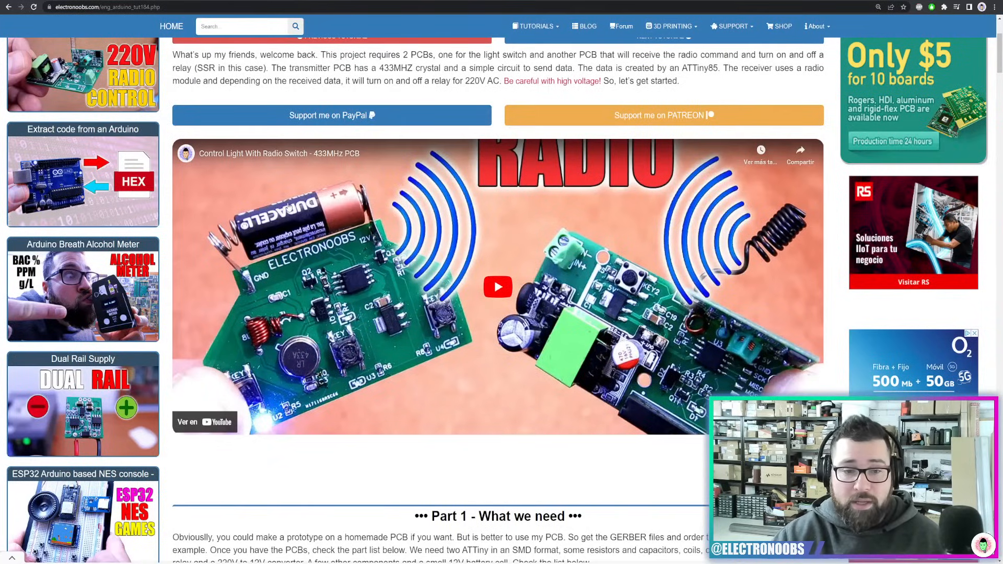
{"action": "left_click", "coordinate": [71, 1]}
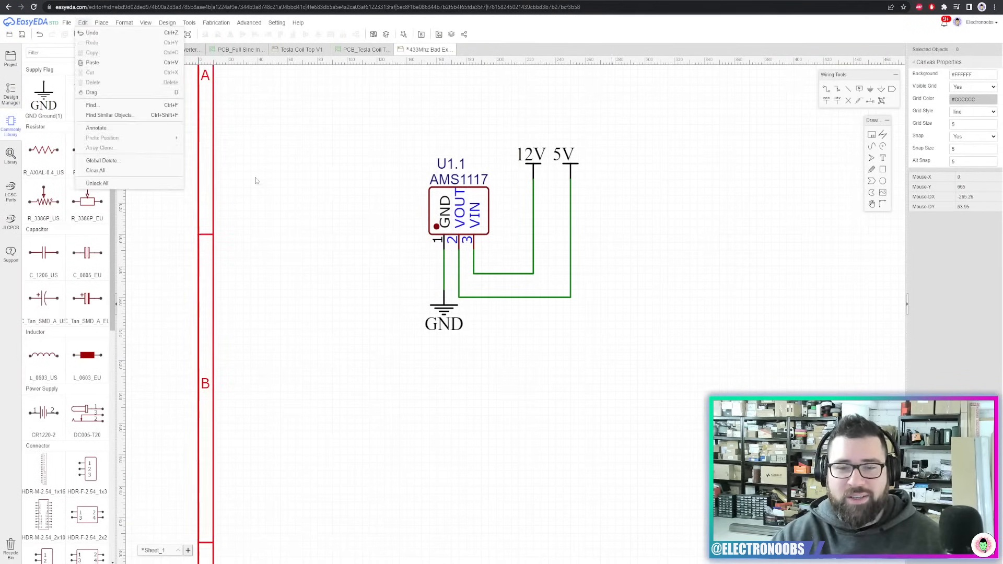
{"action": "left_click", "coordinate": [172, 1]}
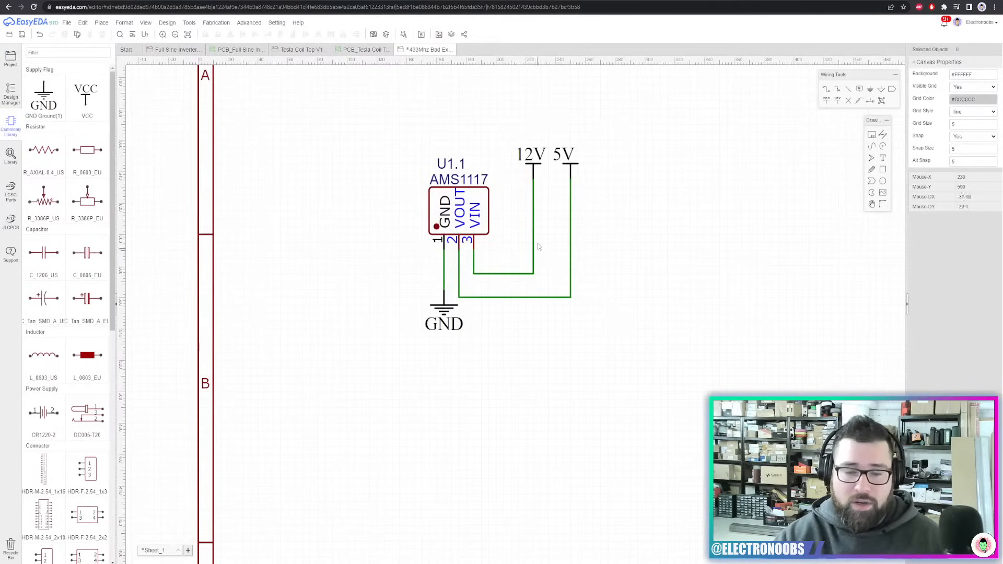
{"action": "left_click", "coordinate": [215, 23]}
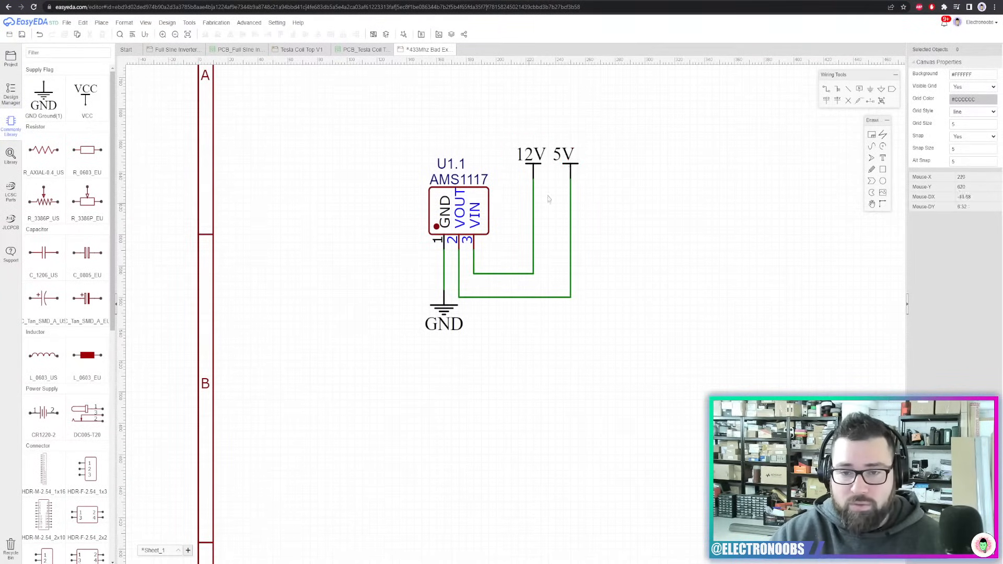
Centre the 5V label over its flag and search the JLCPCB Assembled symbols for 10uF
{"action": "left_click", "coordinate": [572, 157]}
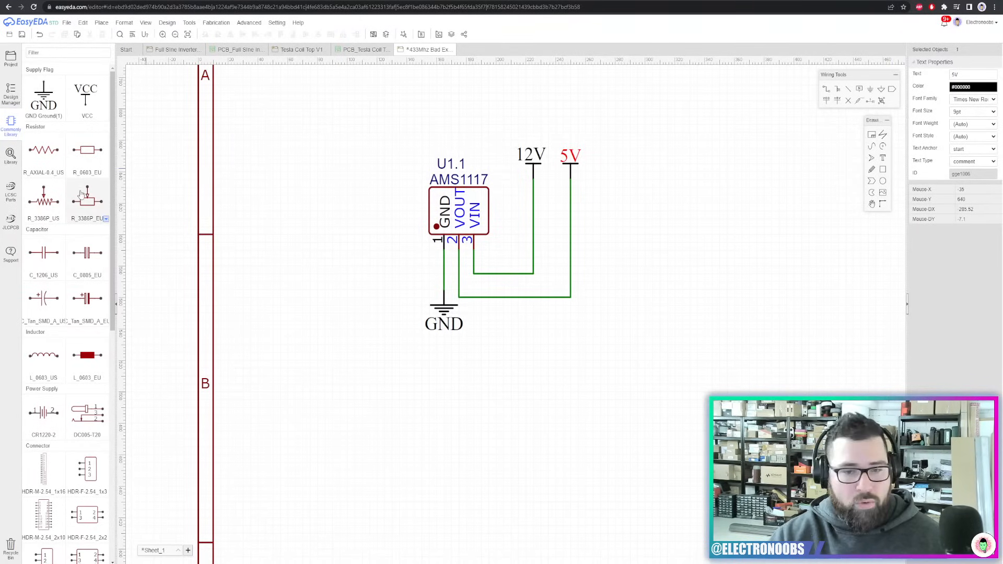
{"action": "left_click", "coordinate": [10, 155]}
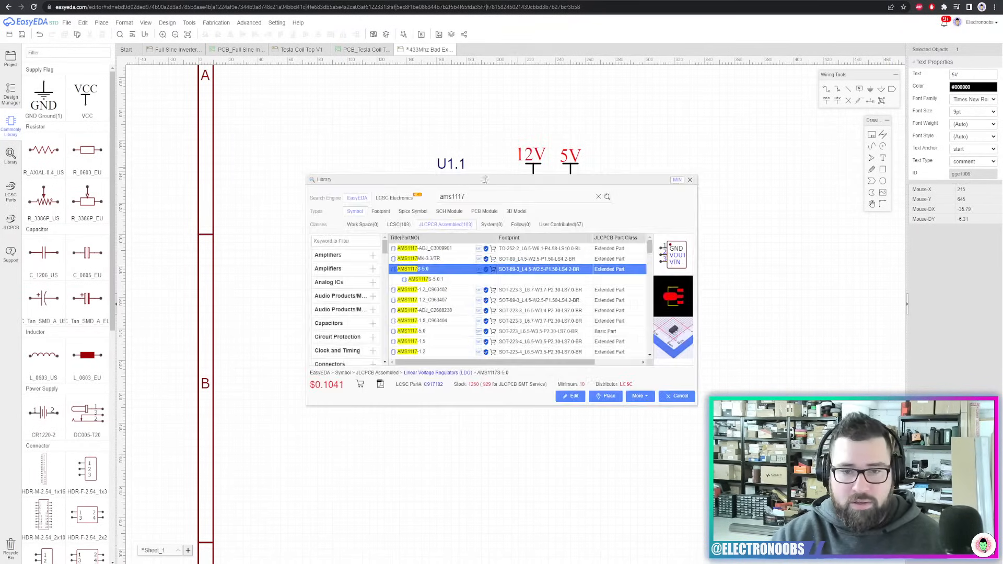
{"action": "left_click", "coordinate": [403, 203]}
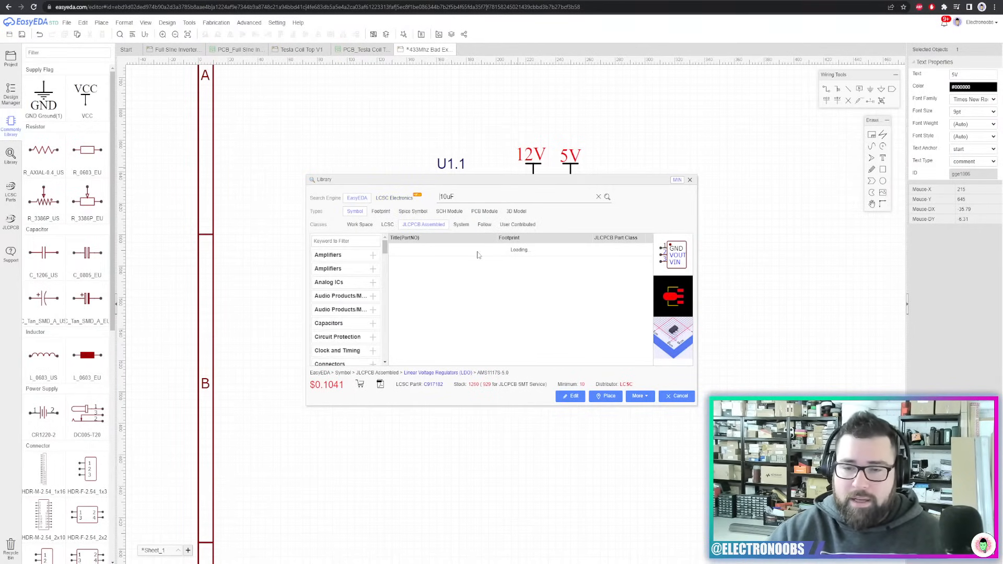
{"action": "left_click_drag", "start_coordinate": [478, 180], "coordinate": [670, 248]}
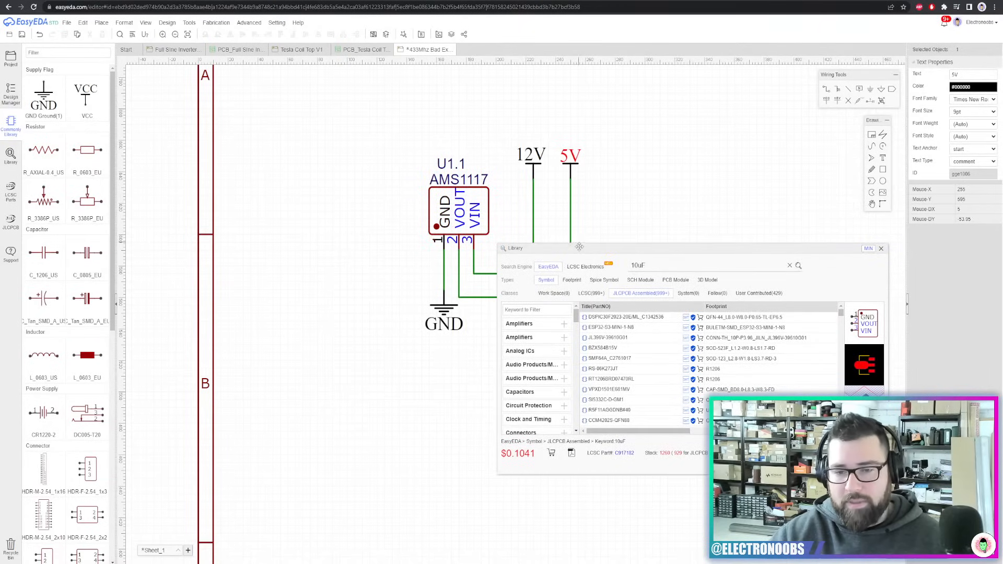
Narrow the JLCPCB Assembled symbol search to 10uF 0805
{"action": "left_click_drag", "start_coordinate": [579, 248], "coordinate": [497, 157]}
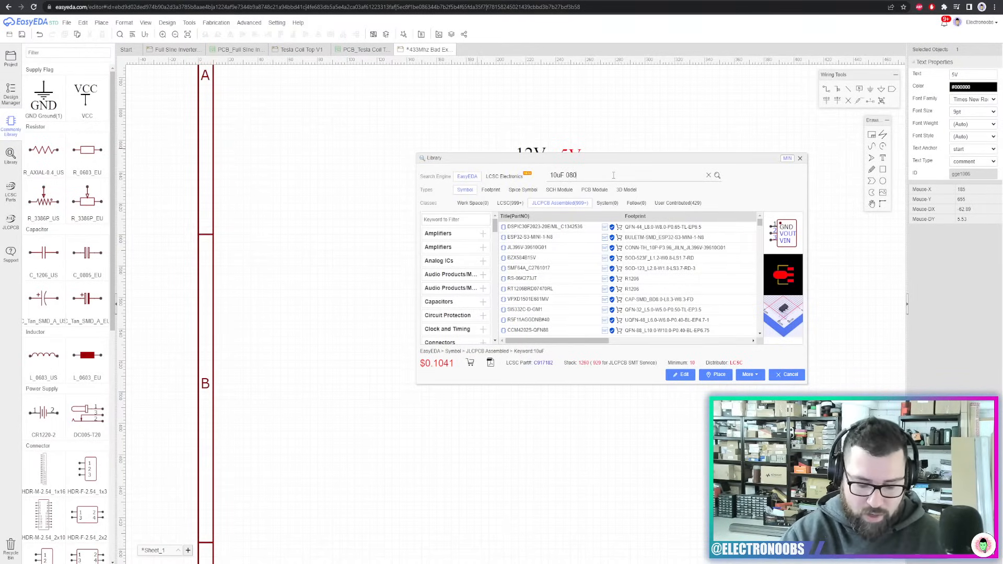
{"action": "key", "text": "Return"}
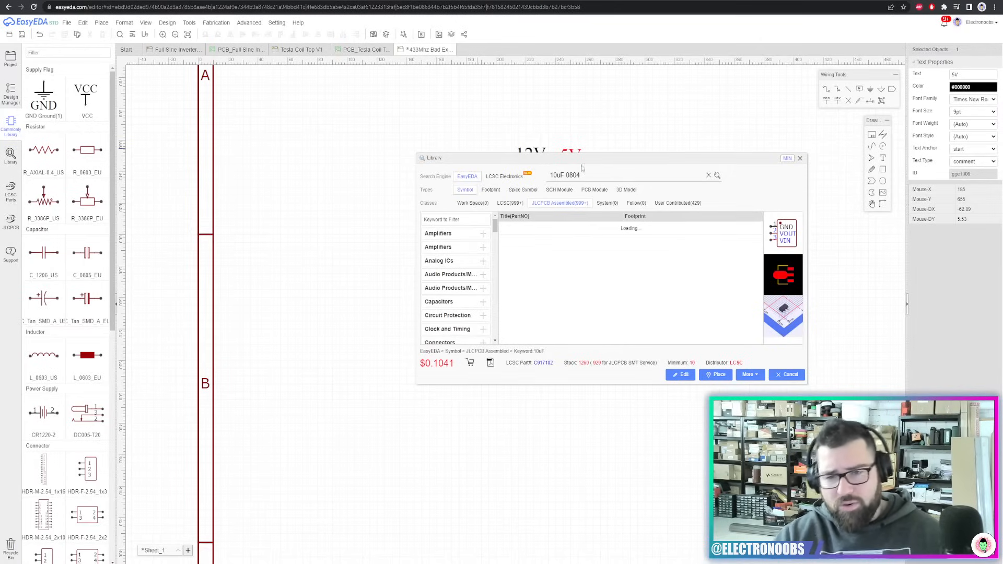
{"action": "key", "text": "BackSpace"}
{"action": "type", "text": "5"}
{"action": "key", "text": "Return"}
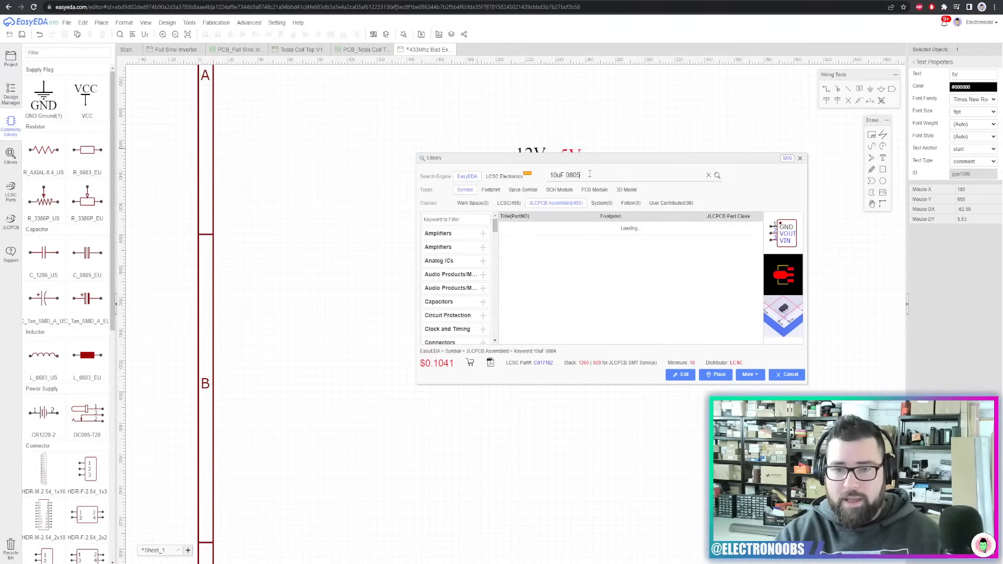
Search the web in a new browser tab for SMD resistor sizes and show the image results
{"action": "key", "text": "ctrl+t"}
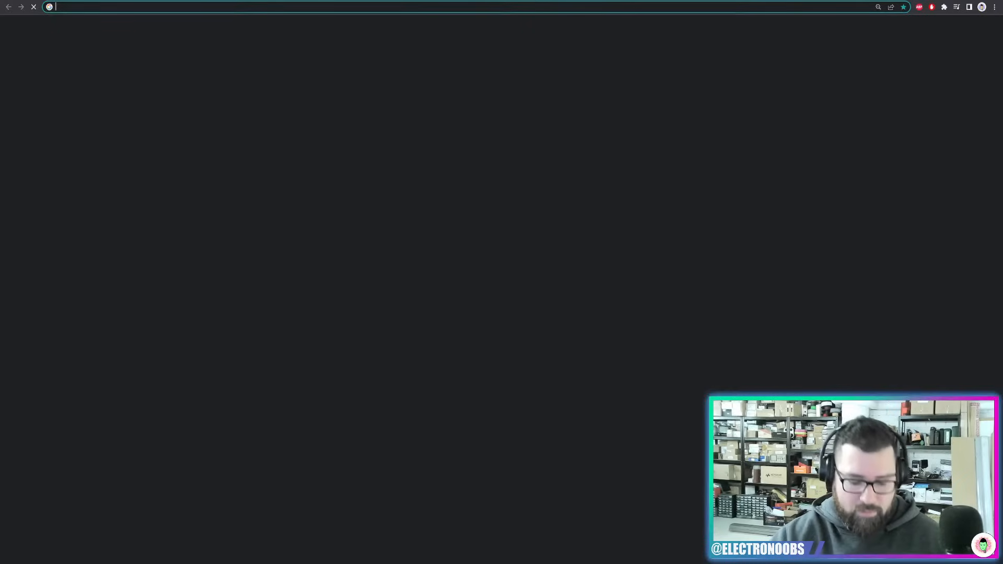
{"action": "type", "text": "SMD resistor zs"}
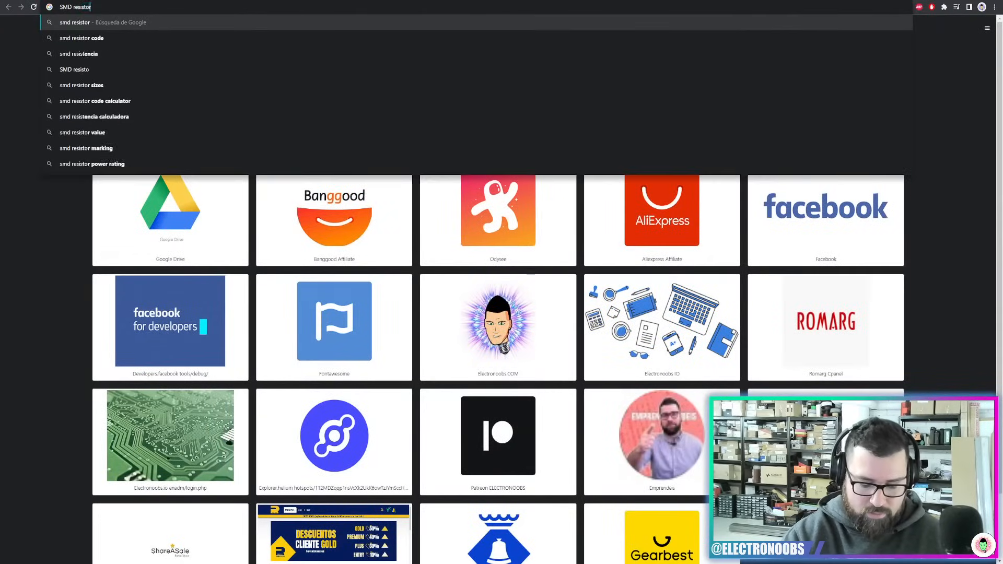
{"action": "key", "text": "BackSpace"}
{"action": "key", "text": "BackSpace"}
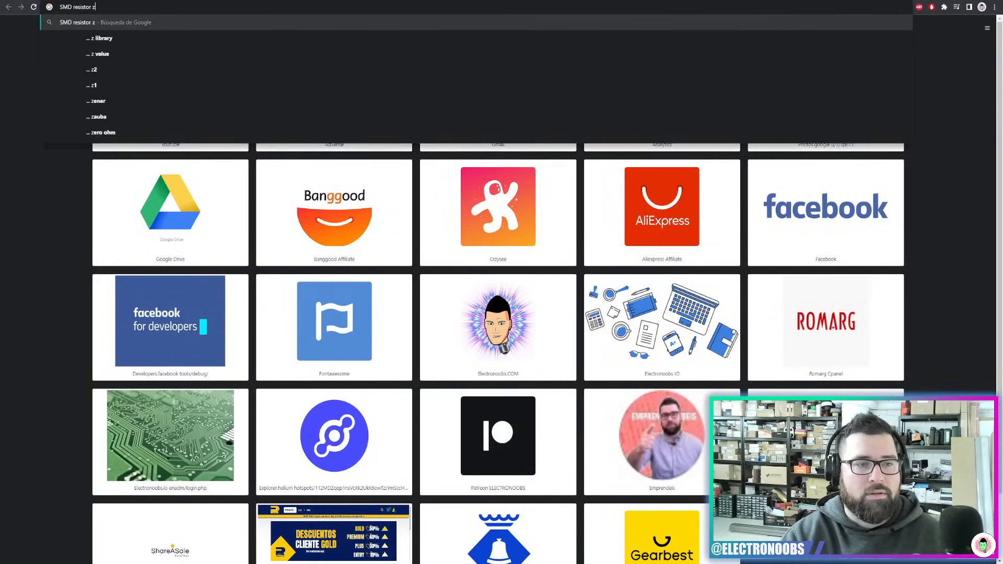
{"action": "type", "text": "sioz"}
{"action": "key", "text": "BackSpace"}
{"action": "key", "text": "BackSpace"}
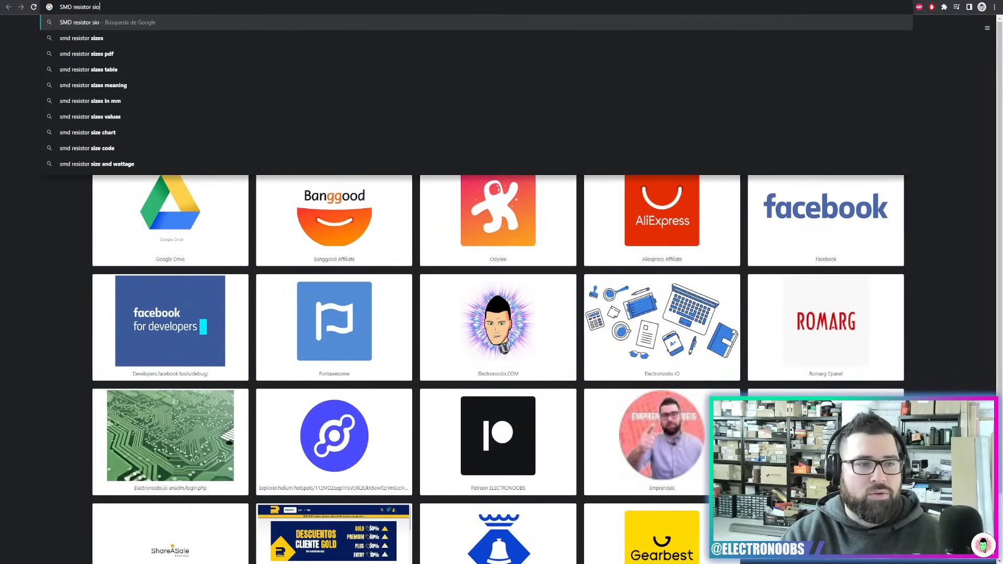
{"action": "type", "text": "es"}
{"action": "key", "text": "BackSpace"}
{"action": "key", "text": "BackSpace"}
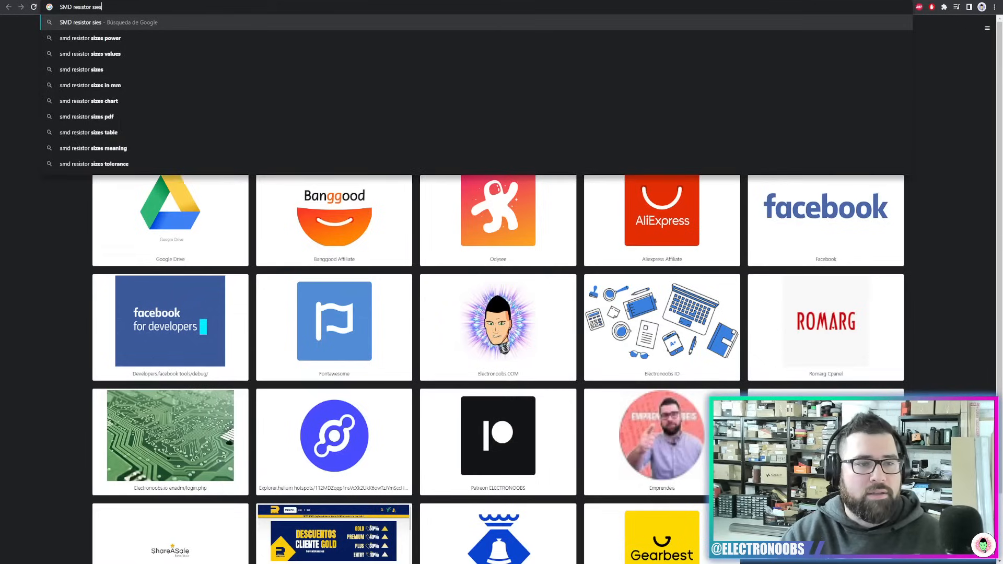
{"action": "type", "text": "z"}
{"action": "key", "text": "Return"}
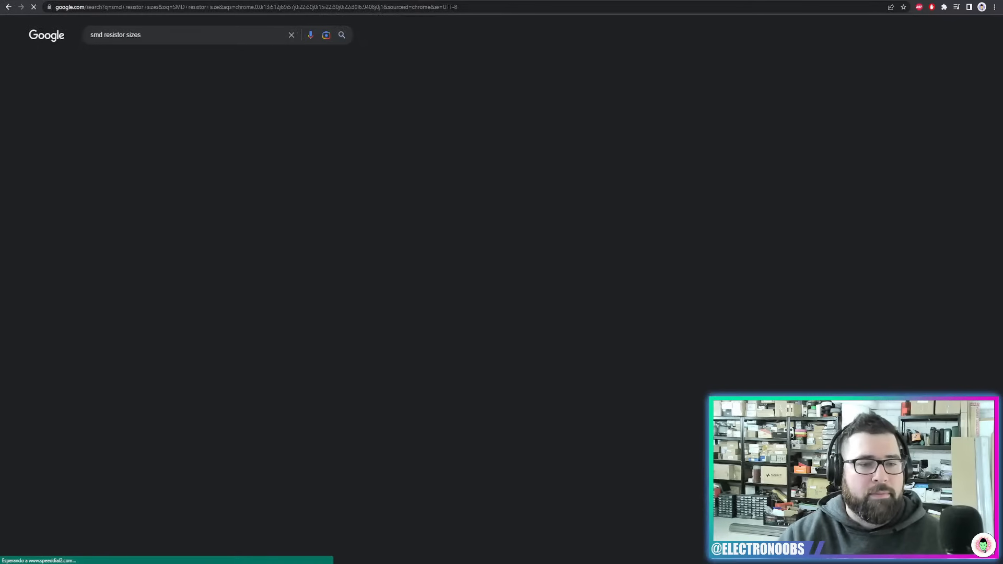
{"action": "left_click", "coordinate": [146, 60]}
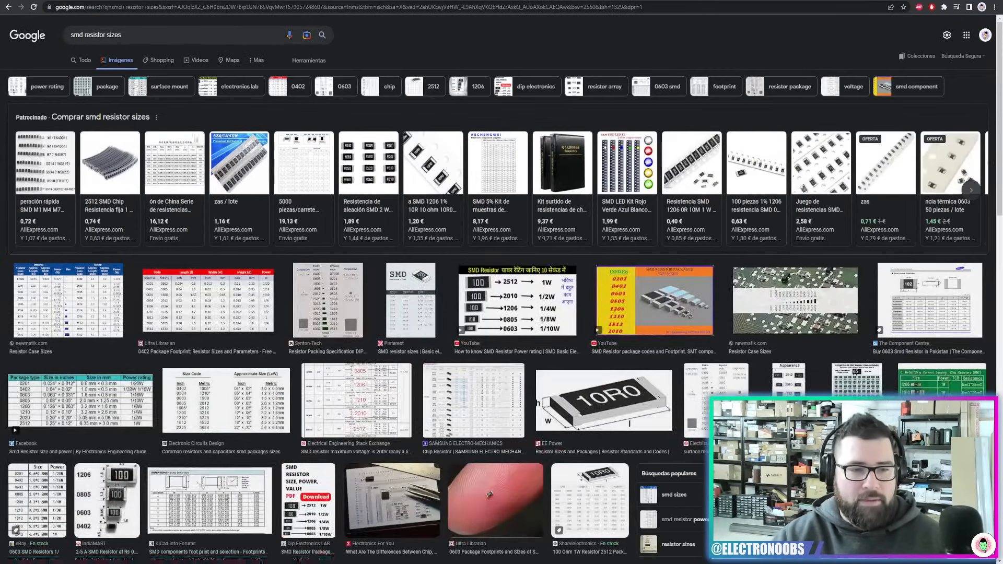
Open the AliExpress 0402 resistor listing from the image results to view its package size table
{"action": "left_click", "coordinate": [192, 139]}
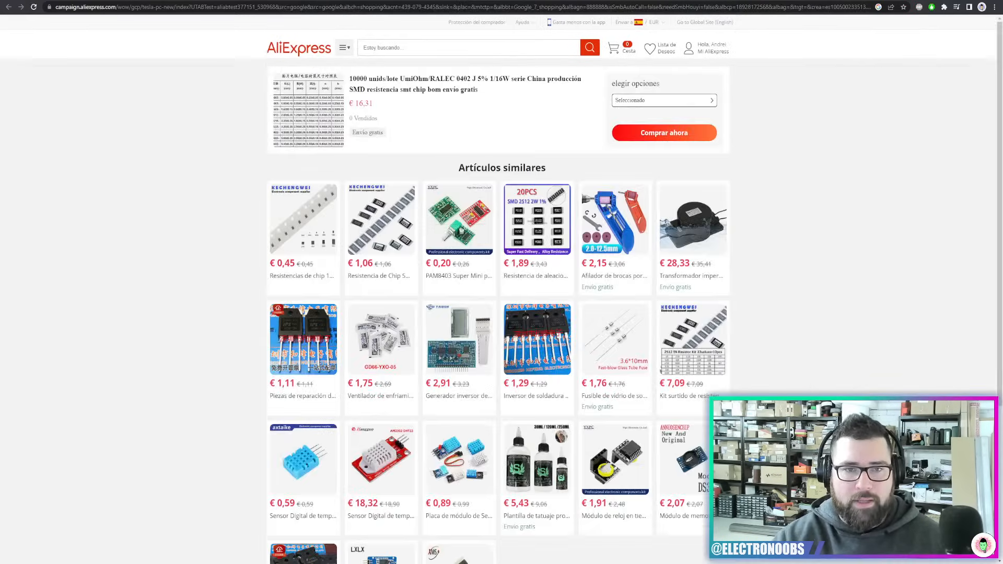
{"action": "right_click", "coordinate": [291, 128]}
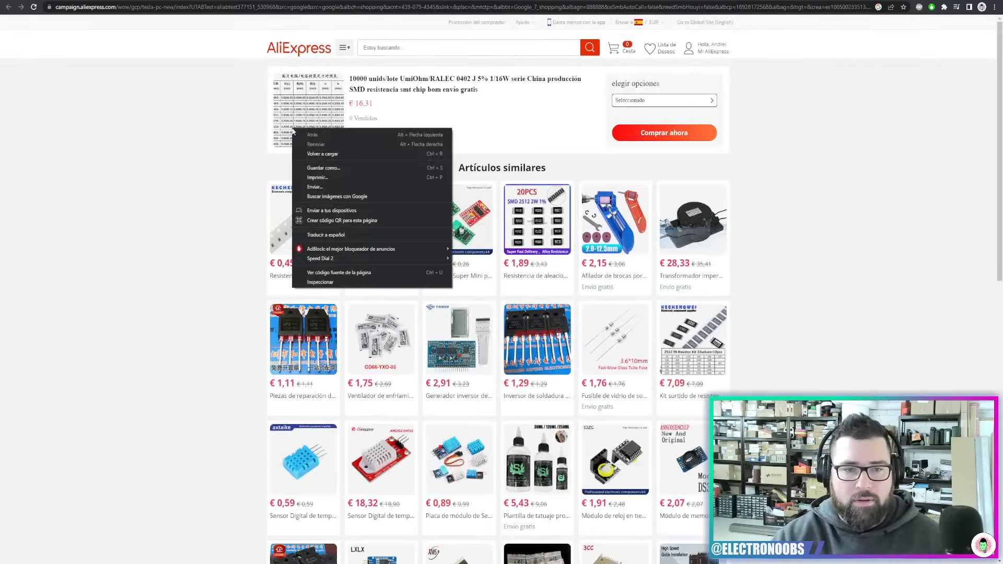
{"action": "left_click", "coordinate": [321, 103]}
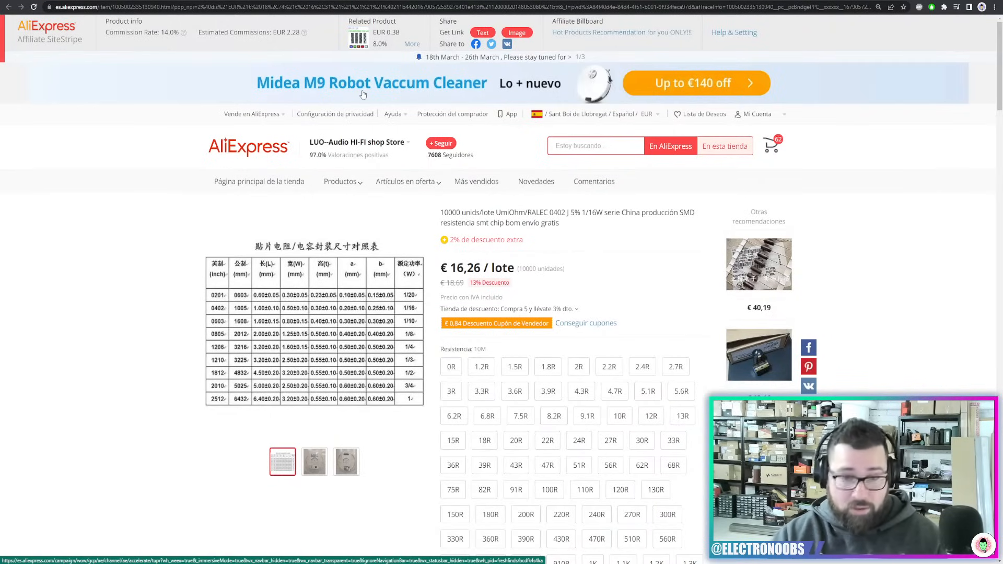
Switch to electronoobs.com, go to its home page and search the site for multimeter
{"action": "left_click", "coordinate": [313, 1]}
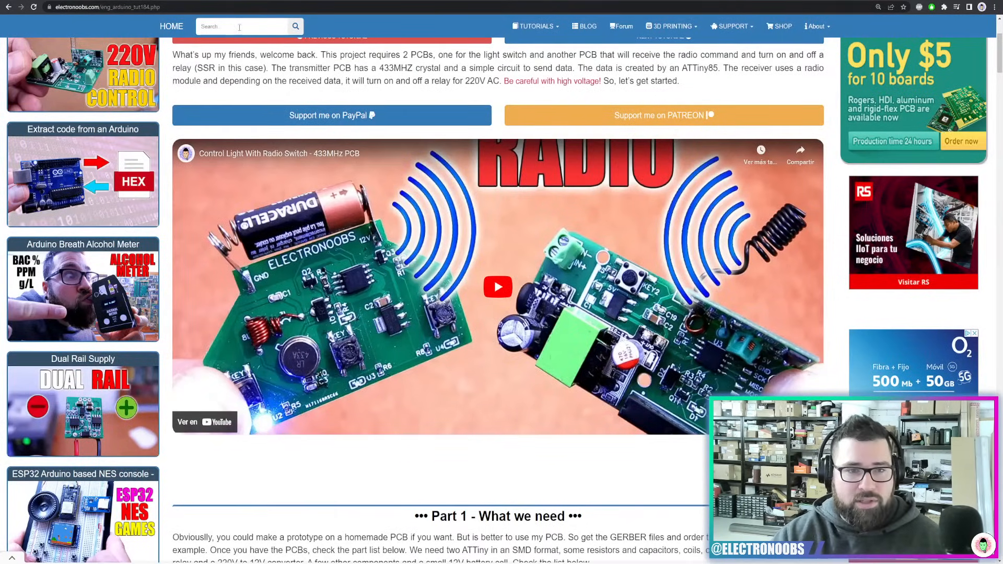
{"action": "left_click", "coordinate": [171, 27]}
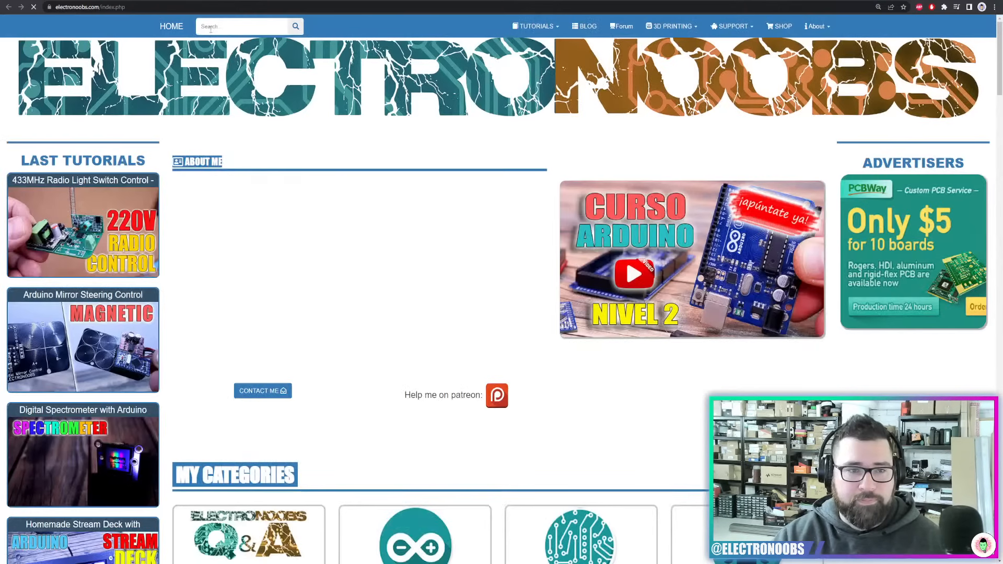
{"action": "left_click", "coordinate": [211, 29]}
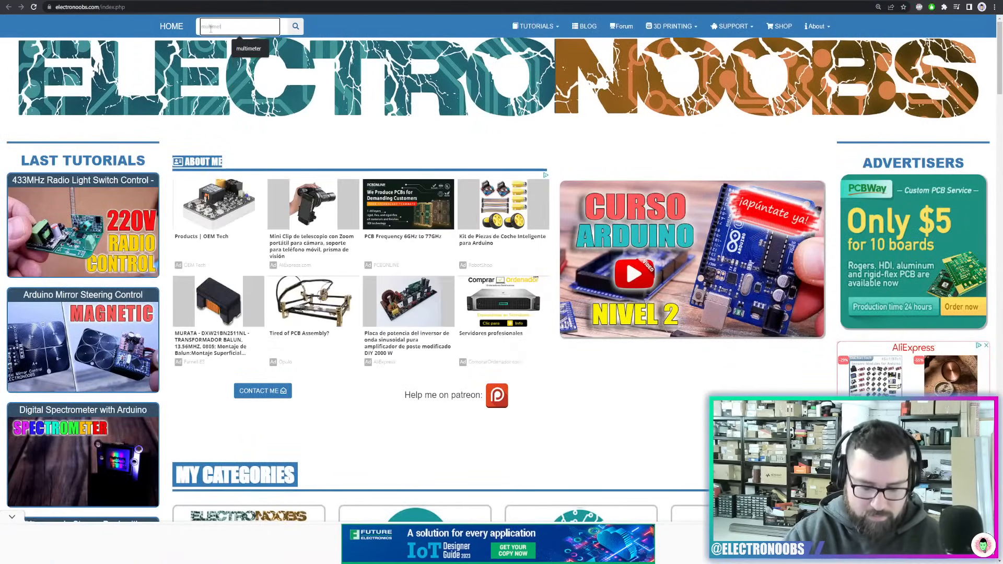
{"action": "key", "text": "Return"}
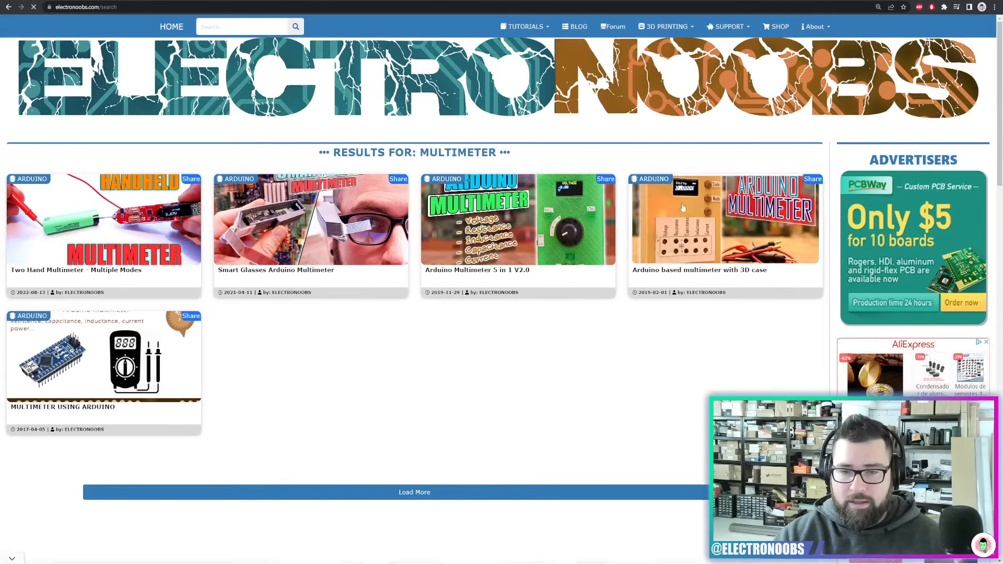
Open the Arduino Multimeter 5 in 1 V2.0 tutorial and examine its board photos and Part 2 schematic
{"action": "left_click", "coordinate": [501, 220]}
{"action": "scroll", "coordinate": [587, 191], "scroll_direction": "down", "scroll_amount": 1}
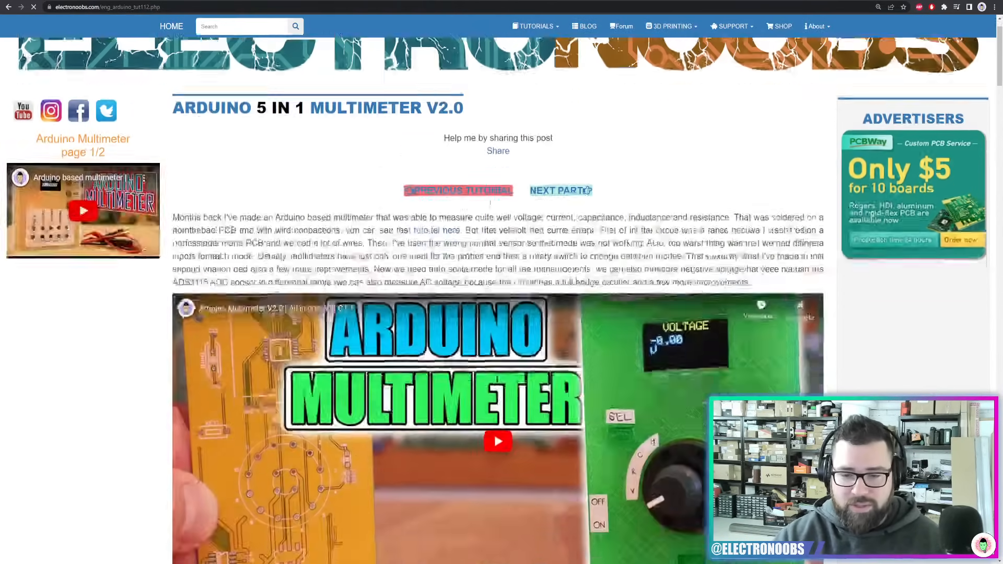
{"action": "scroll", "coordinate": [587, 191], "scroll_direction": "down", "scroll_amount": 5}
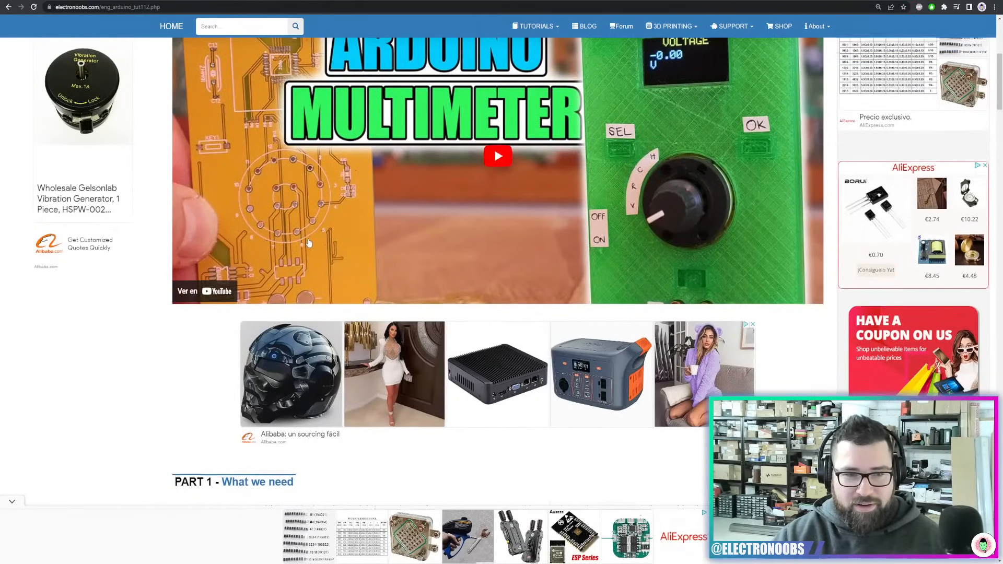
{"action": "scroll", "coordinate": [309, 243], "scroll_direction": "up", "scroll_amount": 1}
{"action": "scroll", "coordinate": [313, 261], "scroll_direction": "down", "scroll_amount": 10}
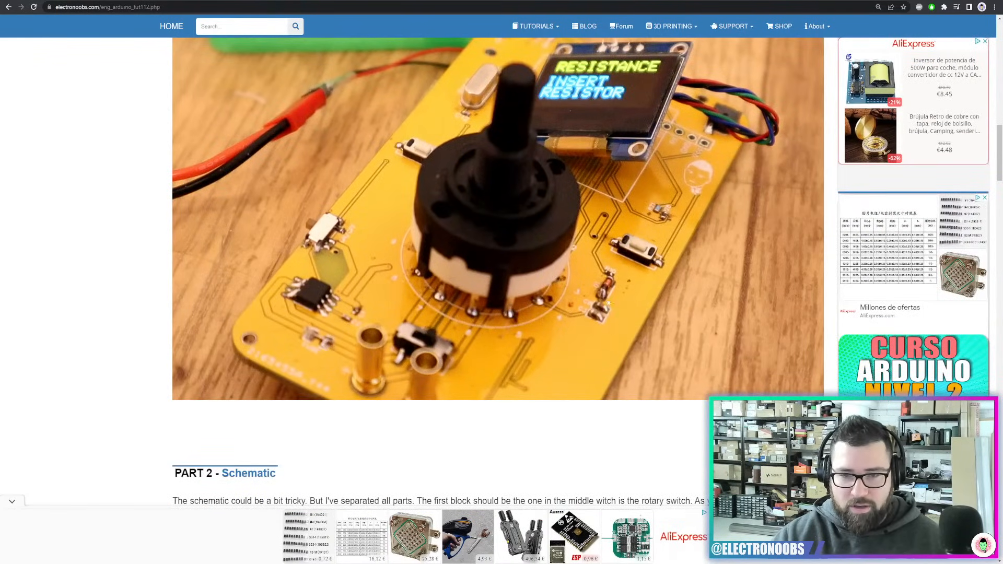
{"action": "scroll", "coordinate": [582, 303], "scroll_direction": "down", "scroll_amount": 1}
{"action": "scroll", "coordinate": [581, 301], "scroll_direction": "down", "scroll_amount": 20}
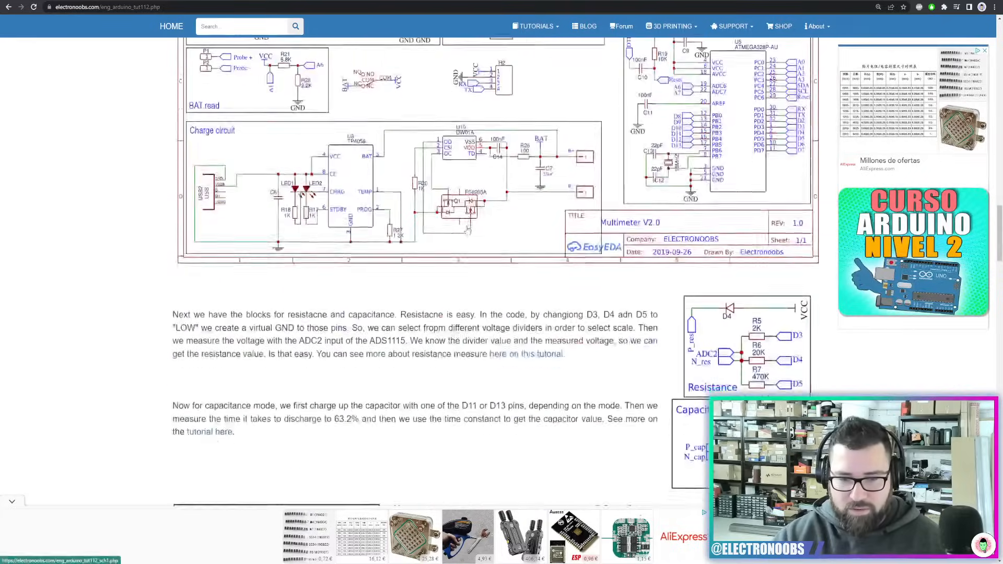
Look through the multimeter tutorial from the charge circuit schematic down to the section on soldering the PCB
{"action": "scroll", "coordinate": [496, 222], "scroll_direction": "down", "scroll_amount": 4}
{"action": "scroll", "coordinate": [571, 227], "scroll_direction": "up", "scroll_amount": 2}
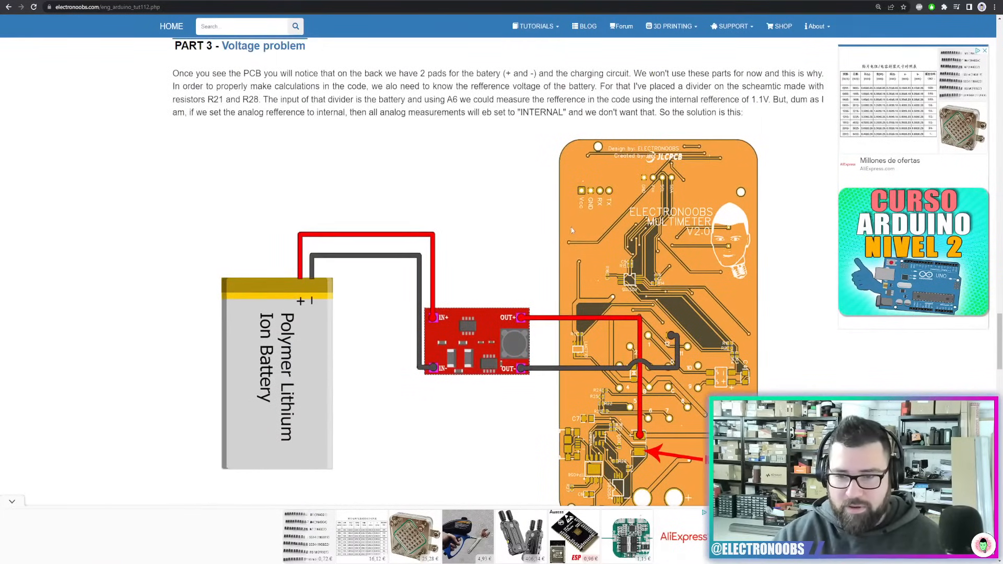
{"action": "scroll", "coordinate": [627, 230], "scroll_direction": "down", "scroll_amount": 1}
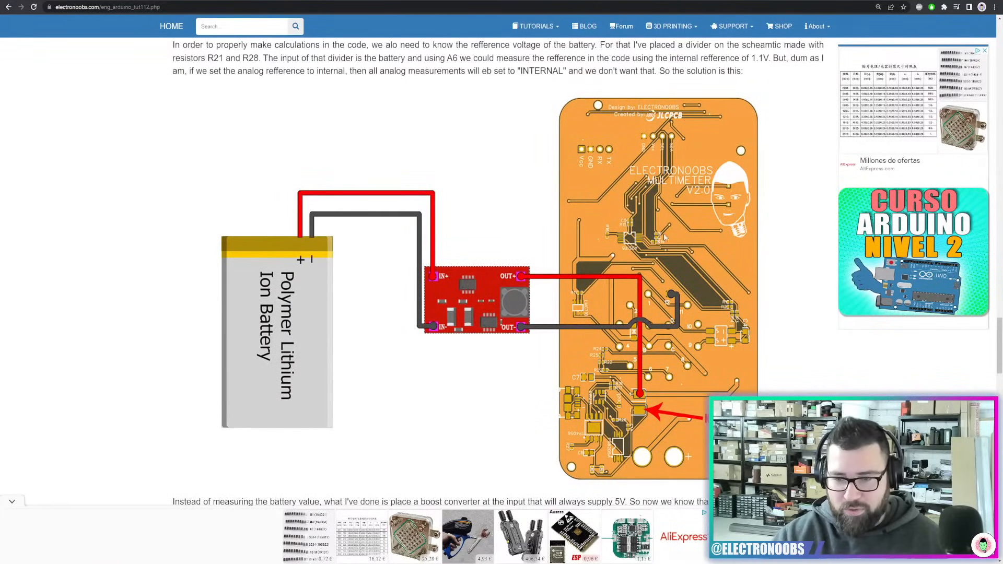
{"action": "scroll", "coordinate": [579, 228], "scroll_direction": "down", "scroll_amount": 11}
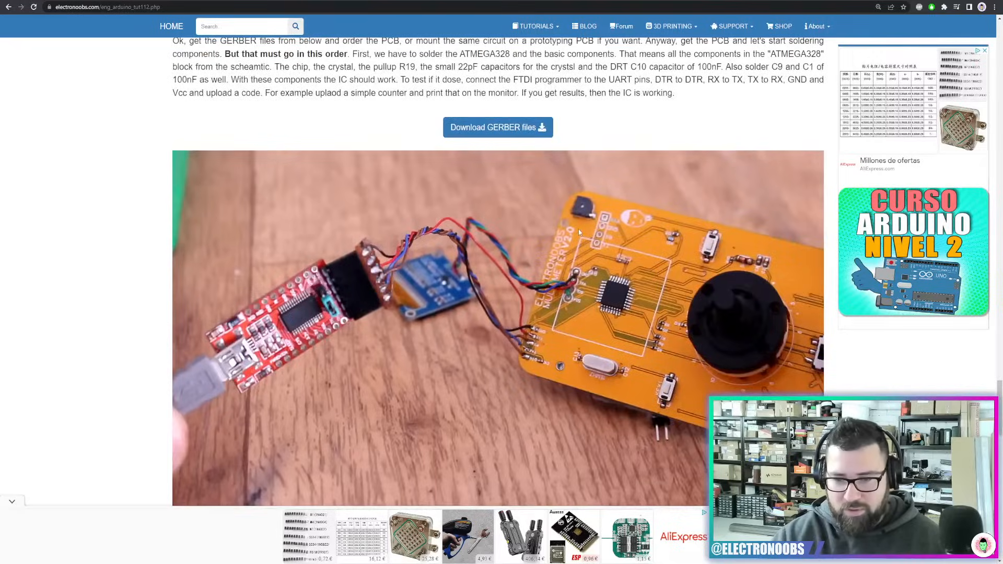
Open the mounted PCB photo on its own and examine the FTDI programmer wiring and microcontroller area at 200 %
{"action": "right_click", "coordinate": [657, 320]}
{"action": "left_click", "coordinate": [687, 335]}
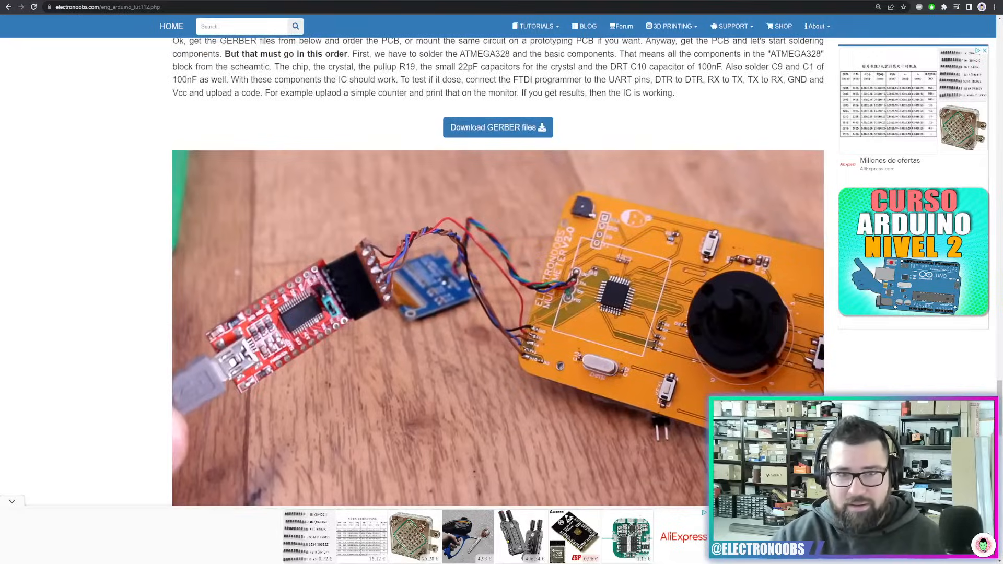
{"action": "scroll", "coordinate": [629, 282], "scroll_direction": "up", "scroll_amount": 5, "text": "ctrl"}
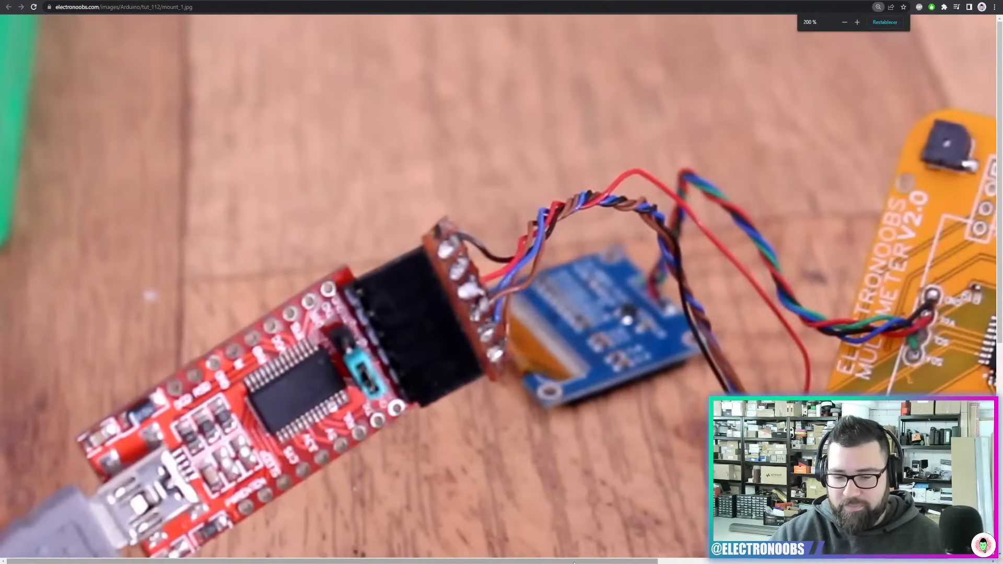
{"action": "left_click_drag", "start_coordinate": [574, 561], "coordinate": [912, 561]}
{"action": "scroll", "coordinate": [908, 522], "scroll_direction": "down", "scroll_amount": 6}
{"action": "scroll", "coordinate": [502, 286], "scroll_direction": "up", "scroll_amount": 3}
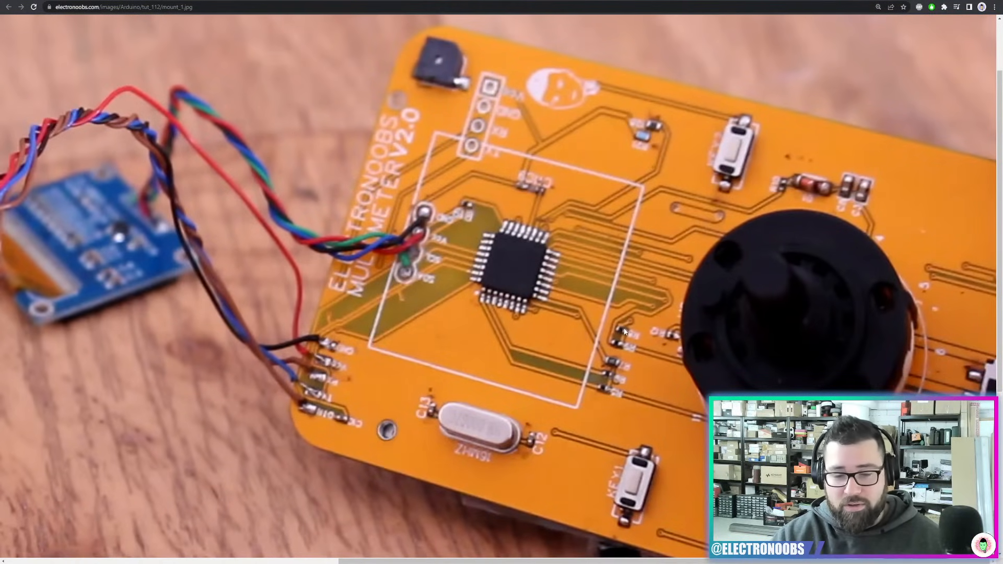
View the 433MHz radio light switch tutorial at a smaller page zoom
{"action": "key", "text": "alt+Left"}
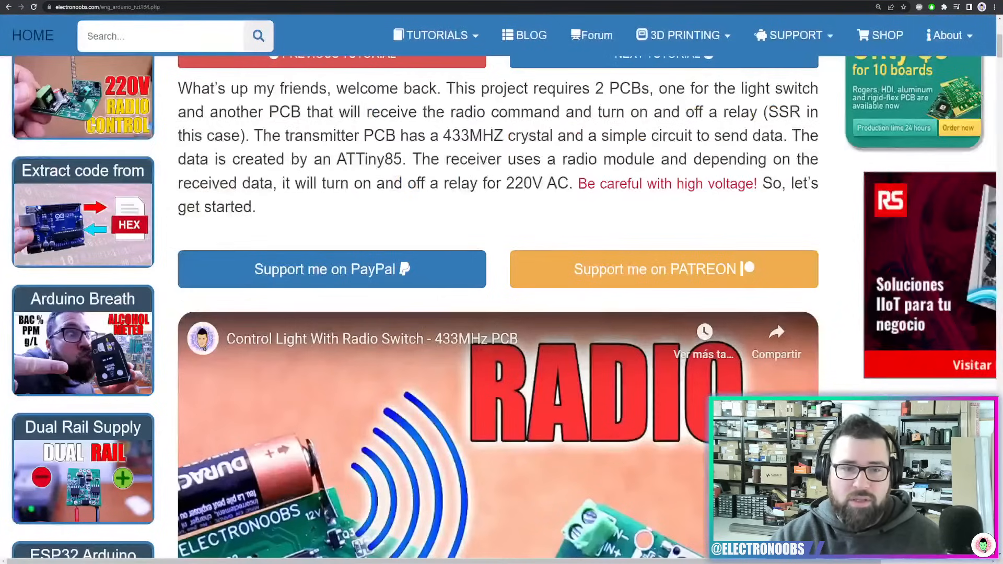
{"action": "key", "text": "ctrl+minus"}
{"action": "scroll", "coordinate": [432, 225], "scroll_direction": "down", "scroll_amount": 1}
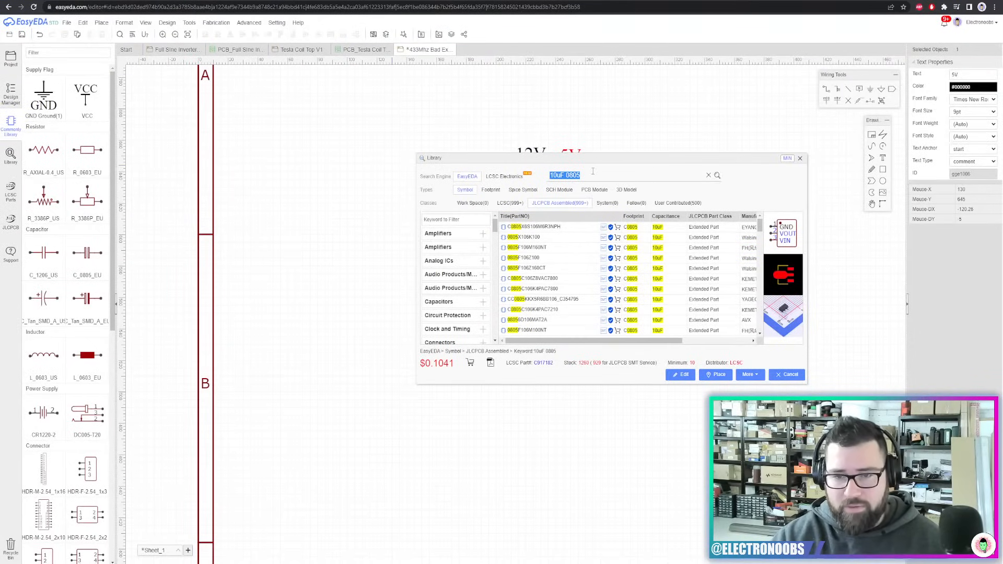
In EasyEDA's part library, select the first capacitor in the 10uF 0805 JLCPCB Assembled results
{"action": "left_click", "coordinate": [592, 171]}
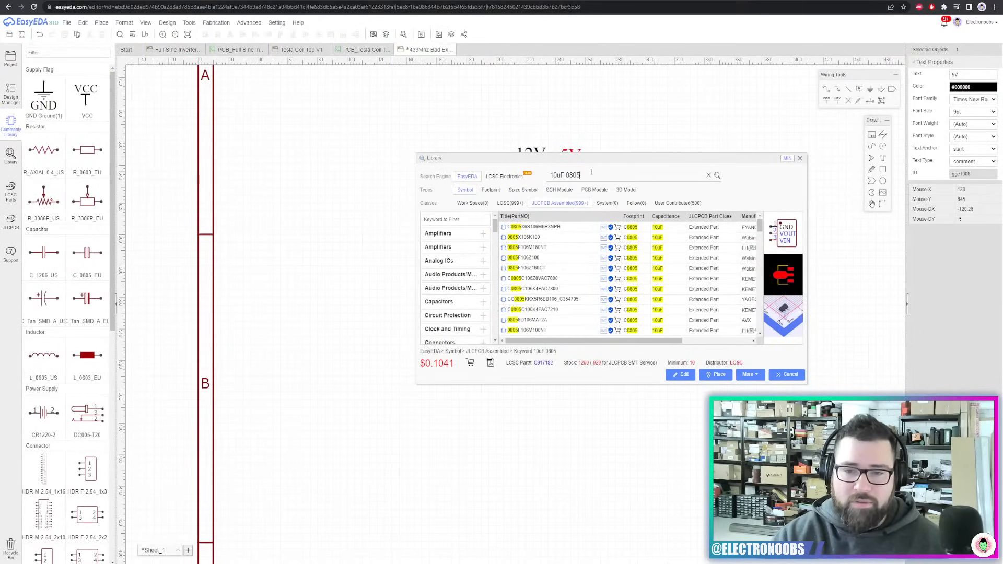
{"action": "left_click", "coordinate": [716, 375]}
{"action": "left_click", "coordinate": [10, 158]}
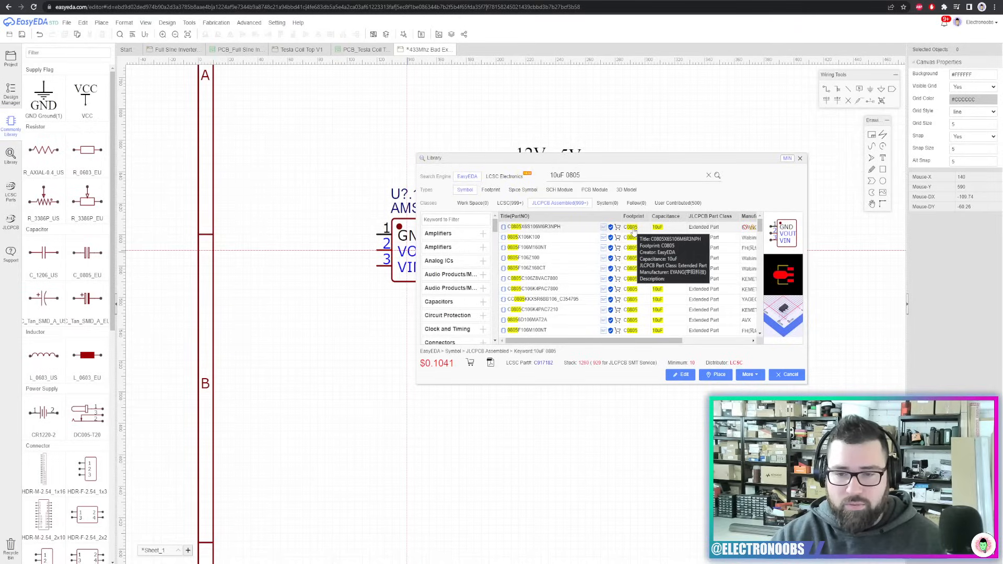
{"action": "left_click", "coordinate": [634, 230]}
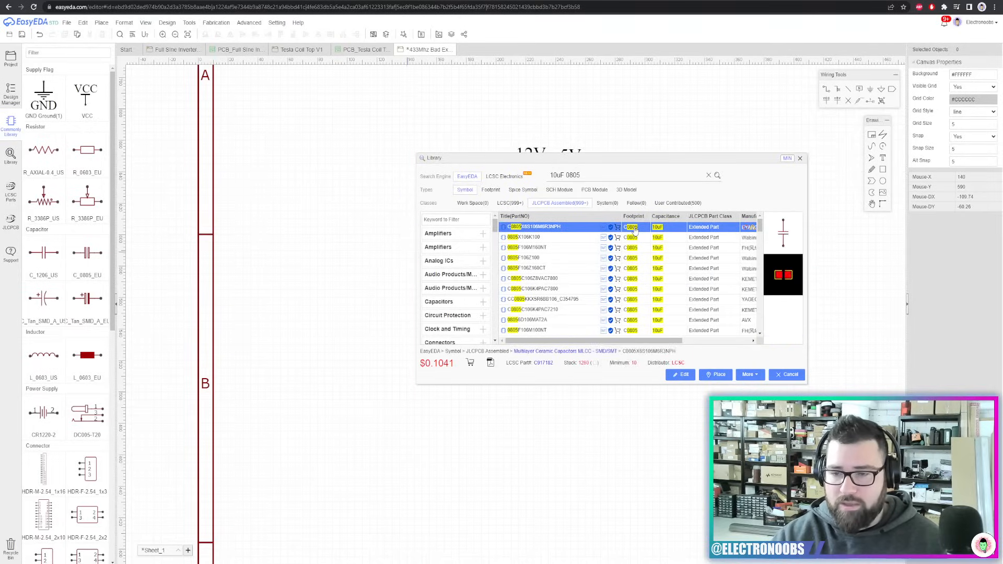
{"action": "left_click", "coordinate": [716, 374]}
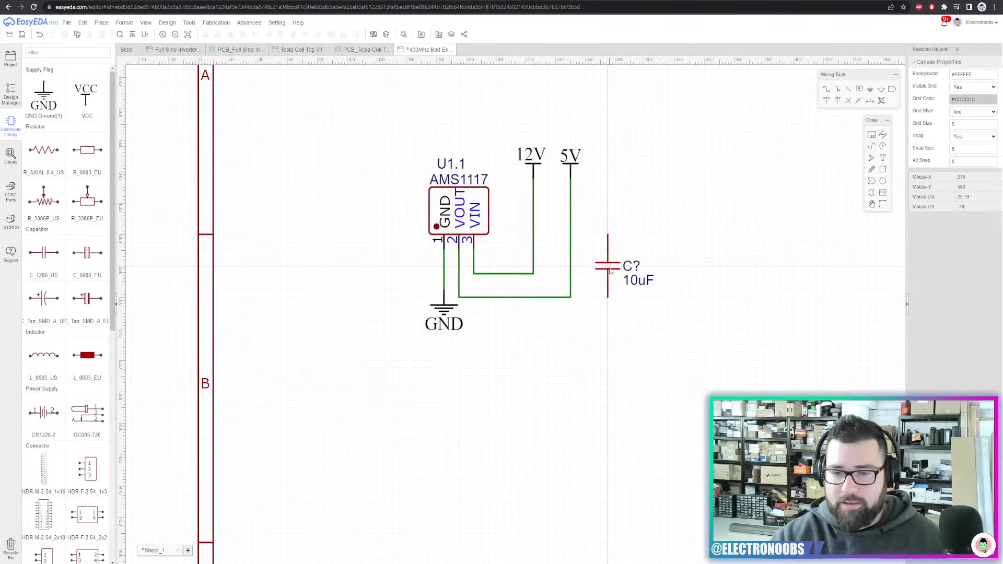
{"action": "key", "text": "space"}
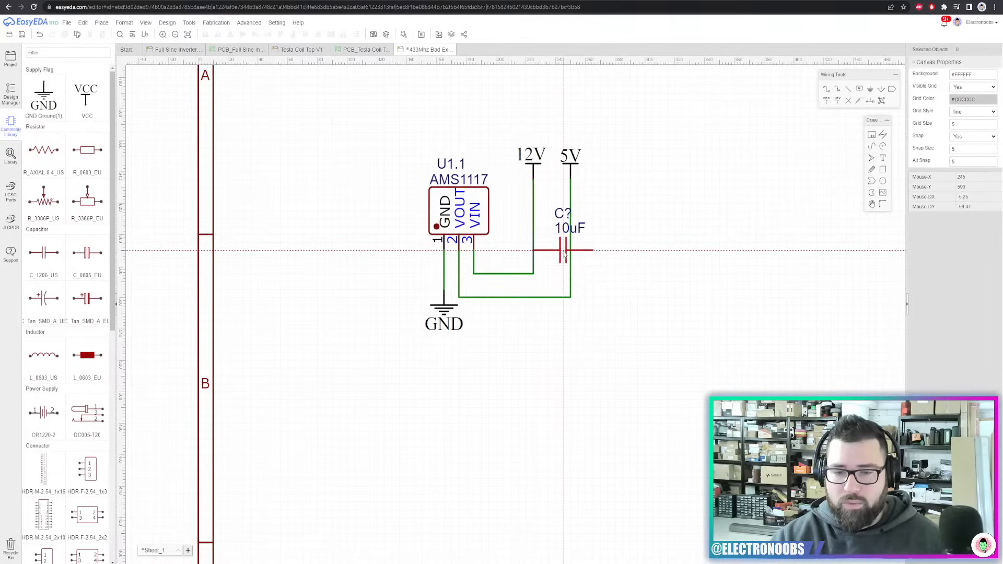
{"action": "key", "text": "space"}
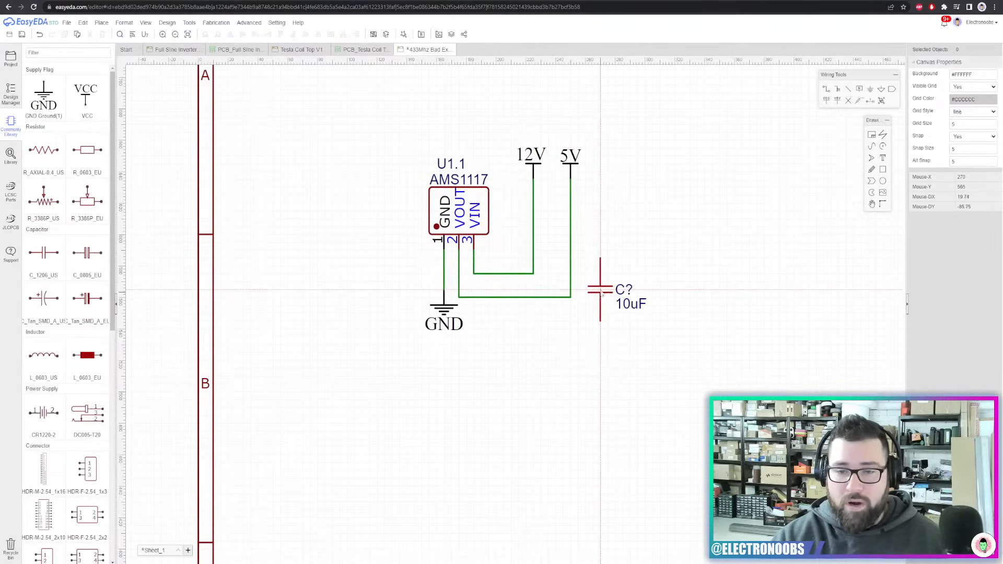
{"action": "key", "text": "Escape"}
Move the horizontal segments of the 12V and 5V wires up, closer to the AMS1117 pins
{"action": "left_click", "coordinate": [520, 276]}
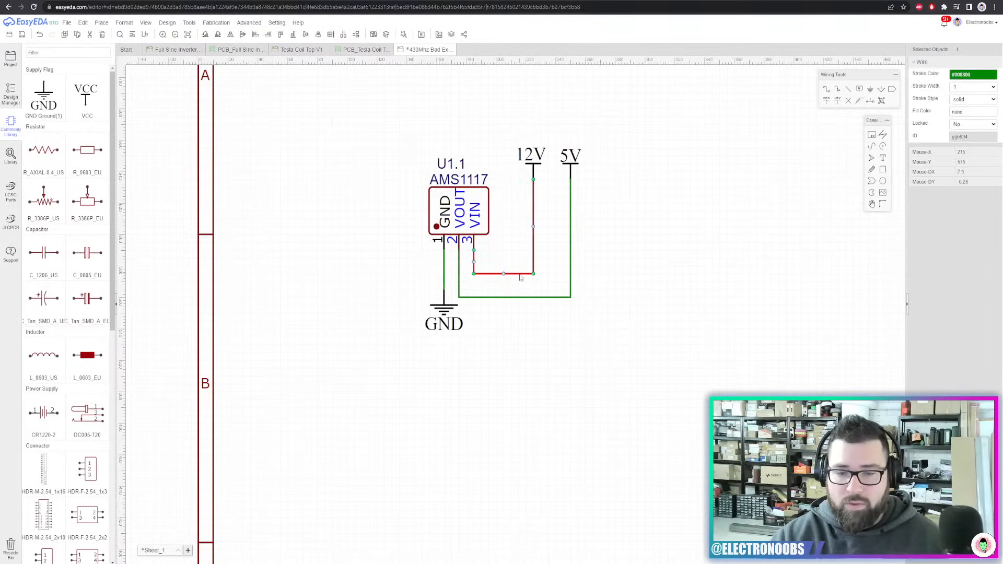
{"action": "mouse_move", "coordinate": [520, 274]}
{"action": "left_mouse_down"}
{"action": "mouse_move", "coordinate": [533, 259]}
{"action": "mouse_move", "coordinate": [525, 258]}
{"action": "left_mouse_up"}
{"action": "key", "text": "ctrl+z"}
{"action": "left_click", "coordinate": [524, 267]}
{"action": "left_click", "coordinate": [528, 302]}
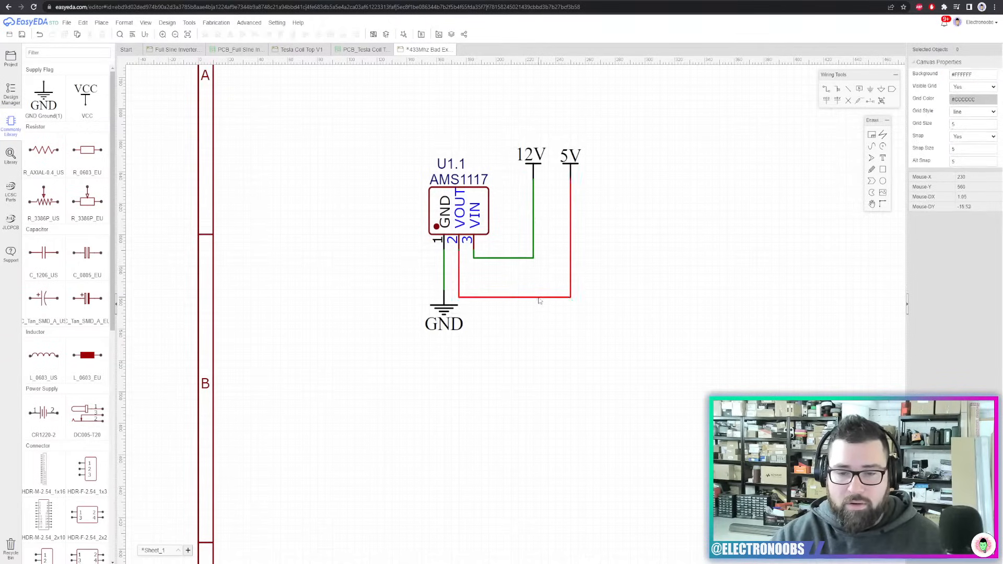
{"action": "left_click", "coordinate": [540, 297]}
{"action": "scroll", "coordinate": [541, 277], "scroll_direction": "down", "scroll_amount": 5}
{"action": "scroll", "coordinate": [486, 226], "scroll_direction": "up", "scroll_amount": 4}
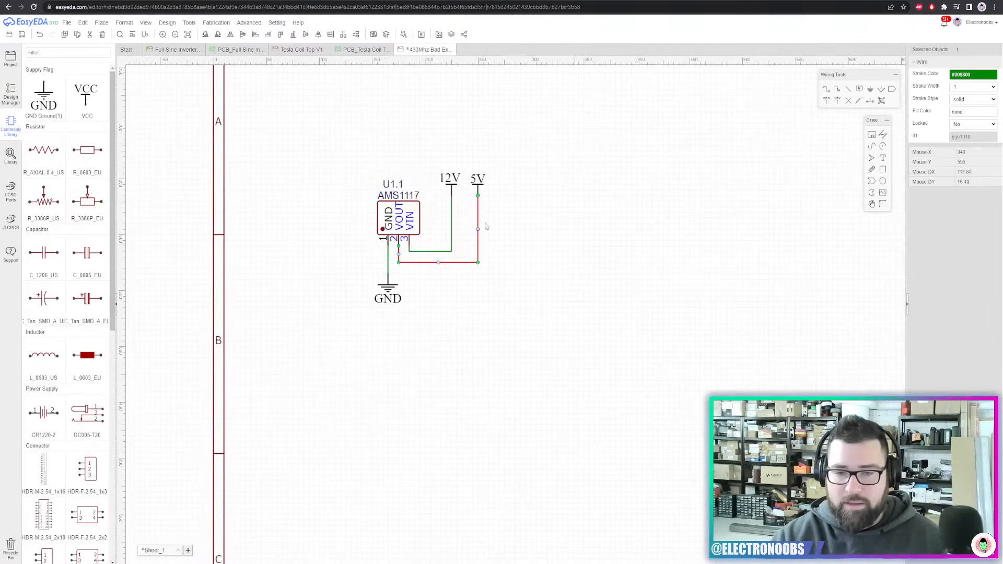
Place the selected 10uF 0805 capacitor vertically below the corner of the 5V wire
{"action": "key", "text": "shift+f"}
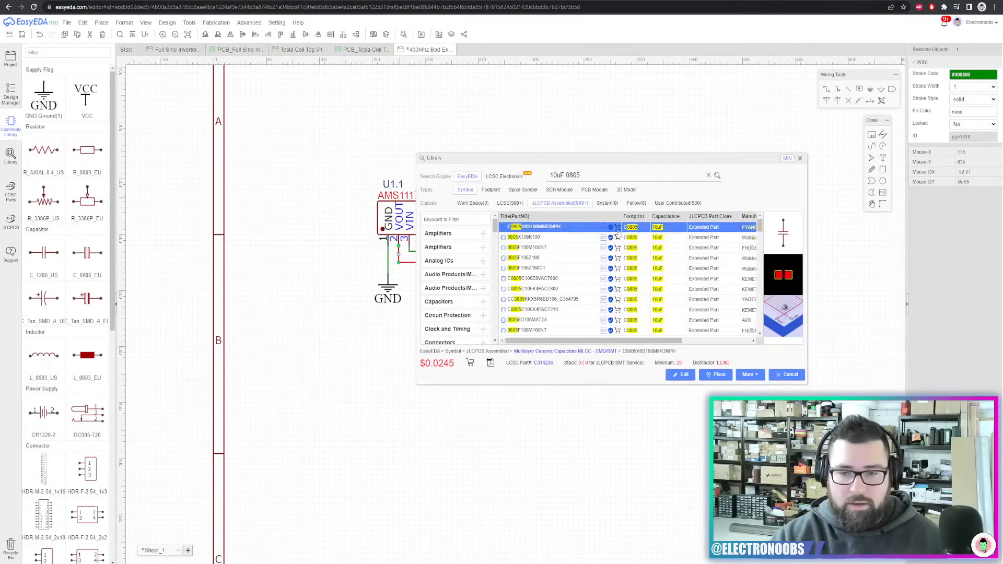
{"action": "left_click", "coordinate": [719, 374]}
{"action": "left_click", "coordinate": [477, 286]}
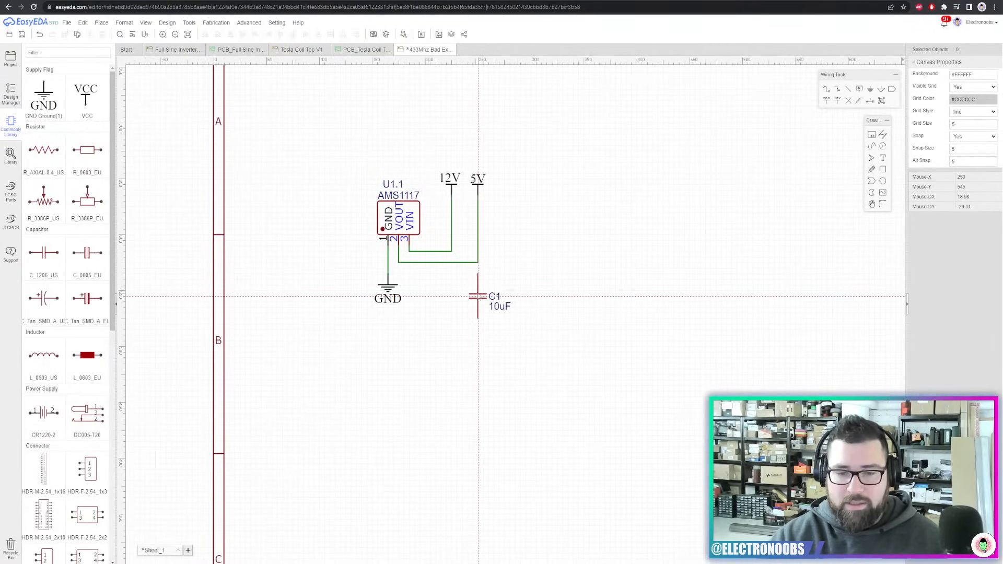
Lower the regulator's ground symbol slightly and place a copy of it directly below capacitor C1
{"action": "scroll", "coordinate": [382, 293], "scroll_direction": "up", "scroll_amount": 3}
{"action": "left_click", "coordinate": [396, 390]}
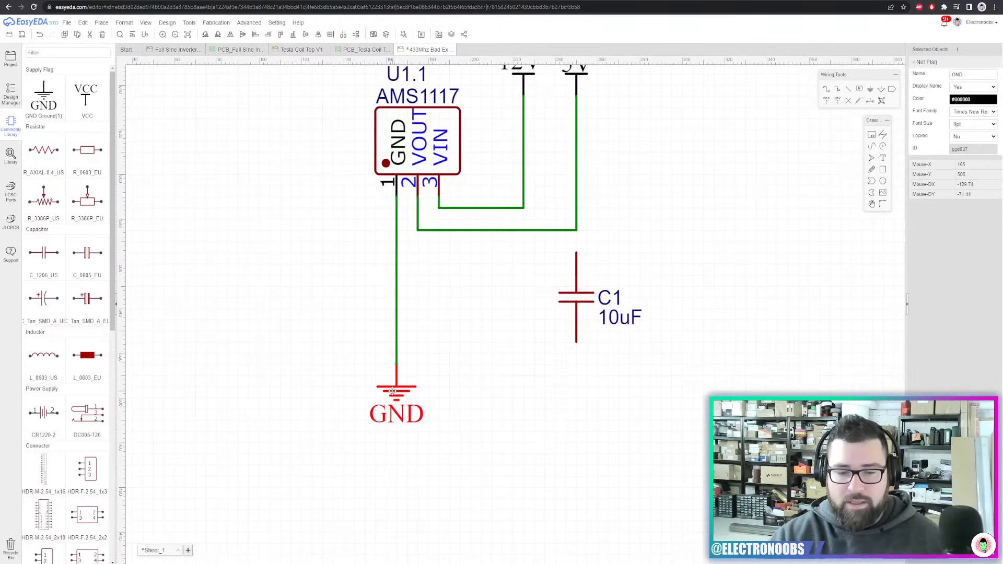
{"action": "left_click", "coordinate": [393, 396]}
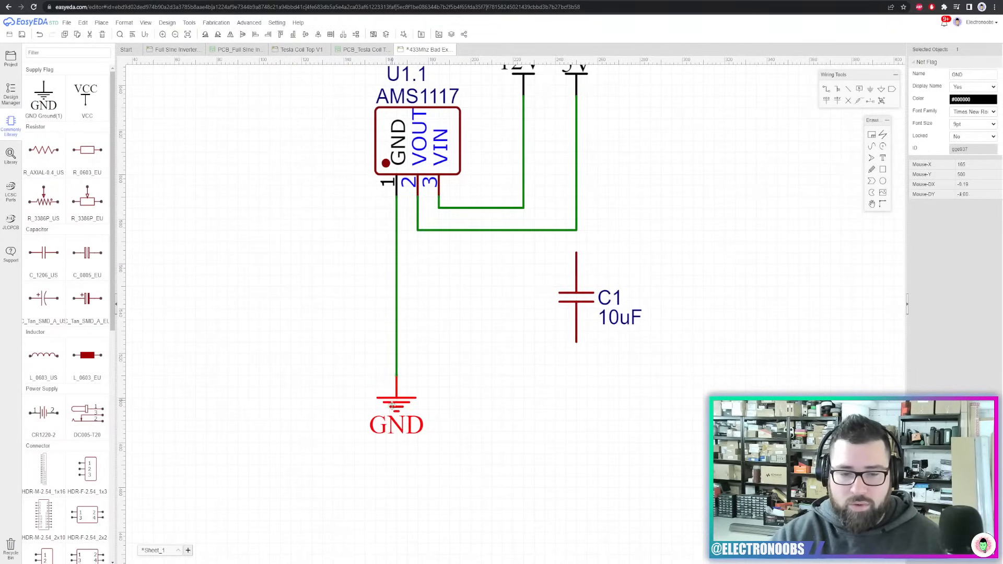
{"action": "left_click", "coordinate": [578, 378]}
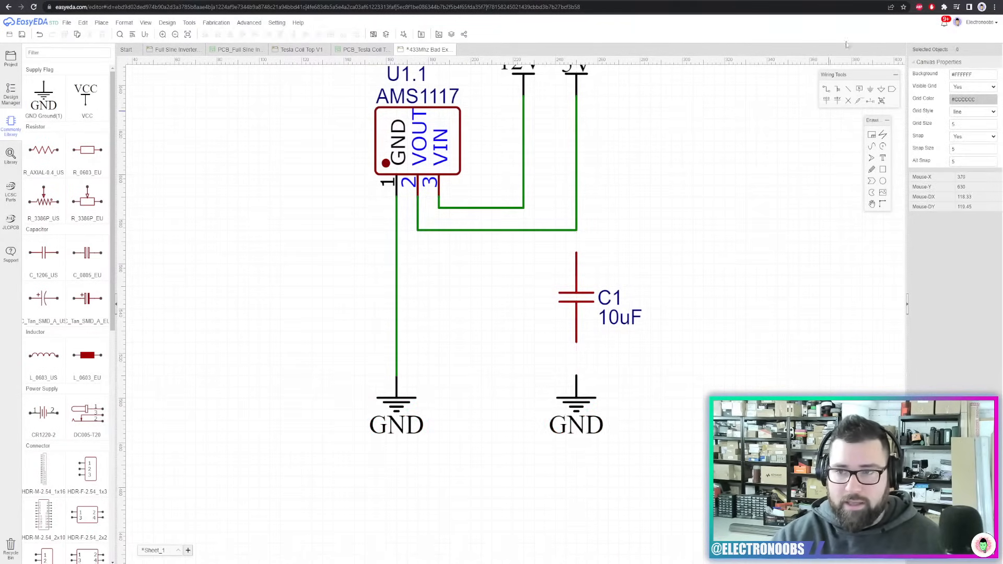
Wire C1's lower pin to its ground symbol and its upper pin to the corner of the 5V wire
{"action": "left_click", "coordinate": [826, 90]}
{"action": "left_click", "coordinate": [578, 343]}
{"action": "left_click", "coordinate": [577, 375]}
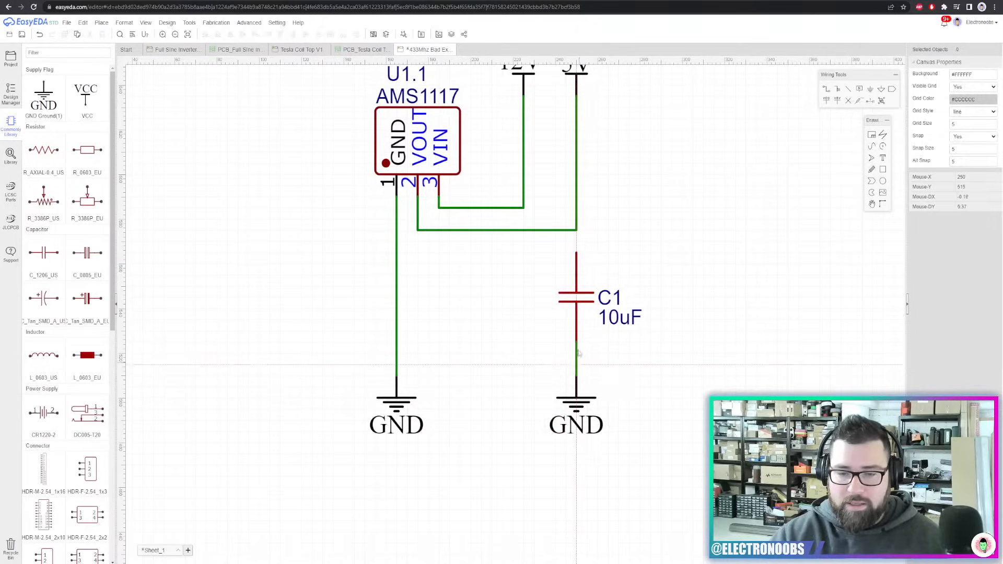
{"action": "left_click", "coordinate": [576, 230]}
{"action": "left_click", "coordinate": [576, 253]}
{"action": "scroll", "coordinate": [625, 256], "scroll_direction": "down", "scroll_amount": 3}
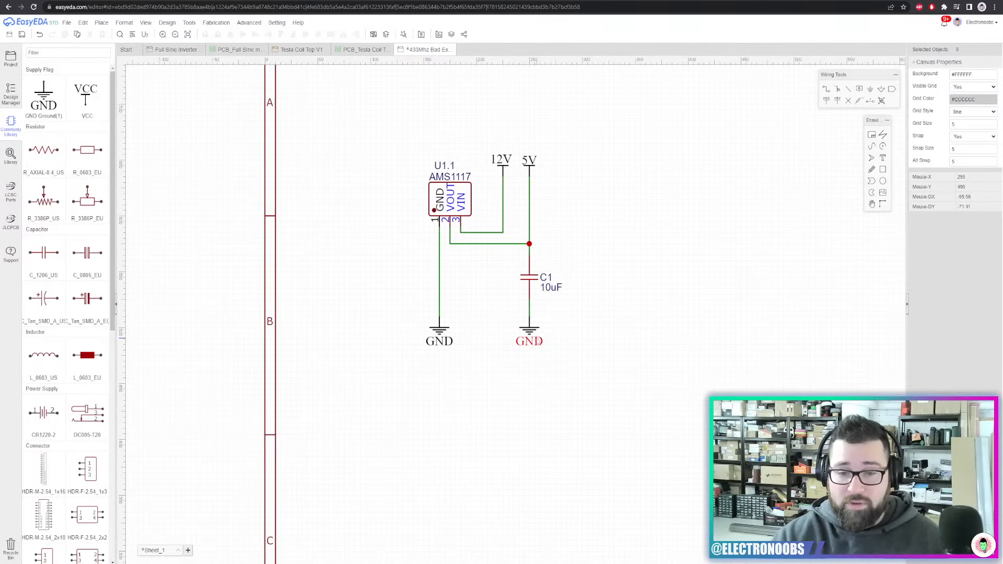
Search the part library for 100nF 0603 and select the first JLCPCB Assembled capacitor
{"action": "left_click", "coordinate": [10, 155]}
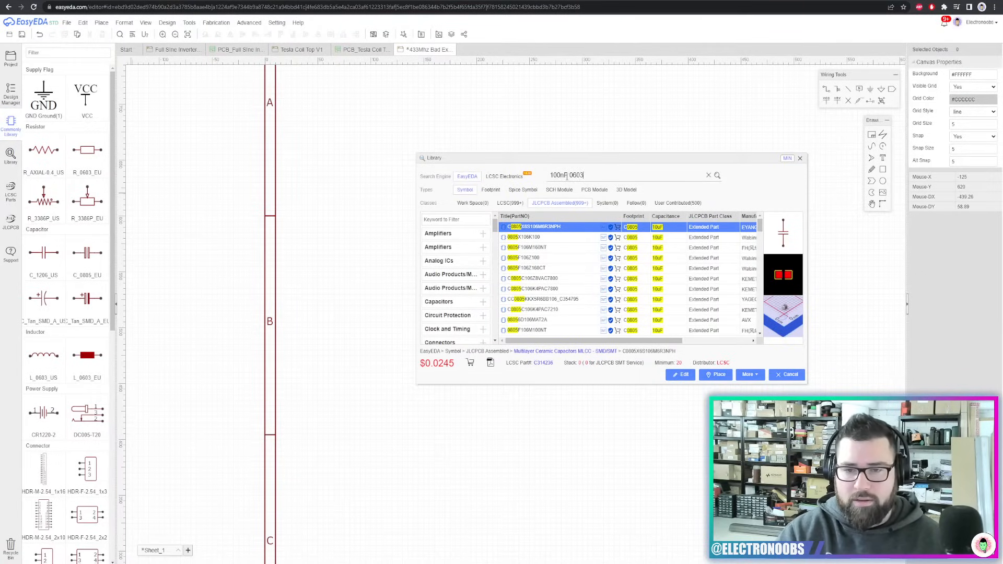
{"action": "key", "text": "Return"}
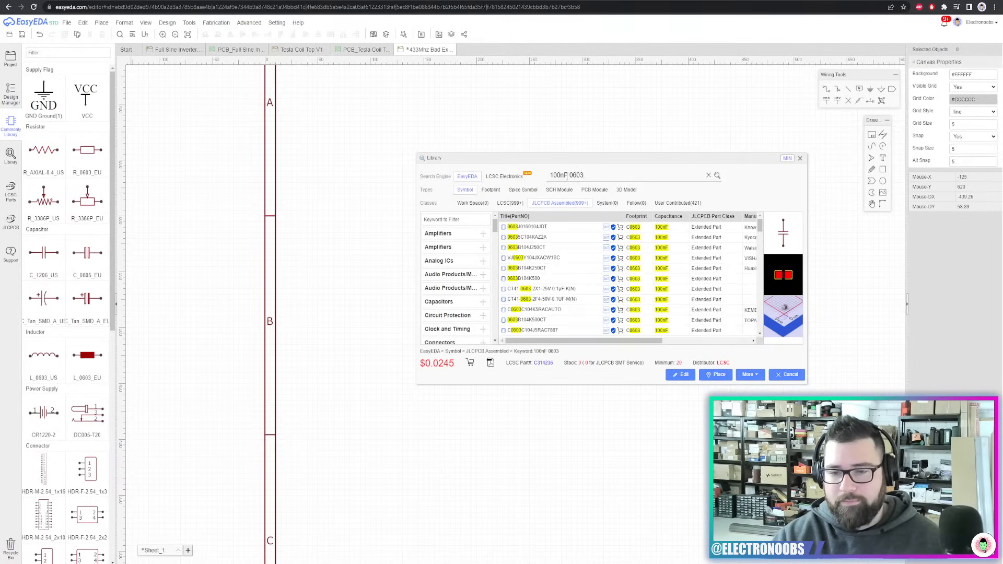
{"action": "left_click", "coordinate": [639, 229]}
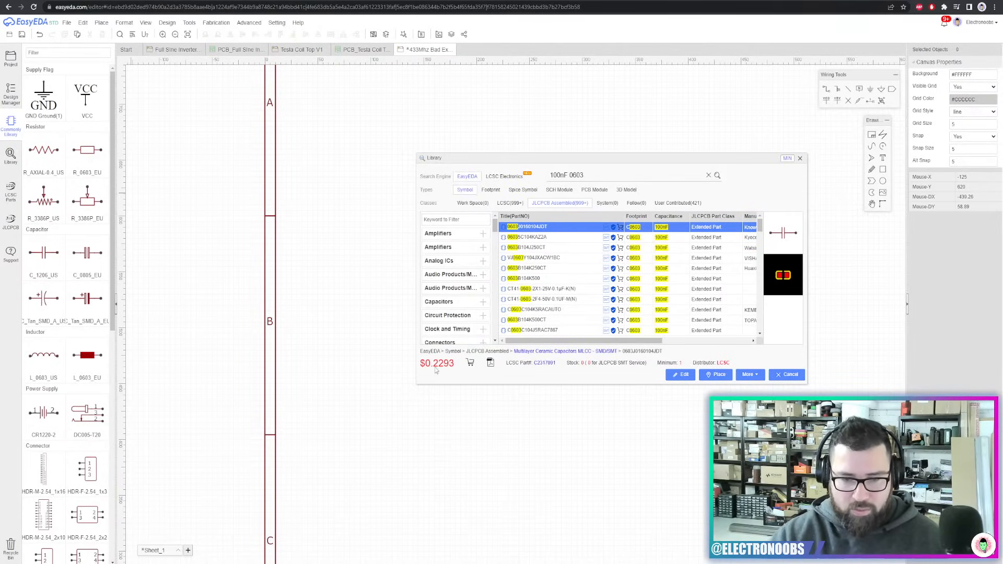
{"action": "left_click", "coordinate": [531, 238]}
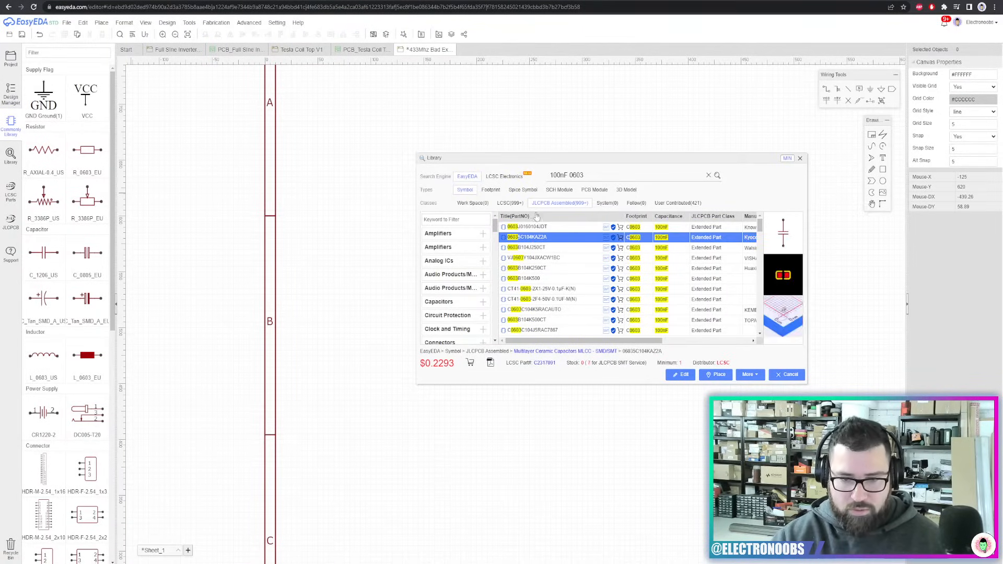
{"action": "left_click", "coordinate": [575, 228]}
Place the 100nF capacitor vertically between the regulator's ground wire and C1, level with C1
{"action": "left_click", "coordinate": [716, 374]}
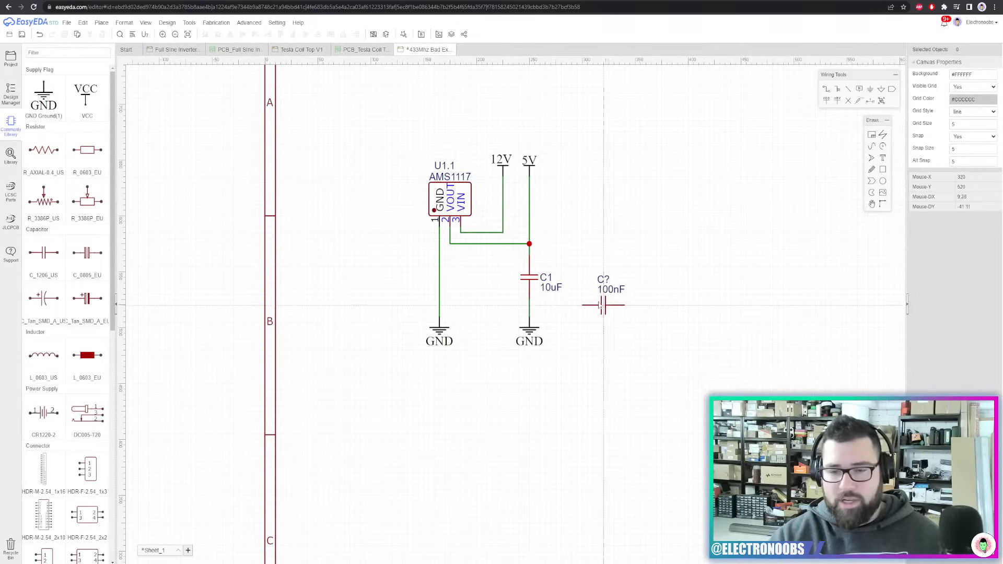
{"action": "key", "text": "space"}
{"action": "left_click", "coordinate": [491, 281]}
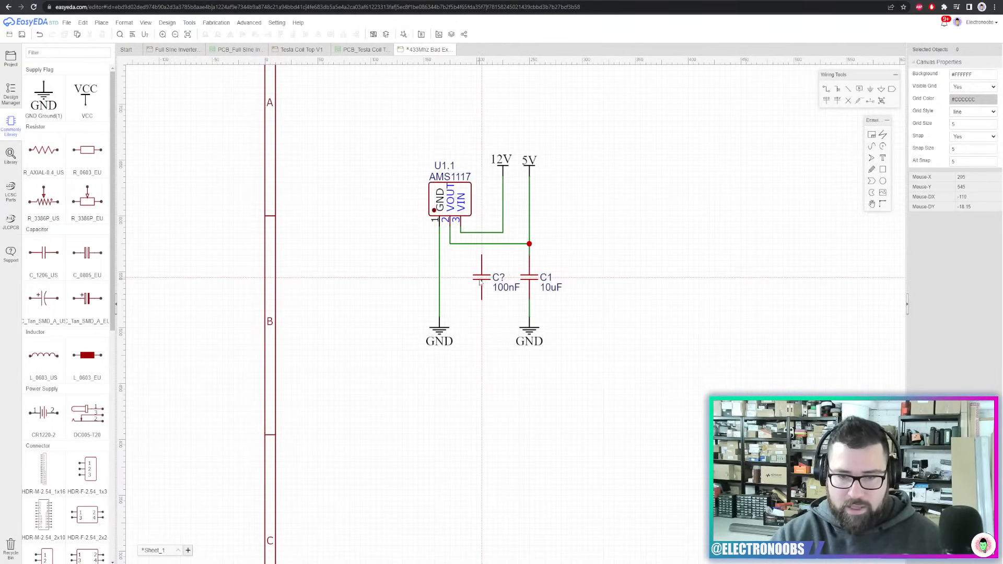
Copy C1's ground symbol and place the copy directly below capacitor C2
{"action": "scroll", "coordinate": [541, 290], "scroll_direction": "up", "scroll_amount": 5}
{"action": "left_click", "coordinate": [495, 386]}
{"action": "key", "text": "ctrl+c"}
{"action": "key", "text": "ctrl+v"}
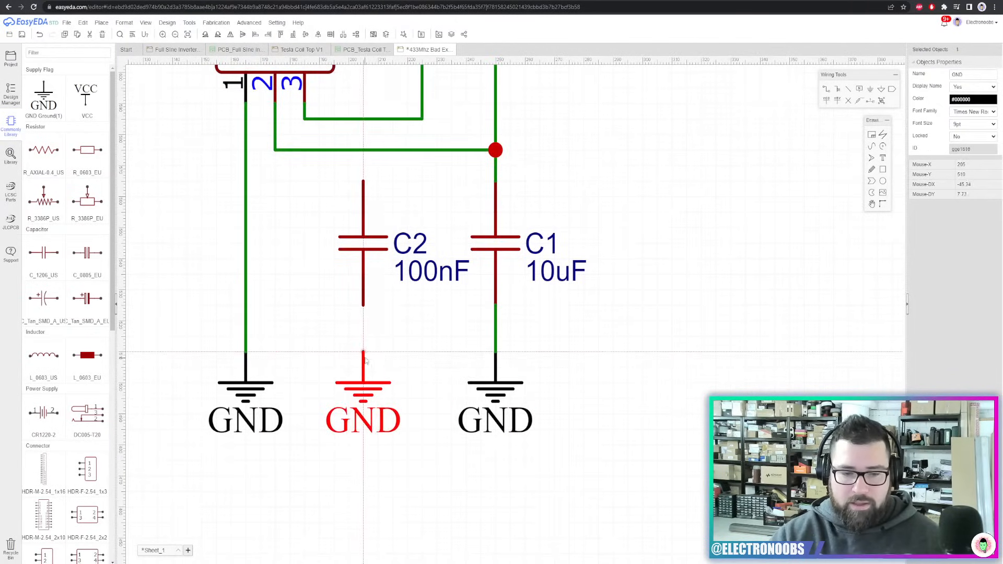
{"action": "left_click", "coordinate": [364, 366]}
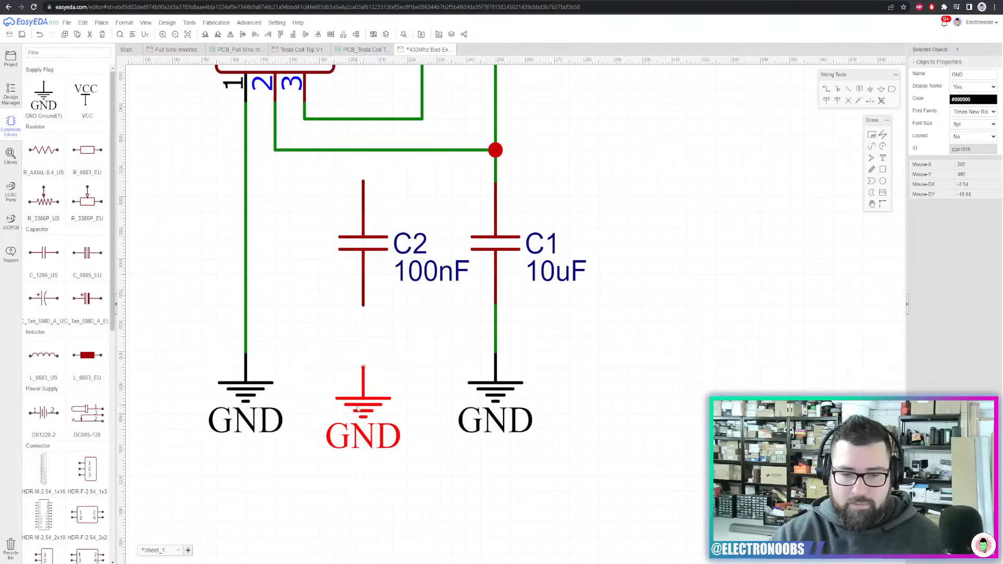
Wire C2's lower pin to its ground symbol and its upper pin to the horizontal 5V wire
{"action": "left_click", "coordinate": [825, 90]}
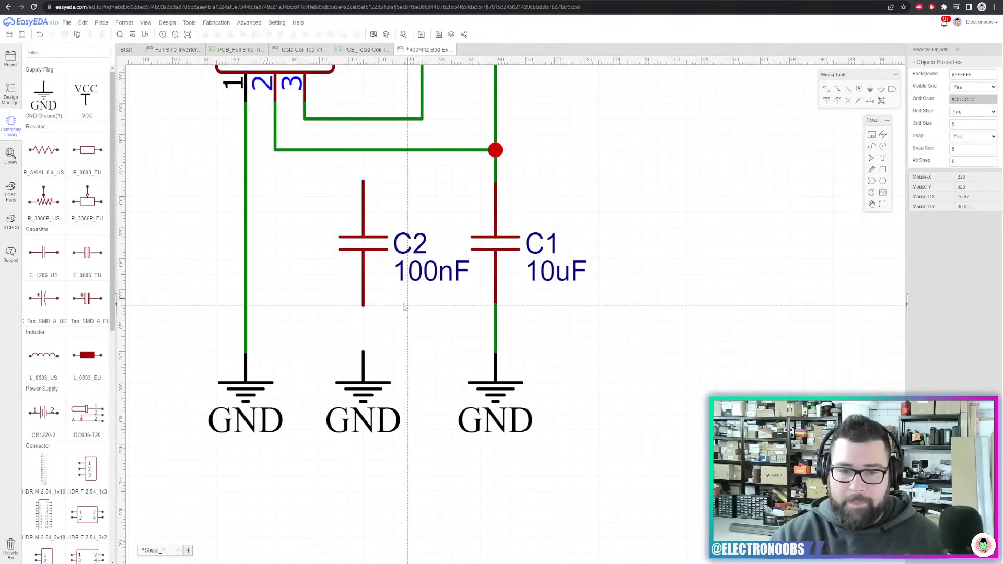
{"action": "left_click", "coordinate": [363, 306]}
{"action": "left_click", "coordinate": [363, 353]}
{"action": "left_click", "coordinate": [363, 181]}
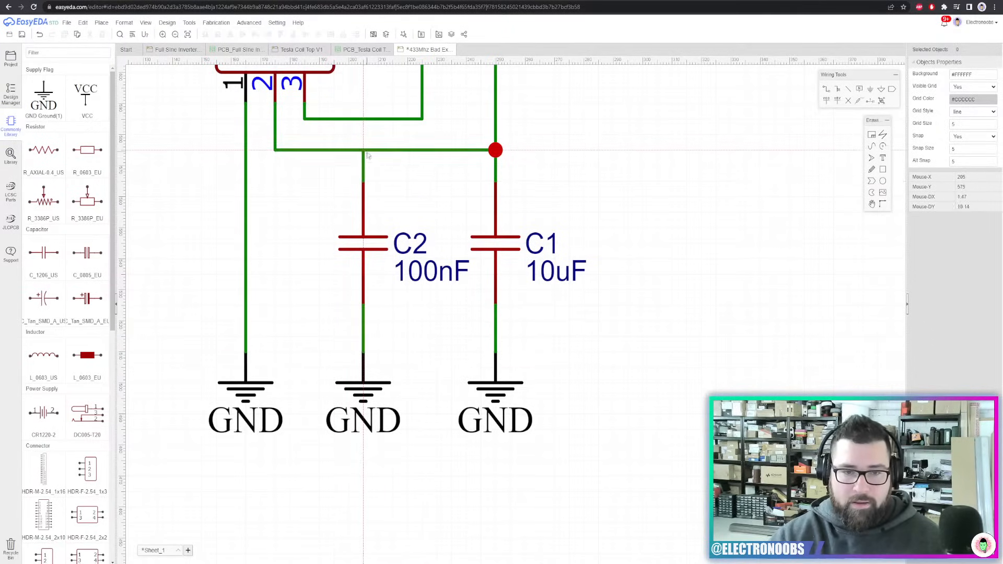
{"action": "left_click", "coordinate": [363, 151]}
{"action": "scroll", "coordinate": [659, 151], "scroll_direction": "down", "scroll_amount": 5}
{"action": "right_click", "coordinate": [659, 152]}
{"action": "right_click_drag", "start_coordinate": [660, 165], "coordinate": [590, 289]}
{"action": "left_click_drag", "start_coordinate": [591, 149], "coordinate": [384, 398]}
{"action": "left_click", "coordinate": [655, 308]}
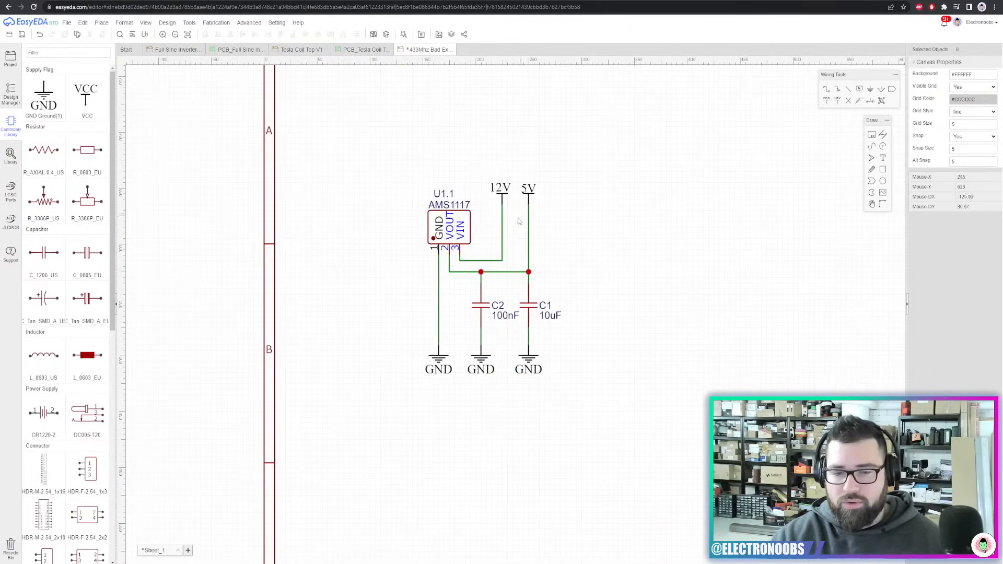
Copy the 10uF capacitor C1 and place the copy vertically between the sheet border and the regulator's ground wire
{"action": "left_click", "coordinate": [541, 309]}
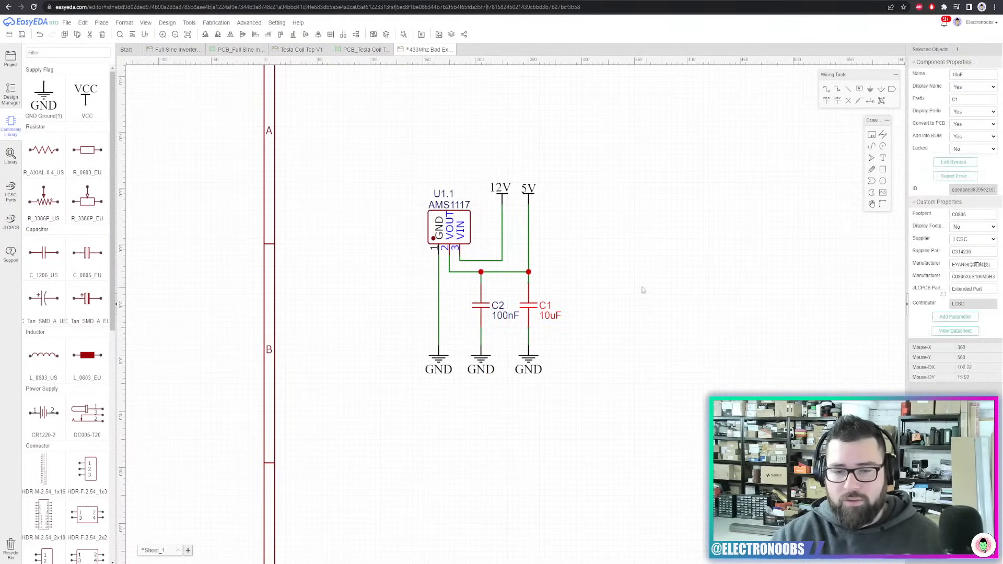
{"action": "key", "text": "ctrl+c"}
{"action": "key", "text": "ctrl+v"}
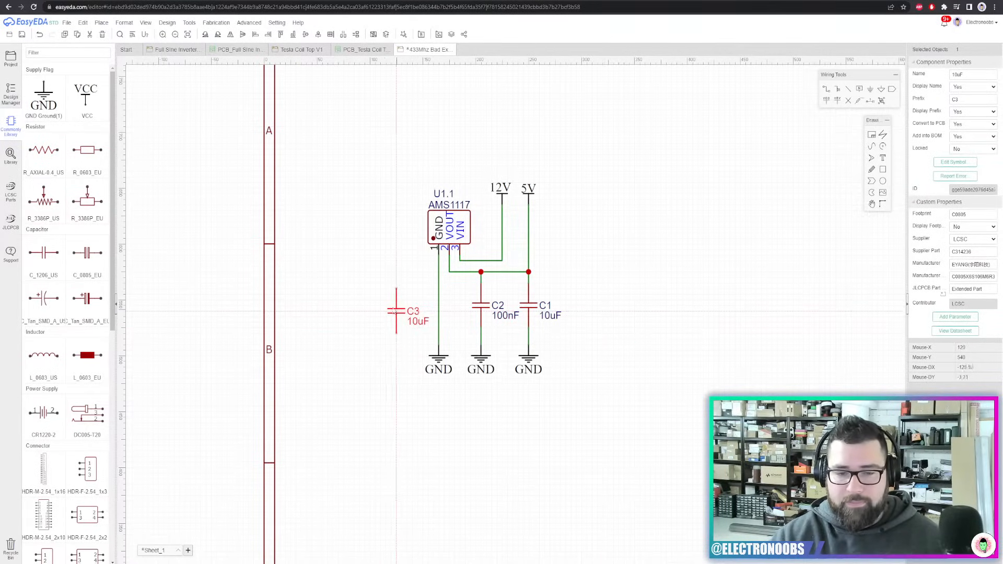
{"action": "left_click", "coordinate": [394, 291]}
{"action": "right_click", "coordinate": [402, 247]}
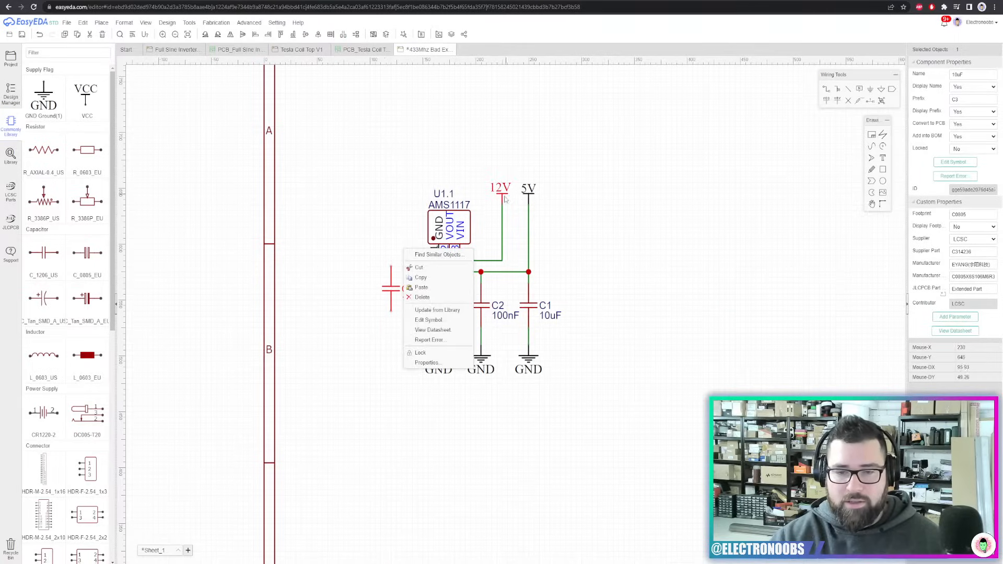
Copy the regulator's 12V flag, place the copy directly above capacitor C3 and wire it to C3's upper pin
{"action": "left_click", "coordinate": [502, 201]}
{"action": "key", "text": "ctrl+c"}
{"action": "key", "text": "ctrl+v"}
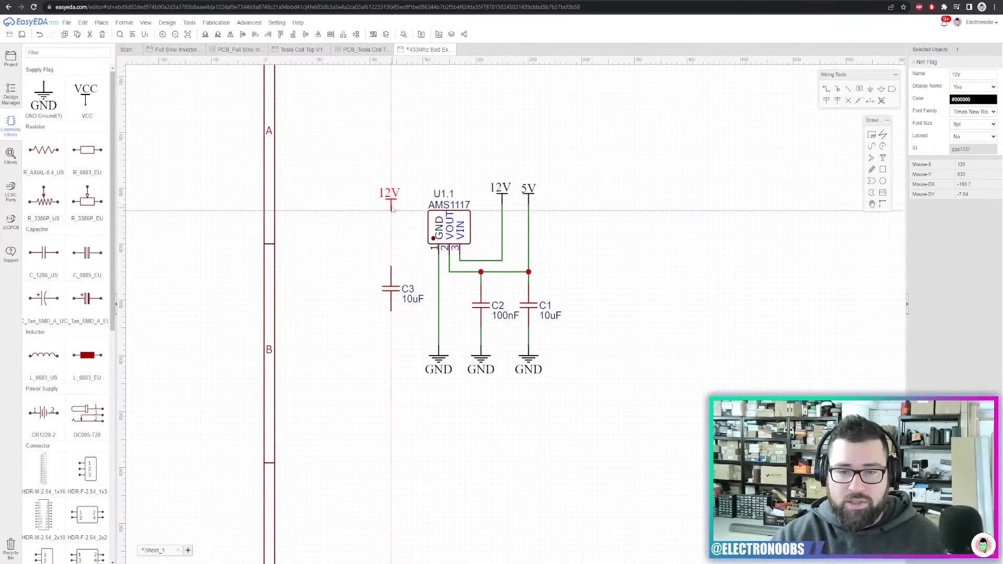
{"action": "left_click", "coordinate": [394, 210]}
{"action": "left_click", "coordinate": [825, 90]}
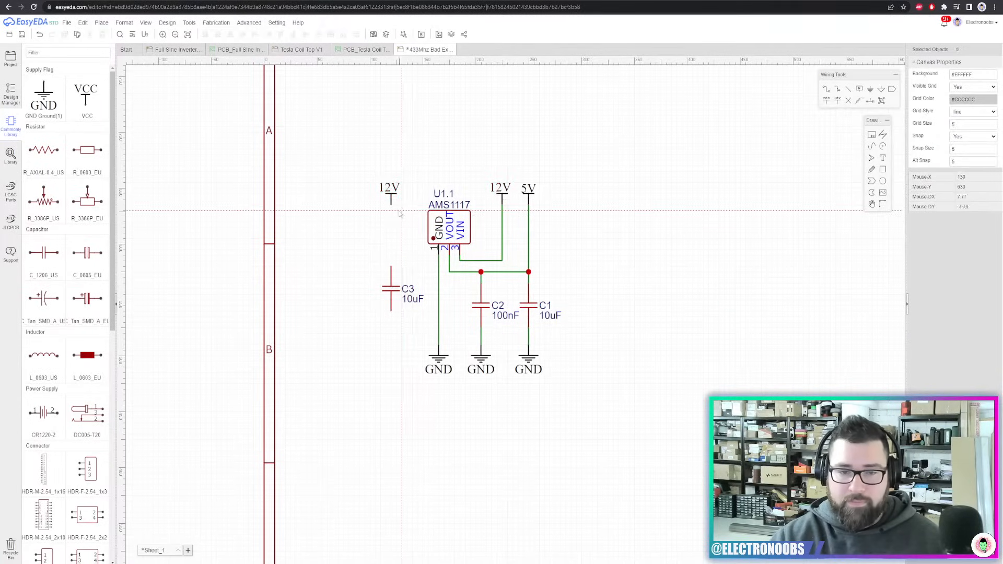
{"action": "left_click", "coordinate": [391, 195]}
{"action": "left_click", "coordinate": [391, 268]}
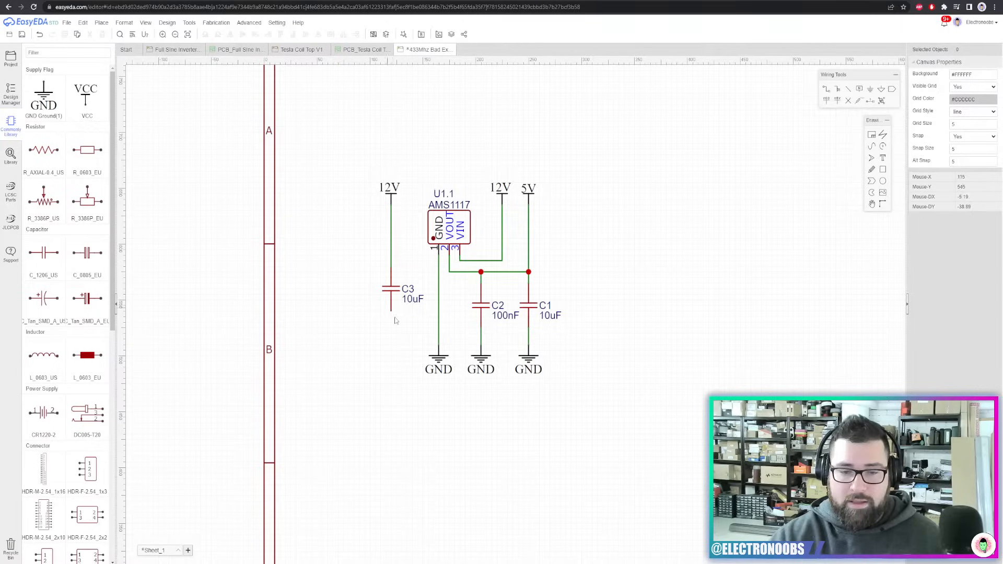
Copy the regulator's ground symbol, place the copy below C3 level with the other grounds, and wire it to C3's lower pin
{"action": "left_click", "coordinate": [440, 360]}
{"action": "key", "text": "ctrl+c"}
{"action": "key", "text": "ctrl+v"}
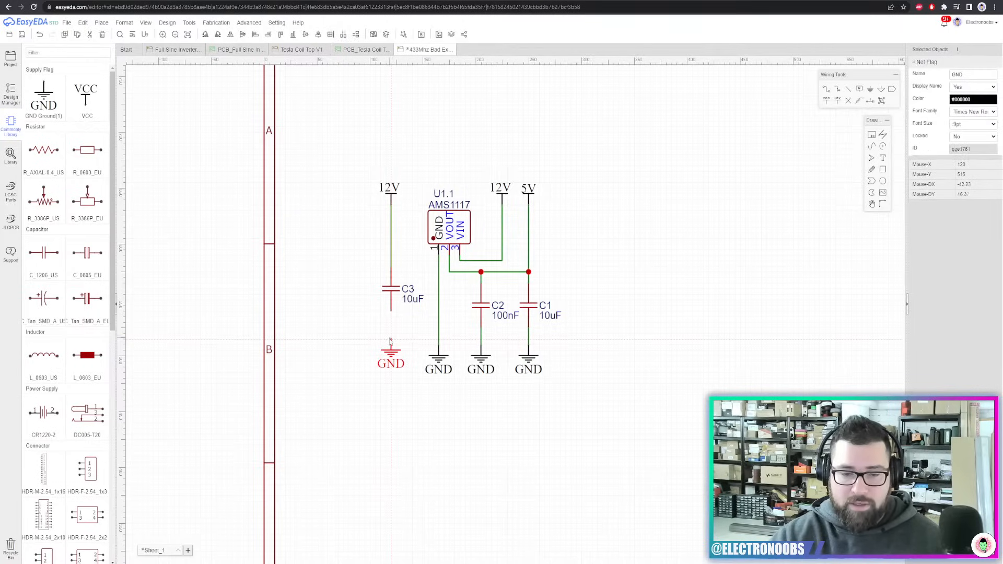
{"action": "left_click", "coordinate": [390, 349]}
{"action": "left_click", "coordinate": [826, 90]}
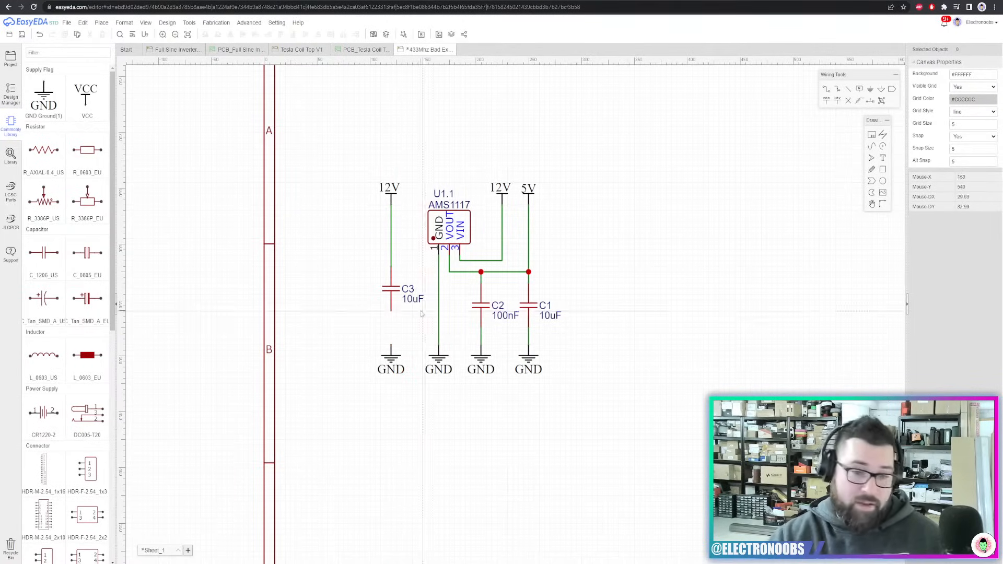
{"action": "scroll", "coordinate": [385, 322], "scroll_direction": "up", "scroll_amount": 4}
{"action": "left_click", "coordinate": [391, 311]}
{"action": "left_click", "coordinate": [395, 365]}
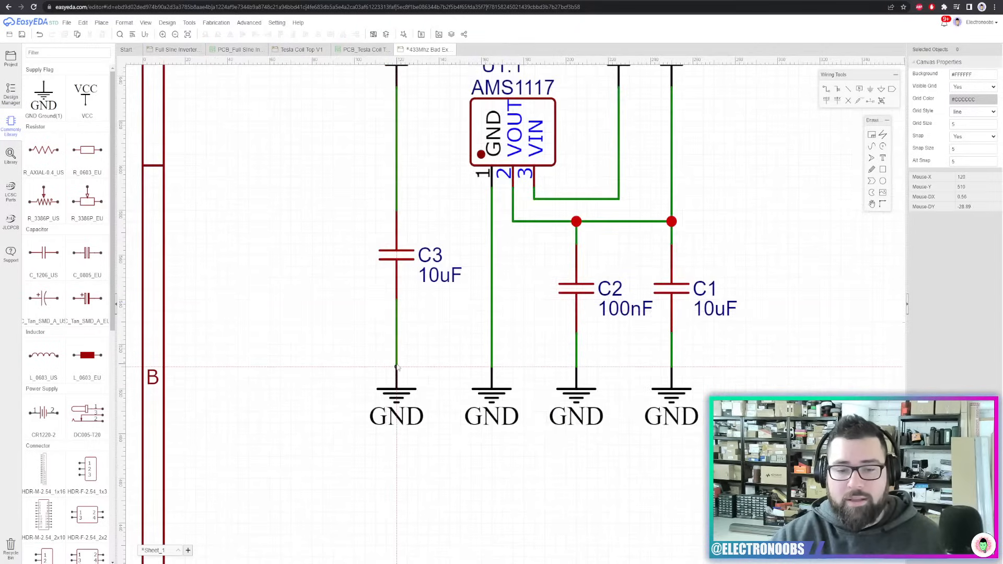
Draw a rectangle enclosing the whole regulator circuit, from the 12V and 5V flags down to the ground symbols
{"action": "scroll", "coordinate": [437, 342], "scroll_direction": "down", "scroll_amount": 2}
{"action": "right_click_drag", "start_coordinate": [513, 213], "coordinate": [507, 214]}
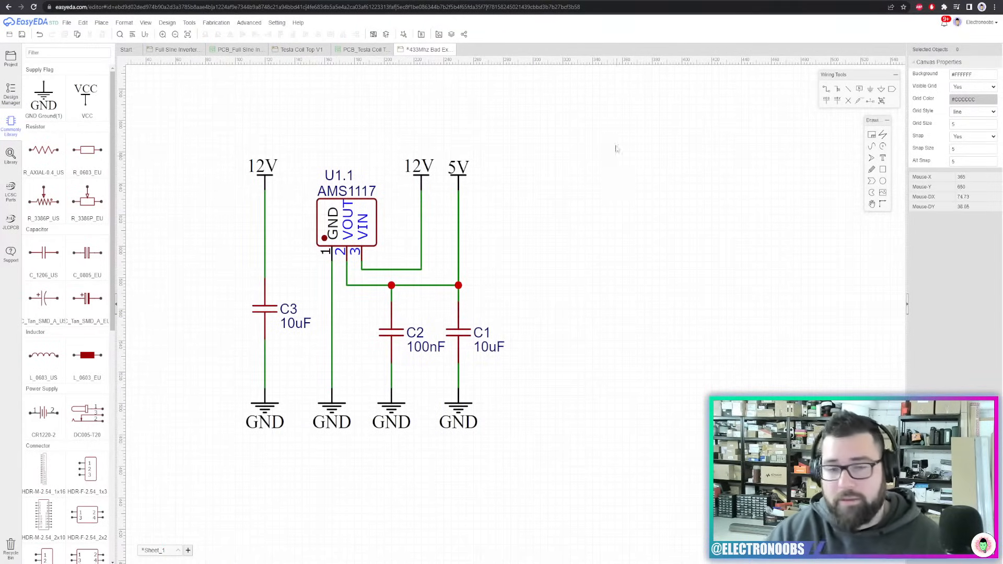
{"action": "left_click", "coordinate": [883, 169]}
{"action": "mouse_move", "coordinate": [235, 151]}
{"action": "left_mouse_down"}
{"action": "mouse_move", "coordinate": [620, 432]}
{"action": "mouse_move", "coordinate": [541, 435]}
{"action": "left_mouse_up"}
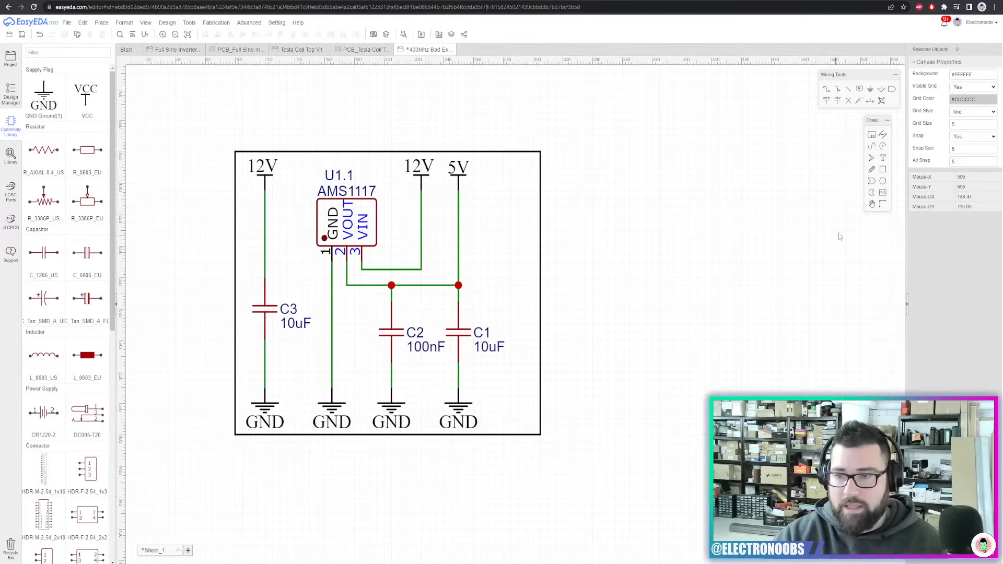
Add the text label "Voltage Regulator" and move it to the frame's lower edge, below C3 and the regulator
{"action": "left_click", "coordinate": [883, 158]}
{"action": "left_click", "coordinate": [640, 229]}
{"action": "double_click", "coordinate": [679, 225]}
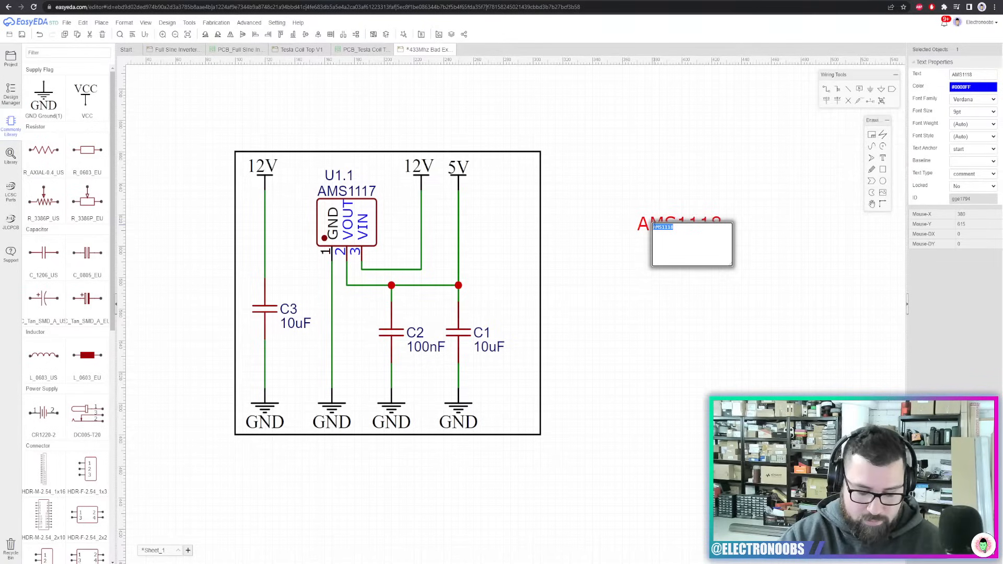
{"action": "type", "text": "Regulator"}
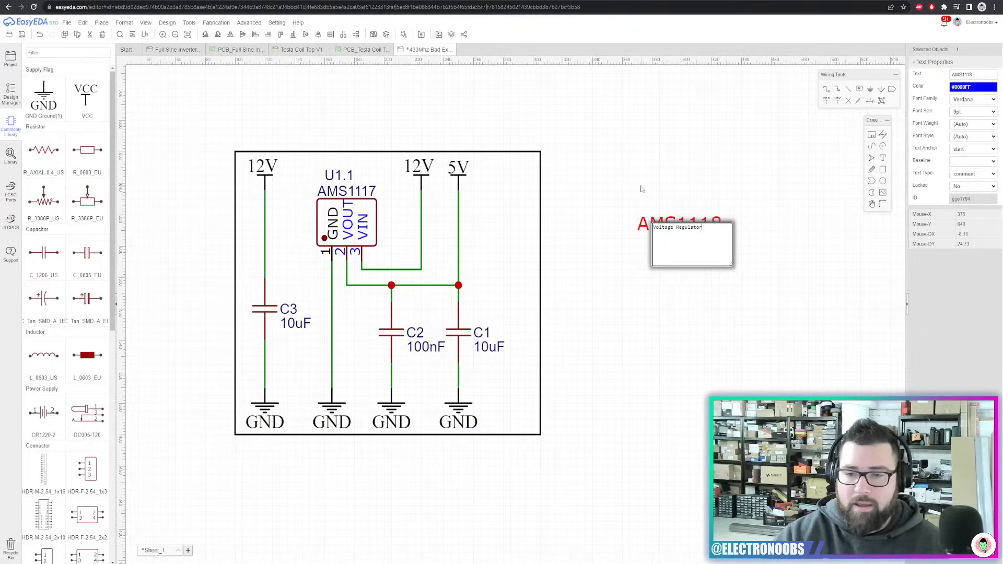
{"action": "left_click", "coordinate": [642, 189]}
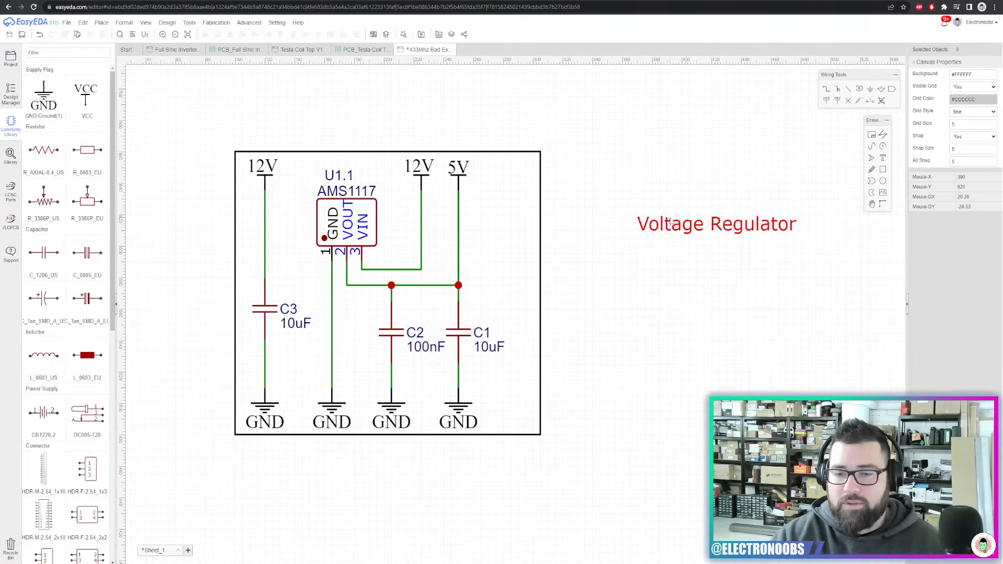
{"action": "left_click_drag", "start_coordinate": [677, 225], "coordinate": [261, 440]}
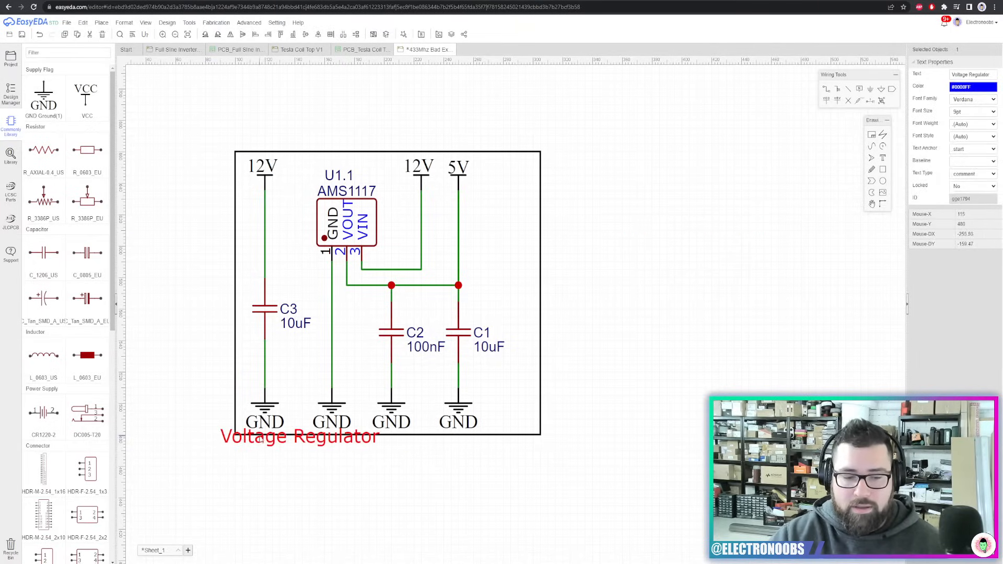
Extend the frame's lower edge downward and position the "Voltage Regulator" label inside it, beneath the ground symbols
{"action": "left_click", "coordinate": [482, 438]}
{"action": "left_click", "coordinate": [535, 434]}
{"action": "left_click_drag", "start_coordinate": [542, 439], "coordinate": [541, 459]}
{"action": "left_click_drag", "start_coordinate": [337, 445], "coordinate": [361, 453]}
{"action": "left_click", "coordinate": [584, 411]}
Move the complete framed regulator circuit with its label into the upper-left corner of the drawing sheet
{"action": "scroll", "coordinate": [595, 402], "scroll_direction": "down", "scroll_amount": 5}
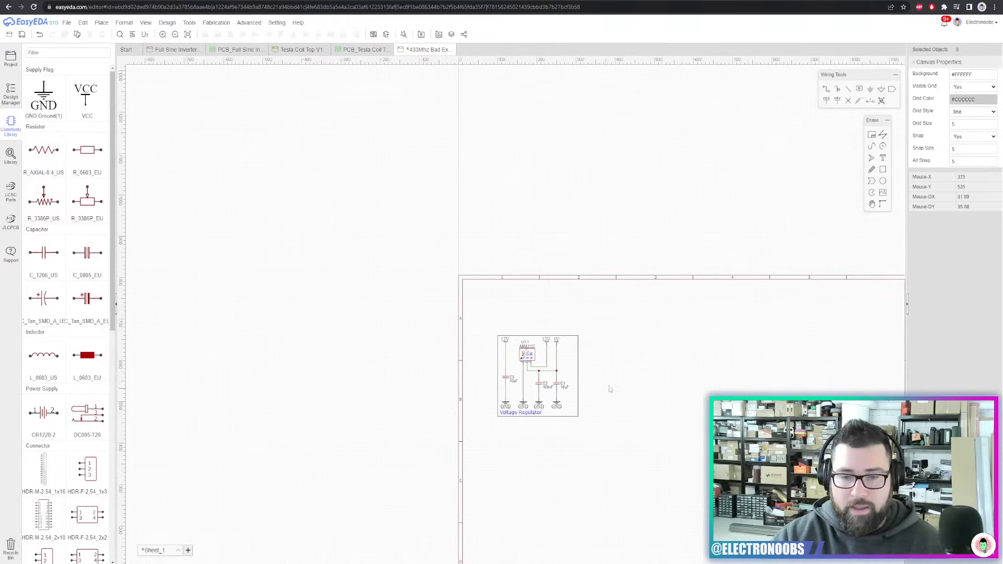
{"action": "right_click_drag", "start_coordinate": [645, 398], "coordinate": [517, 287]}
{"action": "left_click_drag", "start_coordinate": [494, 196], "coordinate": [340, 330]}
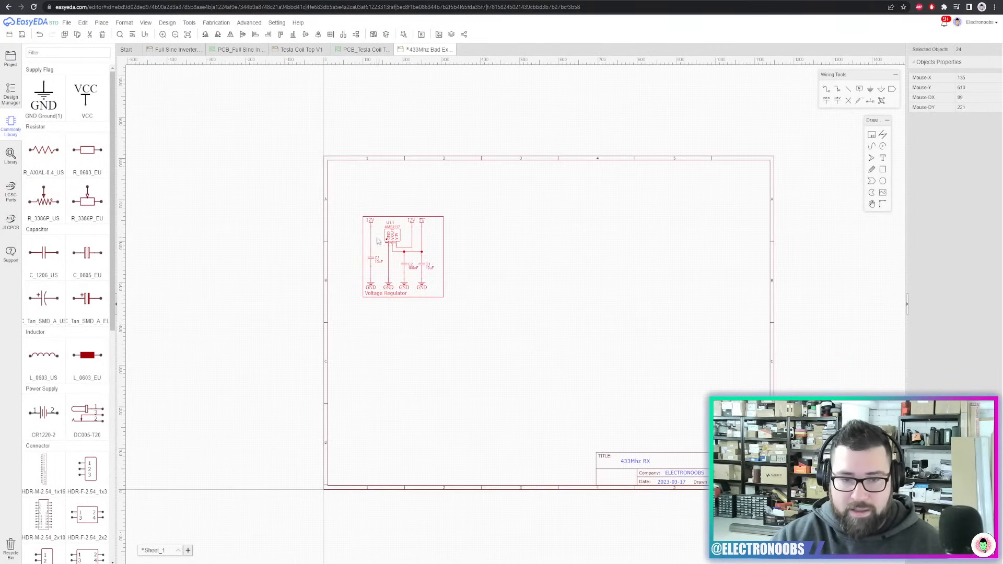
{"action": "left_click_drag", "start_coordinate": [397, 240], "coordinate": [365, 188]}
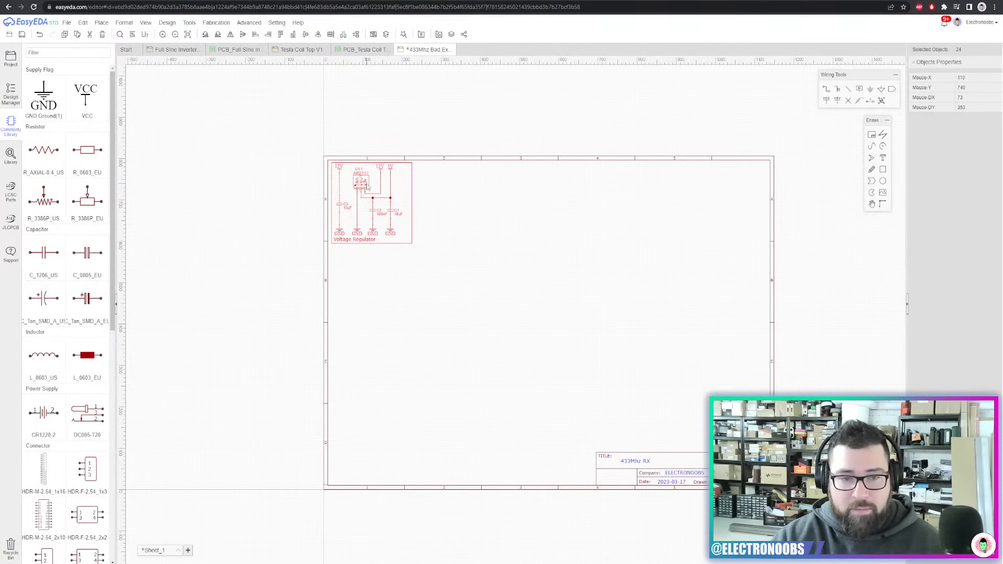
{"action": "left_click", "coordinate": [432, 198]}
Place a single-pin HDR-M-2.54_1x1 male header just to the right of the Voltage Regulator frame
{"action": "scroll", "coordinate": [432, 199], "scroll_direction": "up", "scroll_amount": 2}
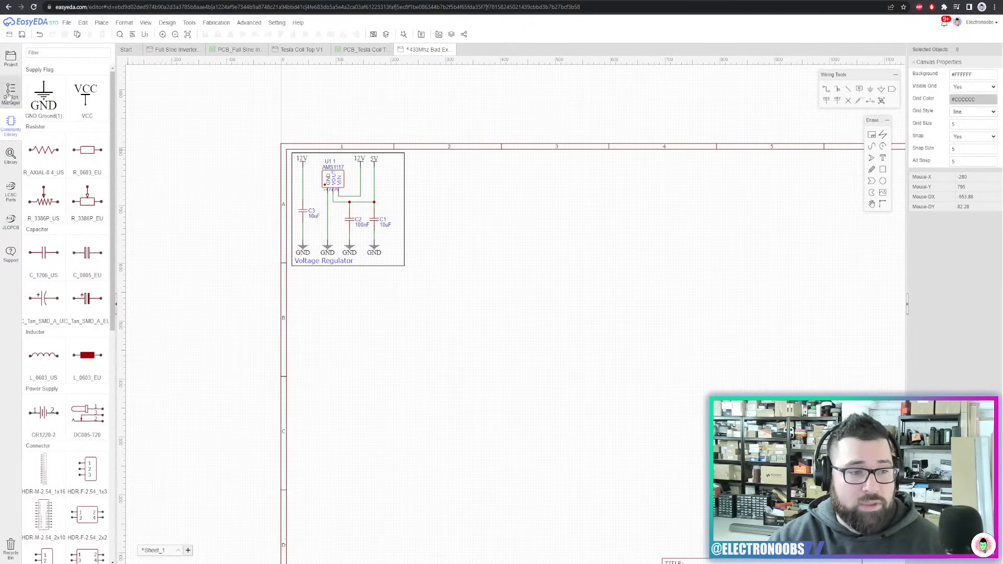
{"action": "scroll", "coordinate": [66, 328], "scroll_direction": "down", "scroll_amount": 3}
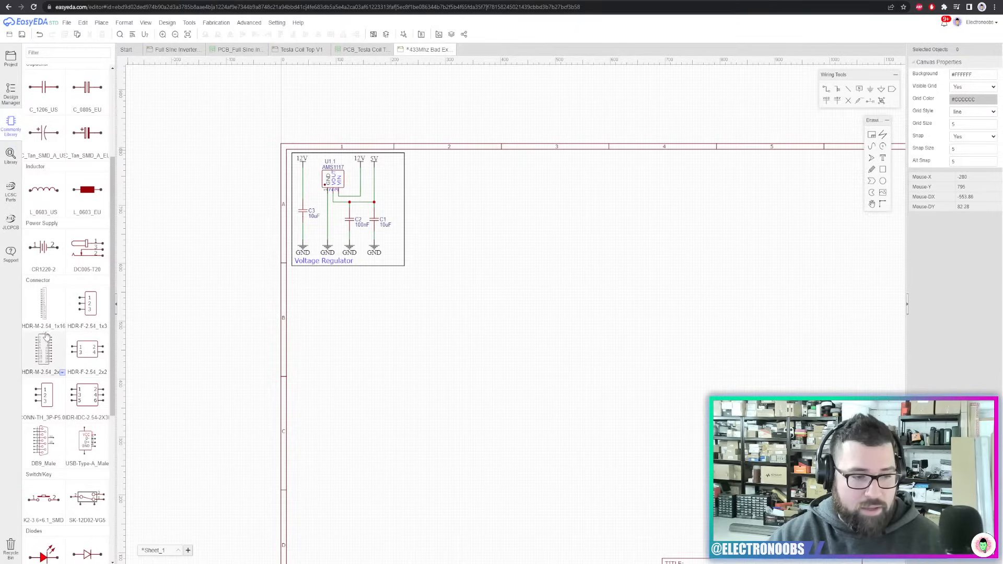
{"action": "left_click", "coordinate": [62, 327]}
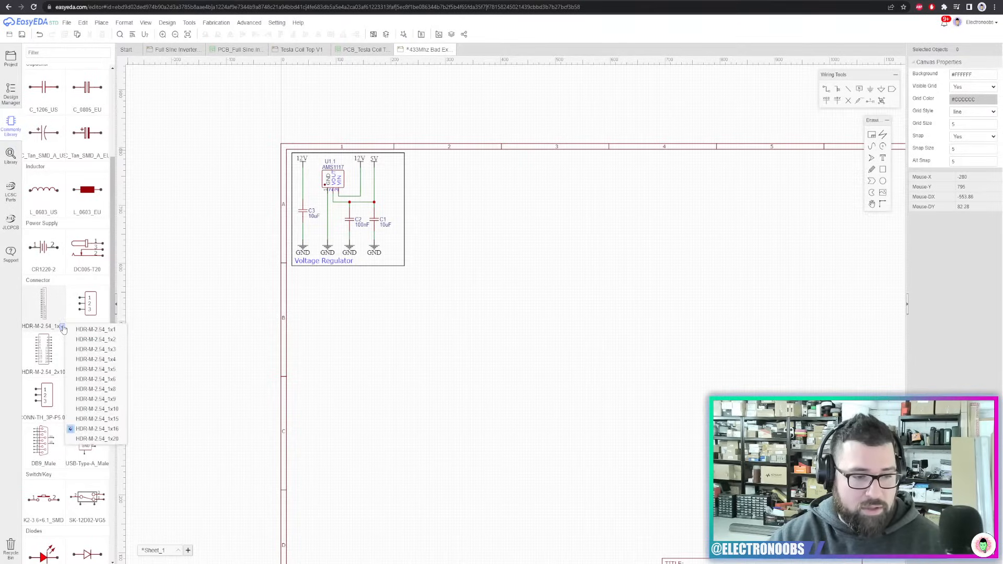
{"action": "left_click", "coordinate": [99, 332]}
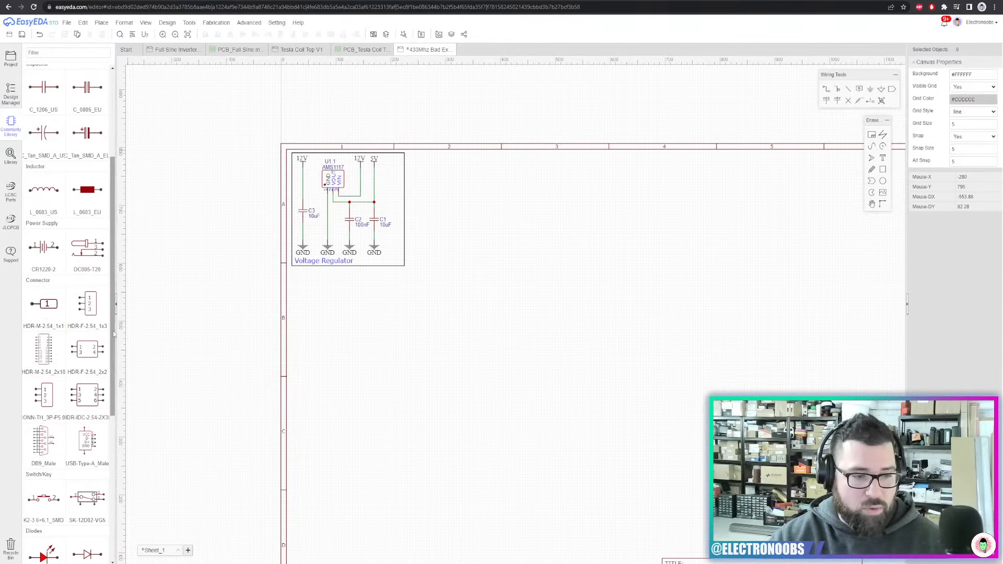
{"action": "left_click", "coordinate": [47, 308]}
{"action": "scroll", "coordinate": [424, 202], "scroll_direction": "up", "scroll_amount": 2}
{"action": "left_click", "coordinate": [436, 197]}
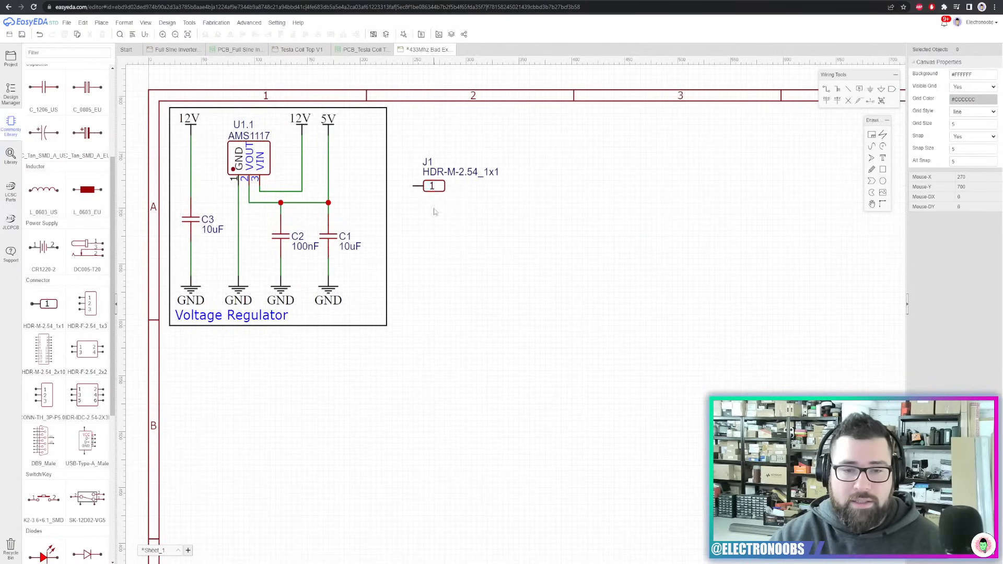
Hide the header's name by setting Display Name to No, and move its J1 designator beside the header body
{"action": "left_click", "coordinate": [440, 186]}
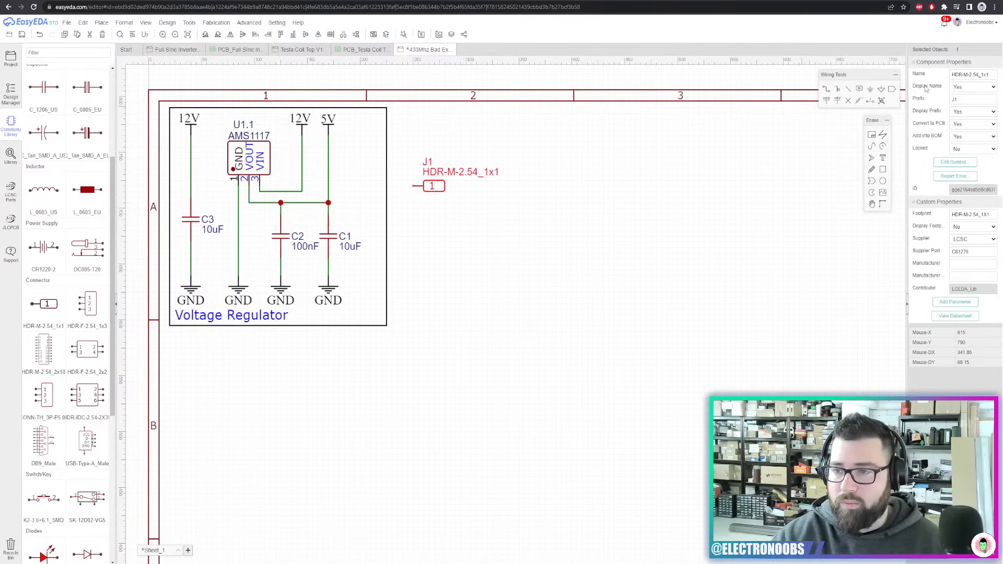
{"action": "left_click", "coordinate": [974, 87]}
{"action": "left_click", "coordinate": [966, 104]}
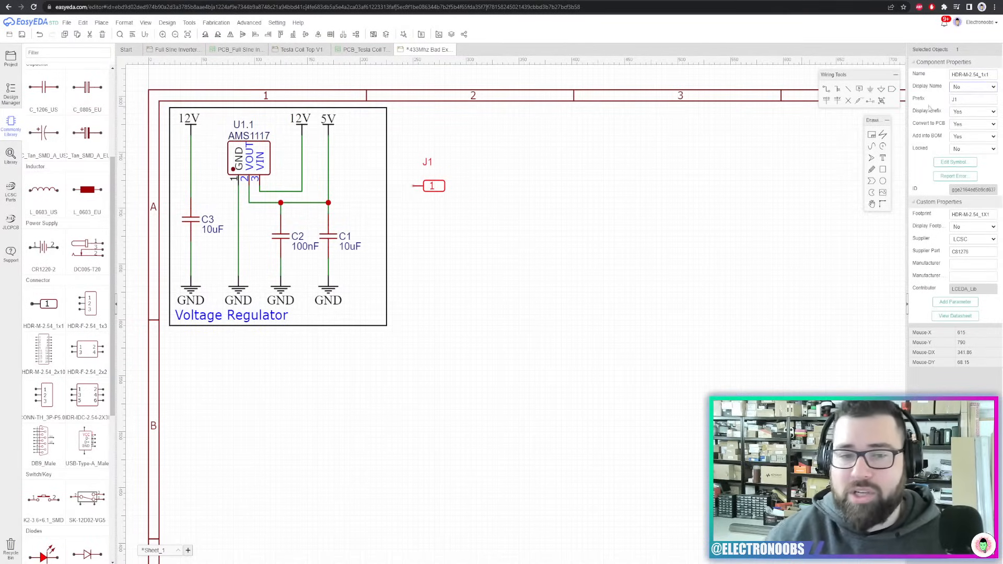
{"action": "scroll", "coordinate": [450, 159], "scroll_direction": "up", "scroll_amount": 2}
{"action": "left_click_drag", "start_coordinate": [402, 167], "coordinate": [458, 214]}
{"action": "left_click", "coordinate": [430, 213]}
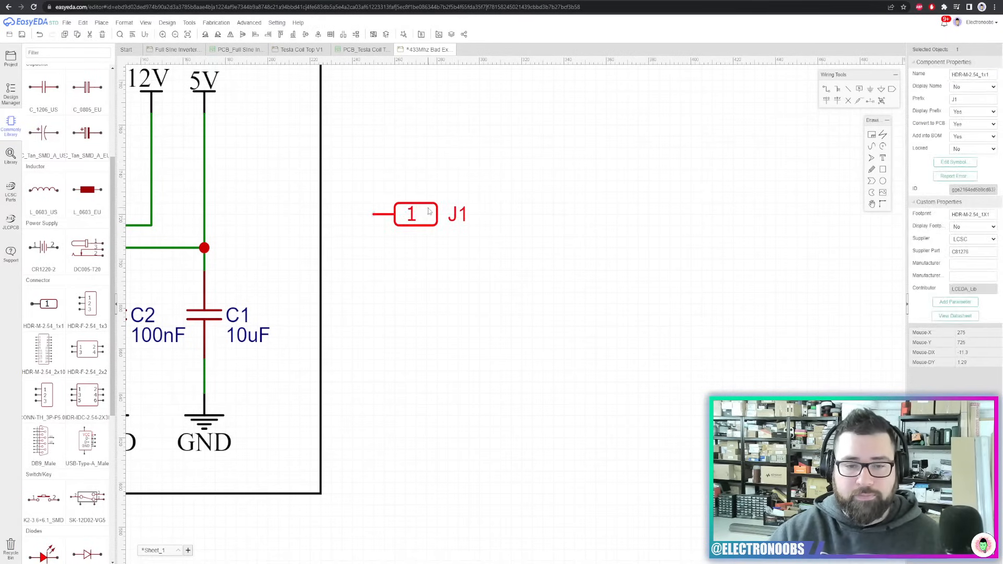
Copy header J1 and place the copy directly below it, aligned with J1
{"action": "scroll", "coordinate": [431, 212], "scroll_direction": "down", "scroll_amount": 3}
{"action": "key", "text": "ctrl+c"}
{"action": "key", "text": "ctrl+v"}
{"action": "left_click", "coordinate": [431, 214]}
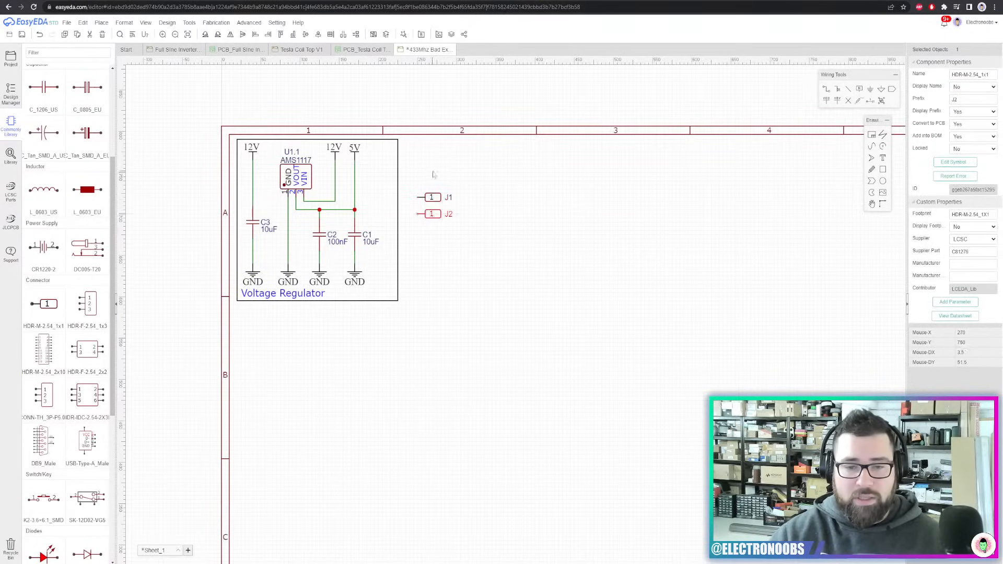
Copy C1's ground symbol, place the copy to the lower left of header J2, and wire it to J2's pin
{"action": "scroll", "coordinate": [402, 185], "scroll_direction": "up", "scroll_amount": 3}
{"action": "left_click", "coordinate": [293, 414]}
{"action": "key", "text": "ctrl+c"}
{"action": "key", "text": "ctrl+v"}
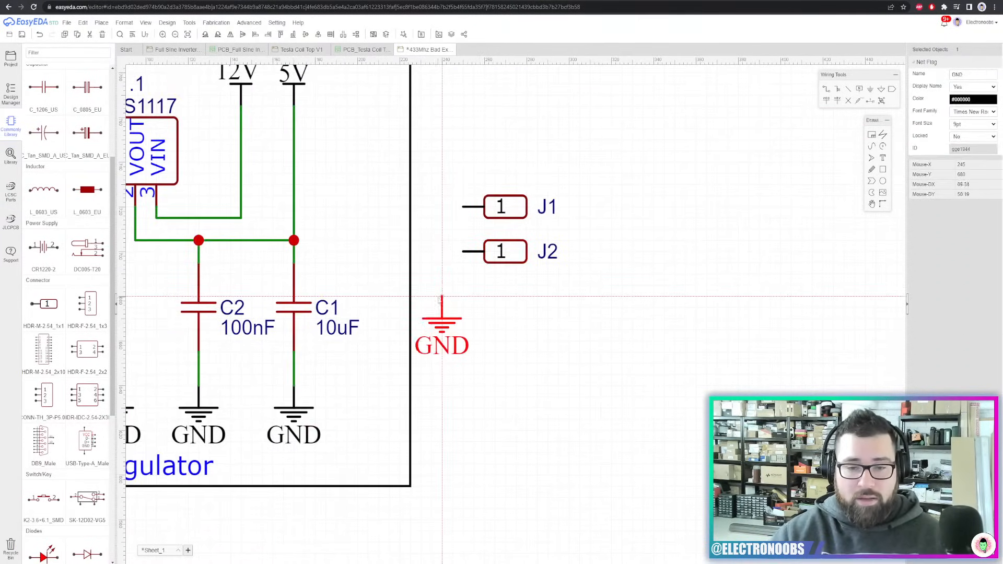
{"action": "left_click", "coordinate": [453, 285]}
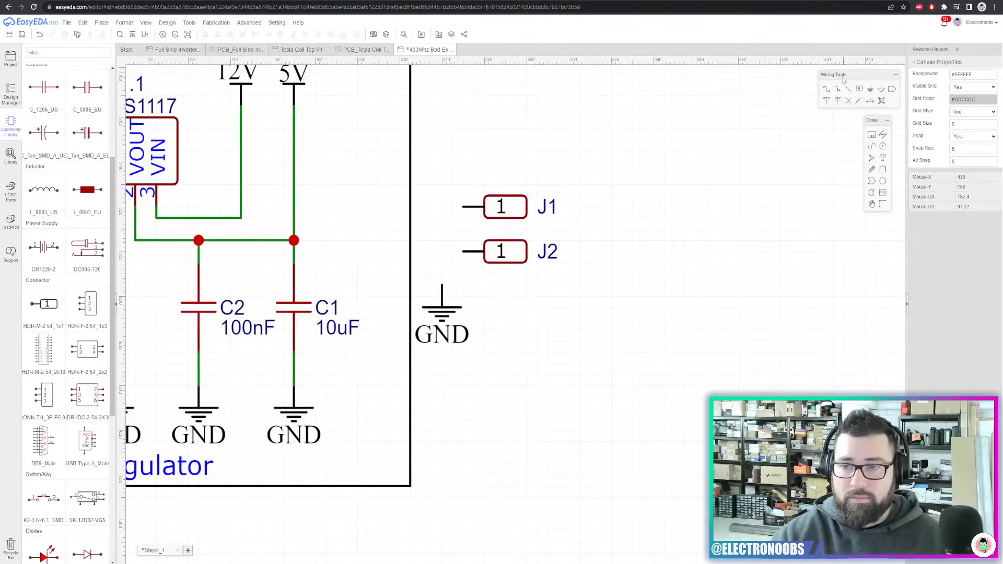
{"action": "left_click", "coordinate": [825, 88]}
{"action": "left_click", "coordinate": [463, 251]}
{"action": "left_click", "coordinate": [442, 285]}
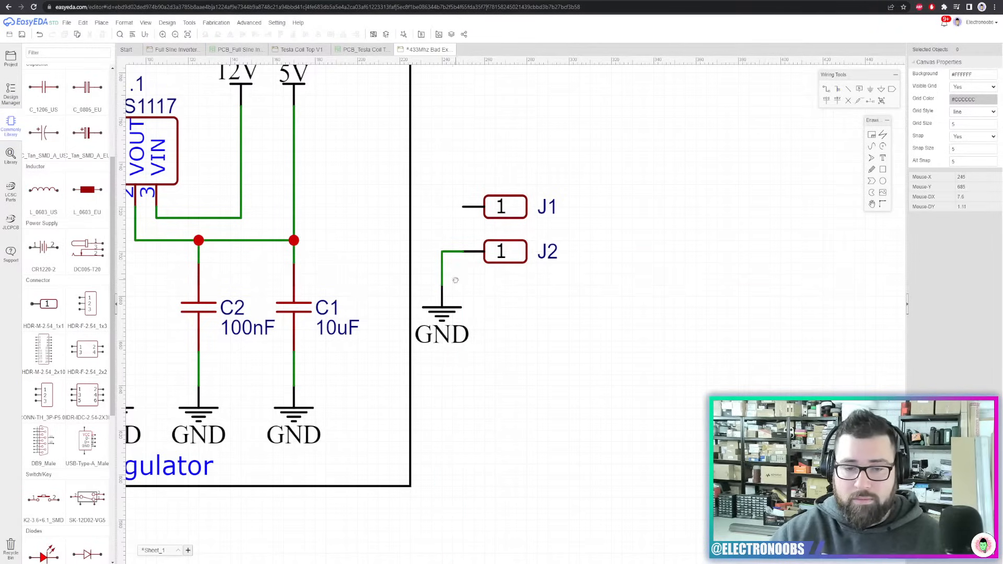
Copy the regulator's 12V flag, place the copy to the upper left of header J1, and wire it to J1's pin
{"action": "scroll", "coordinate": [455, 281], "scroll_direction": "down", "scroll_amount": 3}
{"action": "left_click", "coordinate": [340, 177]}
{"action": "key", "text": "ctrl+c"}
{"action": "key", "text": "ctrl+v"}
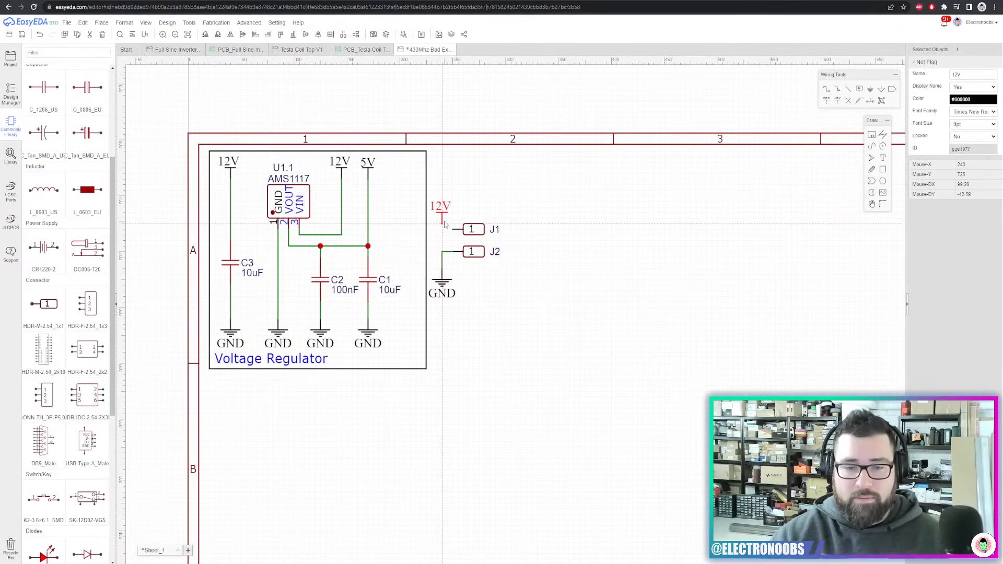
{"action": "left_click", "coordinate": [442, 218]}
{"action": "left_click", "coordinate": [826, 90]}
{"action": "scroll", "coordinate": [498, 224], "scroll_direction": "up", "scroll_amount": 3}
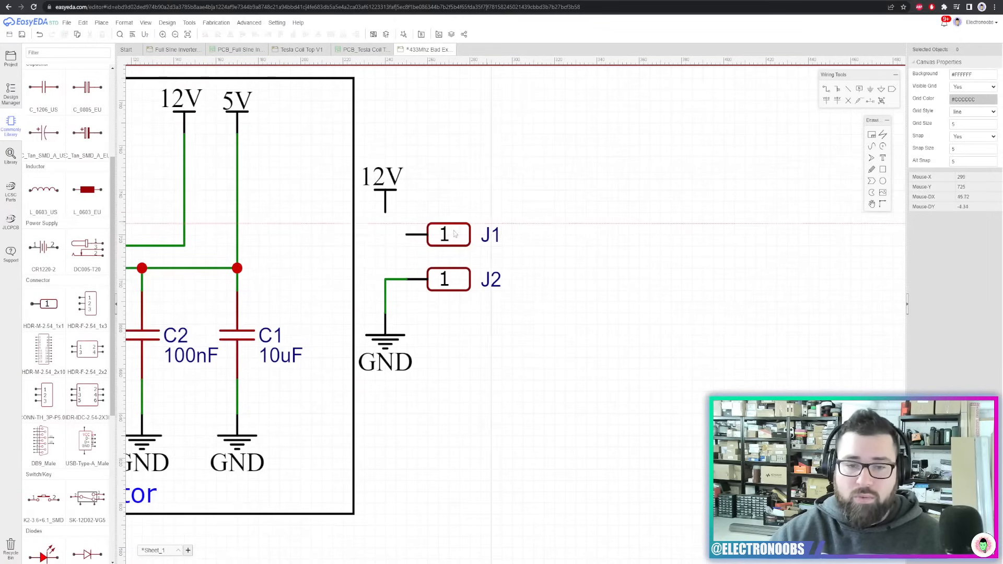
{"action": "left_click", "coordinate": [461, 229]}
{"action": "left_click", "coordinate": [441, 218]}
{"action": "left_click", "coordinate": [443, 233]}
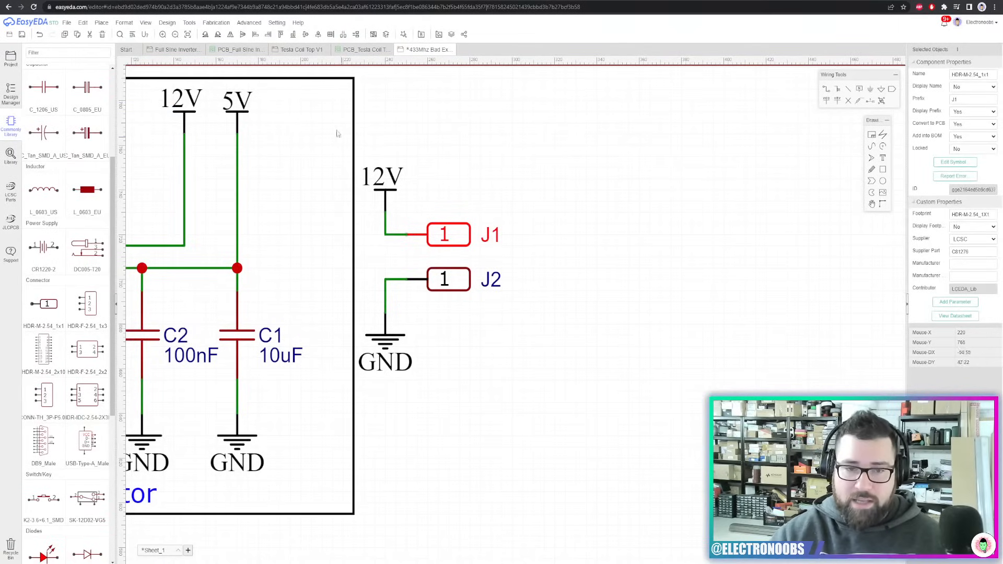
Widen the Voltage Regulator frame to enclose the header circuit, and shift both headers with their 12V and GND flags slightly down and left
{"action": "left_click", "coordinate": [353, 123]}
{"action": "left_click_drag", "start_coordinate": [353, 79], "coordinate": [534, 89]}
{"action": "left_click_drag", "start_coordinate": [503, 137], "coordinate": [395, 339]}
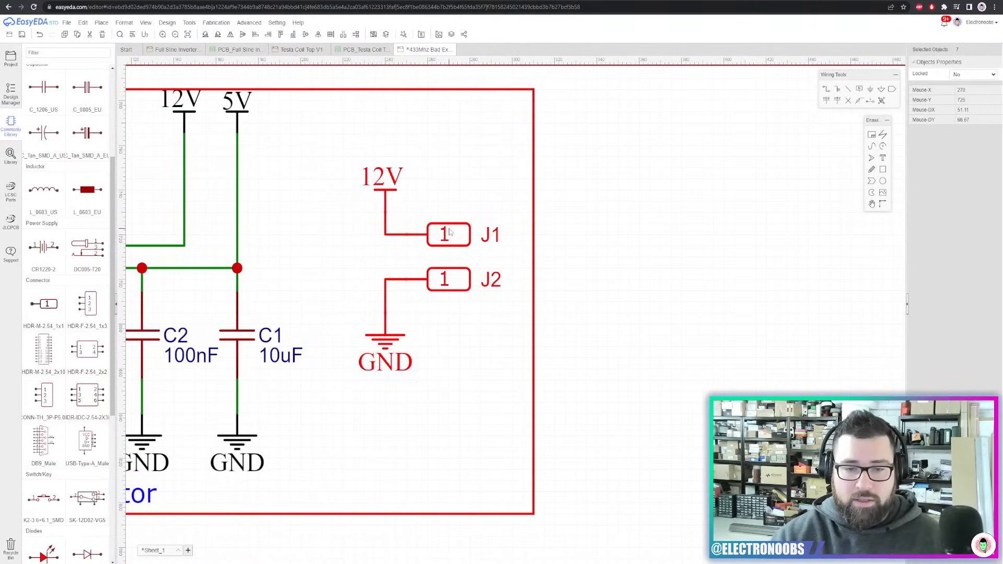
{"action": "left_click_drag", "start_coordinate": [331, 163], "coordinate": [463, 384]}
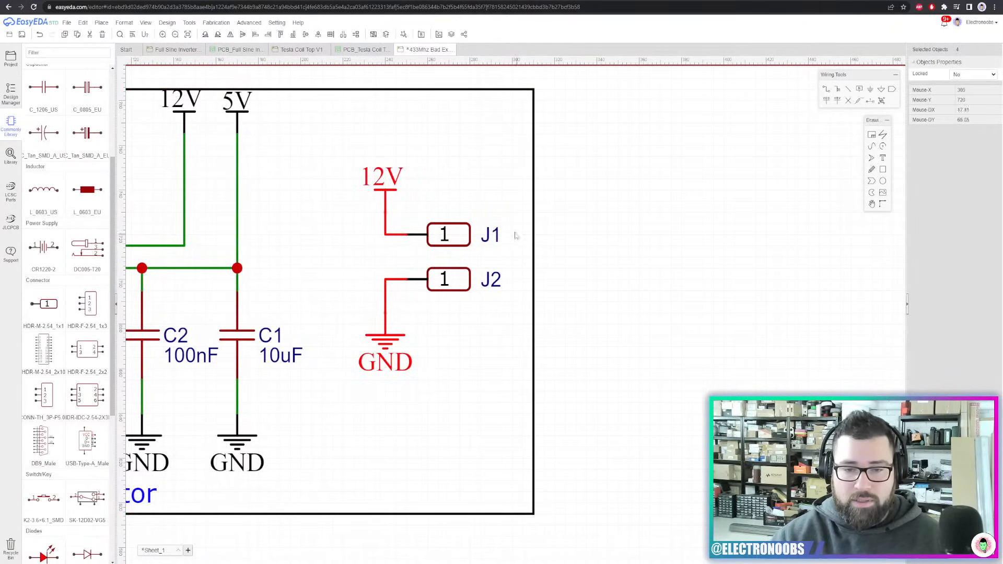
{"action": "left_click", "coordinate": [459, 240], "text": "ctrl"}
{"action": "left_click_drag", "start_coordinate": [451, 271], "coordinate": [429, 300]}
{"action": "left_click", "coordinate": [400, 240]}
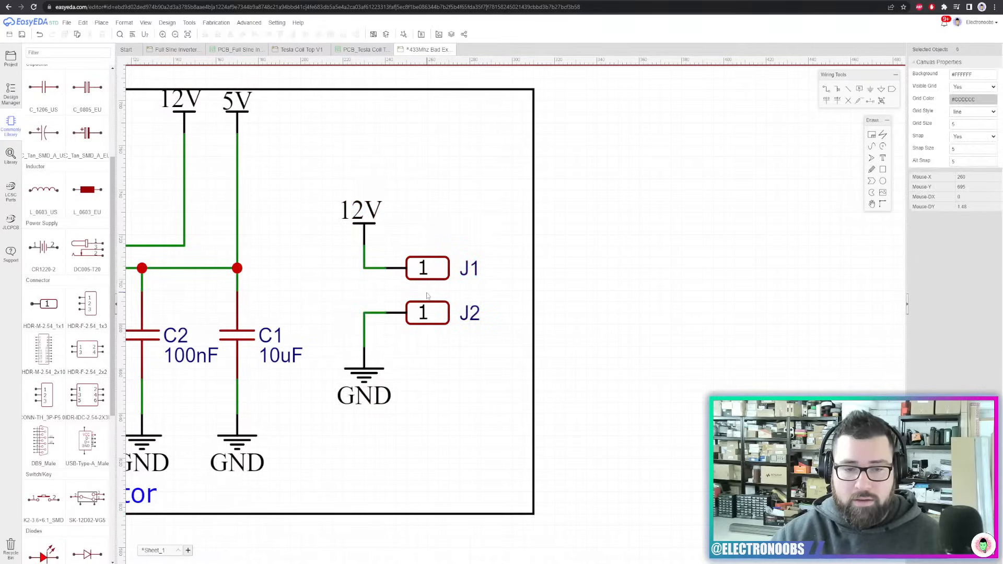
Raise the frame's top edge slightly, and align the headers' 12V and GND flags with the regulator's flag rows
{"action": "left_click", "coordinate": [426, 90]}
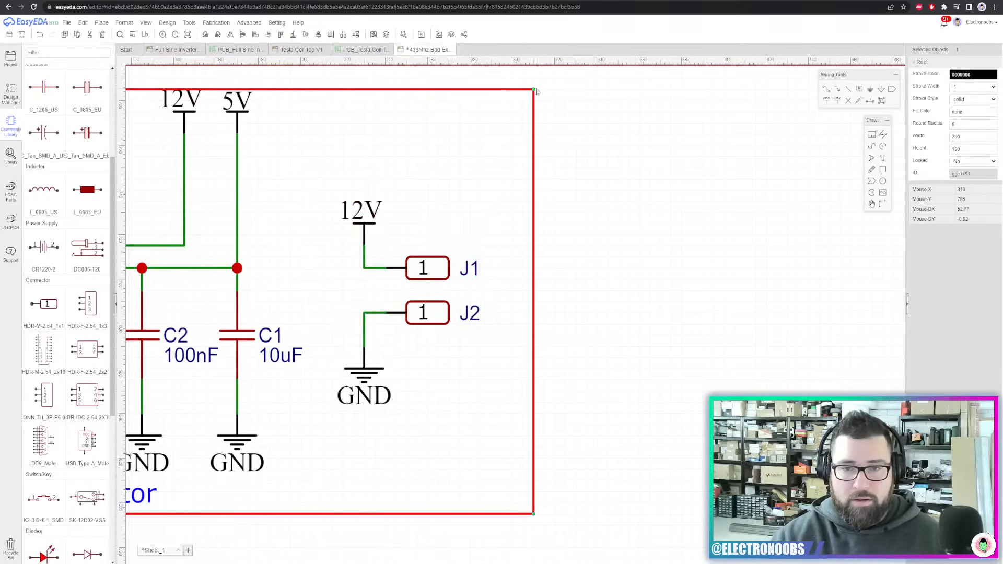
{"action": "left_click_drag", "start_coordinate": [534, 89], "coordinate": [533, 80]}
{"action": "left_click_drag", "start_coordinate": [369, 223], "coordinate": [368, 110]}
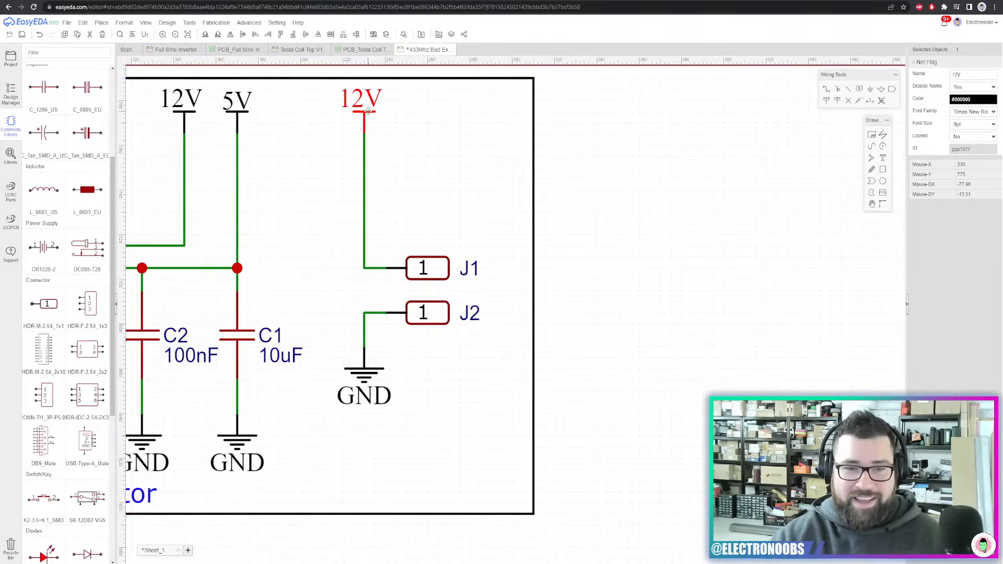
{"action": "left_click_drag", "start_coordinate": [364, 370], "coordinate": [364, 437]}
{"action": "left_click", "coordinate": [423, 409]}
Change the block's title text from Voltage Regulator to "Power Input"
{"action": "scroll", "coordinate": [429, 406], "scroll_direction": "down", "scroll_amount": 5}
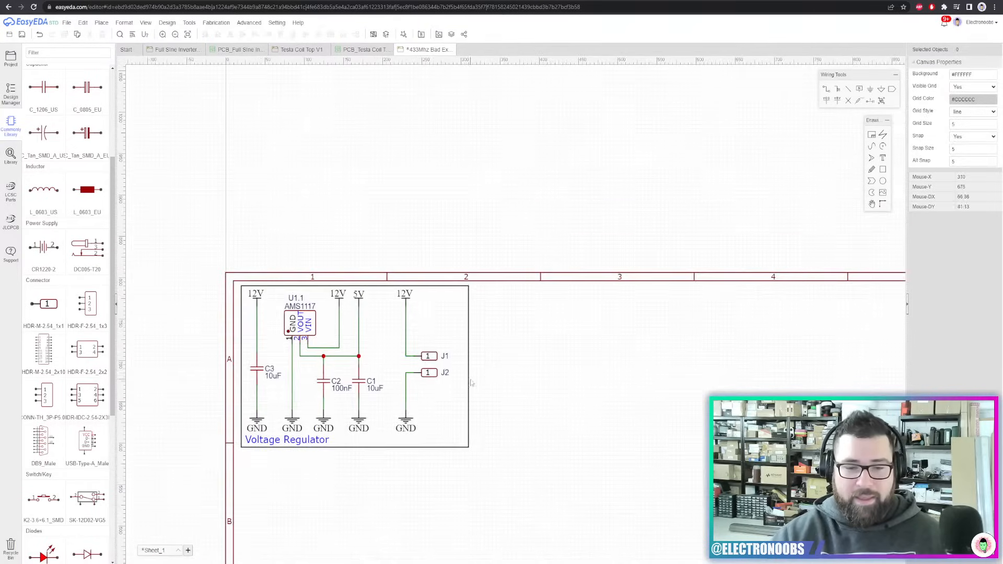
{"action": "right_click_drag", "start_coordinate": [471, 377], "coordinate": [584, 309]}
{"action": "scroll", "coordinate": [407, 393], "scroll_direction": "up", "scroll_amount": 2}
{"action": "double_click", "coordinate": [408, 371]}
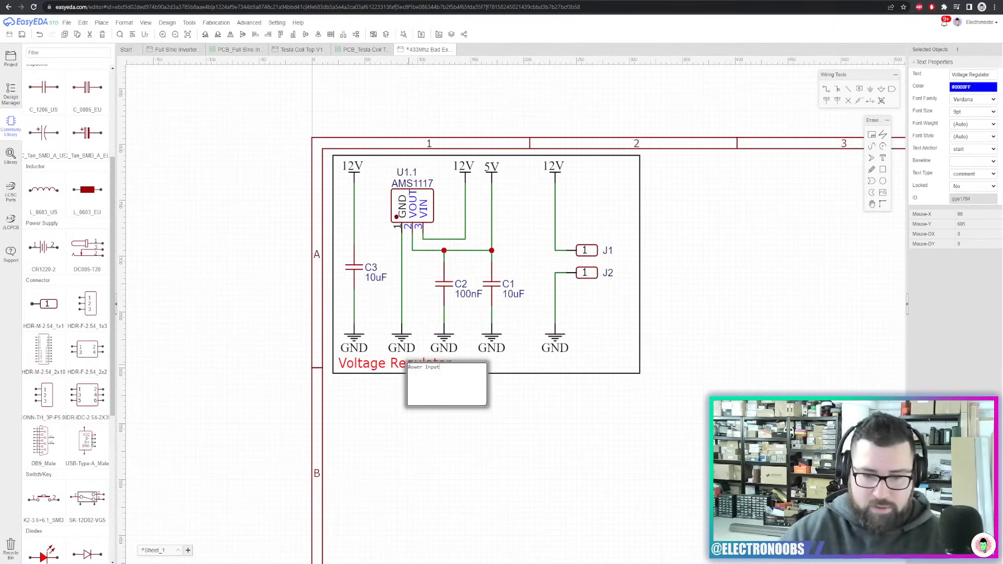
{"action": "type", "text": "Power Input"}
{"action": "left_click", "coordinate": [597, 391]}
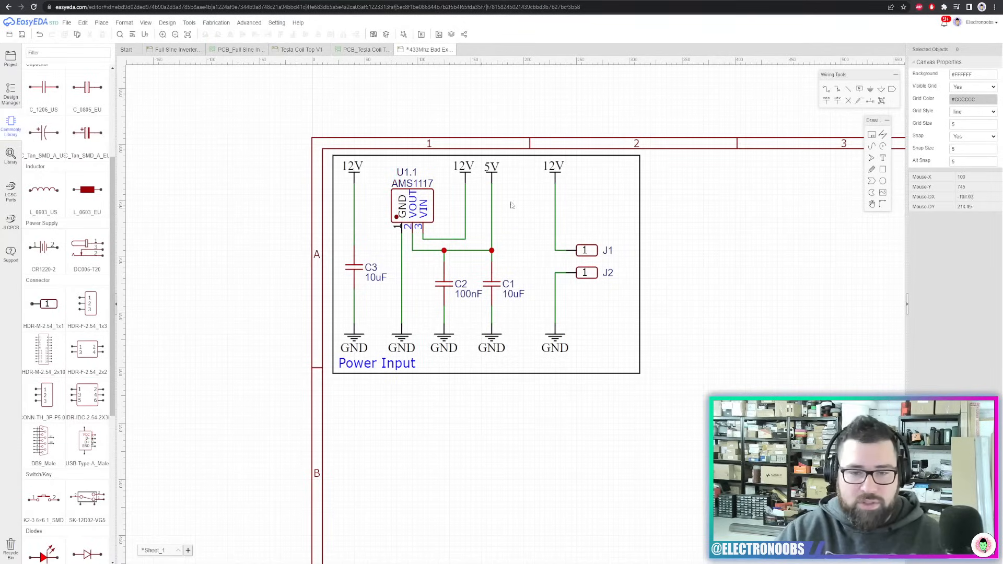
Search the component library for "Attiny 85" and preview several of the listed parts, including the ATTINY85V-10MU
{"action": "right_click_drag", "start_coordinate": [691, 213], "coordinate": [610, 220]}
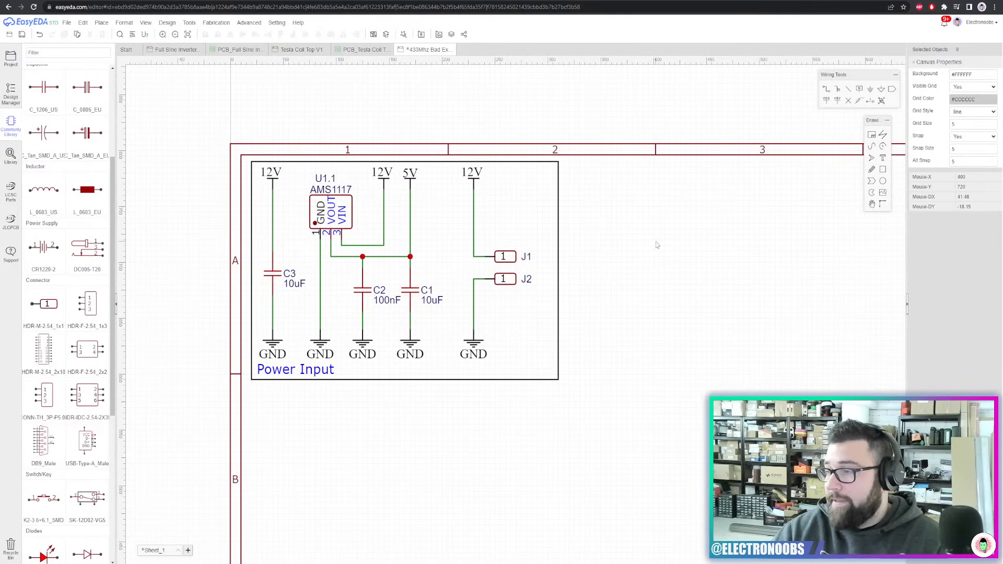
{"action": "left_click", "coordinate": [277, 23]}
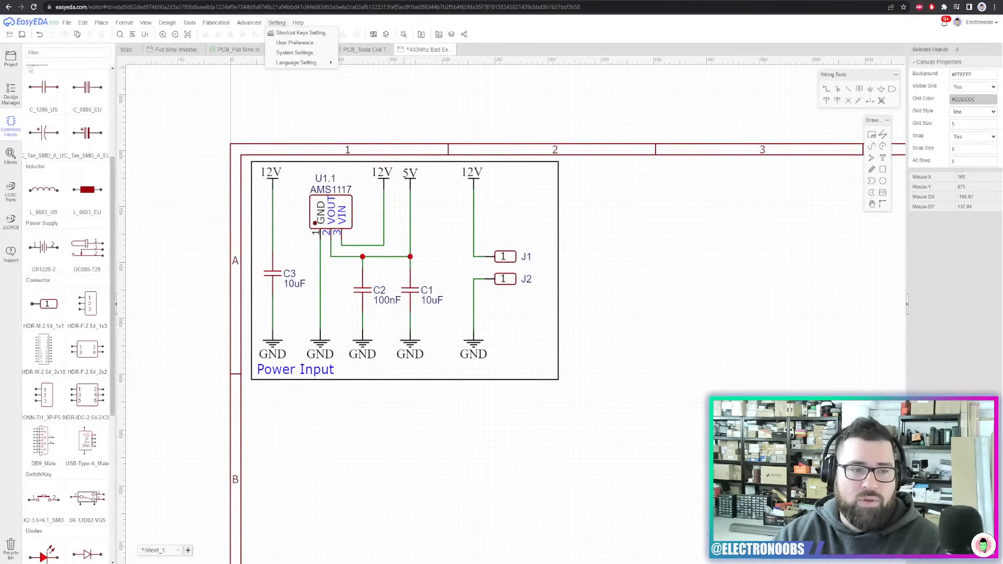
{"action": "left_click", "coordinate": [10, 155]}
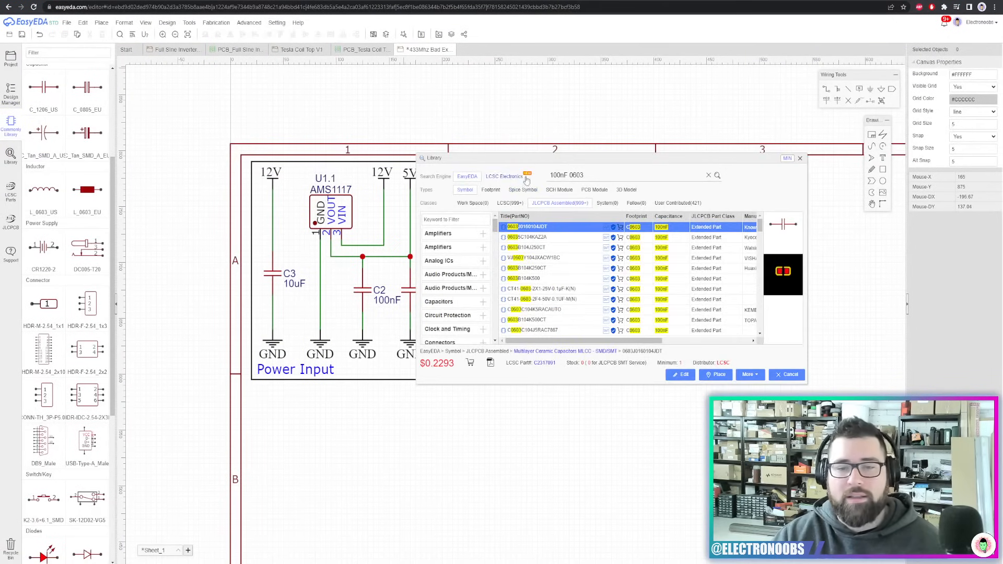
{"action": "key", "text": "ctrl+a"}
{"action": "type", "text": "A"}
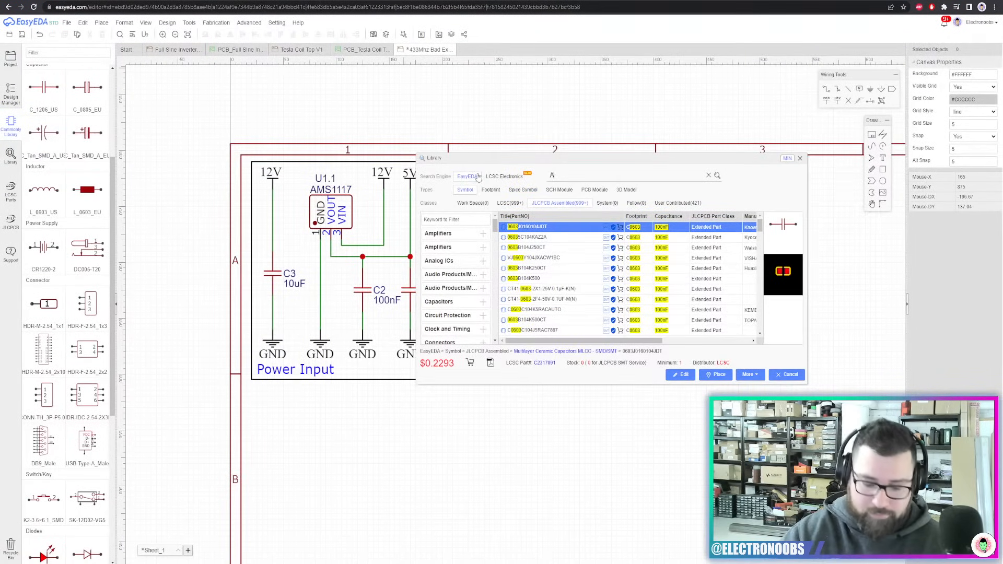
{"action": "type", "text": "ttiny 85"}
{"action": "key", "text": "Return"}
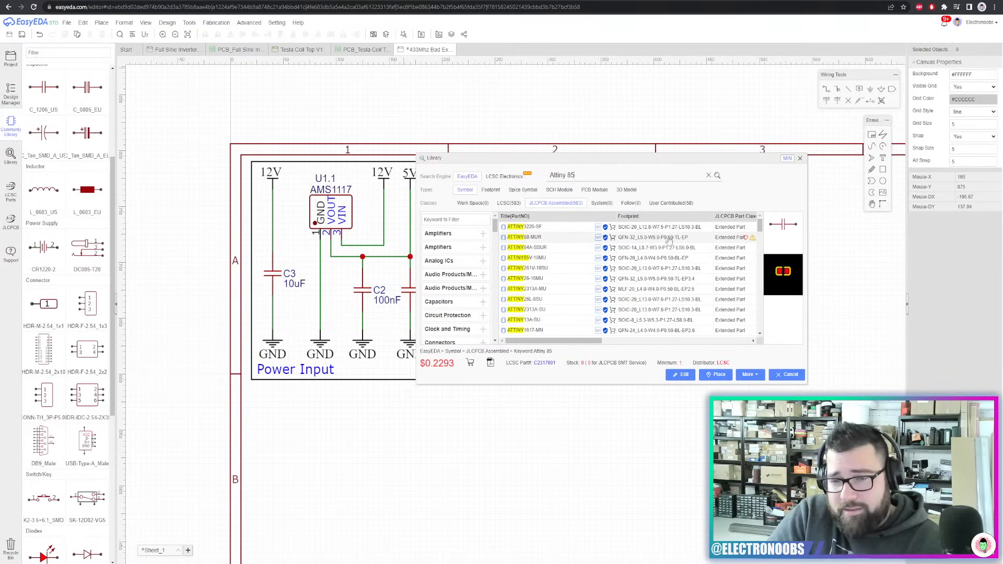
{"action": "left_click", "coordinate": [649, 227]}
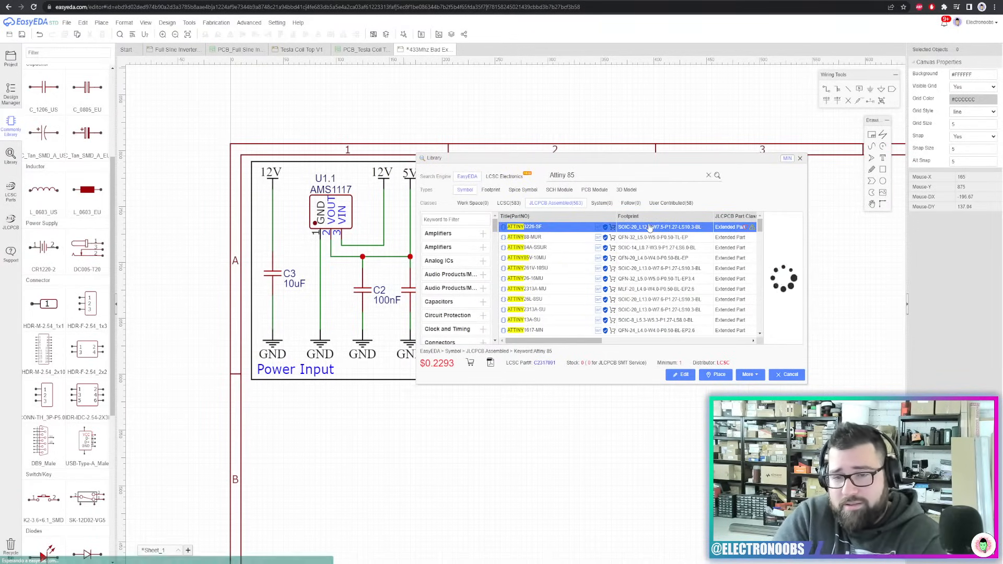
{"action": "left_click", "coordinate": [648, 237]}
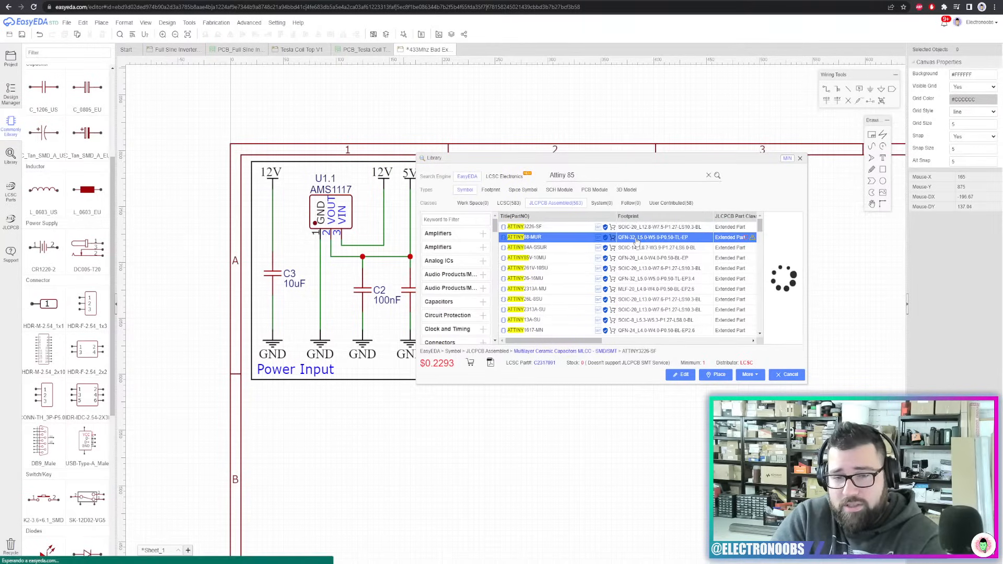
{"action": "left_click", "coordinate": [535, 261]}
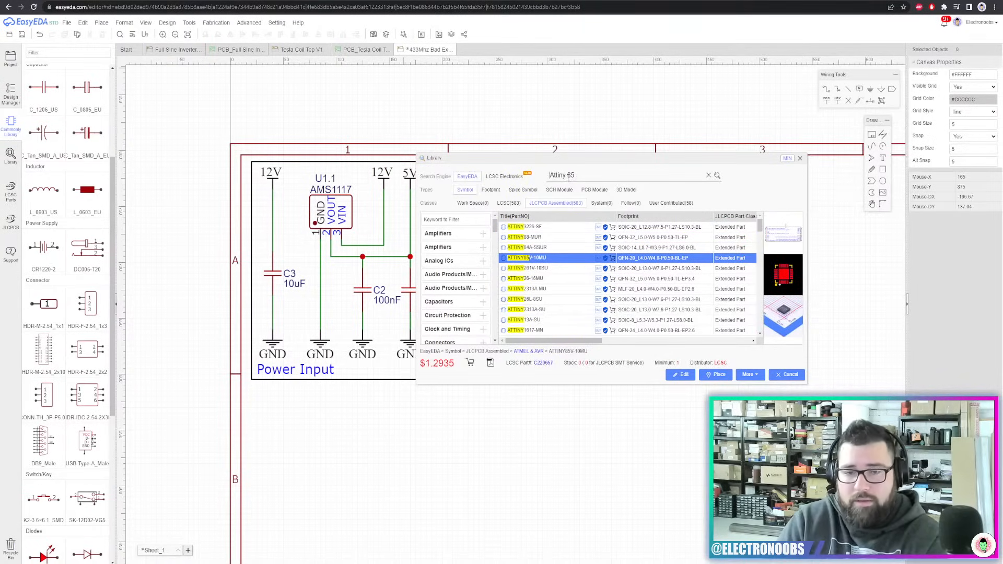
Search for "Attiny85" without the space and place the ATTINY85-20SU to the right of the Power Input block
{"action": "key", "text": "BackSpace"}
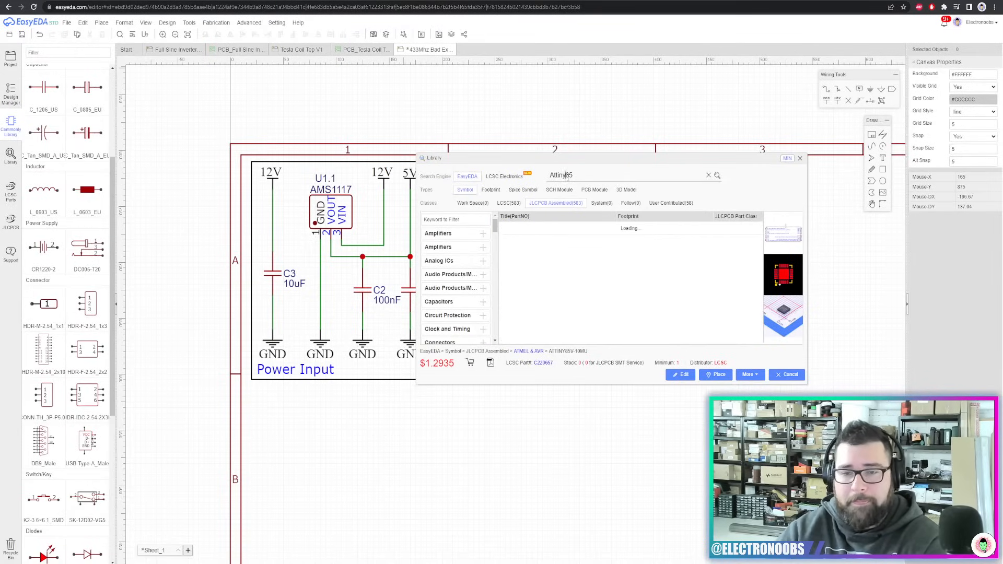
{"action": "left_click", "coordinate": [541, 227]}
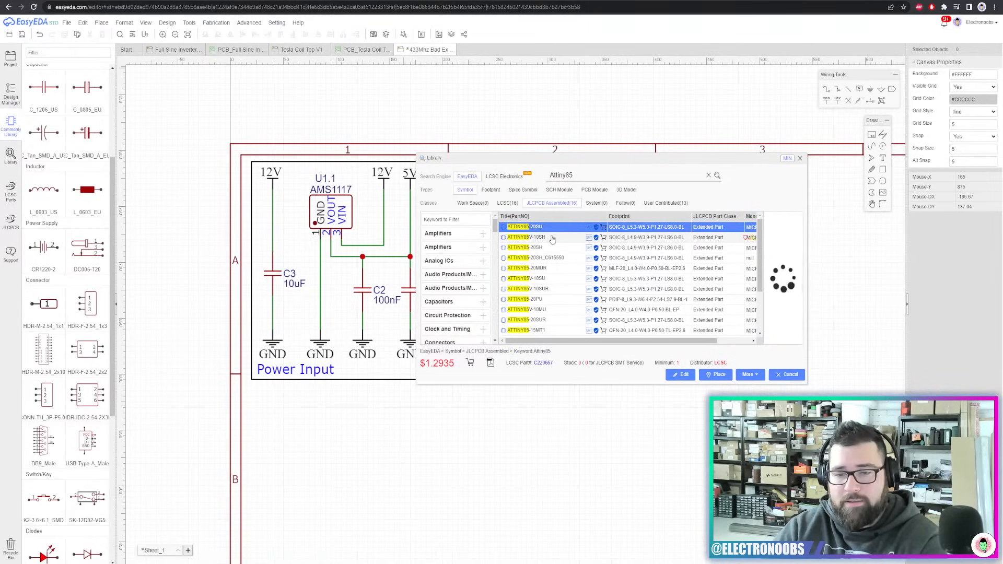
{"action": "left_click", "coordinate": [716, 375]}
{"action": "scroll", "coordinate": [627, 324], "scroll_direction": "down", "scroll_amount": 2}
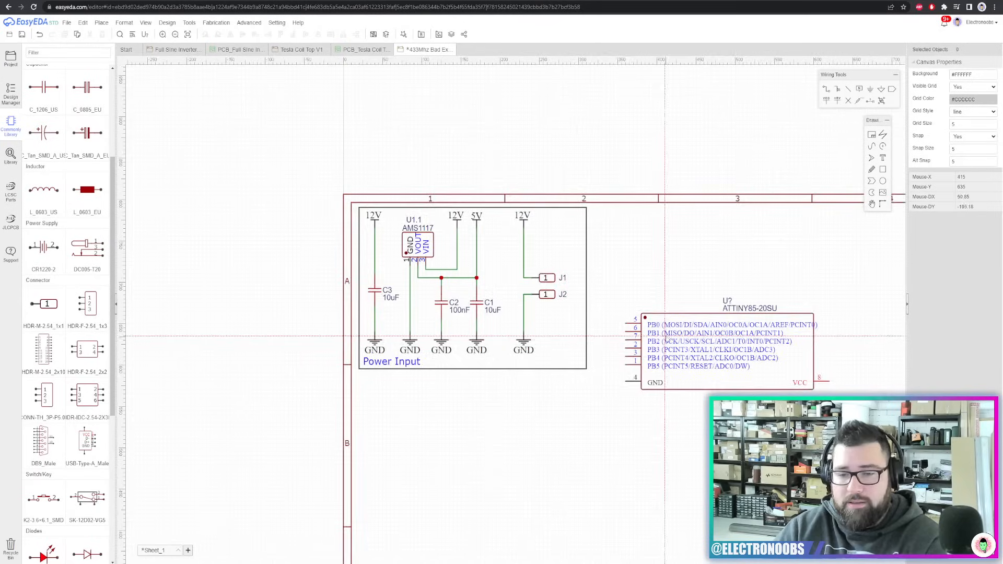
{"action": "left_click", "coordinate": [741, 296]}
{"action": "scroll", "coordinate": [794, 373], "scroll_direction": "up", "scroll_amount": 2}
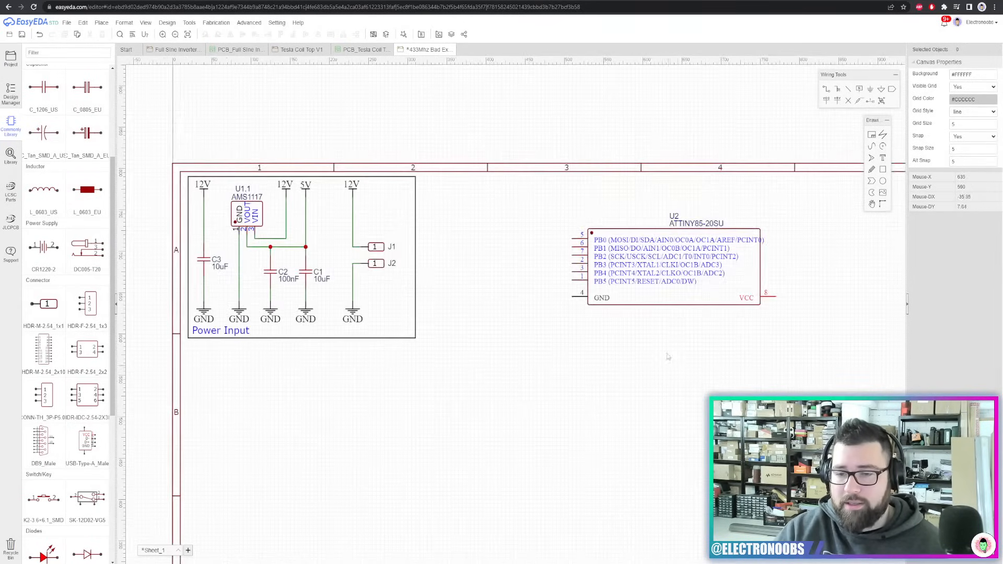
{"action": "left_click", "coordinate": [621, 311]}
{"action": "left_click_drag", "start_coordinate": [621, 310], "coordinate": [648, 306]}
Copy the headers' ground symbol and place the copy to the lower left of the ATTINY85's GND pin
{"action": "left_click", "coordinate": [353, 318]}
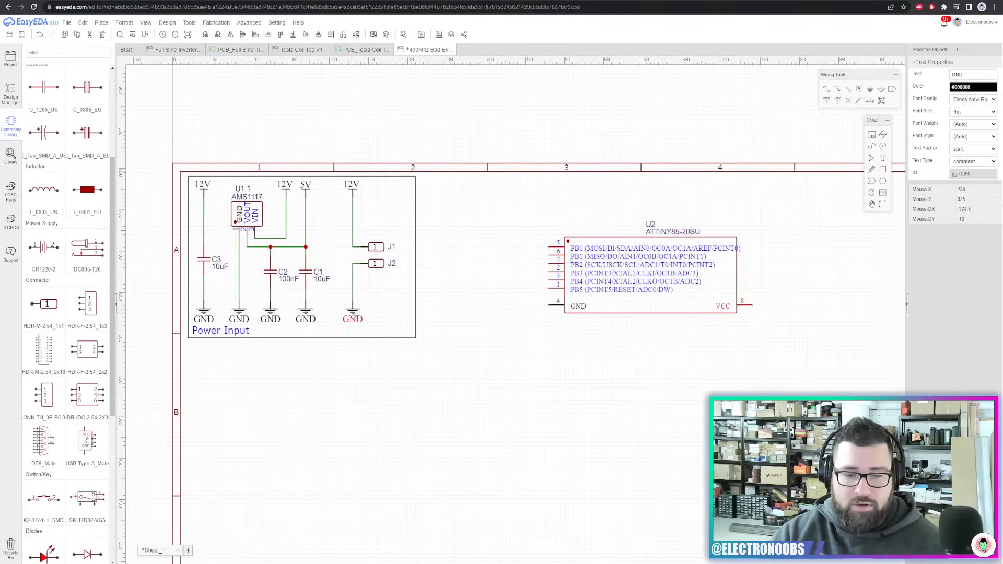
{"action": "left_click", "coordinate": [350, 310]}
{"action": "key", "text": "ctrl+c"}
{"action": "key", "text": "ctrl+v"}
{"action": "left_click", "coordinate": [540, 315]}
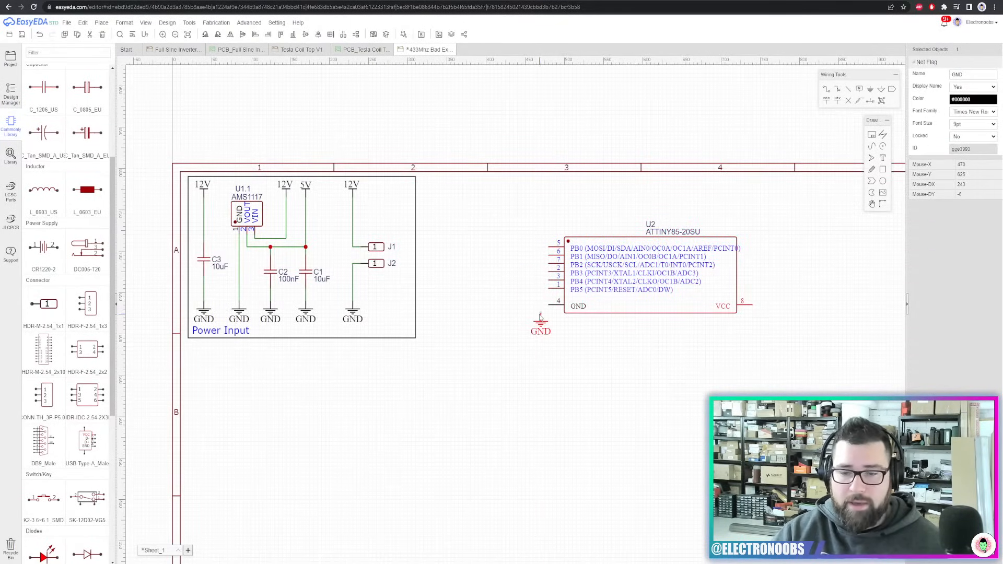
Copy the regulator's 5V flag and place the copy to the upper right of the ATTINY85's VCC pin
{"action": "left_click", "coordinate": [306, 190]}
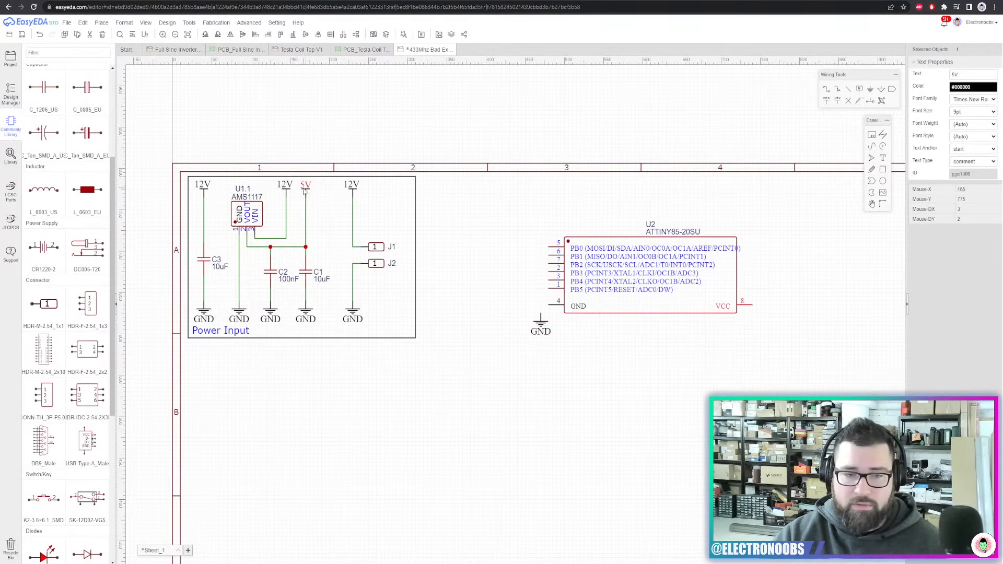
{"action": "left_click", "coordinate": [306, 194]}
{"action": "key", "text": "ctrl+c"}
{"action": "key", "text": "ctrl+v"}
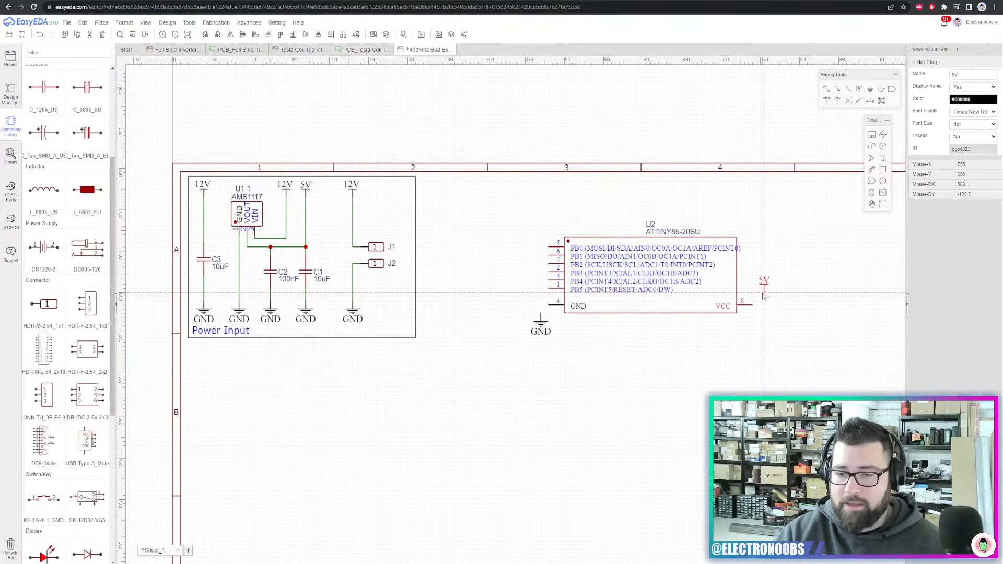
{"action": "left_click", "coordinate": [763, 291]}
Wire the ATTINY85's GND pin to its ground symbol, and move the symbol lower to lengthen the wire
{"action": "left_click", "coordinate": [827, 90]}
{"action": "scroll", "coordinate": [606, 256], "scroll_direction": "up", "scroll_amount": 5}
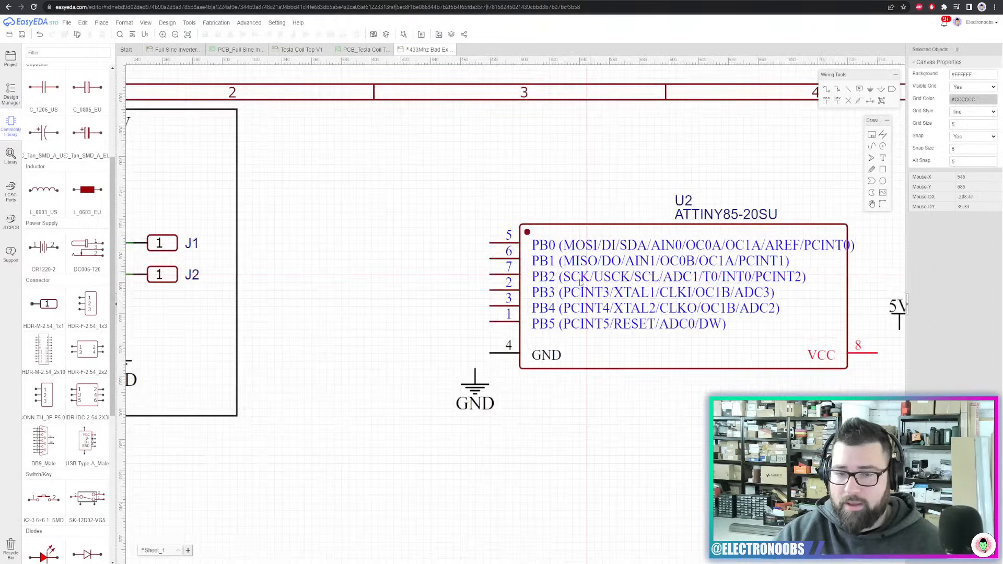
{"action": "left_click", "coordinate": [451, 385]}
{"action": "left_click", "coordinate": [430, 407]}
{"action": "right_click", "coordinate": [429, 408]}
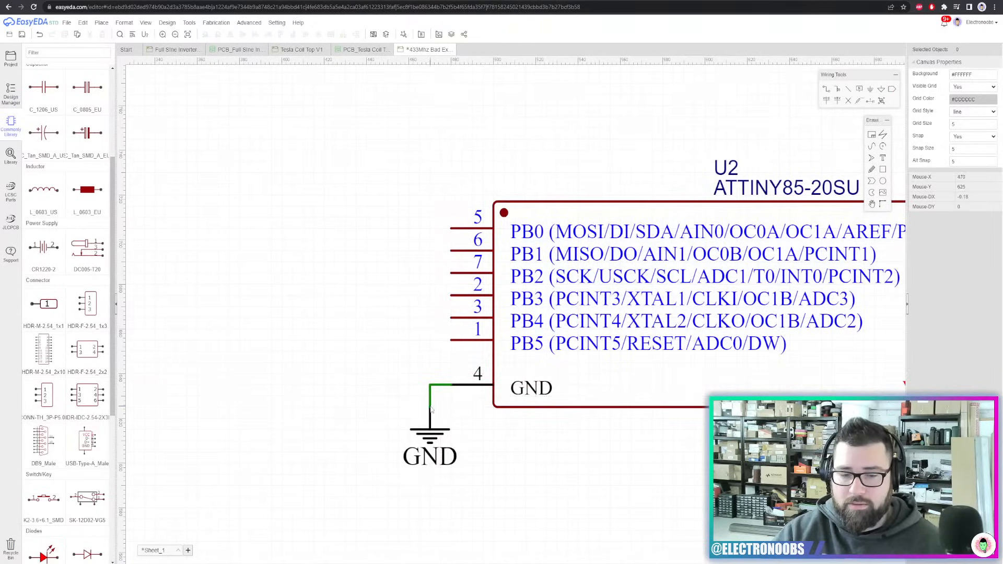
{"action": "left_click_drag", "start_coordinate": [429, 437], "coordinate": [429, 480]}
Move the 5V flag above the level of the ATTINY85's body and wire it to the VCC pin
{"action": "scroll", "coordinate": [430, 477], "scroll_direction": "down", "scroll_amount": 5}
{"action": "right_click_drag", "start_coordinate": [629, 429], "coordinate": [585, 359]}
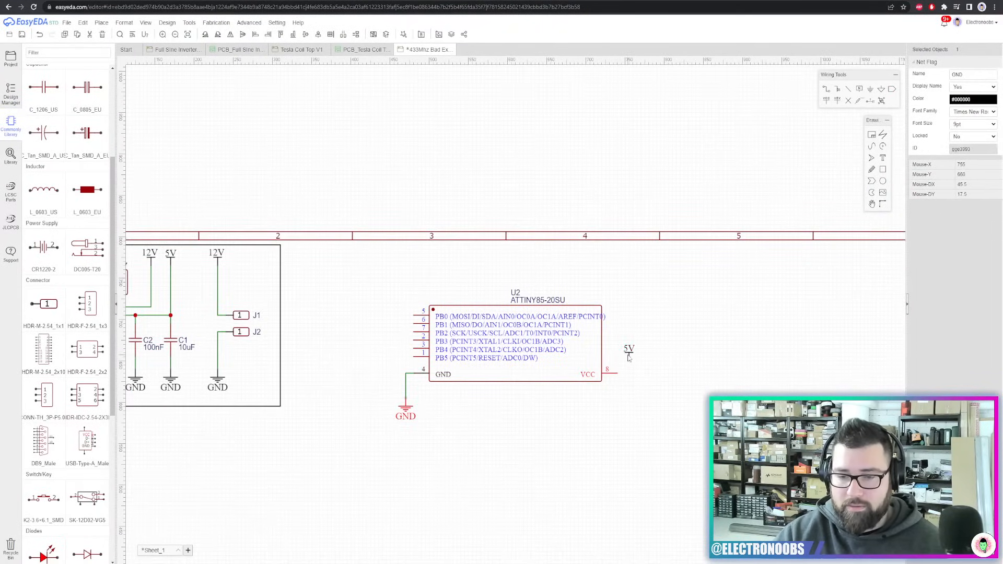
{"action": "left_click_drag", "start_coordinate": [629, 355], "coordinate": [632, 280]}
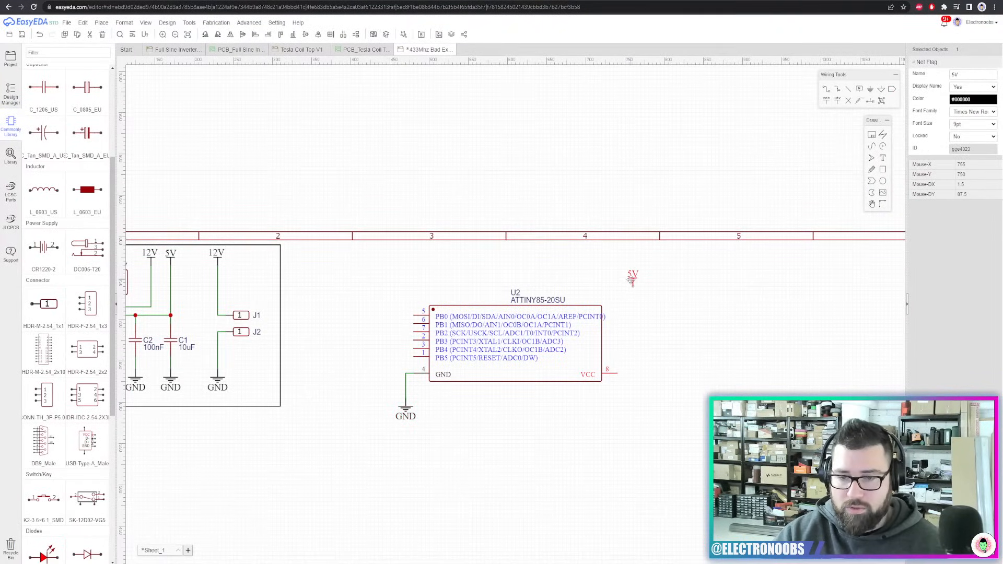
{"action": "left_click", "coordinate": [826, 89]}
{"action": "left_click", "coordinate": [632, 278]}
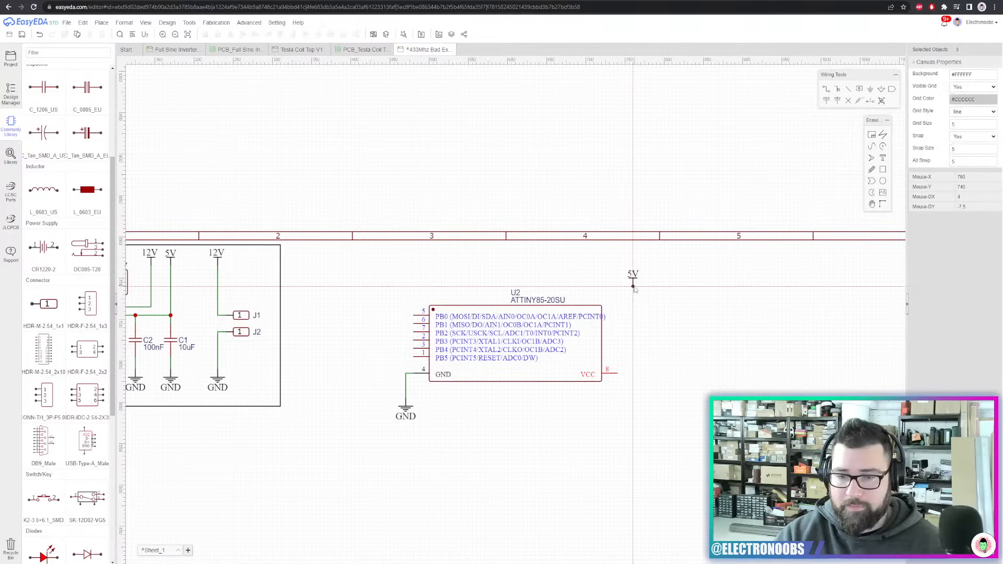
{"action": "left_click", "coordinate": [618, 374]}
{"action": "right_click", "coordinate": [686, 375]}
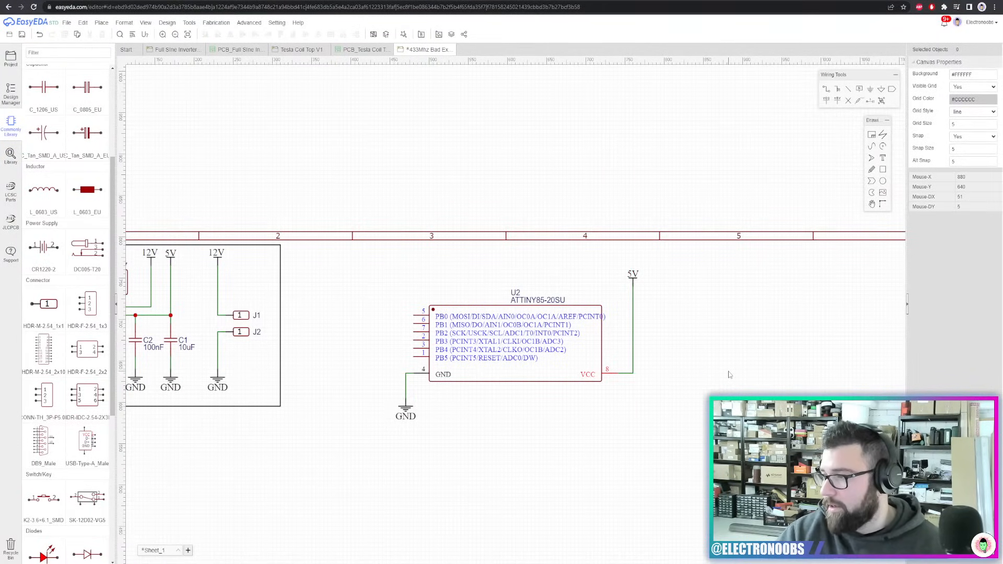
Place one net port to the left of the ATTINY85, in line with the PB0 pin
{"action": "scroll", "coordinate": [734, 363], "scroll_direction": "down", "scroll_amount": 2}
{"action": "right_click_drag", "start_coordinate": [688, 358], "coordinate": [721, 319]}
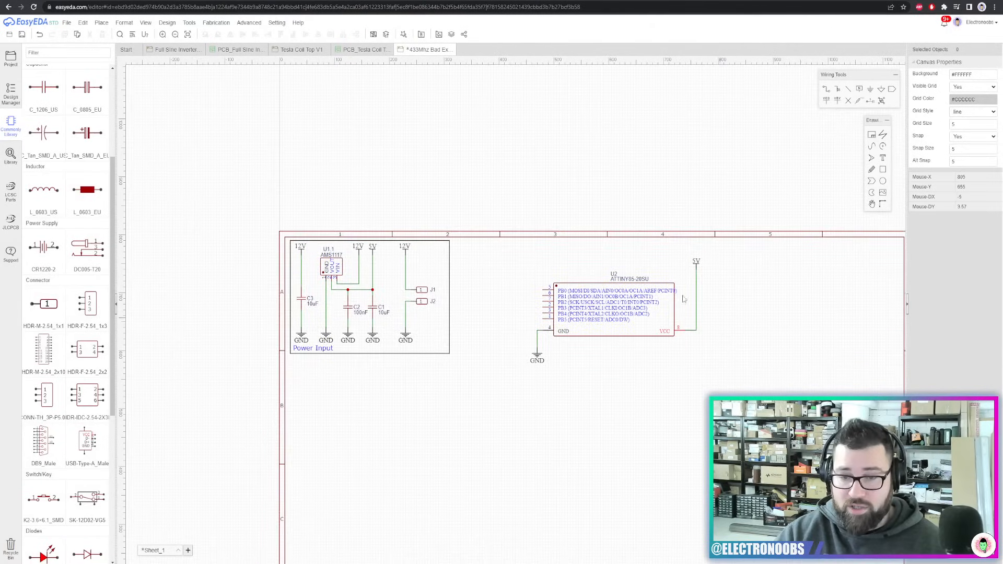
{"action": "scroll", "coordinate": [571, 271], "scroll_direction": "up", "scroll_amount": 2}
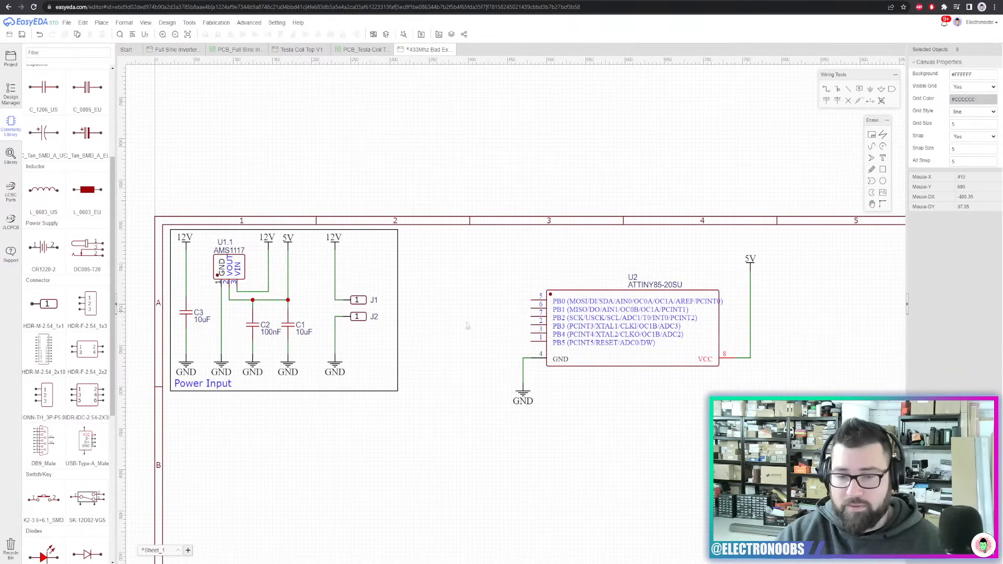
{"action": "left_click", "coordinate": [891, 89]}
{"action": "scroll", "coordinate": [586, 291], "scroll_direction": "up", "scroll_amount": 5}
{"action": "left_click", "coordinate": [356, 325]}
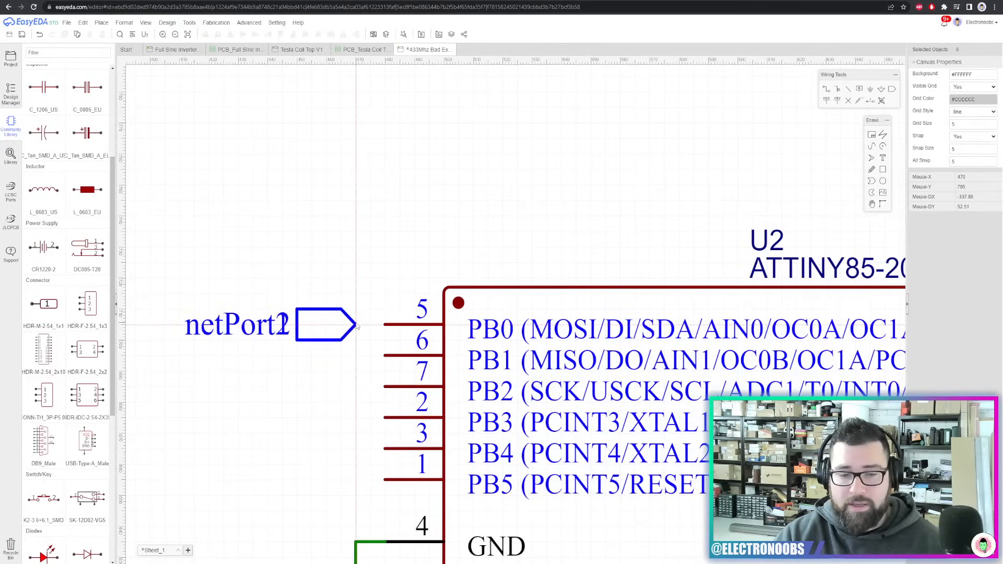
{"action": "right_click", "coordinate": [389, 293]}
Rename the net port beside pin 5 as PB0
{"action": "right_click_drag", "start_coordinate": [428, 255], "coordinate": [556, 210]}
{"action": "double_click", "coordinate": [369, 285]}
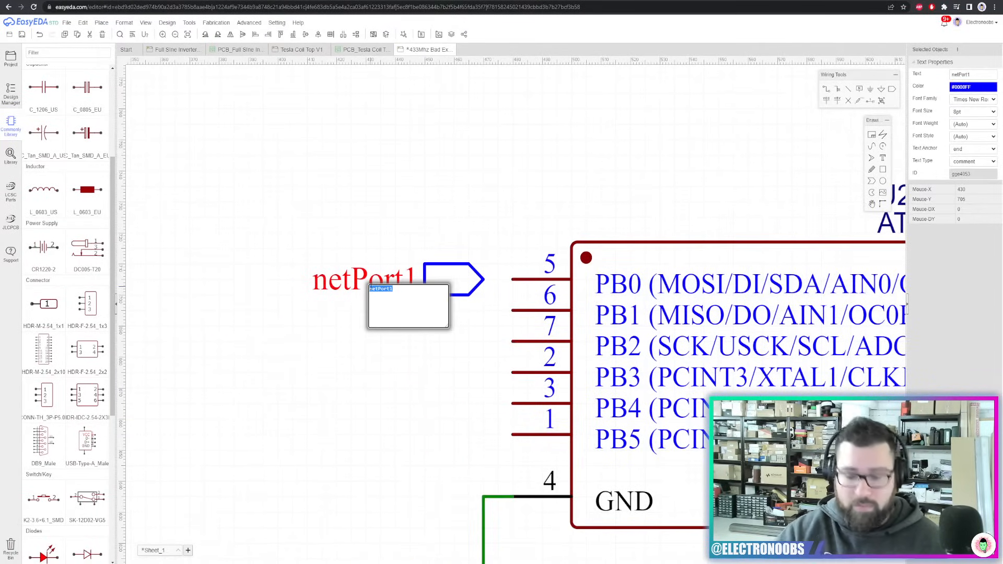
{"action": "type", "text": "PB0"}
{"action": "left_click", "coordinate": [405, 248]}
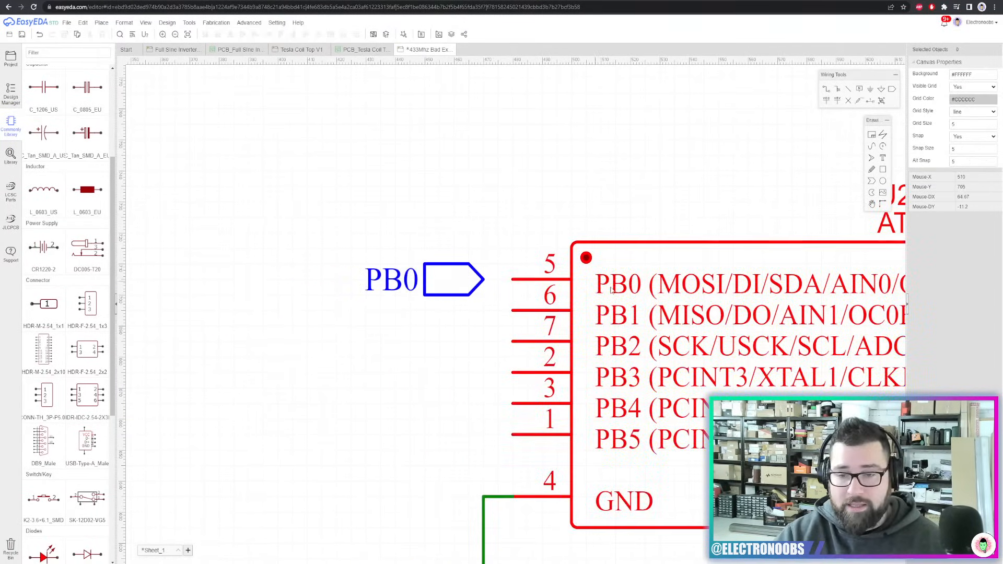
Copy the PB0 net port and paste five copies stacked directly below it, in line with pins 6, 7, 2, 3 and 1
{"action": "left_click", "coordinate": [458, 283]}
{"action": "key", "text": "ctrl+c"}
{"action": "key", "text": "ctrl+v"}
{"action": "left_click", "coordinate": [482, 312]}
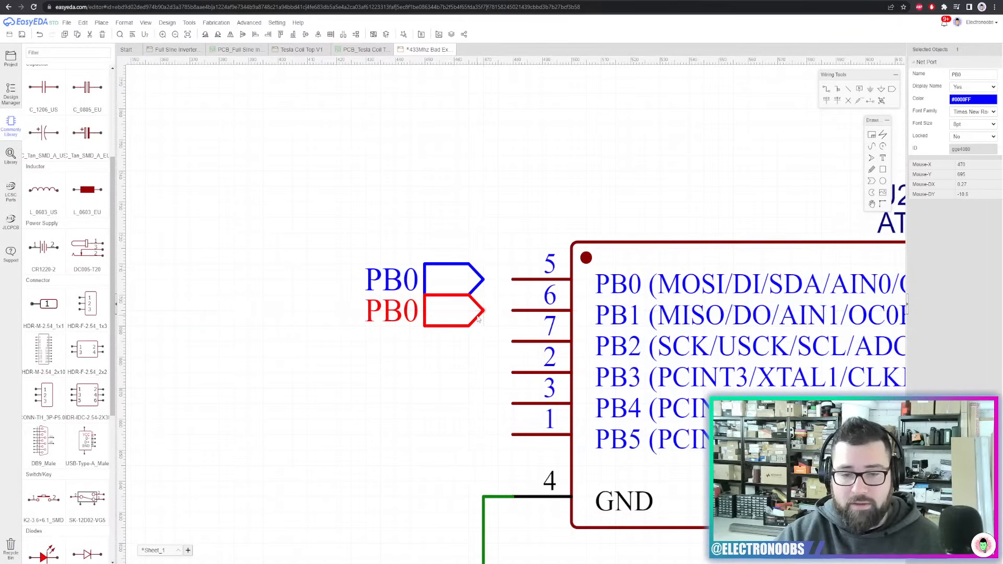
{"action": "key", "text": "ctrl+v"}
{"action": "left_click", "coordinate": [480, 344]}
{"action": "key", "text": "ctrl+v"}
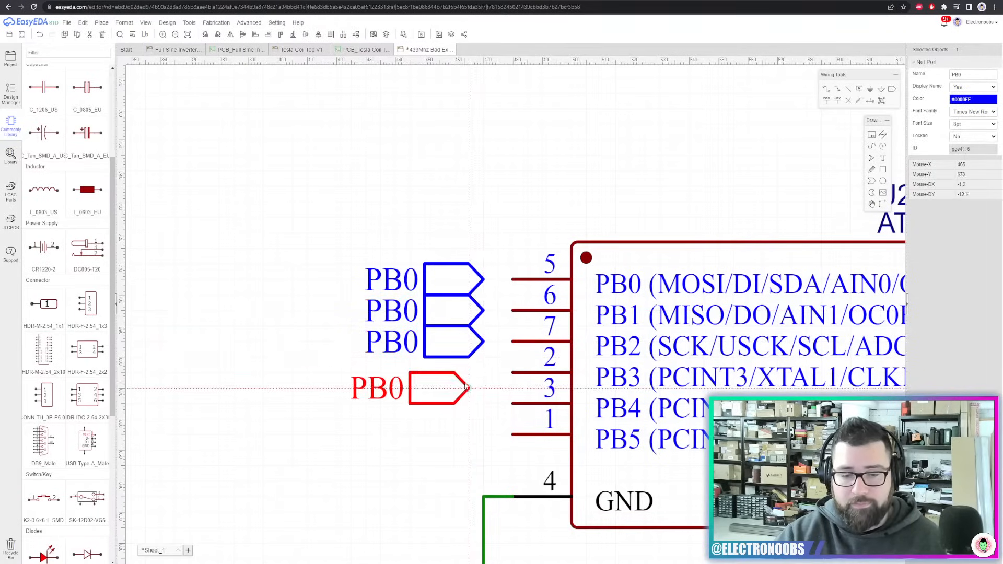
{"action": "left_click", "coordinate": [481, 376]}
{"action": "key", "text": "ctrl+v"}
{"action": "left_click", "coordinate": [480, 407]}
{"action": "key", "text": "ctrl+v"}
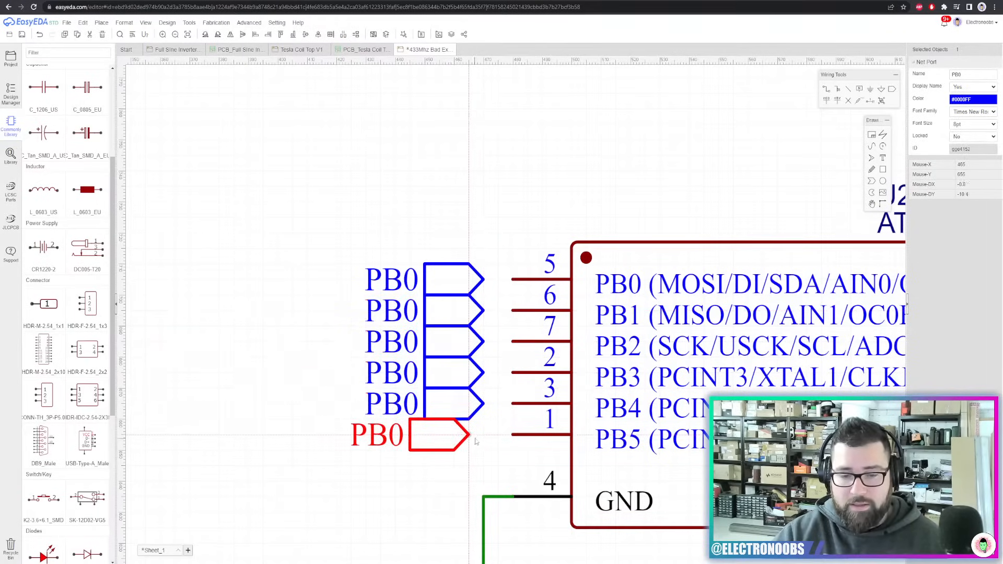
{"action": "left_click", "coordinate": [476, 442]}
Rename the five copied net ports, in descending order below PB0, as PB1, PB2, PB3, PB4 and PB5
{"action": "double_click", "coordinate": [405, 313]}
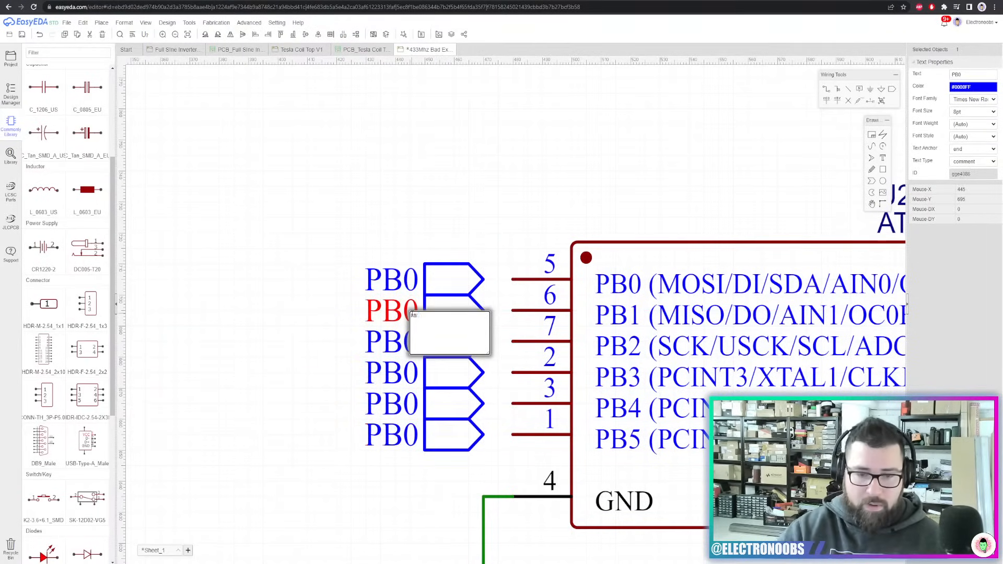
{"action": "type", "text": "PB1"}
{"action": "key", "text": "Return"}
{"action": "double_click", "coordinate": [389, 343]}
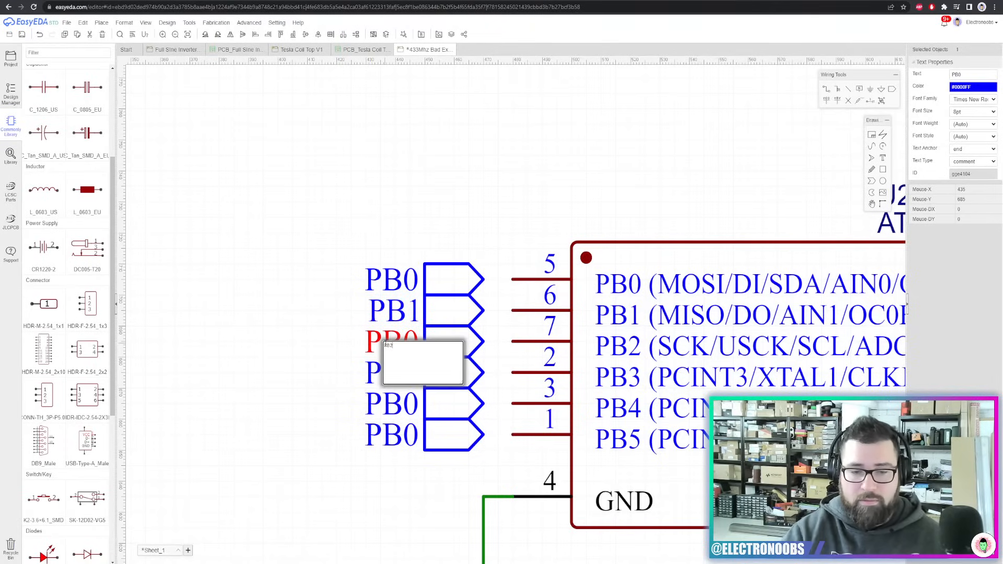
{"action": "type", "text": "PB2"}
{"action": "key", "text": "Return"}
{"action": "double_click", "coordinate": [389, 374]}
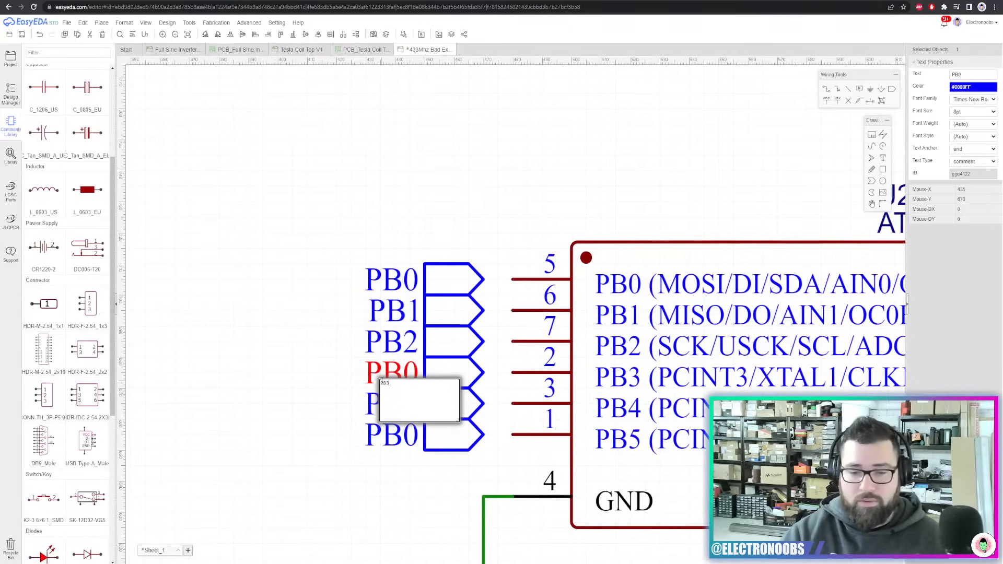
{"action": "type", "text": "PB3"}
{"action": "key", "text": "Return"}
{"action": "double_click", "coordinate": [389, 405]}
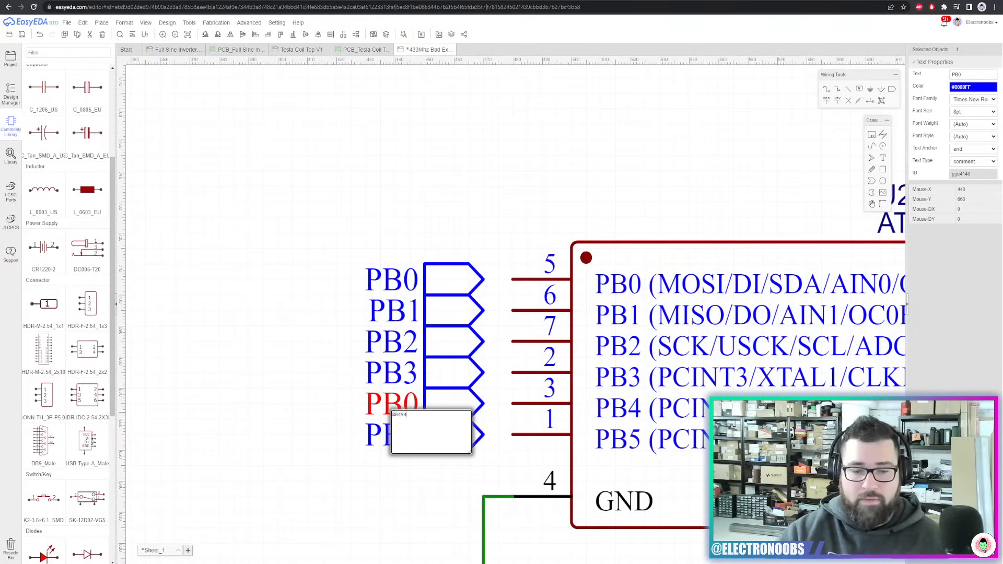
{"action": "type", "text": "PB4"}
{"action": "key", "text": "Return"}
{"action": "double_click", "coordinate": [390, 436]}
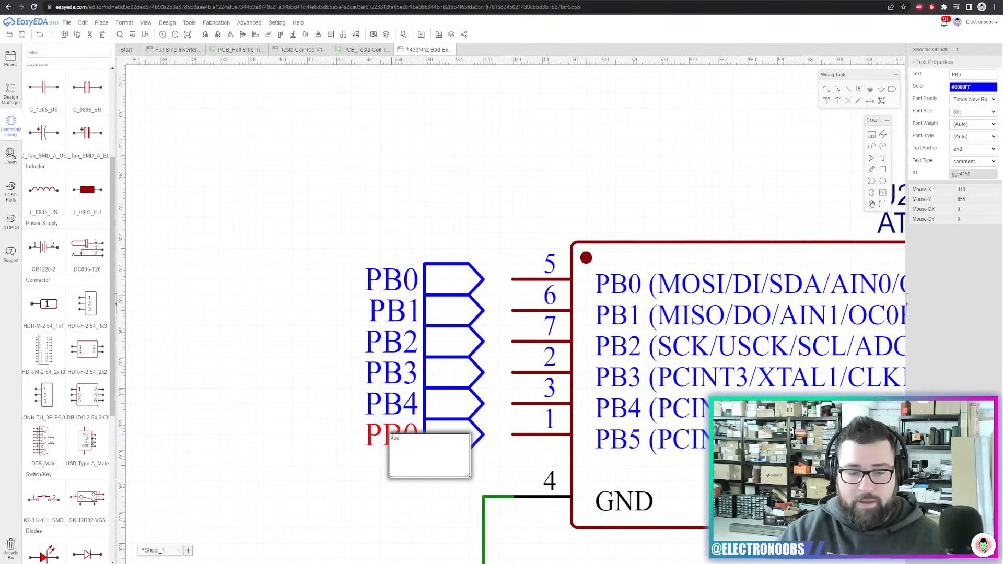
{"action": "key", "text": "Return"}
Wire each of the net ports PB0 to PB5 straight across to its matching ATTINY85 pin
{"action": "right_click_drag", "start_coordinate": [442, 270], "coordinate": [395, 209]}
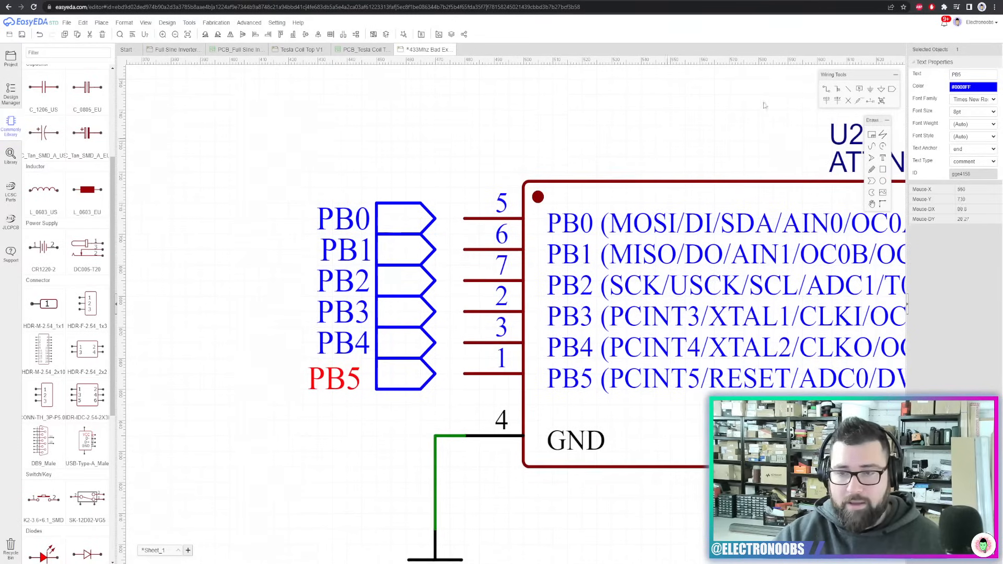
{"action": "left_click", "coordinate": [826, 90]}
{"action": "left_click", "coordinate": [435, 218]}
{"action": "left_click", "coordinate": [465, 219]}
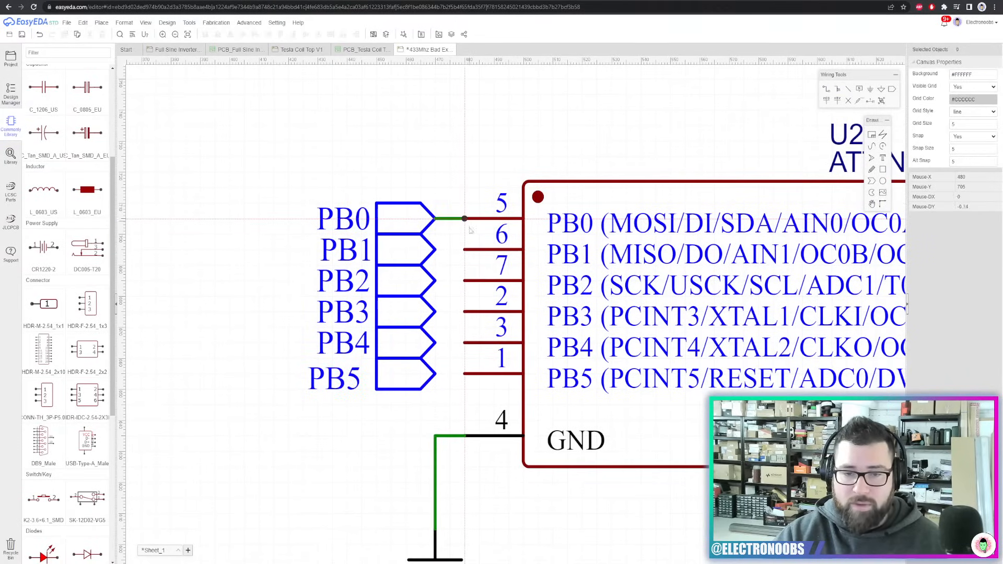
{"action": "left_click", "coordinate": [465, 250]}
{"action": "left_click", "coordinate": [435, 250]}
{"action": "left_click", "coordinate": [435, 281]}
{"action": "left_click", "coordinate": [465, 281]}
{"action": "left_click", "coordinate": [465, 312]}
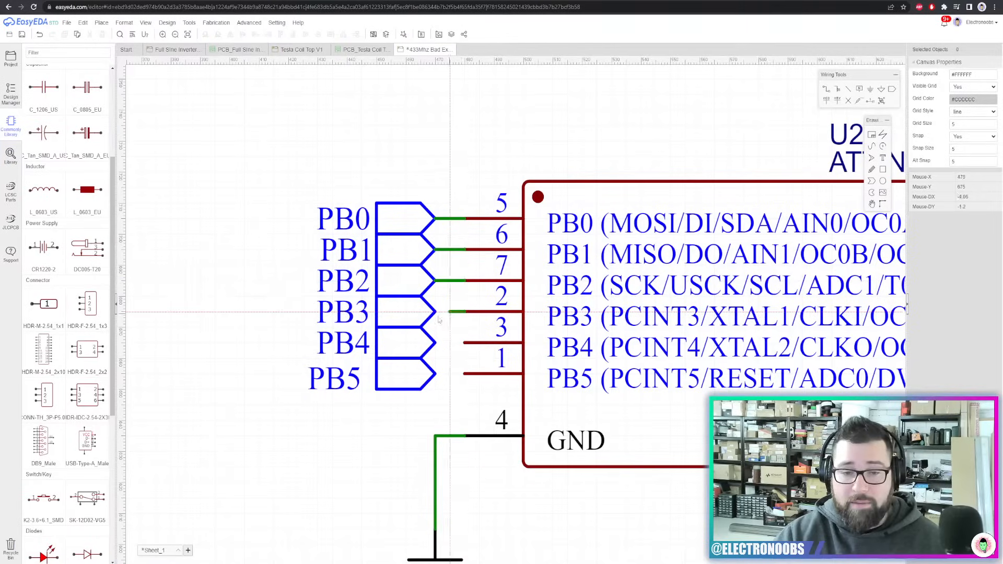
{"action": "left_click", "coordinate": [435, 312]}
{"action": "left_click", "coordinate": [435, 343]}
{"action": "left_click", "coordinate": [465, 343]}
{"action": "left_click", "coordinate": [464, 374]}
{"action": "left_click", "coordinate": [435, 374]}
{"action": "key", "text": "Escape"}
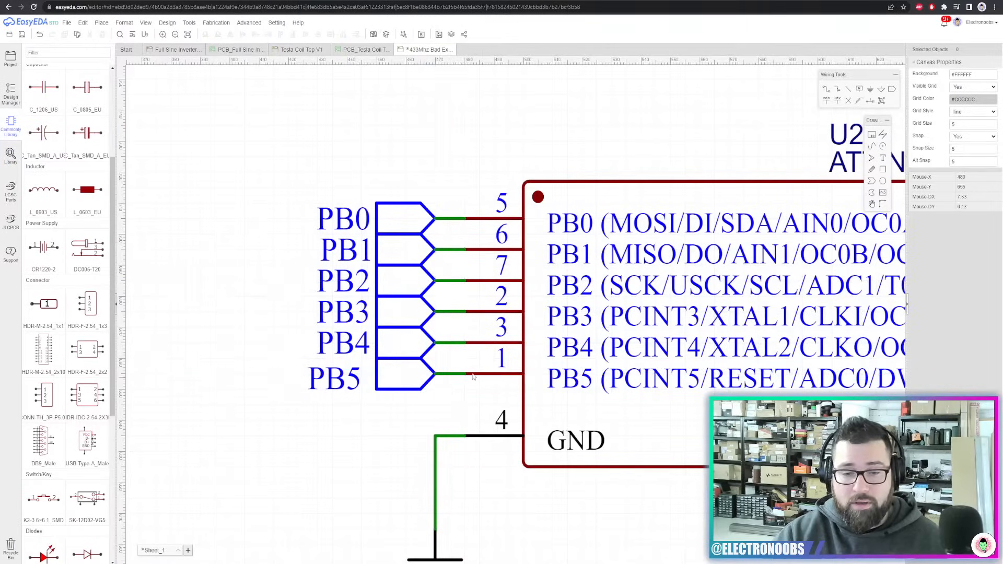
Place one R_0603_US resistor, rotated to vertical, to the right of the ATTINY85's 5V line
{"action": "scroll", "coordinate": [472, 350], "scroll_direction": "down", "scroll_amount": 5}
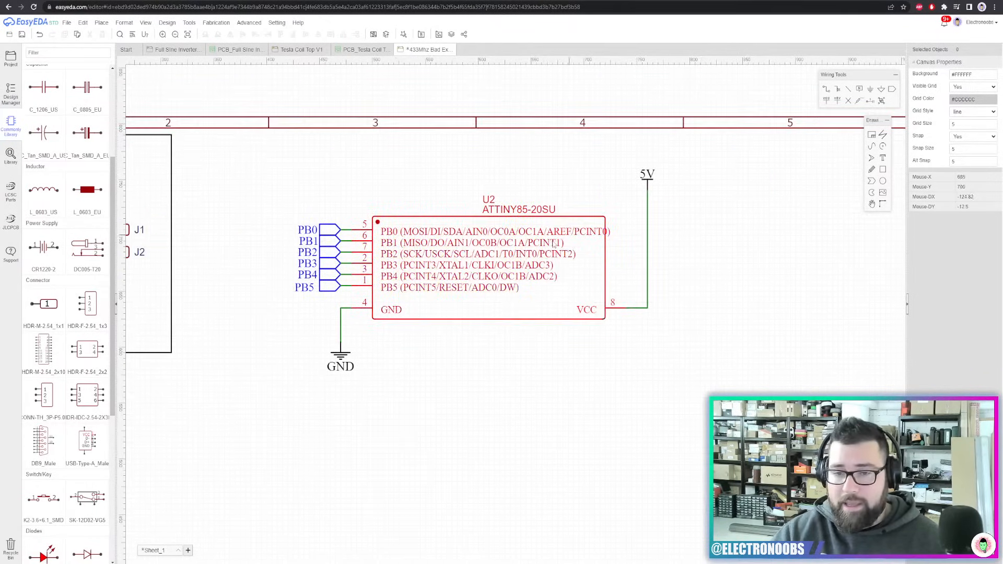
{"action": "left_click", "coordinate": [10, 156]}
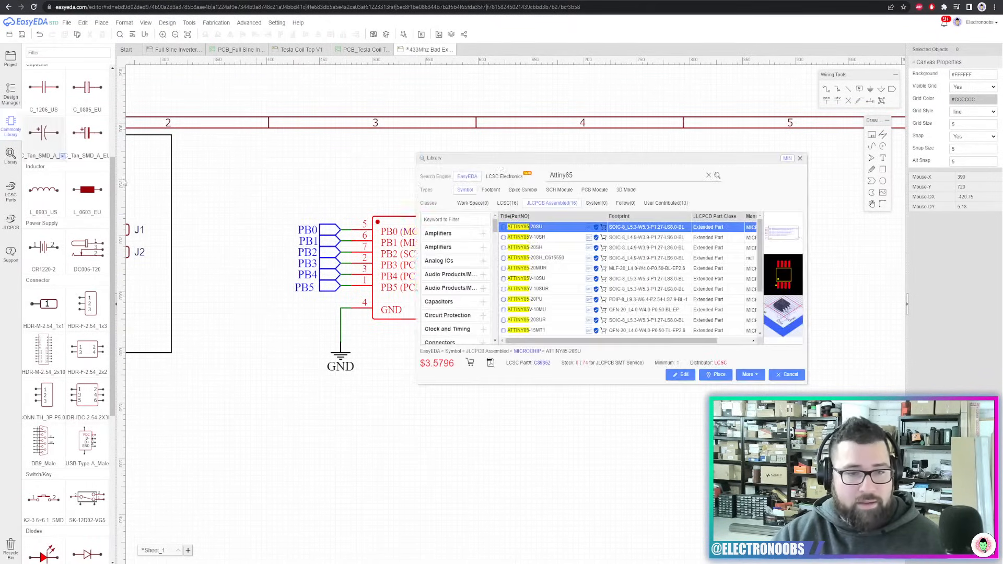
{"action": "left_click", "coordinate": [800, 158]}
{"action": "scroll", "coordinate": [42, 194], "scroll_direction": "up", "scroll_amount": 3}
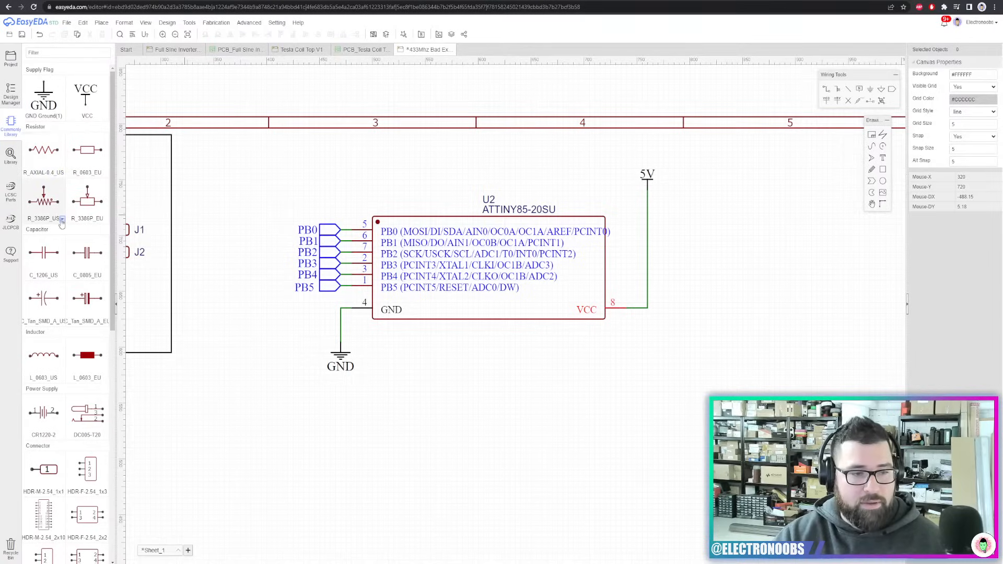
{"action": "left_click", "coordinate": [62, 173]}
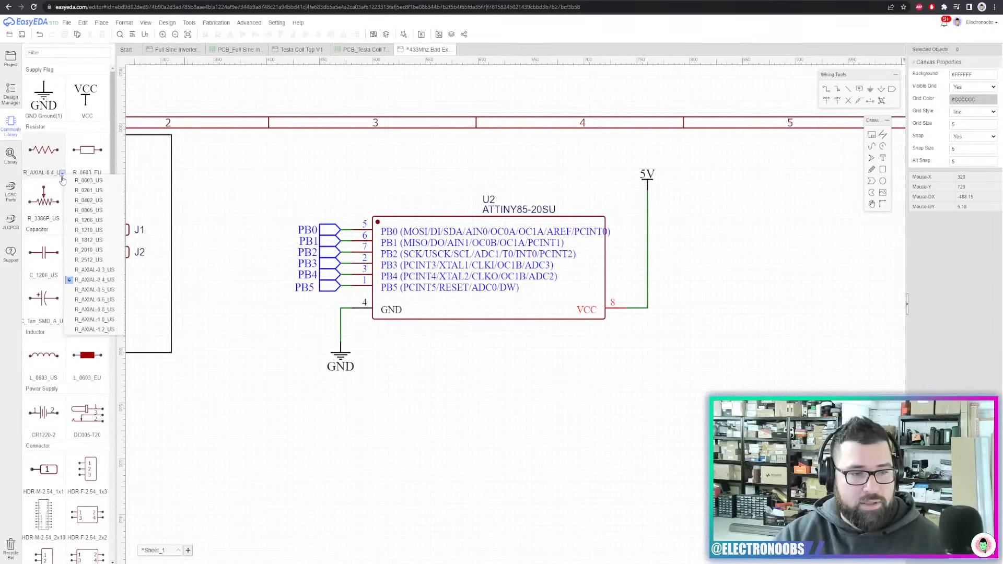
{"action": "left_click", "coordinate": [107, 191]}
{"action": "left_click", "coordinate": [752, 269]}
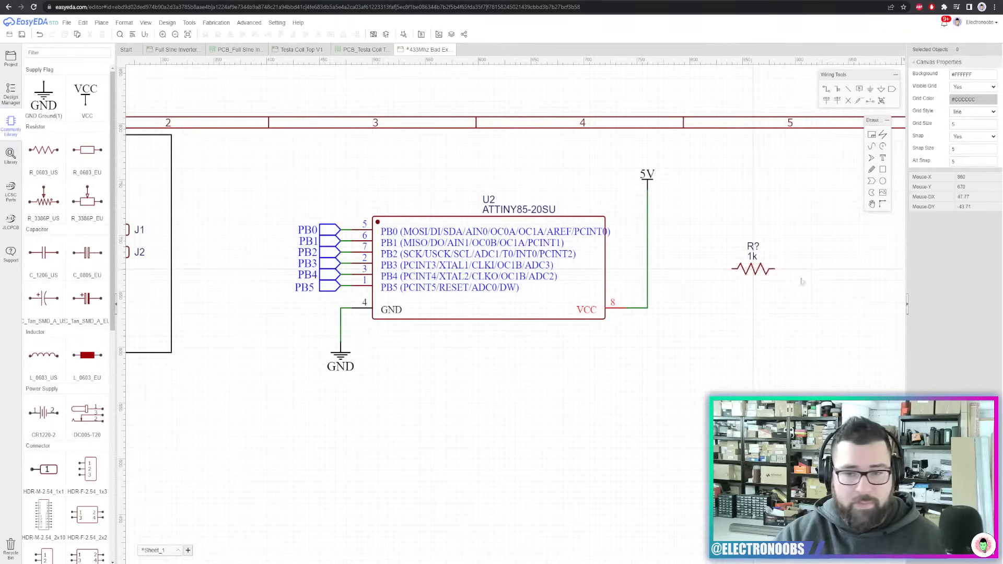
{"action": "key", "text": "space"}
{"action": "left_click", "coordinate": [737, 252]}
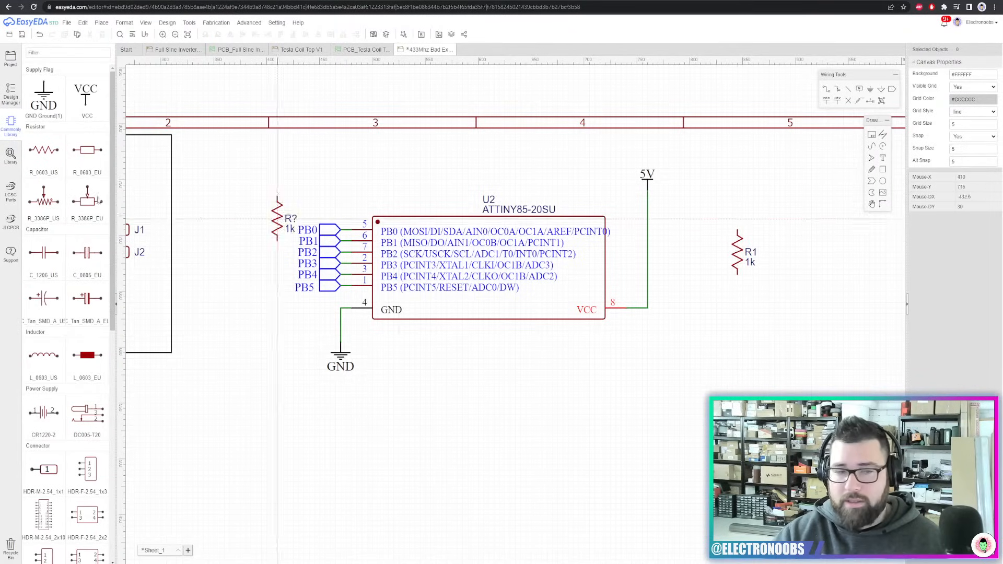
Search the symbol library for "0603 LED" and place the LED0603R part directly below the resistor
{"action": "left_click", "coordinate": [10, 155]}
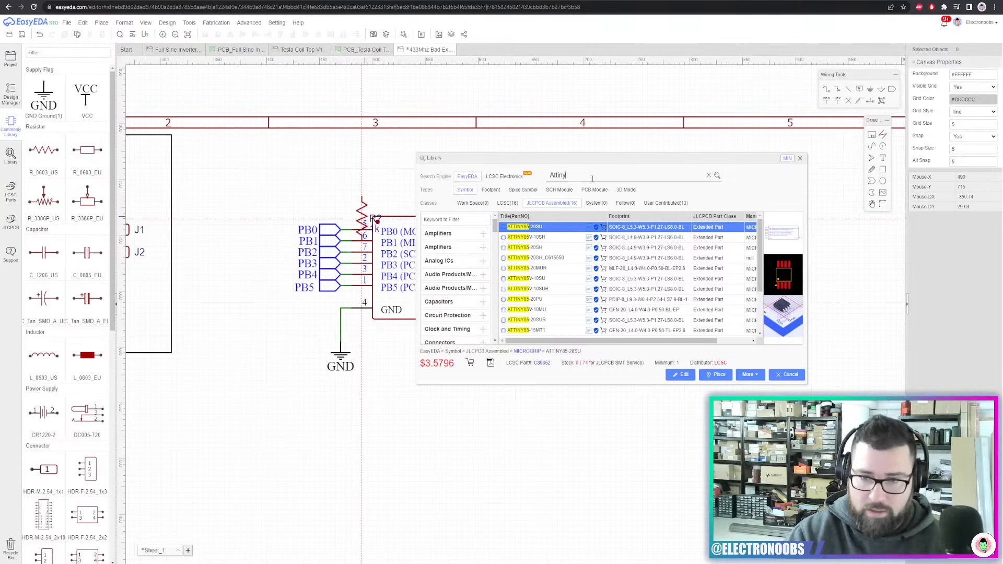
{"action": "key", "text": "BackSpace"}
{"action": "key", "text": "BackSpace"}
{"action": "key", "text": "BackSpace"}
{"action": "key", "text": "BackSpace"}
{"action": "key", "text": "BackSpace"}
{"action": "key", "text": "BackSpace"}
{"action": "type", "text": "0603 L"}
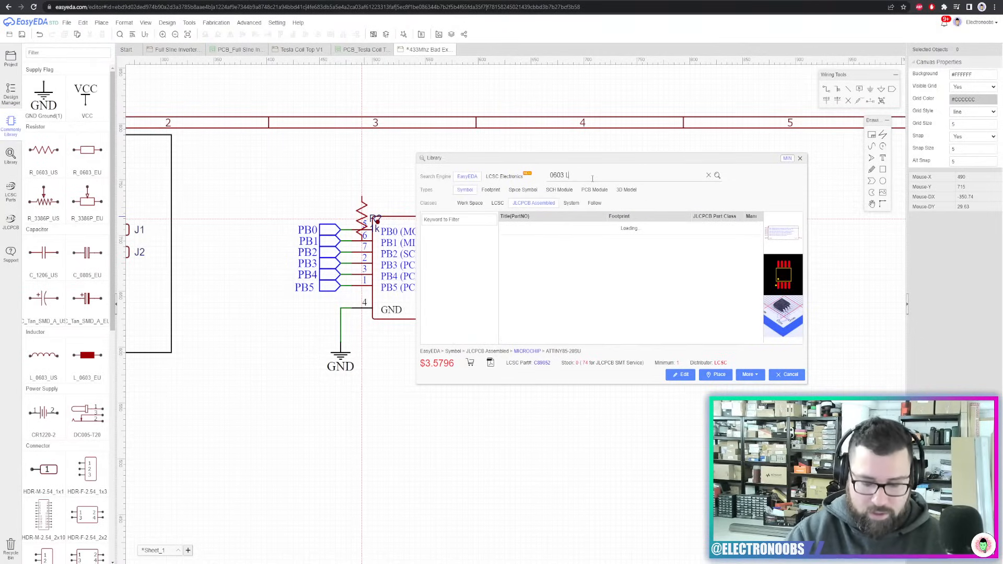
{"action": "type", "text": "ED"}
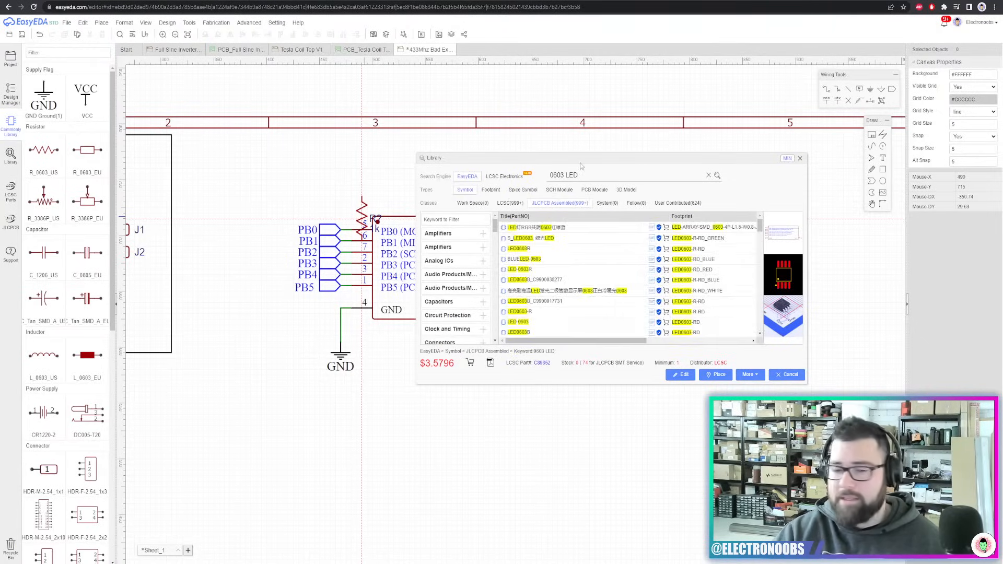
{"action": "left_click", "coordinate": [547, 249]}
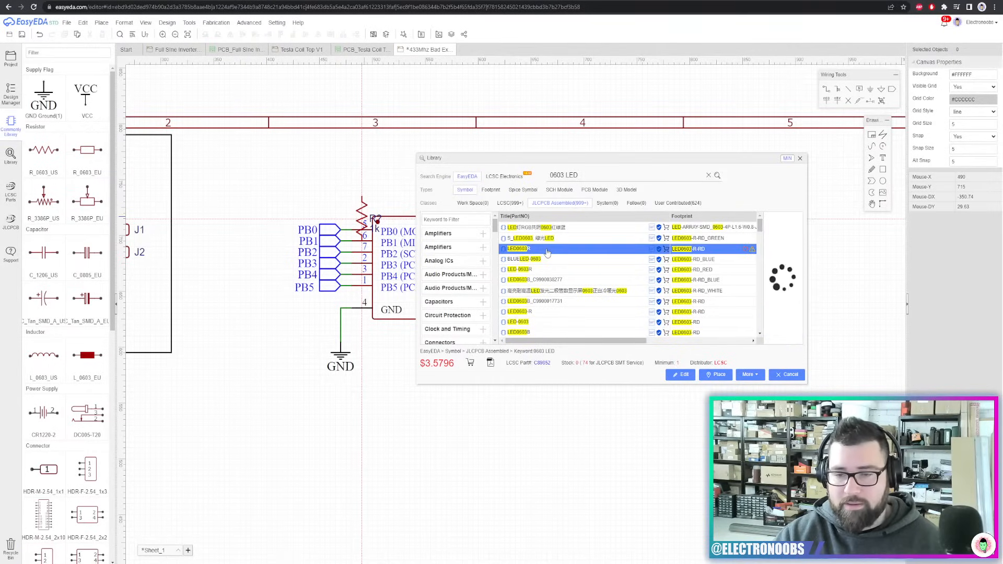
{"action": "left_click", "coordinate": [717, 374]}
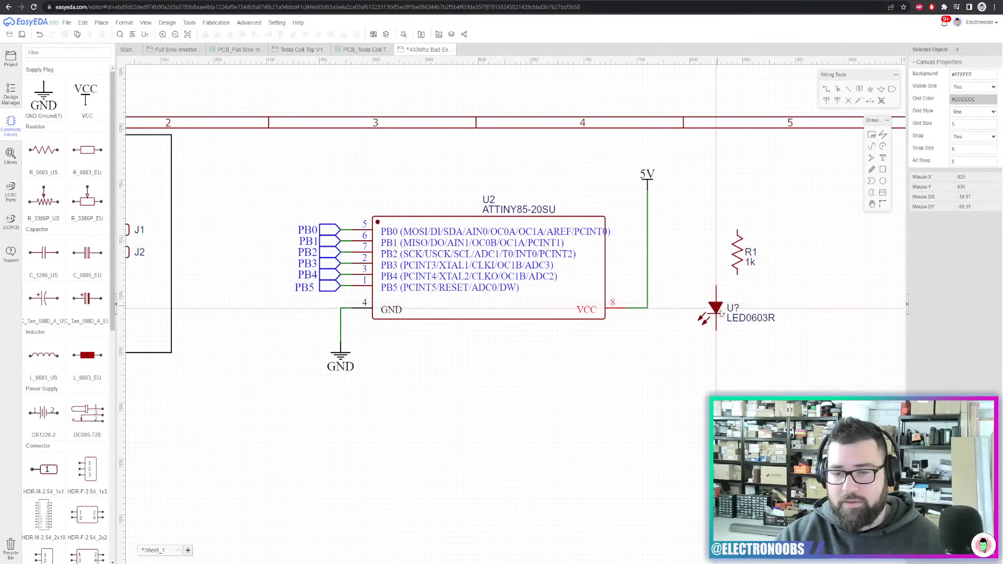
{"action": "left_click", "coordinate": [743, 303]}
{"action": "key", "text": "Escape"}
{"action": "left_click", "coordinate": [737, 307]}
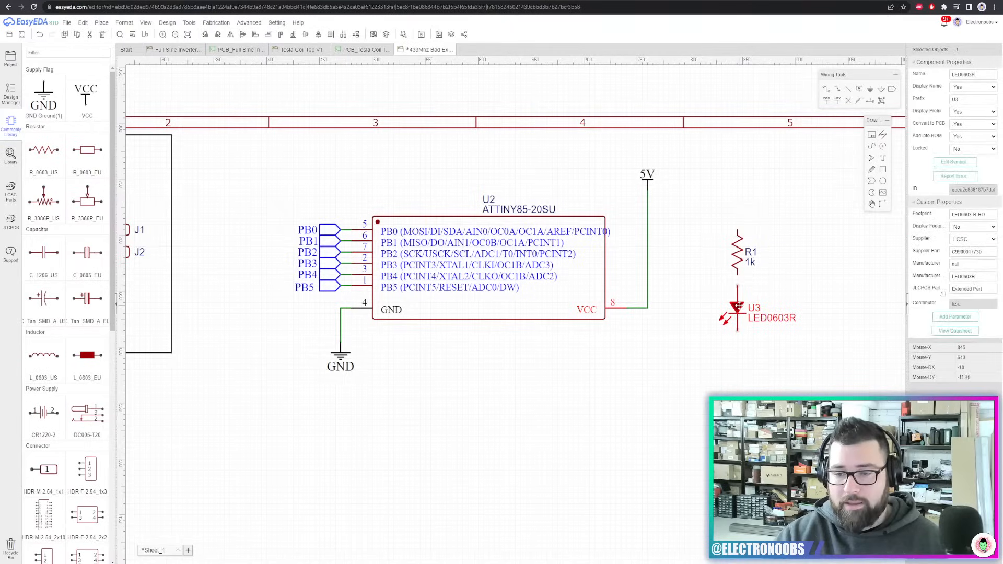
Place a GND symbol below the LED and a copy of the PB4 net port, rotated to point down, above the resistor
{"action": "key", "text": "ctrl+g"}
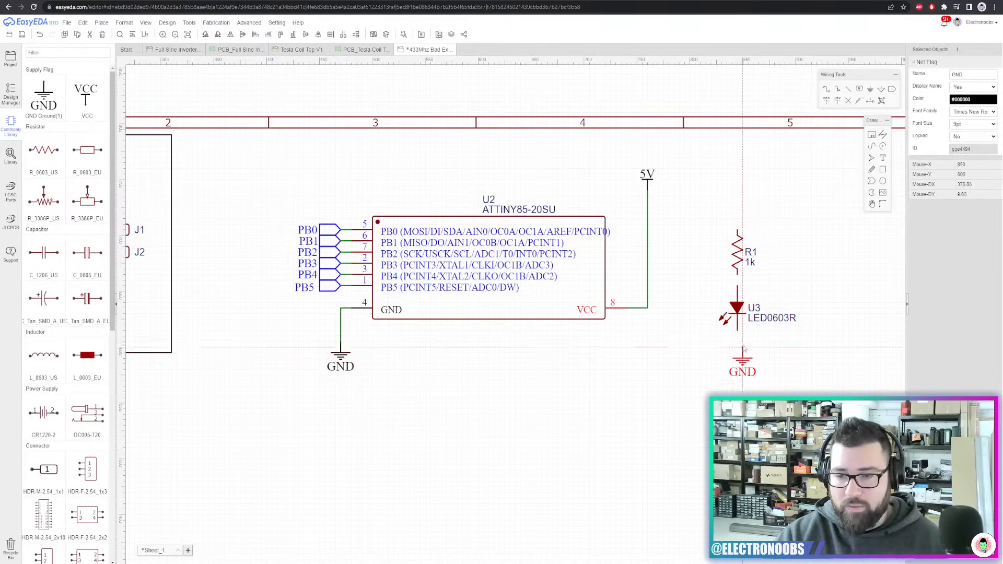
{"action": "left_click", "coordinate": [739, 345]}
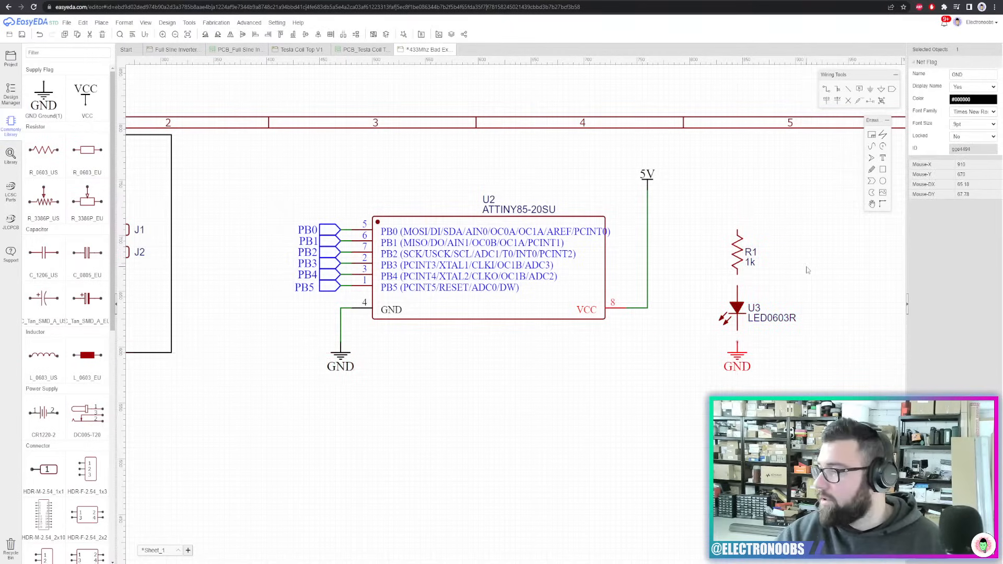
{"action": "left_click", "coordinate": [334, 275]}
{"action": "key", "text": "ctrl+c"}
{"action": "key", "text": "ctrl+v"}
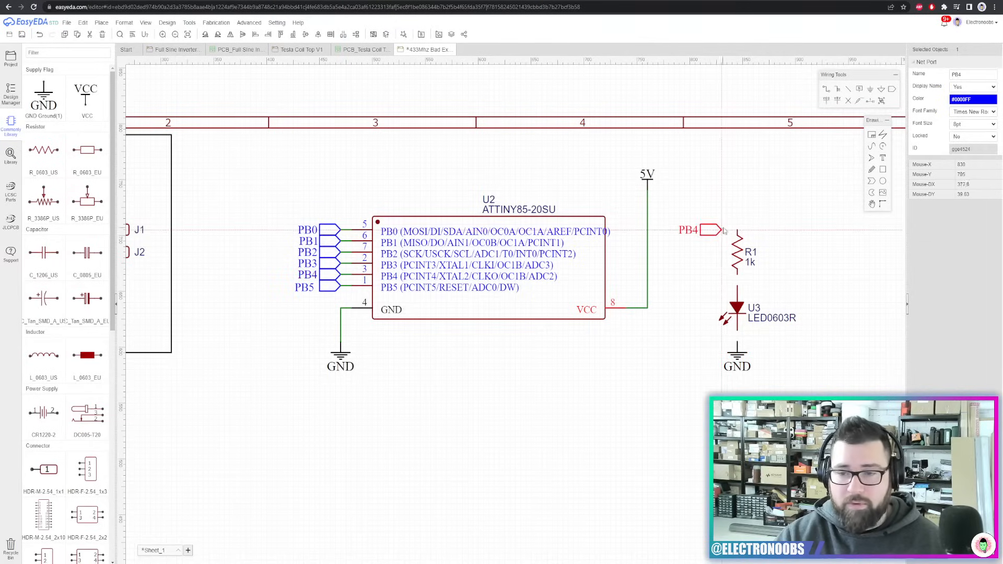
{"action": "key", "text": "space"}
{"action": "left_click", "coordinate": [739, 224]}
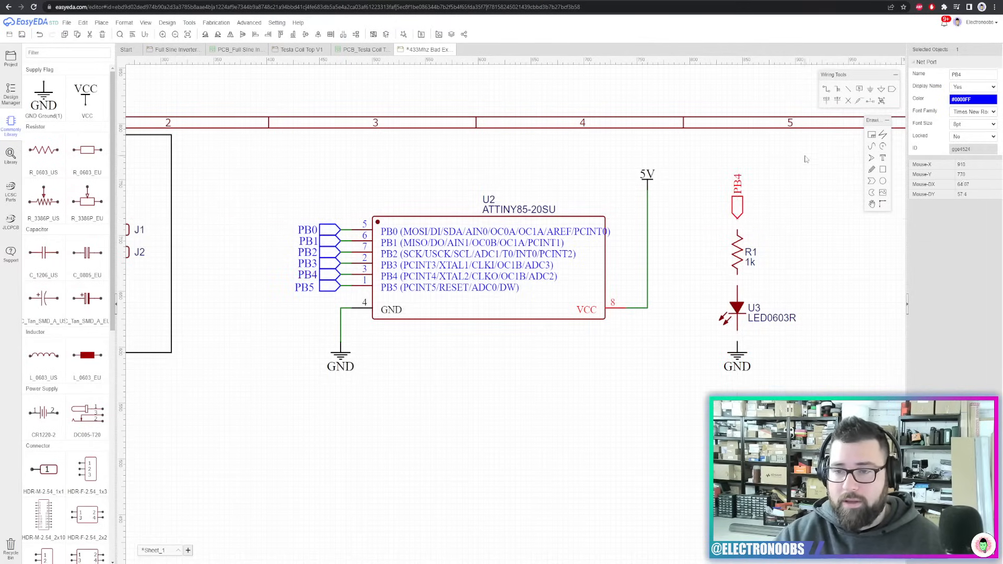
Wire the PB4 net port, the resistor, the LED and the ground symbol together in series
{"action": "left_click", "coordinate": [825, 90]}
{"action": "scroll", "coordinate": [730, 221], "scroll_direction": "up", "scroll_amount": 2}
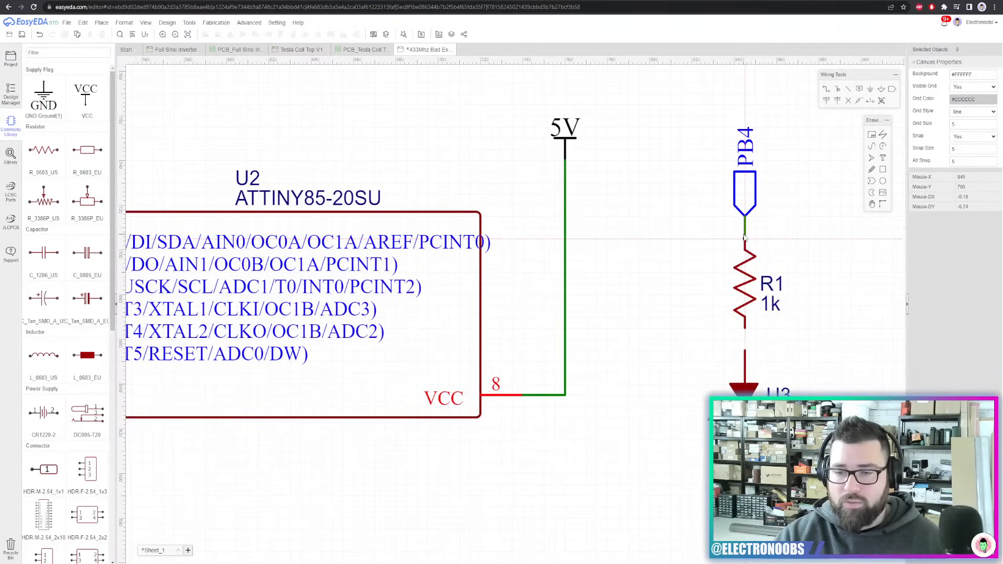
{"action": "left_click", "coordinate": [745, 239]}
{"action": "left_click", "coordinate": [746, 328]}
{"action": "left_click", "coordinate": [745, 350]}
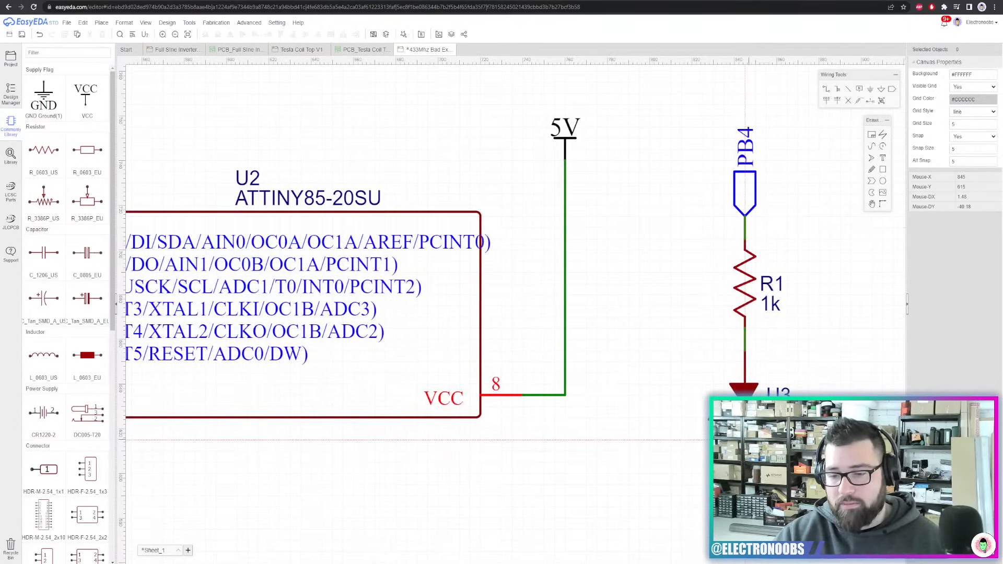
{"action": "scroll", "coordinate": [732, 443], "scroll_direction": "down", "scroll_amount": 2}
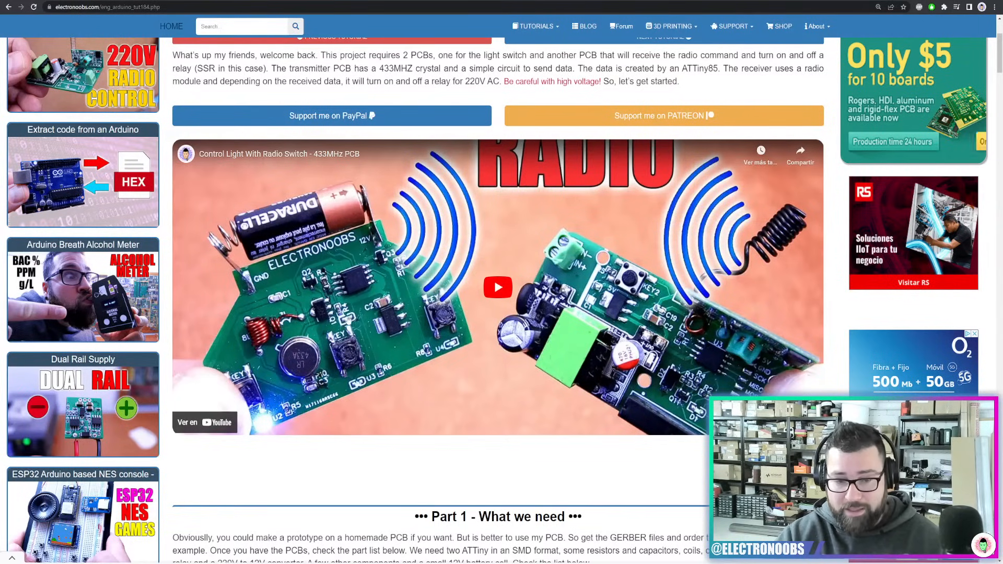
Switch back to the EasyEDA schematic and move the whole PB4 LED circuit closer to the ATTINY85
{"action": "left_click", "coordinate": [126, 0]}
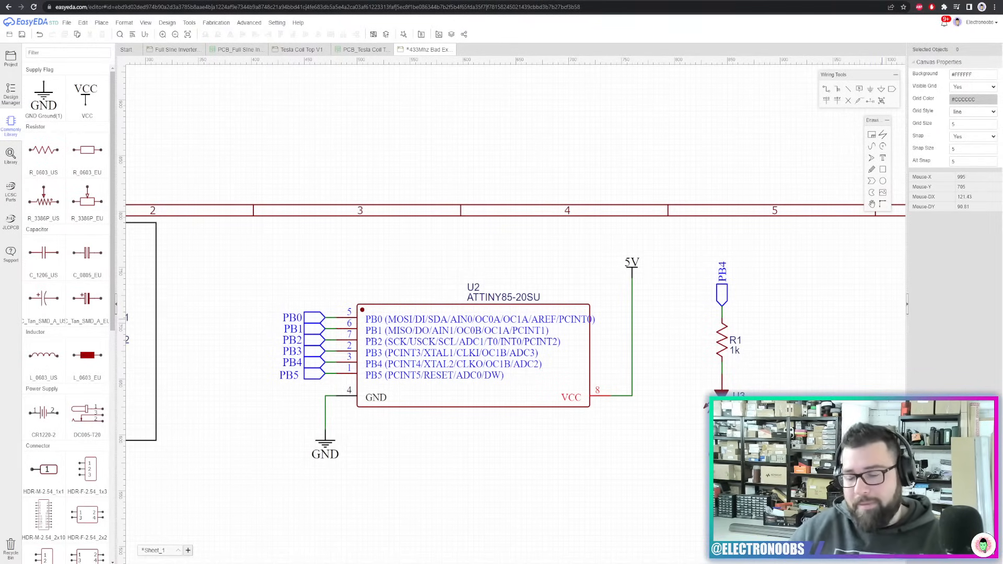
{"action": "left_click_drag", "start_coordinate": [777, 272], "coordinate": [693, 470]}
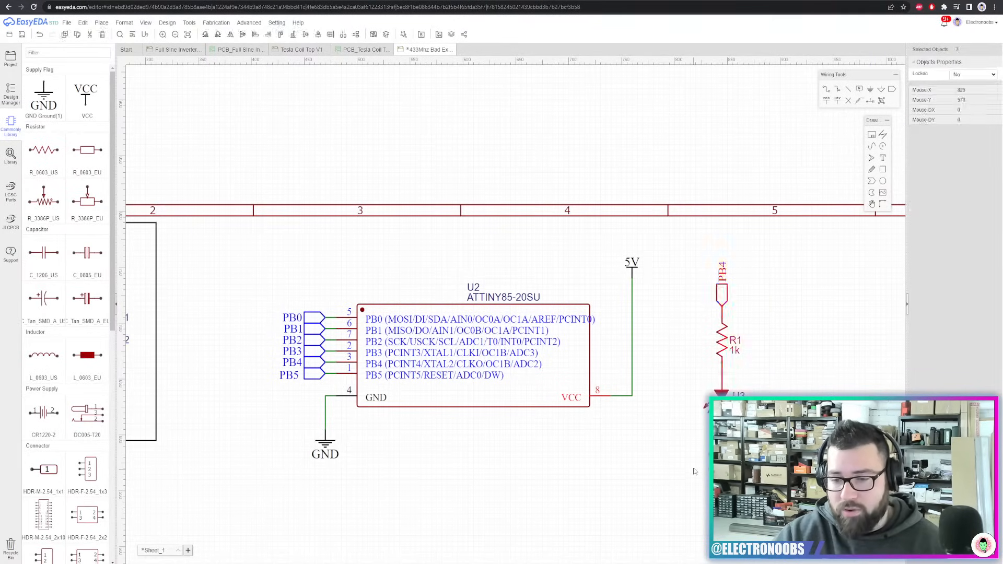
{"action": "left_click_drag", "start_coordinate": [722, 395], "coordinate": [690, 395]}
{"action": "left_click", "coordinate": [730, 349]}
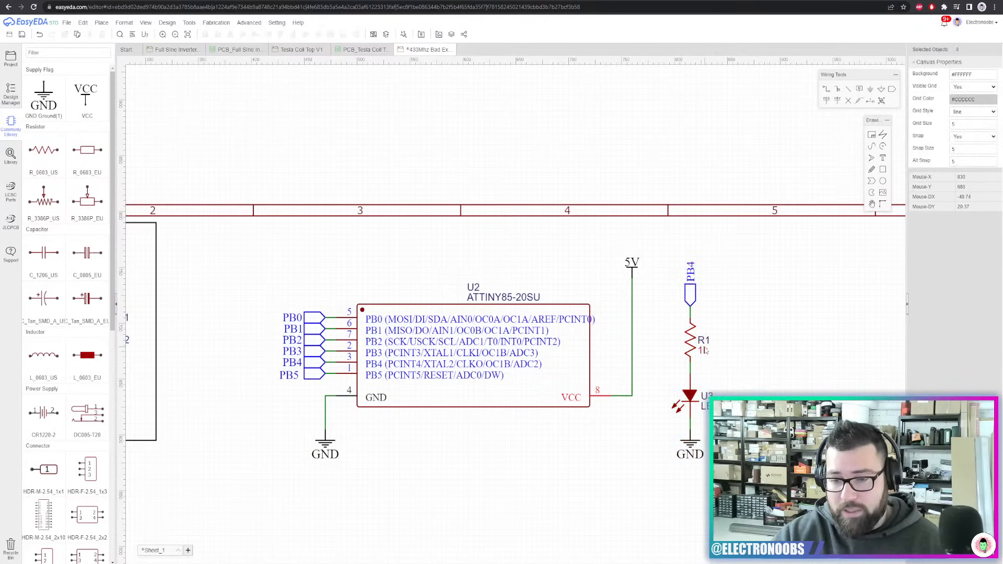
Set the value of the LED's series resistor R1 to 280R
{"action": "double_click", "coordinate": [704, 351]}
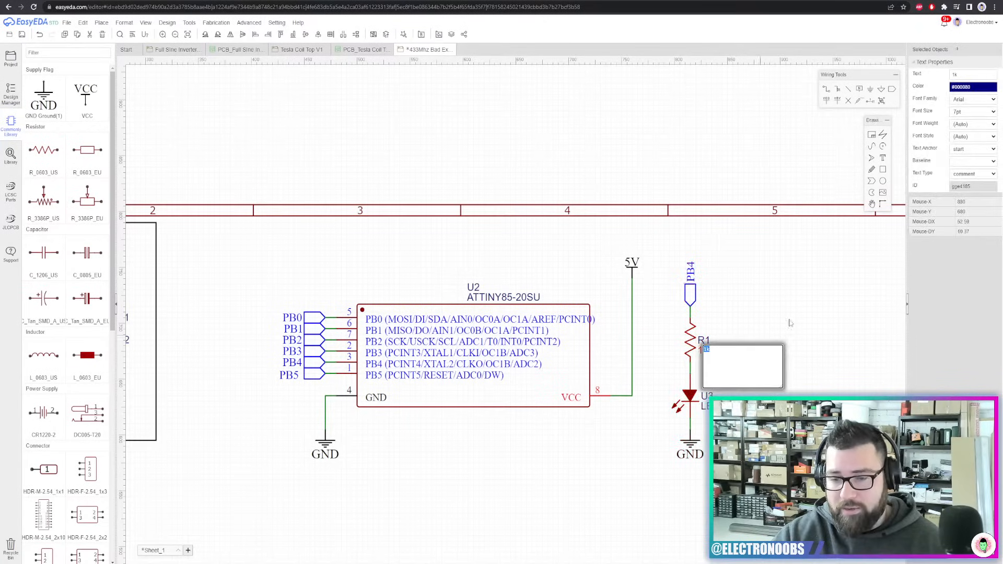
{"action": "type", "text": "280R"}
{"action": "left_click", "coordinate": [799, 286]}
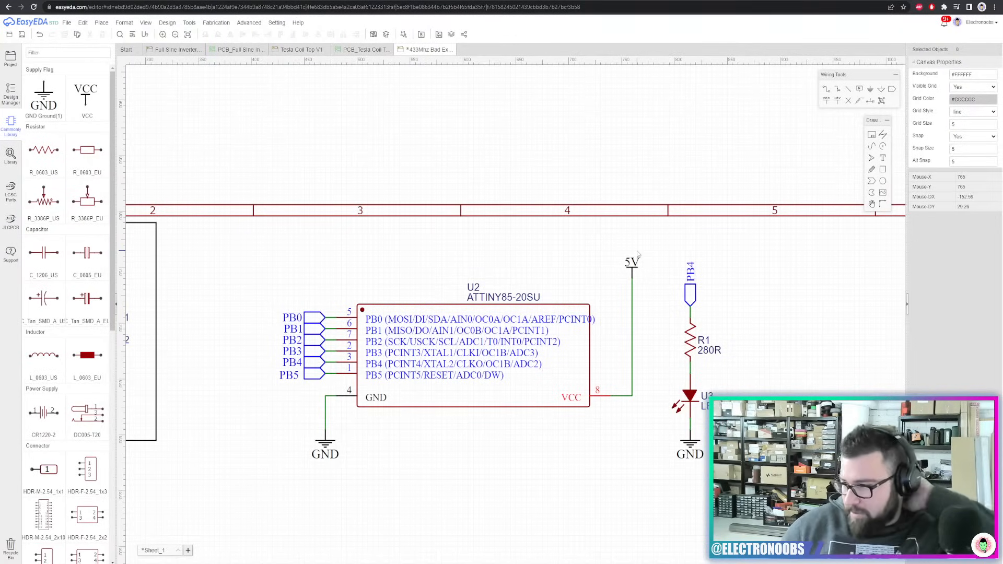
Set the value of resistor R1 to 200R
{"action": "double_click", "coordinate": [709, 350]}
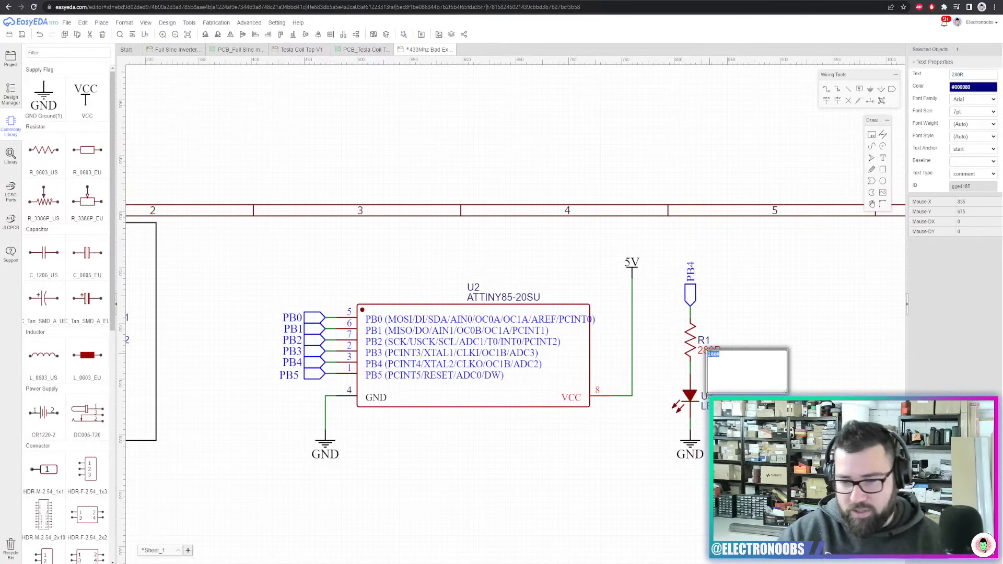
{"action": "type", "text": "200R"}
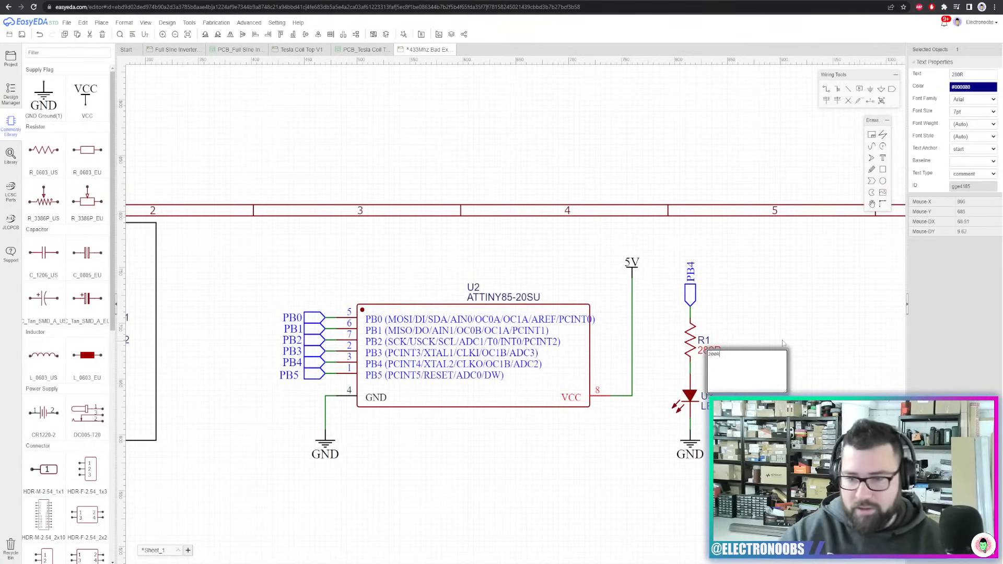
{"action": "left_click", "coordinate": [782, 343]}
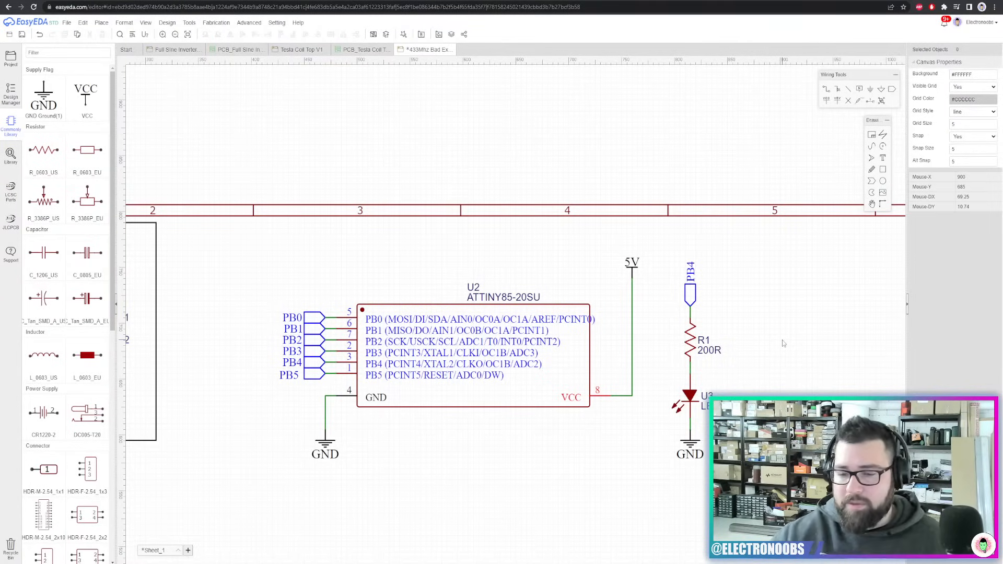
Draw a rectangular frame around the ATTINY85 and its PB4 LED circuit
{"action": "left_click", "coordinate": [682, 400]}
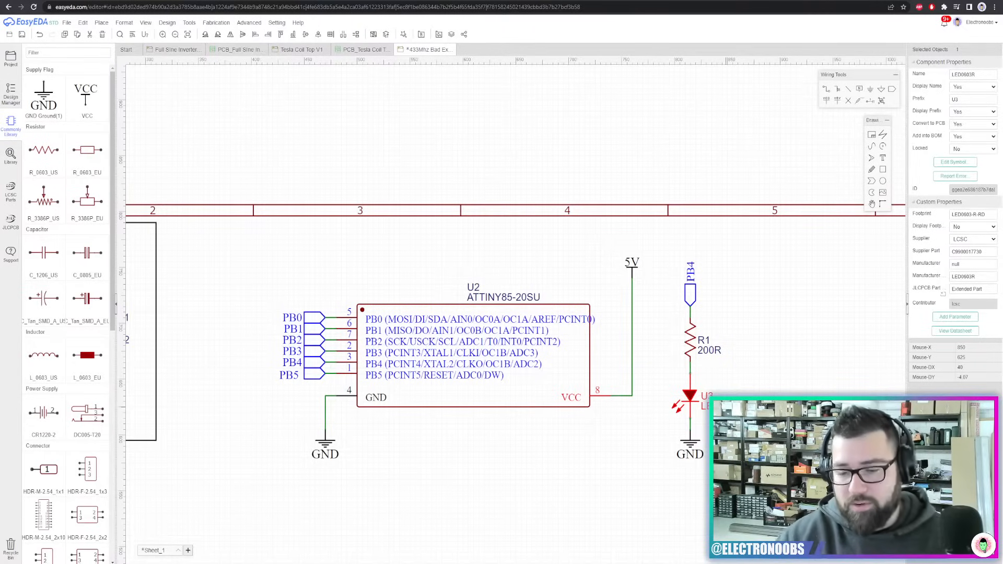
{"action": "left_click", "coordinate": [795, 335]}
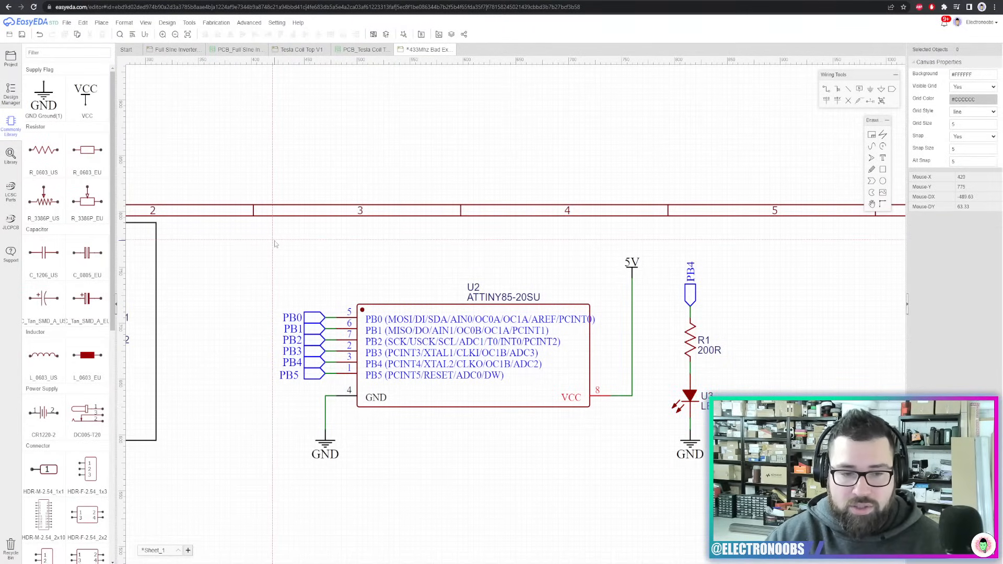
{"action": "left_click_drag", "start_coordinate": [273, 240], "coordinate": [754, 468]}
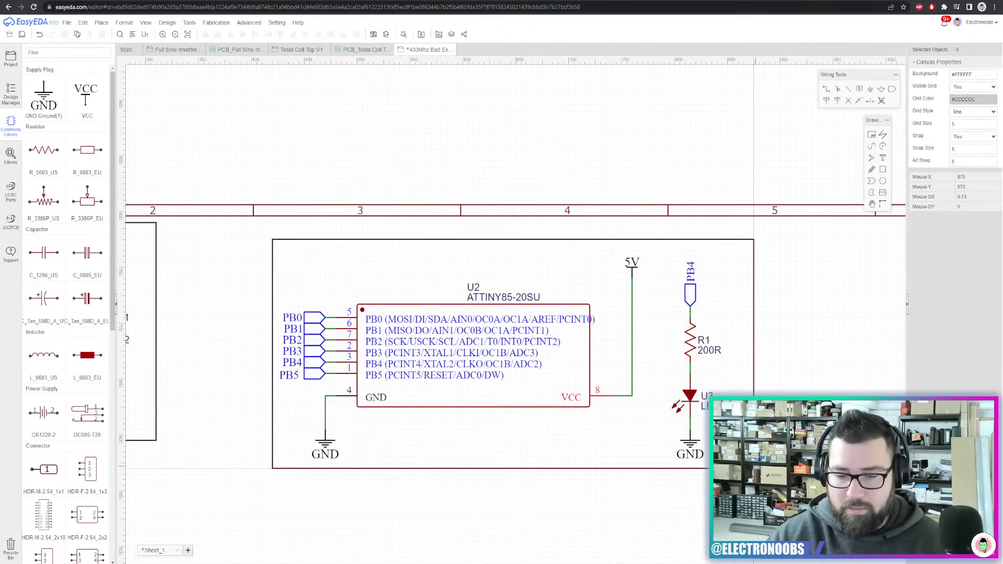
{"action": "right_click", "coordinate": [753, 468]}
Place a copy of the Power Input label inside the new frame, above the ATTINY85 symbol
{"action": "scroll", "coordinate": [248, 282], "scroll_direction": "down", "scroll_amount": 5}
{"action": "right_click_drag", "start_coordinate": [213, 351], "coordinate": [285, 341]}
{"action": "left_click", "coordinate": [189, 326]}
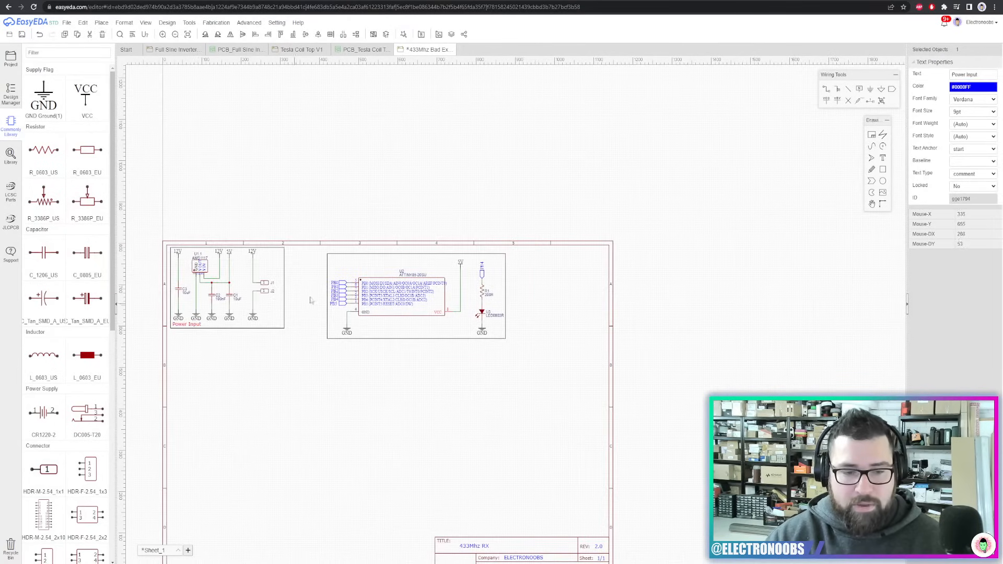
{"action": "key", "text": "ctrl+v"}
{"action": "scroll", "coordinate": [348, 273], "scroll_direction": "up", "scroll_amount": 5}
{"action": "left_click", "coordinate": [356, 256]}
Change the copied label's text to ATTiny85 and move it into the frame's upper-left corner
{"action": "double_click", "coordinate": [365, 251]}
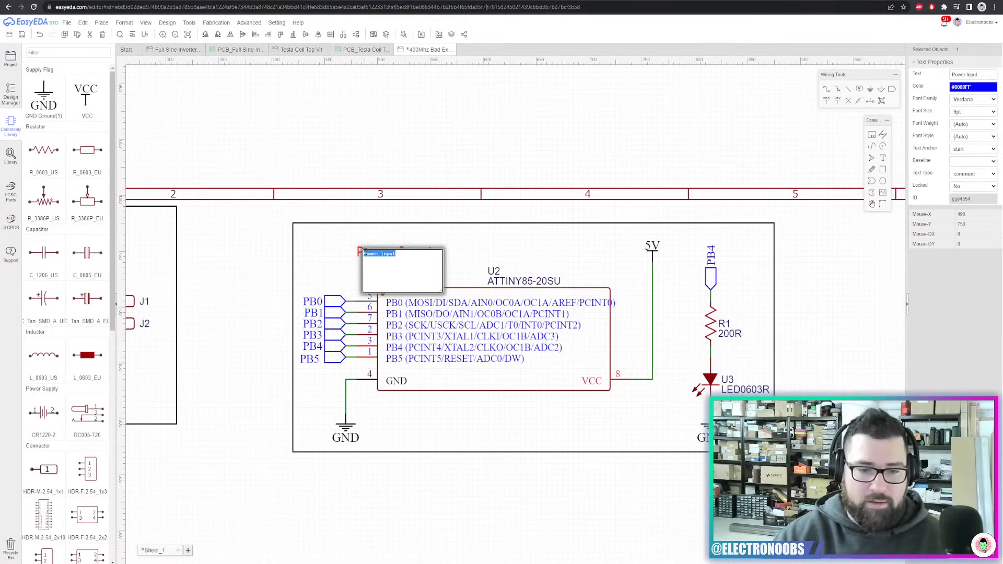
{"action": "key", "text": "BackSpace"}
{"action": "type", "text": "ATTin"}
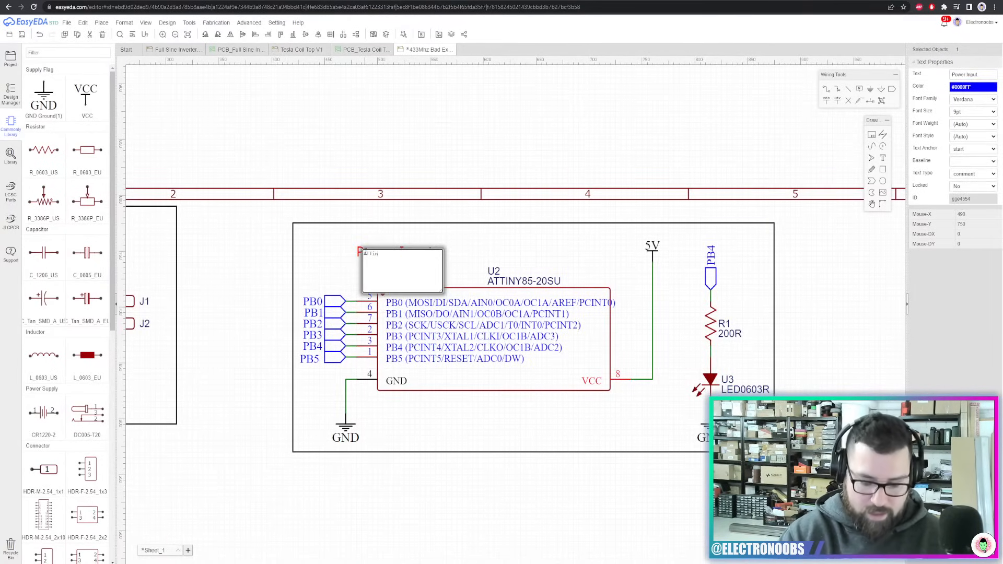
{"action": "type", "text": "y85"}
{"action": "left_click", "coordinate": [335, 242]}
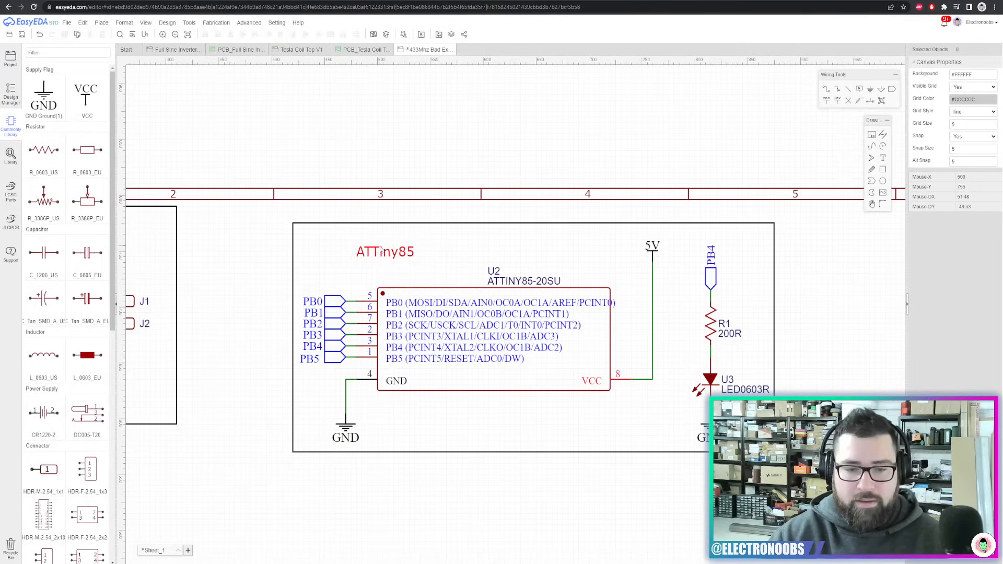
{"action": "left_click_drag", "start_coordinate": [334, 241], "coordinate": [328, 236]}
Move the whole framed ATTiny85 block up against the Power Input block, with their upper edges level
{"action": "left_click_drag", "start_coordinate": [260, 212], "coordinate": [834, 482]}
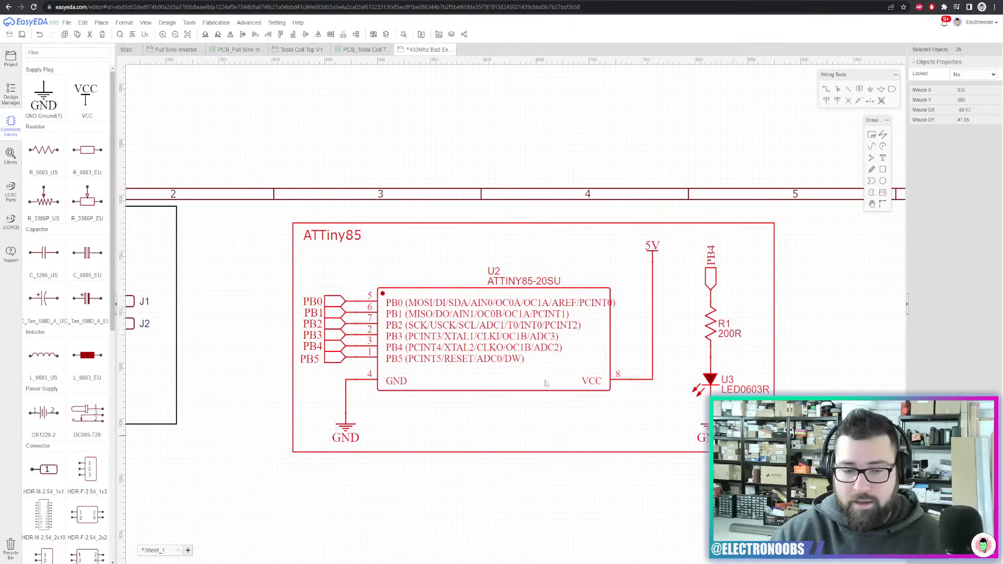
{"action": "left_click_drag", "start_coordinate": [336, 309], "coordinate": [224, 287]}
{"action": "left_click", "coordinate": [250, 483]}
Extend the Power Input frame down to the ATTiny85 frame's lower edge and move its label down to match
{"action": "right_click_drag", "start_coordinate": [250, 485], "coordinate": [580, 428]}
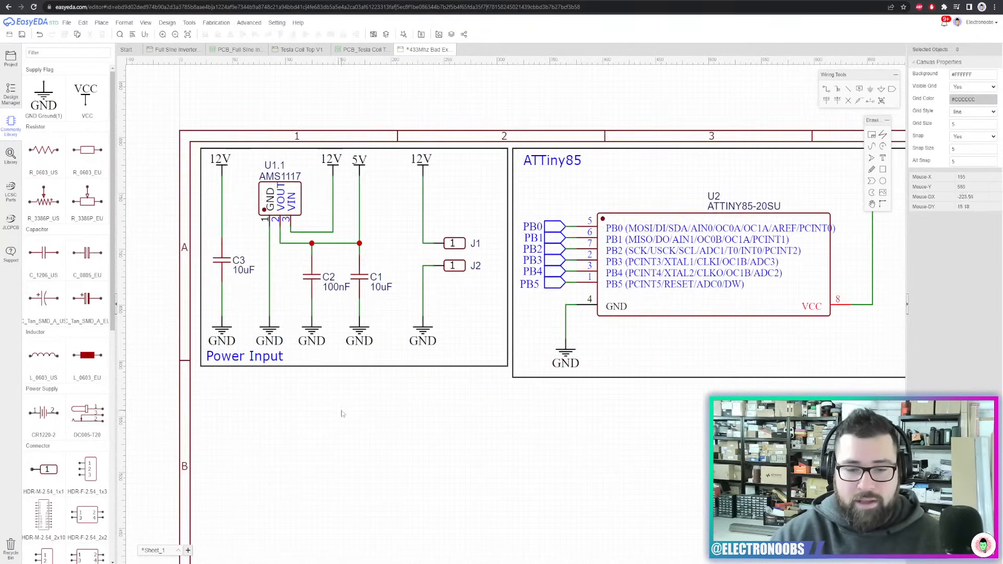
{"action": "scroll", "coordinate": [362, 378], "scroll_direction": "up", "scroll_amount": 2}
{"action": "left_click", "coordinate": [437, 360]}
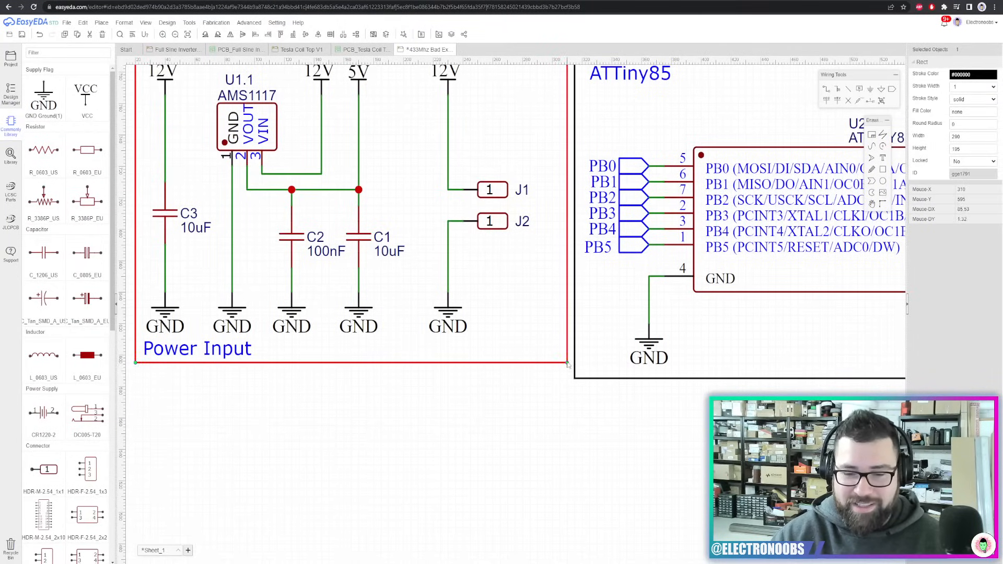
{"action": "left_click_drag", "start_coordinate": [568, 361], "coordinate": [567, 377]}
{"action": "left_click_drag", "start_coordinate": [203, 349], "coordinate": [200, 365]}
{"action": "left_click", "coordinate": [336, 429]}
Save the schematic
{"action": "scroll", "coordinate": [342, 429], "scroll_direction": "down", "scroll_amount": 3}
{"action": "right_click_drag", "start_coordinate": [485, 477], "coordinate": [434, 444]}
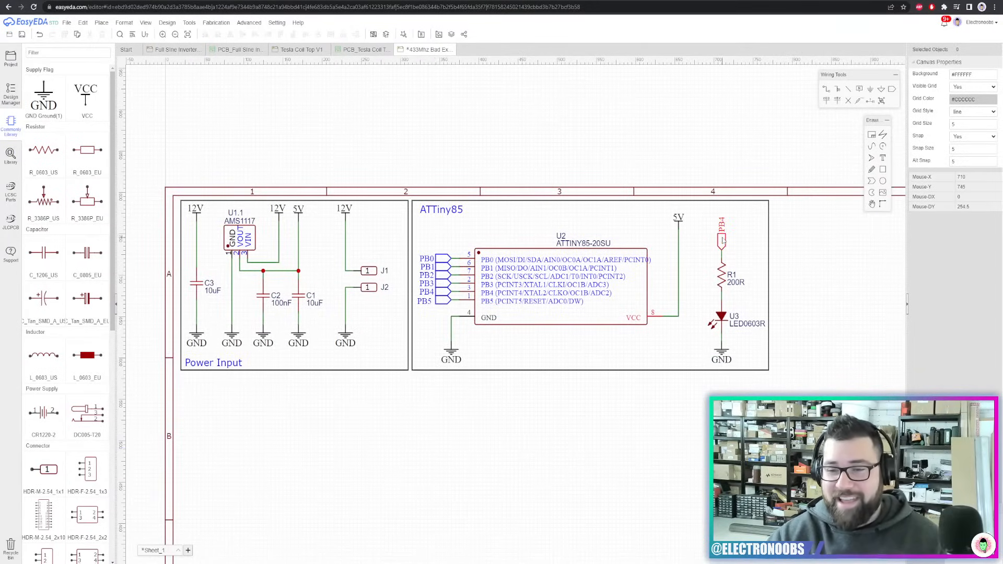
{"action": "key", "text": "ctrl+s"}
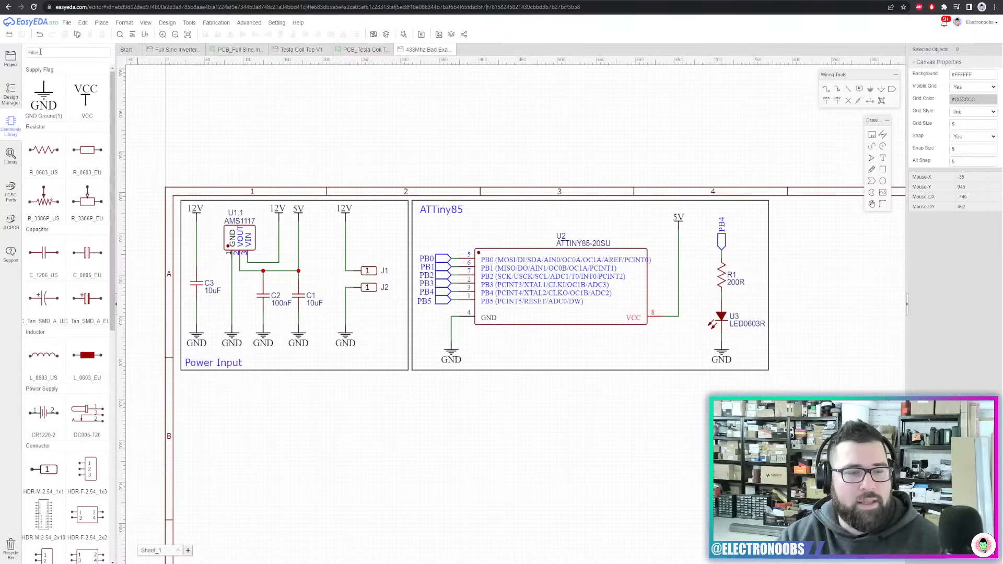
{"action": "left_click", "coordinate": [11, 94]}
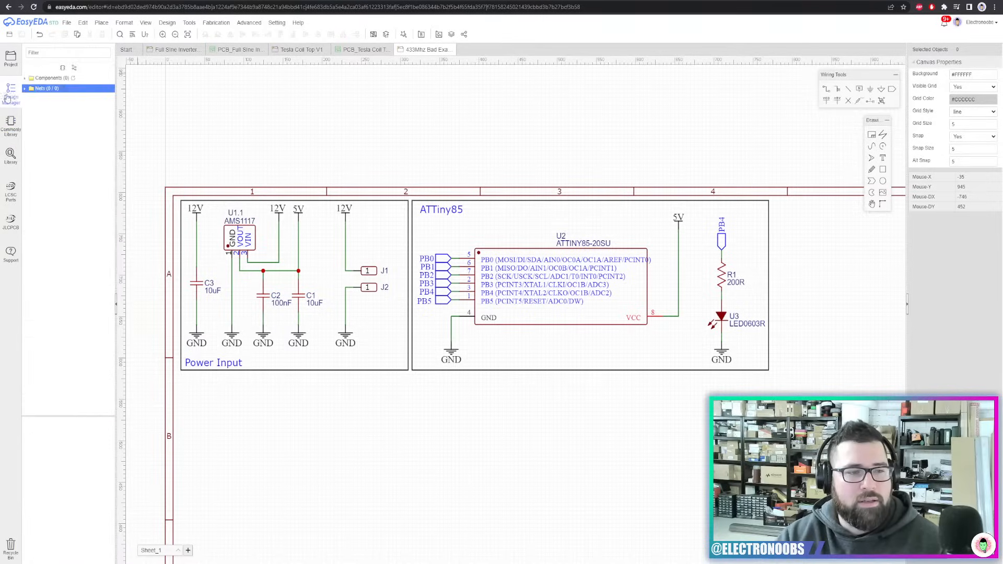
{"action": "left_click", "coordinate": [12, 59]}
{"action": "left_click_drag", "start_coordinate": [53, 61], "coordinate": [2, 64]}
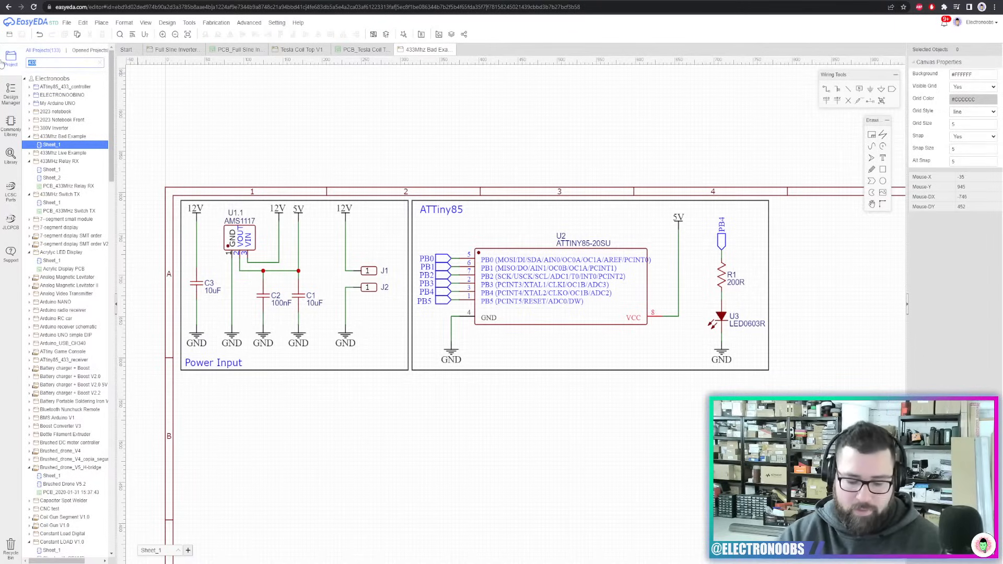
{"action": "type", "text": "drone"}
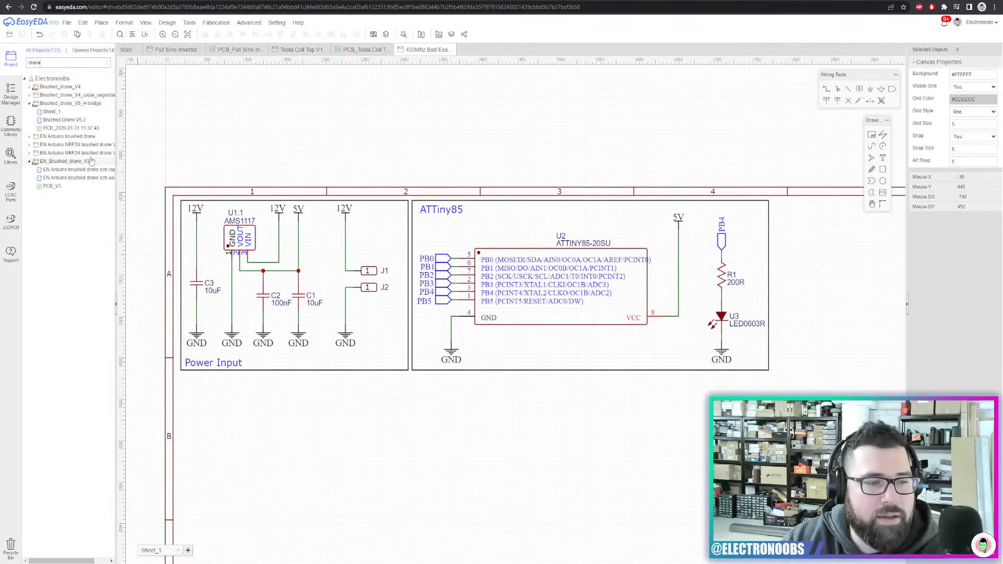
{"action": "left_click", "coordinate": [48, 112]}
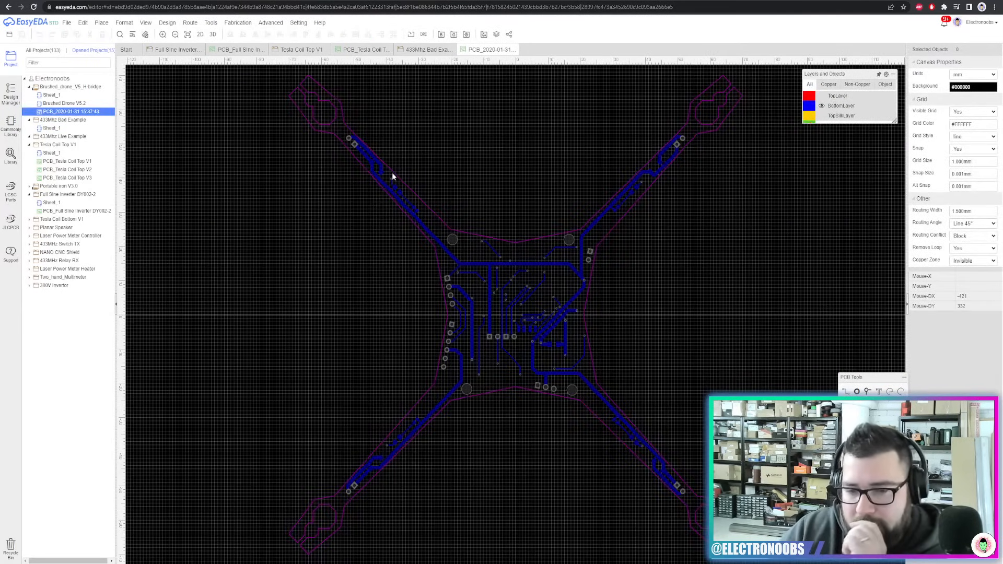
Show the drone PCB's top copper and top silkscreen layers and examine how the nRF24L01 module sits at the board edge
{"action": "mouse_move", "coordinate": [825, 119]}
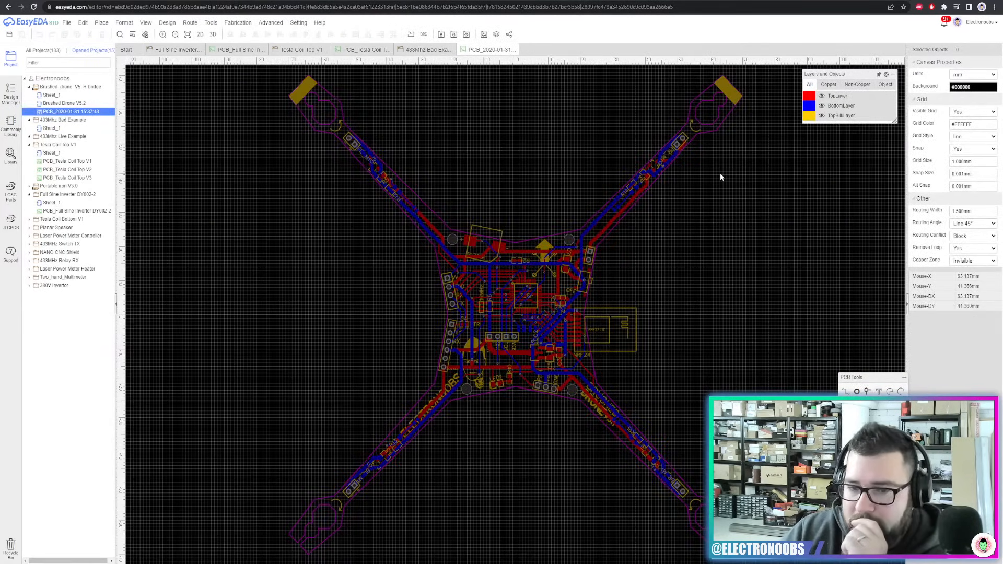
{"action": "right_click_drag", "start_coordinate": [710, 245], "coordinate": [657, 217]}
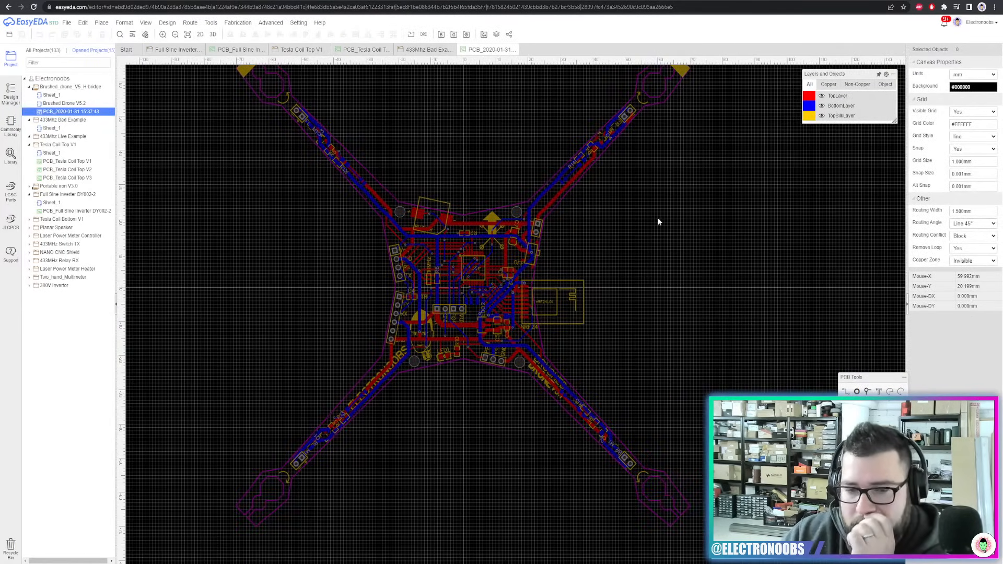
{"action": "scroll", "coordinate": [638, 269], "scroll_direction": "up", "scroll_amount": 3}
{"action": "left_click", "coordinate": [522, 324]}
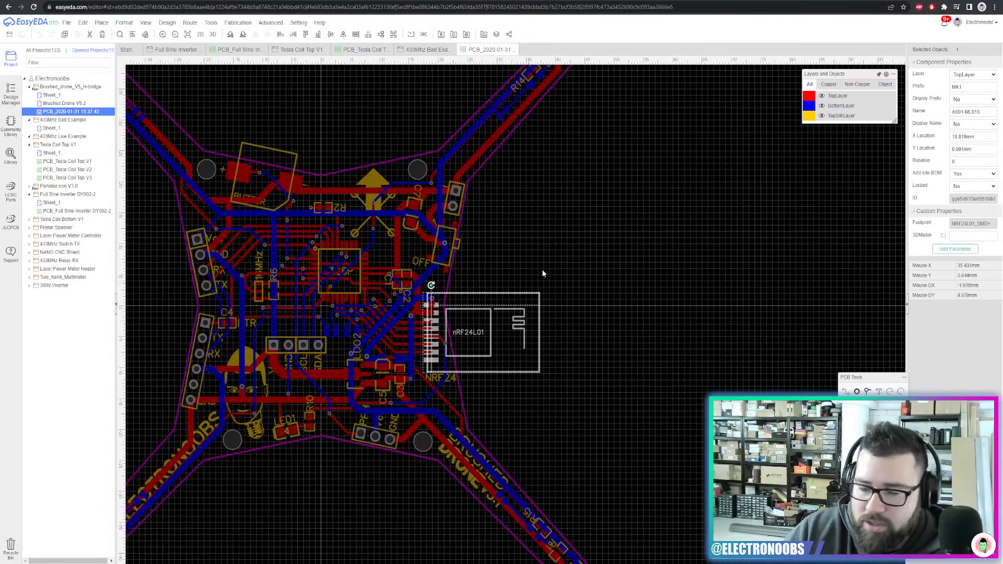
{"action": "right_click_drag", "start_coordinate": [566, 254], "coordinate": [577, 223]}
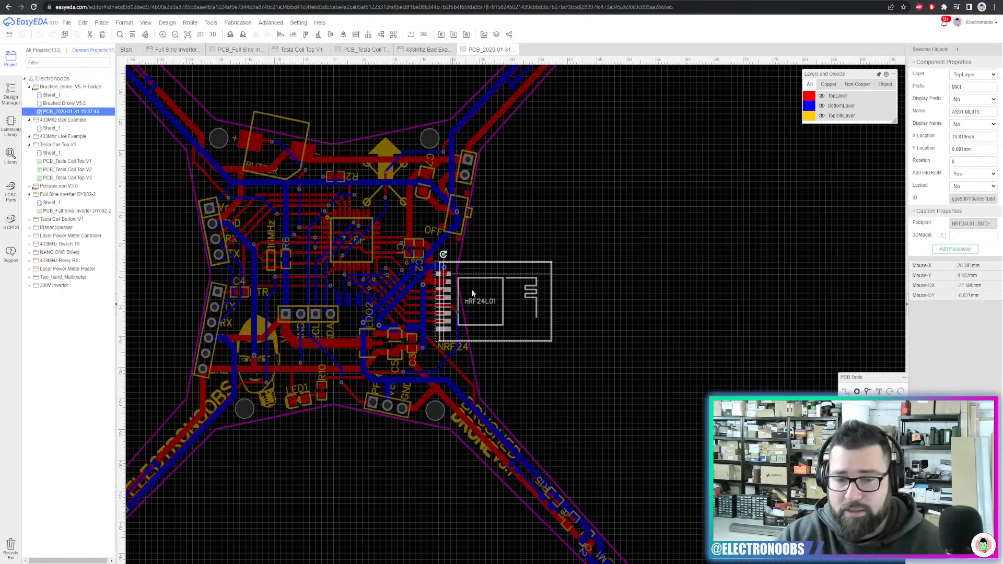
{"action": "left_click", "coordinate": [522, 231]}
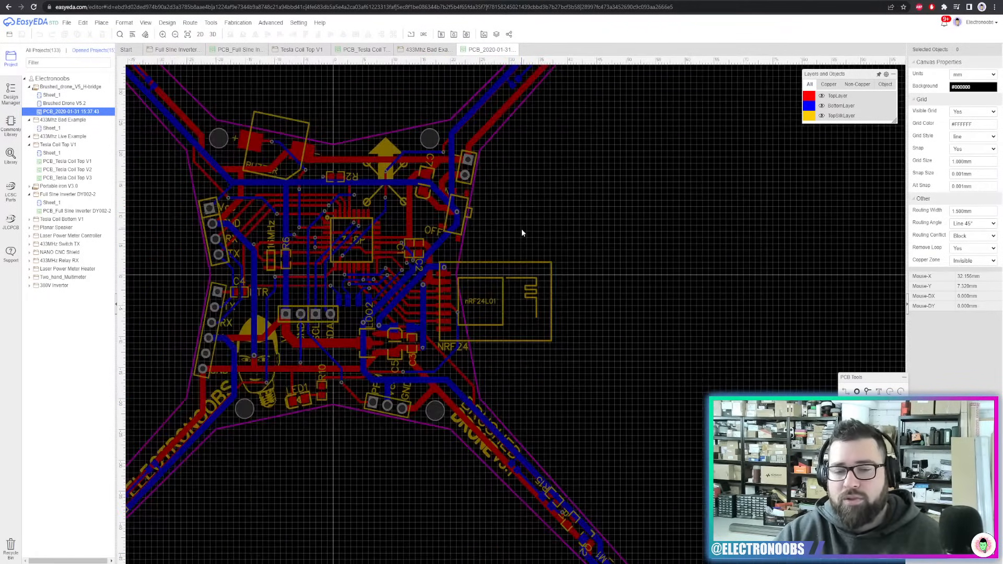
Inspect the drone board's GND routing, selecting the wide GND track along the upper-right motor arm
{"action": "right_click_drag", "start_coordinate": [591, 242], "coordinate": [643, 198]}
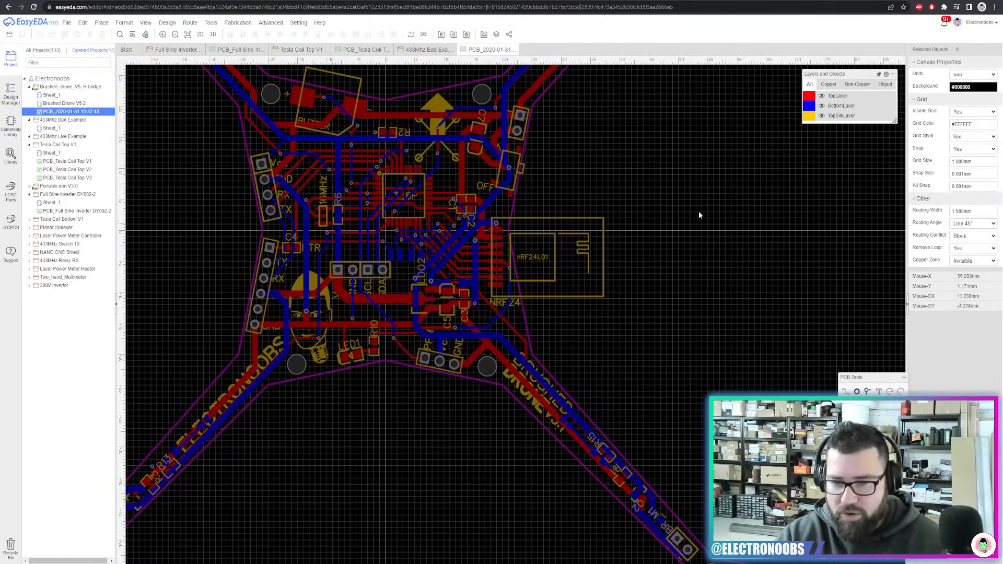
{"action": "right_click_drag", "start_coordinate": [706, 210], "coordinate": [706, 268]}
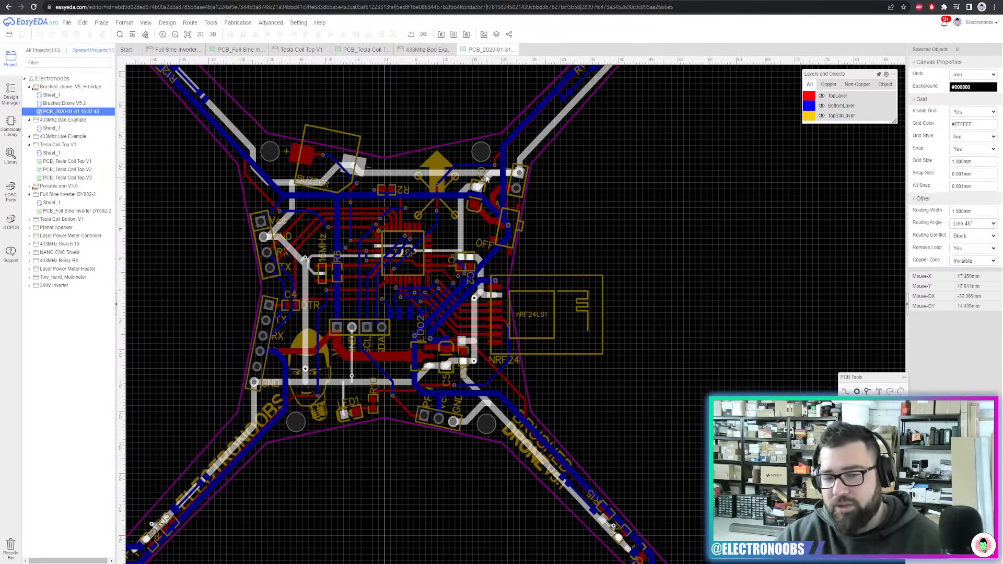
{"action": "right_click_drag", "start_coordinate": [646, 170], "coordinate": [656, 345]}
{"action": "left_click", "coordinate": [561, 301]}
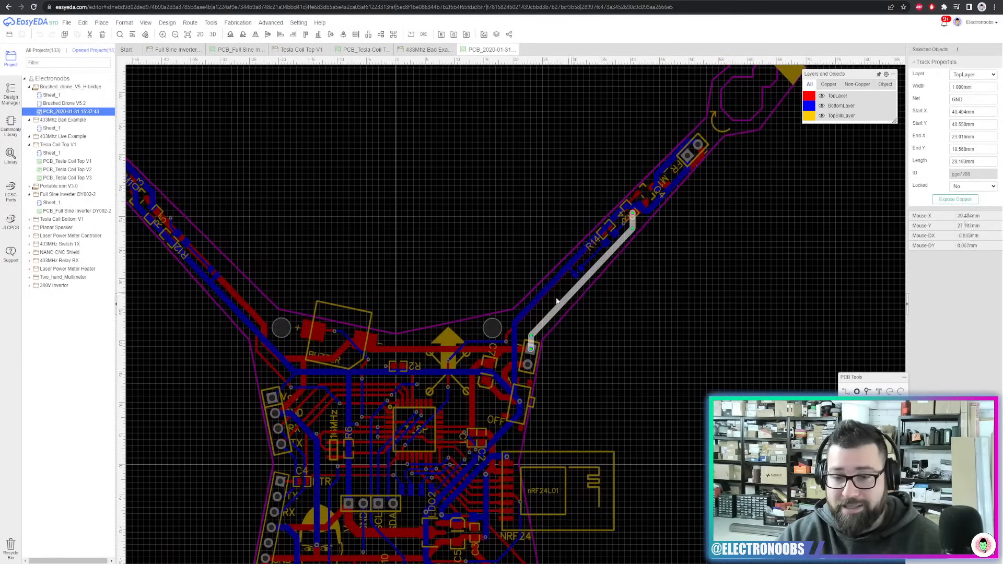
{"action": "right_click_drag", "start_coordinate": [705, 255], "coordinate": [631, 321]}
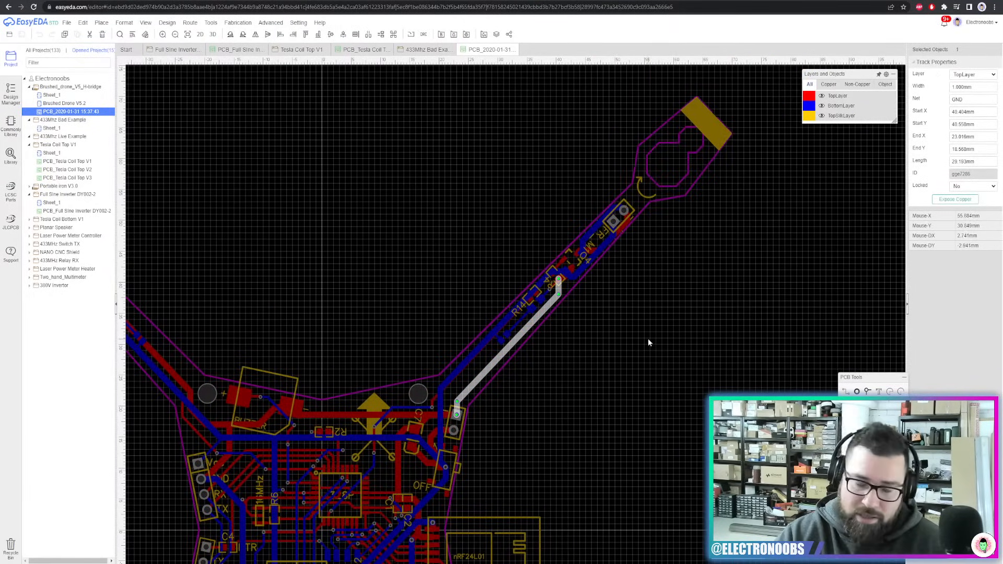
{"action": "right_click_drag", "start_coordinate": [650, 324], "coordinate": [671, 222]}
{"action": "right_click_drag", "start_coordinate": [671, 259], "coordinate": [677, 211]}
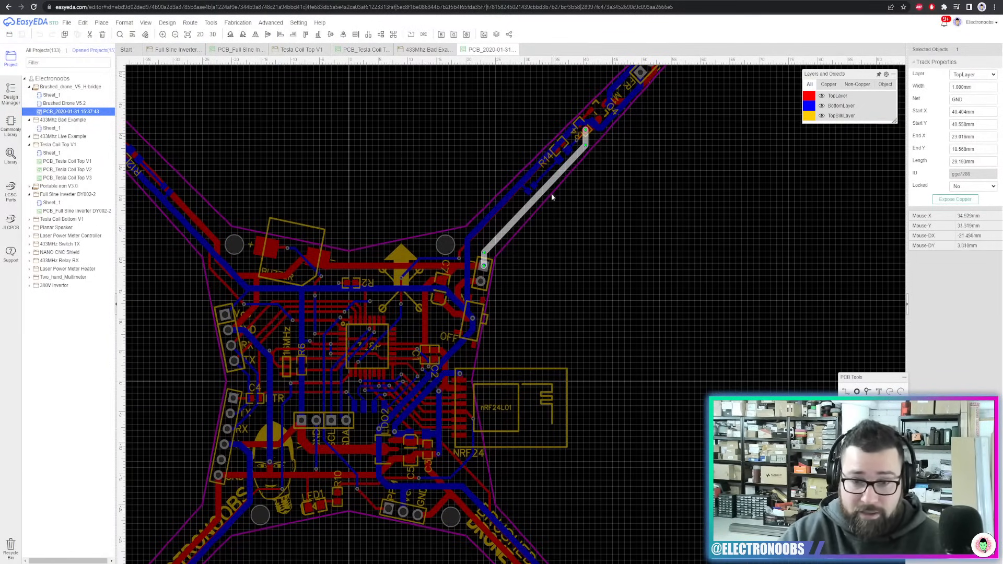
Examine the routing around the microcontroller and select the nRF24L01 module to check its antenna's position relative to the board outline
{"action": "scroll", "coordinate": [570, 324], "scroll_direction": "up", "scroll_amount": 4}
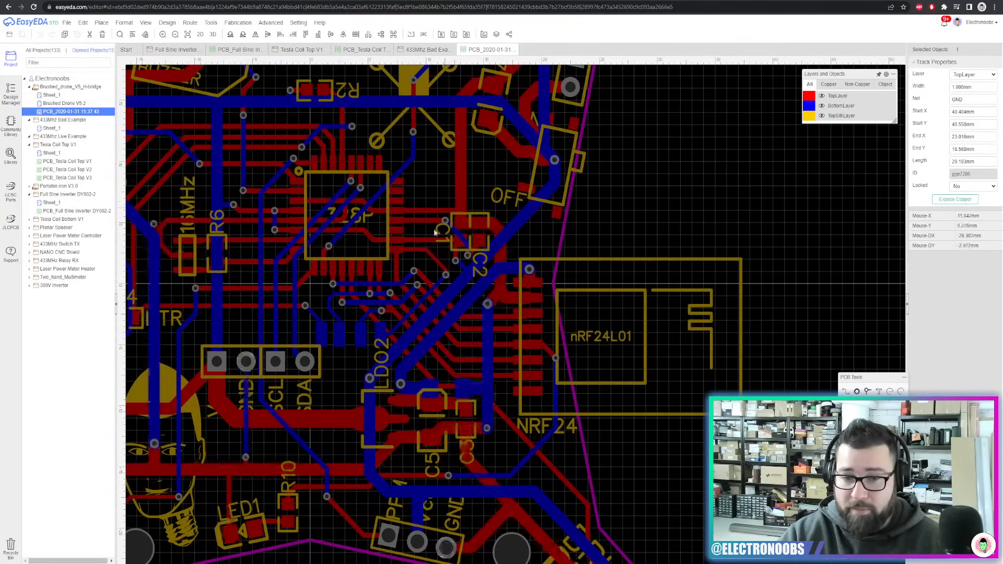
{"action": "scroll", "coordinate": [619, 307], "scroll_direction": "down", "scroll_amount": 3}
{"action": "right_click_drag", "start_coordinate": [683, 306], "coordinate": [610, 293]}
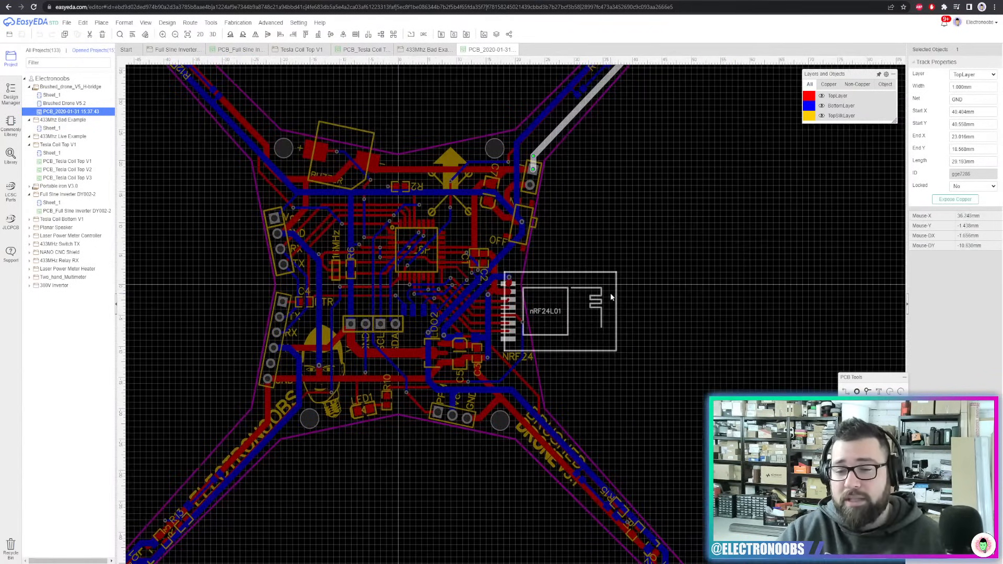
{"action": "left_click", "coordinate": [595, 277]}
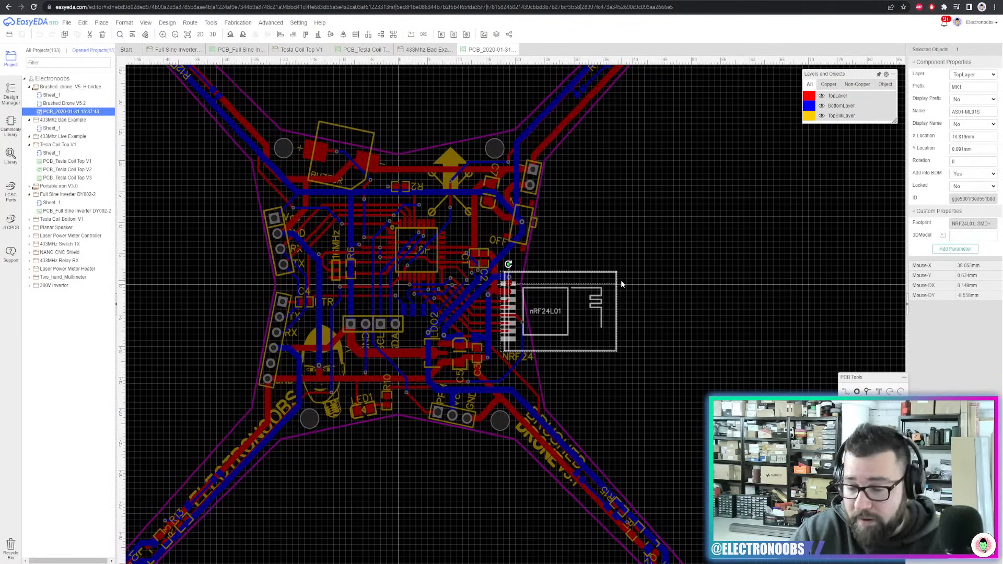
{"action": "scroll", "coordinate": [631, 261], "scroll_direction": "up", "scroll_amount": 3}
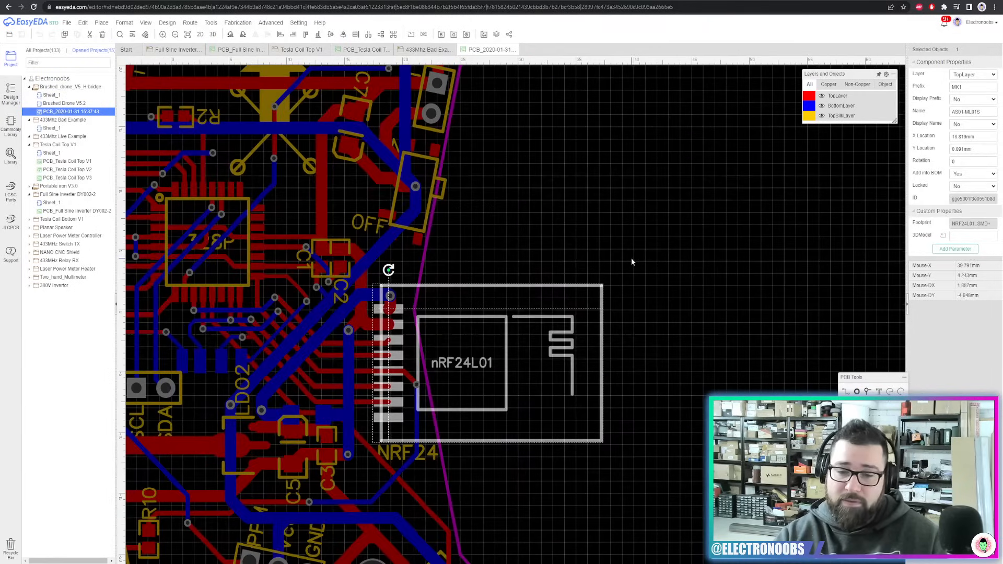
Select the CSN track between the microcontroller and the nRF24L01 module and inspect its route
{"action": "left_click", "coordinate": [582, 227]}
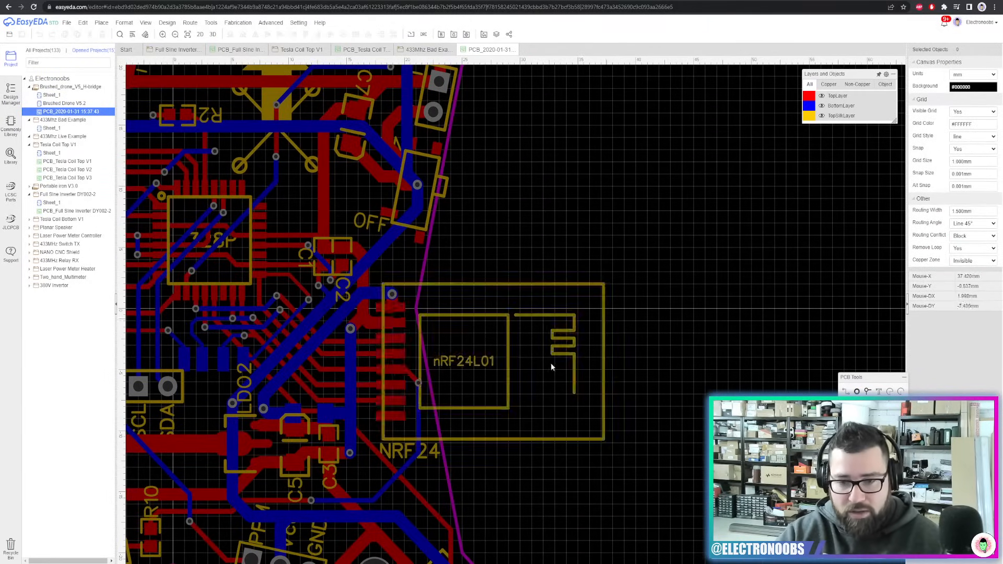
{"action": "right_click_drag", "start_coordinate": [673, 391], "coordinate": [708, 365]}
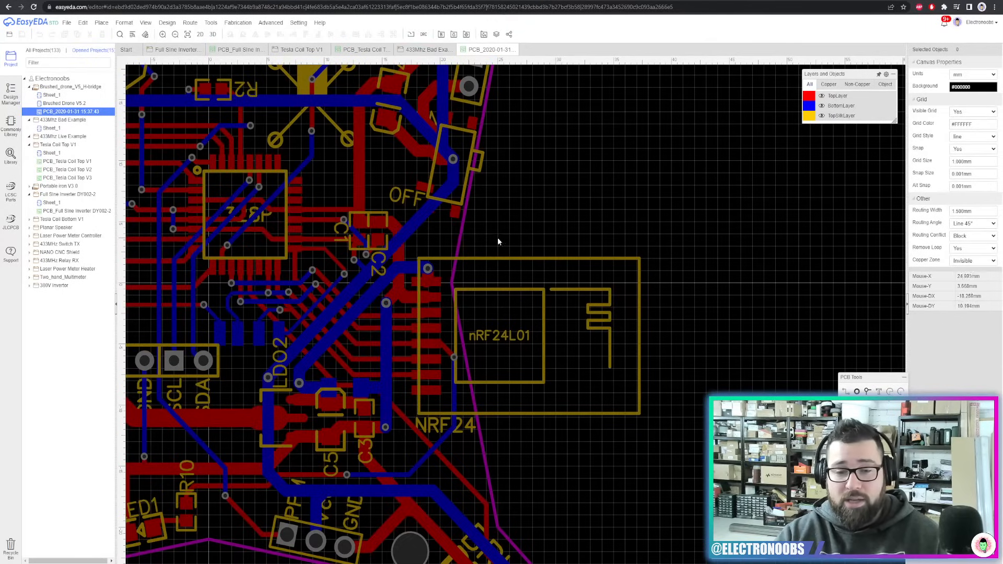
{"action": "right_click_drag", "start_coordinate": [498, 239], "coordinate": [575, 254]}
{"action": "left_click", "coordinate": [504, 310]}
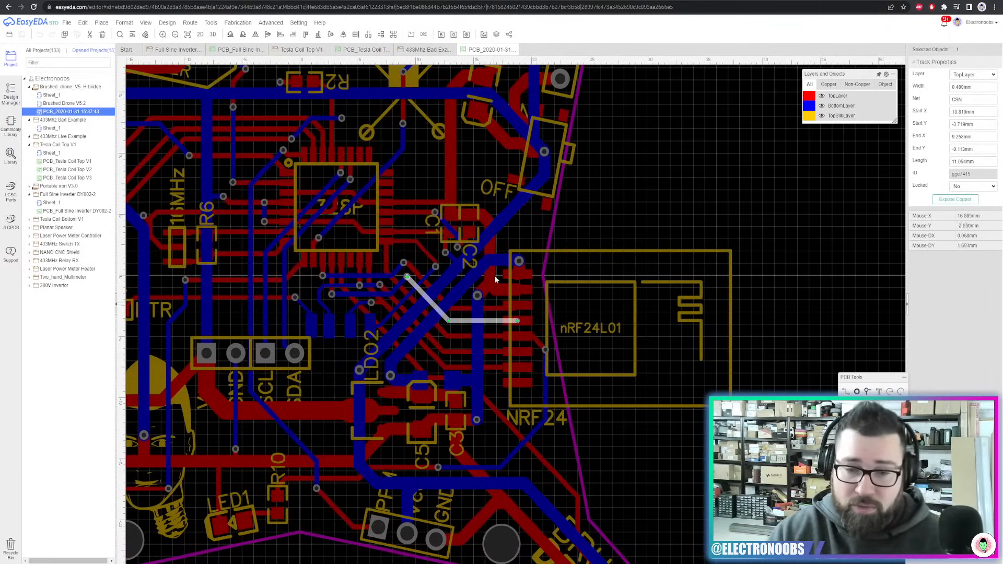
{"action": "key", "text": "Delete"}
{"action": "scroll", "coordinate": [731, 379], "scroll_direction": "down", "scroll_amount": 1}
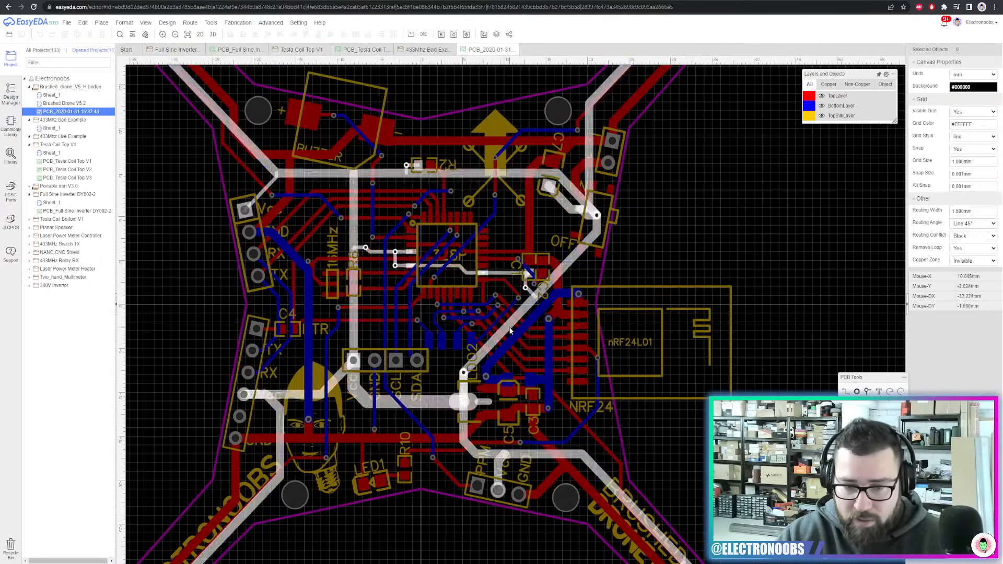
Trace the VCC, CE and CSN tracks and the neighbouring signal tracks beside the nRF24L01 pads by selecting them one after another
{"action": "scroll", "coordinate": [538, 311], "scroll_direction": "up", "scroll_amount": 3}
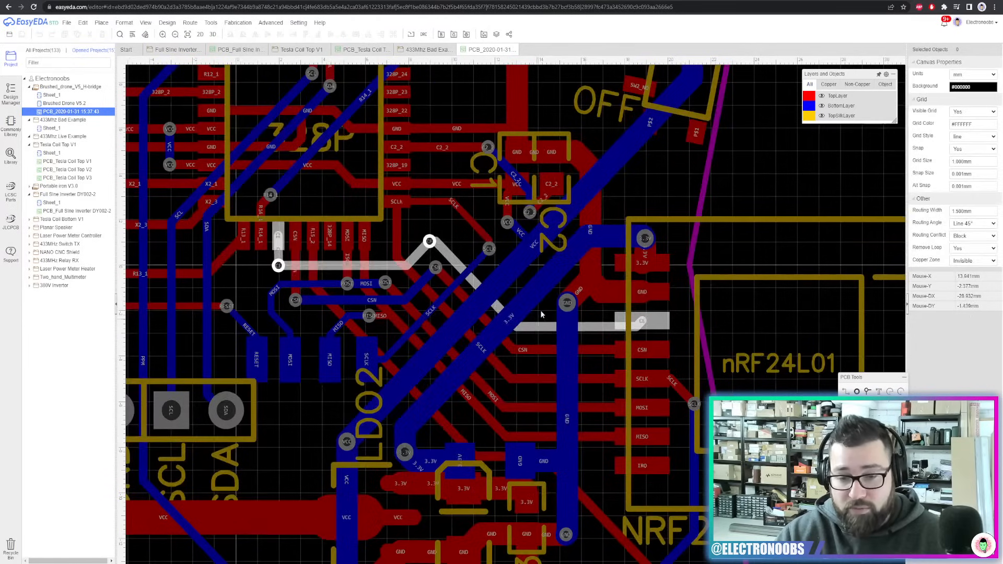
{"action": "left_click", "coordinate": [535, 337]}
{"action": "left_click", "coordinate": [474, 314]}
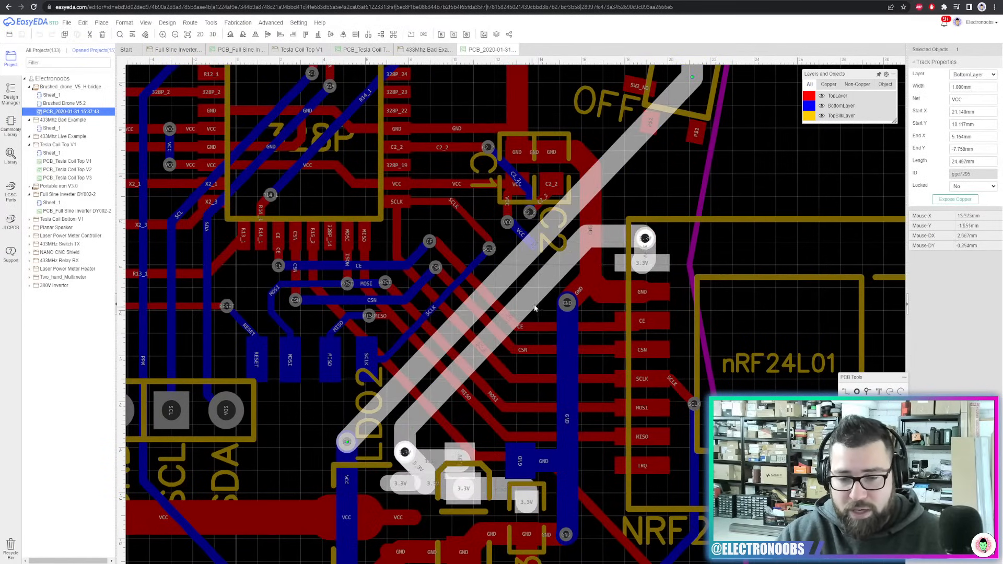
{"action": "left_click", "coordinate": [533, 329]}
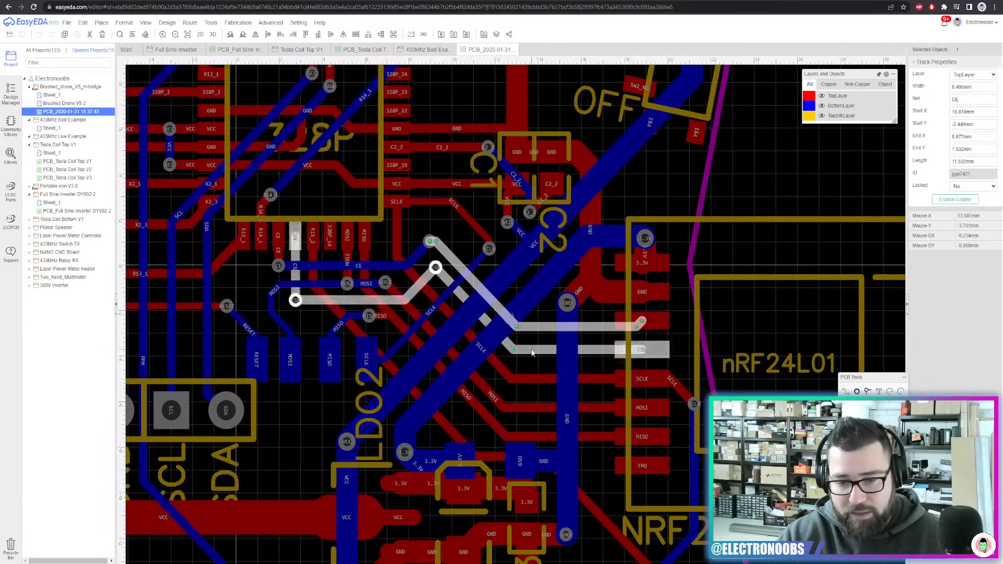
{"action": "left_click", "coordinate": [530, 349]}
{"action": "left_click", "coordinate": [521, 379]}
{"action": "left_click", "coordinate": [476, 399]}
Select the nRF24L01 module and examine how its antenna end extends beyond the drone board's outline
{"action": "scroll", "coordinate": [476, 401], "scroll_direction": "down", "scroll_amount": 2}
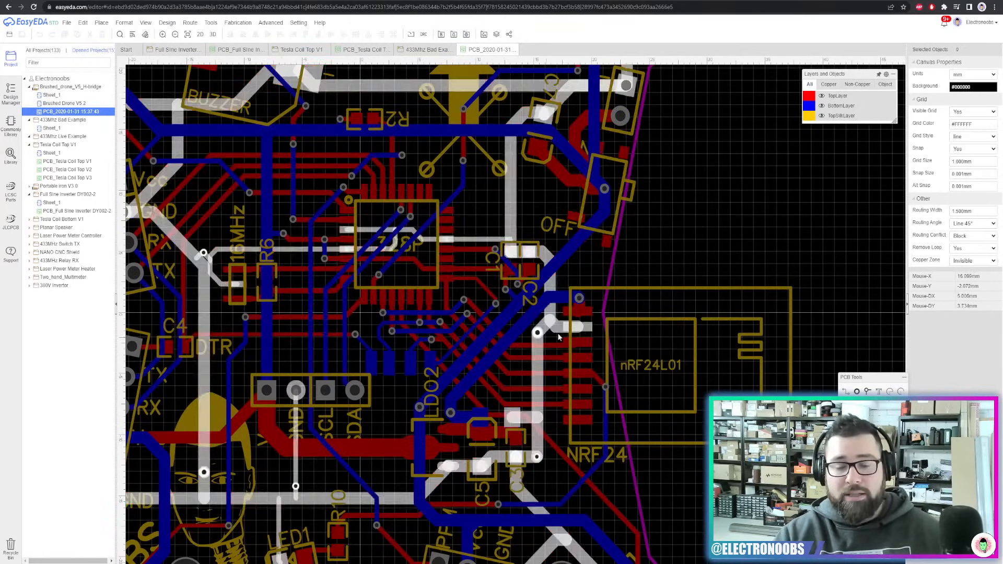
{"action": "scroll", "coordinate": [669, 239], "scroll_direction": "down", "scroll_amount": 2}
{"action": "scroll", "coordinate": [620, 219], "scroll_direction": "up", "scroll_amount": 1}
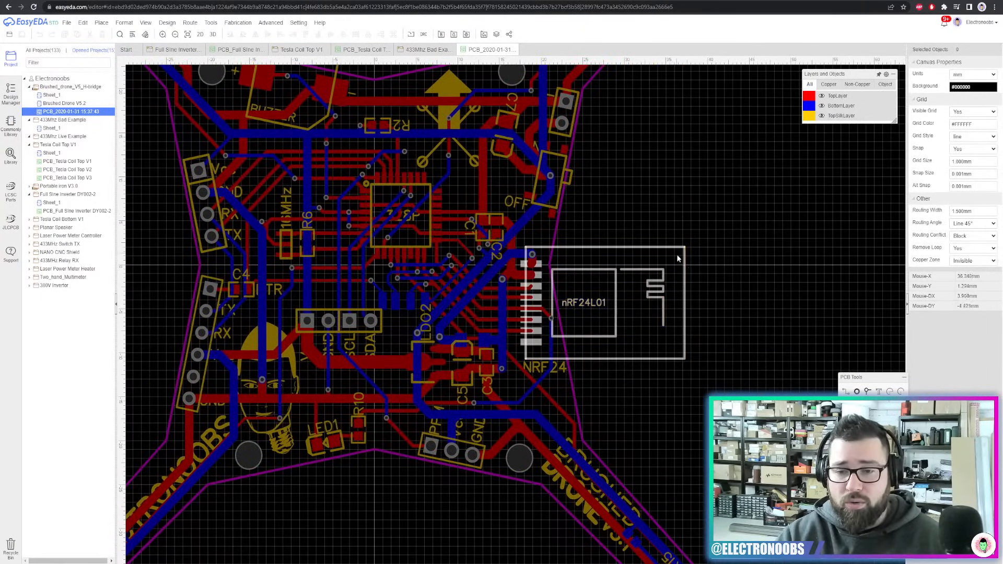
{"action": "left_click", "coordinate": [682, 261]}
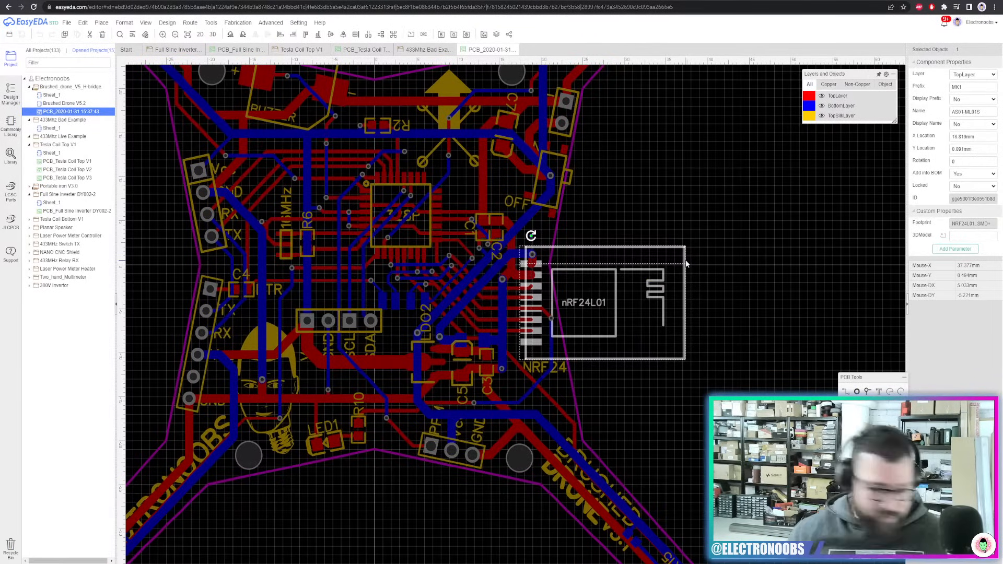
{"action": "left_click", "coordinate": [649, 222]}
{"action": "scroll", "coordinate": [652, 217], "scroll_direction": "down", "scroll_amount": 2}
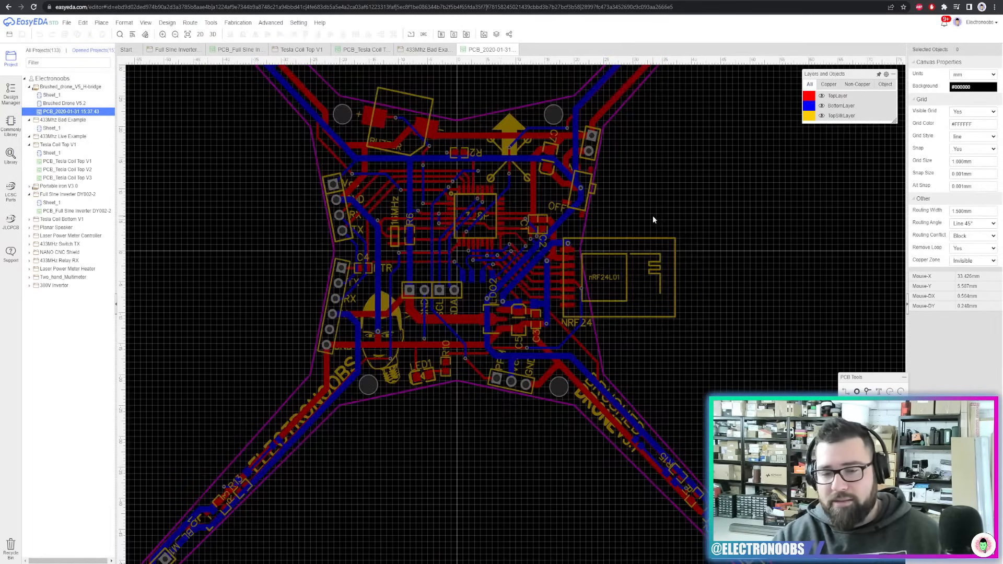
{"action": "left_click", "coordinate": [674, 245]}
{"action": "right_click_drag", "start_coordinate": [672, 230], "coordinate": [643, 263]}
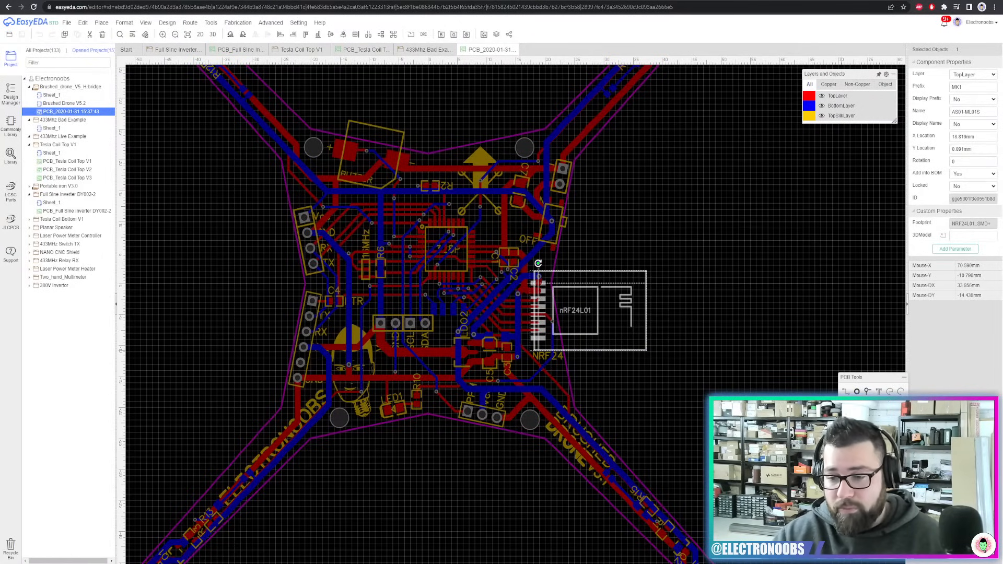
Draw a copper area on the top layer with net GND, reaching from the microcontroller past the nRF24L01 module
{"action": "left_click", "coordinate": [857, 404]}
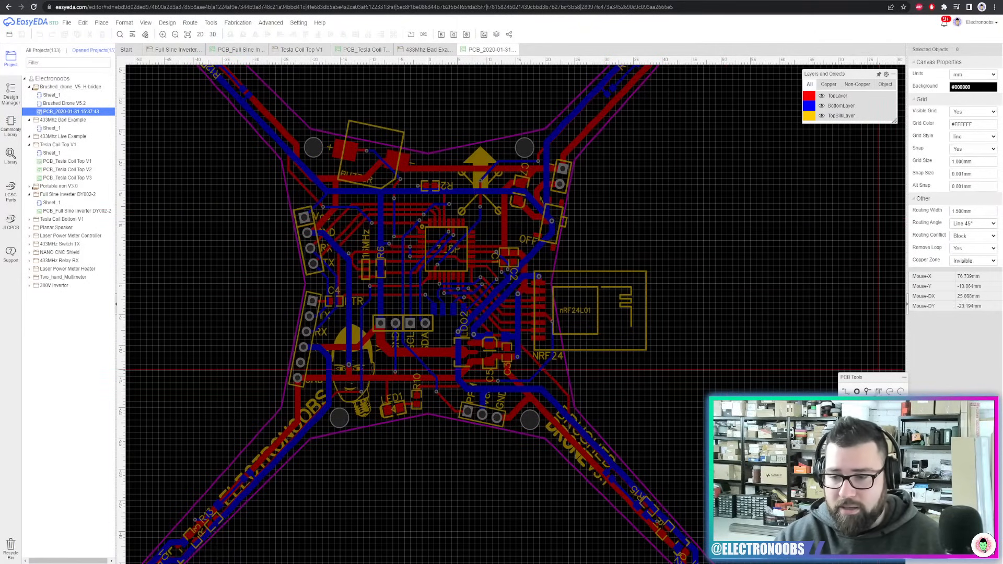
{"action": "left_click", "coordinate": [809, 96]}
{"action": "left_click", "coordinate": [725, 226]}
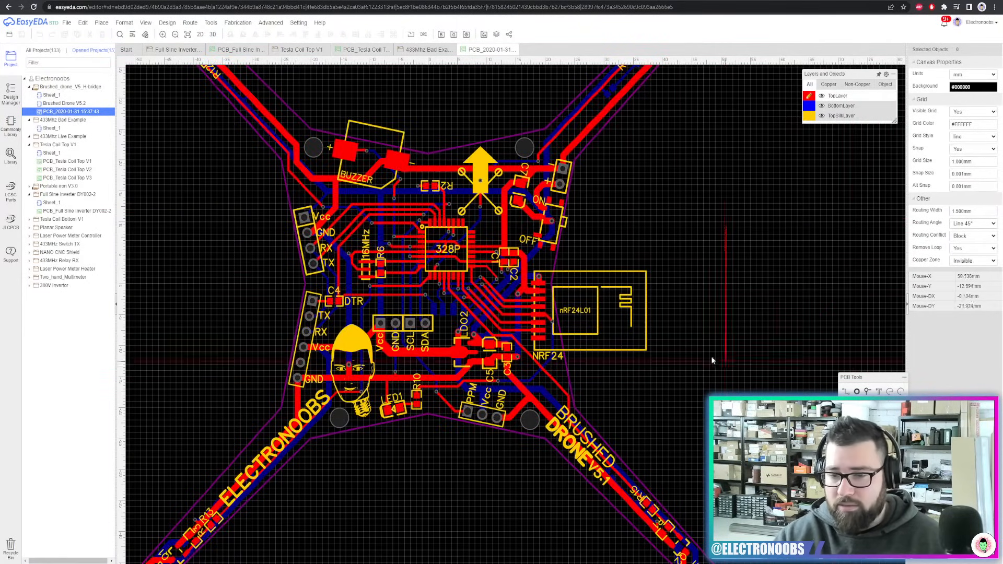
{"action": "key", "text": "ctrl+z"}
{"action": "left_click", "coordinate": [857, 413]}
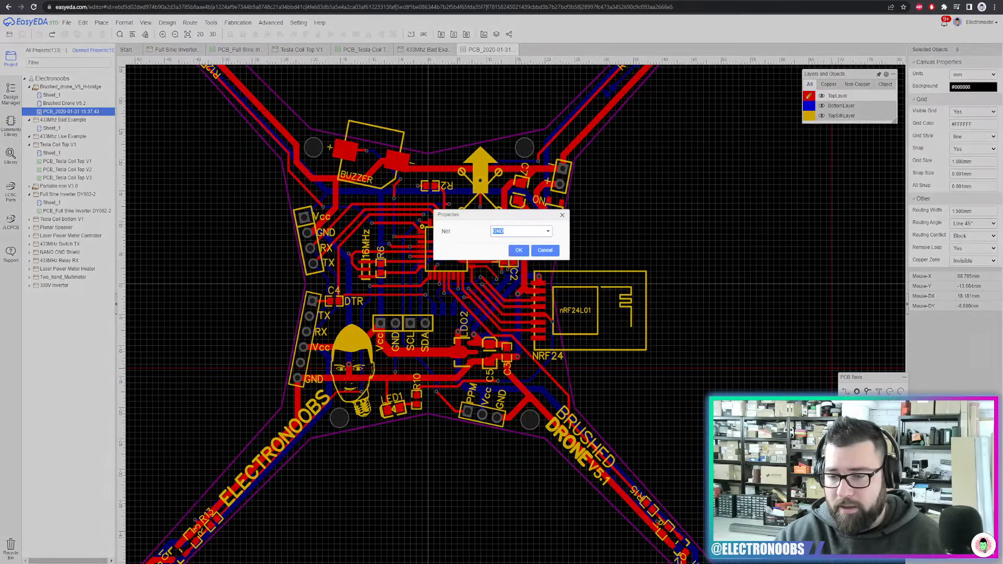
{"action": "left_click", "coordinate": [519, 250]}
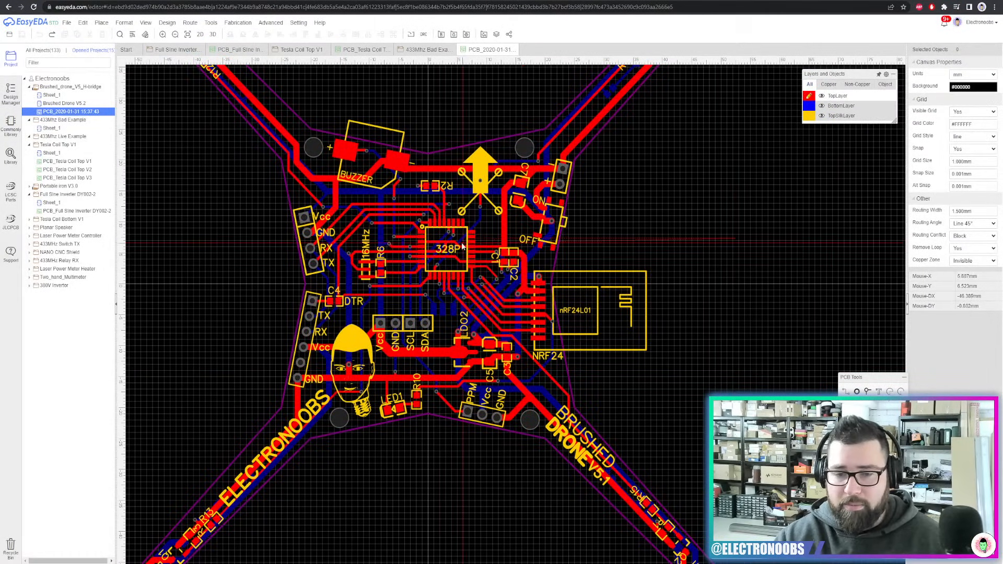
{"action": "left_click", "coordinate": [445, 391]}
{"action": "left_click", "coordinate": [725, 427]}
{"action": "left_click", "coordinate": [743, 334]}
{"action": "right_click", "coordinate": [743, 334]}
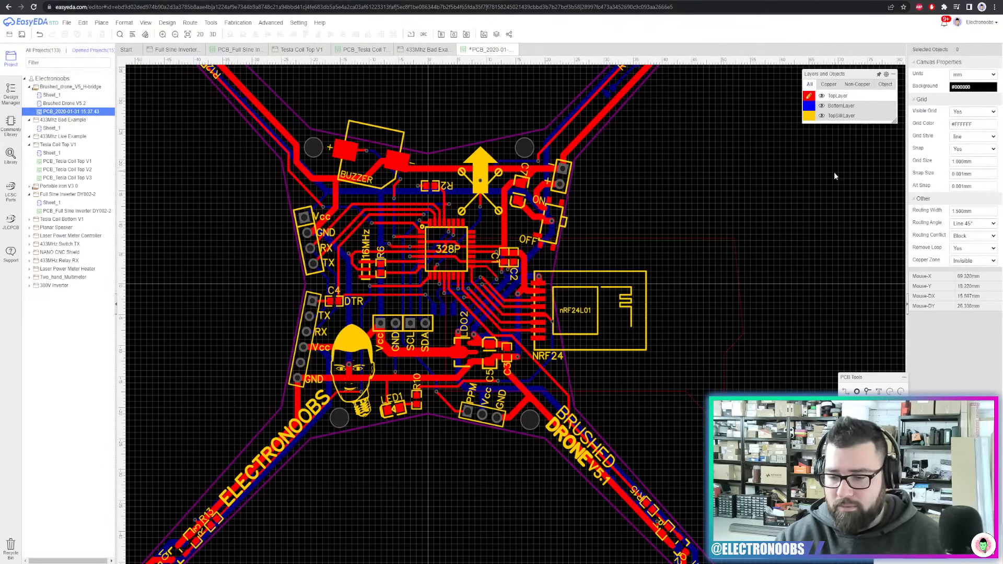
Draw a matching copper area on the bottom layer with net GND around the nRF24L01 module
{"action": "left_click", "coordinate": [808, 106]}
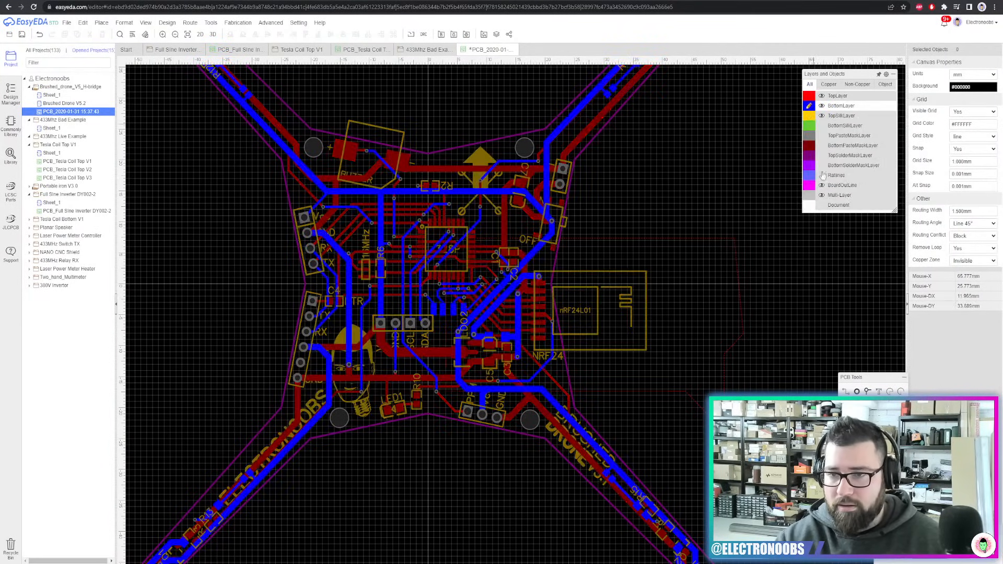
{"action": "left_click", "coordinate": [856, 413]}
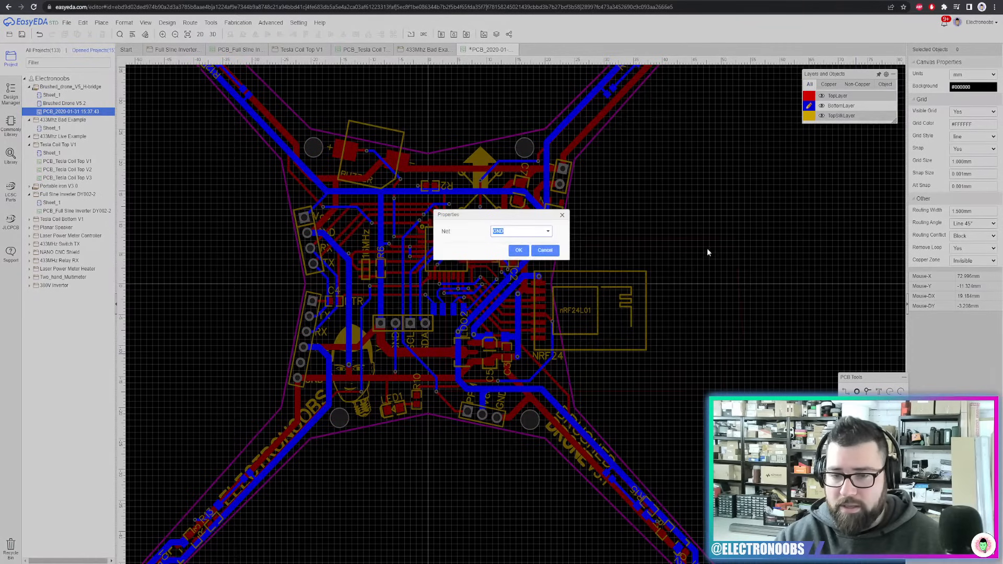
{"action": "left_click", "coordinate": [519, 251]}
{"action": "left_click", "coordinate": [734, 242]}
{"action": "left_click", "coordinate": [454, 244]}
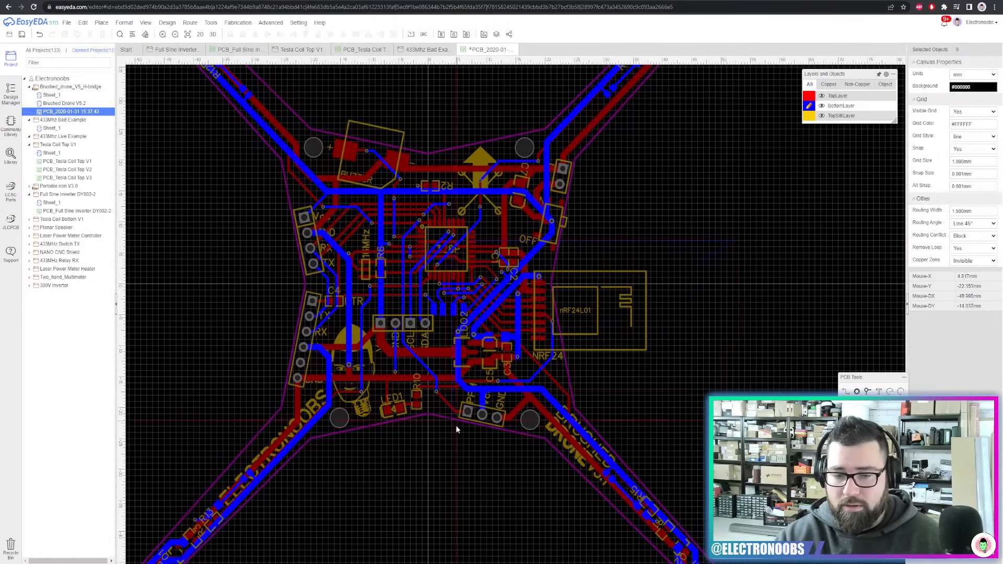
{"action": "left_click", "coordinate": [455, 426]}
{"action": "right_click", "coordinate": [711, 332]}
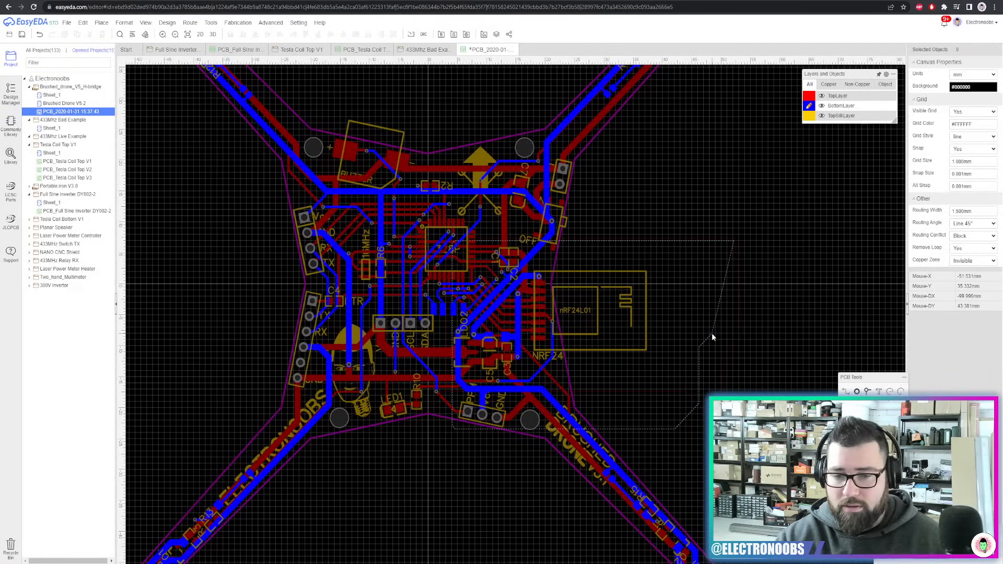
{"action": "right_click", "coordinate": [739, 347]}
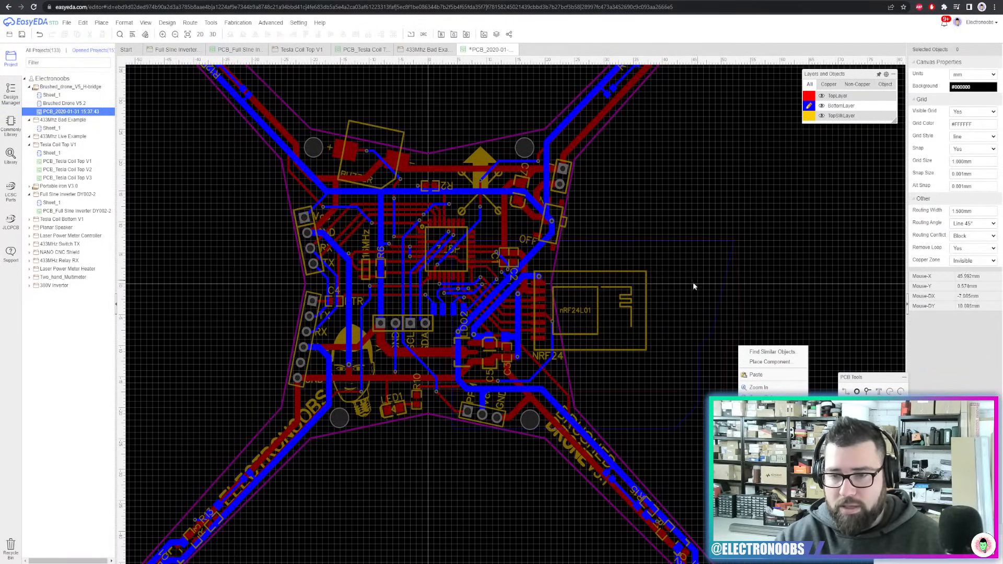
Delete the bottom-layer and top-layer GND copper areas around the nRF24L01 module
{"action": "left_click", "coordinate": [728, 262]}
{"action": "key", "text": "Delete"}
{"action": "left_click", "coordinate": [737, 263]}
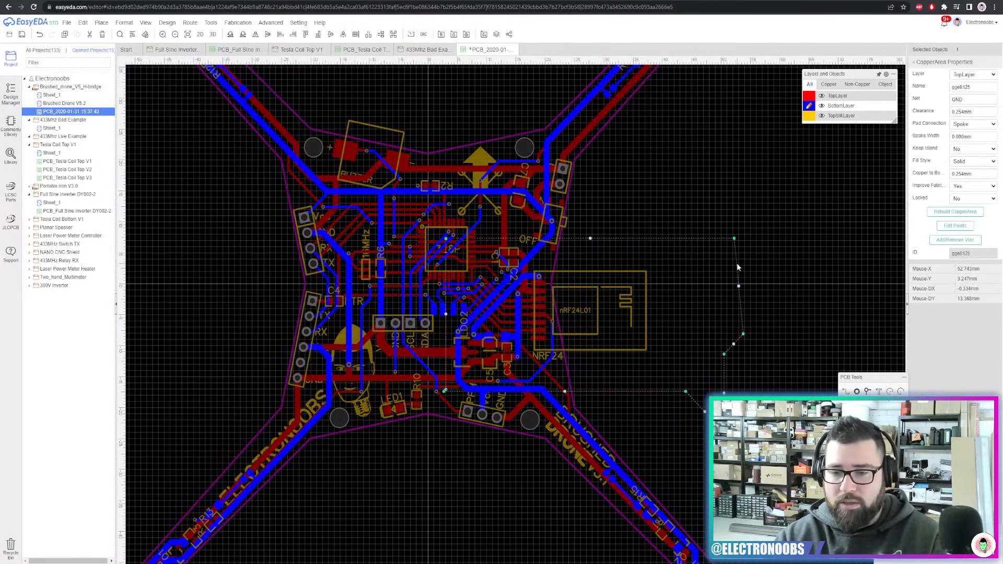
{"action": "key", "text": "Delete"}
Show the drone board in 3D and examine its centre around the 328P chip and the labelled headers from above
{"action": "scroll", "coordinate": [612, 299], "scroll_direction": "up", "scroll_amount": 3}
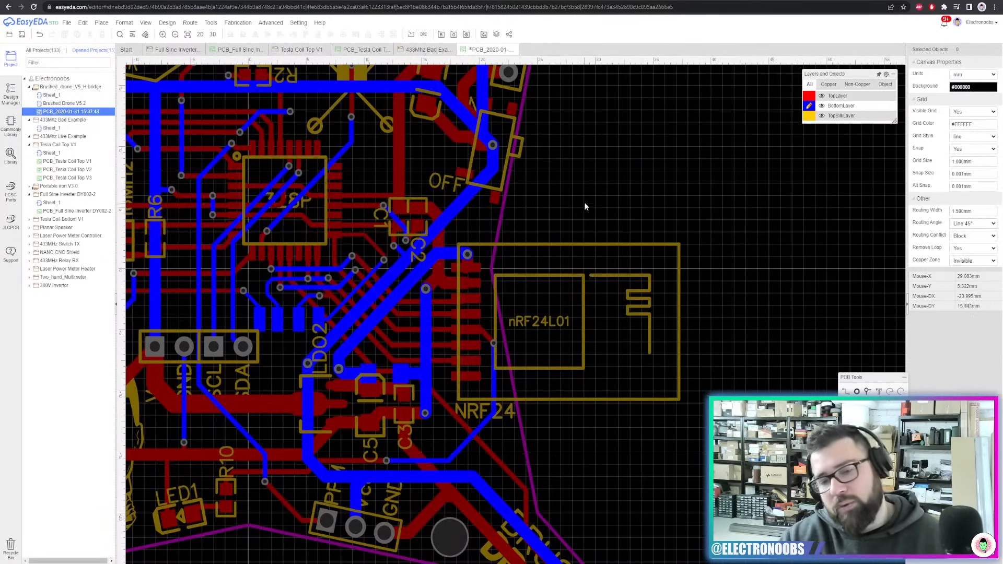
{"action": "right_click_drag", "start_coordinate": [584, 205], "coordinate": [669, 196]}
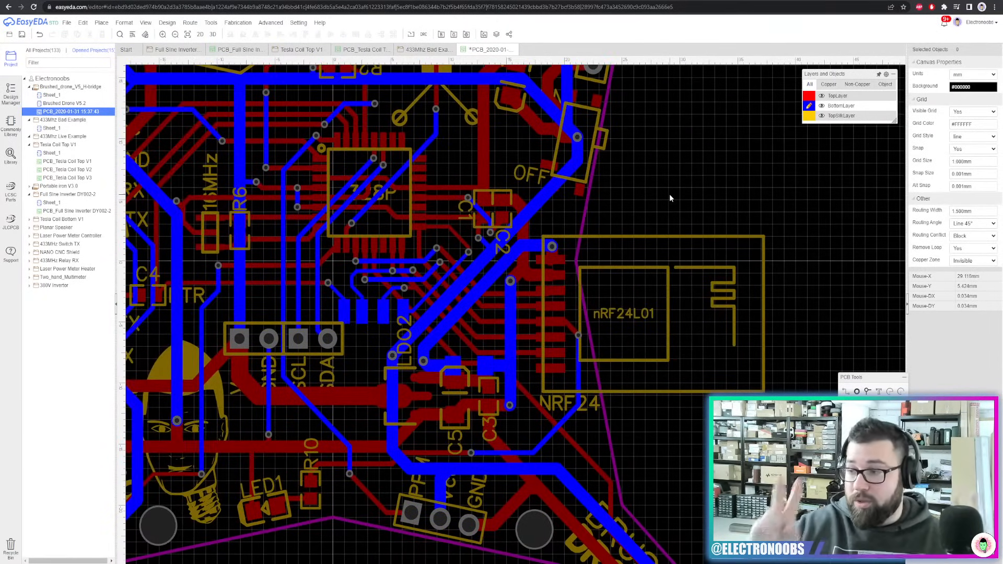
{"action": "scroll", "coordinate": [662, 185], "scroll_direction": "down", "scroll_amount": 2}
{"action": "right_click_drag", "start_coordinate": [697, 170], "coordinate": [671, 200]}
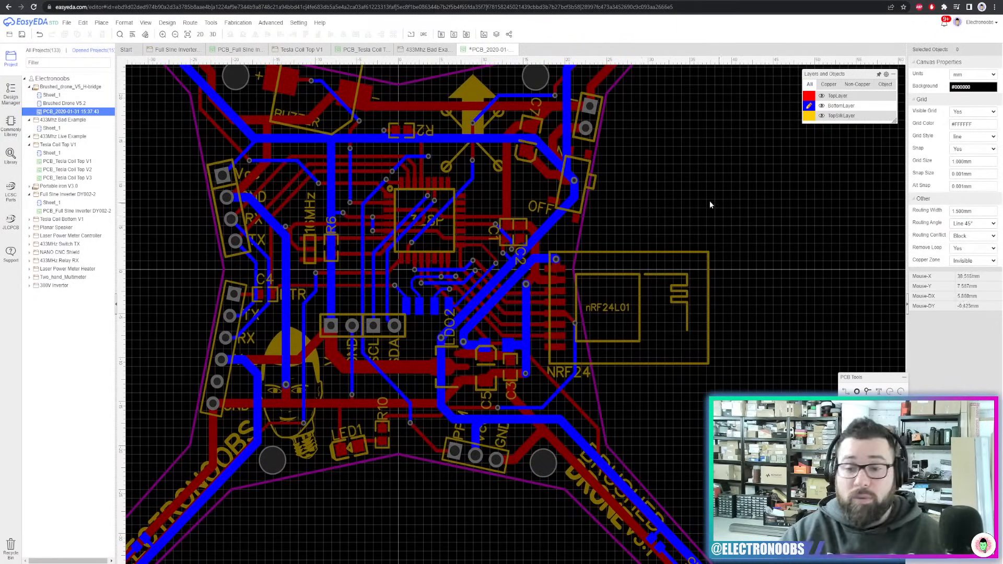
{"action": "right_click_drag", "start_coordinate": [762, 228], "coordinate": [692, 278]}
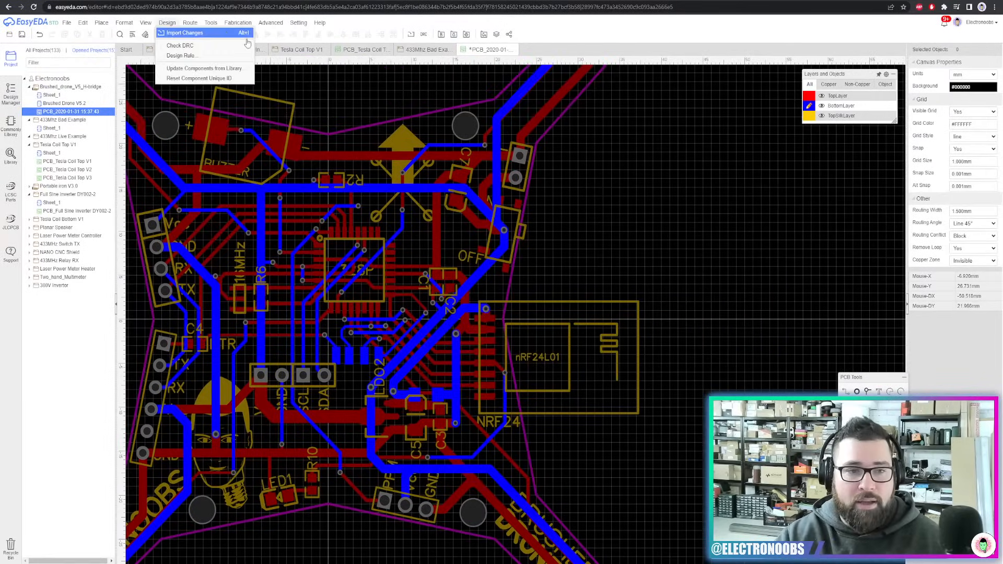
{"action": "left_click", "coordinate": [212, 34]}
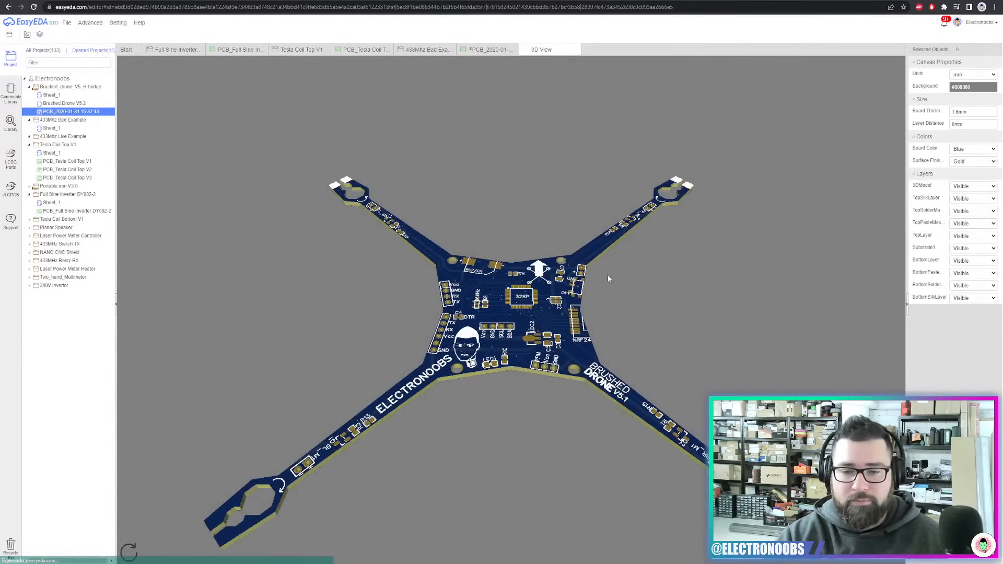
{"action": "left_click_drag", "start_coordinate": [607, 274], "coordinate": [623, 358]}
{"action": "scroll", "coordinate": [622, 358], "scroll_direction": "up", "scroll_amount": 8}
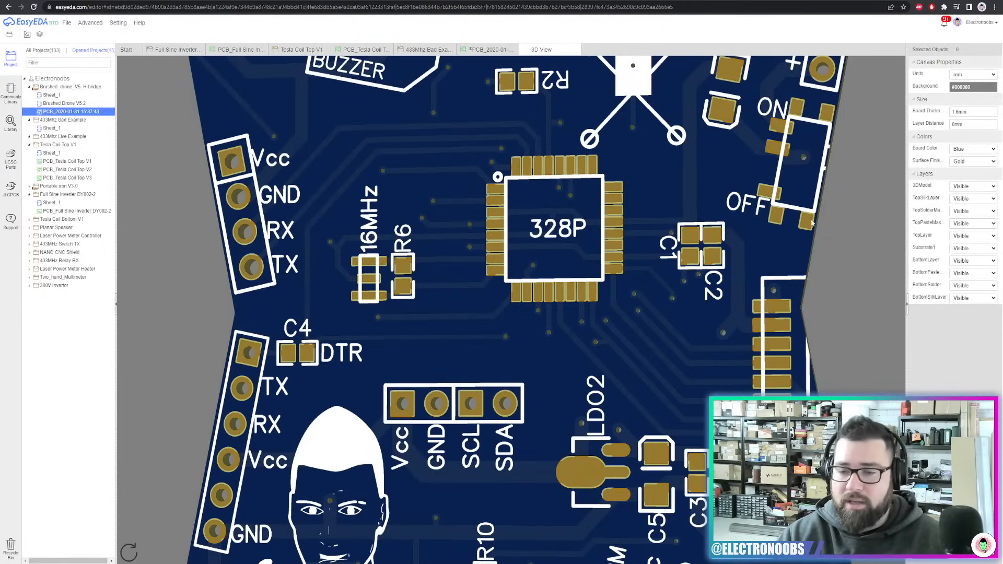
Close the drone PCB without saving, close its 3D view and return to the 433Mhz Bad Example schematic
{"action": "left_click", "coordinate": [513, 49]}
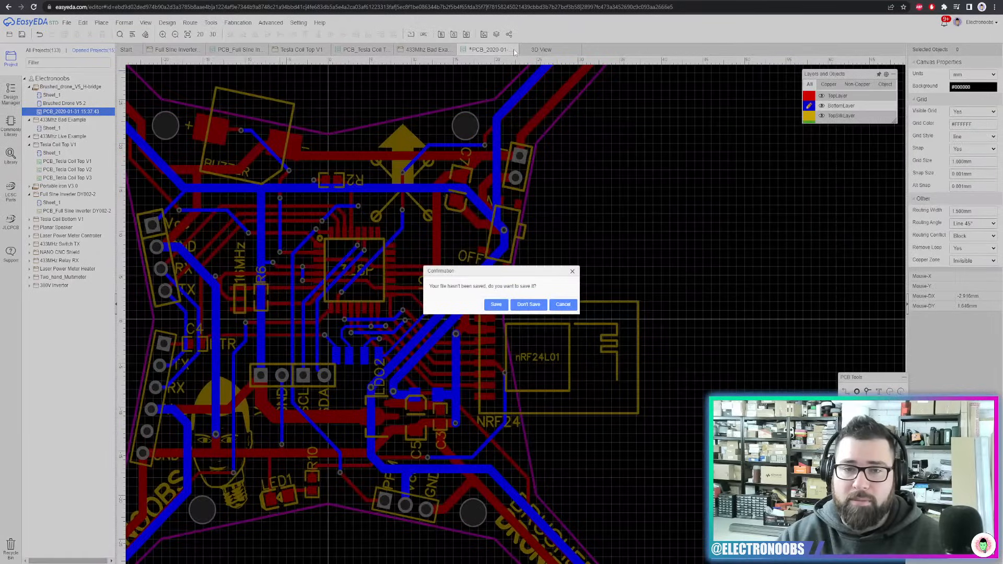
{"action": "left_click", "coordinate": [529, 304]}
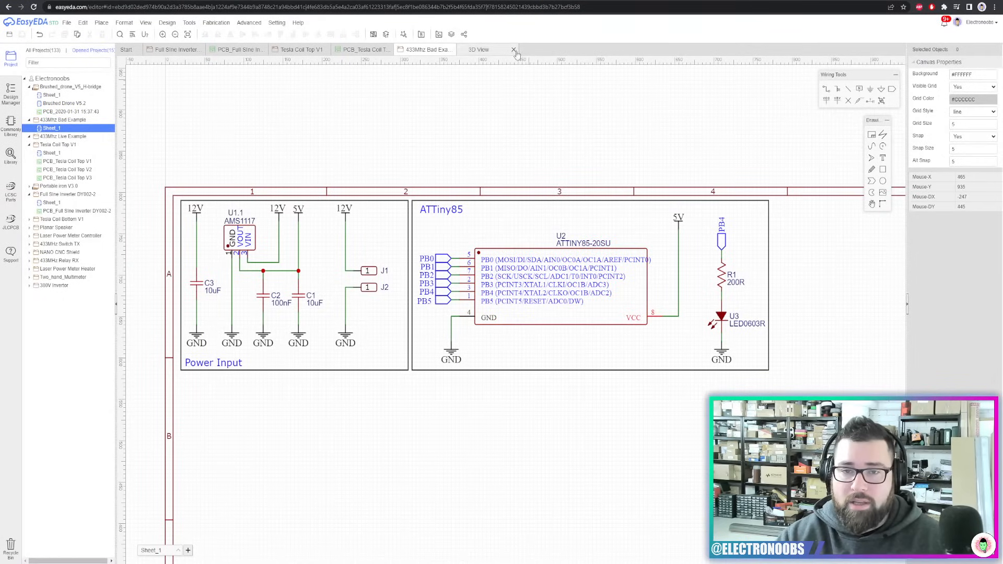
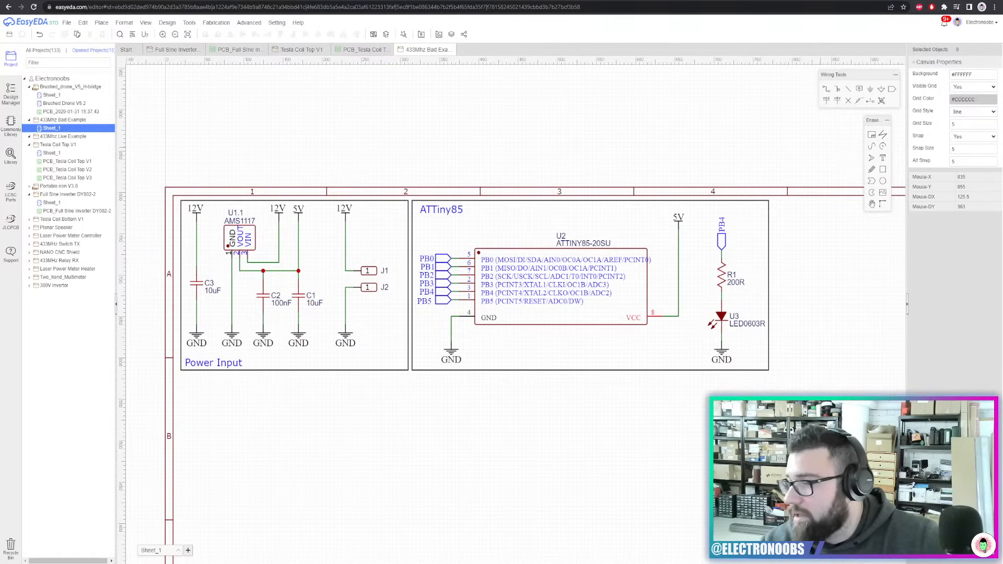
{"action": "scroll", "coordinate": [622, 456], "scroll_direction": "up", "scroll_amount": 5}
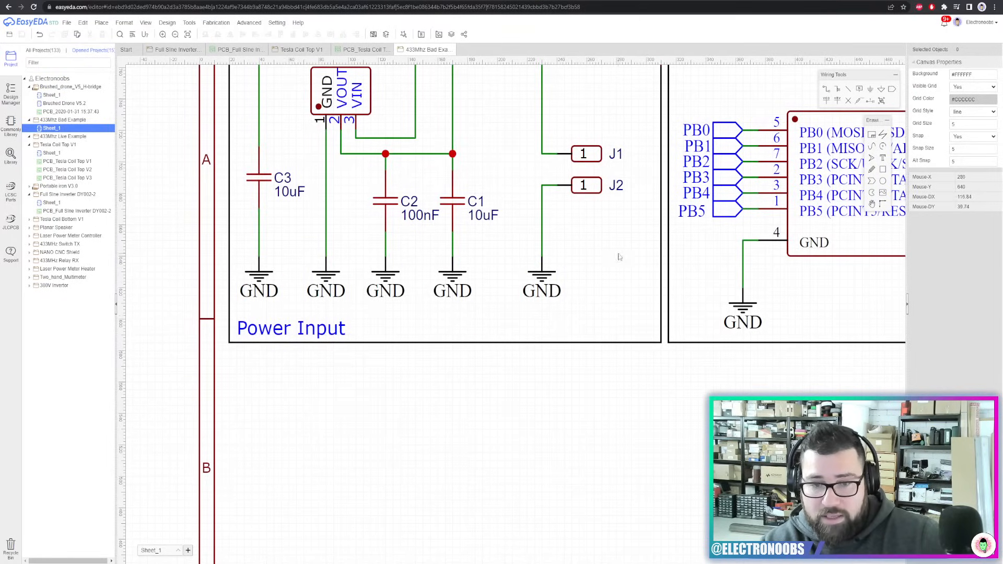
{"action": "scroll", "coordinate": [620, 257], "scroll_direction": "down", "scroll_amount": 2}
{"action": "right_click_drag", "start_coordinate": [668, 262], "coordinate": [569, 322]}
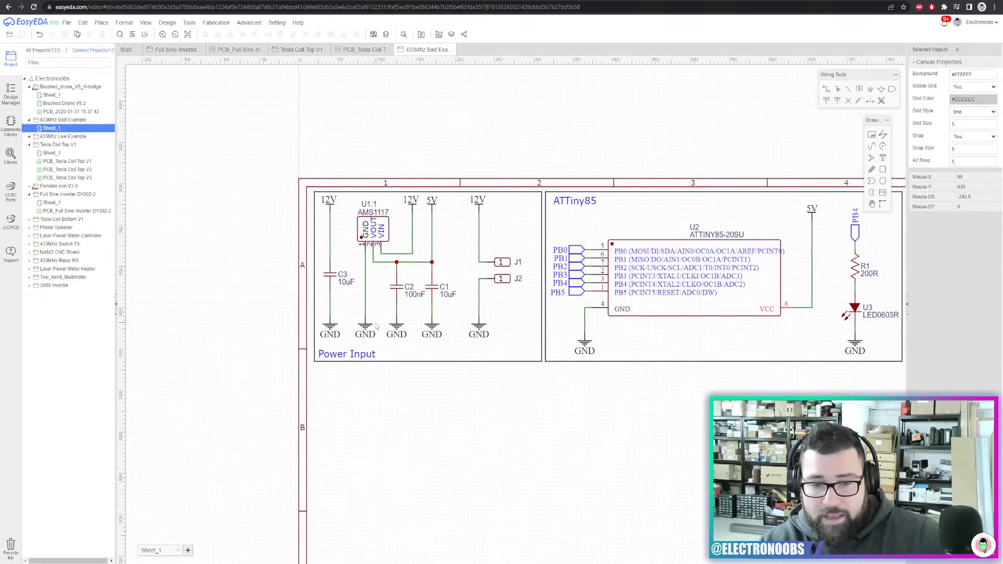
{"action": "right_click_drag", "start_coordinate": [615, 408], "coordinate": [567, 363]}
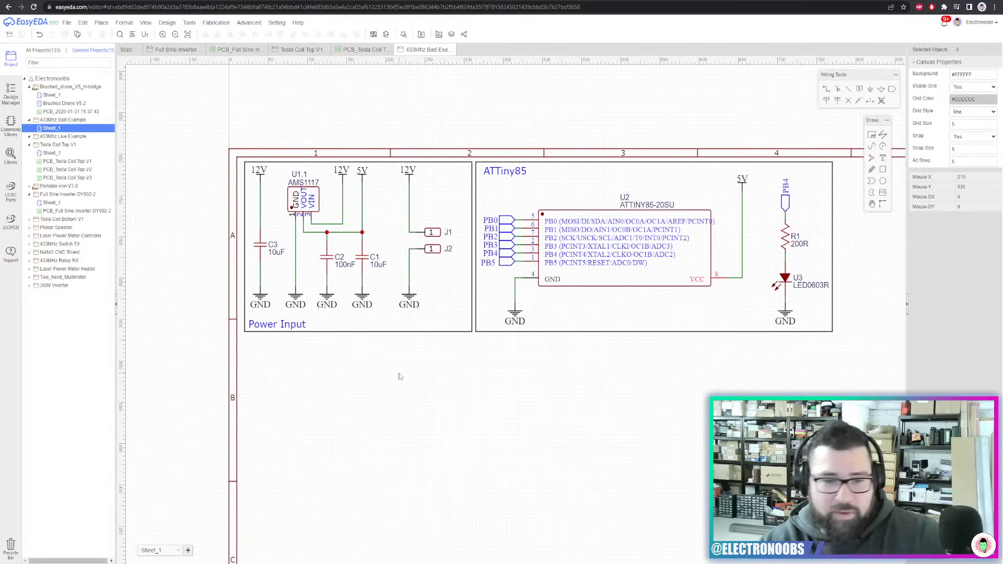
Delete the GND flags below the AMS1117 regulator, capacitor C1 and capacitor C2 in the Power Input block
{"action": "left_click", "coordinate": [296, 297]}
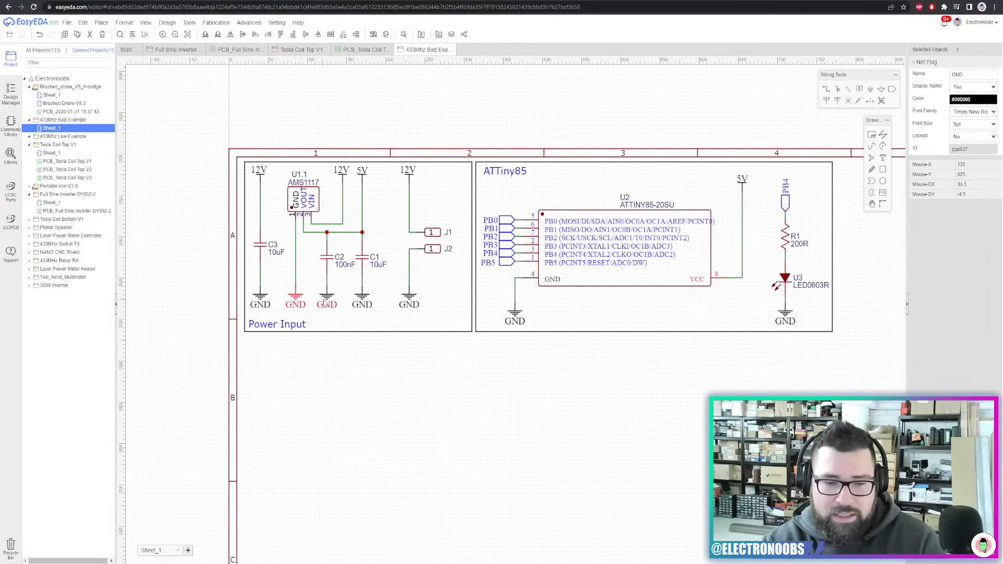
{"action": "key", "text": "Delete"}
{"action": "left_click", "coordinate": [359, 297]}
{"action": "key", "text": "Delete"}
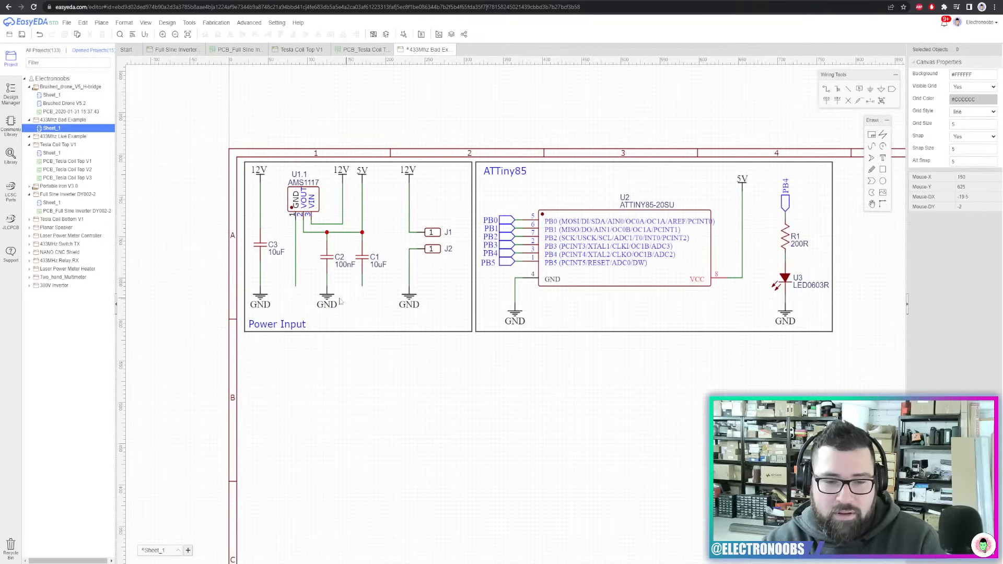
{"action": "left_click", "coordinate": [327, 298]}
{"action": "key", "text": "Delete"}
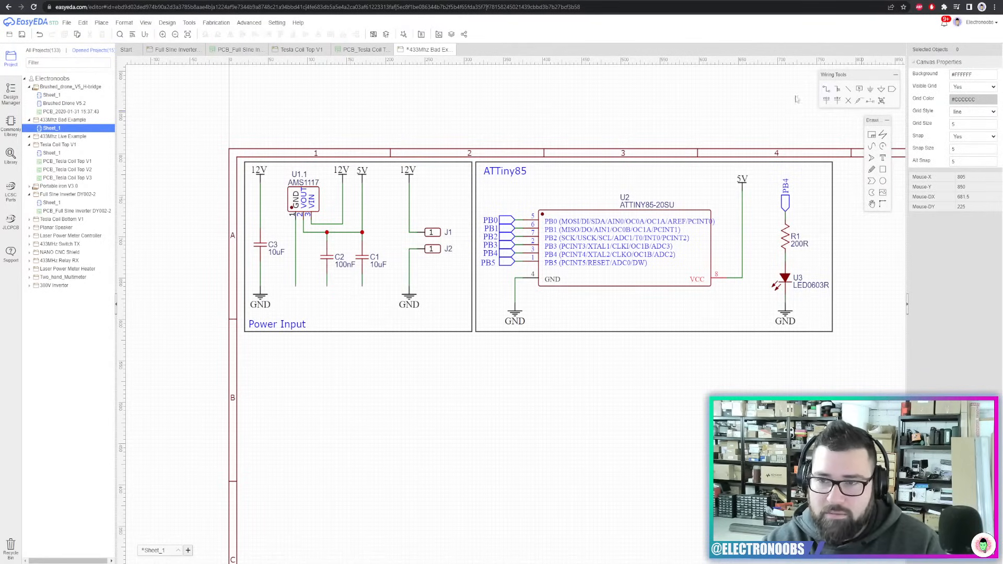
Draw one horizontal ground wire from C3's lower end to J2's ground line, joining the regulator, C2 and C1 ground lines
{"action": "key", "text": "w"}
{"action": "left_click", "coordinate": [260, 286]}
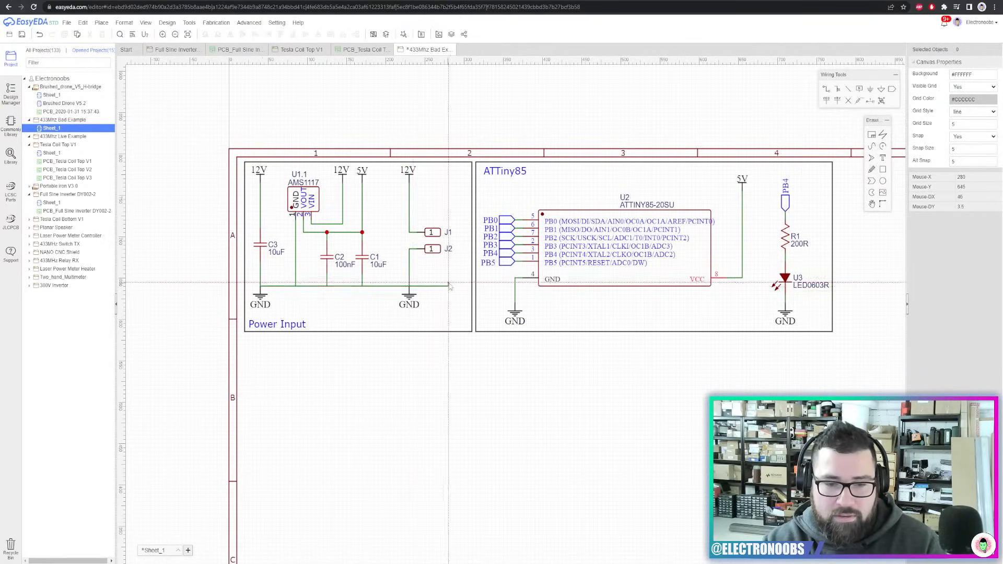
{"action": "left_click", "coordinate": [409, 285]}
{"action": "key", "text": "Escape"}
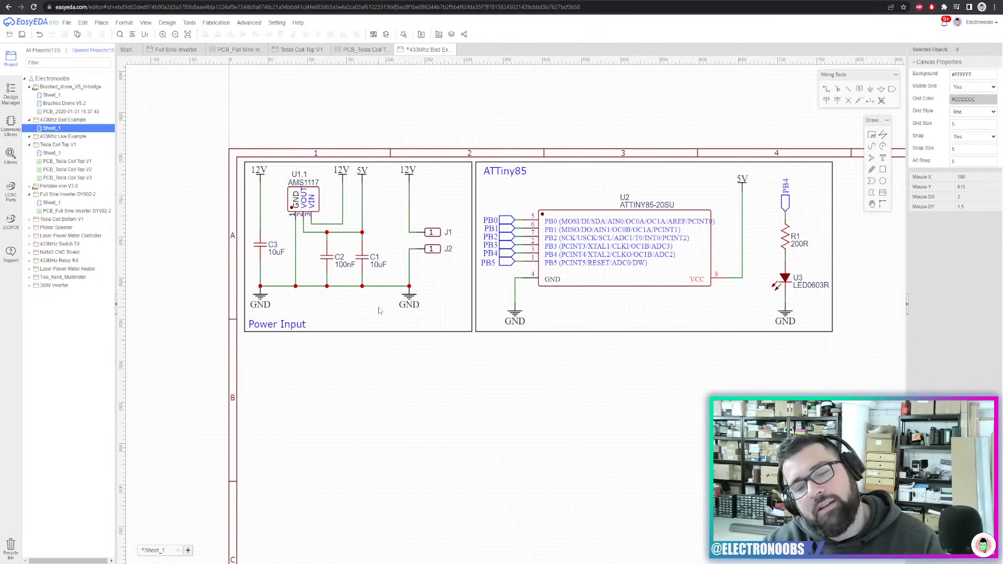
{"action": "left_click", "coordinate": [520, 311]}
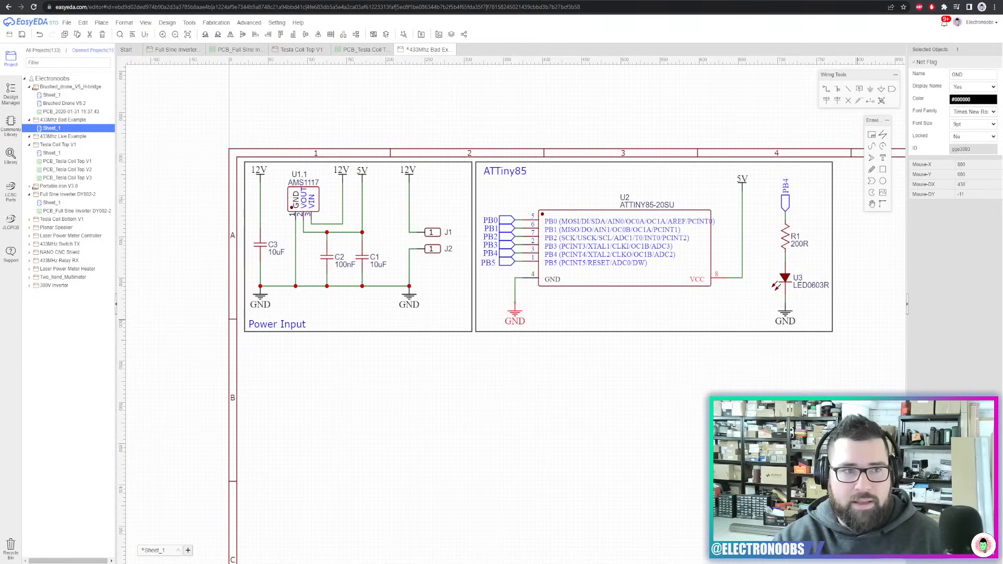
{"action": "scroll", "coordinate": [609, 343], "scroll_direction": "down", "scroll_amount": 2}
{"action": "scroll", "coordinate": [558, 335], "scroll_direction": "up", "scroll_amount": 2}
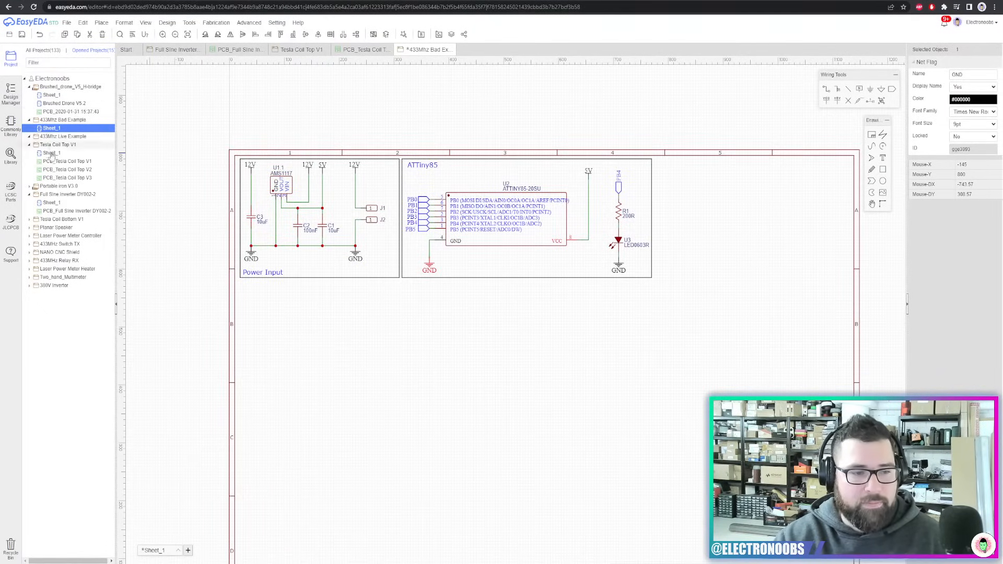
Filter the project list by 433 and open Sheet_1 of the 433MHz Relay RX project
{"action": "left_click", "coordinate": [53, 61]}
{"action": "type", "text": "43"}
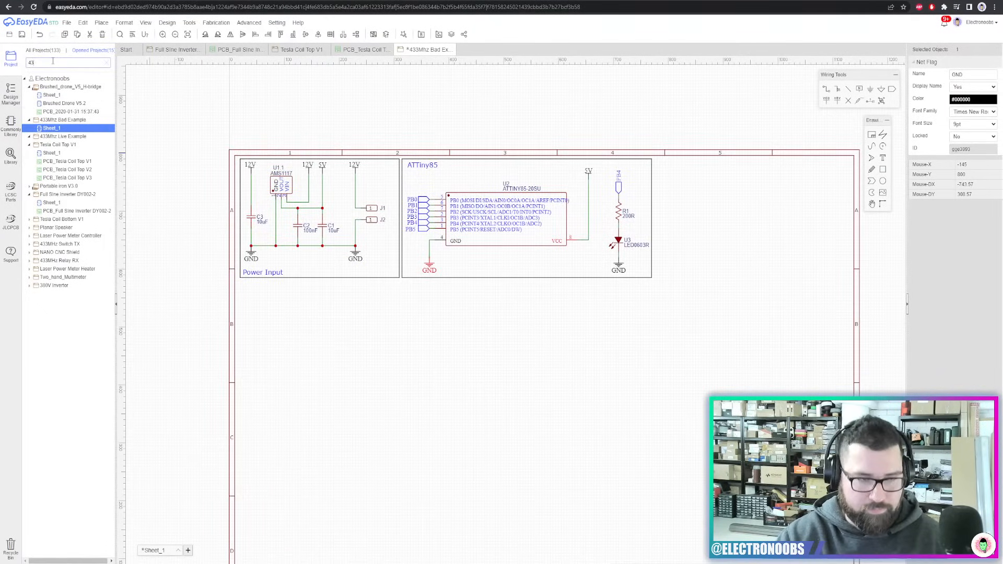
{"action": "type", "text": "3"}
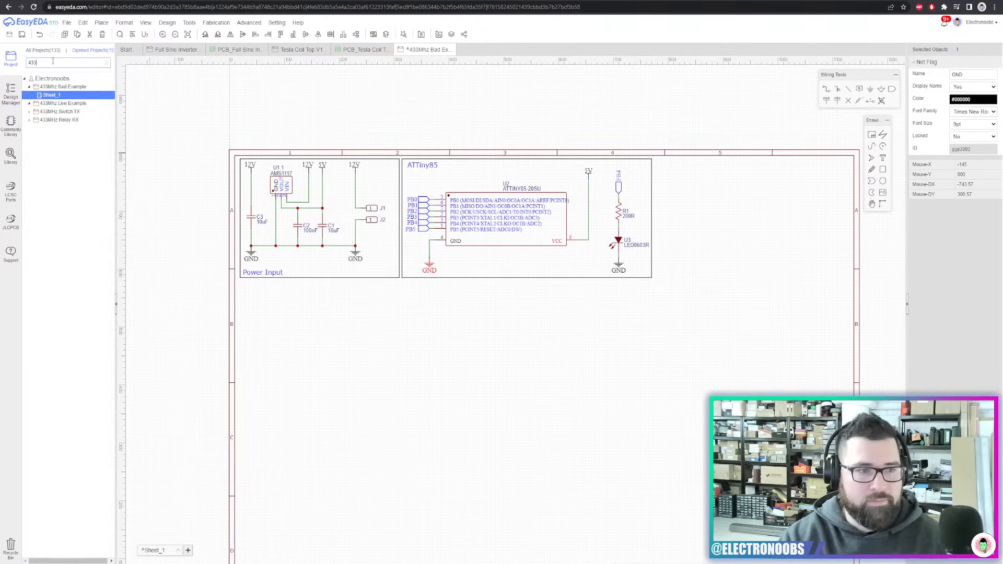
{"action": "left_click", "coordinate": [46, 121]}
{"action": "left_click", "coordinate": [58, 138]}
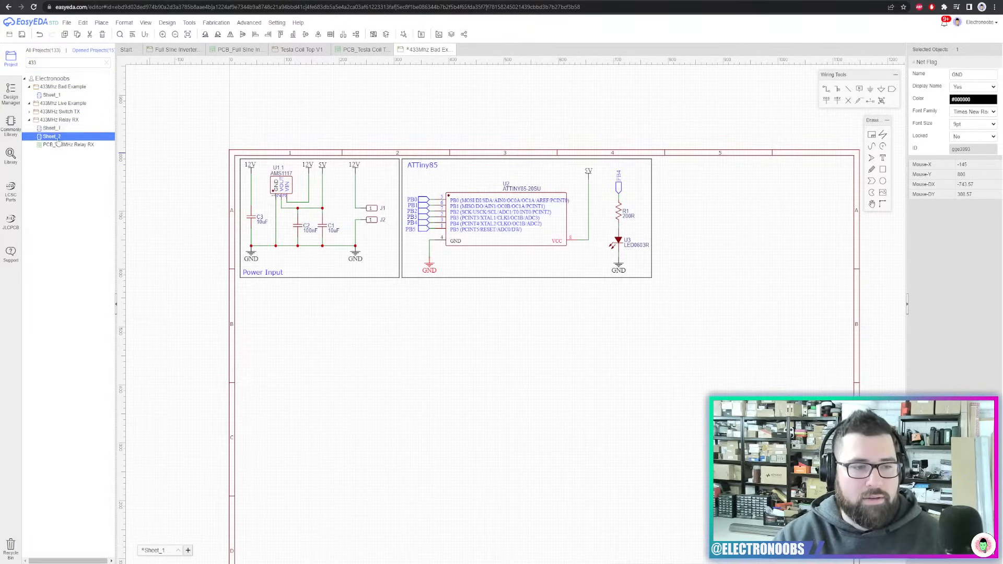
{"action": "left_click", "coordinate": [57, 129]}
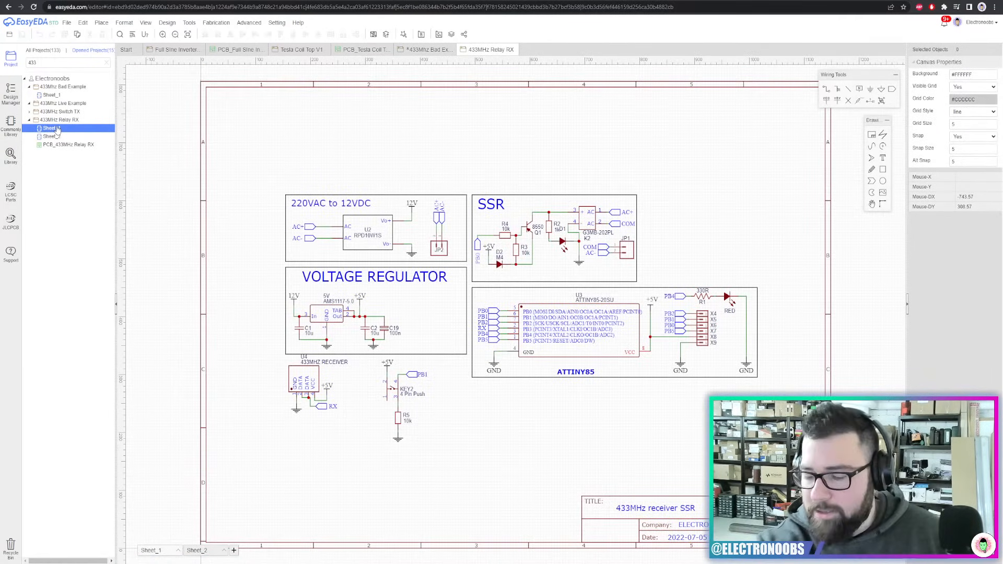
Compare the Relay RX schematic with the 433Mhz Bad Example and select the RPD10W1S converter in the 220VAC to 12VDC block
{"action": "left_click", "coordinate": [102, 22]}
{"action": "scroll", "coordinate": [403, 221], "scroll_direction": "up", "scroll_amount": 3}
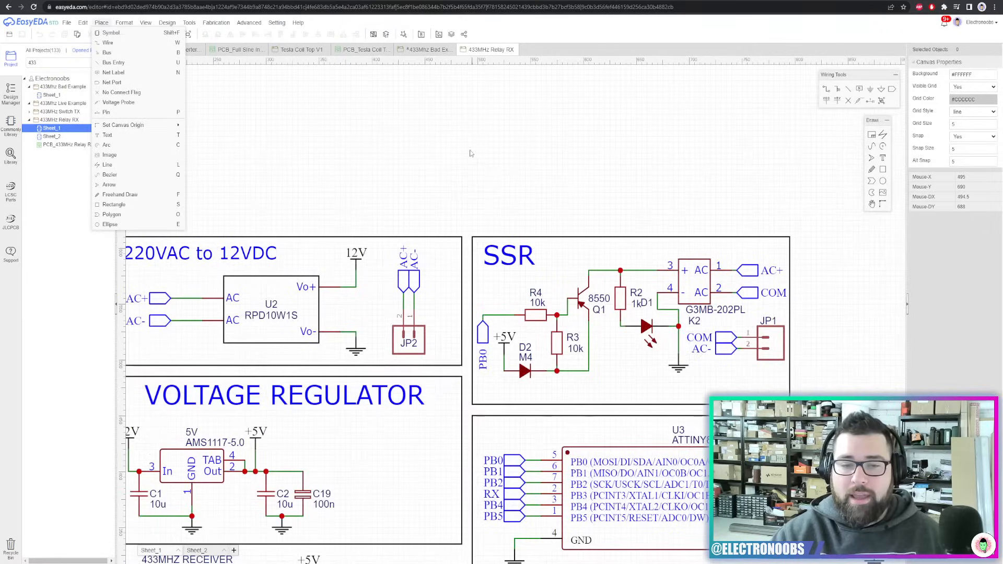
{"action": "left_click", "coordinate": [428, 49]}
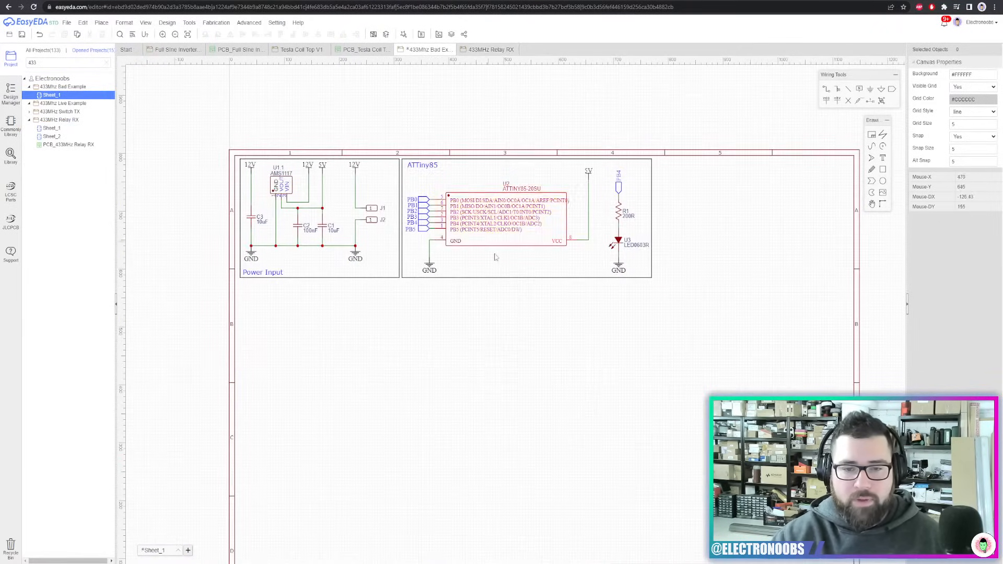
{"action": "left_click", "coordinate": [489, 49]}
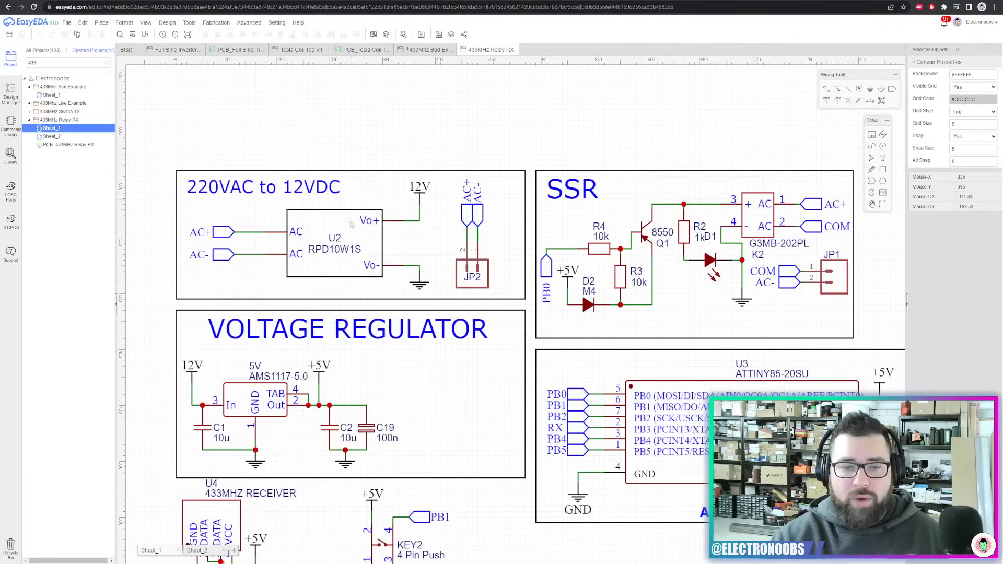
{"action": "left_click", "coordinate": [282, 257]}
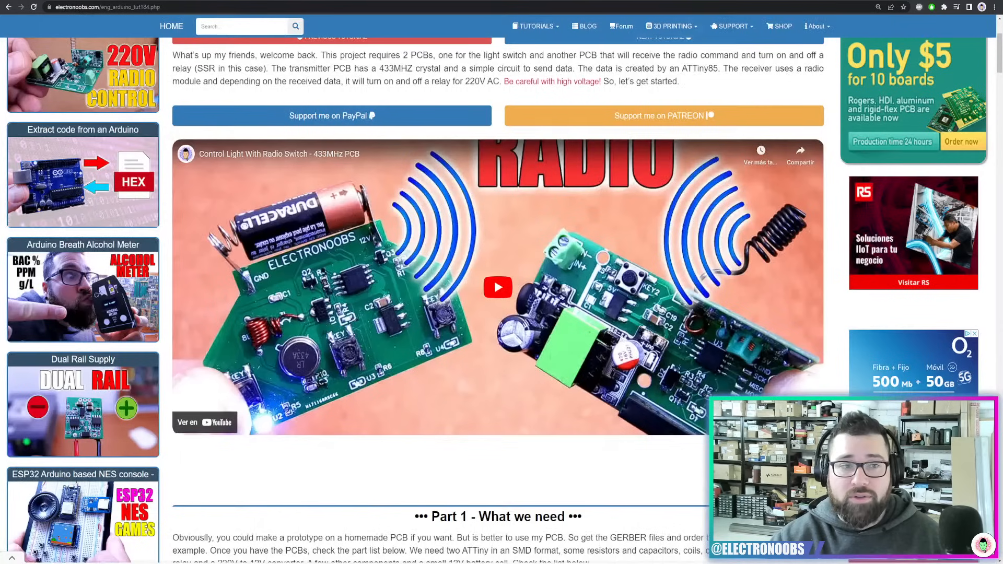
Switch to AliExpress in the browser and search for "220V to 12V module"
{"action": "scroll", "coordinate": [570, 386], "scroll_direction": "down", "scroll_amount": 1}
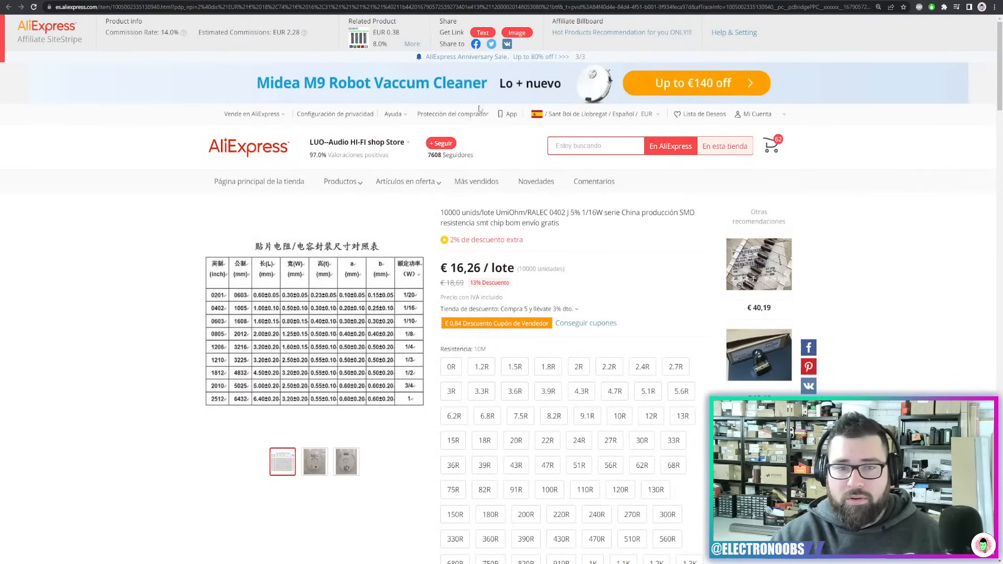
{"action": "type", "text": "200"}
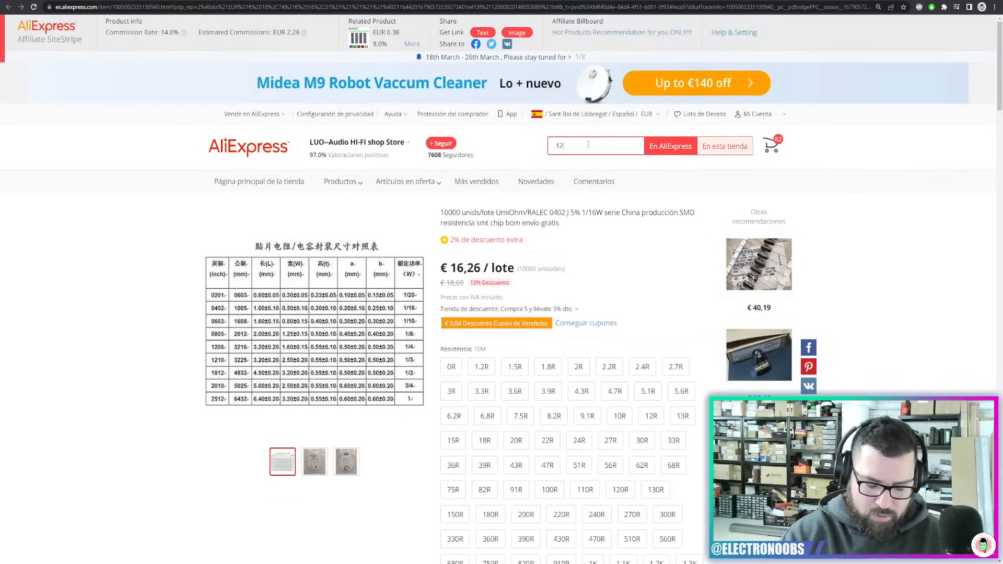
{"action": "key", "text": "BackSpace"}
{"action": "key", "text": "BackSpace"}
{"action": "type", "text": "20V to 12"}
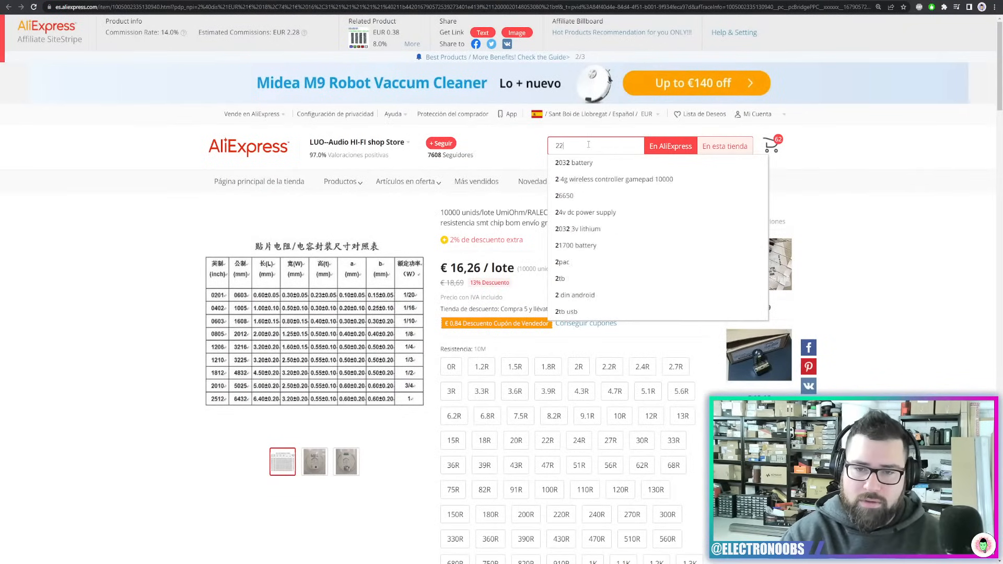
{"action": "type", "text": "V module"}
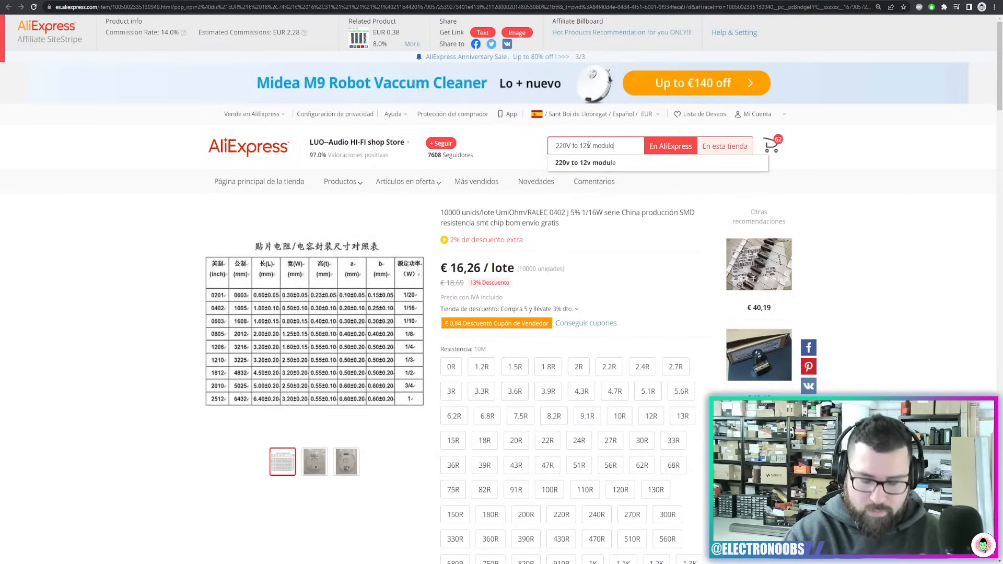
{"action": "key", "text": "Return"}
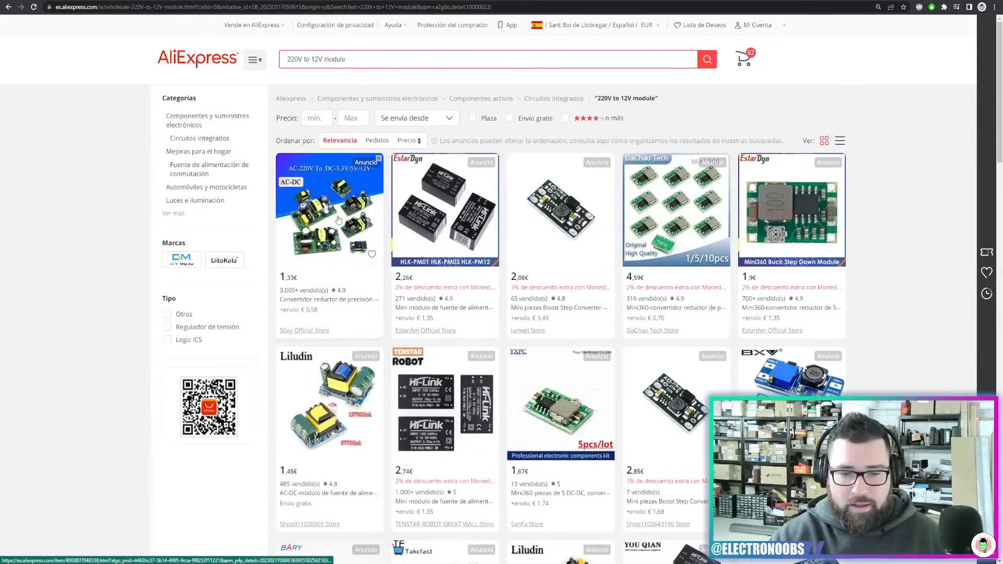
Open the 3.3V/5V/12V AC-DC converter listing, view its 24V 0.5A (12W) variant and close the listing
{"action": "left_click", "coordinate": [487, 222]}
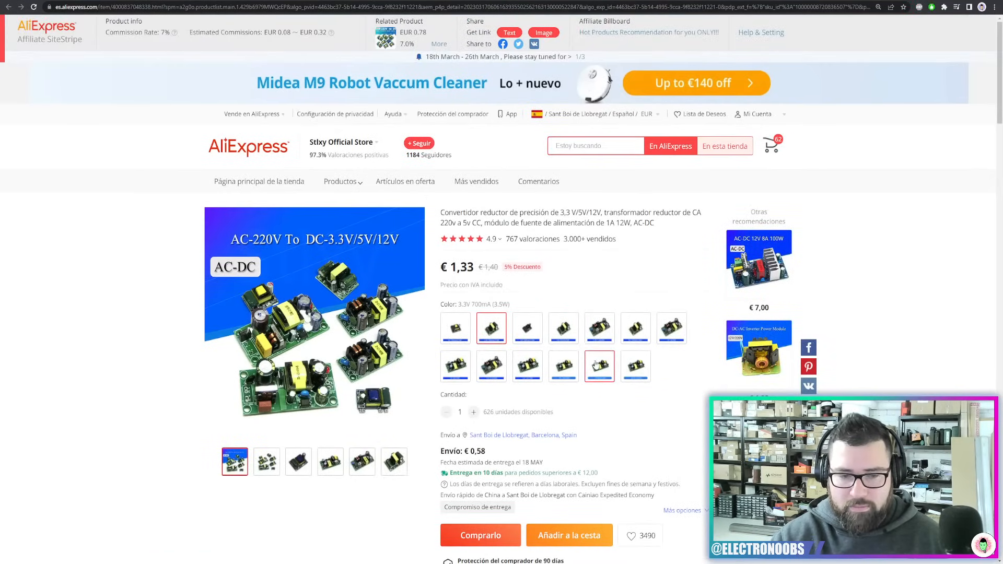
{"action": "left_click", "coordinate": [599, 366]}
{"action": "left_click", "coordinate": [647, 370]}
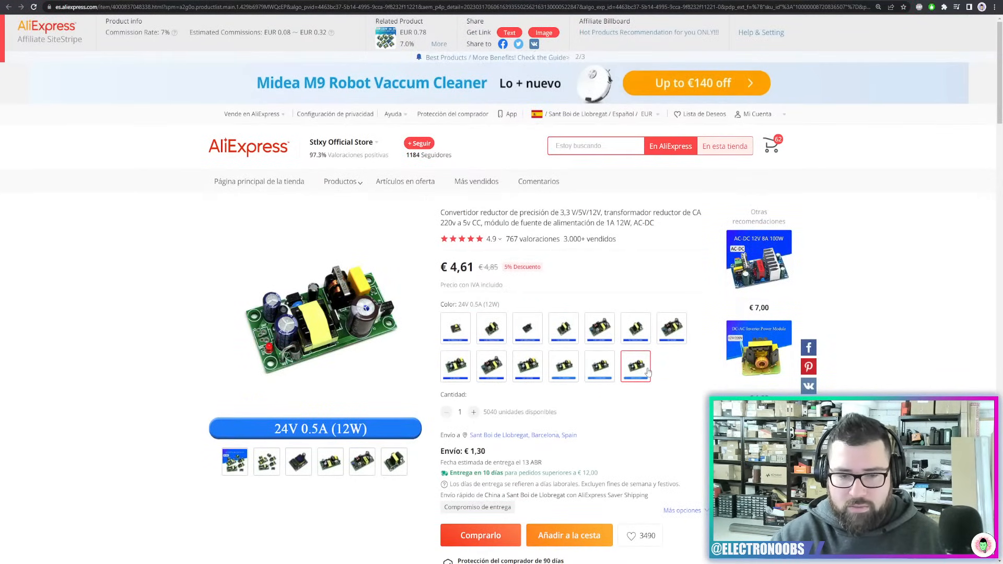
{"action": "key", "text": "ctrl+w"}
Browse further results, open an isolated AC-DC step-down listing, view its 24V 1A, 12V 2A and 5V 700mA variants, and close it
{"action": "scroll", "coordinate": [553, 228], "scroll_direction": "down", "scroll_amount": 5}
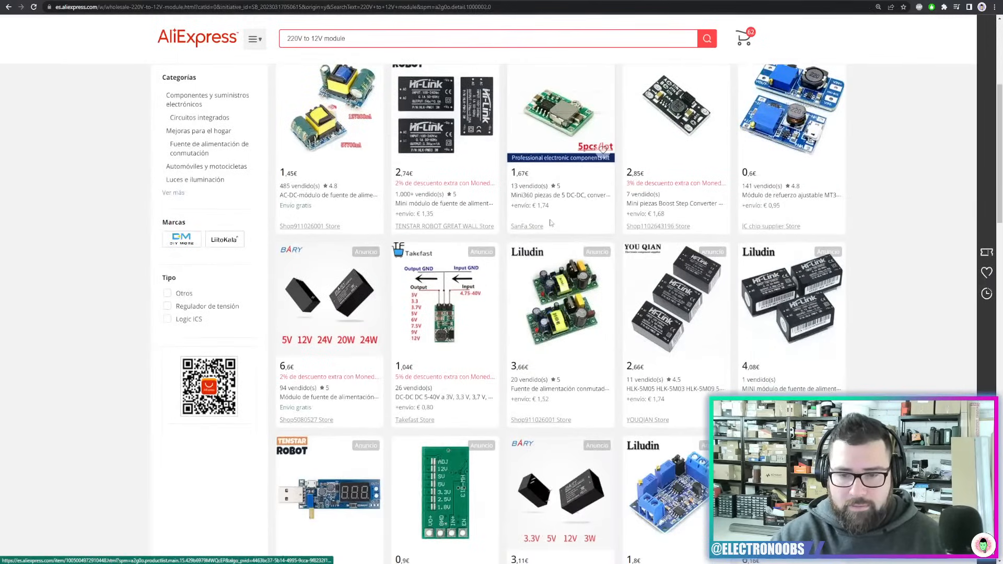
{"action": "scroll", "coordinate": [552, 225], "scroll_direction": "down", "scroll_amount": 5}
{"action": "scroll", "coordinate": [551, 223], "scroll_direction": "down", "scroll_amount": 4}
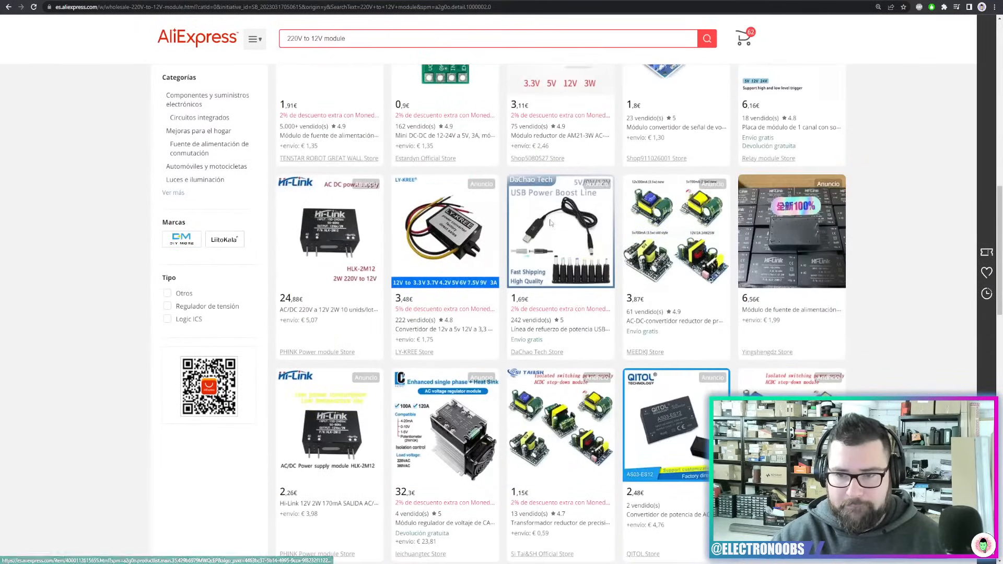
{"action": "scroll", "coordinate": [602, 275], "scroll_direction": "down", "scroll_amount": 2}
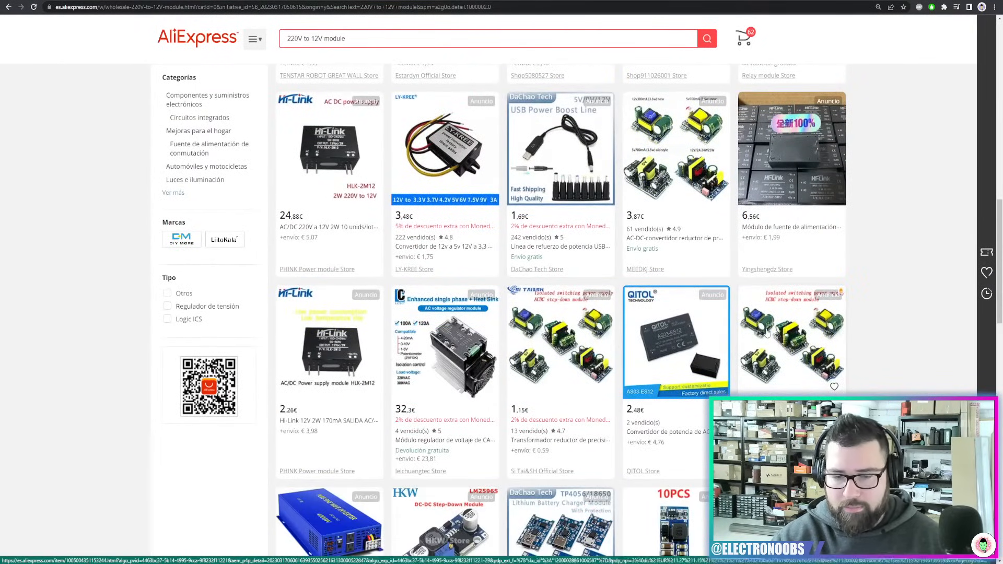
{"action": "left_click", "coordinate": [766, 332]}
{"action": "left_click", "coordinate": [635, 365]}
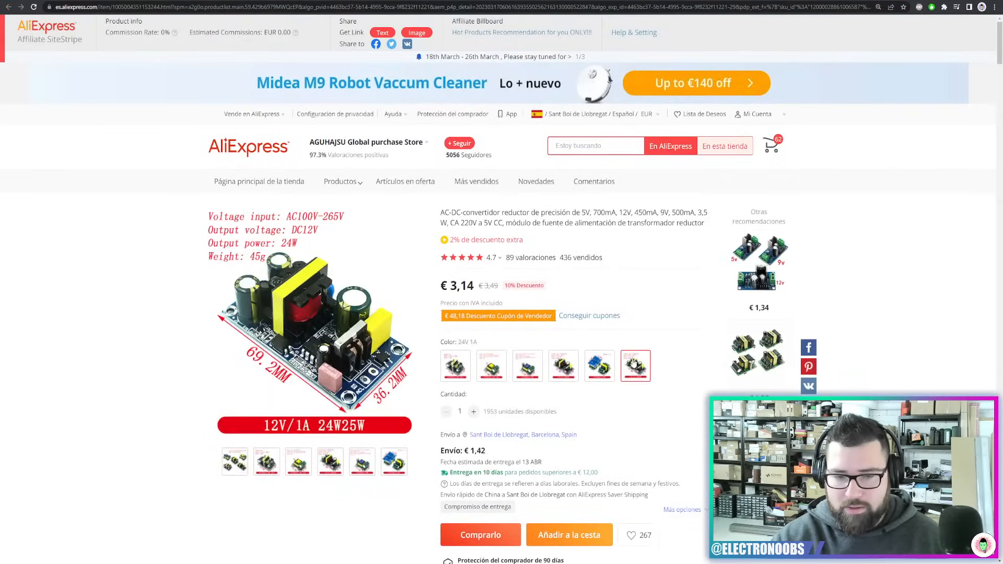
{"action": "left_click", "coordinate": [600, 365]}
{"action": "left_click", "coordinate": [563, 365]}
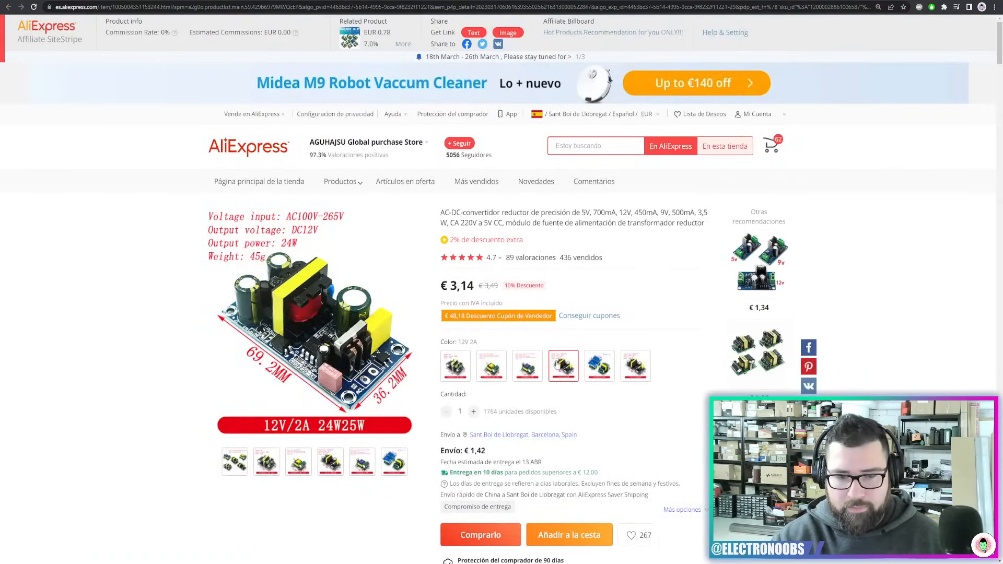
{"action": "left_click", "coordinate": [455, 366]}
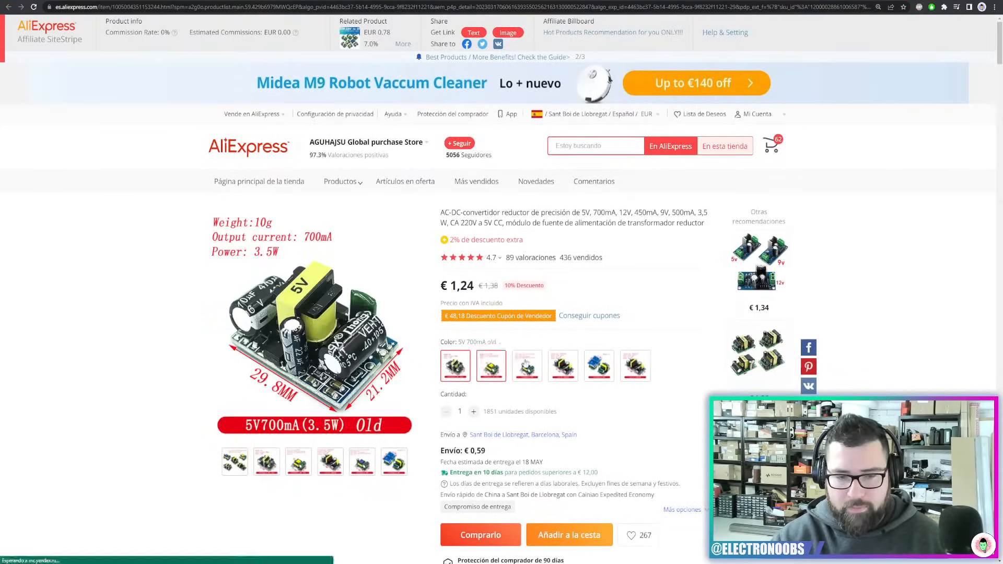
{"action": "scroll", "coordinate": [644, 357], "scroll_direction": "down", "scroll_amount": 2}
{"action": "key", "text": "ctrl+w"}
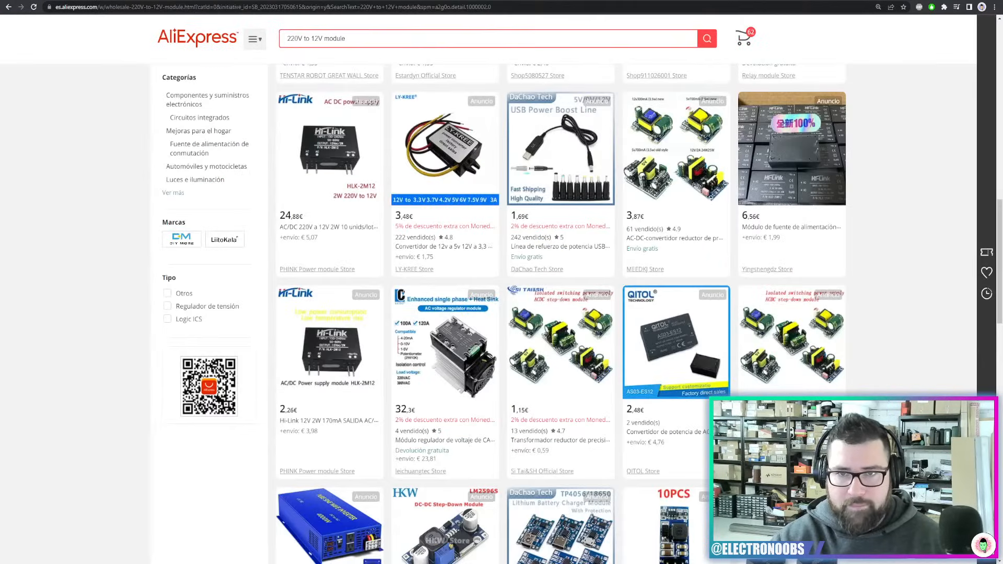
Open another 220V AC-DC step-down module listing from further down the results and view its 5V 700mA old variant
{"action": "scroll", "coordinate": [571, 252], "scroll_direction": "down", "scroll_amount": 5}
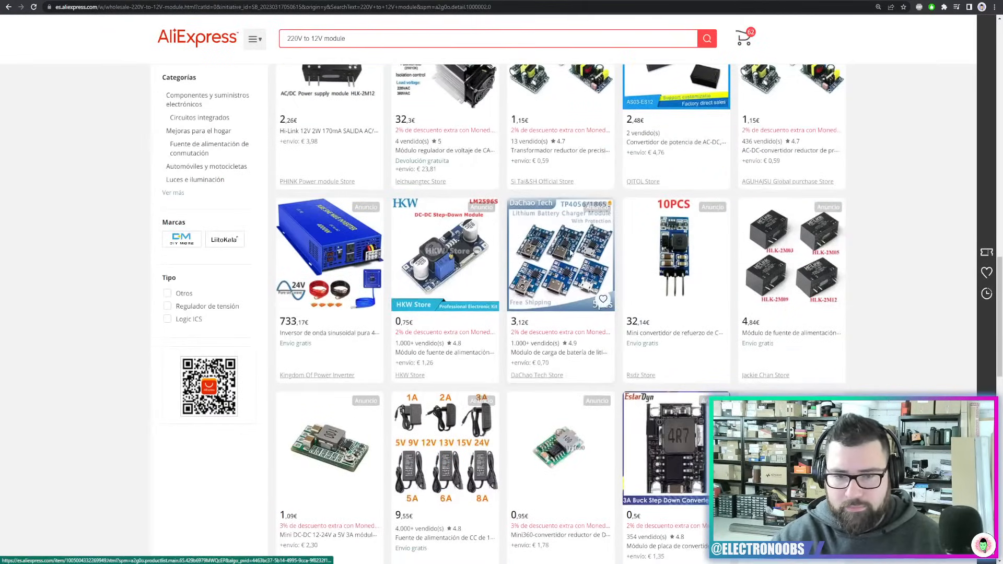
{"action": "scroll", "coordinate": [571, 253], "scroll_direction": "down", "scroll_amount": 2}
{"action": "left_click", "coordinate": [709, 308]}
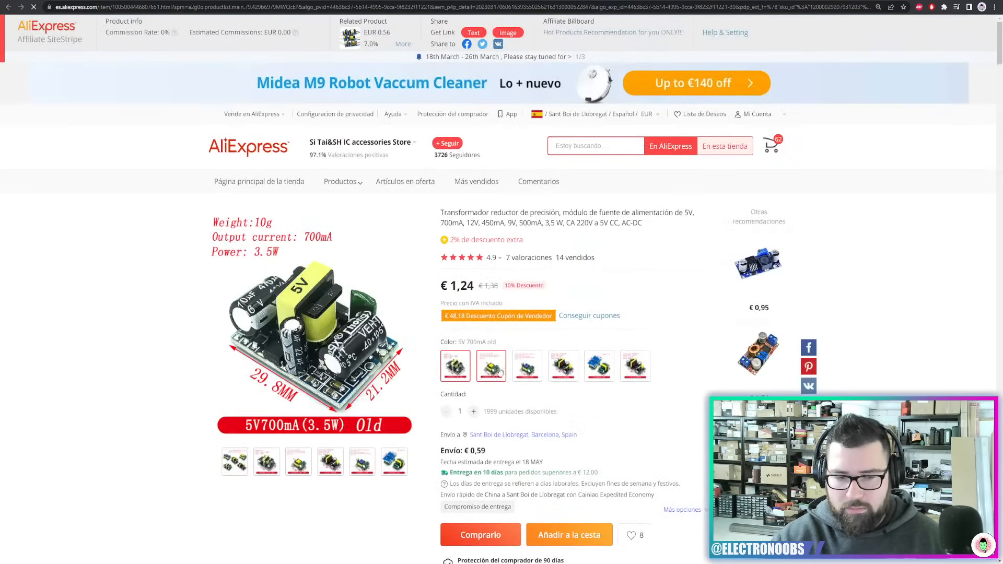
{"action": "left_click", "coordinate": [462, 369]}
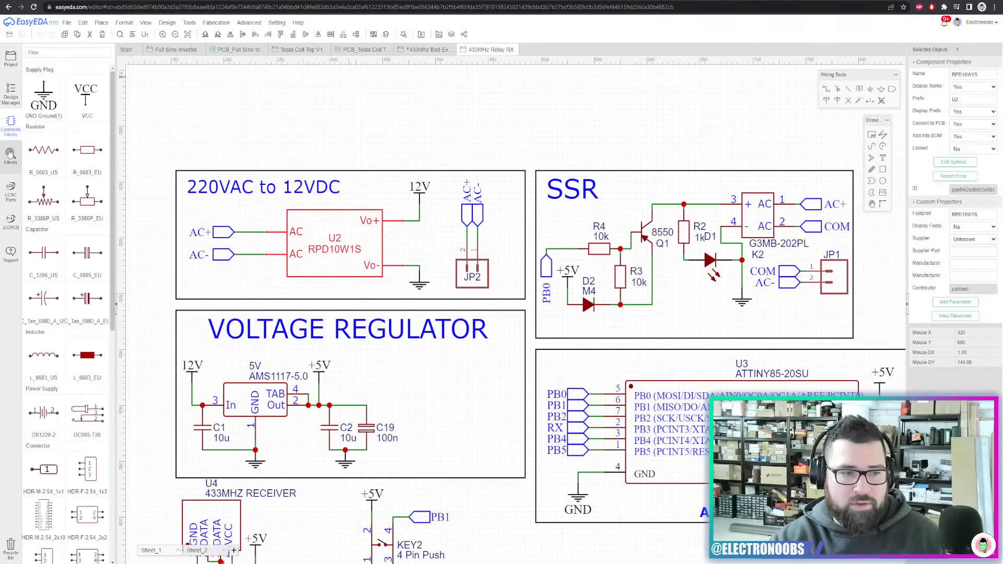
Switch back to EasyEDA and search the component library's symbols for "220V 12V"
{"action": "left_click_drag", "start_coordinate": [580, 176], "coordinate": [546, 176]}
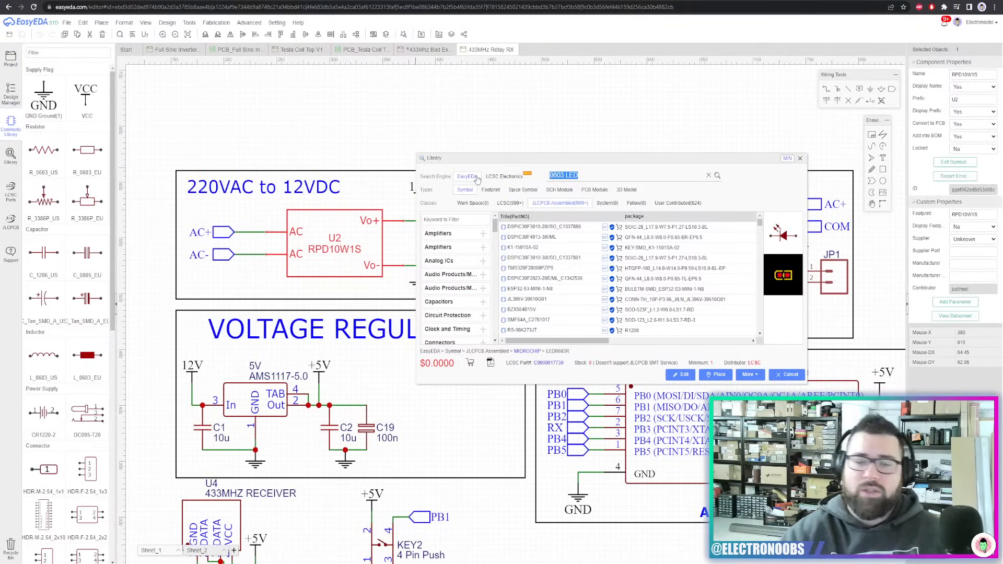
{"action": "type", "text": "220V 12V"}
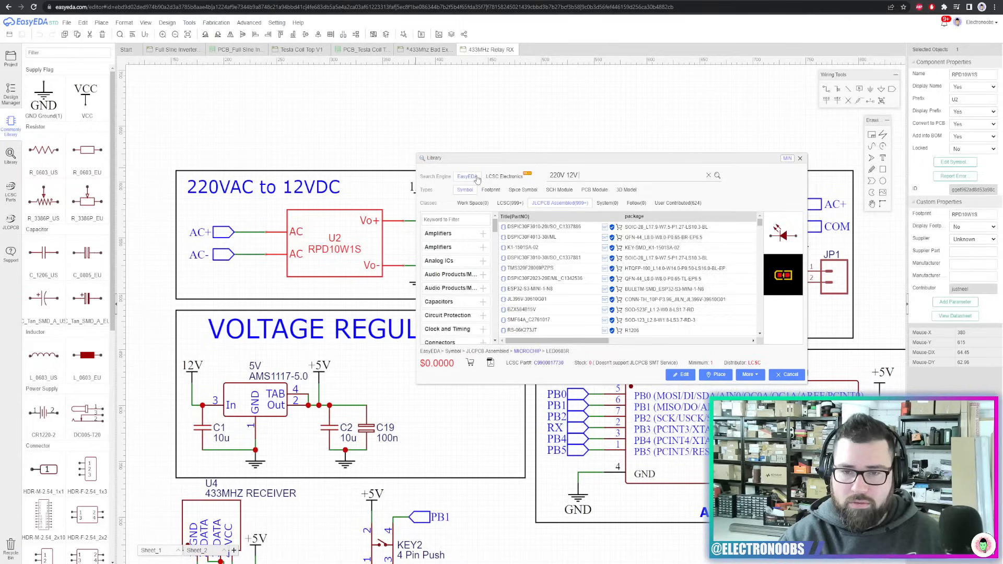
{"action": "key", "text": "Return"}
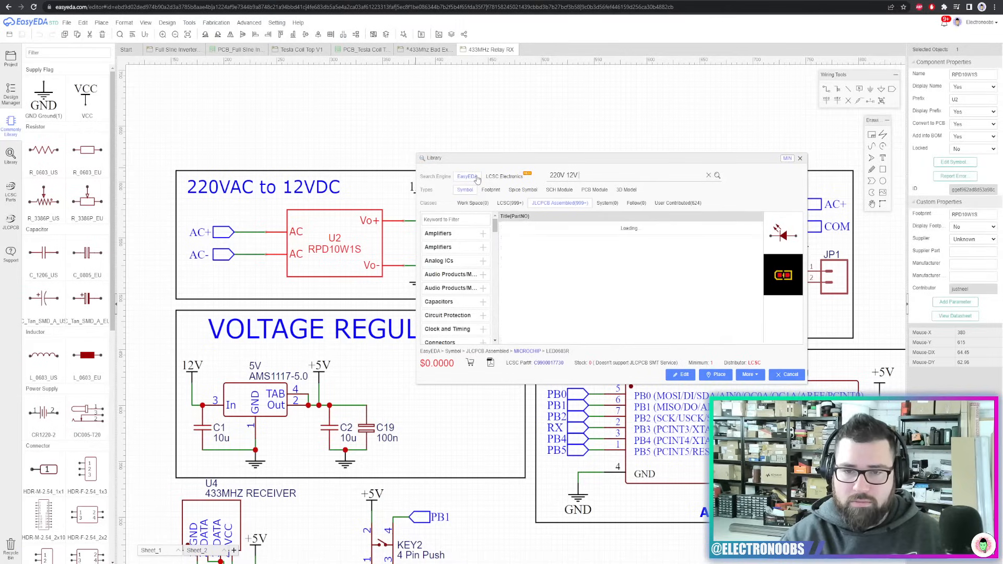
Search the symbol library for "220V 12V converter" and preview both user-contributed 220VAC to 12VDC converter_V2 symbols
{"action": "type", "text": "nverter"}
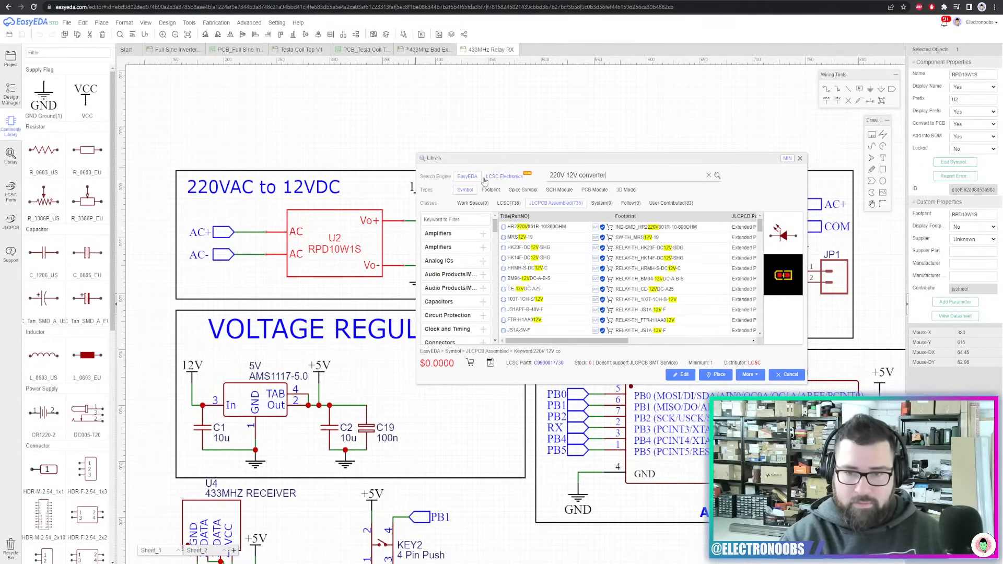
{"action": "key", "text": "Return"}
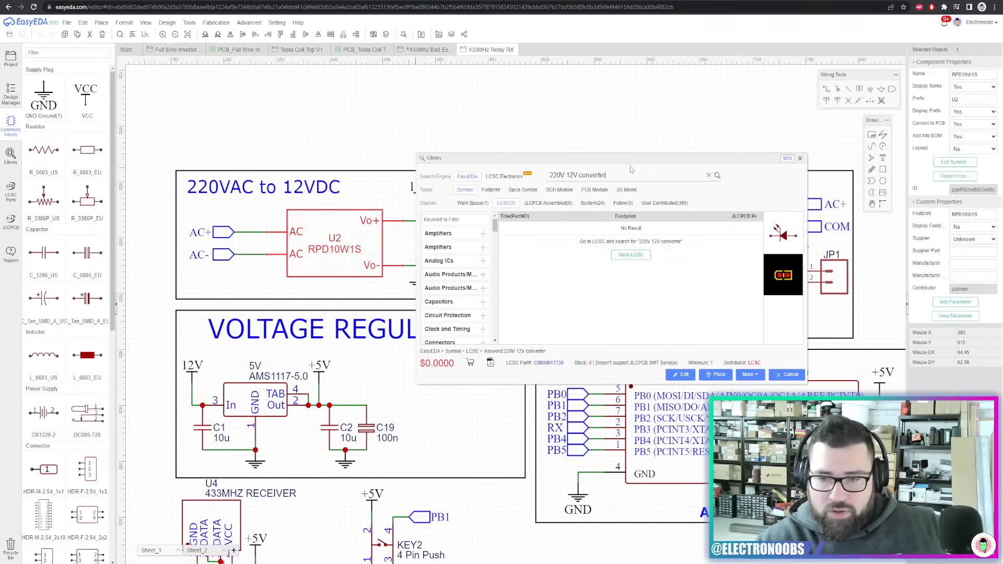
{"action": "left_click", "coordinate": [667, 203]}
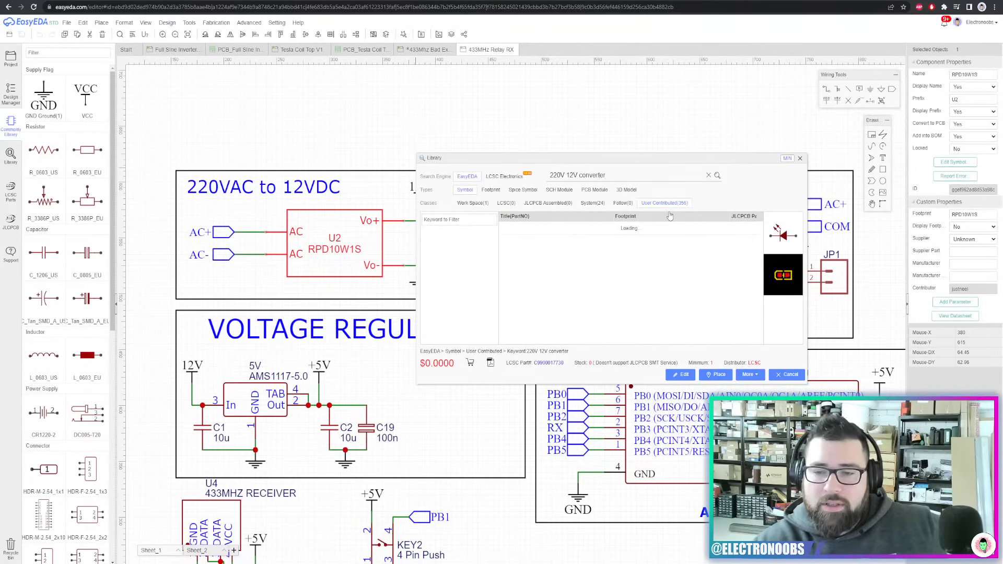
{"action": "left_click", "coordinate": [565, 227]}
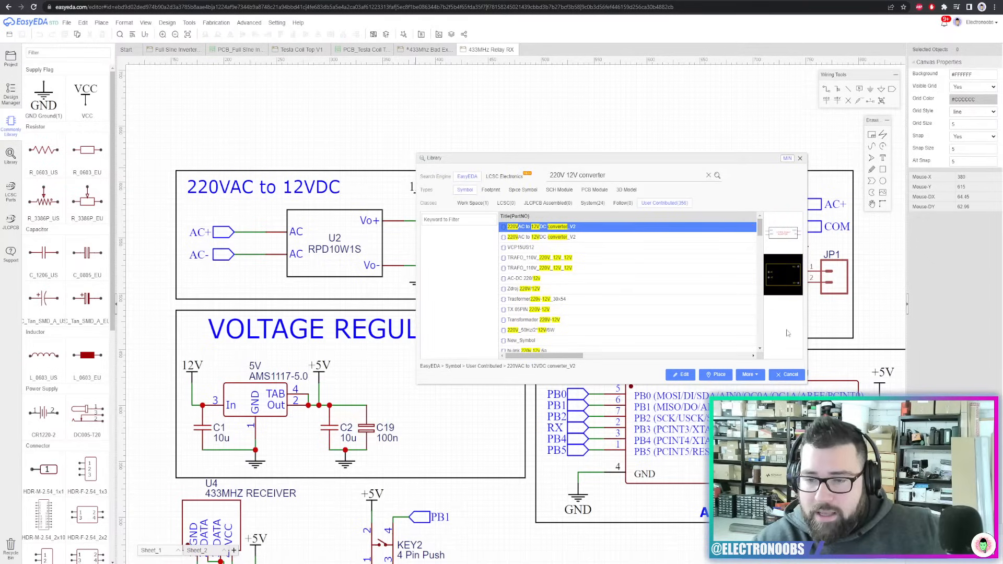
{"action": "left_click", "coordinate": [580, 238]}
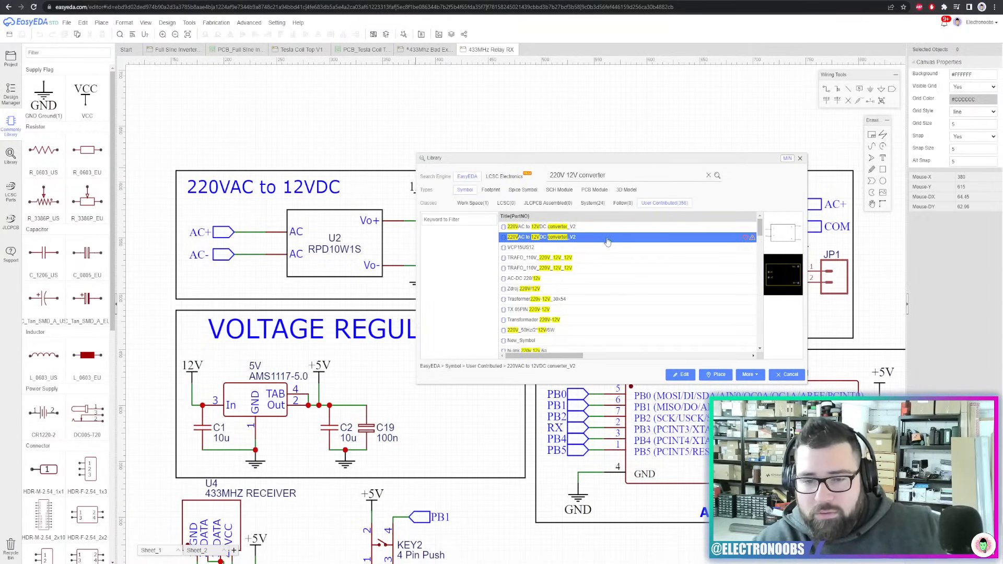
Clone the second user-contributed 220VAC to 12VDC converter_V2 symbol under the title "220VAC 12VDC Module"
{"action": "right_click", "coordinate": [579, 240]}
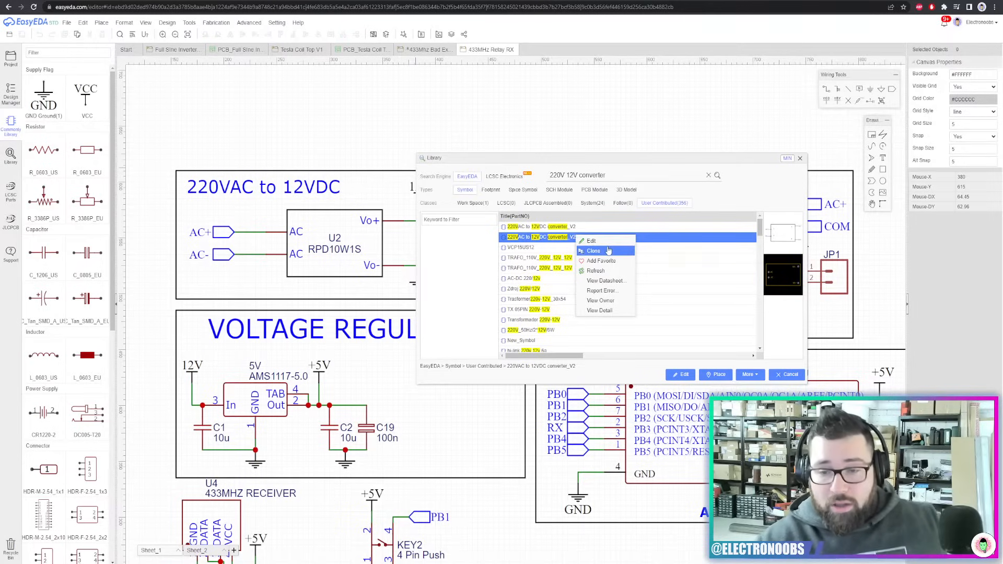
{"action": "left_click", "coordinate": [606, 252]}
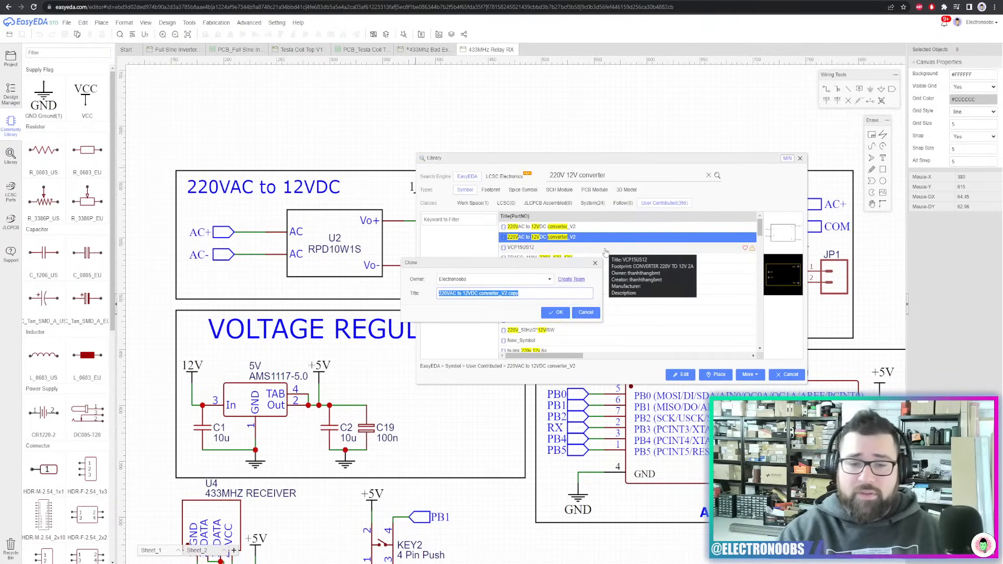
{"action": "left_click", "coordinate": [498, 293]}
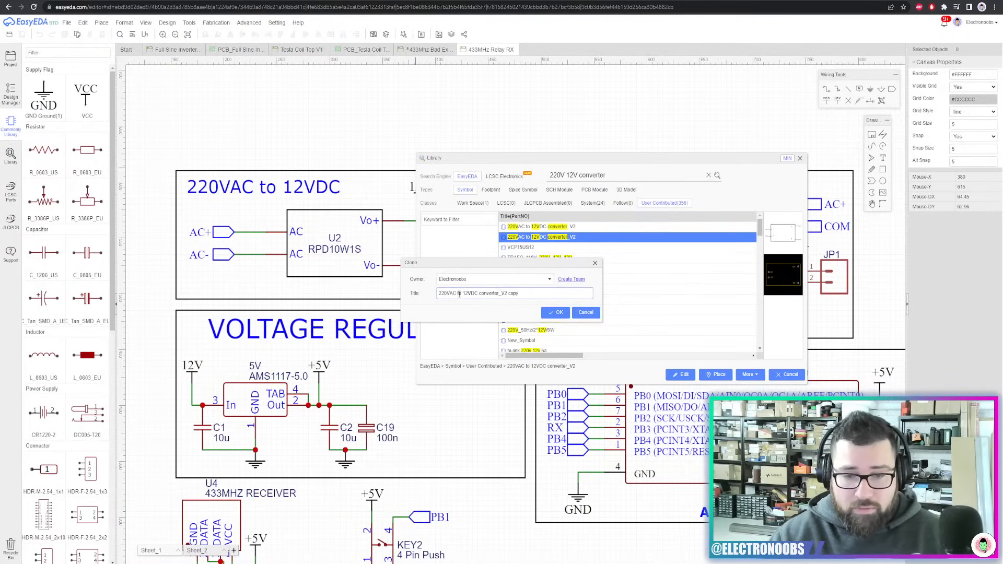
{"action": "key", "text": "BackSpace"}
{"action": "left_click_drag", "start_coordinate": [475, 293], "coordinate": [545, 294]}
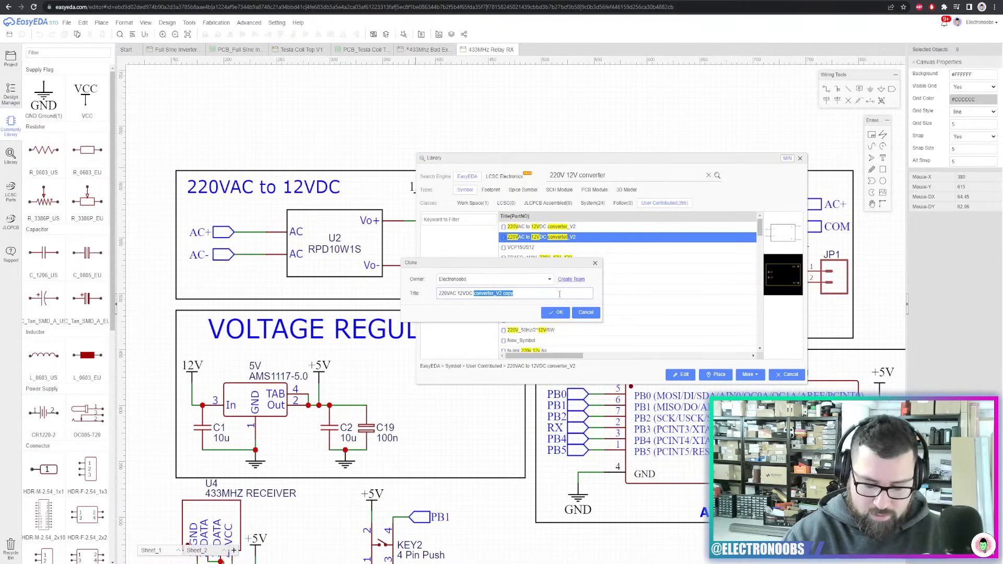
{"action": "type", "text": "Module"}
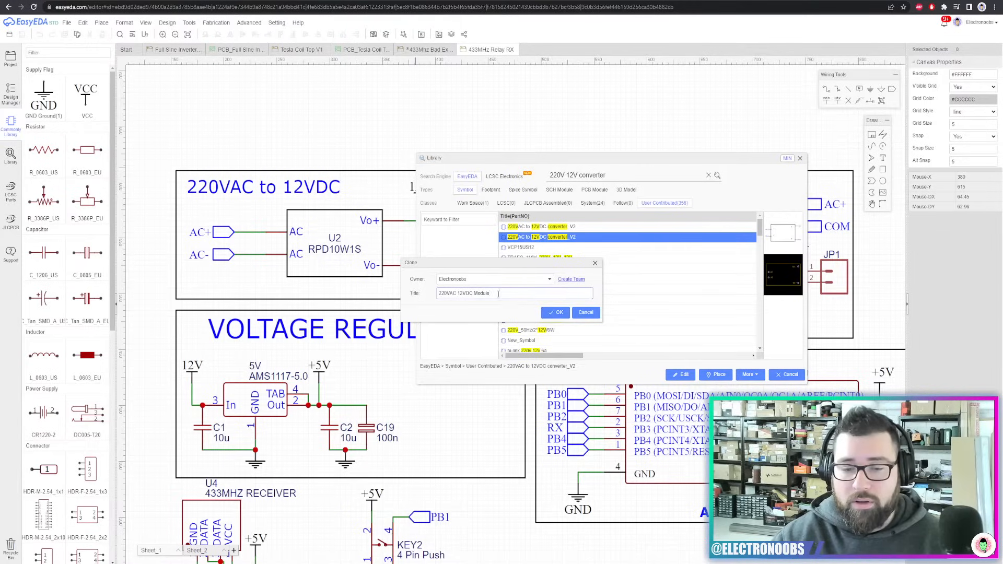
{"action": "left_click", "coordinate": [556, 312]}
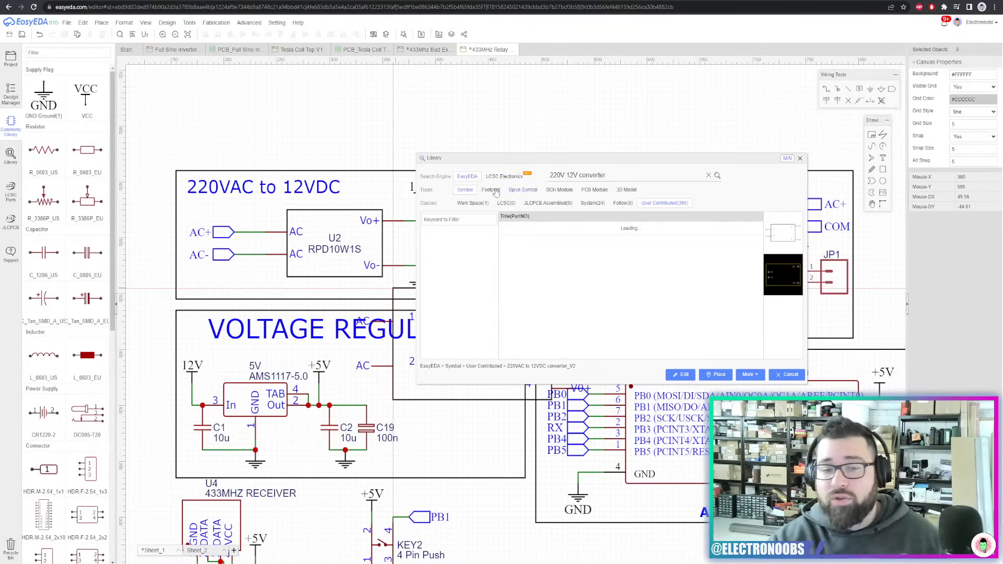
Search the personal work space symbols for "220V" and open the symbol of the cloned 220VAC 12VDC MODULE for editing
{"action": "left_click", "coordinate": [462, 205]}
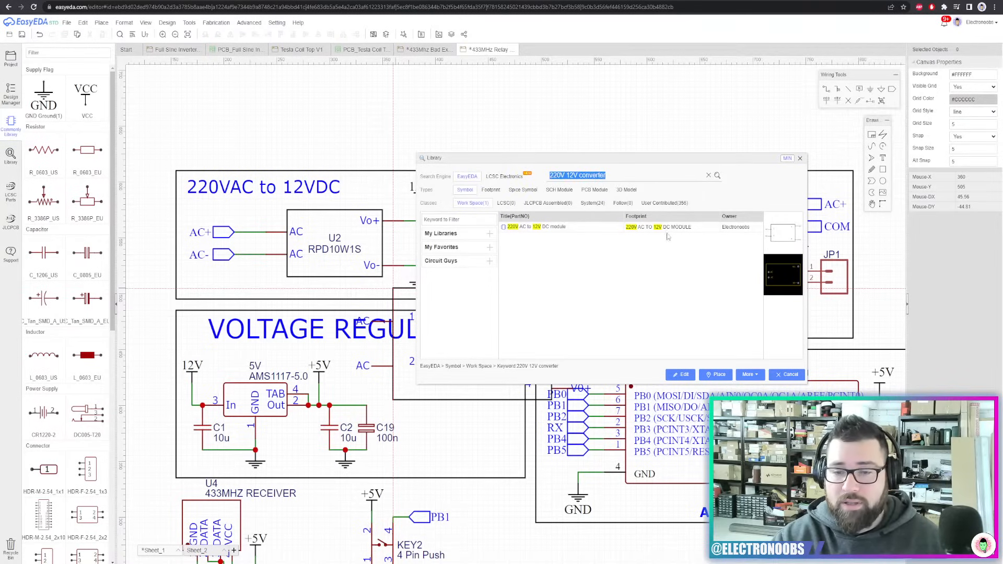
{"action": "left_click", "coordinate": [546, 228]}
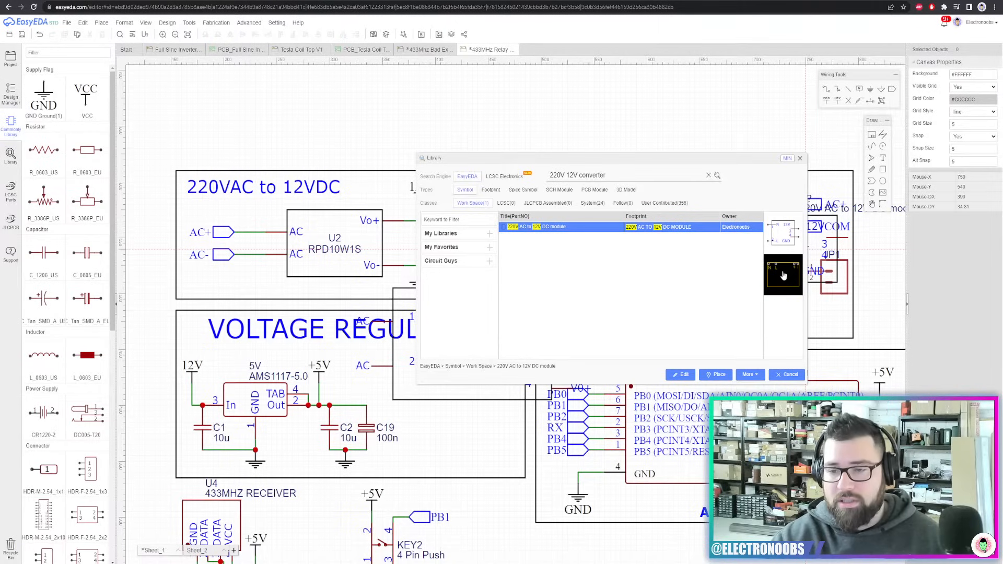
{"action": "left_click_drag", "start_coordinate": [607, 175], "coordinate": [470, 167]}
{"action": "key", "text": "BackSpace"}
{"action": "type", "text": "2"}
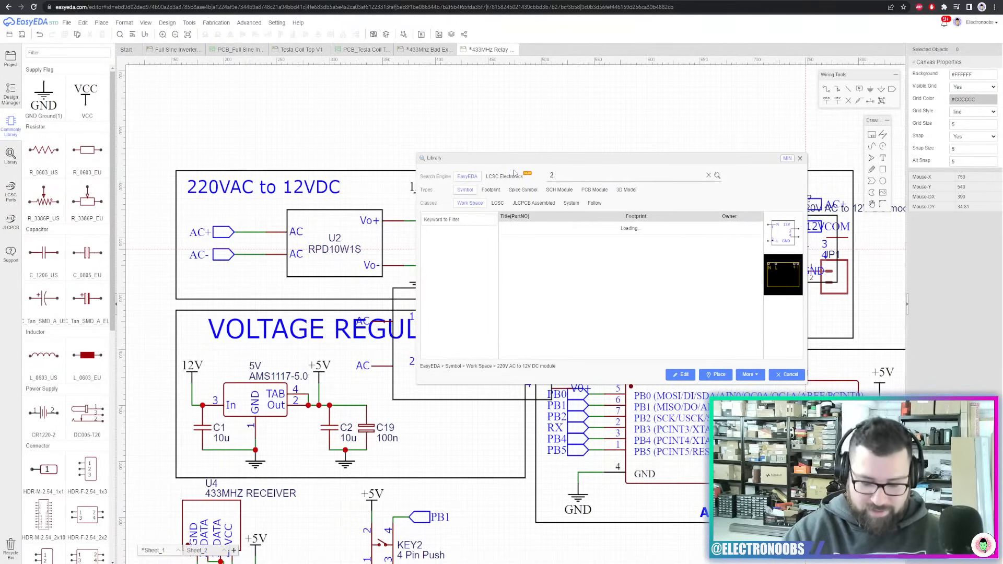
{"action": "type", "text": "20V"}
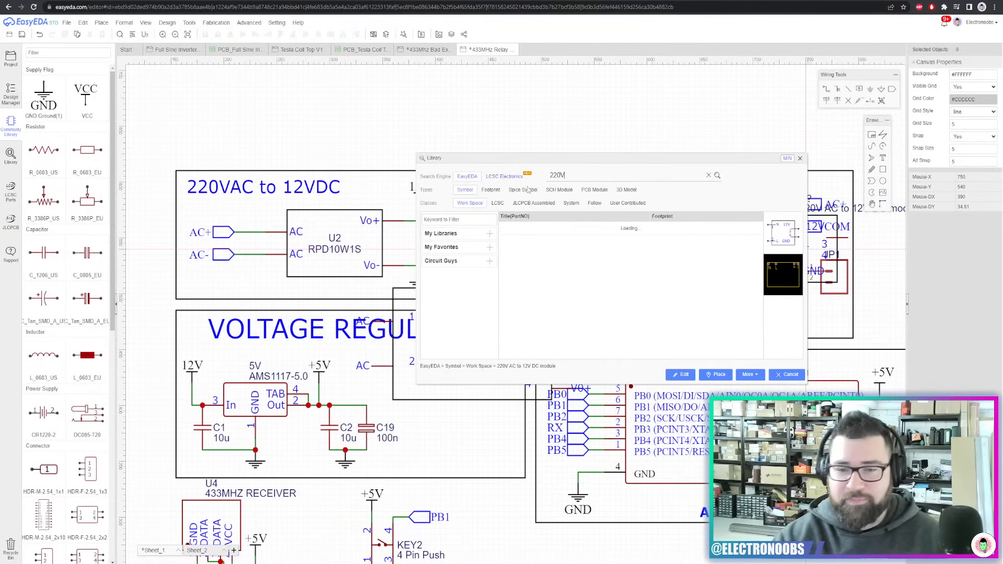
{"action": "left_click", "coordinate": [542, 229]}
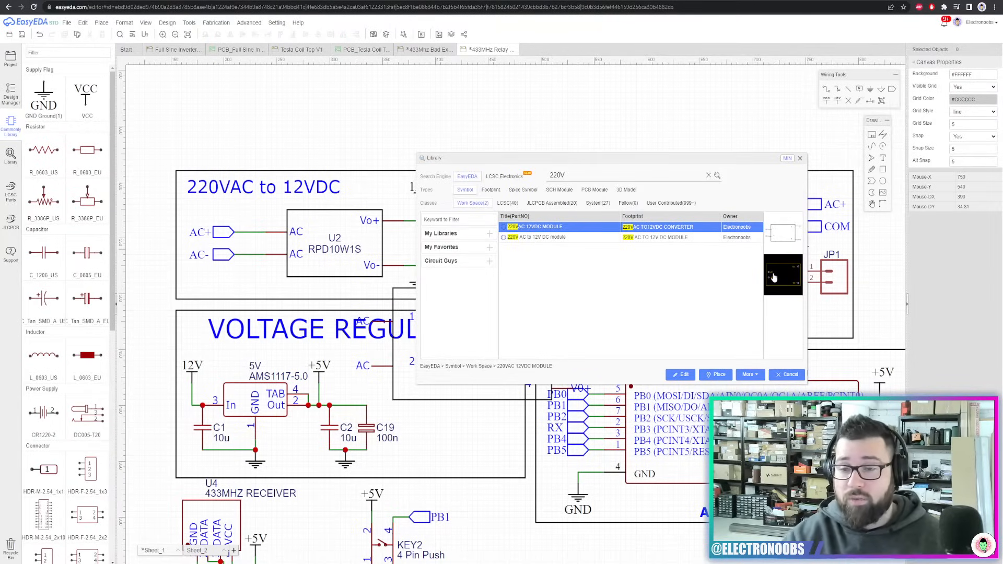
{"action": "left_click", "coordinate": [784, 238]}
{"action": "scroll", "coordinate": [493, 285], "scroll_direction": "down", "scroll_amount": 2}
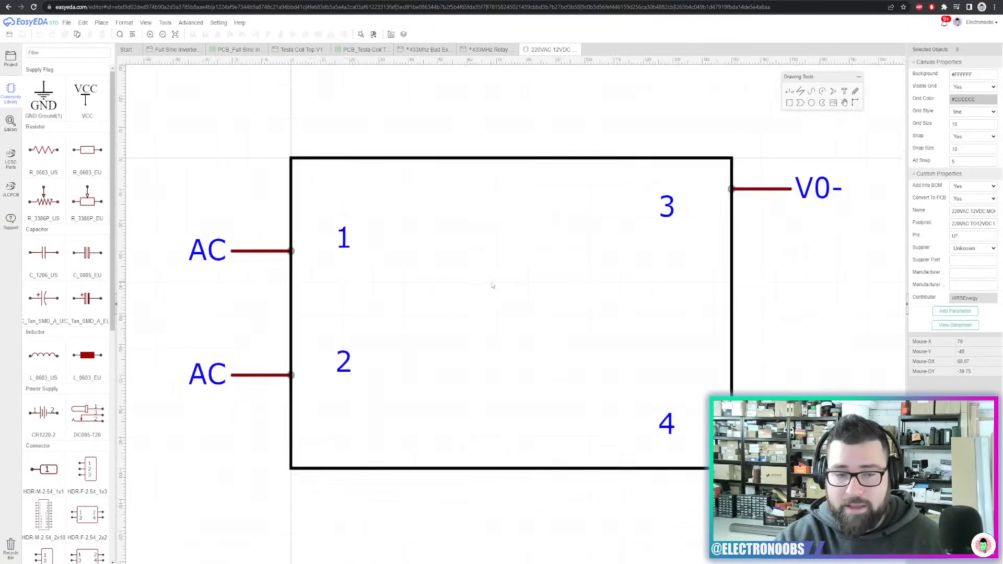
Align the V0- pin with the upper AC pin and the V0+ pin with the lower AC pin of the symbol
{"action": "right_click_drag", "start_coordinate": [625, 282], "coordinate": [667, 268]}
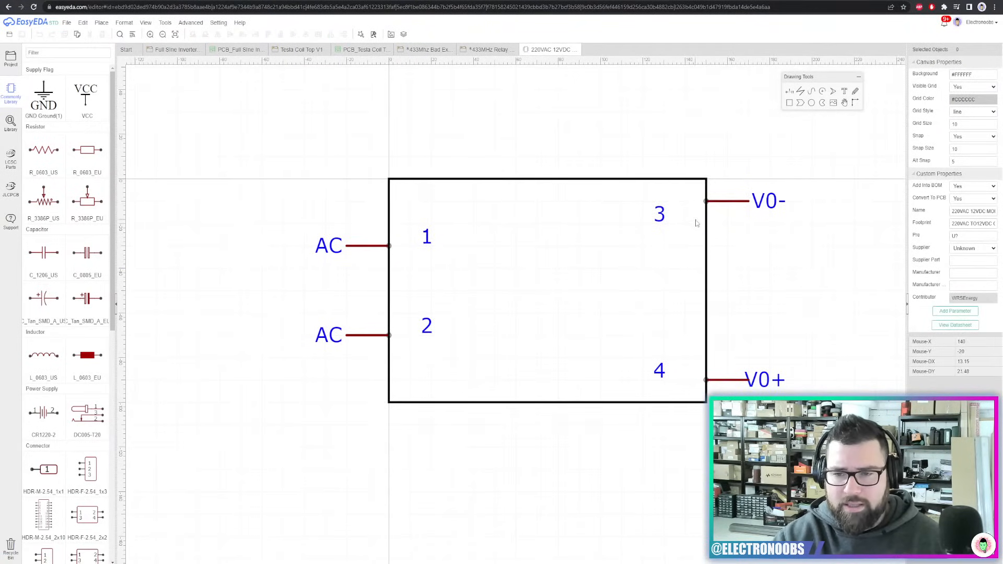
{"action": "left_click_drag", "start_coordinate": [724, 203], "coordinate": [724, 248]}
{"action": "left_click", "coordinate": [723, 373]}
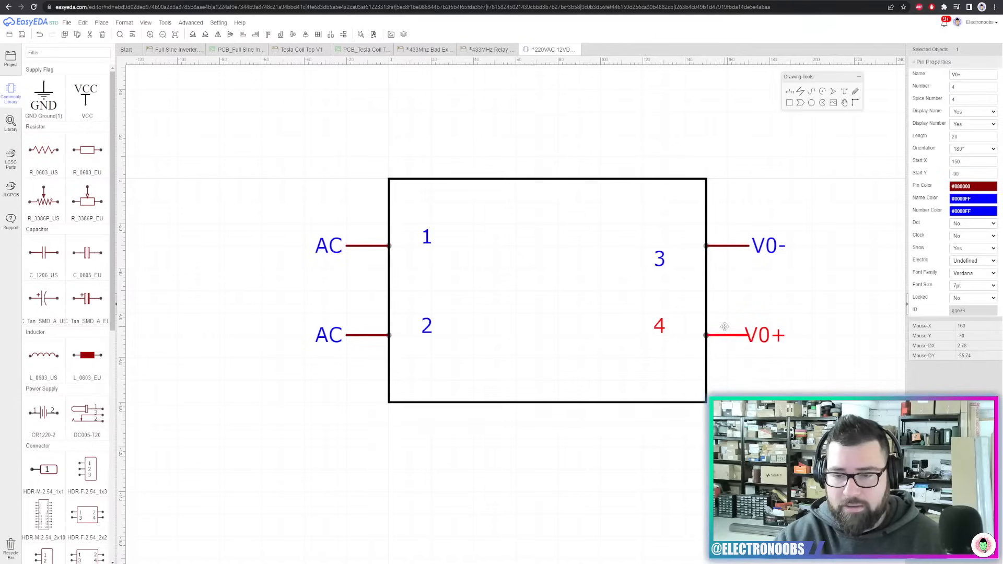
{"action": "left_click", "coordinate": [797, 285]}
Move pin numbers 3 and 4 closer to the output-side edge of the symbol body, beside their pins
{"action": "scroll", "coordinate": [797, 285], "scroll_direction": "down", "scroll_amount": 2}
{"action": "scroll", "coordinate": [719, 275], "scroll_direction": "up", "scroll_amount": 5}
{"action": "left_click_drag", "start_coordinate": [691, 264], "coordinate": [721, 224]}
{"action": "left_click_drag", "start_coordinate": [679, 383], "coordinate": [714, 424]}
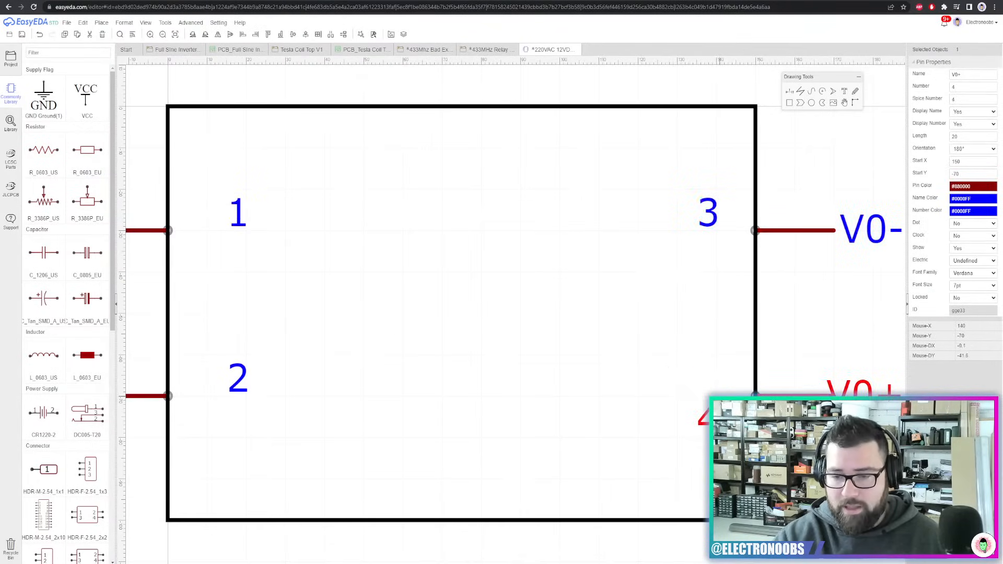
Move pin numbers 1 and 2 closer to the AC-side edge of the symbol body, then save and close the symbol
{"action": "left_click", "coordinate": [258, 224]}
{"action": "left_click_drag", "start_coordinate": [258, 223], "coordinate": [219, 224]}
{"action": "left_click", "coordinate": [254, 395]}
{"action": "left_click_drag", "start_coordinate": [254, 395], "coordinate": [215, 399]}
{"action": "scroll", "coordinate": [336, 343], "scroll_direction": "down", "scroll_amount": 3}
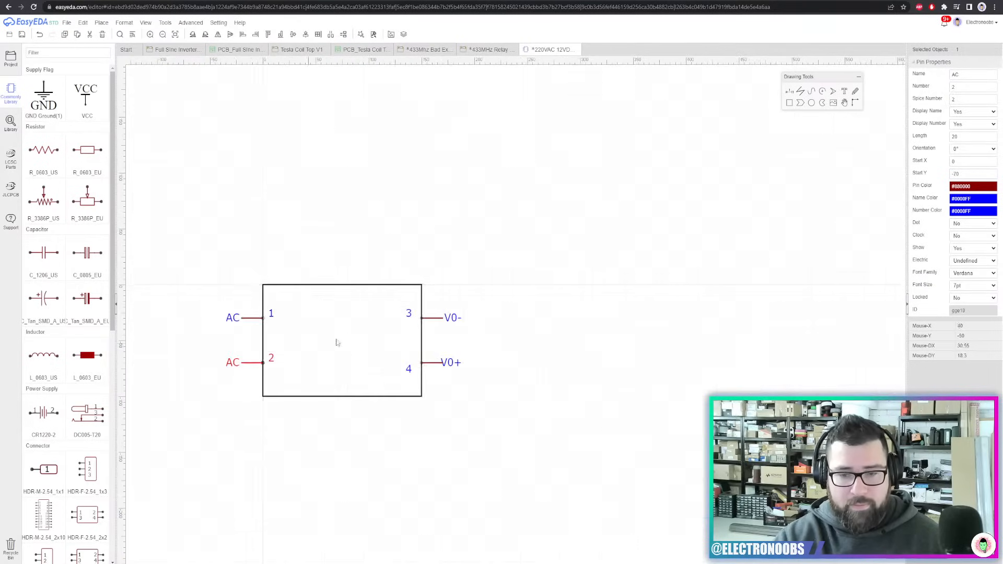
{"action": "right_click_drag", "start_coordinate": [473, 315], "coordinate": [597, 276]}
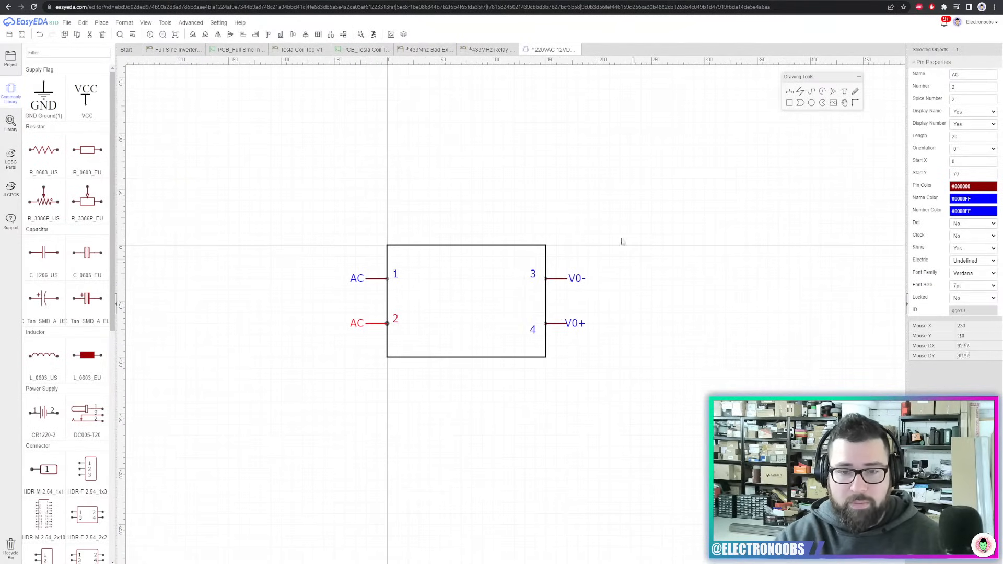
{"action": "scroll", "coordinate": [529, 269], "scroll_direction": "up", "scroll_amount": 2}
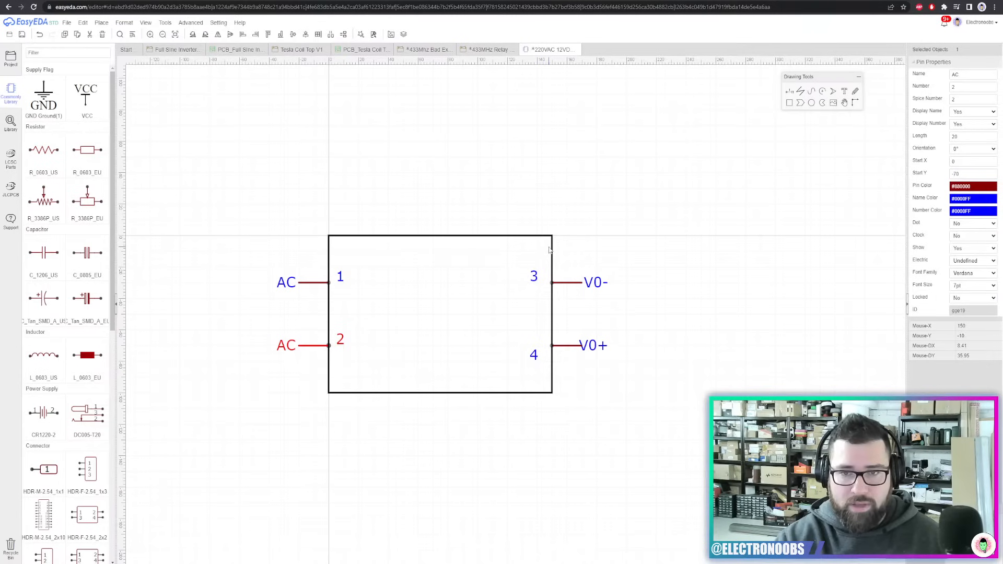
{"action": "key", "text": "ctrl+s"}
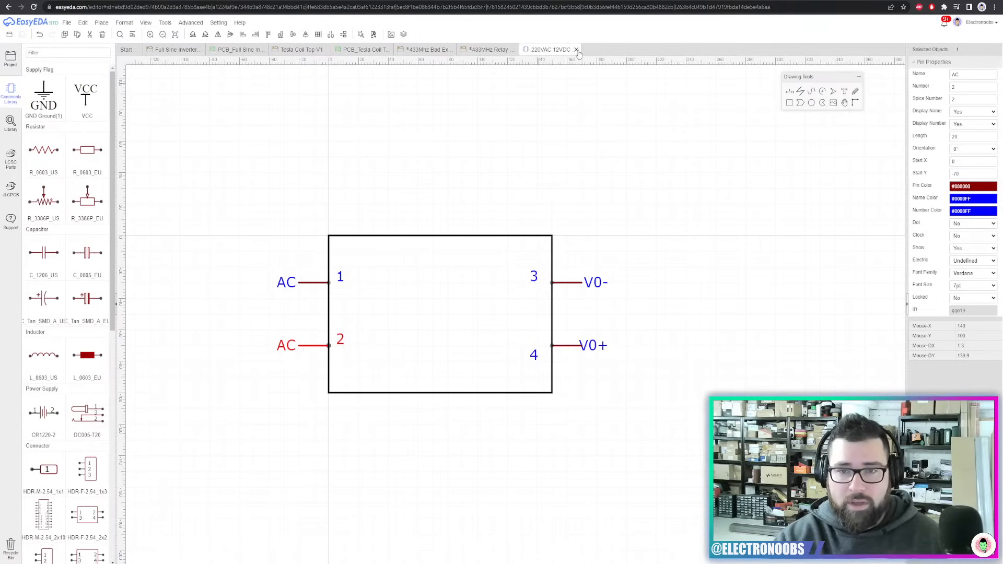
{"action": "left_click", "coordinate": [577, 50]}
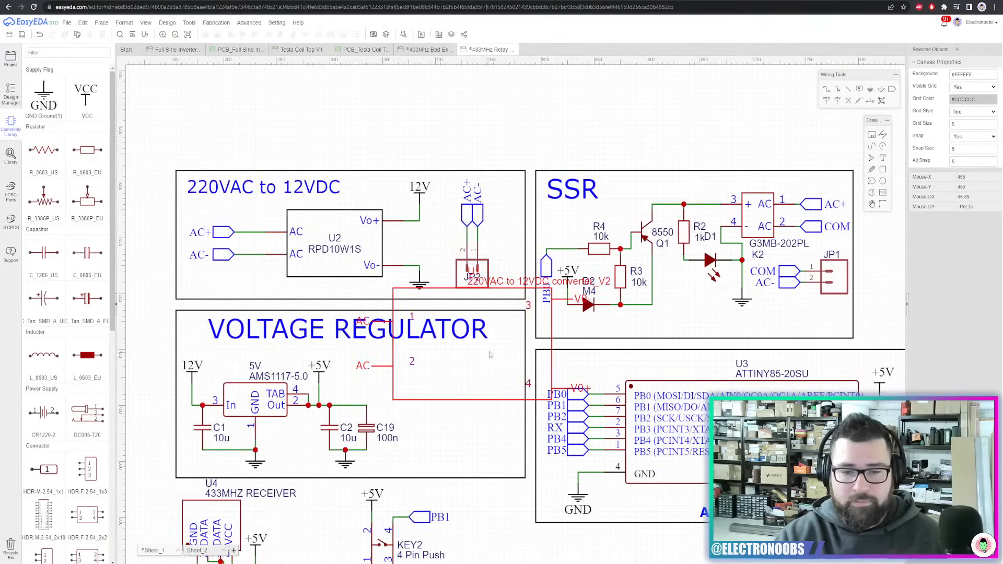
Switch to the 433Mhz bad example schematic and open the footprint of 220VAC 12VDC MODULE from the library for editing
{"action": "left_click", "coordinate": [426, 50]}
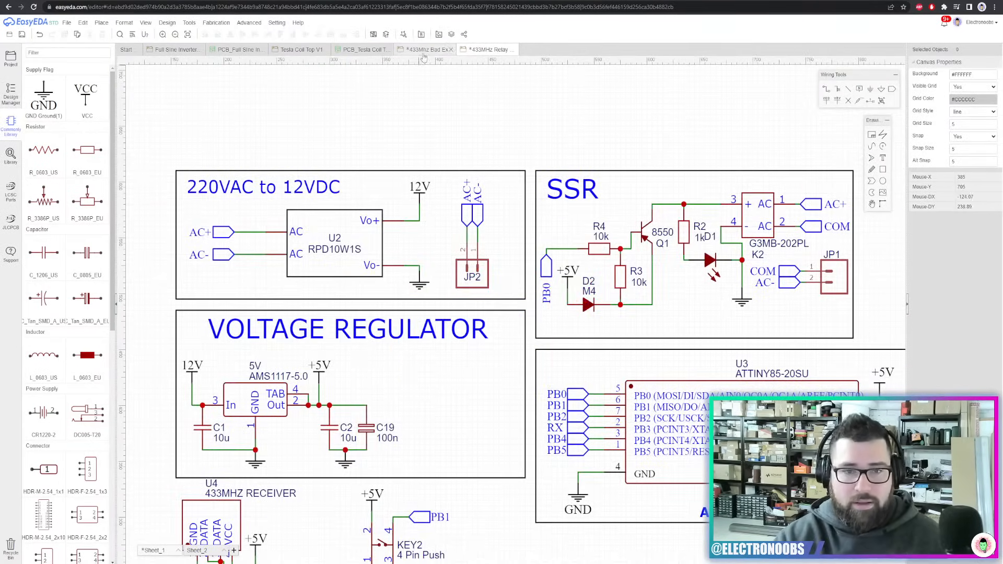
{"action": "left_click", "coordinate": [11, 155]}
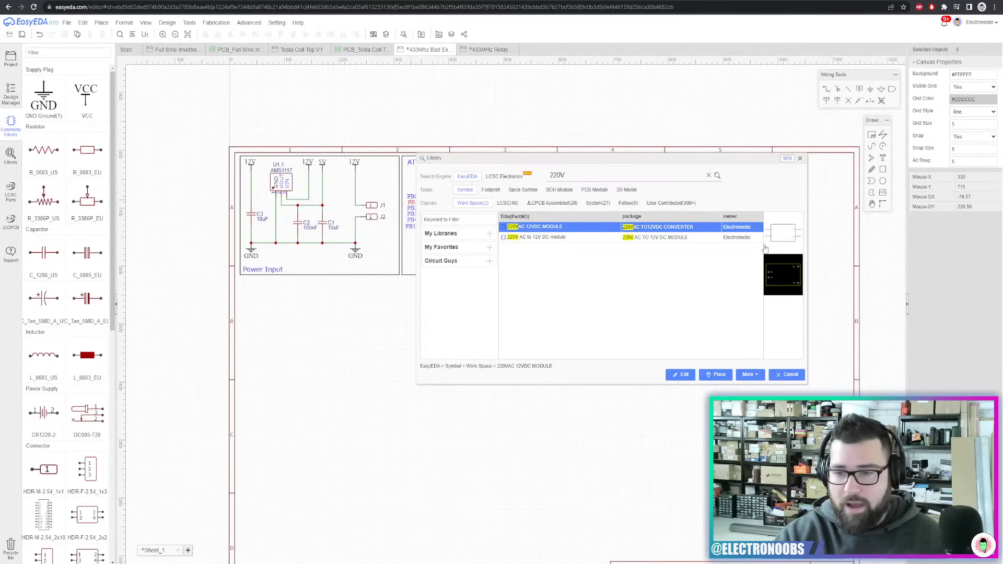
{"action": "left_click", "coordinate": [787, 272]}
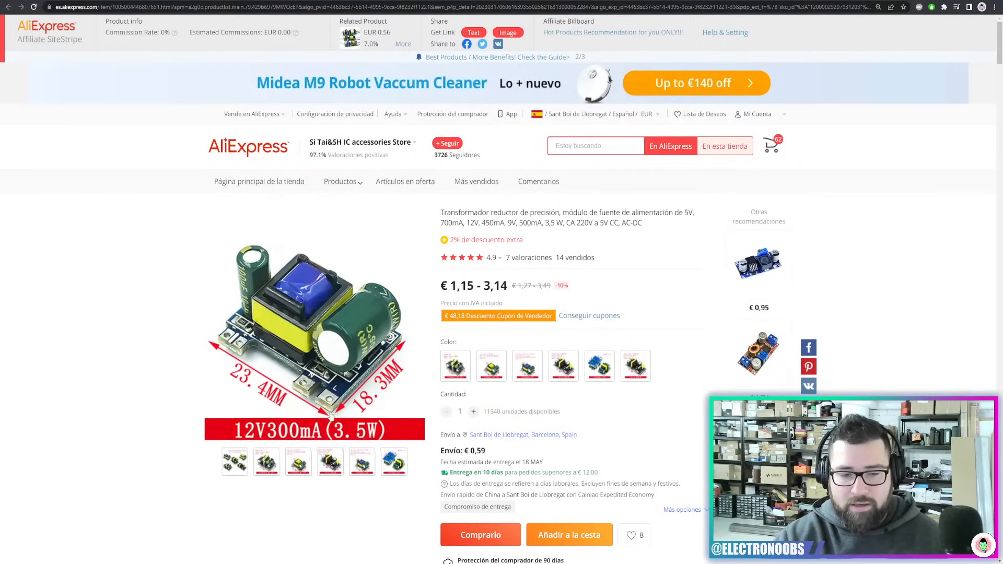
Examine the AliExpress step-down module listing for the board dimensions and electrical specifications of its variants
{"action": "scroll", "coordinate": [578, 365], "scroll_direction": "down", "scroll_amount": 10}
{"action": "scroll", "coordinate": [578, 364], "scroll_direction": "down", "scroll_amount": 8}
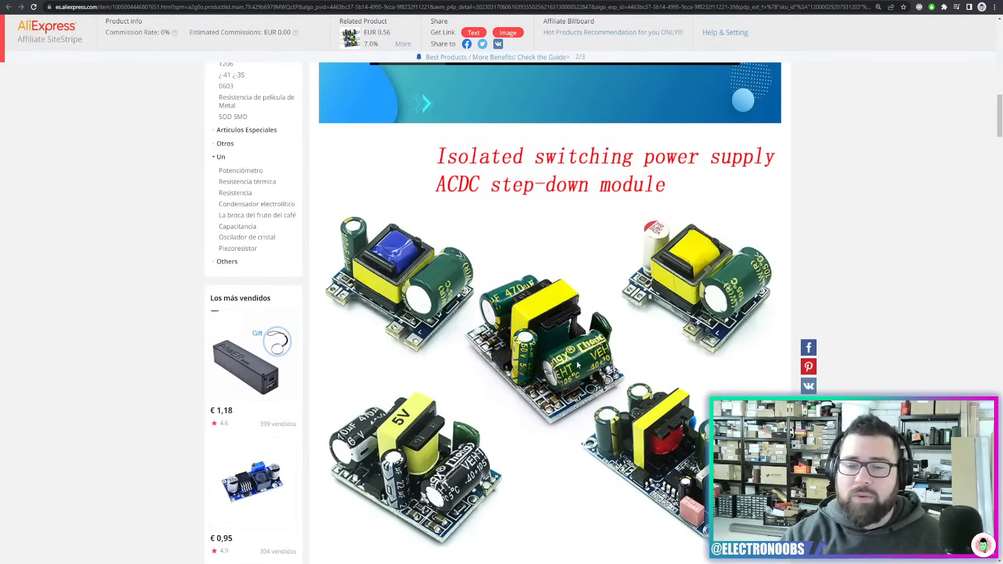
{"action": "scroll", "coordinate": [578, 364], "scroll_direction": "down", "scroll_amount": 16}
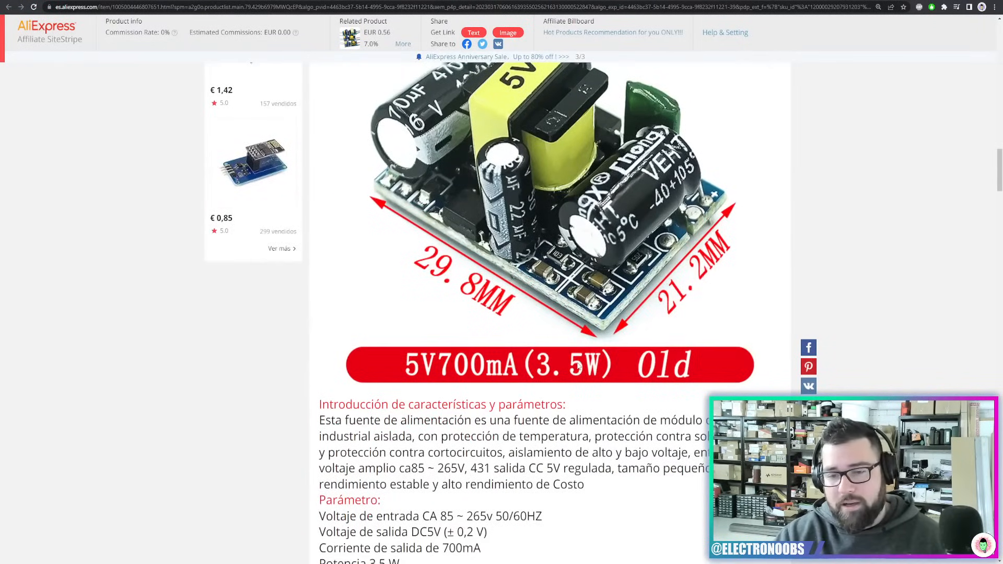
{"action": "scroll", "coordinate": [578, 365], "scroll_direction": "down", "scroll_amount": 16}
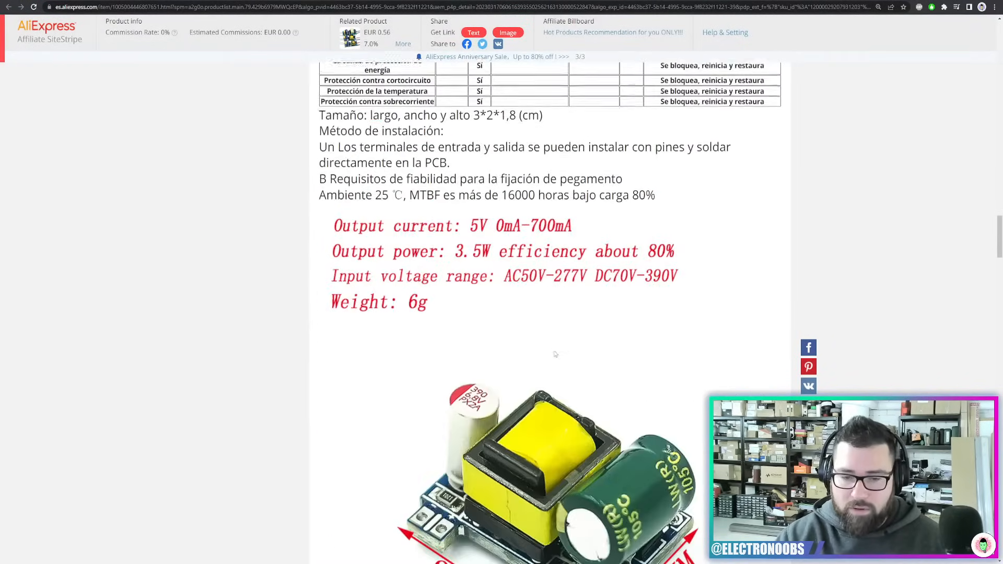
{"action": "scroll", "coordinate": [555, 354], "scroll_direction": "up", "scroll_amount": 18}
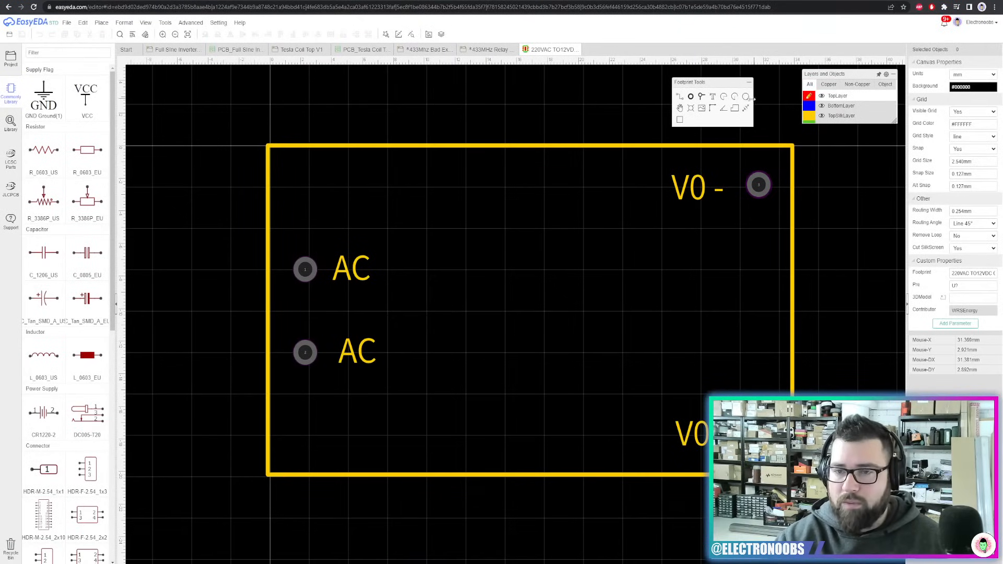
Resize the footprint's silkscreen outline rectangle to 28 mm wide and 22 mm high
{"action": "left_click", "coordinate": [779, 149]}
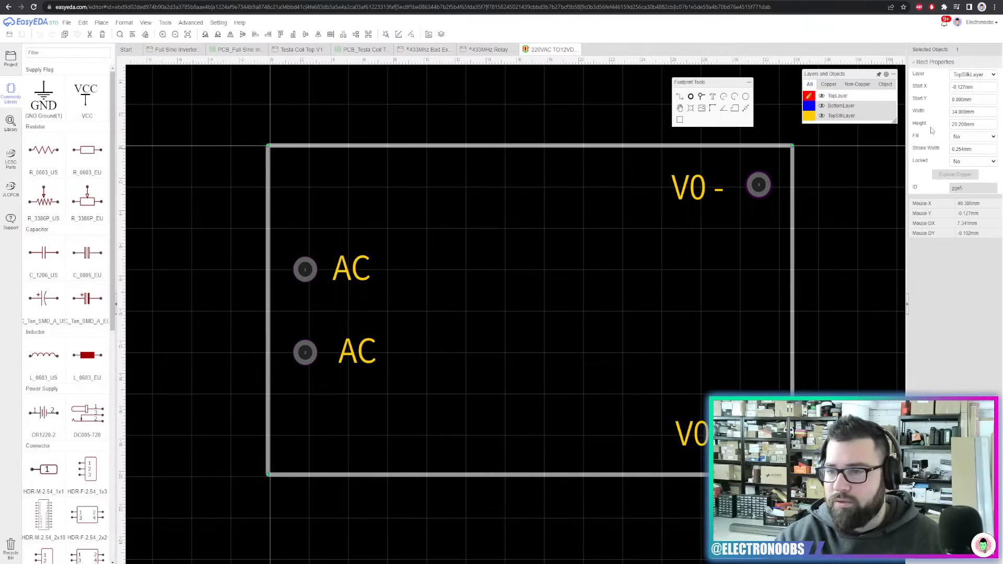
{"action": "left_click", "coordinate": [978, 114]}
{"action": "type", "text": "28"}
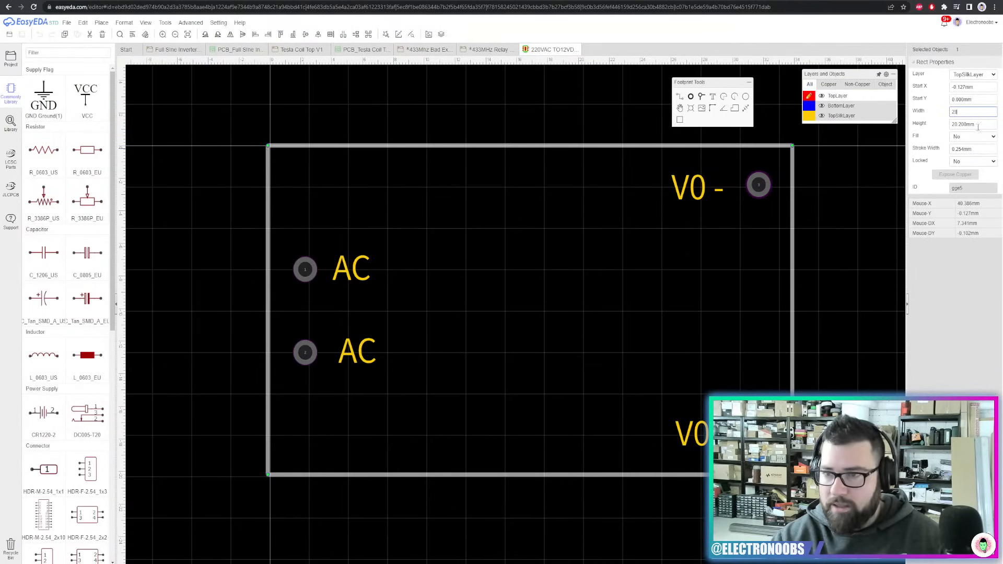
{"action": "left_click", "coordinate": [976, 125]}
{"action": "type", "text": "22"}
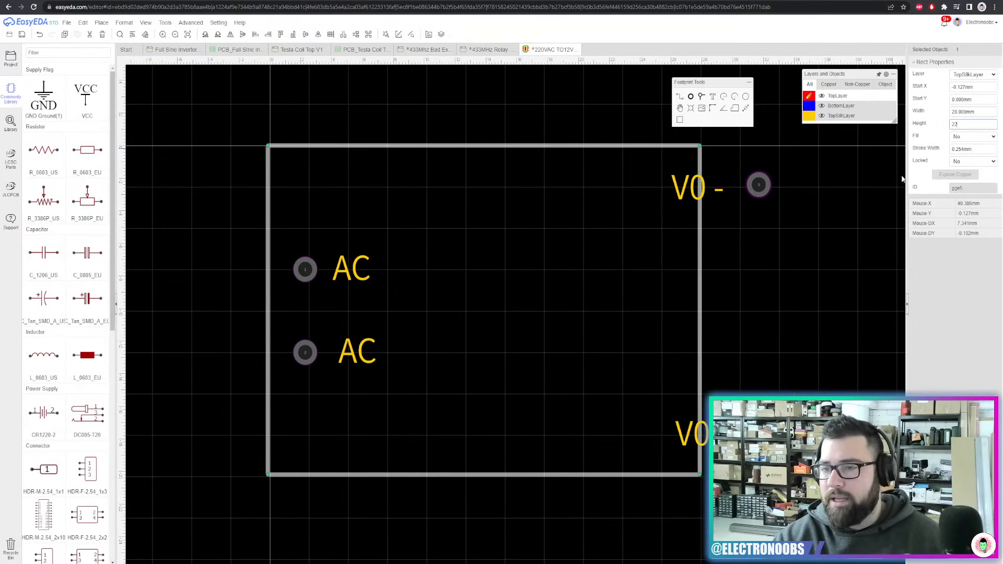
{"action": "left_click", "coordinate": [713, 191]}
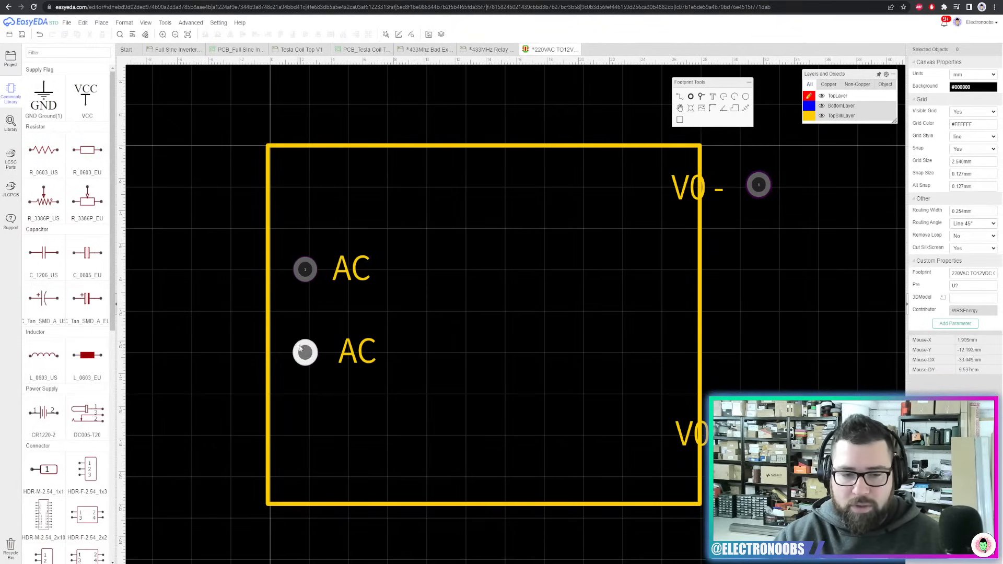
Move all four pads along the outline's lower edge, with pads 4 and 3 at one end and pads 2 and 1 at the other
{"action": "left_click_drag", "start_coordinate": [300, 349], "coordinate": [581, 470]}
{"action": "left_click_drag", "start_coordinate": [307, 271], "coordinate": [669, 475]}
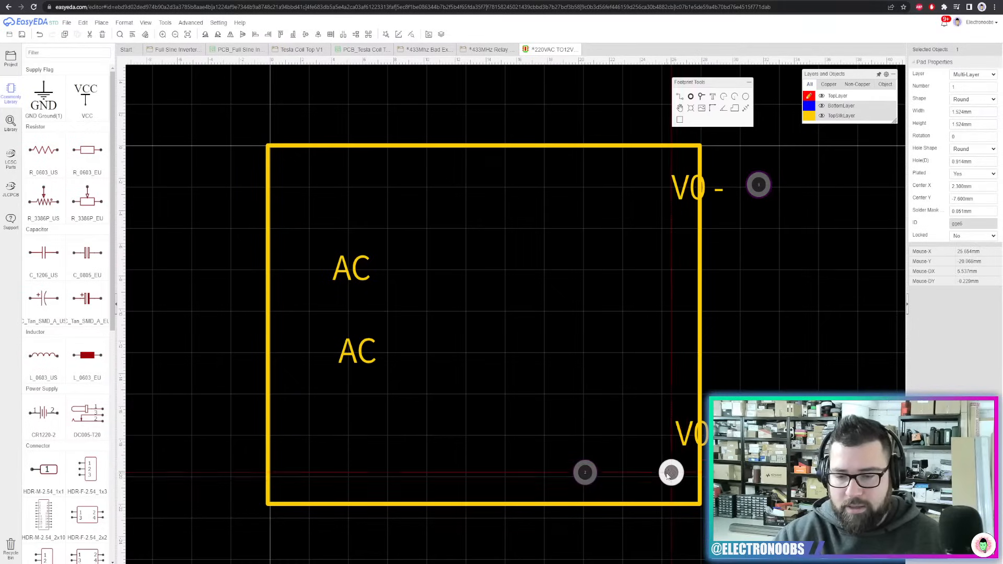
{"action": "left_click_drag", "start_coordinate": [758, 472], "coordinate": [309, 473]}
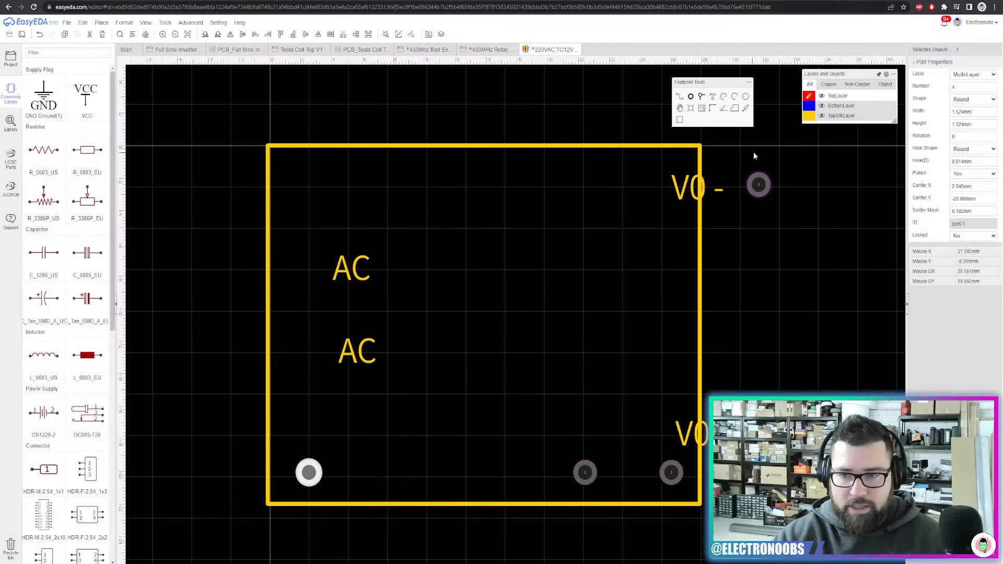
{"action": "left_click_drag", "start_coordinate": [759, 184], "coordinate": [361, 467]}
{"action": "right_click_drag", "start_coordinate": [407, 423], "coordinate": [437, 349]}
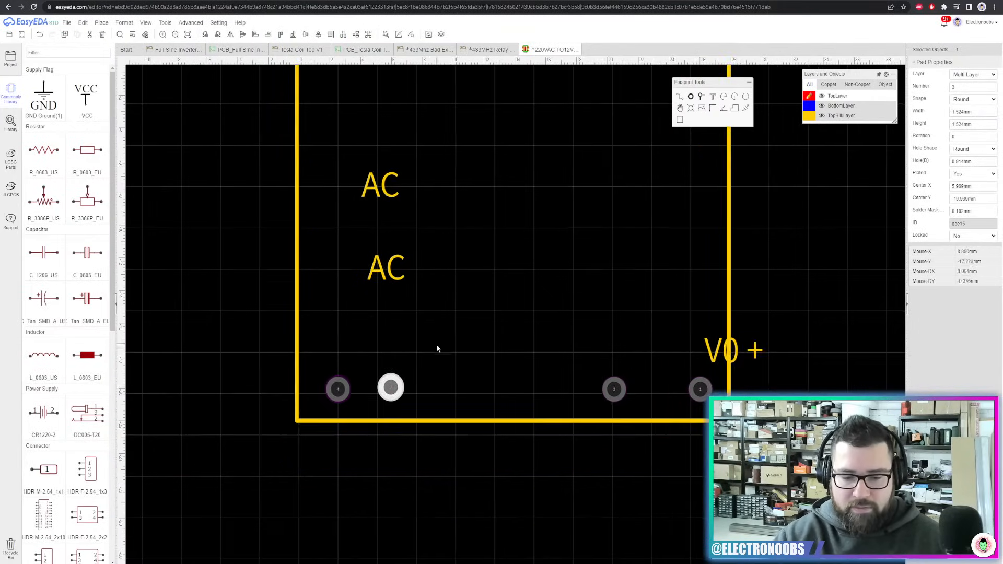
{"action": "left_click_drag", "start_coordinate": [343, 391], "coordinate": [393, 396]}
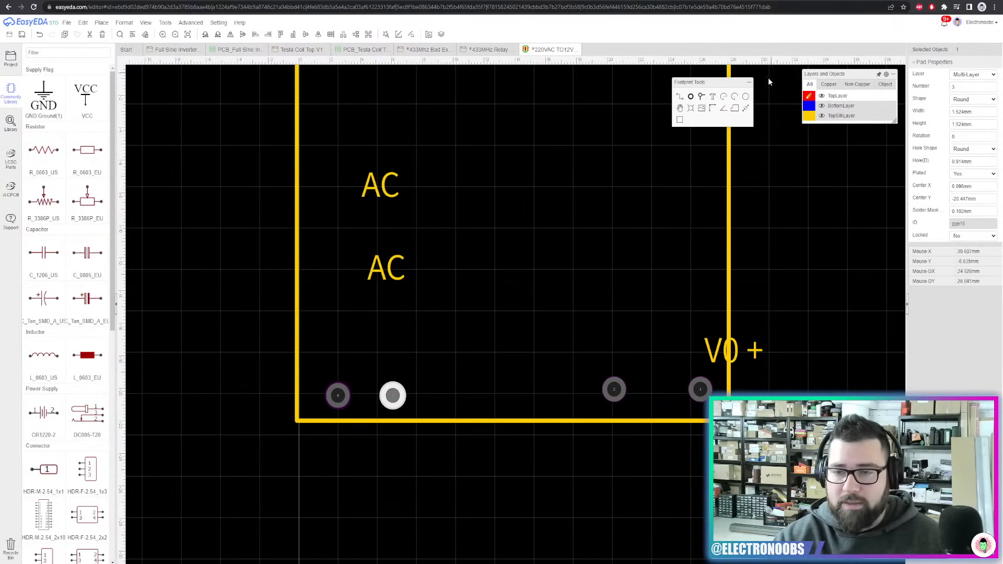
Measure the centre-to-centre spacing between pads 4 and 3 with the Dimension tool
{"action": "left_click", "coordinate": [745, 108]}
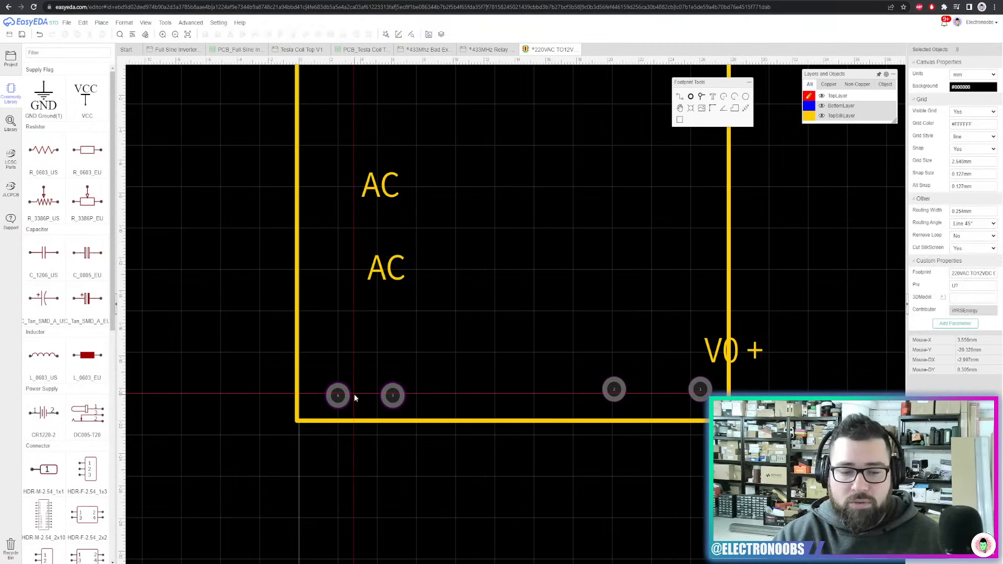
{"action": "scroll", "coordinate": [354, 396], "scroll_direction": "up", "scroll_amount": 3}
{"action": "left_click", "coordinate": [310, 398]}
{"action": "left_click", "coordinate": [459, 397]}
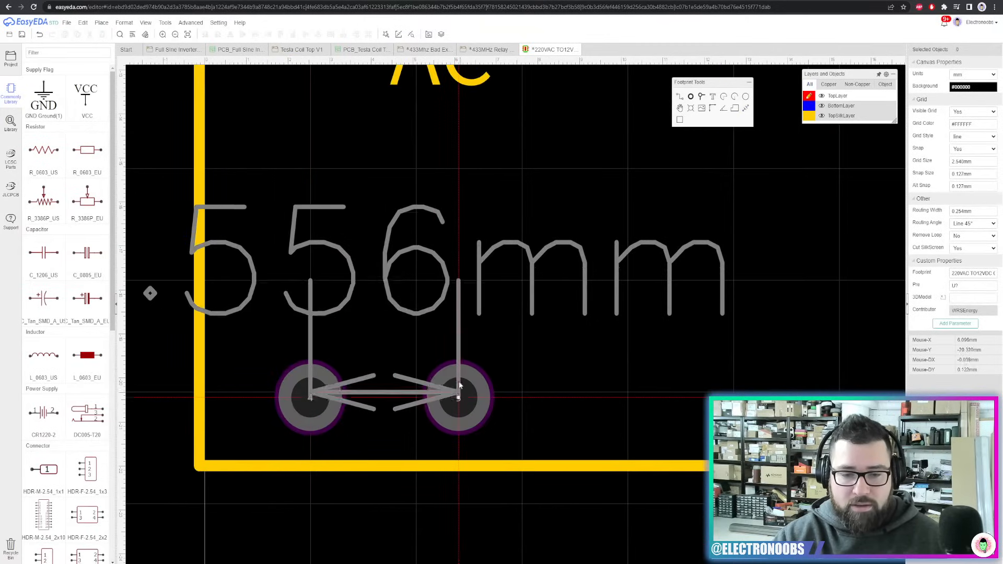
{"action": "scroll", "coordinate": [509, 242], "scroll_direction": "down", "scroll_amount": 4}
{"action": "scroll", "coordinate": [441, 208], "scroll_direction": "up", "scroll_amount": 2}
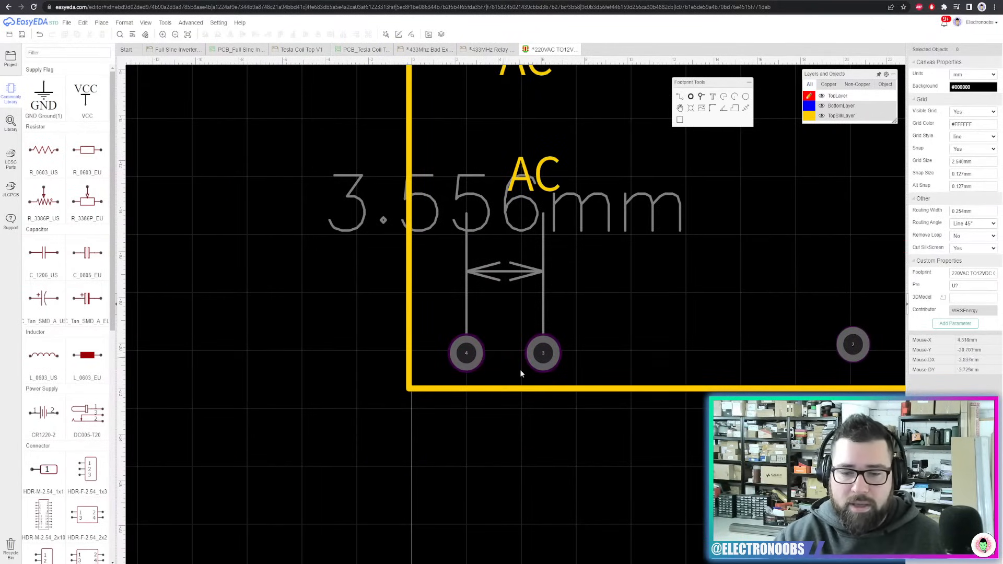
Set pad 3's Center X to 5.08 mm, based on pad 4's Center X plus one 2.54 mm pitch
{"action": "mouse_move", "coordinate": [560, 354]}
{"action": "left_mouse_down"}
{"action": "mouse_move", "coordinate": [550, 355]}
{"action": "mouse_move", "coordinate": [557, 348]}
{"action": "left_mouse_up"}
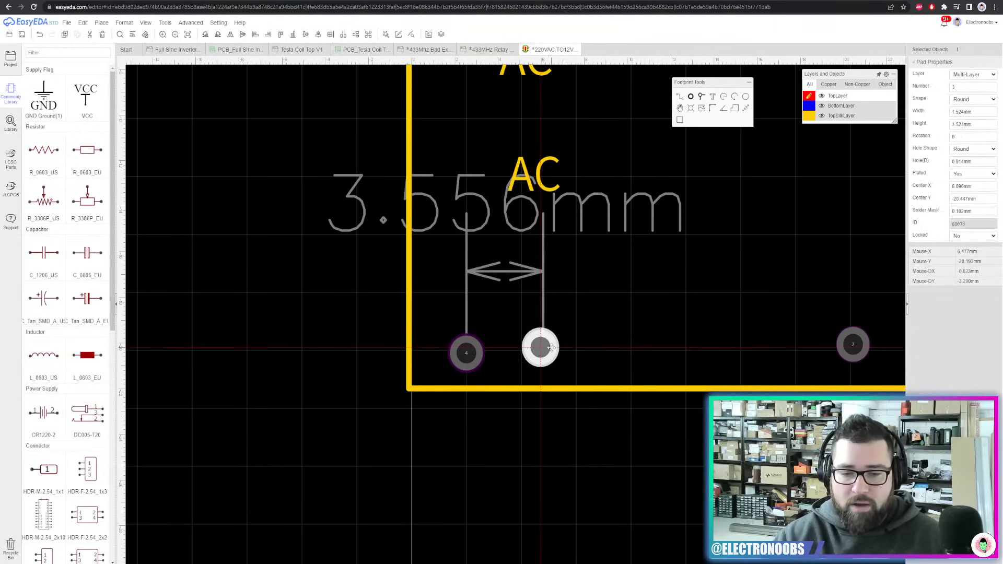
{"action": "left_click", "coordinate": [474, 355]}
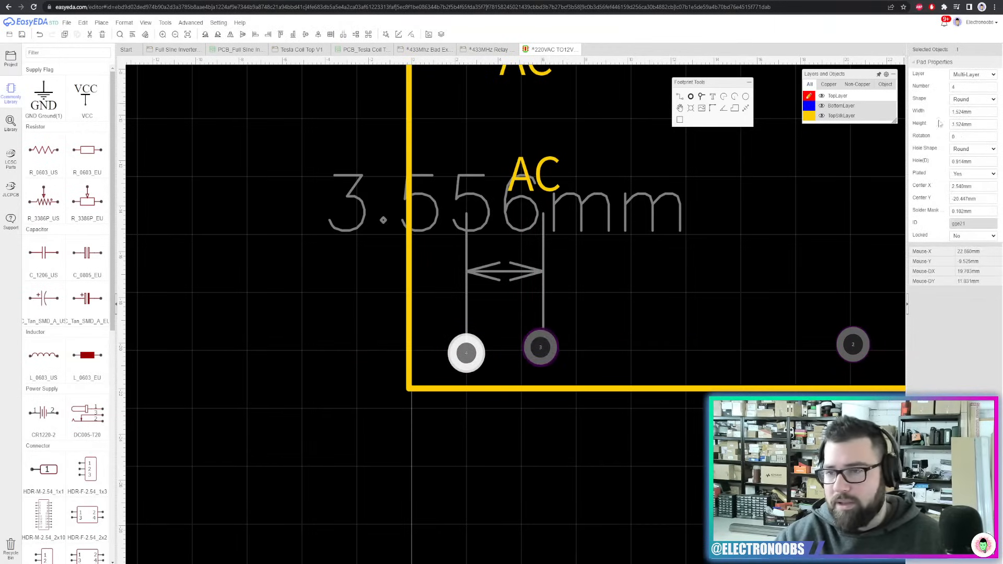
{"action": "left_click_drag", "start_coordinate": [980, 187], "coordinate": [935, 186]}
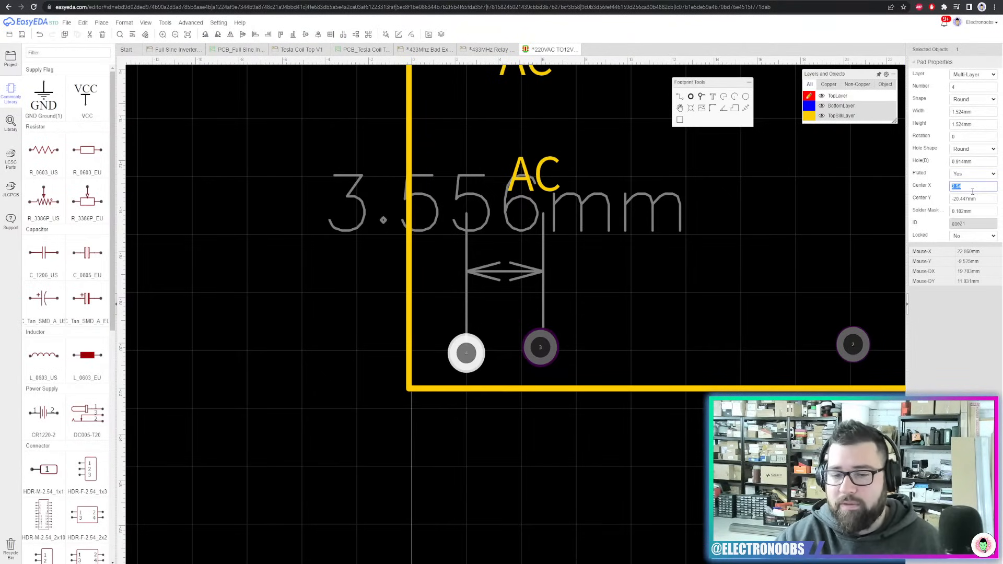
{"action": "left_click", "coordinate": [531, 355]}
{"action": "left_click_drag", "start_coordinate": [972, 186], "coordinate": [923, 186]}
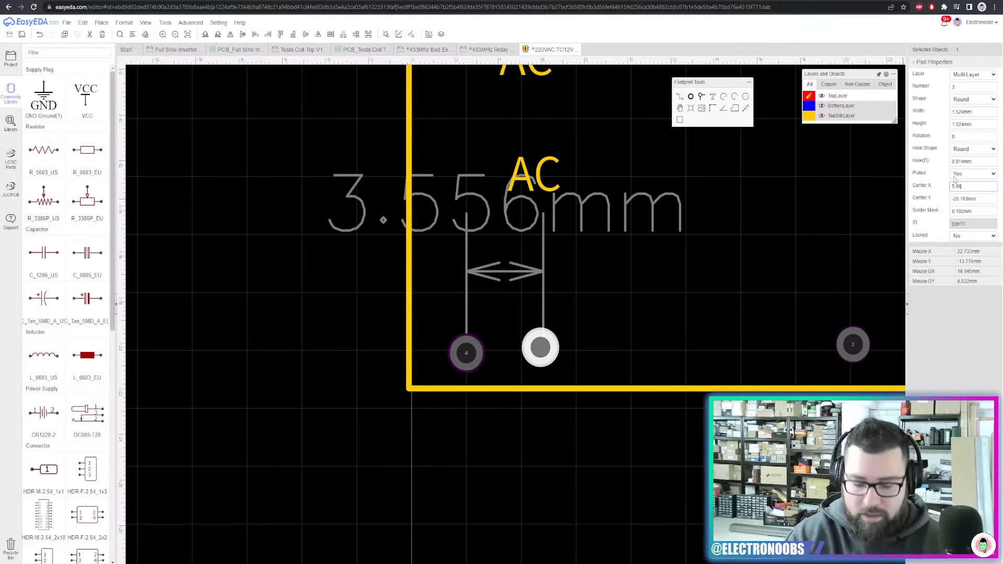
{"action": "key", "text": "Return"}
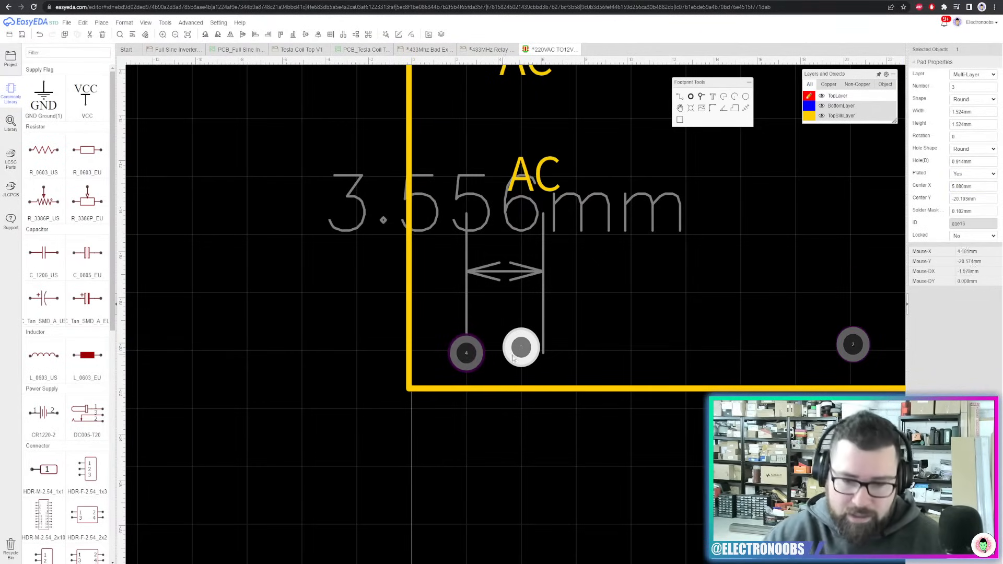
Copy pad 4's Center Y of -20.447 mm to pad 3, and delete the spacing dimension
{"action": "left_click", "coordinate": [465, 353]}
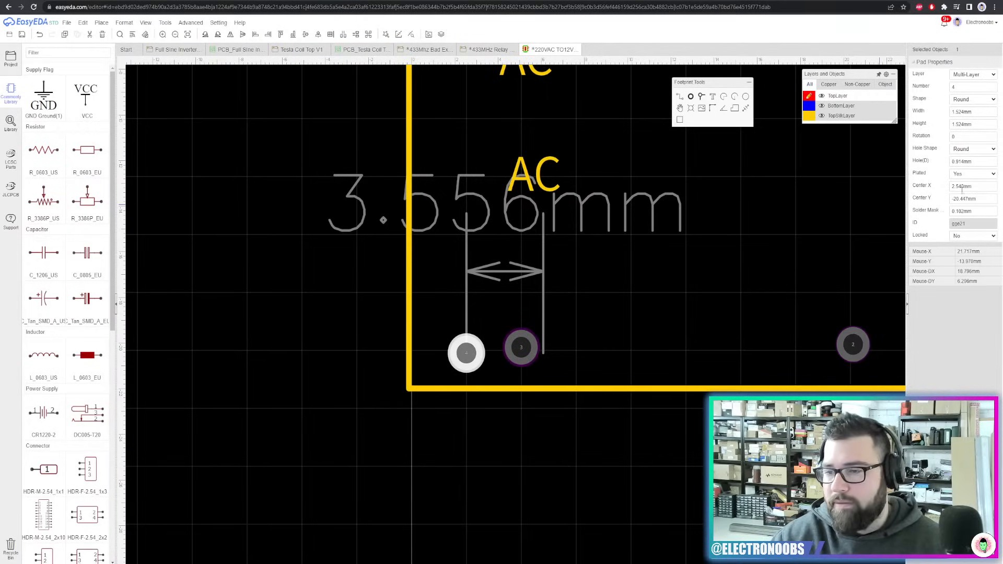
{"action": "left_click", "coordinate": [978, 202]}
{"action": "key", "text": "ctrl+c"}
{"action": "left_click", "coordinate": [521, 347]}
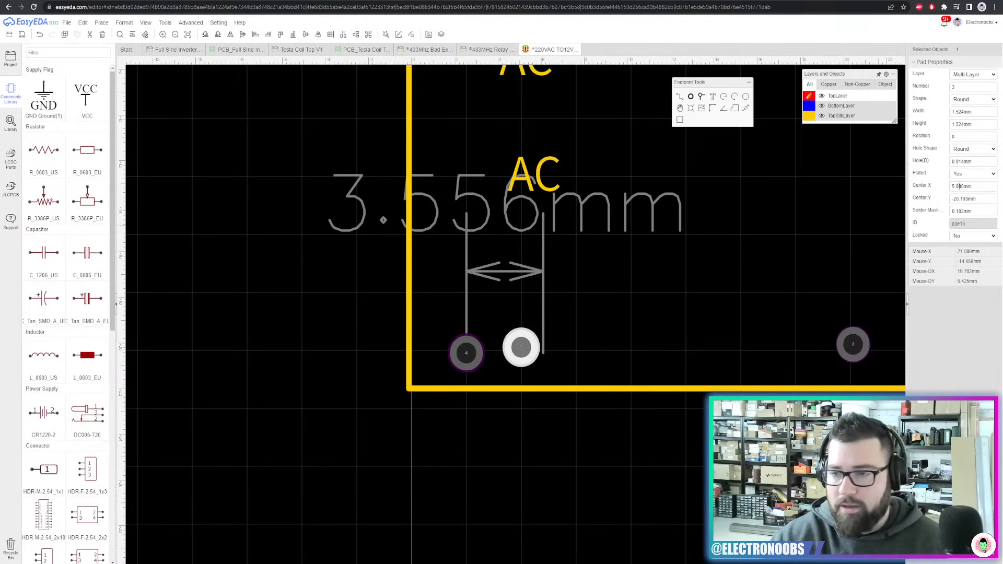
{"action": "left_click", "coordinate": [969, 199]}
{"action": "key", "text": "ctrl+v"}
{"action": "key", "text": "Return"}
{"action": "left_click", "coordinate": [609, 308]}
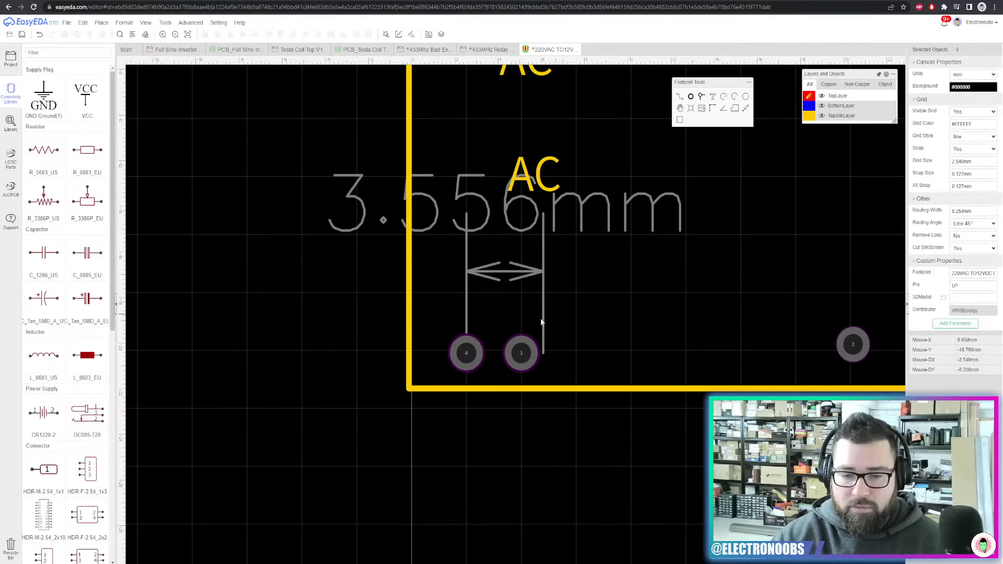
{"action": "left_click", "coordinate": [543, 249]}
{"action": "key", "text": "Delete"}
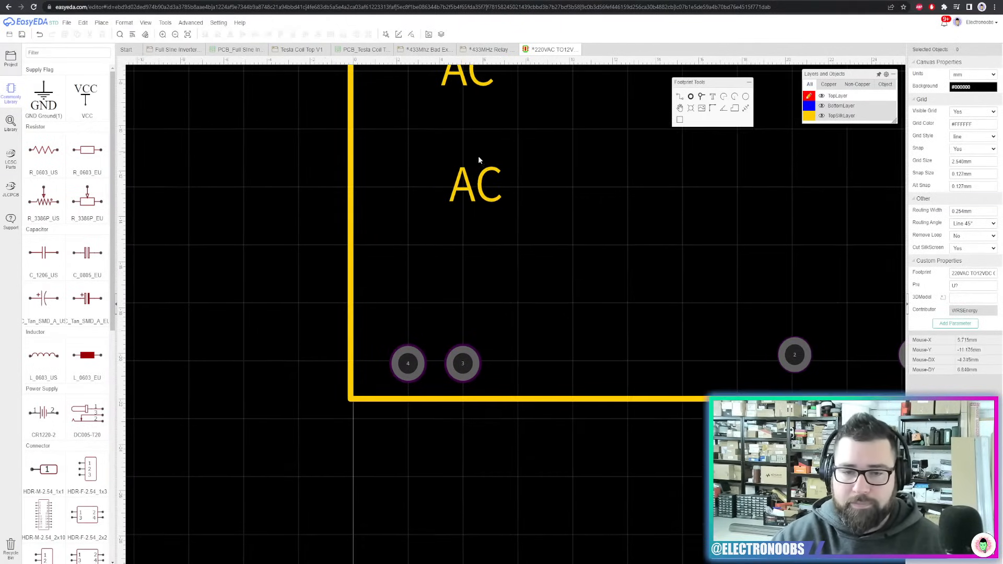
Move the two AC labels down near pads 2 and 1
{"action": "left_click", "coordinate": [486, 175]}
{"action": "scroll", "coordinate": [488, 172], "scroll_direction": "down", "scroll_amount": 2}
{"action": "left_click_drag", "start_coordinate": [489, 173], "coordinate": [713, 262]}
{"action": "left_click_drag", "start_coordinate": [474, 108], "coordinate": [761, 270]}
Rotate the V0 + and V0 - labels to 90 degrees and place them above pads 3 and 4, checking the AliExpress listing
{"action": "left_click_drag", "start_coordinate": [812, 267], "coordinate": [434, 276]}
{"action": "key", "text": "space"}
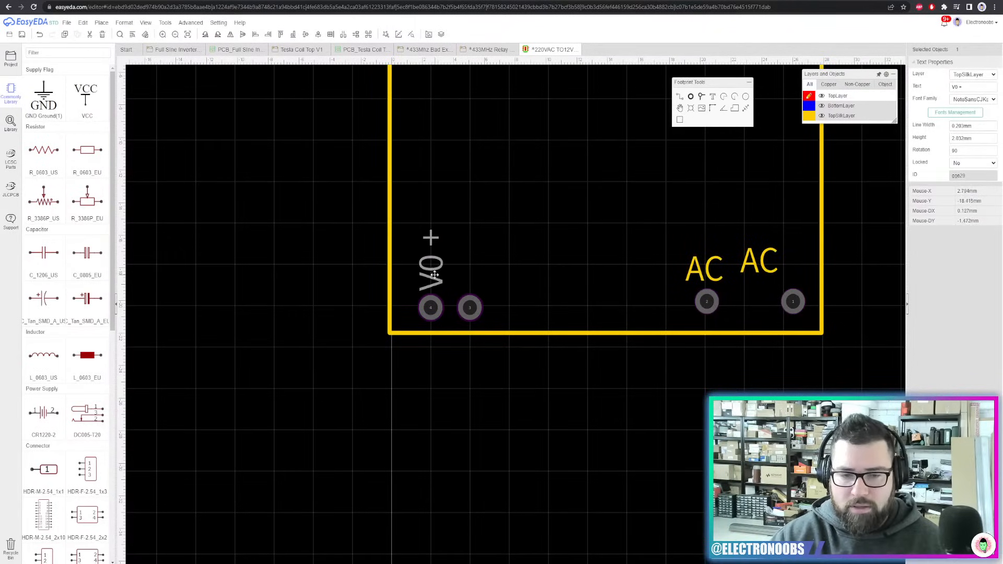
{"action": "right_click_drag", "start_coordinate": [473, 259], "coordinate": [386, 358]}
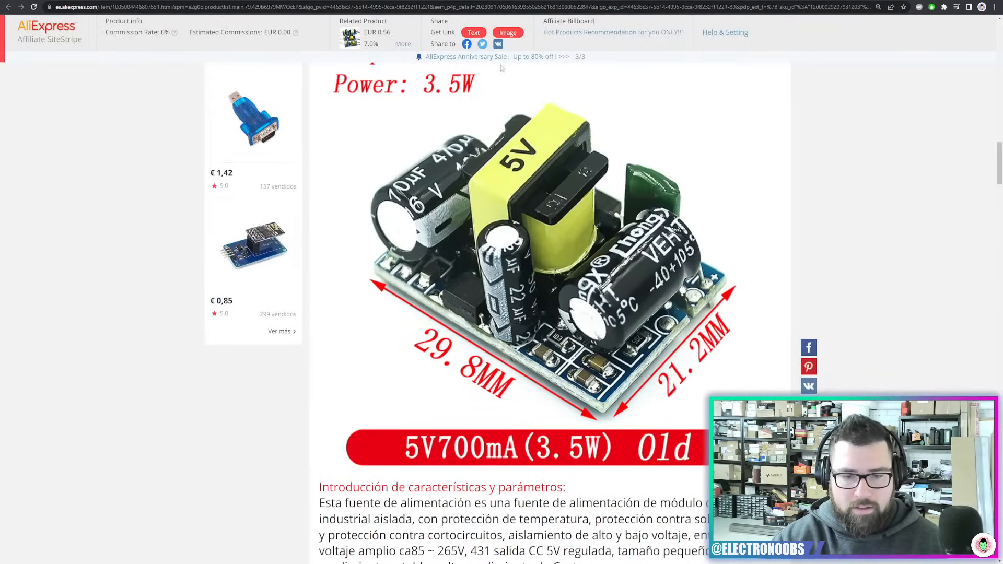
{"action": "scroll", "coordinate": [509, 274], "scroll_direction": "up", "scroll_amount": 20}
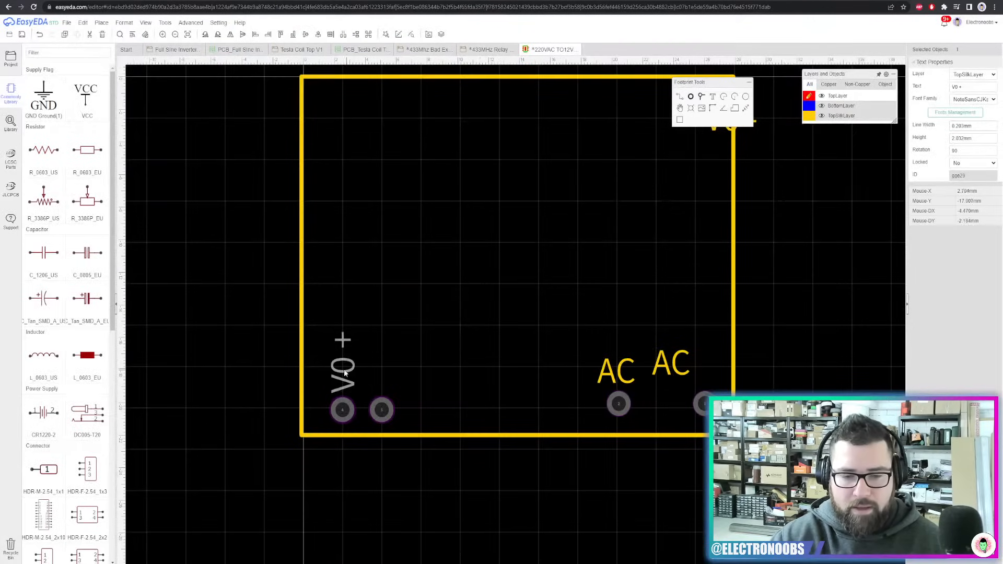
{"action": "left_click_drag", "start_coordinate": [340, 371], "coordinate": [384, 371]}
{"action": "left_click_drag", "start_coordinate": [716, 135], "coordinate": [346, 372]}
{"action": "key", "text": "space"}
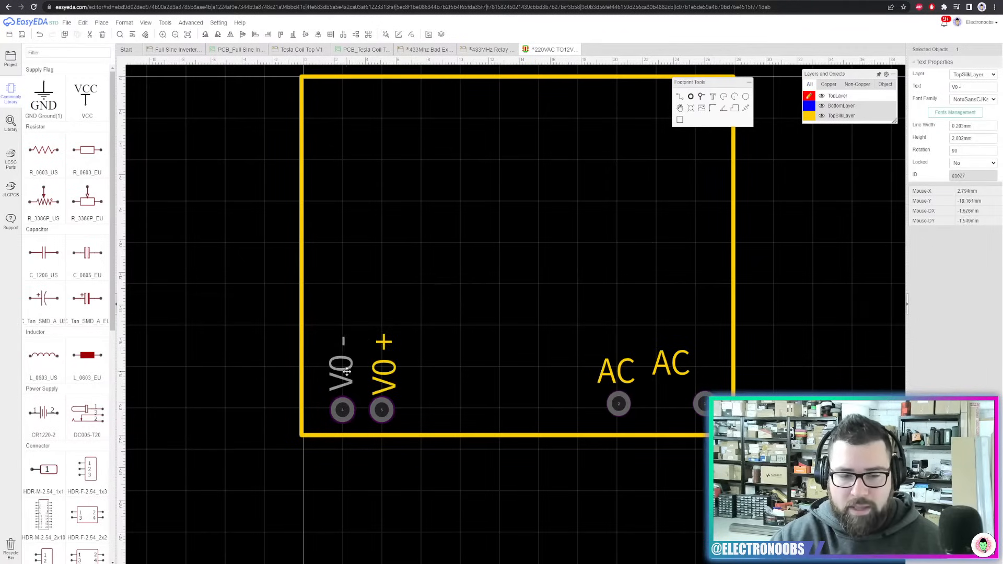
Align pads 2 and 1 at Center Y -20.447 mm and place an AC label directly above each
{"action": "left_click", "coordinate": [620, 404]}
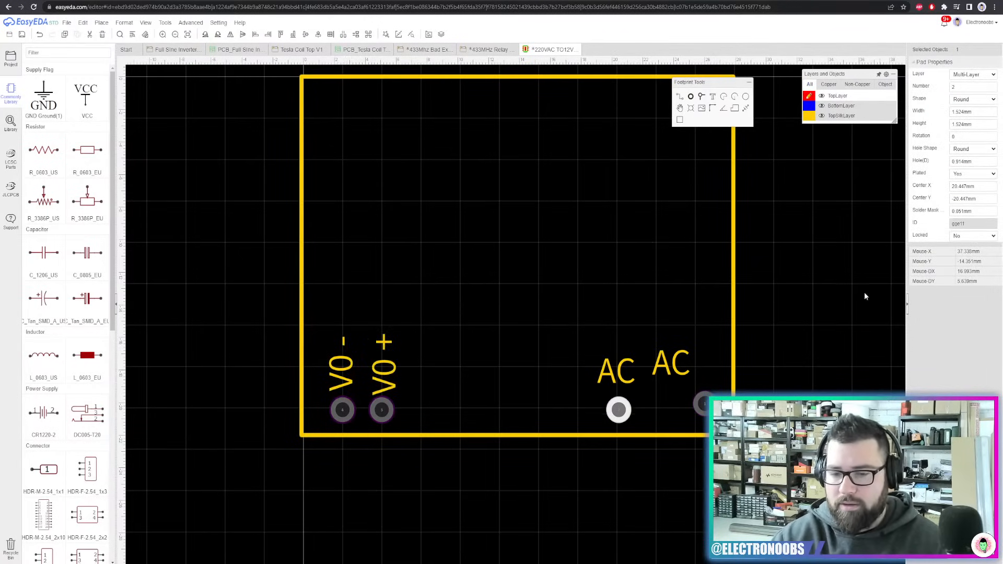
{"action": "left_click", "coordinate": [703, 403]}
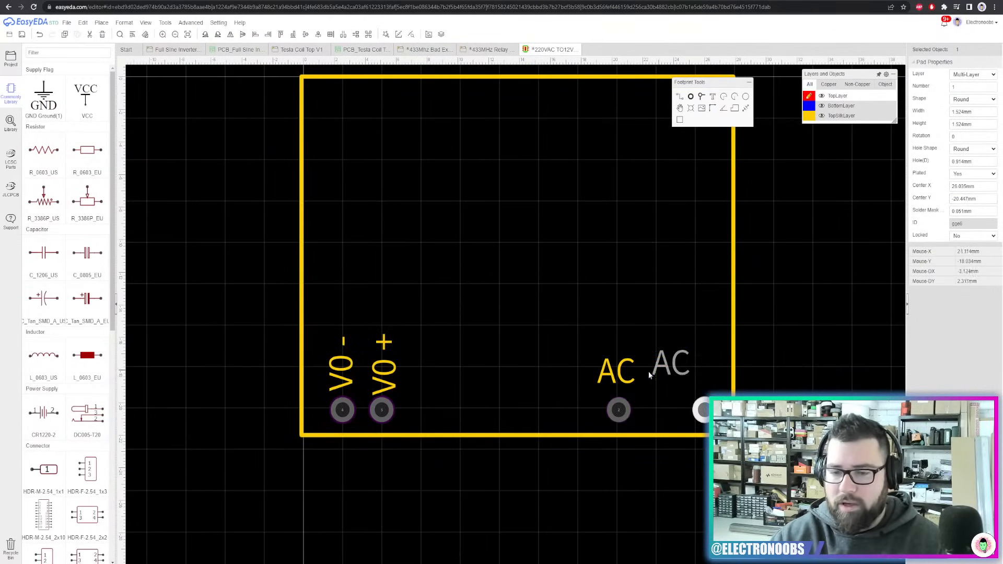
{"action": "left_click_drag", "start_coordinate": [620, 375], "coordinate": [622, 384]}
{"action": "left_click_drag", "start_coordinate": [677, 369], "coordinate": [709, 388]}
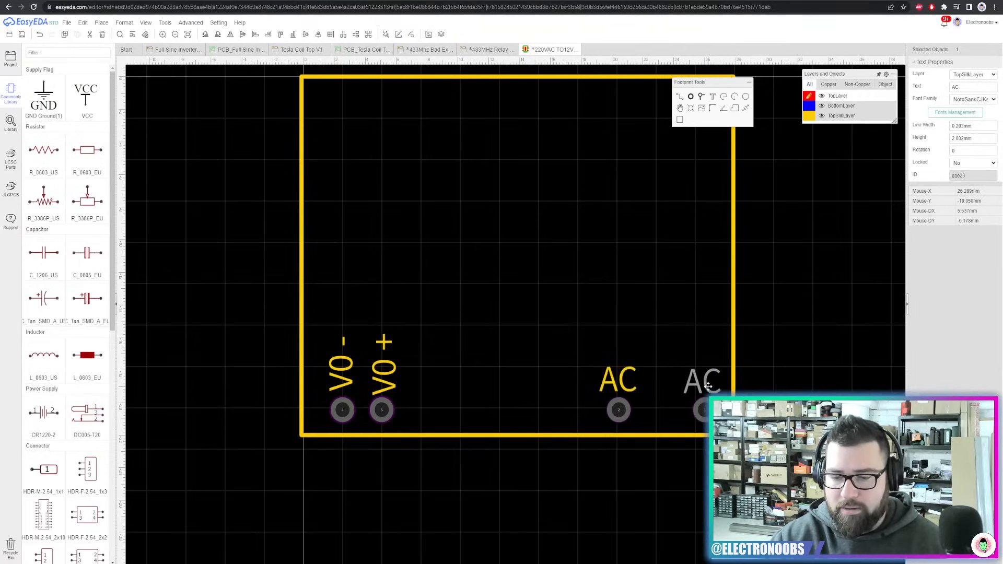
Measure the centre-to-centre spacing between AC pads 1 and 2
{"action": "left_click", "coordinate": [746, 108]}
{"action": "left_click", "coordinate": [705, 410]}
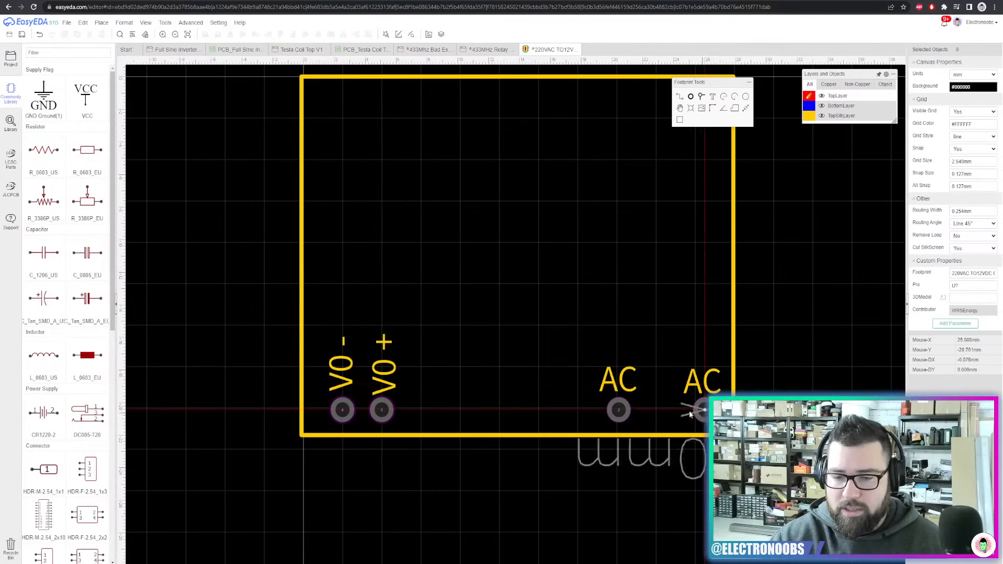
{"action": "right_click", "coordinate": [622, 412]}
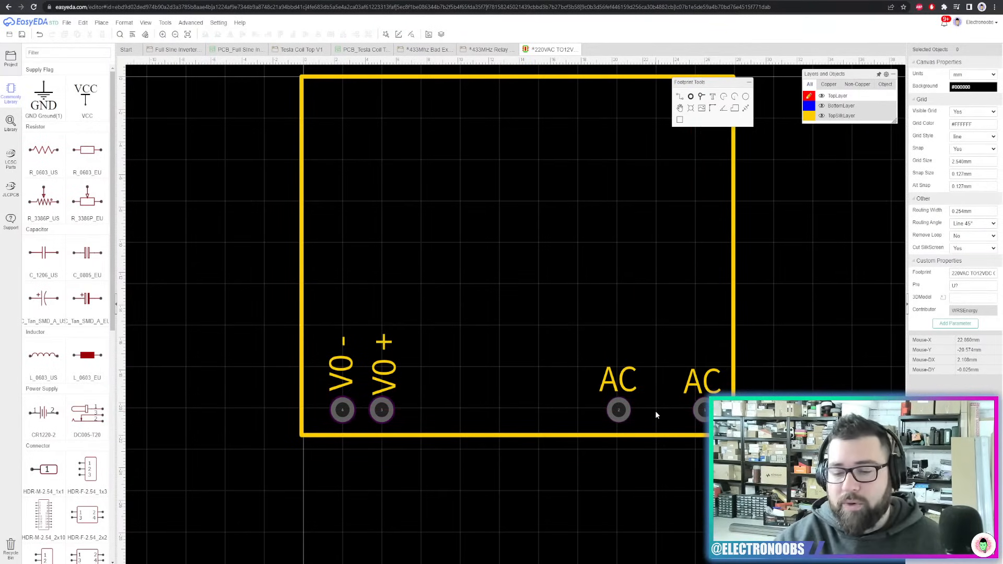
Save the footprint with the title 220VAC TO12VDC CONVERTER PCB SYMBOL, and close the original footprint document
{"action": "scroll", "coordinate": [679, 376], "scroll_direction": "down", "scroll_amount": 3}
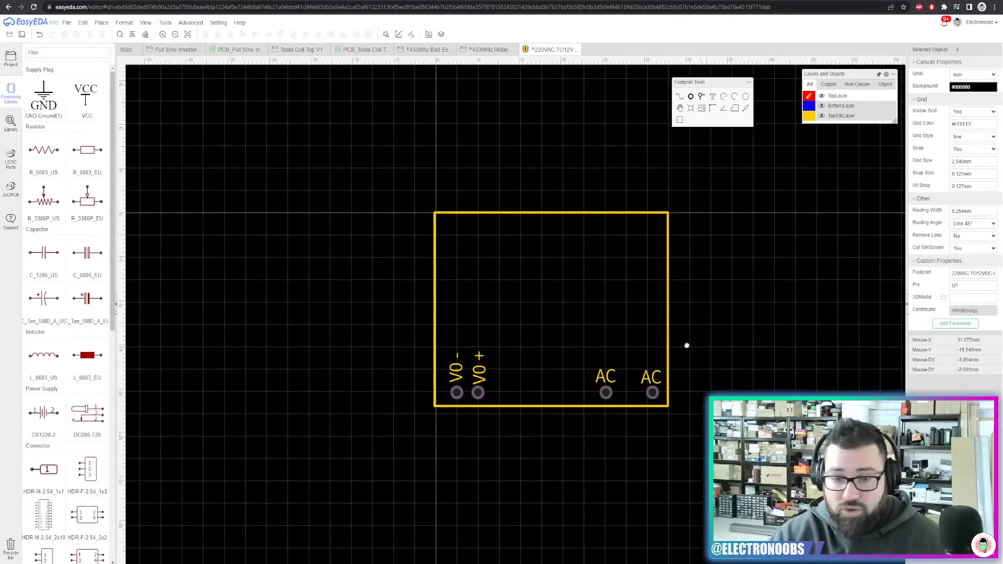
{"action": "left_click_drag", "start_coordinate": [672, 184], "coordinate": [352, 453]}
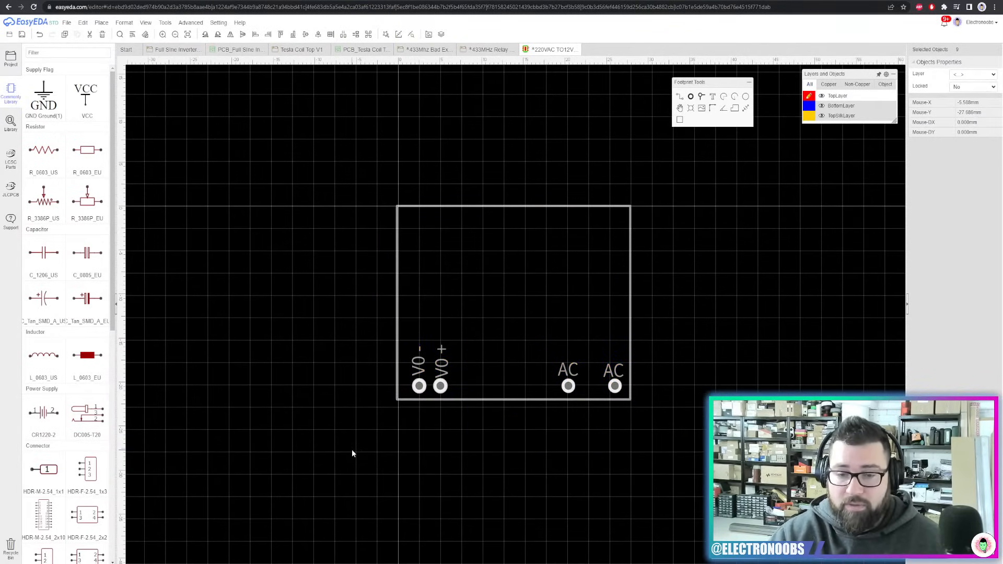
{"action": "left_click", "coordinate": [658, 397]}
{"action": "key", "text": "ctrl+s"}
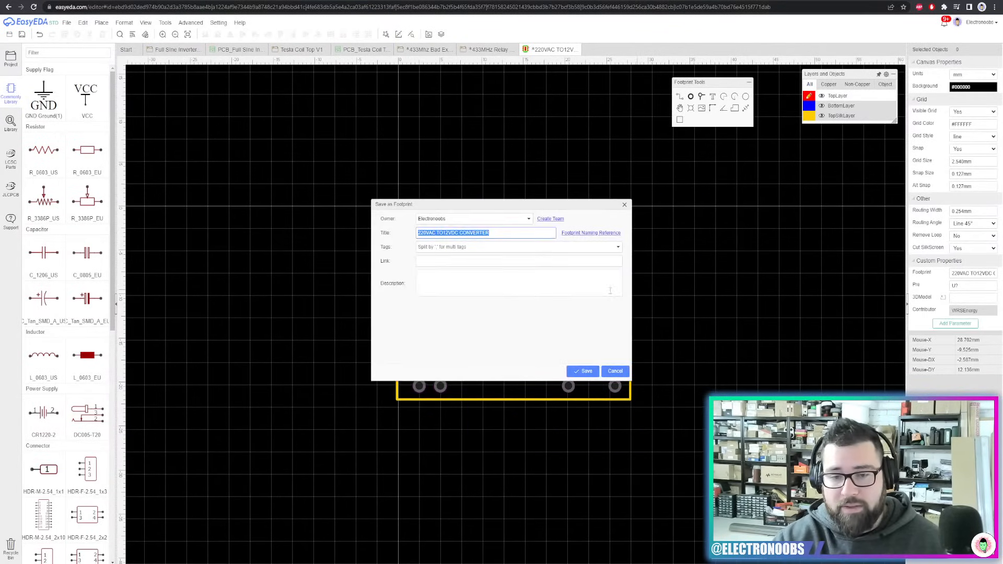
{"action": "left_click", "coordinate": [503, 235]}
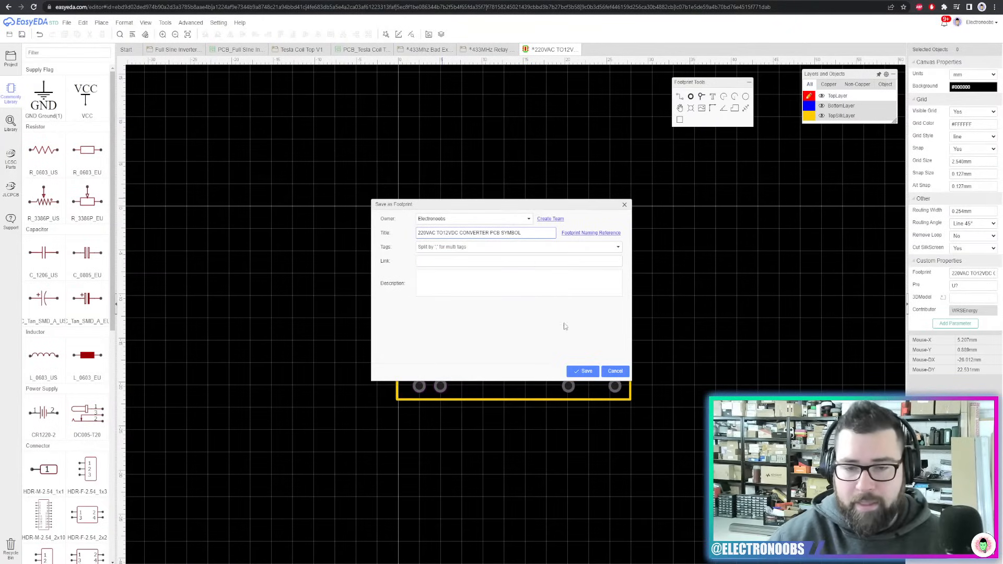
{"action": "left_click", "coordinate": [586, 371]}
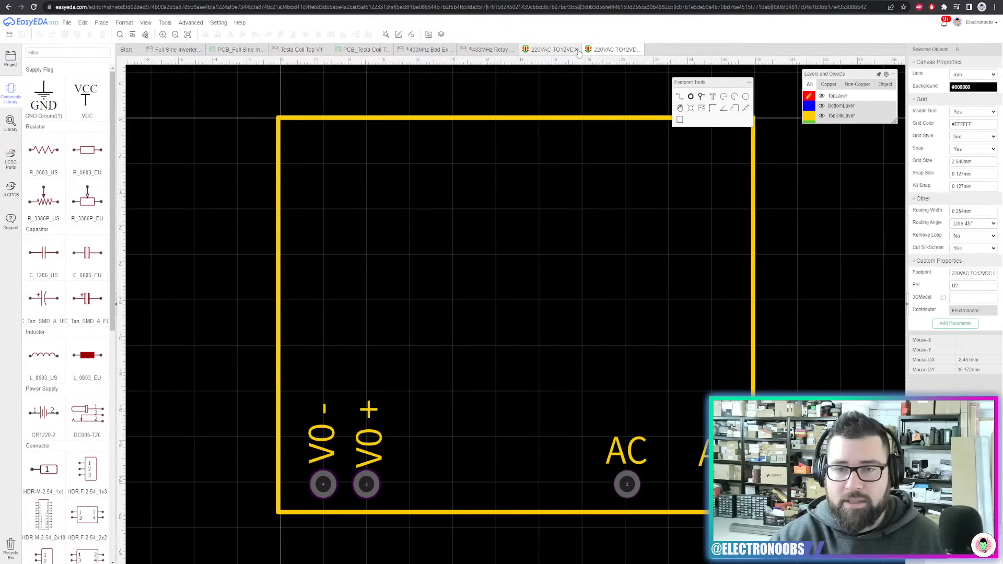
{"action": "left_click", "coordinate": [576, 49]}
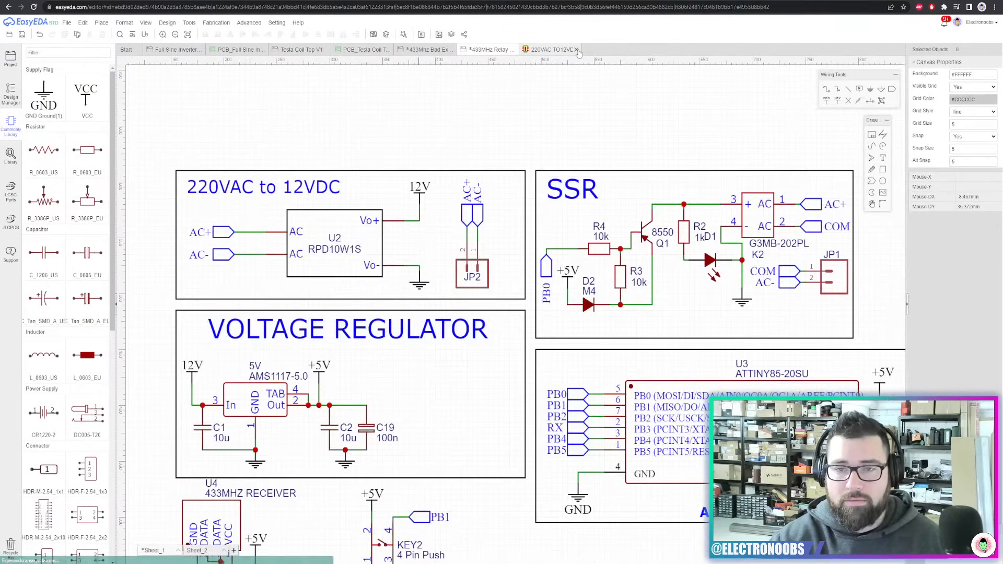
Close the footprint document and place the 220VAC 12VDC MODULE in the empty area below the ATTINY85 block of the relay schematic
{"action": "left_click", "coordinate": [577, 49]}
{"action": "left_click", "coordinate": [12, 157]}
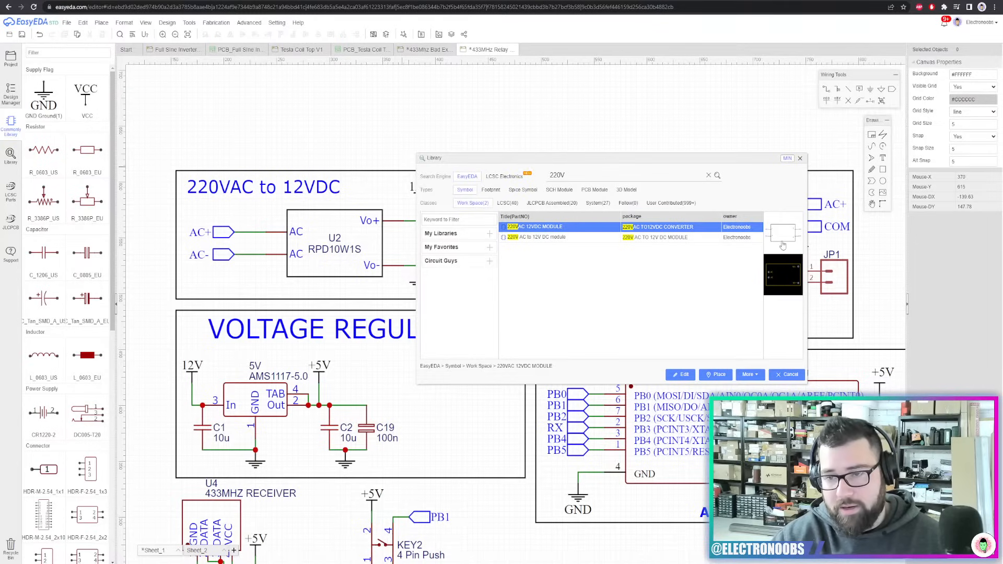
{"action": "left_click", "coordinate": [715, 374]}
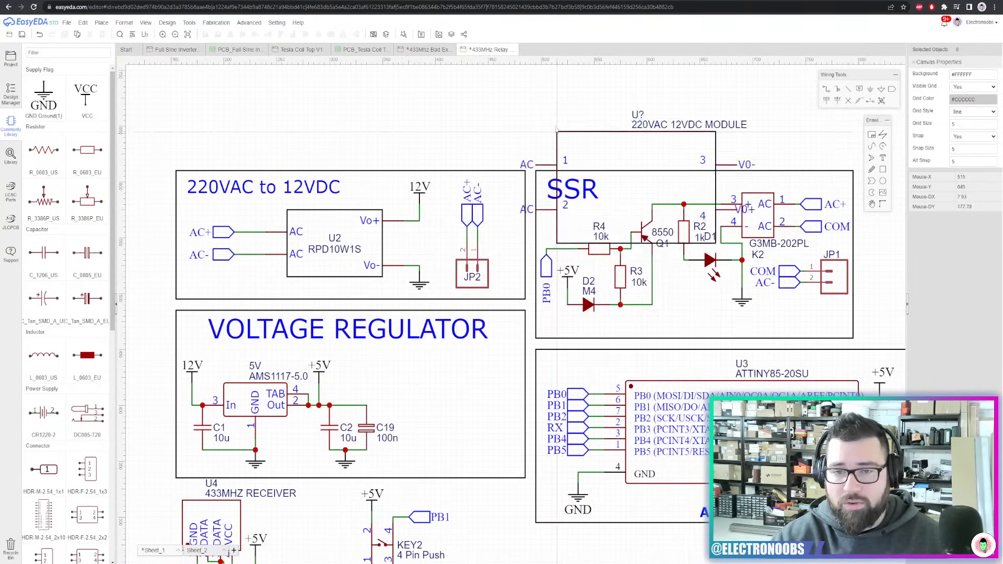
{"action": "scroll", "coordinate": [581, 291], "scroll_direction": "down", "scroll_amount": 4}
{"action": "scroll", "coordinate": [522, 245], "scroll_direction": "up", "scroll_amount": 4}
{"action": "left_click", "coordinate": [525, 261]}
{"action": "right_click", "coordinate": [638, 246]}
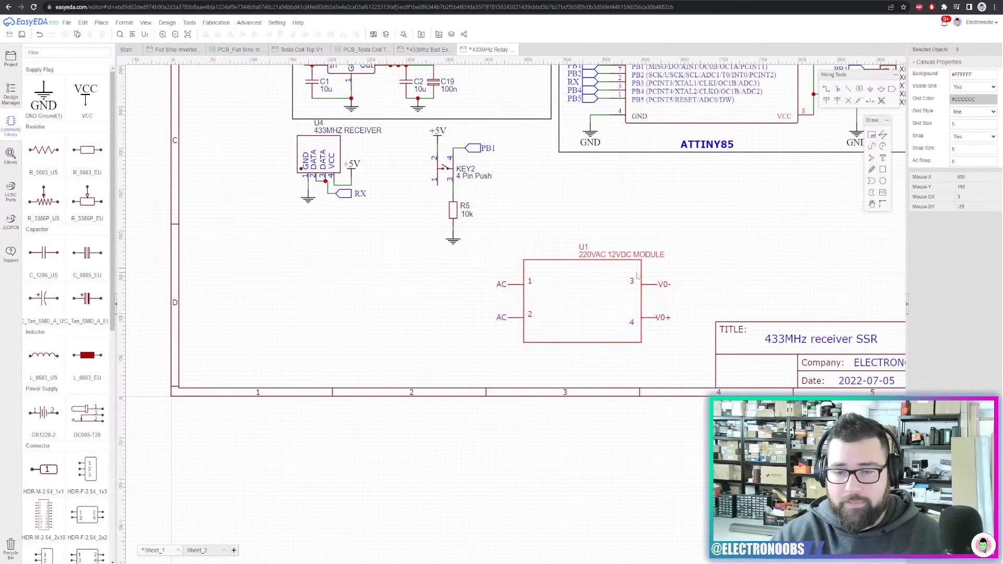
{"action": "left_click", "coordinate": [640, 274]}
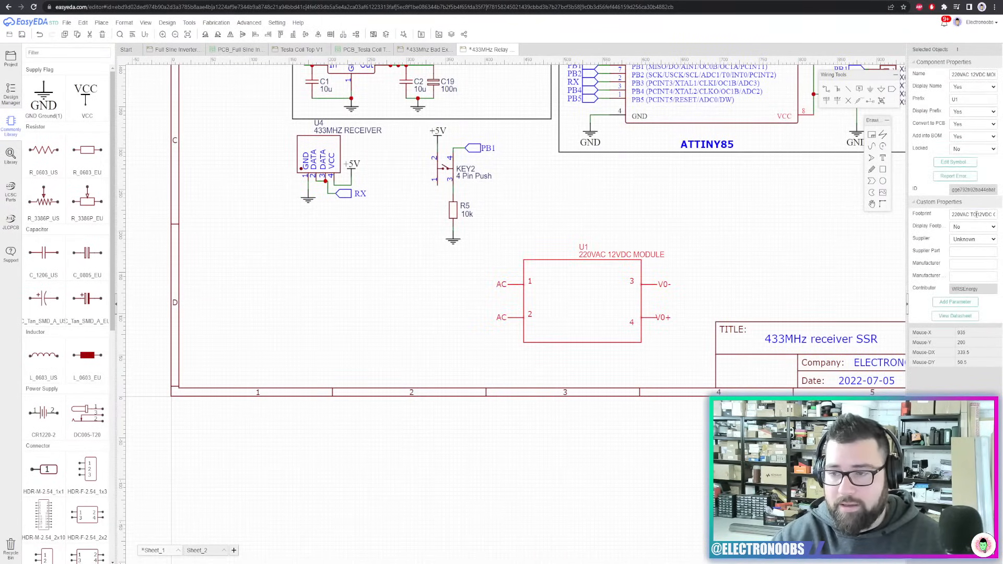
Search the Work Space footprints for 220VAC TO12VDC CONVERTER and update the placed module's footprint to 220VAC TO12VDC CONVERTER PCB SYMBOL
{"action": "left_click", "coordinate": [977, 215]}
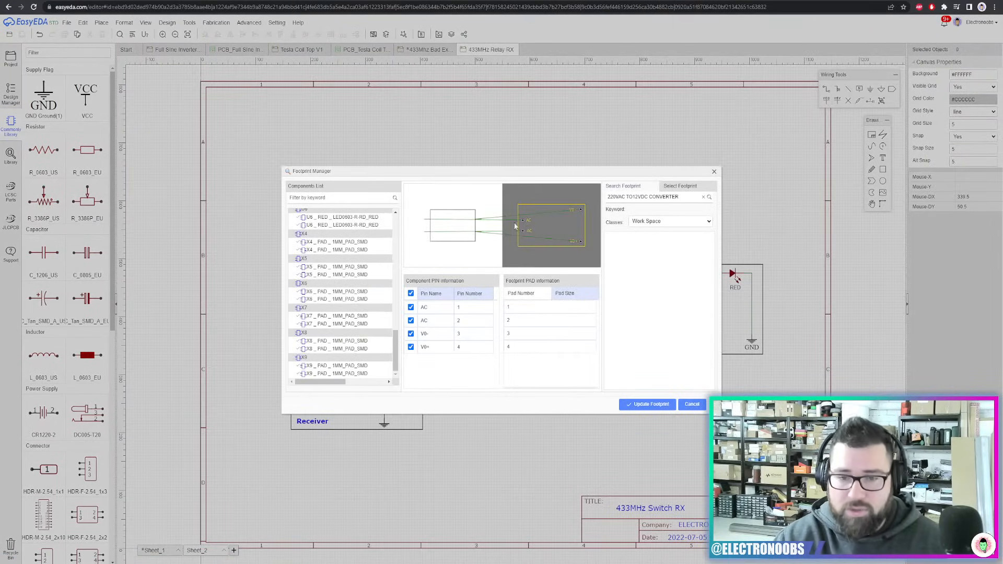
{"action": "left_click", "coordinate": [651, 222]}
{"action": "left_click", "coordinate": [659, 232]}
{"action": "triple_click", "coordinate": [687, 196]}
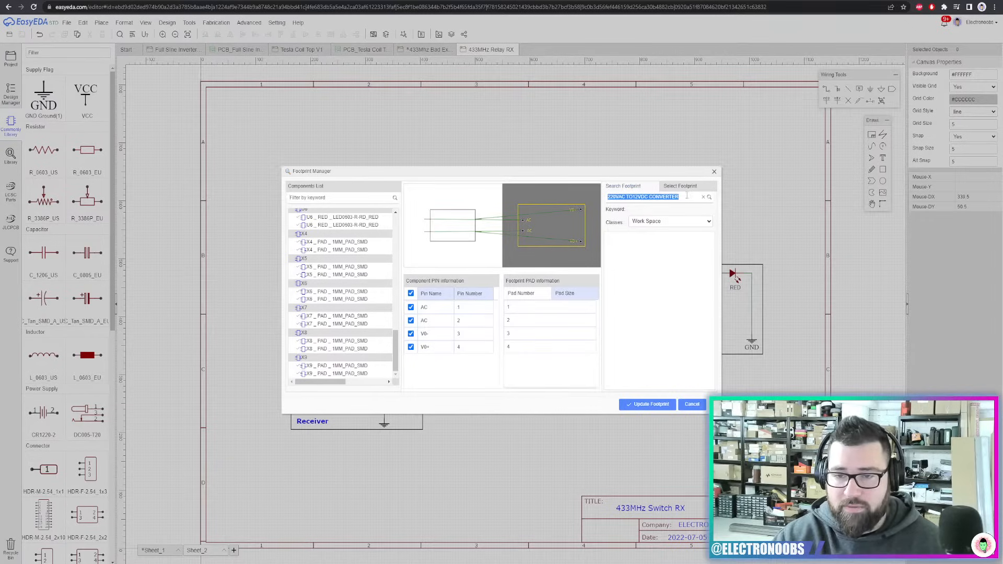
{"action": "left_click", "coordinate": [710, 198]}
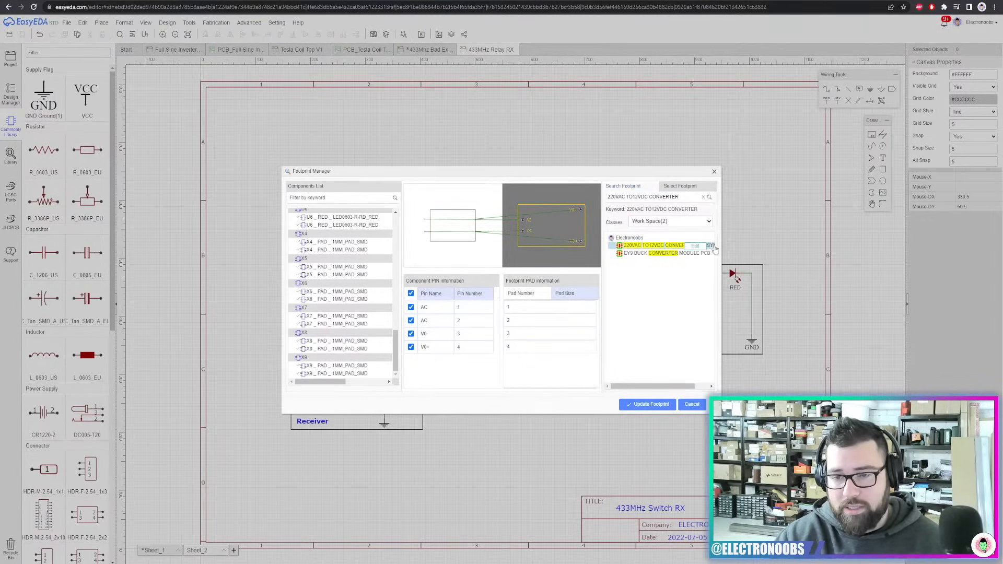
{"action": "left_click_drag", "start_coordinate": [721, 414], "coordinate": [809, 417]}
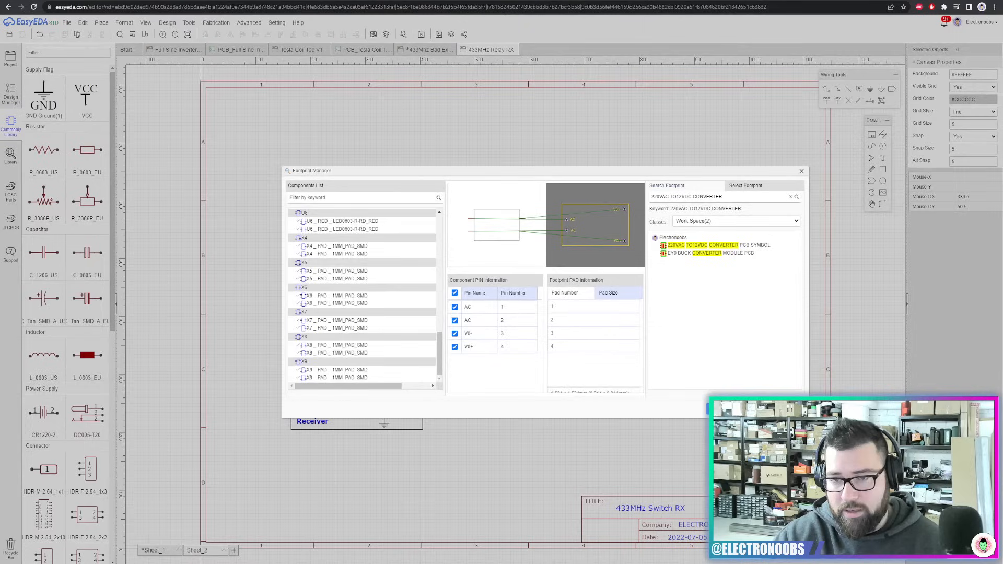
{"action": "left_click", "coordinate": [729, 246]}
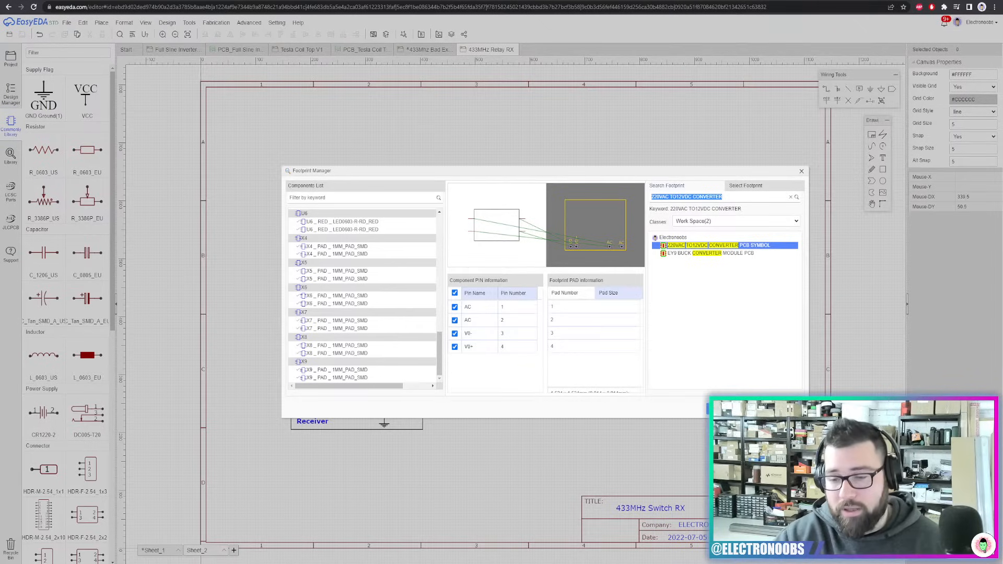
{"action": "left_click", "coordinate": [726, 409]}
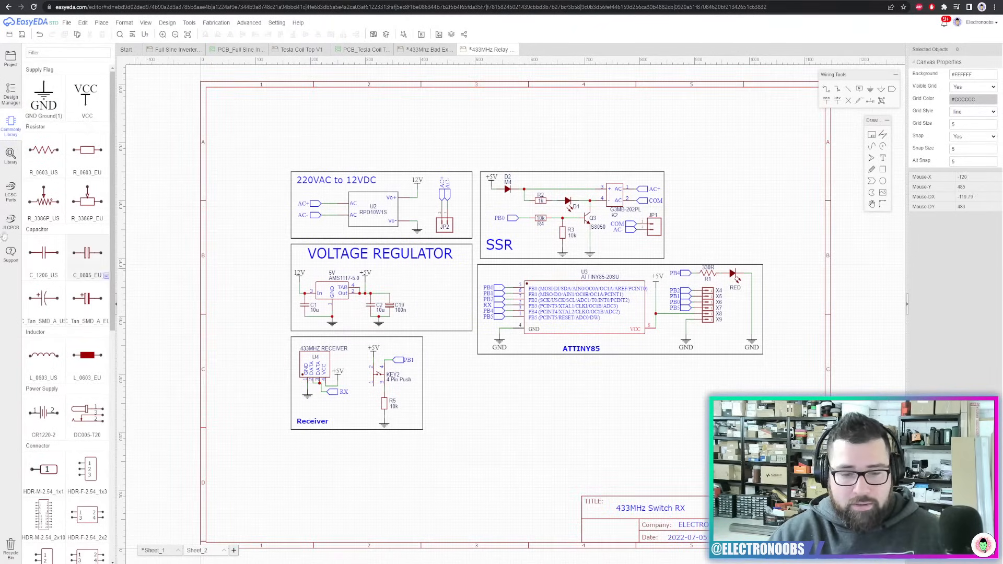
{"action": "left_click", "coordinate": [10, 155]}
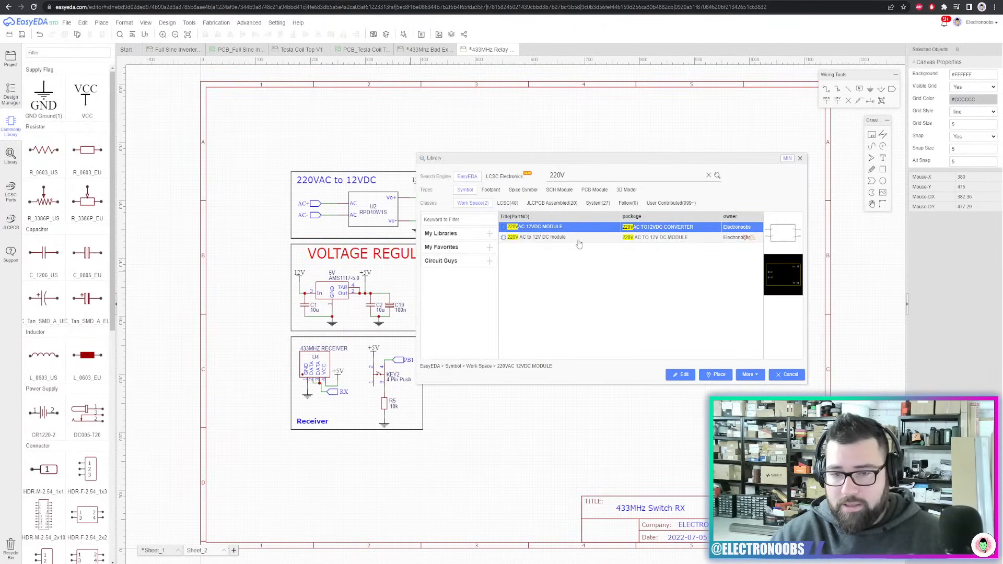
{"action": "left_click", "coordinate": [565, 229]}
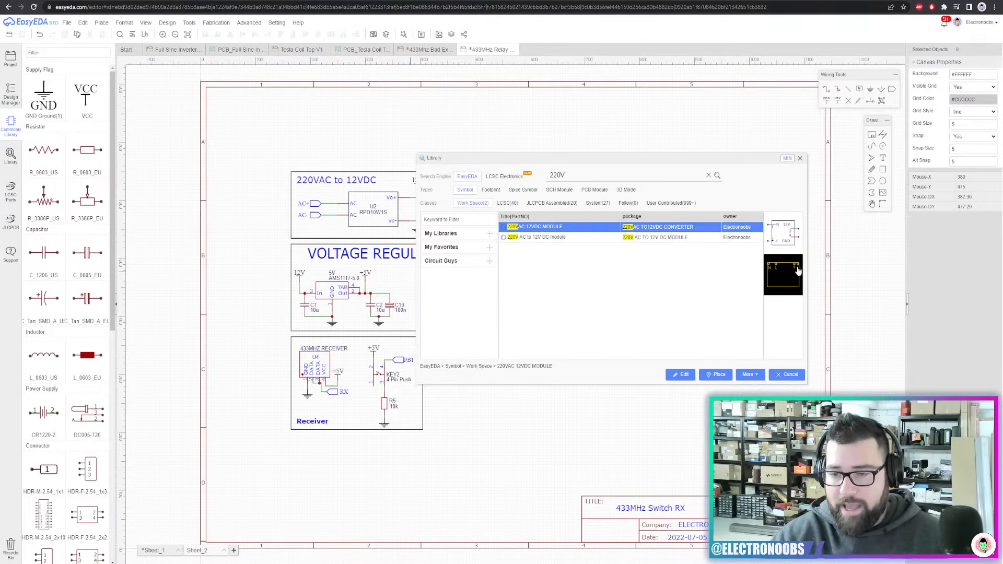
{"action": "left_click", "coordinate": [717, 375]}
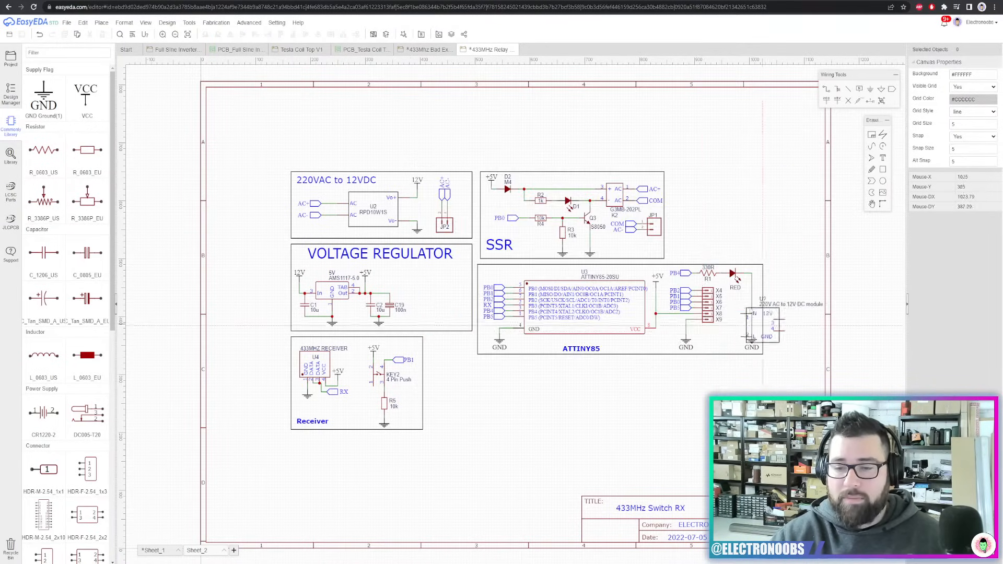
{"action": "left_click", "coordinate": [551, 400]}
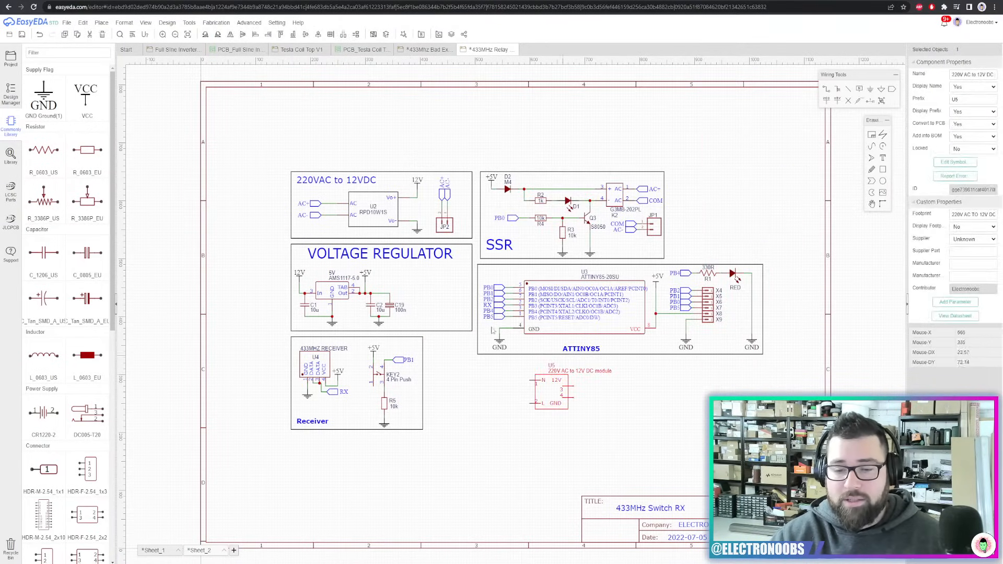
{"action": "key", "text": "Delete"}
Compare the library previews of the 220V AC to 12V DC module and the 220VAC 12VDC MODULE
{"action": "left_click", "coordinate": [10, 163]}
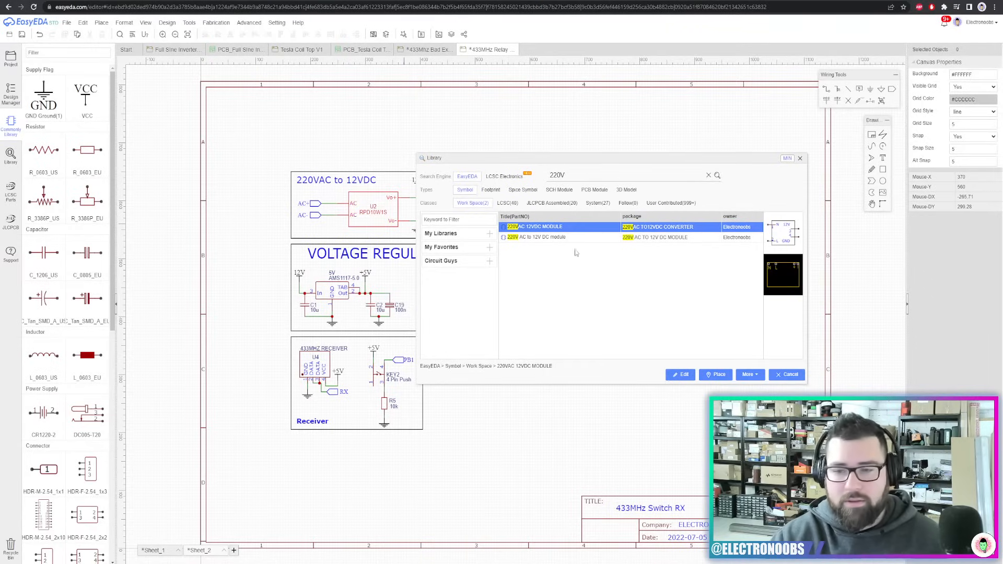
{"action": "left_click", "coordinate": [564, 237]}
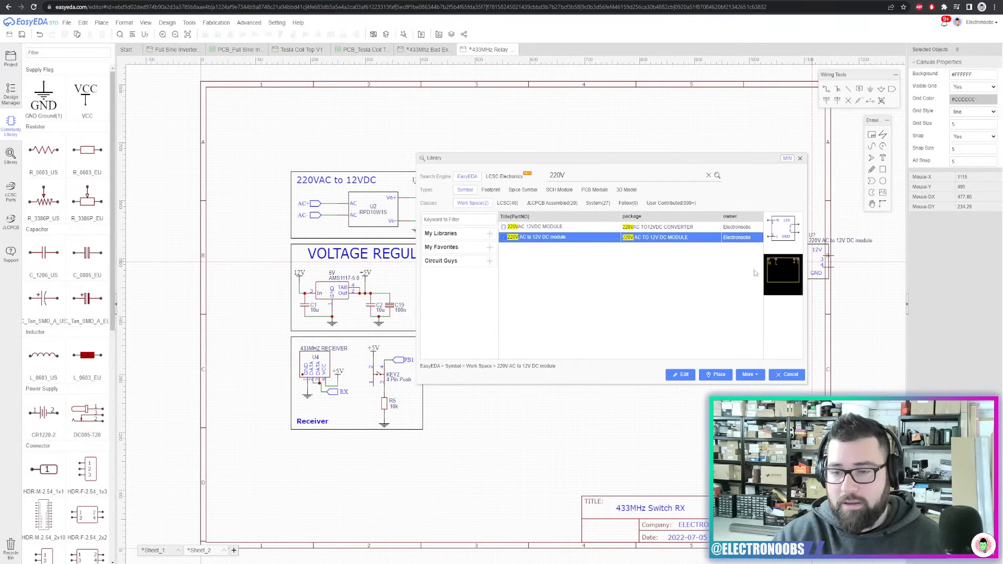
{"action": "left_click", "coordinate": [662, 228]}
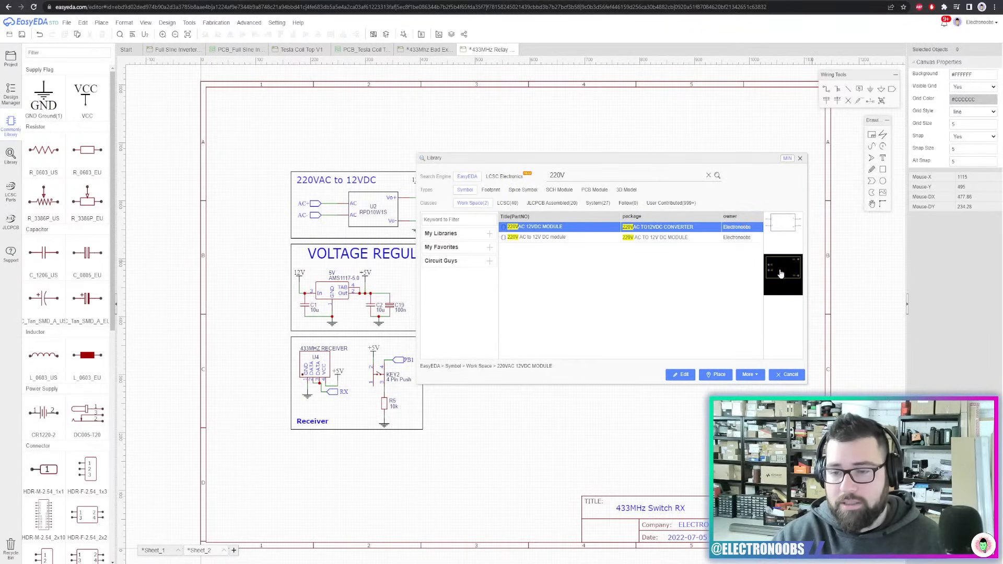
{"action": "right_click", "coordinate": [672, 225]}
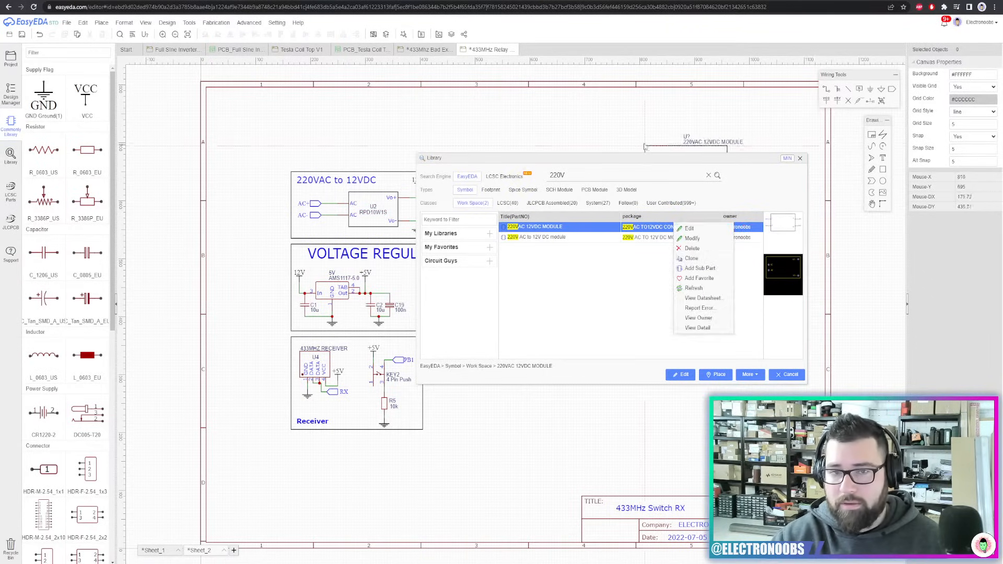
{"action": "key", "text": "Escape"}
Switch to the 433MHz bad-example schematic and place the 220VAC 12VDC MODULE below the ATtiny85 block
{"action": "left_click", "coordinate": [426, 49]}
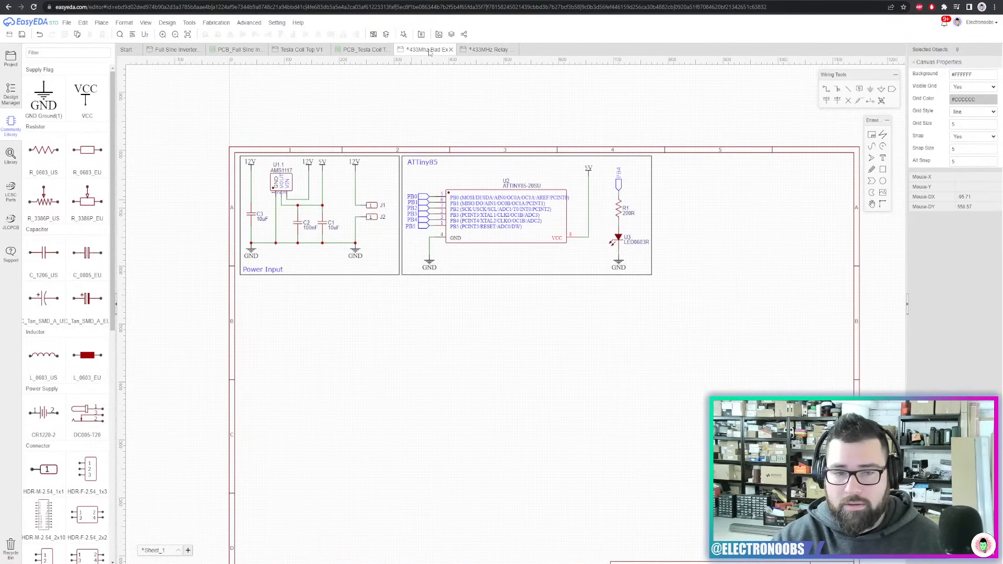
{"action": "left_click", "coordinate": [10, 156]}
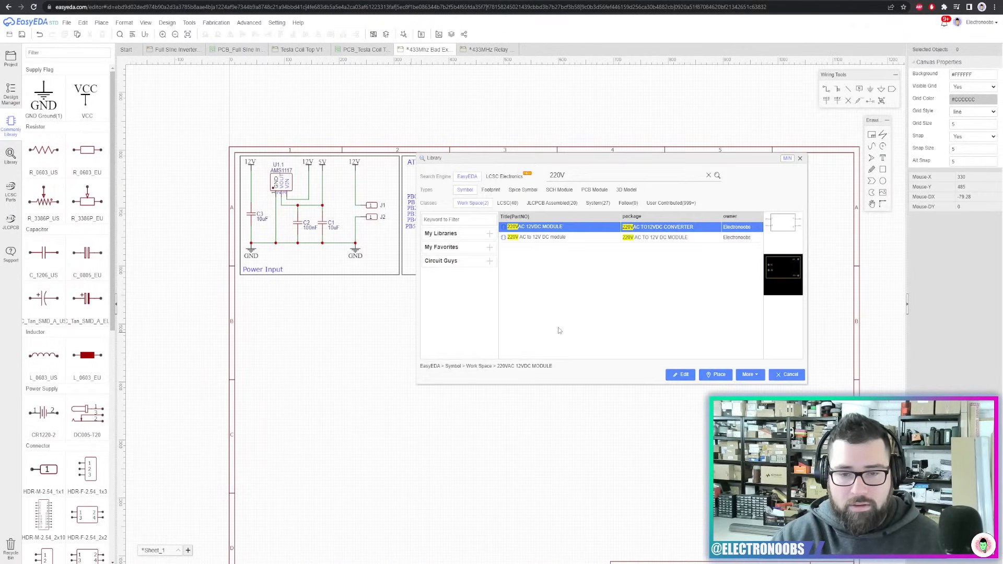
{"action": "left_click", "coordinate": [716, 374]}
{"action": "left_click", "coordinate": [719, 392]}
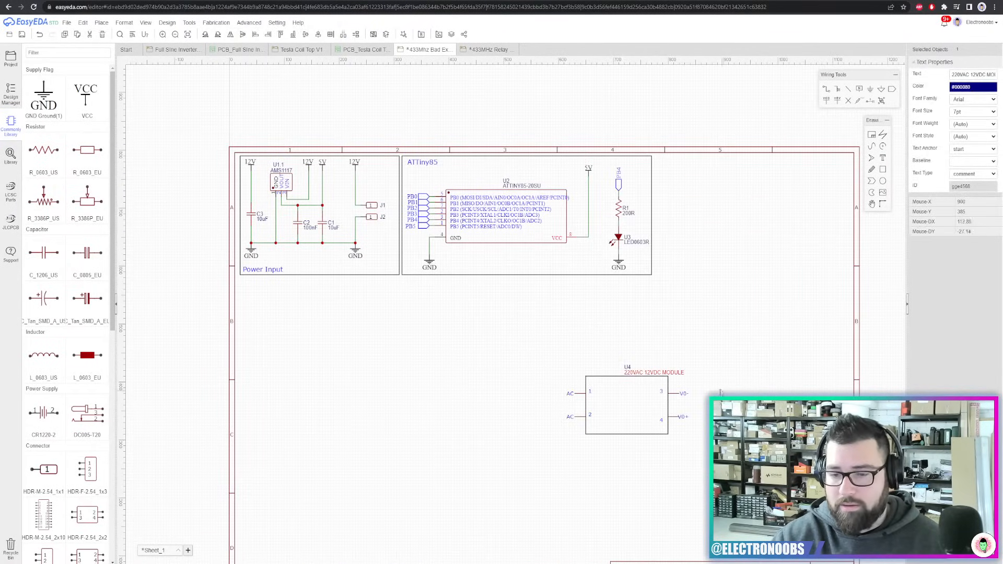
Find the 220VAC TO12VDC CONVERTER PCB SYMBOL footprint and assign it to the module in the bad-example schematic
{"action": "left_click", "coordinate": [972, 222]}
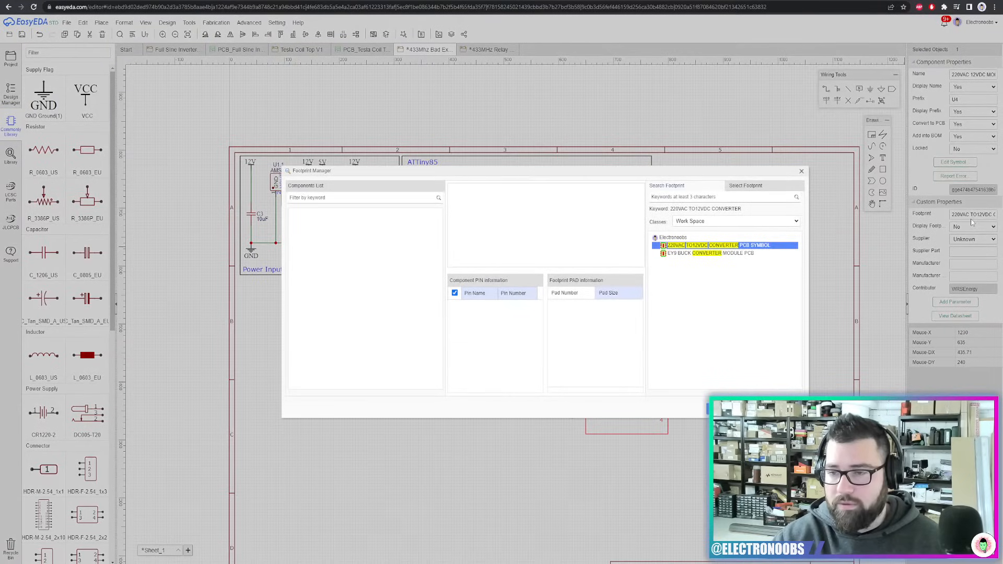
{"action": "left_click", "coordinate": [796, 197]}
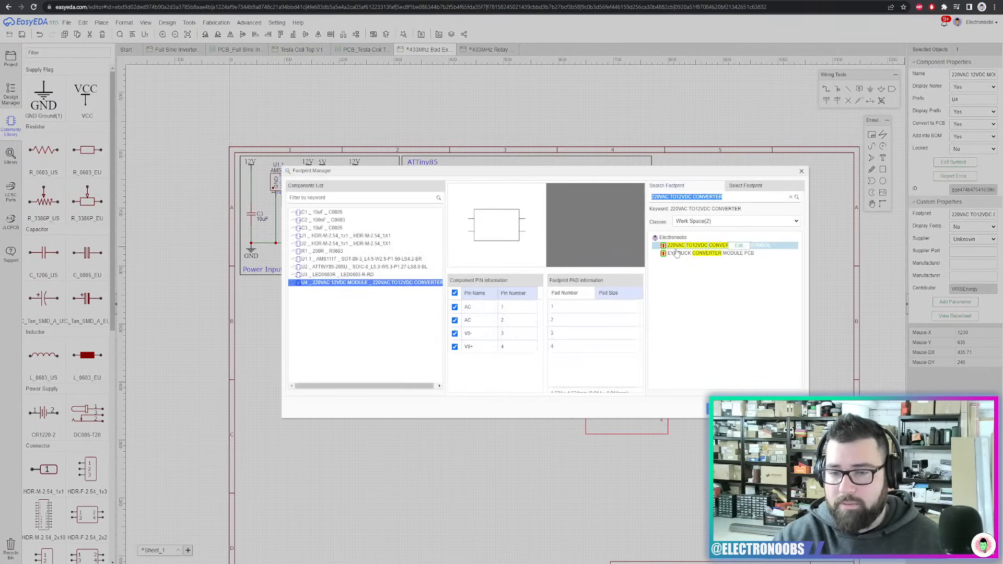
{"action": "left_click", "coordinate": [679, 245]}
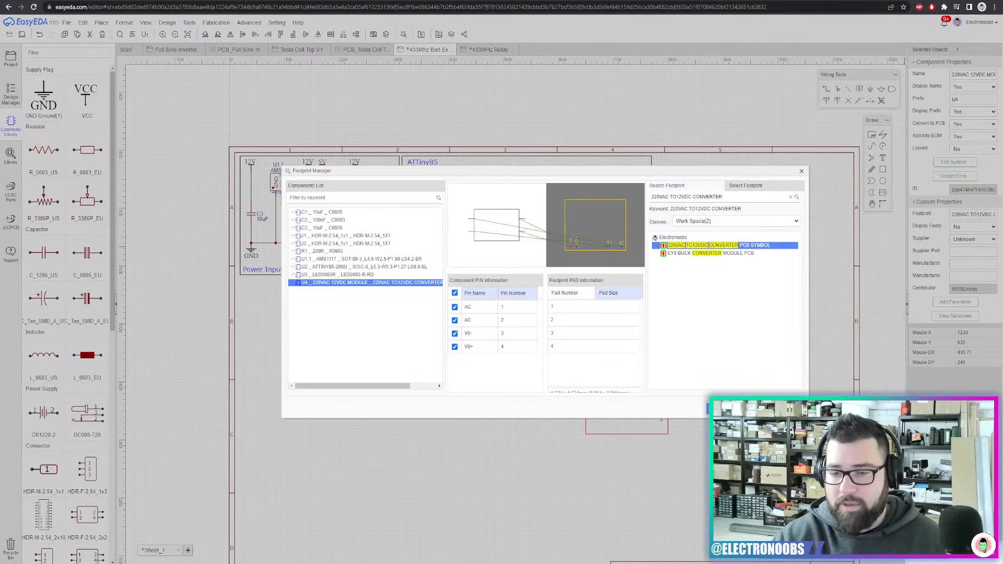
{"action": "left_click", "coordinate": [726, 409]}
Move the module closer beneath the ATtiny85 block with its name label centred above it, save the schematic, and select its footprint field
{"action": "left_click_drag", "start_coordinate": [663, 381], "coordinate": [570, 326]}
{"action": "left_click", "coordinate": [623, 301]}
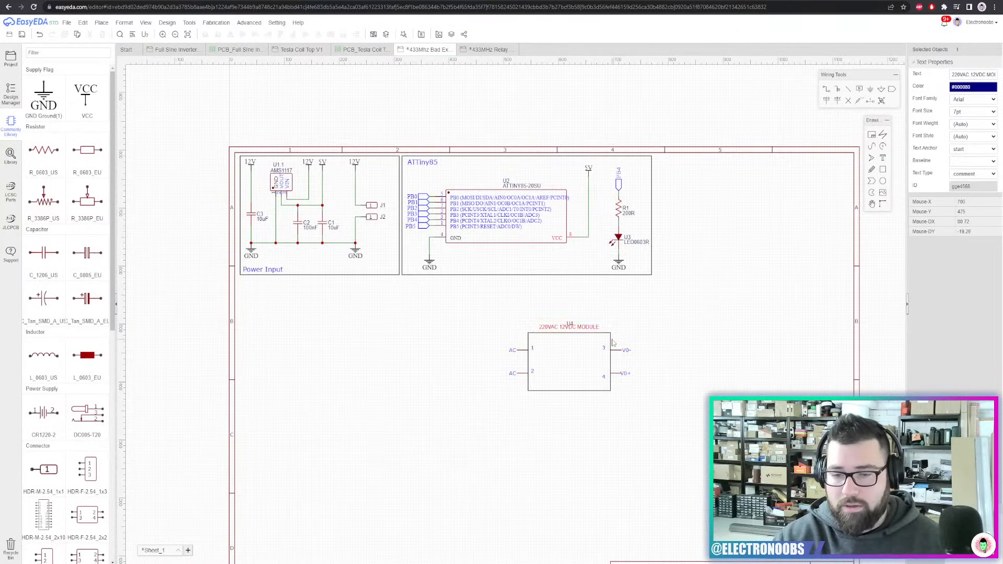
{"action": "left_click", "coordinate": [614, 343]}
{"action": "left_click", "coordinate": [567, 352]}
{"action": "key", "text": "ctrl+s"}
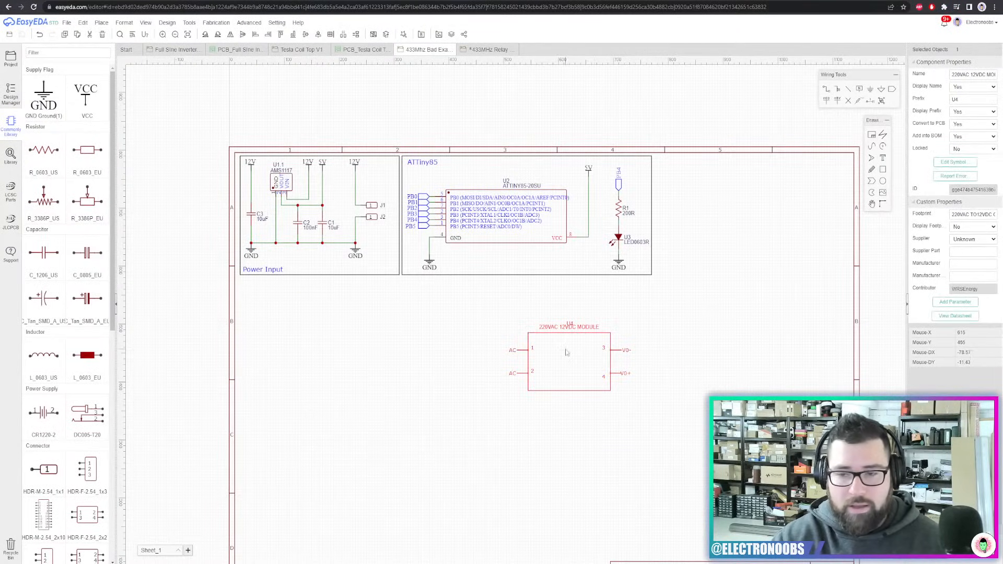
{"action": "left_click", "coordinate": [970, 219]}
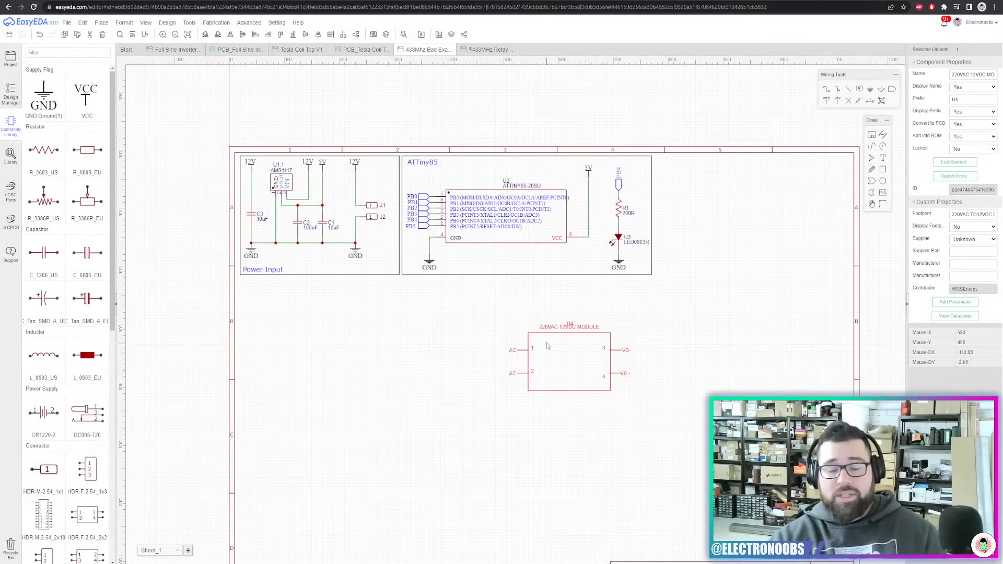
Open the library footprint of the 220VAC 12VDC MODULE for editing and place a new pad inside the outline, between the AC and V0 pads
{"action": "left_click", "coordinate": [11, 156]}
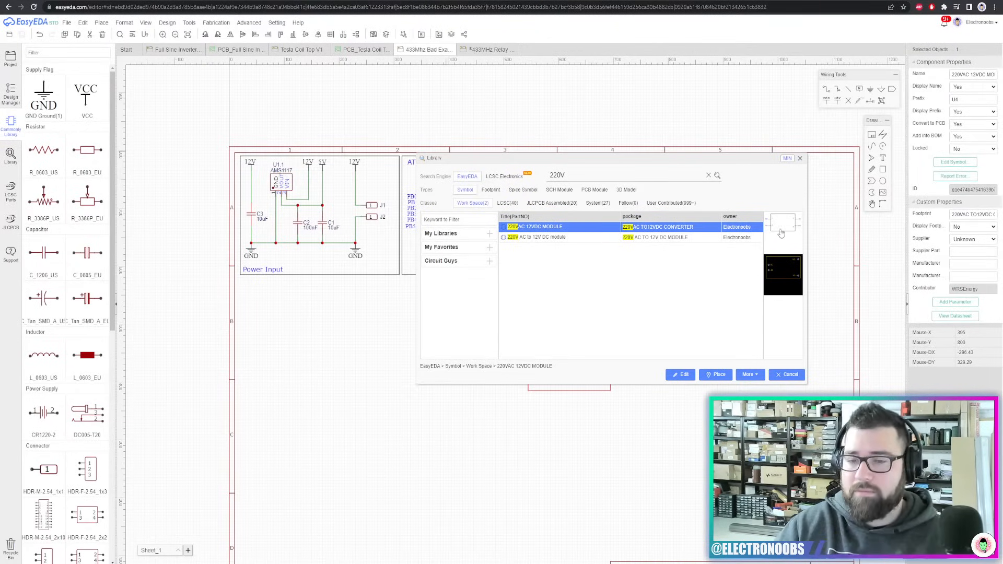
{"action": "left_click", "coordinate": [793, 279]}
{"action": "scroll", "coordinate": [726, 235], "scroll_direction": "down", "scroll_amount": 2}
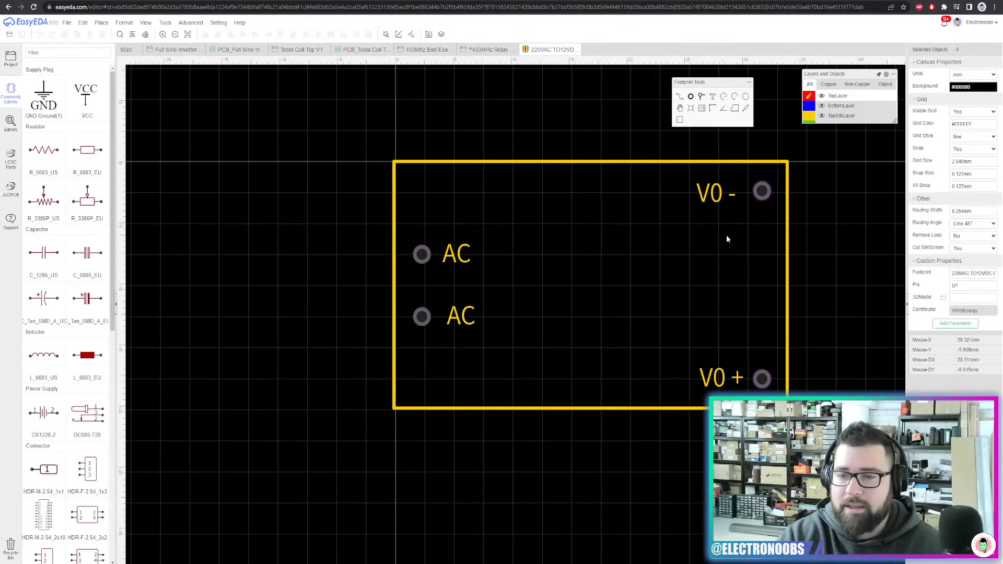
{"action": "left_click", "coordinate": [691, 96]}
{"action": "left_click", "coordinate": [617, 250]}
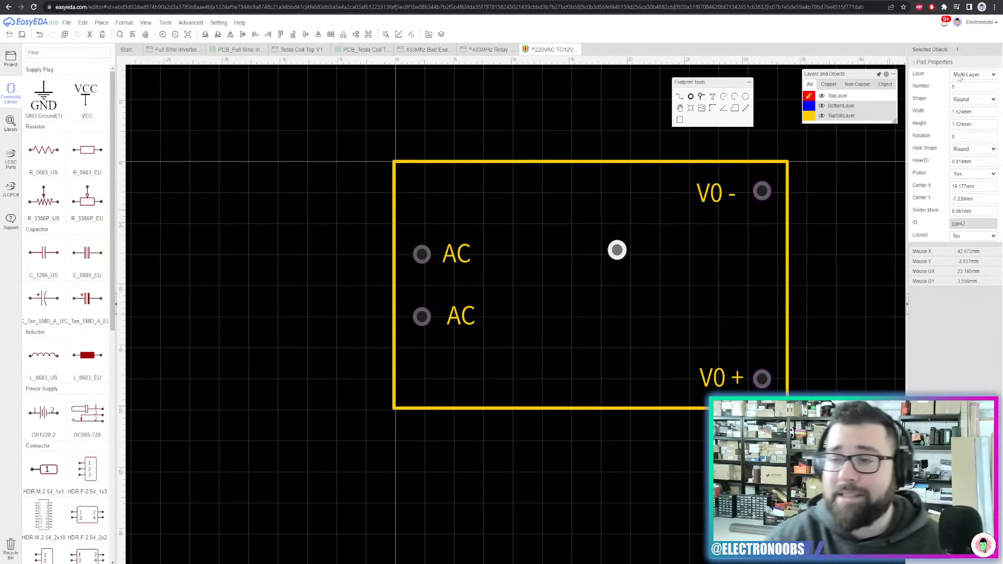
Set the new pad's layer to TopLayer and its shape to Rectangle
{"action": "left_click", "coordinate": [974, 99]}
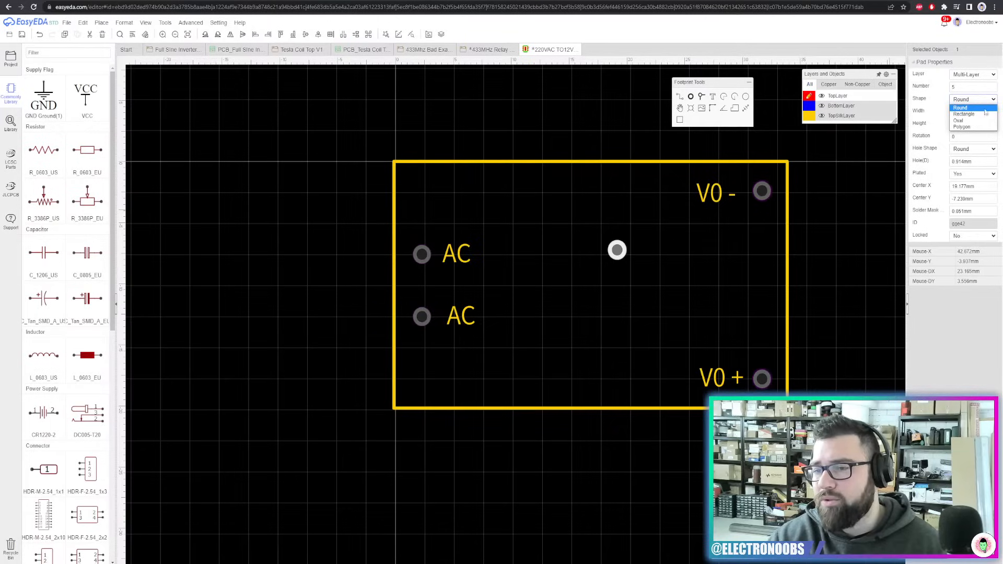
{"action": "left_click", "coordinate": [974, 75]}
{"action": "left_click", "coordinate": [967, 84]}
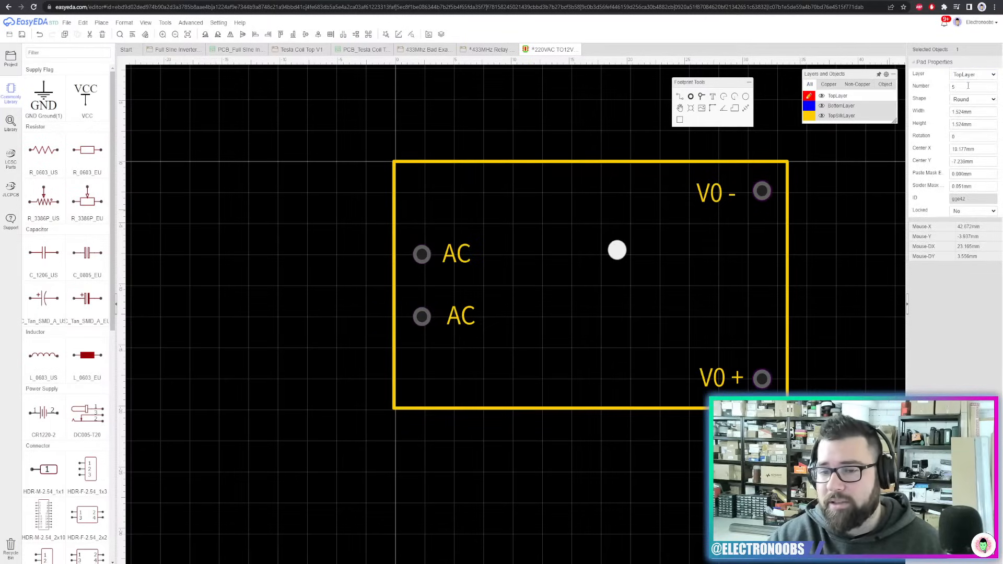
{"action": "left_click", "coordinate": [972, 99]}
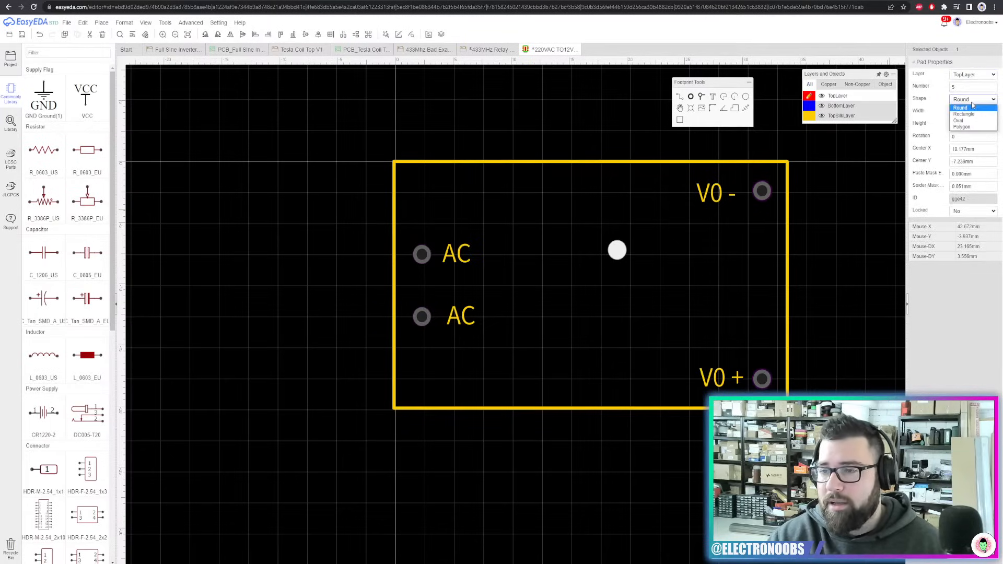
{"action": "left_click", "coordinate": [971, 127]}
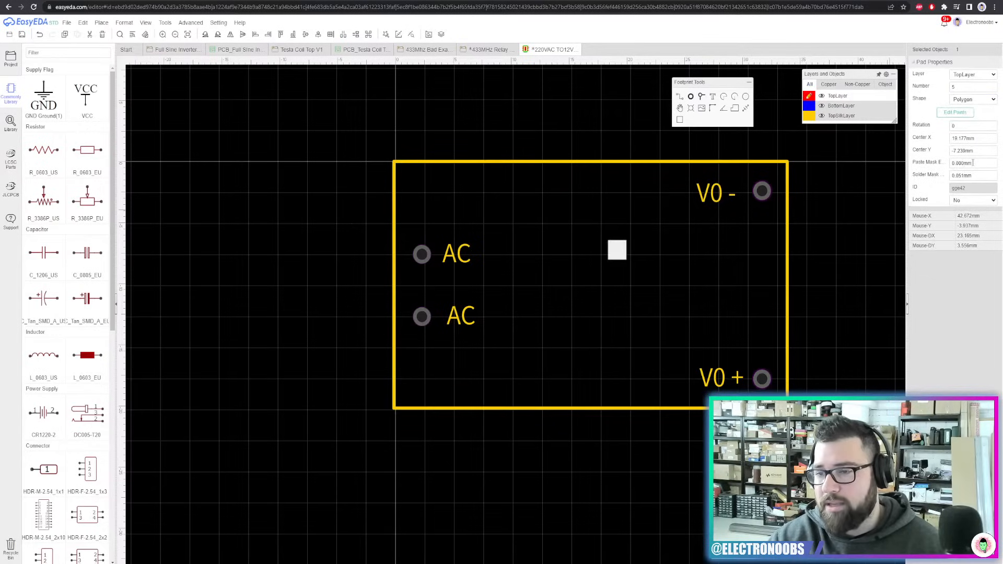
{"action": "left_click", "coordinate": [966, 100]}
{"action": "left_click", "coordinate": [967, 115]}
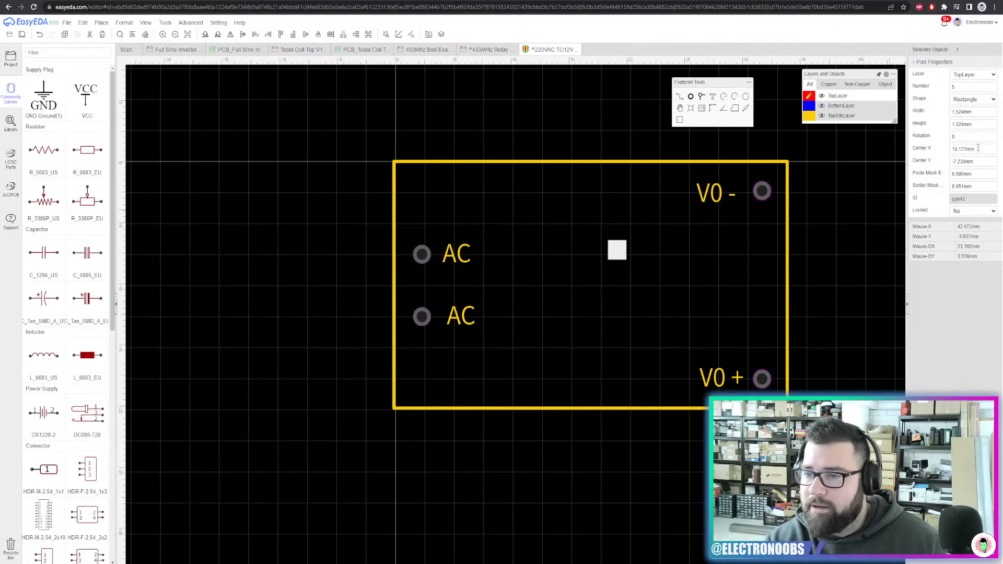
Set the rectangular pad's width to 2 mm and its height to 1 mm
{"action": "left_click", "coordinate": [975, 112]}
{"action": "type", "text": "2"}
{"action": "key", "text": "Return"}
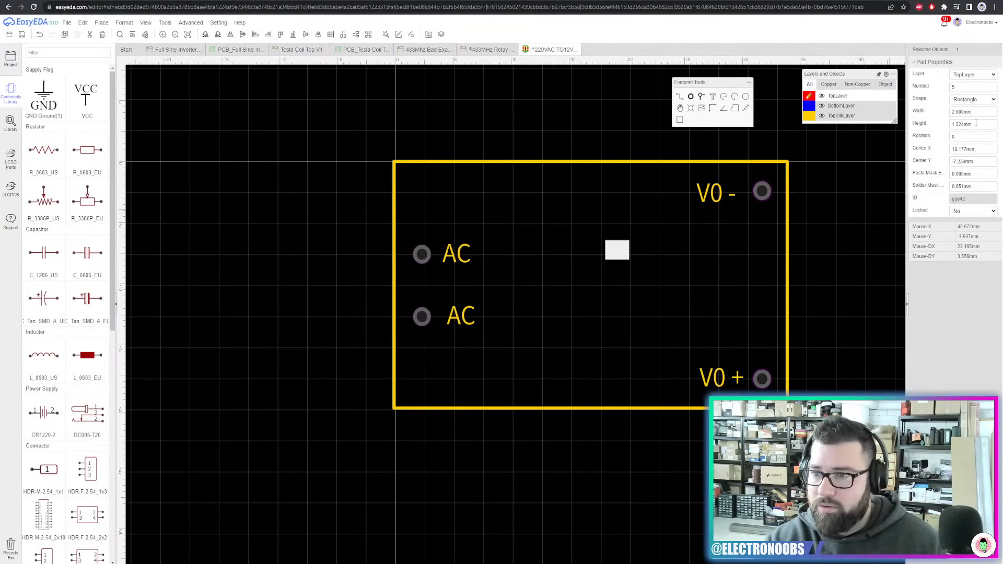
{"action": "left_click", "coordinate": [975, 124]}
{"action": "type", "text": "1"}
{"action": "left_click", "coordinate": [708, 309]}
Move the rectangular pad near the outline's lower edge, rotate it to 90°, and place two copies beside it
{"action": "left_click_drag", "start_coordinate": [619, 252], "coordinate": [542, 352]}
{"action": "key", "text": "space"}
{"action": "left_click", "coordinate": [542, 352]}
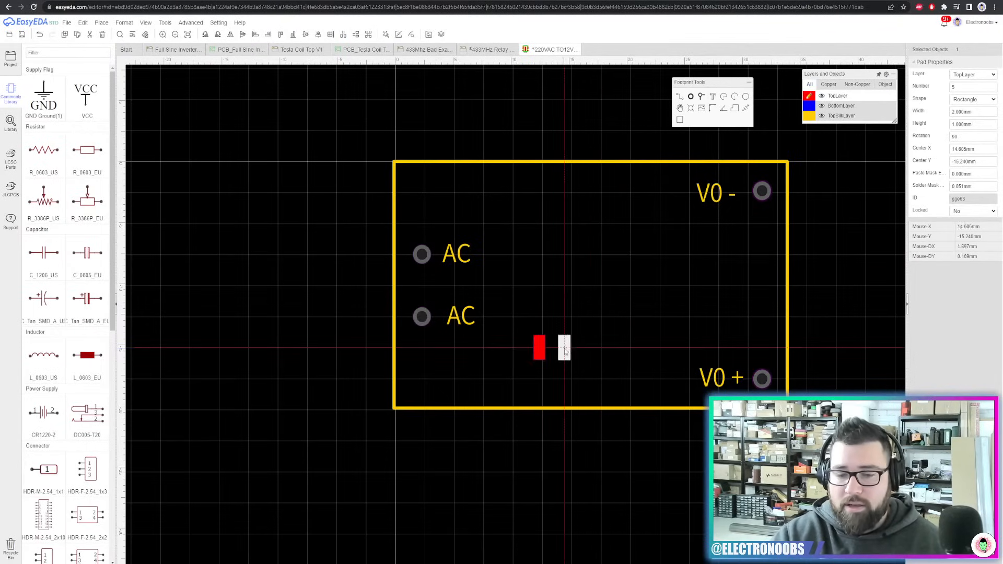
{"action": "left_click", "coordinate": [590, 351]}
{"action": "left_click", "coordinate": [561, 350]}
Arrange the three upright pads in a roughly level row with gaps between them
{"action": "scroll", "coordinate": [587, 350], "scroll_direction": "up", "scroll_amount": 5}
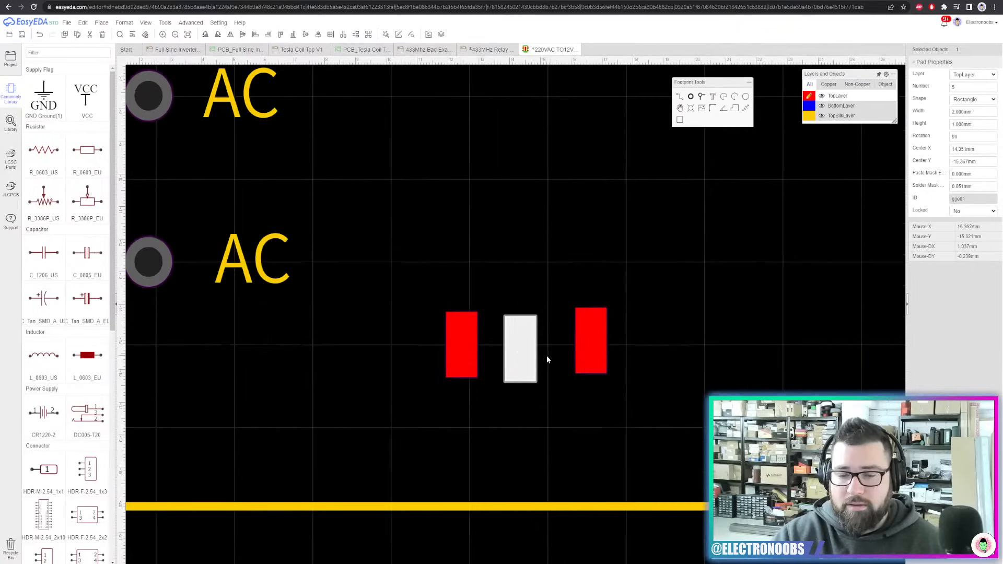
{"action": "left_click_drag", "start_coordinate": [519, 350], "coordinate": [524, 342]}
{"action": "left_click_drag", "start_coordinate": [586, 343], "coordinate": [597, 350]}
{"action": "left_click", "coordinate": [514, 341]}
{"action": "left_click_drag", "start_coordinate": [514, 340], "coordinate": [526, 345]}
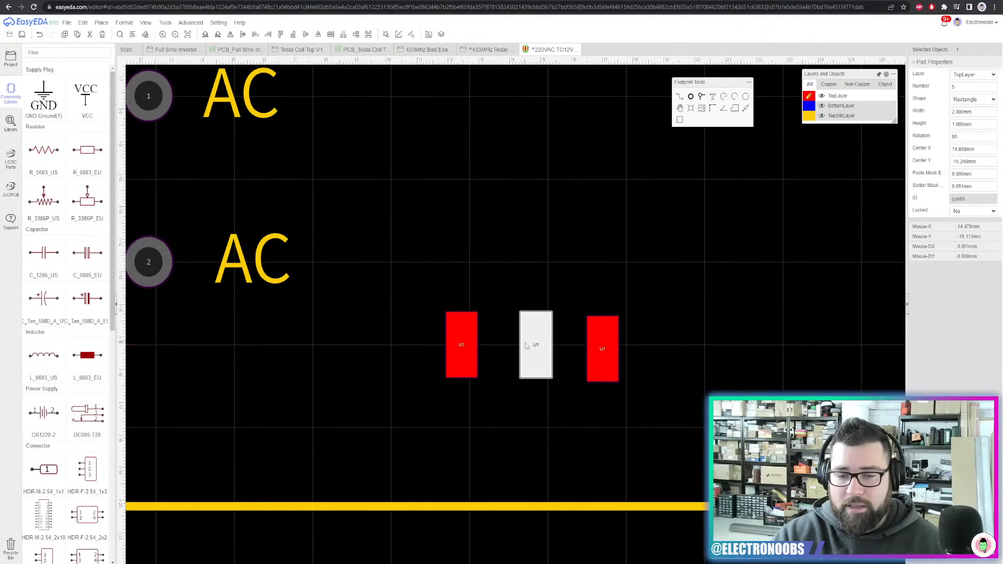
Place another pad copy above the row, rotated to 180°, and set its width to 4 mm and height to 2 mm
{"action": "key", "text": "ctrl+v"}
{"action": "key", "text": "space"}
{"action": "left_click", "coordinate": [526, 213]}
{"action": "left_click", "coordinate": [978, 110]}
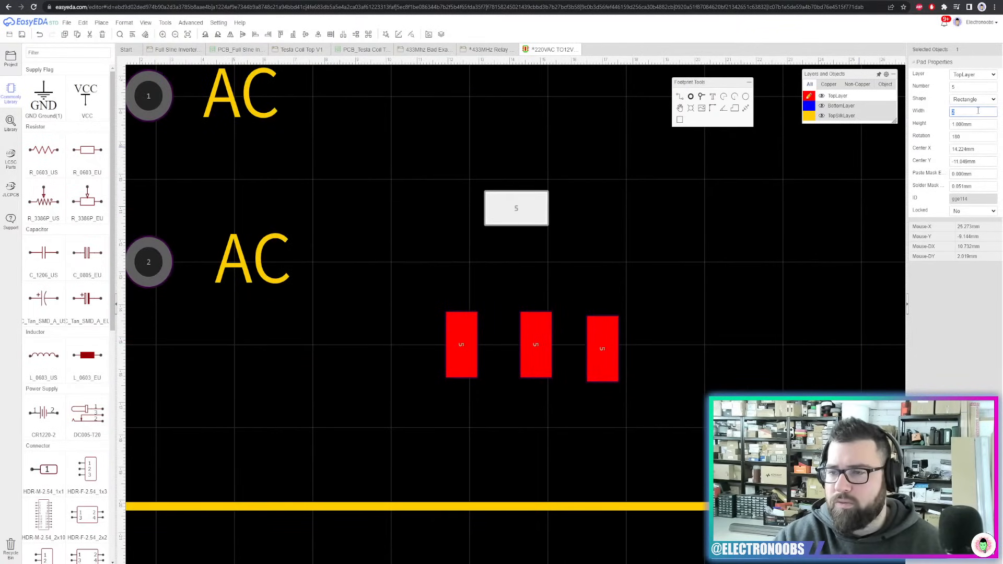
{"action": "type", "text": "4"}
{"action": "key", "text": "Return"}
{"action": "left_click", "coordinate": [978, 125]}
{"action": "type", "text": "2"}
{"action": "key", "text": "Return"}
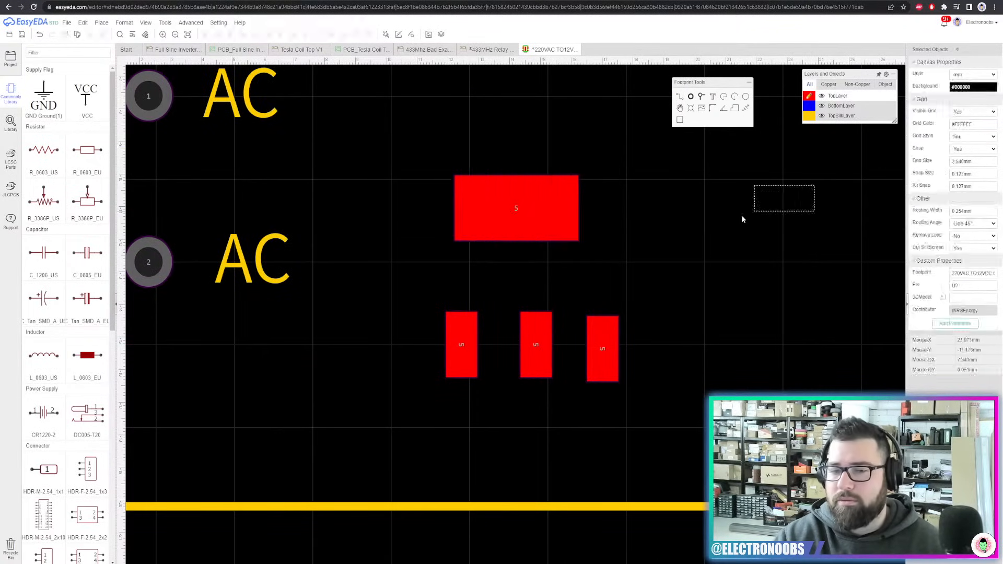
Move the large pad farther above the row and shift the middle and outer small pads closer to the first one
{"action": "left_click_drag", "start_coordinate": [541, 213], "coordinate": [554, 174]}
{"action": "left_click_drag", "start_coordinate": [540, 336], "coordinate": [532, 335]}
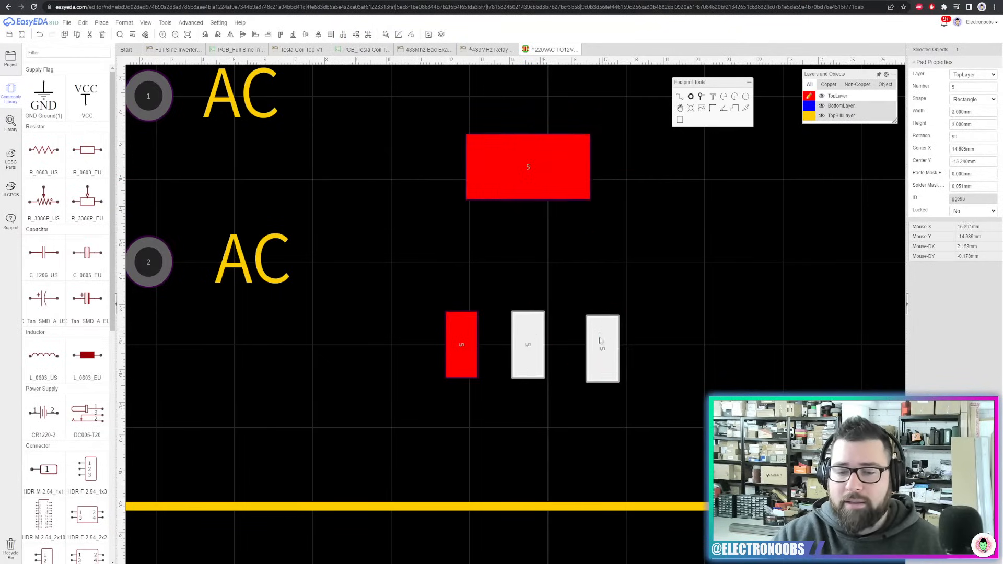
{"action": "left_click_drag", "start_coordinate": [602, 347], "coordinate": [587, 345]}
Search the web for "ams1117 datasheet" in a new browser tab and open the Alldatasheet page for the part
{"action": "key", "text": "ctrl+t"}
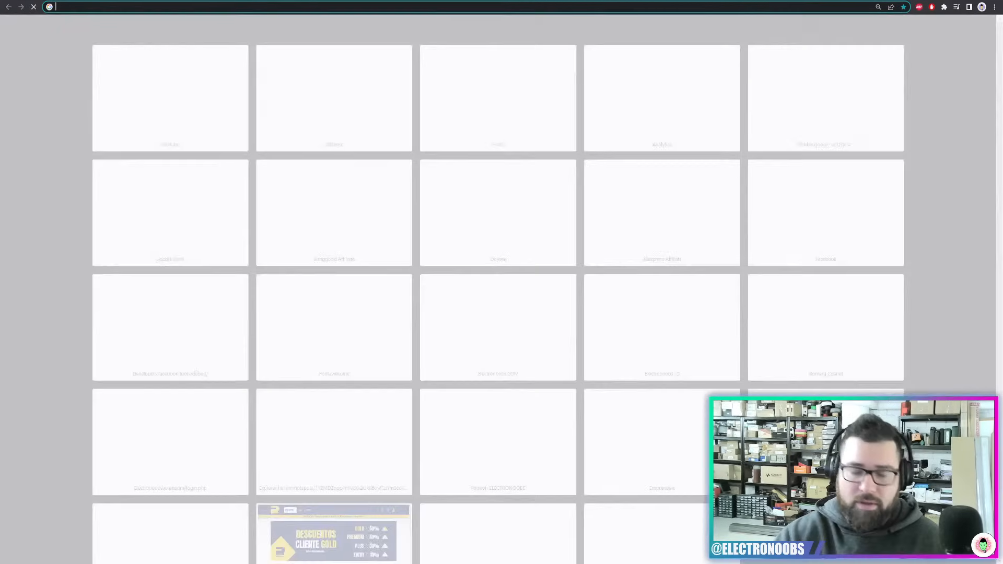
{"action": "type", "text": "ams1117 datasheet"}
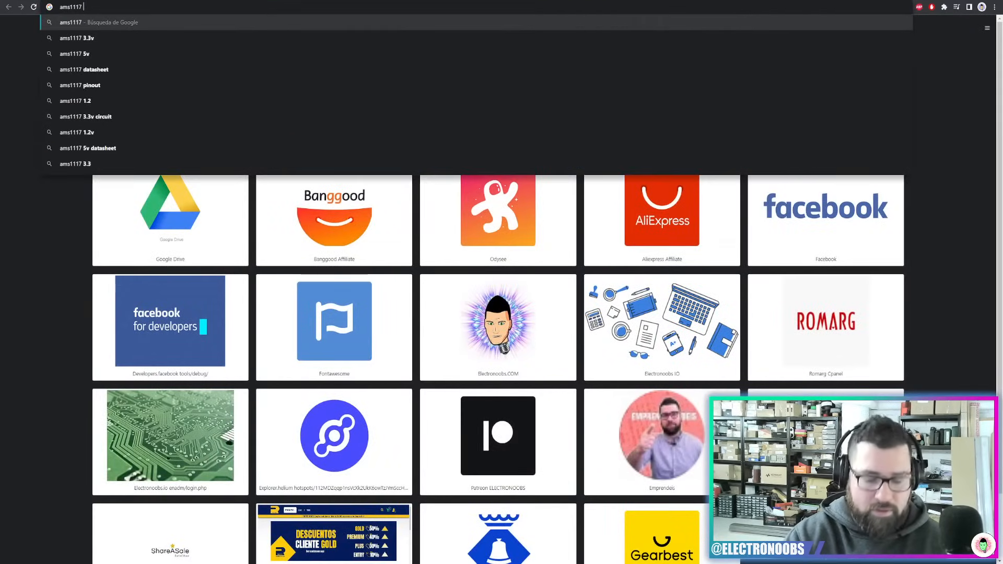
{"action": "key", "text": "Return"}
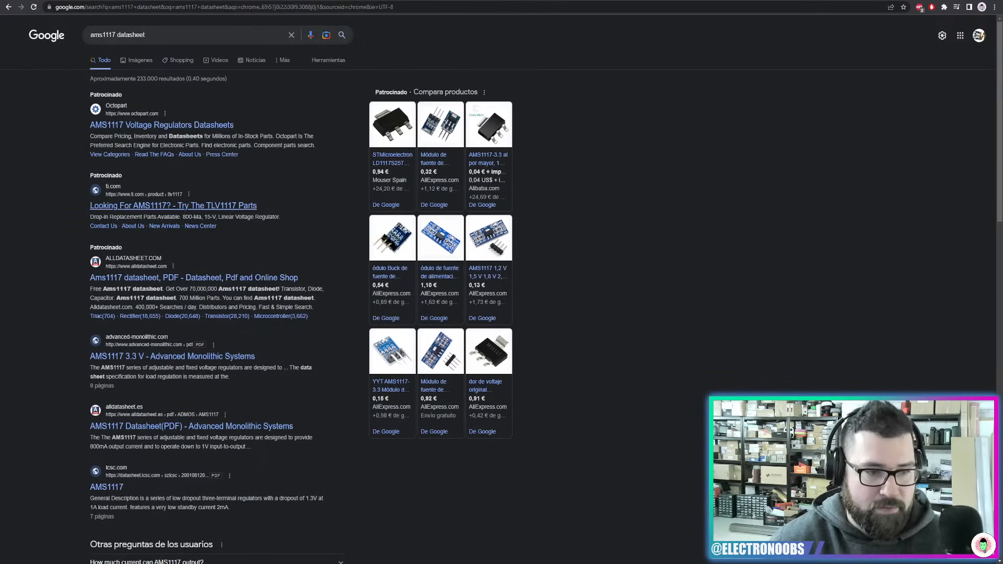
{"action": "left_click", "coordinate": [136, 277]}
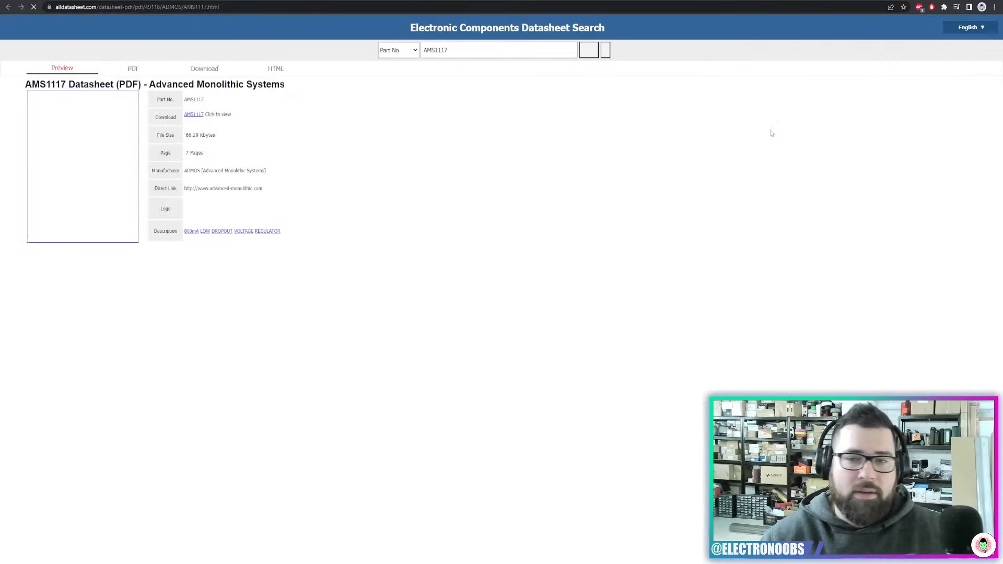
{"action": "left_click", "coordinate": [168, 264]}
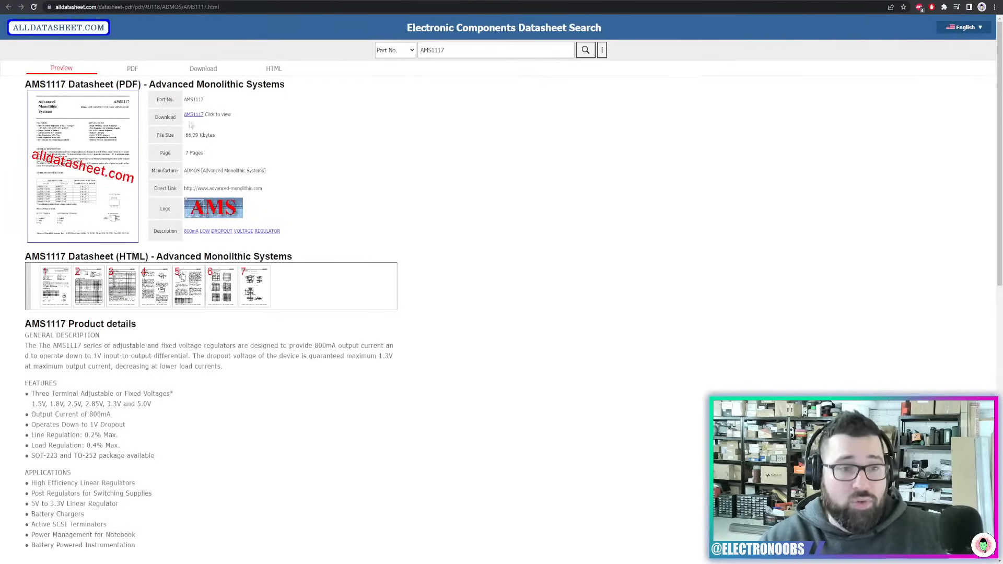
Open the AMS1117 PDF datasheet and look through its first page down to the package types and ordering information
{"action": "left_click", "coordinate": [193, 115]}
{"action": "scroll", "coordinate": [876, 208], "scroll_direction": "down", "scroll_amount": 5}
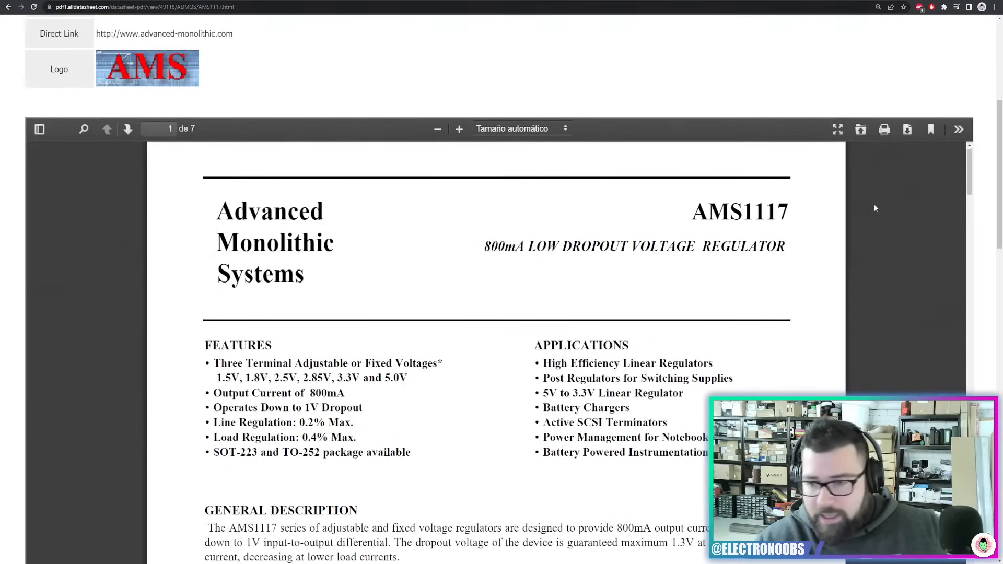
{"action": "scroll", "coordinate": [888, 230], "scroll_direction": "down", "scroll_amount": 4}
{"action": "scroll", "coordinate": [981, 188], "scroll_direction": "down", "scroll_amount": 2}
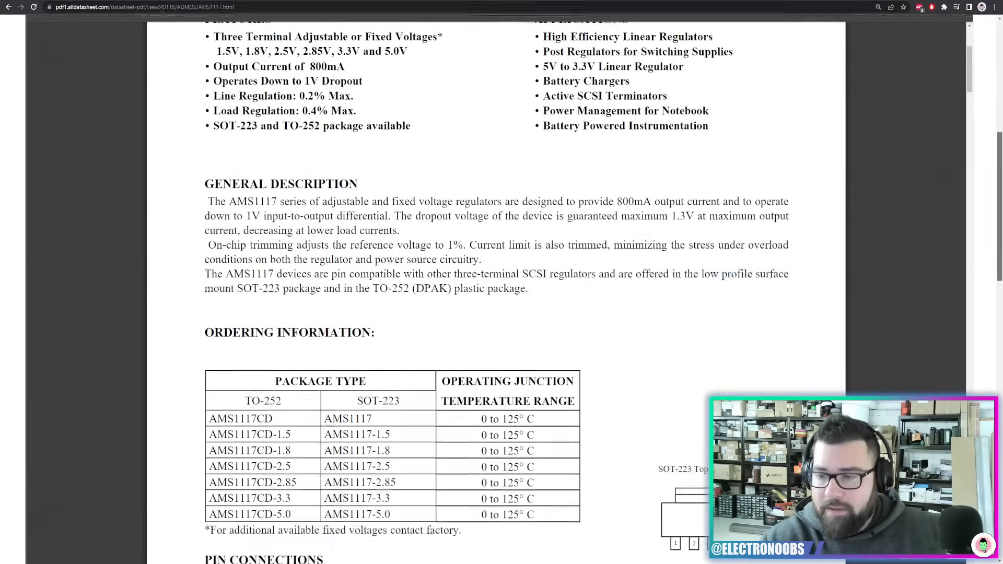
Examine the AMS1117 datasheet from its pin connections through to the TO-252 and SOT-223 package dimension drawings
{"action": "scroll", "coordinate": [855, 249], "scroll_direction": "down", "scroll_amount": 5}
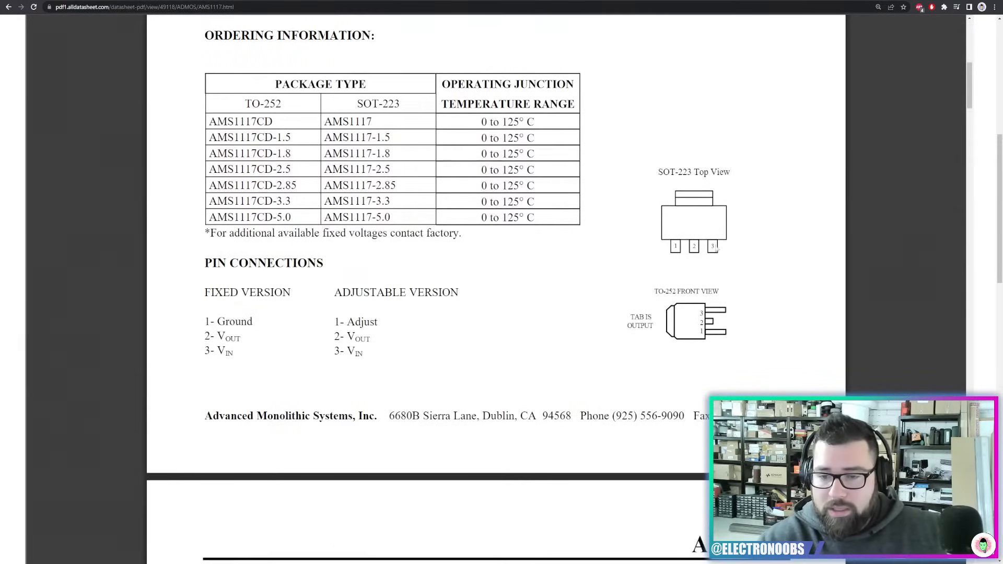
{"action": "scroll", "coordinate": [716, 250], "scroll_direction": "down", "scroll_amount": 20}
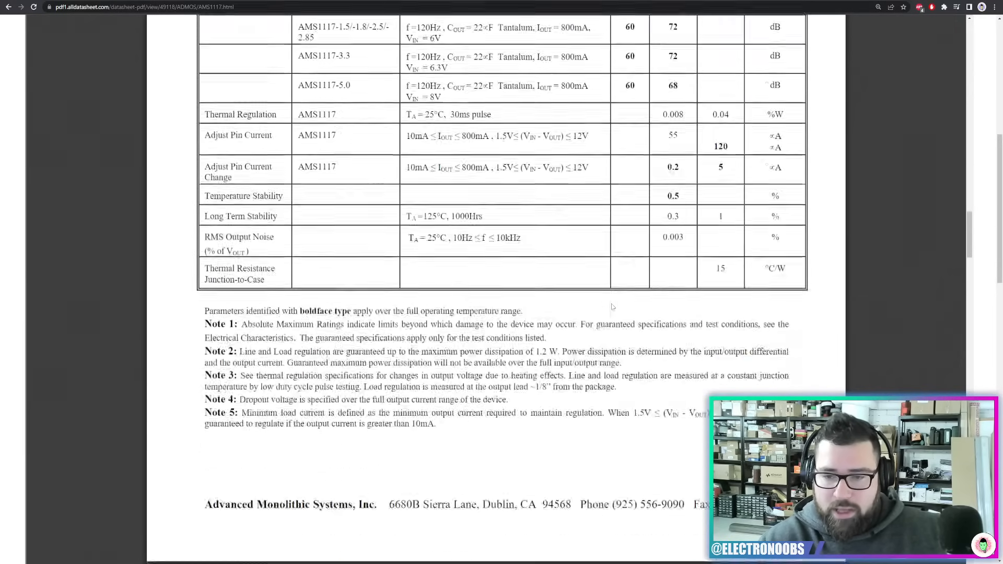
{"action": "scroll", "coordinate": [612, 307], "scroll_direction": "down", "scroll_amount": 20}
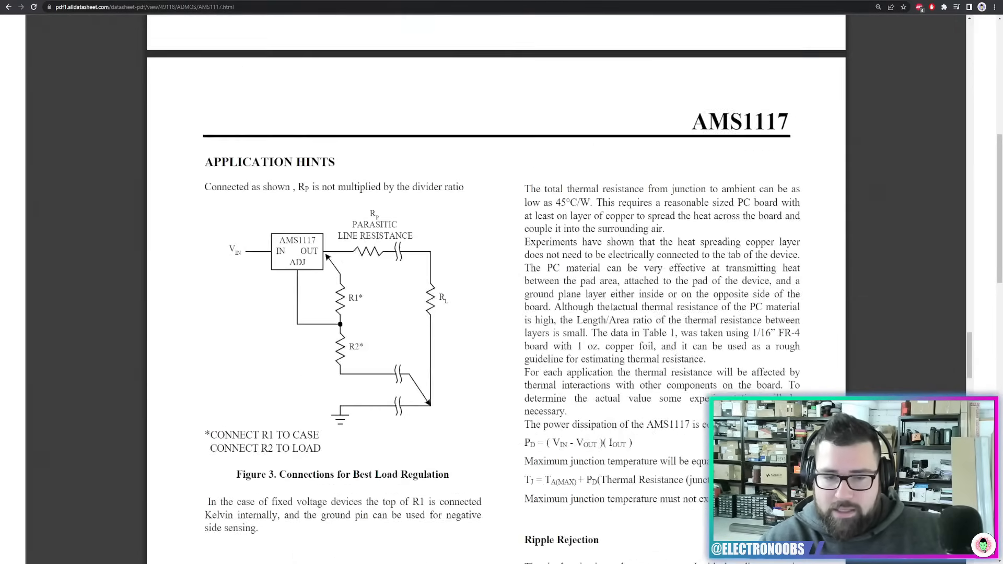
{"action": "scroll", "coordinate": [612, 307], "scroll_direction": "down", "scroll_amount": 20}
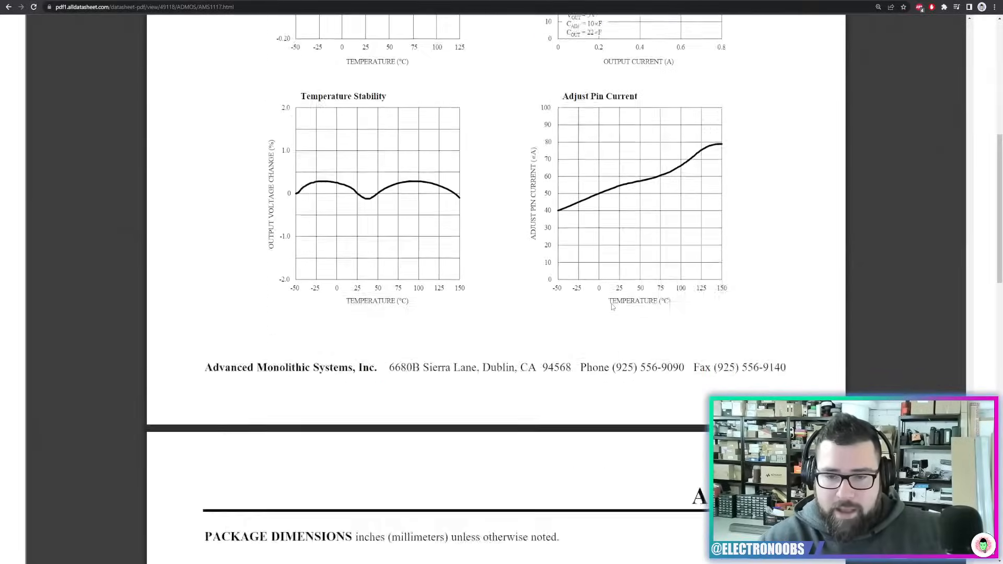
{"action": "scroll", "coordinate": [612, 306], "scroll_direction": "down", "scroll_amount": 10}
{"action": "scroll", "coordinate": [362, 212], "scroll_direction": "up", "scroll_amount": 1}
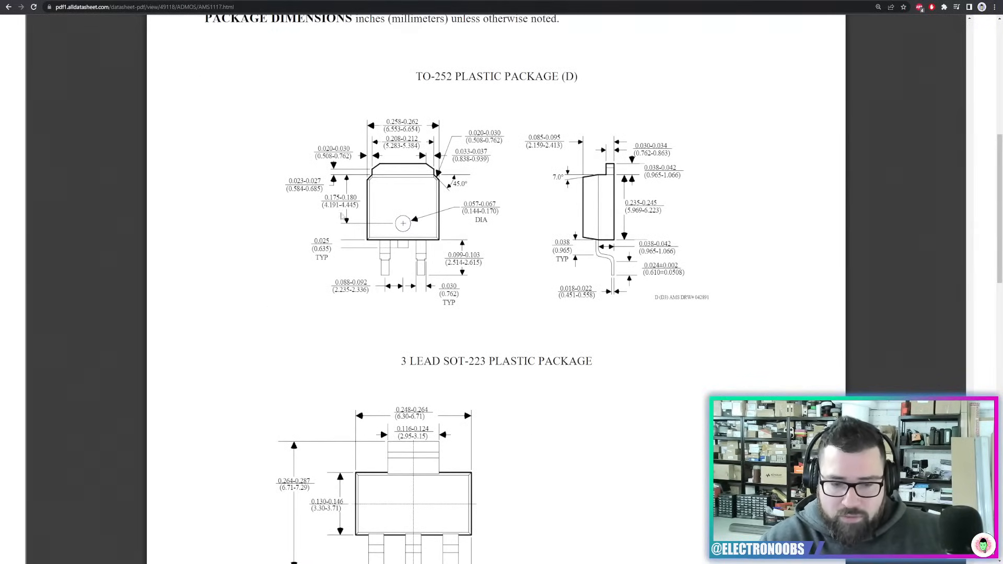
{"action": "scroll", "coordinate": [340, 216], "scroll_direction": "down", "scroll_amount": 4}
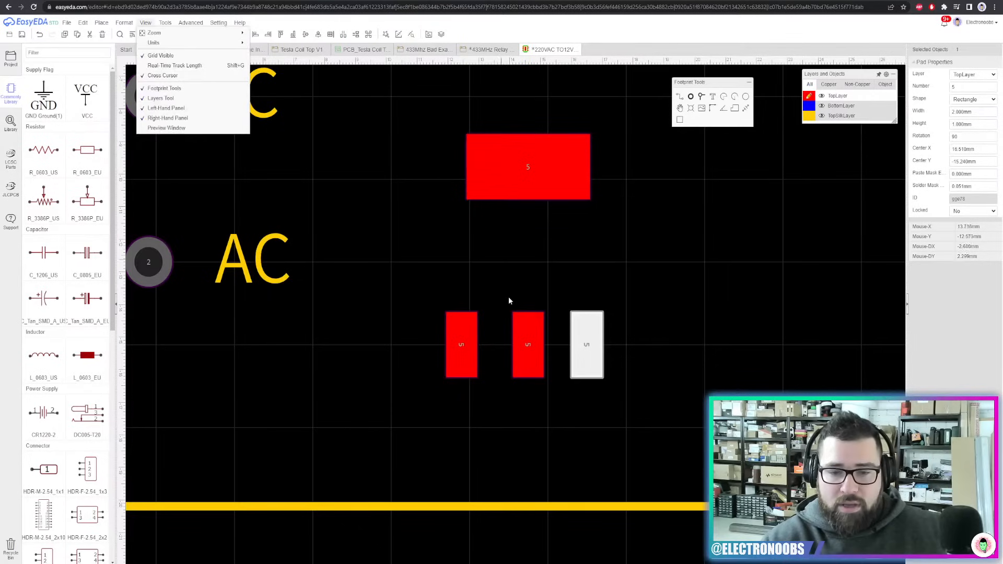
Spread the three small top-layer pads into a spaced row centred below the large tab pad
{"action": "mouse_move", "coordinate": [456, 359]}
{"action": "left_mouse_down"}
{"action": "mouse_move", "coordinate": [431, 340]}
{"action": "mouse_move", "coordinate": [442, 353]}
{"action": "left_mouse_up"}
{"action": "left_click_drag", "start_coordinate": [528, 345], "coordinate": [520, 356]}
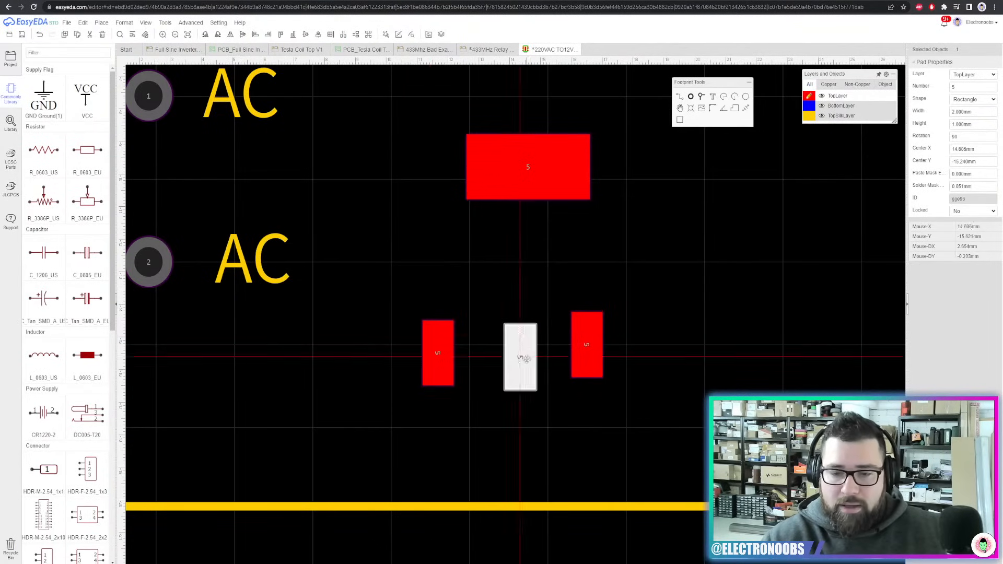
{"action": "left_click", "coordinate": [528, 297]}
{"action": "left_click", "coordinate": [440, 352]}
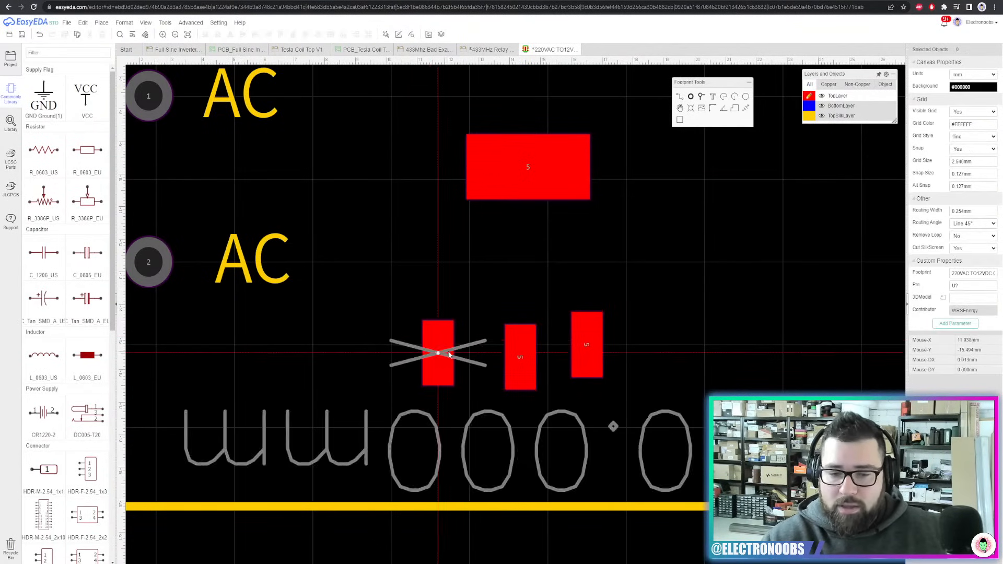
{"action": "left_click", "coordinate": [523, 352]}
{"action": "key", "text": "Escape"}
{"action": "left_click_drag", "start_coordinate": [520, 356], "coordinate": [524, 352]}
{"action": "left_click_drag", "start_coordinate": [583, 345], "coordinate": [613, 357]}
{"action": "mouse_move", "coordinate": [547, 170]}
{"action": "left_mouse_down"}
{"action": "mouse_move", "coordinate": [534, 162]}
{"action": "mouse_move", "coordinate": [544, 165]}
{"action": "left_mouse_up"}
{"action": "scroll", "coordinate": [695, 219], "scroll_direction": "down", "scroll_amount": 4}
{"action": "right_click_drag", "start_coordinate": [702, 252], "coordinate": [644, 247]}
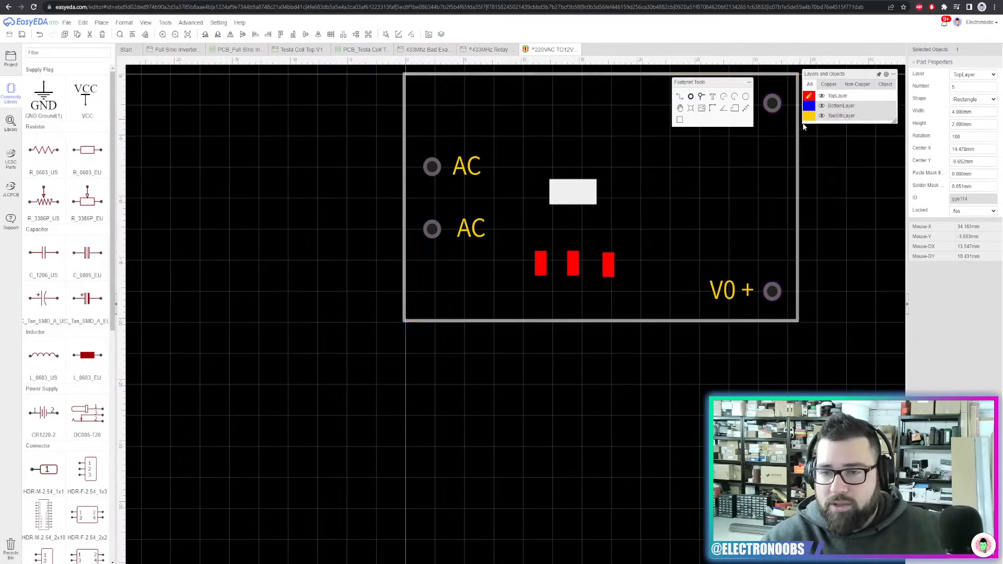
Draw a rectangular component outline about 7 × 5 mm on TopSilkLayer, overlapping the large pad and the three small pads
{"action": "mouse_move", "coordinate": [865, 119]}
{"action": "left_click", "coordinate": [816, 116]}
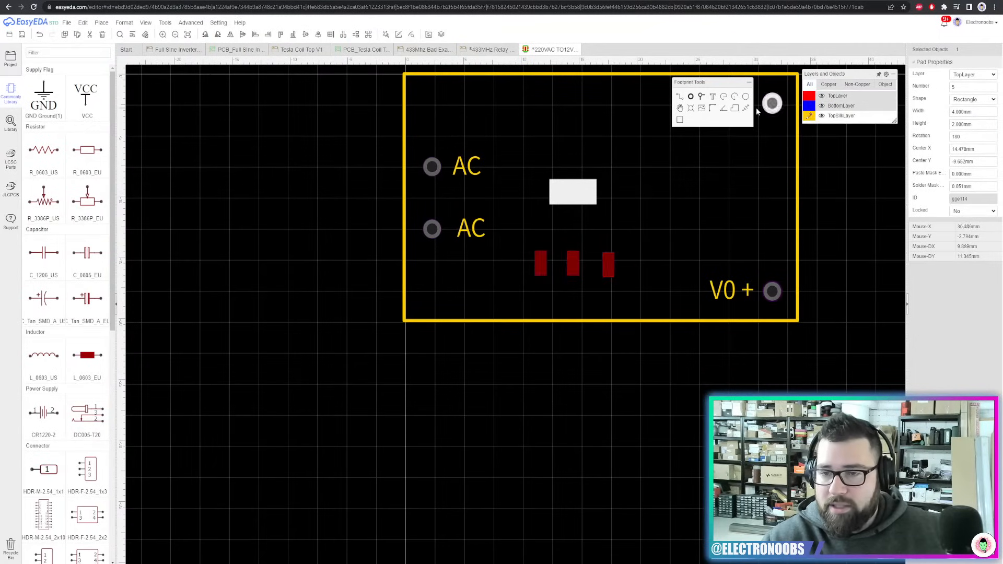
{"action": "left_click", "coordinate": [680, 120]}
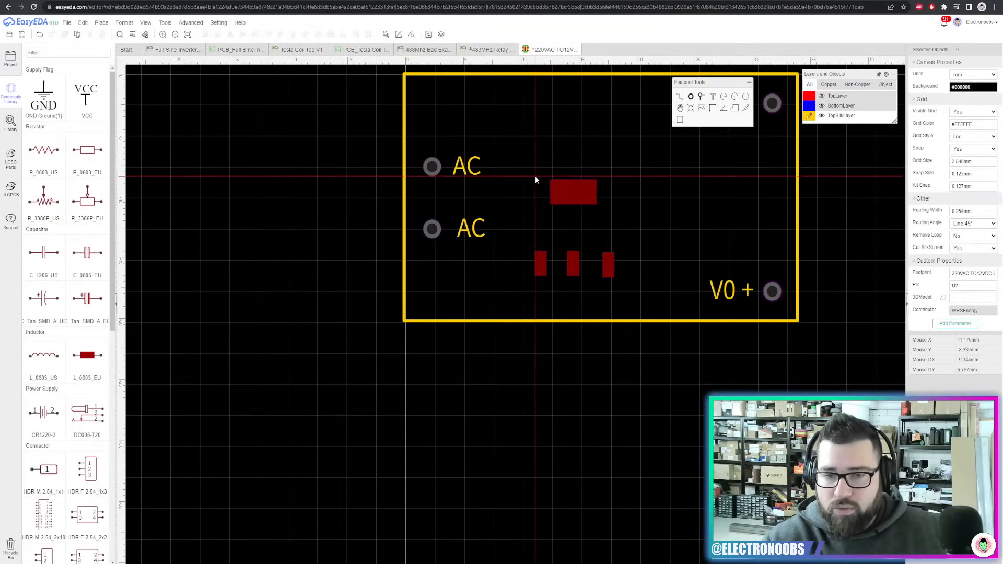
{"action": "left_click_drag", "start_coordinate": [532, 195], "coordinate": [571, 226]}
{"action": "left_click", "coordinate": [614, 257]}
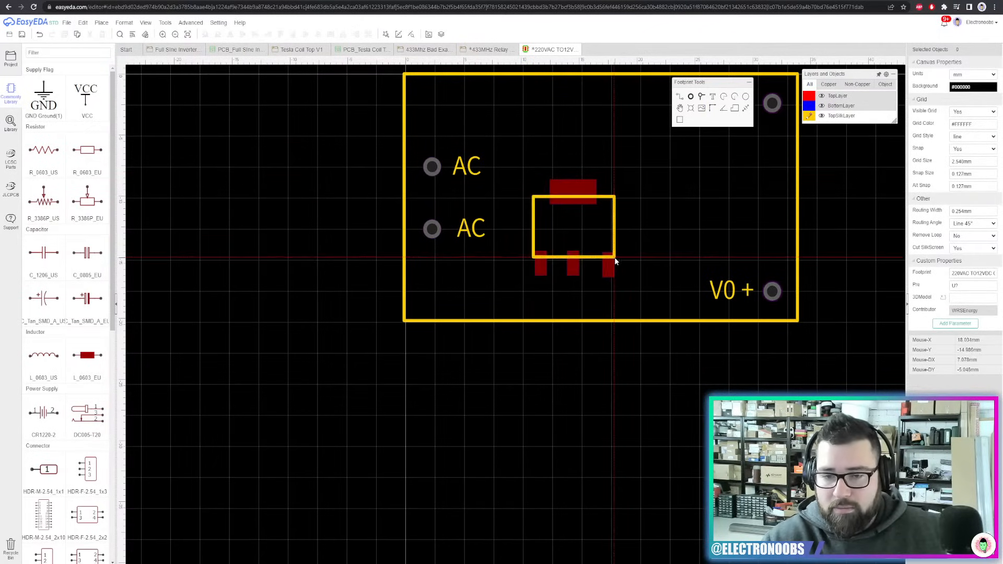
{"action": "scroll", "coordinate": [651, 218], "scroll_direction": "up", "scroll_amount": 5}
{"action": "mouse_move", "coordinate": [537, 365]}
{"action": "left_mouse_down"}
{"action": "mouse_move", "coordinate": [536, 357]}
{"action": "mouse_move", "coordinate": [537, 365]}
{"action": "left_mouse_up"}
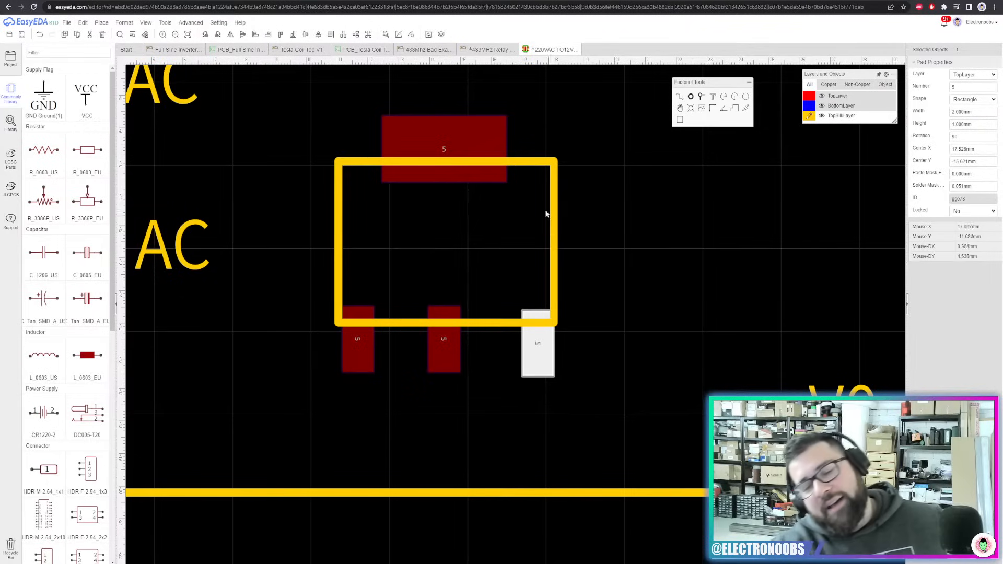
{"action": "scroll", "coordinate": [604, 202], "scroll_direction": "down", "scroll_amount": 4}
{"action": "left_click", "coordinate": [659, 211]}
{"action": "right_click_drag", "start_coordinate": [612, 205], "coordinate": [653, 242]}
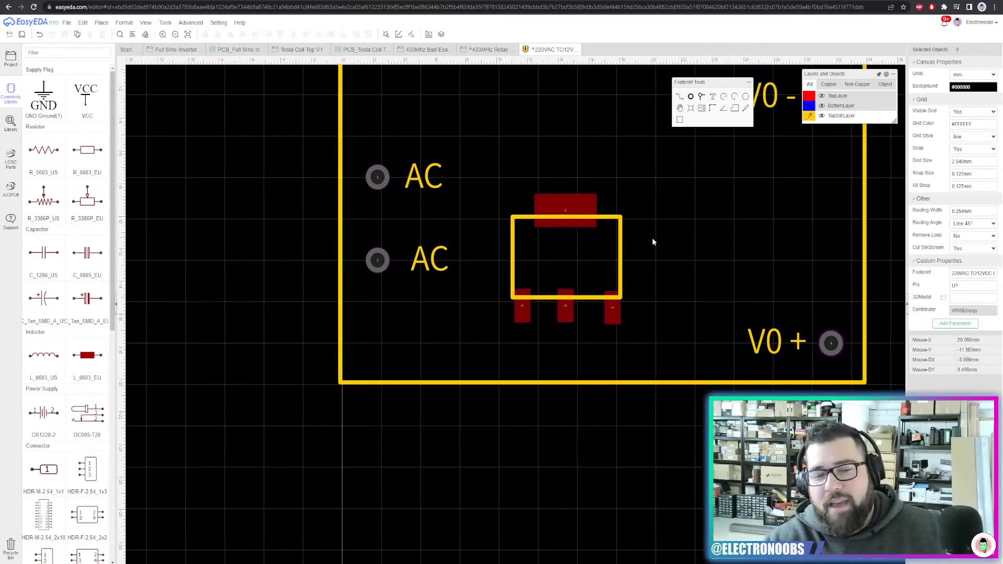
Compare the footprint's first AC pad with the pin numbers of the 220VAC 12VDC MODULE symbol in the 433Mhz Bad Exa… schematic
{"action": "left_click", "coordinate": [377, 177]}
{"action": "scroll", "coordinate": [351, 179], "scroll_direction": "up", "scroll_amount": 2}
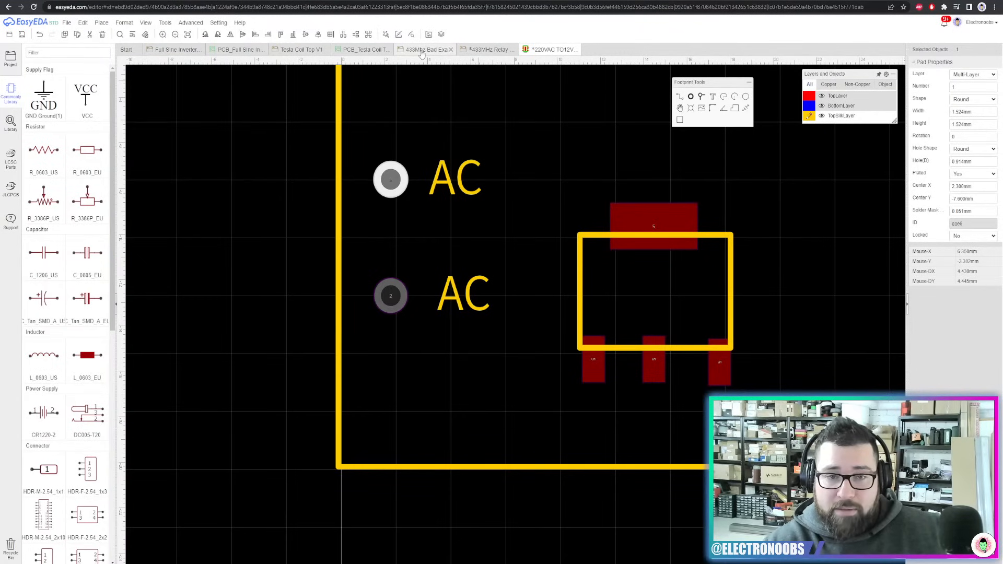
{"action": "left_click", "coordinate": [229, 50]}
{"action": "left_click", "coordinate": [311, 50]}
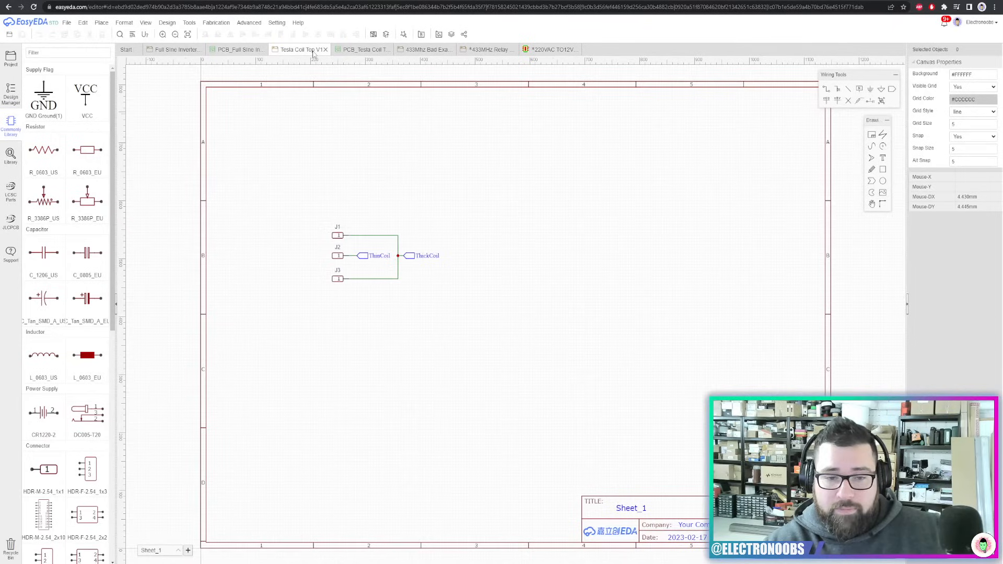
{"action": "left_click", "coordinate": [364, 50]}
{"action": "left_click", "coordinate": [425, 49]}
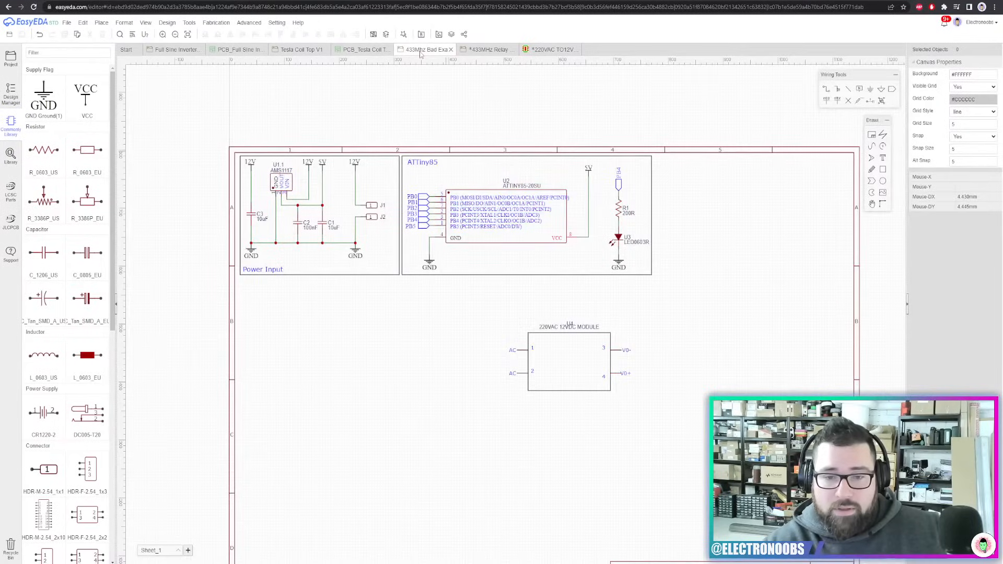
{"action": "left_click", "coordinate": [606, 375]}
{"action": "scroll", "coordinate": [544, 360], "scroll_direction": "up", "scroll_amount": 3}
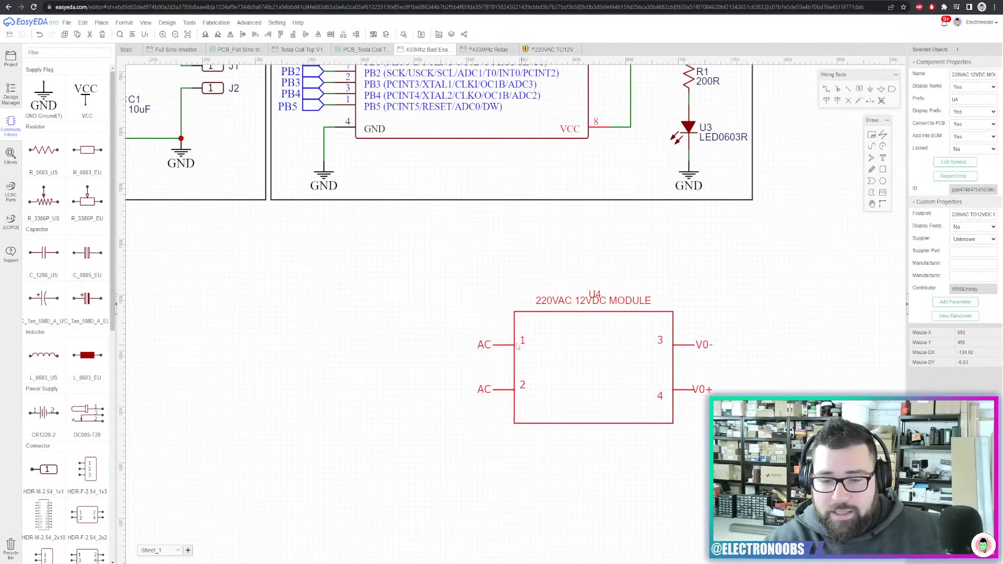
{"action": "scroll", "coordinate": [510, 354], "scroll_direction": "up", "scroll_amount": 2}
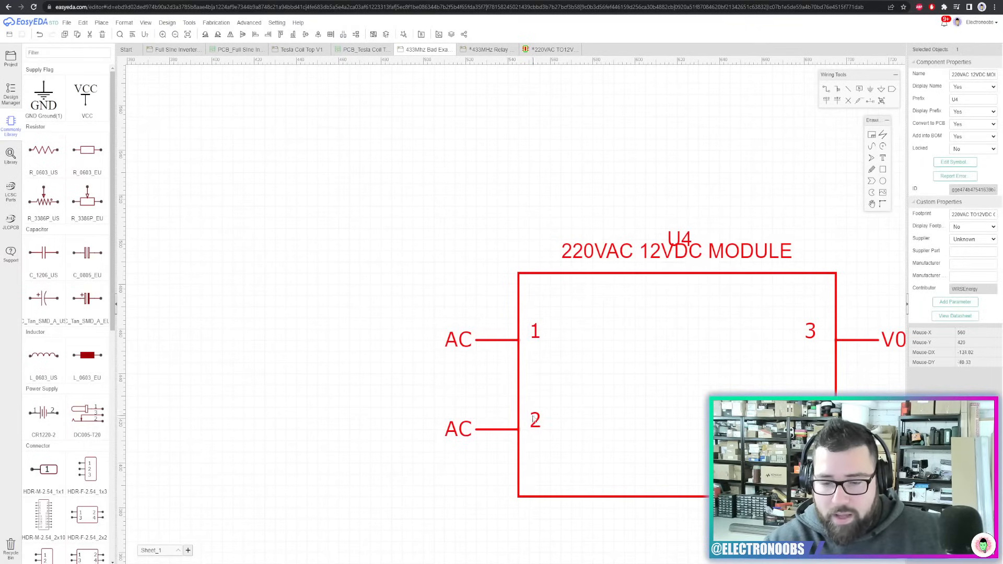
Return to the 220VAC TO12V… footprint and inspect the numbers of the three small pads and the large tab pad
{"action": "left_click", "coordinate": [534, 51]}
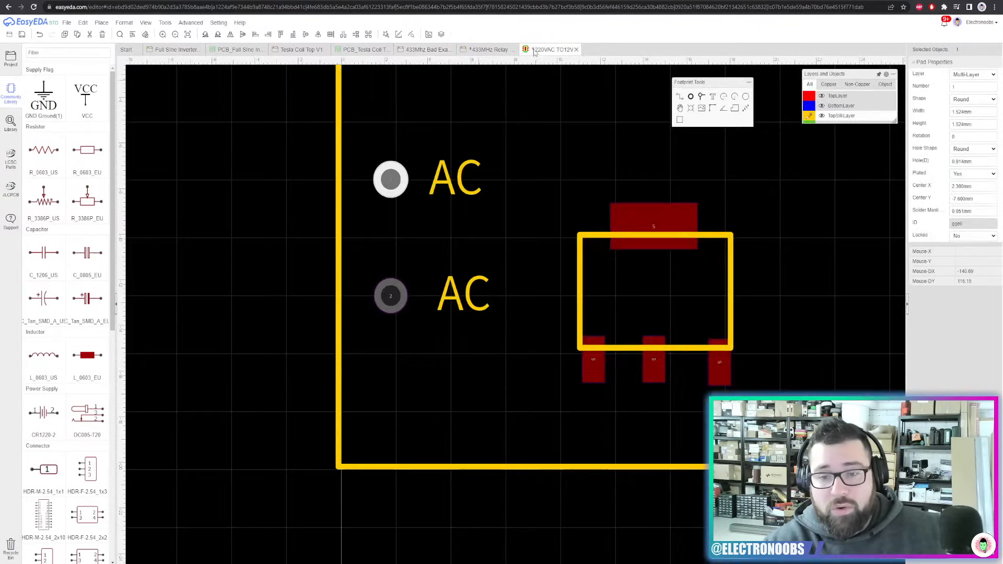
{"action": "right_click_drag", "start_coordinate": [786, 303], "coordinate": [620, 303]}
{"action": "left_click", "coordinate": [428, 359]}
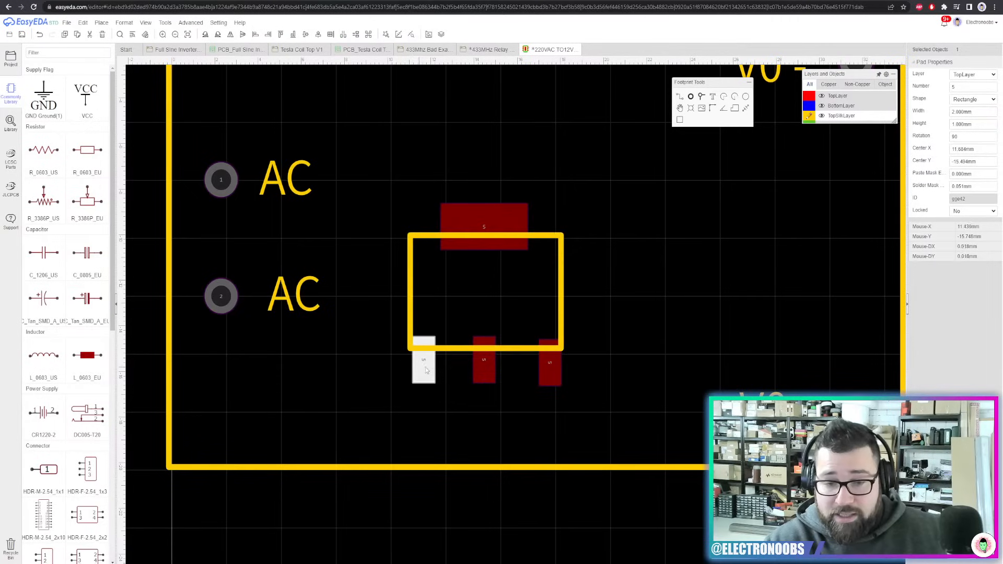
{"action": "left_click", "coordinate": [483, 371]}
{"action": "left_click", "coordinate": [543, 367]}
{"action": "left_click", "coordinate": [481, 218]}
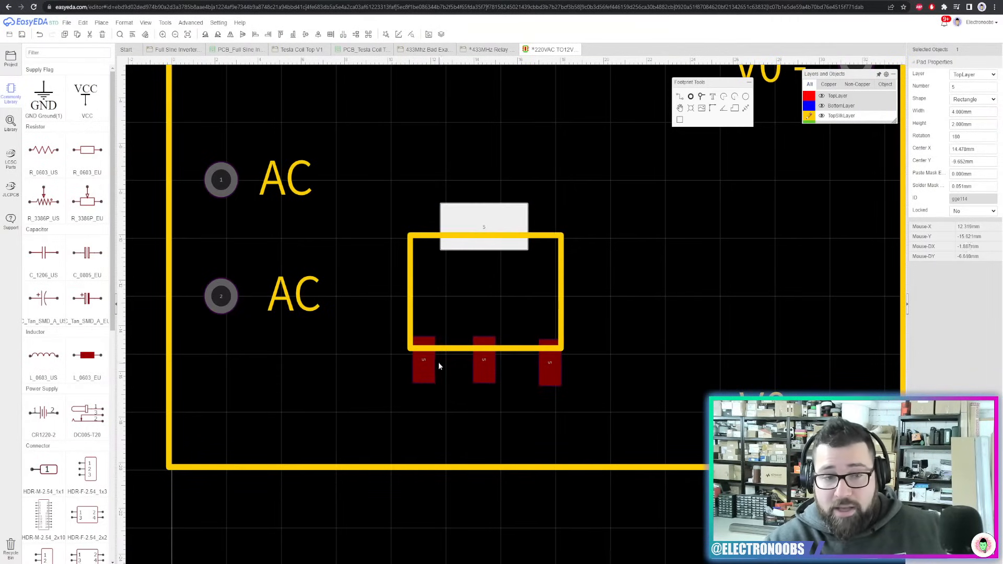
{"action": "scroll", "coordinate": [438, 362], "scroll_direction": "down", "scroll_amount": 3}
{"action": "scroll", "coordinate": [433, 364], "scroll_direction": "up", "scroll_amount": 3}
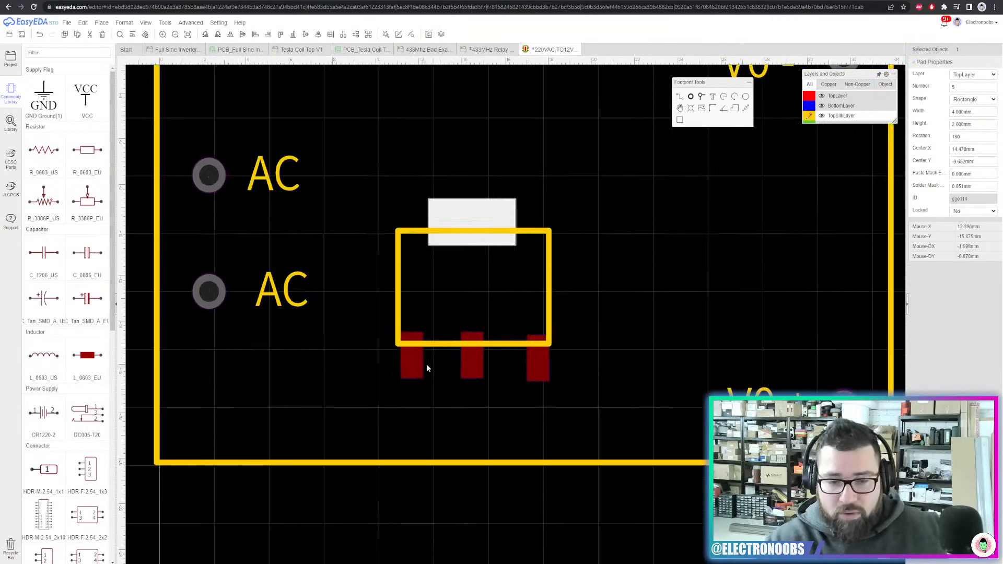
Number the three small pads 1, 2 and 3 in order from left to right
{"action": "left_click", "coordinate": [415, 363]}
{"action": "double_click", "coordinate": [966, 87]}
{"action": "type", "text": "1"}
{"action": "left_click", "coordinate": [749, 257]}
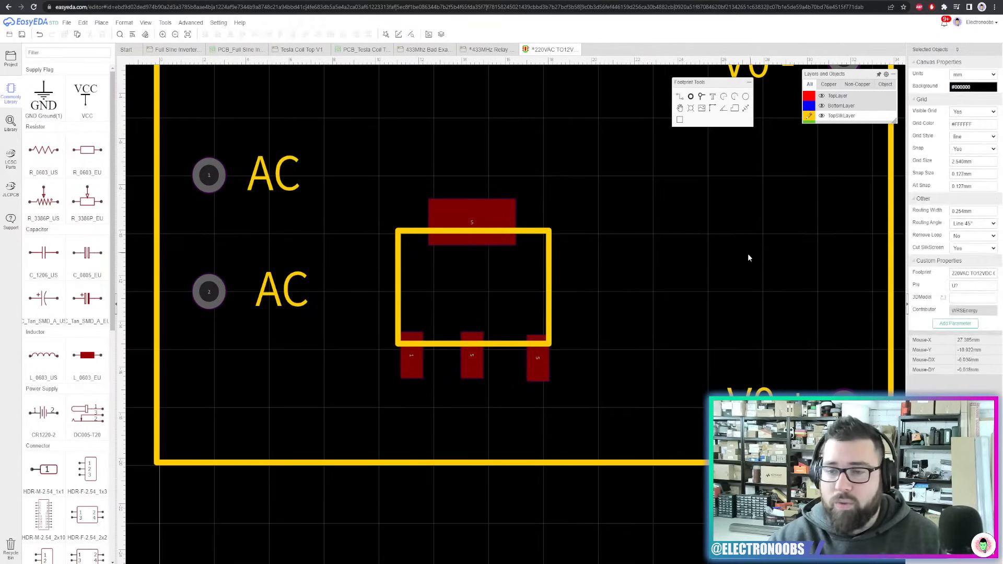
{"action": "left_click", "coordinate": [475, 365]}
{"action": "double_click", "coordinate": [971, 88]}
{"action": "type", "text": "2"}
{"action": "left_click", "coordinate": [538, 358]}
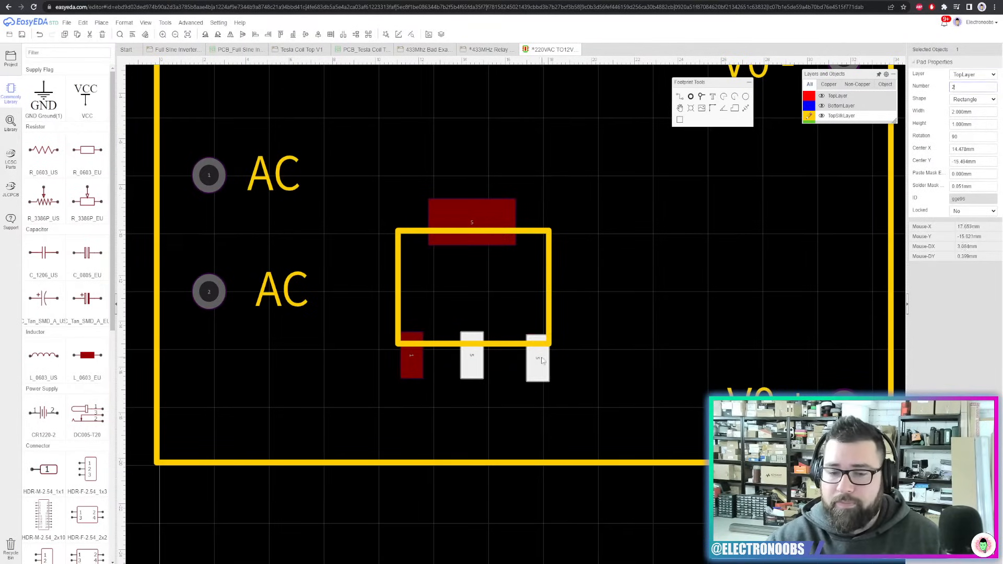
{"action": "double_click", "coordinate": [971, 88]}
{"action": "type", "text": "3"}
Set the large tab pad's number to 4
{"action": "left_click", "coordinate": [505, 207]}
{"action": "left_click", "coordinate": [504, 206]}
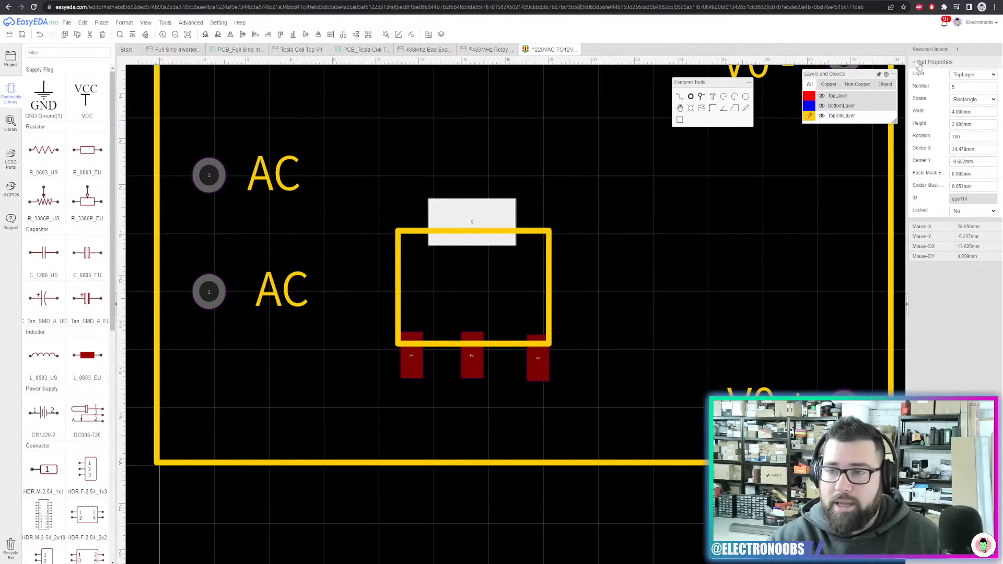
{"action": "double_click", "coordinate": [970, 87]}
{"action": "type", "text": "4"}
{"action": "left_click", "coordinate": [591, 229]}
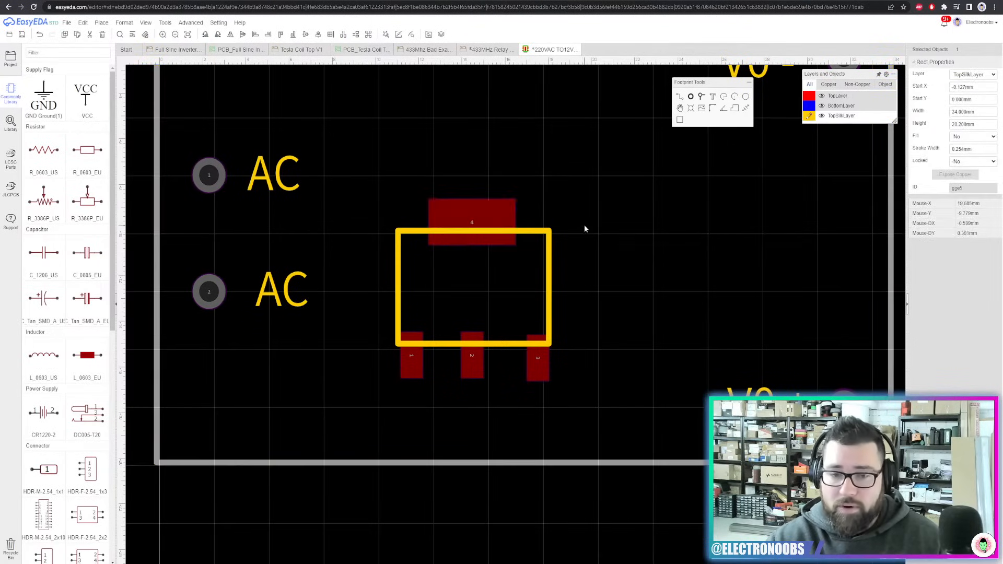
Review the pin-to-pad assignment of the 220VAC 12VDC MODULE in the Footprint Manager, then close it without changes
{"action": "left_click", "coordinate": [489, 49]}
{"action": "left_click", "coordinate": [426, 49]}
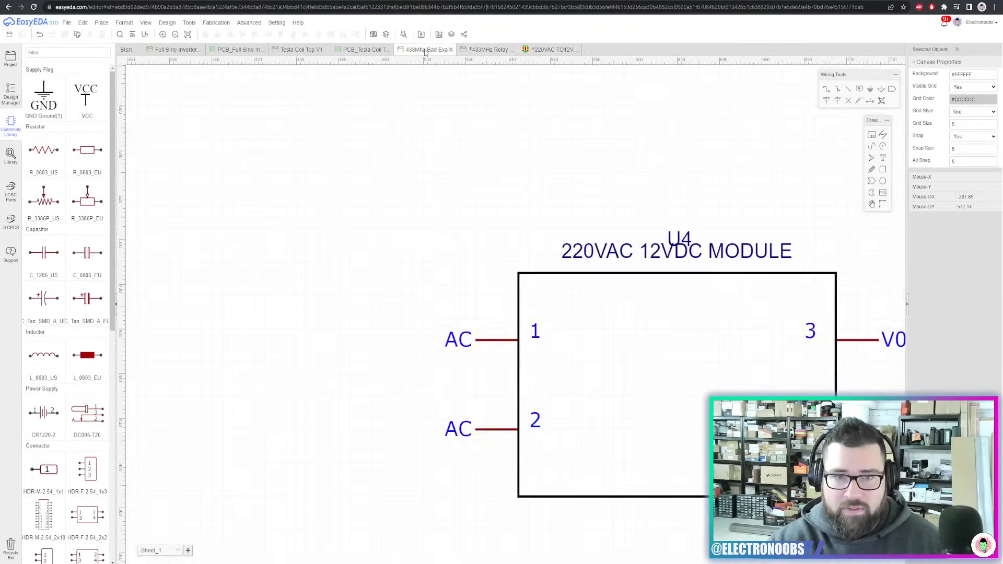
{"action": "left_click", "coordinate": [596, 293]}
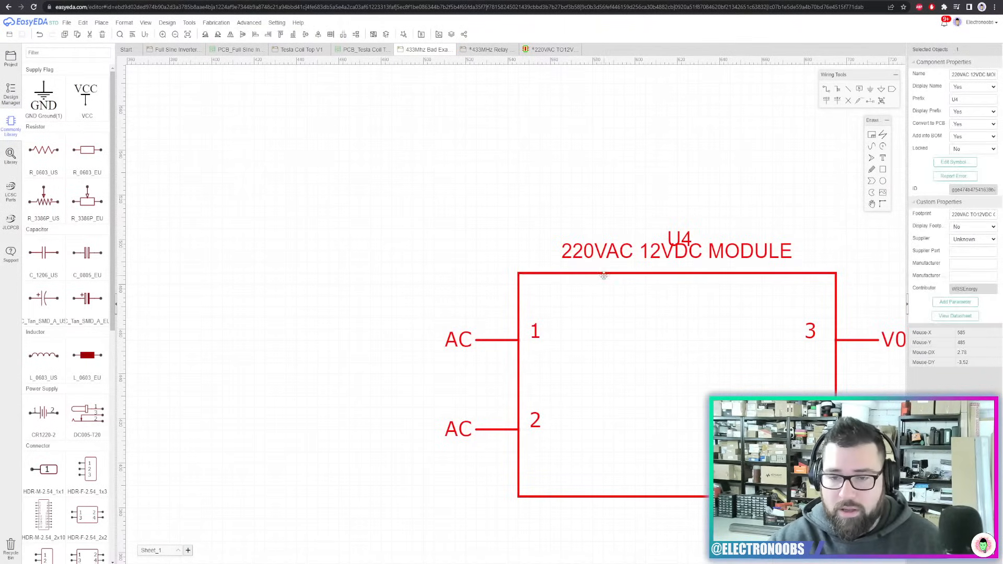
{"action": "left_click", "coordinate": [959, 215]}
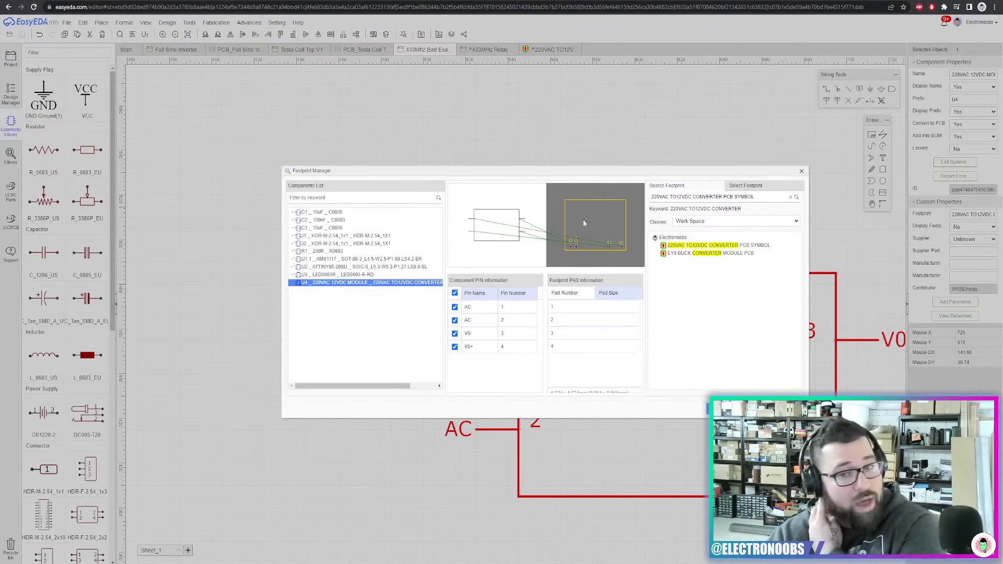
{"action": "left_click", "coordinate": [802, 171]}
Close the 220VAC TO12V… footprint document without saving its changes
{"action": "left_click", "coordinate": [556, 48]}
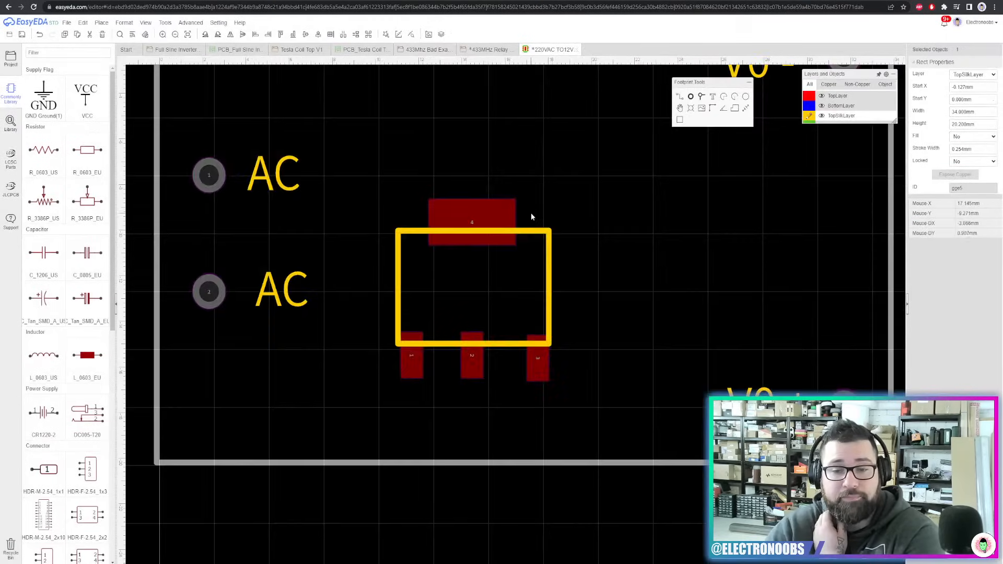
{"action": "scroll", "coordinate": [531, 212], "scroll_direction": "down", "scroll_amount": 3}
{"action": "left_click", "coordinate": [577, 49]}
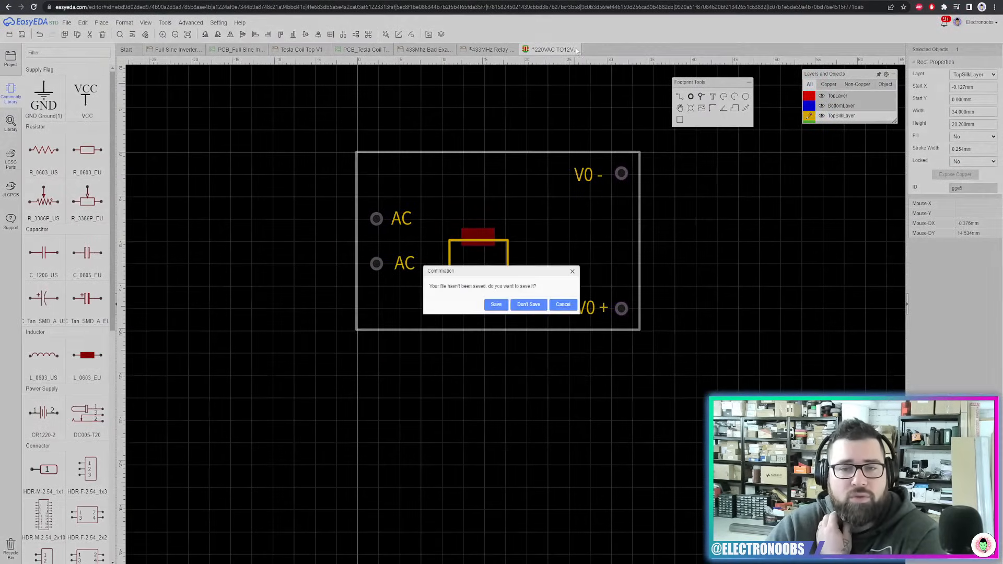
{"action": "left_click", "coordinate": [535, 305]}
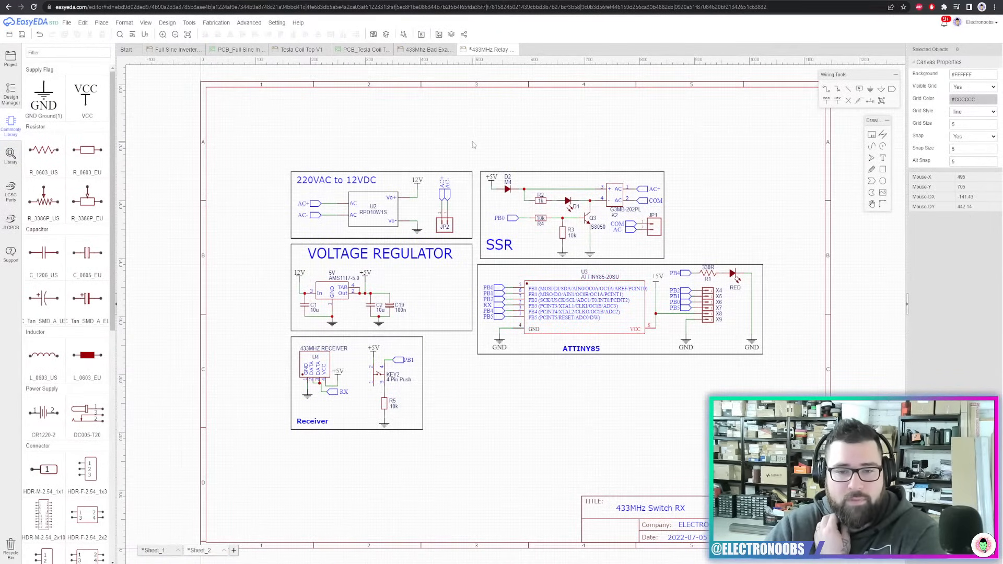
In the 433Mhz Bad Exa… schematic, move the 220VAC 12VDC MODULE symbol directly beneath the Power Input block
{"action": "left_click", "coordinate": [424, 49]}
{"action": "scroll", "coordinate": [549, 235], "scroll_direction": "down", "scroll_amount": 2}
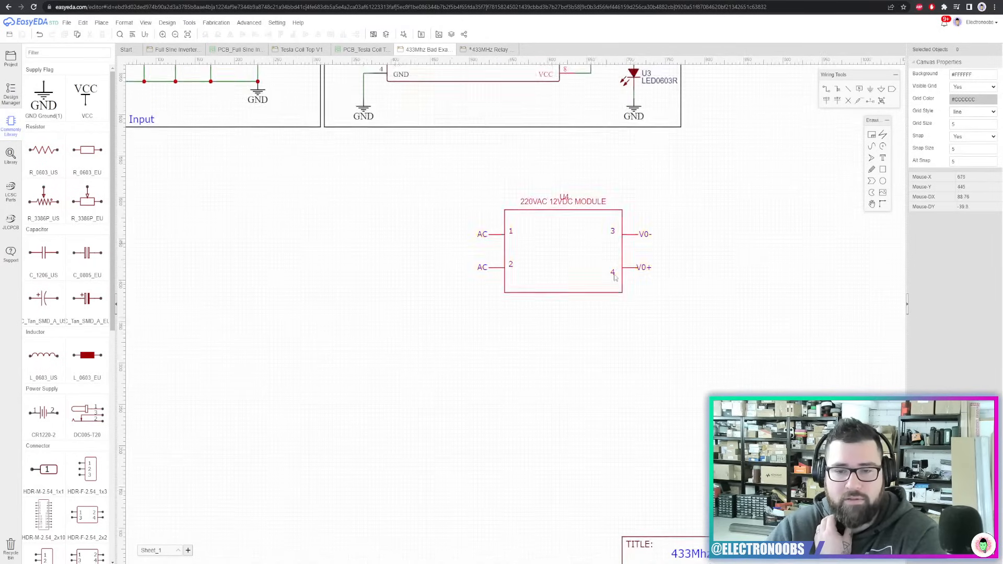
{"action": "scroll", "coordinate": [615, 278], "scroll_direction": "down", "scroll_amount": 3}
{"action": "left_click_drag", "start_coordinate": [616, 301], "coordinate": [500, 282]}
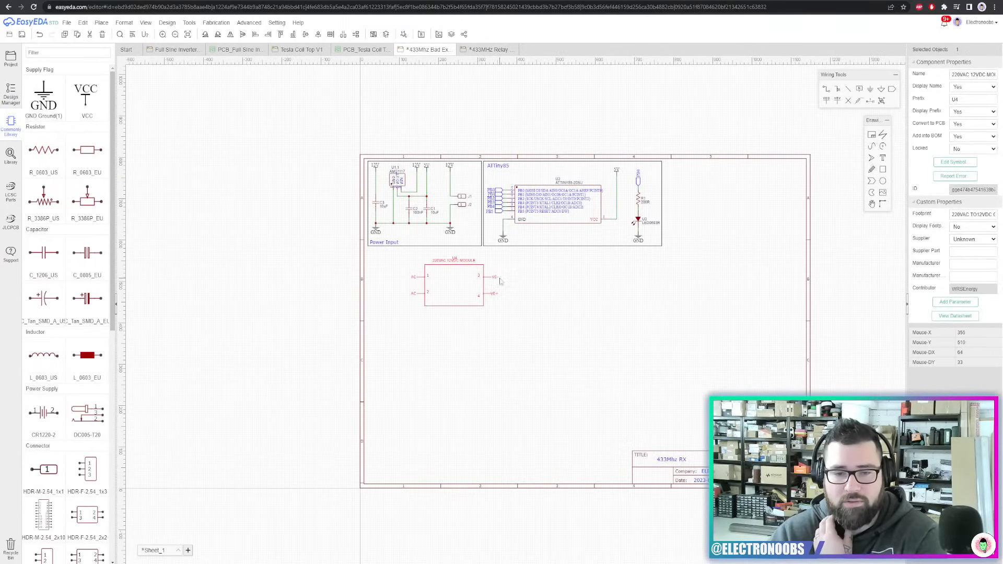
Switch to the 433Mhz Relay schematic and look over its labelled circuit blocks
{"action": "scroll", "coordinate": [500, 282], "scroll_direction": "up", "scroll_amount": 2}
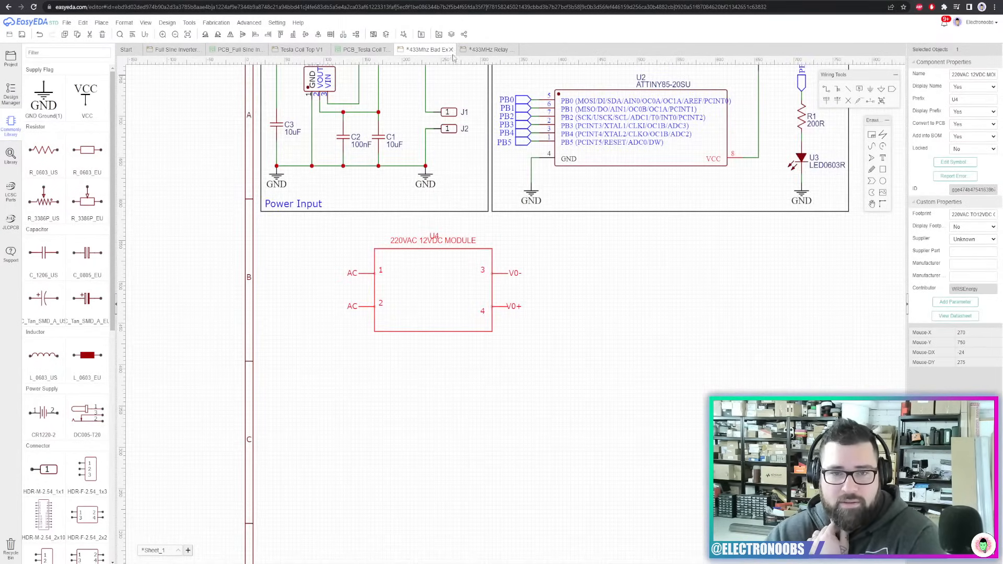
{"action": "left_click", "coordinate": [487, 49]}
{"action": "left_click_drag", "start_coordinate": [767, 142], "coordinate": [280, 446]}
{"action": "left_click", "coordinate": [554, 462]}
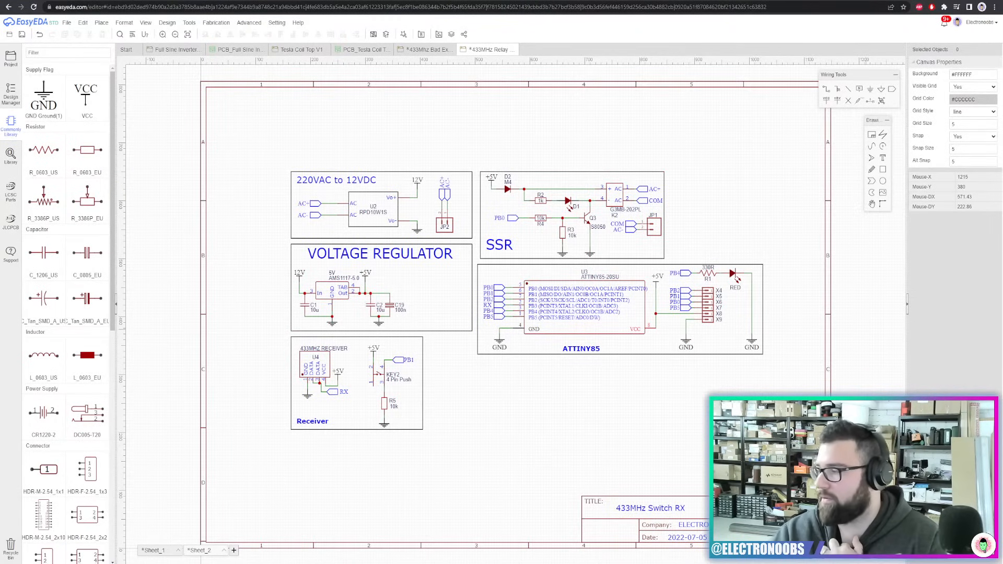
{"action": "left_click_drag", "start_coordinate": [779, 145], "coordinate": [301, 456]}
{"action": "left_click", "coordinate": [301, 456]}
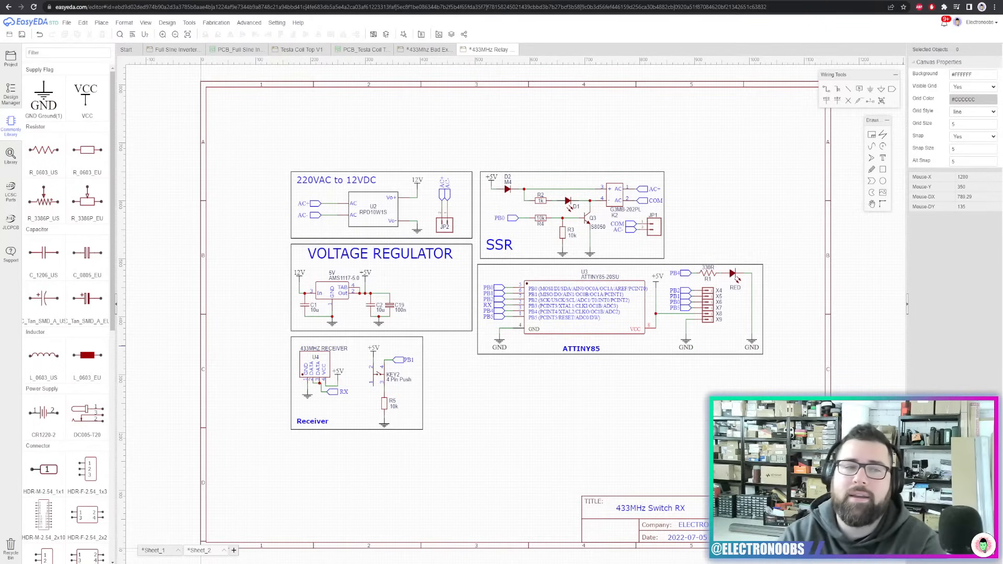
Switch to the electronoobs.com website in the browser, return to its home page and search the site for multimeter
{"action": "key", "text": "ctrl+Tab"}
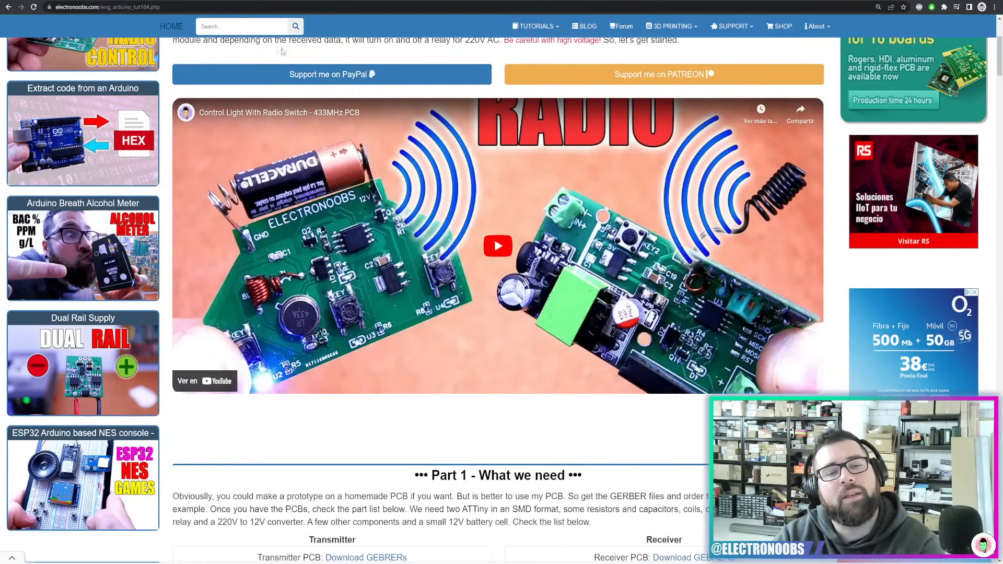
{"action": "left_click", "coordinate": [175, 29]}
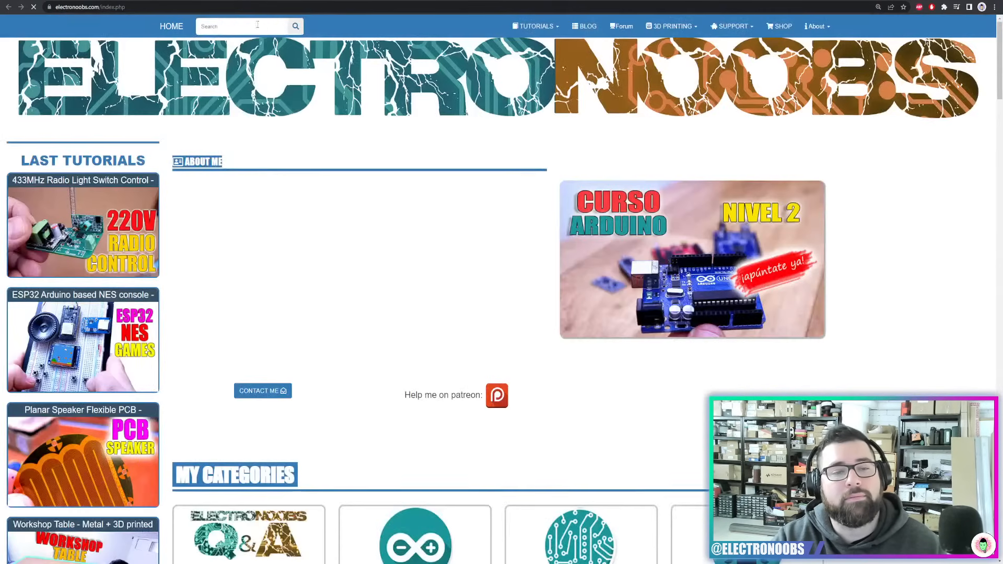
{"action": "left_click", "coordinate": [257, 25]}
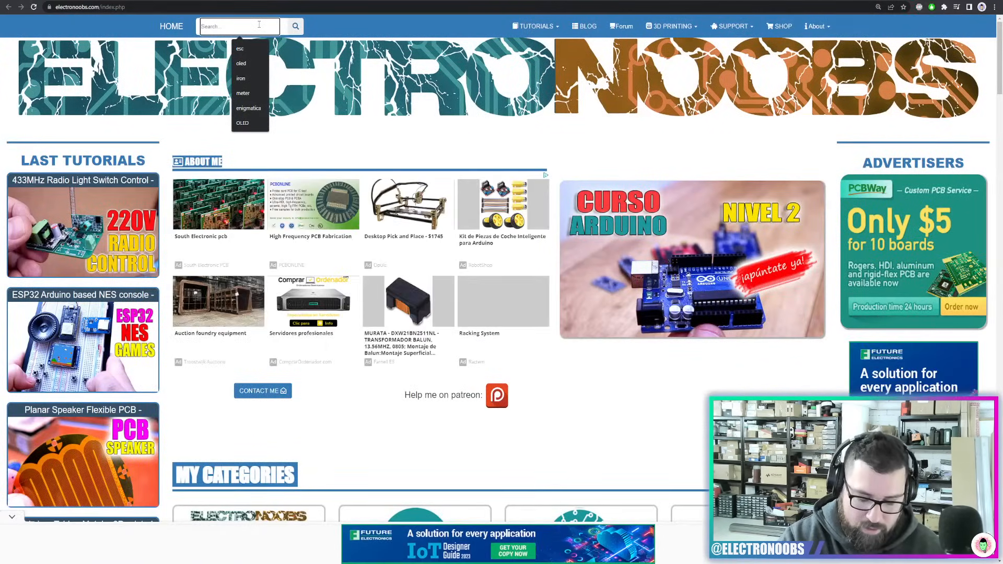
{"action": "type", "text": "multimete"}
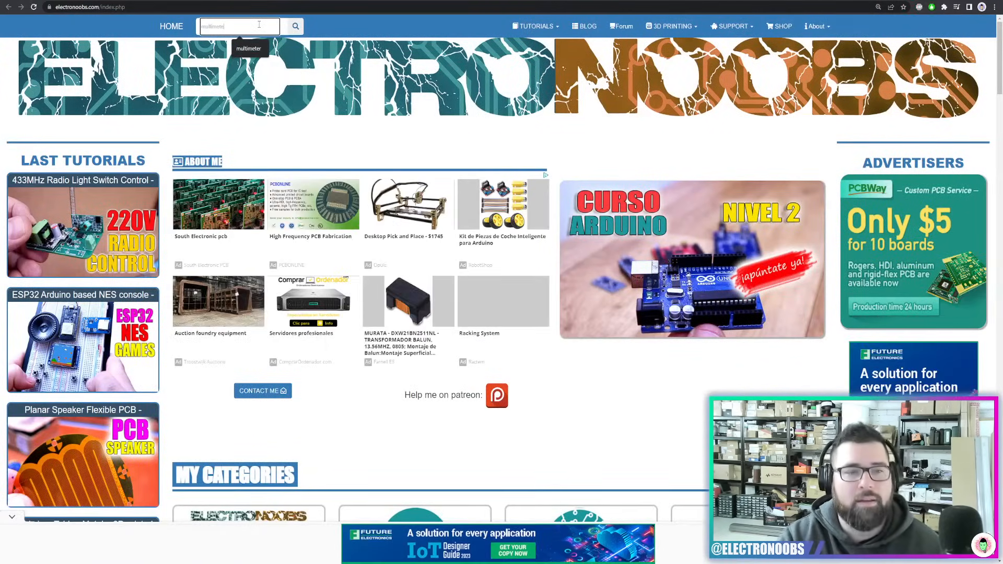
{"action": "type", "text": "r"}
{"action": "key", "text": "Return"}
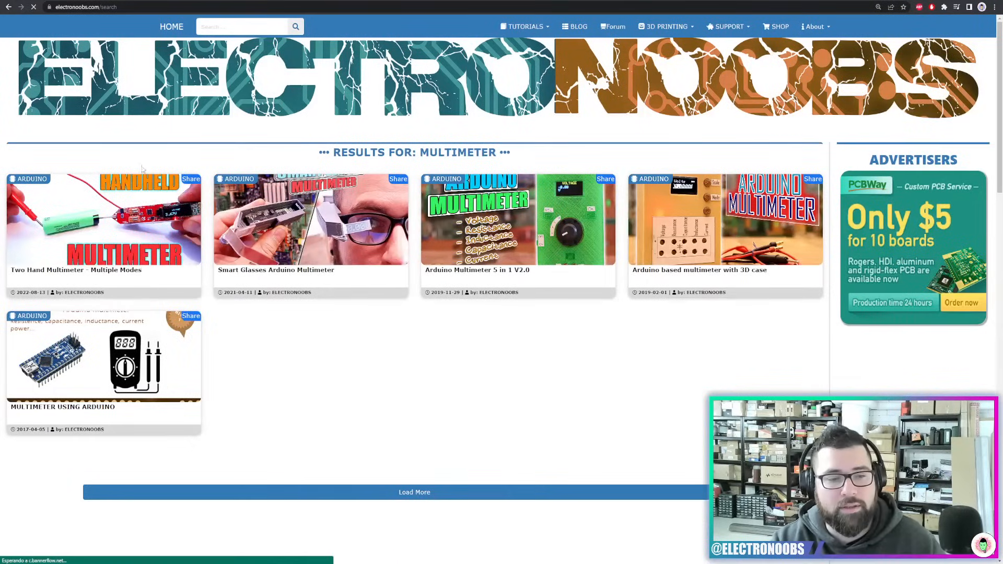
Open the Two Hand Multimeter tutorial from the results and review its description and project video
{"action": "left_click", "coordinate": [125, 197]}
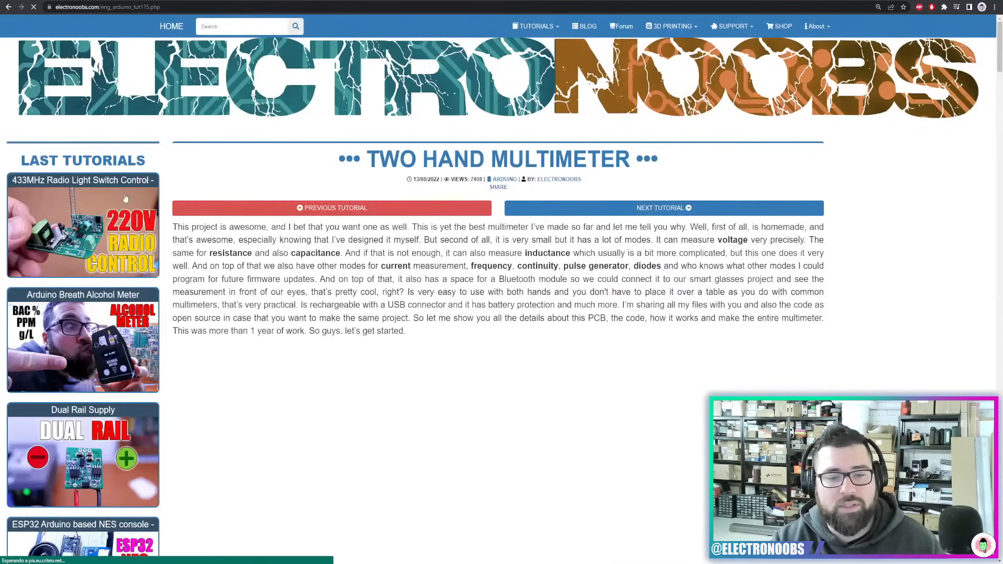
{"action": "scroll", "coordinate": [500, 211], "scroll_direction": "down", "scroll_amount": 3}
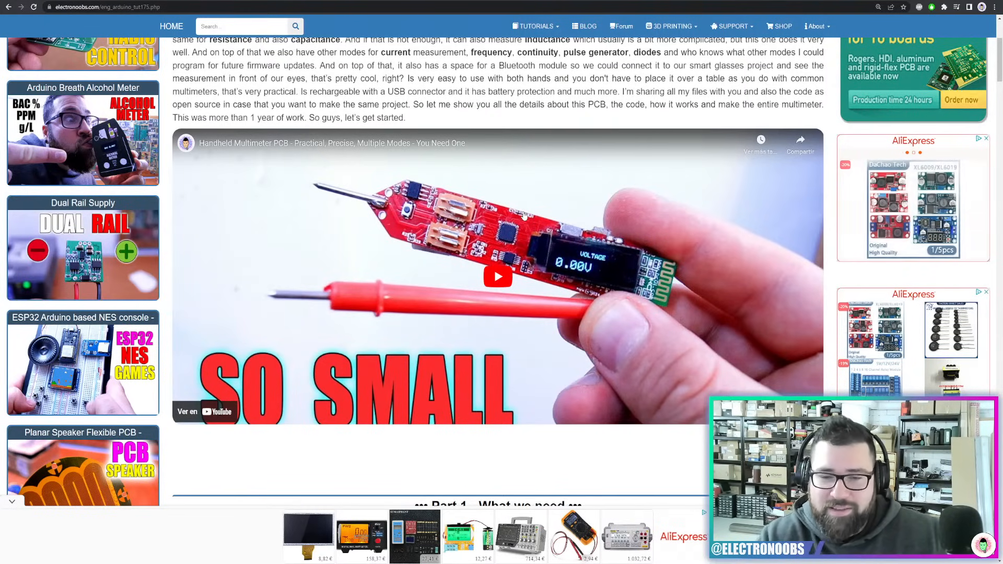
{"action": "scroll", "coordinate": [509, 214], "scroll_direction": "down", "scroll_amount": 4}
{"action": "scroll", "coordinate": [502, 230], "scroll_direction": "up", "scroll_amount": 6}
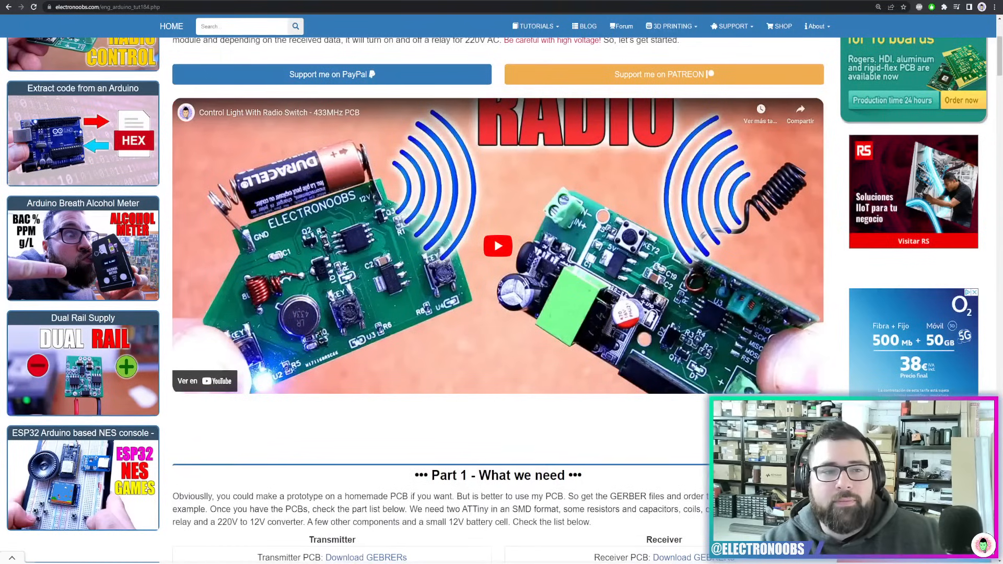
Return to the 433Mhz Relay schematic in EasyEDA and find the HDR-M-2.54 header among the library's connectors
{"action": "left_click", "coordinate": [261, 1]}
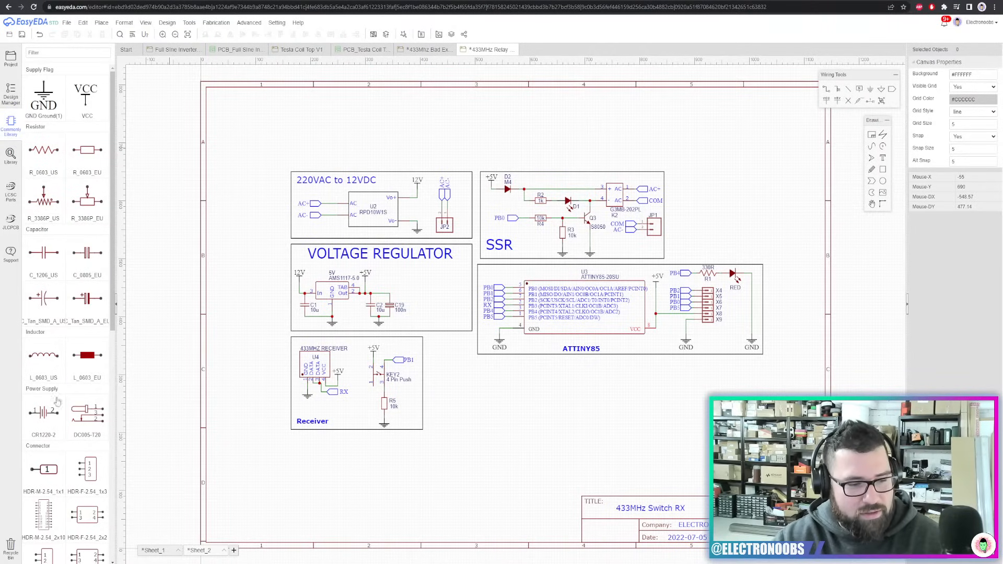
{"action": "scroll", "coordinate": [61, 470], "scroll_direction": "down", "scroll_amount": 1}
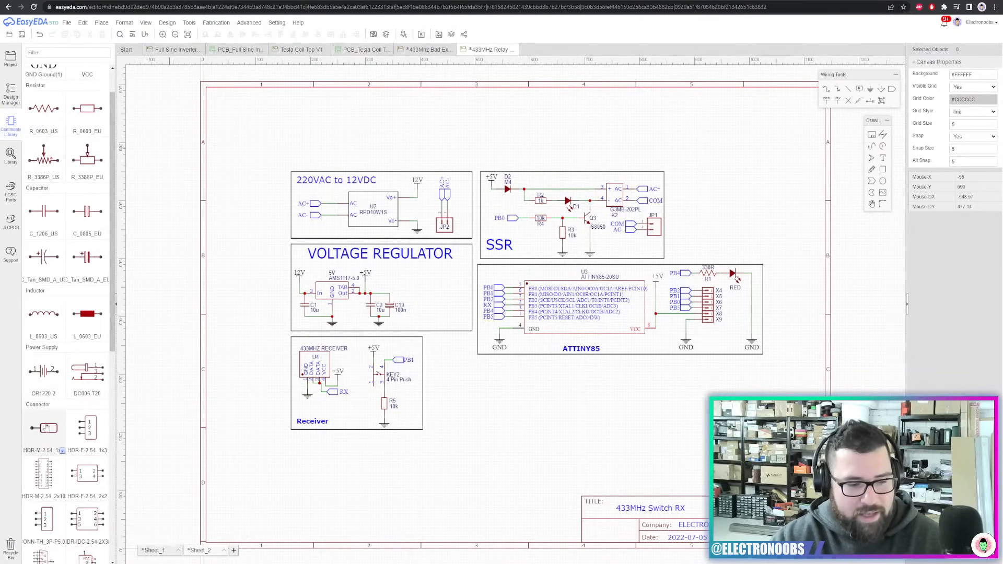
{"action": "left_click", "coordinate": [46, 430]}
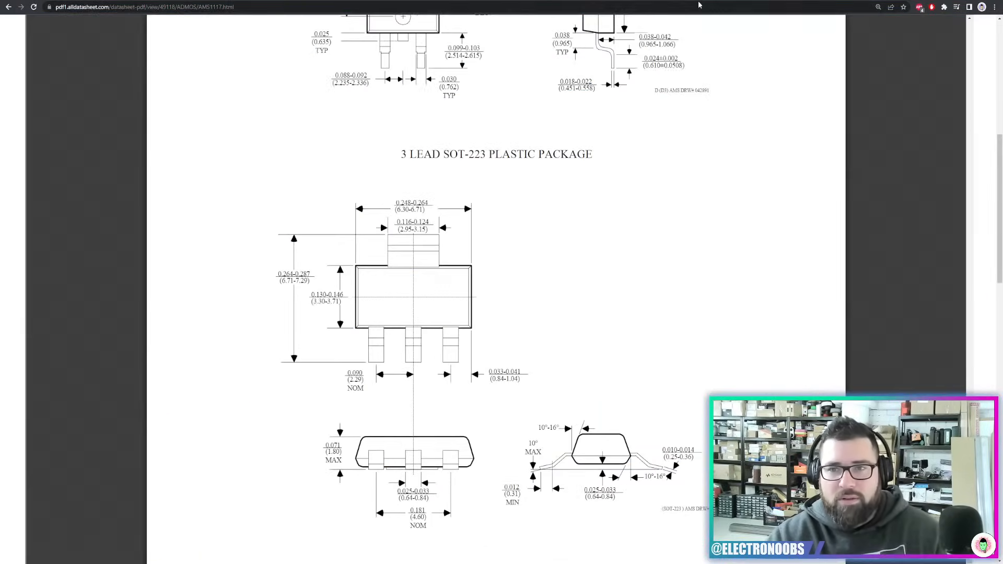
Search the web for arduino nano in the datasheet page's browser window and examine the board's pictures in the image results
{"action": "left_click", "coordinate": [699, 5]}
{"action": "type", "text": "ar"}
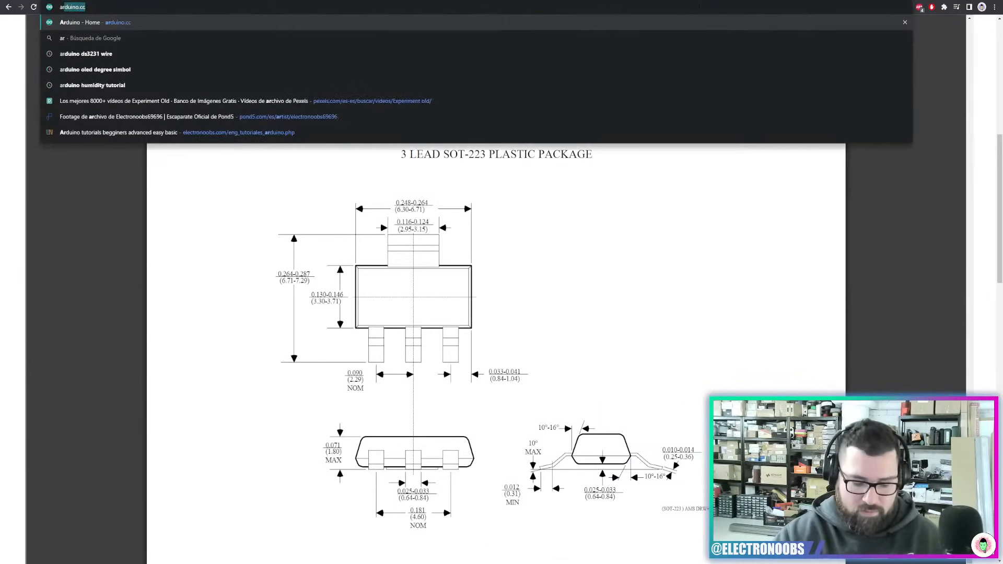
{"action": "type", "text": "duino nano"}
{"action": "key", "text": "Return"}
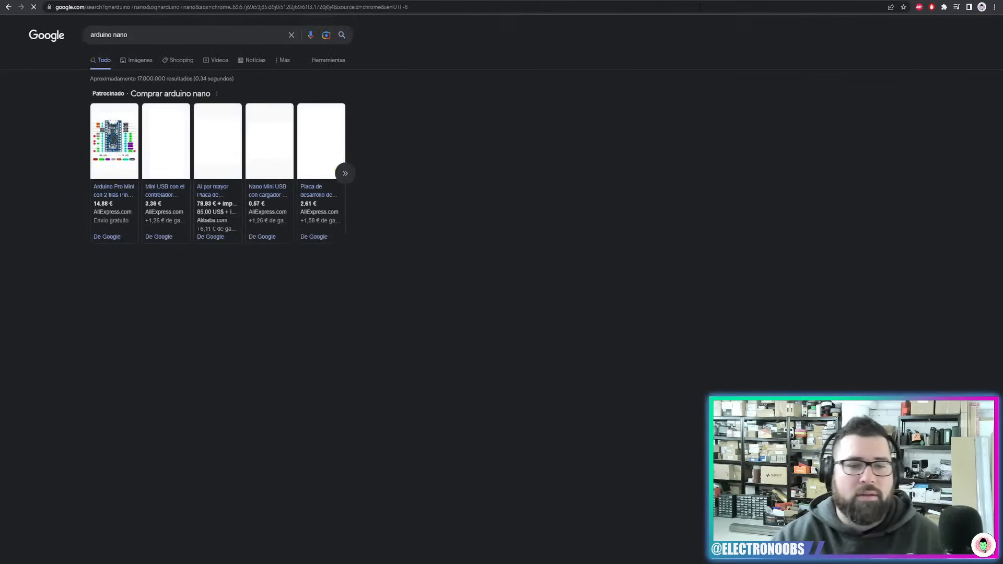
{"action": "left_click", "coordinate": [162, 152]}
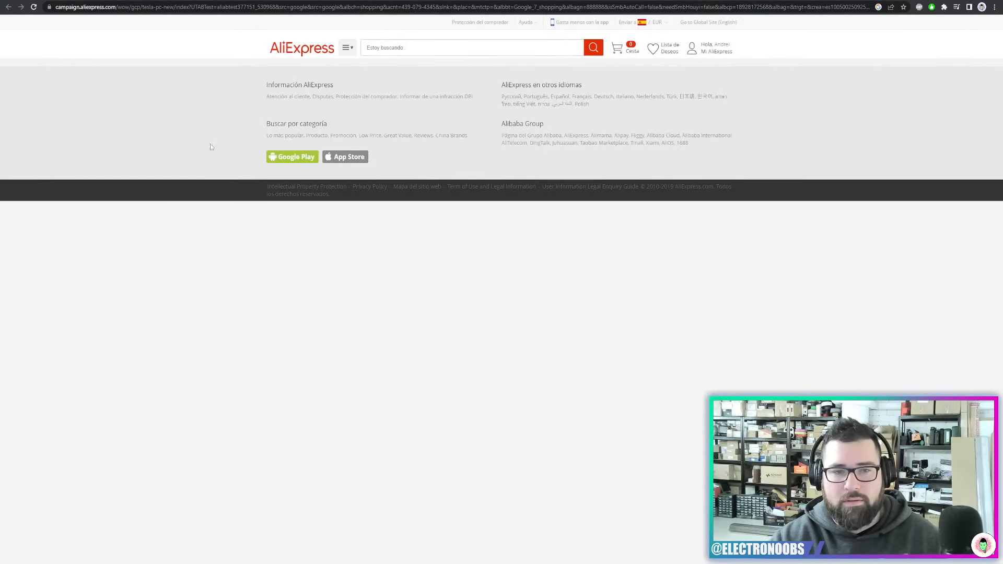
{"action": "key", "text": "ctrl+w"}
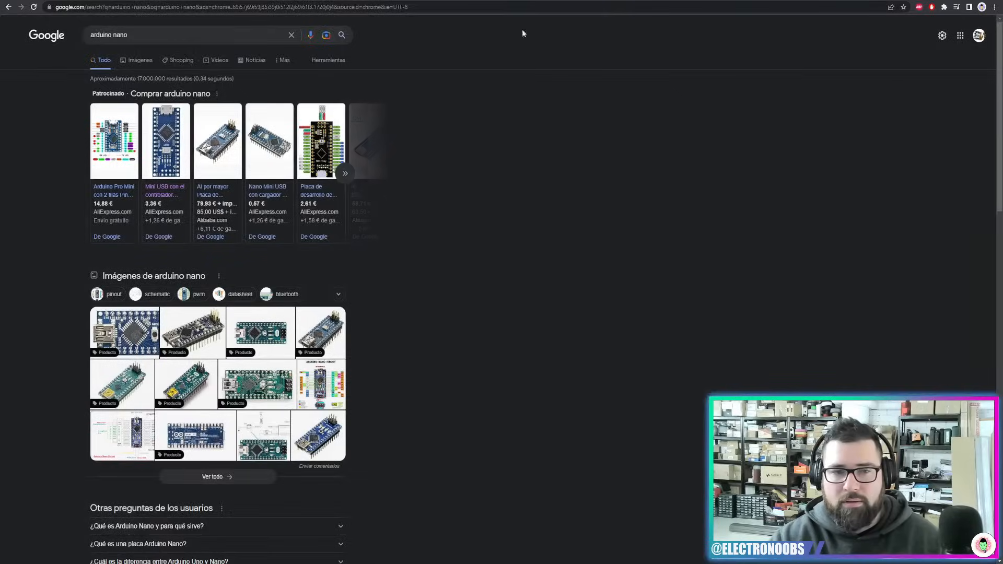
{"action": "left_click", "coordinate": [137, 58]}
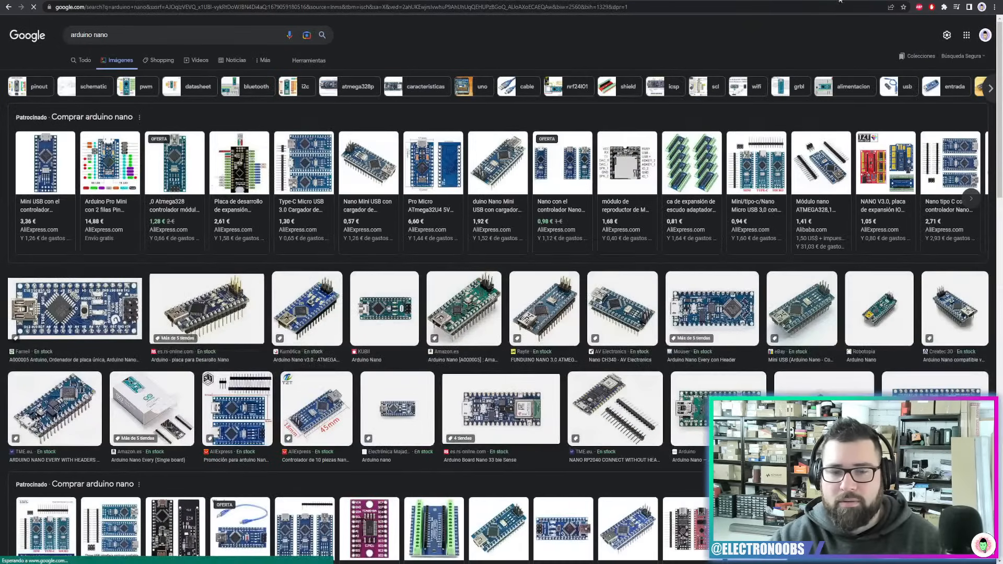
{"action": "left_click", "coordinate": [313, 309]}
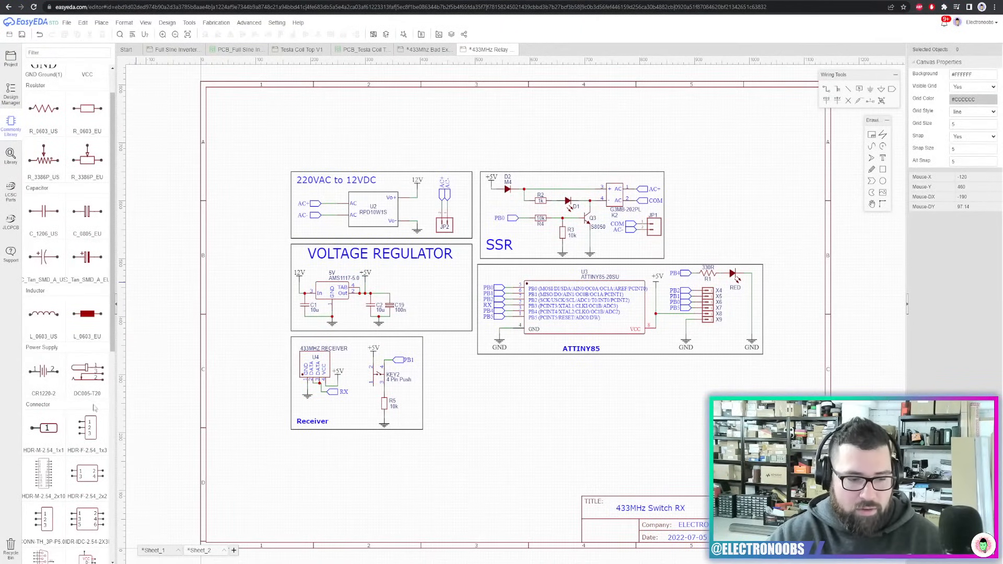
Back in the EasyEDA schematic, choose the HDR-M-2.54_1x20 variant for the male header in the component library
{"action": "left_click", "coordinate": [44, 430]}
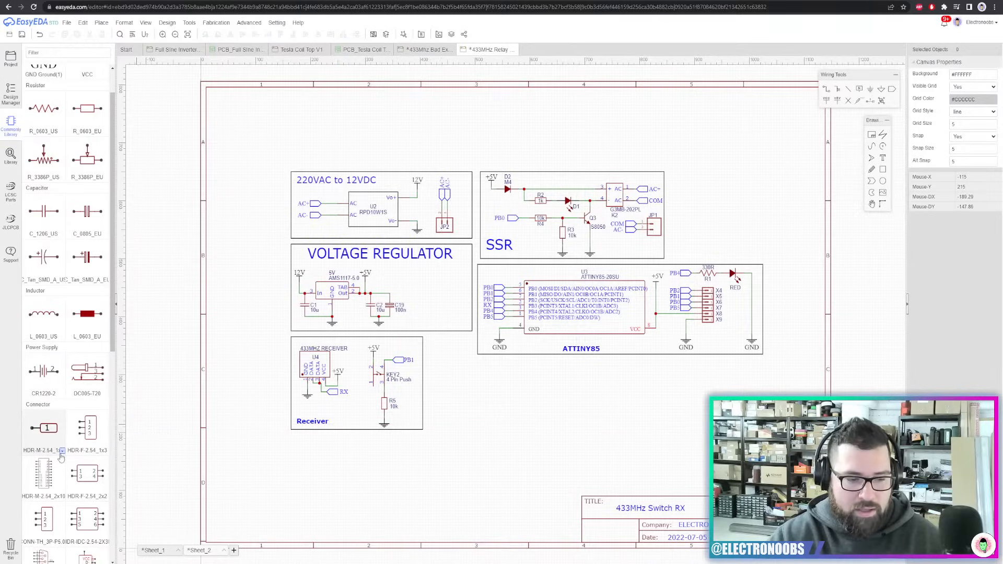
{"action": "left_click", "coordinate": [62, 450]}
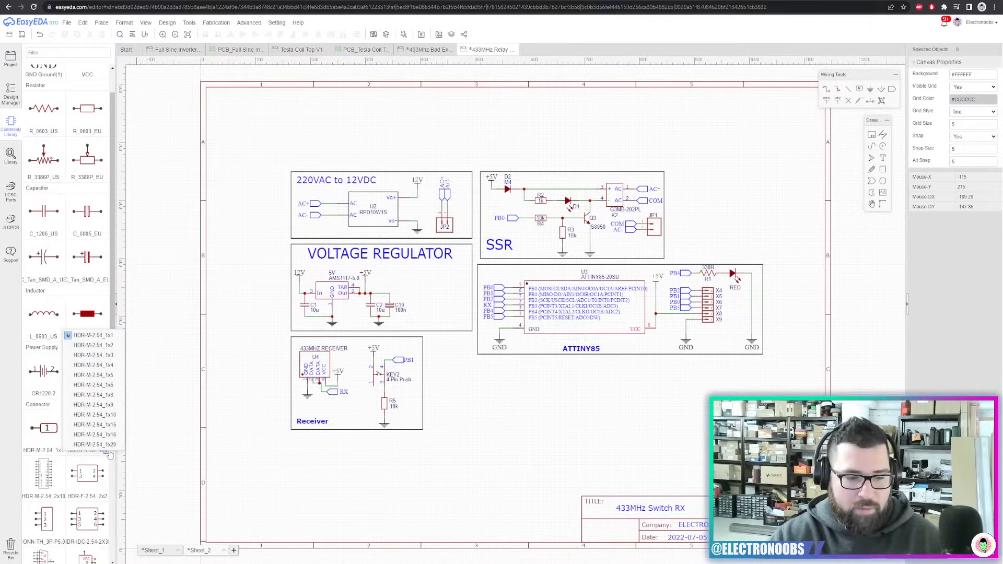
{"action": "left_click", "coordinate": [95, 445]}
{"action": "left_click", "coordinate": [43, 436]}
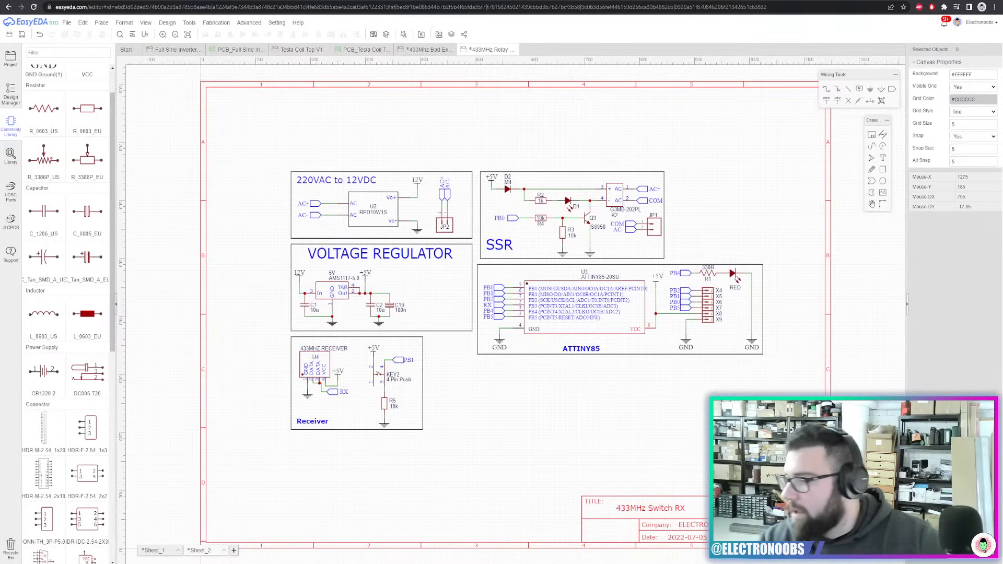
Launch the Arduino IDE, then minimise its window to get back to the relay schematic
{"action": "key", "text": "super"}
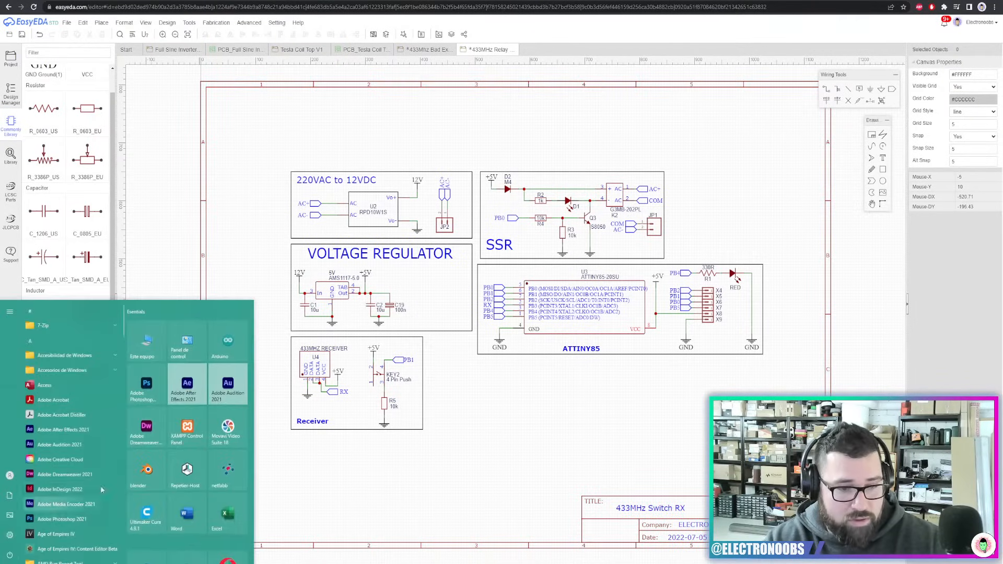
{"action": "left_click", "coordinate": [228, 342]}
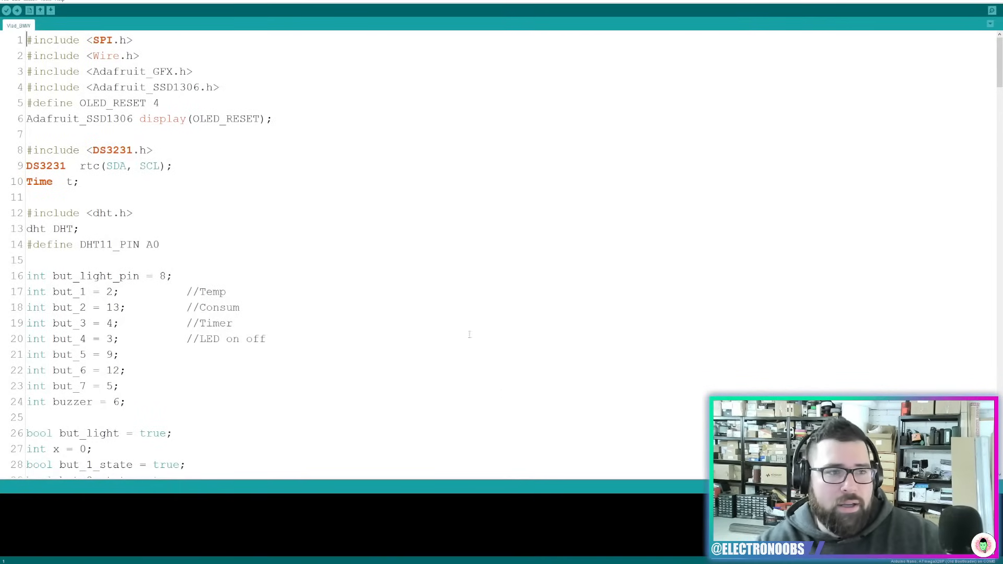
{"action": "key", "text": "super+Down"}
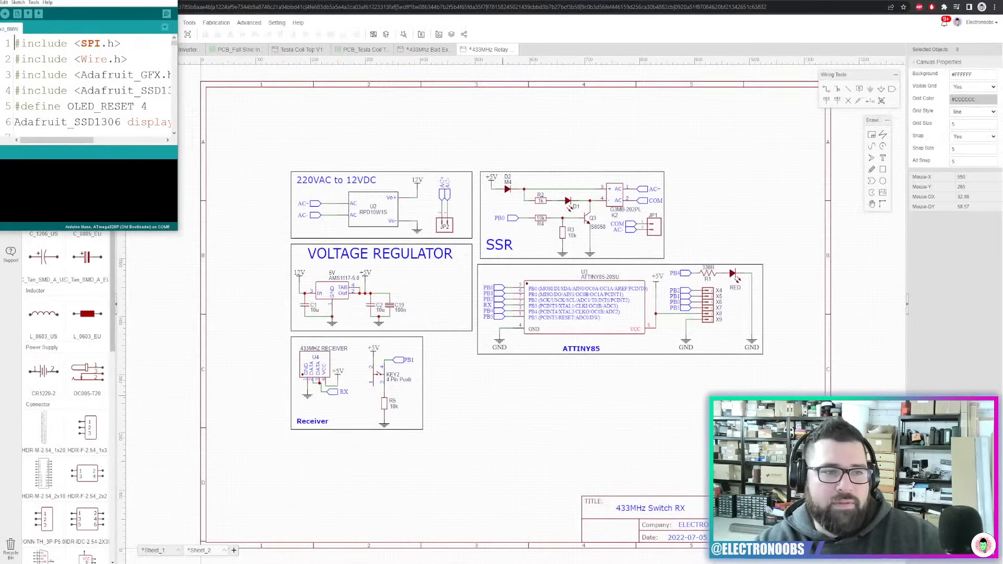
{"action": "key", "text": "super+Down"}
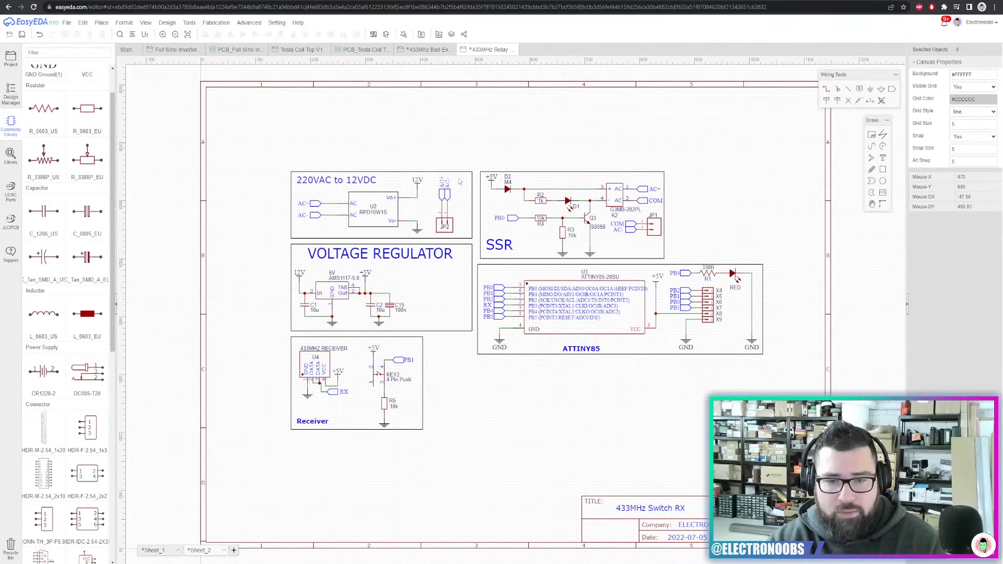
Examine the SSR block of the relay schematic, inspecting resistor R4 and the properties of transistor Q3
{"action": "scroll", "coordinate": [400, 272], "scroll_direction": "up", "scroll_amount": 2}
{"action": "right_click_drag", "start_coordinate": [399, 288], "coordinate": [381, 234]}
{"action": "right_click_drag", "start_coordinate": [810, 124], "coordinate": [773, 142]}
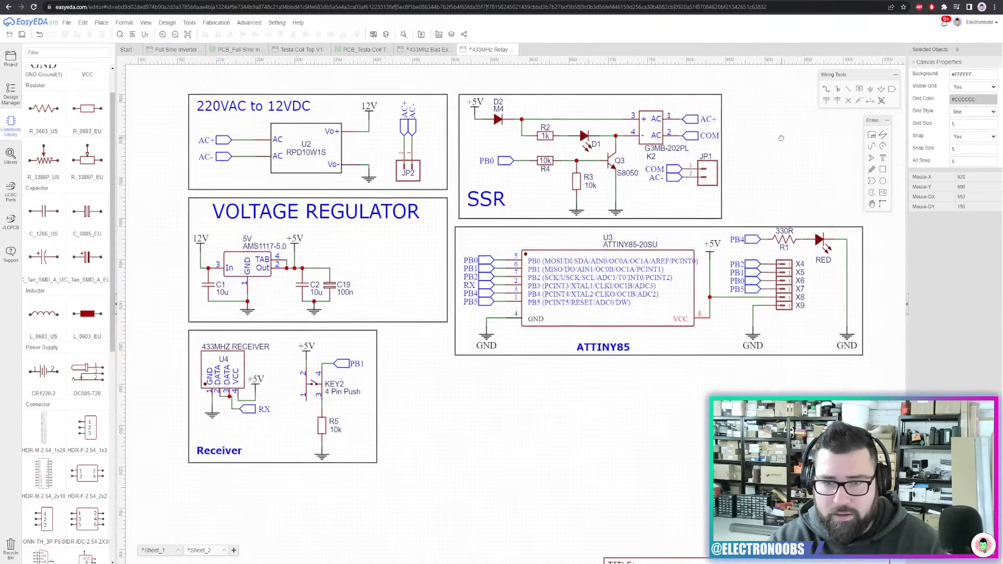
{"action": "left_click", "coordinate": [611, 164]}
{"action": "scroll", "coordinate": [555, 159], "scroll_direction": "up", "scroll_amount": 3}
{"action": "left_click", "coordinate": [624, 213]}
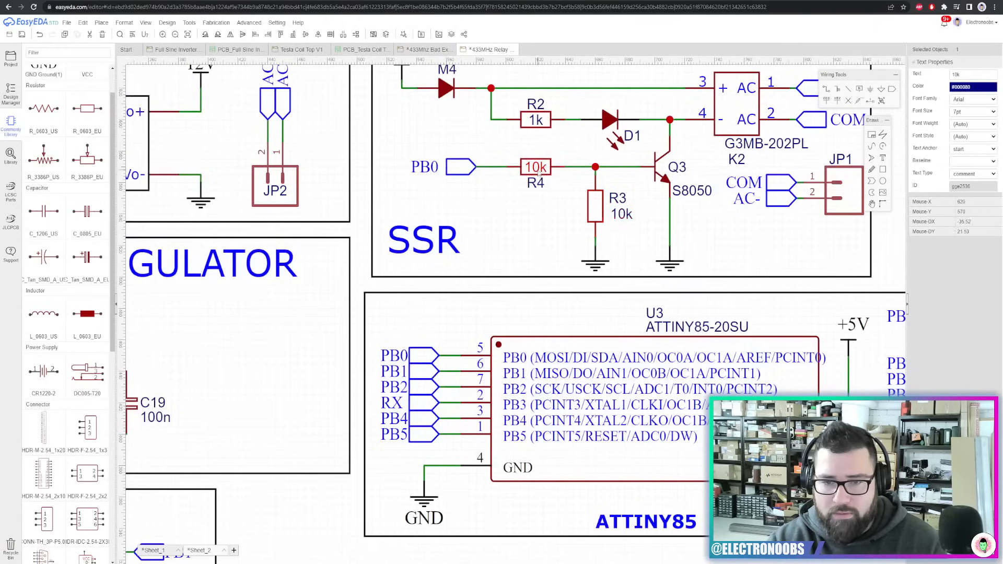
{"action": "right_click_drag", "start_coordinate": [646, 212], "coordinate": [591, 212]}
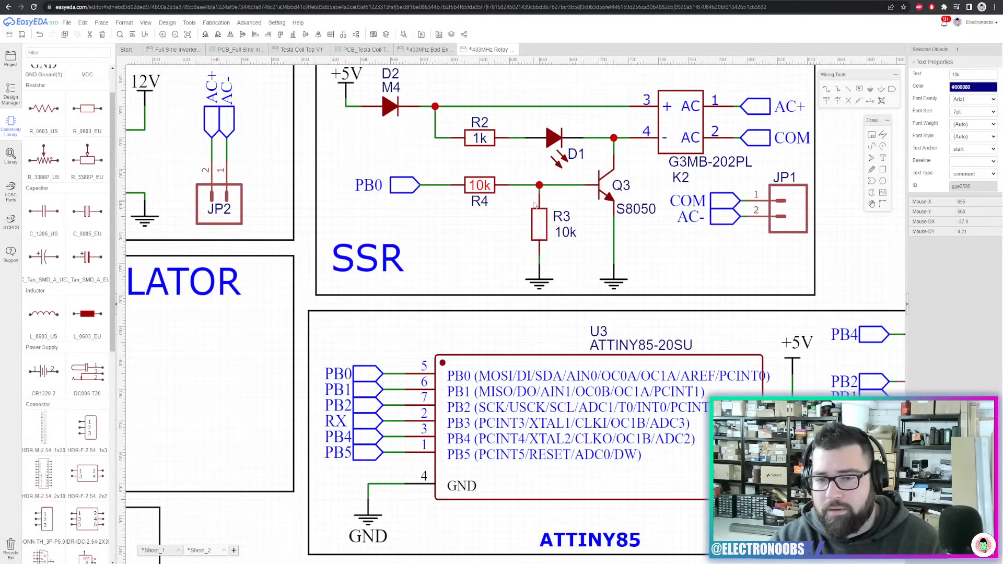
{"action": "left_click", "coordinate": [594, 187]}
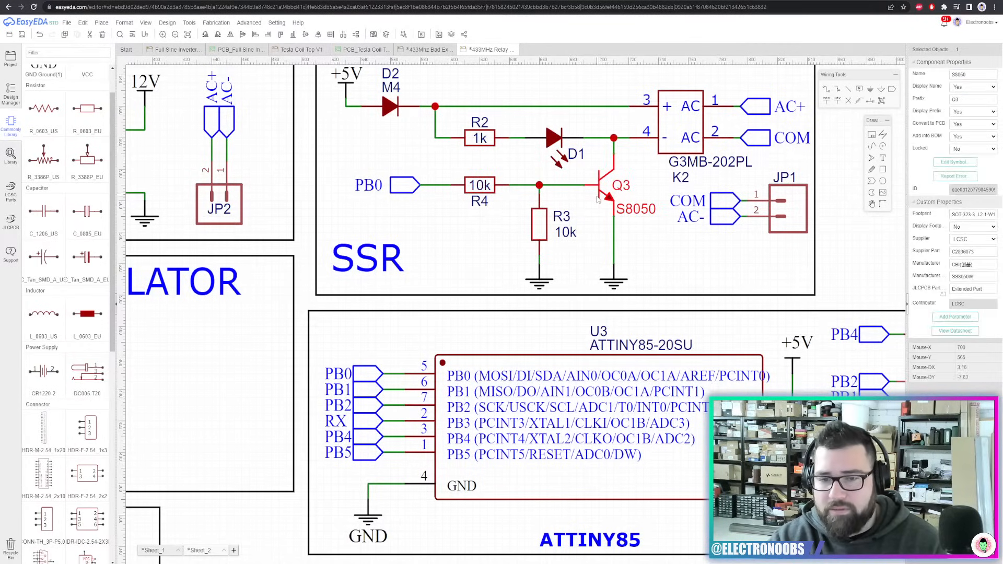
{"action": "left_click", "coordinate": [486, 213]}
Inspect resistors R3 and R4 on the base of transistor Q3 in the SSR block
{"action": "scroll", "coordinate": [523, 202], "scroll_direction": "down", "scroll_amount": 3}
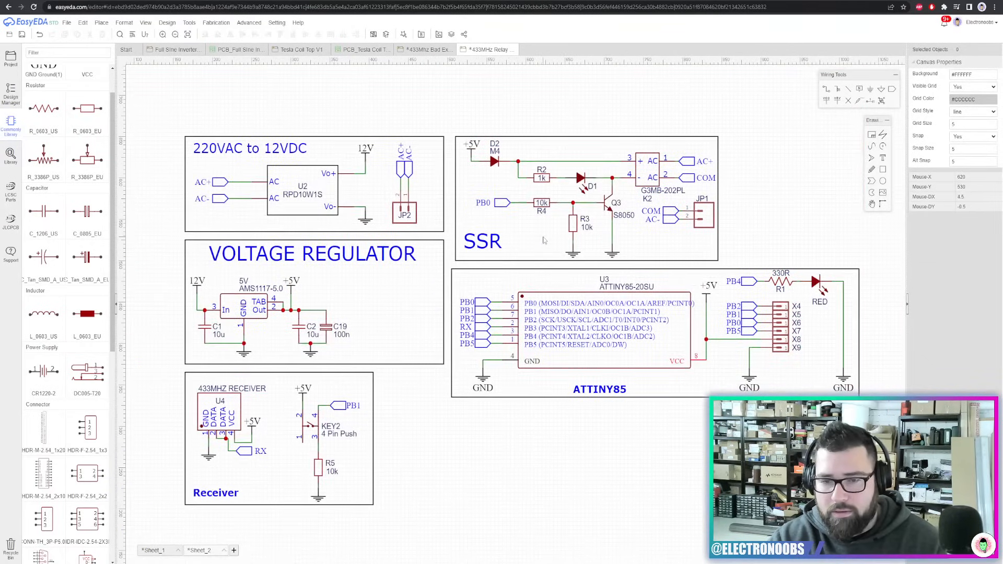
{"action": "right_click_drag", "start_coordinate": [543, 238], "coordinate": [503, 240]}
{"action": "scroll", "coordinate": [503, 240], "scroll_direction": "up", "scroll_amount": 3}
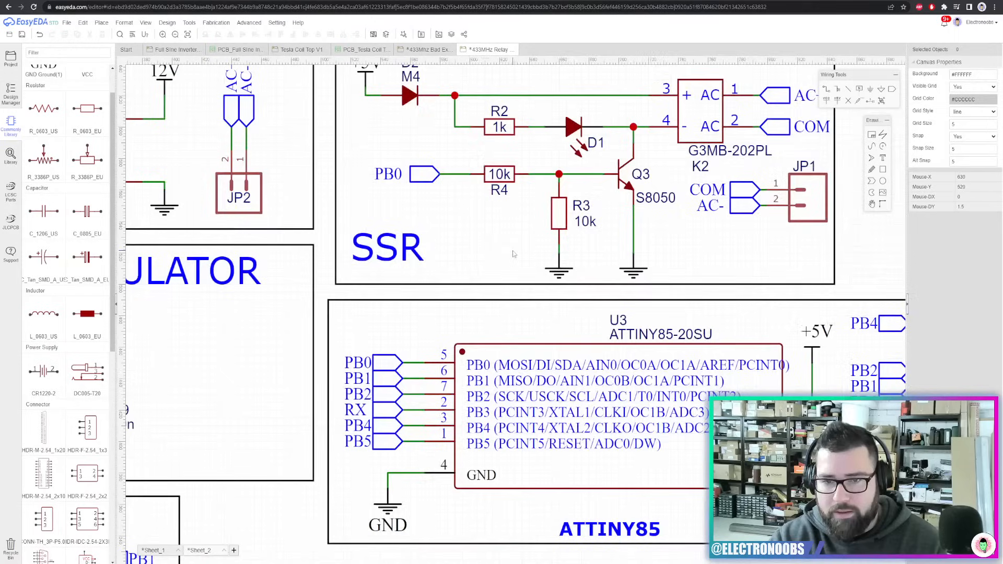
{"action": "left_click", "coordinate": [567, 210]}
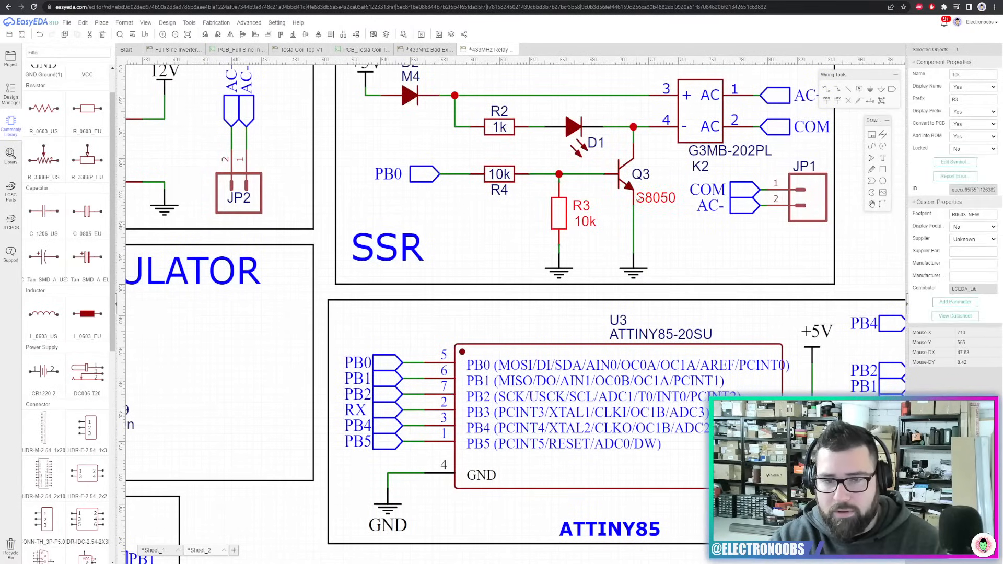
{"action": "left_click", "coordinate": [508, 169]}
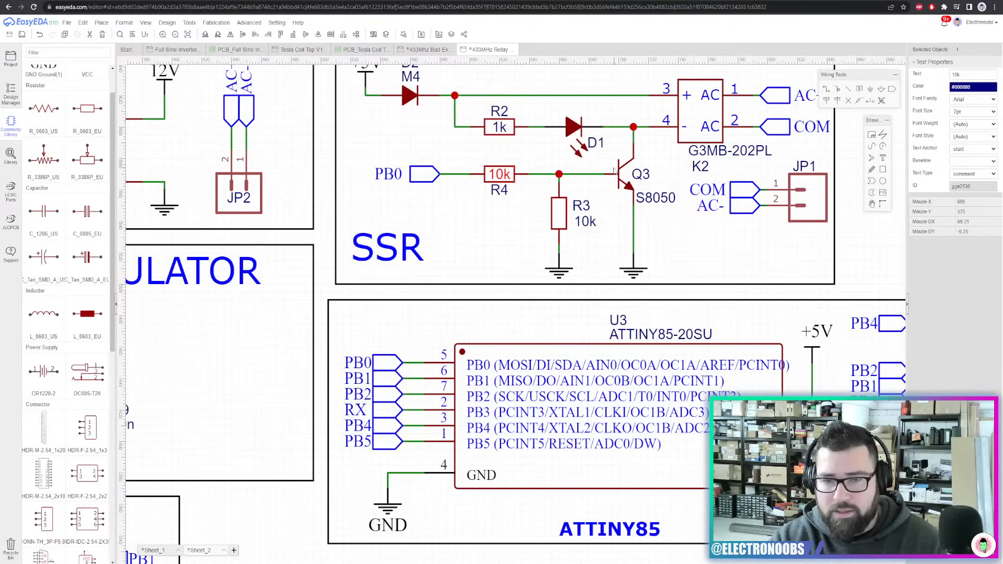
Examine transistor Q3 and the surrounding driver circuit in the SSR block
{"action": "scroll", "coordinate": [515, 202], "scroll_direction": "down", "scroll_amount": 3}
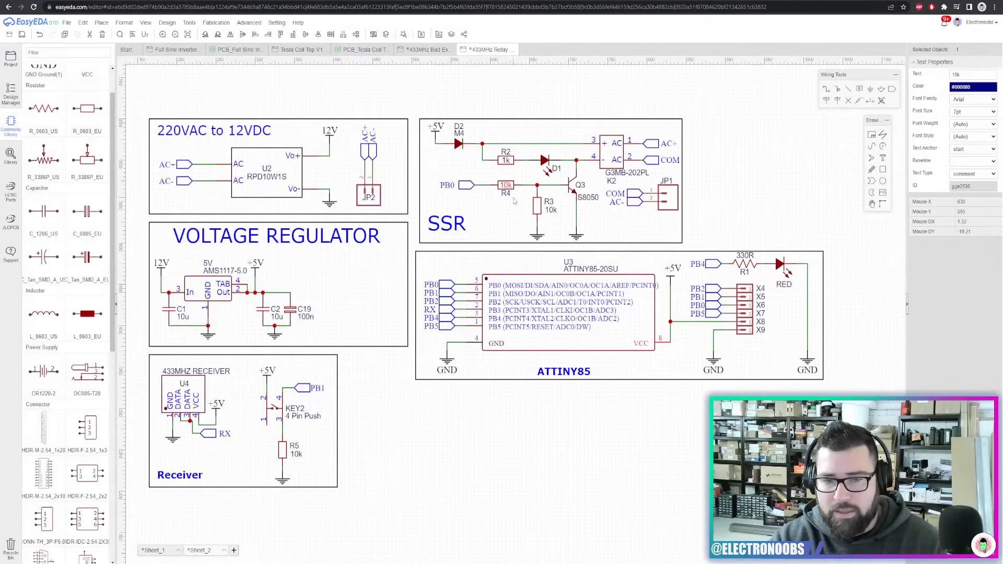
{"action": "scroll", "coordinate": [514, 201], "scroll_direction": "up", "scroll_amount": 3}
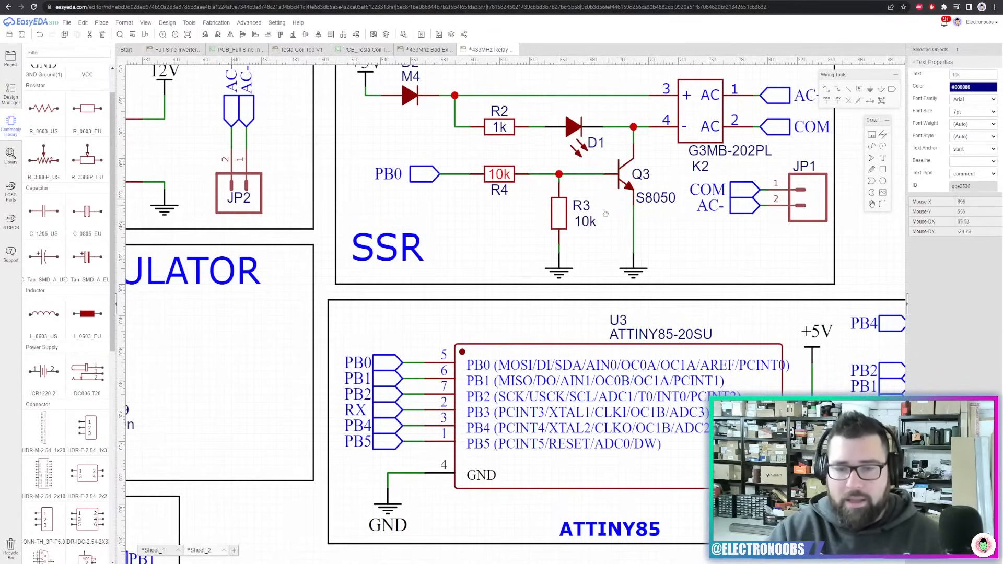
{"action": "right_click_drag", "start_coordinate": [605, 212], "coordinate": [596, 233]}
{"action": "left_click", "coordinate": [623, 183]}
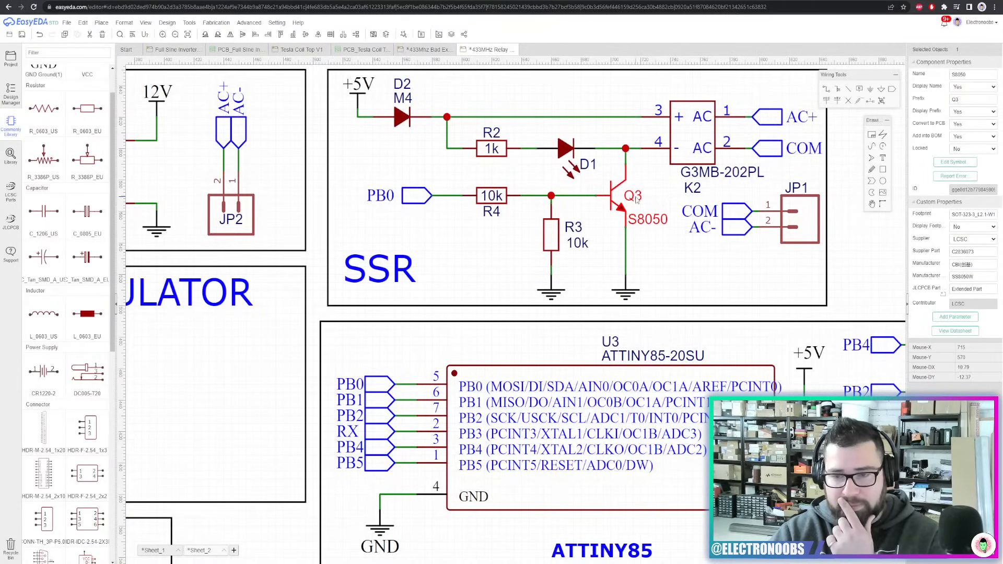
{"action": "scroll", "coordinate": [636, 199], "scroll_direction": "down", "scroll_amount": 4}
{"action": "scroll", "coordinate": [637, 199], "scroll_direction": "up", "scroll_amount": 6}
{"action": "scroll", "coordinate": [638, 198], "scroll_direction": "down", "scroll_amount": 2}
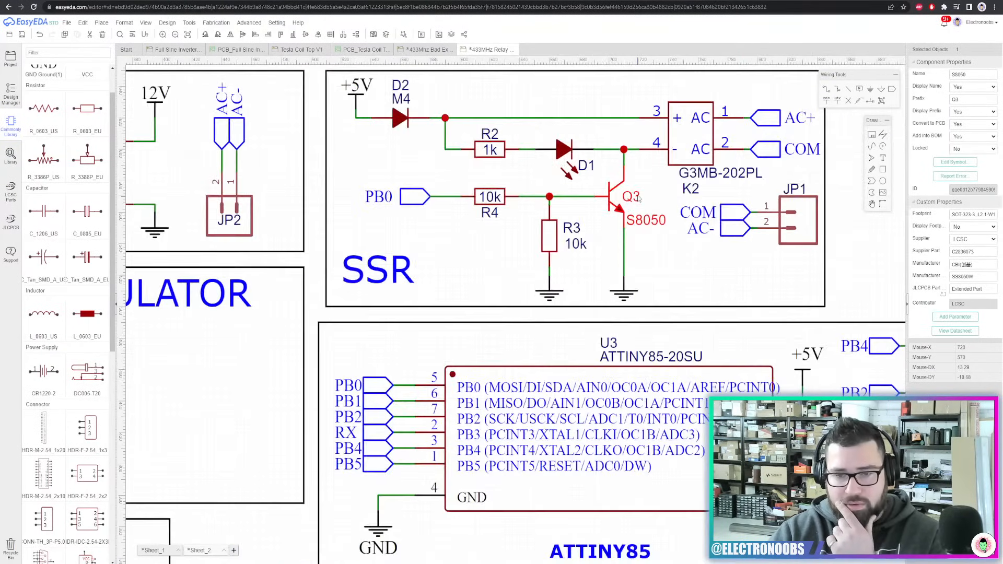
{"action": "right_click_drag", "start_coordinate": [681, 234], "coordinate": [662, 254]}
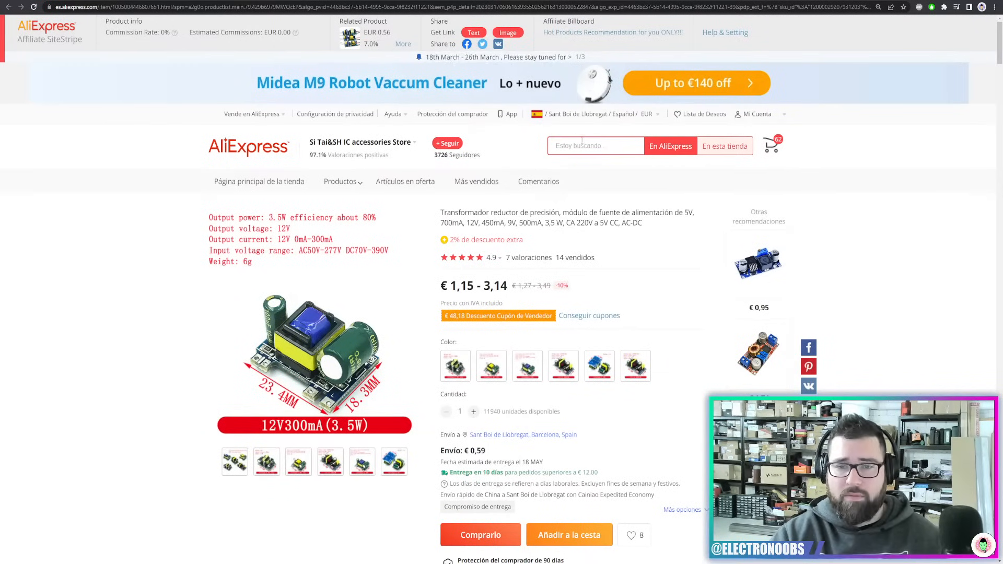
Switch to the AliExpress page and search the whole site for "ssr module"
{"action": "left_click", "coordinate": [588, 147]}
{"action": "type", "text": "ssr module"}
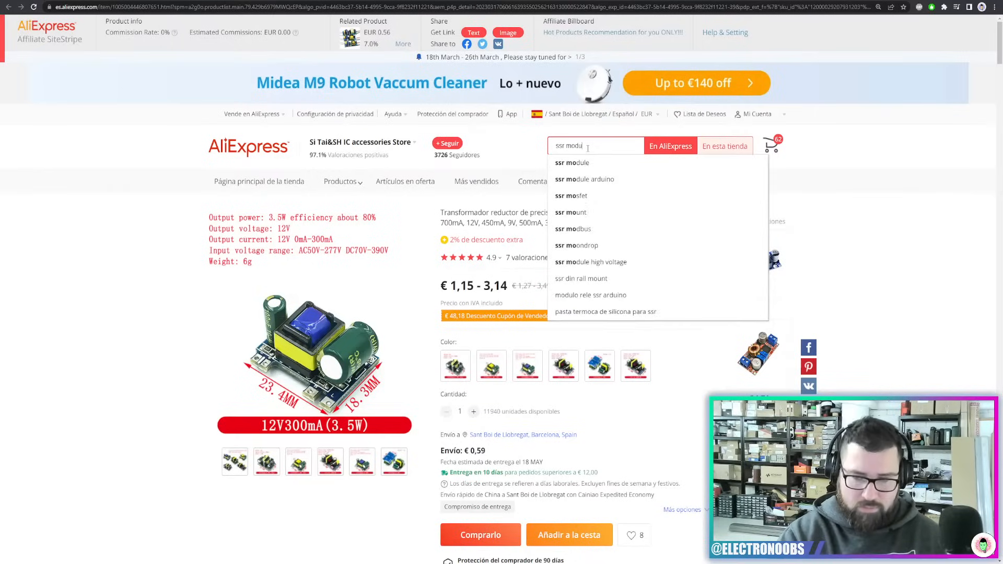
{"action": "key", "text": "Return"}
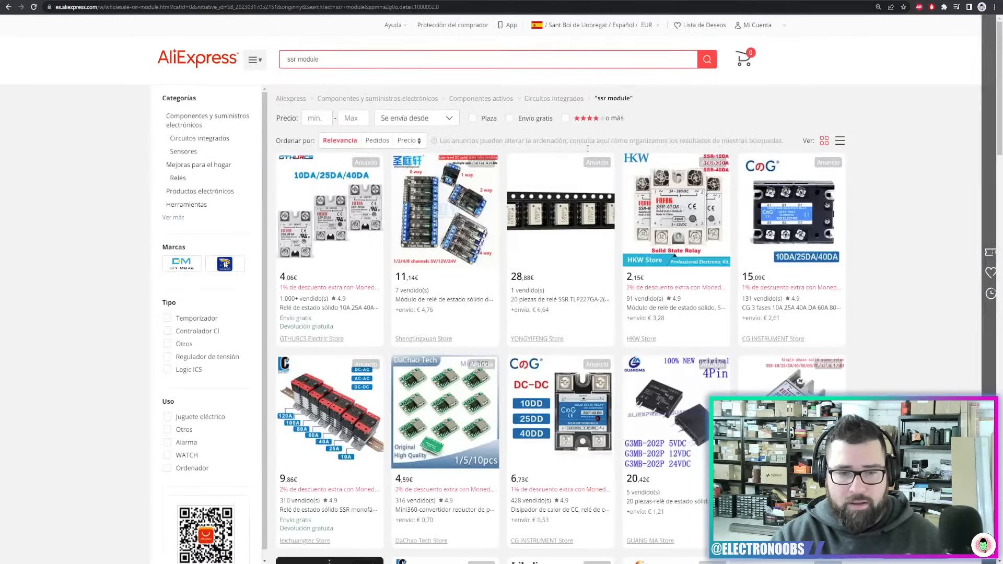
Open the listing for the 5V one-channel OMRON SSR module for Arduino and examine its product photos
{"action": "scroll", "coordinate": [684, 297], "scroll_direction": "down", "scroll_amount": 3}
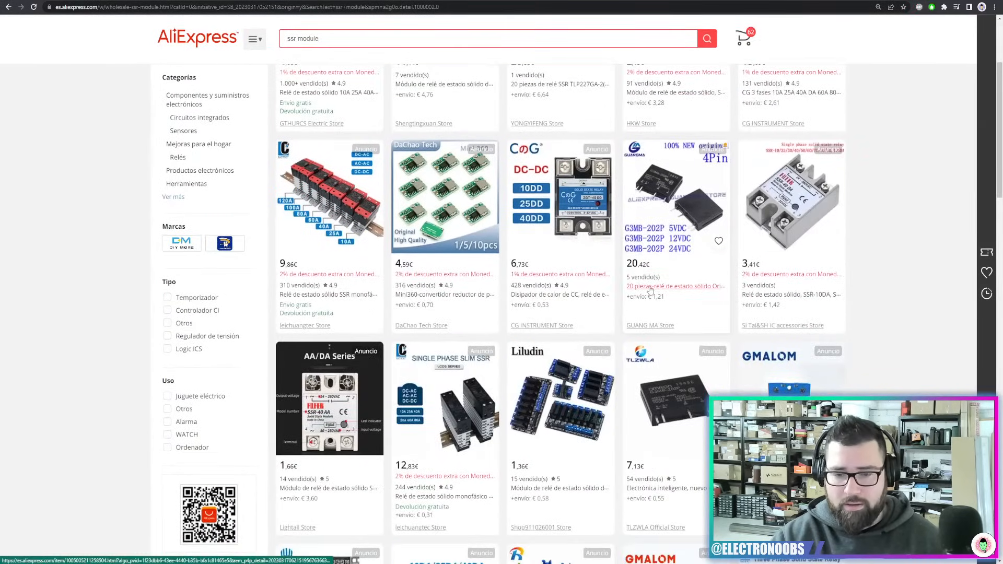
{"action": "scroll", "coordinate": [562, 254], "scroll_direction": "down", "scroll_amount": 5}
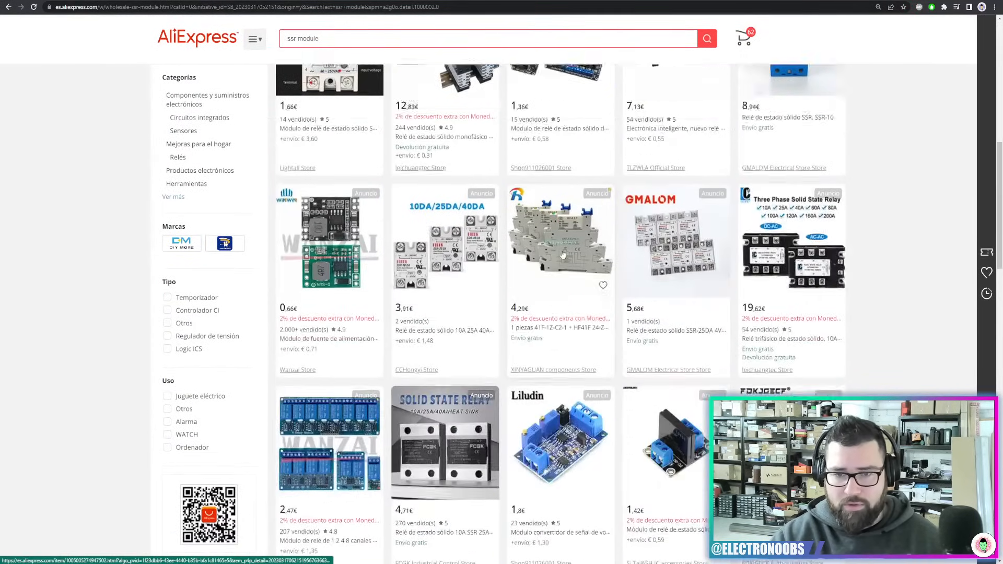
{"action": "scroll", "coordinate": [657, 286], "scroll_direction": "down", "scroll_amount": 5}
{"action": "left_click", "coordinate": [657, 286]}
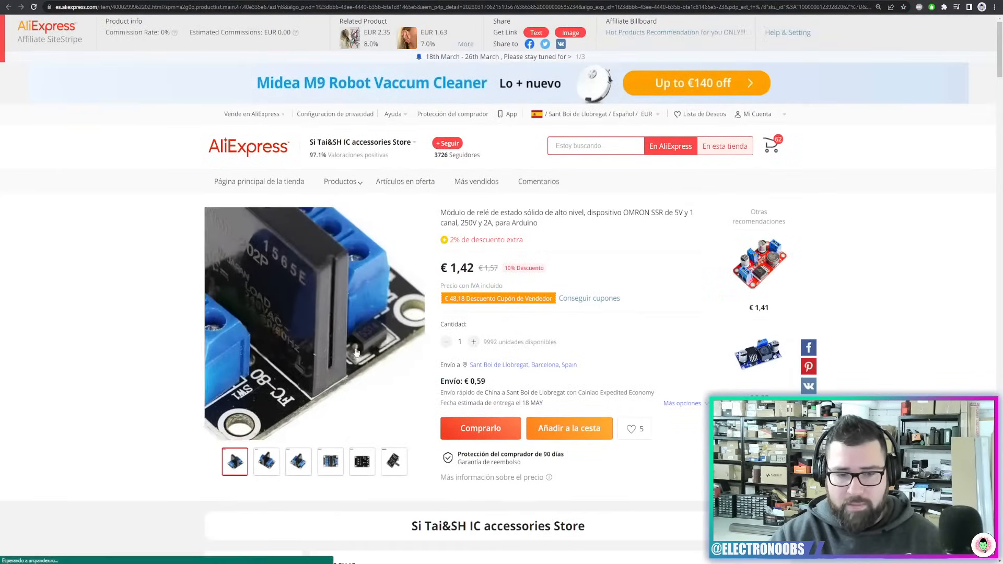
{"action": "mouse_move", "coordinate": [324, 461]}
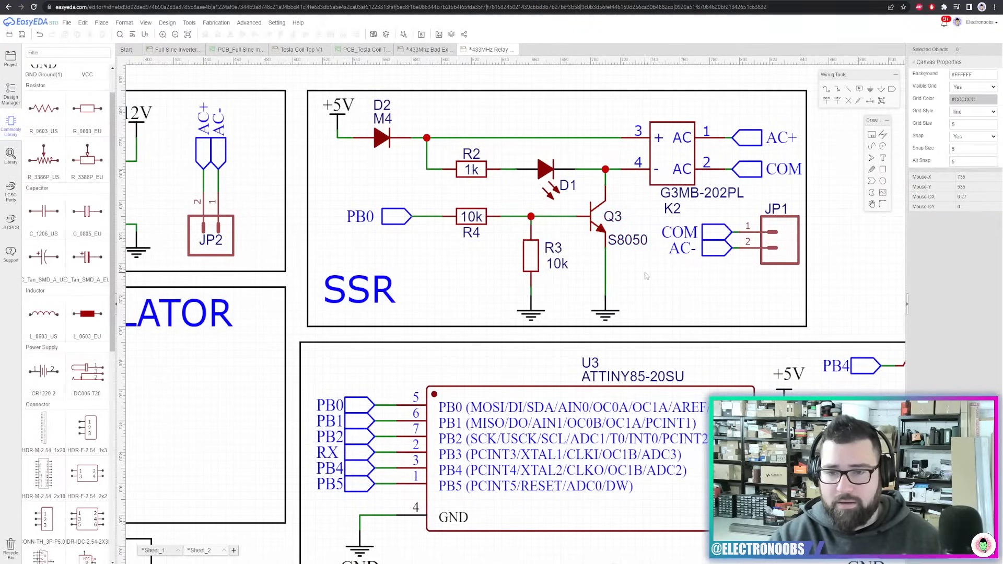
Back in the EasyEDA relay schematic, inspect resistors R3 and R4 and transistor Q3 in the SSR block
{"action": "scroll", "coordinate": [646, 276], "scroll_direction": "down", "scroll_amount": 3}
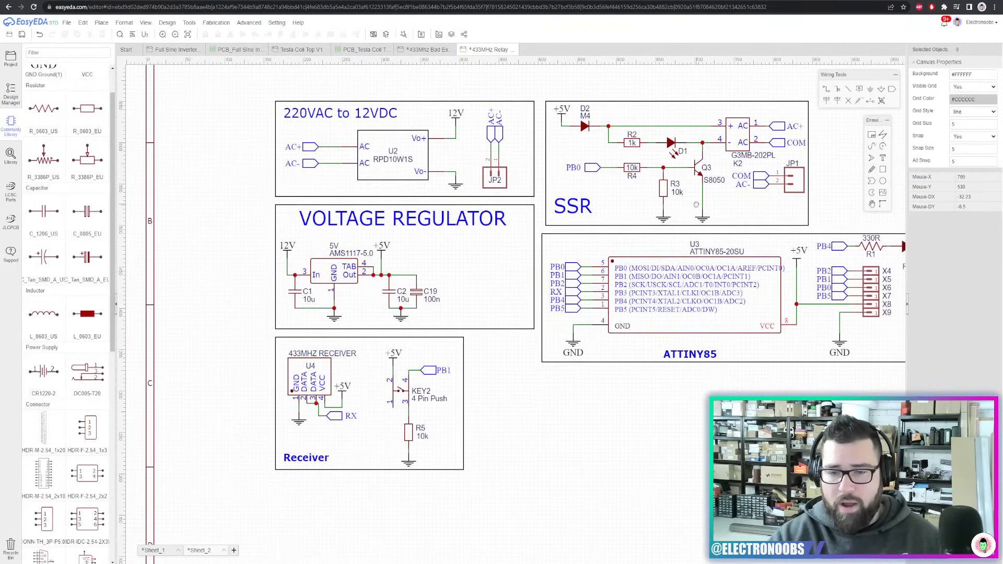
{"action": "right_click_drag", "start_coordinate": [620, 280], "coordinate": [695, 205]}
{"action": "scroll", "coordinate": [662, 187], "scroll_direction": "up", "scroll_amount": 3}
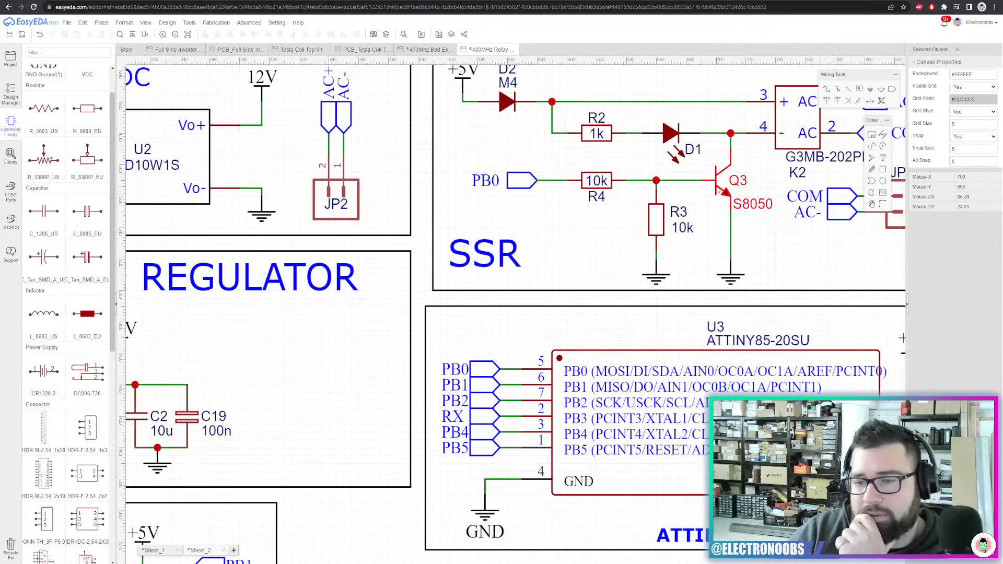
{"action": "right_click_drag", "start_coordinate": [712, 186], "coordinate": [638, 190]}
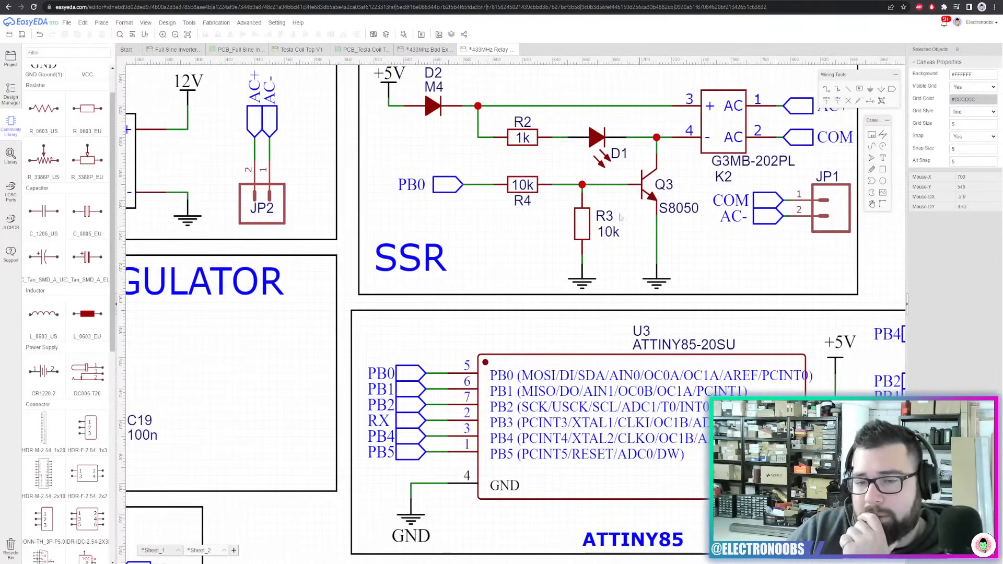
{"action": "left_click", "coordinate": [592, 225]}
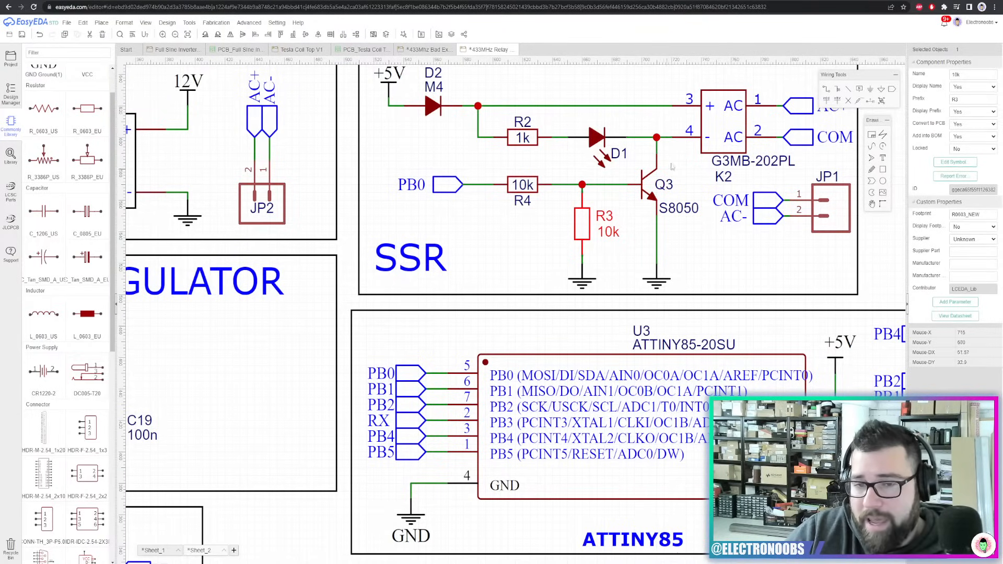
{"action": "left_click", "coordinate": [522, 181]}
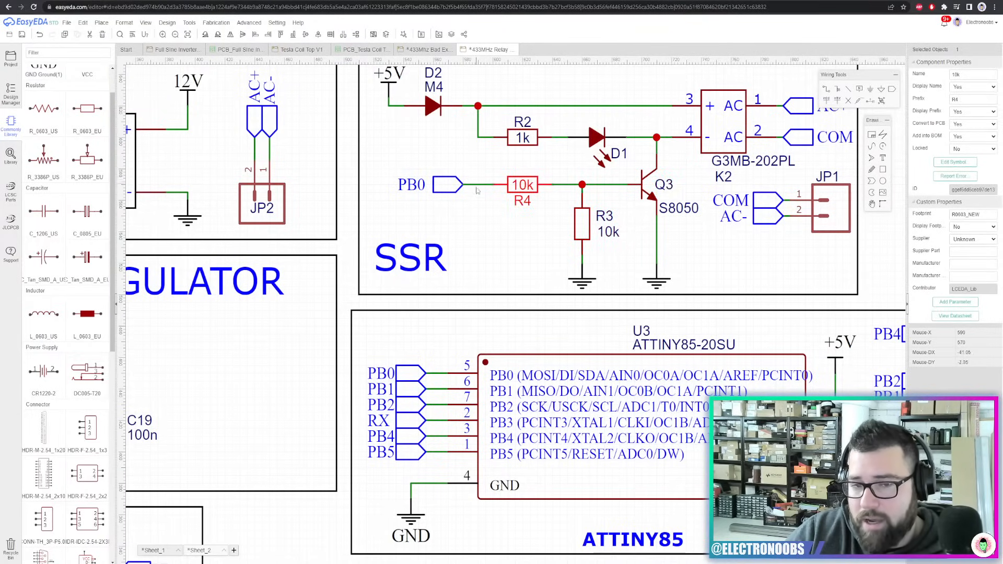
{"action": "left_click", "coordinate": [642, 189]}
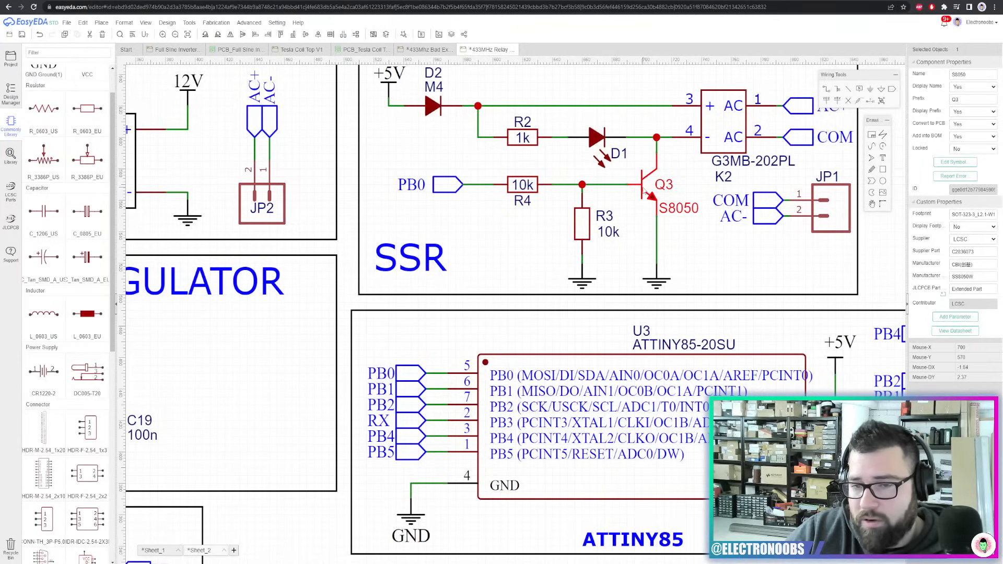
{"action": "right_click_drag", "start_coordinate": [605, 205], "coordinate": [627, 202]}
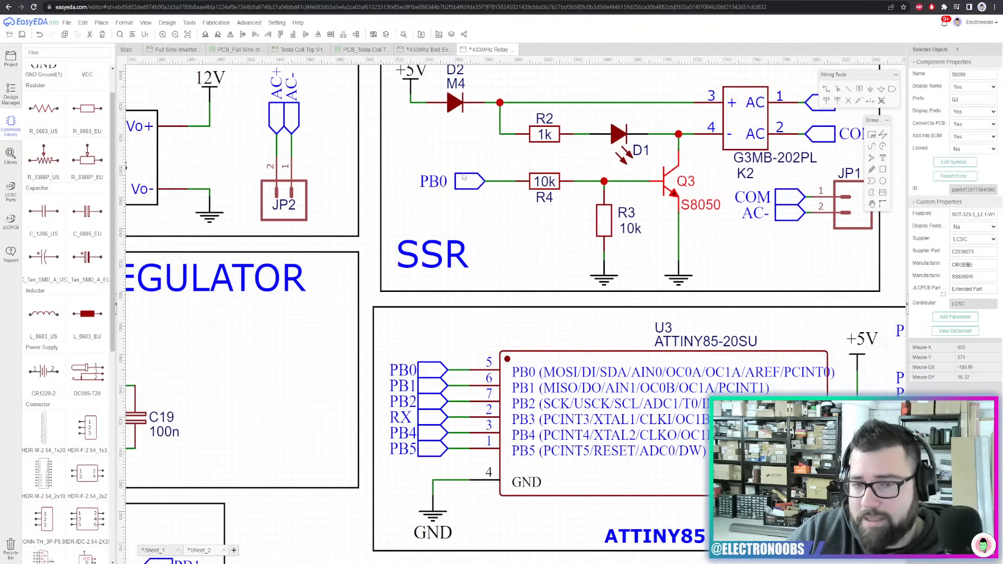
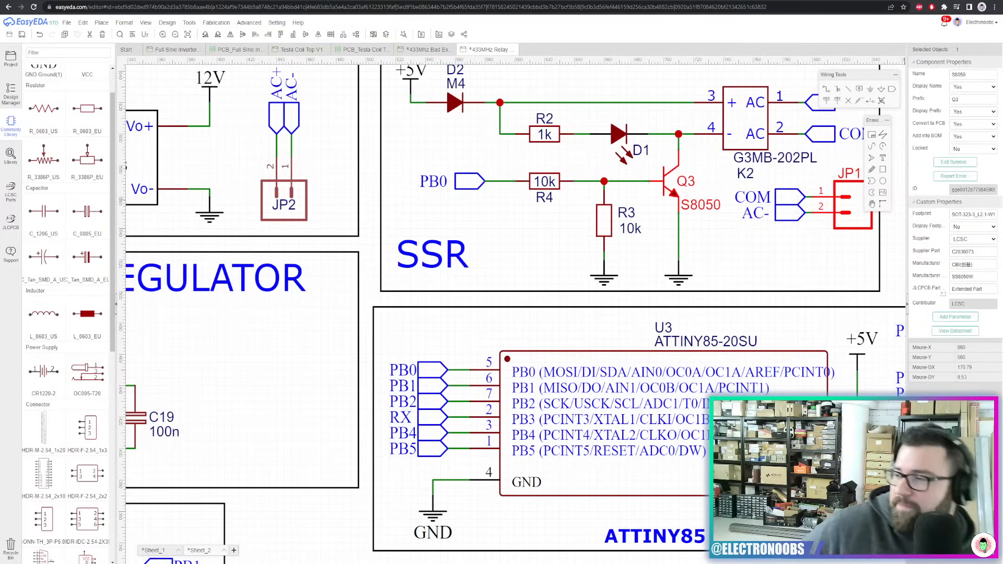
Review the full layout of schematic blocks, clear the selection and save the relay schematic
{"action": "scroll", "coordinate": [699, 330], "scroll_direction": "down", "scroll_amount": 2}
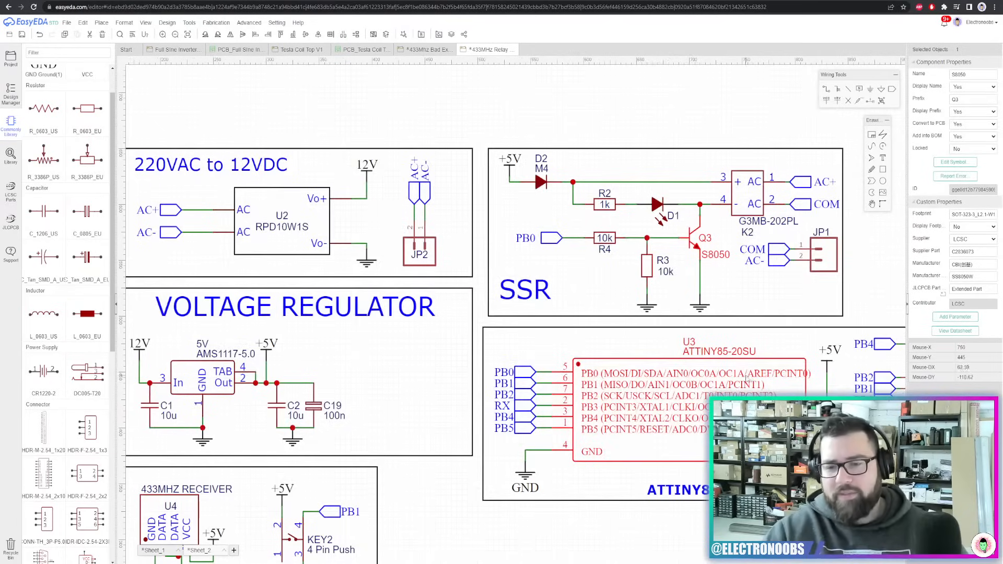
{"action": "scroll", "coordinate": [656, 279], "scroll_direction": "down", "scroll_amount": 2}
{"action": "right_click_drag", "start_coordinate": [646, 316], "coordinate": [586, 231]}
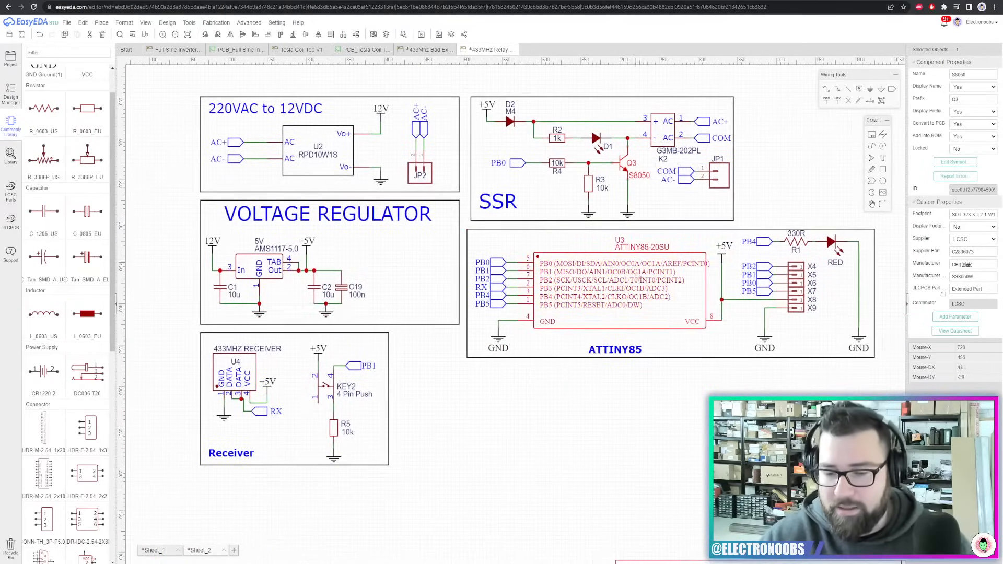
{"action": "right_click_drag", "start_coordinate": [725, 475], "coordinate": [656, 469]}
{"action": "right_click_drag", "start_coordinate": [597, 433], "coordinate": [638, 441]}
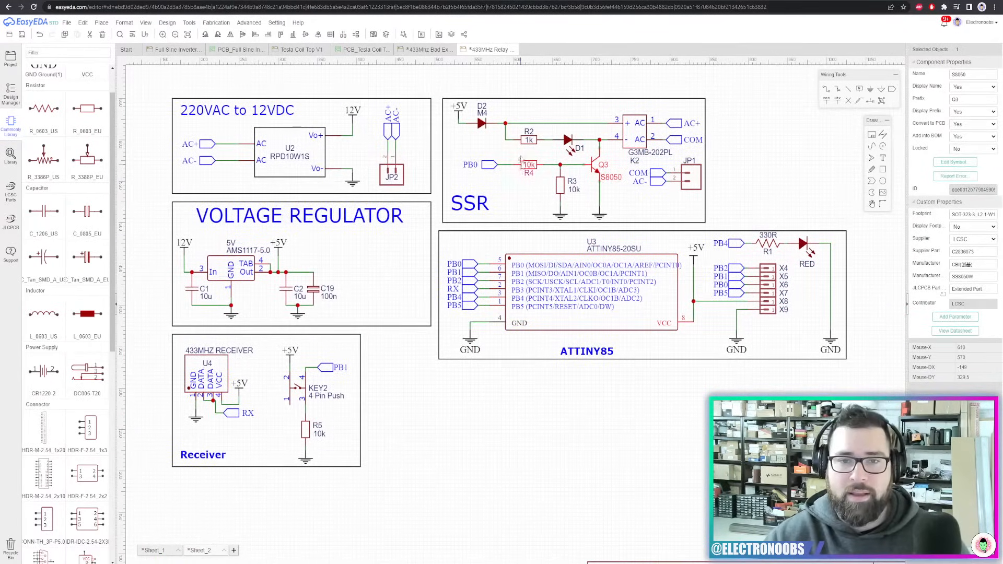
{"action": "left_click", "coordinate": [507, 82]}
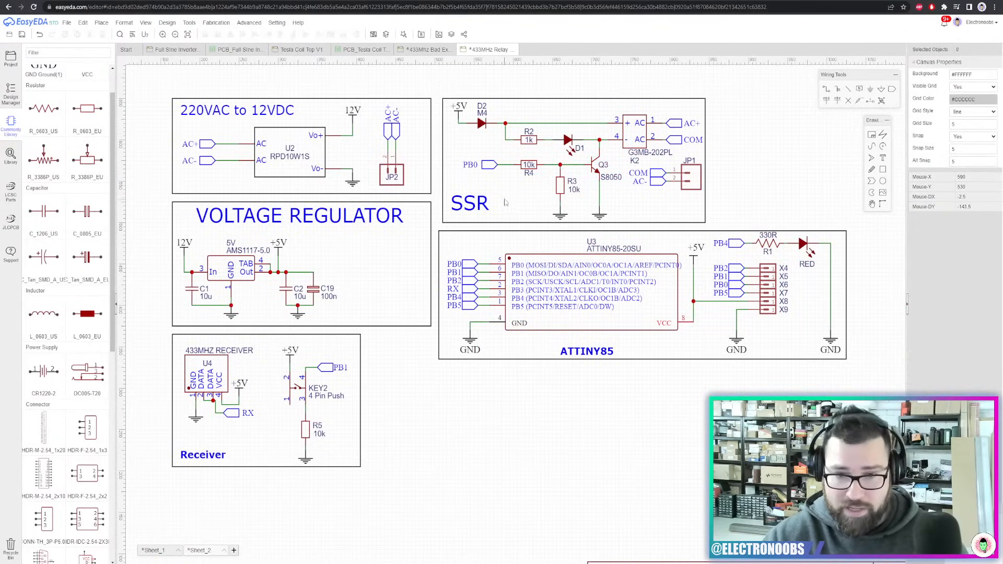
{"action": "right_click_drag", "start_coordinate": [508, 207], "coordinate": [537, 223]}
{"action": "key", "text": "ctrl+s"}
Try to convert the relay schematic to a PCB, then dismiss the duplicate component prefix dialog
{"action": "left_click", "coordinate": [167, 23]}
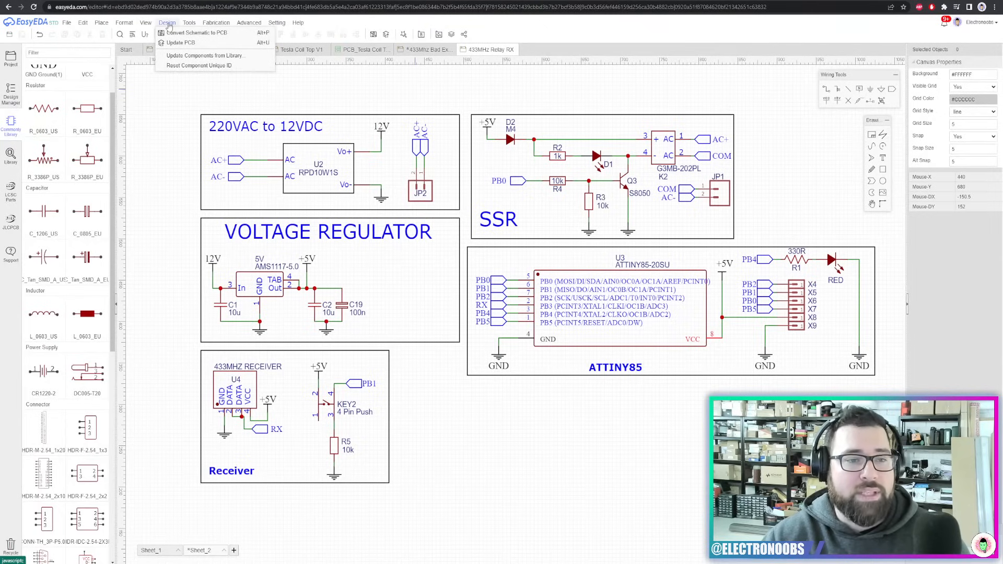
{"action": "left_click", "coordinate": [197, 33]}
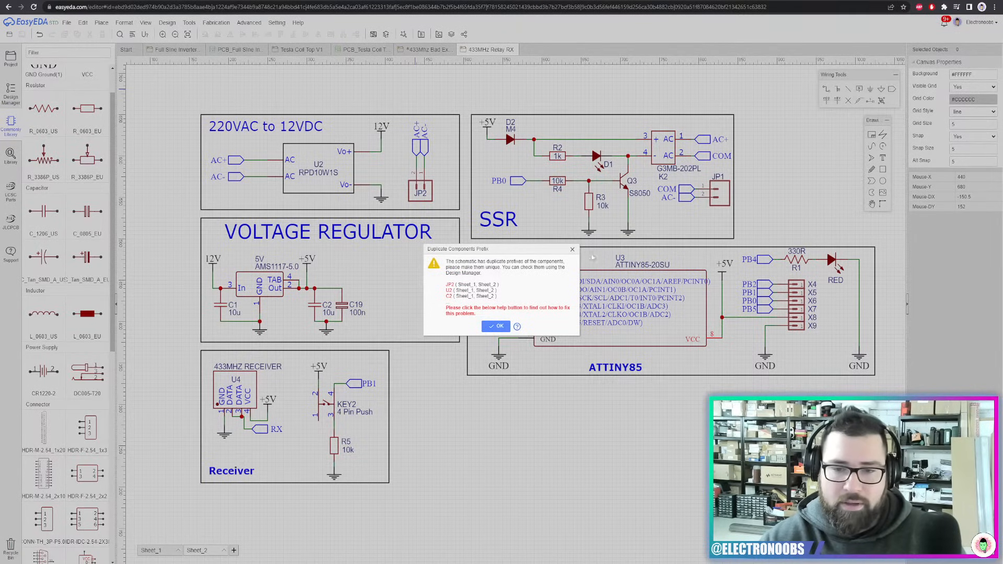
{"action": "left_click", "coordinate": [572, 250]}
Examine the project's nets in the Design Manager and the contents of Sheet_1 for duplicate component prefixes
{"action": "left_click", "coordinate": [10, 94]}
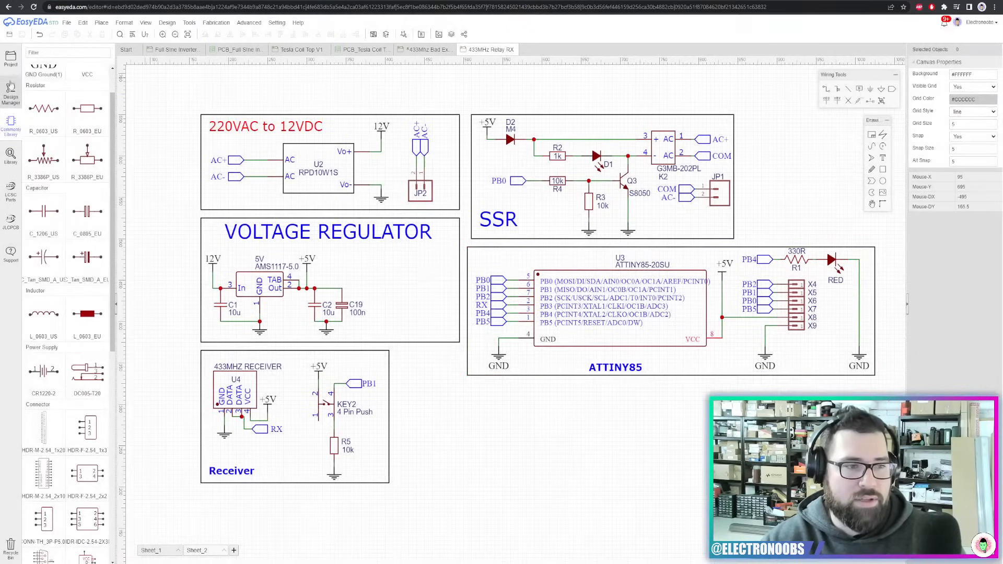
{"action": "left_click", "coordinate": [495, 326]}
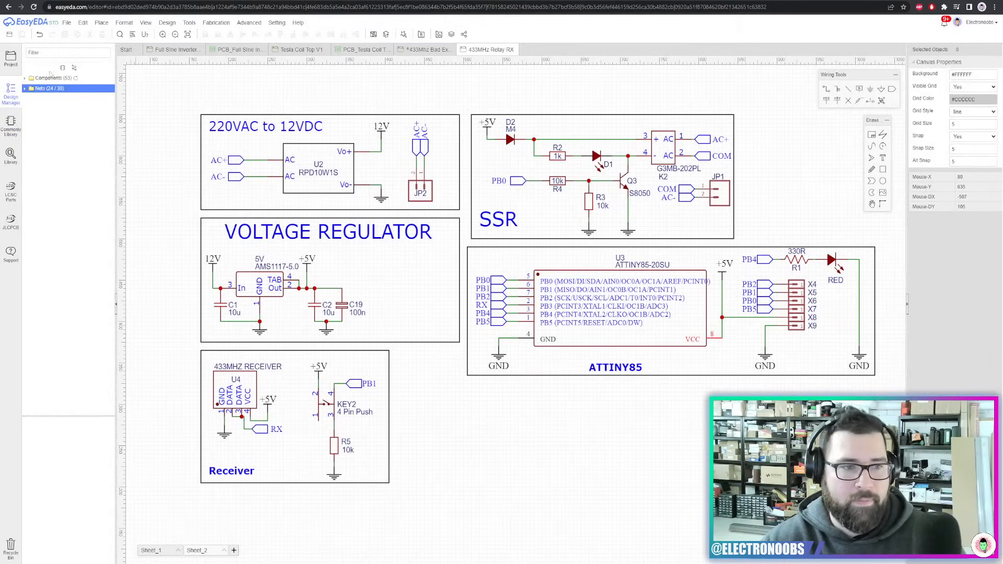
{"action": "left_click", "coordinate": [70, 90]}
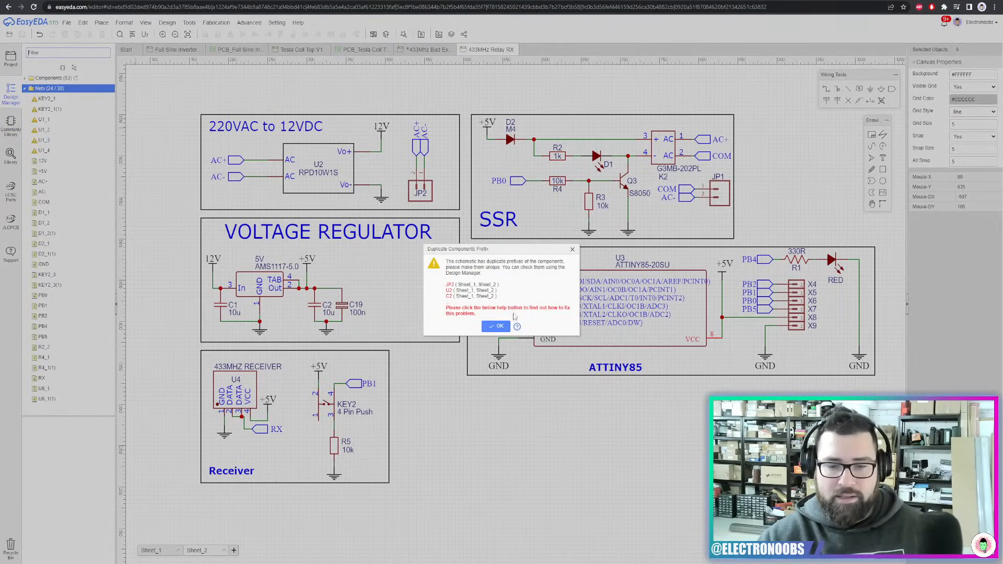
{"action": "left_click", "coordinate": [499, 325]}
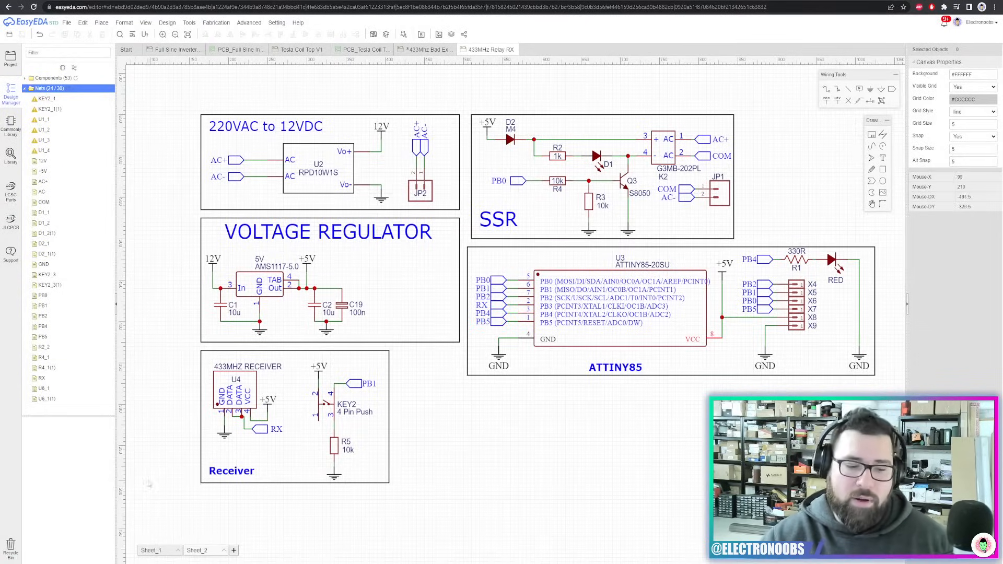
{"action": "left_click", "coordinate": [162, 552]}
{"action": "right_click_drag", "start_coordinate": [601, 193], "coordinate": [466, 317]}
{"action": "scroll", "coordinate": [466, 317], "scroll_direction": "down", "scroll_amount": 1}
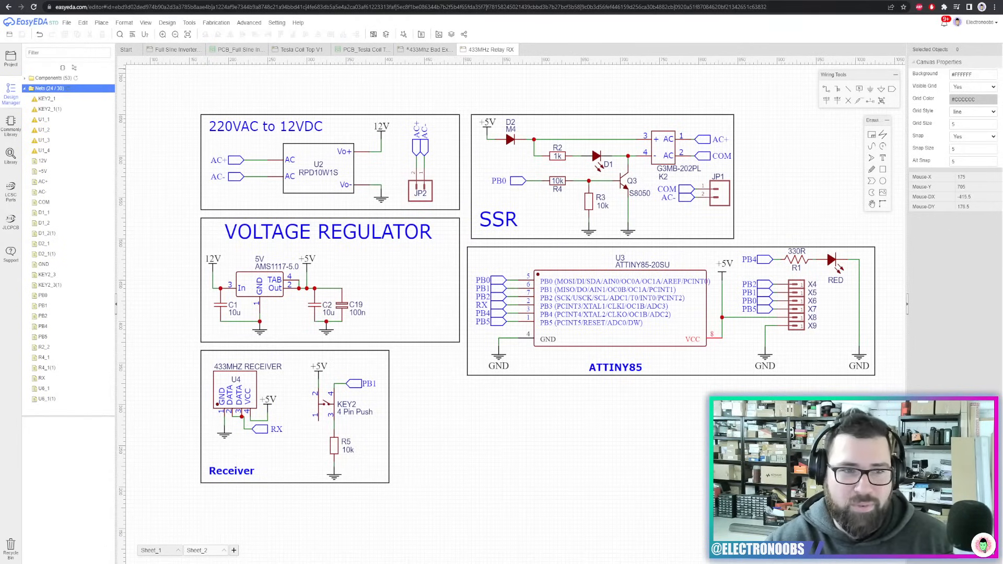
Try to update the PCB from the schematic, then dismiss the duplicate prefix dialog
{"action": "left_click", "coordinate": [169, 24]}
{"action": "left_click", "coordinate": [180, 43]}
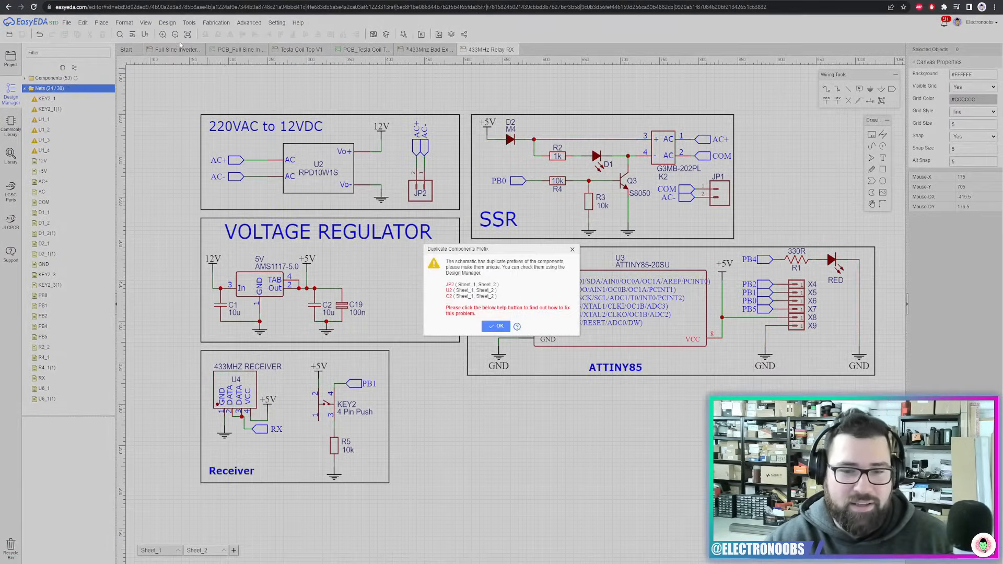
{"action": "left_click", "coordinate": [572, 250]}
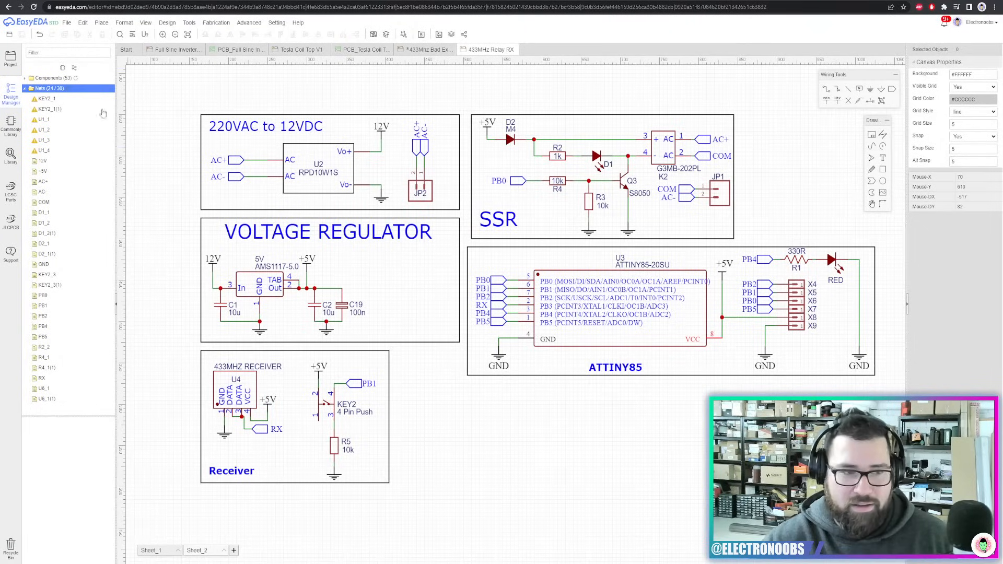
Delete Sheet_1 from the 433MHz Relay RX project, keeping Sheet_2
{"action": "left_click", "coordinate": [24, 89]}
{"action": "left_click", "coordinate": [11, 58]}
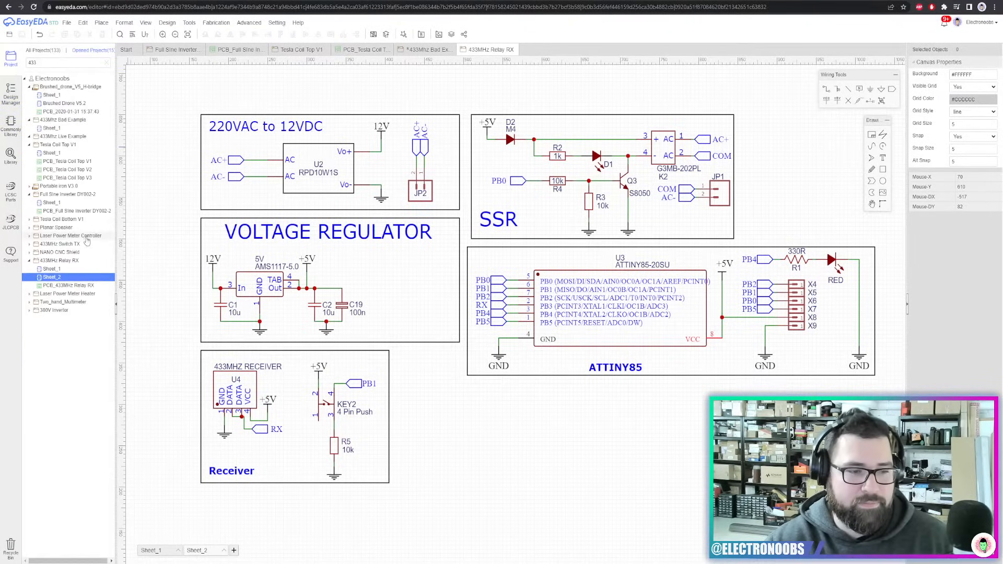
{"action": "left_click", "coordinate": [55, 269]}
{"action": "right_click", "coordinate": [43, 270]}
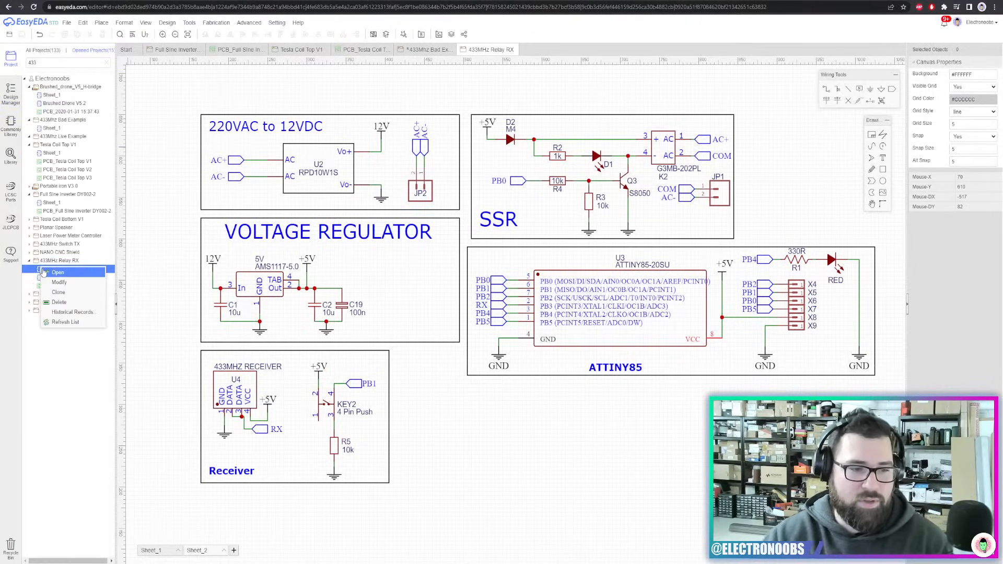
{"action": "left_click", "coordinate": [68, 305]}
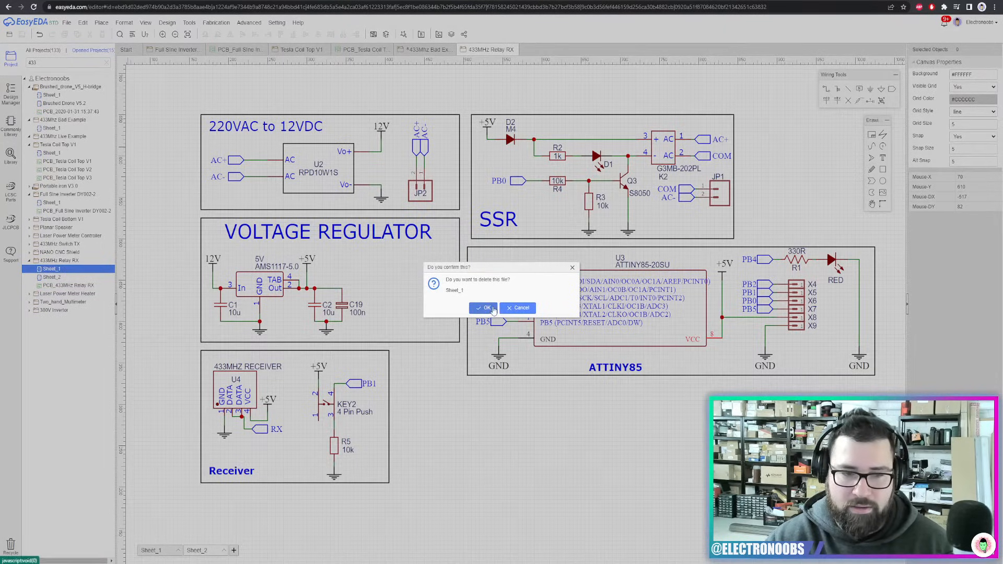
{"action": "left_click", "coordinate": [486, 308]}
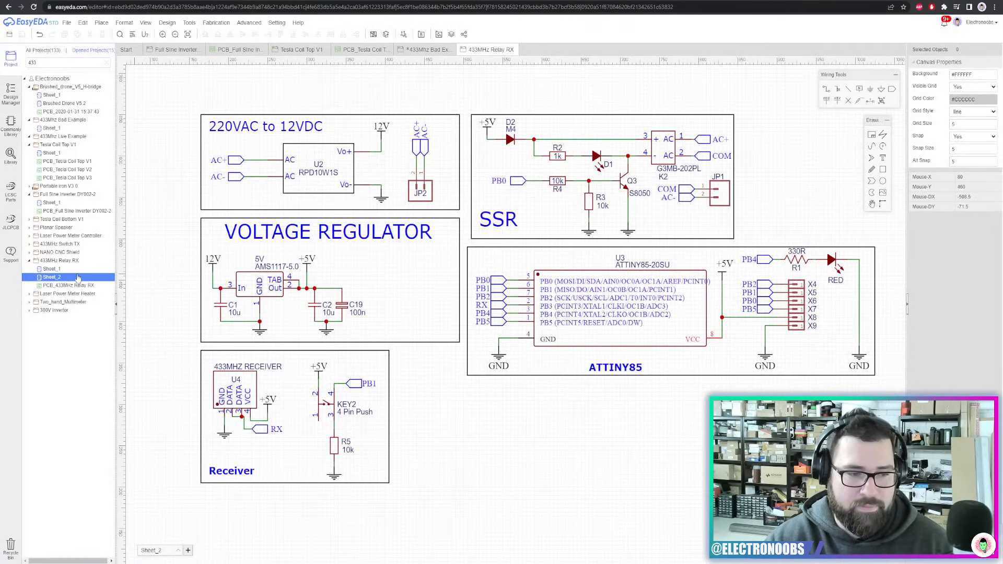
Convert the relay schematic to a PCB without checking the nets, using mm units, 2 copper layers and a rectangular board outline
{"action": "left_click", "coordinate": [102, 22]}
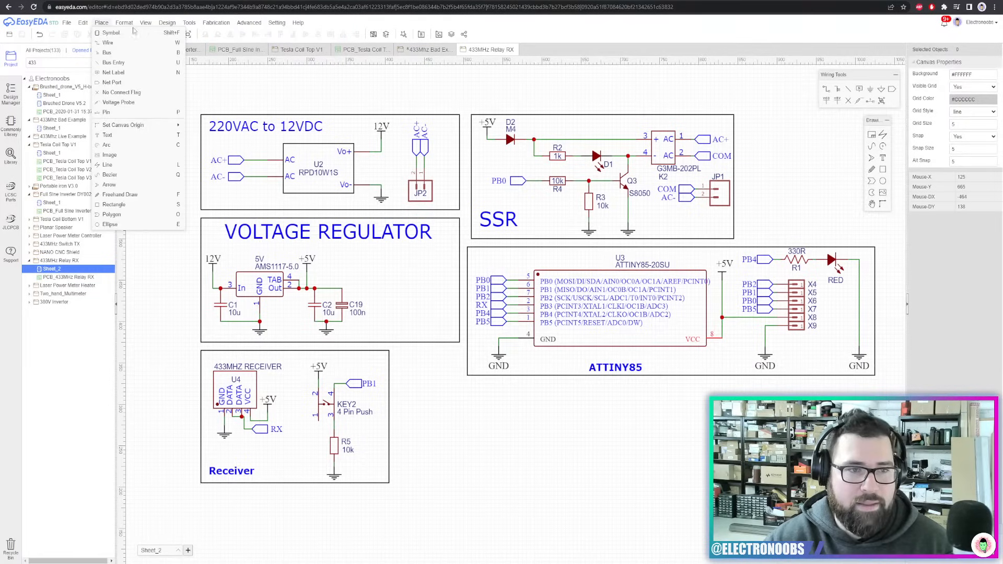
{"action": "left_click", "coordinate": [184, 32]}
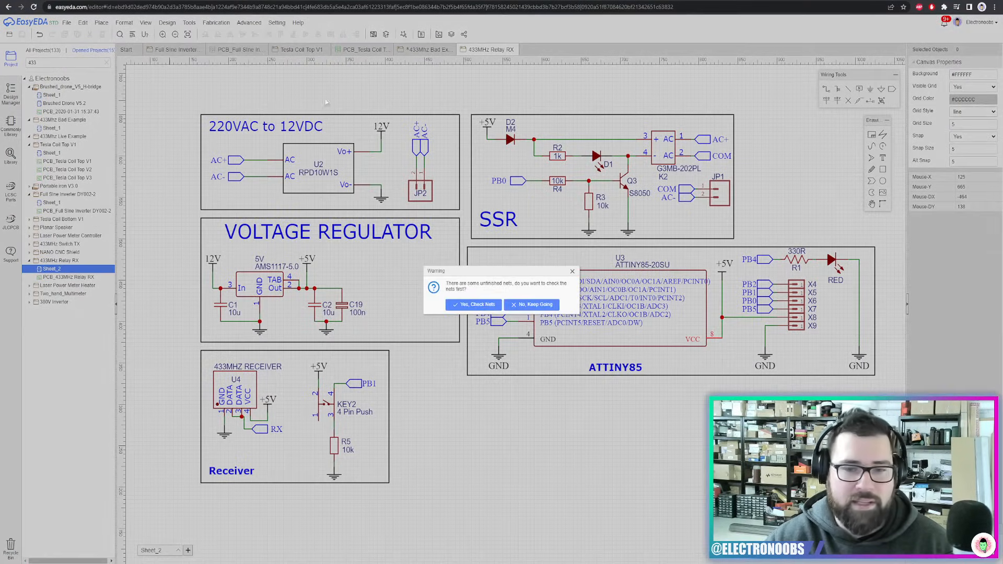
{"action": "left_click", "coordinate": [520, 305]}
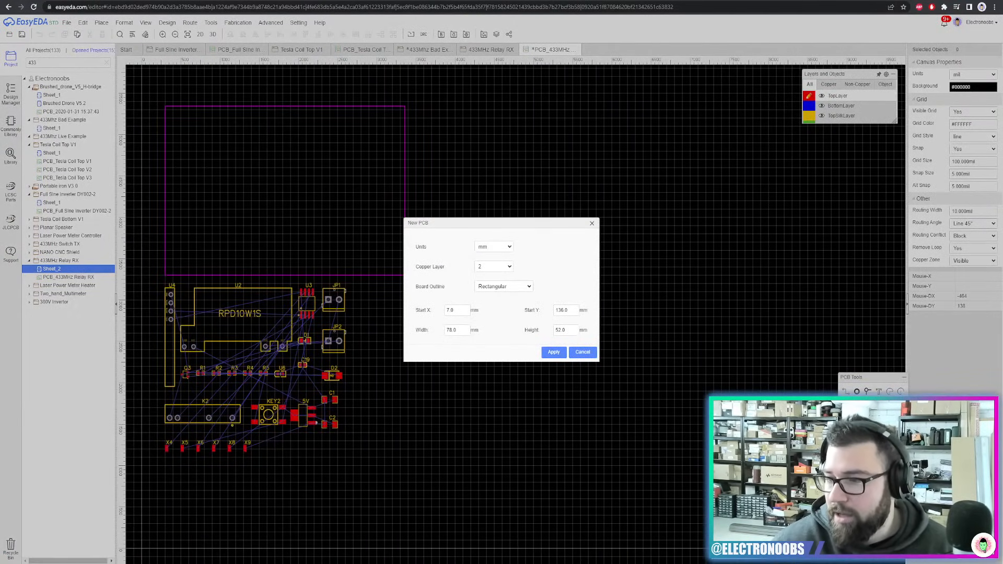
{"action": "left_click", "coordinate": [553, 352]}
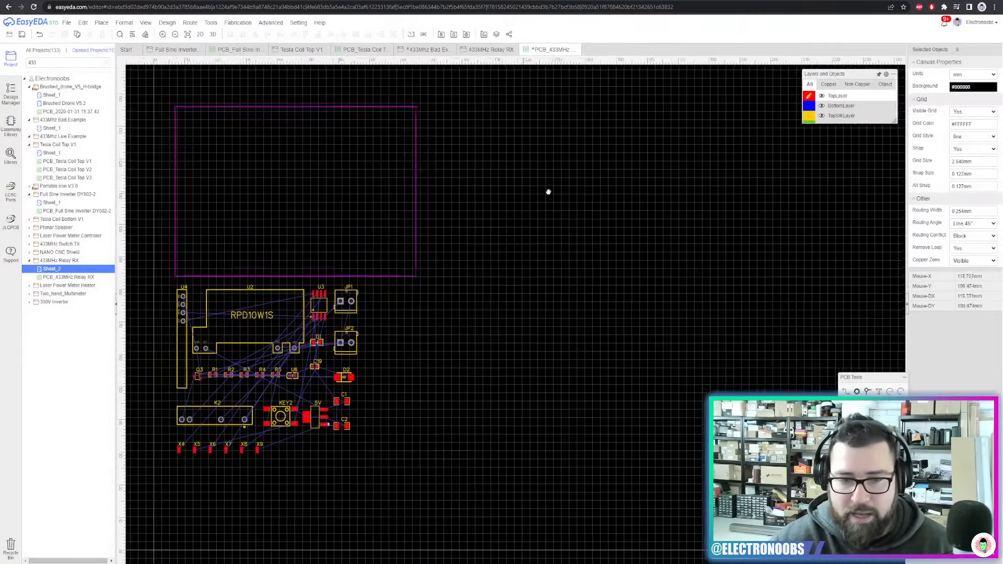
Move the board outline and all component footprints together, farther to the right of the canvas origin
{"action": "right_click_drag", "start_coordinate": [546, 190], "coordinate": [700, 179]}
{"action": "scroll", "coordinate": [701, 179], "scroll_direction": "down", "scroll_amount": 2}
{"action": "left_click_drag", "start_coordinate": [633, 375], "coordinate": [443, 144]}
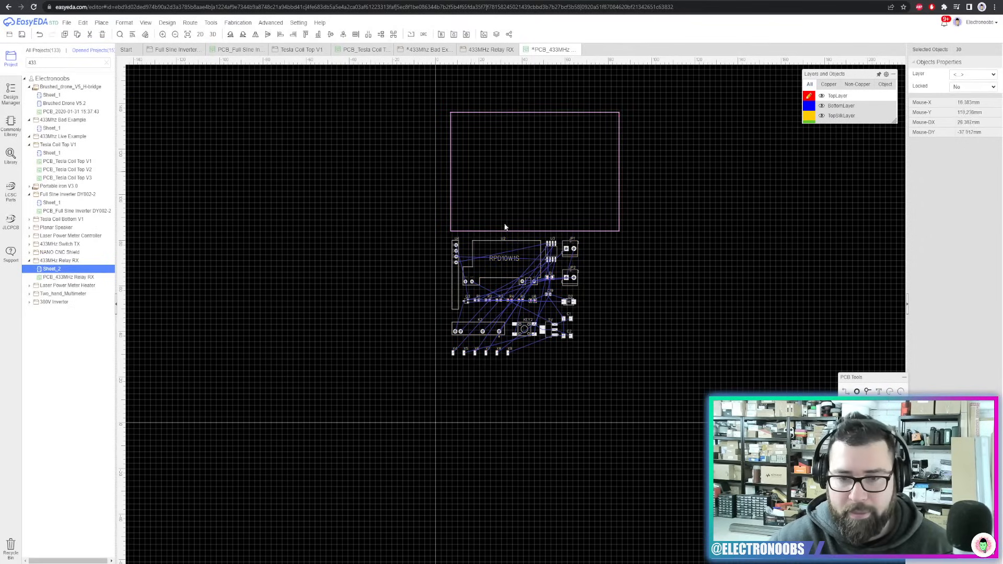
{"action": "left_click_drag", "start_coordinate": [472, 250], "coordinate": [713, 274]}
{"action": "left_click", "coordinate": [659, 252]}
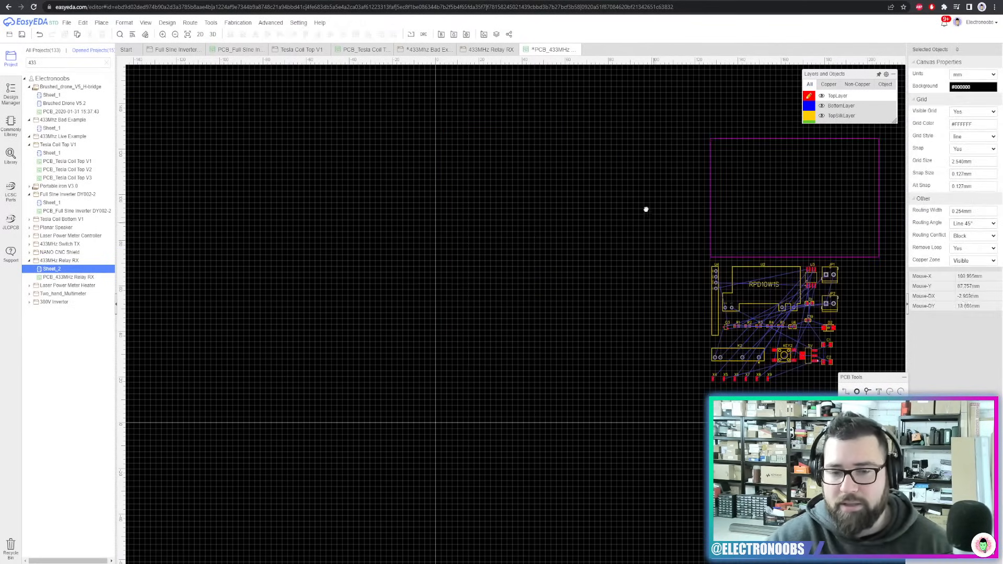
Examine the units, grid, snap and routing settings in the PCB canvas properties
{"action": "right_click_drag", "start_coordinate": [572, 281], "coordinate": [577, 218]}
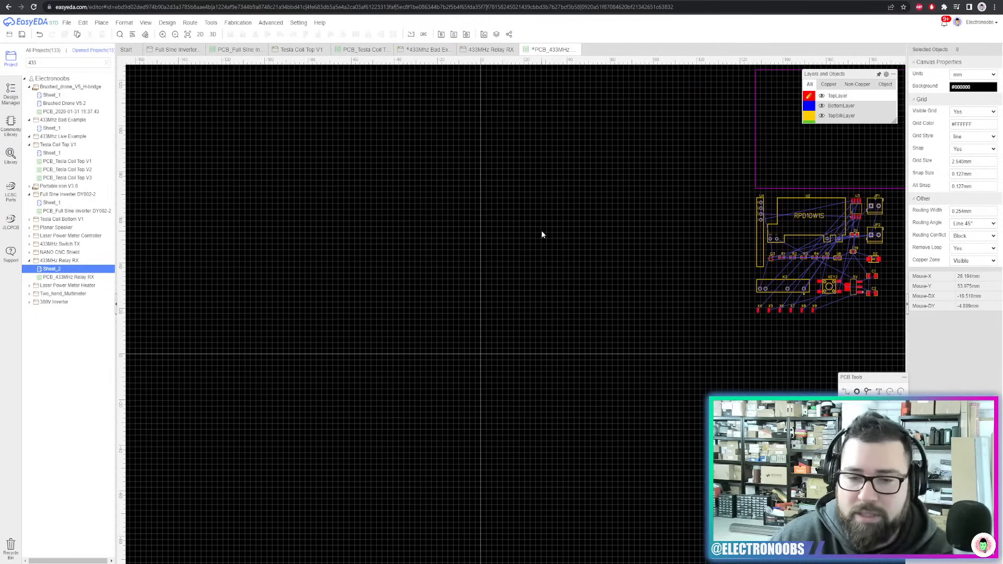
{"action": "right_click", "coordinate": [523, 244]}
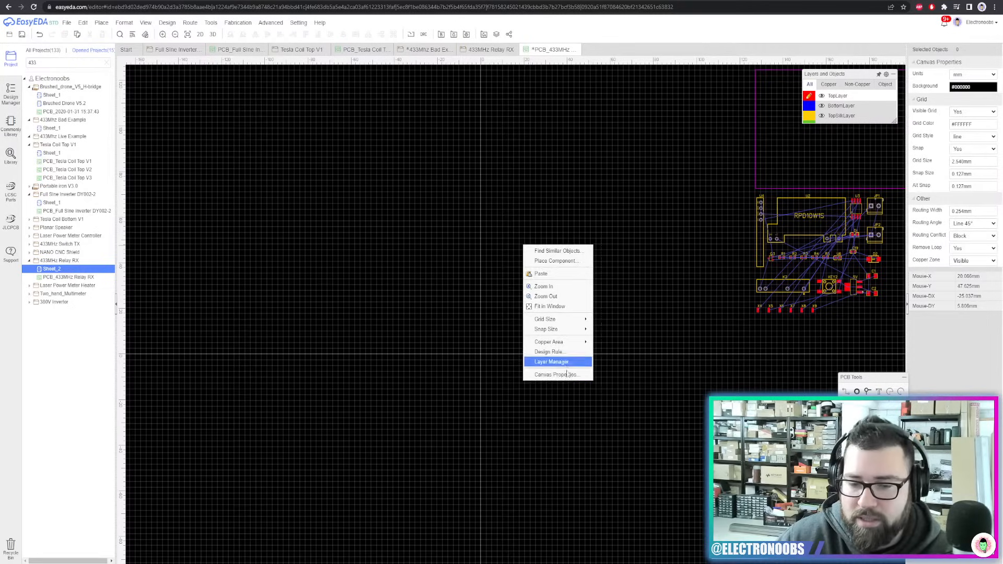
{"action": "left_click", "coordinate": [570, 374]}
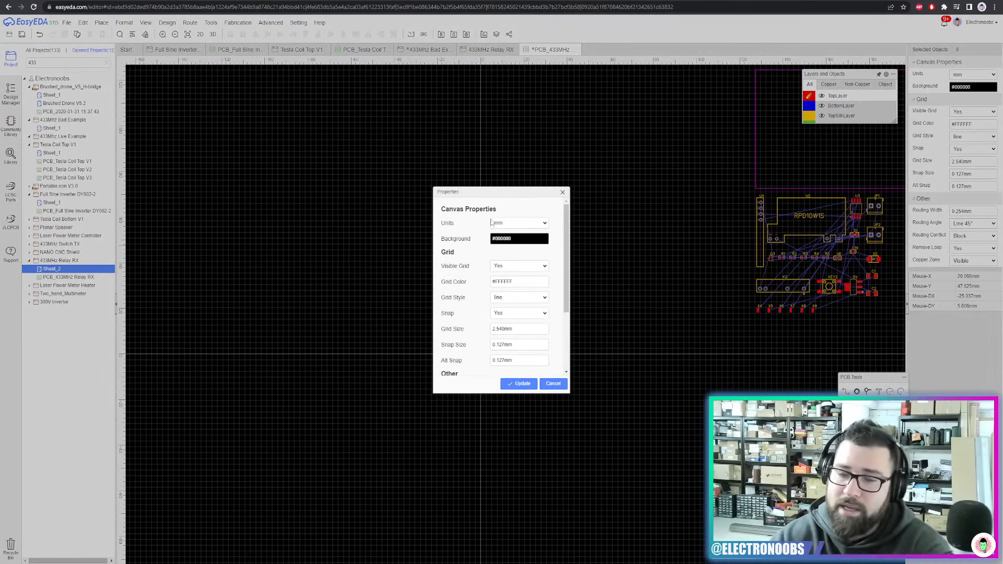
{"action": "left_click", "coordinate": [510, 222]}
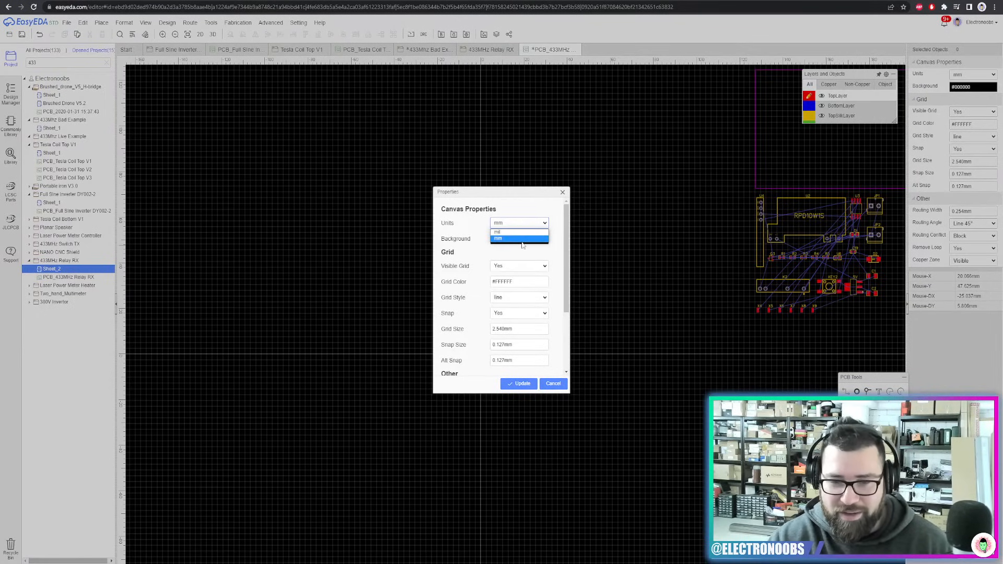
{"action": "left_click", "coordinate": [517, 240]}
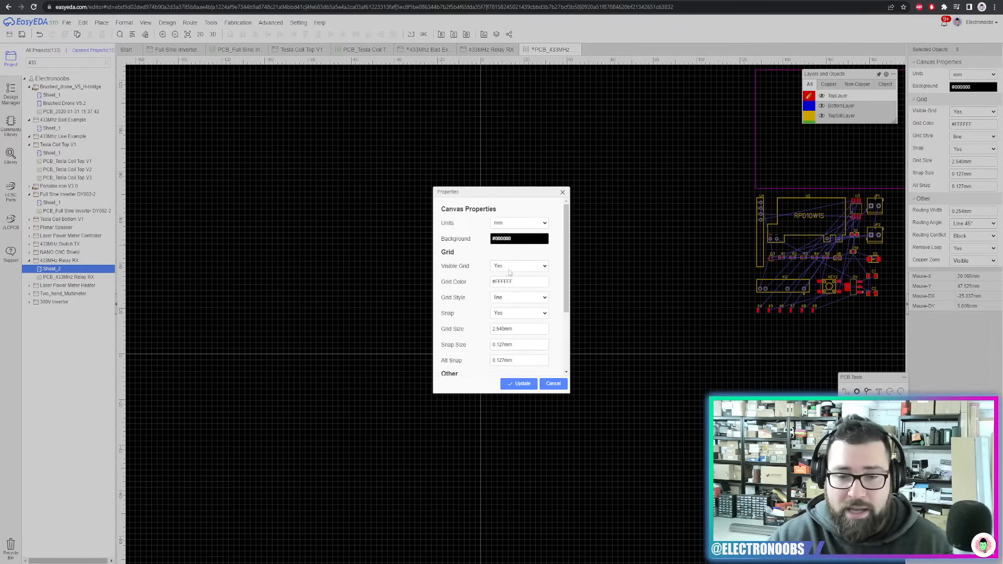
{"action": "scroll", "coordinate": [534, 259], "scroll_direction": "down", "scroll_amount": 3}
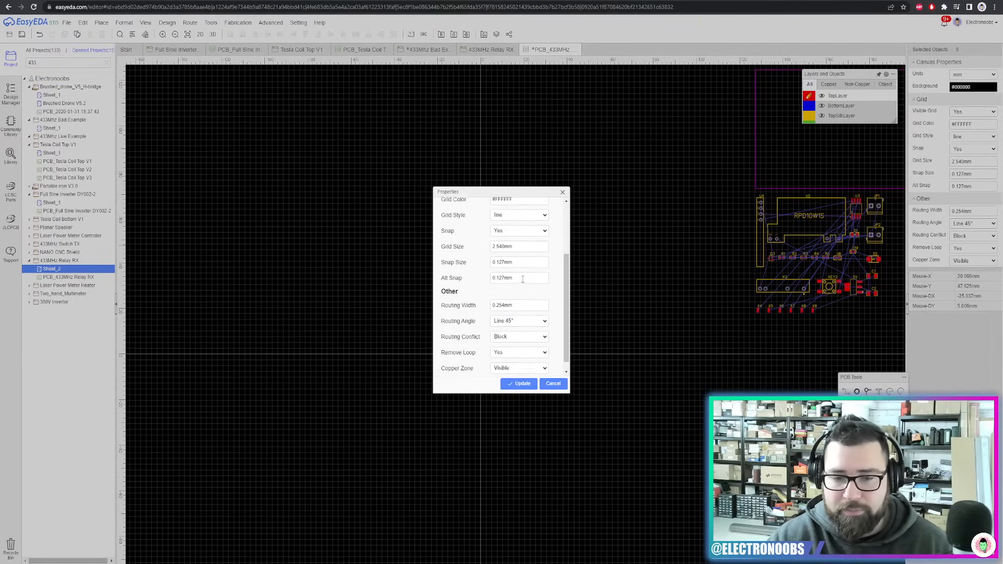
{"action": "scroll", "coordinate": [529, 241], "scroll_direction": "up", "scroll_amount": 3}
{"action": "scroll", "coordinate": [526, 292], "scroll_direction": "down", "scroll_amount": 2}
{"action": "left_click", "coordinate": [525, 246]}
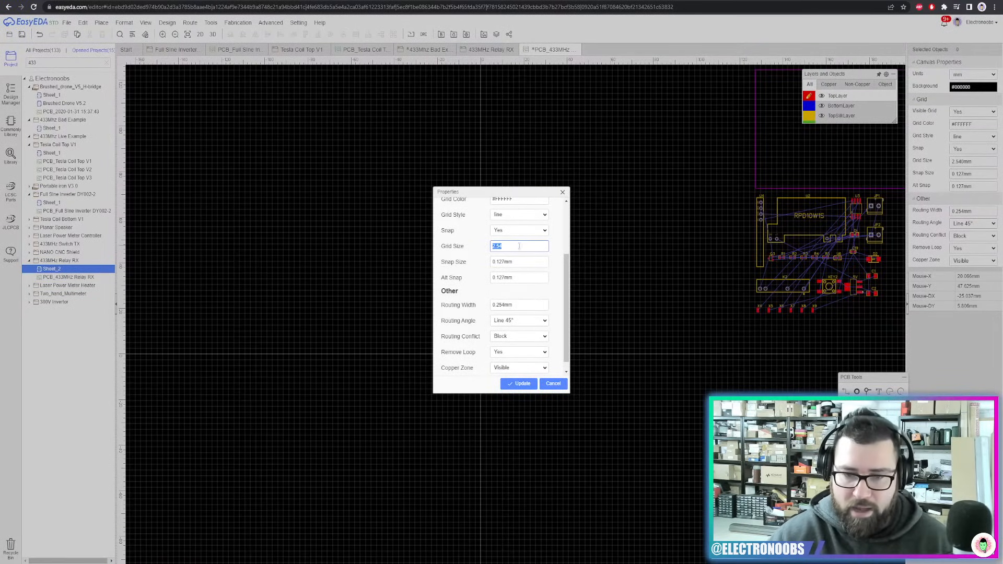
{"action": "type", "text": "1"}
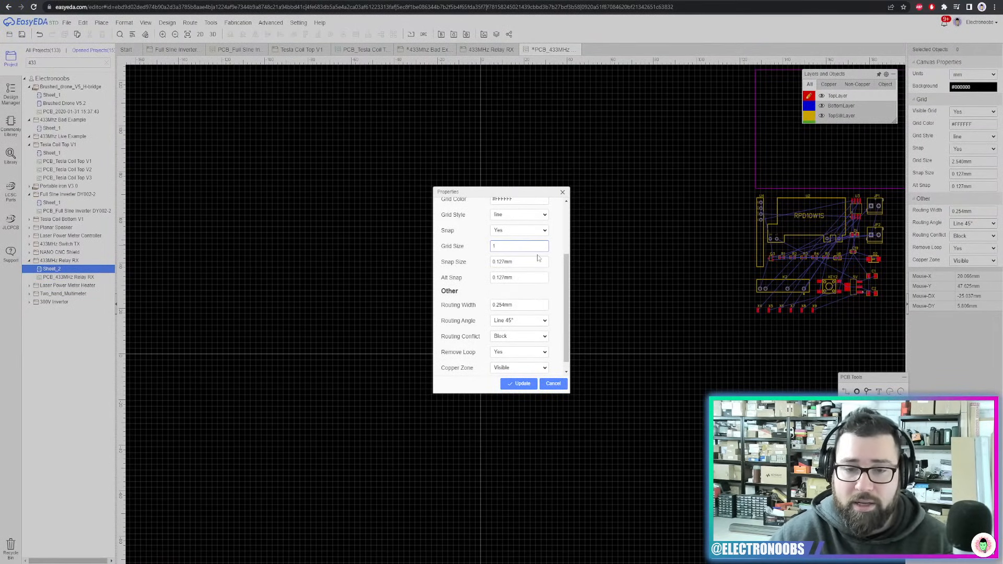
{"action": "key", "text": "Tab"}
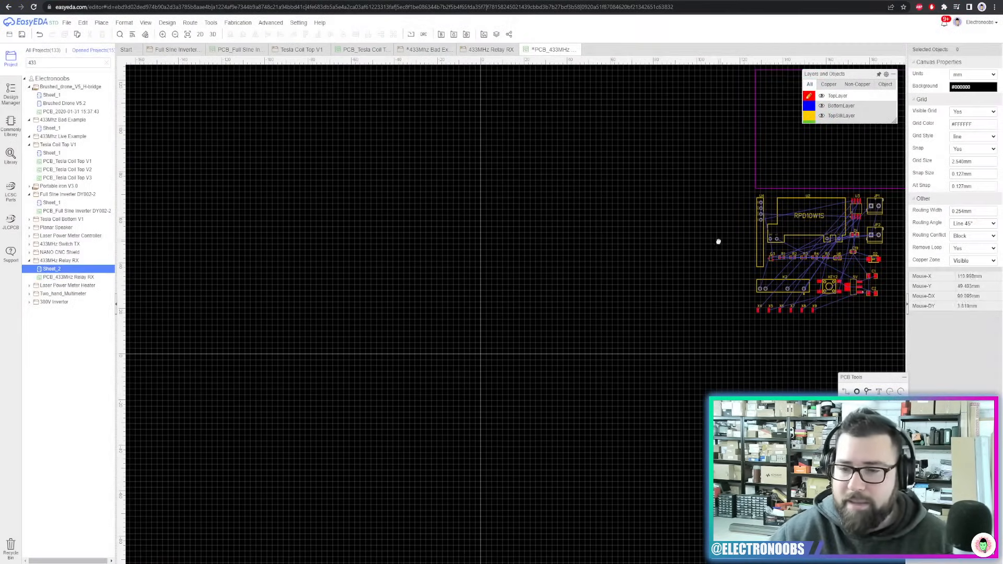
Select diode D2 and nudge it slightly to try out the fine snap increment
{"action": "scroll", "coordinate": [764, 247], "scroll_direction": "up", "scroll_amount": 5}
{"action": "right_click_drag", "start_coordinate": [765, 247], "coordinate": [525, 241]}
{"action": "right_click_drag", "start_coordinate": [665, 250], "coordinate": [460, 226]}
{"action": "scroll", "coordinate": [484, 228], "scroll_direction": "up", "scroll_amount": 2}
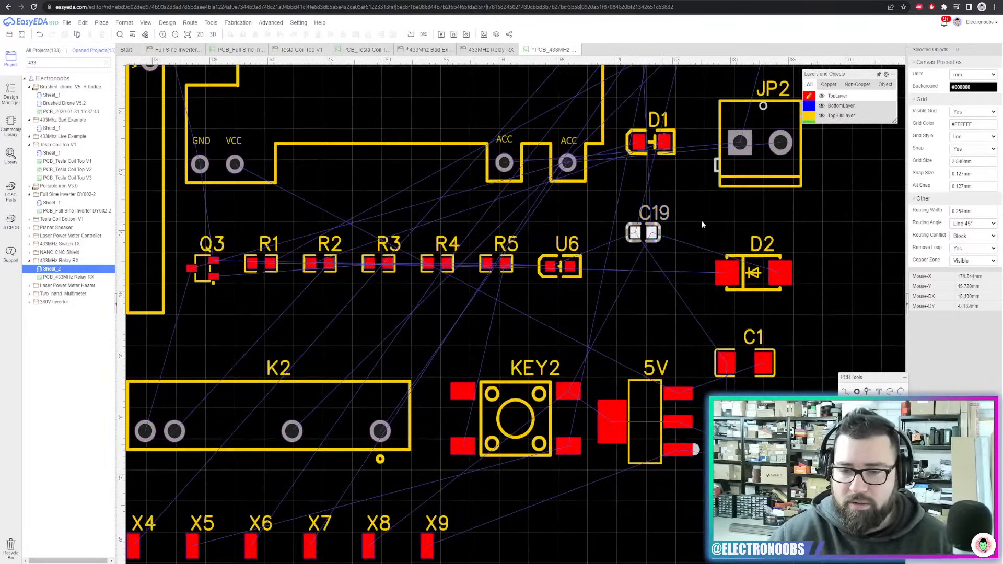
{"action": "right_click_drag", "start_coordinate": [701, 220], "coordinate": [552, 224]}
{"action": "left_click", "coordinate": [571, 251]}
{"action": "mouse_move", "coordinate": [571, 251]}
{"action": "left_mouse_down"}
{"action": "mouse_move", "coordinate": [597, 249]}
{"action": "mouse_move", "coordinate": [587, 247]}
{"action": "left_mouse_up"}
{"action": "scroll", "coordinate": [587, 247], "scroll_direction": "up", "scroll_amount": 2}
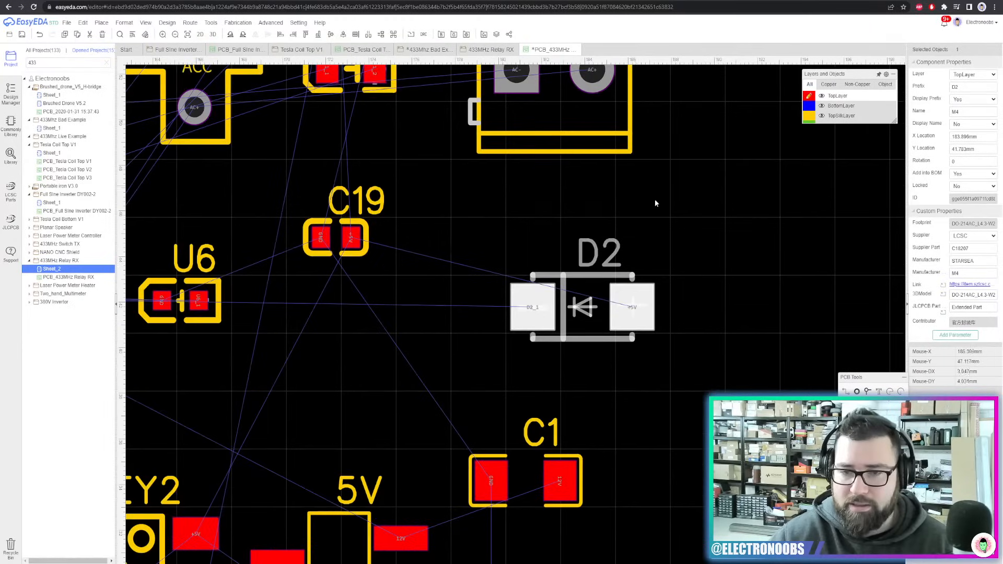
Set the PCB canvas snap size to 2 mm
{"action": "right_click", "coordinate": [441, 230]}
{"action": "left_click", "coordinate": [452, 366]}
{"action": "right_click", "coordinate": [452, 370]}
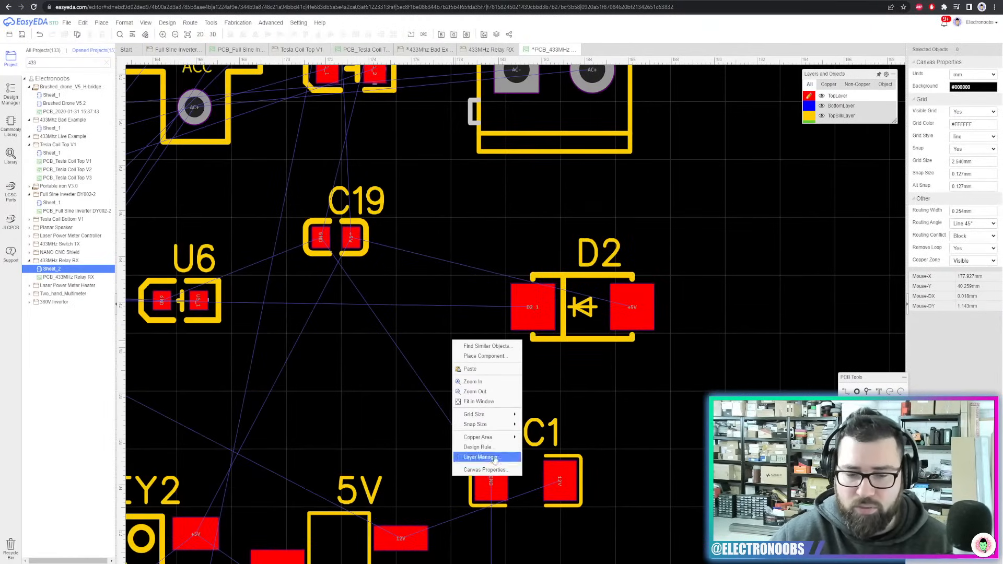
{"action": "left_click", "coordinate": [483, 467]}
{"action": "double_click", "coordinate": [529, 343]}
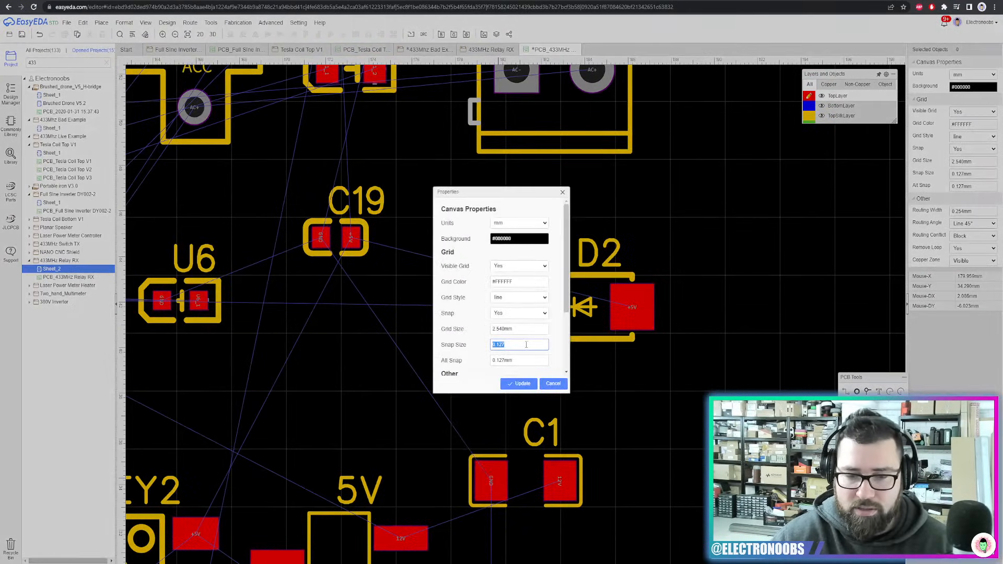
{"action": "type", "text": "2"}
{"action": "left_click", "coordinate": [522, 384]}
Move diode D2 around the empty area near C1 to try out the 2 mm snap increments
{"action": "mouse_move", "coordinate": [560, 333]}
{"action": "left_mouse_down"}
{"action": "mouse_move", "coordinate": [649, 328]}
{"action": "mouse_move", "coordinate": [473, 329]}
{"action": "mouse_move", "coordinate": [674, 331]}
{"action": "mouse_move", "coordinate": [543, 330]}
{"action": "mouse_move", "coordinate": [632, 330]}
{"action": "mouse_move", "coordinate": [587, 330]}
{"action": "mouse_move", "coordinate": [547, 295]}
{"action": "mouse_move", "coordinate": [548, 340]}
{"action": "left_mouse_up"}
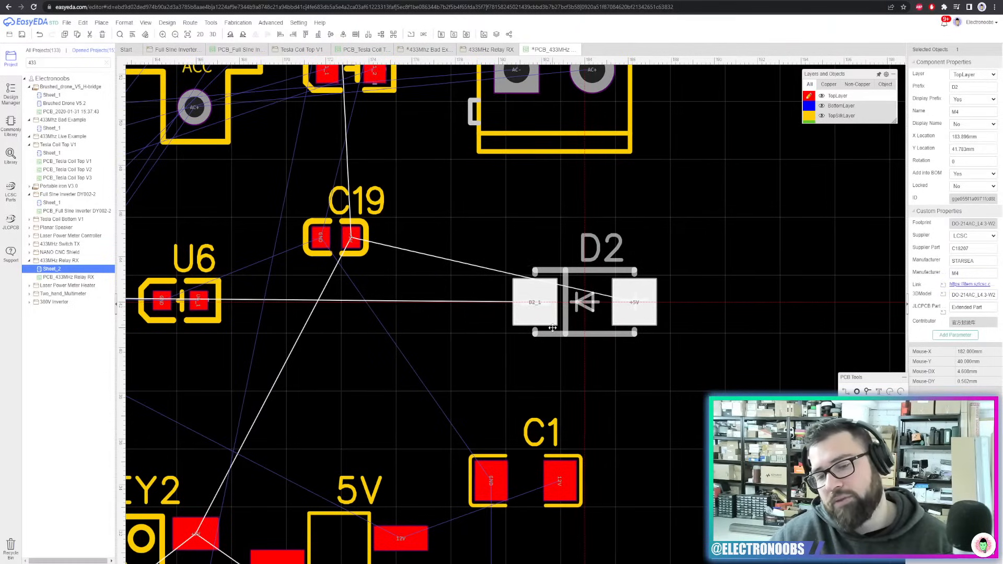
{"action": "scroll", "coordinate": [548, 340], "scroll_direction": "down", "scroll_amount": 3}
{"action": "scroll", "coordinate": [529, 300], "scroll_direction": "up", "scroll_amount": 2}
{"action": "left_click_drag", "start_coordinate": [420, 255], "coordinate": [451, 241]}
{"action": "scroll", "coordinate": [457, 225], "scroll_direction": "up", "scroll_amount": 3}
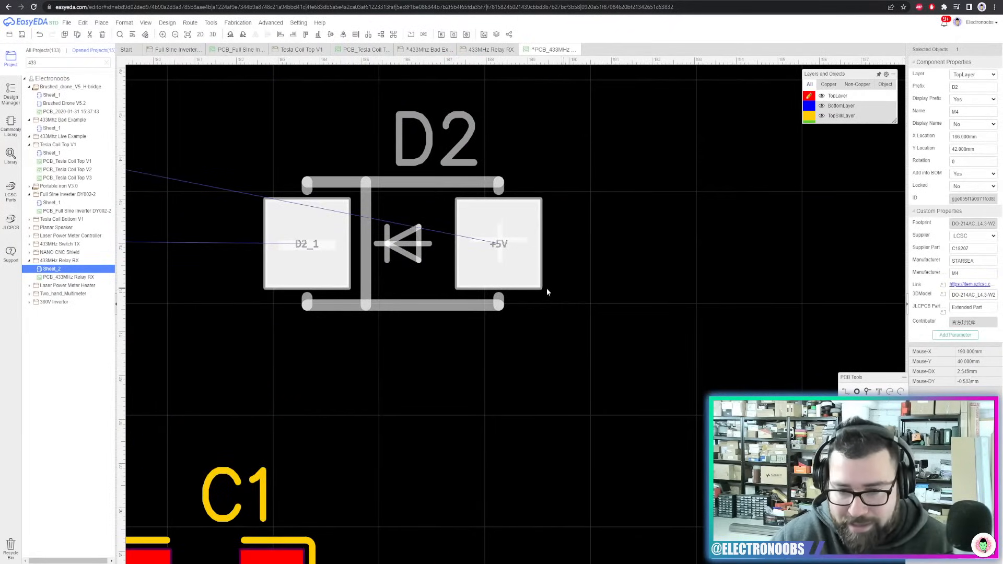
{"action": "left_click_drag", "start_coordinate": [487, 310], "coordinate": [504, 320]}
{"action": "scroll", "coordinate": [485, 324], "scroll_direction": "down", "scroll_amount": 4}
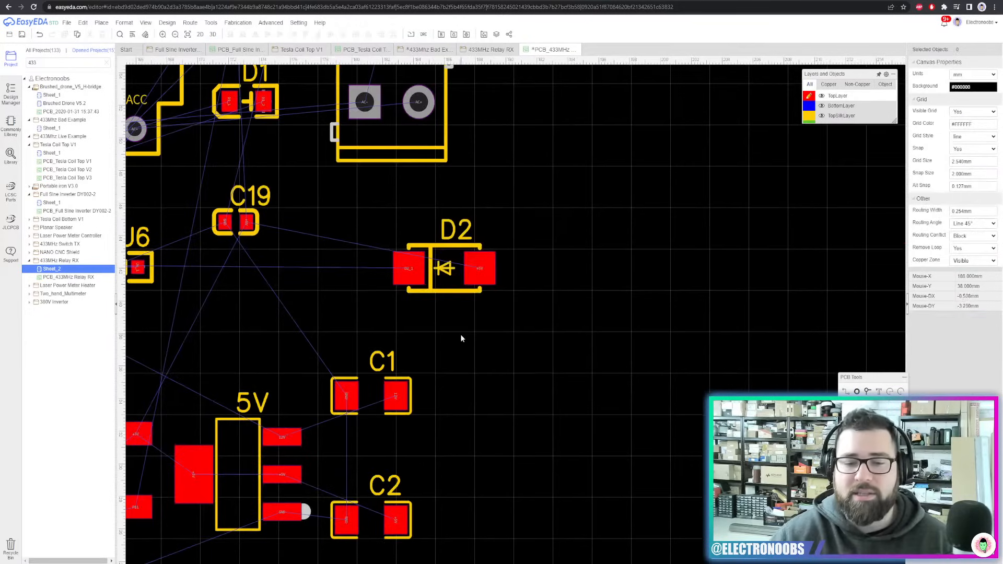
Set the canvas grid size to 1 mm and both the snap size and Alt snap to 0.1 mm
{"action": "right_click", "coordinate": [459, 334]}
{"action": "left_click", "coordinate": [464, 454]}
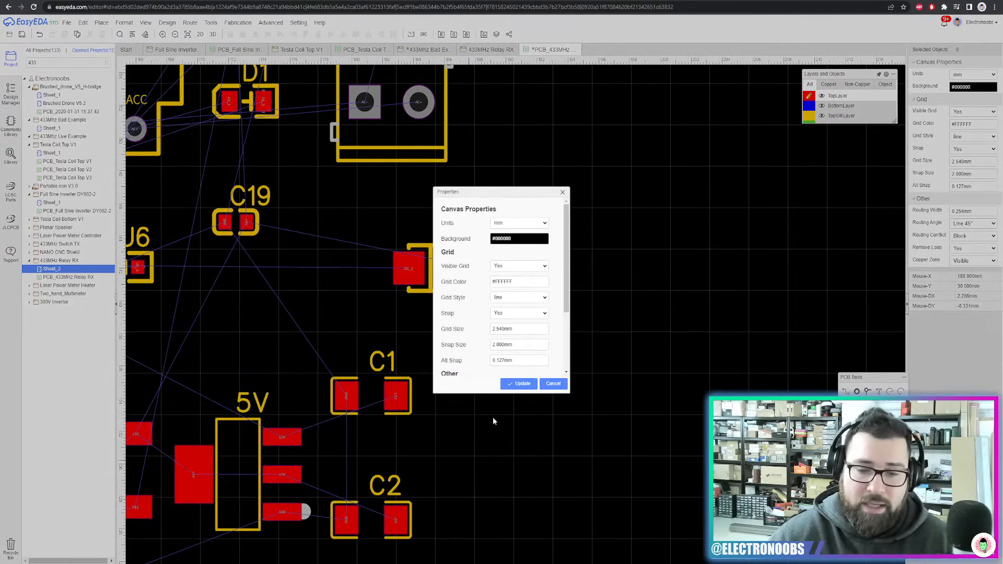
{"action": "double_click", "coordinate": [528, 331]}
{"action": "type", "text": "1"}
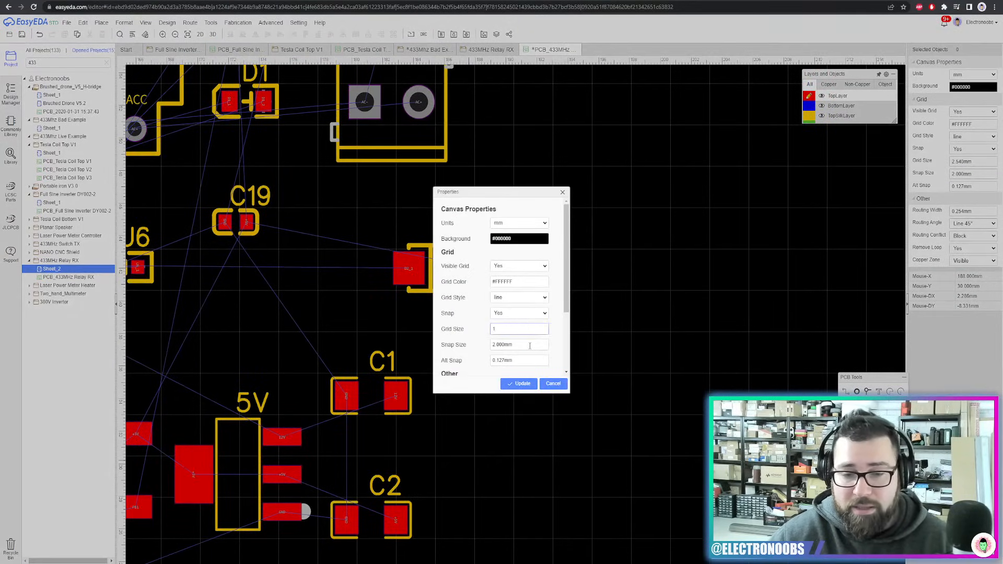
{"action": "double_click", "coordinate": [530, 346]}
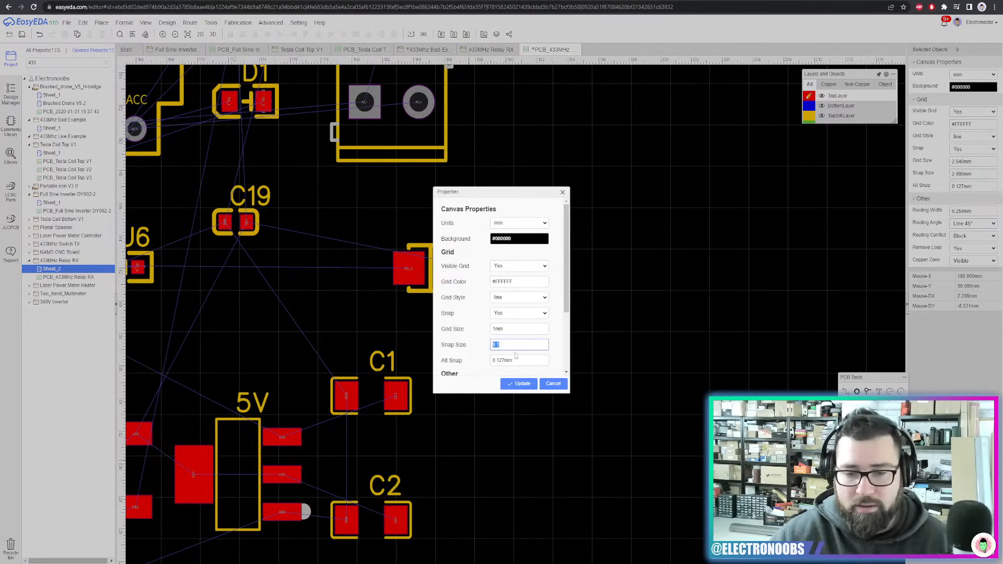
{"action": "double_click", "coordinate": [523, 360]}
{"action": "type", "text": "0.1"}
{"action": "left_click", "coordinate": [522, 383]}
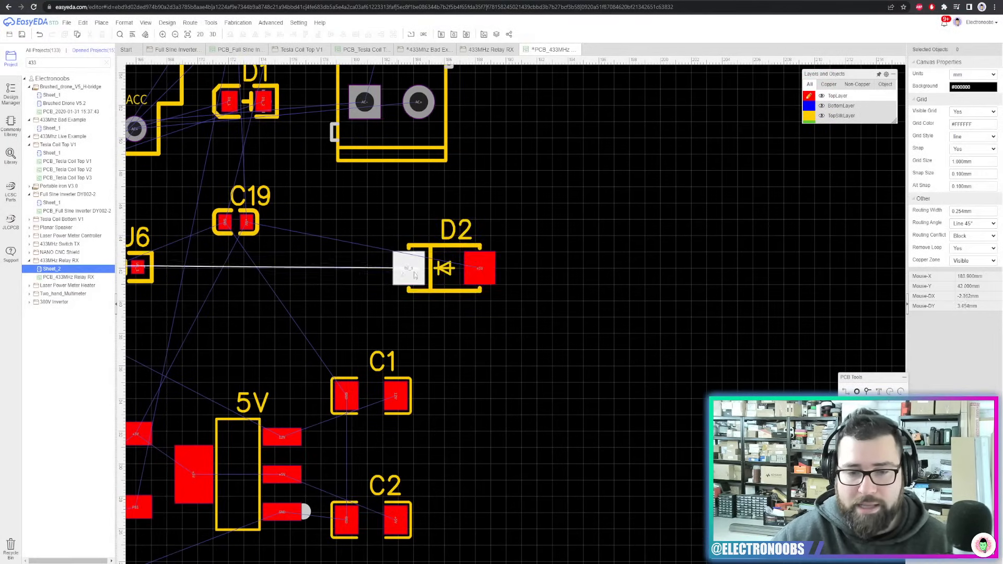
Move diode D2 slightly up and to the right using the 0.1 mm snap
{"action": "scroll", "coordinate": [513, 284], "scroll_direction": "down", "scroll_amount": 5}
{"action": "scroll", "coordinate": [418, 305], "scroll_direction": "up", "scroll_amount": 4}
{"action": "right_click_drag", "start_coordinate": [525, 248], "coordinate": [537, 250]}
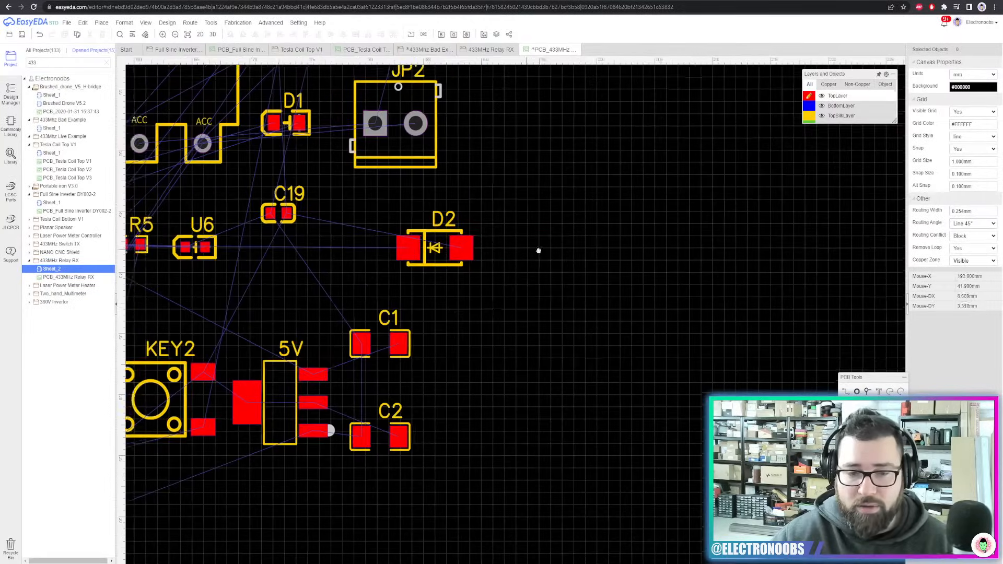
{"action": "scroll", "coordinate": [497, 258], "scroll_direction": "up", "scroll_amount": 6}
{"action": "left_click_drag", "start_coordinate": [401, 299], "coordinate": [460, 252]}
Clear the selection and examine the unplaced footprints below the board outline, including the U4 receiver's pads
{"action": "scroll", "coordinate": [468, 245], "scroll_direction": "down", "scroll_amount": 6}
{"action": "right_click_drag", "start_coordinate": [451, 273], "coordinate": [636, 277]}
{"action": "left_click", "coordinate": [635, 278]}
{"action": "scroll", "coordinate": [692, 156], "scroll_direction": "down", "scroll_amount": 8}
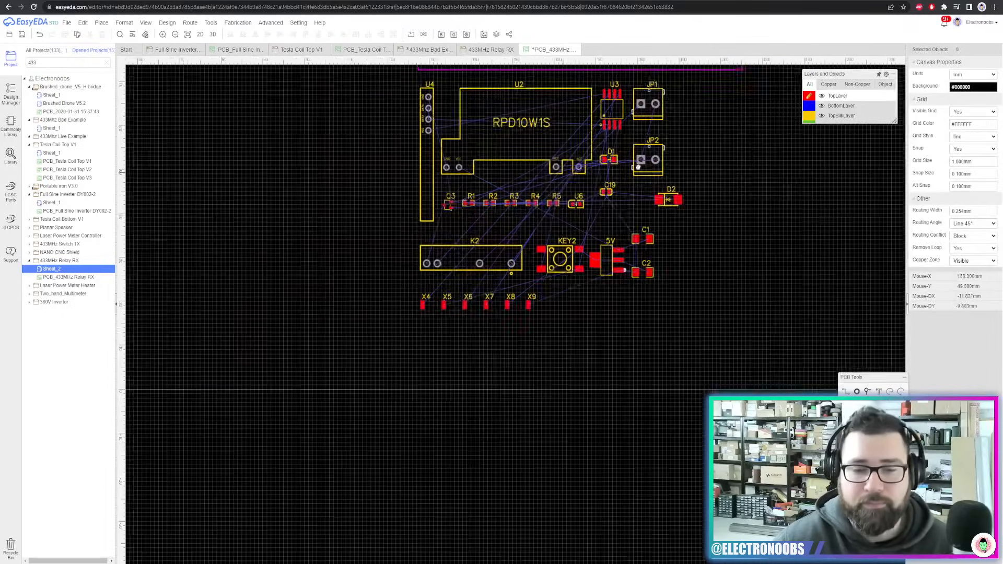
{"action": "right_click_drag", "start_coordinate": [443, 186], "coordinate": [443, 228]}
{"action": "right_click_drag", "start_coordinate": [514, 212], "coordinate": [509, 230]}
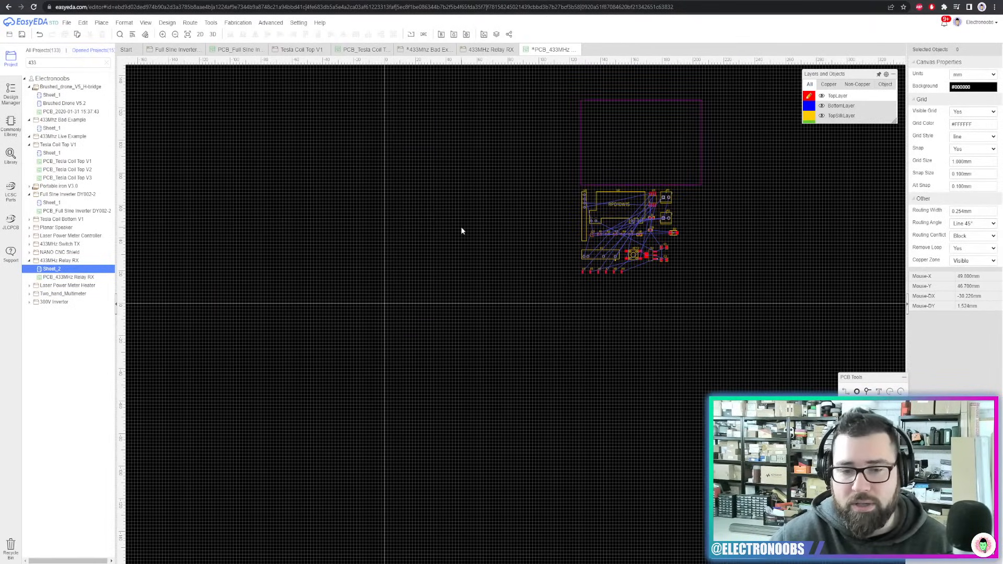
{"action": "scroll", "coordinate": [553, 249], "scroll_direction": "up", "scroll_amount": 10}
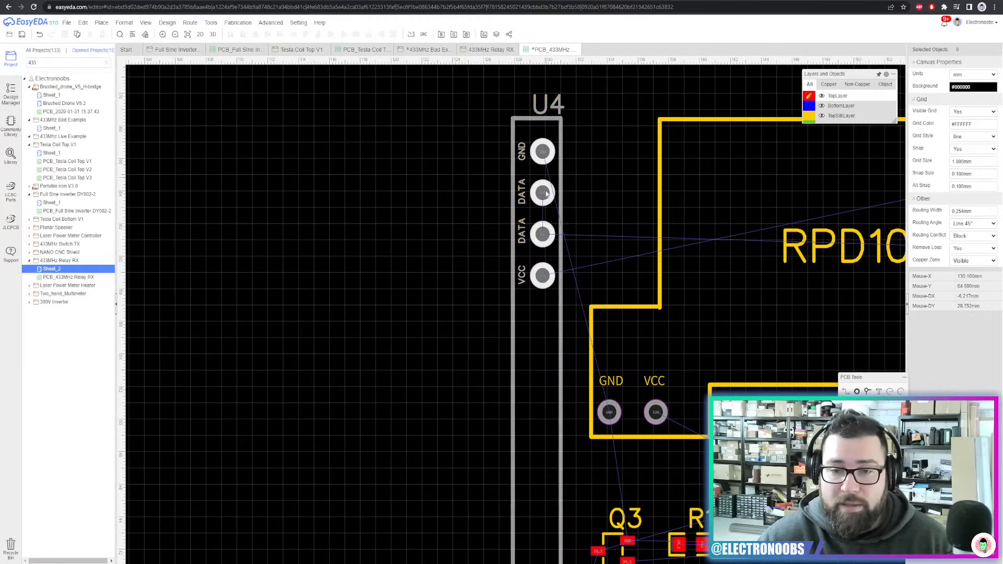
{"action": "scroll", "coordinate": [320, 271], "scroll_direction": "down", "scroll_amount": 10}
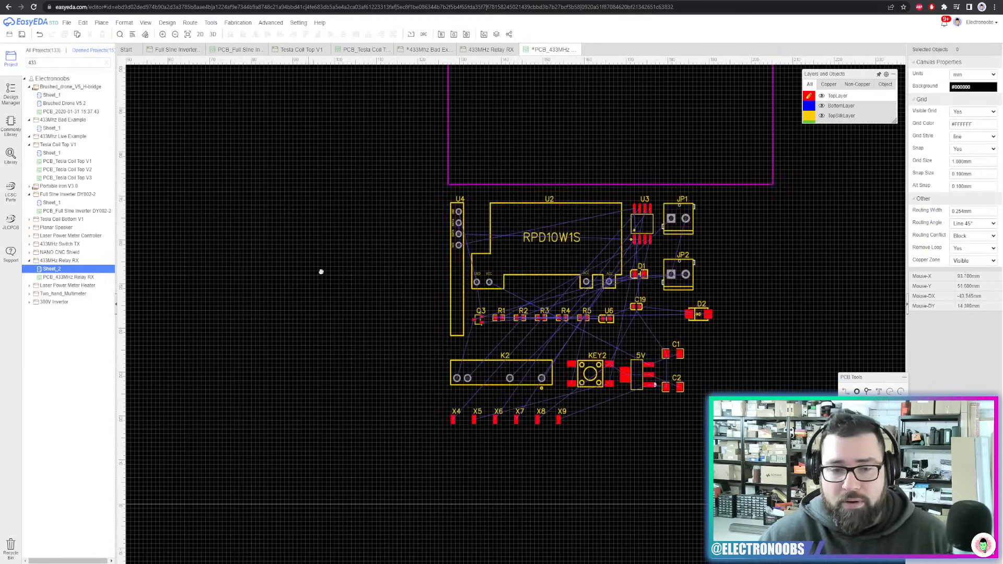
Open the board outline settings for the existing rectangular outline and set its width to 60 mm and height to 30 mm
{"action": "scroll", "coordinate": [533, 186], "scroll_direction": "down", "scroll_amount": 2}
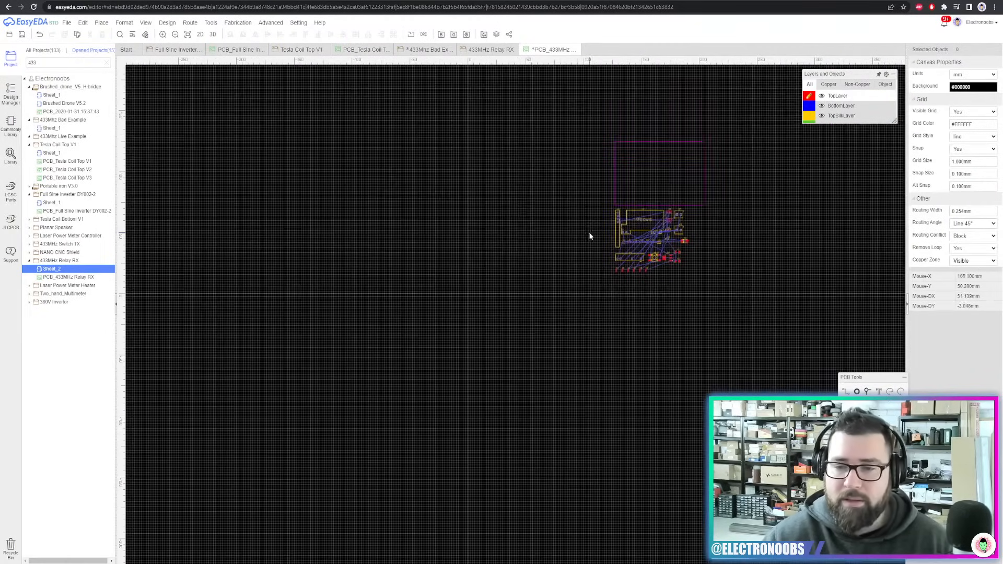
{"action": "left_click", "coordinate": [626, 141]}
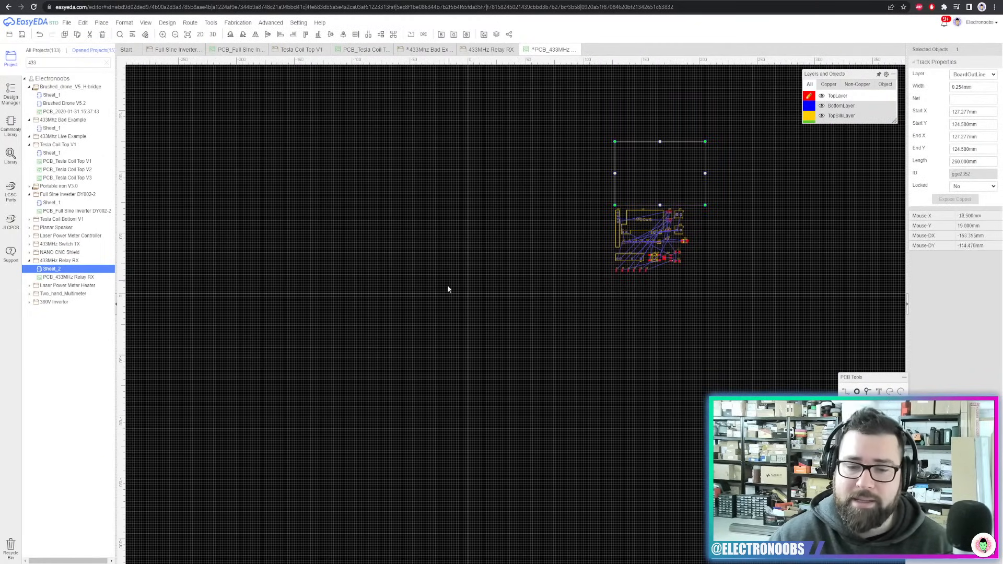
{"action": "scroll", "coordinate": [519, 255], "scroll_direction": "up", "scroll_amount": 1}
{"action": "left_click", "coordinate": [238, 22]}
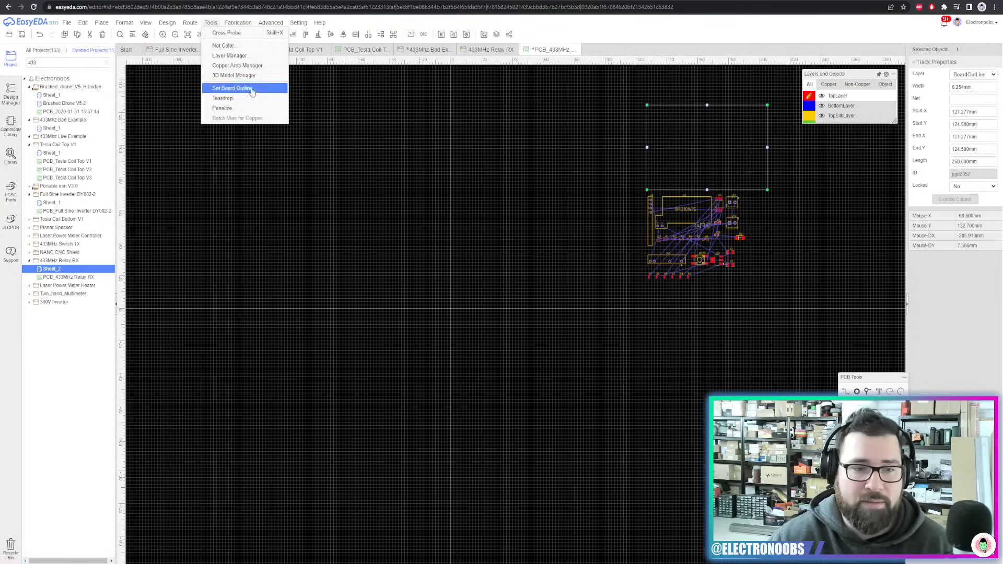
{"action": "left_click", "coordinate": [246, 89]}
{"action": "left_click_drag", "start_coordinate": [470, 318], "coordinate": [424, 316]}
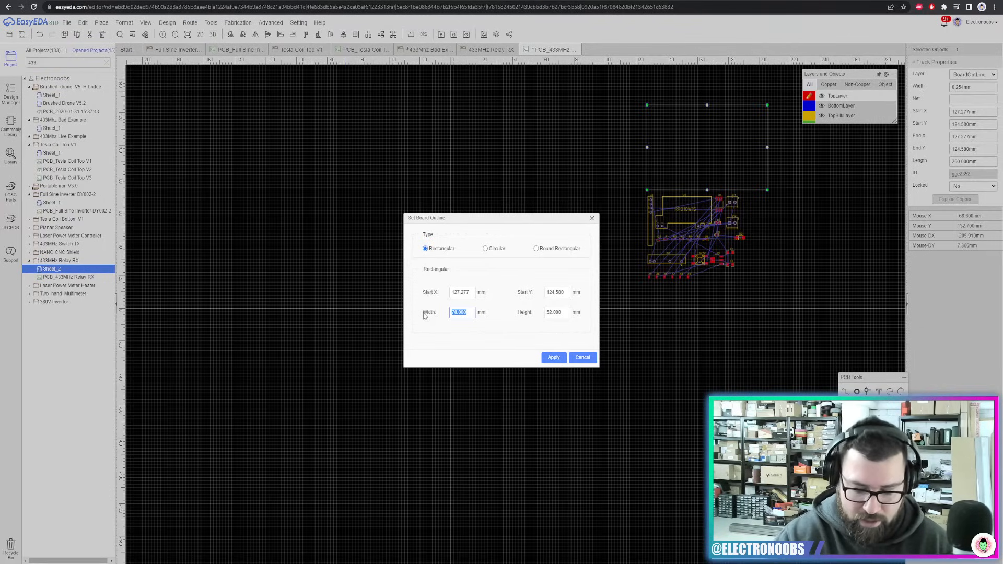
{"action": "type", "text": "60"}
{"action": "left_click_drag", "start_coordinate": [540, 311], "coordinate": [565, 310]}
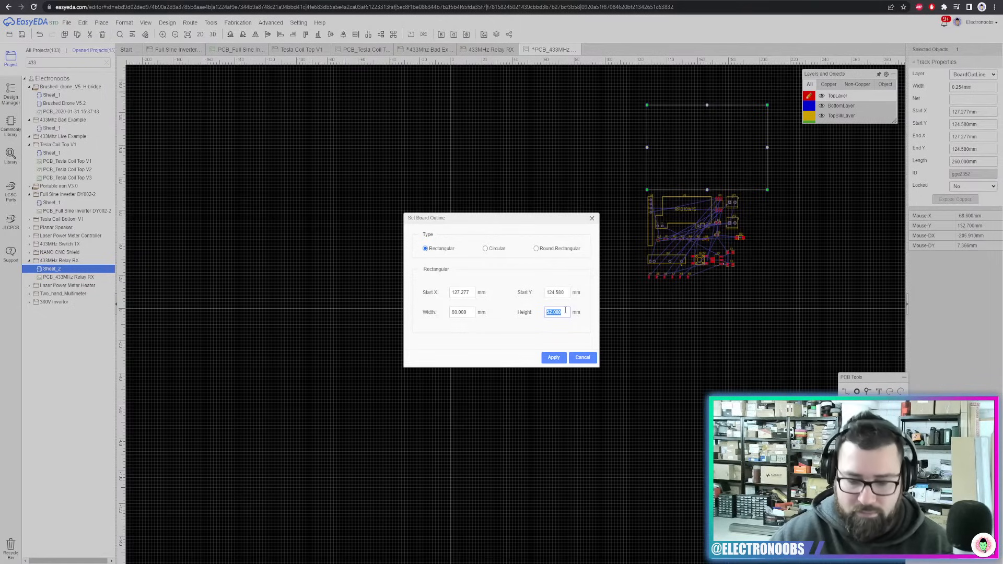
{"action": "type", "text": "30"}
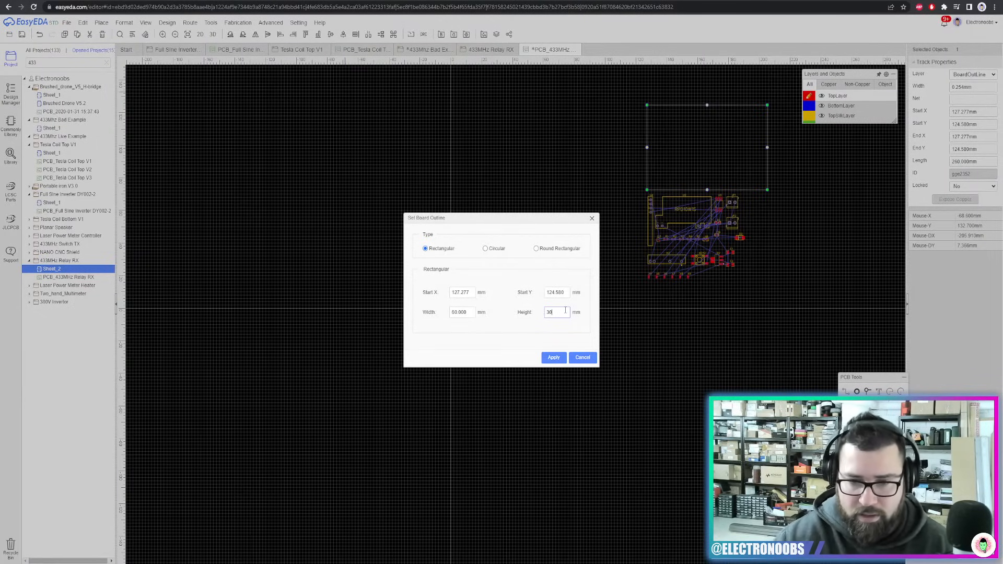
Set the board outline's start X to -30 mm and start Y to 15 mm, apply it and select the resulting outline
{"action": "double_click", "coordinate": [461, 293]}
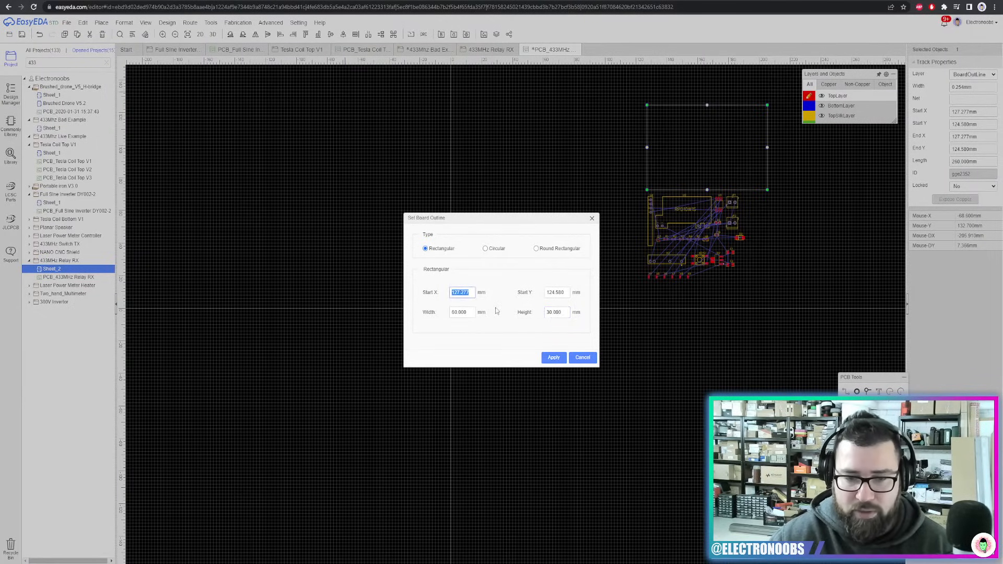
{"action": "type", "text": "-30"}
{"action": "double_click", "coordinate": [562, 292]}
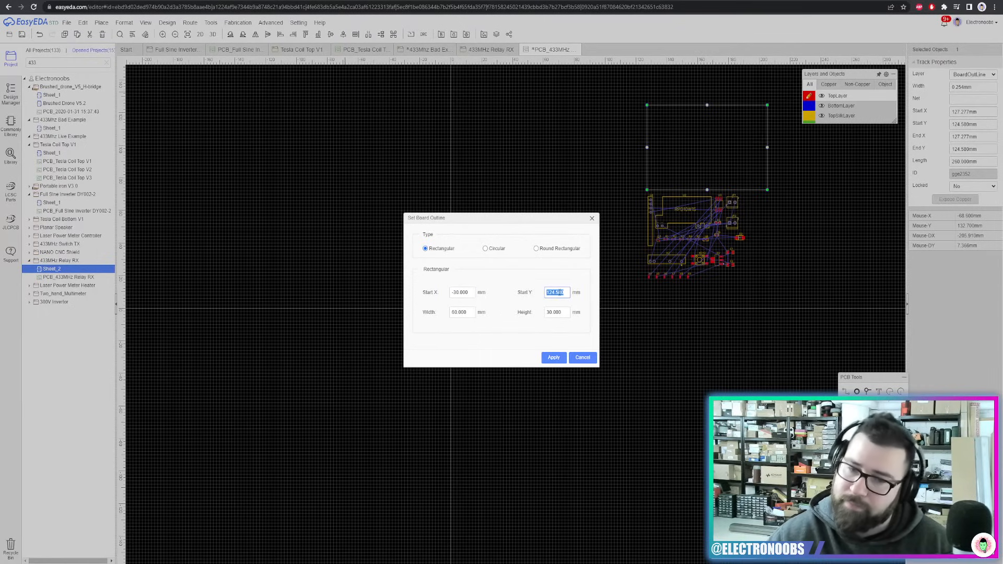
{"action": "type", "text": "15"}
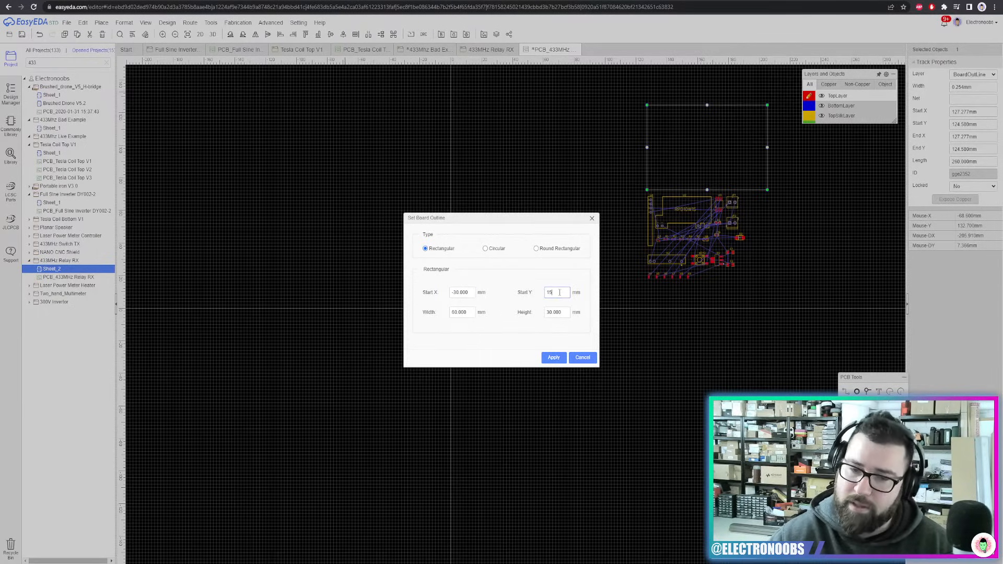
{"action": "left_click", "coordinate": [554, 357]}
{"action": "scroll", "coordinate": [455, 284], "scroll_direction": "up", "scroll_amount": 4}
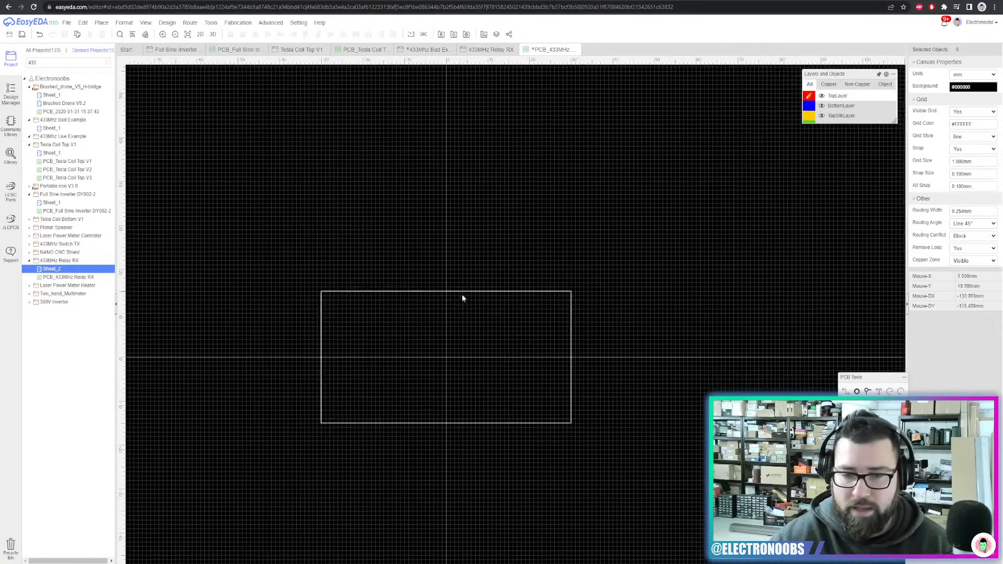
{"action": "left_click", "coordinate": [466, 292]}
Move all the unplaced footprints together to the empty area just right of the new board outline and clear the selection
{"action": "scroll", "coordinate": [442, 360], "scroll_direction": "down", "scroll_amount": 5}
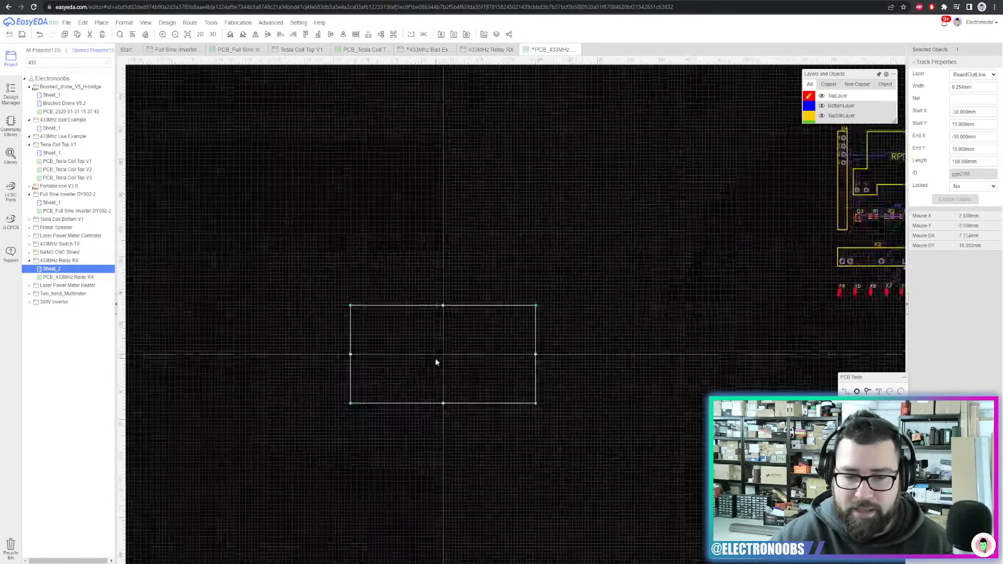
{"action": "left_click_drag", "start_coordinate": [759, 208], "coordinate": [570, 374]}
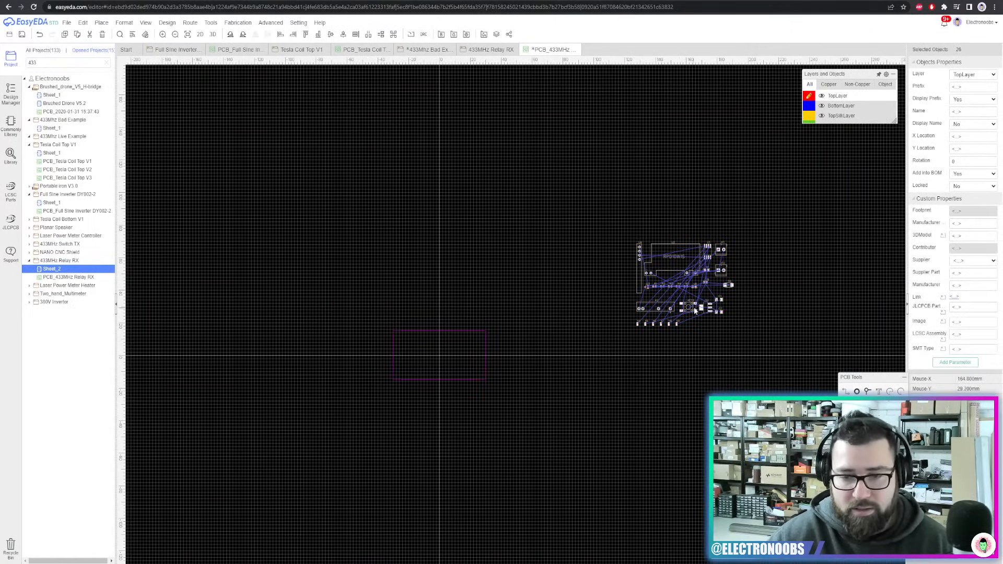
{"action": "left_click_drag", "start_coordinate": [694, 305], "coordinate": [567, 361]}
{"action": "scroll", "coordinate": [559, 414], "scroll_direction": "up", "scroll_amount": 3}
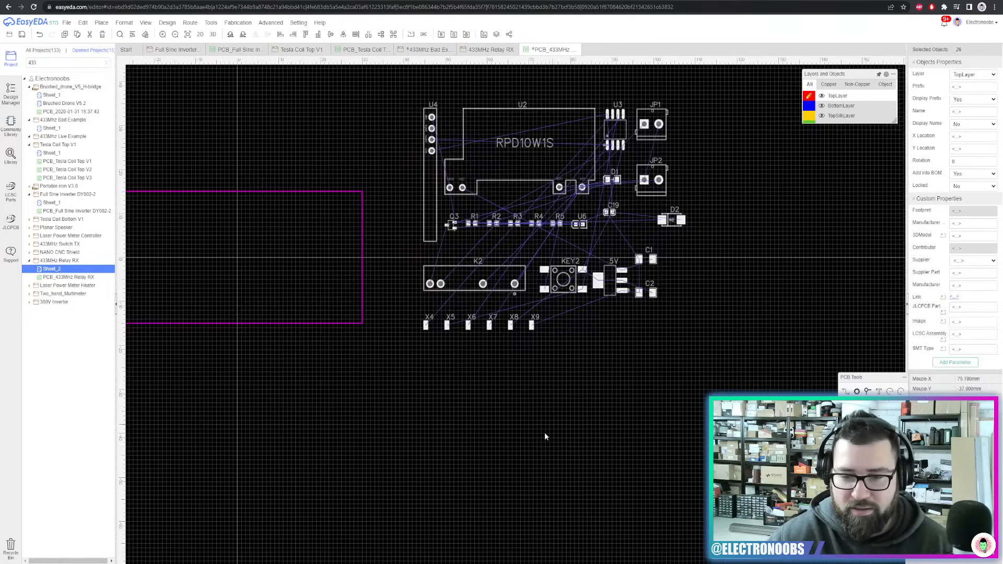
{"action": "left_click", "coordinate": [512, 338]}
{"action": "right_click_drag", "start_coordinate": [513, 339], "coordinate": [651, 413]}
{"action": "scroll", "coordinate": [653, 413], "scroll_direction": "down", "scroll_amount": 1}
{"action": "right_click_drag", "start_coordinate": [630, 458], "coordinate": [591, 414]}
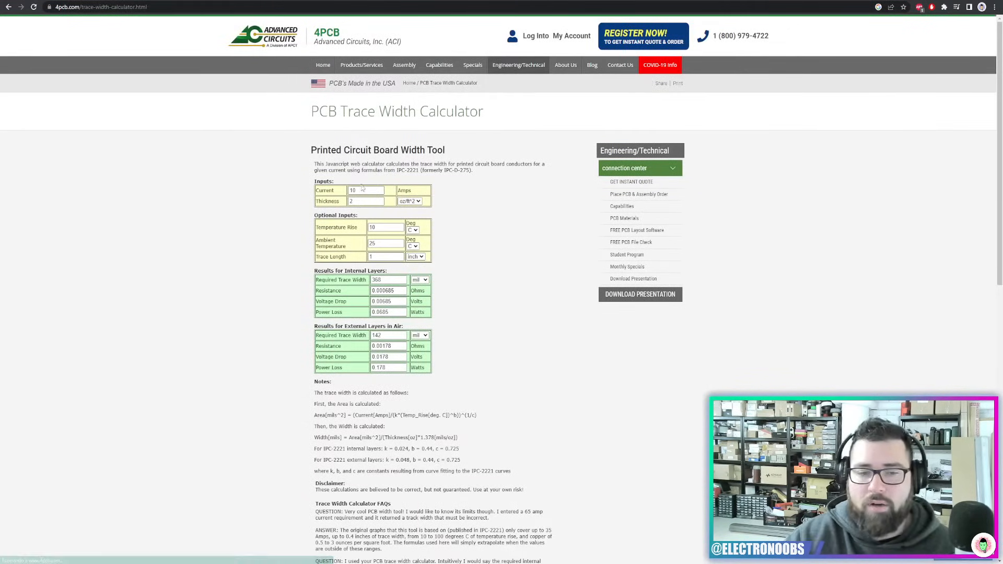
Calculate the required trace width for a current of 2 A in the 4PCB calculator and check its copper thickness input
{"action": "left_click_drag", "start_coordinate": [363, 190], "coordinate": [282, 184]}
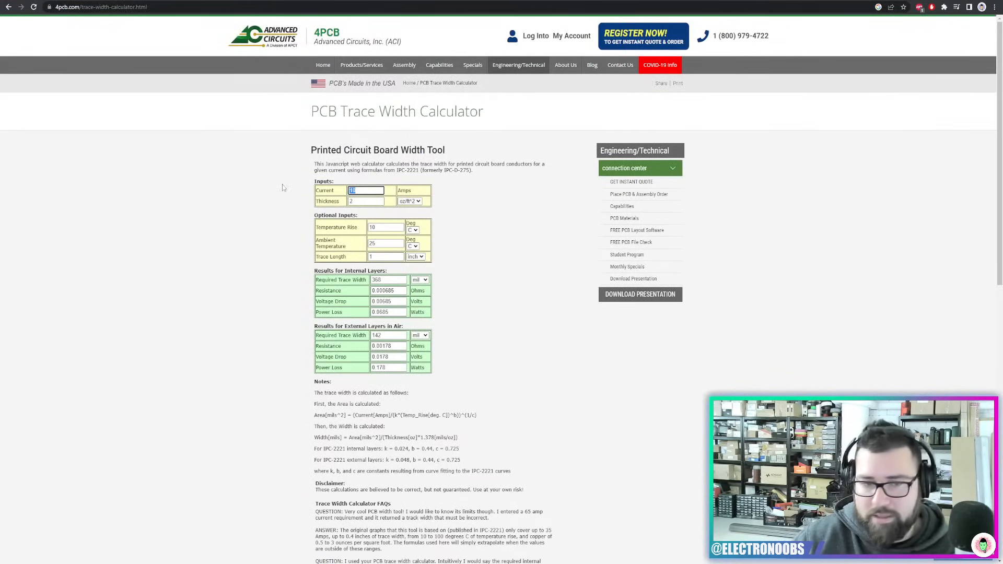
{"action": "type", "text": "2"}
{"action": "left_click", "coordinate": [500, 227]}
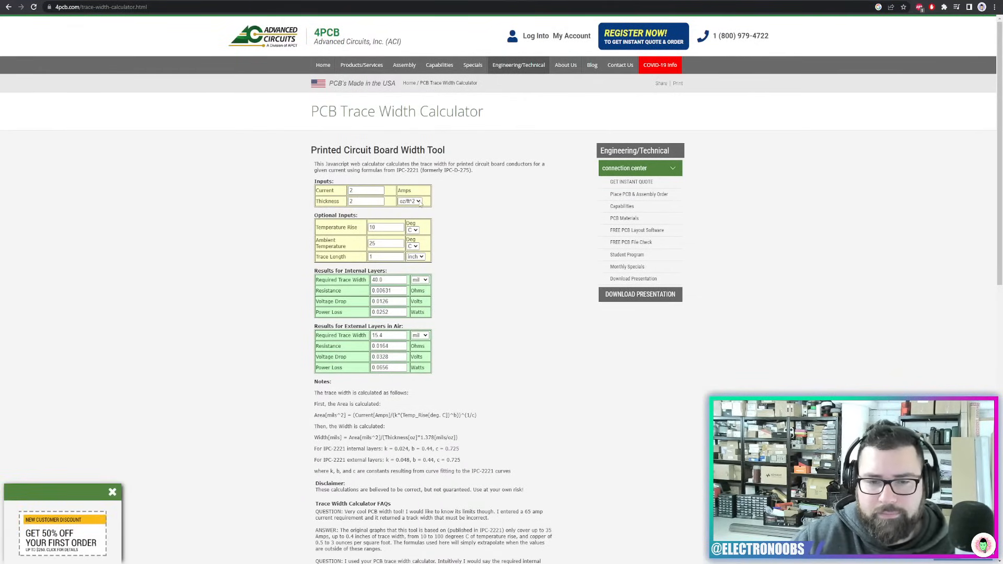
{"action": "left_click_drag", "start_coordinate": [368, 201], "coordinate": [317, 200]}
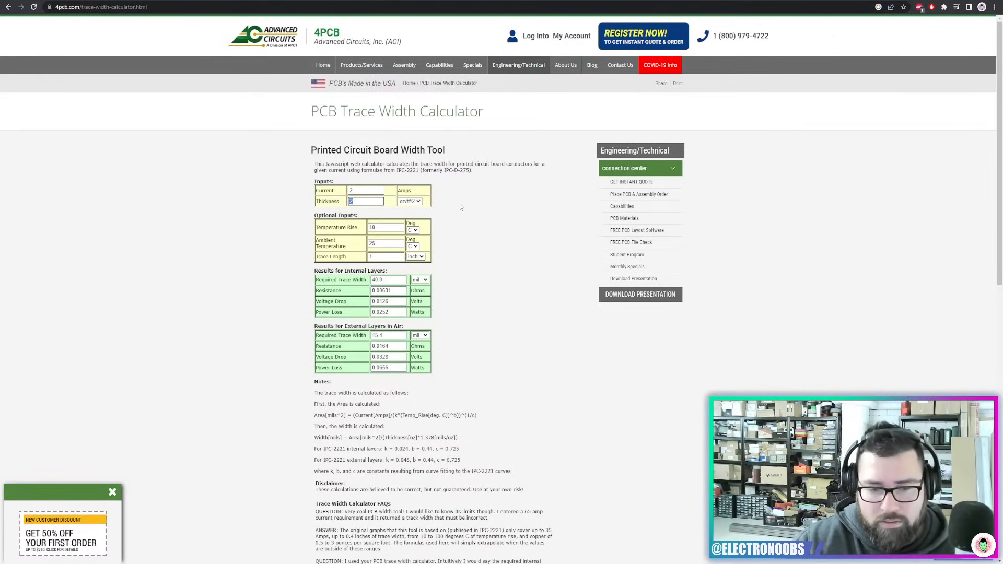
{"action": "scroll", "coordinate": [461, 207], "scroll_direction": "down", "scroll_amount": 5}
{"action": "scroll", "coordinate": [461, 207], "scroll_direction": "up", "scroll_amount": 5}
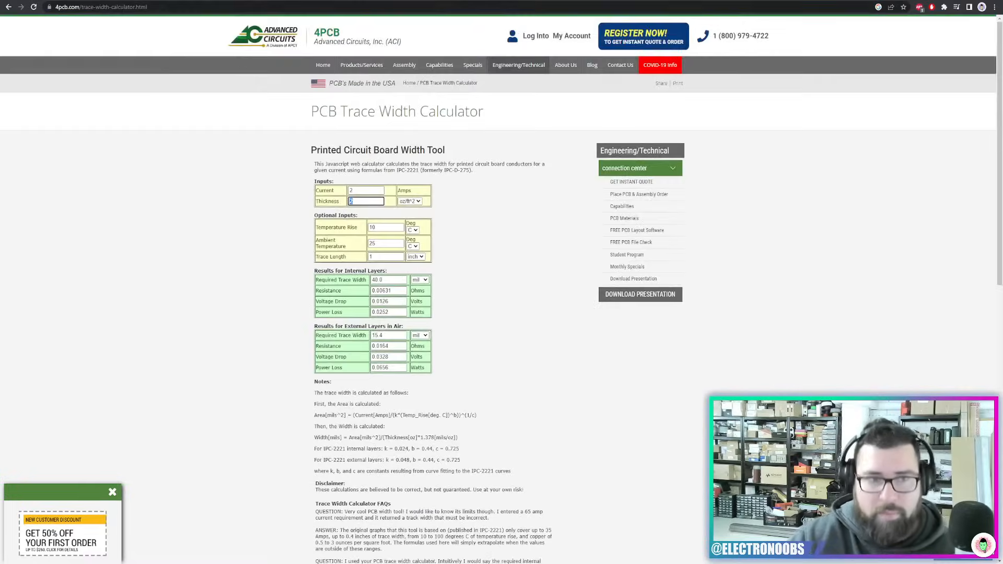
View the Digikey trace width calculator from the search results, and open the All About Circuits Trace Resistance Calculator
{"action": "left_click", "coordinate": [9, 7]}
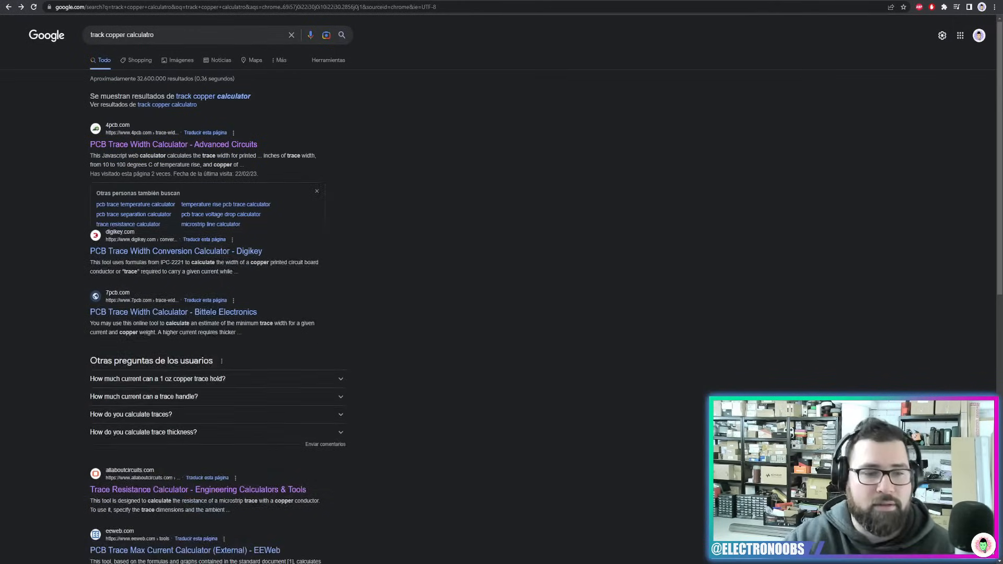
{"action": "left_click", "coordinate": [185, 269]}
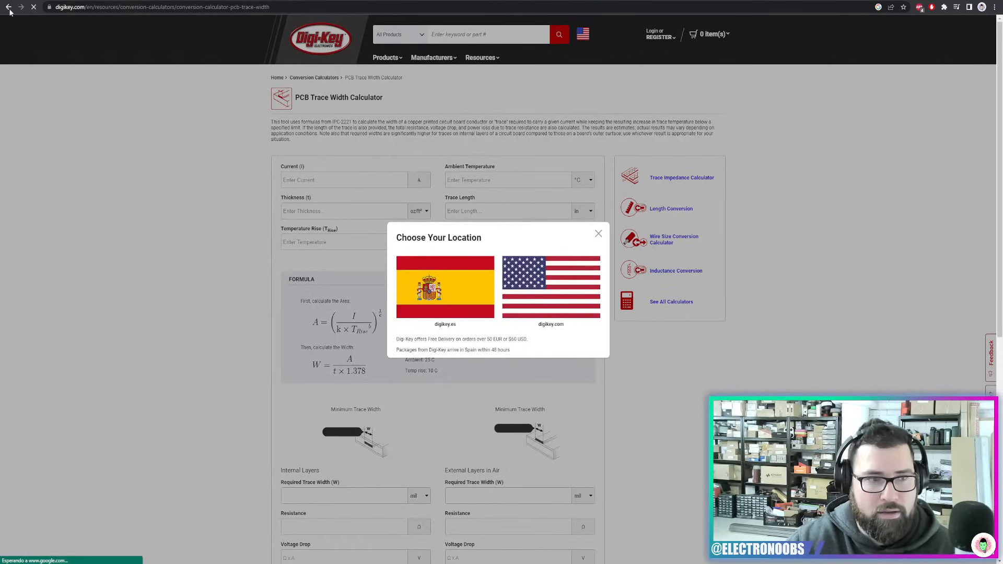
{"action": "left_click", "coordinate": [9, 7]}
{"action": "scroll", "coordinate": [141, 361], "scroll_direction": "down", "scroll_amount": 3}
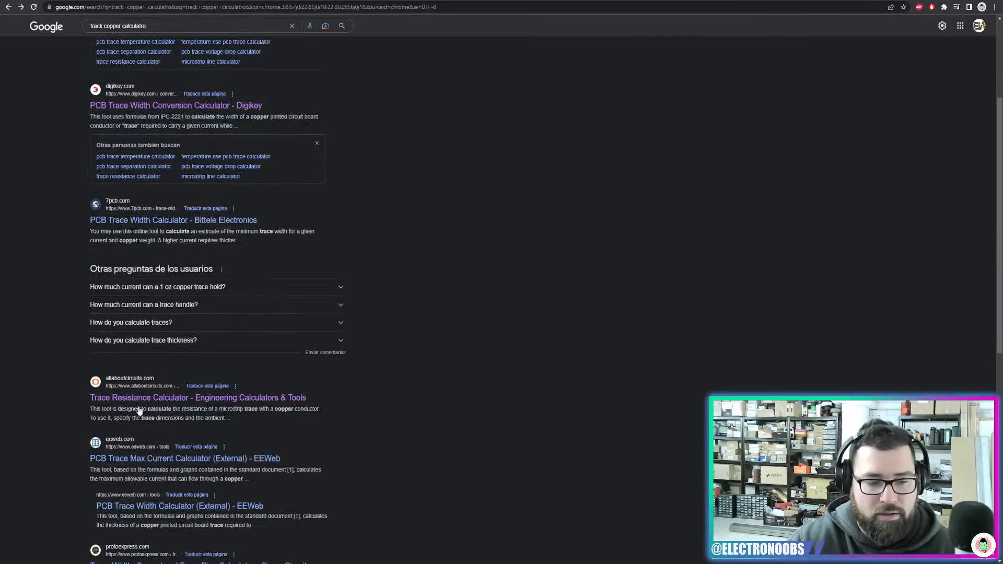
{"action": "left_click", "coordinate": [140, 356]}
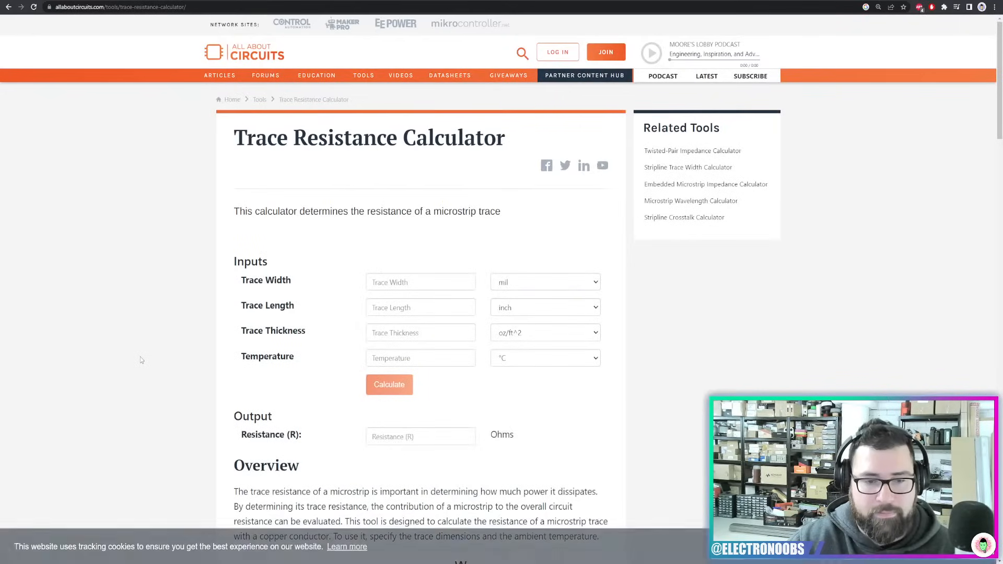
Examine the Trace Resistance Calculator's width, length, thickness and temperature inputs along with its trace diagram and equation
{"action": "scroll", "coordinate": [141, 361], "scroll_direction": "down", "scroll_amount": 1}
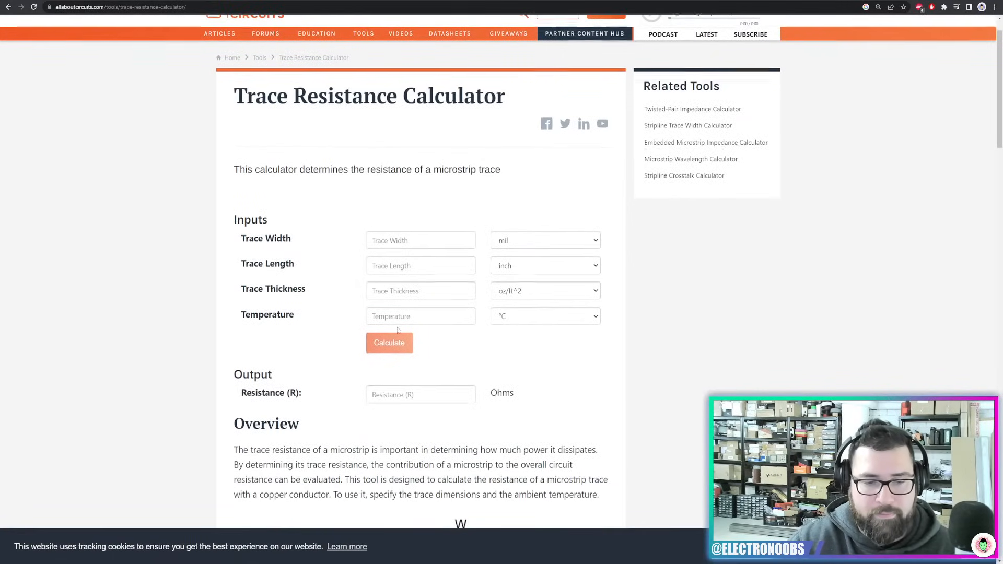
{"action": "scroll", "coordinate": [402, 327], "scroll_direction": "down", "scroll_amount": 6}
{"action": "scroll", "coordinate": [405, 325], "scroll_direction": "up", "scroll_amount": 6}
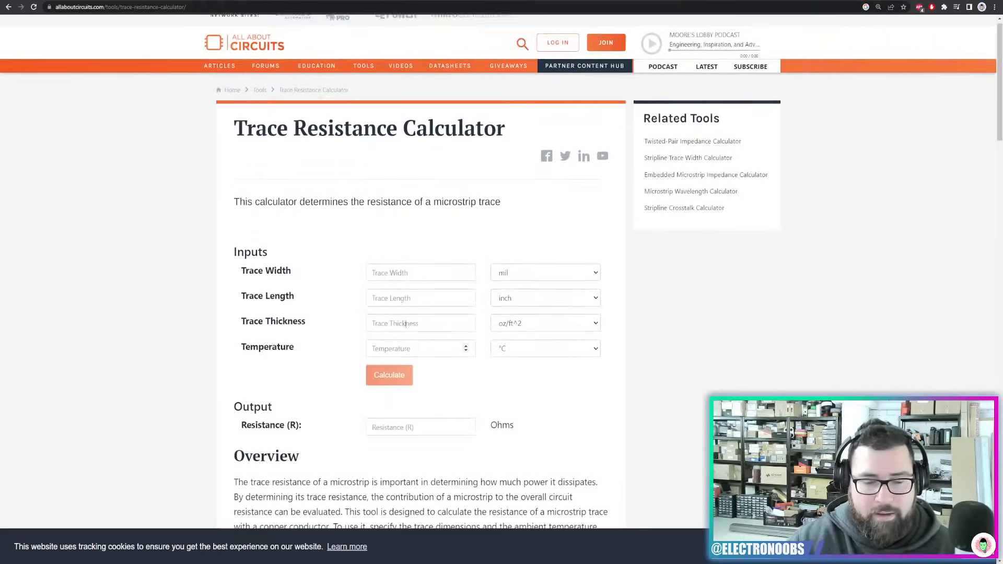
{"action": "left_click", "coordinate": [427, 196]}
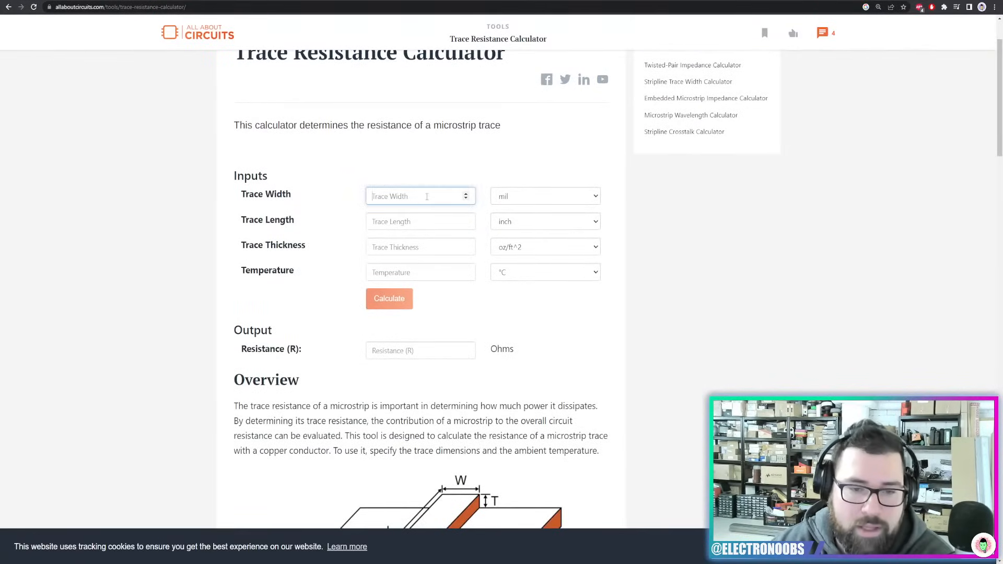
{"action": "left_click", "coordinate": [417, 221]}
{"action": "scroll", "coordinate": [424, 230], "scroll_direction": "down", "scroll_amount": 3}
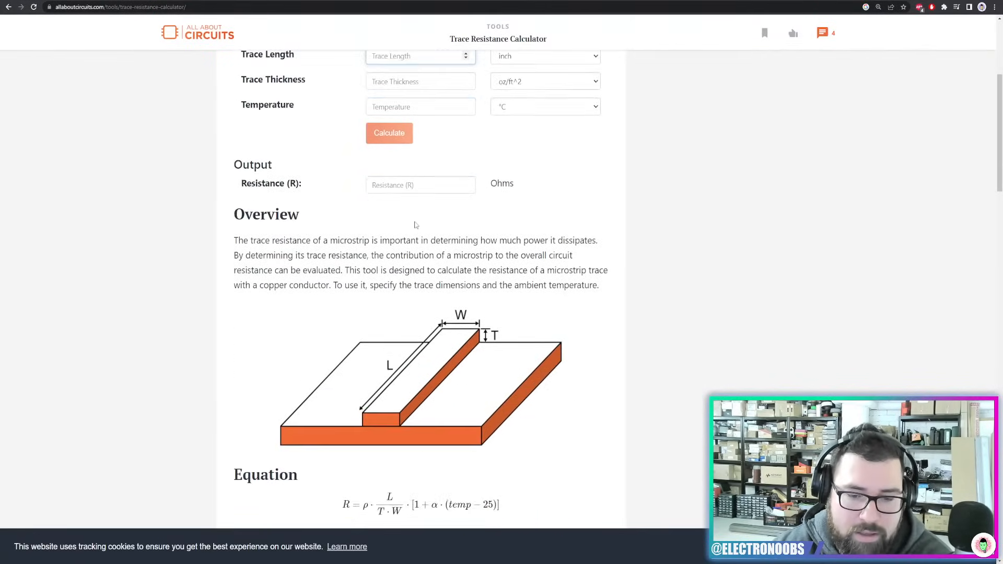
{"action": "scroll", "coordinate": [413, 219], "scroll_direction": "up", "scroll_amount": 1}
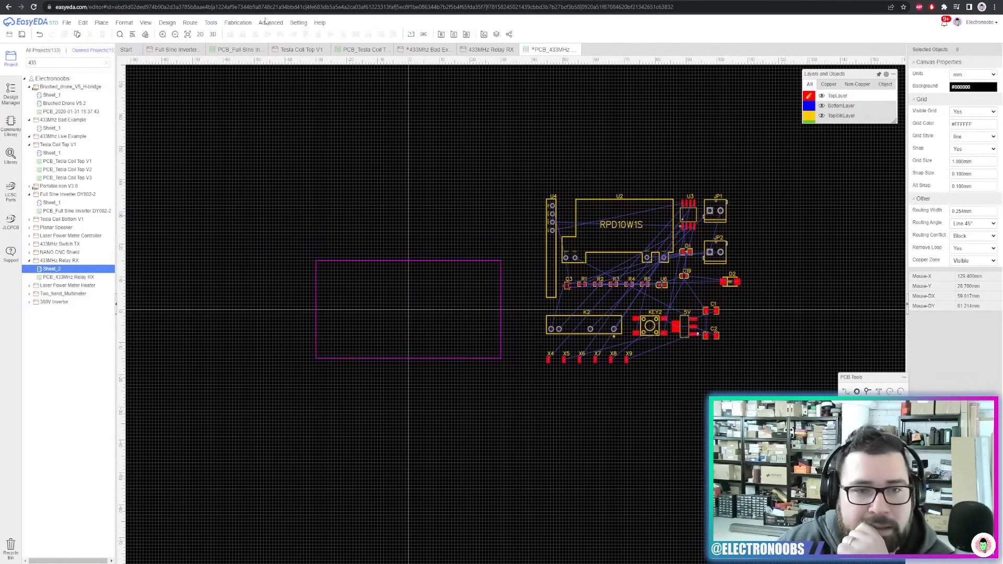
Switch to the PCB_Tesla Coil Top V3 design in EasyEDA and examine the whole coil layout
{"action": "left_click", "coordinate": [365, 50]}
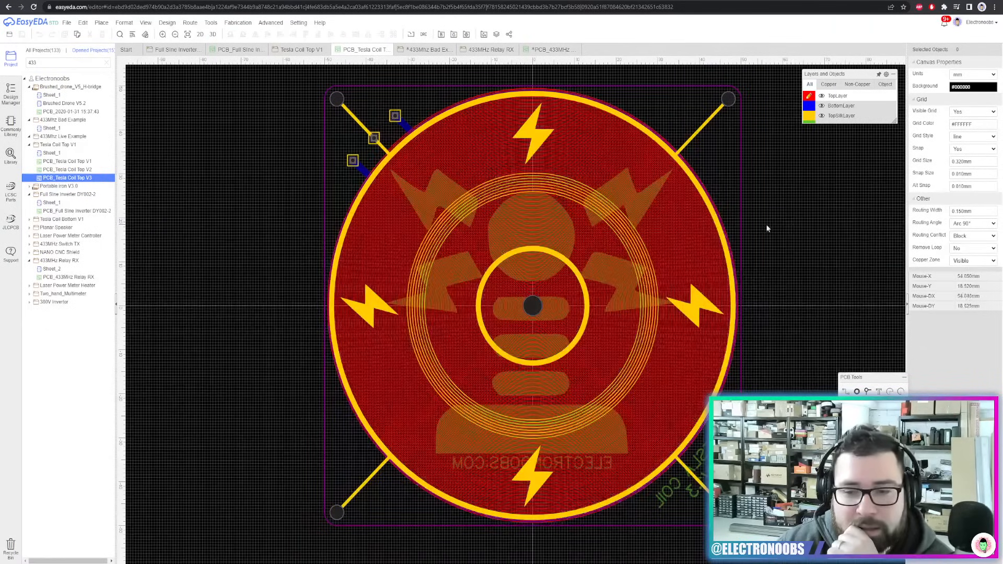
{"action": "right_click_drag", "start_coordinate": [791, 228], "coordinate": [702, 240]}
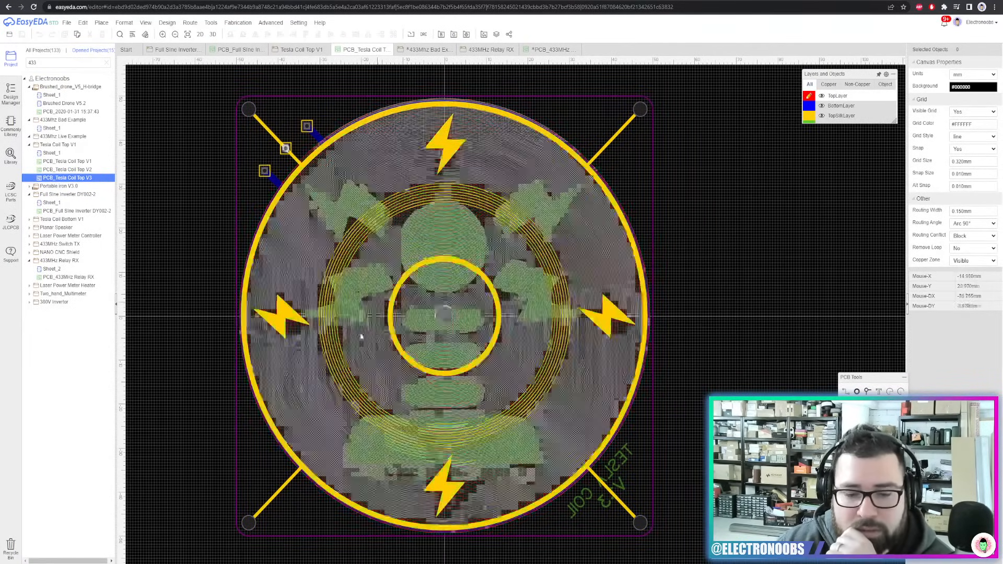
{"action": "scroll", "coordinate": [470, 282], "scroll_direction": "down", "scroll_amount": 1}
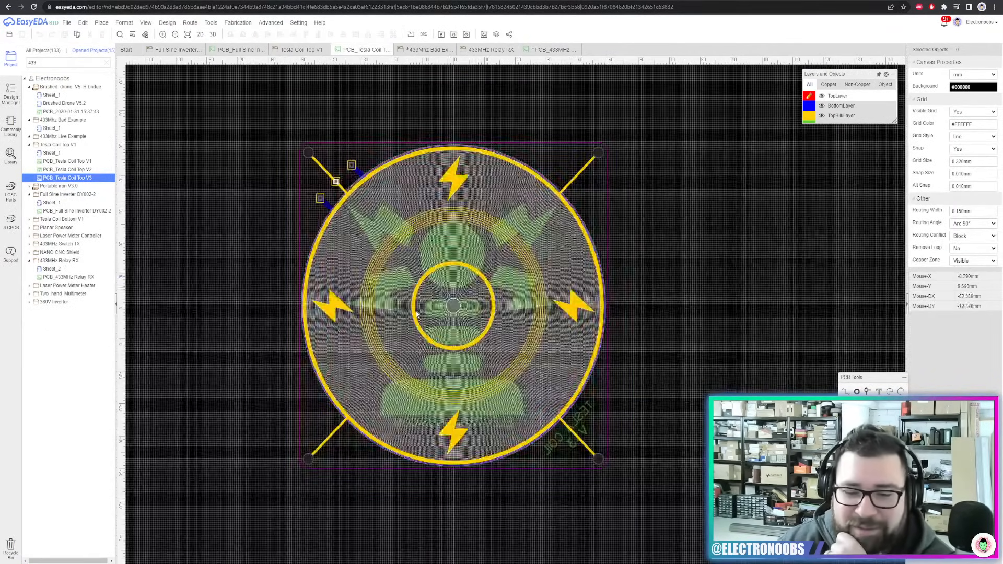
{"action": "scroll", "coordinate": [416, 314], "scroll_direction": "up", "scroll_amount": 1}
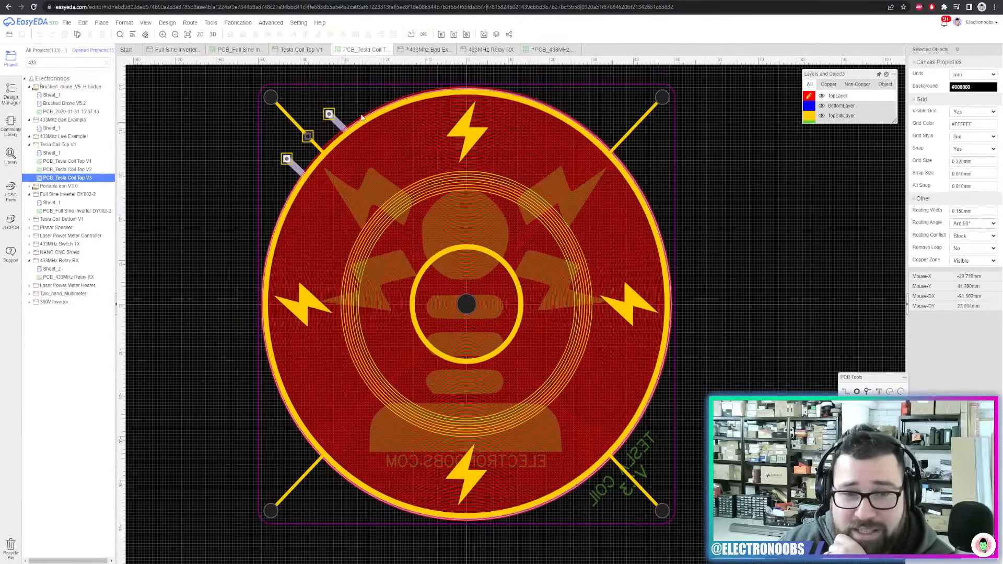
Inspect the track width of one top-layer coil arc in the Tesla coil design and clear the selection
{"action": "scroll", "coordinate": [538, 209], "scroll_direction": "up", "scroll_amount": 4}
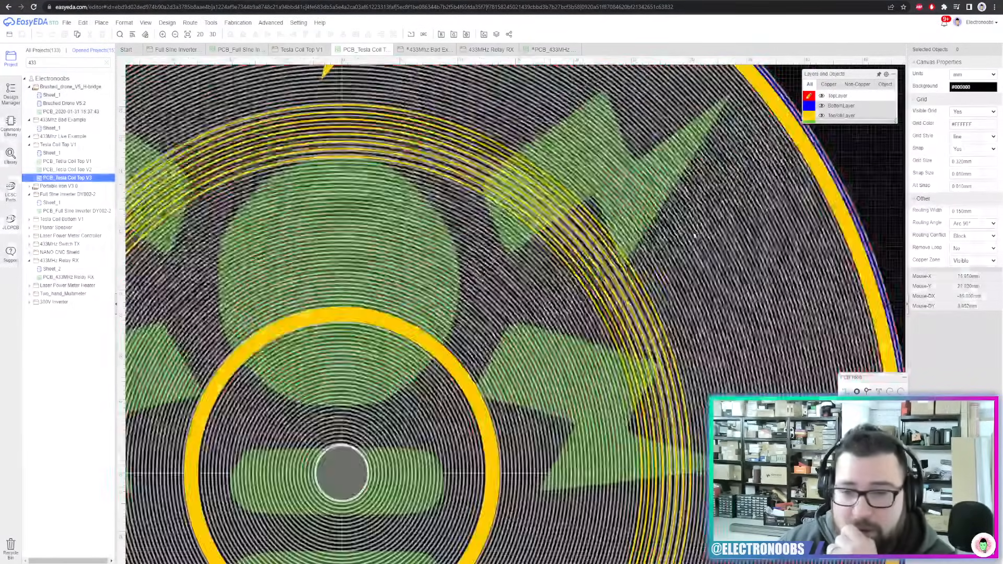
{"action": "left_click", "coordinate": [696, 239]}
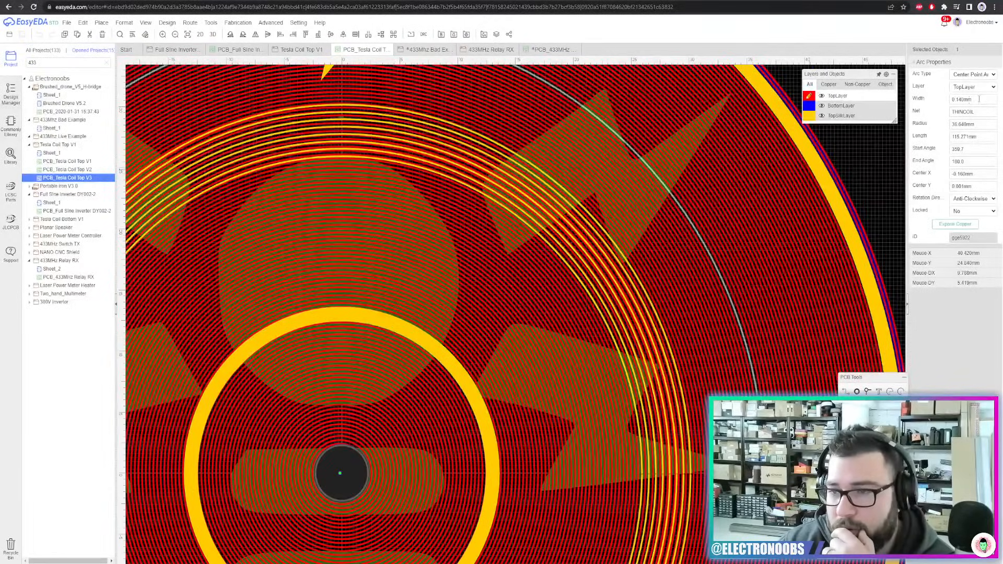
{"action": "left_click", "coordinate": [981, 98]}
{"action": "key", "text": "Return"}
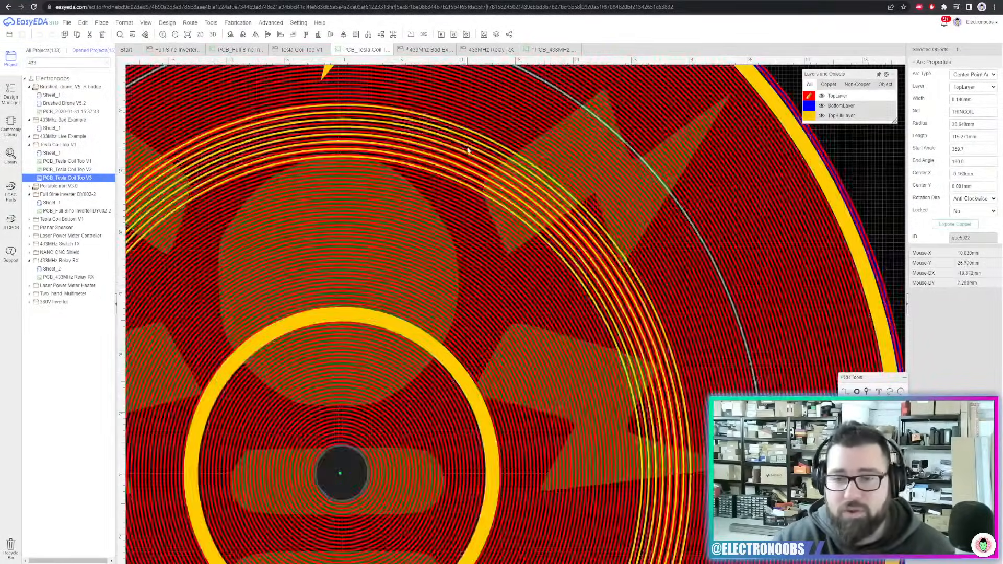
{"action": "scroll", "coordinate": [465, 388], "scroll_direction": "down", "scroll_amount": 3}
{"action": "left_click", "coordinate": [775, 215]}
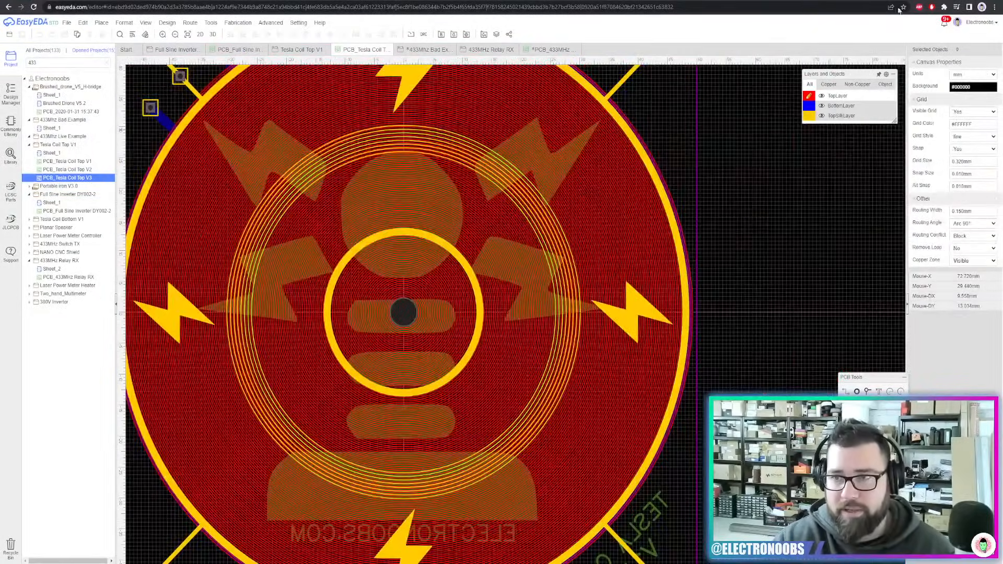
Open pcbway.com in a new browser tab and review the quote page's manufacturing options, including minimum track/spacing
{"action": "key", "text": "ctrl+t"}
{"action": "type", "text": "pcbway.com"}
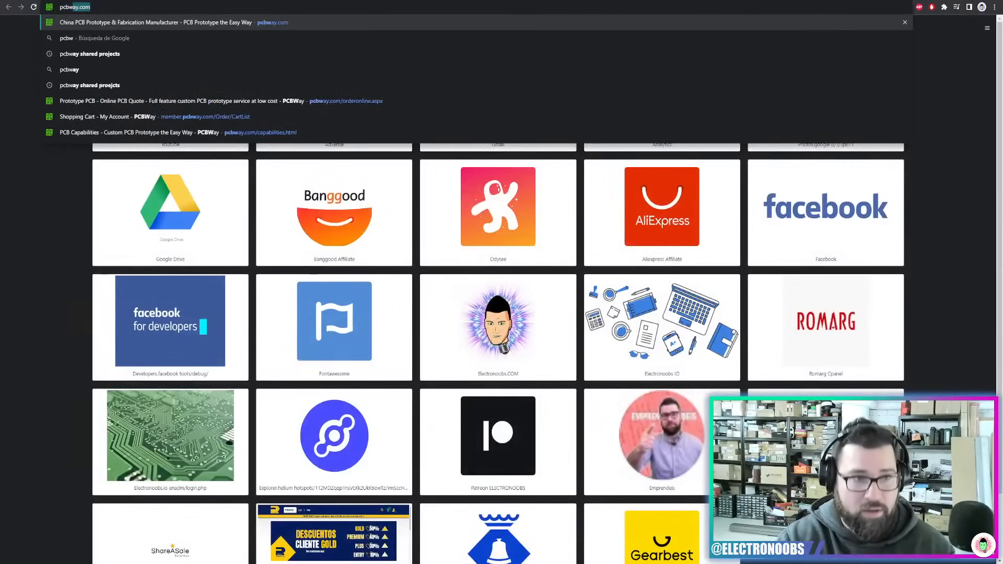
{"action": "key", "text": "Return"}
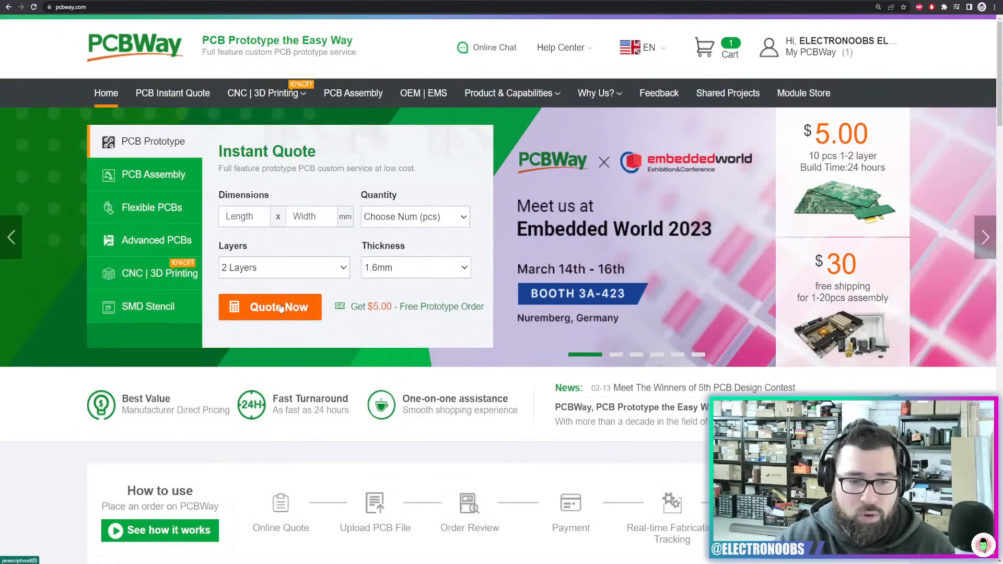
{"action": "left_click", "coordinate": [308, 311]}
{"action": "scroll", "coordinate": [277, 292], "scroll_direction": "down", "scroll_amount": 2}
{"action": "scroll", "coordinate": [278, 292], "scroll_direction": "down", "scroll_amount": 7}
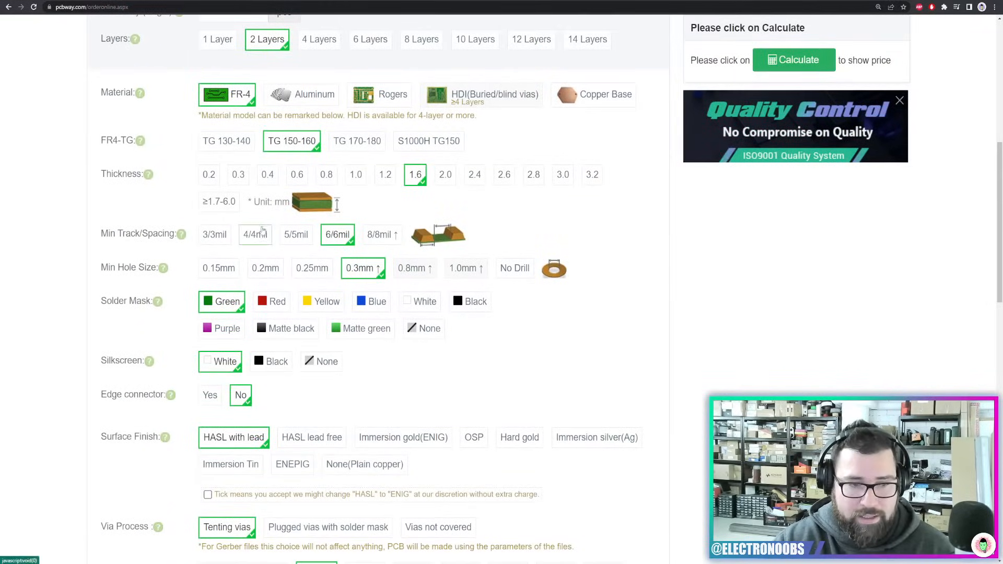
{"action": "scroll", "coordinate": [232, 250], "scroll_direction": "down", "scroll_amount": 4}
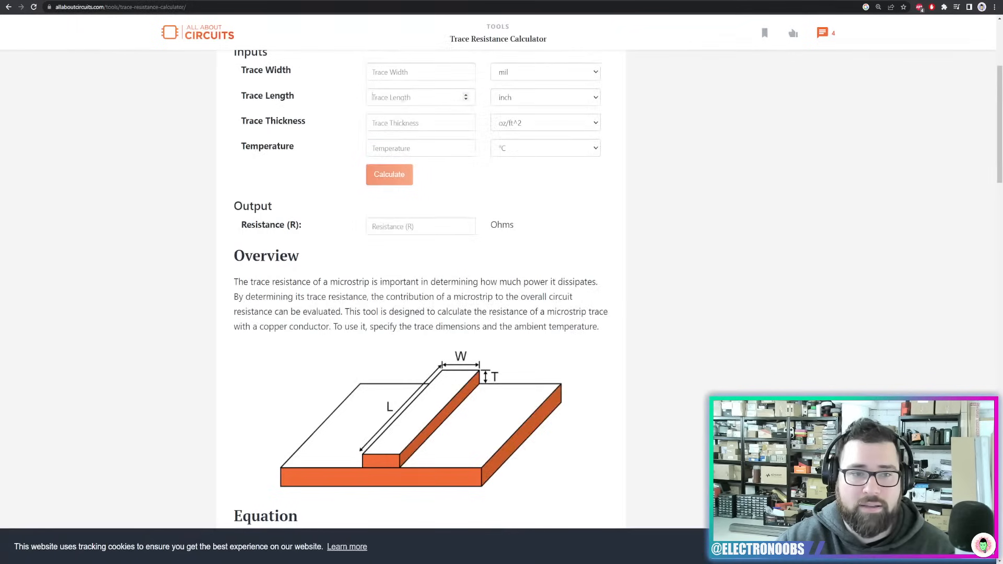
In the Trace Resistance Calculator, set the trace thickness to 1 oz/ft^2 and the trace length to 800 mm
{"action": "left_click", "coordinate": [421, 97]}
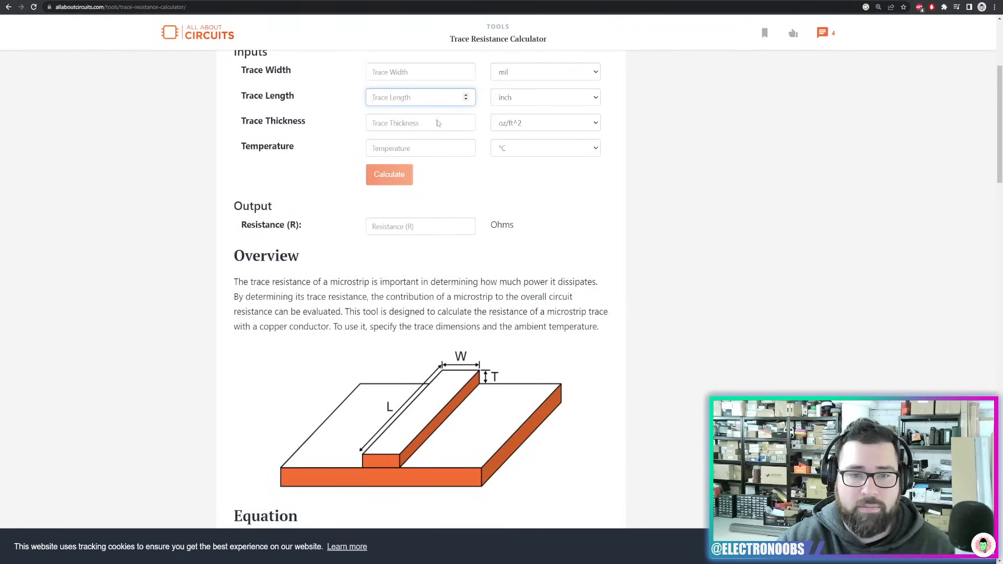
{"action": "scroll", "coordinate": [439, 123], "scroll_direction": "up", "scroll_amount": 3}
{"action": "left_click", "coordinate": [405, 246]}
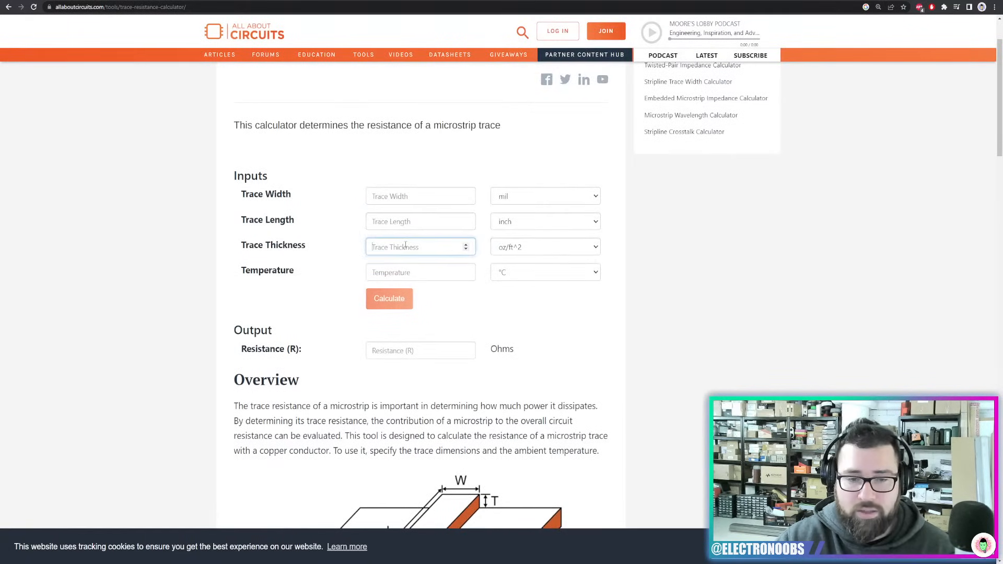
{"action": "type", "text": "1"}
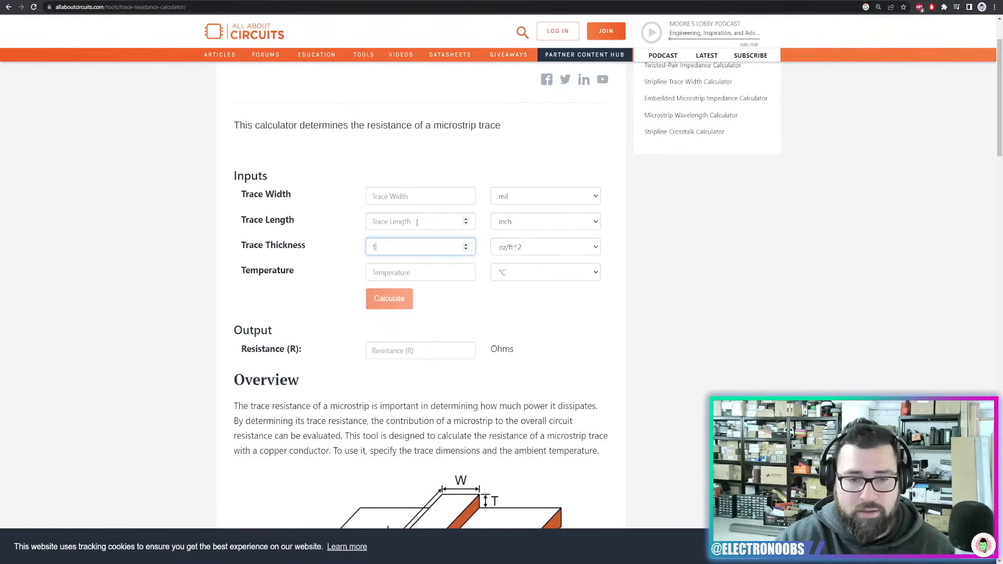
{"action": "left_click", "coordinate": [416, 223]}
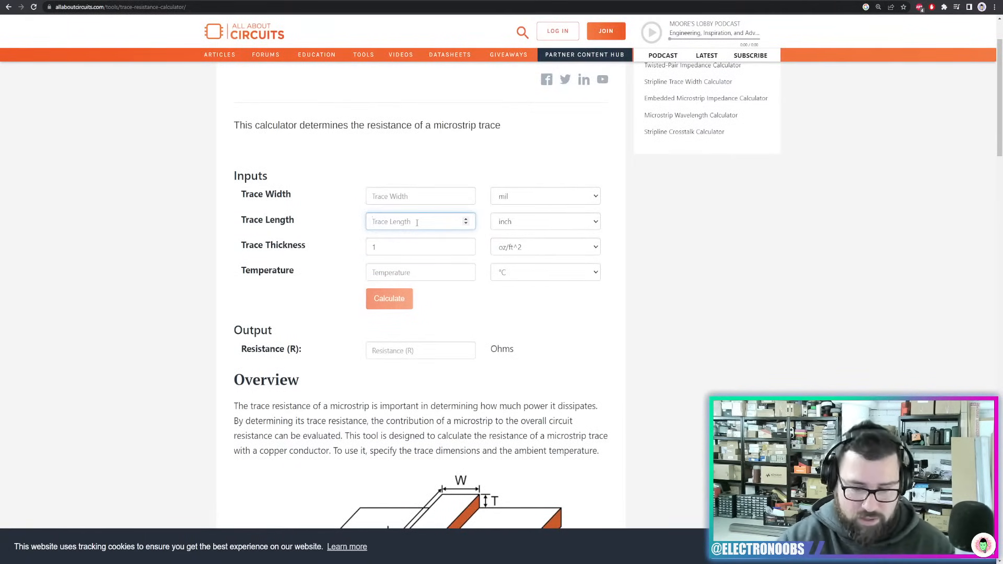
{"action": "left_click", "coordinate": [515, 221]}
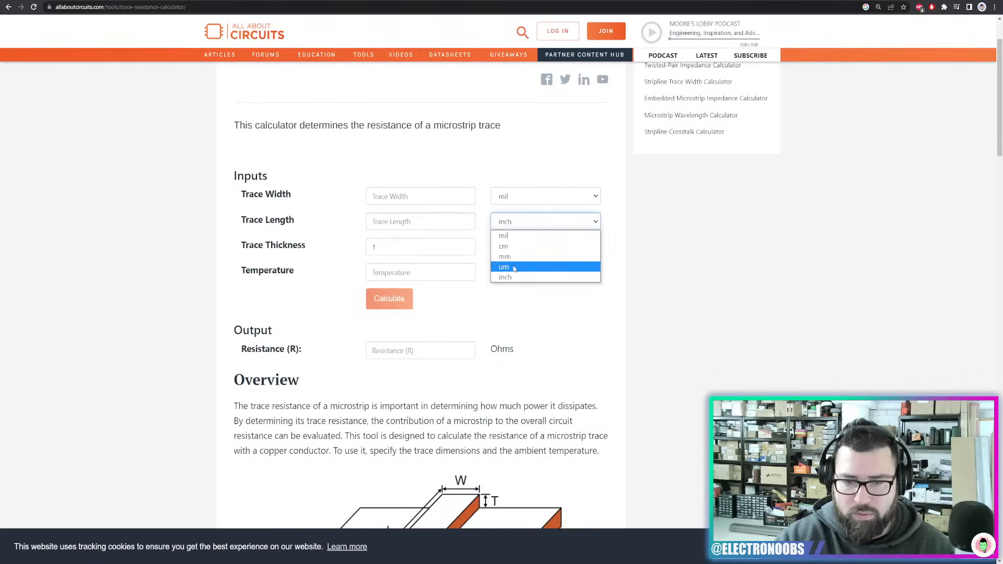
{"action": "left_click", "coordinate": [505, 257]}
{"action": "left_click", "coordinate": [426, 224]}
{"action": "type", "text": "800"}
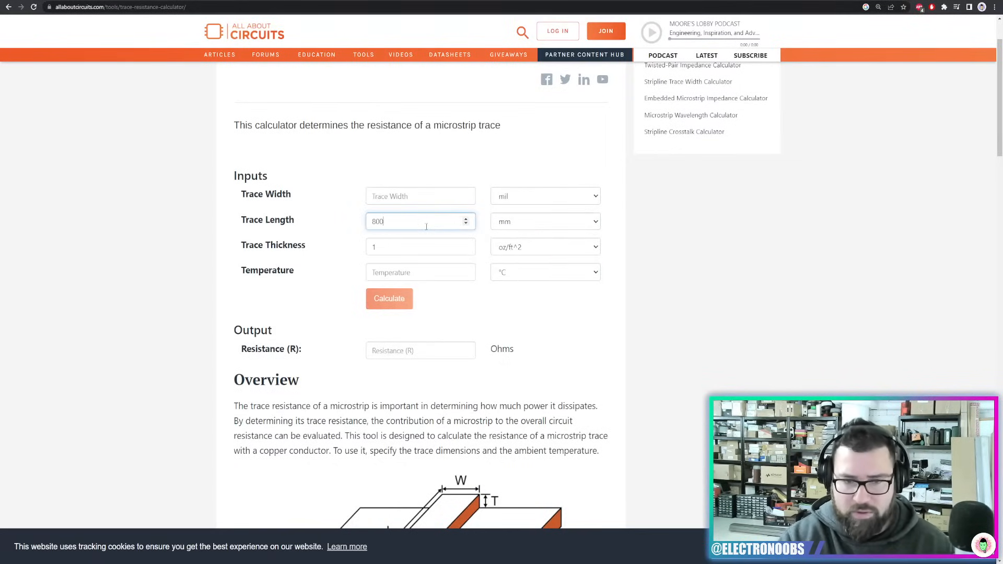
Set the trace width to 0.14 mm and the temperature to 38 °C, and calculate the trace resistance
{"action": "left_click", "coordinate": [406, 192]}
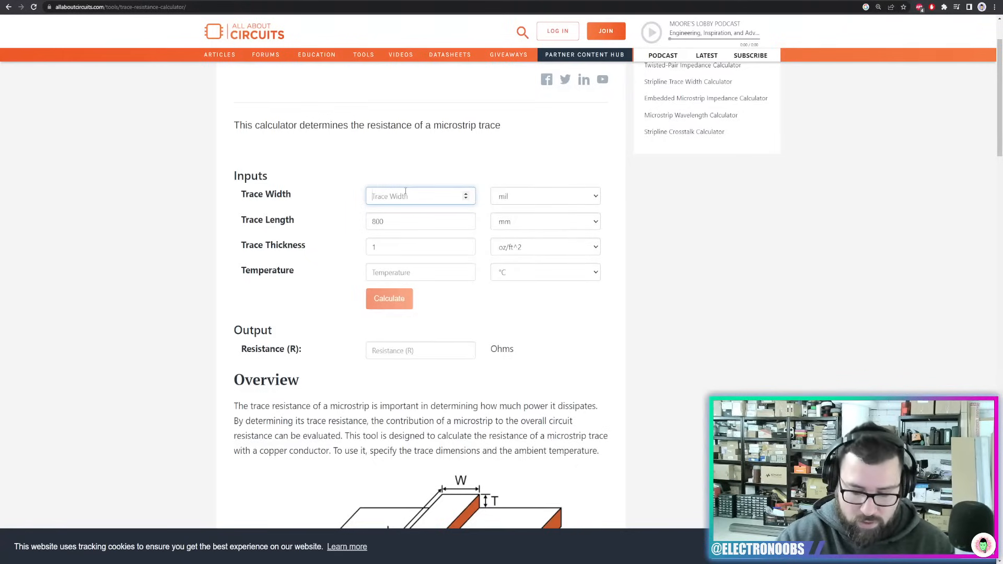
{"action": "type", "text": "0.14"}
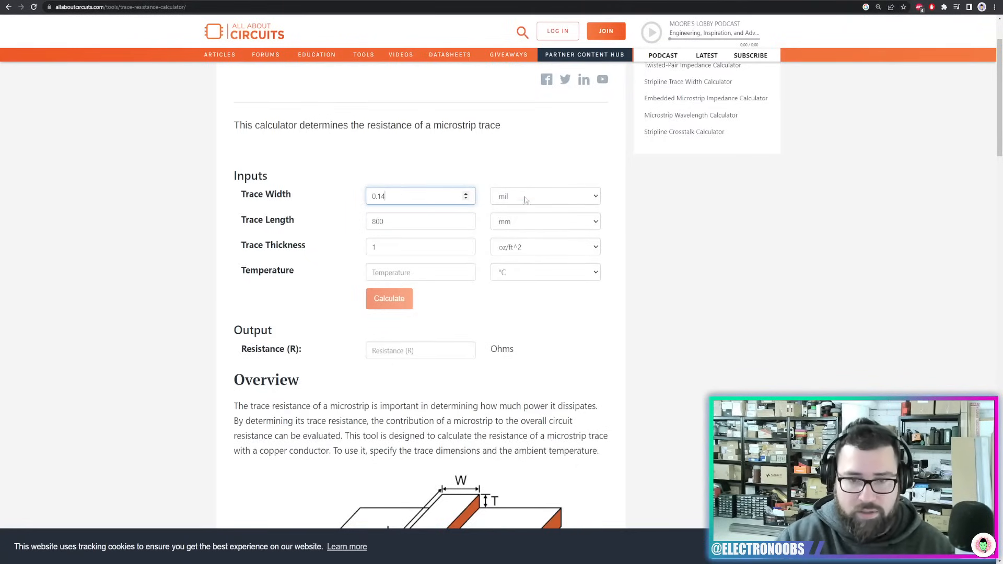
{"action": "left_click", "coordinate": [525, 200]}
{"action": "left_click", "coordinate": [521, 233]}
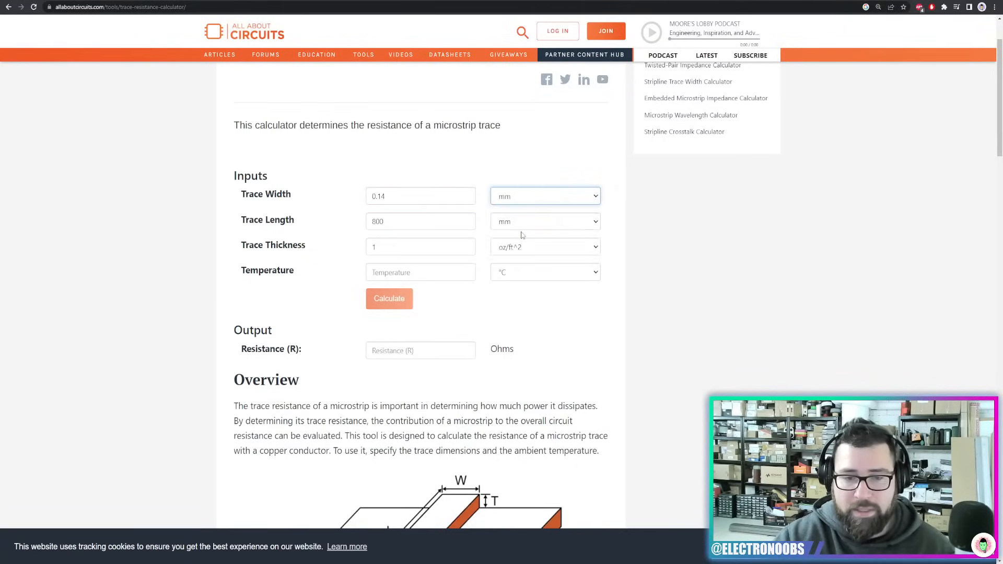
{"action": "left_click", "coordinate": [431, 271]}
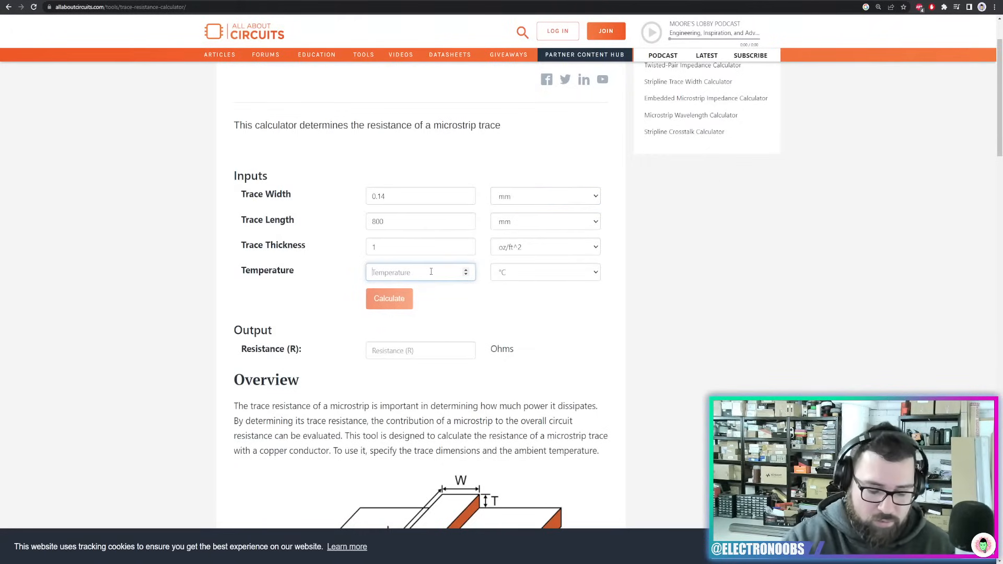
{"action": "type", "text": "3"}
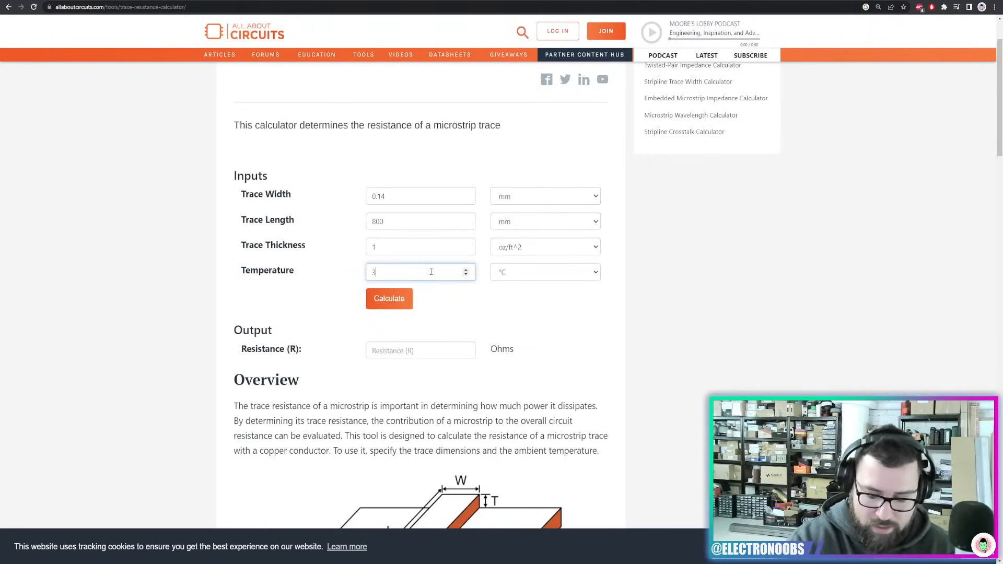
{"action": "type", "text": "8"}
{"action": "left_click", "coordinate": [400, 300]}
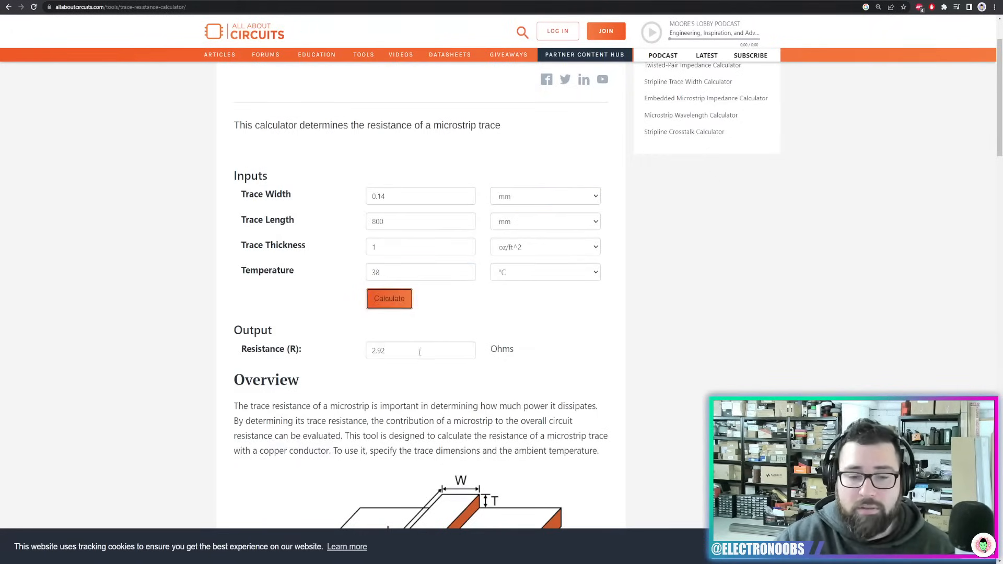
{"action": "left_click_drag", "start_coordinate": [434, 347], "coordinate": [365, 354]}
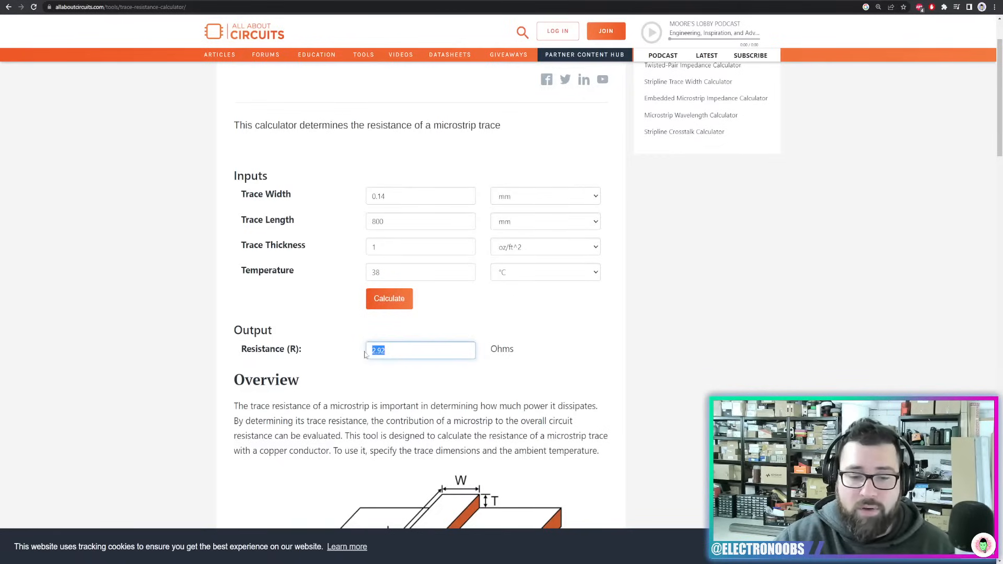
{"action": "left_click", "coordinate": [462, 334]}
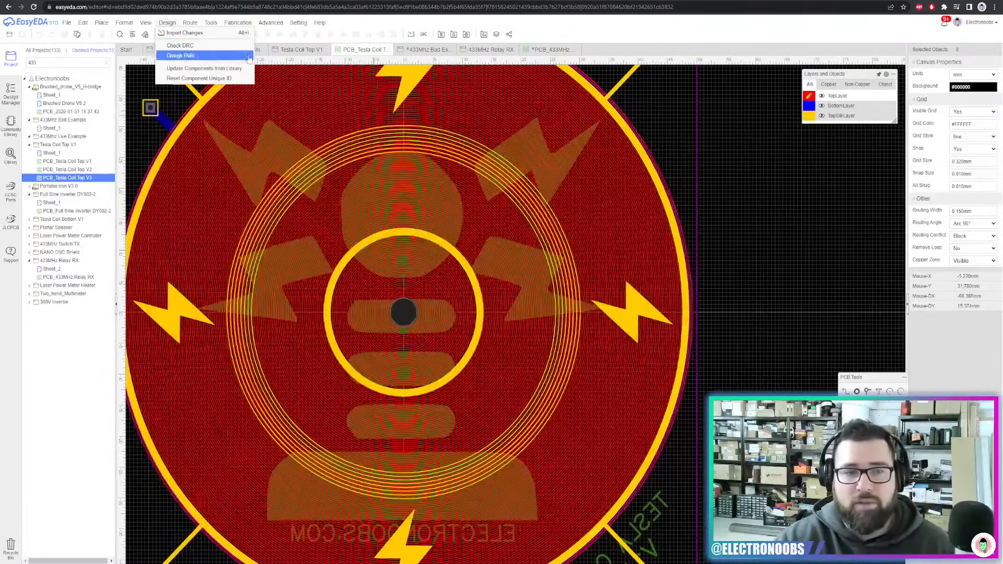
Switch to the Full Sine Inverter PCB in EasyEDA and inspect the wide bottom-layer track along the board's upper edge
{"action": "left_click", "coordinate": [238, 50]}
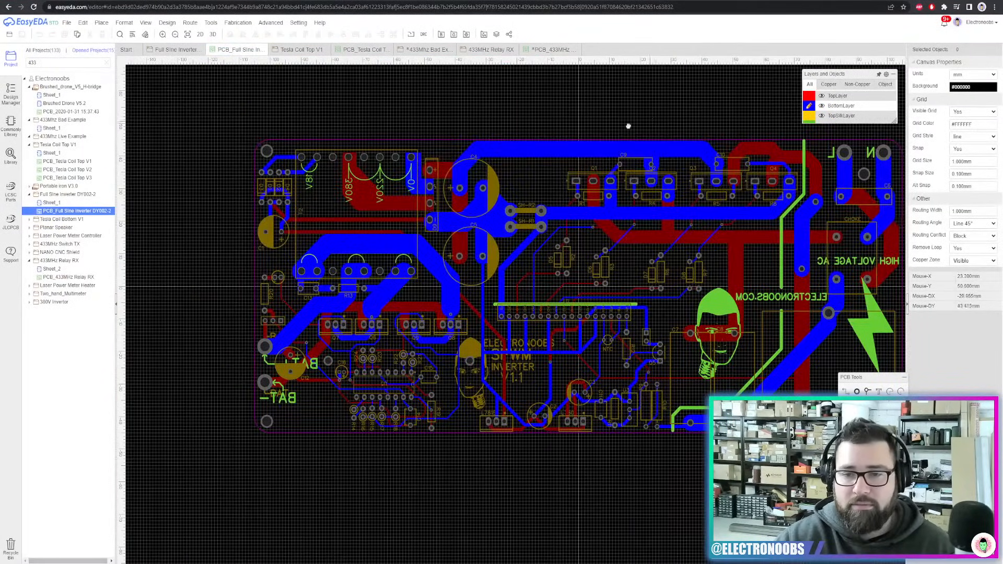
{"action": "scroll", "coordinate": [493, 173], "scroll_direction": "up", "scroll_amount": 3}
{"action": "left_click", "coordinate": [509, 187]}
{"action": "scroll", "coordinate": [456, 198], "scroll_direction": "up", "scroll_amount": 2}
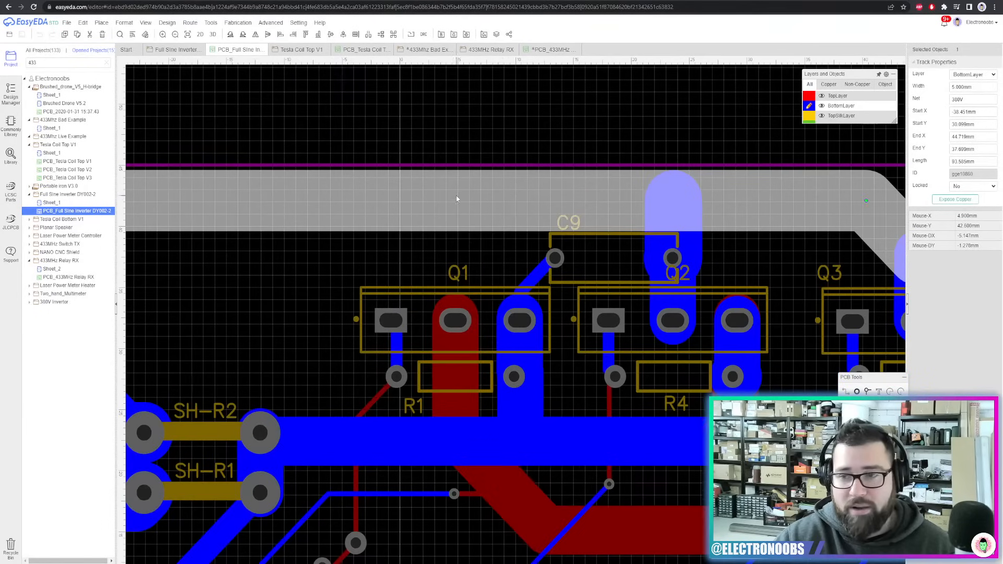
{"action": "scroll", "coordinate": [560, 195], "scroll_direction": "down", "scroll_amount": 5}
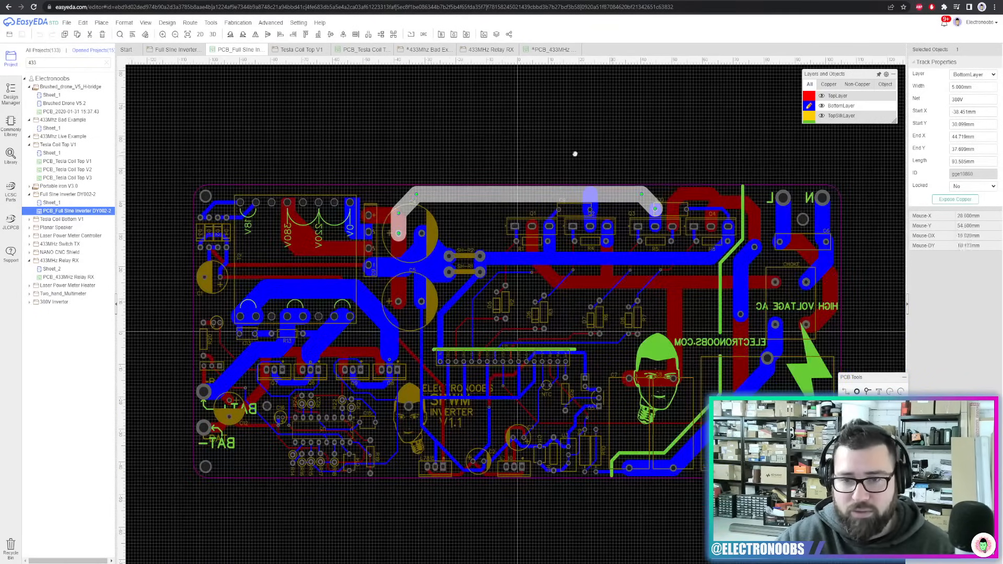
{"action": "scroll", "coordinate": [547, 182], "scroll_direction": "up", "scroll_amount": 1}
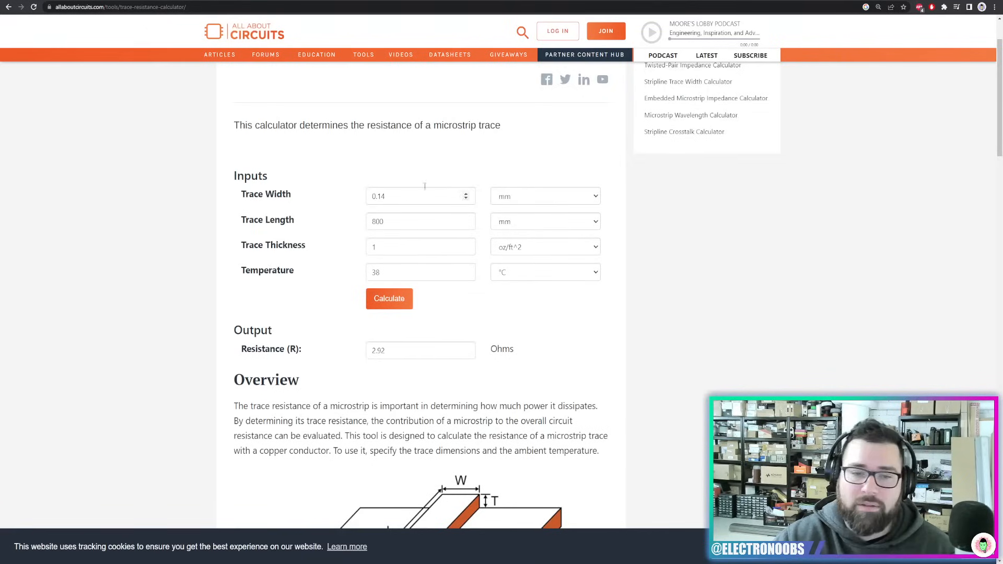
Review the Trace Resistance Calculator's inputs again alongside its trace diagram and resistance equation
{"action": "scroll", "coordinate": [425, 186], "scroll_direction": "down", "scroll_amount": 6}
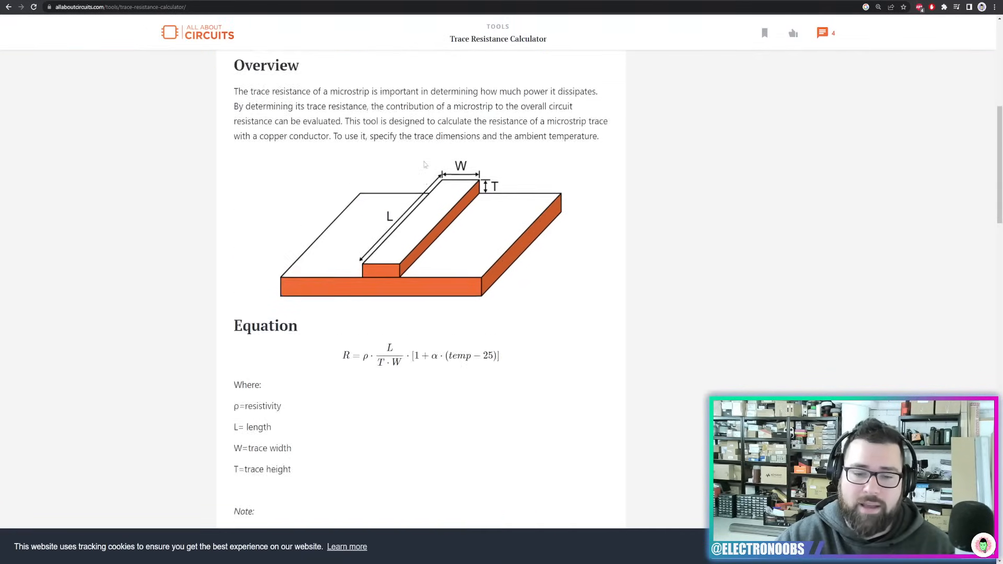
{"action": "scroll", "coordinate": [424, 164], "scroll_direction": "up", "scroll_amount": 3}
{"action": "scroll", "coordinate": [425, 164], "scroll_direction": "up", "scroll_amount": 3}
{"action": "scroll", "coordinate": [425, 251], "scroll_direction": "down", "scroll_amount": 3}
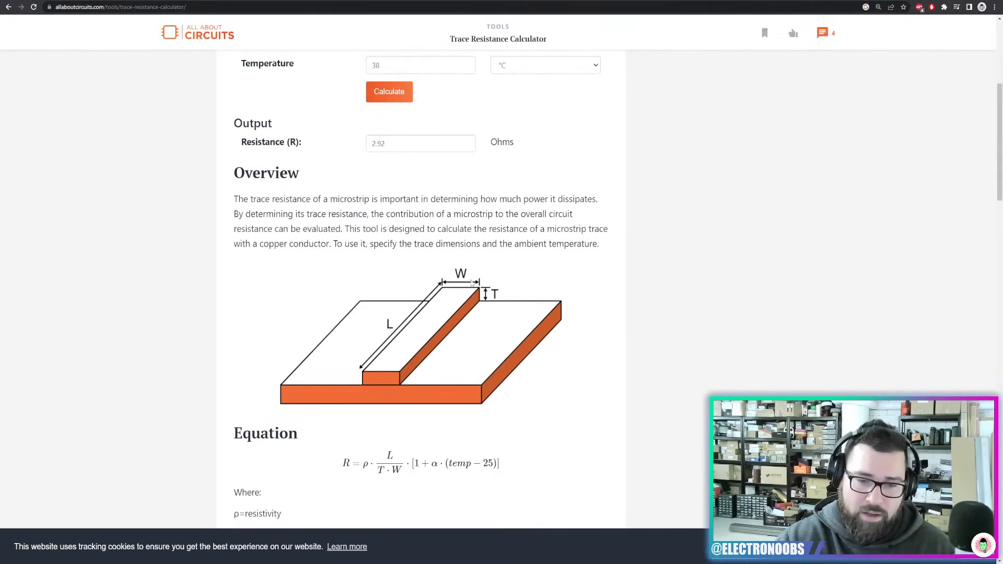
{"action": "scroll", "coordinate": [475, 307], "scroll_direction": "up", "scroll_amount": 3}
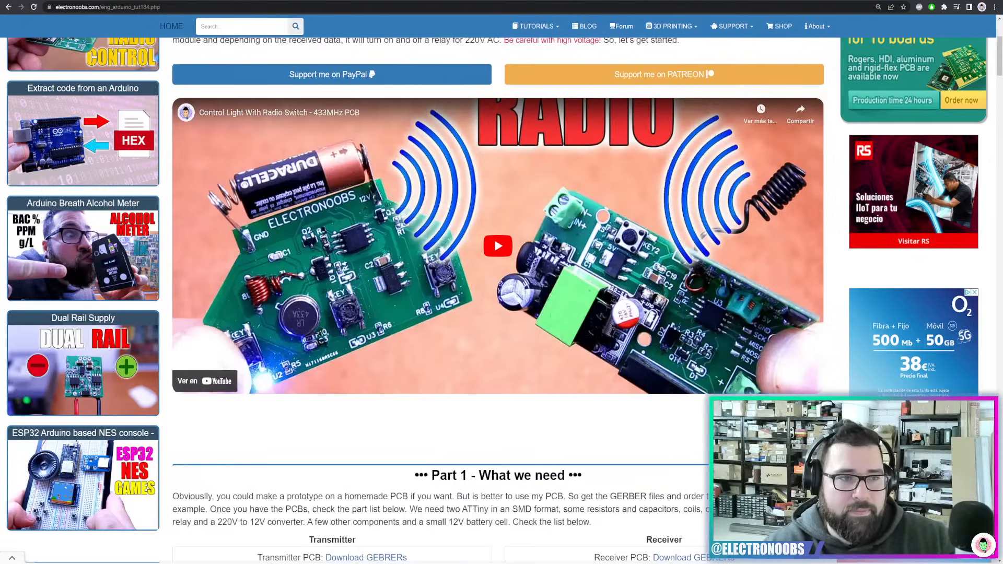
Return to the 433MHz relay receiver PCB in EasyEDA and place the U3 ATtiny footprint at the centre of the board outline
{"action": "left_click", "coordinate": [387, 0]}
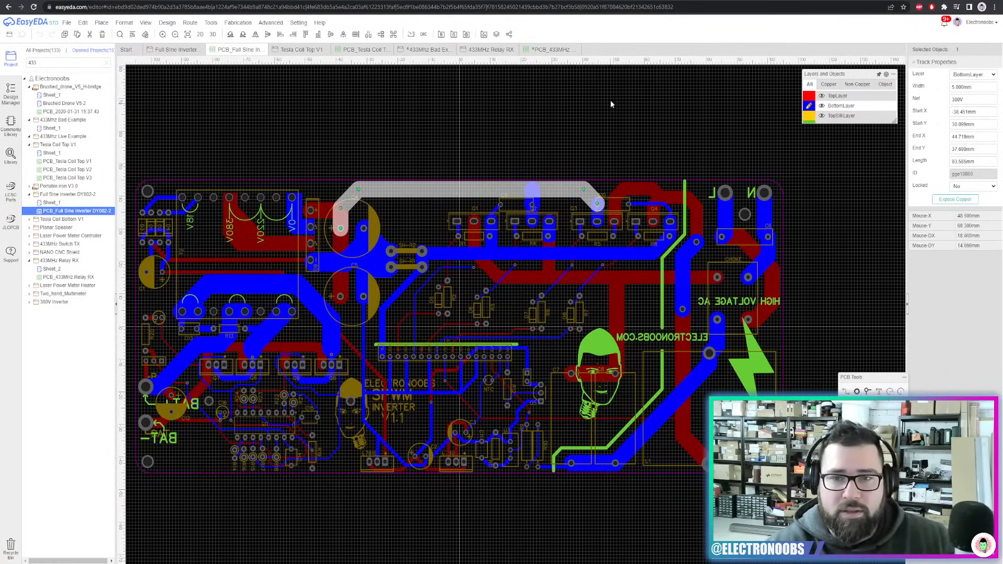
{"action": "left_click", "coordinate": [542, 52]}
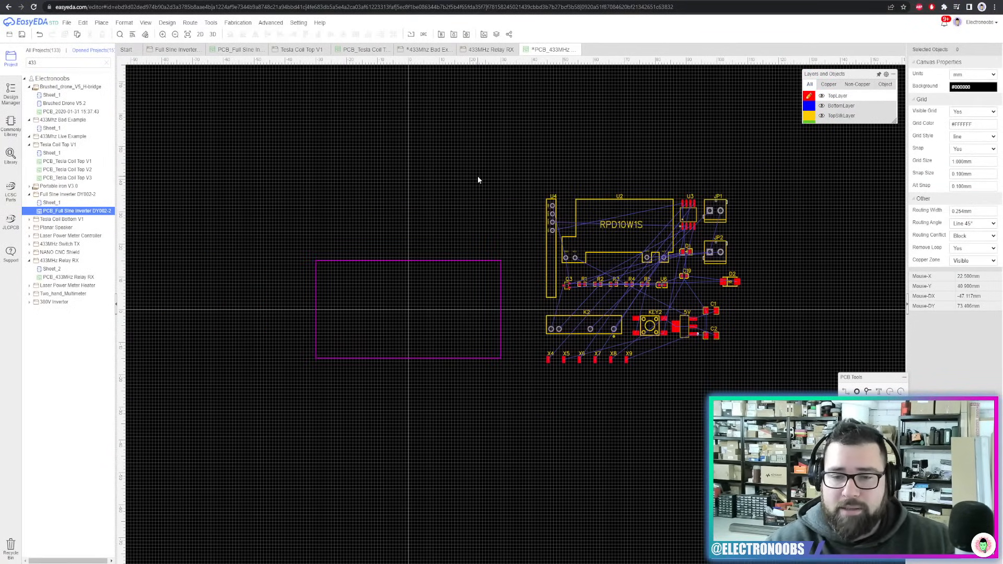
{"action": "scroll", "coordinate": [477, 176], "scroll_direction": "up", "scroll_amount": 1}
{"action": "right_click_drag", "start_coordinate": [478, 175], "coordinate": [533, 123]}
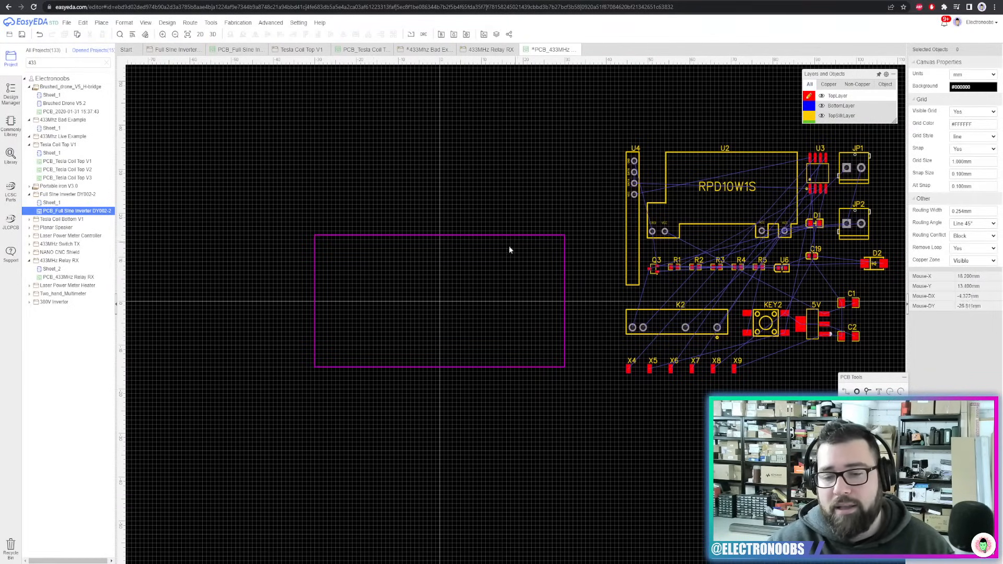
{"action": "scroll", "coordinate": [549, 303], "scroll_direction": "down", "scroll_amount": 2}
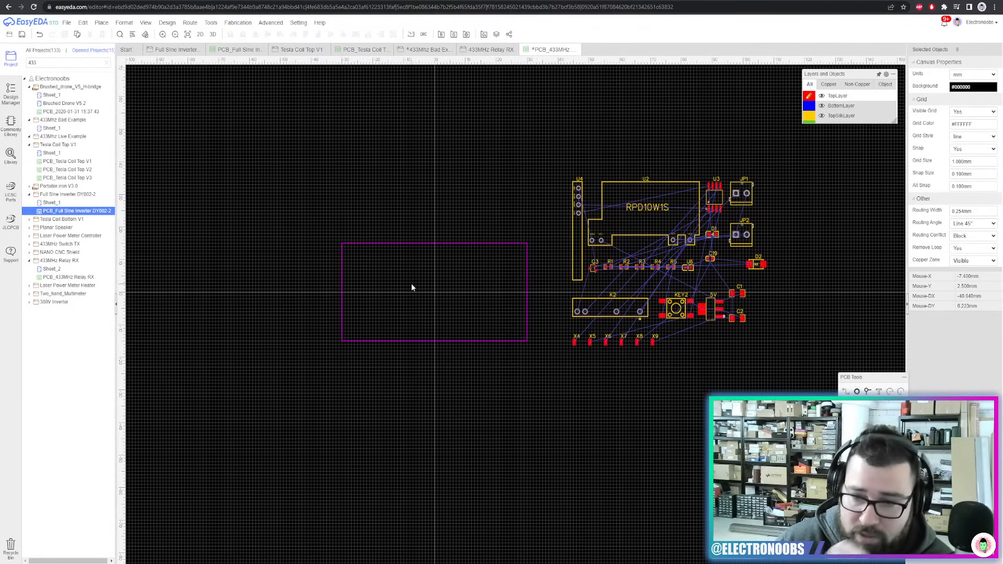
{"action": "left_click_drag", "start_coordinate": [714, 198], "coordinate": [435, 288]}
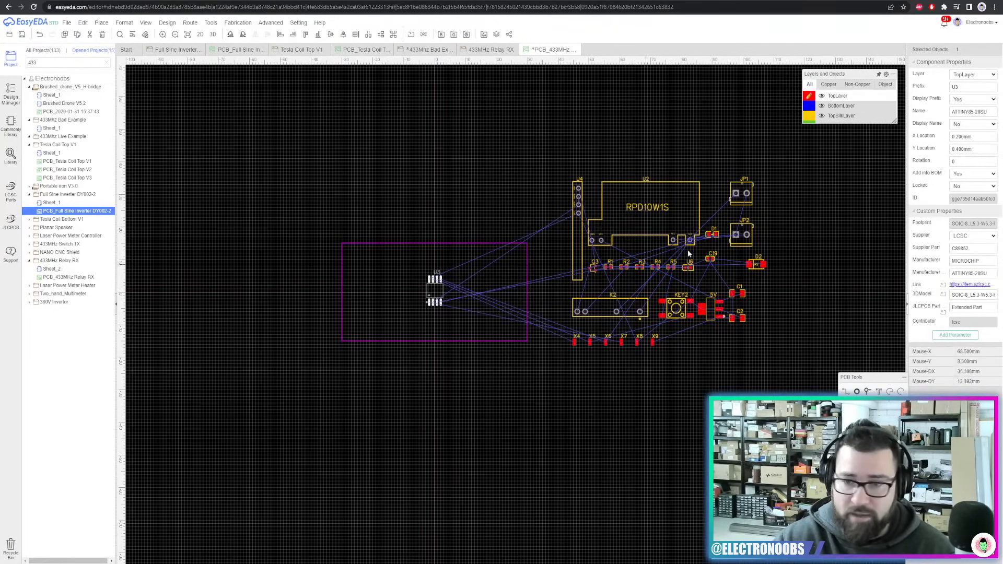
Move screw terminal JP2 into the board outline, rotate it to 90°, and place it against the left edge near the upper-left corner
{"action": "left_click_drag", "start_coordinate": [746, 240], "coordinate": [411, 305]}
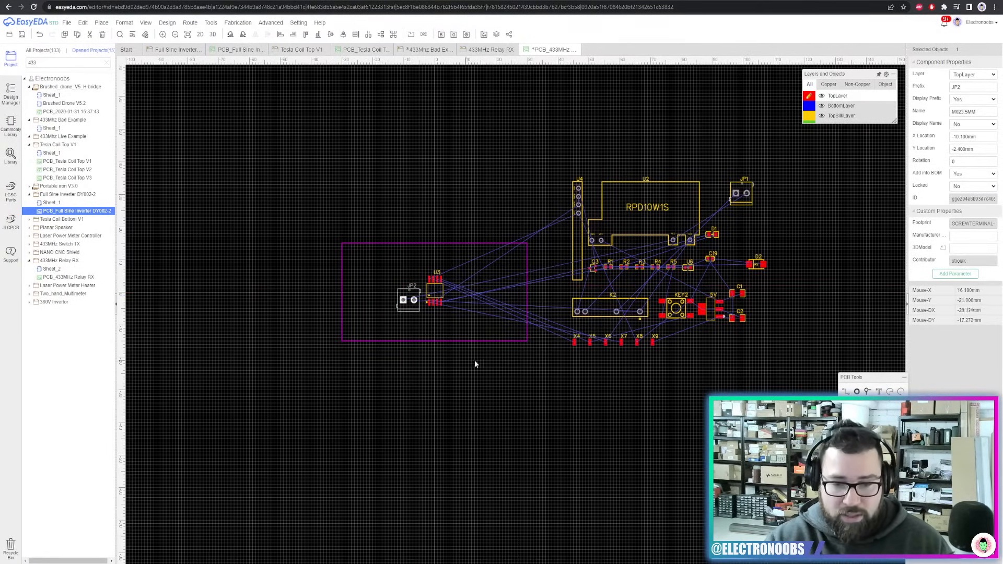
{"action": "scroll", "coordinate": [405, 305], "scroll_direction": "up", "scroll_amount": 5}
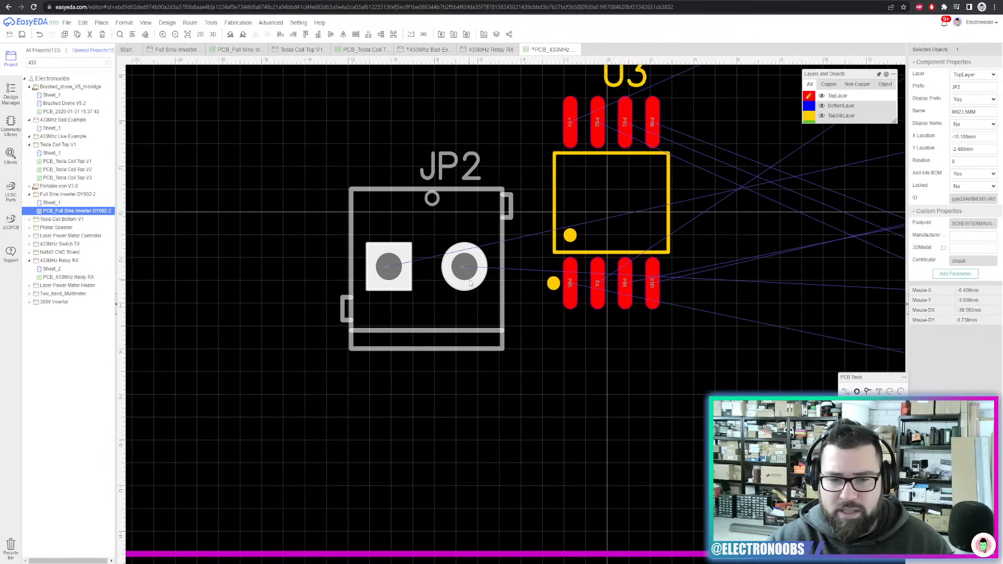
{"action": "scroll", "coordinate": [470, 284], "scroll_direction": "down", "scroll_amount": 5}
{"action": "key", "text": "space"}
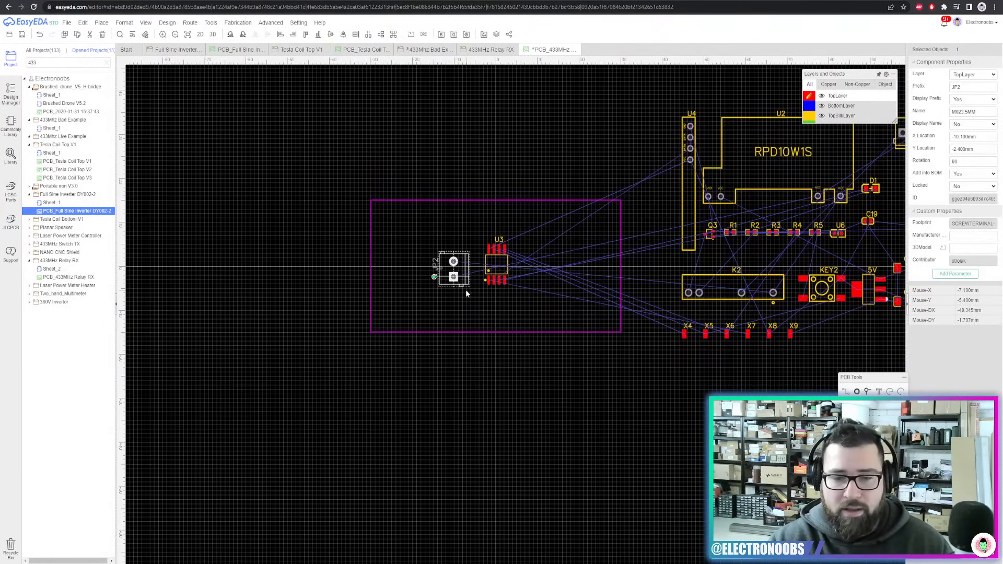
{"action": "left_click_drag", "start_coordinate": [467, 293], "coordinate": [392, 235]}
Hide the prefix label of screw terminal JP2 by setting Display Prefix to No
{"action": "left_click", "coordinate": [976, 99]}
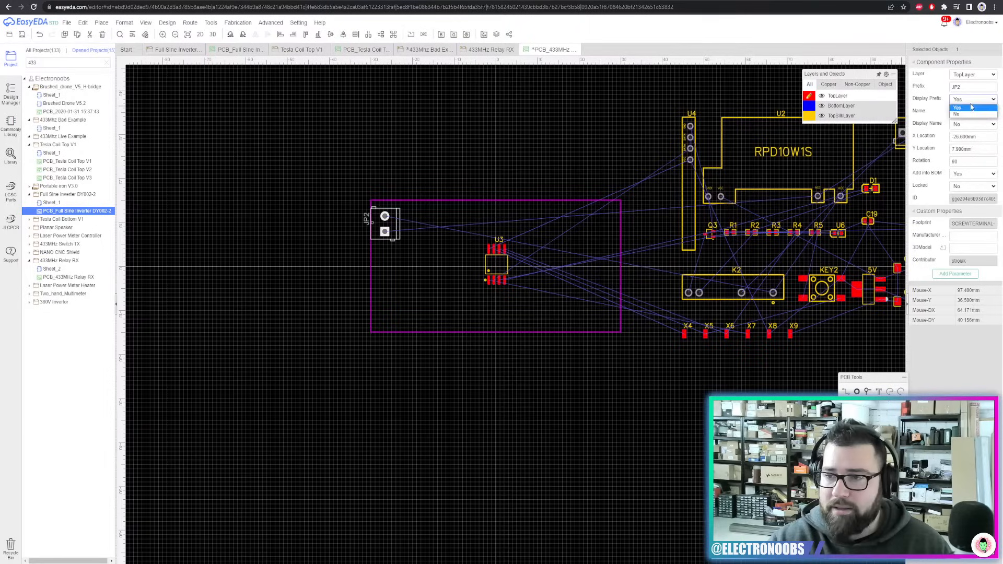
{"action": "left_click", "coordinate": [965, 114]}
{"action": "scroll", "coordinate": [314, 209], "scroll_direction": "up", "scroll_amount": 2}
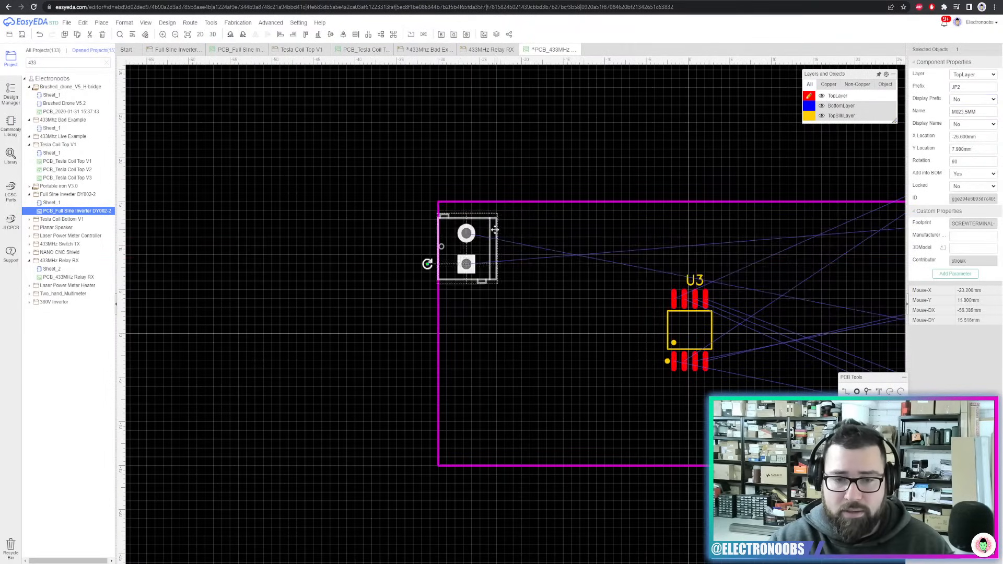
Nudge JP2 slightly inside the upper-left corner, and rotate receiver U4 to 270° along the top edge at the upper-right corner
{"action": "left_click_drag", "start_coordinate": [498, 224], "coordinate": [499, 222]}
{"action": "scroll", "coordinate": [591, 214], "scroll_direction": "down", "scroll_amount": 4}
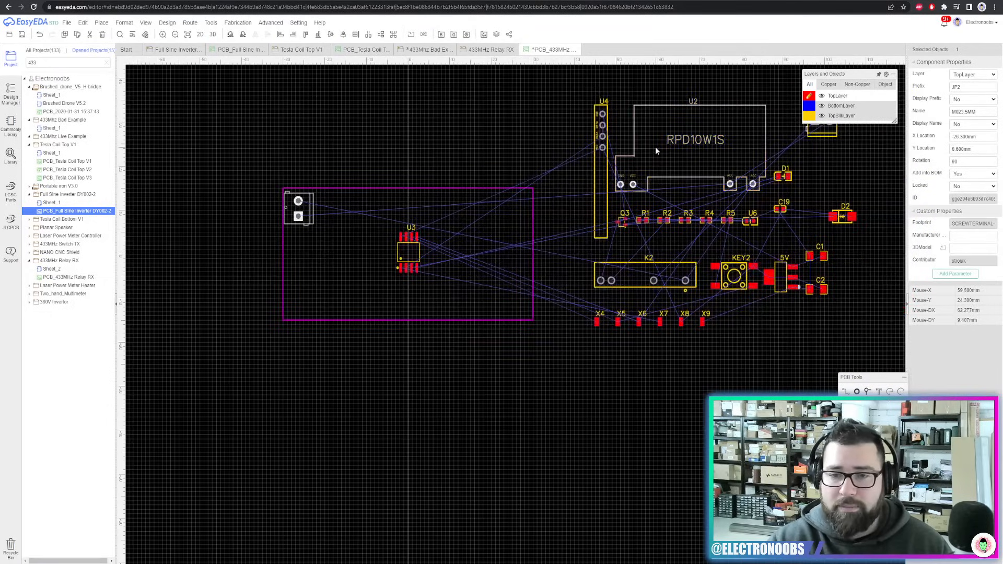
{"action": "left_click_drag", "start_coordinate": [605, 178], "coordinate": [531, 118]}
{"action": "key", "text": "space"}
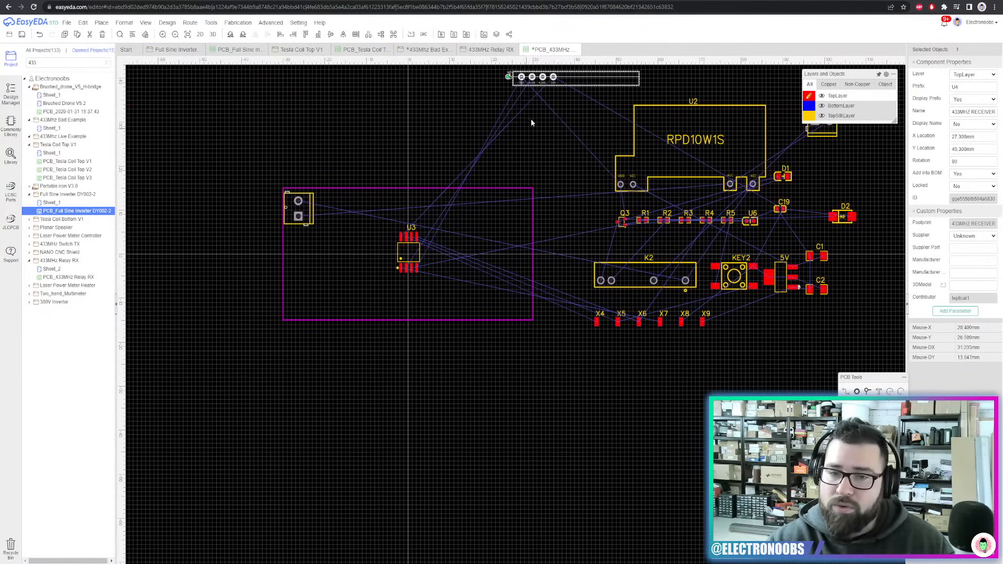
{"action": "key", "text": "space"}
{"action": "key", "text": "space"}
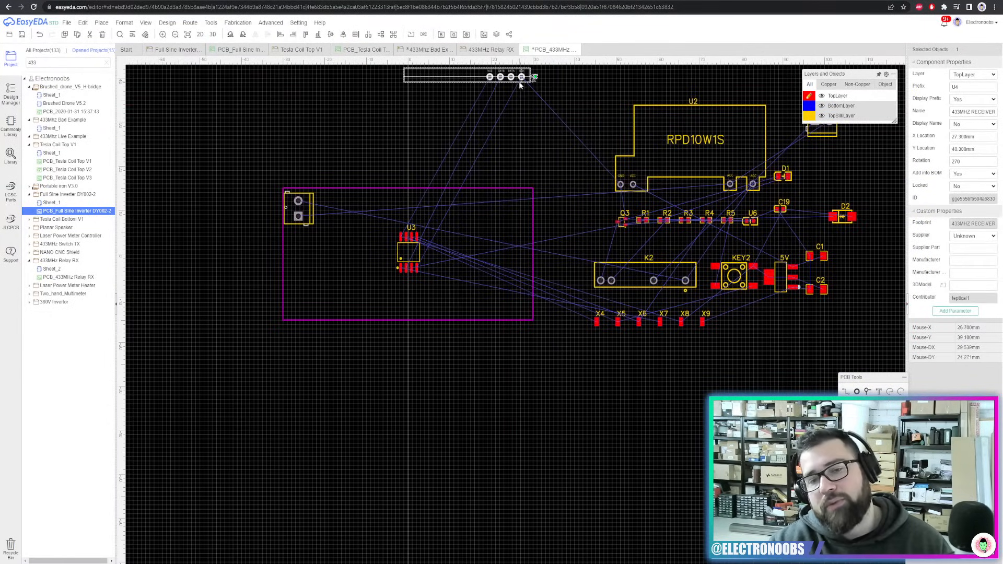
{"action": "left_click_drag", "start_coordinate": [528, 78], "coordinate": [533, 202]}
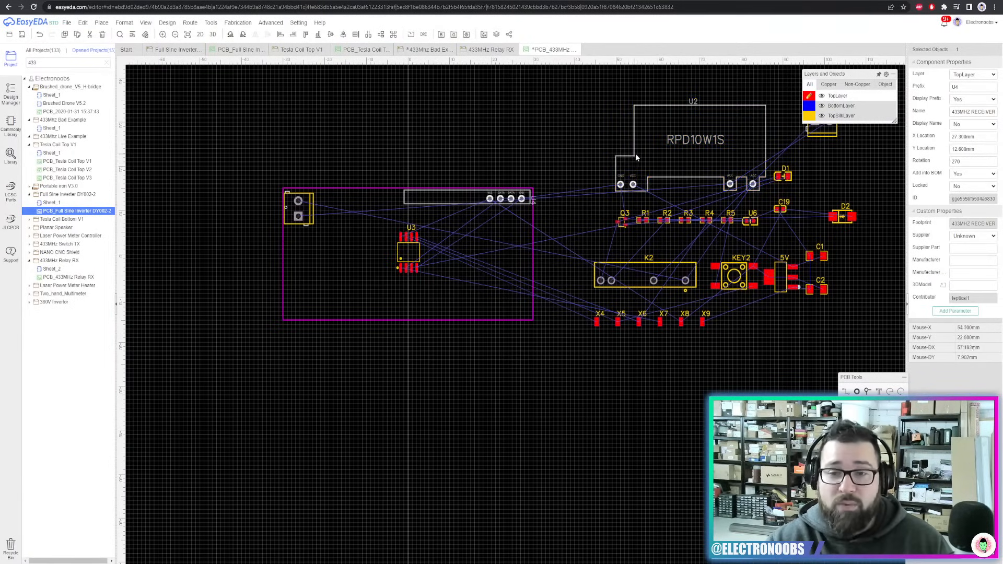
Move the RPD10W1S module U2 into the board outline and place it at the lower-left corner
{"action": "left_click_drag", "start_coordinate": [636, 152], "coordinate": [316, 277]}
{"action": "scroll", "coordinate": [398, 293], "scroll_direction": "up", "scroll_amount": 3}
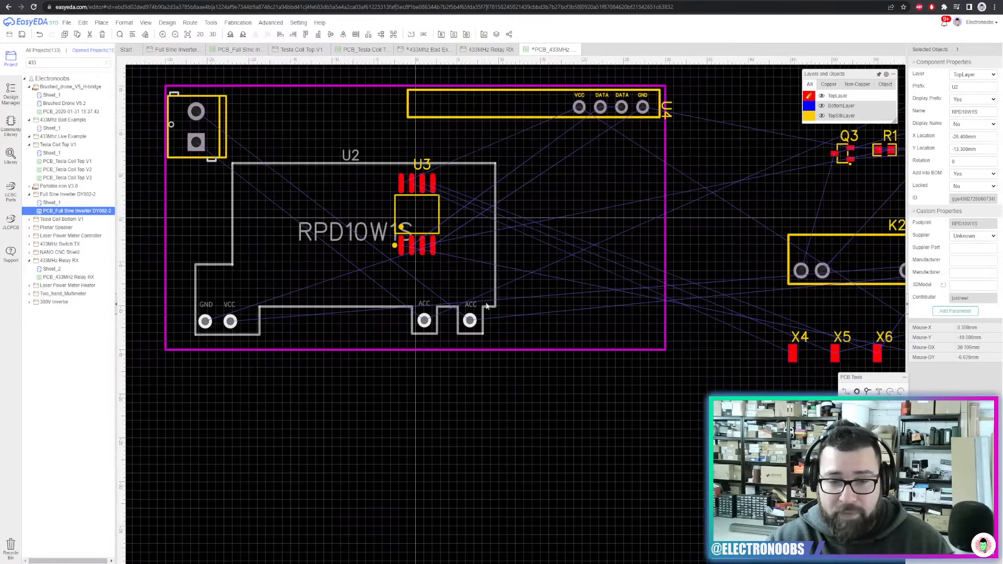
{"action": "left_click_drag", "start_coordinate": [458, 320], "coordinate": [429, 333]}
{"action": "scroll", "coordinate": [418, 322], "scroll_direction": "down", "scroll_amount": 3}
{"action": "scroll", "coordinate": [390, 299], "scroll_direction": "up", "scroll_amount": 3}
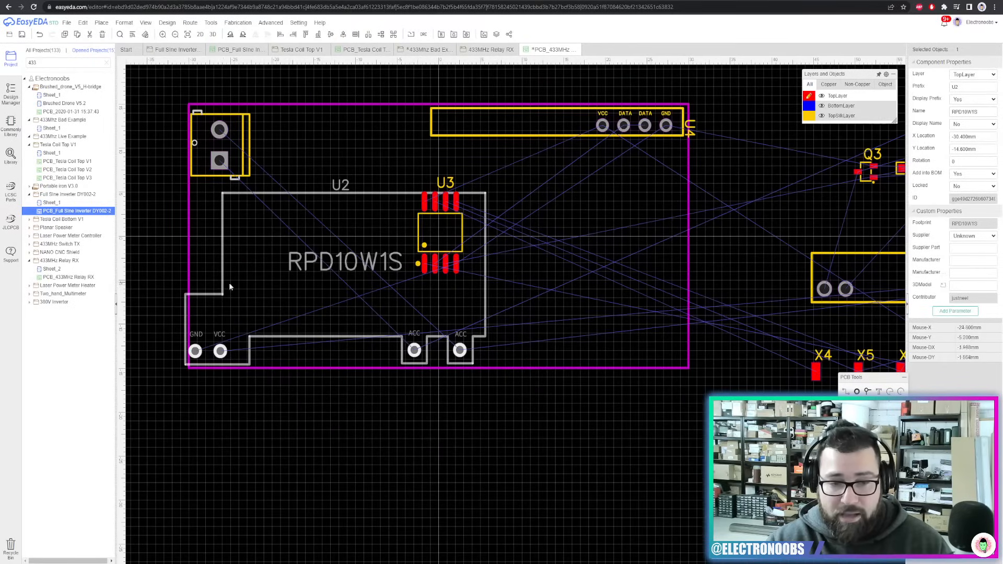
Shift receiver U4 right along the top edge so its four pins extend past the board's right edge
{"action": "scroll", "coordinate": [532, 107], "scroll_direction": "down", "scroll_amount": 1}
{"action": "left_click", "coordinate": [638, 116]}
{"action": "left_click_drag", "start_coordinate": [638, 111], "coordinate": [705, 111]}
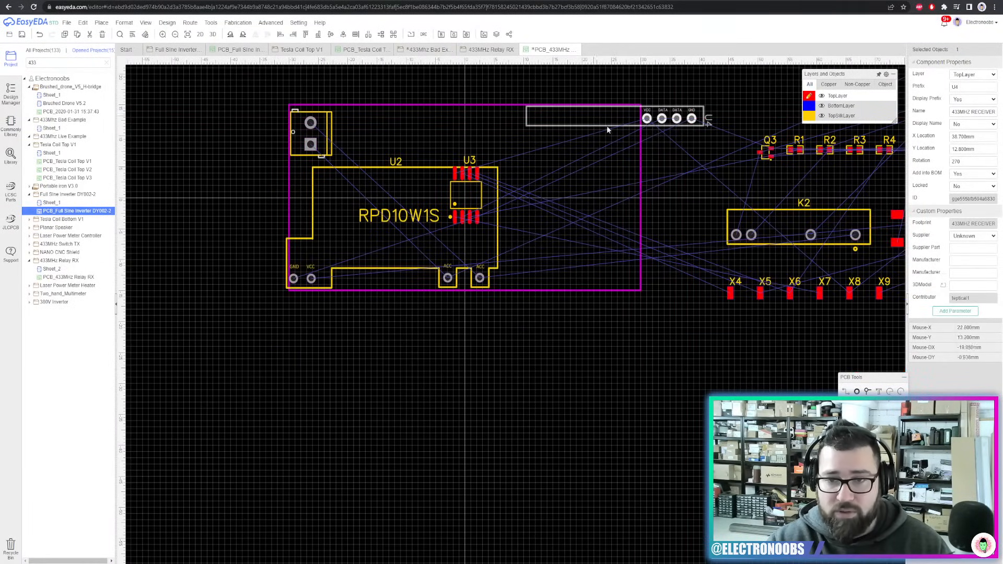
Try to widen the board by pulling the outline's lower-right corner outward to the right
{"action": "left_click", "coordinate": [641, 161]}
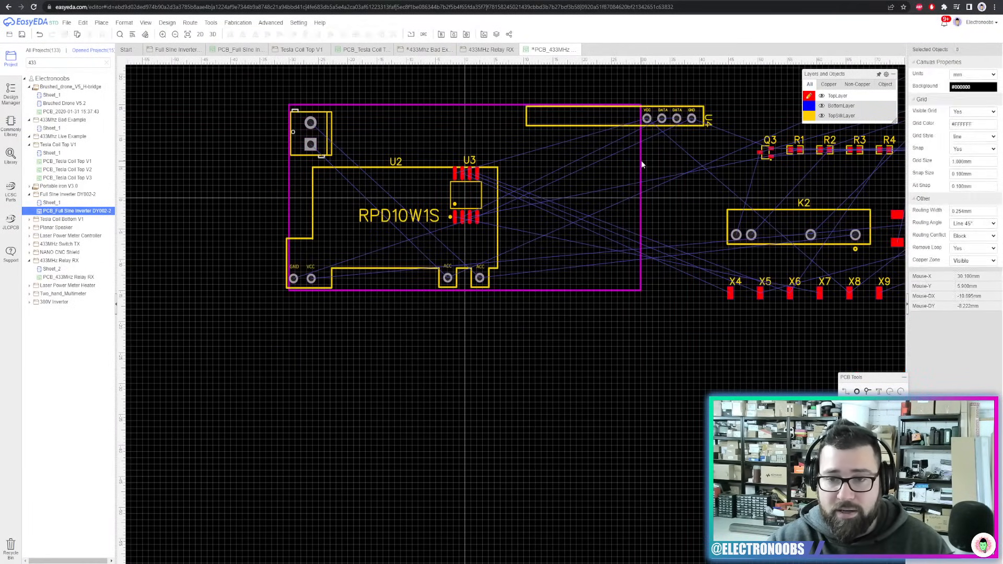
{"action": "left_click", "coordinate": [642, 273]}
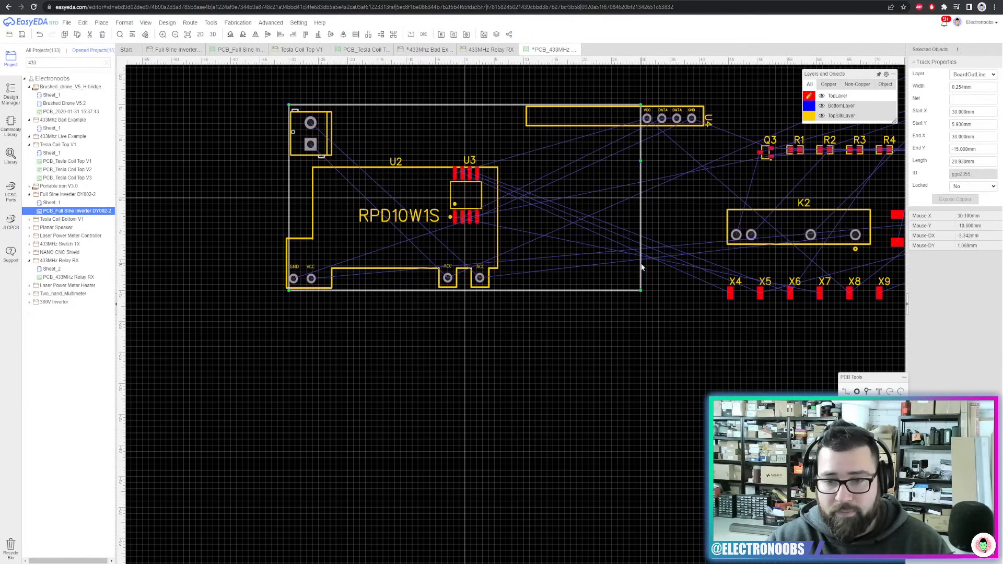
{"action": "scroll", "coordinate": [652, 274], "scroll_direction": "up", "scroll_amount": 3}
{"action": "scroll", "coordinate": [629, 313], "scroll_direction": "down", "scroll_amount": 5}
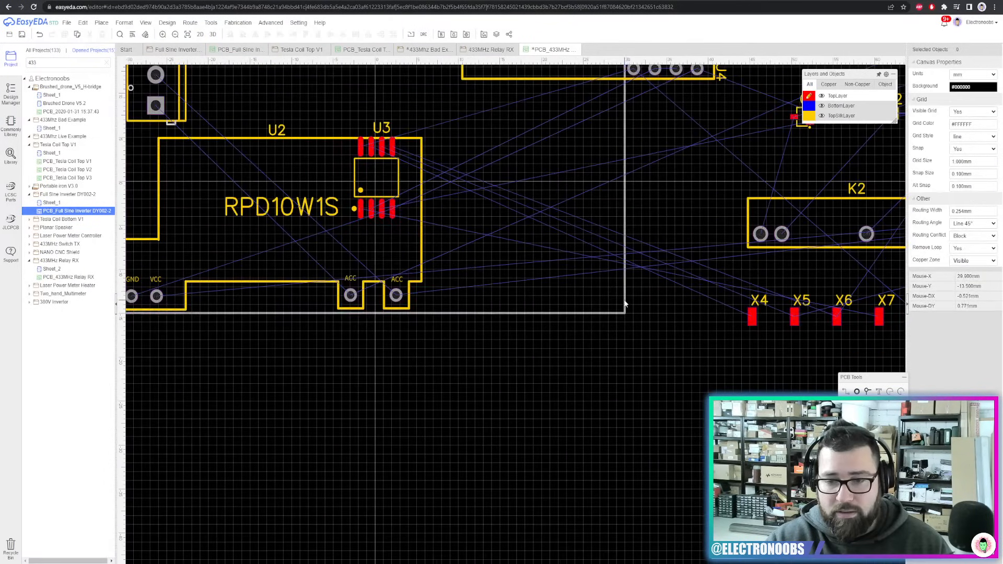
{"action": "left_click_drag", "start_coordinate": [629, 309], "coordinate": [683, 308]}
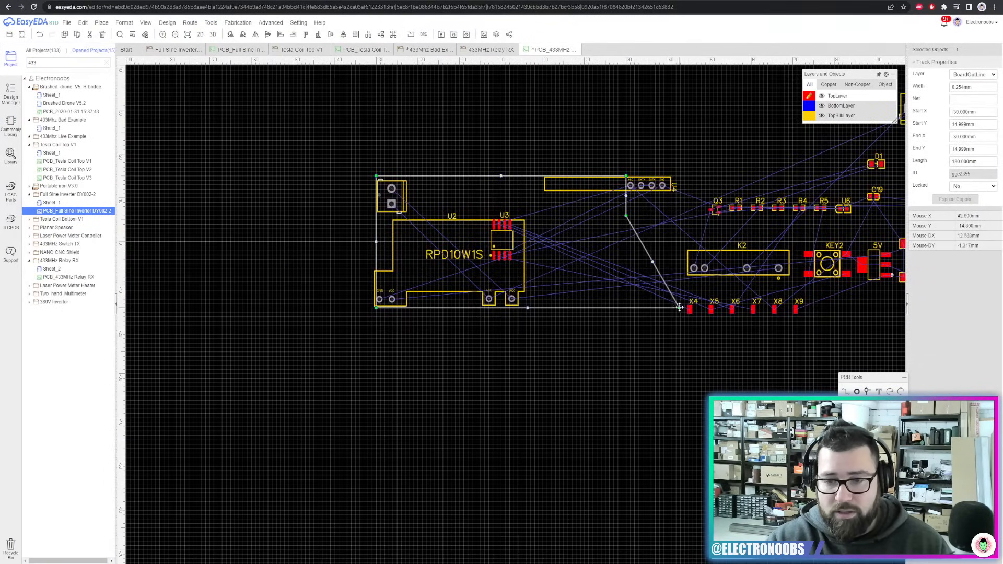
{"action": "key", "text": "ctrl+z"}
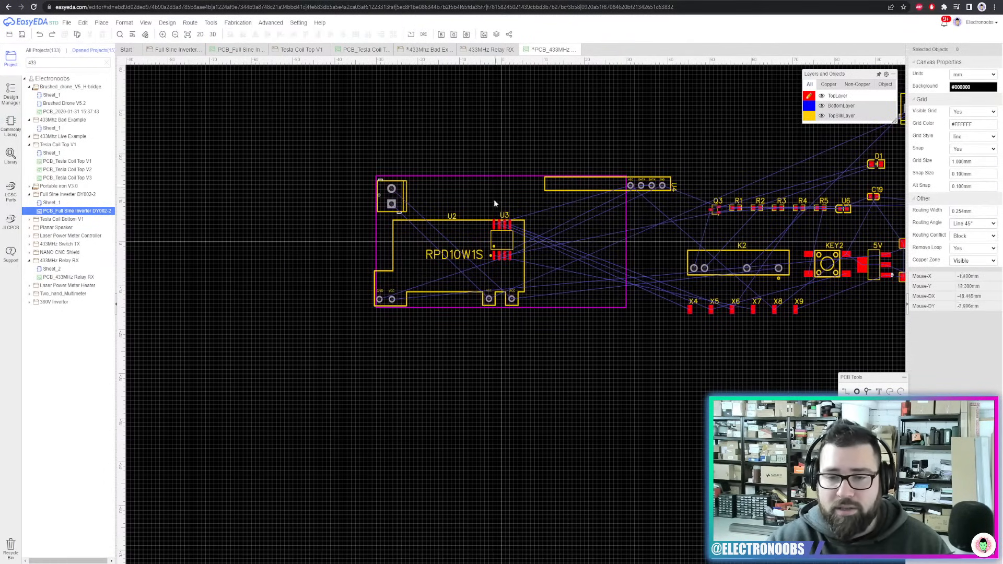
Shift U2 slightly right so it sits inside the outline, and move the U3 ATtiny clear of U2's right side
{"action": "left_click_drag", "start_coordinate": [475, 223], "coordinate": [542, 222]}
{"action": "key", "text": "ctrl+z"}
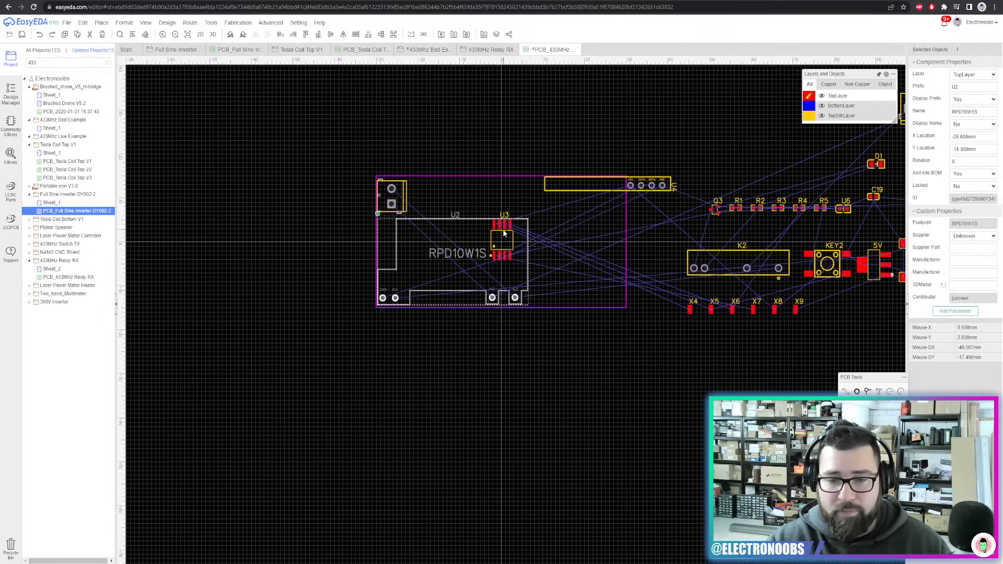
{"action": "key", "text": "ctrl+z"}
{"action": "key", "text": "ctrl+z"}
{"action": "left_click_drag", "start_coordinate": [505, 221], "coordinate": [549, 210]}
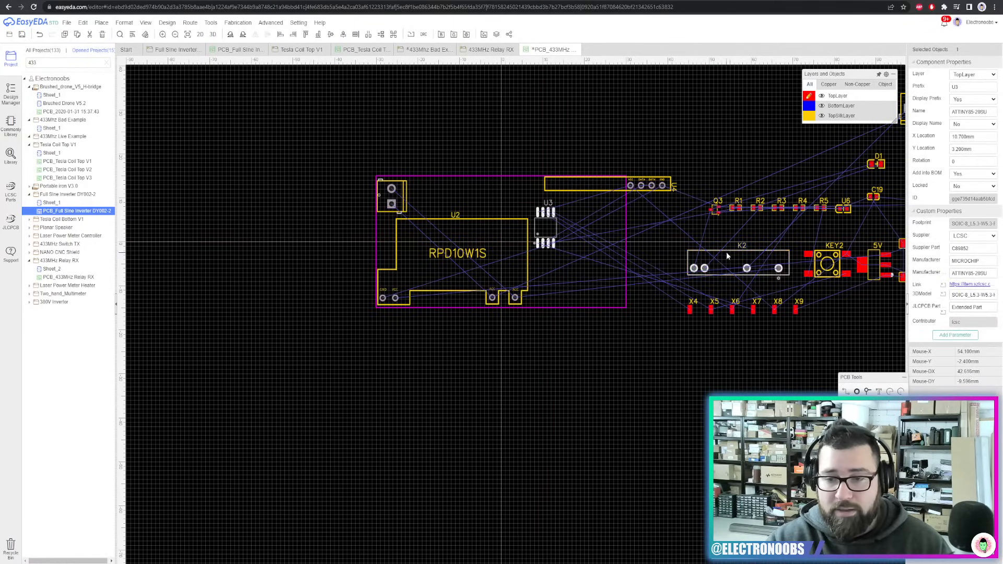
Place relay K2 near the board's lower-right corner and push button KEY2 at the top edge between JP2 and U4
{"action": "left_click_drag", "start_coordinate": [726, 252], "coordinate": [556, 285]}
{"action": "scroll", "coordinate": [570, 274], "scroll_direction": "up", "scroll_amount": 2}
{"action": "scroll", "coordinate": [628, 253], "scroll_direction": "down", "scroll_amount": 3}
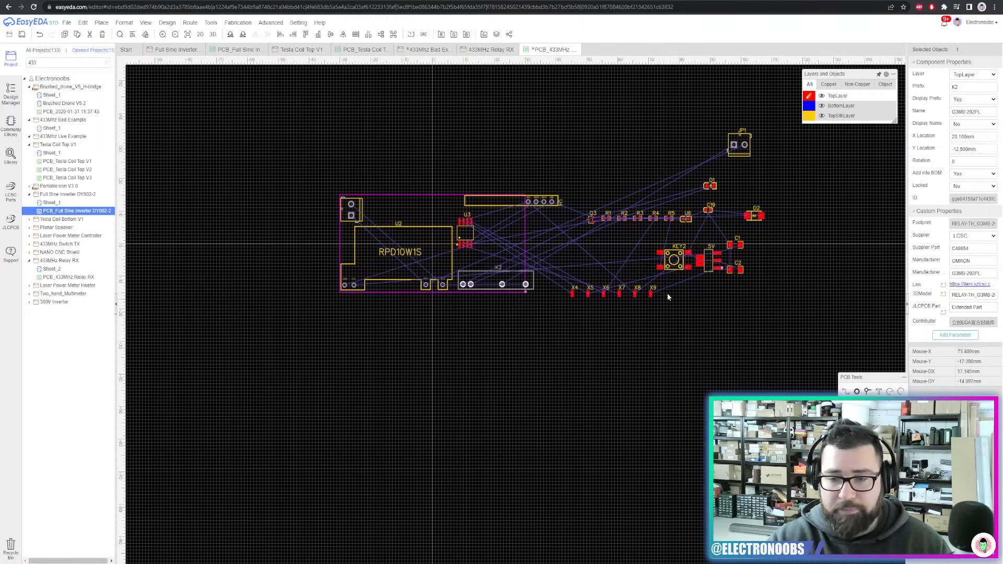
{"action": "left_click_drag", "start_coordinate": [673, 258], "coordinate": [415, 201]}
Redefine the rectangular board outline with start X -40 mm, start Y 18 mm, width 80 mm and height 36 mm
{"action": "left_click", "coordinate": [211, 23]}
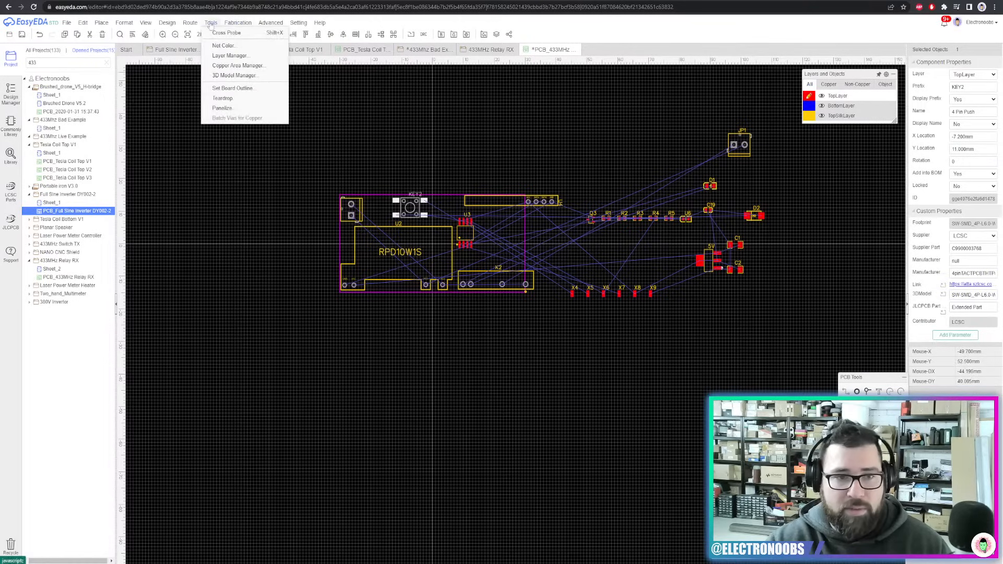
{"action": "left_click", "coordinate": [233, 89]}
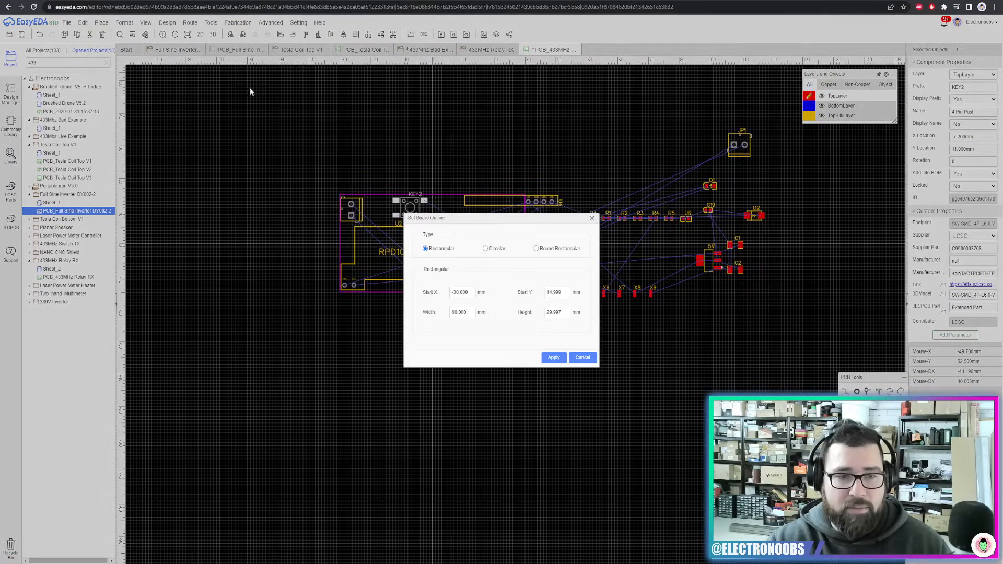
{"action": "double_click", "coordinate": [459, 312]}
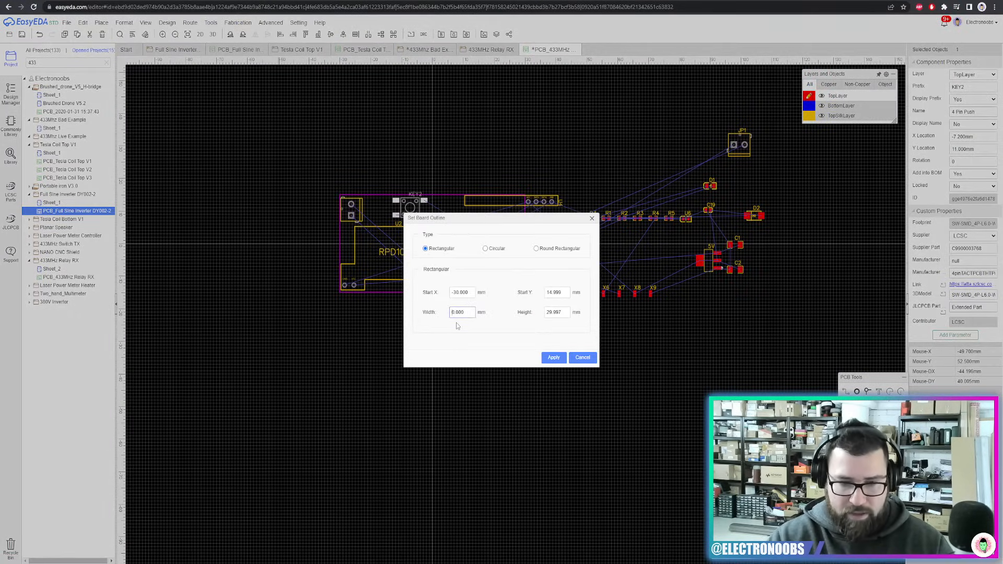
{"action": "type", "text": "8"}
{"action": "double_click", "coordinate": [461, 293]}
{"action": "key", "text": "Left"}
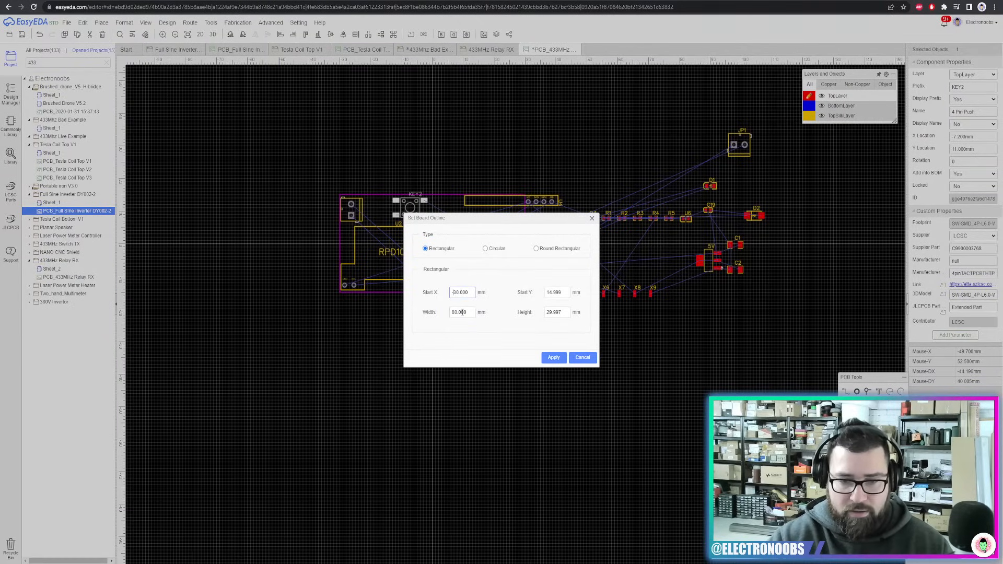
{"action": "double_click", "coordinate": [553, 312]}
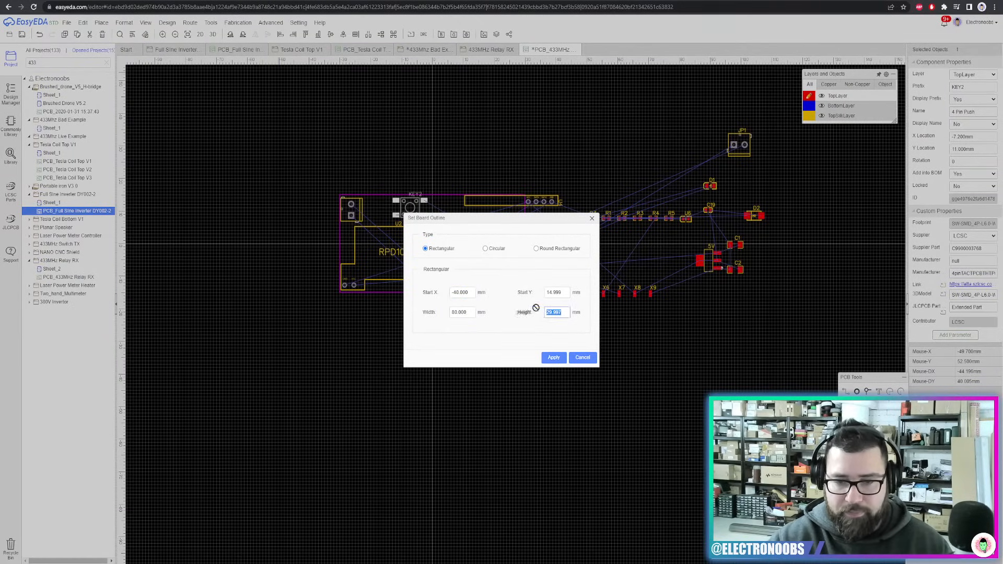
{"action": "type", "text": "30"}
{"action": "double_click", "coordinate": [565, 290]}
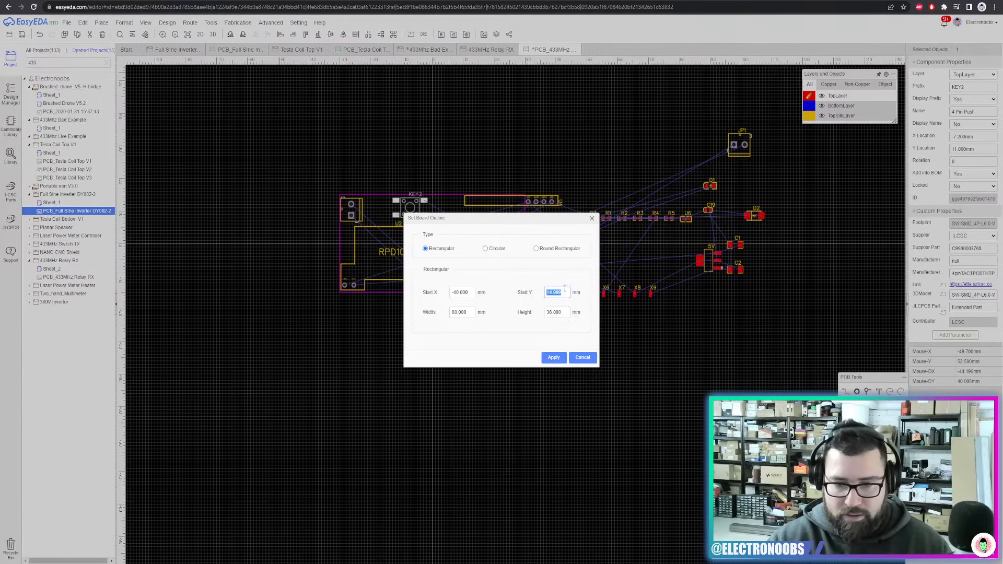
{"action": "key", "text": "BackSpace"}
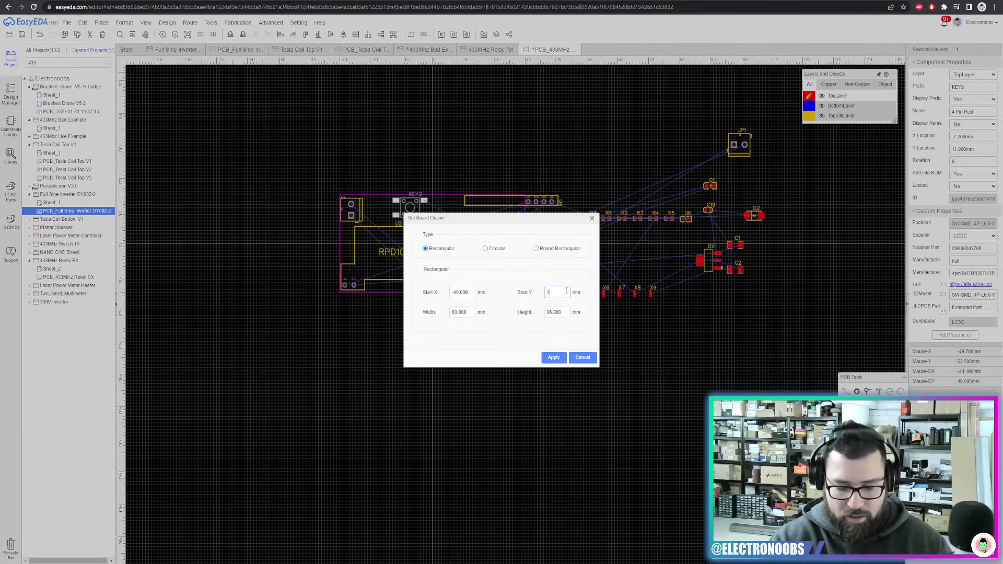
{"action": "left_click", "coordinate": [553, 357]}
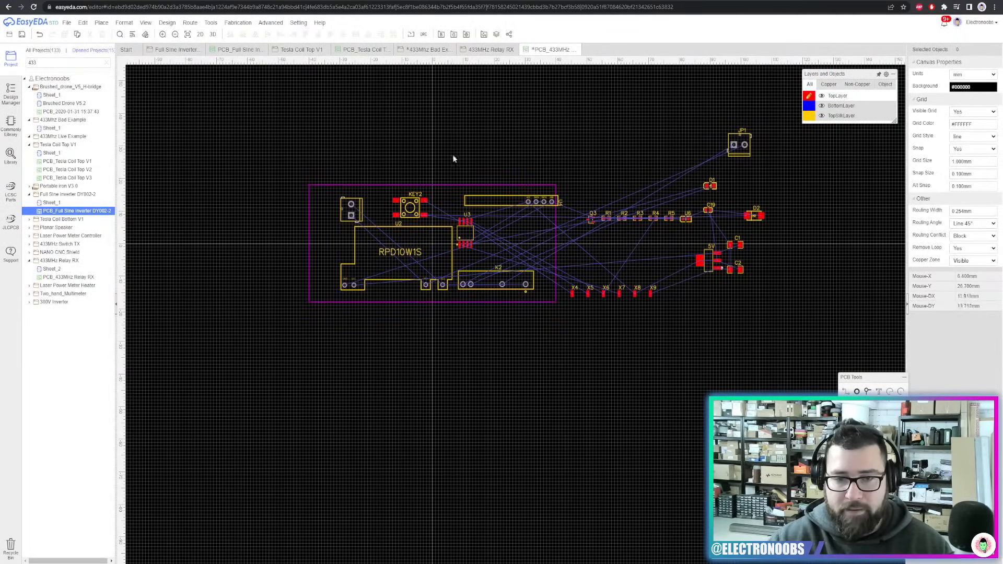
Move module U2 into the enlarged board's lower-left corner and screw terminal JP2 into its upper-left corner
{"action": "scroll", "coordinate": [490, 209], "scroll_direction": "up", "scroll_amount": 2}
{"action": "left_click_drag", "start_coordinate": [309, 297], "coordinate": [269, 307]}
{"action": "left_click_drag", "start_coordinate": [292, 215], "coordinate": [253, 205]}
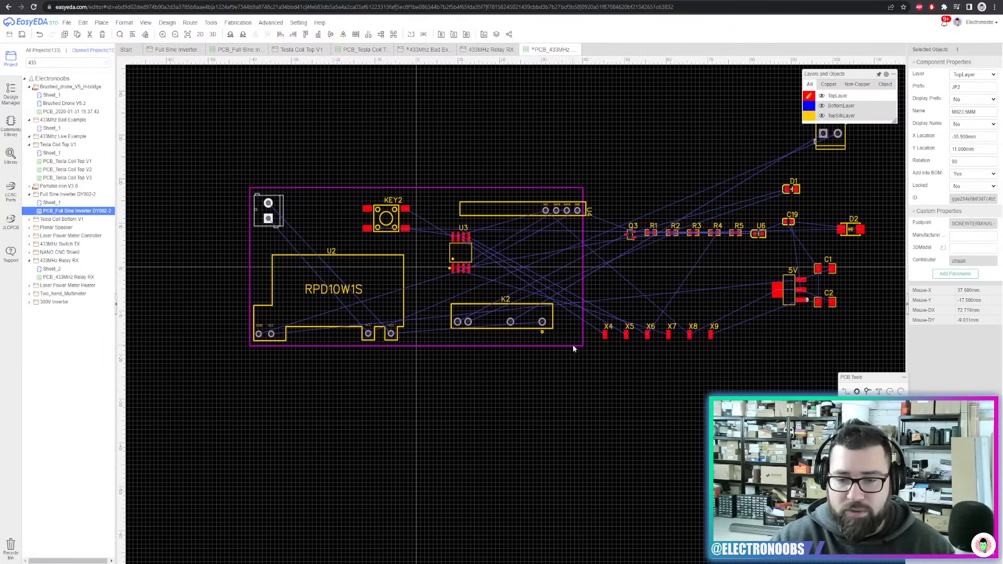
Change the board outline to a round rectangle with a 5 mm corner radius
{"action": "mouse_move", "coordinate": [212, 27]}
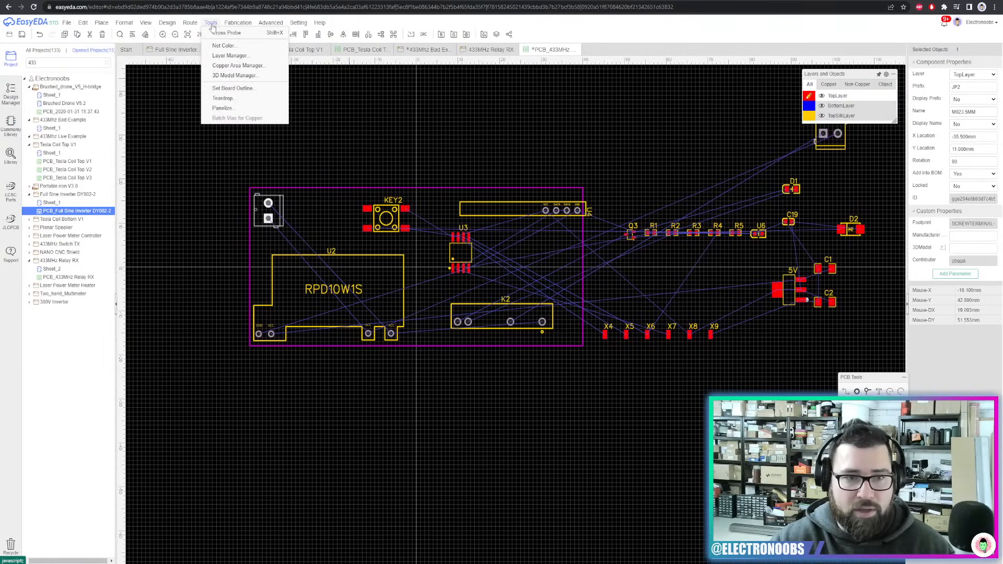
{"action": "left_click", "coordinate": [232, 88]}
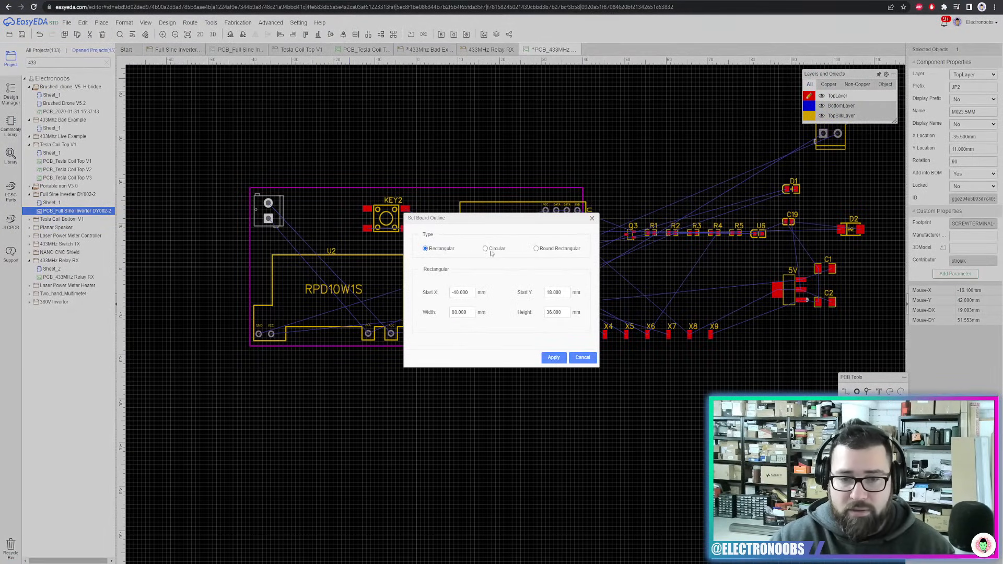
{"action": "left_click", "coordinate": [536, 249]}
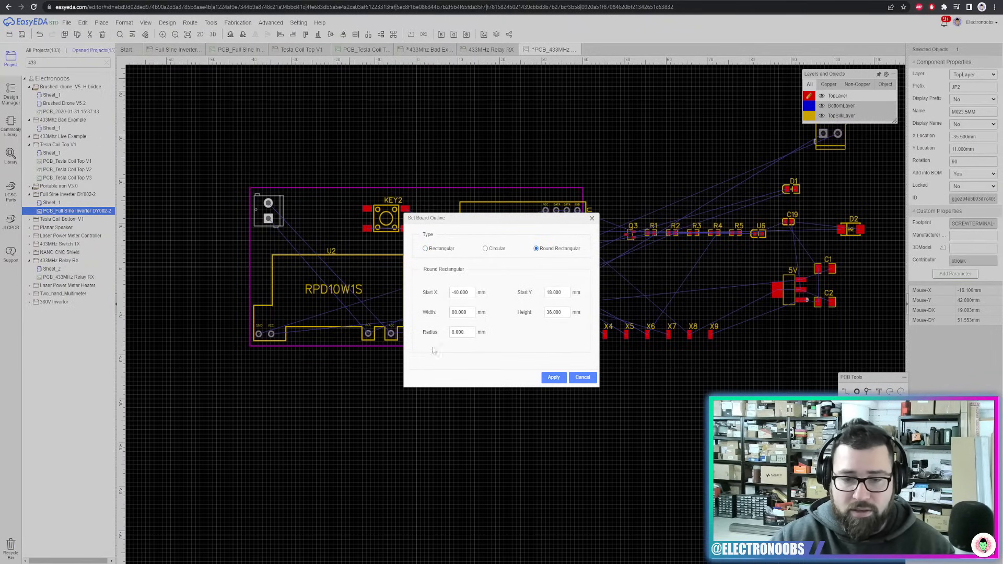
{"action": "double_click", "coordinate": [458, 333]}
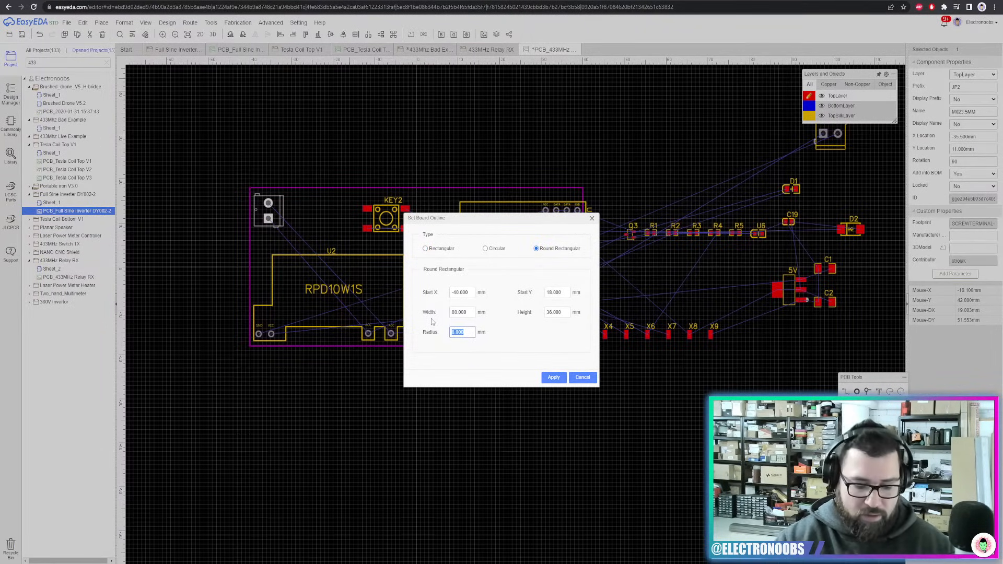
{"action": "type", "text": "5"}
{"action": "left_click", "coordinate": [555, 377]}
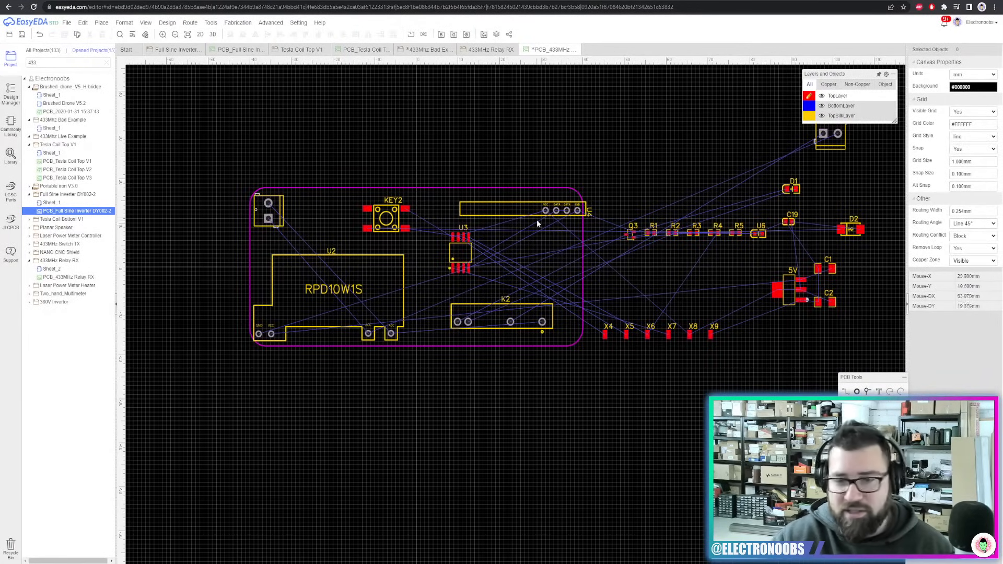
Shift U4 up against the top edge, move U3 up and left, and place K2 against the lower-right corner
{"action": "scroll", "coordinate": [537, 224], "scroll_direction": "up", "scroll_amount": 2}
{"action": "left_click_drag", "start_coordinate": [502, 194], "coordinate": [491, 180]}
{"action": "left_click_drag", "start_coordinate": [441, 271], "coordinate": [434, 258]}
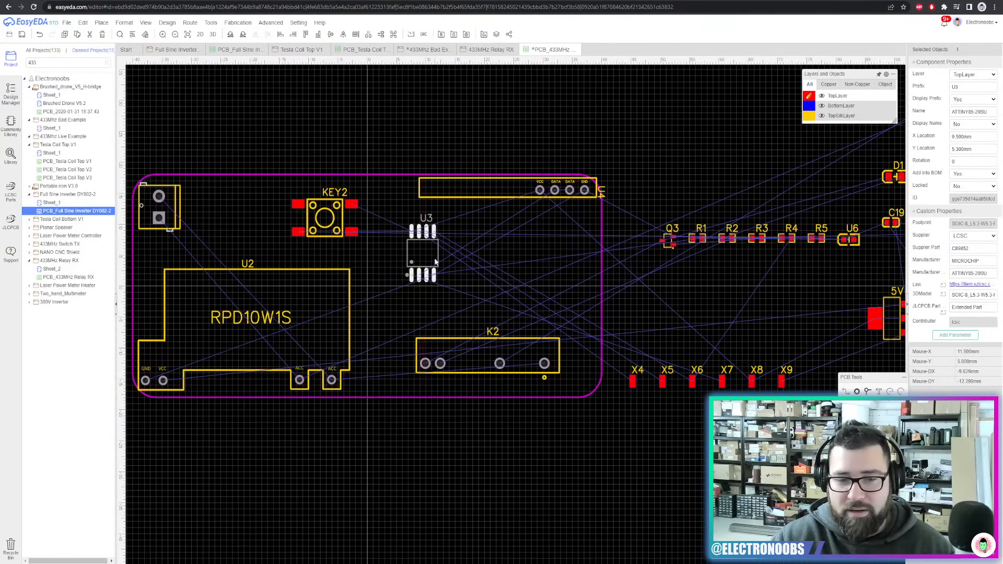
{"action": "left_click_drag", "start_coordinate": [437, 342], "coordinate": [434, 346]}
{"action": "left_click_drag", "start_coordinate": [429, 355], "coordinate": [455, 353]}
{"action": "scroll", "coordinate": [549, 331], "scroll_direction": "down", "scroll_amount": 2}
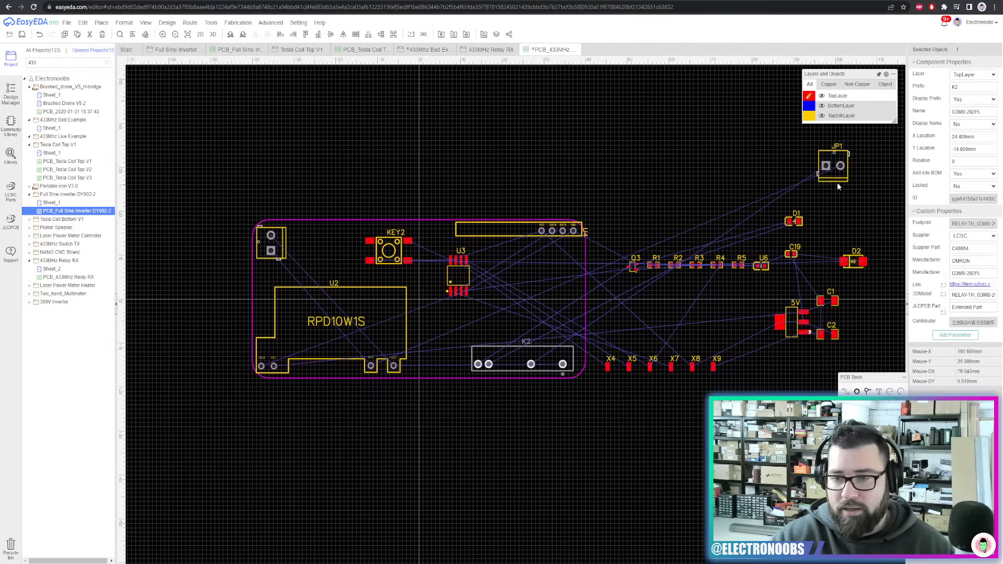
Move screw terminal JP1 into the board outline and place it at the bottom edge between U2 and K2
{"action": "left_click_drag", "start_coordinate": [836, 184], "coordinate": [437, 378]}
{"action": "scroll", "coordinate": [443, 365], "scroll_direction": "up", "scroll_amount": 2}
{"action": "scroll", "coordinate": [436, 378], "scroll_direction": "down", "scroll_amount": 2}
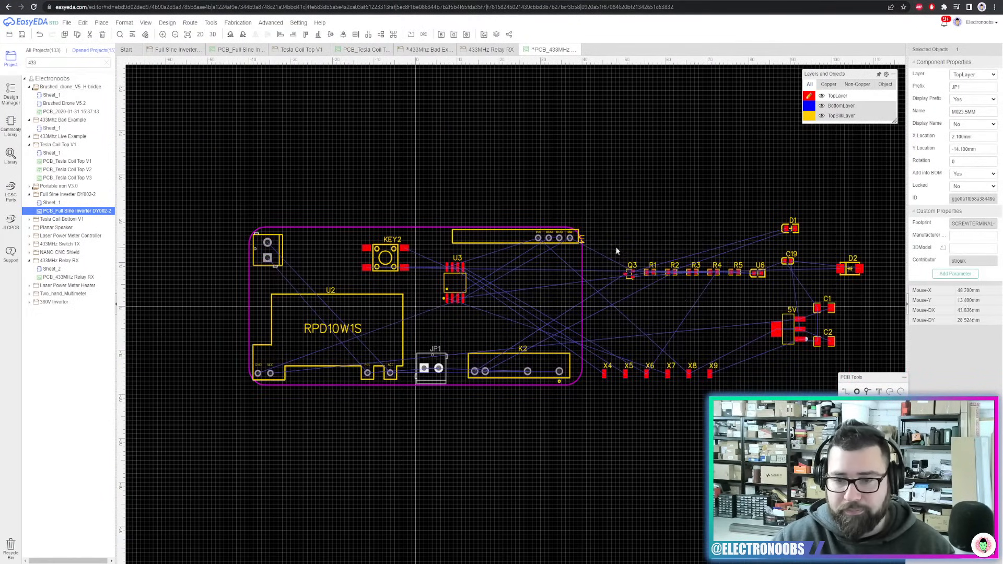
Move LED U6 into the board outline, rotated to 90°, and place it below and left of U3, above JP1
{"action": "left_click_drag", "start_coordinate": [616, 248], "coordinate": [433, 283]}
{"action": "left_click", "coordinate": [718, 337]}
{"action": "scroll", "coordinate": [433, 282], "scroll_direction": "up", "scroll_amount": 4}
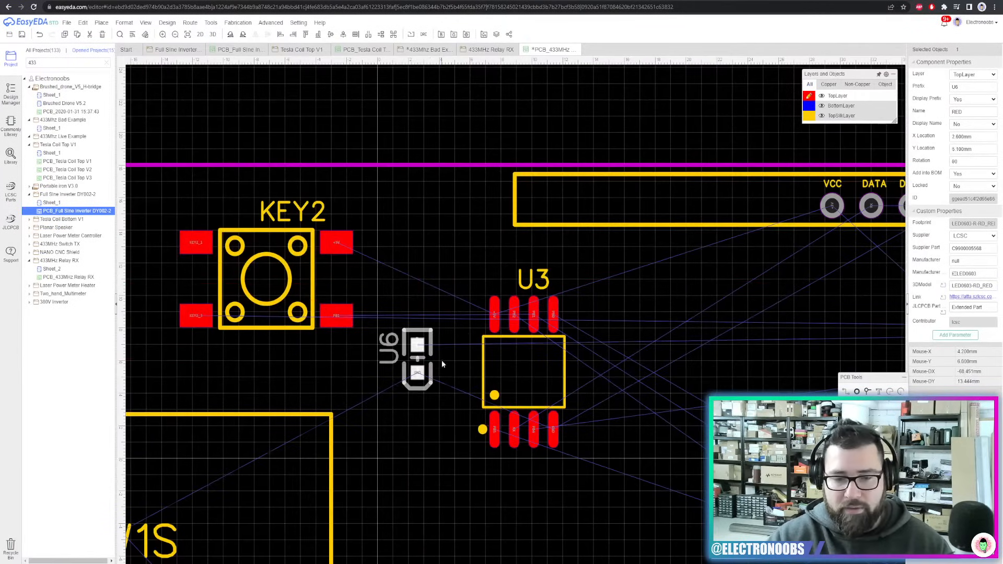
{"action": "left_click_drag", "start_coordinate": [430, 373], "coordinate": [421, 472]}
{"action": "scroll", "coordinate": [423, 467], "scroll_direction": "down", "scroll_amount": 3}
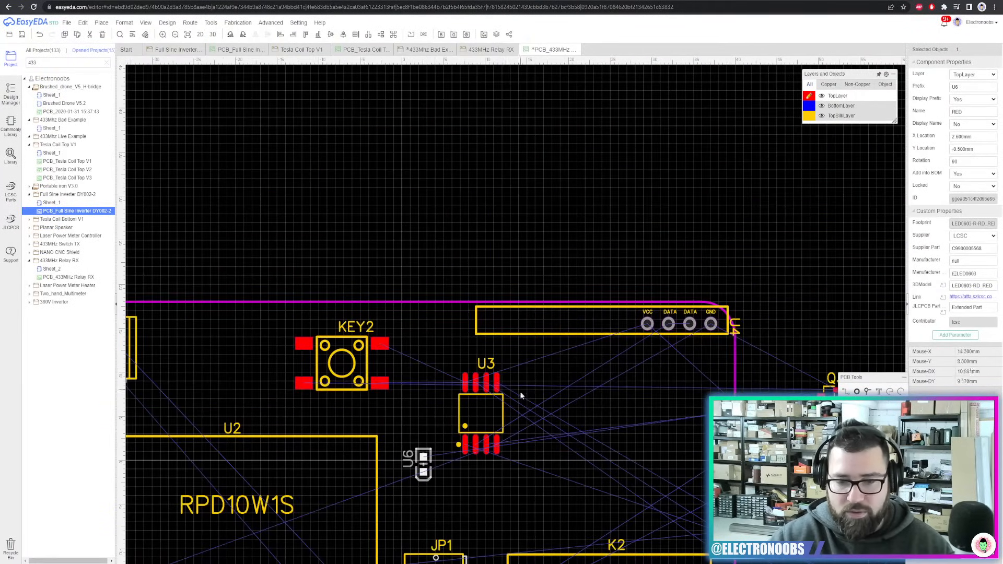
Rotate U3 to 270° and shift it slightly up and right, then bring LED U6 closer with its label beside it
{"action": "left_click", "coordinate": [508, 374]}
{"action": "scroll", "coordinate": [502, 340], "scroll_direction": "up", "scroll_amount": 2}
{"action": "left_click", "coordinate": [481, 325]}
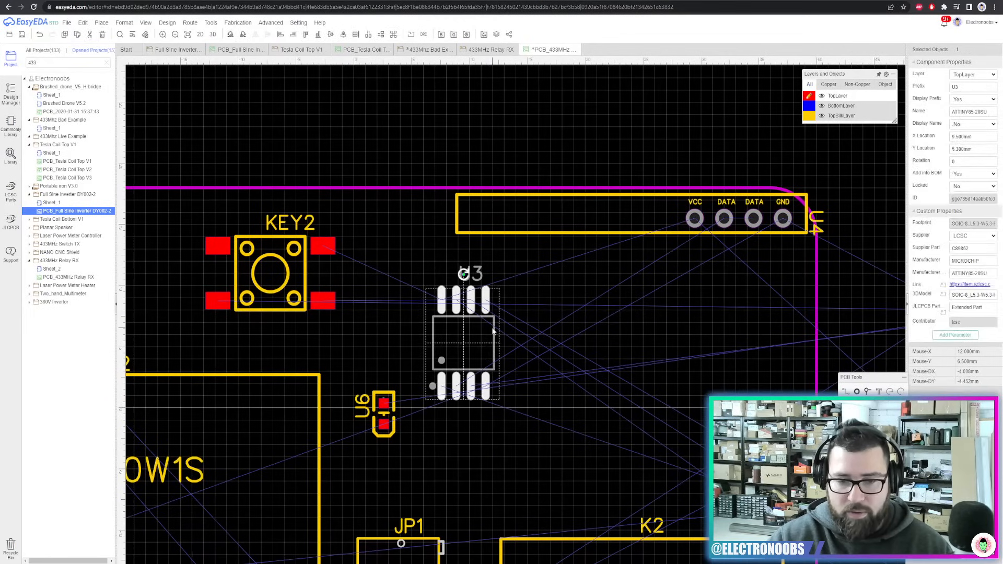
{"action": "key", "text": "space"}
{"action": "left_click_drag", "start_coordinate": [485, 353], "coordinate": [507, 334]}
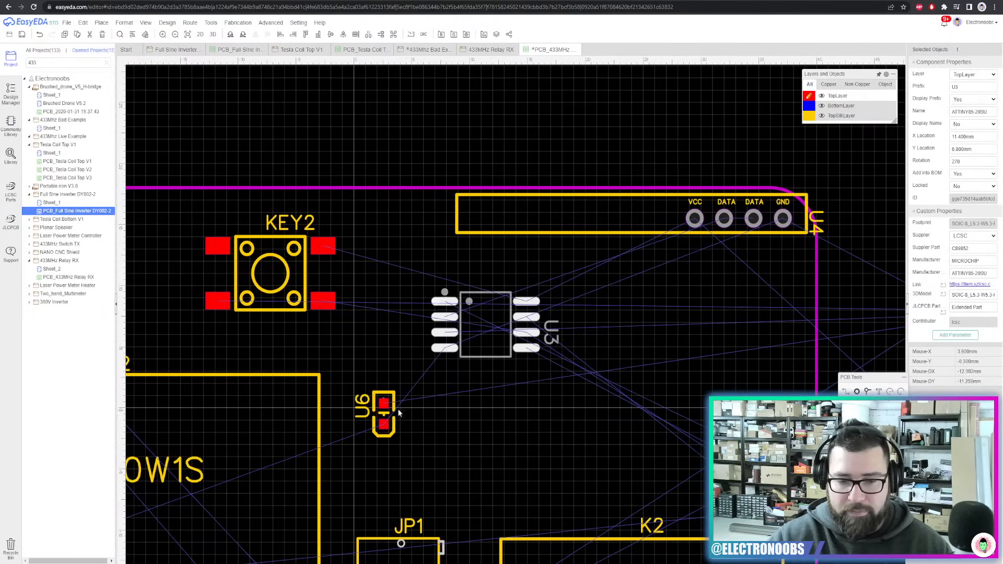
{"action": "left_click_drag", "start_coordinate": [397, 408], "coordinate": [392, 360]}
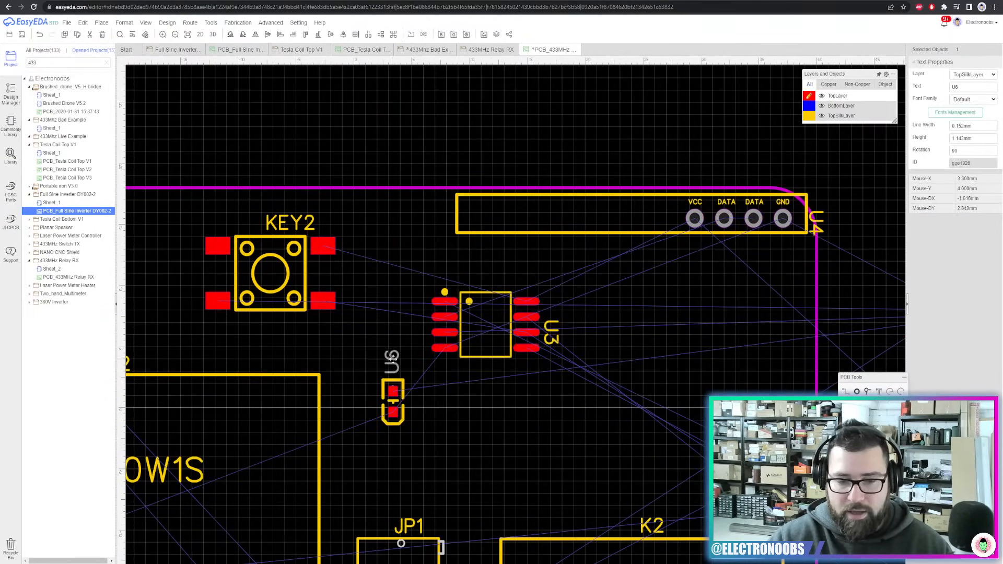
{"action": "scroll", "coordinate": [547, 388], "scroll_direction": "down", "scroll_amount": 2}
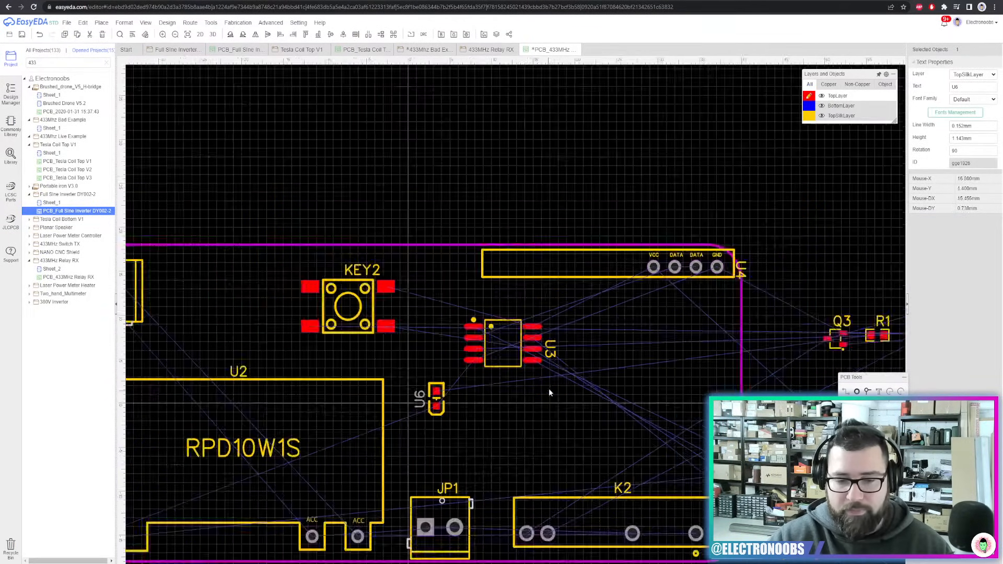
Move resistor R1 into the board outline, rotated to 90°, and place it directly above U6
{"action": "right_click_drag", "start_coordinate": [801, 339], "coordinate": [621, 253]}
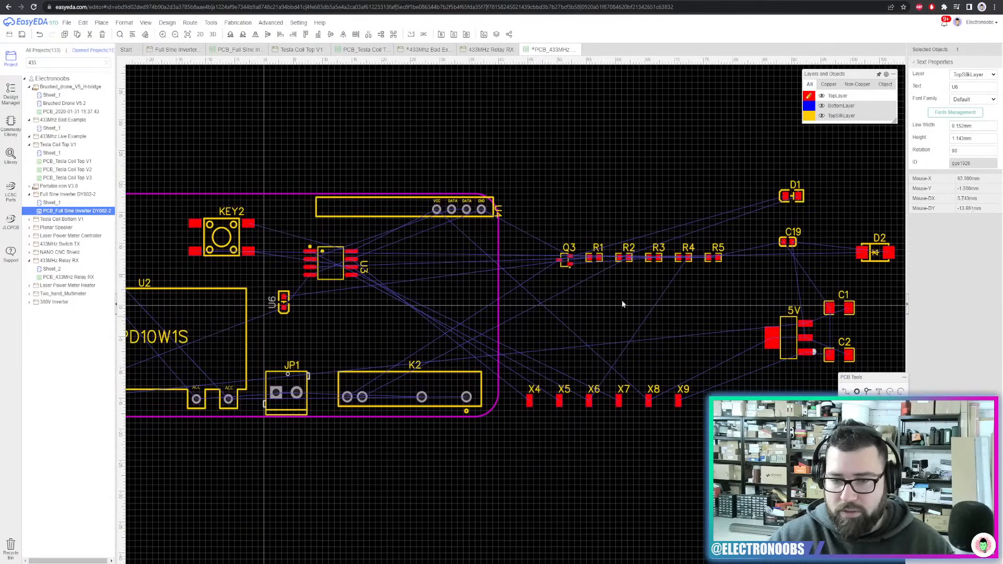
{"action": "left_click_drag", "start_coordinate": [596, 255], "coordinate": [290, 318]}
{"action": "scroll", "coordinate": [280, 268], "scroll_direction": "up", "scroll_amount": 3}
{"action": "key", "text": "space"}
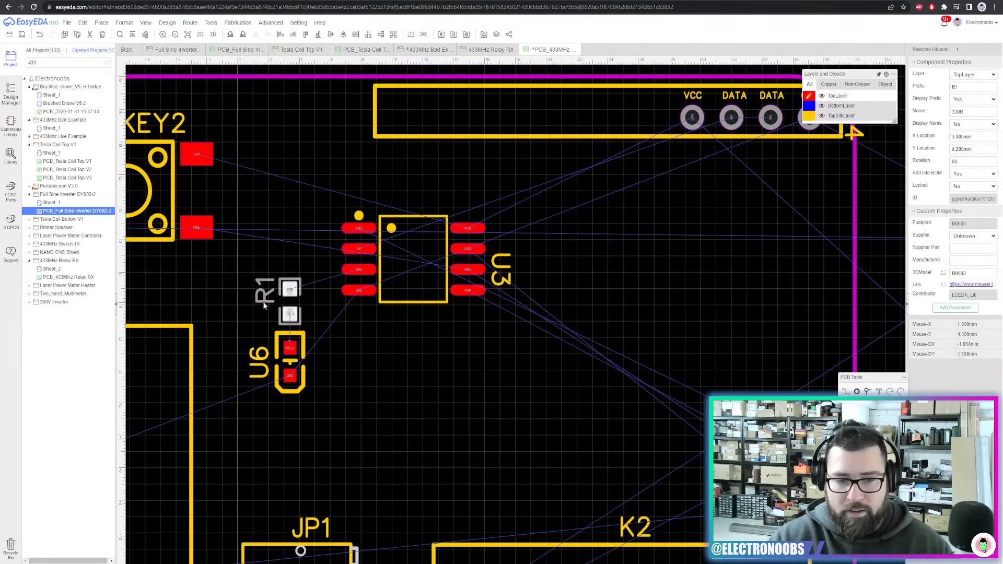
{"action": "scroll", "coordinate": [264, 308], "scroll_direction": "up", "scroll_amount": 2}
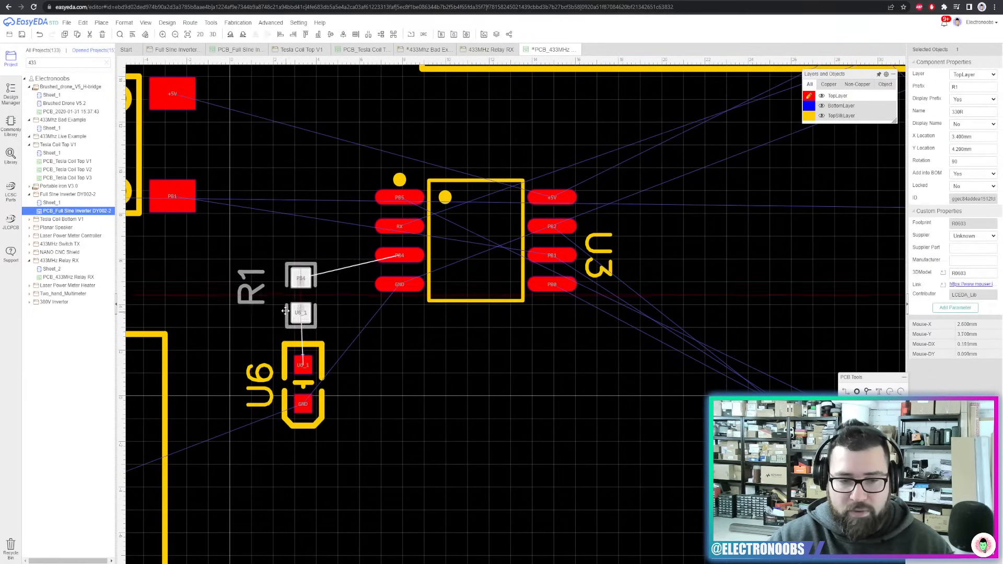
Place R1's label beside its pads and line up R1 and U6 vertically
{"action": "left_click_drag", "start_coordinate": [285, 311], "coordinate": [264, 302]}
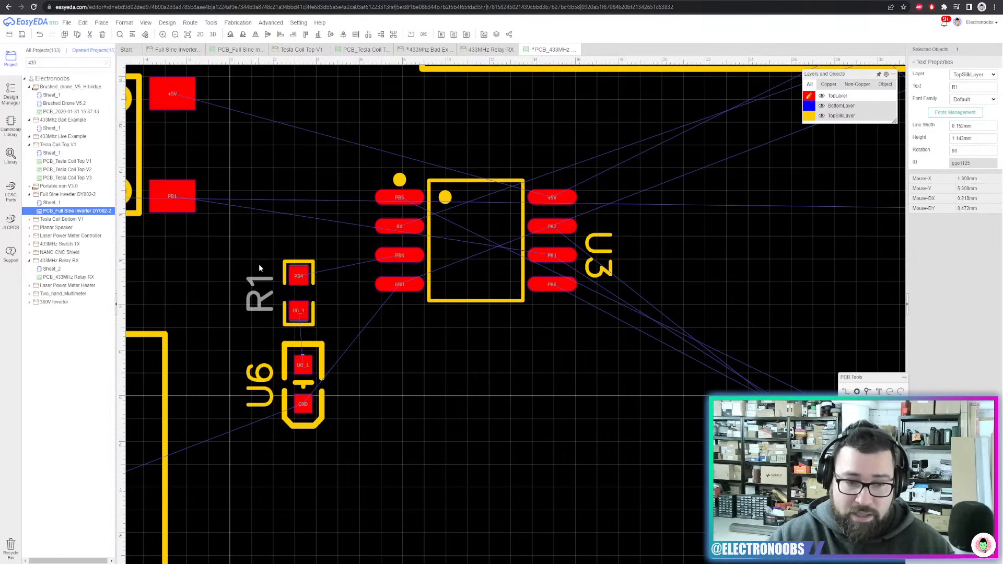
{"action": "left_click_drag", "start_coordinate": [287, 267], "coordinate": [289, 267]}
{"action": "left_click_drag", "start_coordinate": [312, 364], "coordinate": [307, 364]}
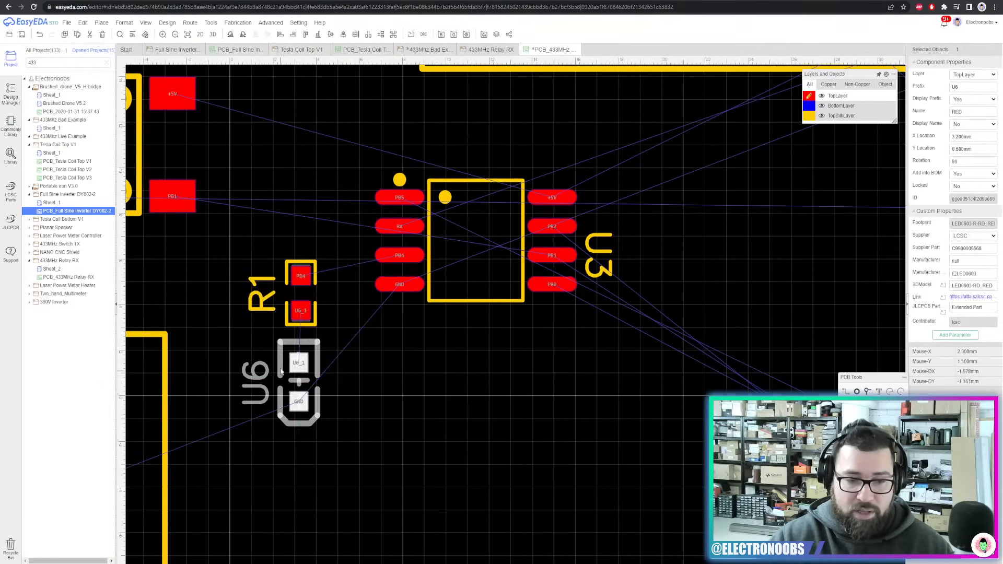
{"action": "left_click", "coordinate": [263, 360]}
Move resistors R2 and R3 into the board outline, rotated to 90°, and place them side by side between U3 and the right board edge
{"action": "scroll", "coordinate": [264, 359], "scroll_direction": "down", "scroll_amount": 4}
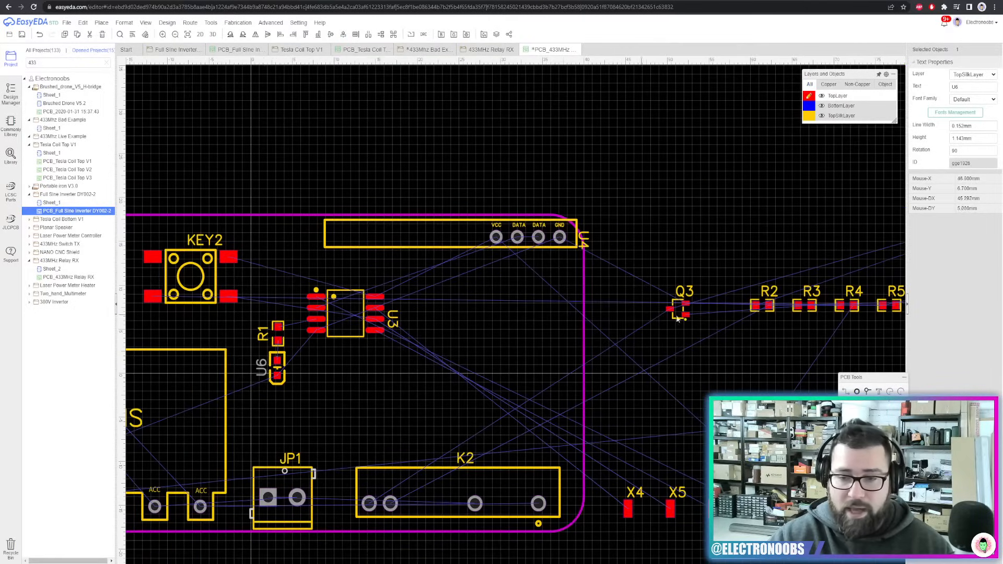
{"action": "left_click_drag", "start_coordinate": [768, 308], "coordinate": [517, 362]}
{"action": "left_click_drag", "start_coordinate": [807, 305], "coordinate": [523, 342]}
{"action": "scroll", "coordinate": [528, 358], "scroll_direction": "up", "scroll_amount": 5}
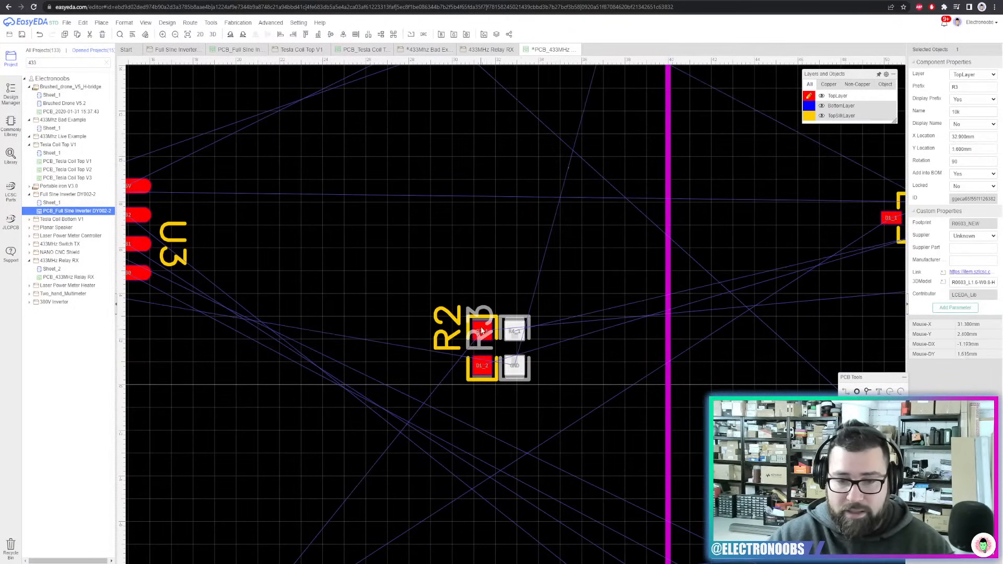
Place R2's label horizontally above its pads and R3's label horizontally below its pads
{"action": "left_click", "coordinate": [501, 286]}
{"action": "scroll", "coordinate": [530, 265], "scroll_direction": "up", "scroll_amount": 4}
{"action": "mouse_move", "coordinate": [502, 286]}
{"action": "left_mouse_down"}
{"action": "mouse_move", "coordinate": [530, 266]}
{"action": "mouse_move", "coordinate": [492, 302]}
{"action": "left_mouse_up"}
{"action": "left_click_drag", "start_coordinate": [339, 384], "coordinate": [428, 264]}
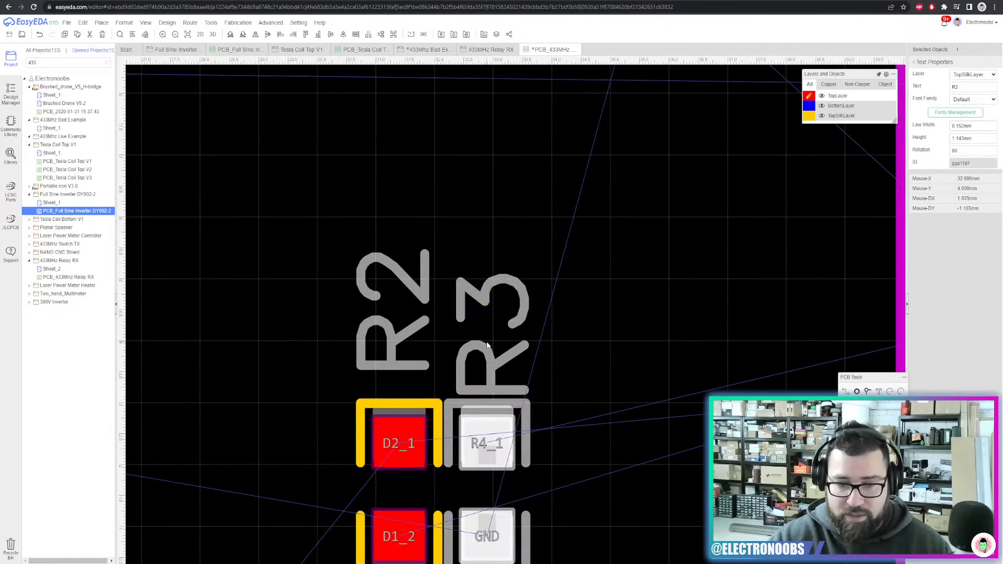
{"action": "left_click_drag", "start_coordinate": [483, 342], "coordinate": [569, 340]}
{"action": "scroll", "coordinate": [569, 341], "scroll_direction": "down", "scroll_amount": 4}
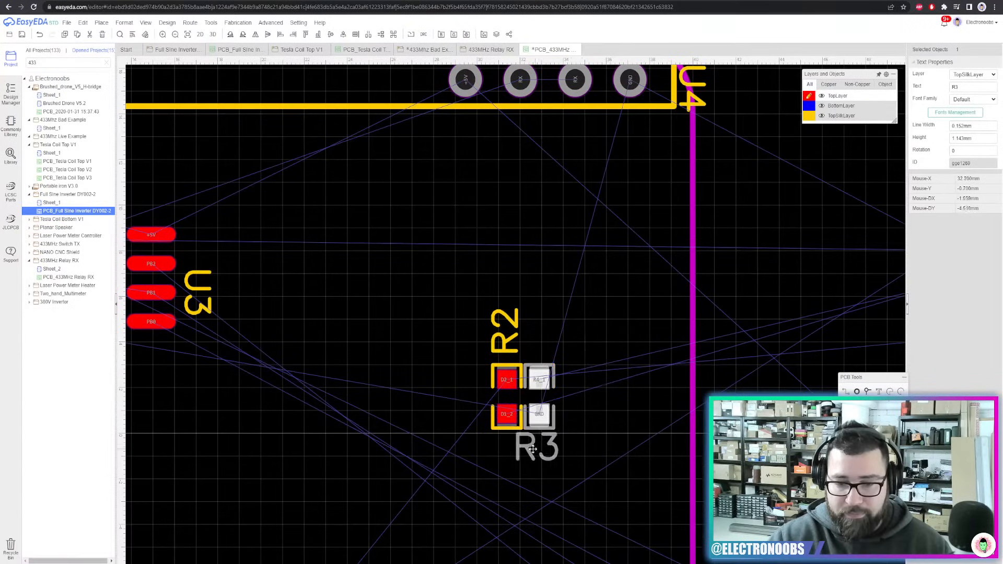
{"action": "left_click_drag", "start_coordinate": [518, 450], "coordinate": [521, 450]}
{"action": "left_click", "coordinate": [507, 346]}
{"action": "key", "text": "space"}
{"action": "left_click_drag", "start_coordinate": [530, 343], "coordinate": [513, 351]}
{"action": "left_click", "coordinate": [600, 359]}
Rotate the R2 and R3 labels to 90° and place each one directly above its own resistor
{"action": "scroll", "coordinate": [578, 268], "scroll_direction": "up", "scroll_amount": 2}
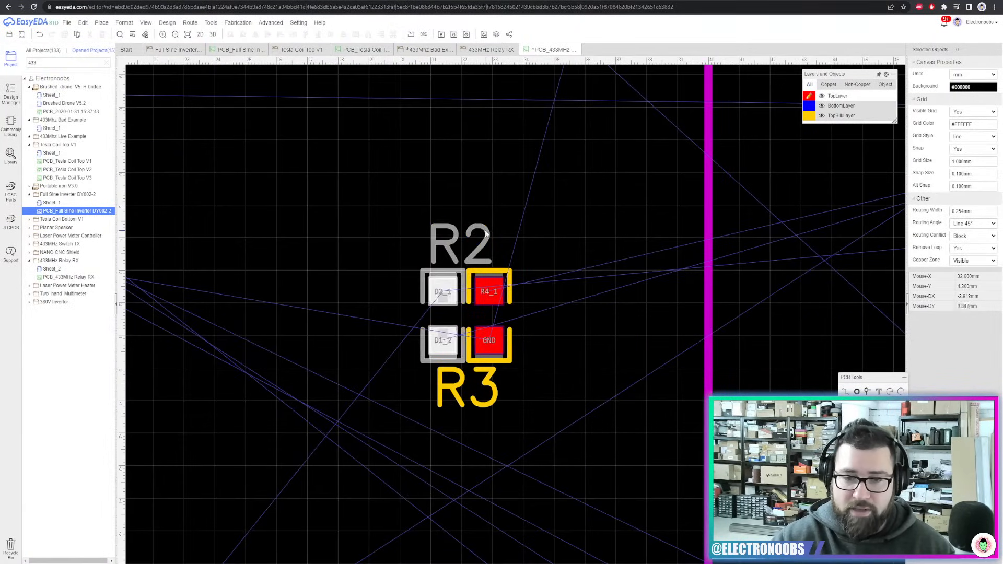
{"action": "left_click", "coordinate": [460, 245]}
{"action": "left_click", "coordinate": [505, 308]}
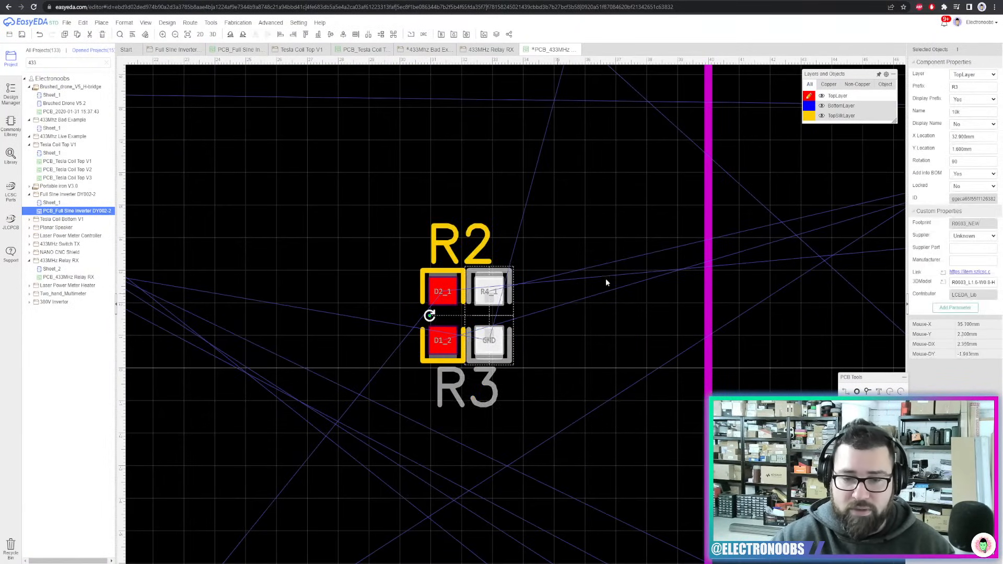
{"action": "left_click", "coordinate": [447, 242]}
{"action": "key", "text": "space"}
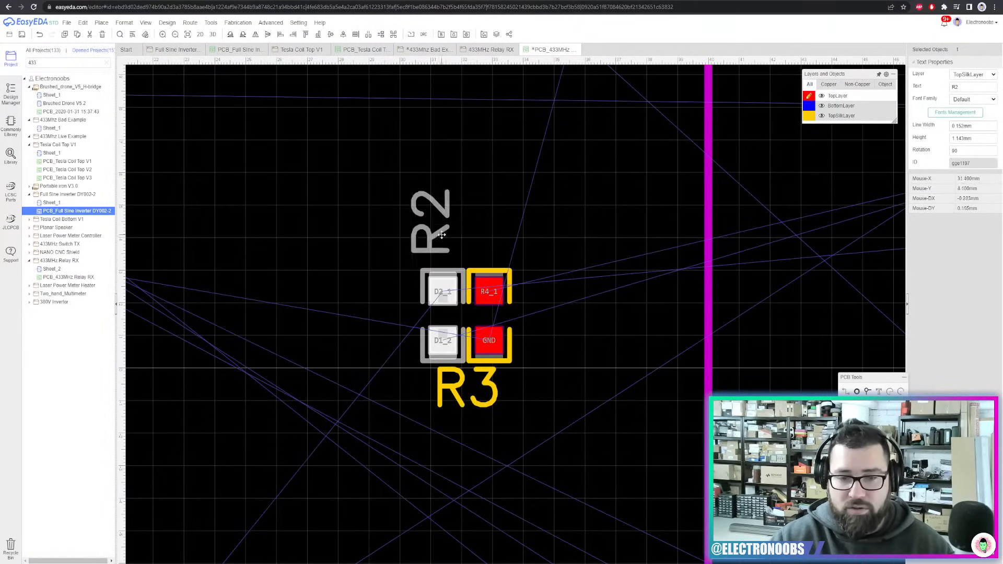
{"action": "left_click_drag", "start_coordinate": [441, 235], "coordinate": [397, 337]}
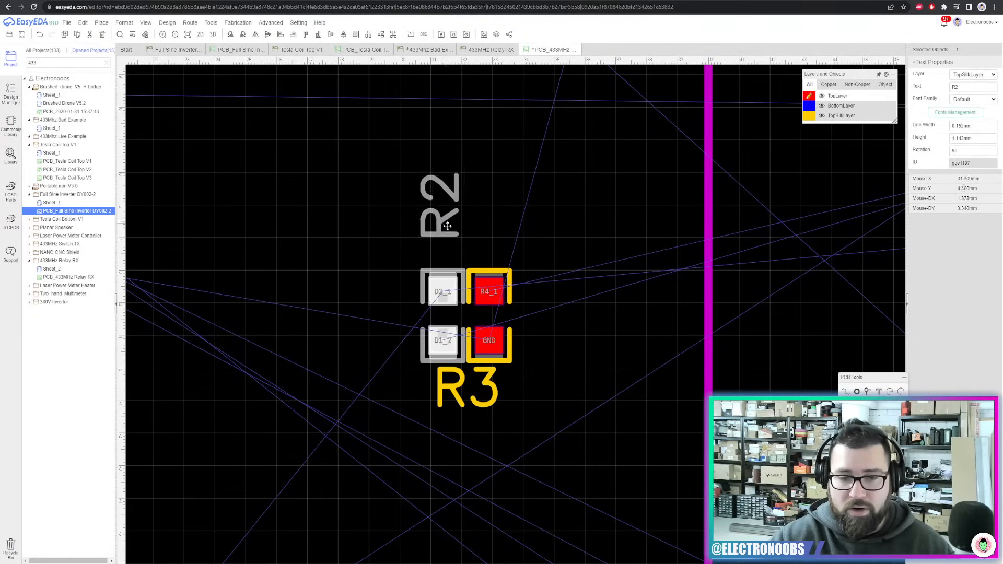
{"action": "left_click_drag", "start_coordinate": [447, 226], "coordinate": [451, 255]}
{"action": "left_click_drag", "start_coordinate": [456, 388], "coordinate": [506, 228]}
{"action": "key", "text": "space"}
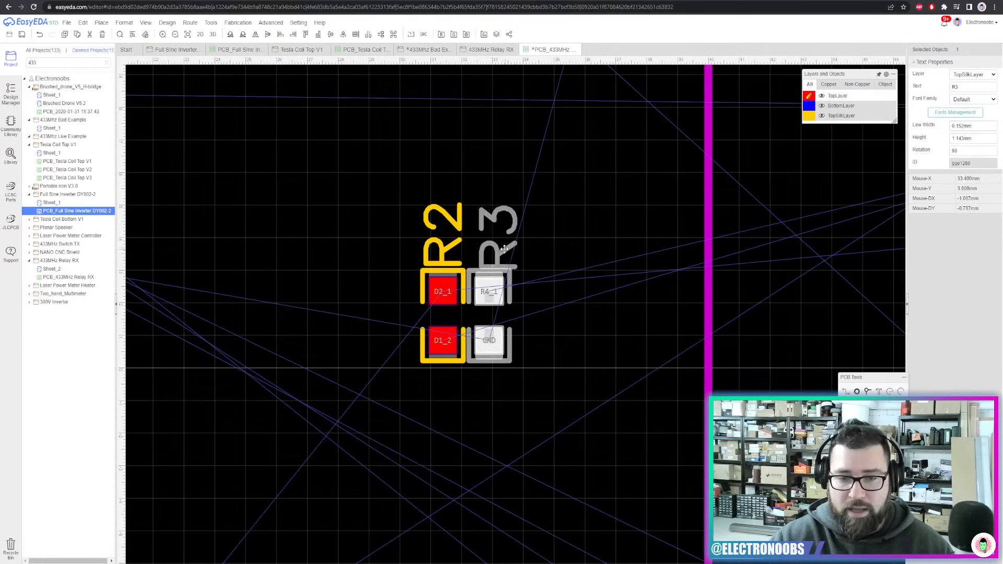
{"action": "left_click", "coordinate": [455, 249]}
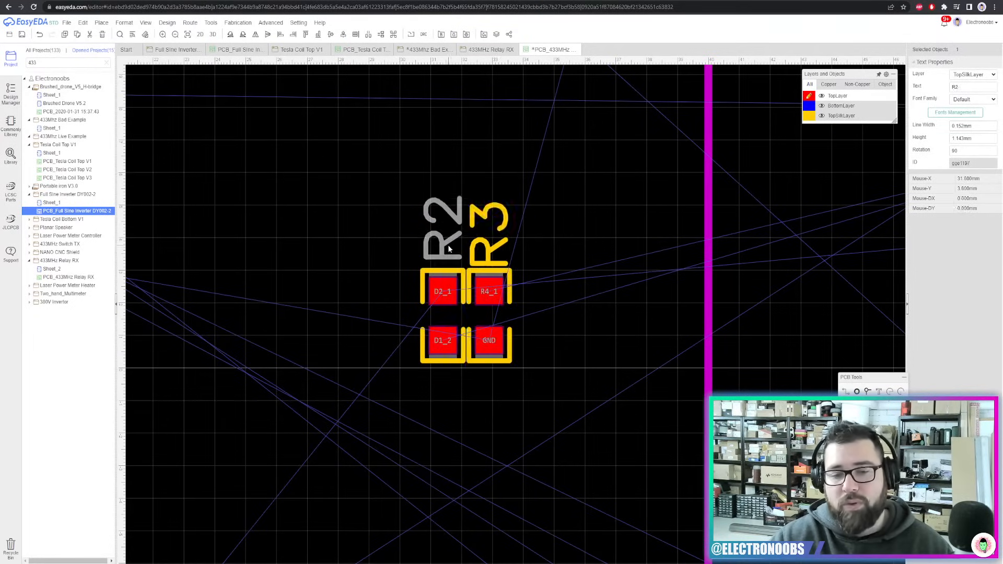
Move the 5V regulator into the board outline, between JP1 and U3 just above K2
{"action": "scroll", "coordinate": [487, 243], "scroll_direction": "down", "scroll_amount": 5}
{"action": "left_click_drag", "start_coordinate": [693, 282], "coordinate": [377, 280]}
{"action": "scroll", "coordinate": [379, 283], "scroll_direction": "up", "scroll_amount": 3}
{"action": "left_click", "coordinate": [415, 301]}
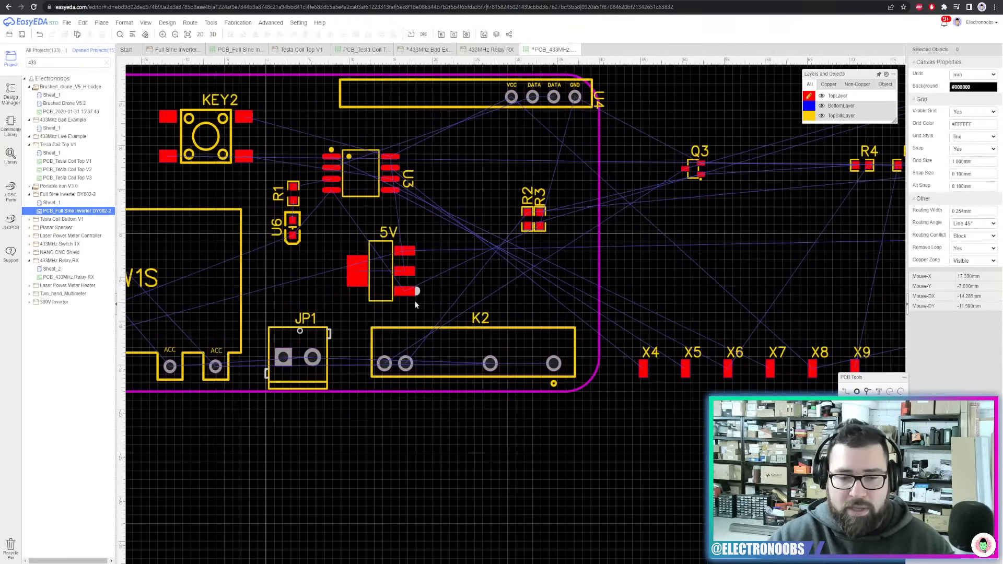
Assign the 5V regulator to BottomLayer
{"action": "left_click", "coordinate": [365, 272]}
{"action": "left_click", "coordinate": [365, 273]}
{"action": "left_click", "coordinate": [419, 258]}
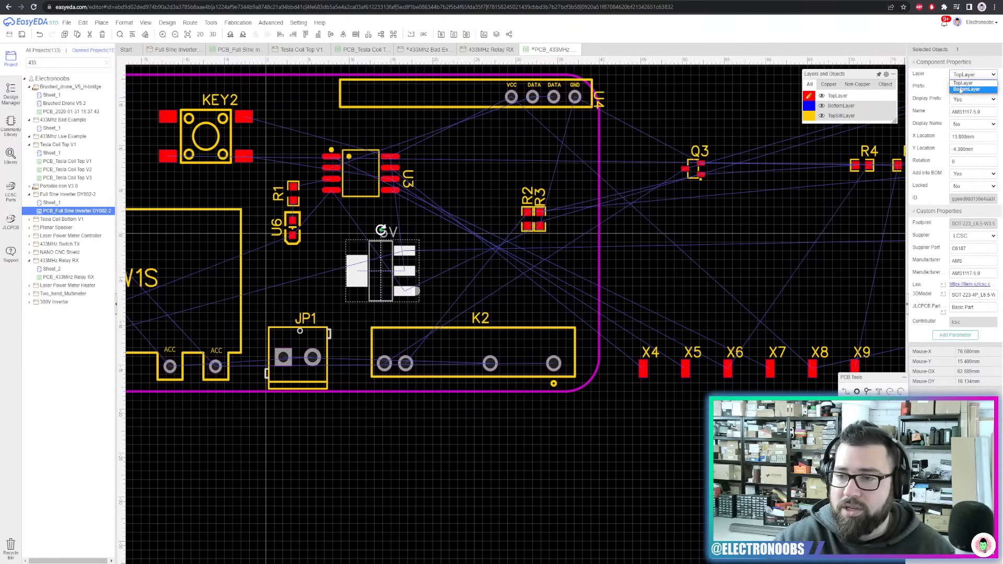
{"action": "left_click", "coordinate": [960, 90]}
{"action": "left_click", "coordinate": [461, 231]}
Rotate the 5V regulator so its three pins face down and place it inside the left half of U2's outline
{"action": "right_click_drag", "start_coordinate": [517, 228], "coordinate": [761, 221]}
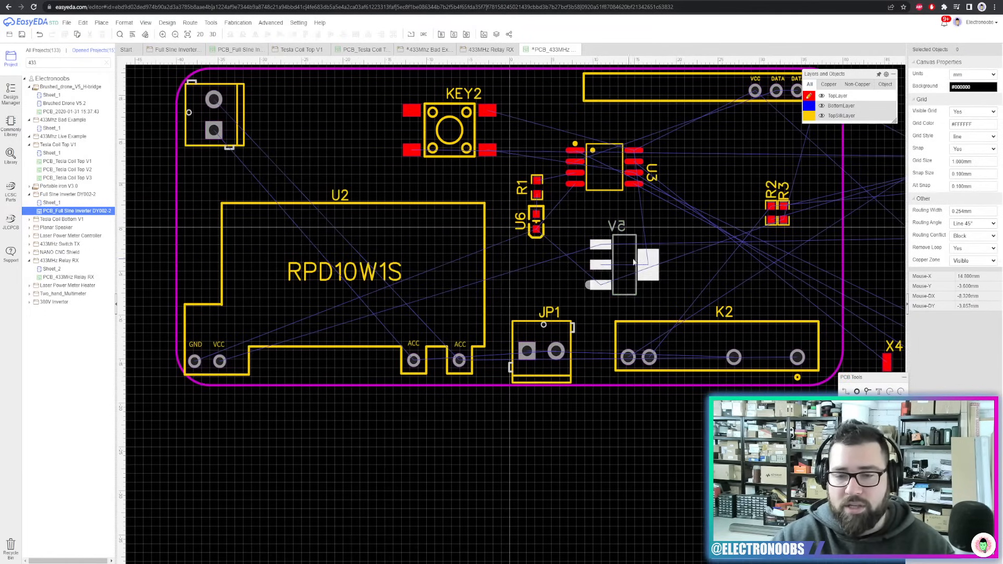
{"action": "left_click", "coordinate": [634, 262]}
{"action": "key", "text": "space"}
{"action": "key", "text": "space"}
{"action": "key", "text": "space"}
{"action": "left_click_drag", "start_coordinate": [637, 267], "coordinate": [262, 239]}
{"action": "key", "text": "space"}
{"action": "key", "text": "space"}
{"action": "left_click", "coordinate": [303, 294]}
Move LED D1 into the board outline and place it above K2, below R2 and R3
{"action": "scroll", "coordinate": [433, 258], "scroll_direction": "down", "scroll_amount": 2}
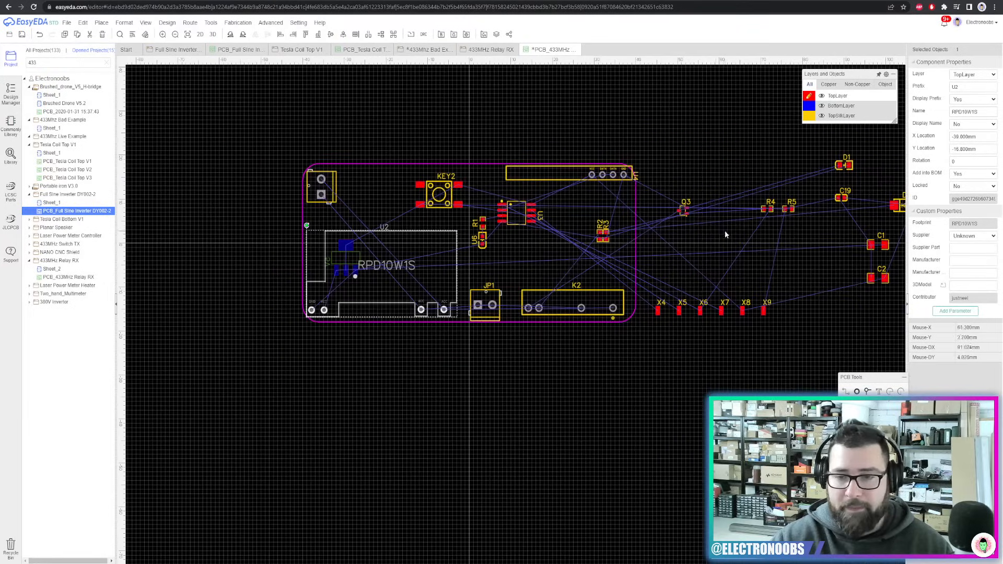
{"action": "right_click_drag", "start_coordinate": [724, 231], "coordinate": [605, 219]}
{"action": "left_click_drag", "start_coordinate": [732, 156], "coordinate": [716, 164]}
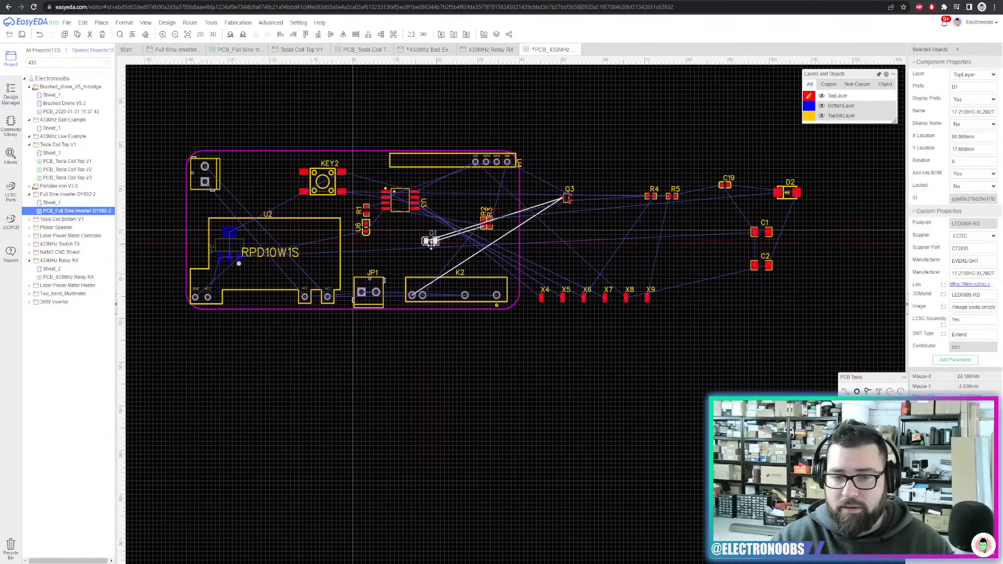
{"action": "scroll", "coordinate": [427, 235], "scroll_direction": "up", "scroll_amount": 5}
{"action": "left_click_drag", "start_coordinate": [367, 275], "coordinate": [601, 296]}
{"action": "scroll", "coordinate": [592, 266], "scroll_direction": "down", "scroll_amount": 2}
Move capacitor C1 into U2's outline, rotate it, and place it just below the 5V regulator's three pins
{"action": "scroll", "coordinate": [602, 297], "scroll_direction": "down", "scroll_amount": 4}
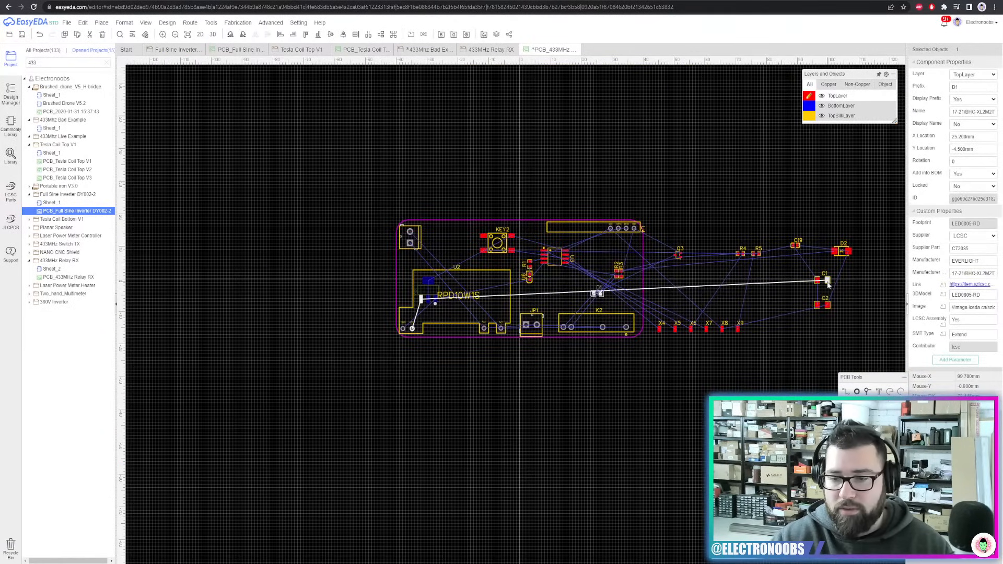
{"action": "left_click_drag", "start_coordinate": [823, 280], "coordinate": [408, 367]}
{"action": "scroll", "coordinate": [448, 287], "scroll_direction": "up", "scroll_amount": 5}
{"action": "key", "text": "space"}
{"action": "left_click", "coordinate": [418, 376]}
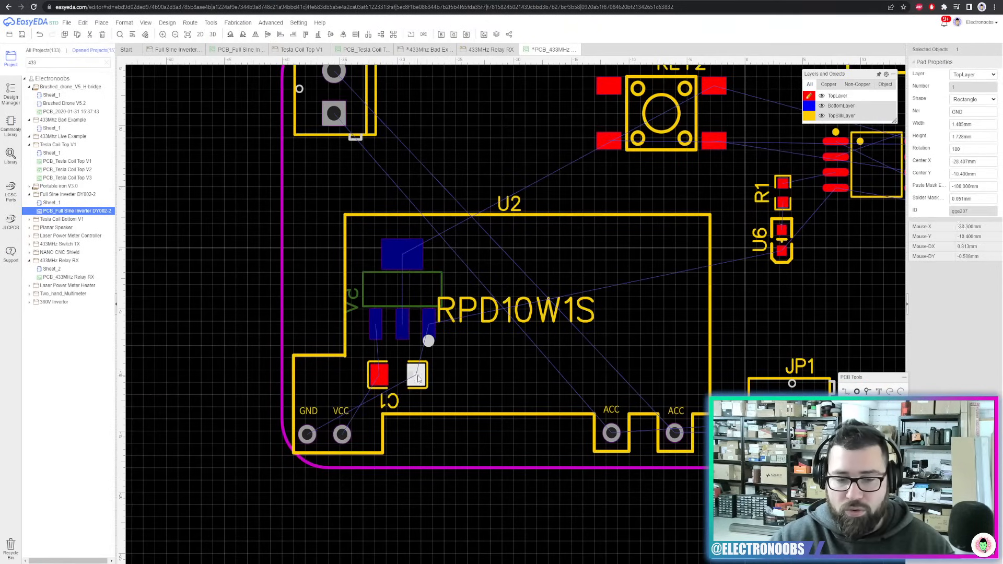
{"action": "left_click", "coordinate": [965, 96]}
{"action": "left_click", "coordinate": [445, 362]}
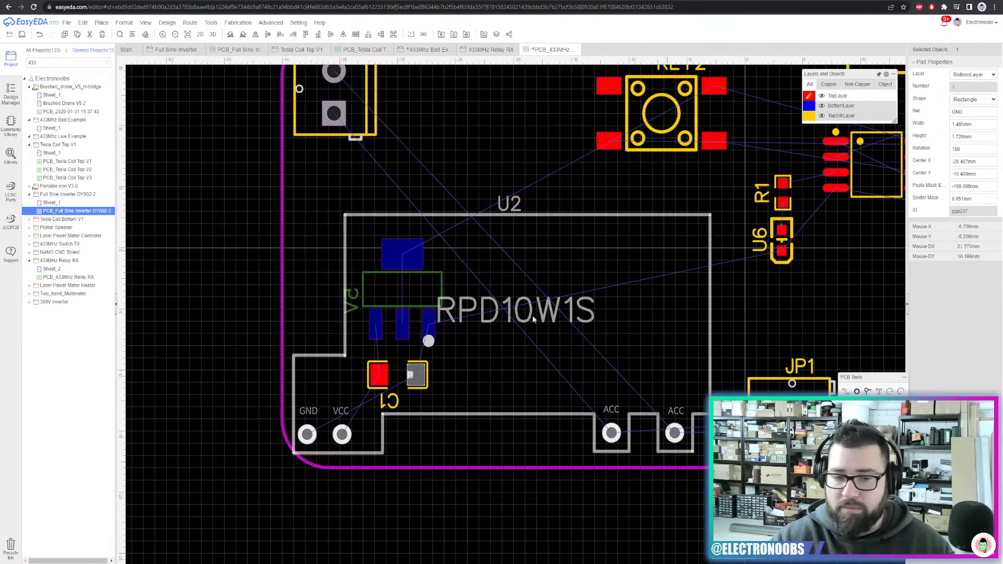
{"action": "left_click", "coordinate": [448, 371]}
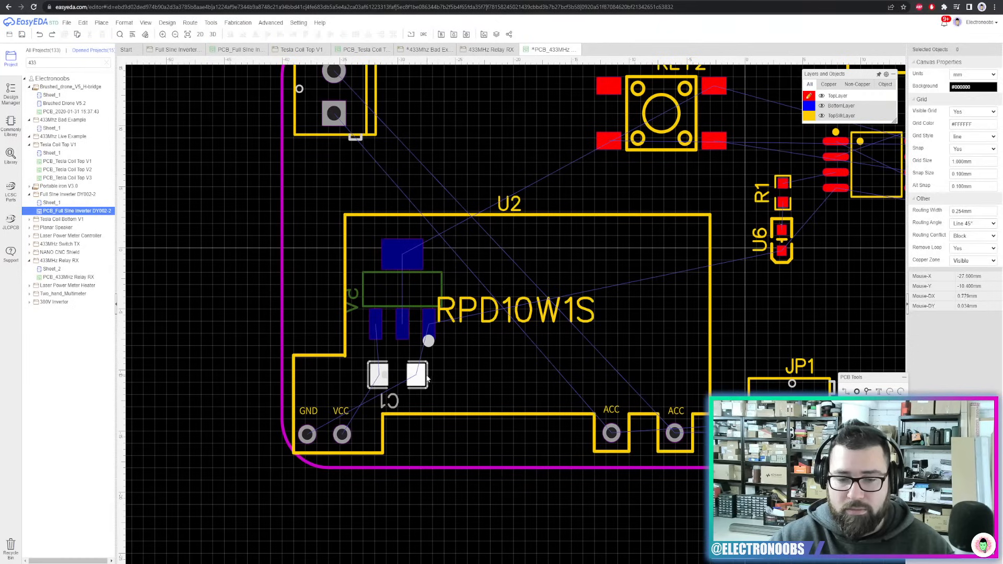
Assign the whole C1 footprint to BottomLayer, keep it horizontal below the regulator, and place its label beside the GND pad
{"action": "left_click", "coordinate": [397, 401]}
{"action": "left_click", "coordinate": [966, 89]}
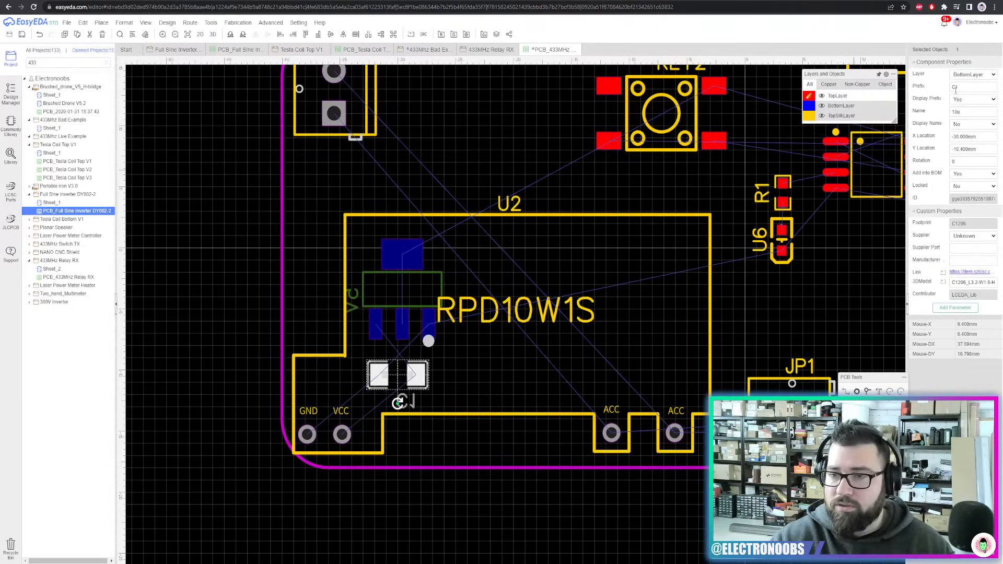
{"action": "left_click", "coordinate": [424, 386]}
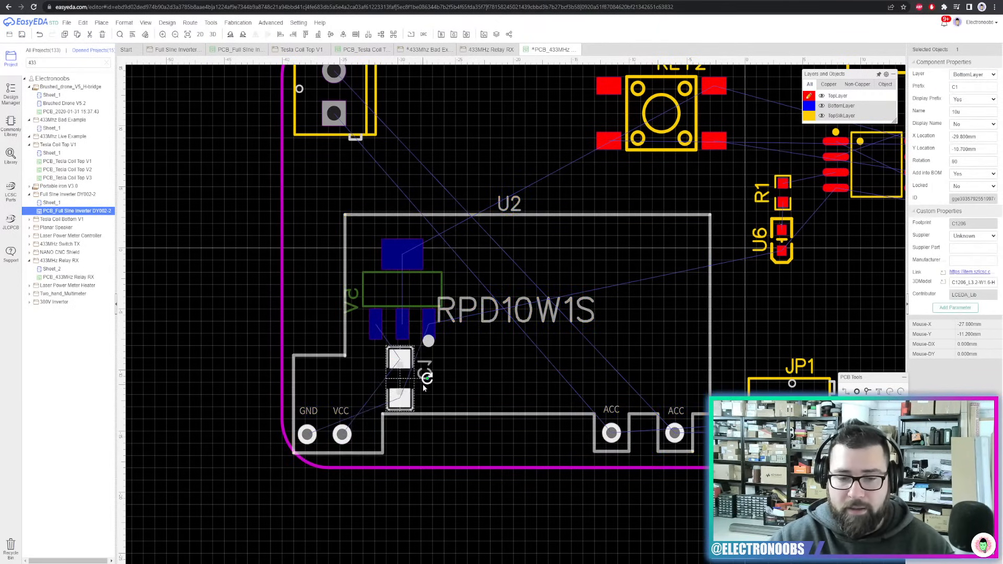
{"action": "left_click_drag", "start_coordinate": [413, 405], "coordinate": [455, 366]}
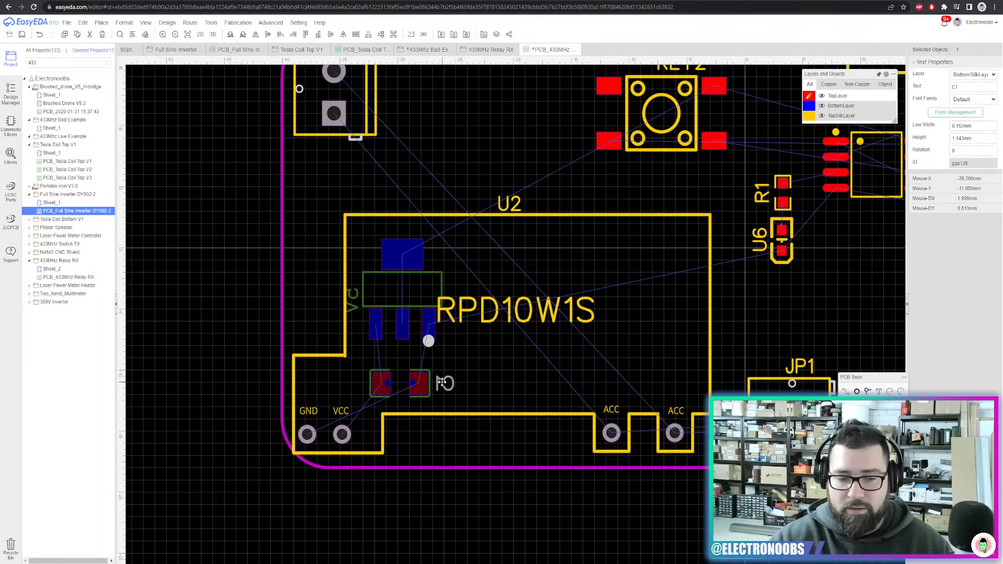
Move capacitor C2 into U2's outline and assign it to BottomLayer
{"action": "scroll", "coordinate": [442, 385], "scroll_direction": "down", "scroll_amount": 5}
{"action": "left_click_drag", "start_coordinate": [721, 369], "coordinate": [472, 363]}
{"action": "scroll", "coordinate": [468, 352], "scroll_direction": "up", "scroll_amount": 5}
{"action": "left_click_drag", "start_coordinate": [482, 403], "coordinate": [516, 352]}
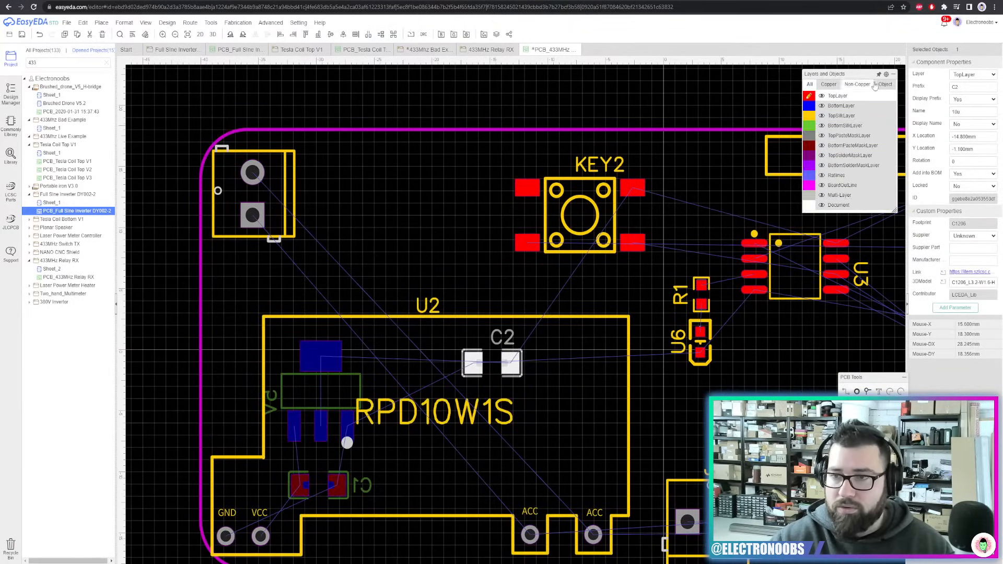
{"action": "left_click", "coordinate": [973, 75]}
{"action": "left_click", "coordinate": [970, 88]}
Rotate C2 to 270° and place it to the right of C1 and the 5V regulator inside U2's outline
{"action": "right_click_drag", "start_coordinate": [482, 452], "coordinate": [608, 291]}
{"action": "left_click_drag", "start_coordinate": [638, 204], "coordinate": [573, 306]}
{"action": "key", "text": "space"}
{"action": "left_click", "coordinate": [547, 307]}
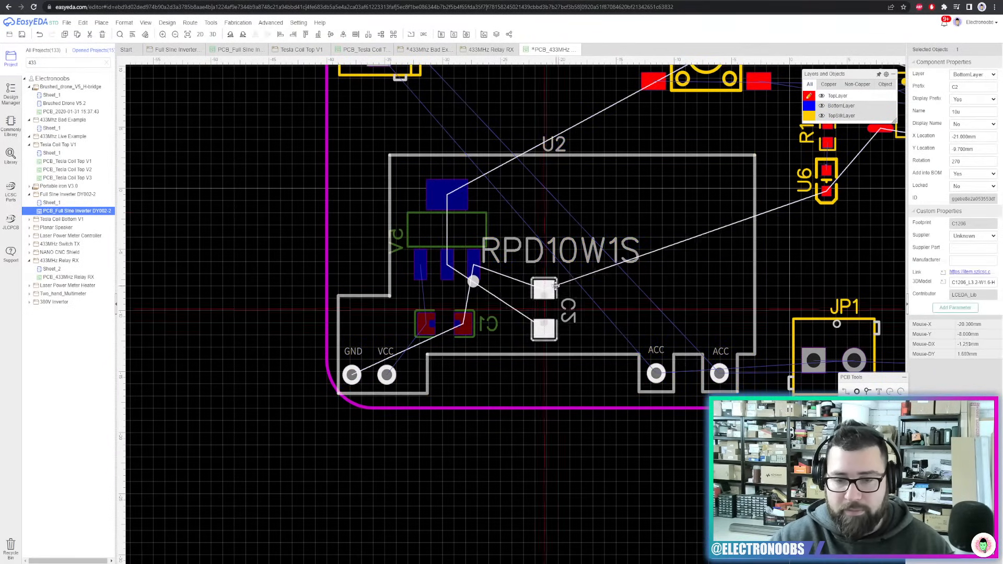
{"action": "scroll", "coordinate": [664, 274], "scroll_direction": "down", "scroll_amount": 5}
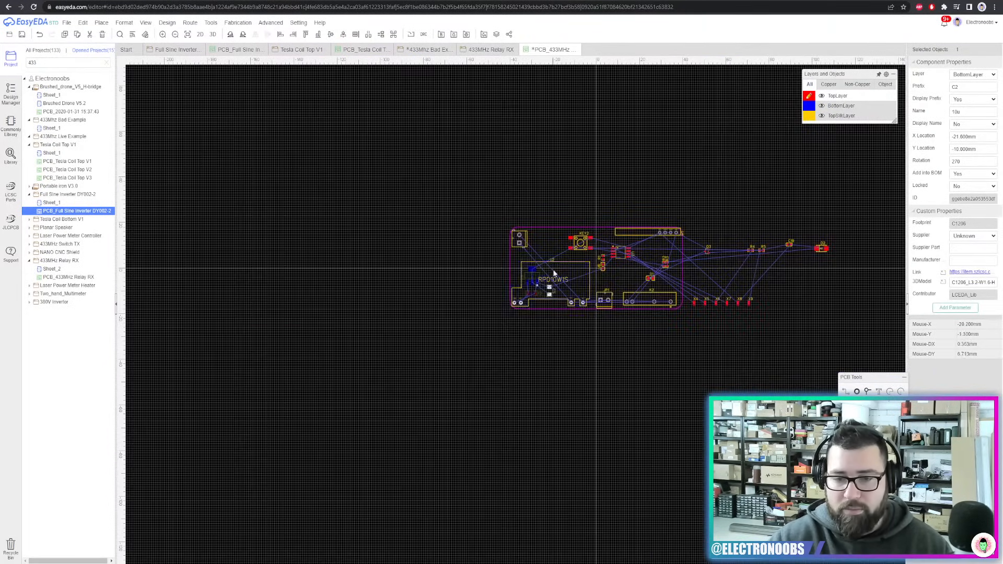
{"action": "scroll", "coordinate": [555, 273], "scroll_direction": "up", "scroll_amount": 5}
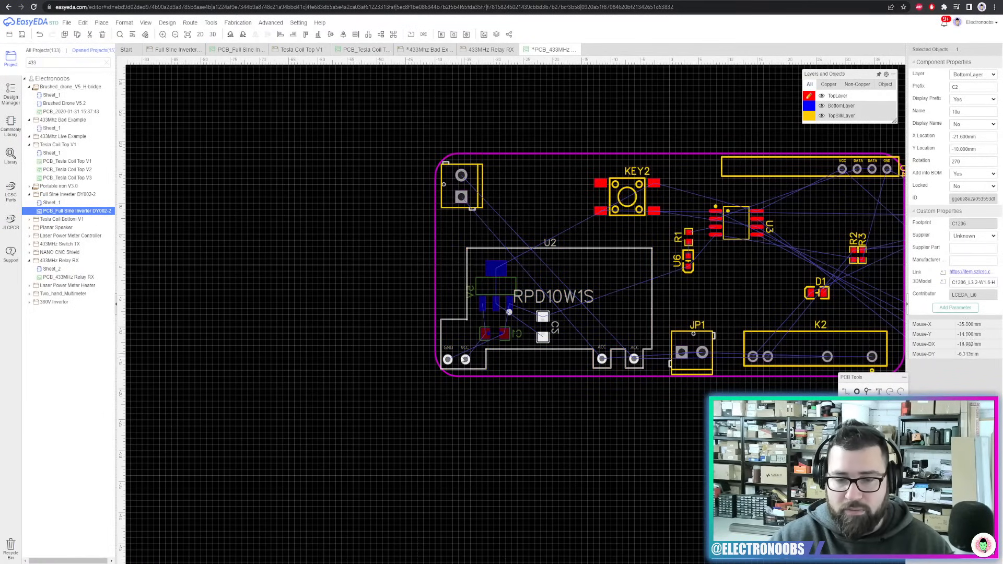
Shift chip U3 slightly towards U4 and move R1 and U6 together to sit just beside its left pins
{"action": "left_click", "coordinate": [485, 283]}
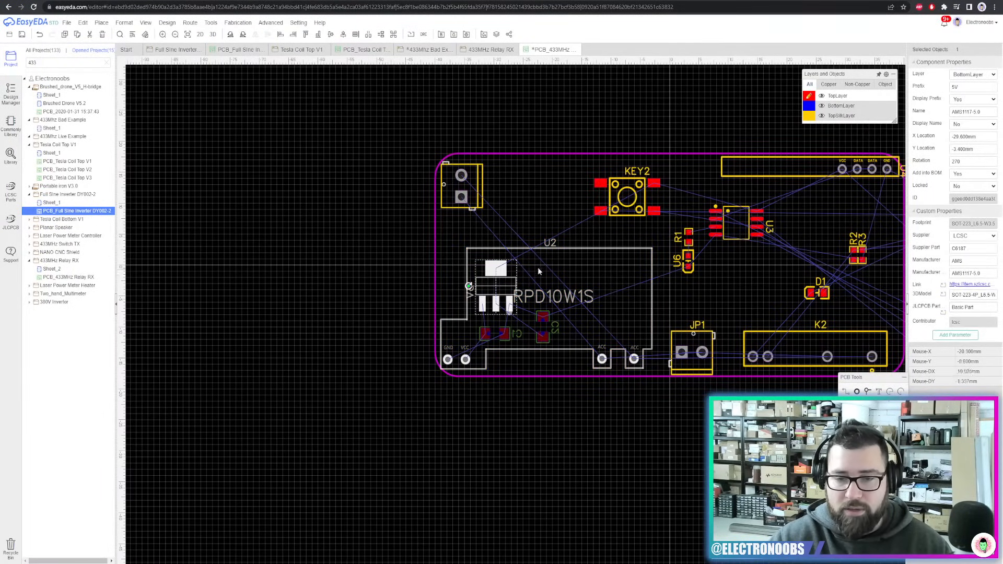
{"action": "right_click_drag", "start_coordinate": [732, 271], "coordinate": [540, 251]}
{"action": "left_click_drag", "start_coordinate": [547, 196], "coordinate": [571, 189]}
{"action": "left_click_drag", "start_coordinate": [511, 213], "coordinate": [493, 237]}
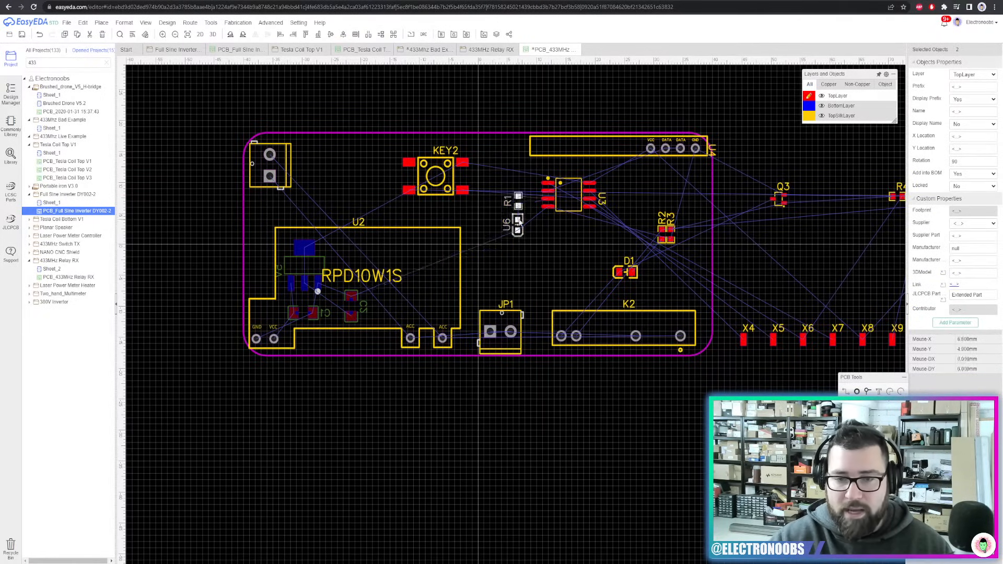
{"action": "left_click", "coordinate": [710, 320]}
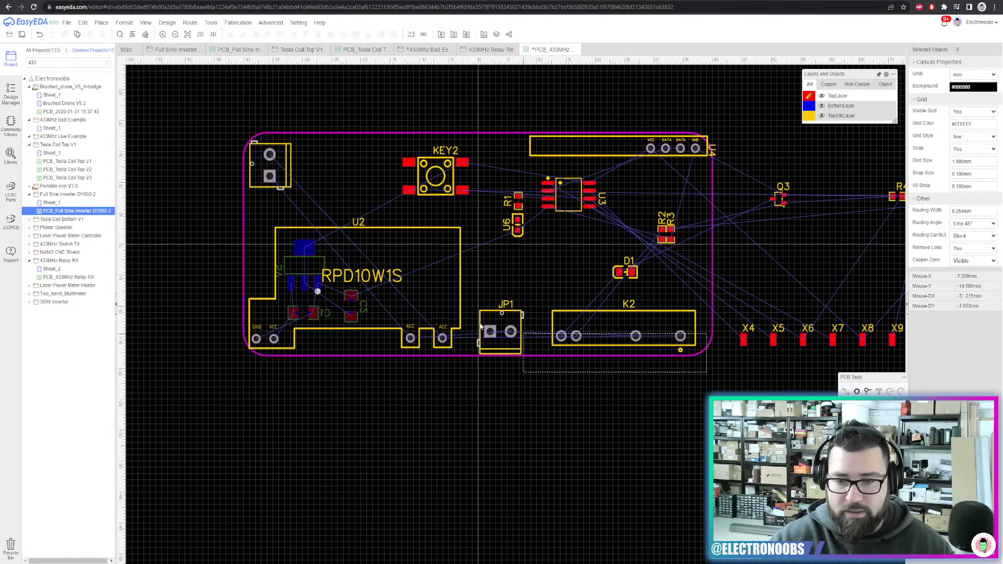
Select R2 and R3 together and move them closer to U3, between its right pins and the board edge
{"action": "left_click_drag", "start_coordinate": [480, 326], "coordinate": [272, 233]}
{"action": "left_click", "coordinate": [400, 388]}
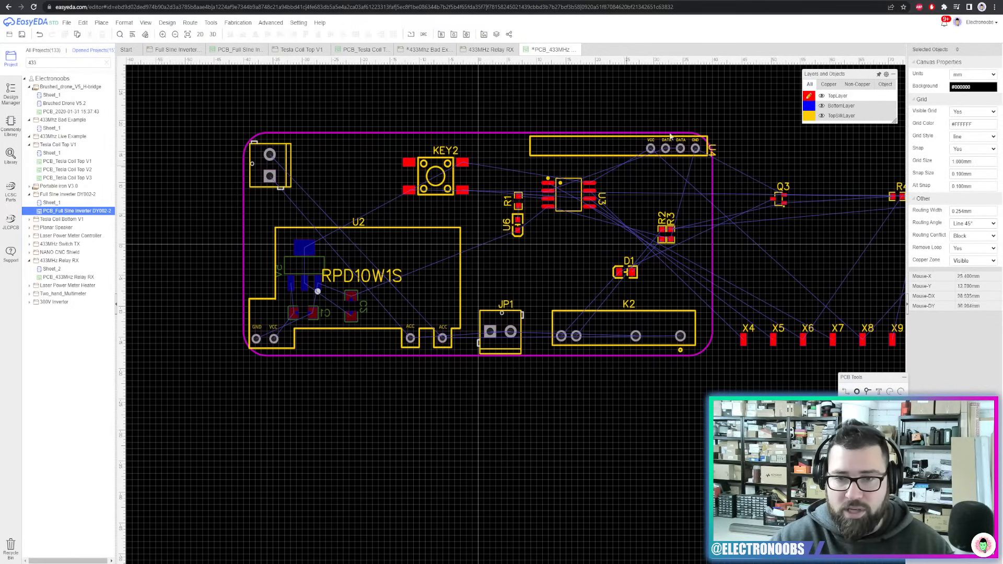
{"action": "left_click_drag", "start_coordinate": [502, 240], "coordinate": [498, 245]}
{"action": "right_click_drag", "start_coordinate": [728, 215], "coordinate": [590, 212]}
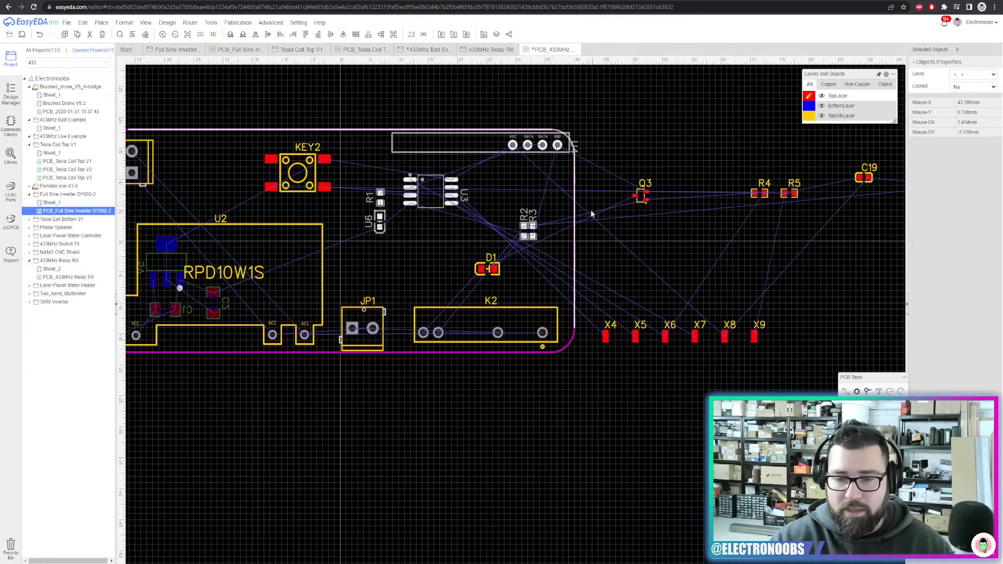
{"action": "left_click", "coordinate": [587, 213]}
{"action": "left_click", "coordinate": [534, 226]}
{"action": "left_click_drag", "start_coordinate": [550, 203], "coordinate": [504, 248]}
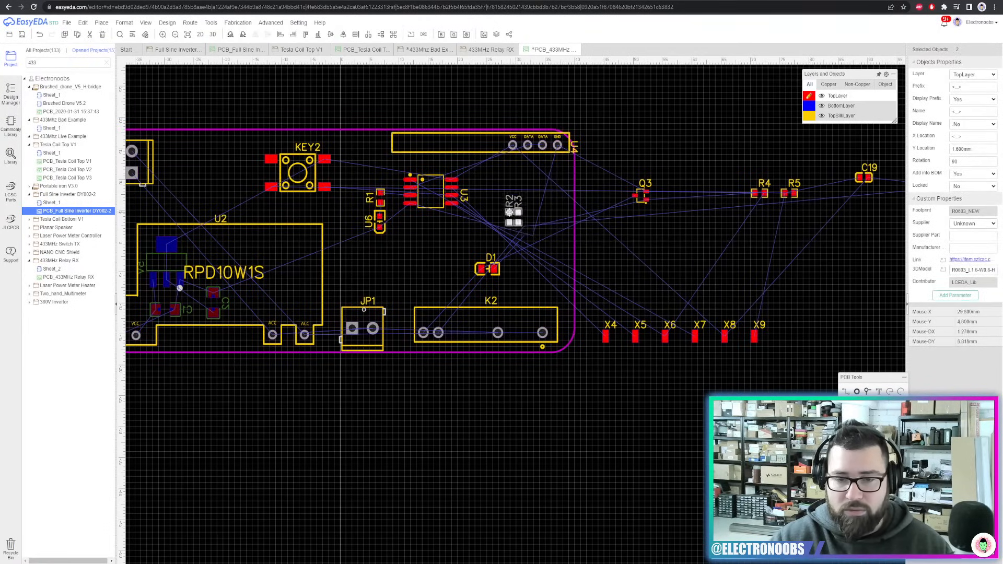
{"action": "left_click_drag", "start_coordinate": [509, 212], "coordinate": [504, 205]}
Move transistor Q3 inside the board above relay K2, and place diode D2 vertically to the right of D1
{"action": "left_click_drag", "start_coordinate": [640, 197], "coordinate": [447, 256]}
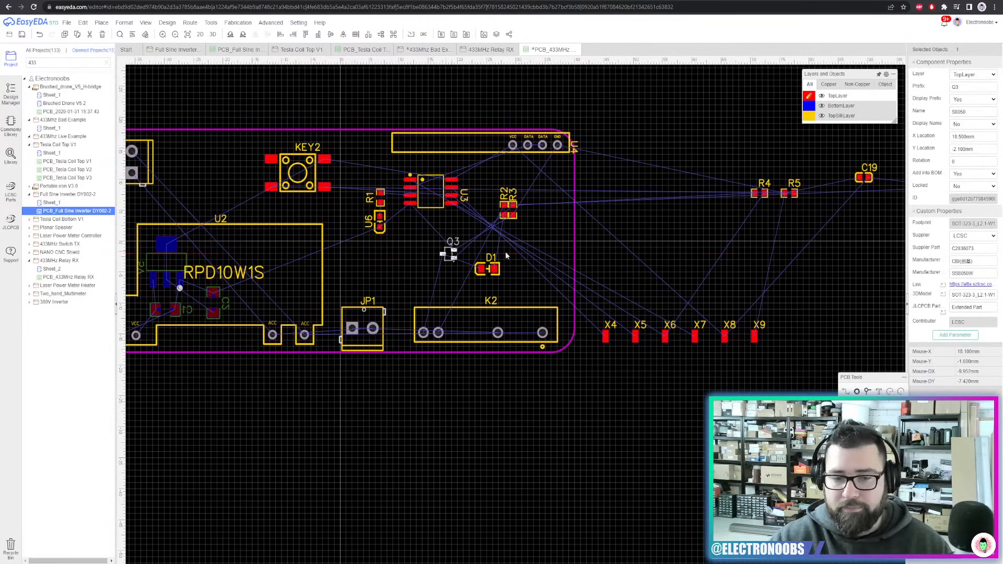
{"action": "left_click_drag", "start_coordinate": [882, 156], "coordinate": [737, 200]}
{"action": "right_click_drag", "start_coordinate": [816, 242], "coordinate": [604, 251]}
{"action": "left_click", "coordinate": [662, 244]}
{"action": "scroll", "coordinate": [665, 249], "scroll_direction": "up", "scroll_amount": 1}
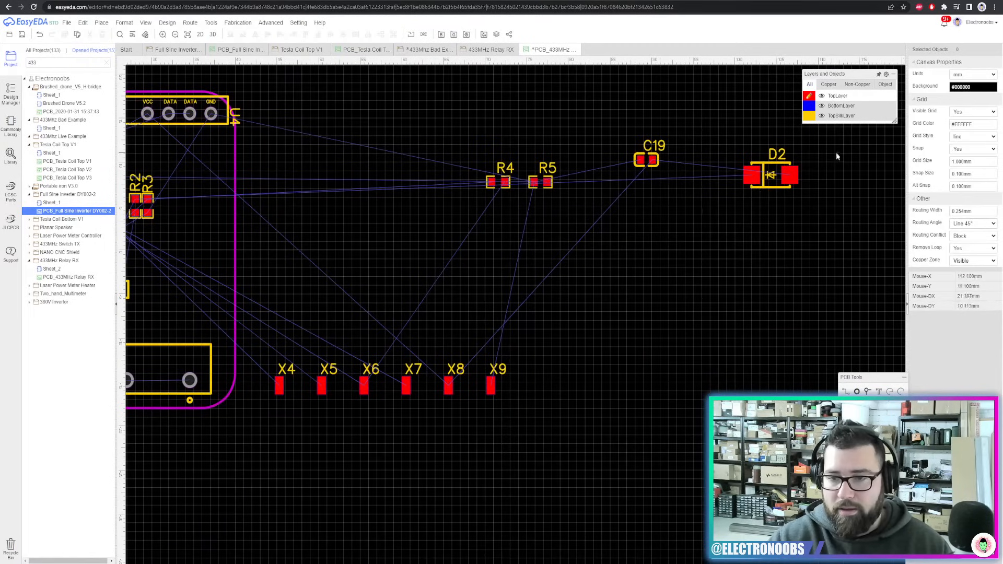
{"action": "left_click_drag", "start_coordinate": [776, 189], "coordinate": [347, 273]}
{"action": "right_click_drag", "start_coordinate": [304, 266], "coordinate": [647, 255]}
{"action": "left_click_drag", "start_coordinate": [679, 250], "coordinate": [518, 291]}
{"action": "scroll", "coordinate": [483, 276], "scroll_direction": "up", "scroll_amount": 2}
{"action": "key", "text": "space"}
{"action": "scroll", "coordinate": [571, 283], "scroll_direction": "down", "scroll_amount": 2}
Rotate Q3 to 90° above K2's two left pins and place LED D1 directly to its right
{"action": "left_click", "coordinate": [522, 287]}
{"action": "scroll", "coordinate": [520, 253], "scroll_direction": "up", "scroll_amount": 4}
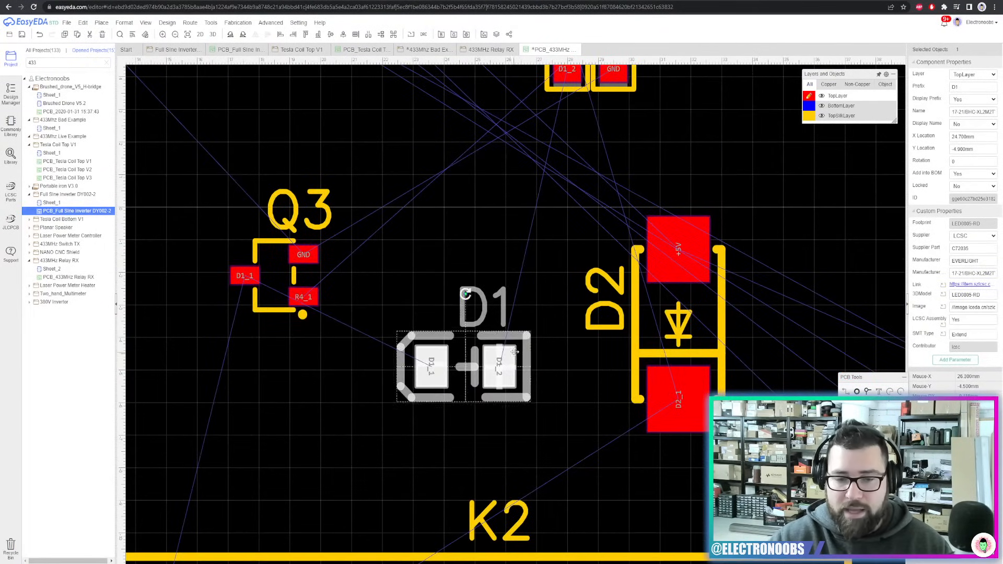
{"action": "left_click_drag", "start_coordinate": [515, 352], "coordinate": [518, 320]}
{"action": "scroll", "coordinate": [493, 308], "scroll_direction": "down", "scroll_amount": 2}
{"action": "left_click_drag", "start_coordinate": [378, 309], "coordinate": [296, 369]}
{"action": "key", "text": "space"}
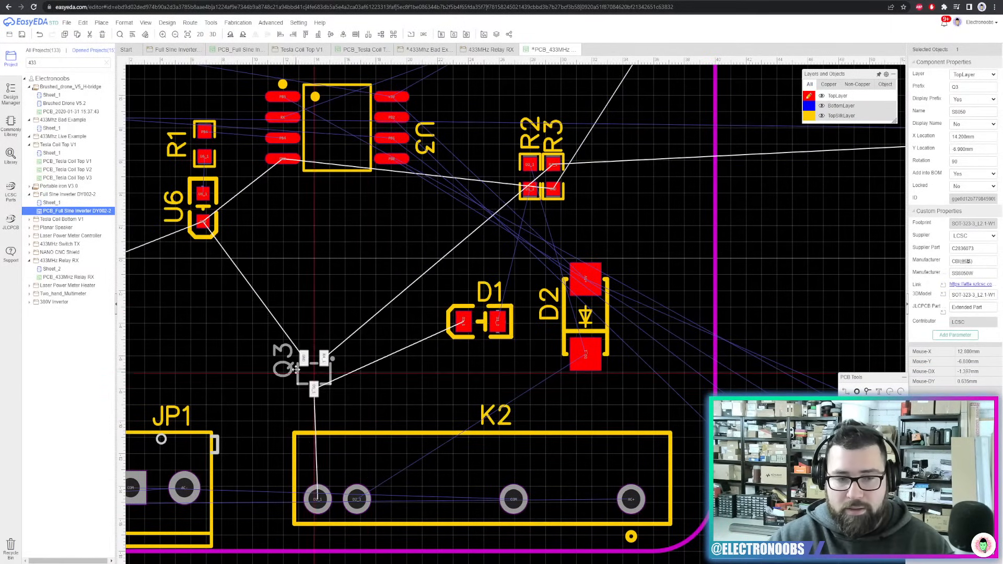
{"action": "left_click_drag", "start_coordinate": [470, 333], "coordinate": [384, 390]}
Place diode D2 just right of D1 and move relay K2's label inside its outline
{"action": "left_click_drag", "start_coordinate": [604, 334], "coordinate": [472, 264]}
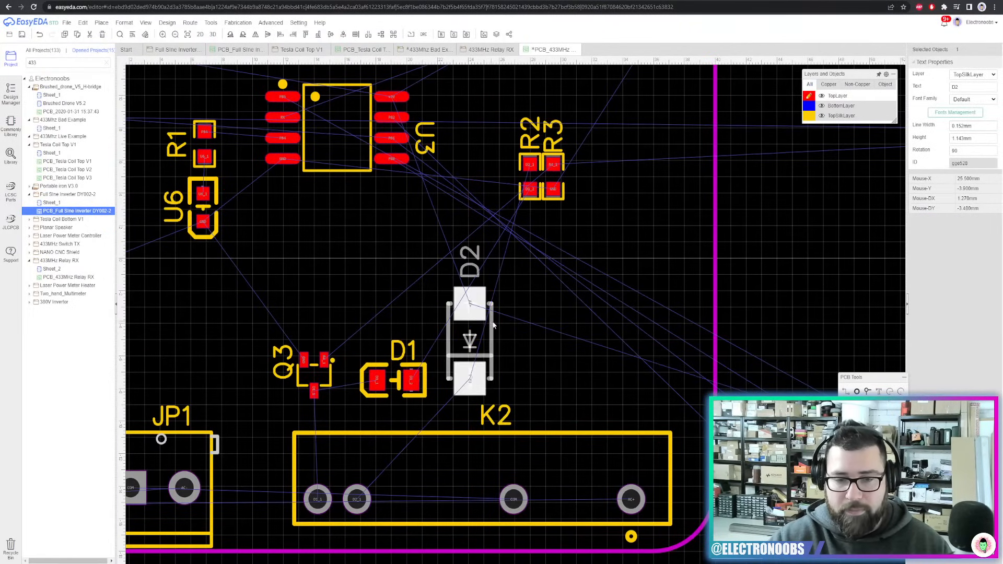
{"action": "left_click_drag", "start_coordinate": [498, 416], "coordinate": [329, 452]}
{"action": "left_click_drag", "start_coordinate": [491, 334], "coordinate": [511, 340]}
Bring R4 and R5 closer to the board, and place R4 between U3's lower right pin and R2
{"action": "scroll", "coordinate": [609, 334], "scroll_direction": "down", "scroll_amount": 5}
{"action": "left_click_drag", "start_coordinate": [846, 235], "coordinate": [622, 279]}
{"action": "scroll", "coordinate": [621, 279], "scroll_direction": "up", "scroll_amount": 4}
{"action": "left_click", "coordinate": [617, 308]}
{"action": "scroll", "coordinate": [615, 320], "scroll_direction": "down", "scroll_amount": 4}
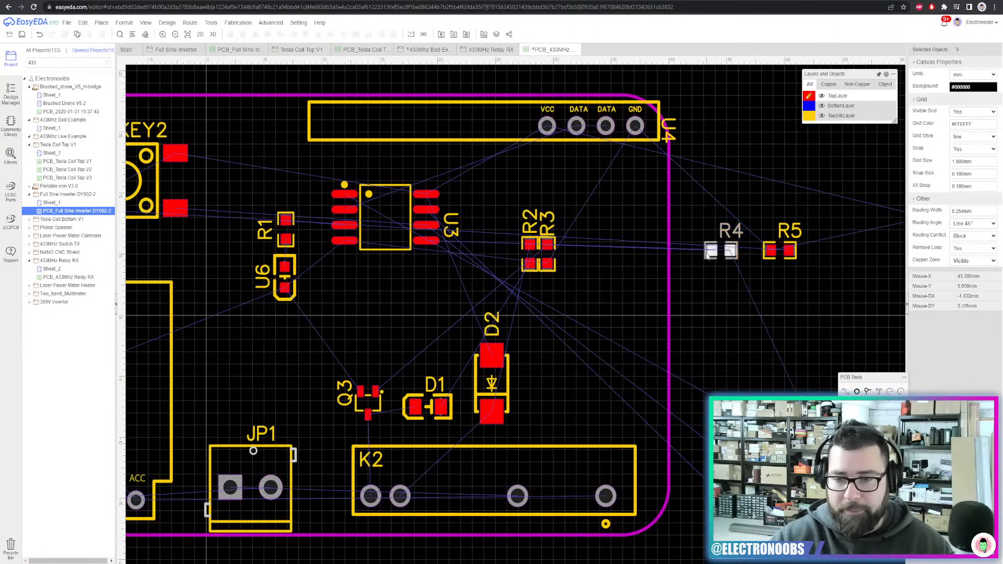
{"action": "left_click_drag", "start_coordinate": [726, 252], "coordinate": [533, 230]}
{"action": "scroll", "coordinate": [475, 271], "scroll_direction": "up", "scroll_amount": 4}
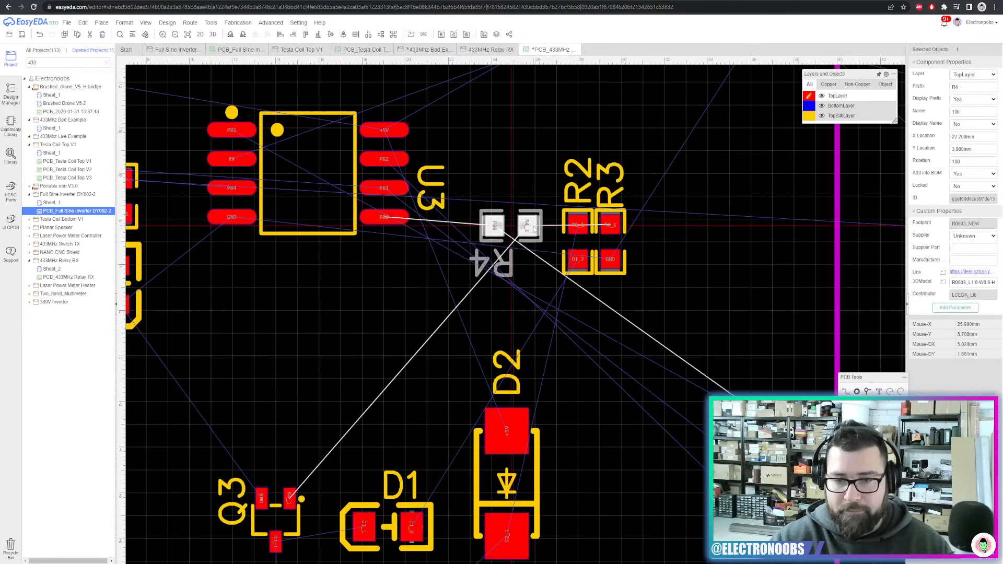
Move R2 and R3 further down, place R4 above them, and set R4's label upright on its right side
{"action": "left_click_drag", "start_coordinate": [666, 193], "coordinate": [622, 333]}
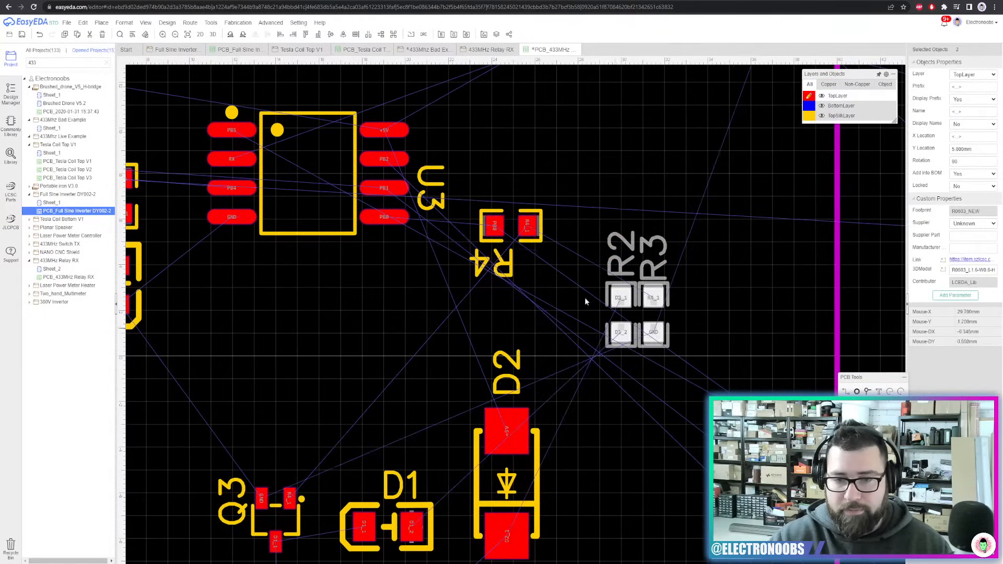
{"action": "left_click_drag", "start_coordinate": [534, 234], "coordinate": [611, 166]}
{"action": "left_click_drag", "start_coordinate": [578, 204], "coordinate": [663, 187]}
{"action": "key", "text": "space"}
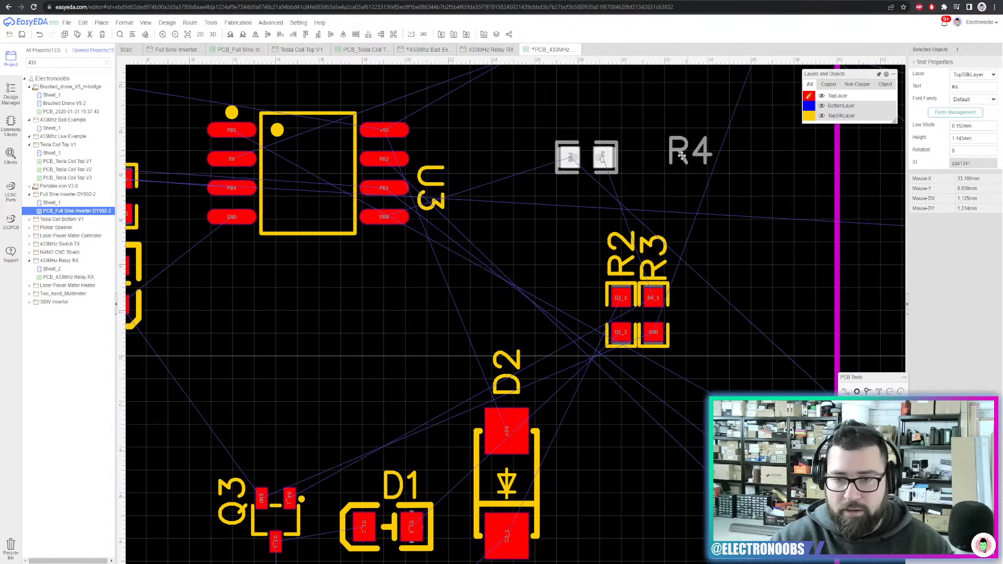
{"action": "left_click_drag", "start_coordinate": [603, 158], "coordinate": [579, 167]}
{"action": "scroll", "coordinate": [590, 153], "scroll_direction": "down", "scroll_amount": 3}
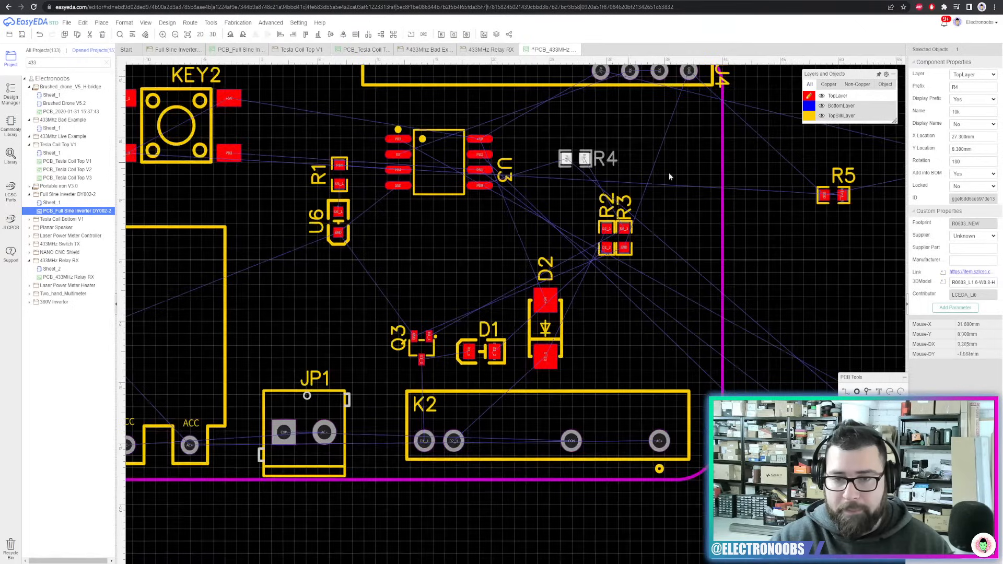
Place R5 vertically beside KEY2's lower left pad, with its label on the left
{"action": "right_click_drag", "start_coordinate": [662, 184], "coordinate": [549, 204]}
{"action": "left_click_drag", "start_coordinate": [738, 207], "coordinate": [391, 248]}
{"action": "scroll", "coordinate": [390, 248], "scroll_direction": "down", "scroll_amount": 2}
{"action": "right_click_drag", "start_coordinate": [390, 248], "coordinate": [595, 254]}
{"action": "left_click_drag", "start_coordinate": [587, 244], "coordinate": [426, 267]}
{"action": "scroll", "coordinate": [373, 203], "scroll_direction": "up", "scroll_amount": 5}
{"action": "key", "text": "space"}
{"action": "left_click_drag", "start_coordinate": [383, 237], "coordinate": [390, 268]}
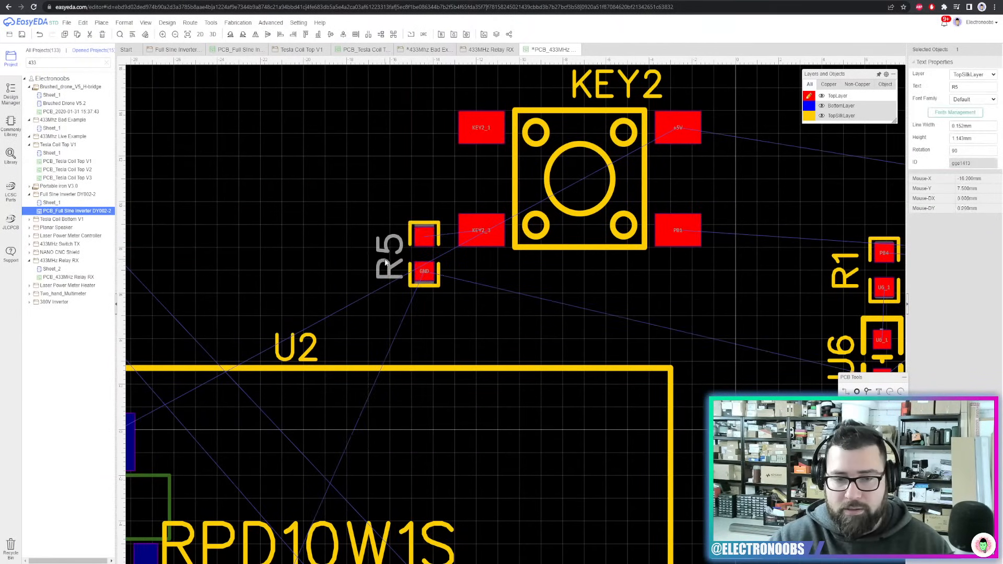
Move capacitor C19 below U4's pins, rotate it by 180°, and set its label upright underneath
{"action": "scroll", "coordinate": [386, 263], "scroll_direction": "down", "scroll_amount": 5}
{"action": "scroll", "coordinate": [564, 256], "scroll_direction": "up", "scroll_amount": 3}
{"action": "left_click_drag", "start_coordinate": [532, 260], "coordinate": [388, 258]}
{"action": "right_click_drag", "start_coordinate": [382, 258], "coordinate": [612, 258]}
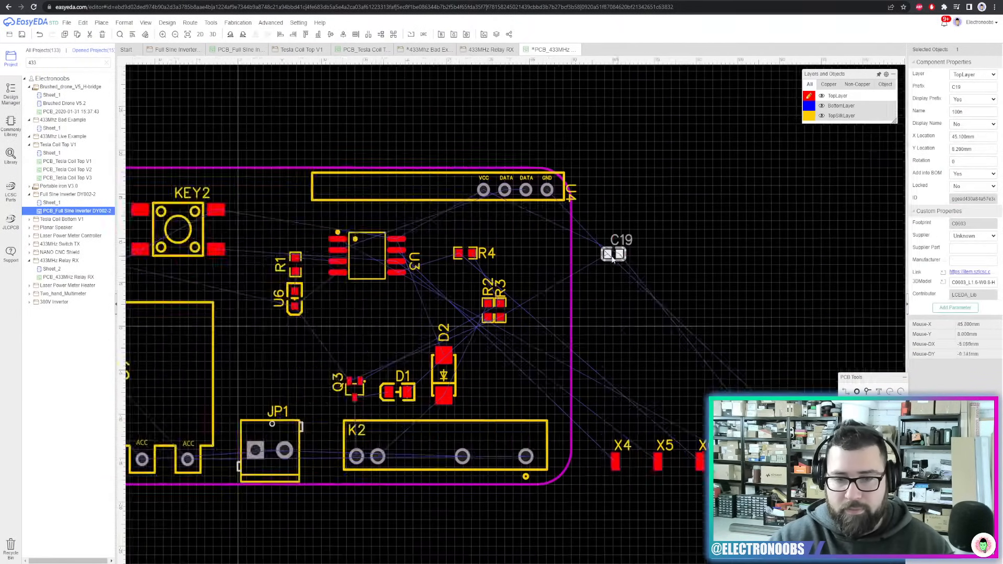
{"action": "scroll", "coordinate": [612, 258], "scroll_direction": "up", "scroll_amount": 3}
{"action": "key", "text": "space"}
{"action": "left_click_drag", "start_coordinate": [612, 258], "coordinate": [403, 179]}
{"action": "key", "text": "space"}
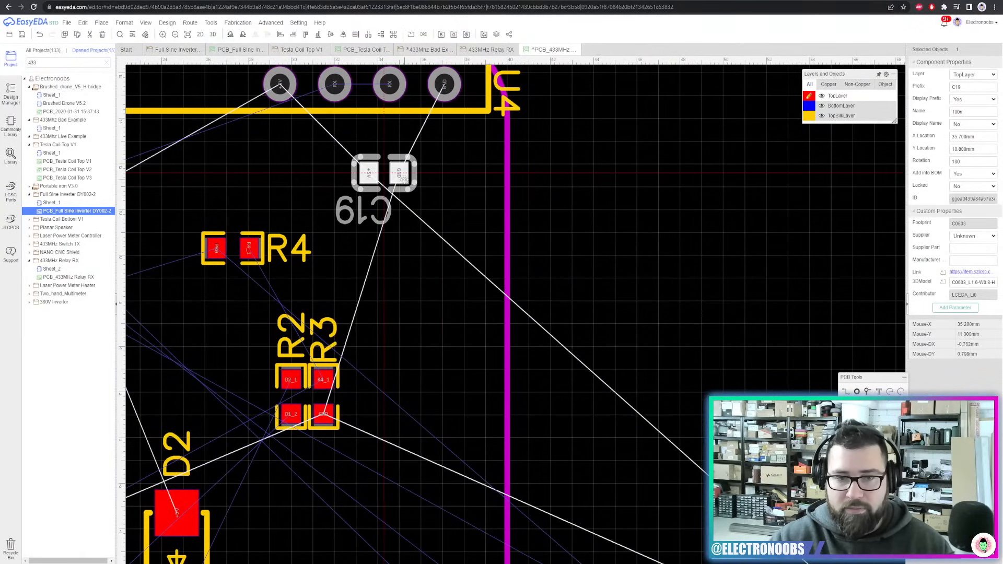
{"action": "left_click", "coordinate": [386, 214]}
{"action": "left_click_drag", "start_coordinate": [417, 233], "coordinate": [444, 210]}
{"action": "key", "text": "space"}
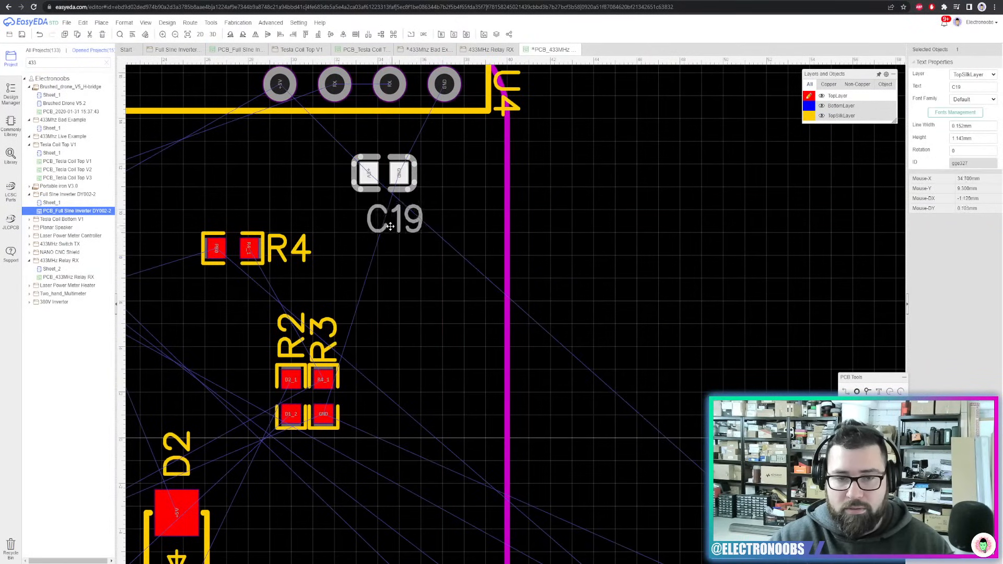
{"action": "scroll", "coordinate": [405, 187], "scroll_direction": "down", "scroll_amount": 4}
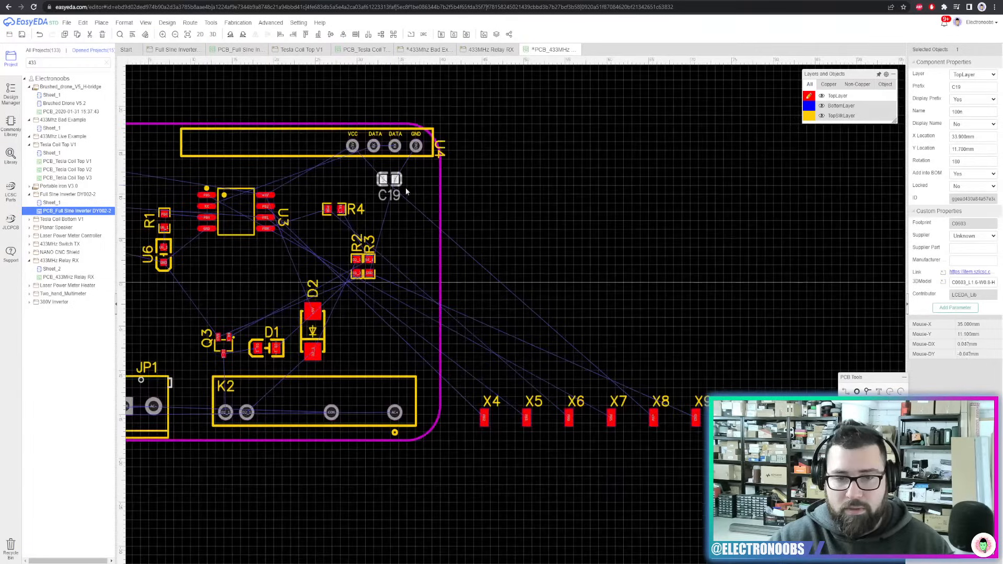
Assign C19 to BottomLayer and move it inside U2's outline
{"action": "scroll", "coordinate": [562, 199], "scroll_direction": "up", "scroll_amount": 2}
{"action": "left_click", "coordinate": [973, 74]}
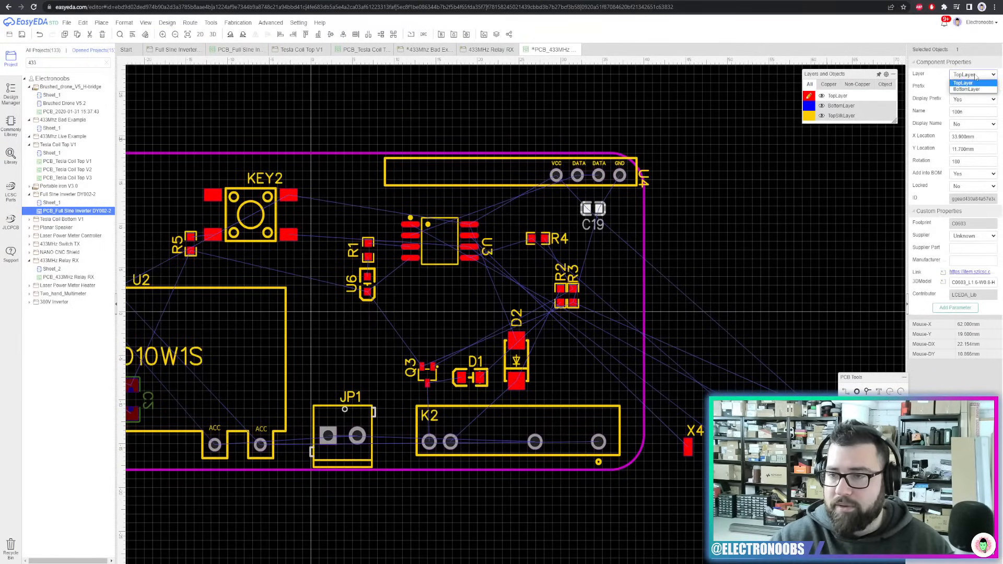
{"action": "left_click", "coordinate": [970, 93]}
{"action": "left_click_drag", "start_coordinate": [603, 208], "coordinate": [233, 355]}
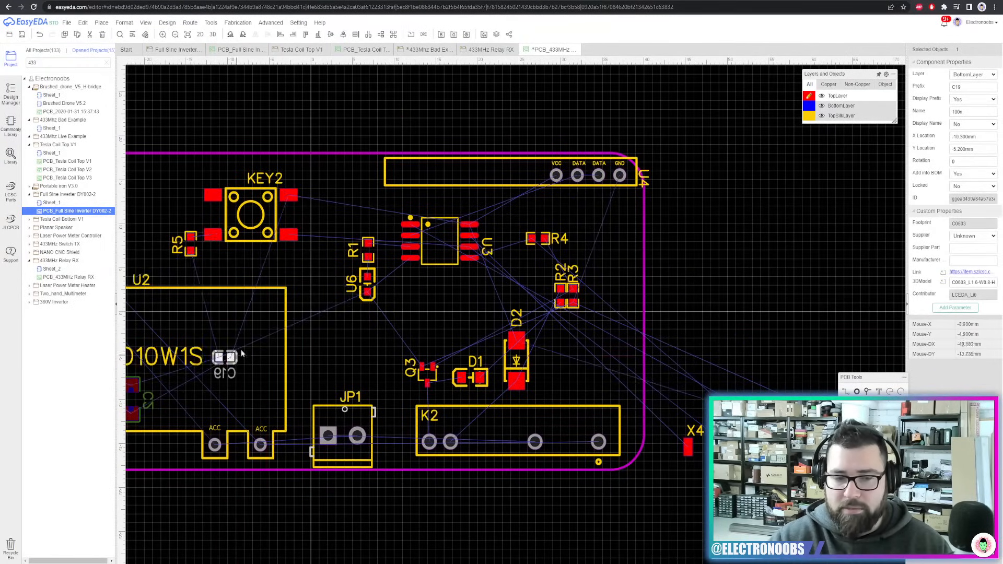
Rotate C19 to vertical and place it to the right of C2 inside U2's outline
{"action": "right_click_drag", "start_coordinate": [232, 355], "coordinate": [610, 321]}
{"action": "scroll", "coordinate": [609, 320], "scroll_direction": "up", "scroll_amount": 3}
{"action": "left_click_drag", "start_coordinate": [607, 323], "coordinate": [474, 381]}
{"action": "key", "text": "space"}
{"action": "scroll", "coordinate": [519, 407], "scroll_direction": "up", "scroll_amount": 2}
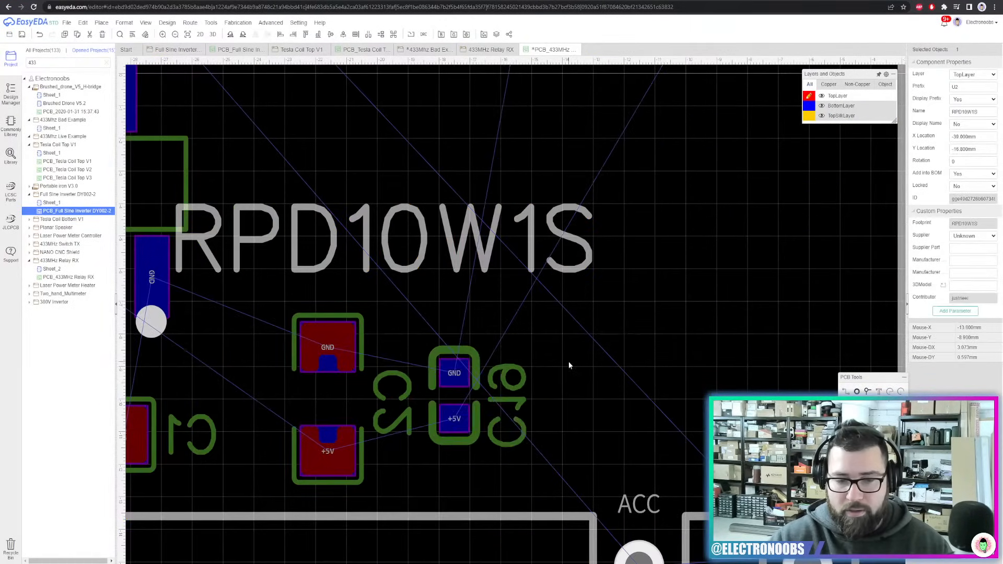
{"action": "scroll", "coordinate": [568, 362], "scroll_direction": "down", "scroll_amount": 3}
{"action": "left_click", "coordinate": [493, 366]}
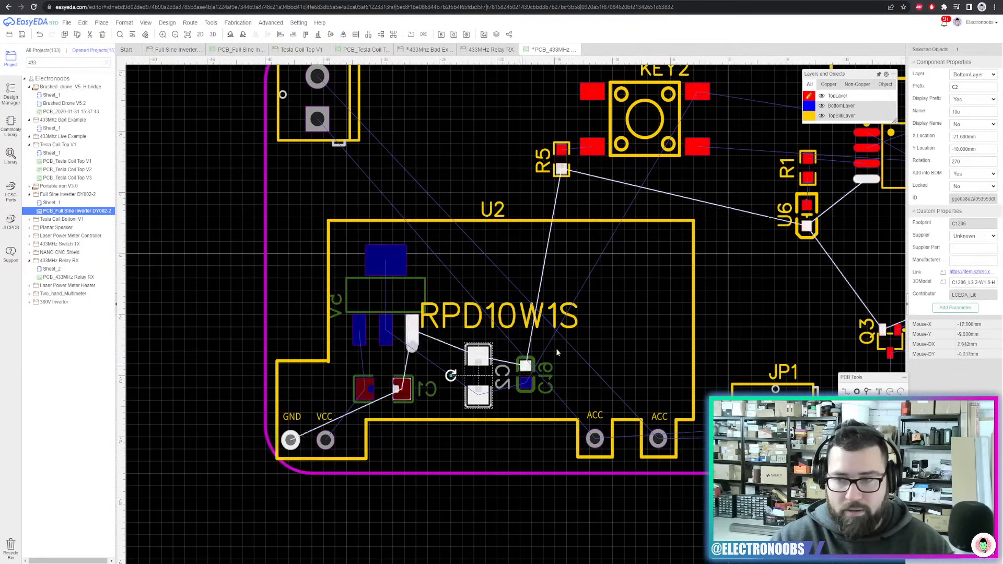
{"action": "left_click", "coordinate": [607, 324]}
{"action": "scroll", "coordinate": [610, 338], "scroll_direction": "down", "scroll_amount": 3}
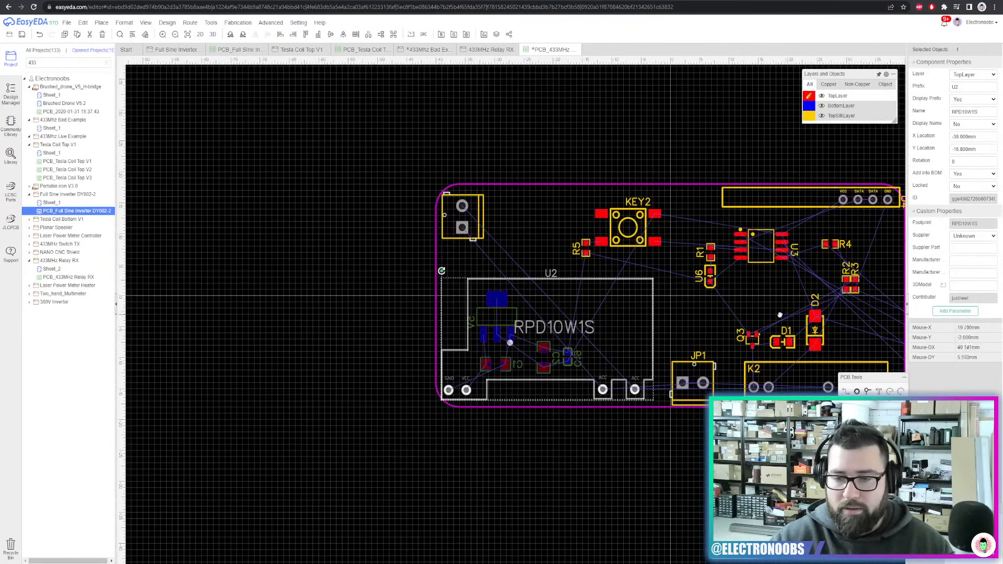
Select pads X4 to X9 together and turn off the display of their prefixes
{"action": "right_click_drag", "start_coordinate": [790, 308], "coordinate": [431, 286]}
{"action": "left_click", "coordinate": [772, 359]}
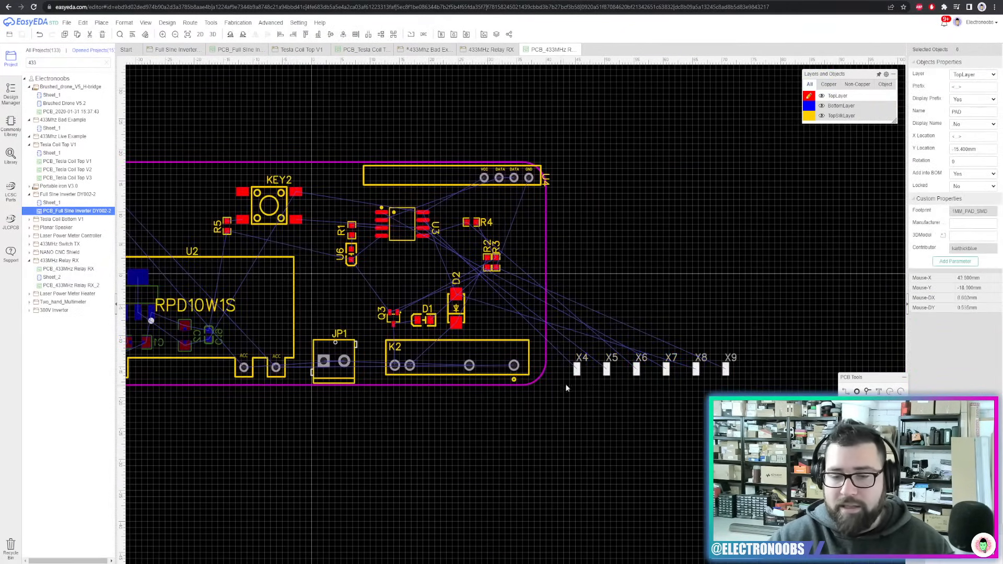
{"action": "scroll", "coordinate": [616, 389], "scroll_direction": "up", "scroll_amount": 5}
{"action": "scroll", "coordinate": [613, 392], "scroll_direction": "down", "scroll_amount": 3}
{"action": "right_click_drag", "start_coordinate": [641, 400], "coordinate": [582, 402]}
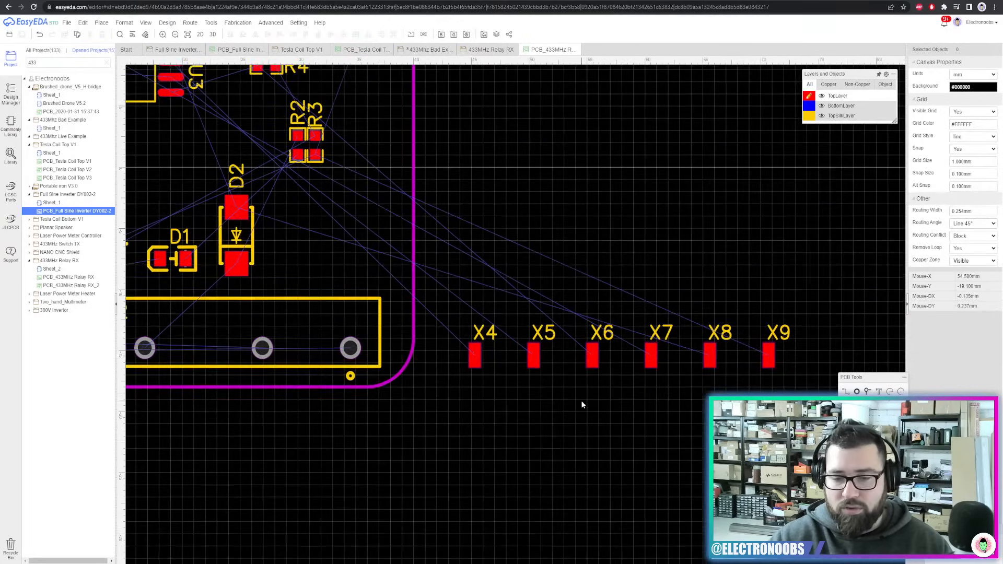
{"action": "scroll", "coordinate": [493, 340], "scroll_direction": "up", "scroll_amount": 5}
{"action": "scroll", "coordinate": [679, 415], "scroll_direction": "down", "scroll_amount": 5}
{"action": "left_click_drag", "start_coordinate": [551, 481], "coordinate": [847, 327]}
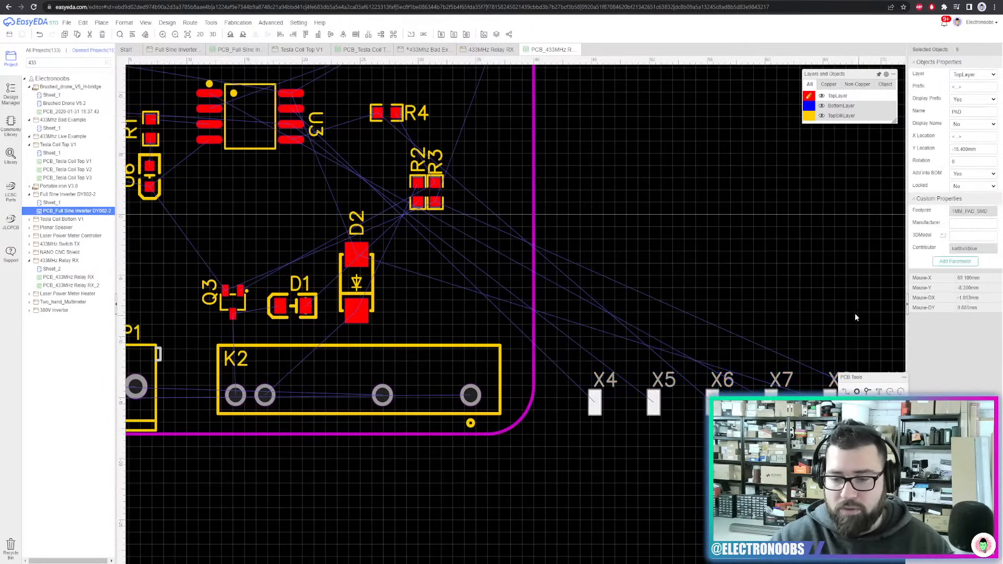
{"action": "right_click_drag", "start_coordinate": [861, 355], "coordinate": [703, 288]}
{"action": "left_click_drag", "start_coordinate": [739, 416], "coordinate": [429, 280]}
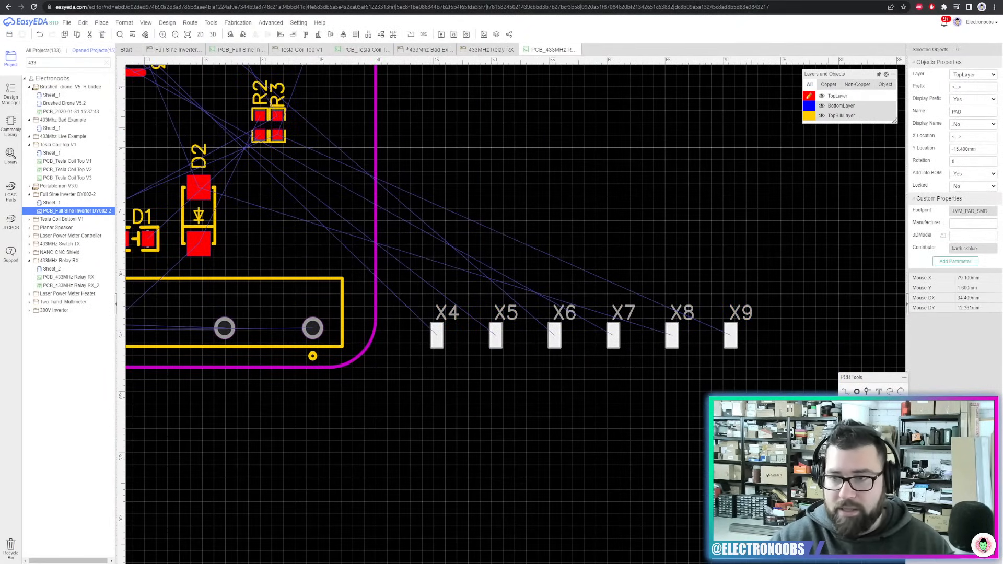
{"action": "left_click", "coordinate": [962, 99]}
{"action": "left_click", "coordinate": [962, 114]}
{"action": "left_click", "coordinate": [621, 209]}
Move pads X5 and X6 in line beside X4, at about X 47.8 mm and 50.2 mm
{"action": "scroll", "coordinate": [438, 337], "scroll_direction": "up", "scroll_amount": 5}
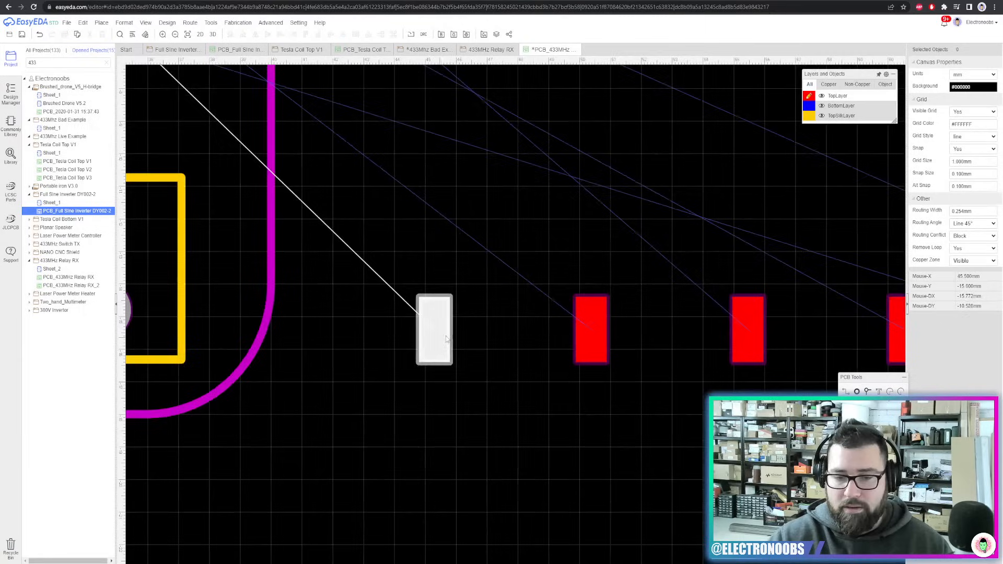
{"action": "left_click_drag", "start_coordinate": [587, 331], "coordinate": [517, 334]}
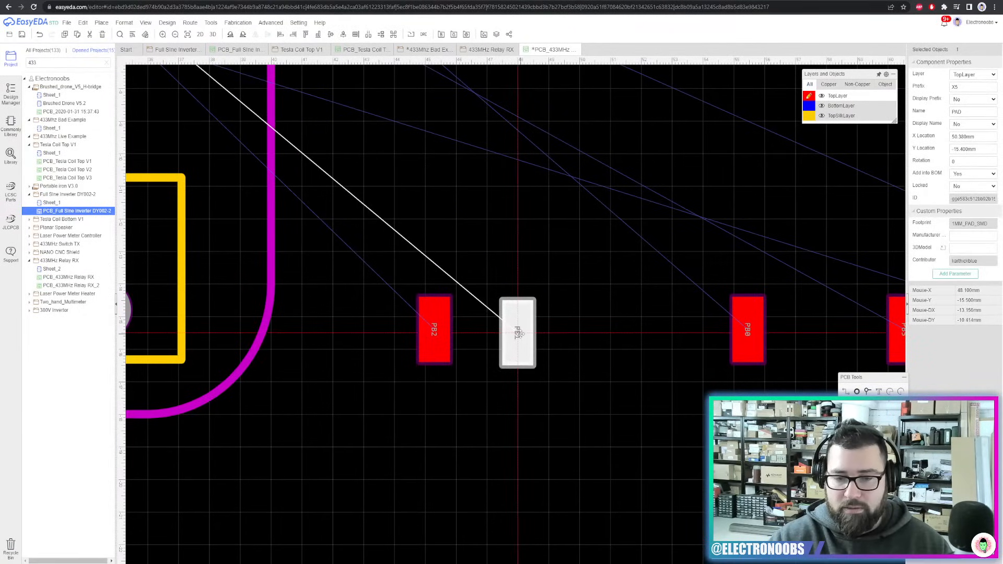
{"action": "left_click", "coordinate": [749, 339]}
{"action": "left_click_drag", "start_coordinate": [749, 338], "coordinate": [589, 336]}
{"action": "left_click_drag", "start_coordinate": [514, 335], "coordinate": [507, 335]}
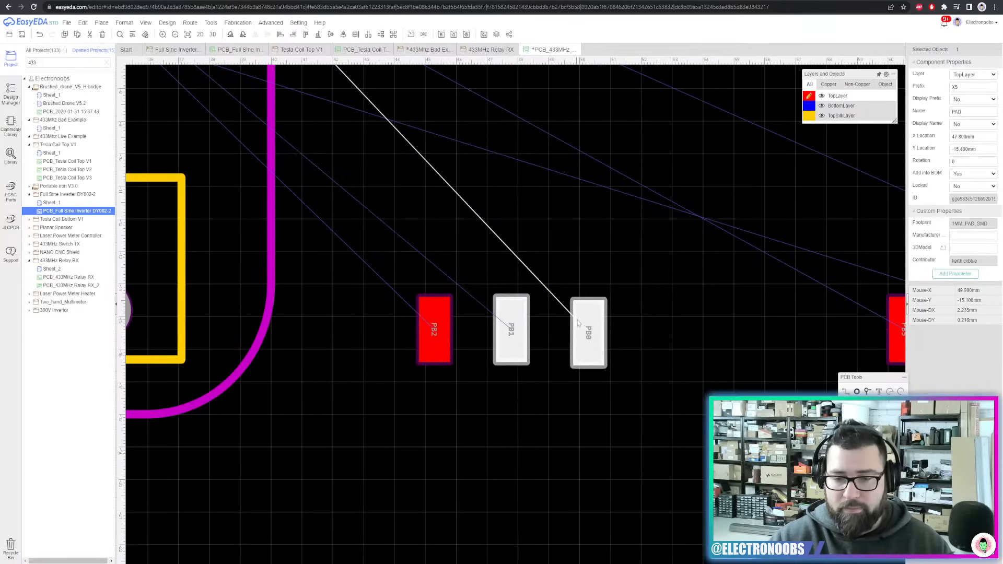
{"action": "left_click_drag", "start_coordinate": [580, 322], "coordinate": [577, 321]}
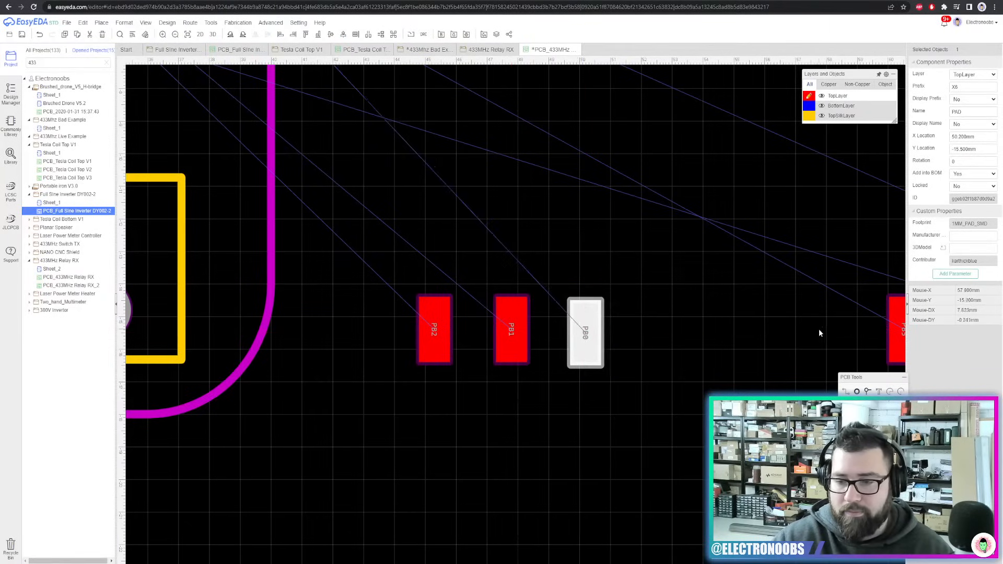
Move the PB5 pad X7 next to X6 and align X6 with the row at Y -15.4 mm
{"action": "right_click_drag", "start_coordinate": [767, 333], "coordinate": [583, 316]}
{"action": "scroll", "coordinate": [584, 320], "scroll_direction": "down", "scroll_amount": 2}
{"action": "left_click_drag", "start_coordinate": [659, 314], "coordinate": [487, 315]}
{"action": "left_click", "coordinate": [435, 314]}
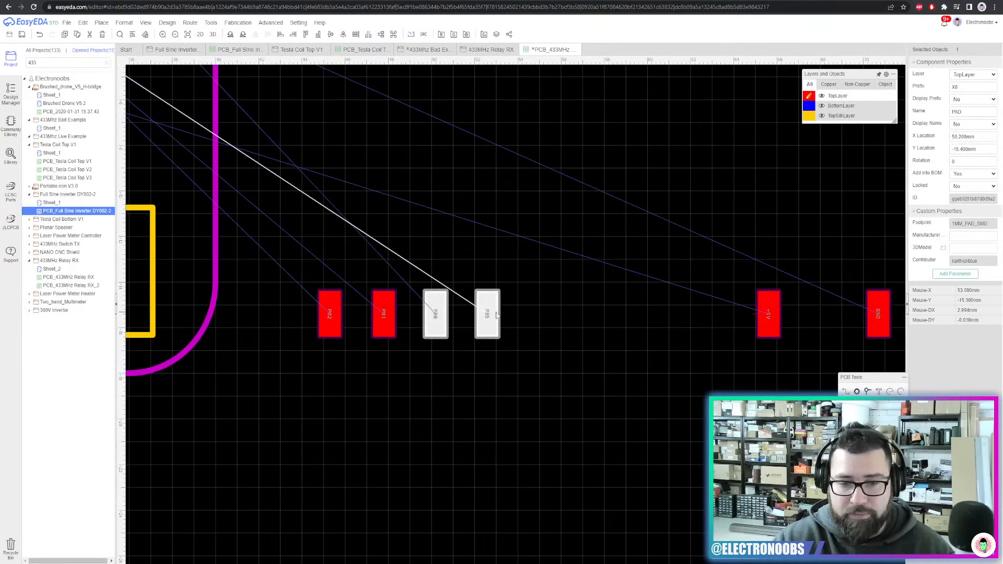
Move the +5V and GND pads into the row after the PB5 pad, with GND at about X 56.8 mm, and consult the radio switch tutorial page
{"action": "left_click_drag", "start_coordinate": [767, 314], "coordinate": [530, 319]}
{"action": "left_click_drag", "start_coordinate": [875, 313], "coordinate": [575, 312]}
{"action": "left_click", "coordinate": [245, 24]}
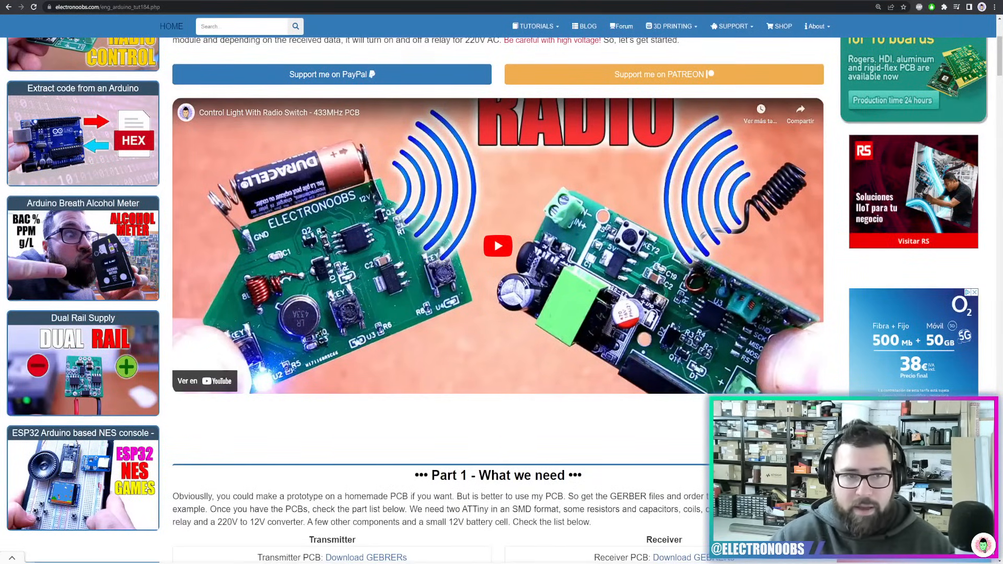
{"action": "scroll", "coordinate": [257, 94], "scroll_direction": "down", "scroll_amount": 20}
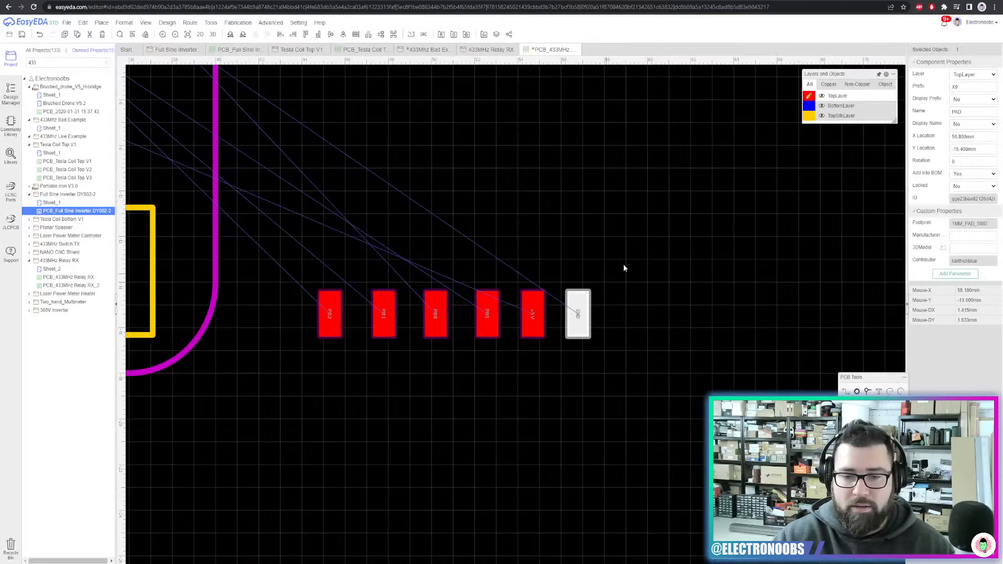
Rotate the six programming pads together into a vertical column and place it inside the board's right edge, below U4
{"action": "left_click_drag", "start_coordinate": [648, 262], "coordinate": [350, 336]}
{"action": "left_click_drag", "start_coordinate": [607, 273], "coordinate": [299, 366]}
{"action": "key", "text": "space"}
{"action": "scroll", "coordinate": [528, 268], "scroll_direction": "down", "scroll_amount": 4}
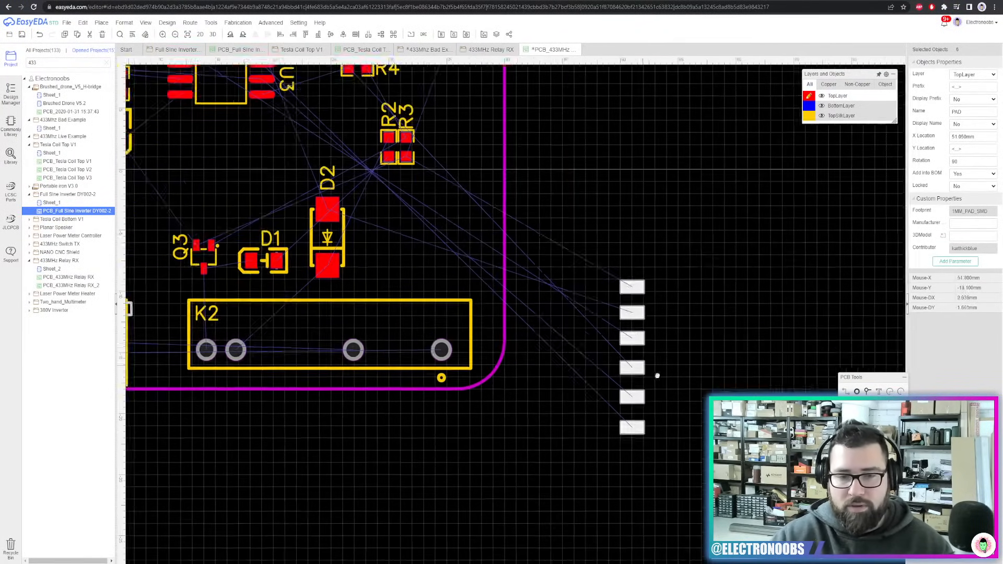
{"action": "right_click_drag", "start_coordinate": [612, 277], "coordinate": [587, 410]}
{"action": "left_click_drag", "start_coordinate": [690, 465], "coordinate": [534, 197]}
{"action": "left_click", "coordinate": [605, 214]}
{"action": "scroll", "coordinate": [605, 214], "scroll_direction": "down", "scroll_amount": 6}
{"action": "right_click_drag", "start_coordinate": [600, 252], "coordinate": [672, 255]}
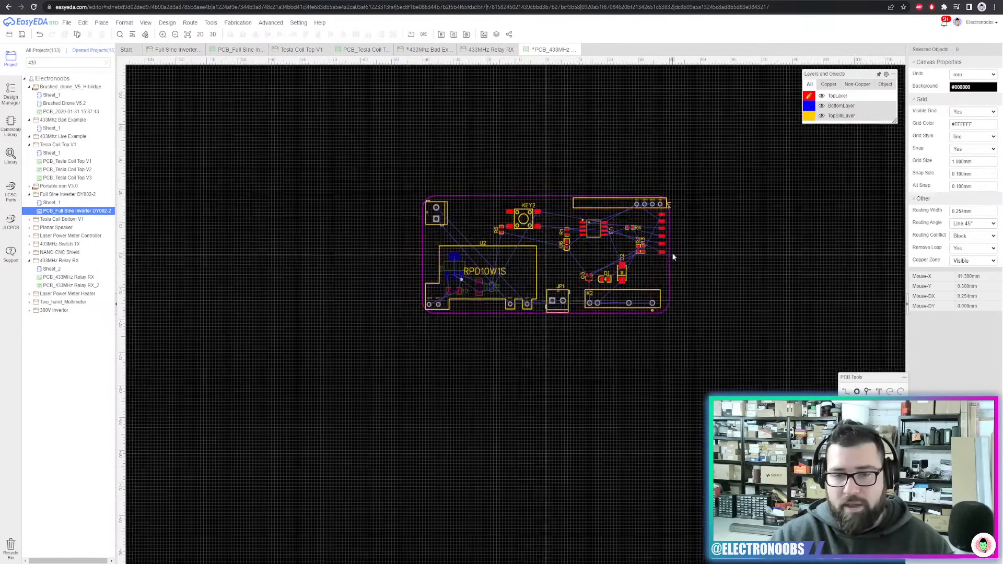
{"action": "scroll", "coordinate": [672, 255], "scroll_direction": "up", "scroll_amount": 2}
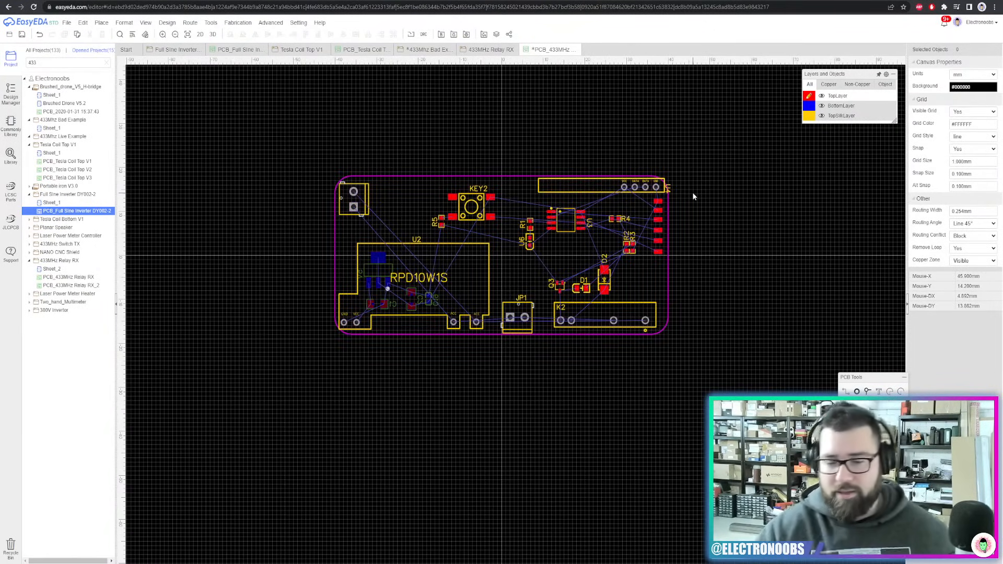
Rotate the U4 label to horizontal and place it inside the left end of the U4 outline
{"action": "scroll", "coordinate": [685, 223], "scroll_direction": "up", "scroll_amount": 5}
{"action": "left_click_drag", "start_coordinate": [641, 130], "coordinate": [305, 132]}
{"action": "key", "text": "space"}
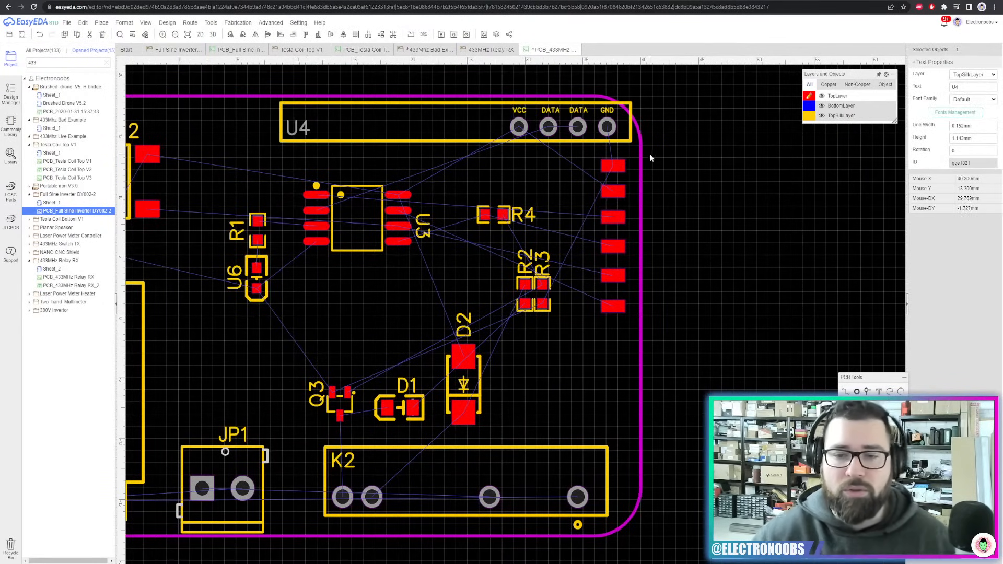
{"action": "scroll", "coordinate": [649, 155], "scroll_direction": "down", "scroll_amount": 1}
{"action": "scroll", "coordinate": [779, 195], "scroll_direction": "down", "scroll_amount": 1}
{"action": "mouse_move", "coordinate": [781, 196]}
{"action": "right_mouse_down"}
{"action": "mouse_move", "coordinate": [845, 199]}
{"action": "mouse_move", "coordinate": [792, 211]}
{"action": "right_mouse_up"}
{"action": "scroll", "coordinate": [851, 199], "scroll_direction": "down", "scroll_amount": 1}
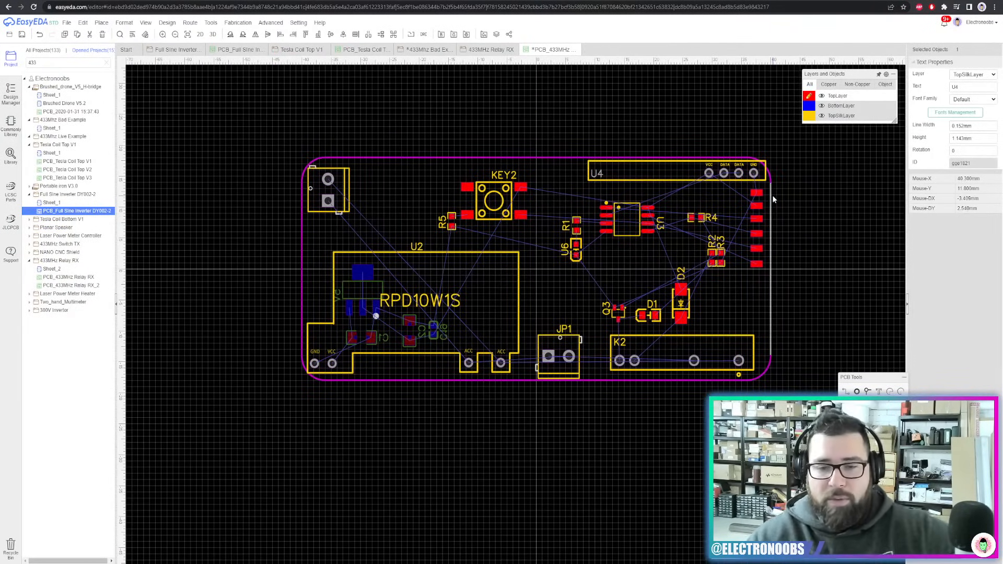
{"action": "left_click", "coordinate": [808, 227]}
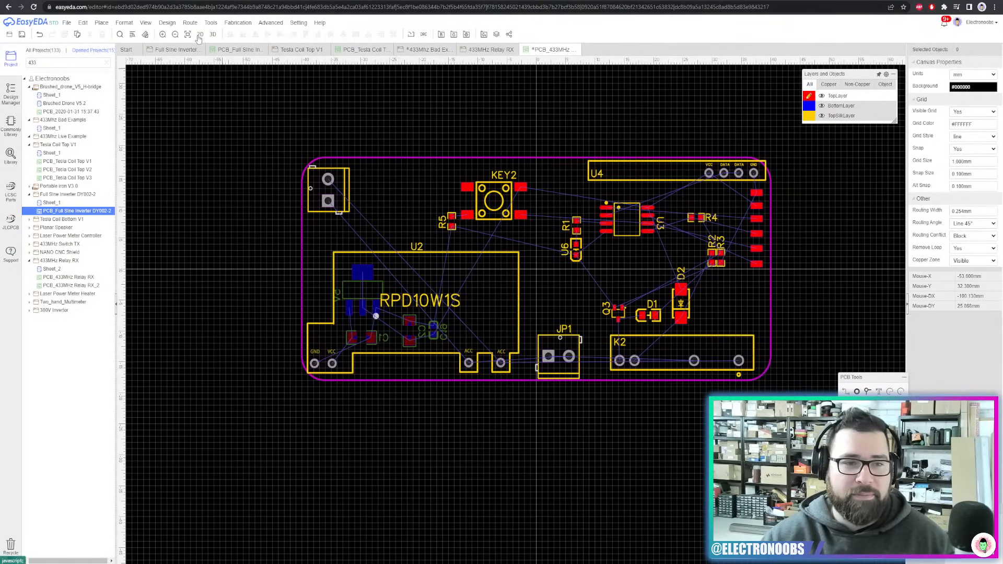
Save the relay receiver PCB
{"action": "key", "text": "super"}
{"action": "key", "text": "super"}
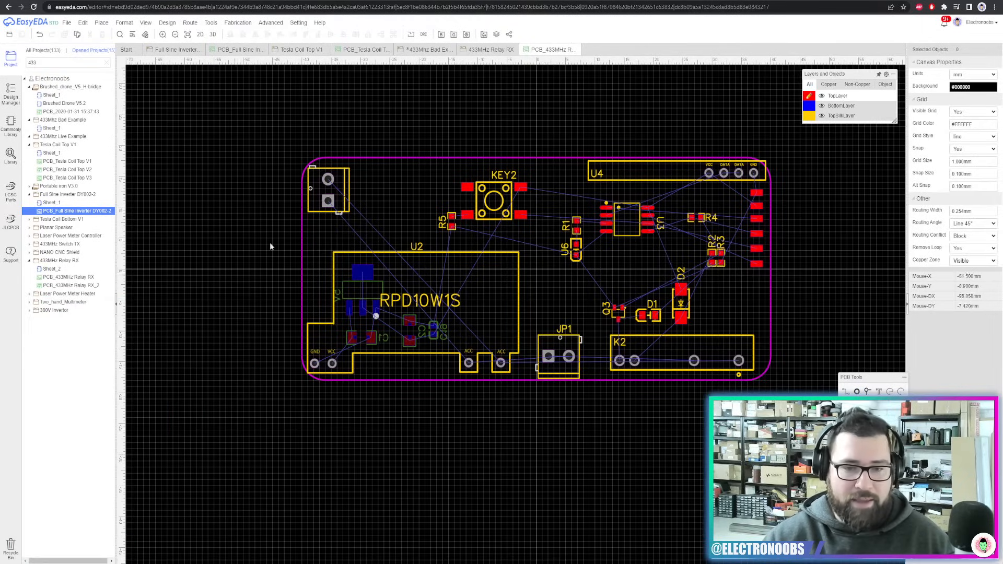
{"action": "key", "text": "ctrl+s"}
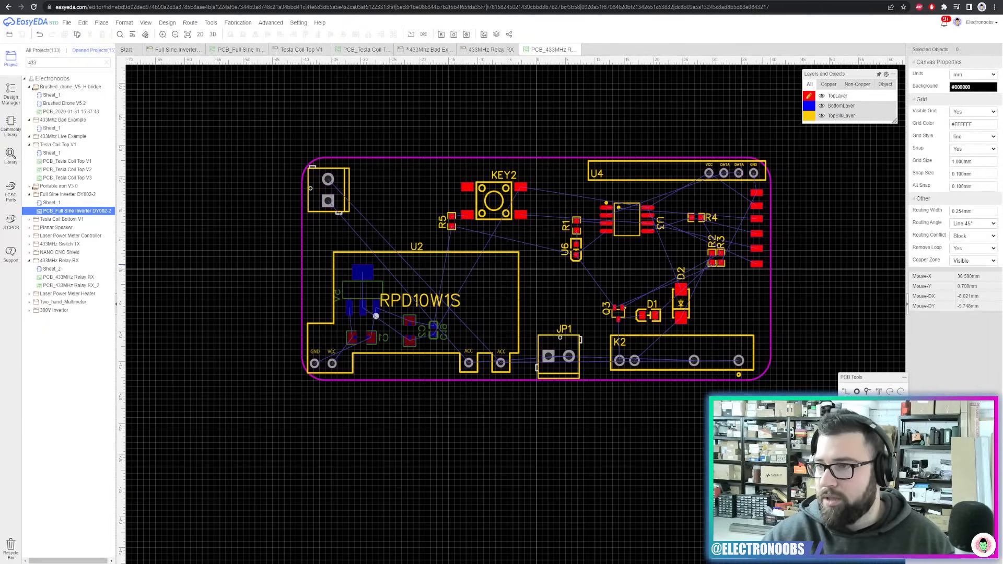
Start the local autorouter by running win64.bat from the EasyEDA folder, then close the folder and minimize the console
{"action": "left_click_drag", "start_coordinate": [664, 103], "coordinate": [291, 39]}
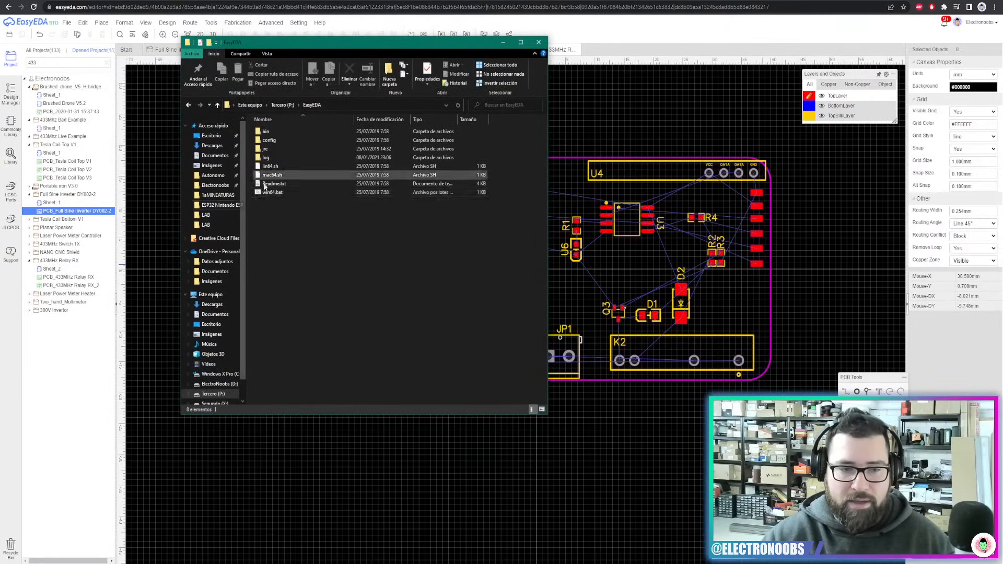
{"action": "left_click_drag", "start_coordinate": [246, 196], "coordinate": [202, 196]}
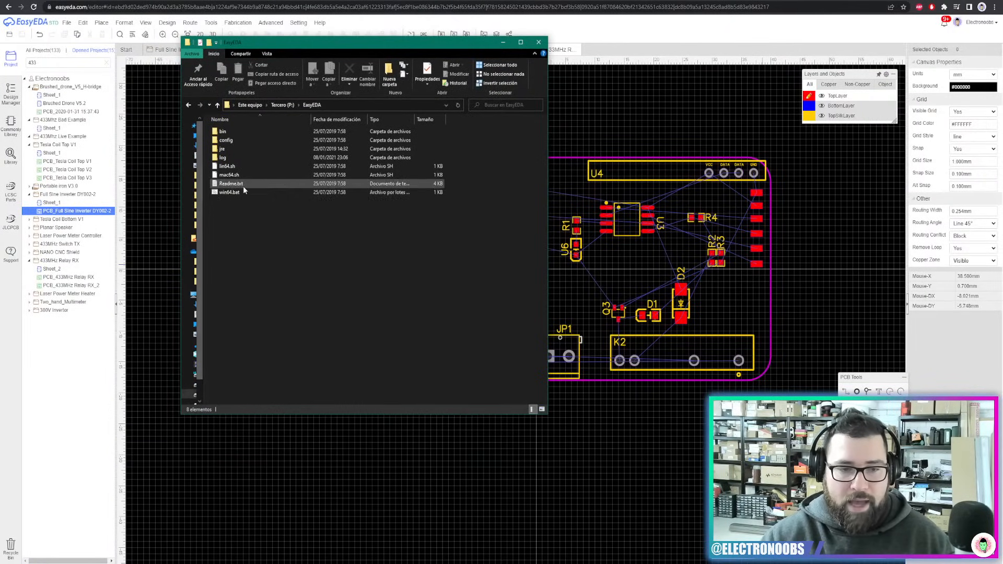
{"action": "double_click", "coordinate": [227, 192]}
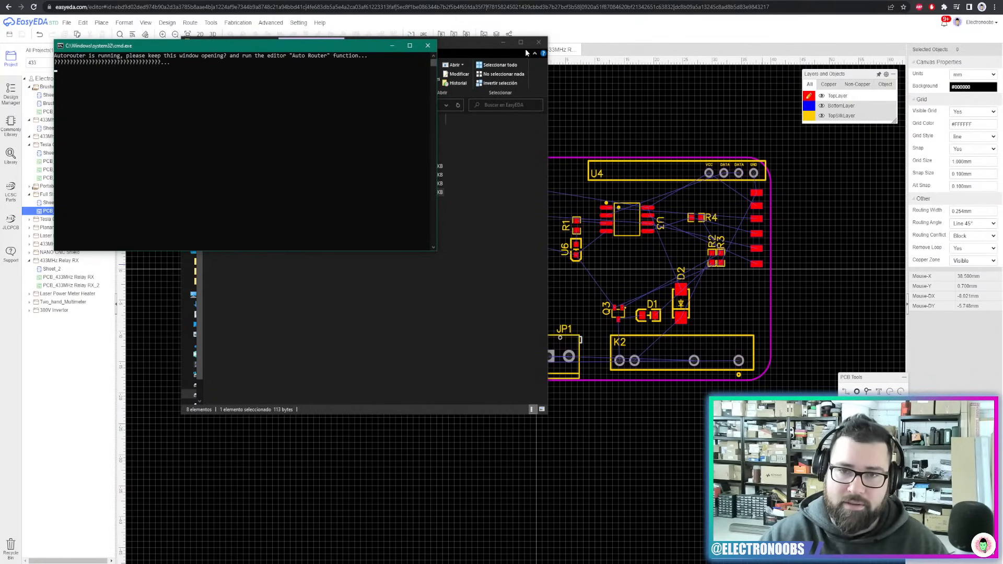
{"action": "left_click", "coordinate": [538, 42]}
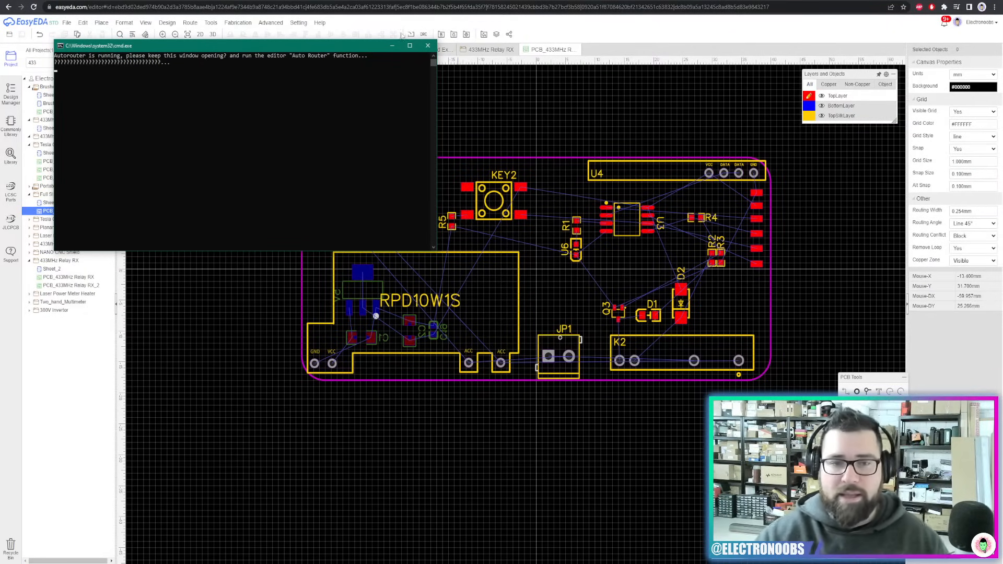
{"action": "left_click", "coordinate": [392, 48]}
Auto-route the board with the local router server on TopLayer and BottomLayer, using real-time display
{"action": "left_click", "coordinate": [190, 23]}
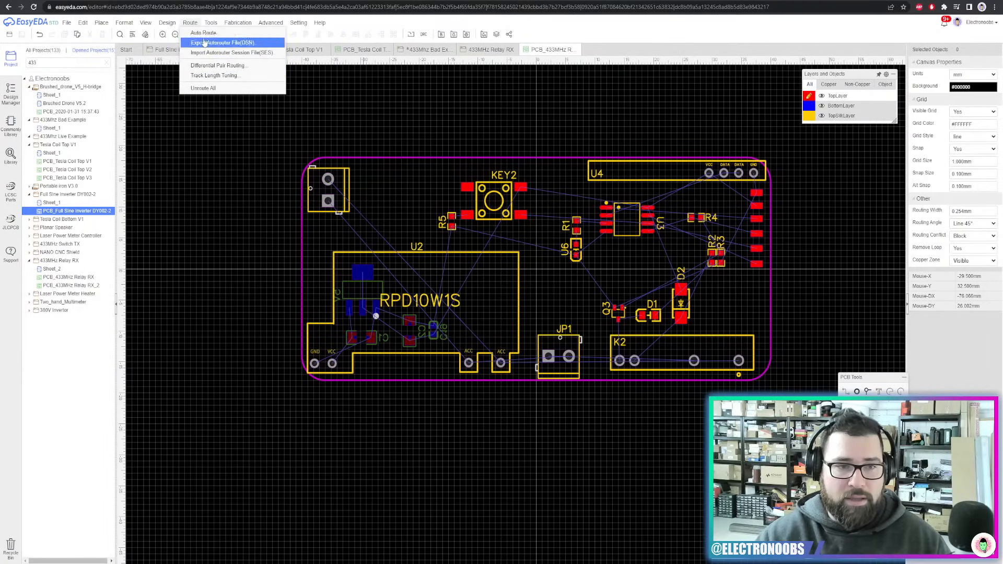
{"action": "left_click", "coordinate": [235, 33]}
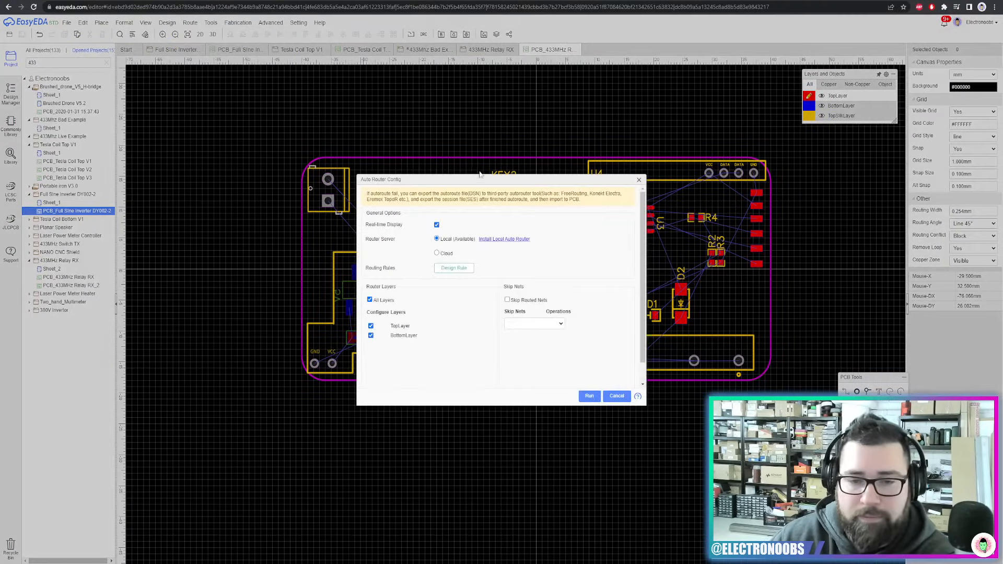
{"action": "left_click_drag", "start_coordinate": [480, 176], "coordinate": [444, 104]}
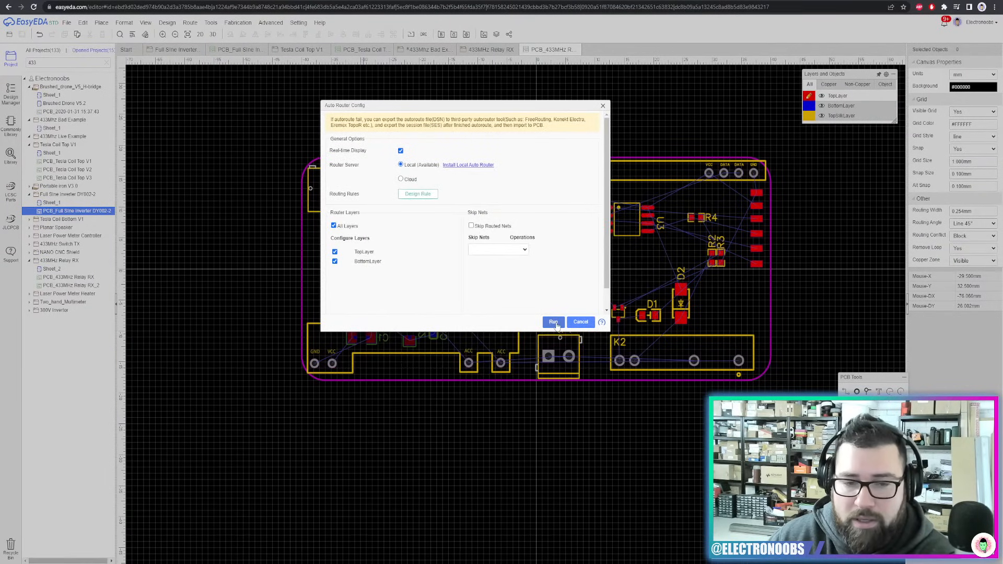
{"action": "left_click", "coordinate": [553, 322]}
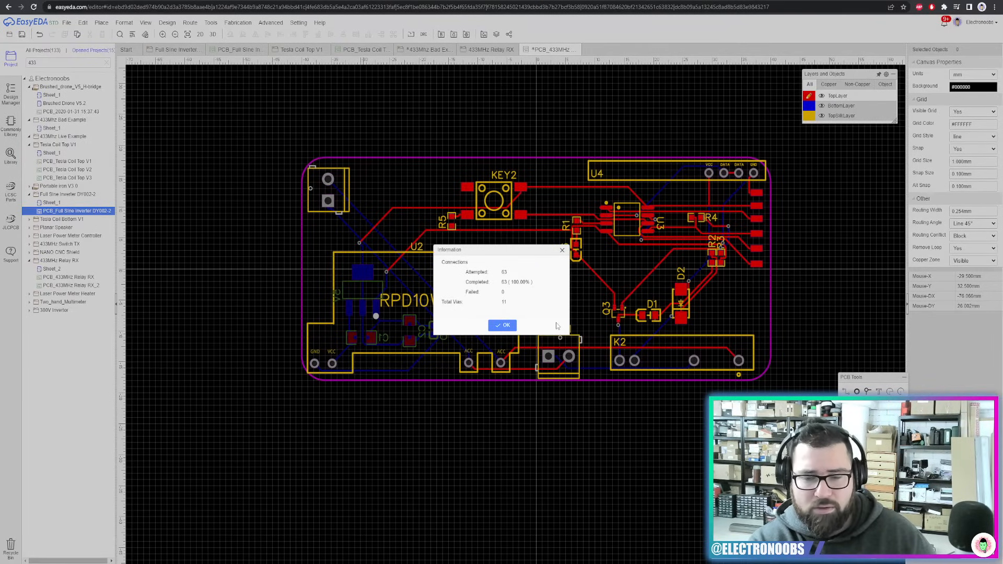
{"action": "left_click", "coordinate": [502, 325]}
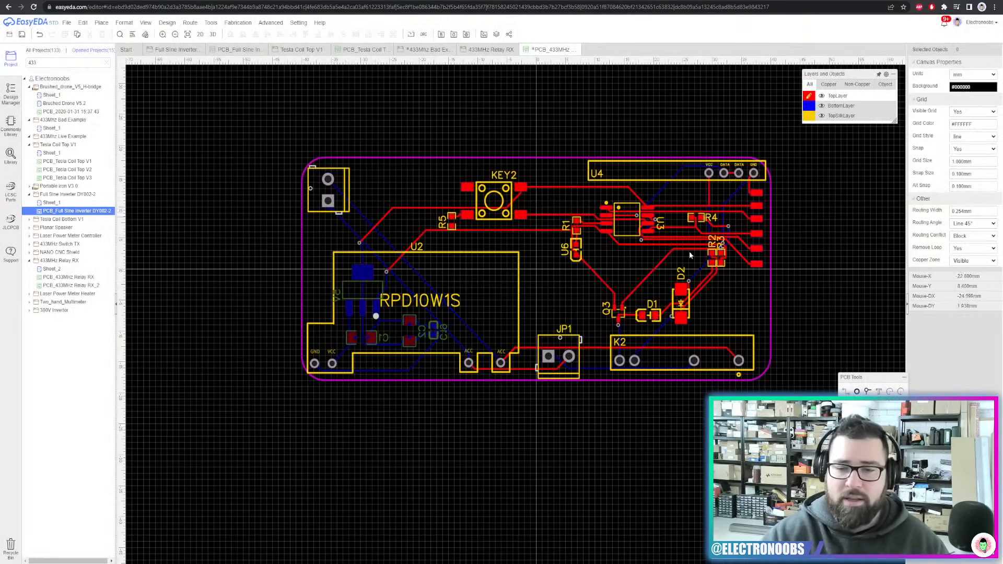
Examine the auto-routed tracks, especially the D1_2 track near D1 and D2 and the AC+ track crossing U2
{"action": "scroll", "coordinate": [710, 274], "scroll_direction": "up", "scroll_amount": 4}
{"action": "scroll", "coordinate": [572, 212], "scroll_direction": "down", "scroll_amount": 4}
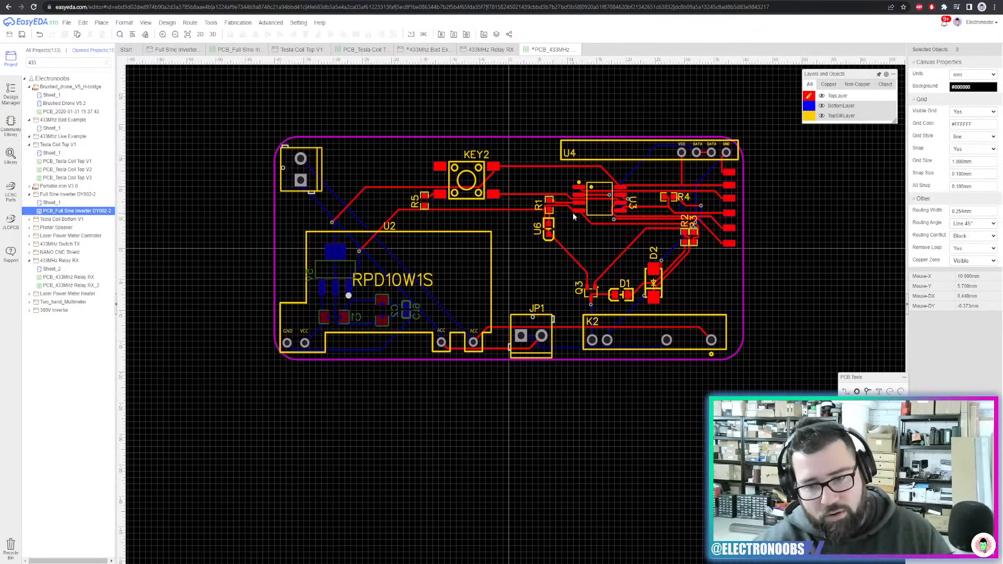
{"action": "scroll", "coordinate": [573, 216], "scroll_direction": "up", "scroll_amount": 10}
{"action": "scroll", "coordinate": [432, 260], "scroll_direction": "down", "scroll_amount": 2}
{"action": "scroll", "coordinate": [545, 265], "scroll_direction": "up", "scroll_amount": 1}
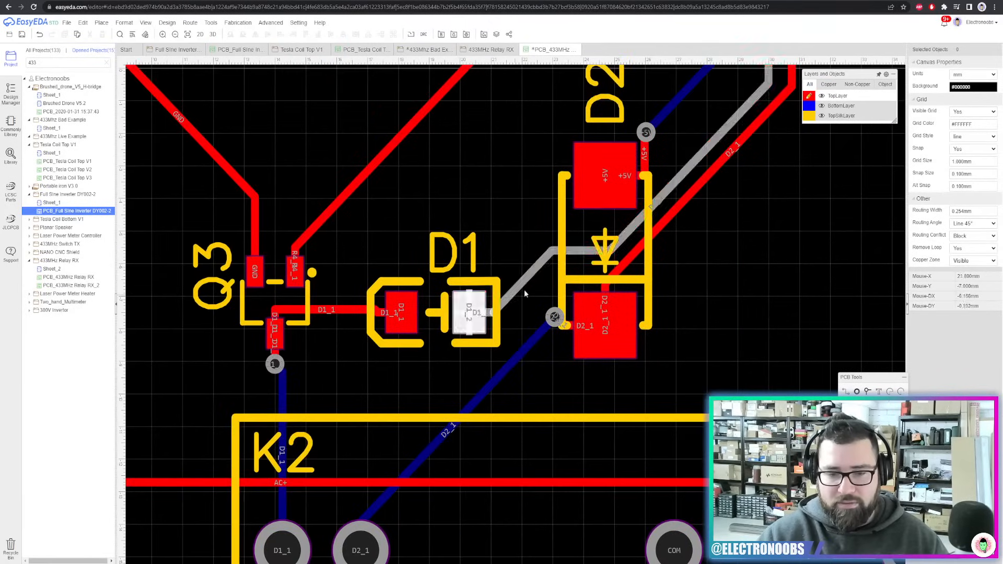
{"action": "left_click", "coordinate": [526, 276]}
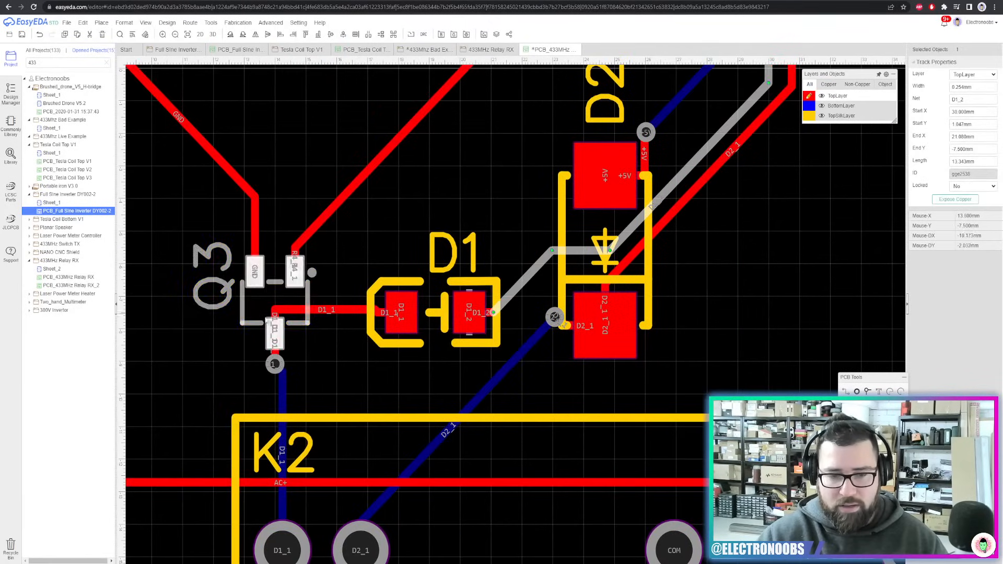
{"action": "scroll", "coordinate": [603, 250], "scroll_direction": "down", "scroll_amount": 6}
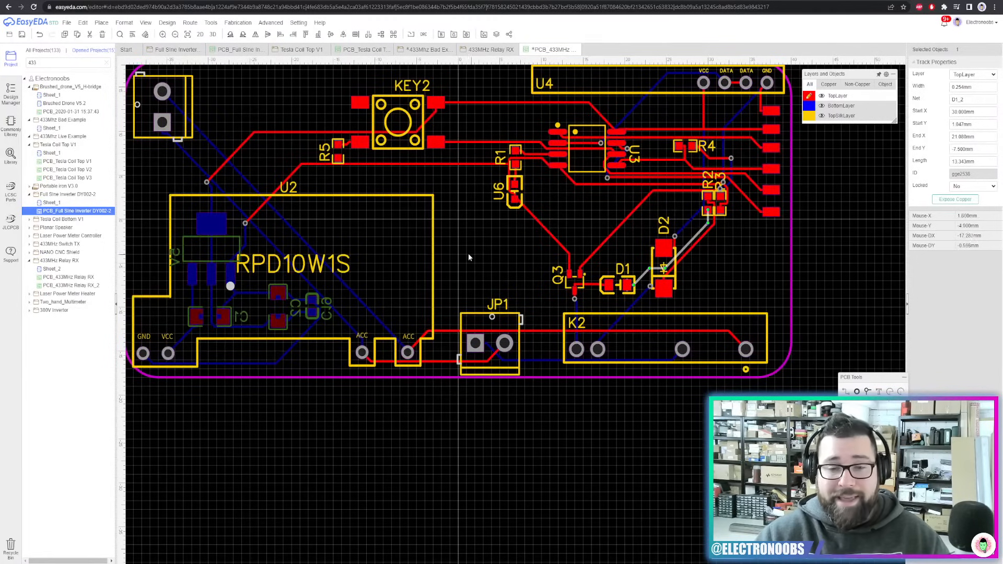
{"action": "right_click_drag", "start_coordinate": [468, 254], "coordinate": [558, 299]}
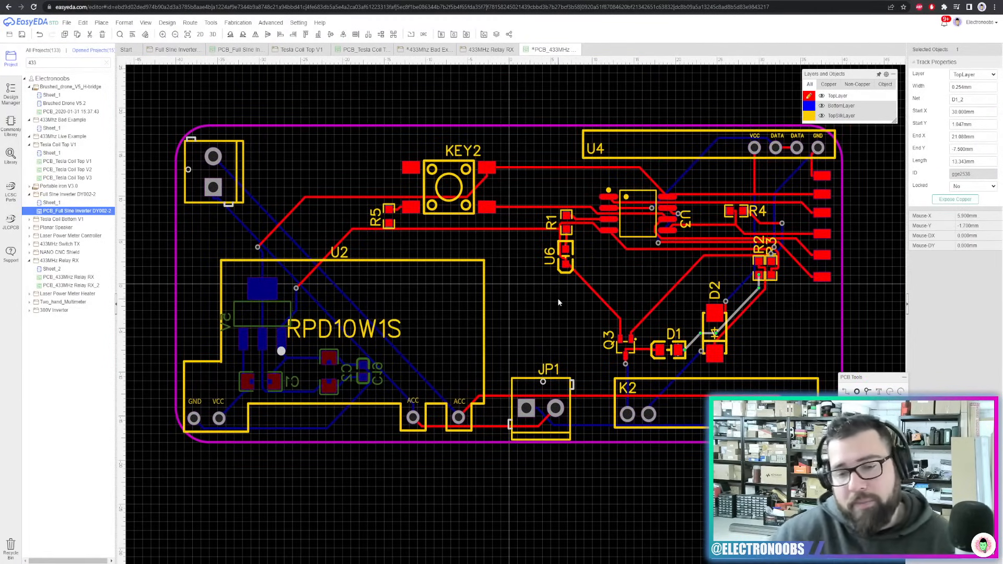
{"action": "left_click", "coordinate": [418, 378]}
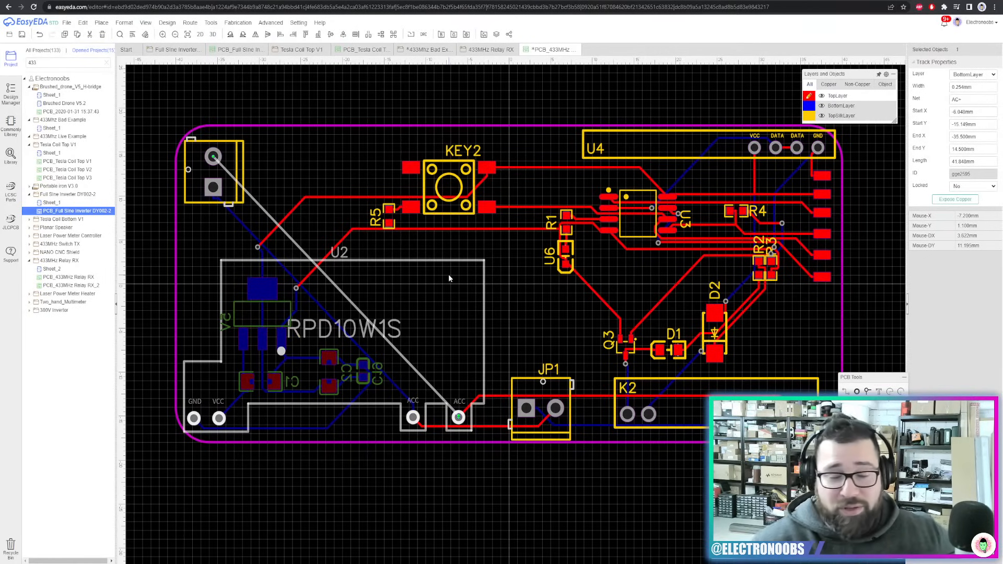
{"action": "left_click", "coordinate": [409, 364]}
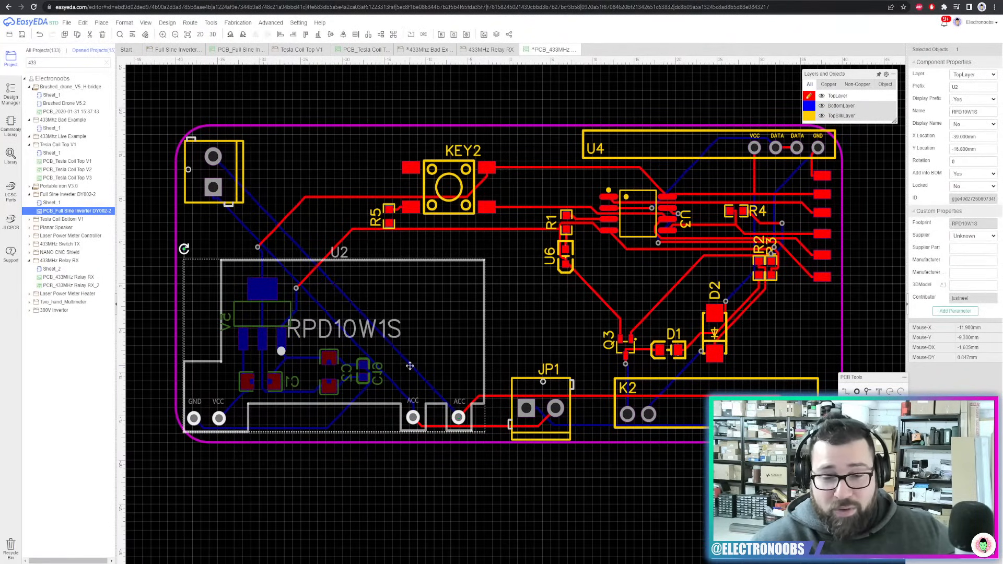
{"action": "left_click", "coordinate": [409, 365]}
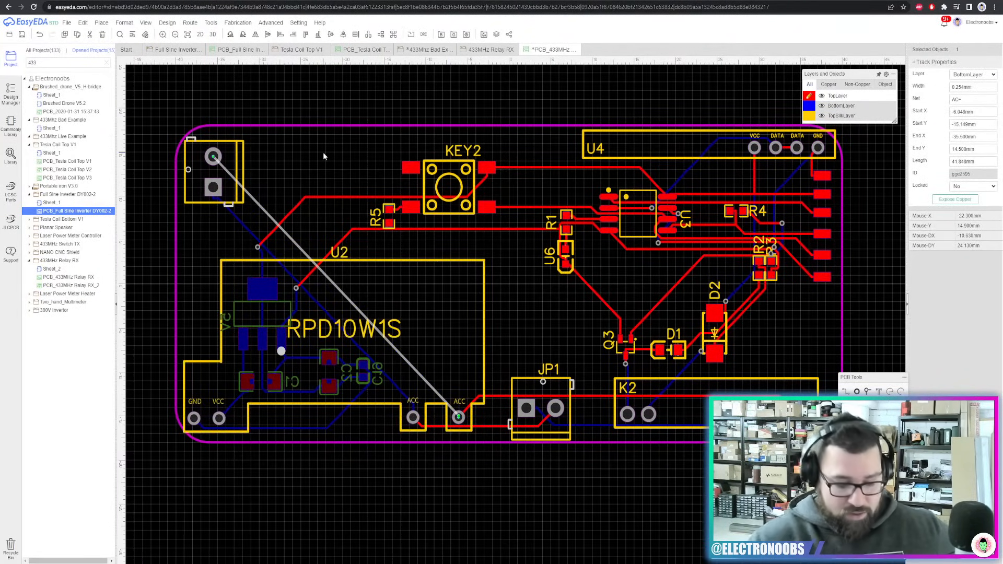
Undo the automatic routing, then check the Auto Router configuration and close it
{"action": "key", "text": "ctrl+z"}
{"action": "left_click", "coordinate": [167, 22]}
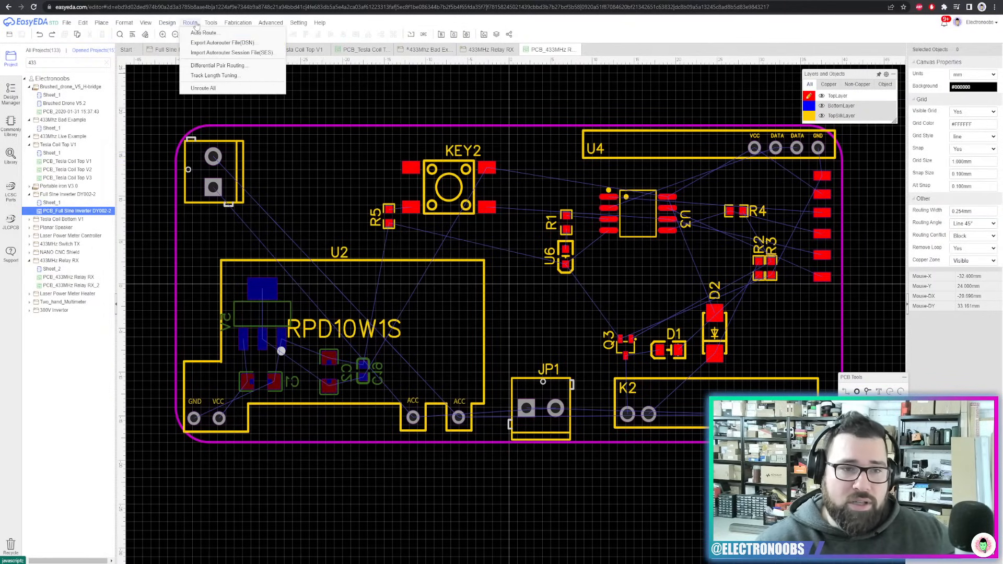
{"action": "left_click", "coordinate": [206, 32]}
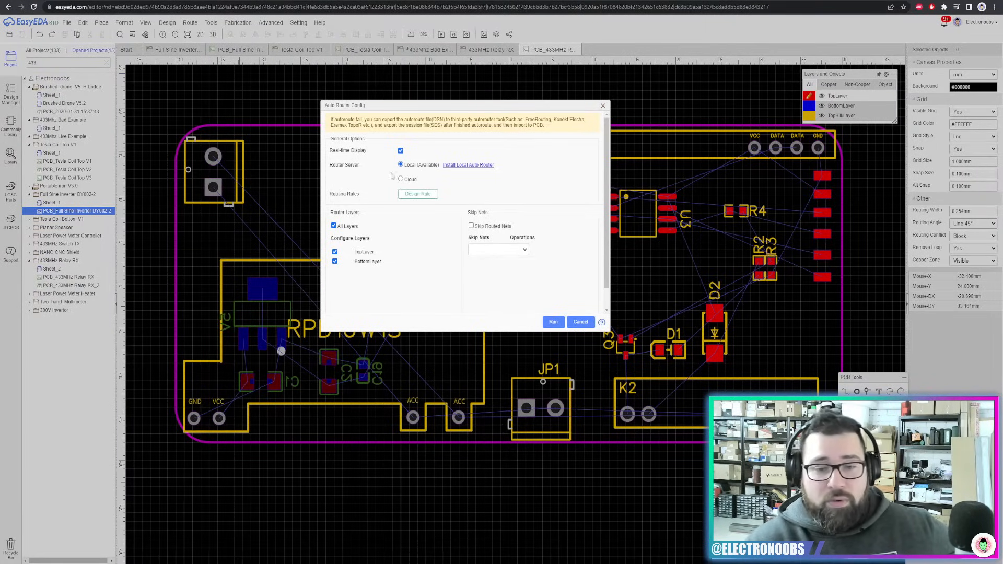
{"action": "left_click", "coordinate": [603, 106]}
Open the design rules and inspect the Default rule's track width and clearance
{"action": "mouse_move", "coordinate": [190, 22]}
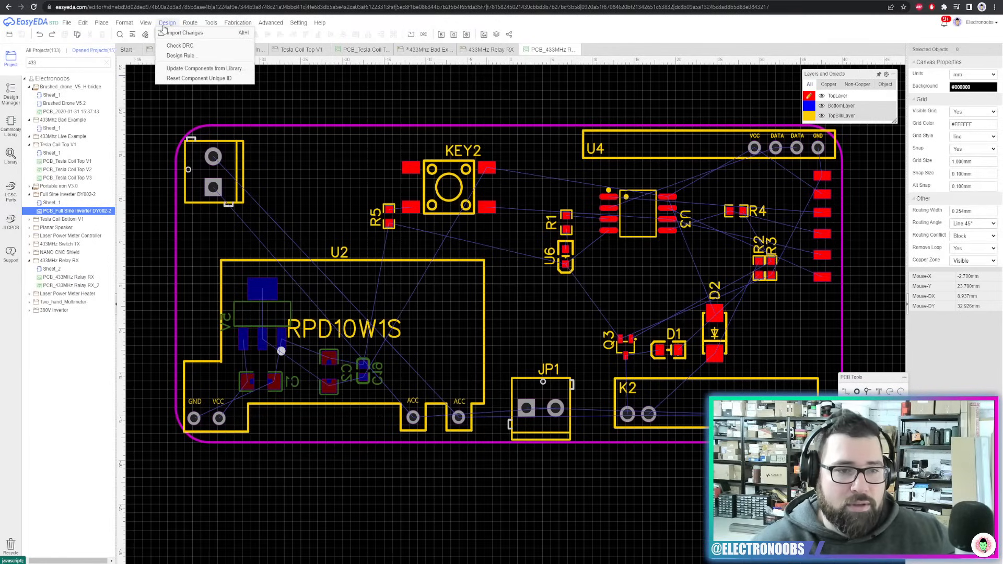
{"action": "left_click", "coordinate": [180, 56]}
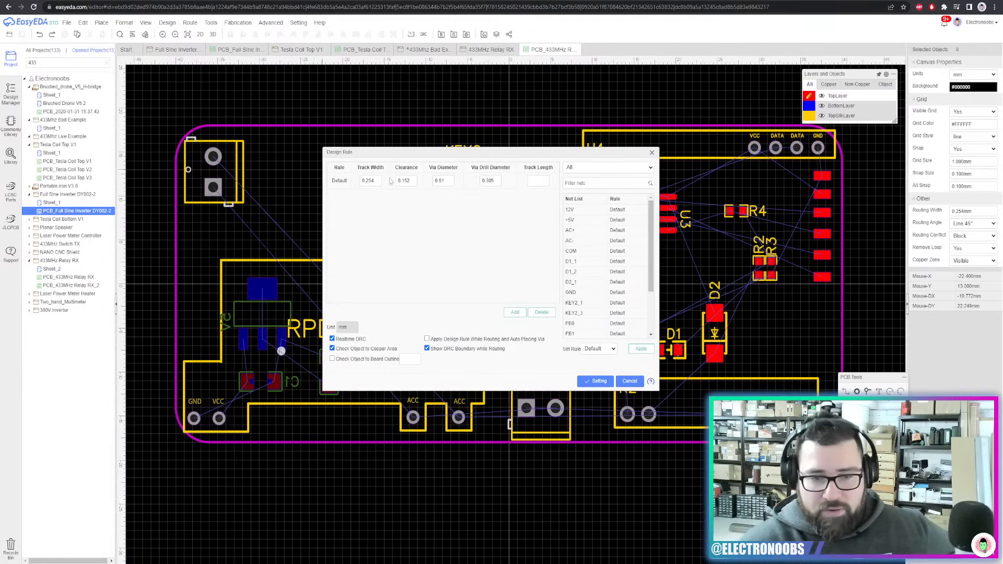
{"action": "left_click", "coordinate": [370, 180]}
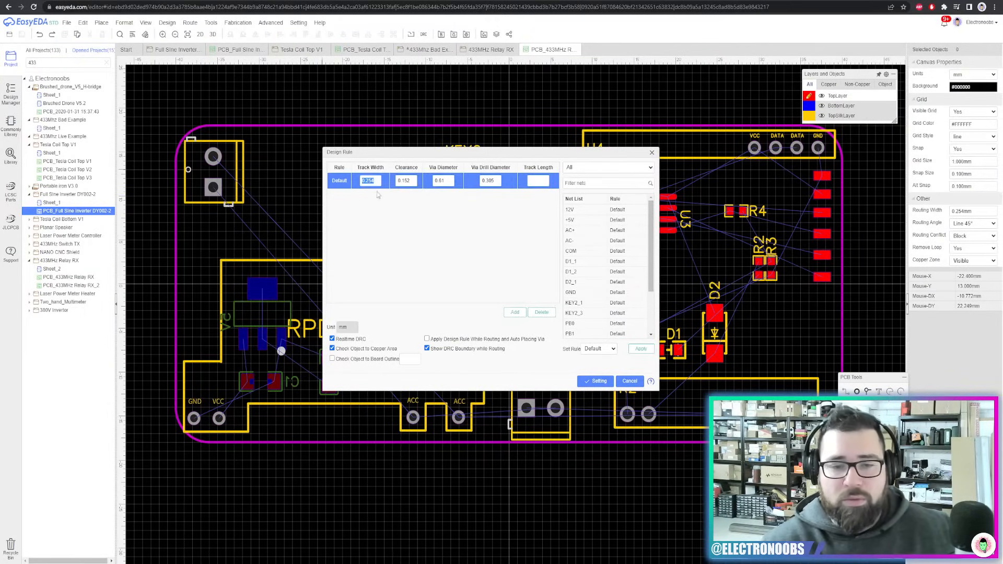
{"action": "left_click", "coordinate": [411, 180]}
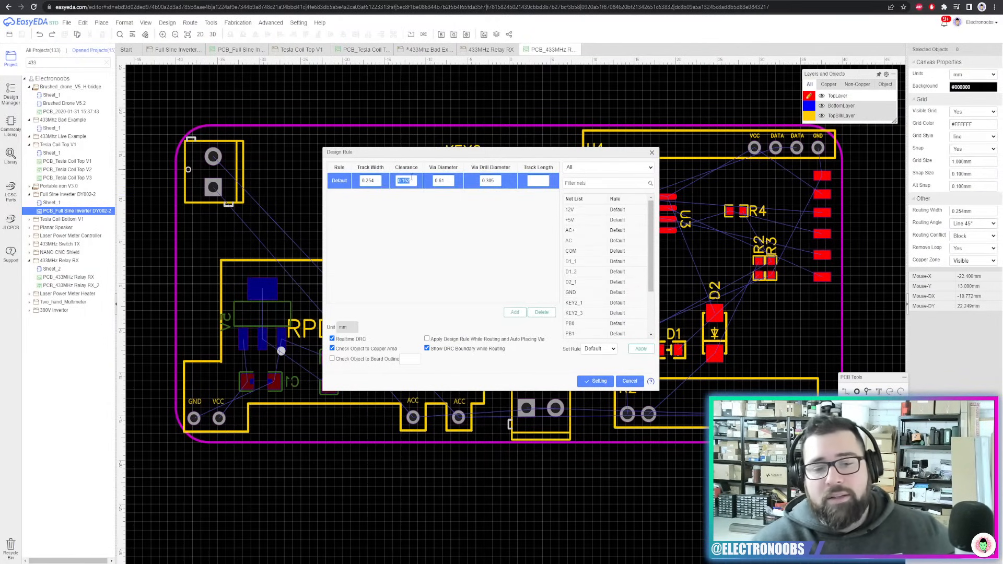
Switch to the PCBWay website and open its PCB Capabilities page
{"action": "left_click", "coordinate": [417, 200]}
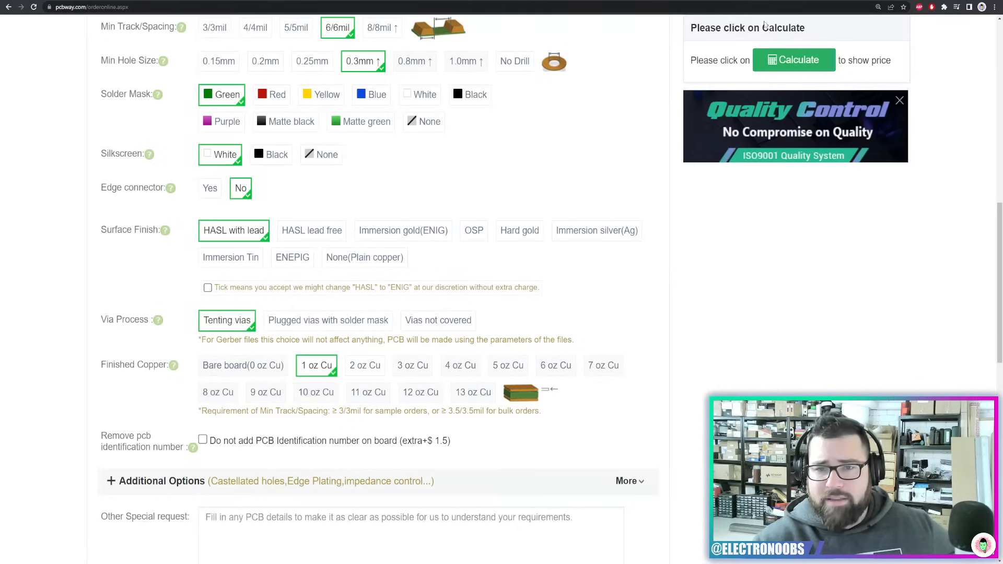
{"action": "scroll", "coordinate": [518, 133], "scroll_direction": "up", "scroll_amount": 10}
{"action": "scroll", "coordinate": [519, 132], "scroll_direction": "up", "scroll_amount": 1}
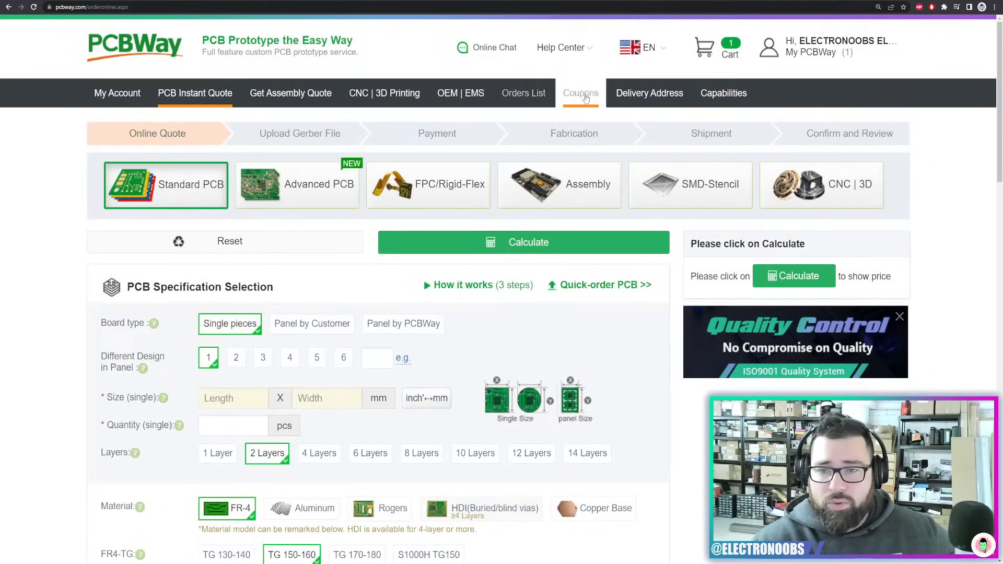
{"action": "left_click", "coordinate": [704, 98]}
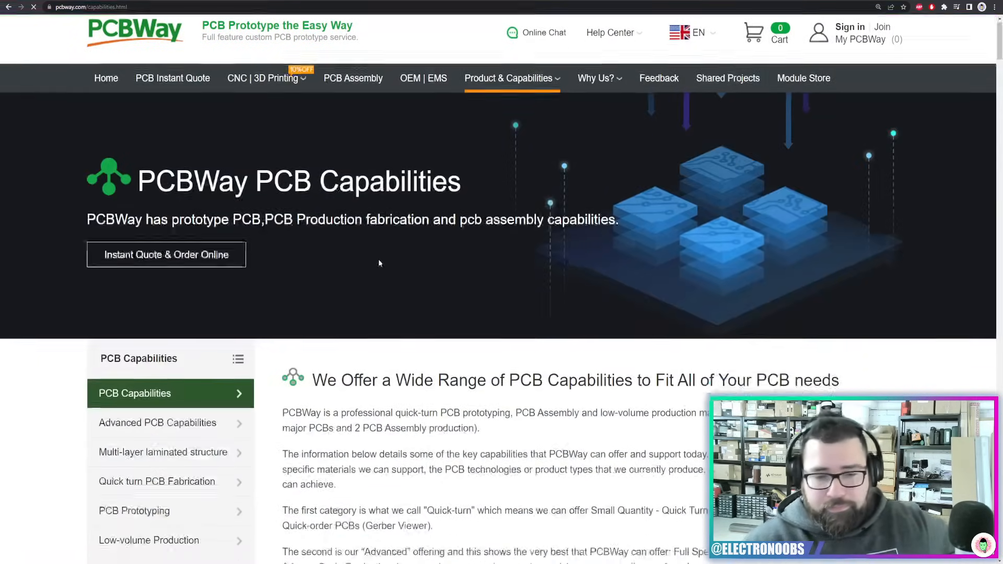
Find the minimum trace and minimum spacing entries in the Quick-turn PCB capabilities table and check their limits
{"action": "scroll", "coordinate": [378, 258], "scroll_direction": "down", "scroll_amount": 15}
{"action": "scroll", "coordinate": [380, 235], "scroll_direction": "down", "scroll_amount": 5}
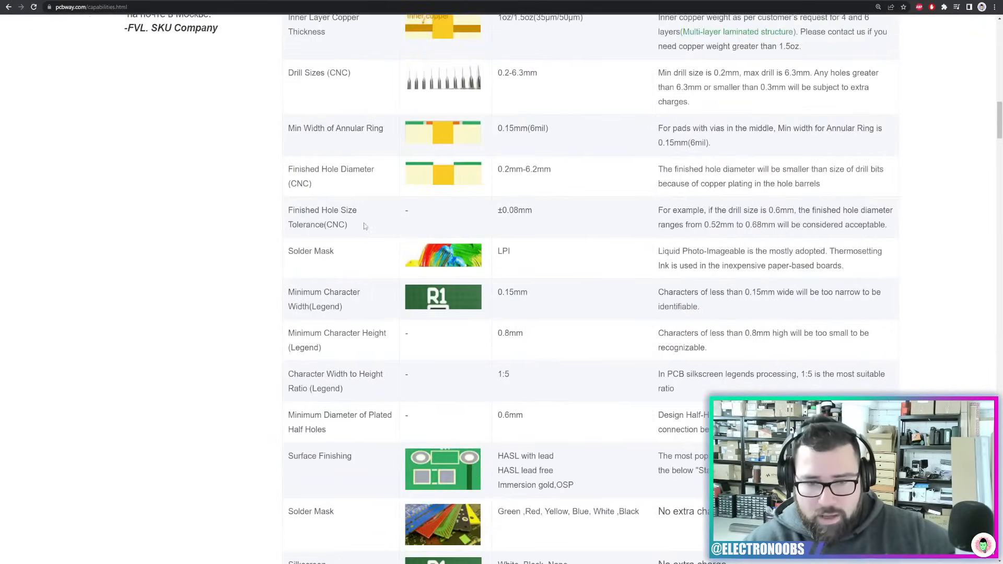
{"action": "scroll", "coordinate": [426, 231], "scroll_direction": "up", "scroll_amount": 10}
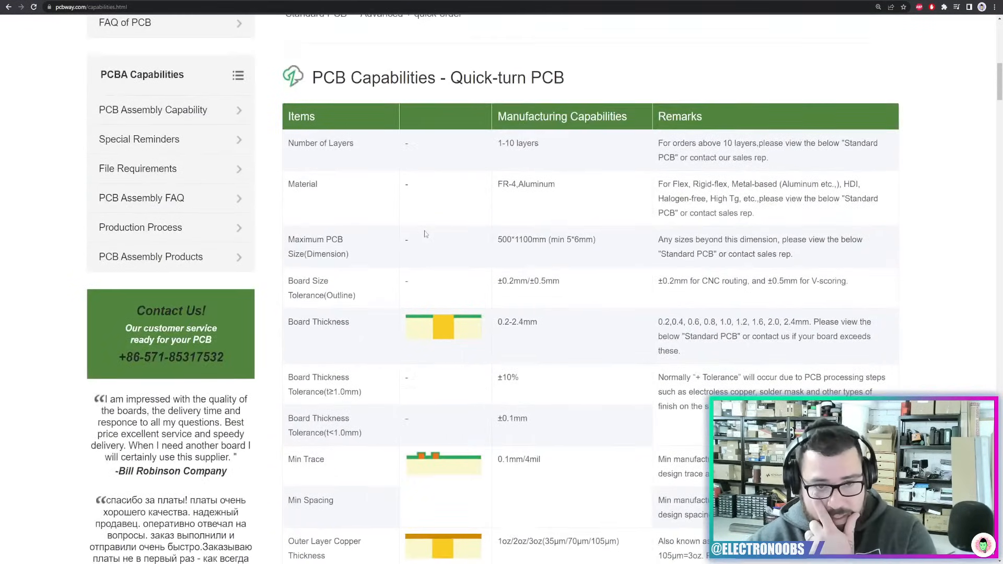
{"action": "scroll", "coordinate": [425, 234], "scroll_direction": "down", "scroll_amount": 5}
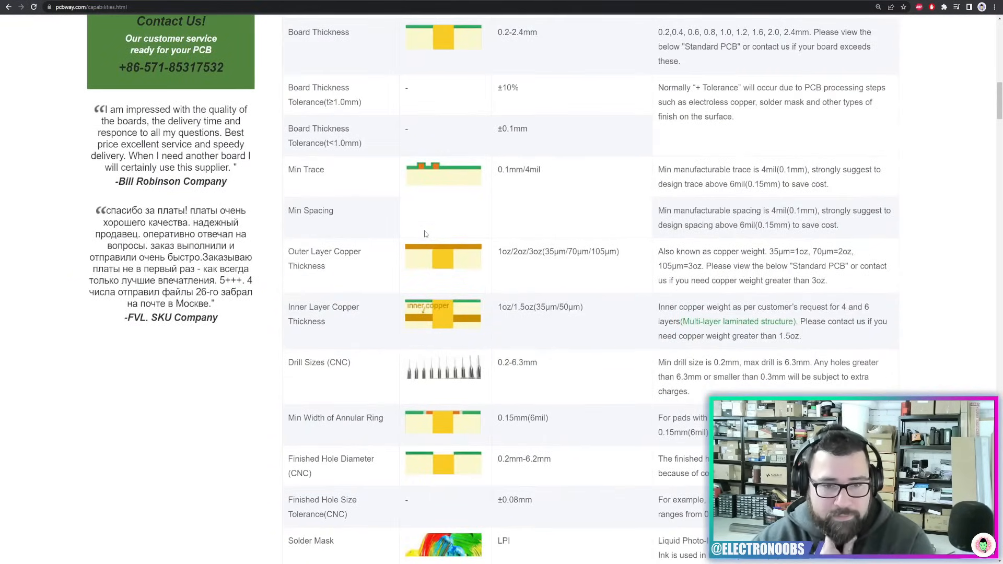
{"action": "scroll", "coordinate": [354, 275], "scroll_direction": "up", "scroll_amount": 2}
{"action": "left_click_drag", "start_coordinate": [355, 295], "coordinate": [293, 294]}
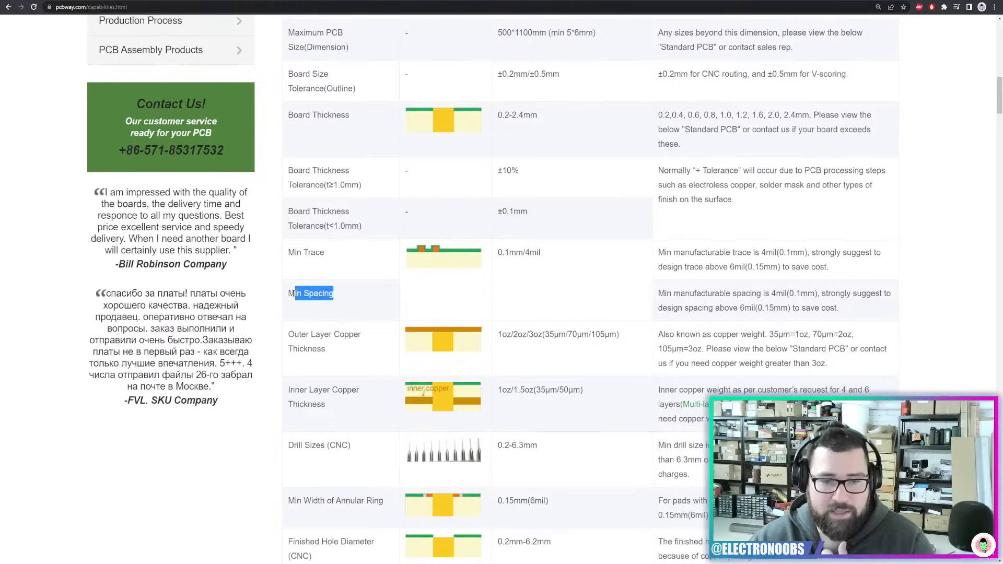
{"action": "left_click_drag", "start_coordinate": [498, 254], "coordinate": [531, 255]}
{"action": "left_click", "coordinate": [562, 268]}
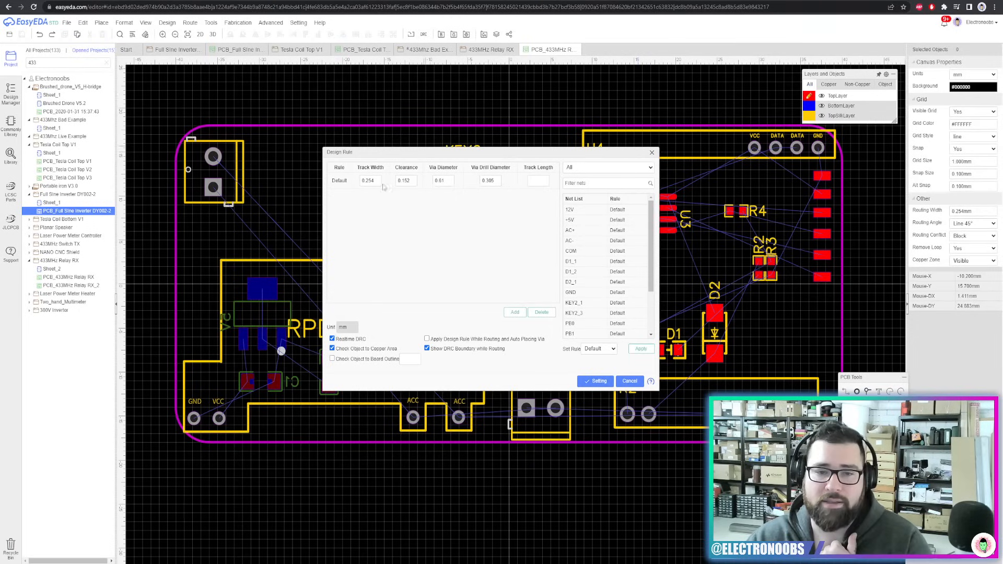
In EasyEDA, set the Default design rule to 0.25 mm track width, 0.15 mm clearance, 0.6 mm via diameter and 0.3 mm via drill diameter
{"action": "left_click", "coordinate": [411, 181]}
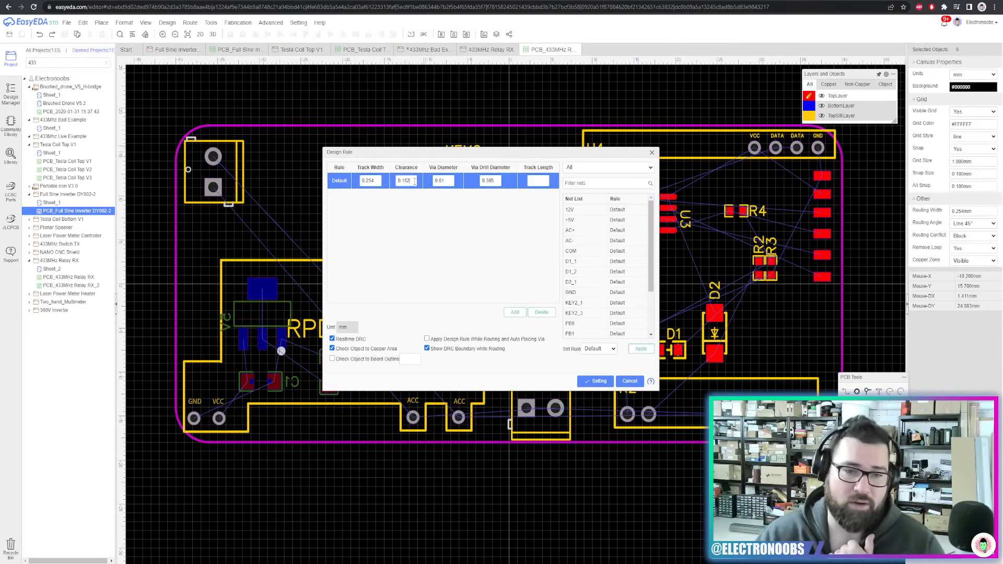
{"action": "left_click_drag", "start_coordinate": [361, 181], "coordinate": [386, 183]}
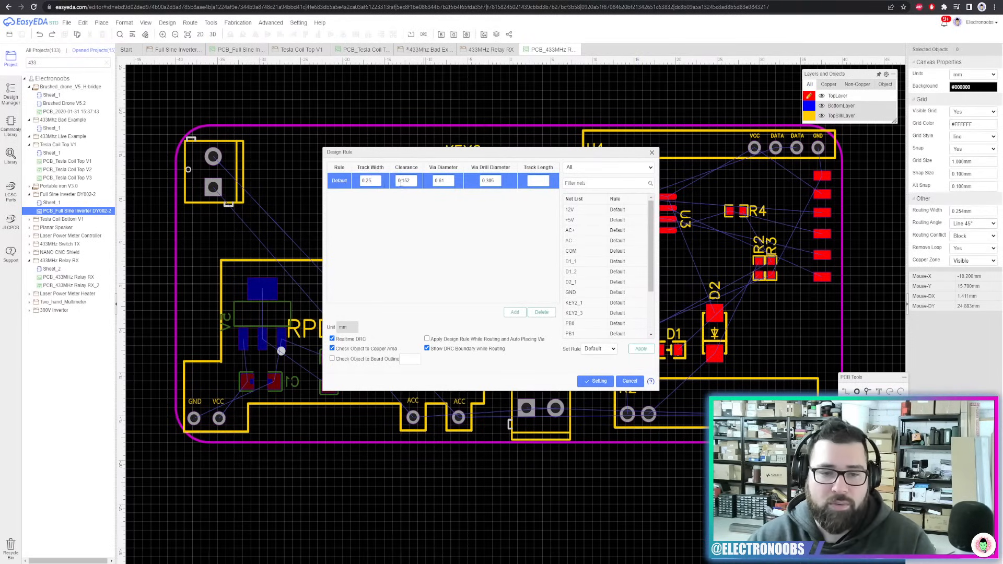
{"action": "left_click", "coordinate": [399, 181]}
{"action": "left_click", "coordinate": [447, 183]}
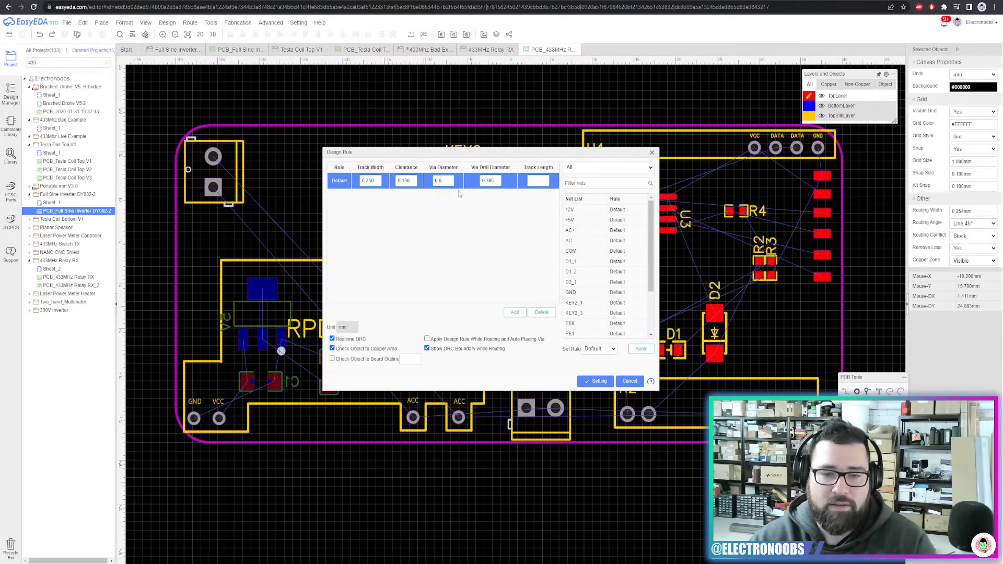
{"action": "double_click", "coordinate": [489, 181]}
{"action": "type", "text": "0.3"}
{"action": "left_click", "coordinate": [511, 202]}
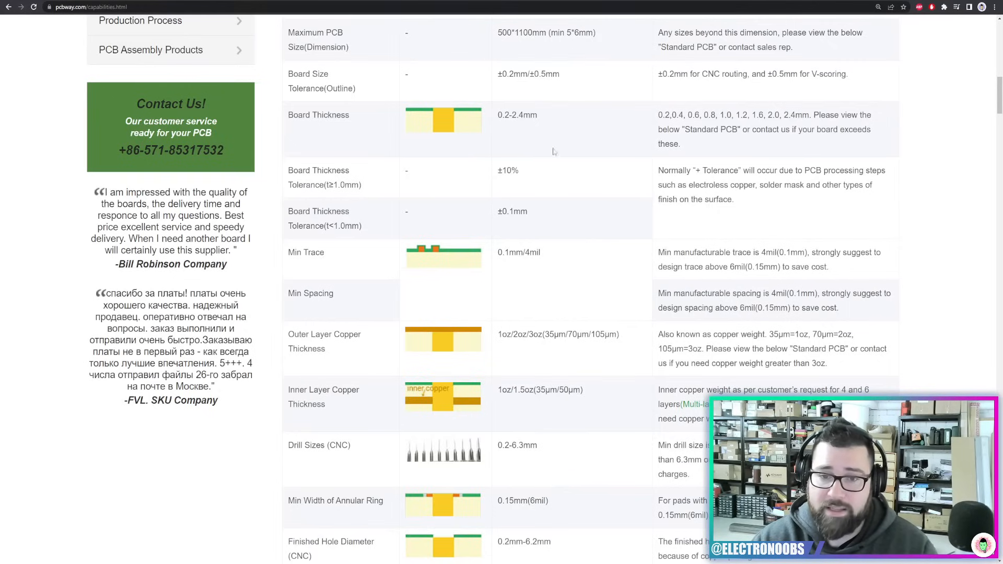
Switch back to the PCBWay capabilities table and check the allowed CNC drill sizes
{"action": "scroll", "coordinate": [448, 303], "scroll_direction": "down", "scroll_amount": 4}
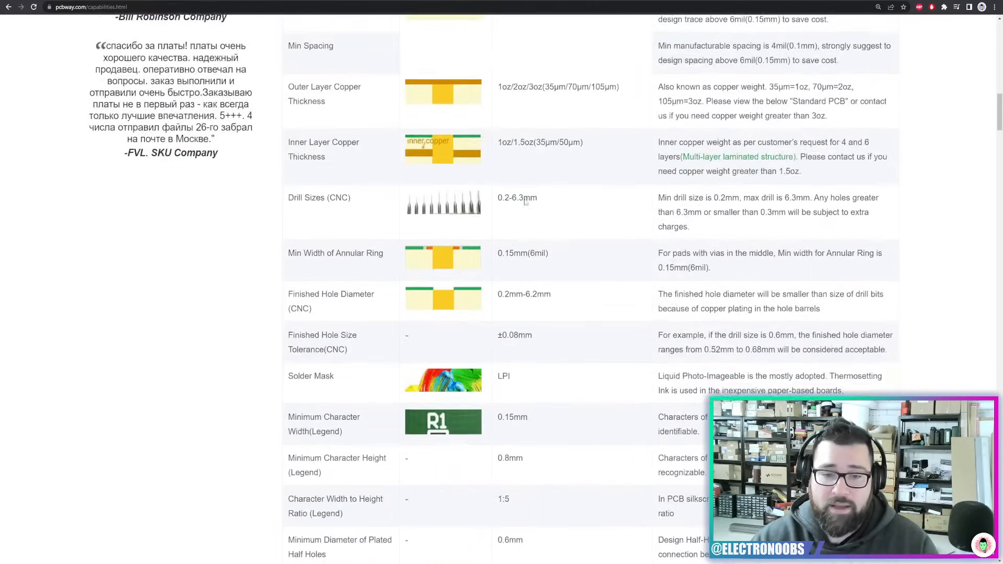
{"action": "scroll", "coordinate": [455, 287], "scroll_direction": "up", "scroll_amount": 4}
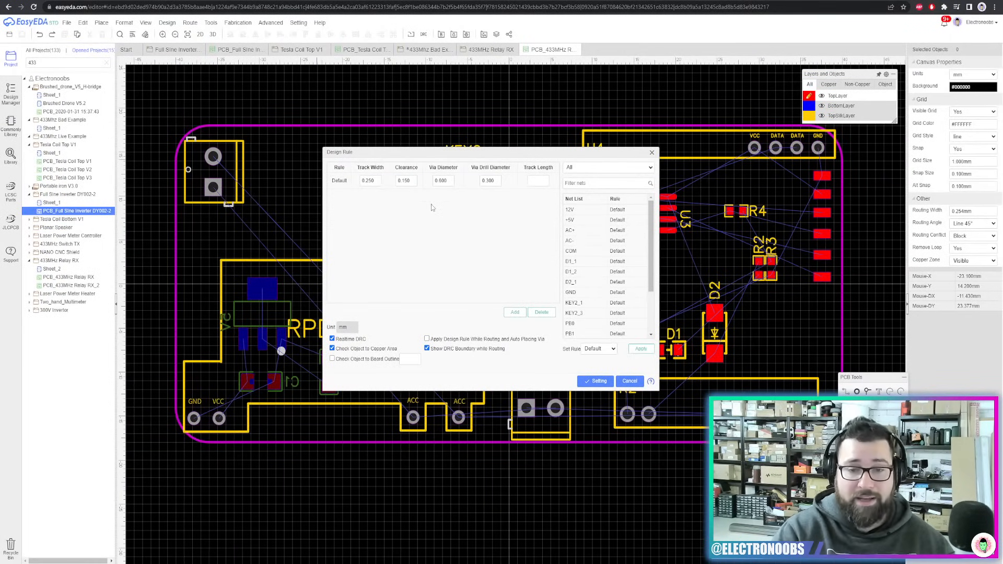
Add a design rule named PWR with track width 2 mm, clearance 4 mm, via diameter 1 mm and via drill diameter 0.5 mm
{"action": "left_click", "coordinate": [514, 312]}
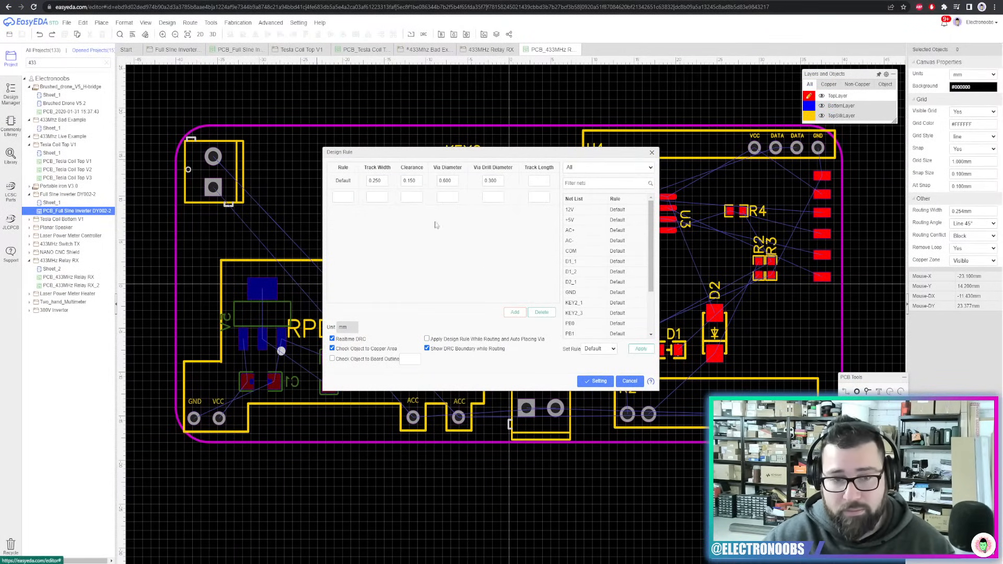
{"action": "left_click", "coordinate": [347, 201]}
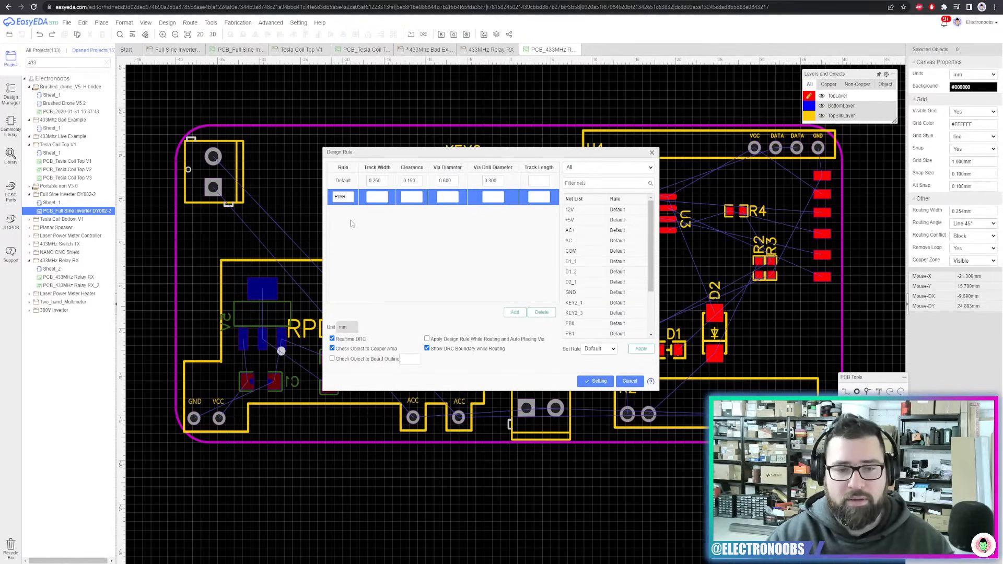
{"action": "left_click", "coordinate": [352, 223]}
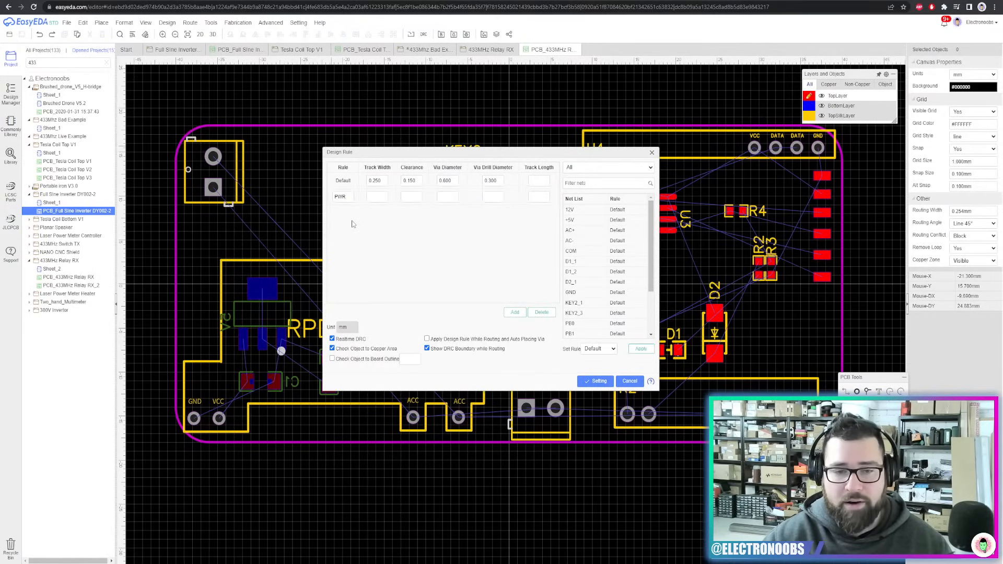
{"action": "left_click", "coordinate": [383, 198]}
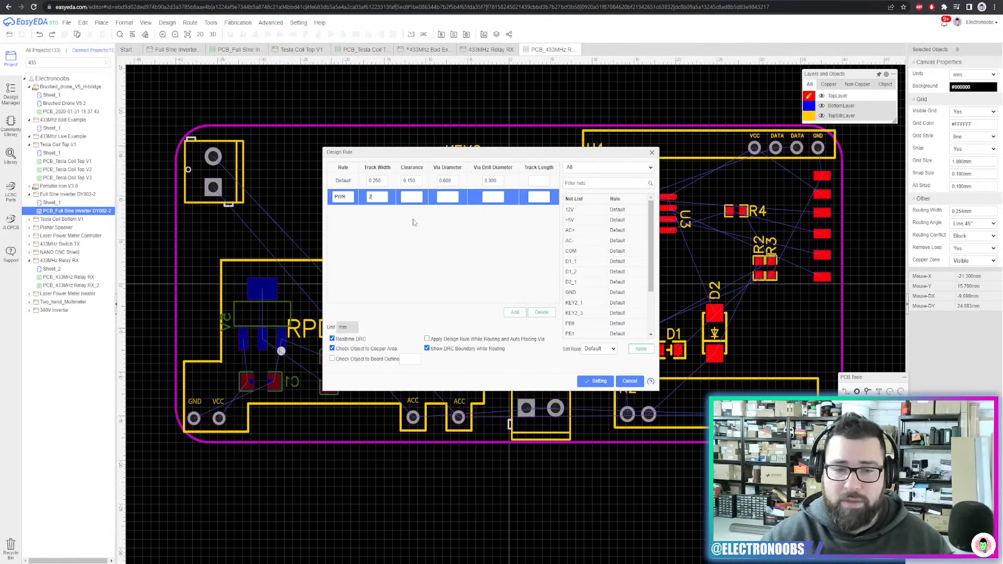
{"action": "left_click", "coordinate": [412, 222]}
{"action": "left_click", "coordinate": [415, 196]}
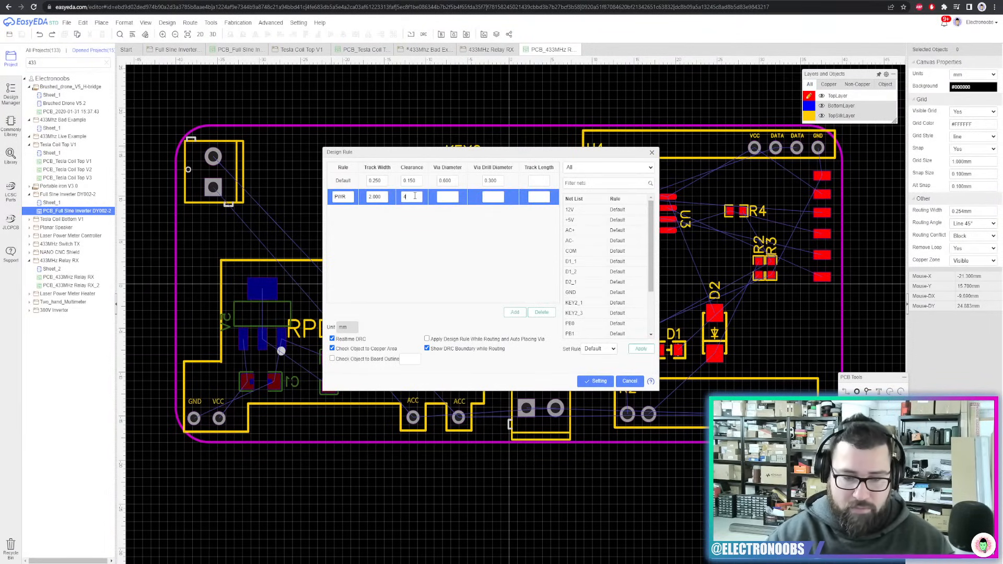
{"action": "left_click", "coordinate": [416, 233]}
{"action": "left_click", "coordinate": [446, 196]}
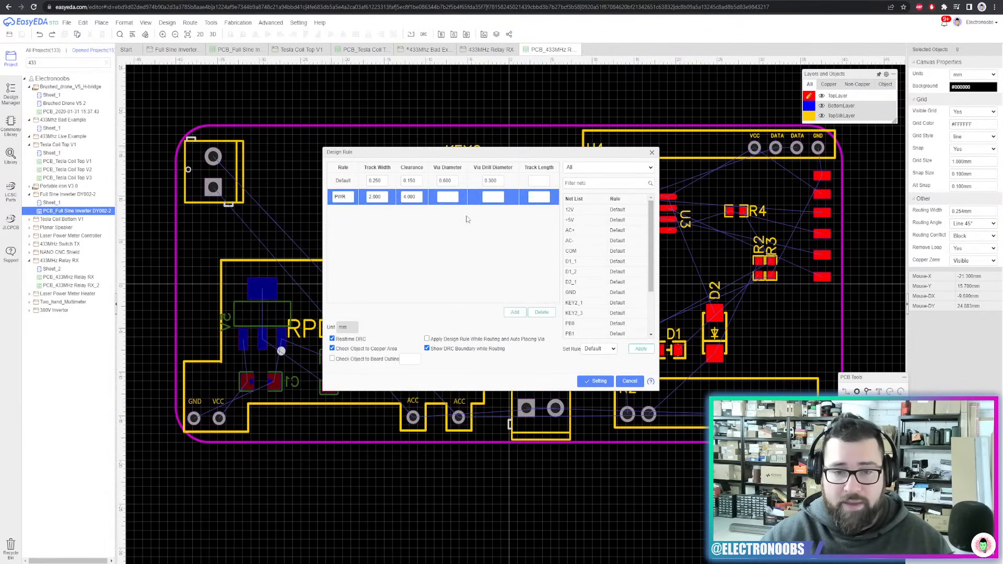
{"action": "left_click", "coordinate": [494, 198]}
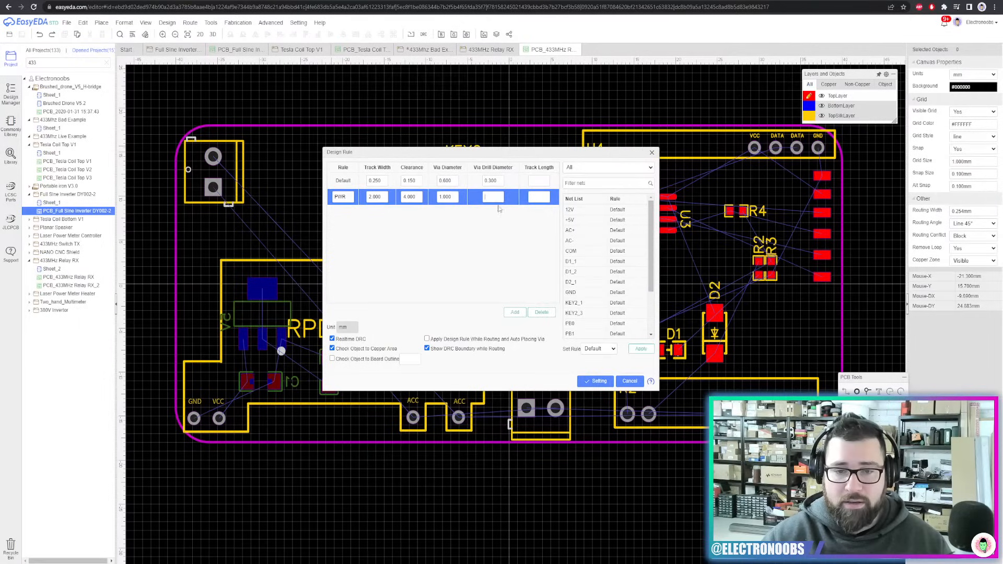
{"action": "left_click", "coordinate": [528, 225]}
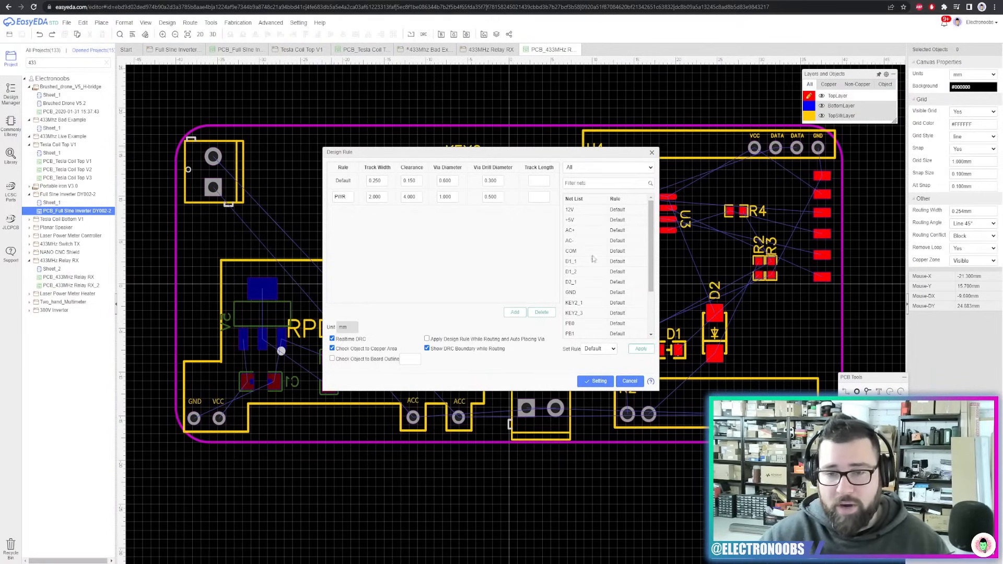
Assign the PWR design rule to the AC+ and AC- nets and save the rule settings
{"action": "left_click", "coordinate": [573, 231]}
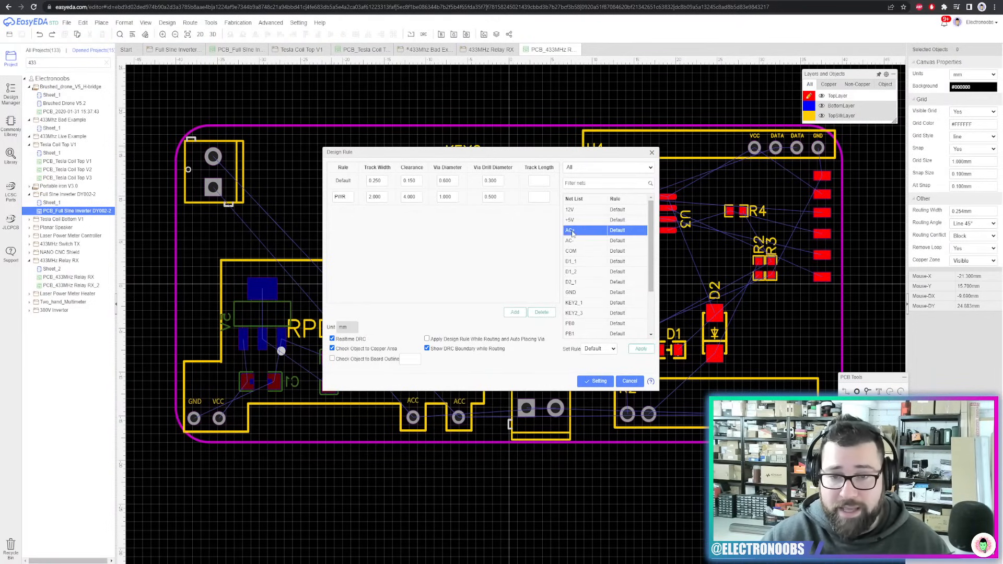
{"action": "left_click", "coordinate": [599, 349]}
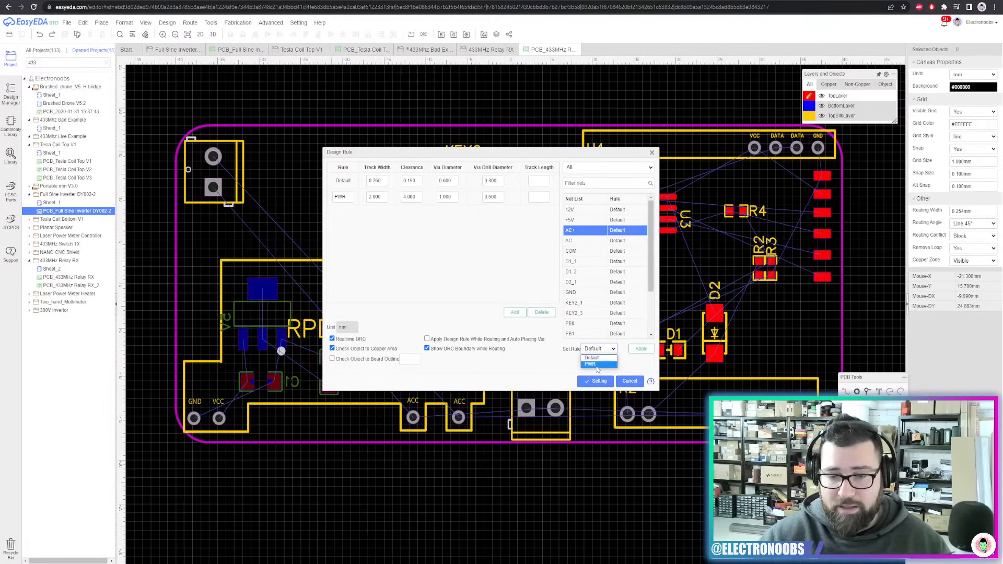
{"action": "left_click", "coordinate": [592, 366]}
{"action": "left_click", "coordinate": [641, 349]}
{"action": "left_click", "coordinate": [575, 242]}
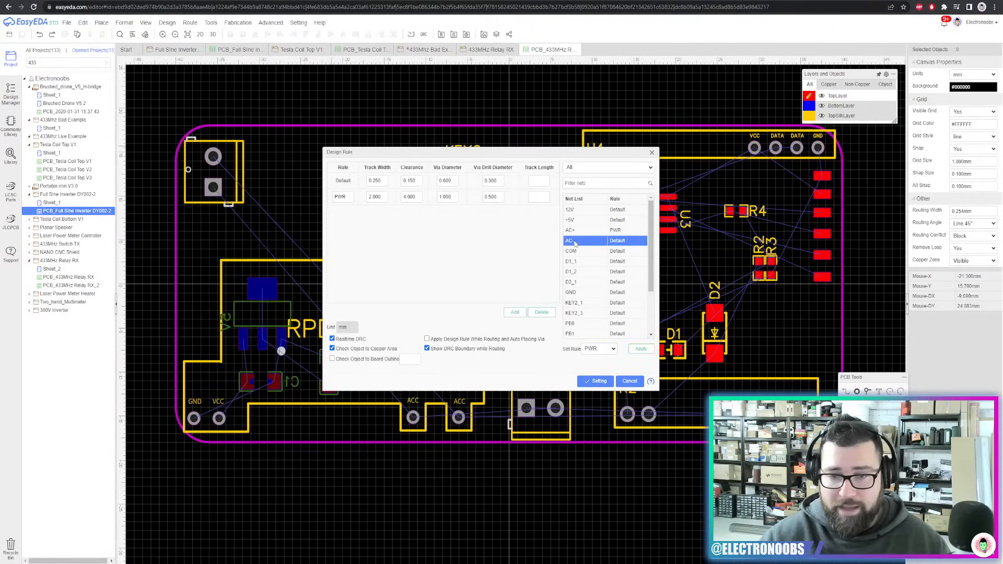
{"action": "left_click", "coordinate": [641, 349]}
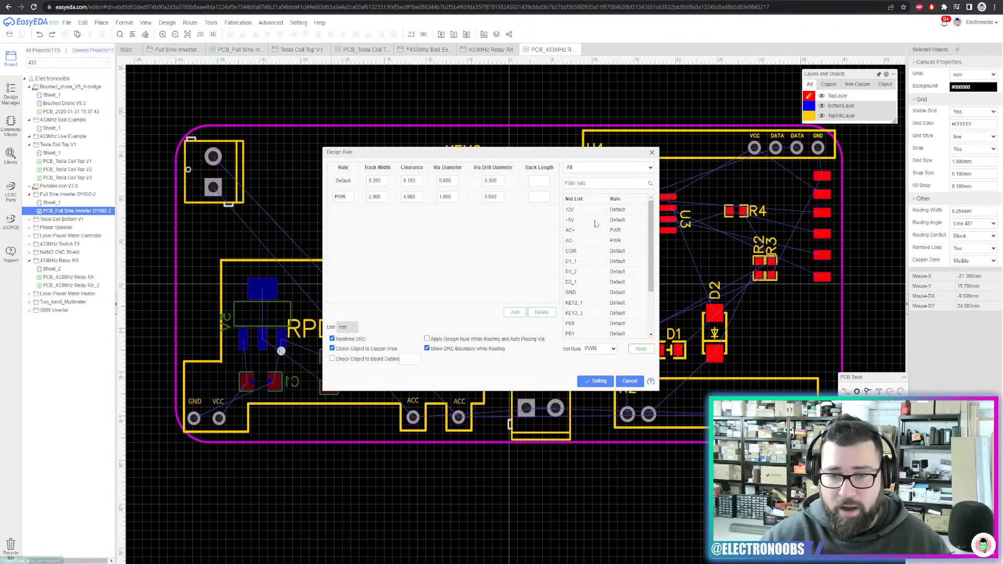
{"action": "left_click", "coordinate": [605, 384]}
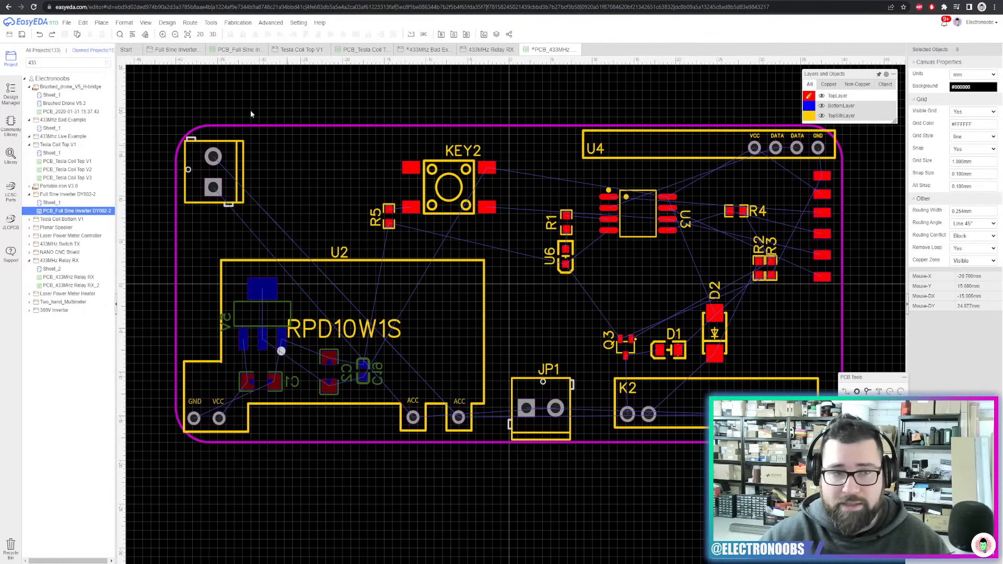
Auto-route the board on all layers with the local router server and dismiss the routing summary
{"action": "left_click", "coordinate": [189, 23]}
{"action": "left_click", "coordinate": [207, 36]}
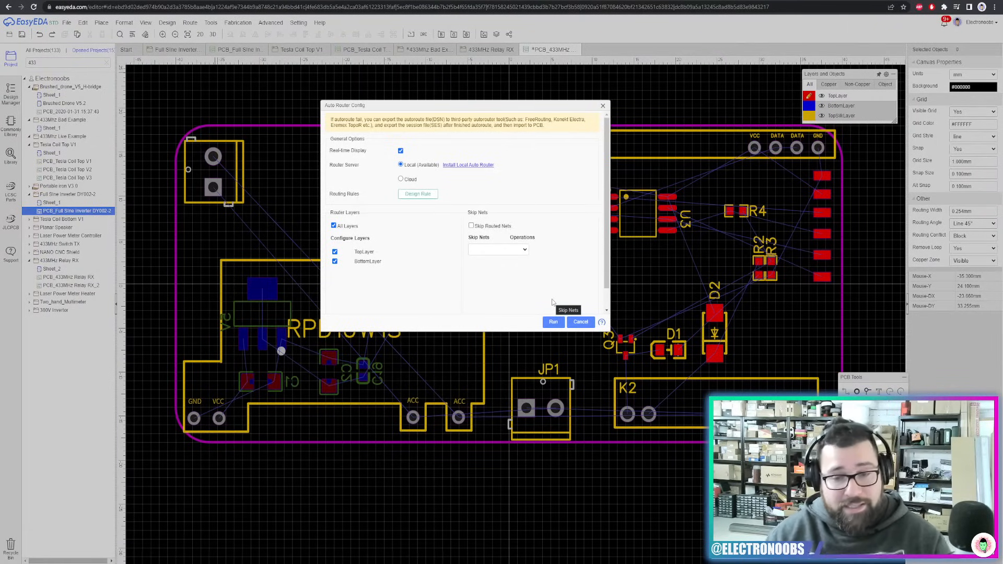
{"action": "left_click", "coordinate": [553, 322]}
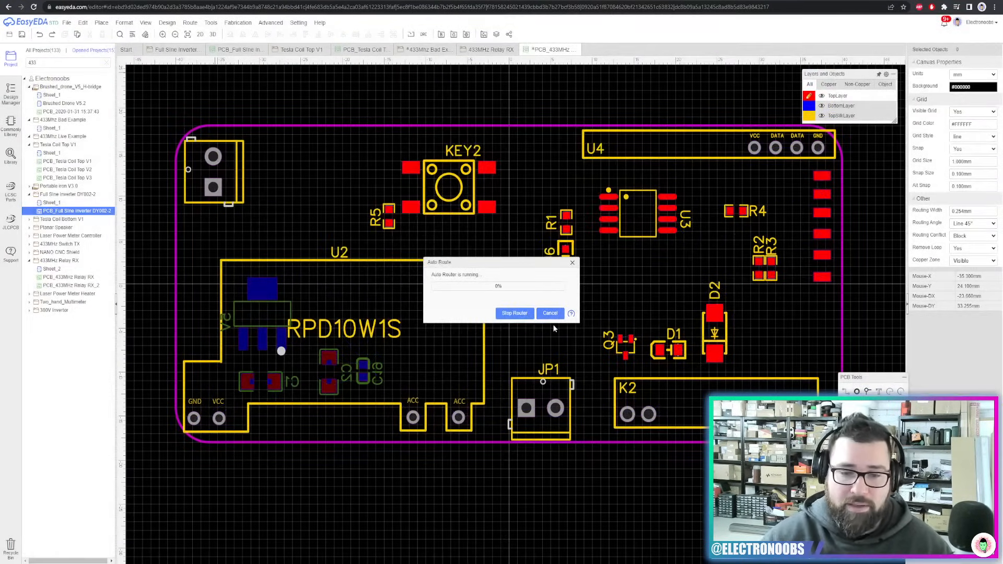
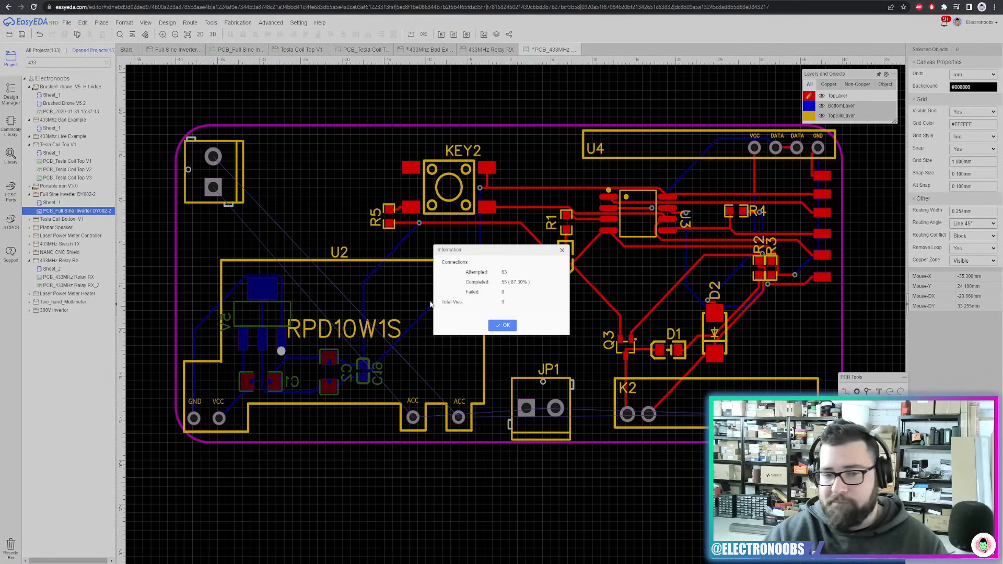
{"action": "left_click", "coordinate": [502, 325]}
Set the routing width to 4 mm and try starting a track from U2's ACC pad nearest JP1
{"action": "scroll", "coordinate": [591, 272], "scroll_direction": "up", "scroll_amount": 4}
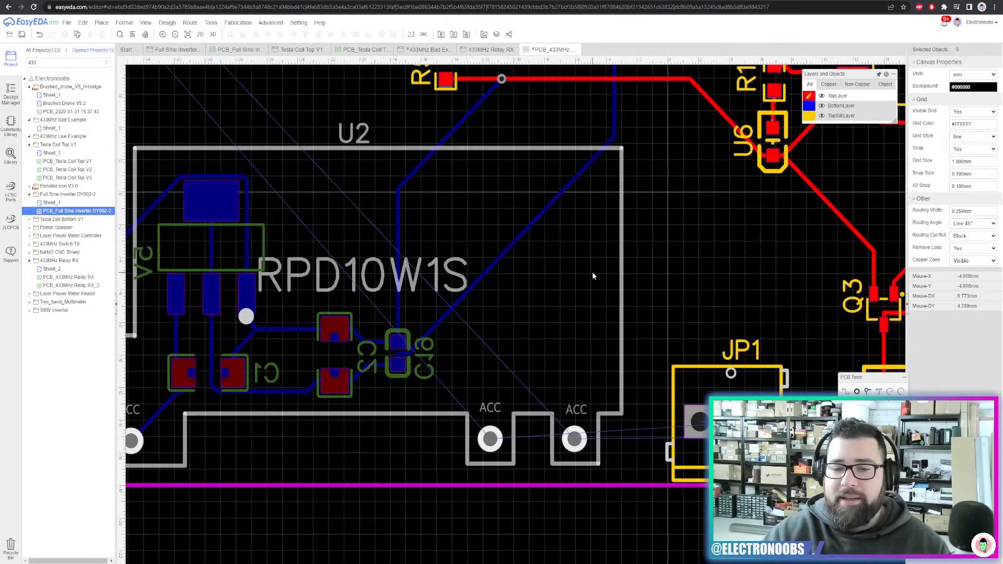
{"action": "scroll", "coordinate": [600, 274], "scroll_direction": "down", "scroll_amount": 5}
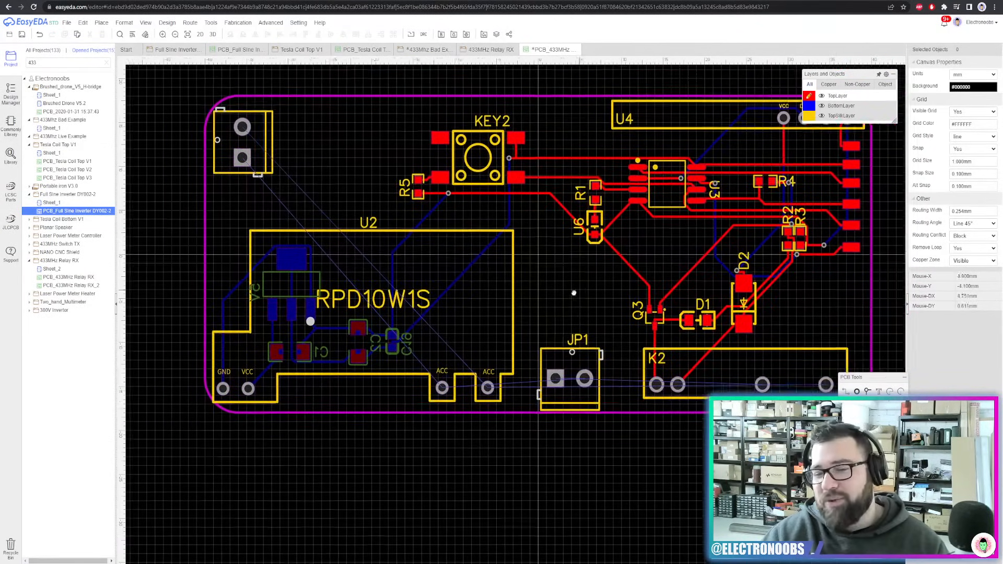
{"action": "right_click_drag", "start_coordinate": [573, 293], "coordinate": [552, 302]}
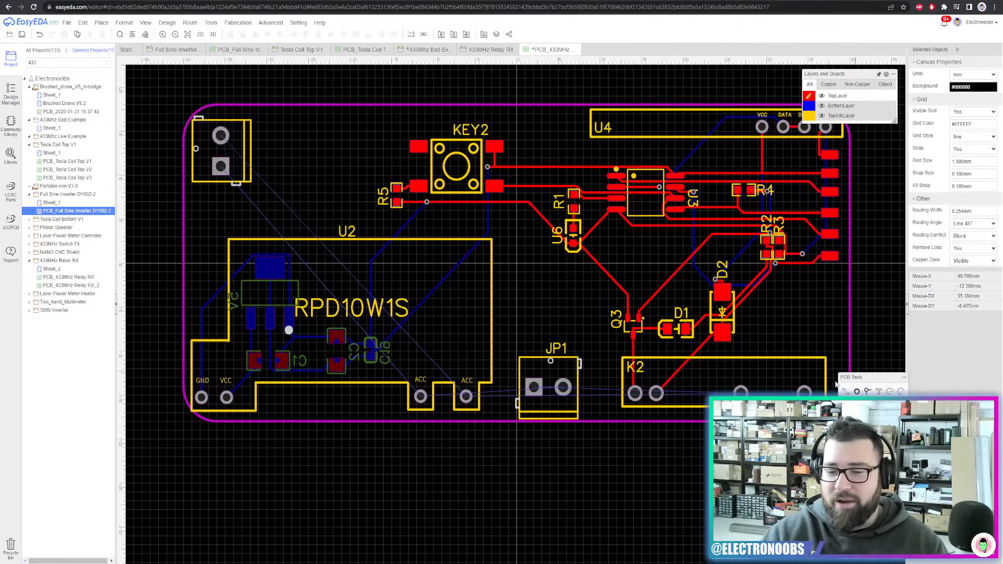
{"action": "left_click", "coordinate": [968, 212]}
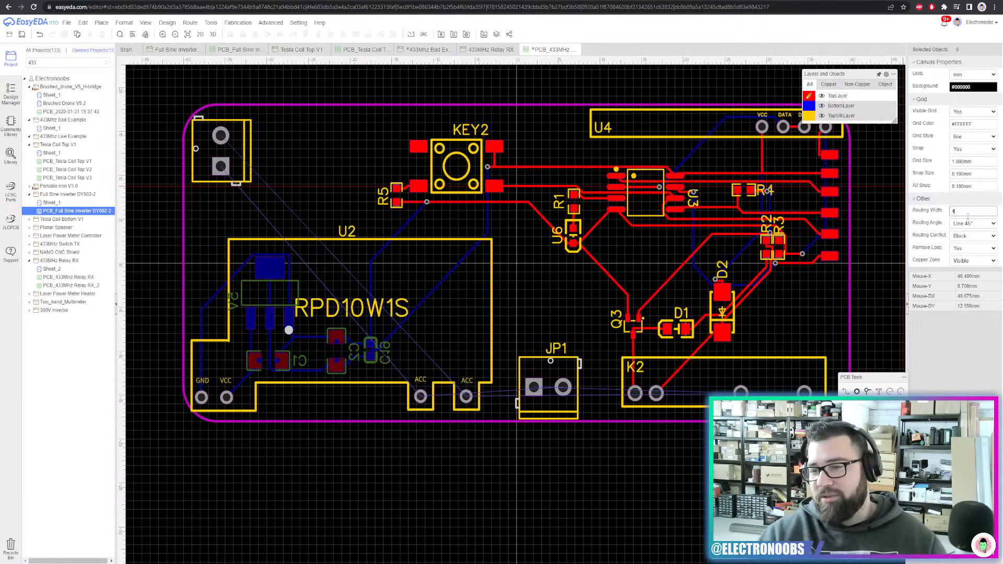
{"action": "type", "text": "4"}
{"action": "key", "text": "Return"}
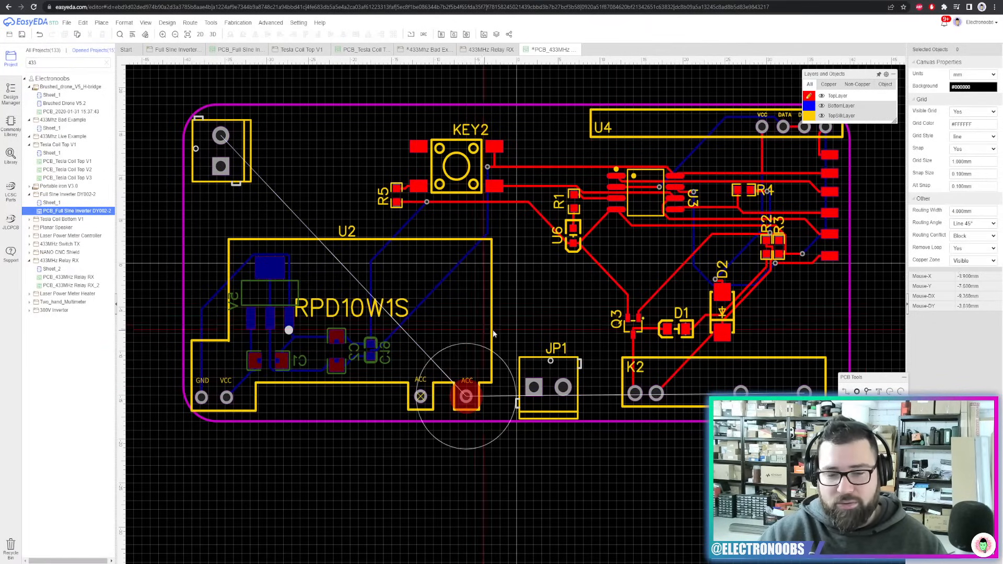
{"action": "scroll", "coordinate": [457, 389], "scroll_direction": "up", "scroll_amount": 3}
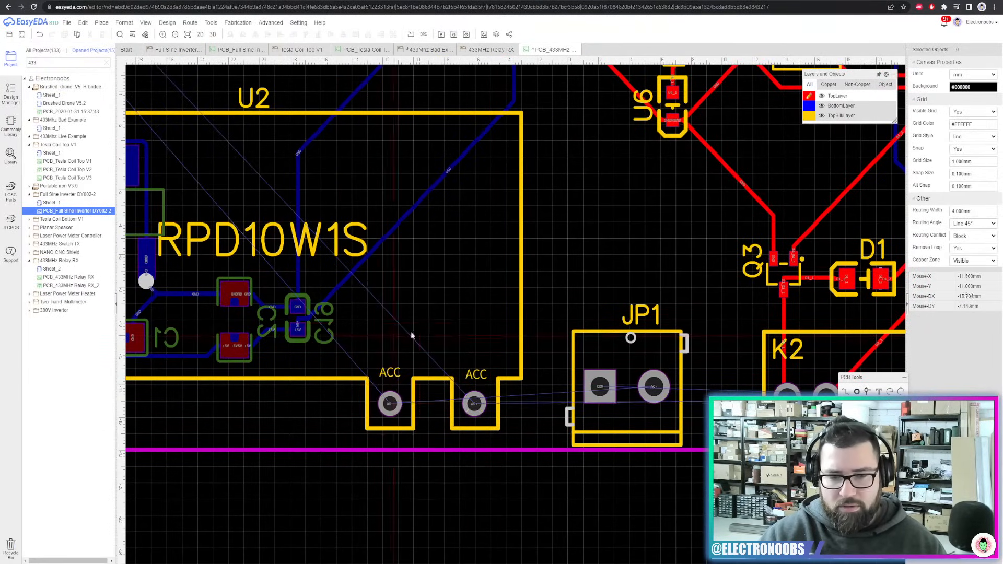
Set the PWR design rule's clearance to 2 mm and save the rule settings
{"action": "left_click", "coordinate": [167, 23]}
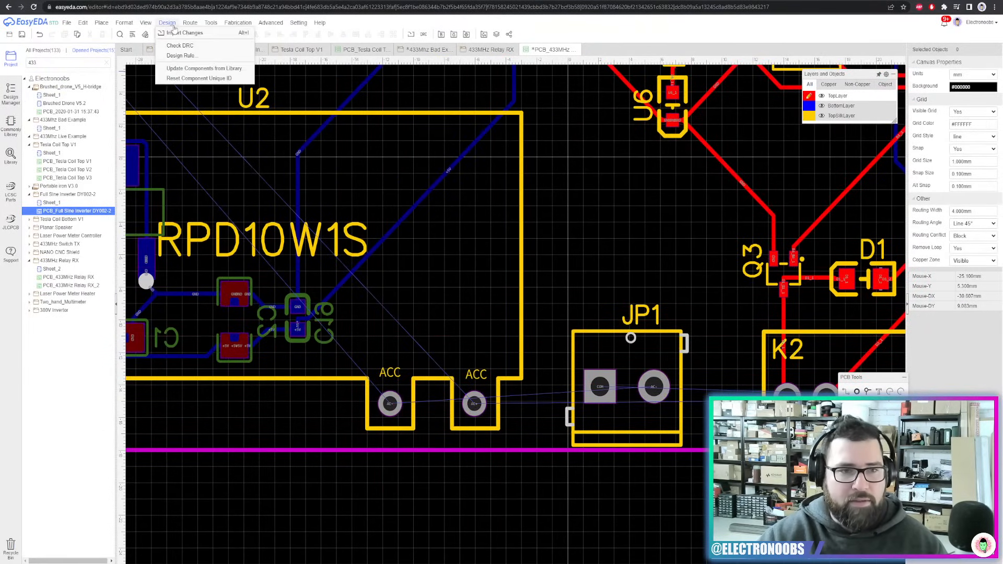
{"action": "left_click", "coordinate": [187, 56]}
{"action": "left_click", "coordinate": [423, 205]}
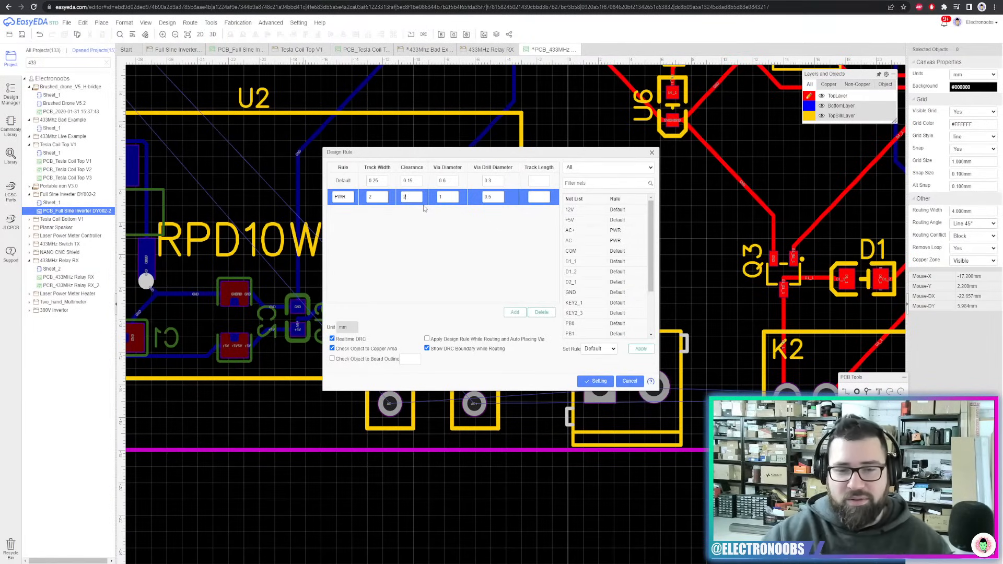
{"action": "left_click", "coordinate": [596, 381]}
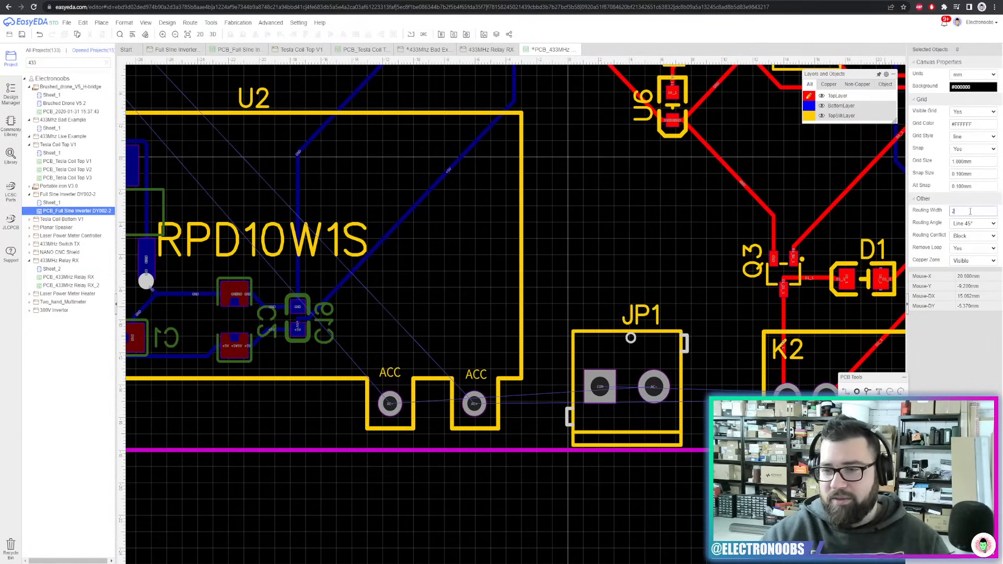
Route a 2 mm wide top-layer AC+ track from U2's ACC pad nearest JP1 towards the two-pin connector's AC+ pad
{"action": "left_click", "coordinate": [474, 403]}
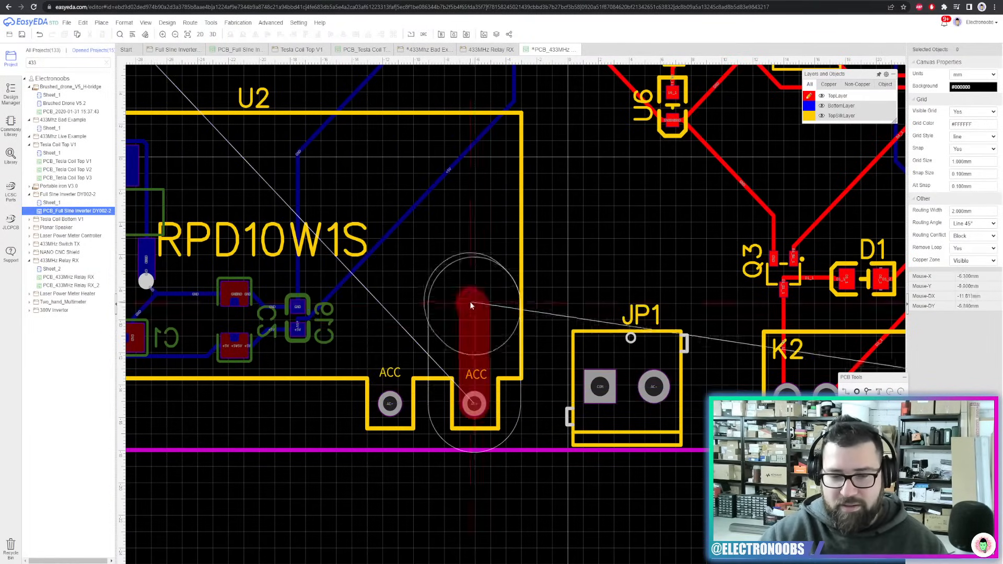
{"action": "scroll", "coordinate": [469, 302], "scroll_direction": "down", "scroll_amount": 5}
{"action": "scroll", "coordinate": [430, 255], "scroll_direction": "up", "scroll_amount": 3}
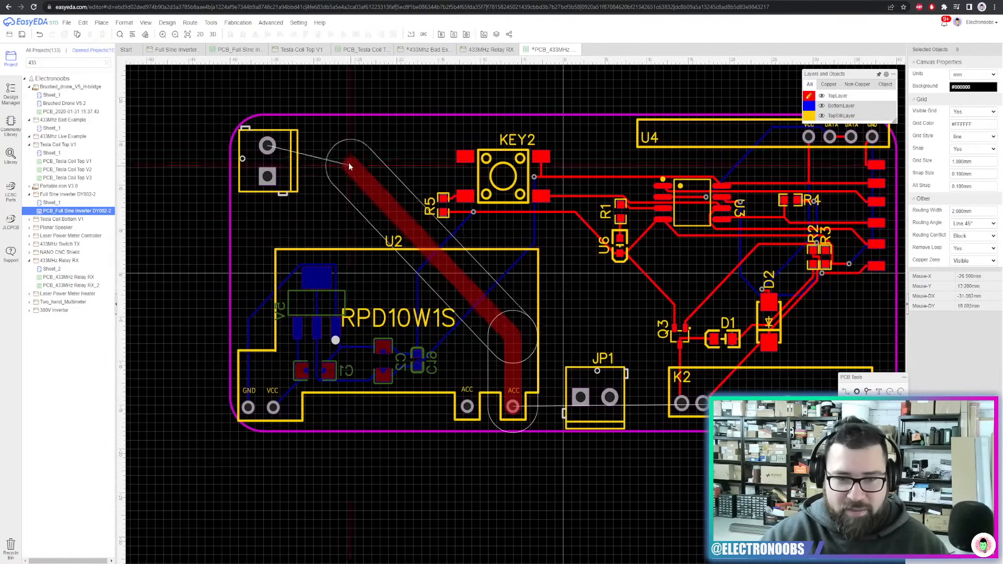
{"action": "left_click", "coordinate": [334, 146]}
{"action": "left_click", "coordinate": [269, 146]}
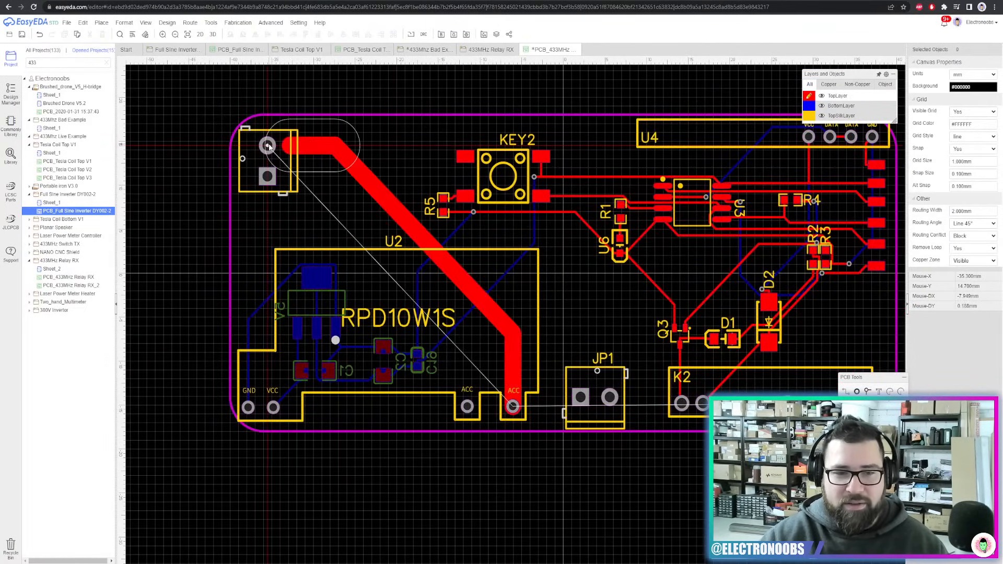
Try to close the gap to the track's end with a track started at the connector's AC+ pad
{"action": "scroll", "coordinate": [270, 147], "scroll_direction": "up", "scroll_amount": 3}
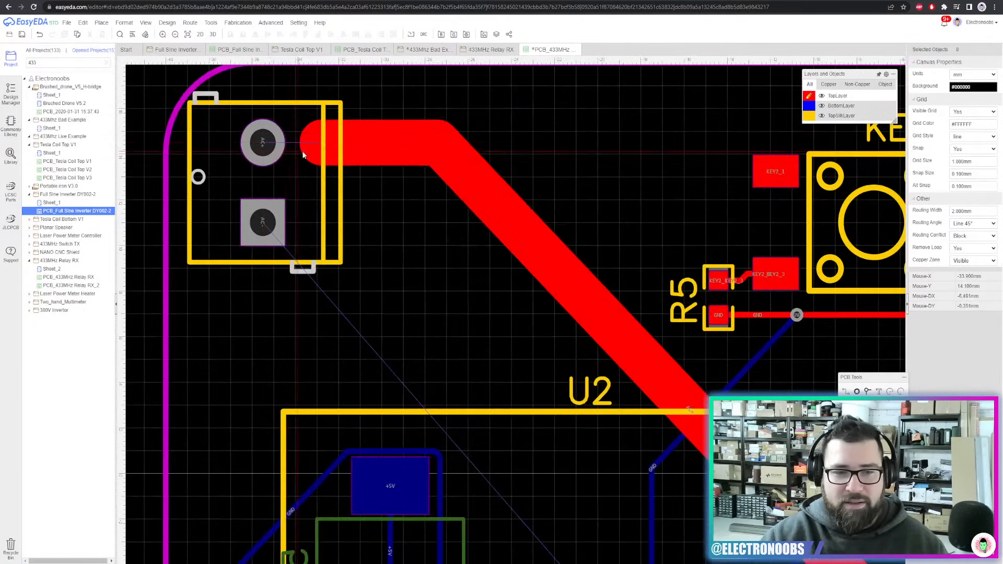
{"action": "scroll", "coordinate": [268, 148], "scroll_direction": "up", "scroll_amount": 4}
{"action": "left_click", "coordinate": [266, 147]}
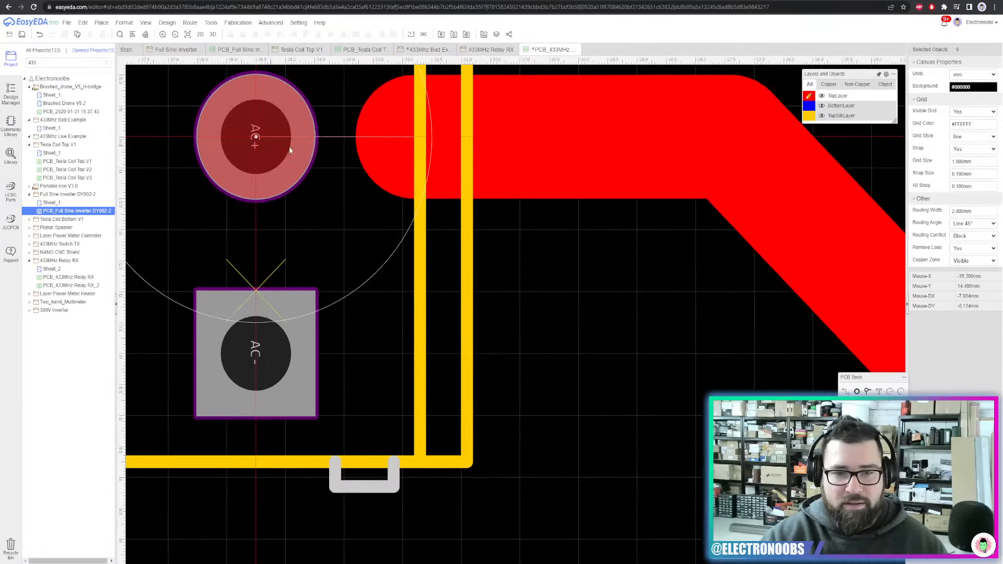
{"action": "right_click", "coordinate": [390, 150]}
Select the AC+ track and examine its course and both ends, at U2's ACC pad and the connector
{"action": "scroll", "coordinate": [509, 159], "scroll_direction": "down", "scroll_amount": 3}
{"action": "left_click", "coordinate": [536, 169]}
{"action": "right_click_drag", "start_coordinate": [633, 273], "coordinate": [500, 168]}
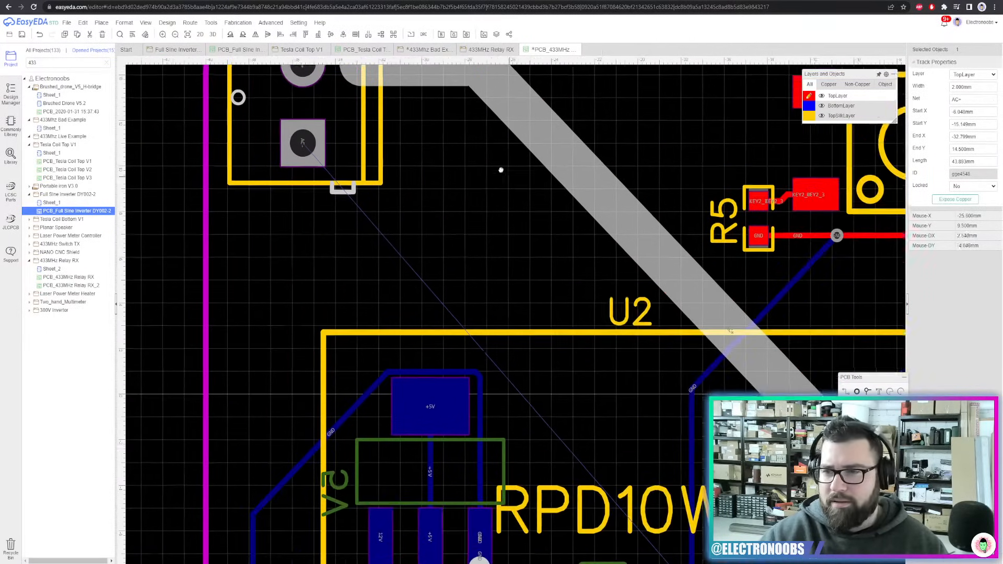
{"action": "scroll", "coordinate": [499, 167], "scroll_direction": "down", "scroll_amount": 3}
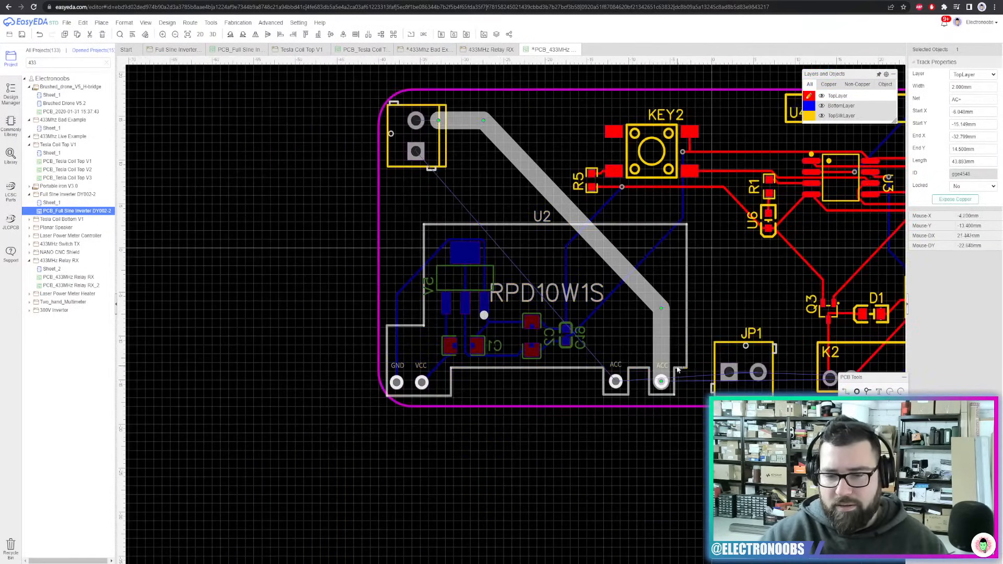
{"action": "scroll", "coordinate": [407, 150], "scroll_direction": "up", "scroll_amount": 4}
{"action": "scroll", "coordinate": [407, 151], "scroll_direction": "up", "scroll_amount": 3}
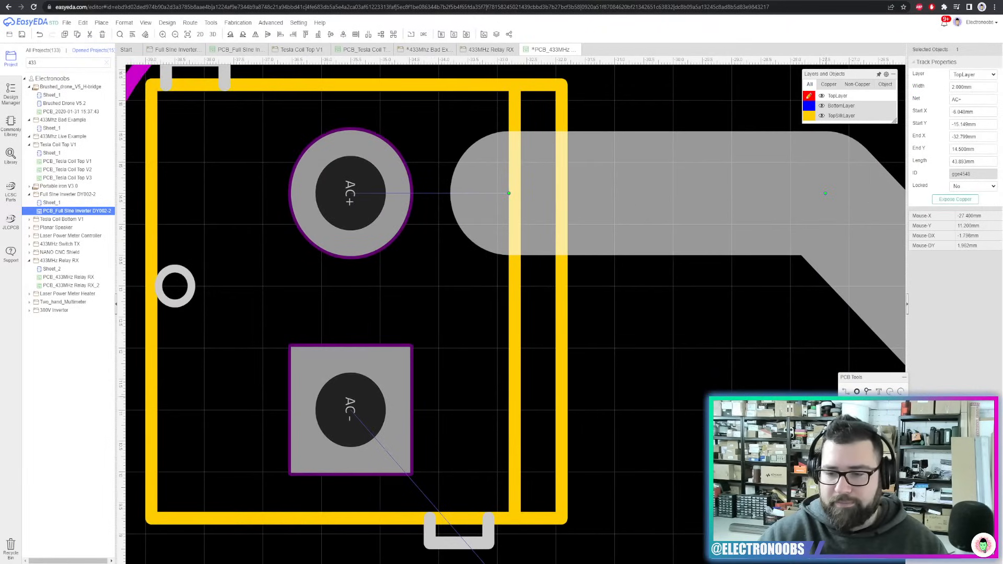
{"action": "left_click", "coordinate": [835, 325]}
Try to start tracks from the connector's AC+ and AC- pads, including one joining the AC+ pad to the nearby track end
{"action": "left_click", "coordinate": [534, 171]}
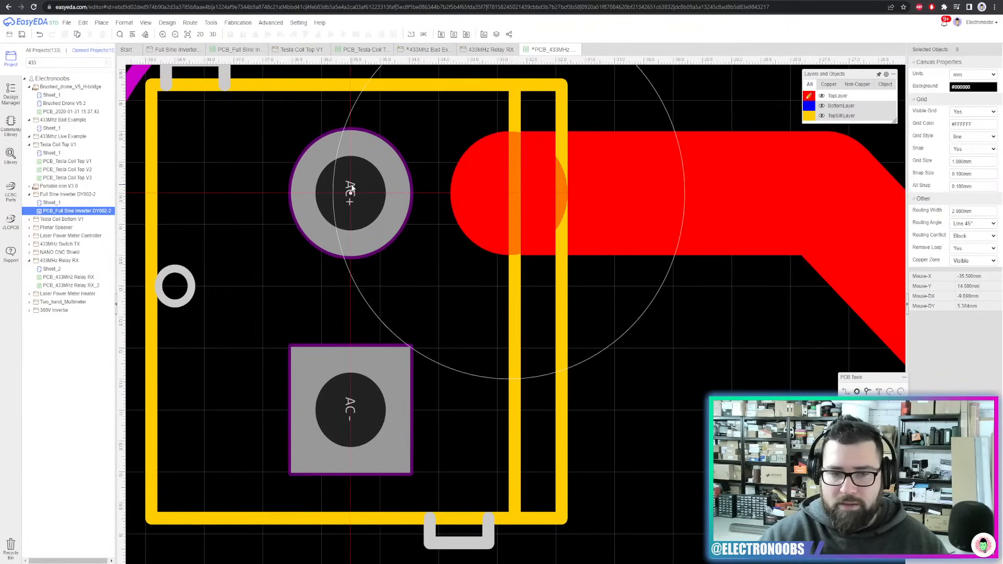
{"action": "right_click", "coordinate": [373, 197]}
{"action": "left_click", "coordinate": [350, 200]}
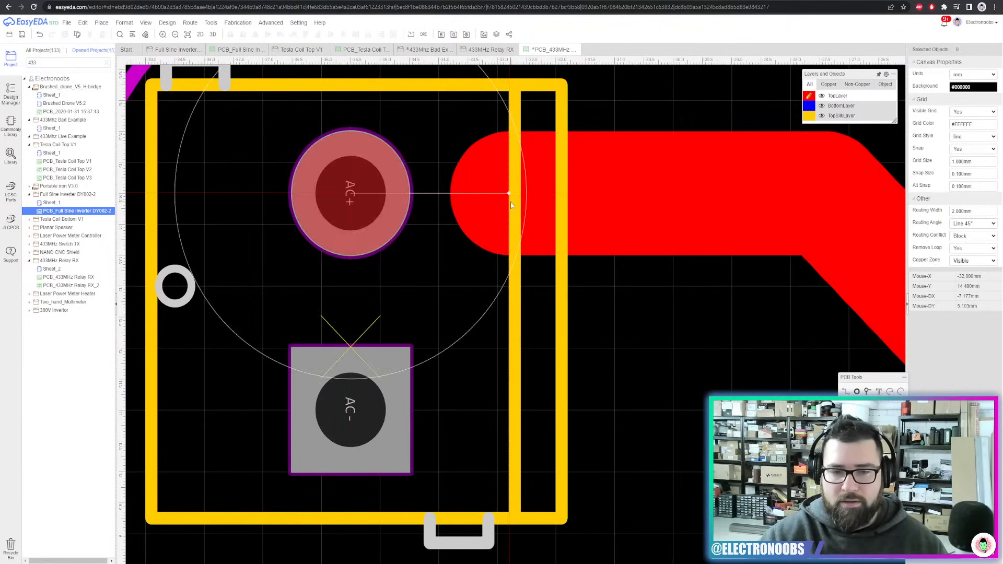
{"action": "right_click", "coordinate": [499, 202]}
{"action": "scroll", "coordinate": [470, 213], "scroll_direction": "down", "scroll_amount": 3}
{"action": "left_click", "coordinate": [427, 287]}
{"action": "scroll", "coordinate": [500, 305], "scroll_direction": "down", "scroll_amount": 2}
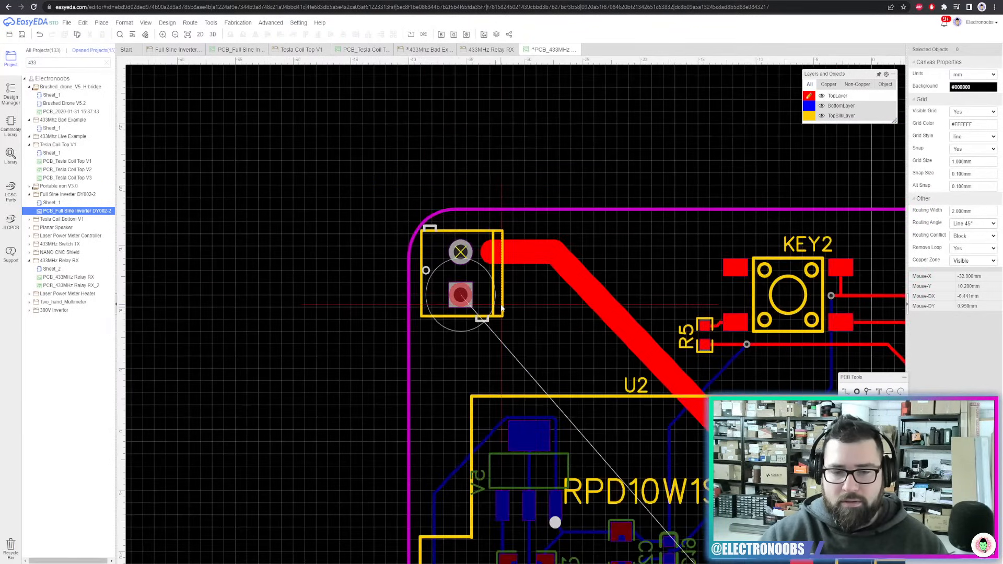
{"action": "right_click", "coordinate": [500, 309]}
{"action": "scroll", "coordinate": [500, 308], "scroll_direction": "up", "scroll_amount": 3}
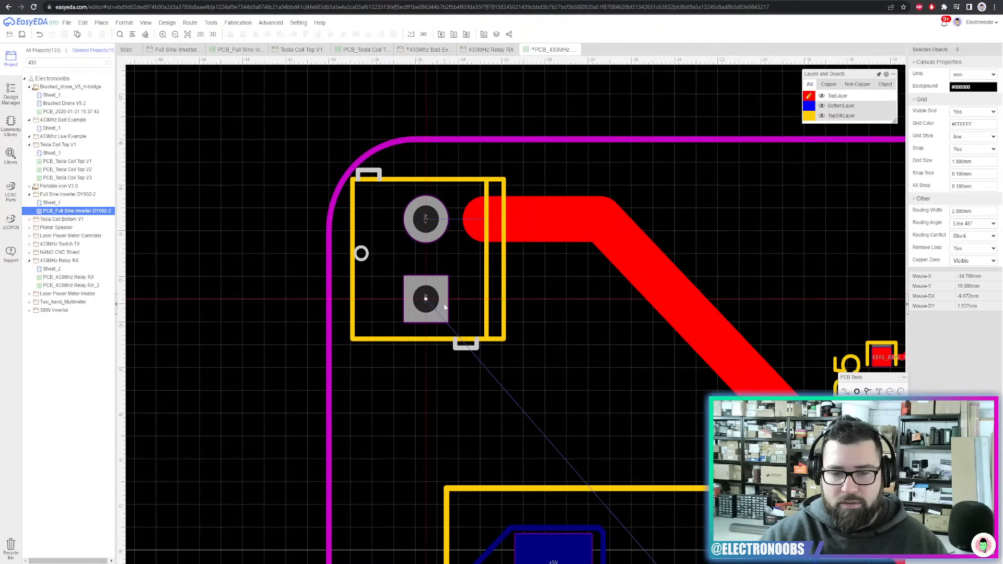
Set the PWR design rule's clearance to 1 mm and save the rule settings
{"action": "left_click", "coordinate": [166, 23]}
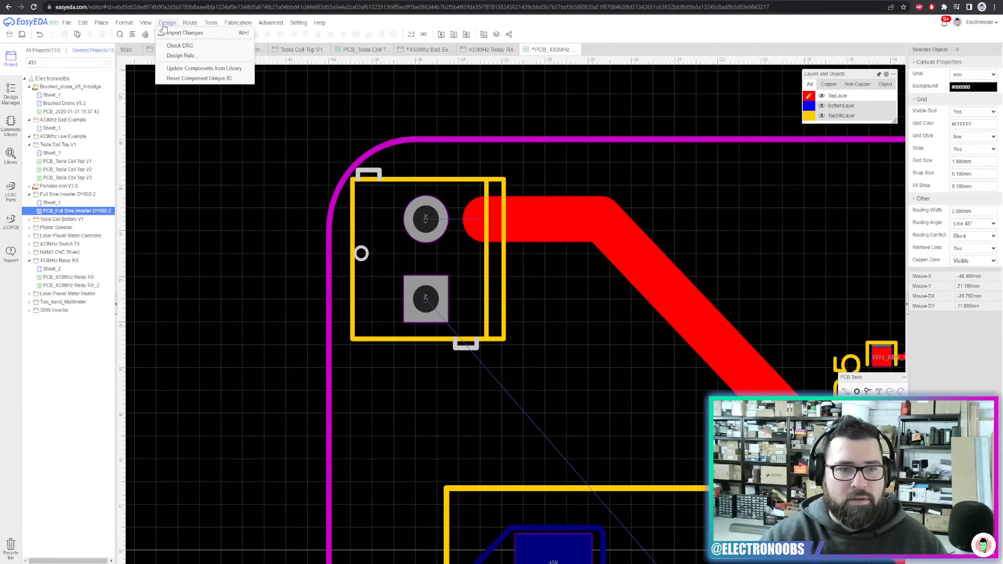
{"action": "left_click", "coordinate": [180, 56]}
{"action": "left_click", "coordinate": [410, 197]}
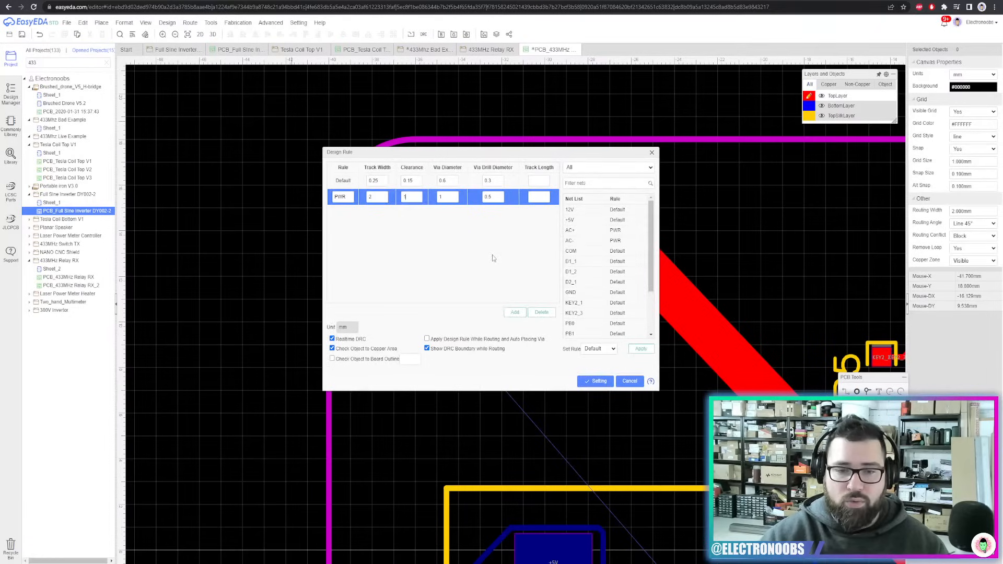
{"action": "left_click", "coordinate": [594, 381]}
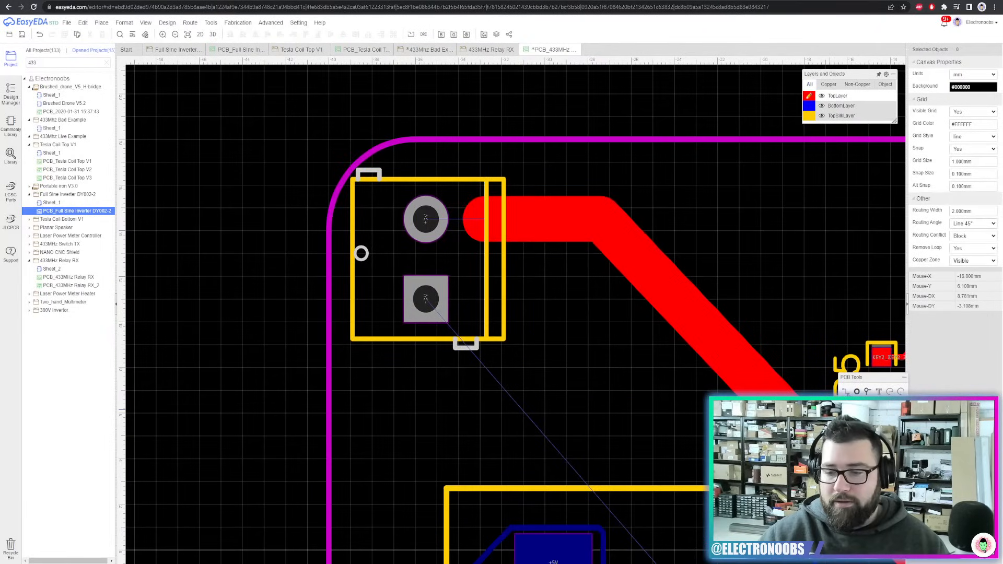
Route a 2 mm wide top-layer AC- track from the two-pin connector's AC- pad to U2's ACC pad farther from JP1
{"action": "left_click", "coordinate": [425, 299]}
{"action": "scroll", "coordinate": [563, 299], "scroll_direction": "down", "scroll_amount": 3}
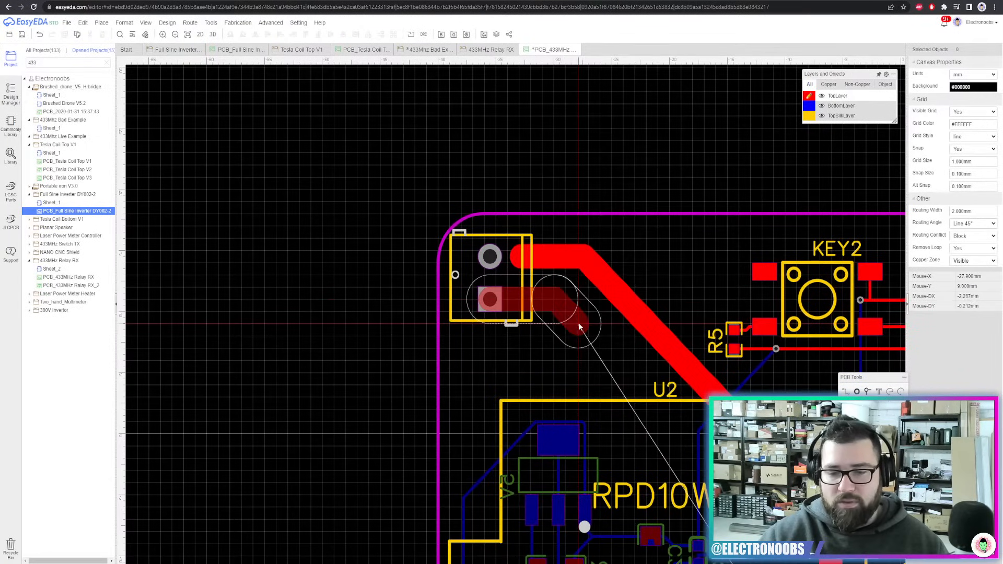
{"action": "scroll", "coordinate": [684, 432], "scroll_direction": "down", "scroll_amount": 5}
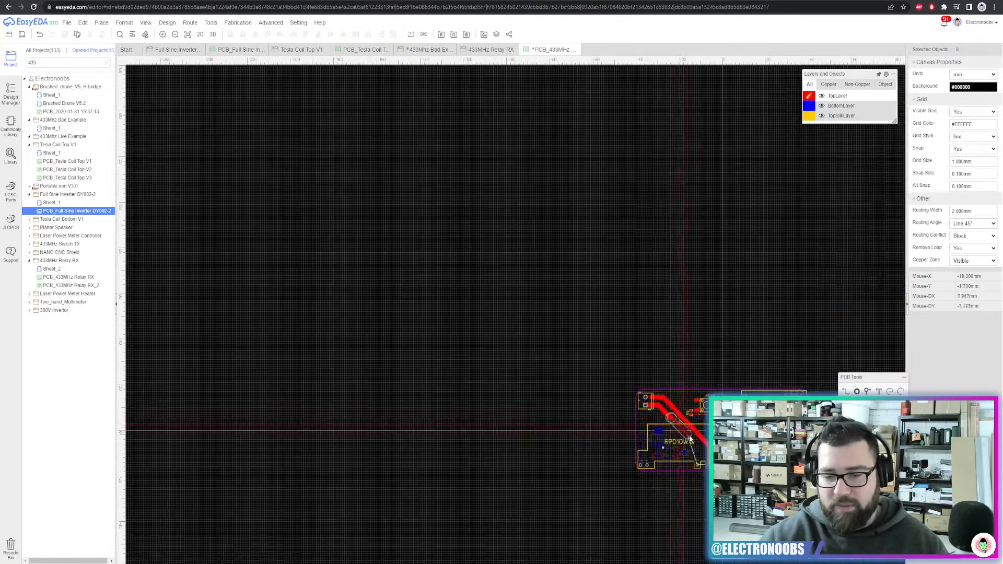
{"action": "scroll", "coordinate": [690, 439], "scroll_direction": "up", "scroll_amount": 5}
{"action": "scroll", "coordinate": [654, 495], "scroll_direction": "down", "scroll_amount": 4}
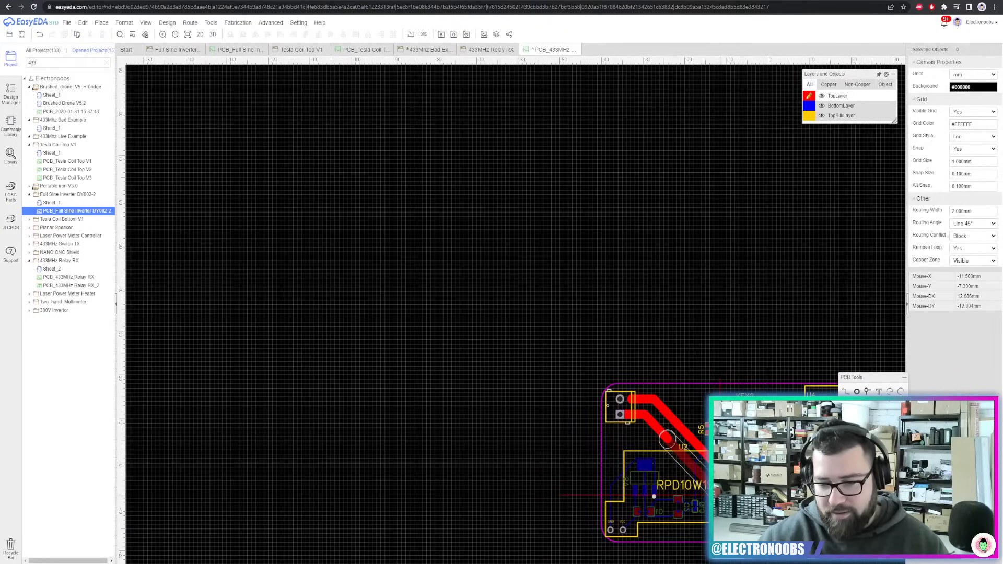
{"action": "scroll", "coordinate": [678, 488], "scroll_direction": "up", "scroll_amount": 4}
{"action": "right_click", "coordinate": [495, 189]}
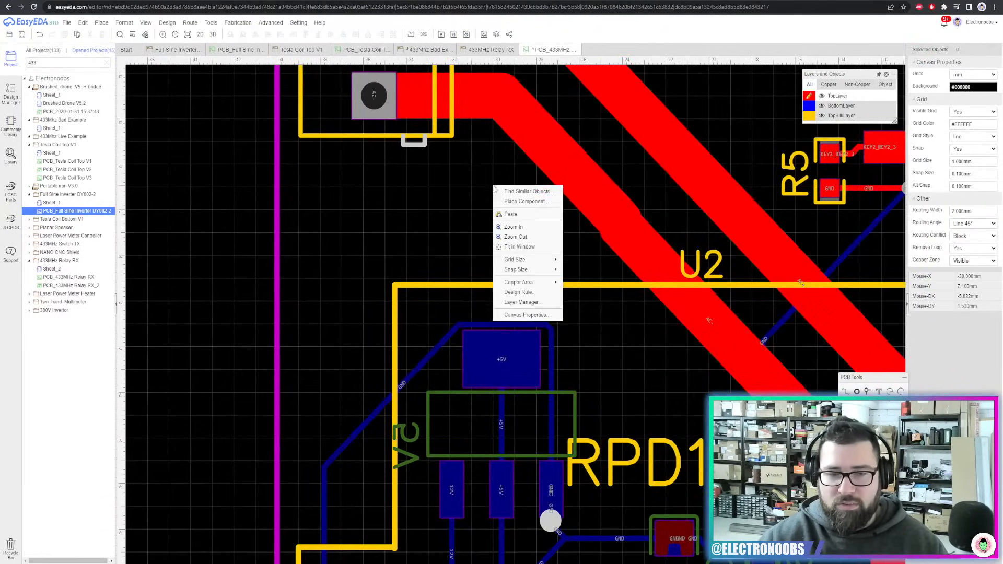
{"action": "right_click_drag", "start_coordinate": [495, 189], "coordinate": [536, 302]}
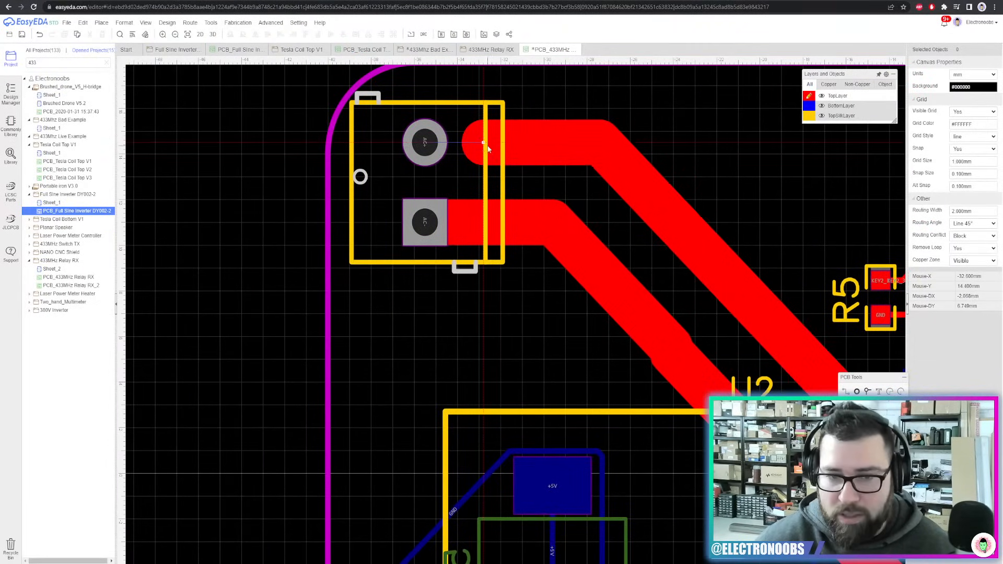
Extend the AC+ track's open end onto the two-pin connector's AC+ pad
{"action": "left_click_drag", "start_coordinate": [487, 147], "coordinate": [426, 142]}
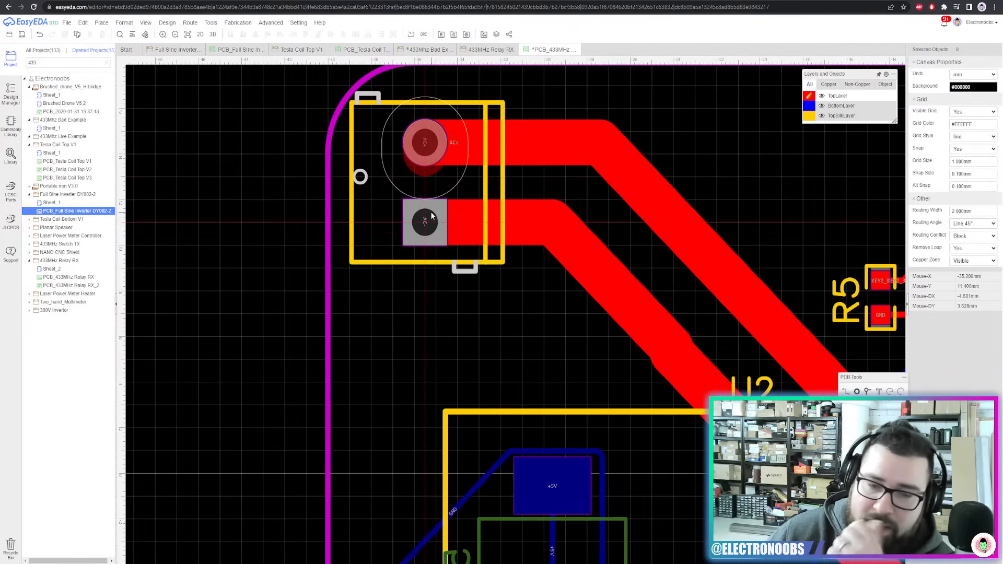
{"action": "scroll", "coordinate": [433, 170], "scroll_direction": "down", "scroll_amount": 5}
{"action": "right_click_drag", "start_coordinate": [538, 189], "coordinate": [487, 189]}
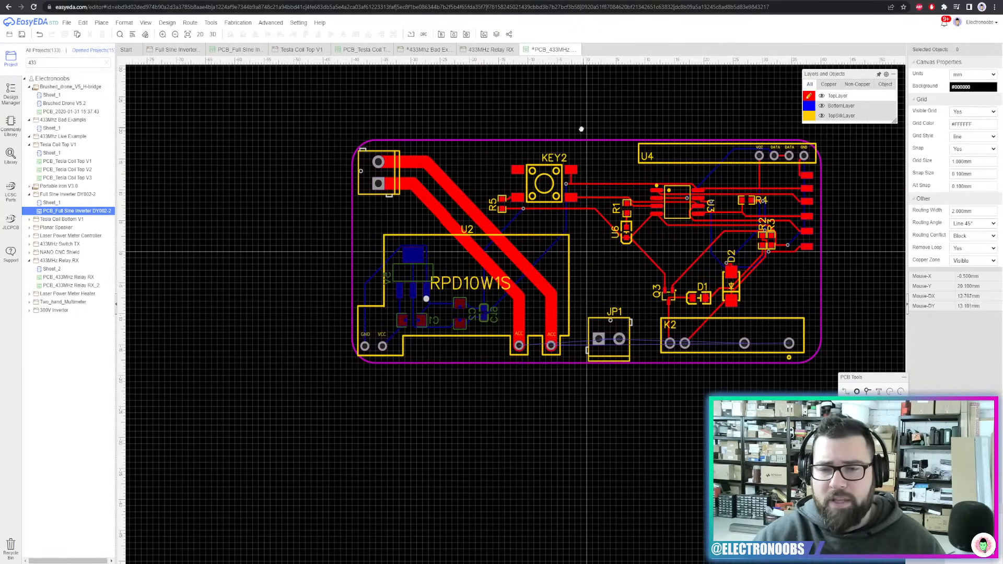
{"action": "right_click_drag", "start_coordinate": [582, 128], "coordinate": [546, 151]}
Save the board and unroute all of its tracks
{"action": "key", "text": "ctrl+s"}
{"action": "left_click", "coordinate": [168, 23]}
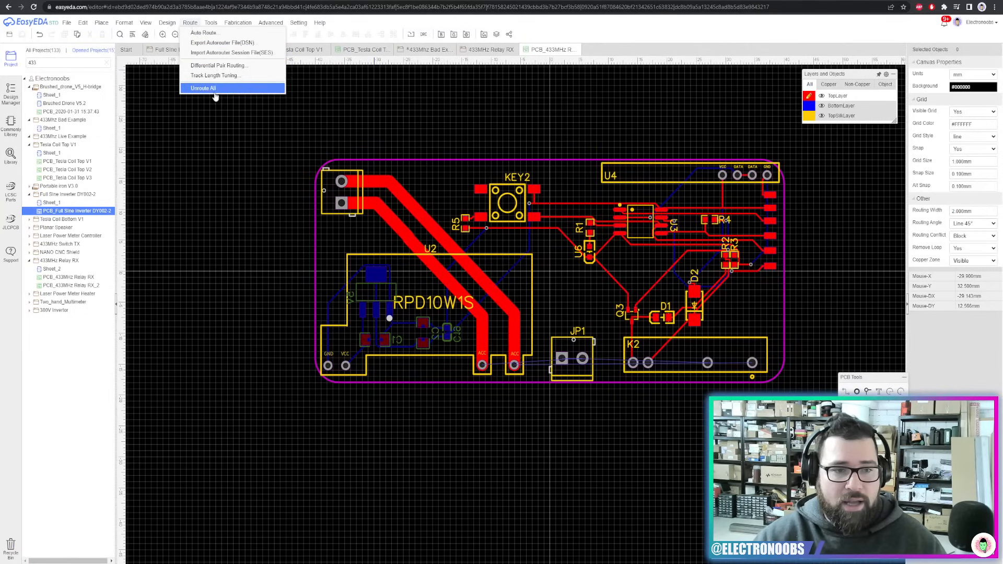
{"action": "left_click", "coordinate": [207, 91]}
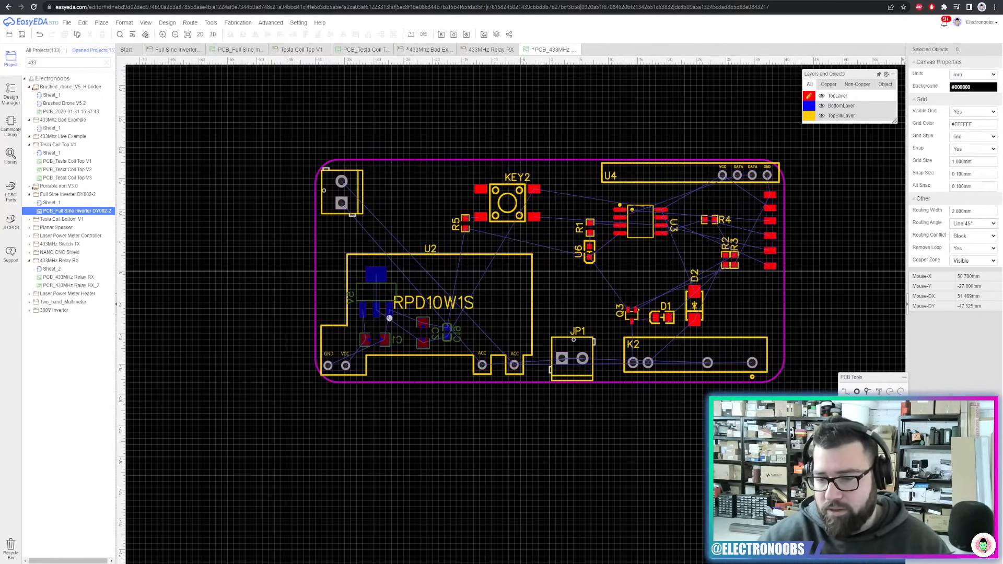
Place the PCB Tools palette just below the layers palette and set the routing width to 4 mm, keeping the Line 45° routing angle
{"action": "left_click_drag", "start_coordinate": [872, 379], "coordinate": [862, 135]}
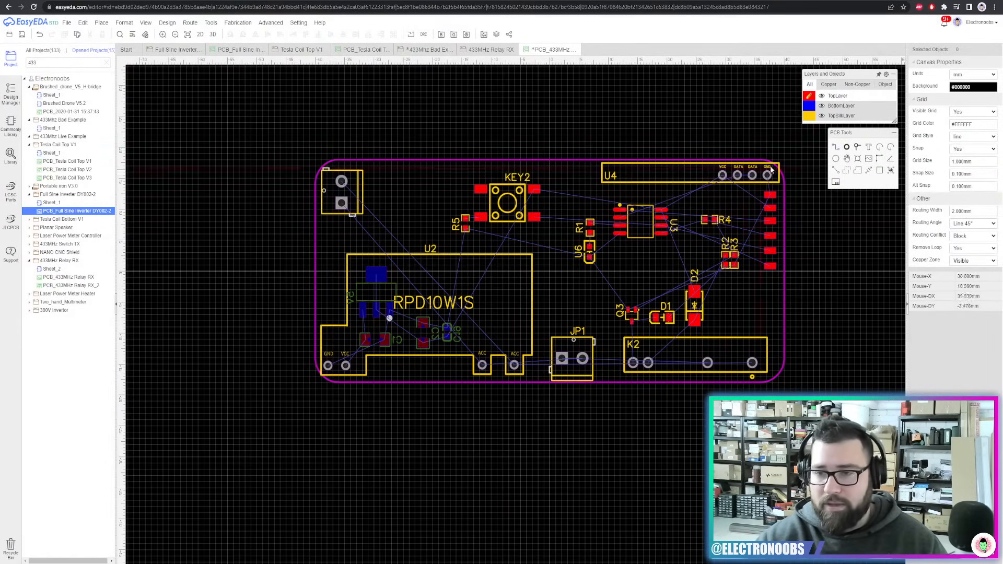
{"action": "left_click", "coordinate": [976, 211]}
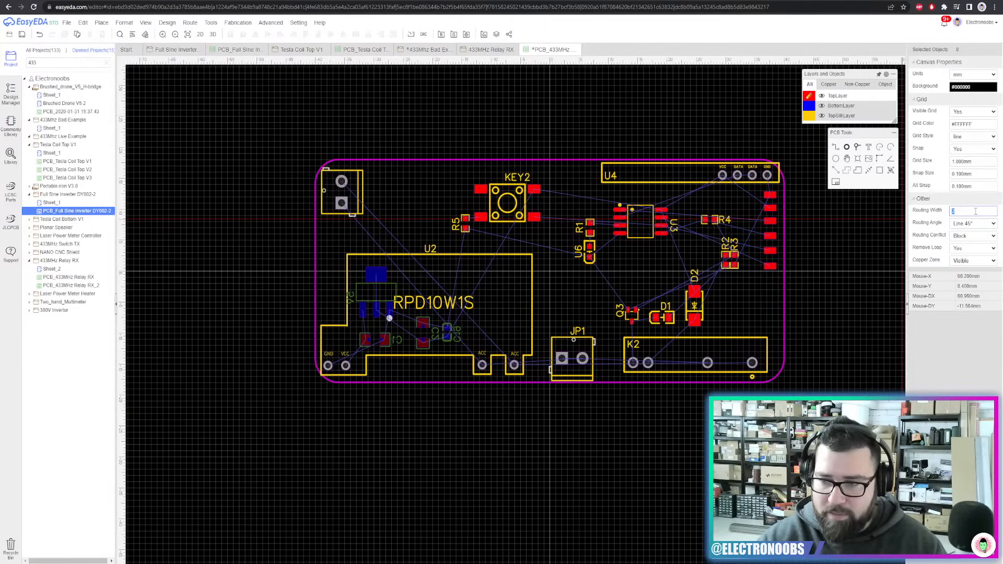
{"action": "type", "text": "4"}
{"action": "key", "text": "Return"}
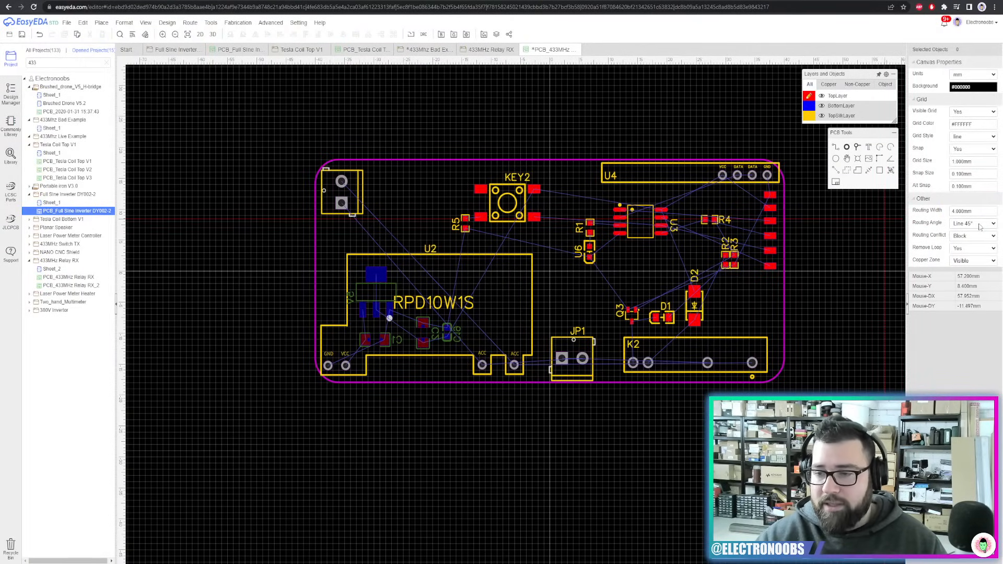
{"action": "left_click", "coordinate": [981, 225]}
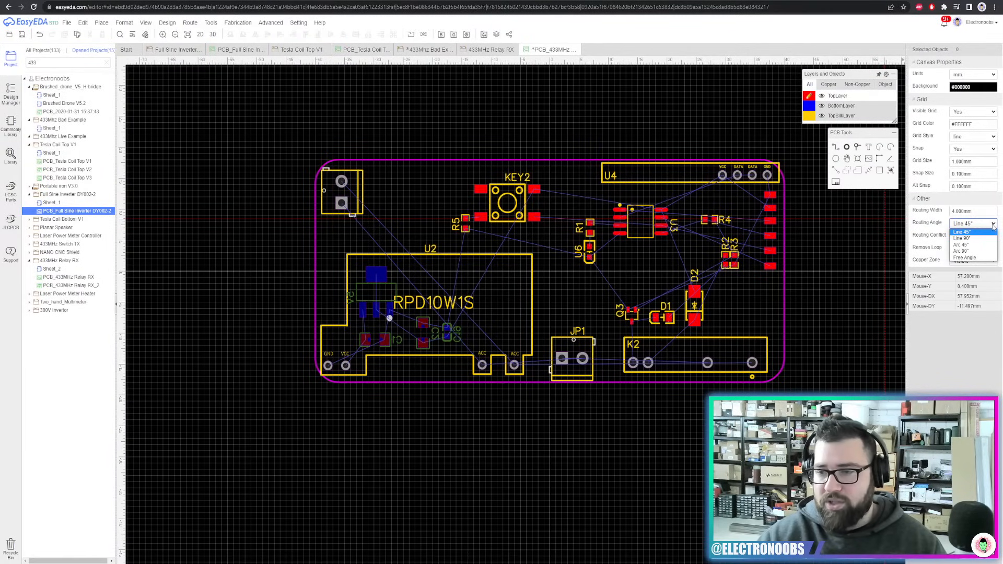
Draw a bent 4 mm wide test track in the empty area below the board outline and delete it
{"action": "left_click", "coordinate": [493, 498]}
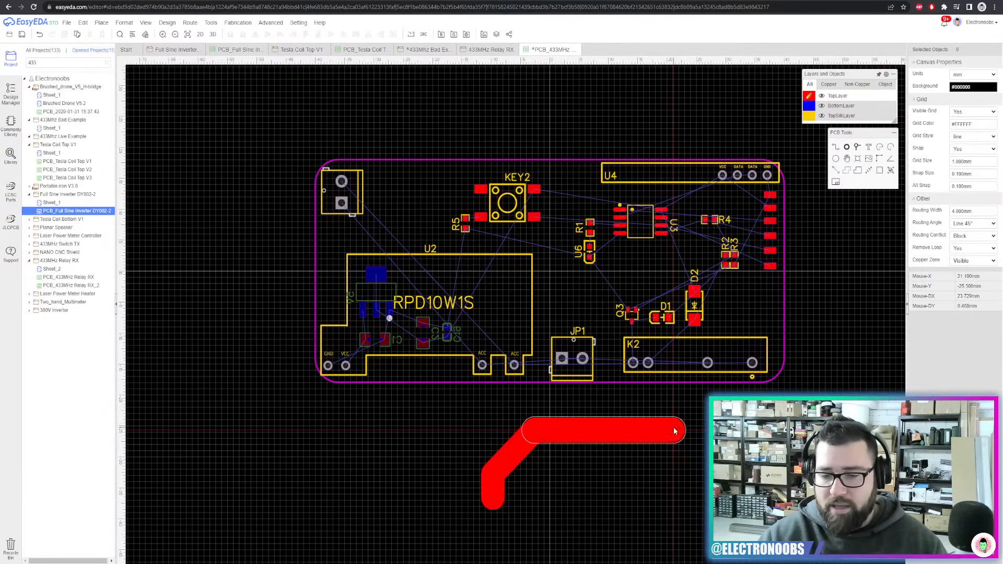
{"action": "scroll", "coordinate": [711, 459], "scroll_direction": "down", "scroll_amount": 2}
{"action": "right_click", "coordinate": [711, 460]}
{"action": "scroll", "coordinate": [695, 457], "scroll_direction": "up", "scroll_amount": 2}
{"action": "left_click", "coordinate": [600, 429]}
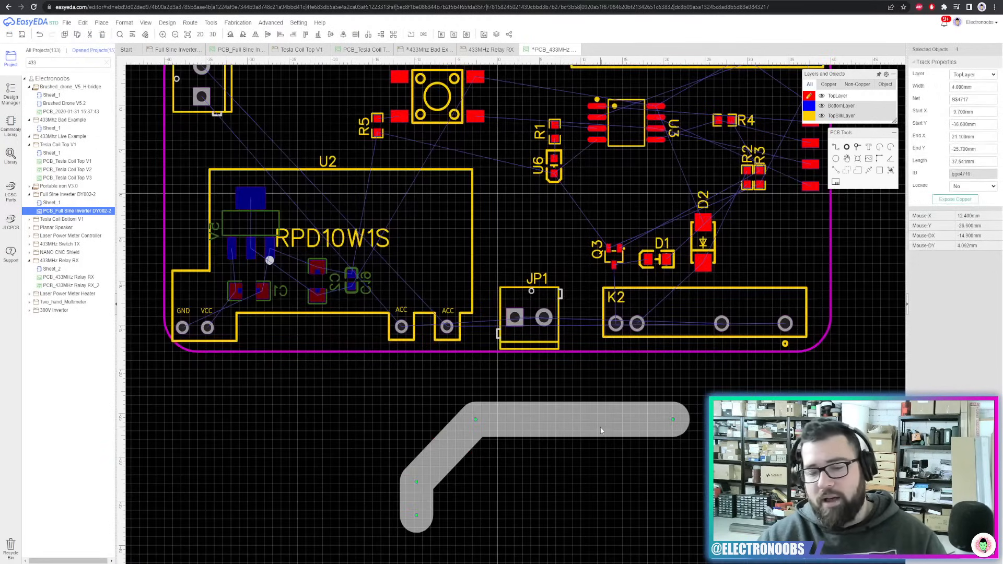
{"action": "key", "text": "Delete"}
Try to start a 4 mm wide top-layer track at the two-pin connector's AC+ pad
{"action": "right_click_drag", "start_coordinate": [501, 365], "coordinate": [602, 430]}
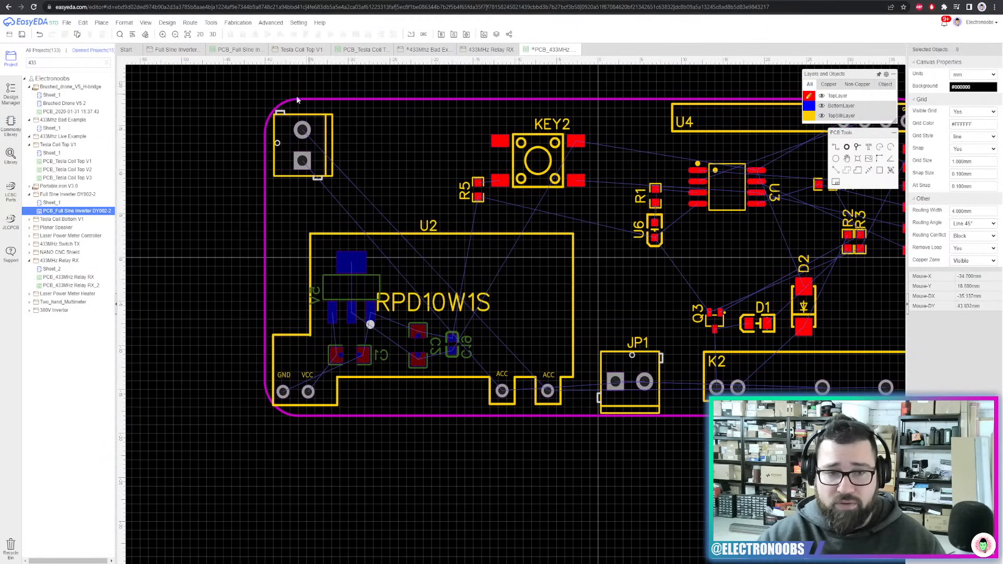
{"action": "left_click", "coordinate": [302, 139]}
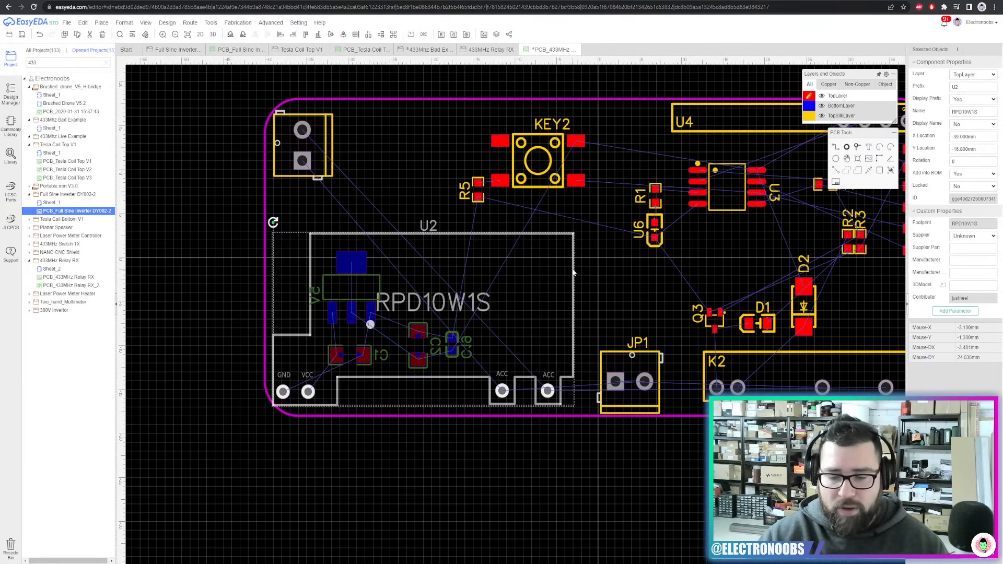
{"action": "left_click", "coordinate": [761, 359]}
{"action": "left_click", "coordinate": [846, 160]}
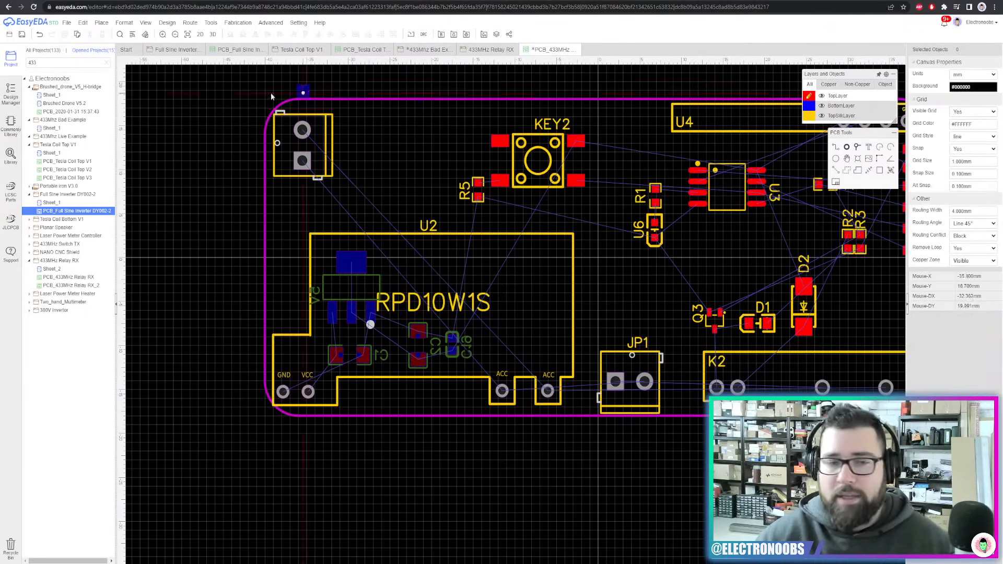
{"action": "right_click", "coordinate": [370, 138]}
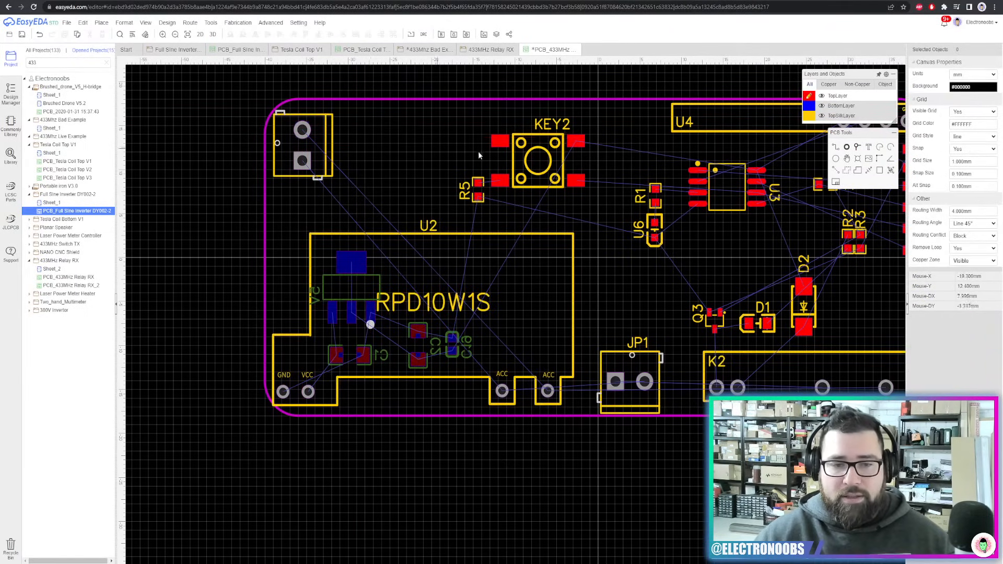
{"action": "left_click", "coordinate": [835, 148]}
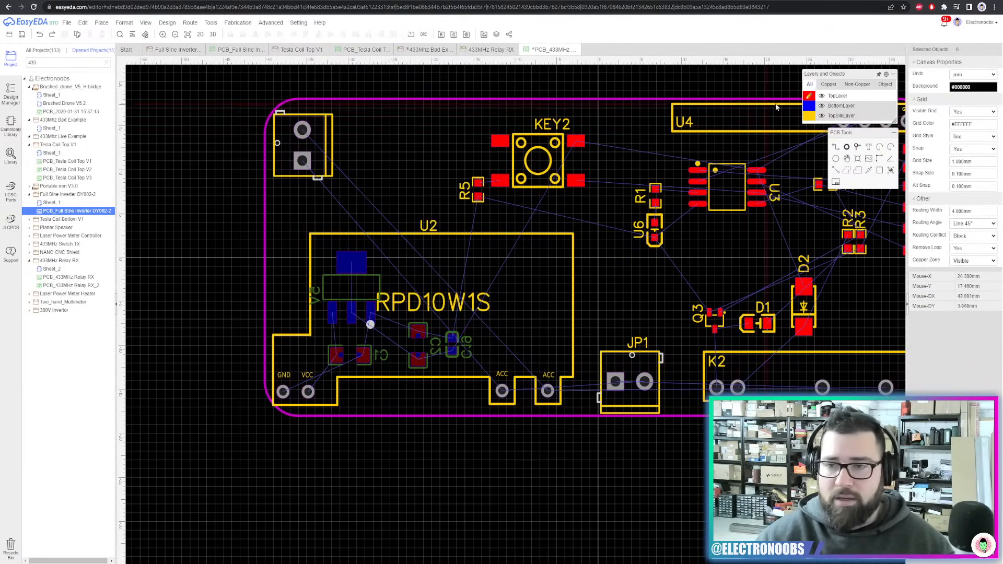
{"action": "left_click", "coordinate": [313, 128]}
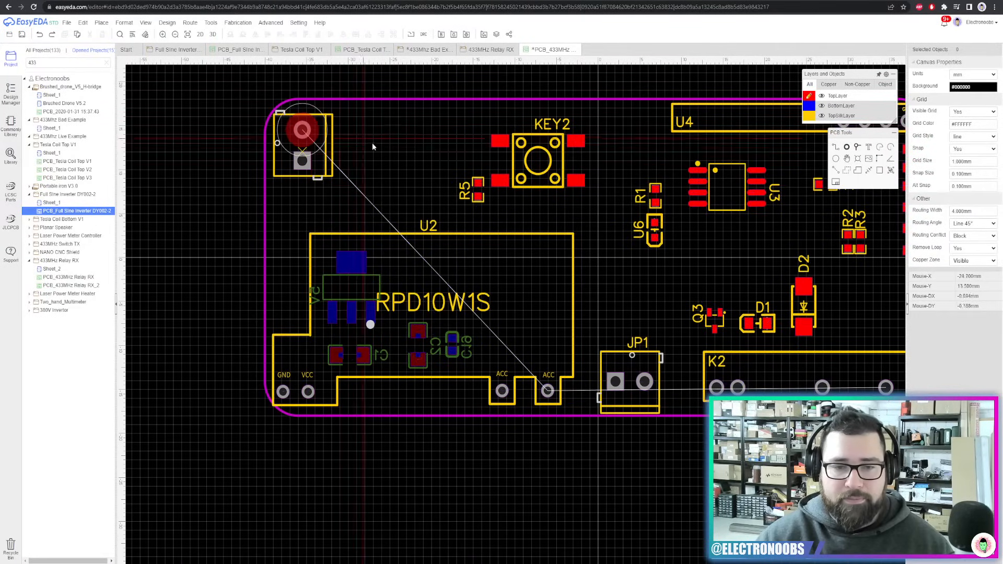
{"action": "right_click", "coordinate": [368, 148]}
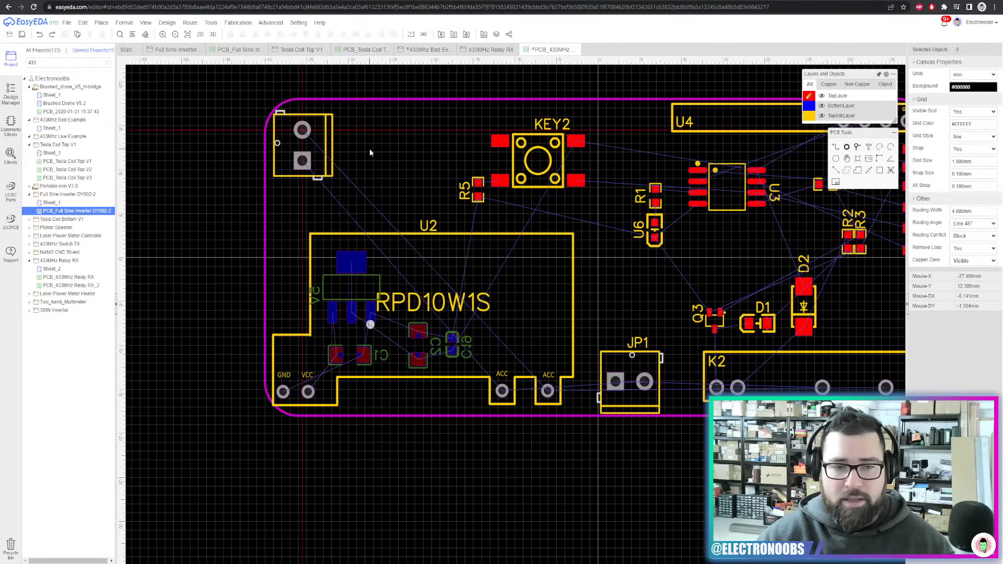
Delete the PWR design rule and save the rule settings
{"action": "mouse_move", "coordinate": [170, 26]}
{"action": "left_click", "coordinate": [181, 56]}
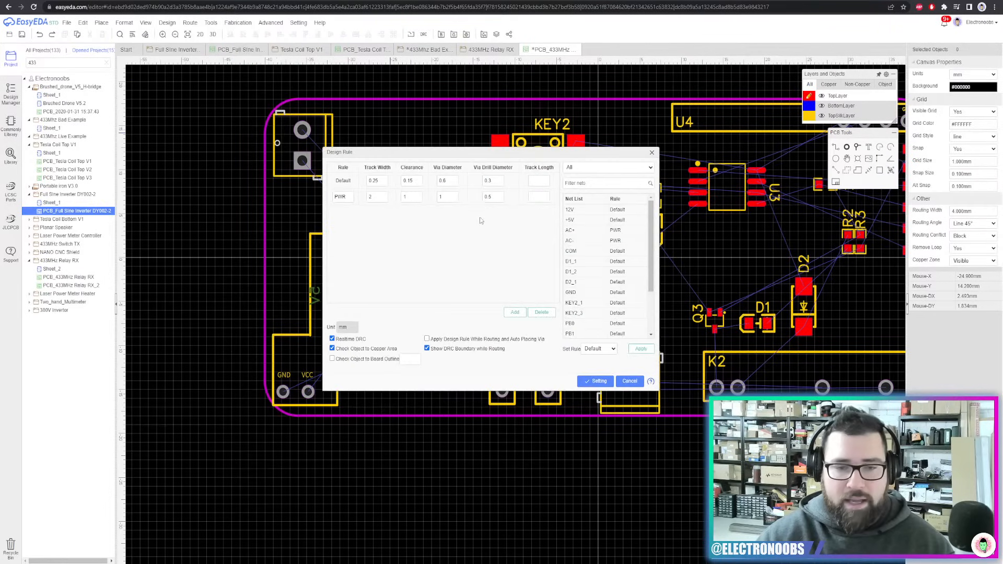
{"action": "left_click", "coordinate": [353, 199]}
{"action": "left_click", "coordinate": [551, 314]}
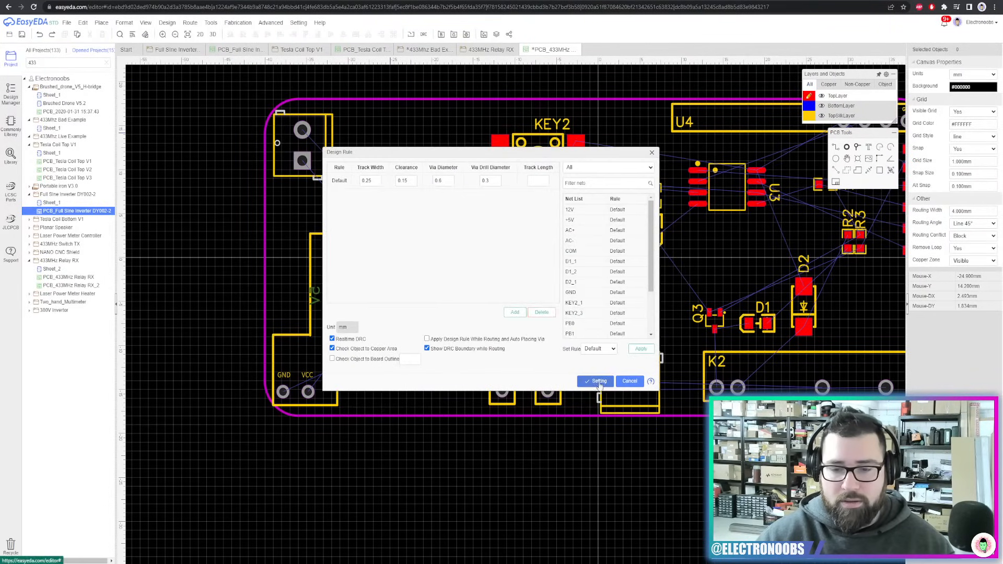
{"action": "left_click", "coordinate": [598, 382]}
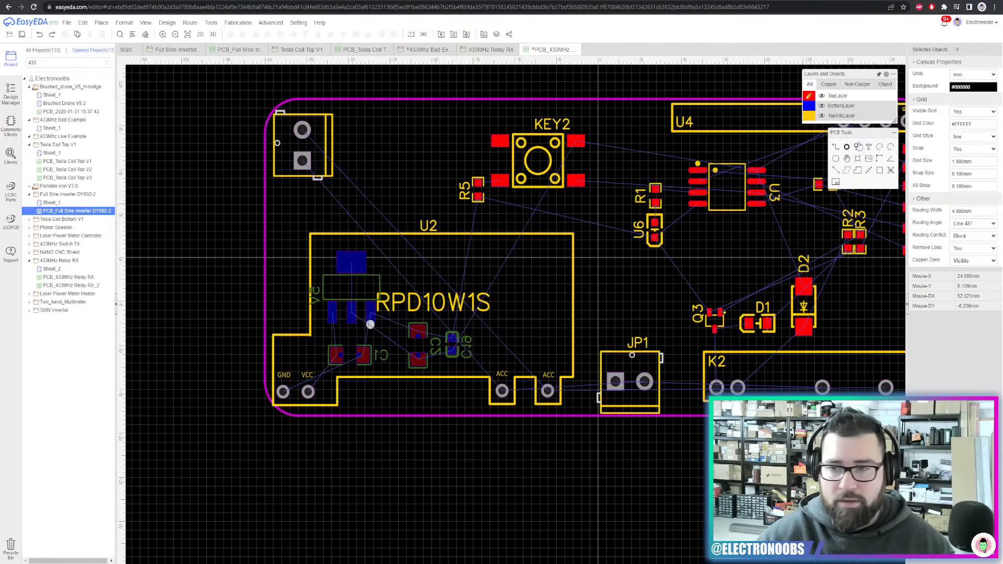
Route a 4 mm wide top-layer AC+ track from the two-pin connector's AC+ pad to U2's ACC pad nearest JP1
{"action": "left_click", "coordinate": [298, 133]}
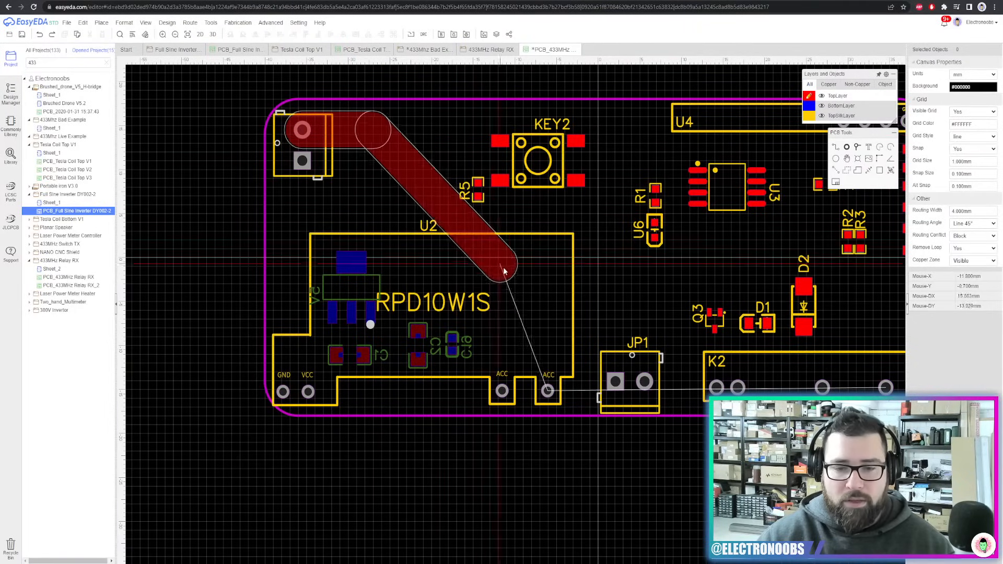
{"action": "left_click", "coordinate": [547, 314]}
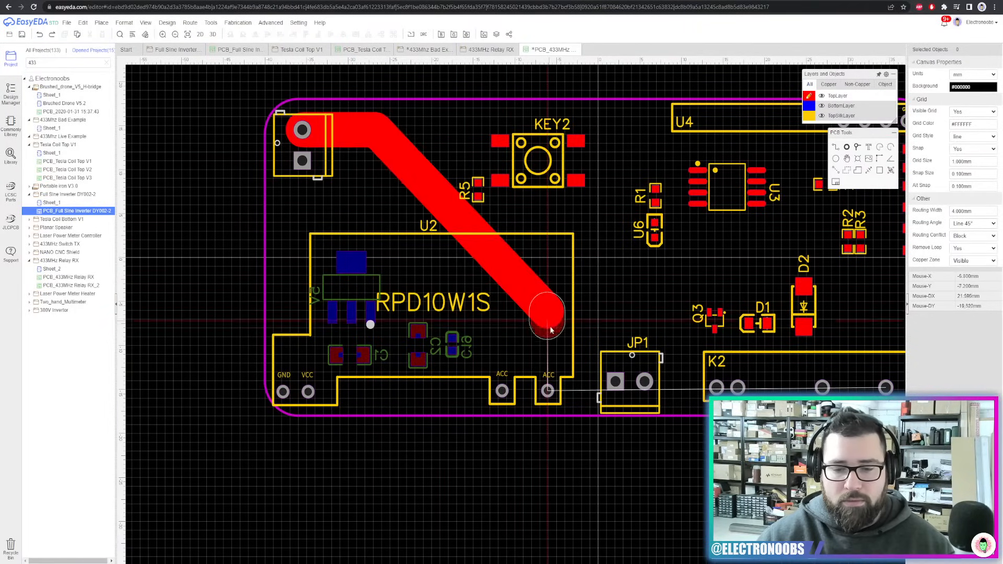
{"action": "left_click", "coordinate": [547, 391]}
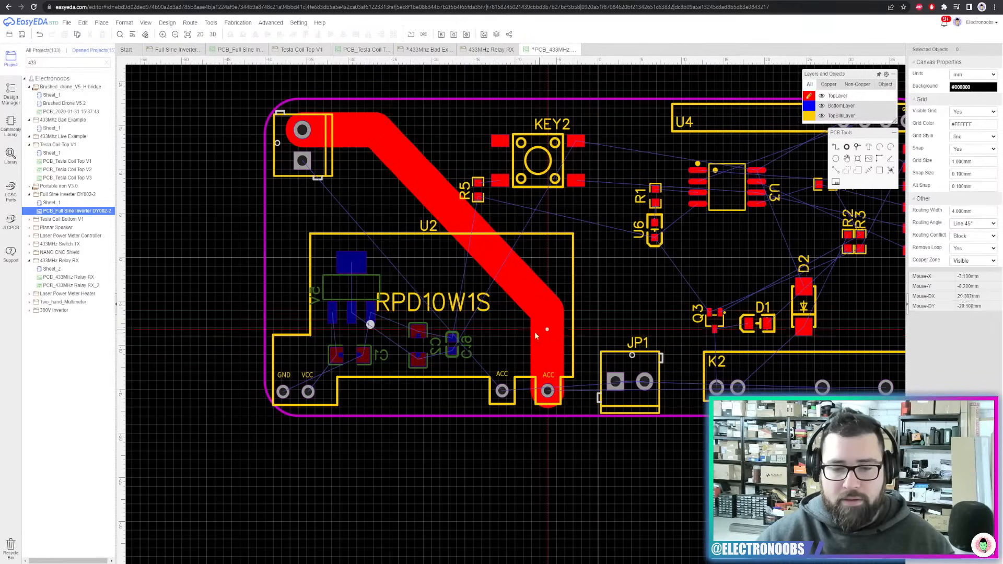
Route a 4 mm wide top-layer AC- track from U2's unrouted ACC pad to the two-pin connector's square pad
{"action": "left_click", "coordinate": [501, 390]}
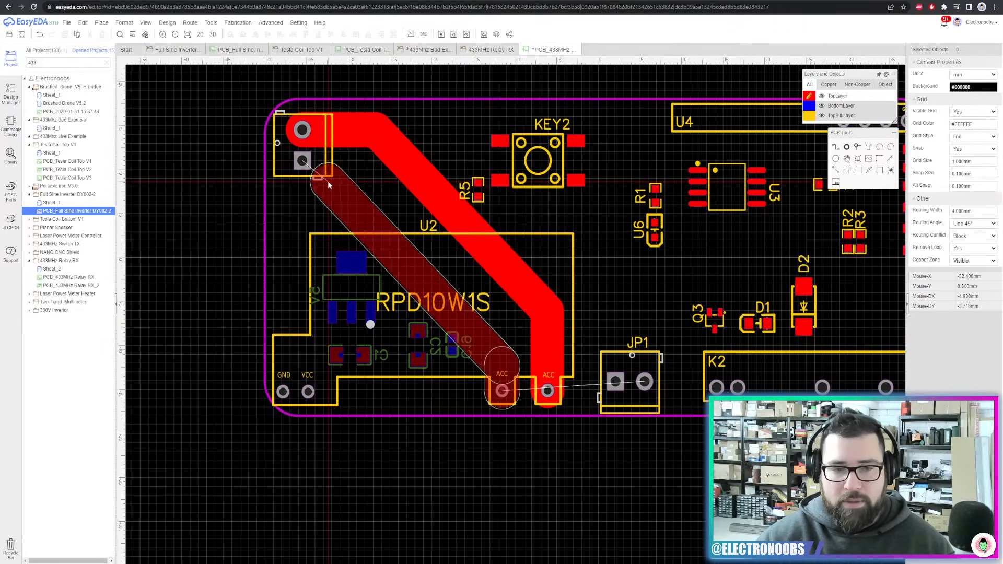
{"action": "scroll", "coordinate": [299, 168], "scroll_direction": "up", "scroll_amount": 7}
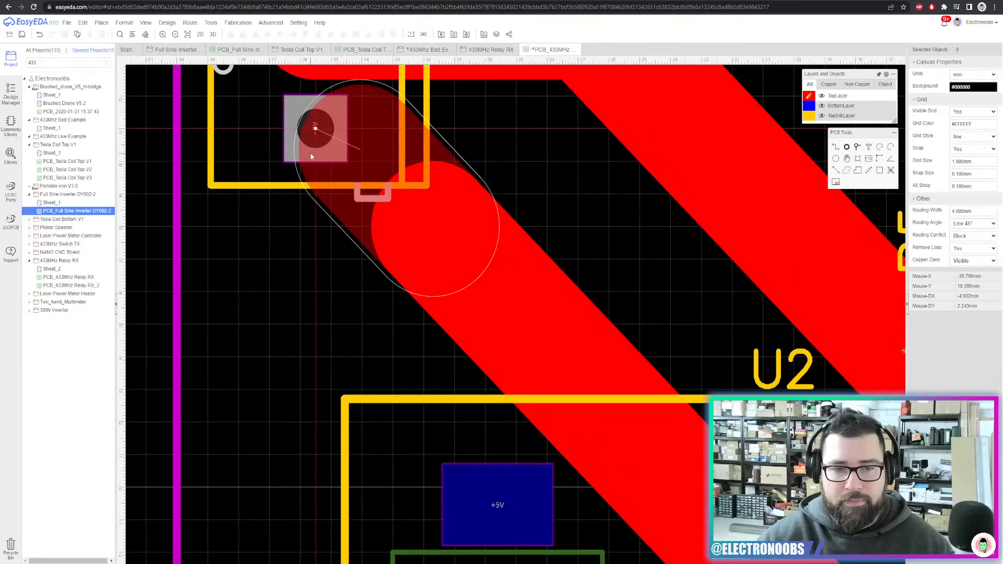
{"action": "left_click", "coordinate": [312, 199]}
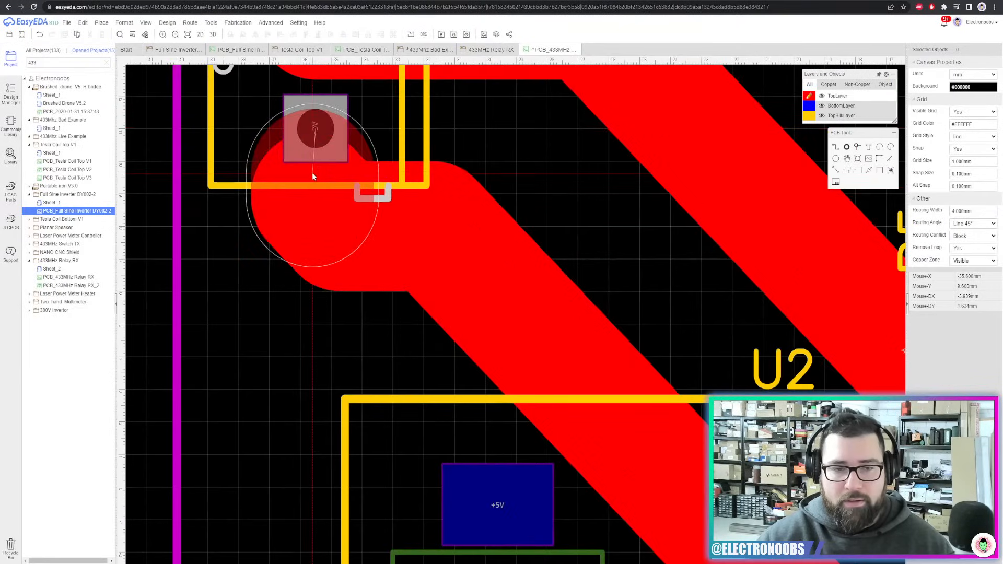
{"action": "left_click", "coordinate": [312, 170]}
{"action": "scroll", "coordinate": [425, 212], "scroll_direction": "down", "scroll_amount": 5}
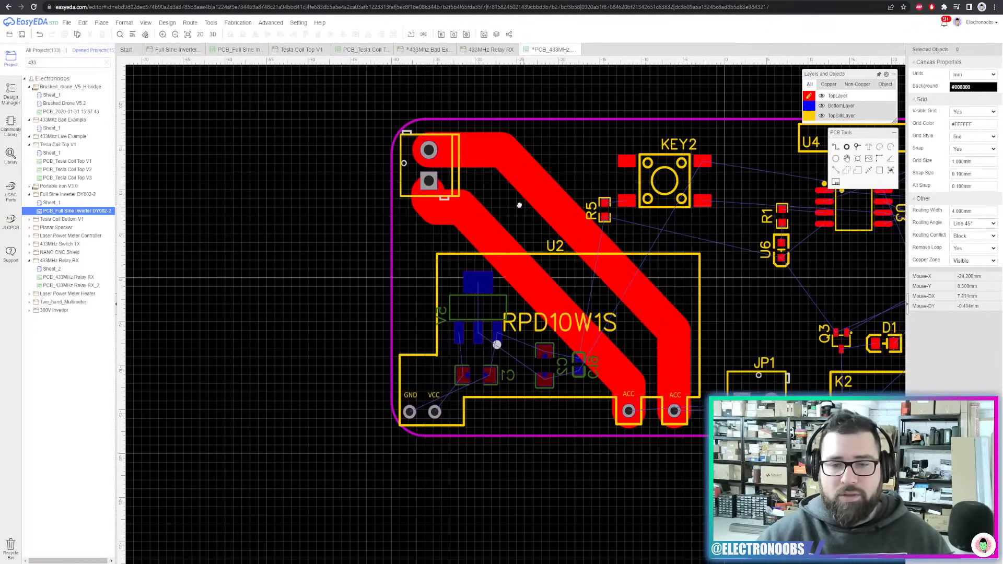
{"action": "right_click_drag", "start_coordinate": [519, 205], "coordinate": [401, 165]}
{"action": "right_click_drag", "start_coordinate": [637, 253], "coordinate": [562, 207]}
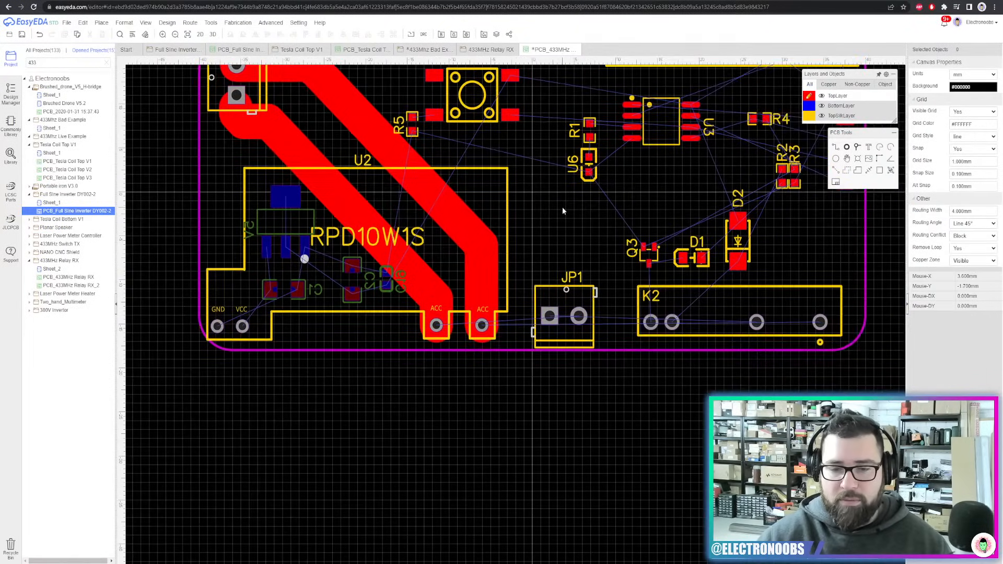
Move the AC- track between U2 and the two-pin connector to the bottom layer
{"action": "scroll", "coordinate": [441, 316], "scroll_direction": "up", "scroll_amount": 4}
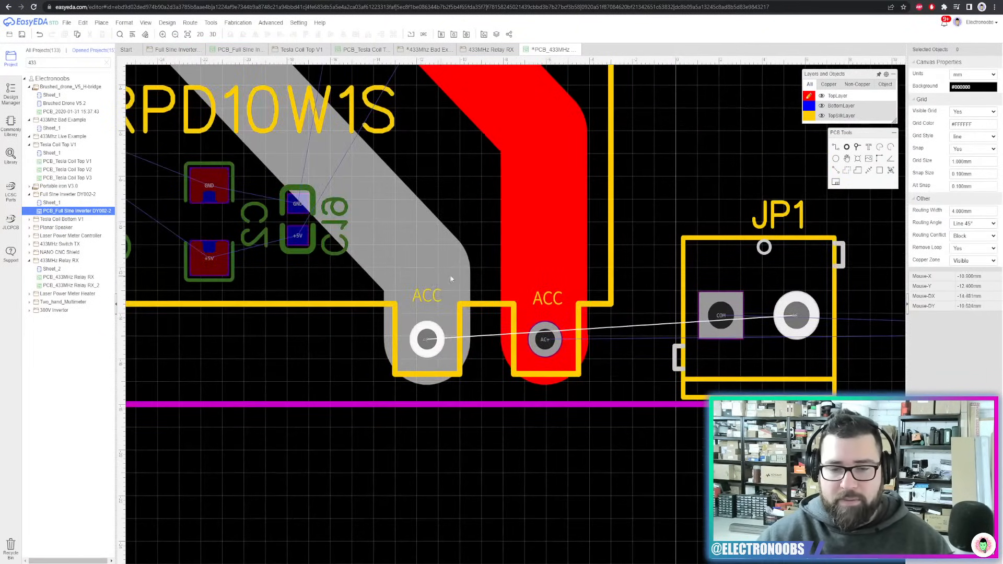
{"action": "scroll", "coordinate": [452, 279], "scroll_direction": "down", "scroll_amount": 4}
{"action": "right_click_drag", "start_coordinate": [424, 253], "coordinate": [490, 286]}
{"action": "left_click", "coordinate": [493, 275]}
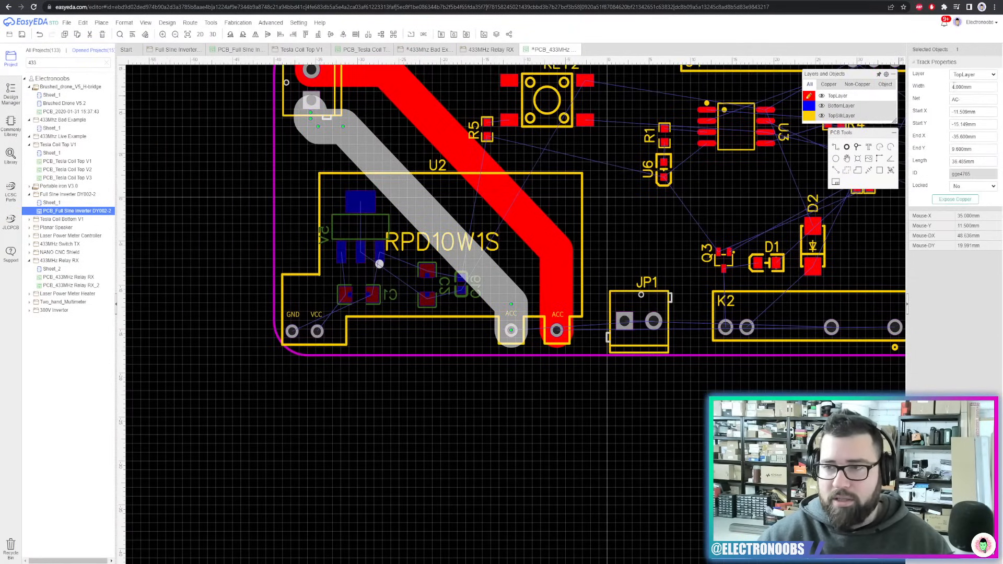
{"action": "left_click", "coordinate": [969, 75]}
{"action": "left_click", "coordinate": [961, 90]}
{"action": "left_click", "coordinate": [516, 373]}
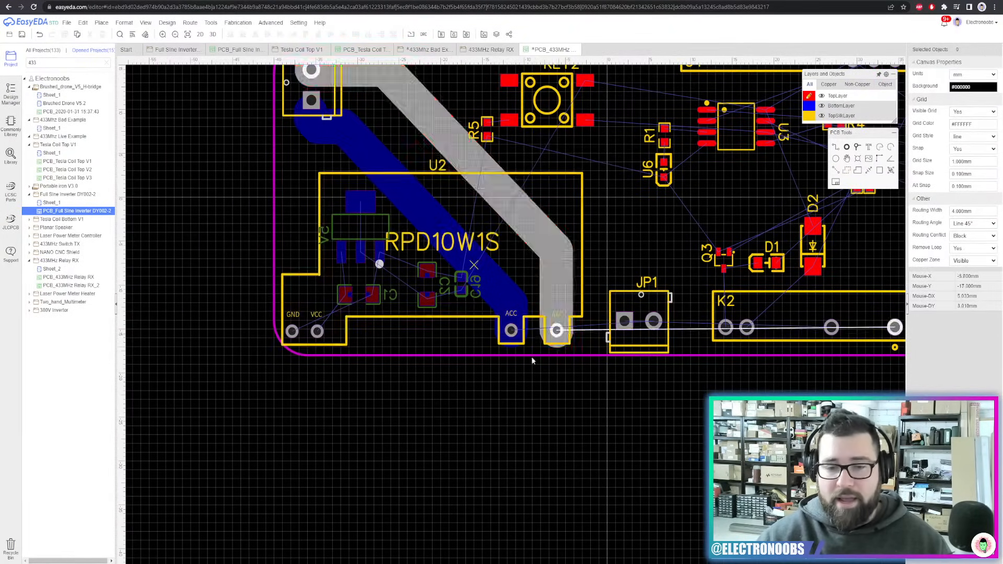
Shift capacitor C16 away from the bottom-layer AC- track and move the V5 regulator toward U2's GND and VCC pads
{"action": "scroll", "coordinate": [538, 382], "scroll_direction": "down", "scroll_amount": 2}
{"action": "scroll", "coordinate": [550, 408], "scroll_direction": "up", "scroll_amount": 2}
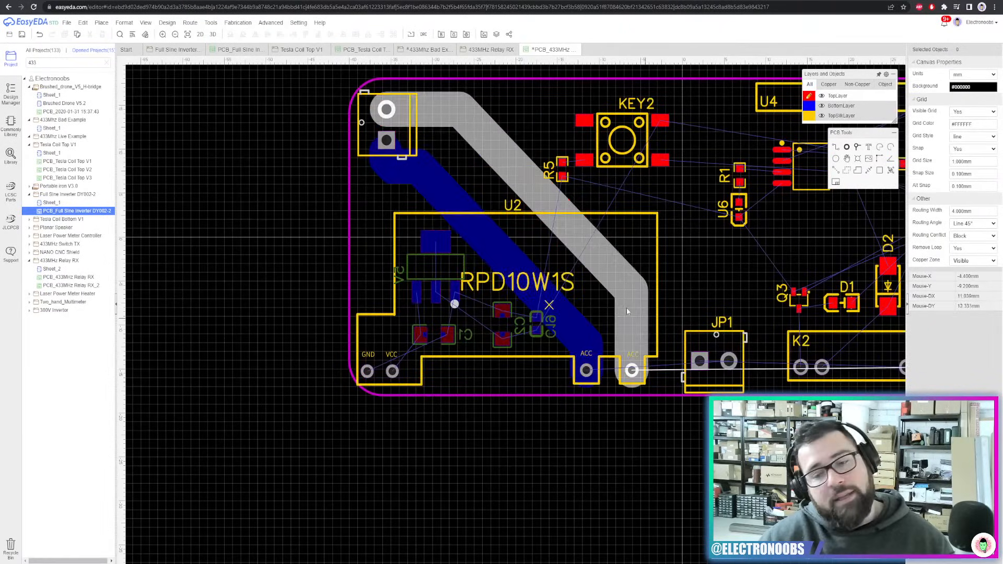
{"action": "scroll", "coordinate": [588, 334], "scroll_direction": "up", "scroll_amount": 3}
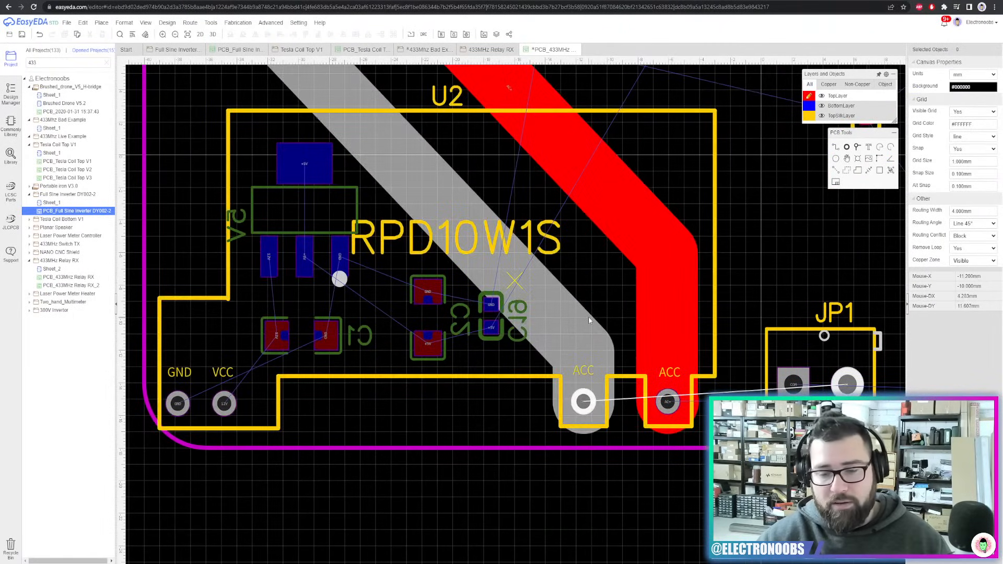
{"action": "left_click", "coordinate": [508, 317]}
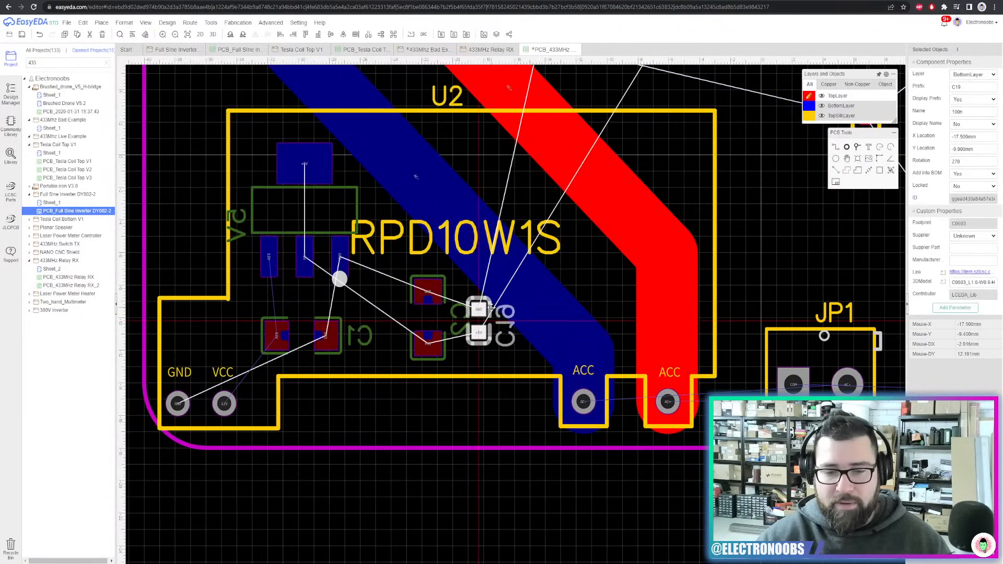
{"action": "scroll", "coordinate": [574, 240], "scroll_direction": "down", "scroll_amount": 1}
{"action": "right_click_drag", "start_coordinate": [592, 241], "coordinate": [650, 232]}
{"action": "scroll", "coordinate": [650, 232], "scroll_direction": "up", "scroll_amount": 2}
{"action": "scroll", "coordinate": [305, 164], "scroll_direction": "down", "scroll_amount": 3}
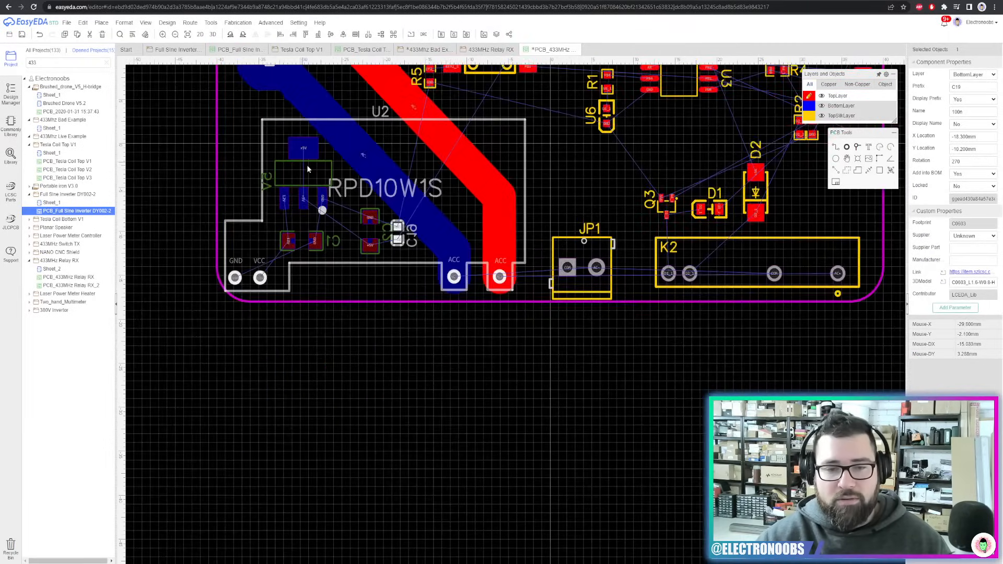
{"action": "right_click_drag", "start_coordinate": [310, 170], "coordinate": [437, 201]}
{"action": "left_click_drag", "start_coordinate": [427, 201], "coordinate": [404, 223]}
Rotate capacitor C1 by 180 degrees and place it between the V5 regulator and U2's GND and VCC pads
{"action": "scroll", "coordinate": [405, 229], "scroll_direction": "up", "scroll_amount": 3}
{"action": "left_click_drag", "start_coordinate": [418, 292], "coordinate": [344, 282]}
{"action": "key", "text": "space"}
{"action": "key", "text": "space"}
{"action": "left_click", "coordinate": [409, 296]}
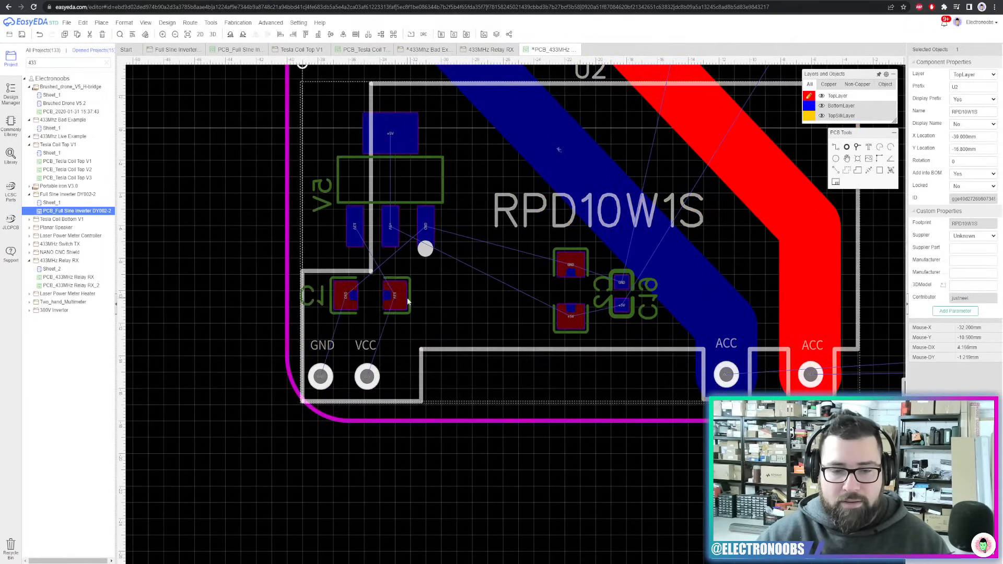
{"action": "left_click_drag", "start_coordinate": [409, 296], "coordinate": [428, 299]}
{"action": "key", "text": "ctrl+z"}
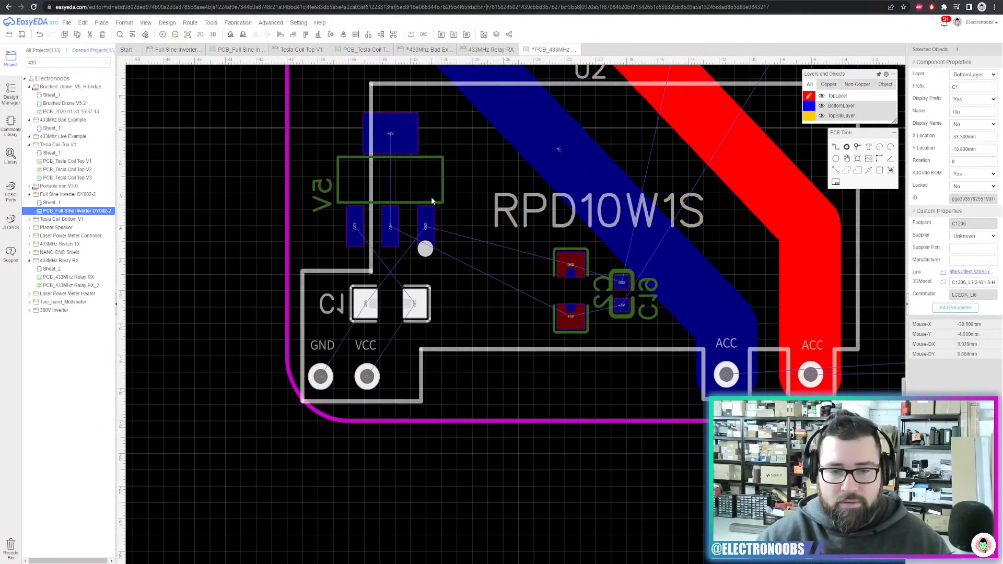
{"action": "left_click_drag", "start_coordinate": [435, 182], "coordinate": [446, 175]}
{"action": "key", "text": "ctrl+z"}
Move capacitors C2 and C16 closer to C1, clear of the bottom-layer AC- track
{"action": "left_click", "coordinate": [587, 270]}
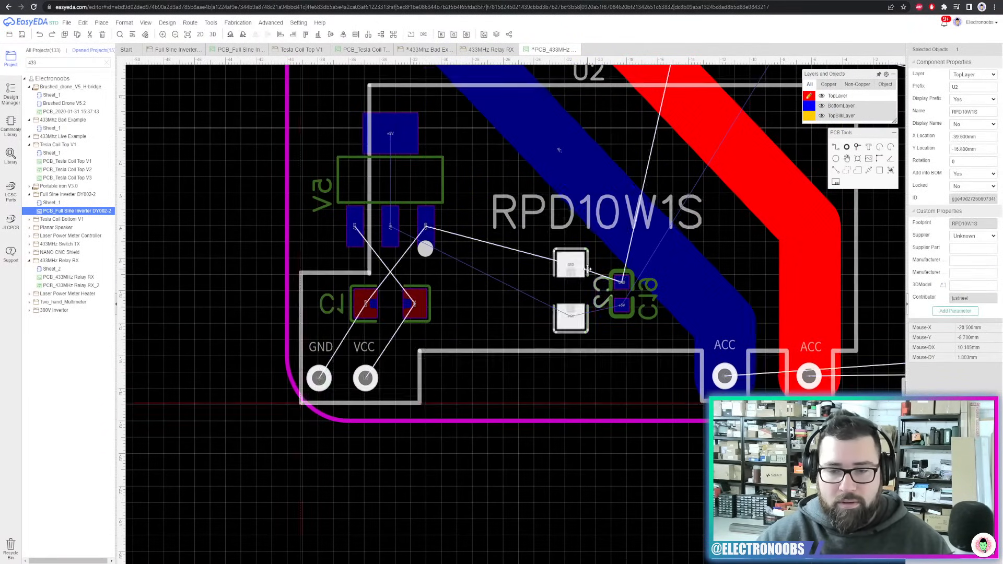
{"action": "mouse_move", "coordinate": [587, 268]}
{"action": "left_mouse_down"}
{"action": "mouse_move", "coordinate": [534, 290]}
{"action": "mouse_move", "coordinate": [503, 259]}
{"action": "mouse_move", "coordinate": [587, 264]}
{"action": "left_mouse_up"}
{"action": "left_click", "coordinate": [622, 293]}
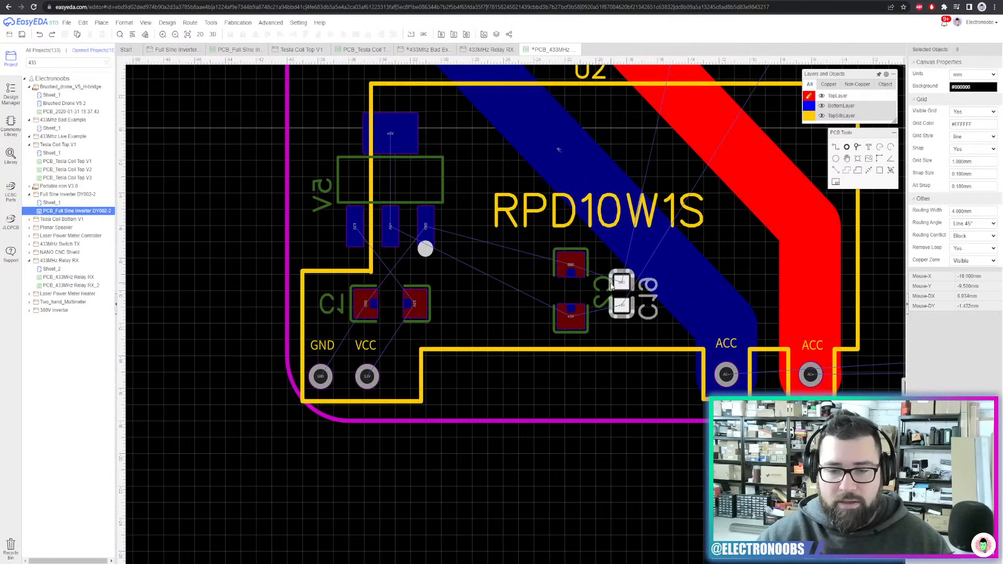
{"action": "left_click_drag", "start_coordinate": [621, 293], "coordinate": [513, 299]}
{"action": "left_click_drag", "start_coordinate": [554, 266], "coordinate": [459, 261]}
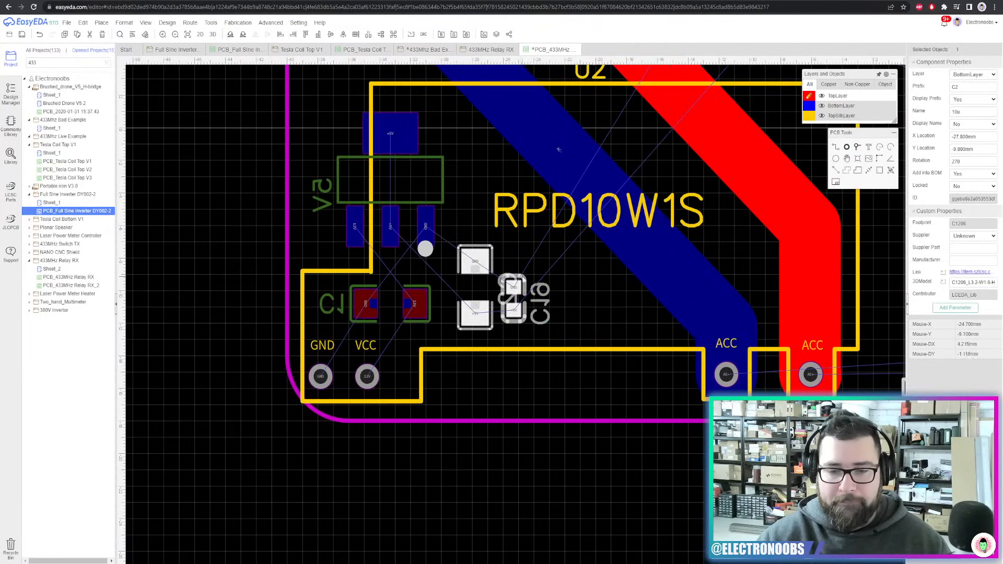
{"action": "left_click_drag", "start_coordinate": [523, 278], "coordinate": [551, 268]}
{"action": "left_click", "coordinate": [612, 309]}
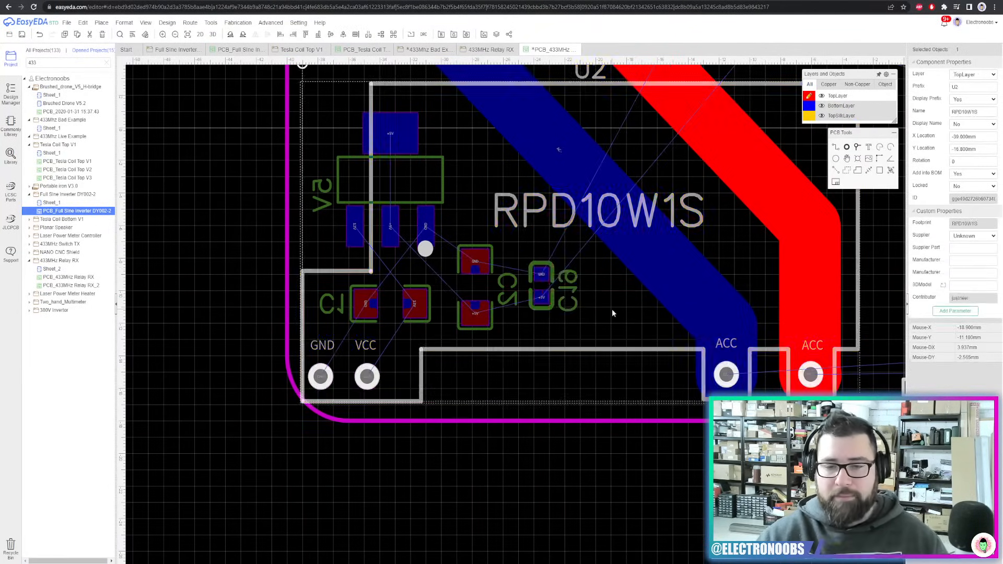
Route a 4 mm wide bottom-layer COM track from relay K2's COM pad, above JP1, to JP1's COM pad
{"action": "scroll", "coordinate": [612, 309], "scroll_direction": "down", "scroll_amount": 1}
{"action": "scroll", "coordinate": [732, 240], "scroll_direction": "down", "scroll_amount": 3}
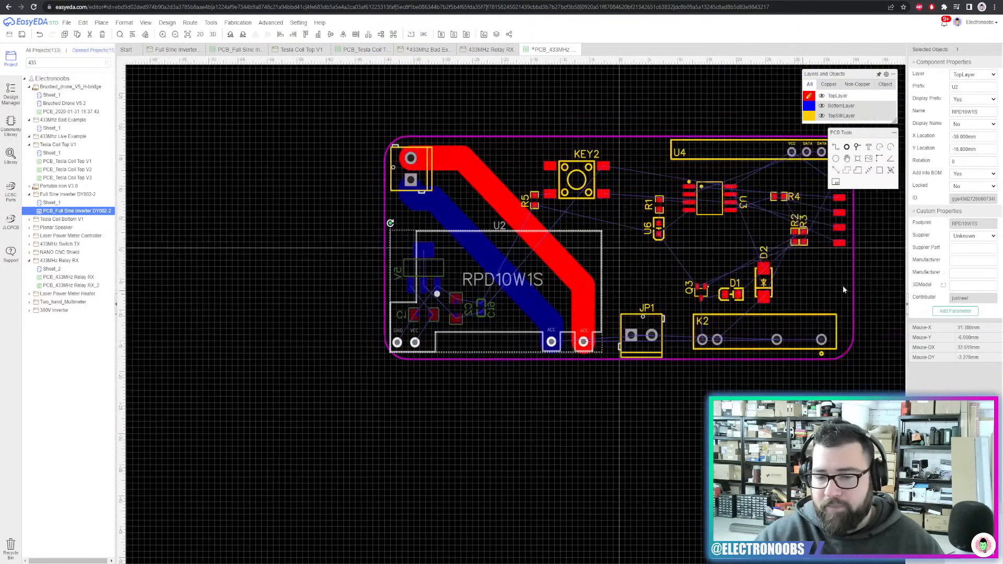
{"action": "scroll", "coordinate": [882, 236], "scroll_direction": "up", "scroll_amount": 3}
{"action": "key", "text": "Escape"}
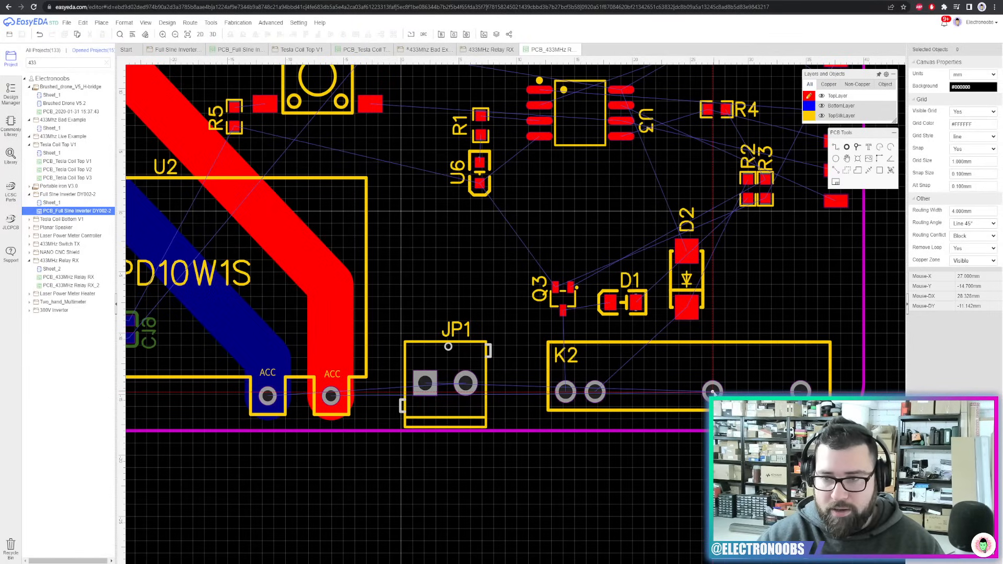
{"action": "key", "text": "b"}
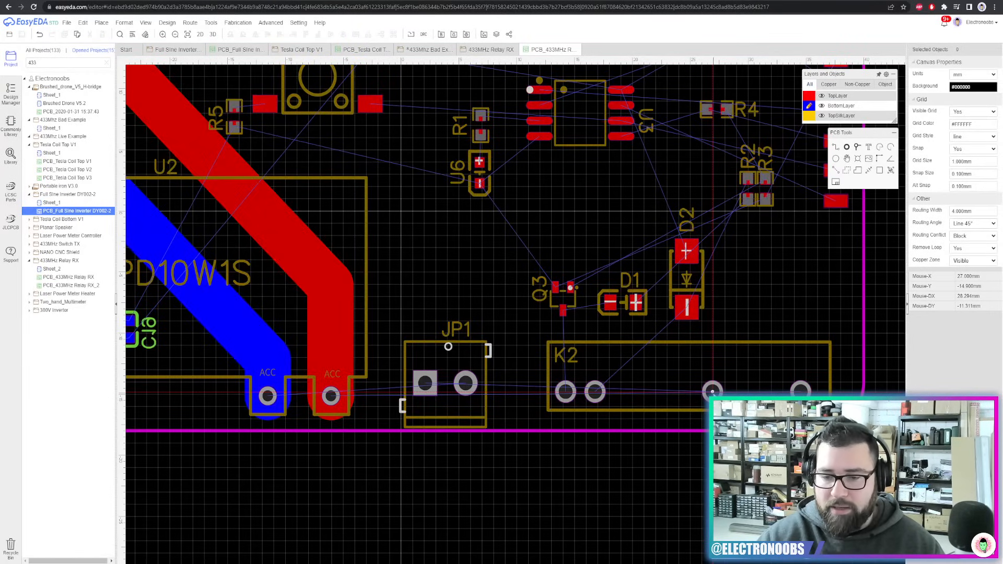
{"action": "mouse_move", "coordinate": [808, 117]}
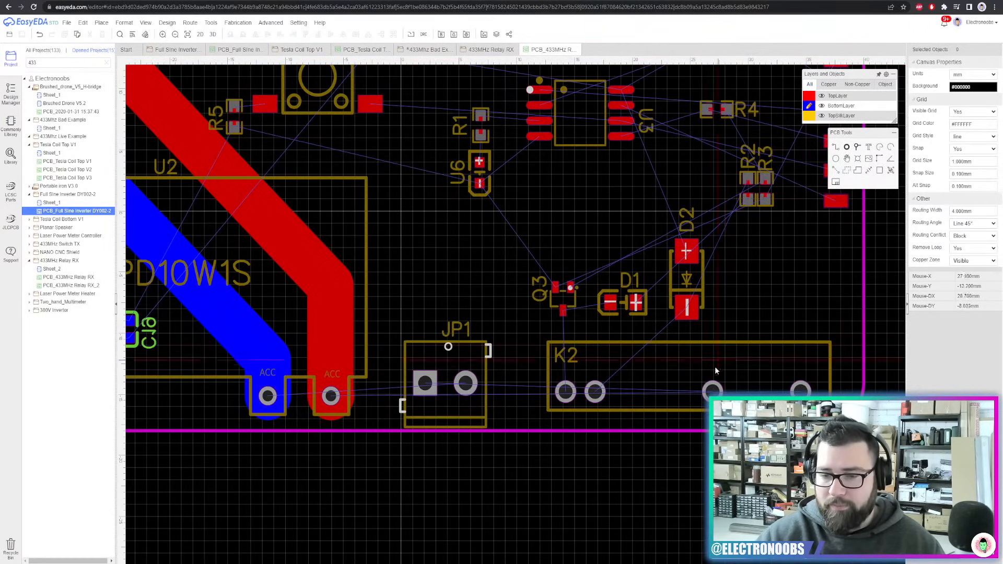
{"action": "left_click", "coordinate": [713, 390]}
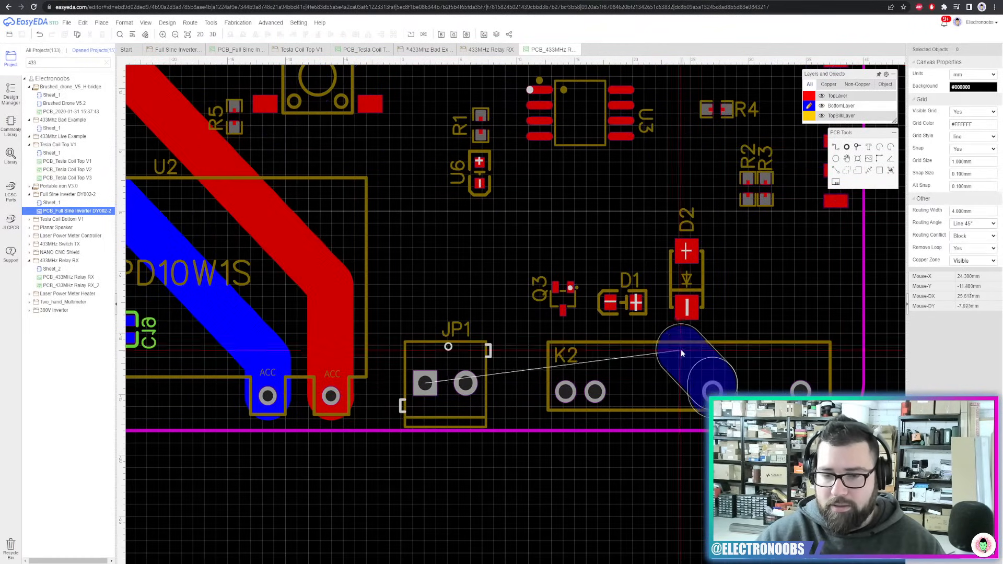
{"action": "left_click", "coordinate": [680, 349]}
{"action": "scroll", "coordinate": [462, 334], "scroll_direction": "up", "scroll_amount": 3}
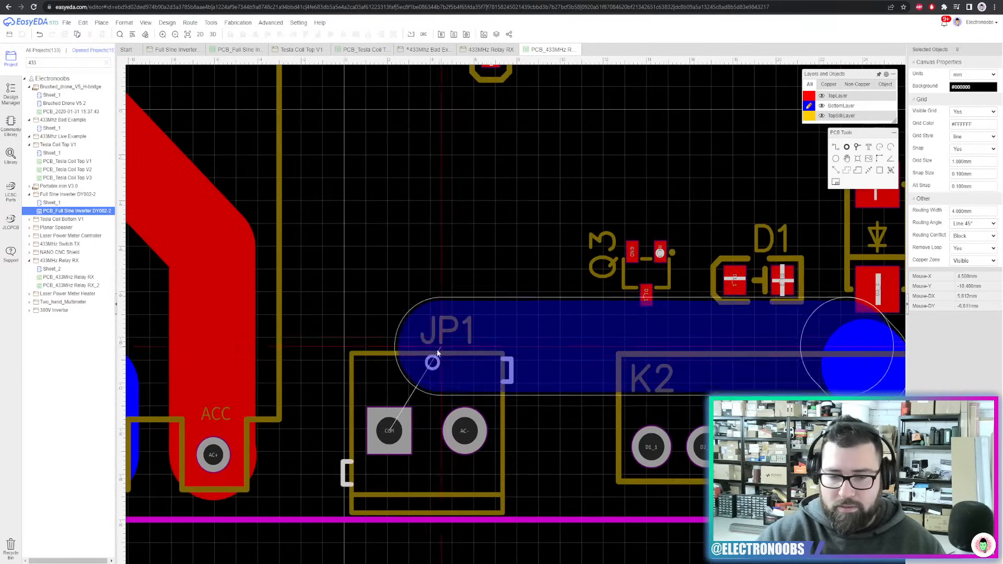
{"action": "left_click", "coordinate": [410, 347]}
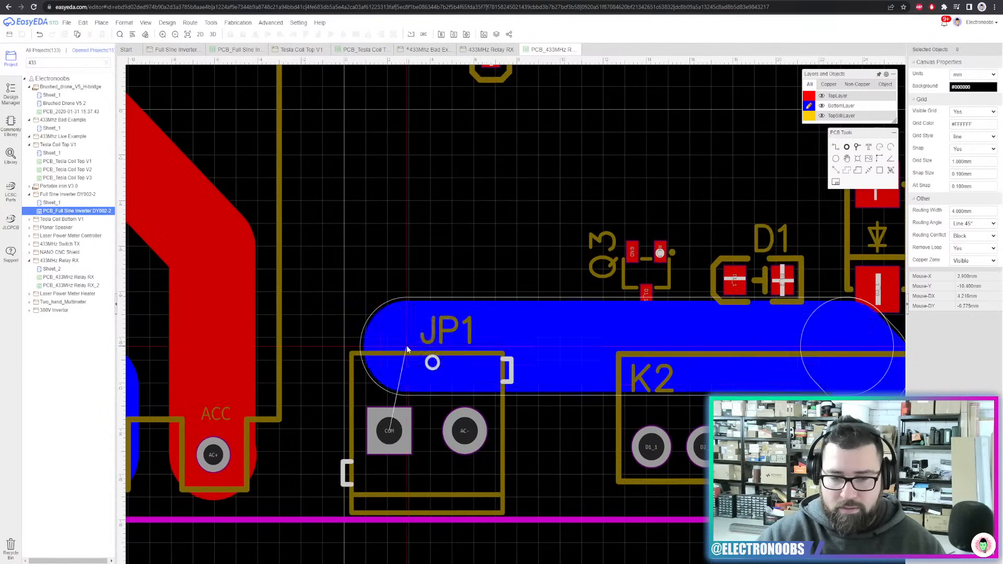
{"action": "left_click", "coordinate": [366, 411]}
{"action": "scroll", "coordinate": [421, 358], "scroll_direction": "down", "scroll_amount": 3}
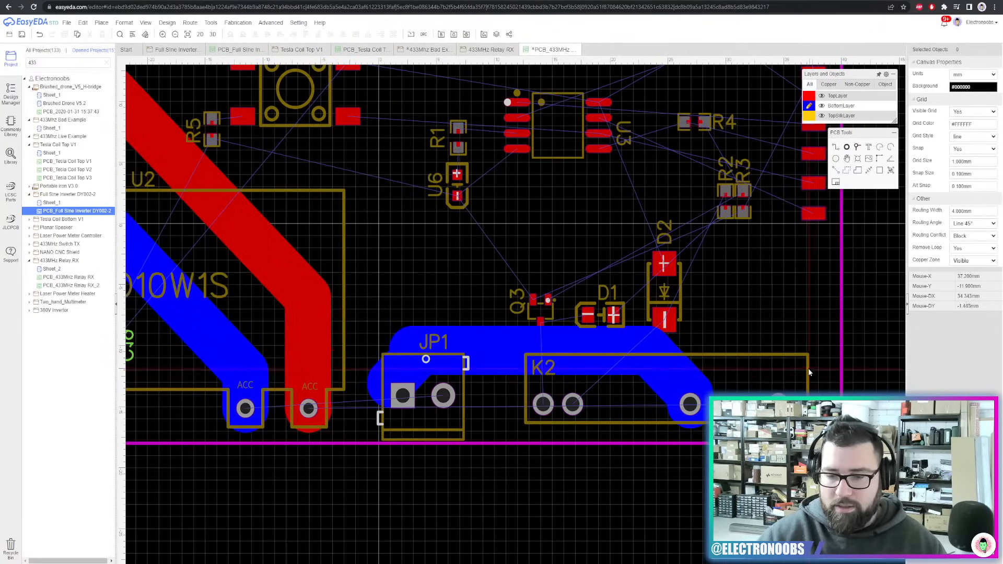
{"action": "right_click_drag", "start_coordinate": [708, 319], "coordinate": [710, 256]}
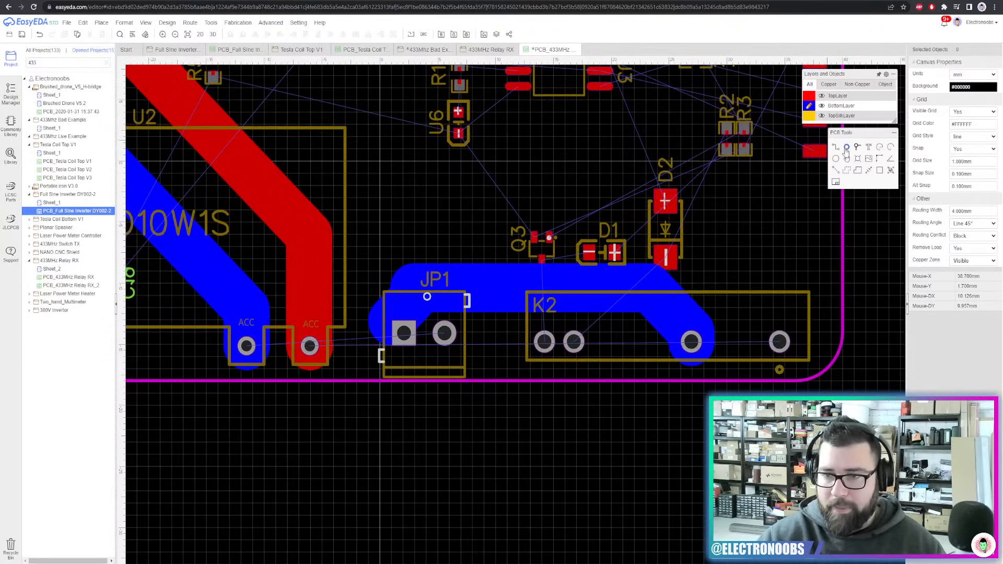
{"action": "left_click", "coordinate": [810, 97]}
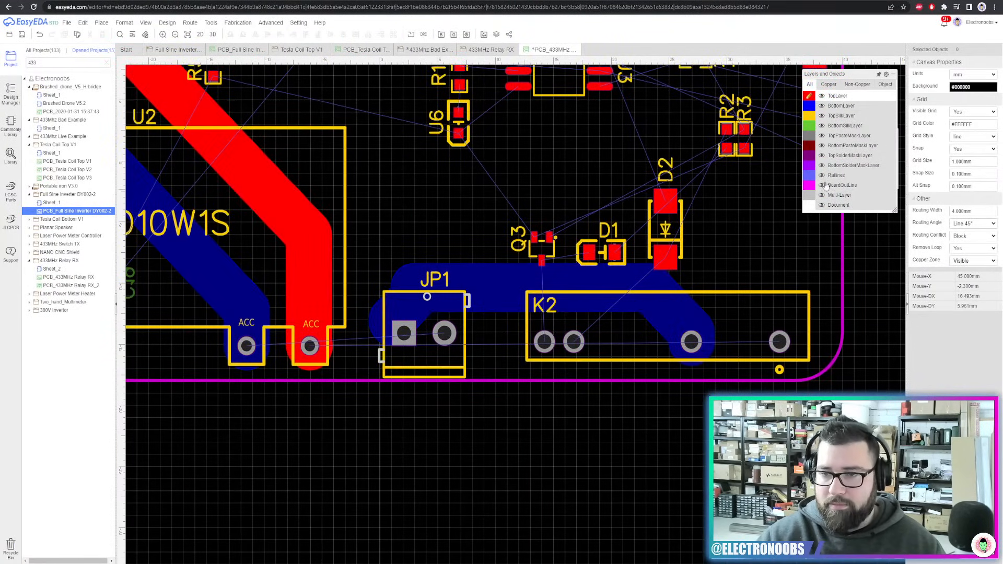
{"action": "left_click", "coordinate": [835, 149]}
{"action": "scroll", "coordinate": [470, 340], "scroll_direction": "up", "scroll_amount": 2}
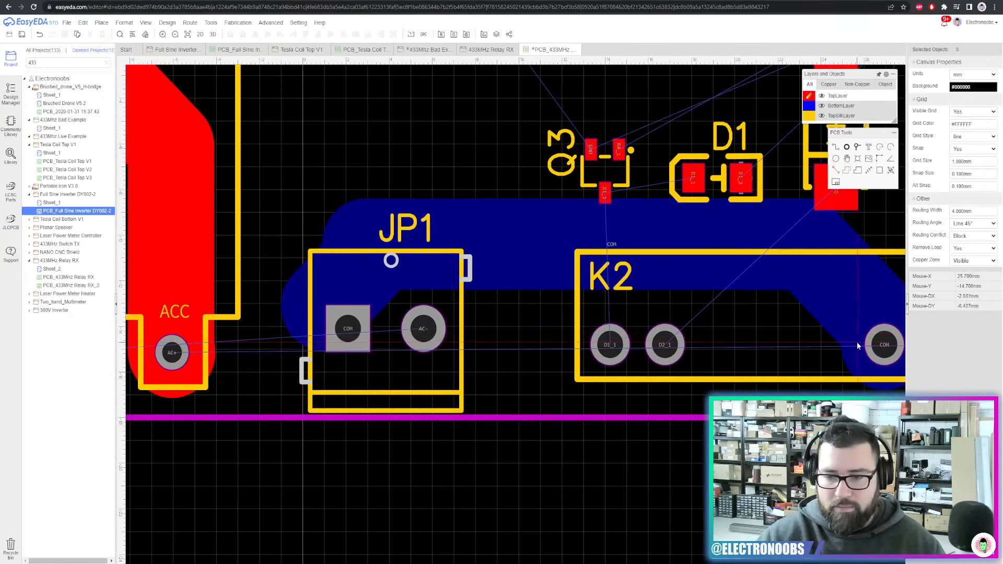
{"action": "scroll", "coordinate": [856, 343], "scroll_direction": "down", "scroll_amount": 2}
{"action": "scroll", "coordinate": [713, 322], "scroll_direction": "down", "scroll_amount": 3}
{"action": "scroll", "coordinate": [848, 318], "scroll_direction": "up", "scroll_amount": 5}
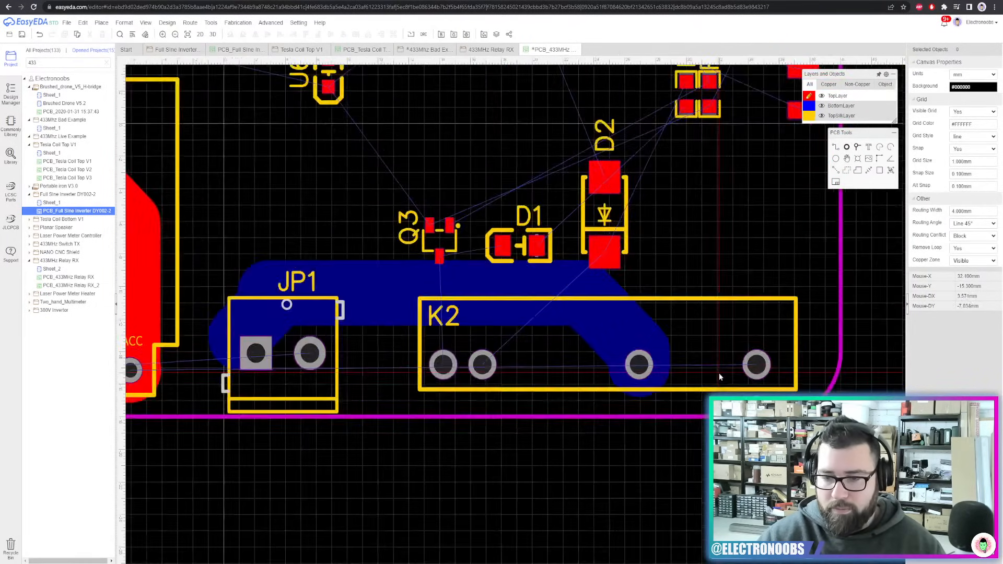
{"action": "left_click", "coordinate": [767, 364]}
{"action": "scroll", "coordinate": [766, 364], "scroll_direction": "down", "scroll_amount": 3}
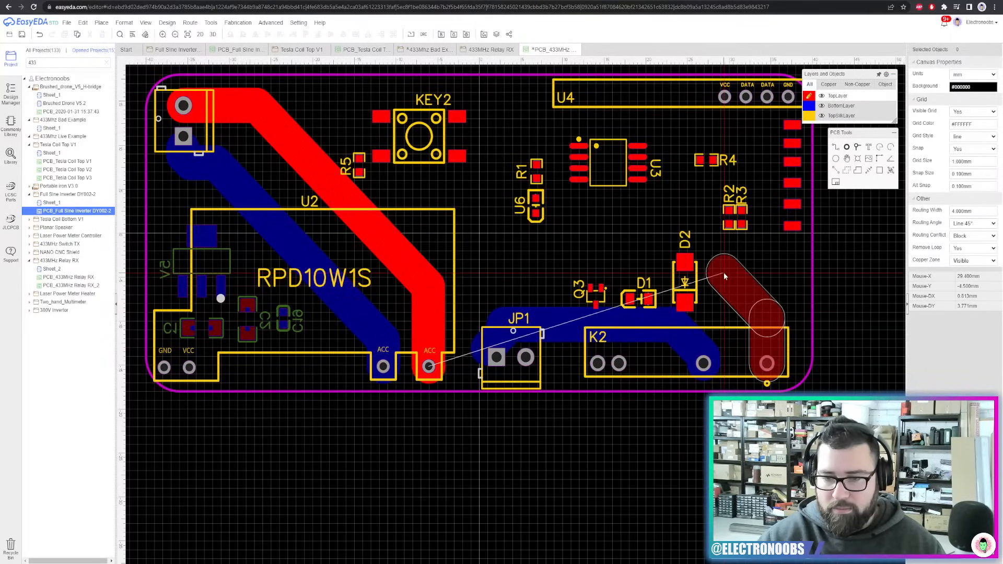
{"action": "key", "text": "Escape"}
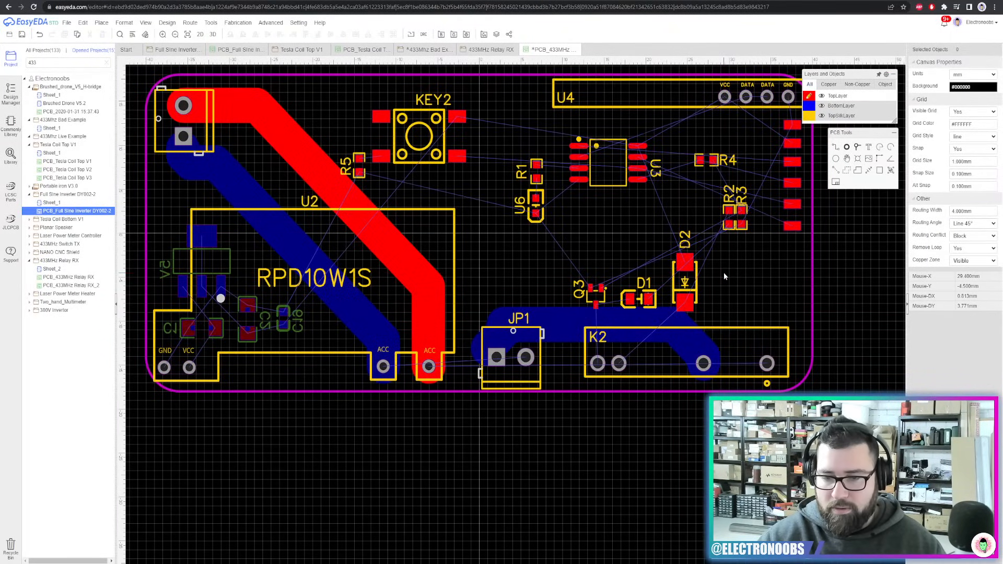
Move Q3, D1 and D2 upward, away from the COM track above relay K2
{"action": "left_click", "coordinate": [685, 331]}
{"action": "left_click_drag", "start_coordinate": [643, 291], "coordinate": [631, 260]}
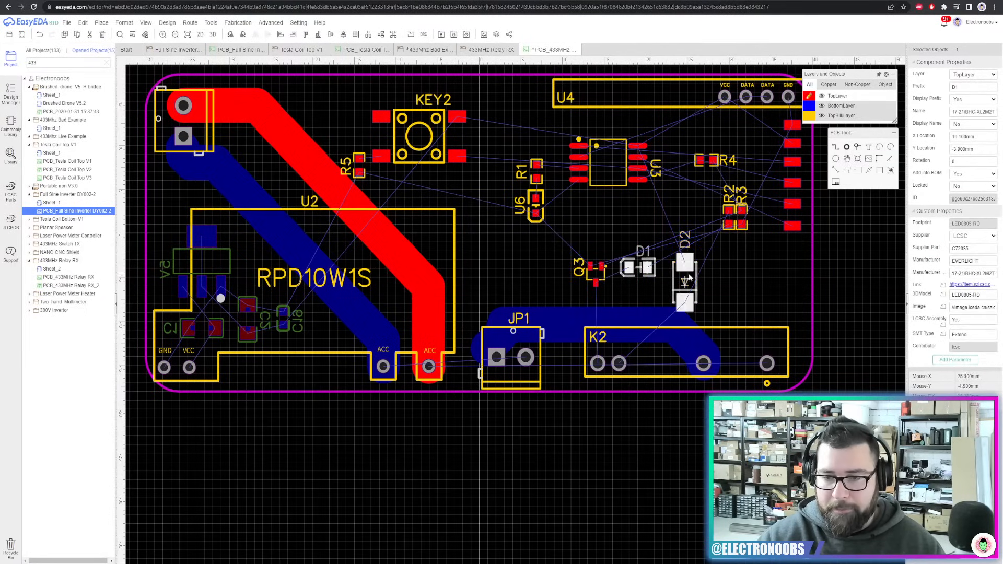
{"action": "left_click_drag", "start_coordinate": [688, 279], "coordinate": [689, 252]}
Change the COM track between K2 and JP1 to the top layer and make the bottom layer active
{"action": "left_click", "coordinate": [668, 320]}
{"action": "left_click", "coordinate": [968, 74]}
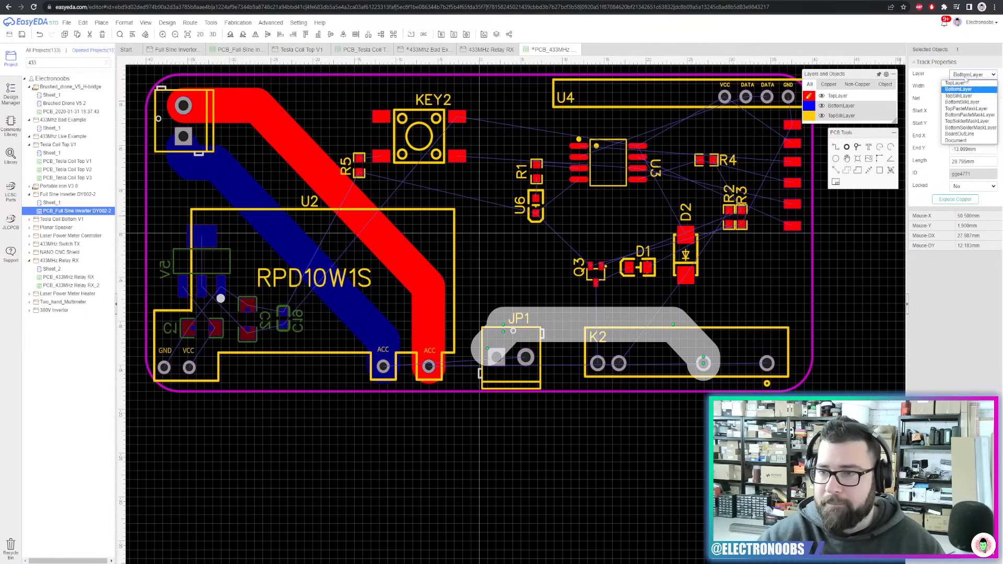
{"action": "left_click", "coordinate": [955, 84]}
{"action": "left_click", "coordinate": [809, 105]}
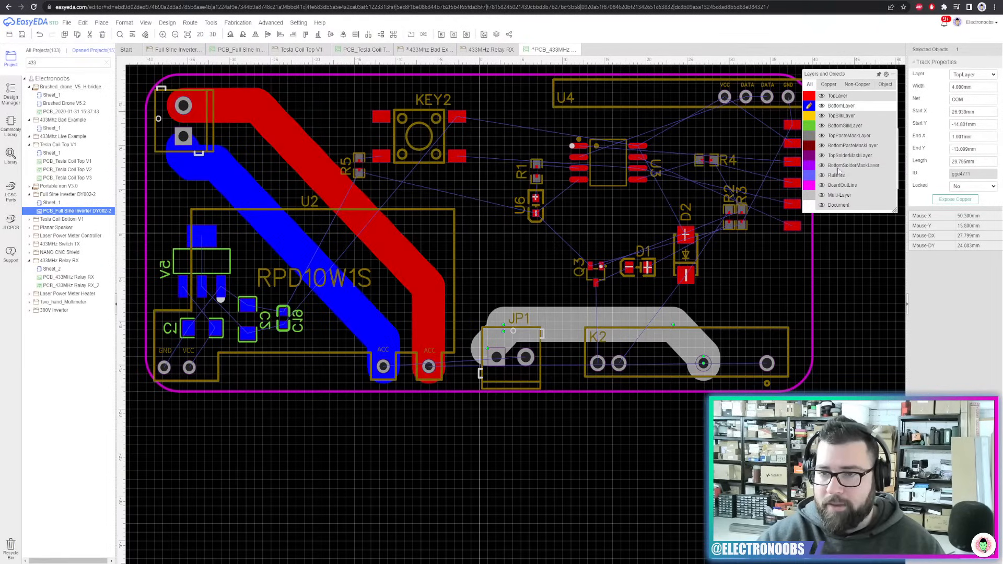
Route a 4 mm wide AC+ track on the bottom layer from K2's end pad past JP1, finishing on the top layer at U2's AC+ track
{"action": "left_click", "coordinate": [791, 307]}
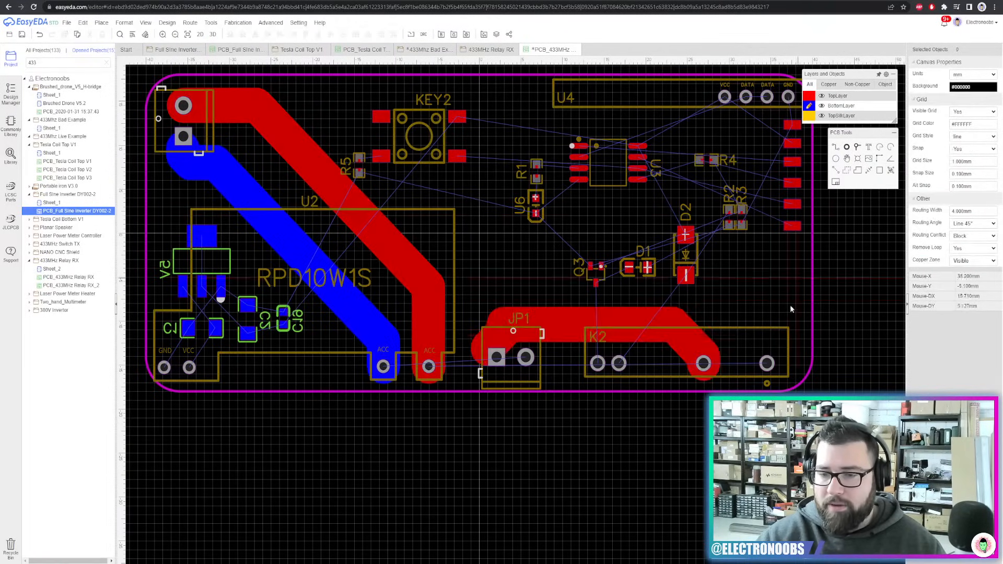
{"action": "left_click", "coordinate": [766, 363]}
{"action": "left_click", "coordinate": [572, 307]}
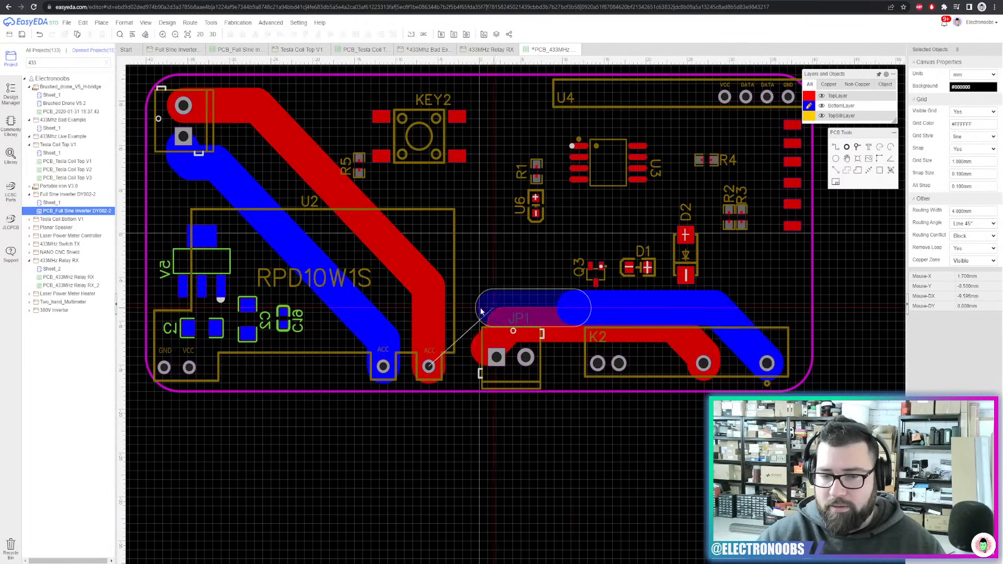
{"action": "left_click", "coordinate": [468, 308]}
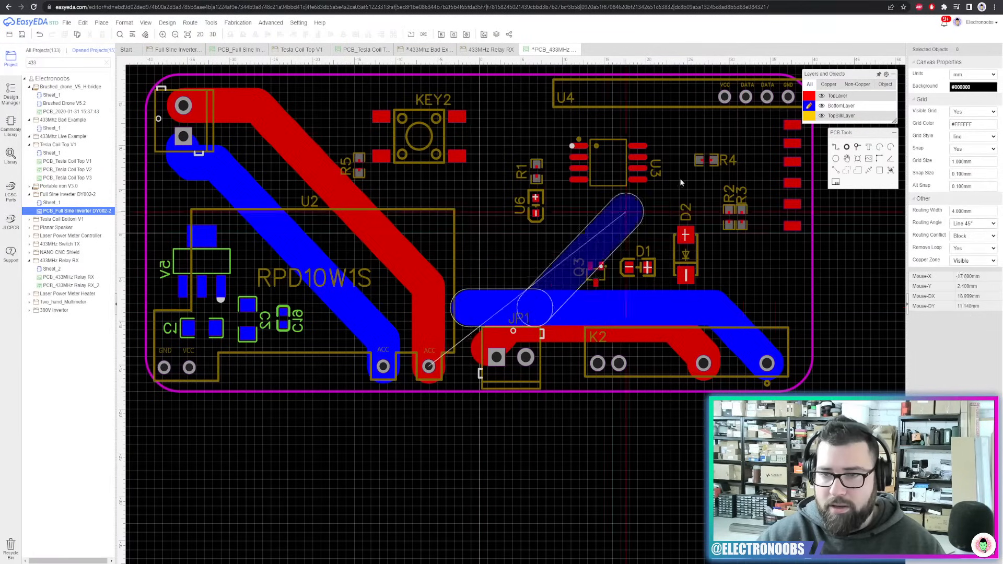
{"action": "left_click", "coordinate": [830, 96]}
{"action": "left_click", "coordinate": [435, 309]}
Set the AC+ via beside JP1 to 1.2 mm diameter with a 0.5 mm drill and move it closer to U2's AC+ track
{"action": "scroll", "coordinate": [466, 283], "scroll_direction": "up", "scroll_amount": 5}
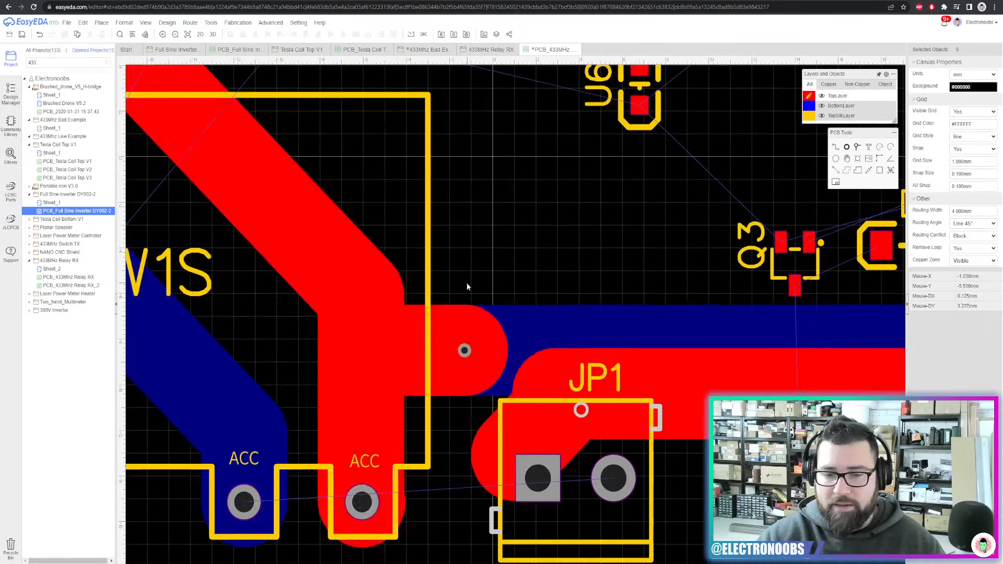
{"action": "left_click", "coordinate": [464, 350]}
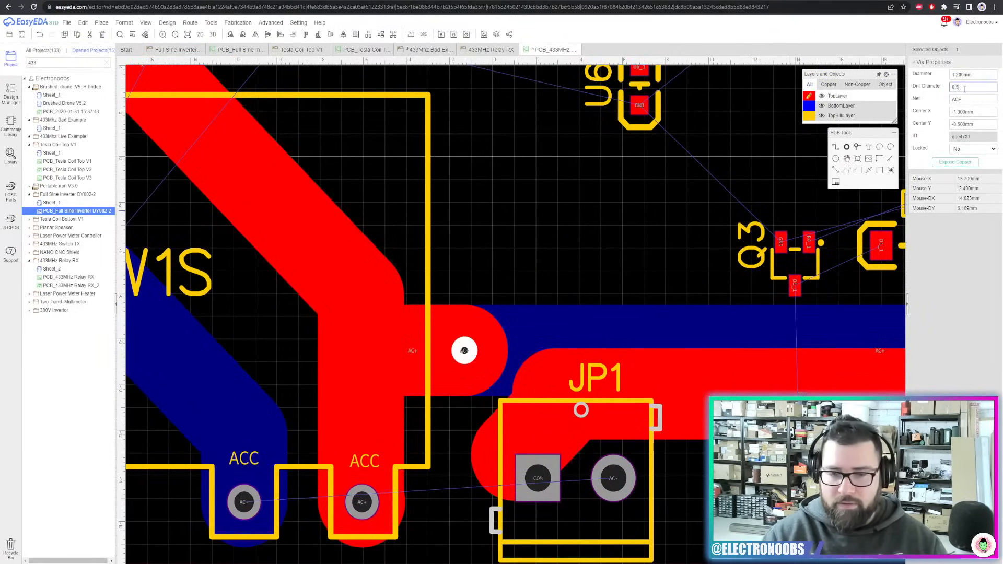
{"action": "left_click", "coordinate": [804, 171]}
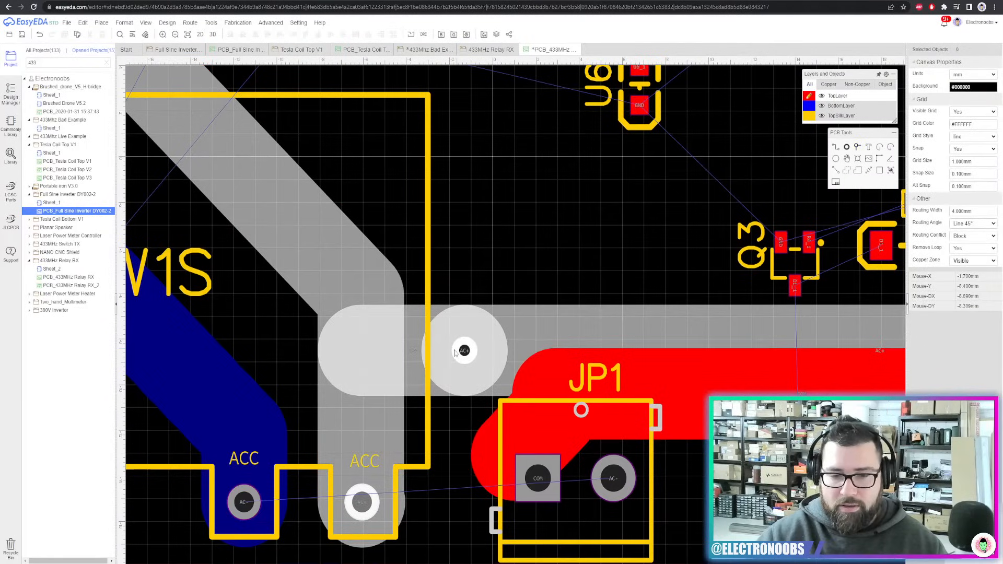
{"action": "left_click_drag", "start_coordinate": [464, 350], "coordinate": [416, 348]}
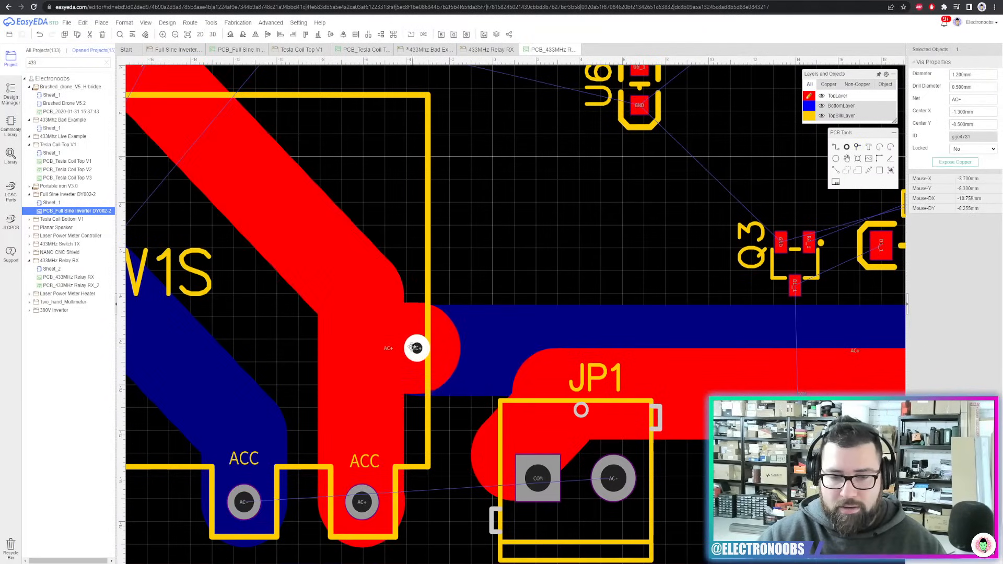
Route 0.3 mm wide bottom-layer tracks from U2's GND and VCC pads to C1's GND and 12V pads
{"action": "scroll", "coordinate": [489, 280], "scroll_direction": "down", "scroll_amount": 5}
{"action": "right_click_drag", "start_coordinate": [526, 284], "coordinate": [499, 264]}
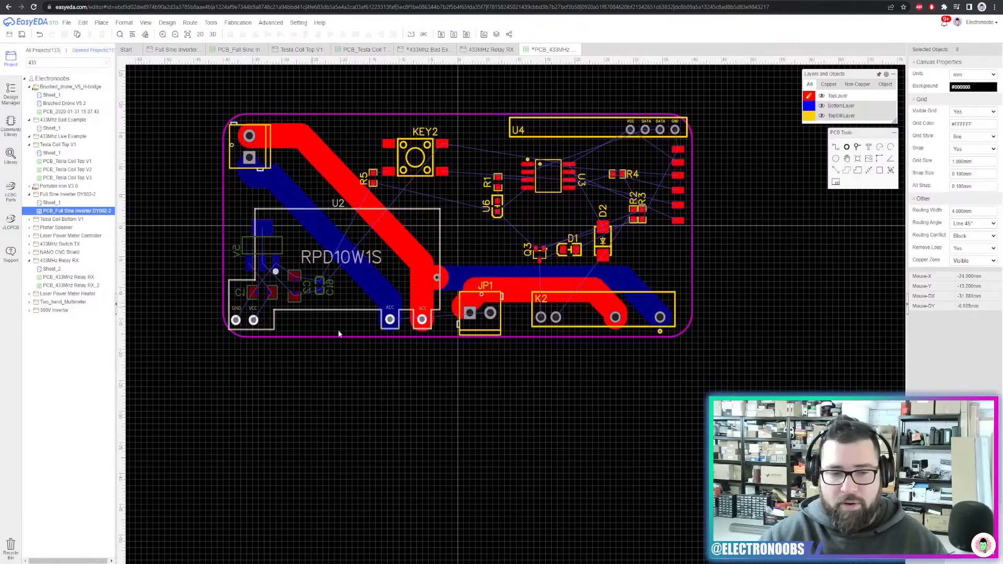
{"action": "right_click_drag", "start_coordinate": [368, 347], "coordinate": [408, 387]}
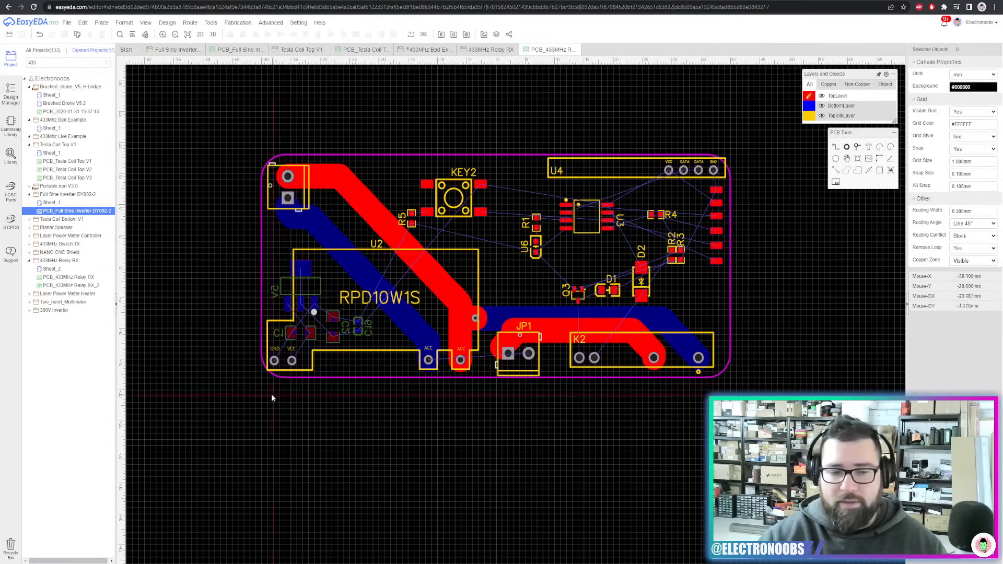
{"action": "scroll", "coordinate": [275, 245], "scroll_direction": "up", "scroll_amount": 4}
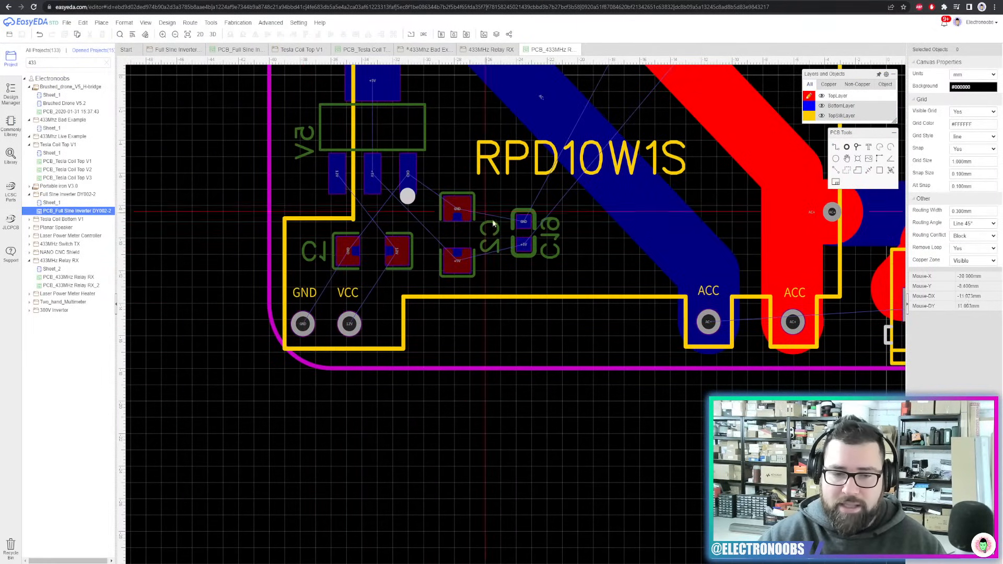
{"action": "right_click_drag", "start_coordinate": [547, 152], "coordinate": [457, 242]}
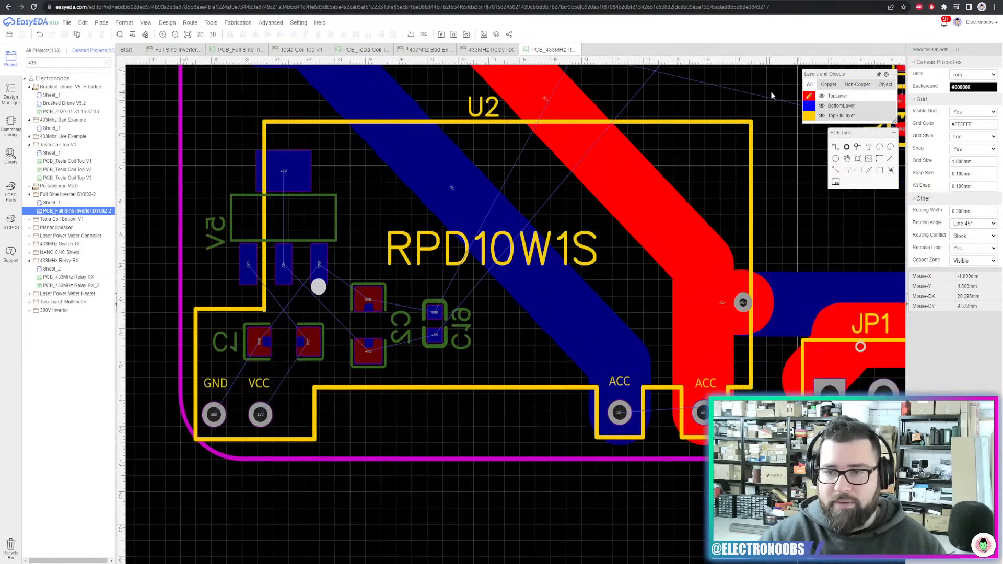
{"action": "left_click", "coordinate": [808, 105]}
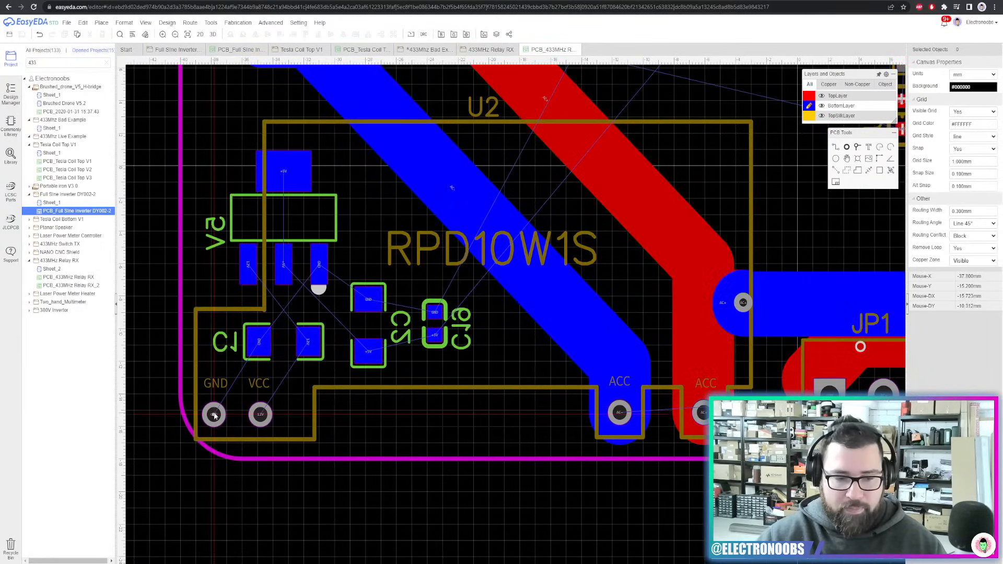
{"action": "left_click", "coordinate": [213, 414]}
{"action": "left_click", "coordinate": [260, 343]}
{"action": "left_click", "coordinate": [260, 414]}
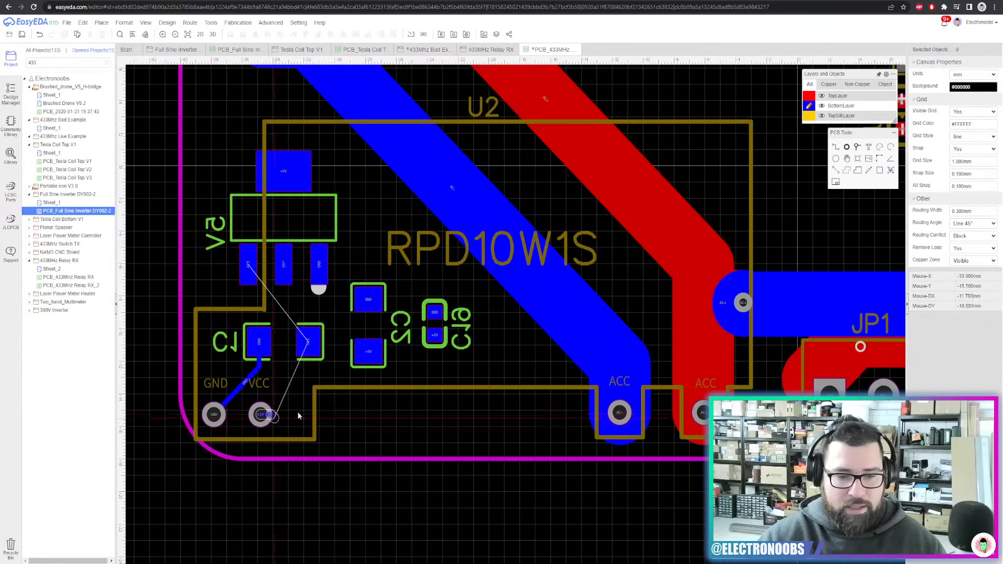
{"action": "left_click", "coordinate": [308, 351]}
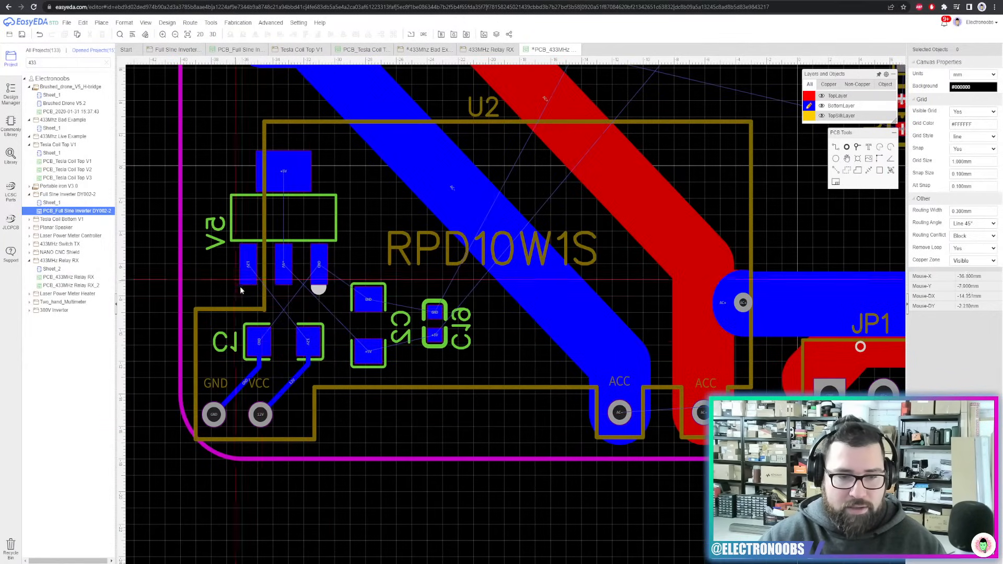
{"action": "left_click", "coordinate": [248, 265]}
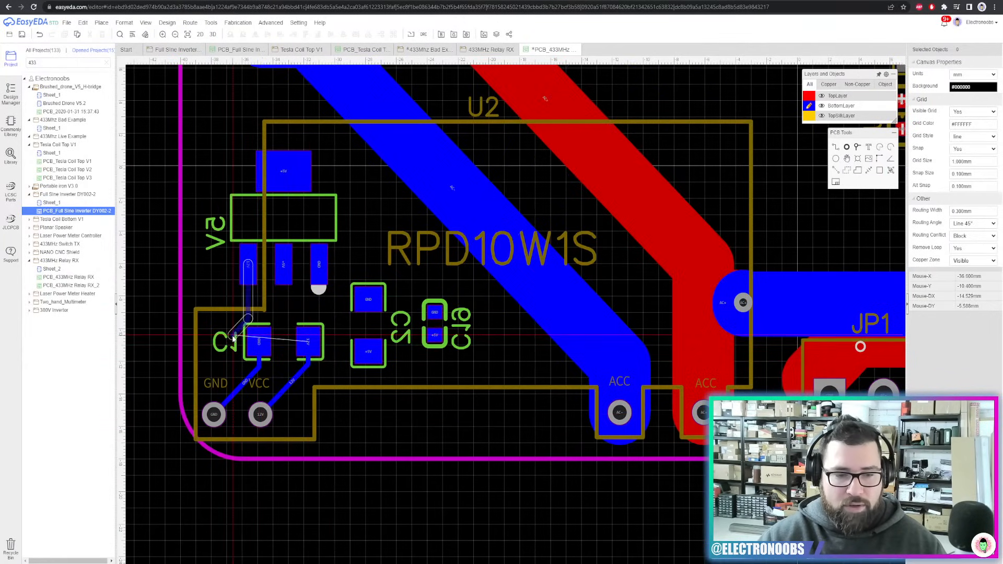
{"action": "scroll", "coordinate": [246, 332], "scroll_direction": "up", "scroll_amount": 3}
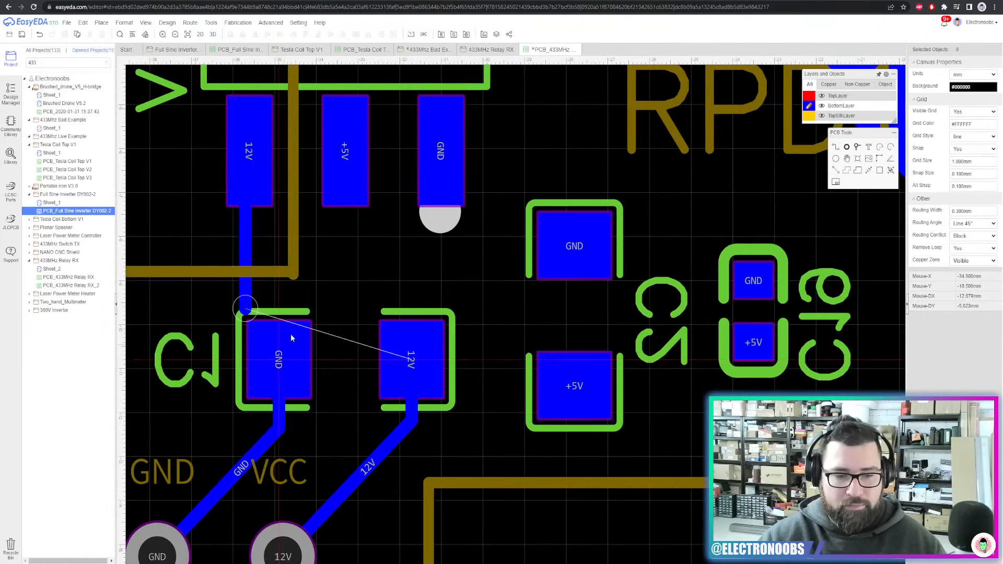
{"action": "right_click", "coordinate": [318, 263]}
Route bottom-layer GND tracks from C1's GND pad to the 5V regulator's GND pad and on to C2's GND pad
{"action": "left_click", "coordinate": [280, 359]}
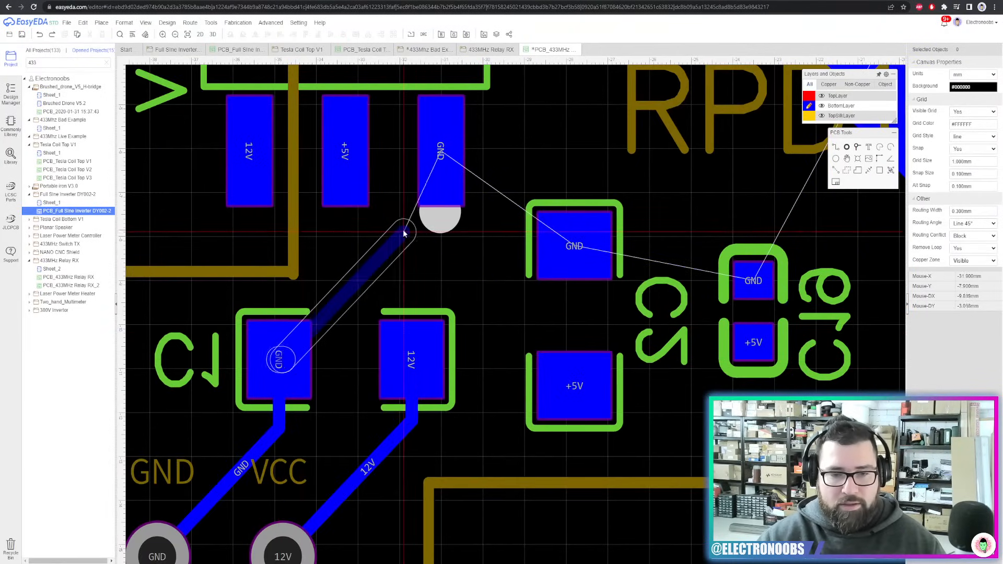
{"action": "left_click", "coordinate": [426, 197]}
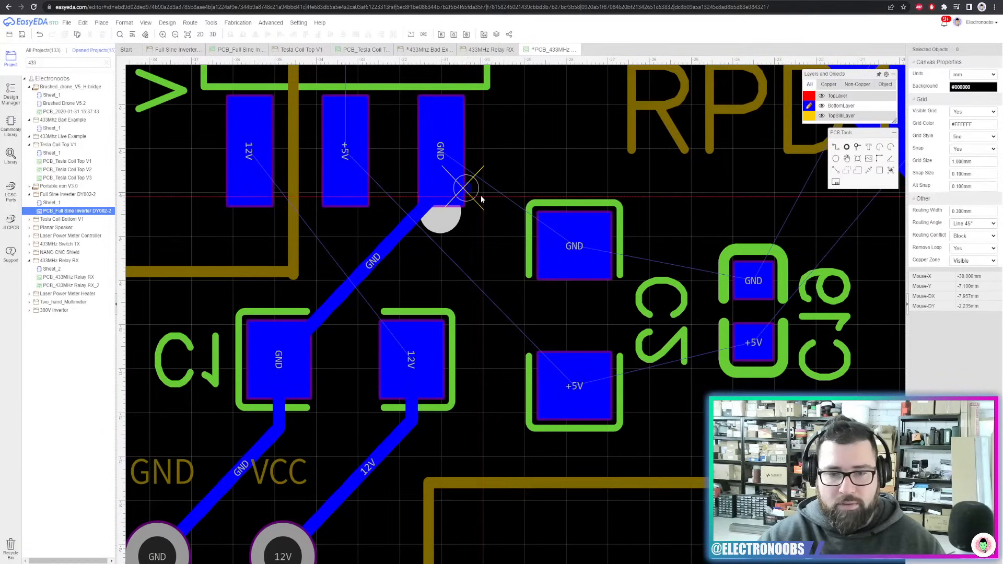
{"action": "left_click", "coordinate": [455, 176]}
{"action": "left_click", "coordinate": [535, 246]}
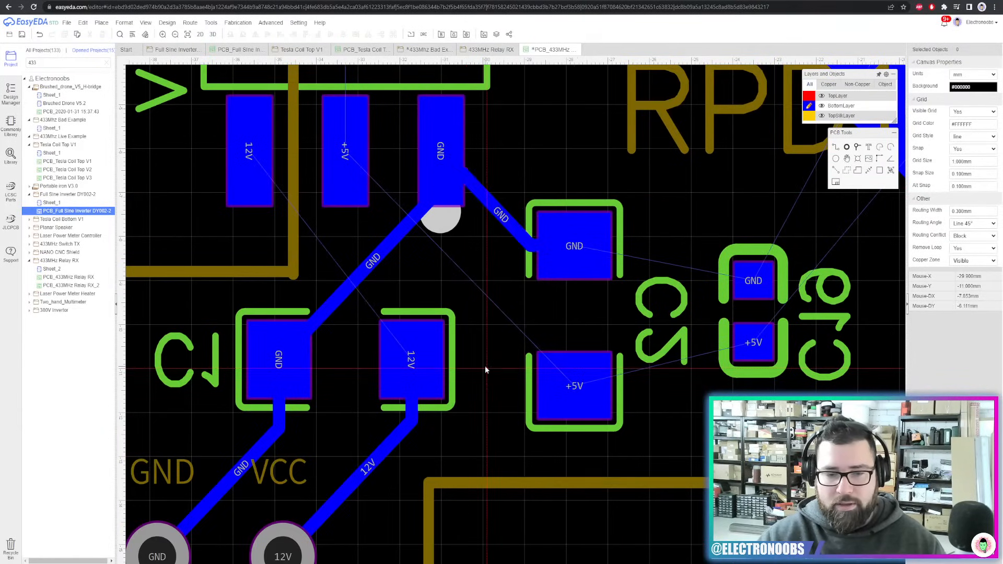
Route 12V from U2's VCC pad on the top layer to a via beside C1, then on the bottom layer to the regulator's 12V pad
{"action": "scroll", "coordinate": [413, 361], "scroll_direction": "down", "scroll_amount": 2}
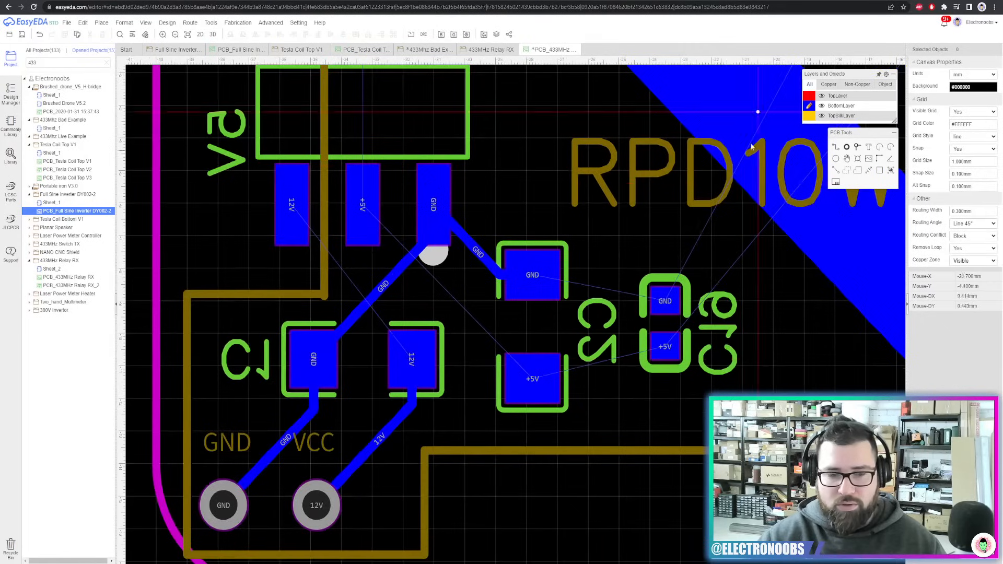
{"action": "key", "text": "t"}
{"action": "left_click", "coordinate": [317, 494]}
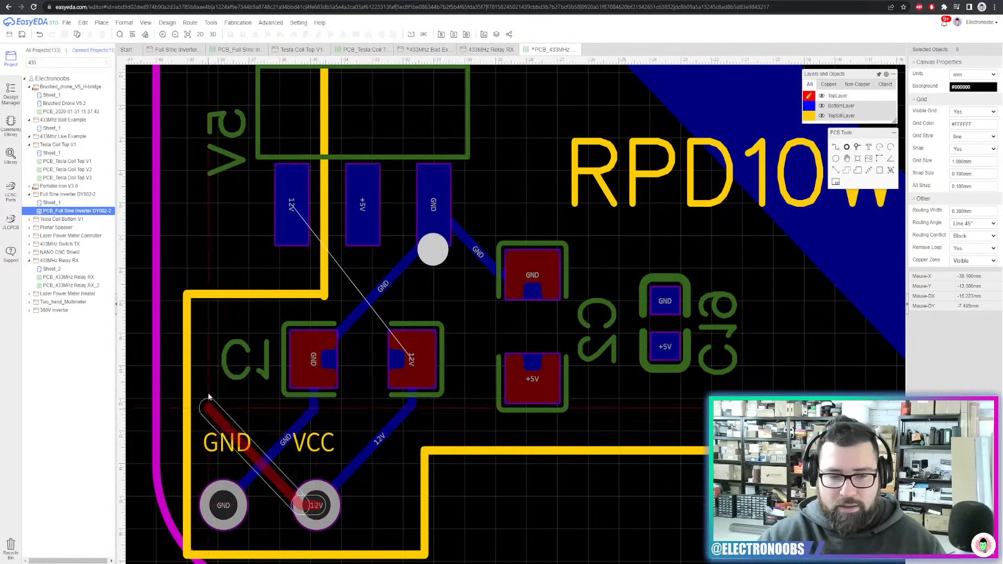
{"action": "left_click", "coordinate": [235, 320]}
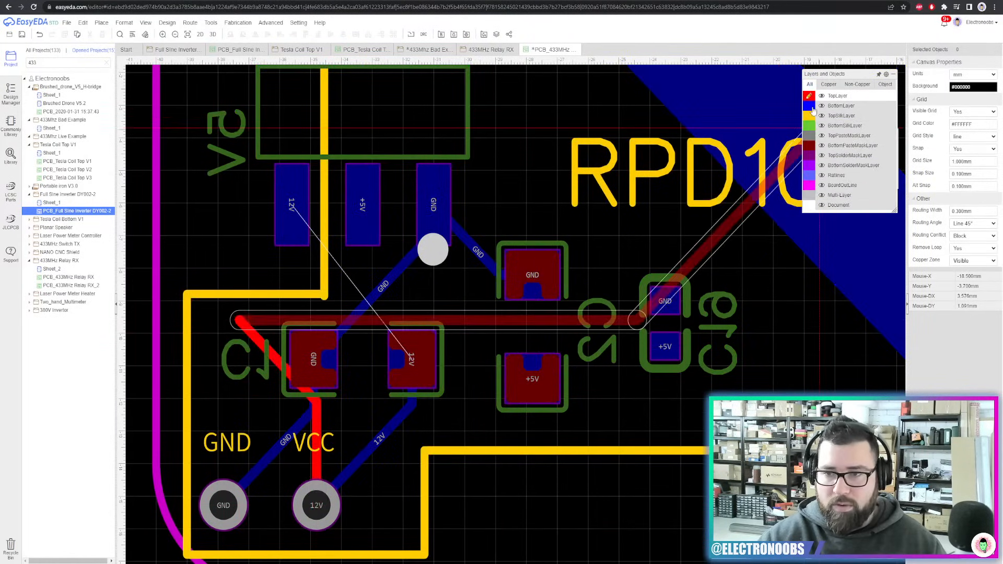
{"action": "key", "text": "b"}
{"action": "left_click", "coordinate": [296, 212]}
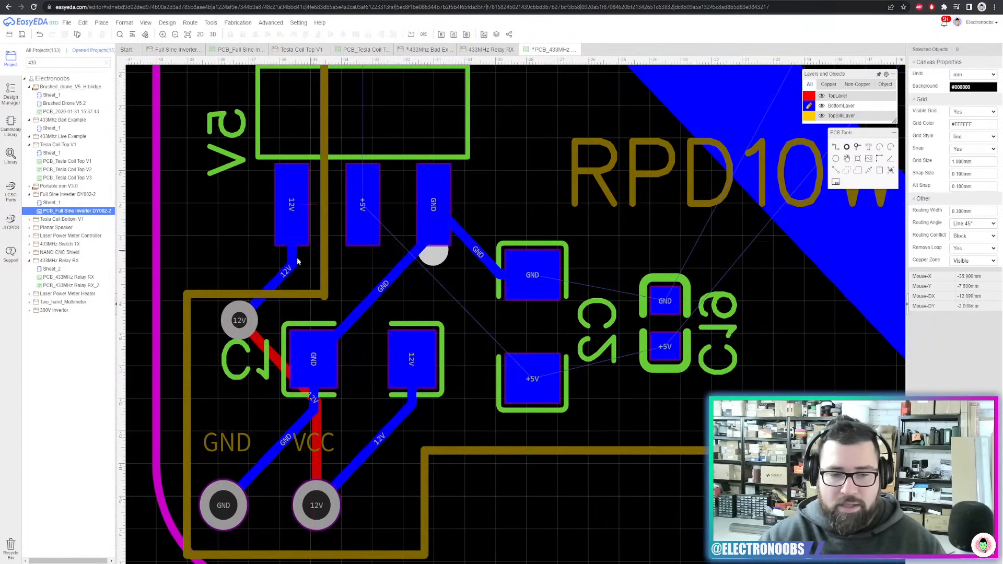
{"action": "scroll", "coordinate": [274, 274], "scroll_direction": "up", "scroll_amount": 2}
{"action": "right_click", "coordinate": [269, 273]}
{"action": "left_click", "coordinate": [266, 265]}
{"action": "scroll", "coordinate": [266, 265], "scroll_direction": "down", "scroll_amount": 3}
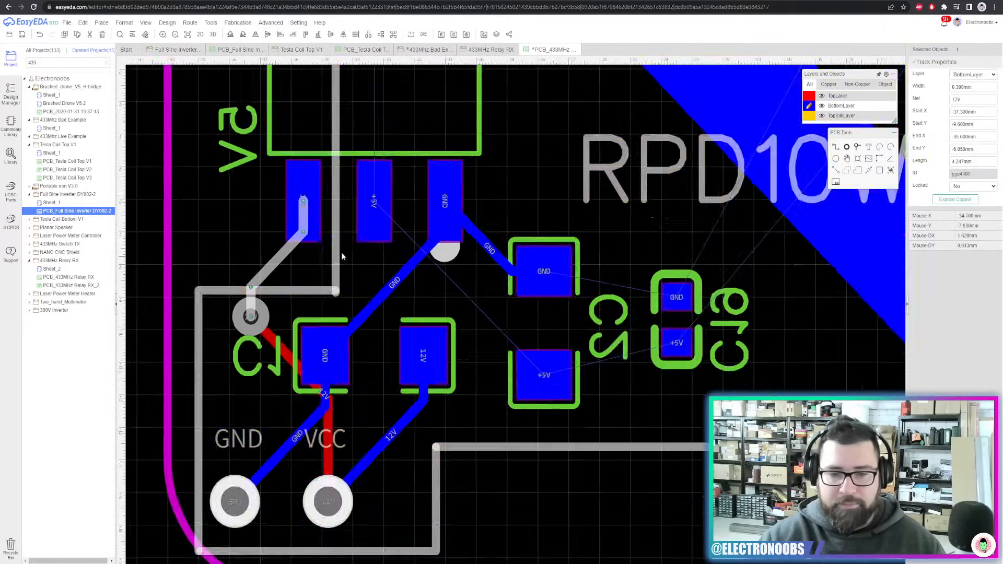
Route +5V from C2 to the regulator's +5V pad, using a via at each end and a top-layer section crossing C1
{"action": "left_click", "coordinate": [836, 148]}
{"action": "scroll", "coordinate": [472, 386], "scroll_direction": "up", "scroll_amount": 2}
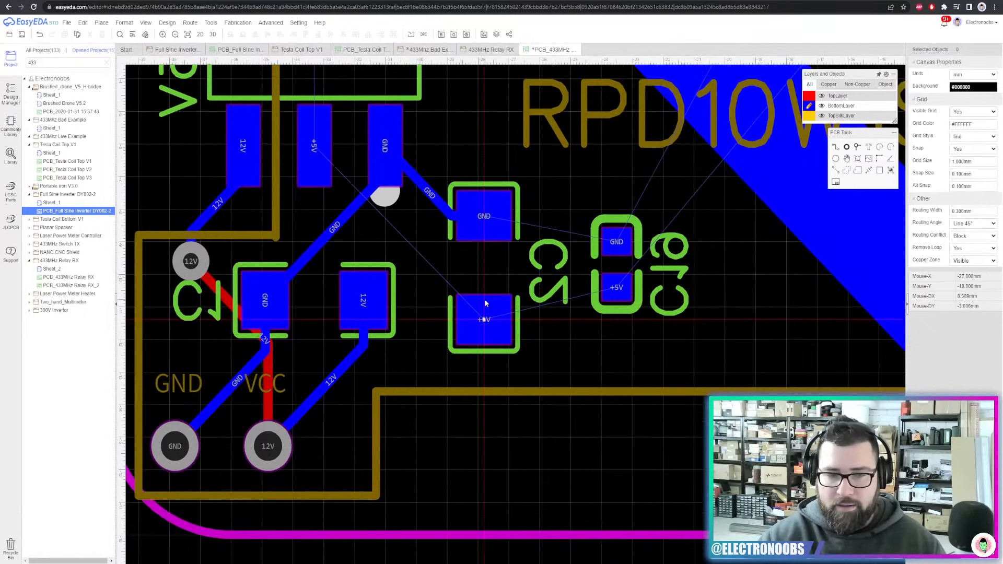
{"action": "left_click", "coordinate": [434, 343]}
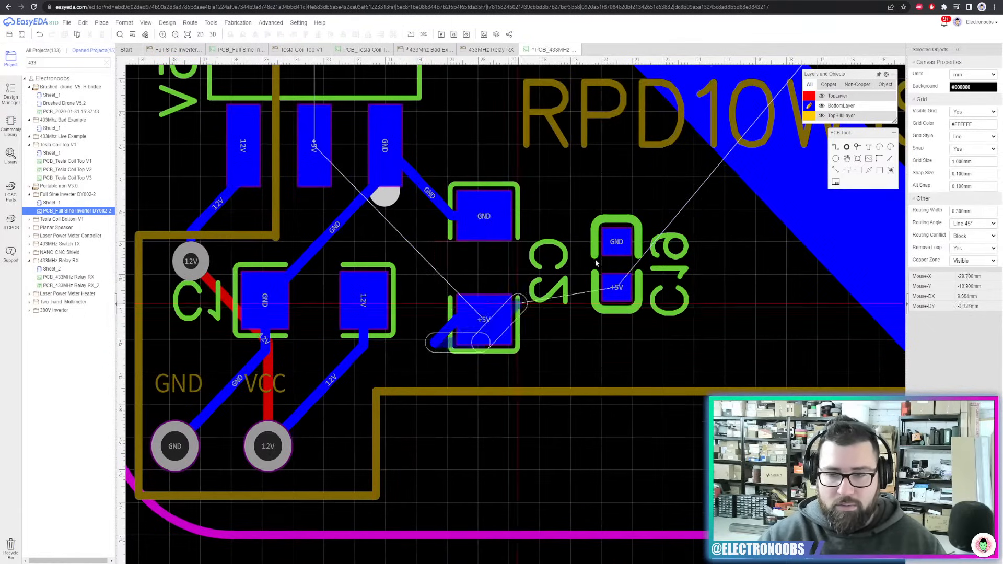
{"action": "left_click", "coordinate": [809, 97]}
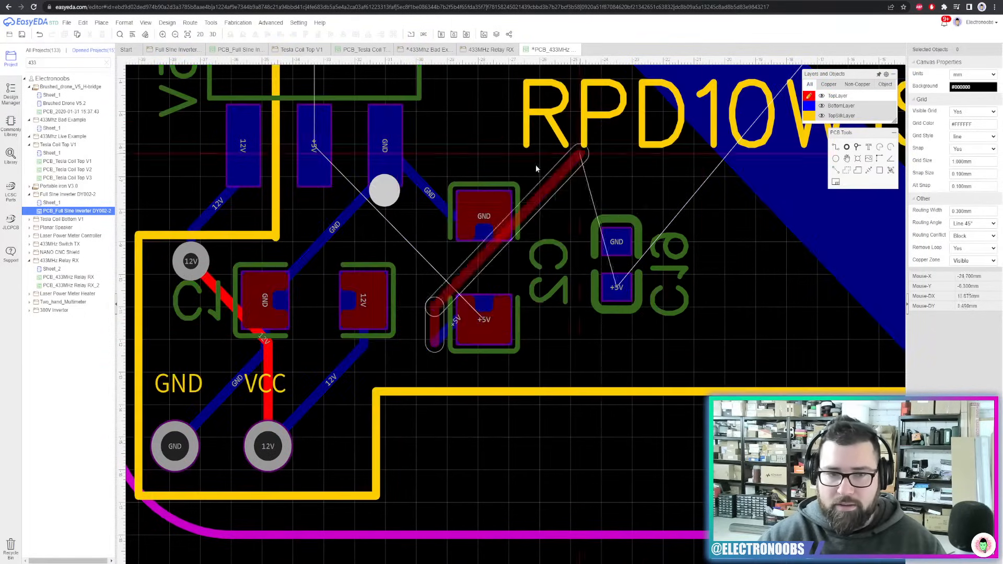
{"action": "left_click", "coordinate": [294, 213]}
{"action": "mouse_move", "coordinate": [892, 97]}
{"action": "left_click", "coordinate": [809, 107]}
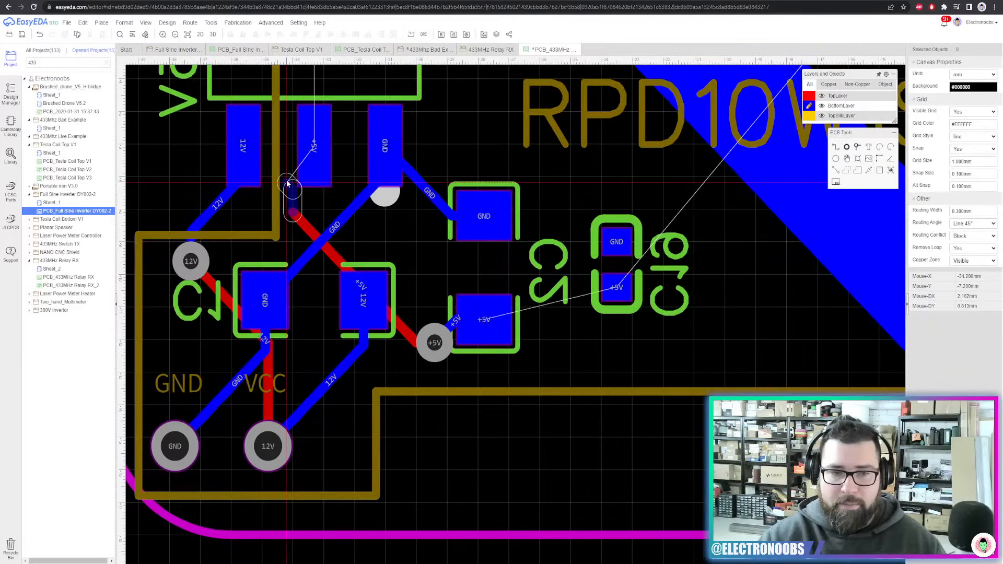
{"action": "left_click", "coordinate": [313, 166]}
{"action": "right_click", "coordinate": [395, 157]}
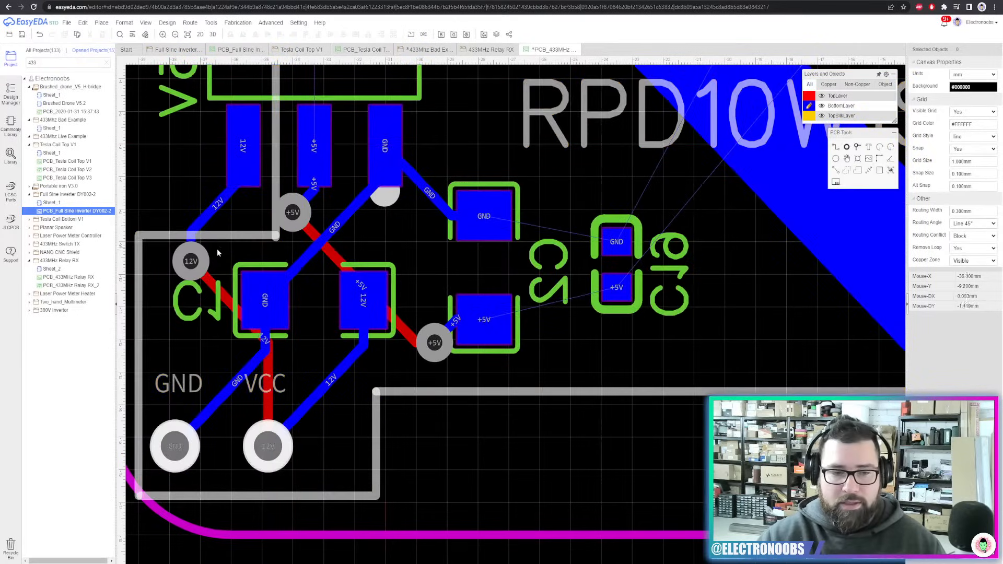
Set the 12V via and both +5V vias around C1 to 0.9 mm diameter with a 0.4 mm drill
{"action": "left_click", "coordinate": [191, 261]}
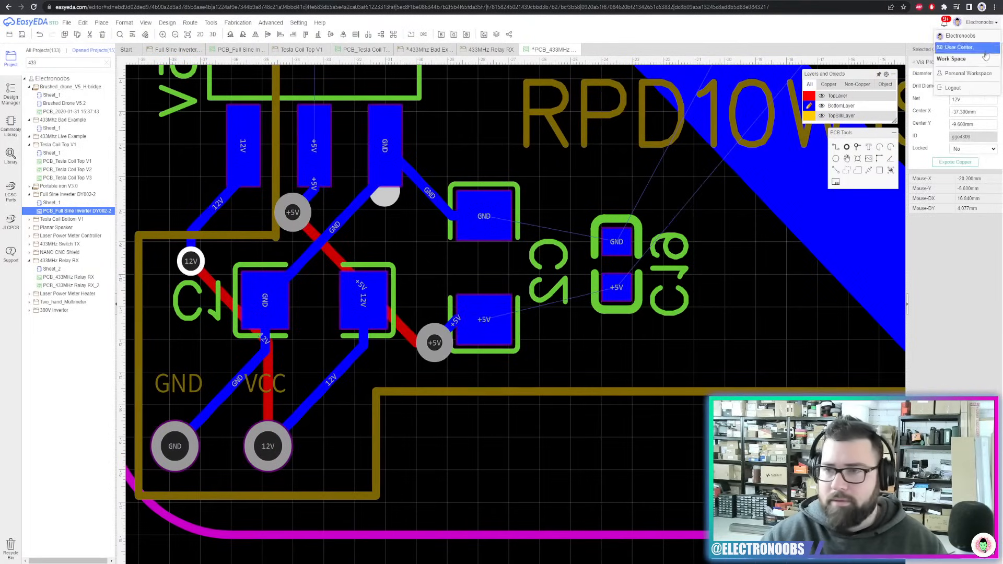
{"action": "left_click", "coordinate": [981, 89]}
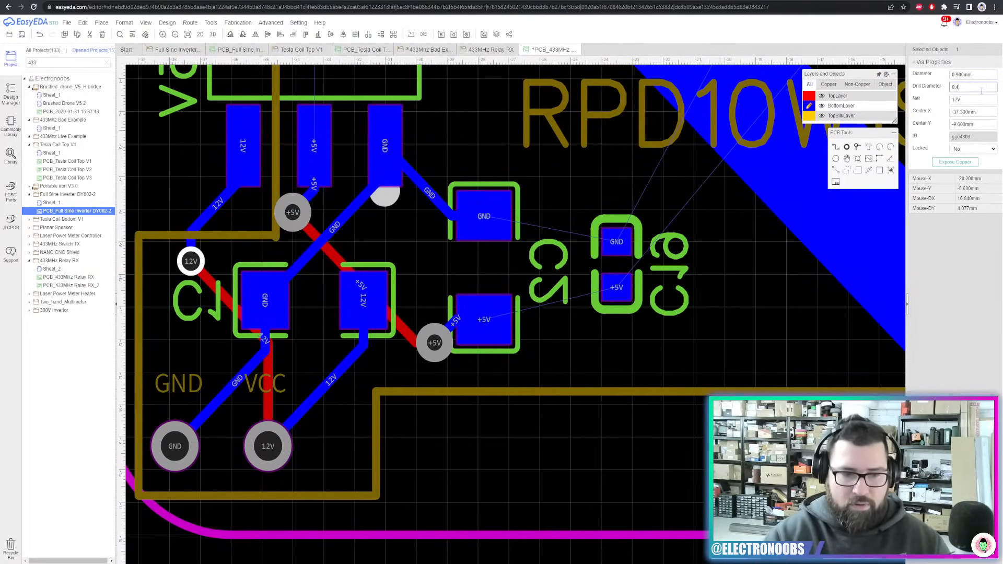
{"action": "left_click", "coordinate": [292, 212]}
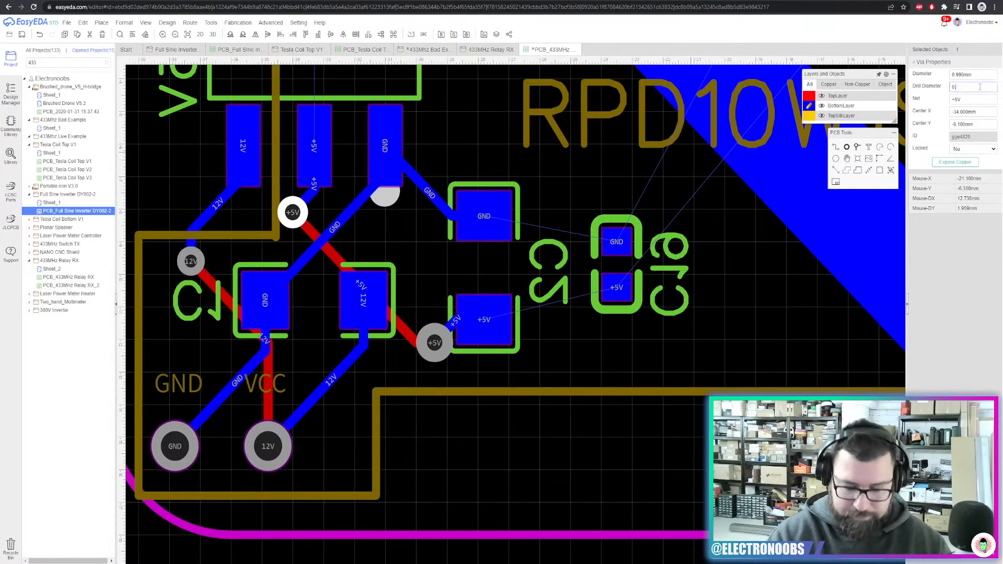
{"action": "left_click", "coordinate": [434, 354]}
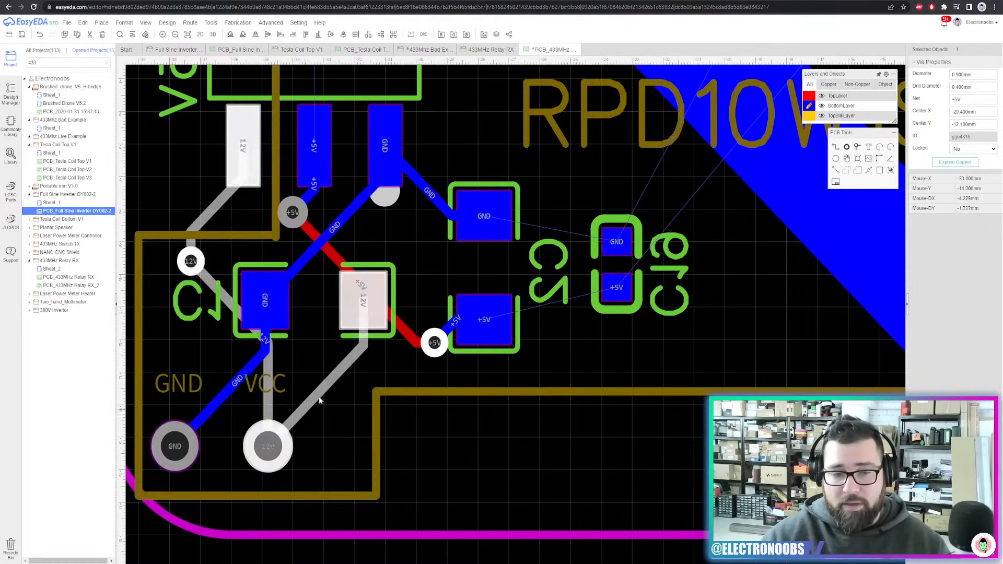
{"action": "left_click", "coordinate": [396, 234]}
Check the diameter and drill size of the AC+ via between U2 and JP1
{"action": "scroll", "coordinate": [396, 234], "scroll_direction": "down", "scroll_amount": 3}
{"action": "right_click_drag", "start_coordinate": [812, 211], "coordinate": [574, 251]}
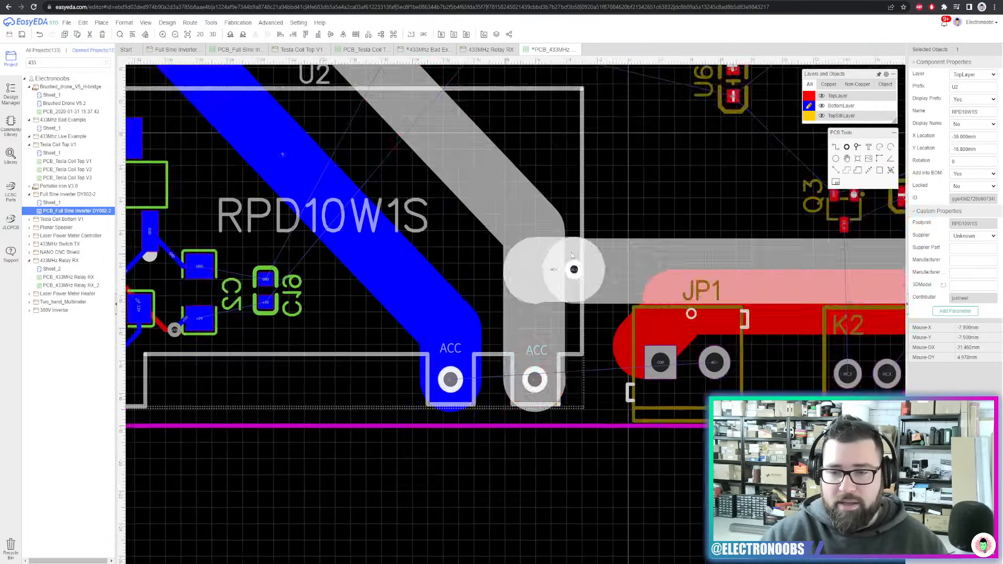
{"action": "scroll", "coordinate": [574, 252], "scroll_direction": "up", "scroll_amount": 1}
{"action": "left_click", "coordinate": [587, 298]}
{"action": "scroll", "coordinate": [579, 278], "scroll_direction": "down", "scroll_amount": 1}
{"action": "right_click_drag", "start_coordinate": [352, 310], "coordinate": [587, 289]}
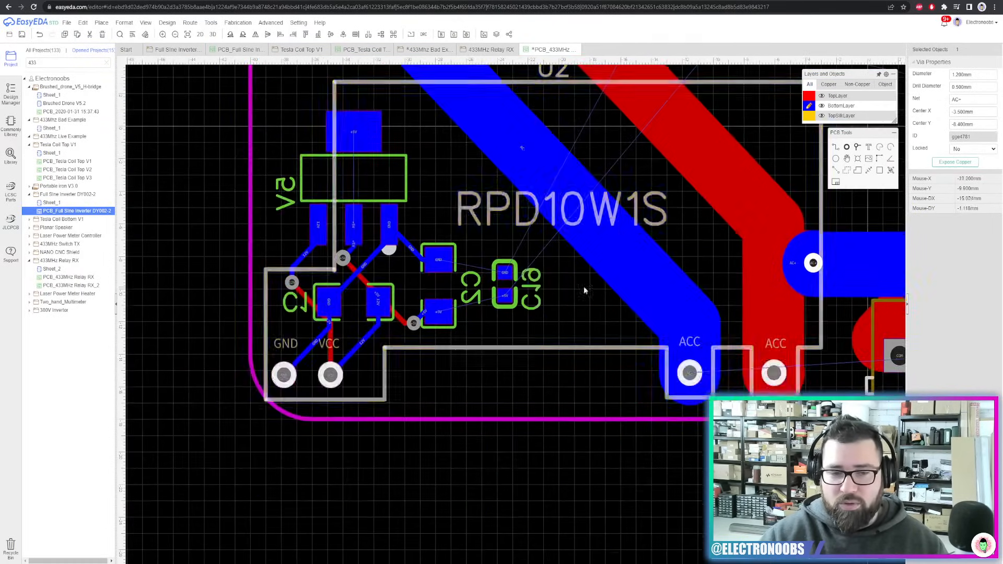
Check the size of the +5V via above C1 and save the board
{"action": "scroll", "coordinate": [433, 289], "scroll_direction": "up", "scroll_amount": 2}
{"action": "left_click", "coordinate": [249, 234]}
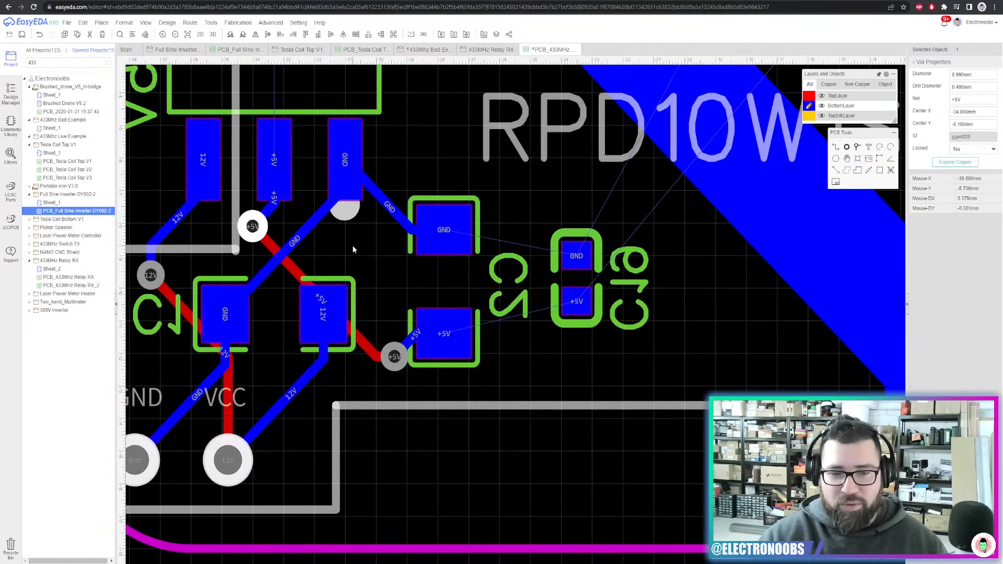
{"action": "scroll", "coordinate": [386, 233], "scroll_direction": "down", "scroll_amount": 2}
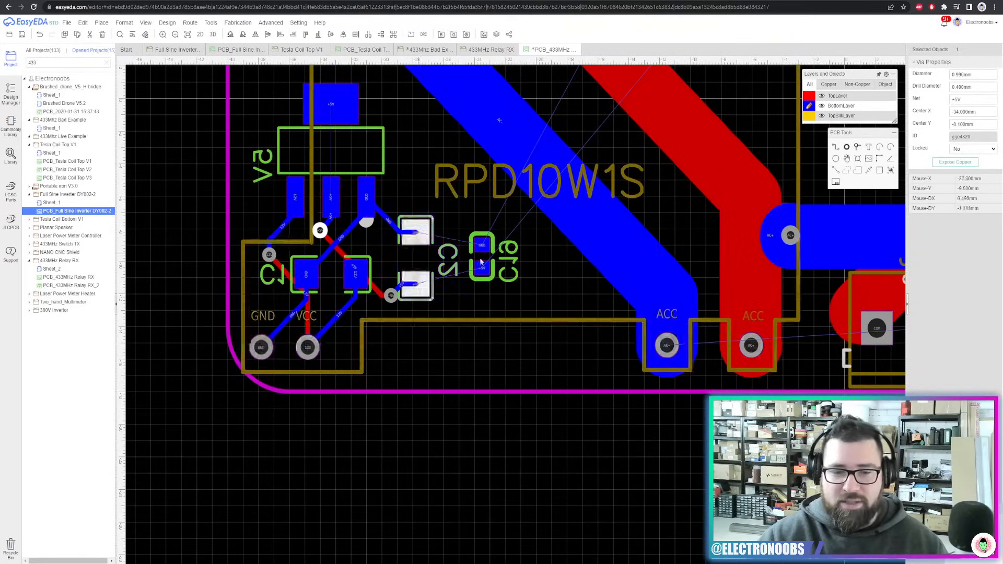
{"action": "key", "text": "ctrl+s"}
{"action": "scroll", "coordinate": [593, 183], "scroll_direction": "up", "scroll_amount": 1}
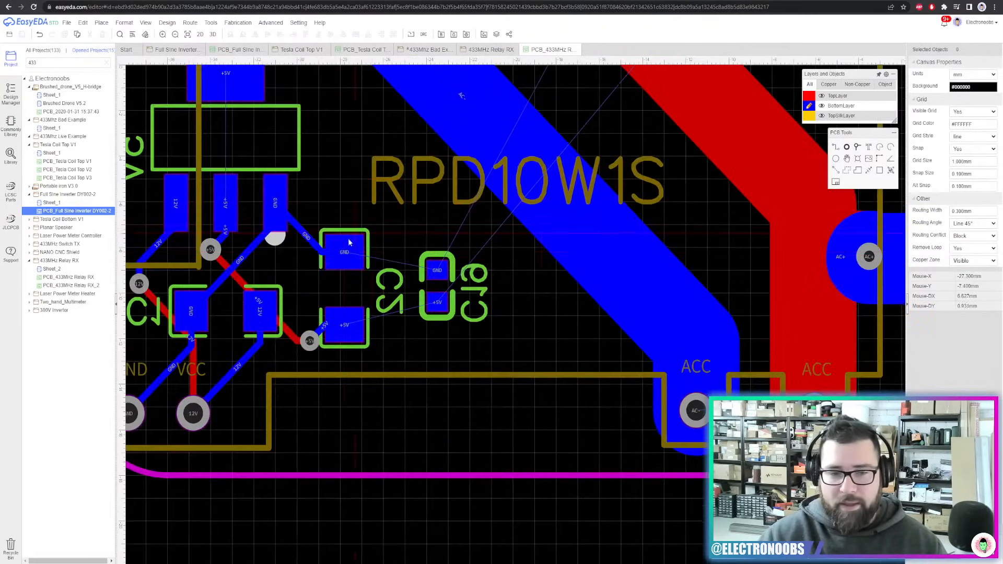
Route GND on the bottom layer from C2's GND pad to C19's GND pad
{"action": "left_click", "coordinate": [345, 250]}
{"action": "left_click", "coordinate": [438, 270]}
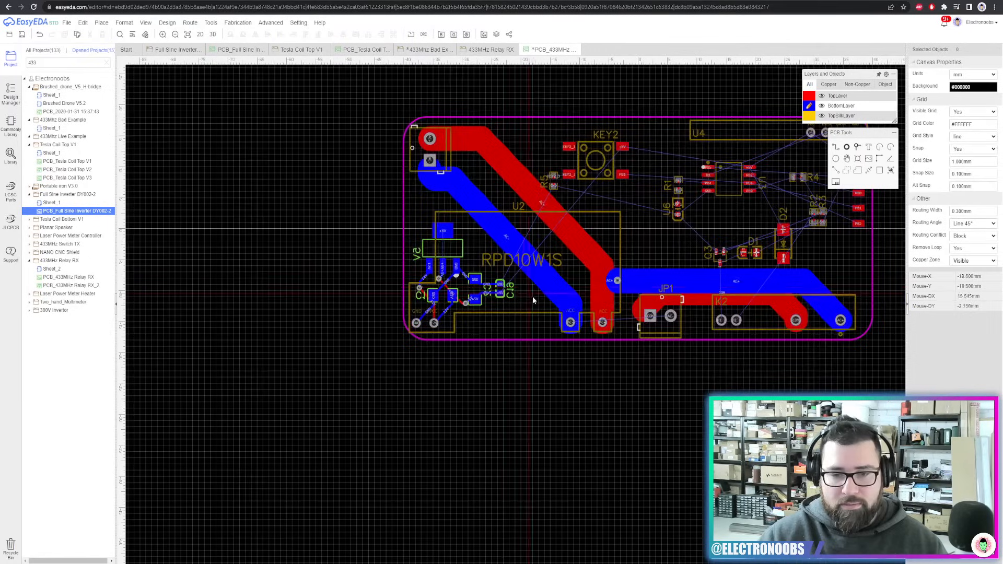
{"action": "scroll", "coordinate": [528, 292], "scroll_direction": "down", "scroll_amount": 3}
{"action": "right_click_drag", "start_coordinate": [660, 204], "coordinate": [534, 202]}
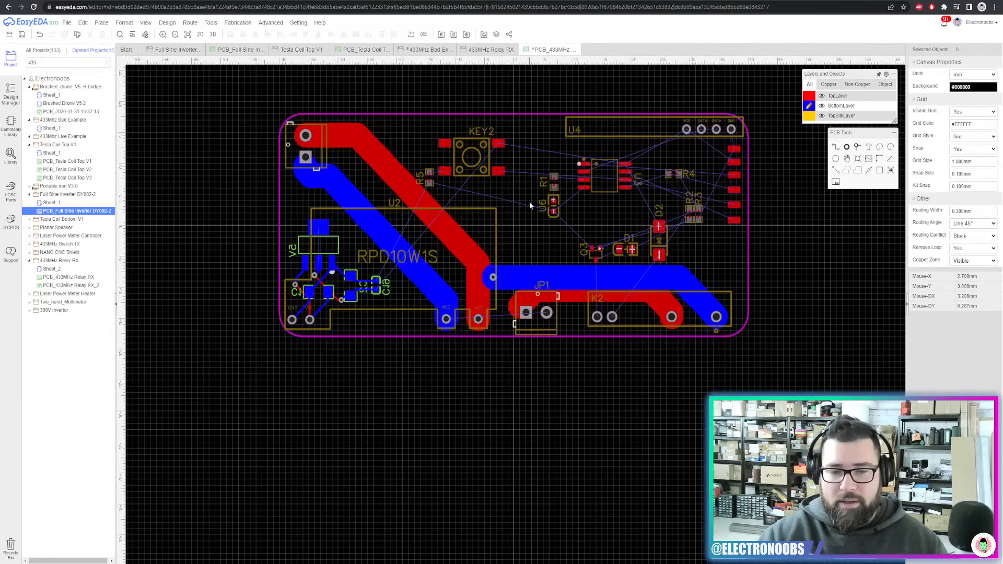
{"action": "mouse_move", "coordinate": [854, 78]}
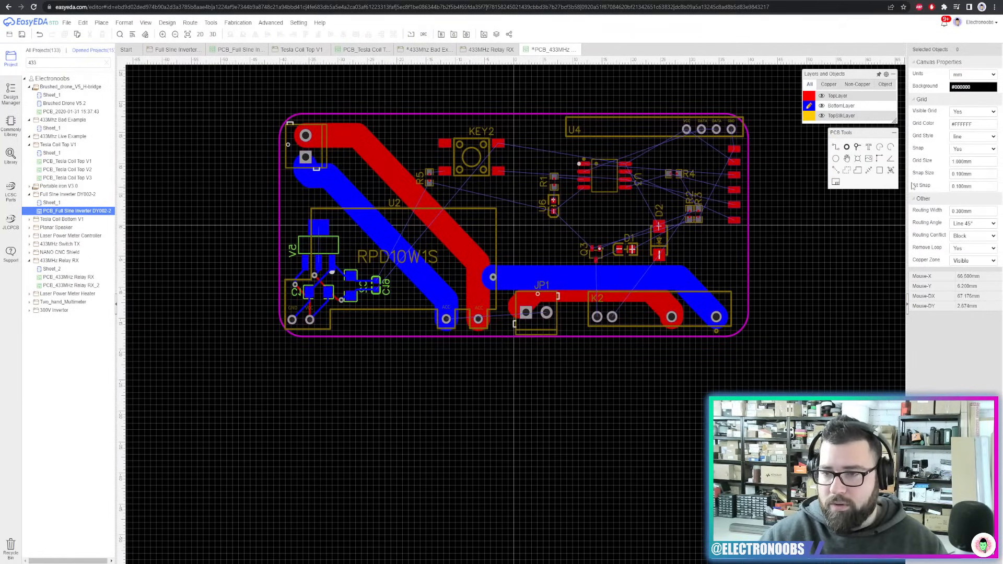
{"action": "scroll", "coordinate": [562, 219], "scroll_direction": "up", "scroll_amount": 2}
{"action": "scroll", "coordinate": [564, 218], "scroll_direction": "down", "scroll_amount": 2}
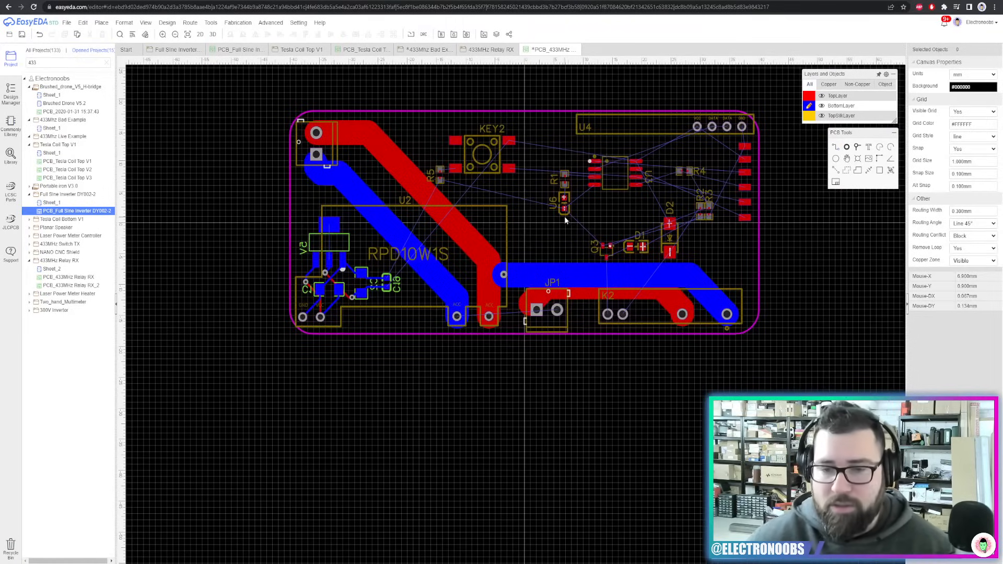
Close the current relay board without saving and open PCB_433MHz Relay RX
{"action": "left_click_drag", "start_coordinate": [773, 96], "coordinate": [253, 361]}
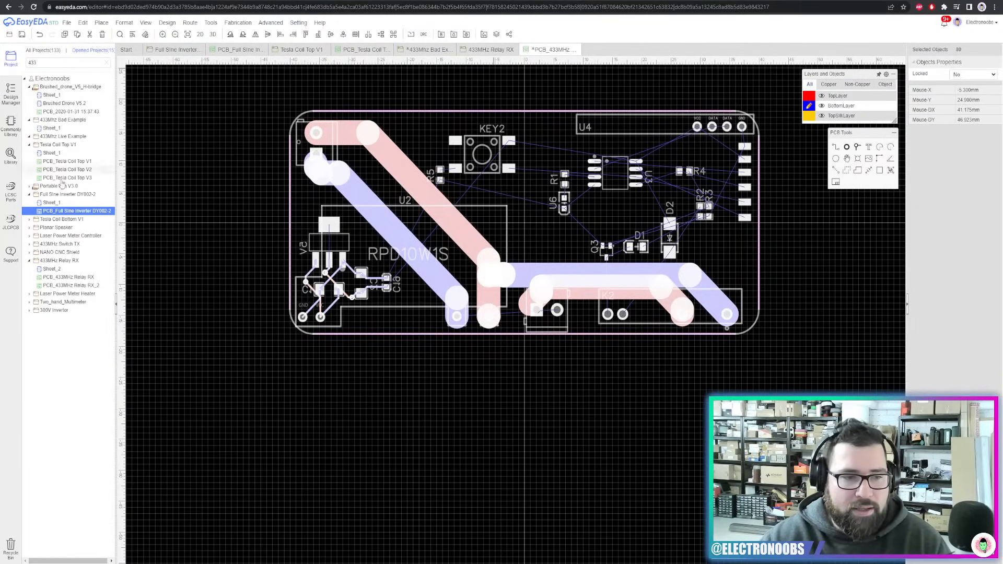
{"action": "left_click", "coordinate": [64, 286]}
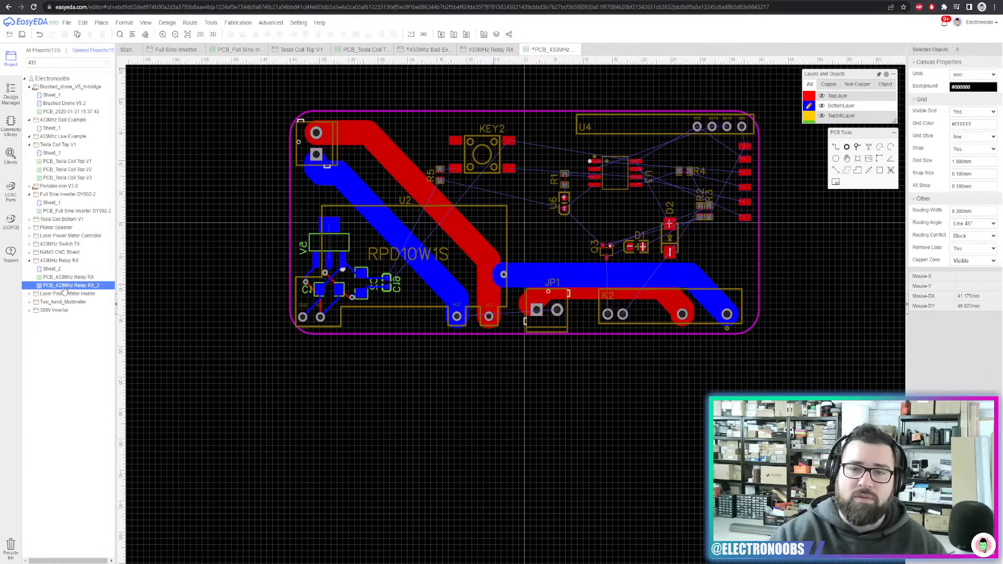
{"action": "left_click", "coordinate": [577, 50]}
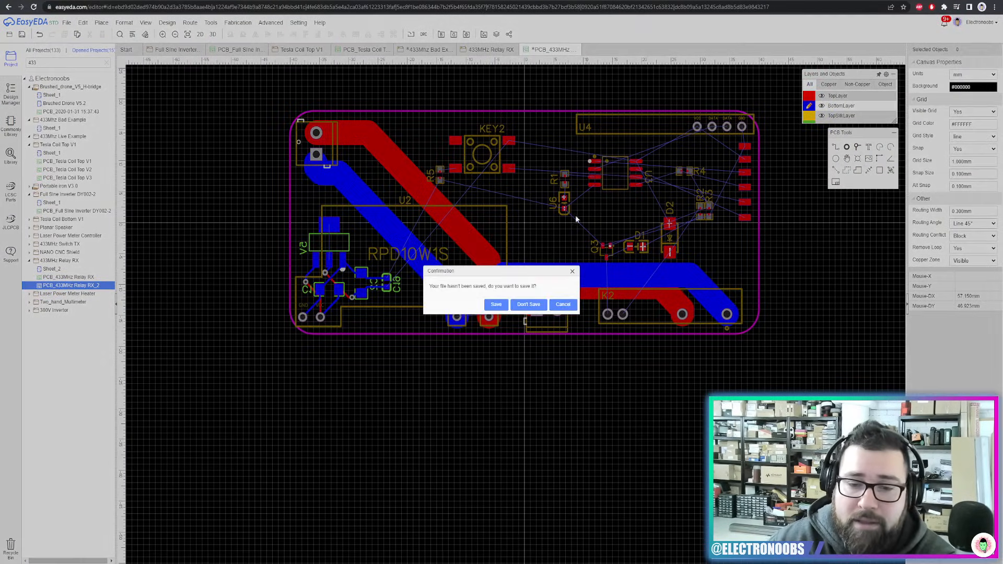
{"action": "left_click", "coordinate": [530, 305]}
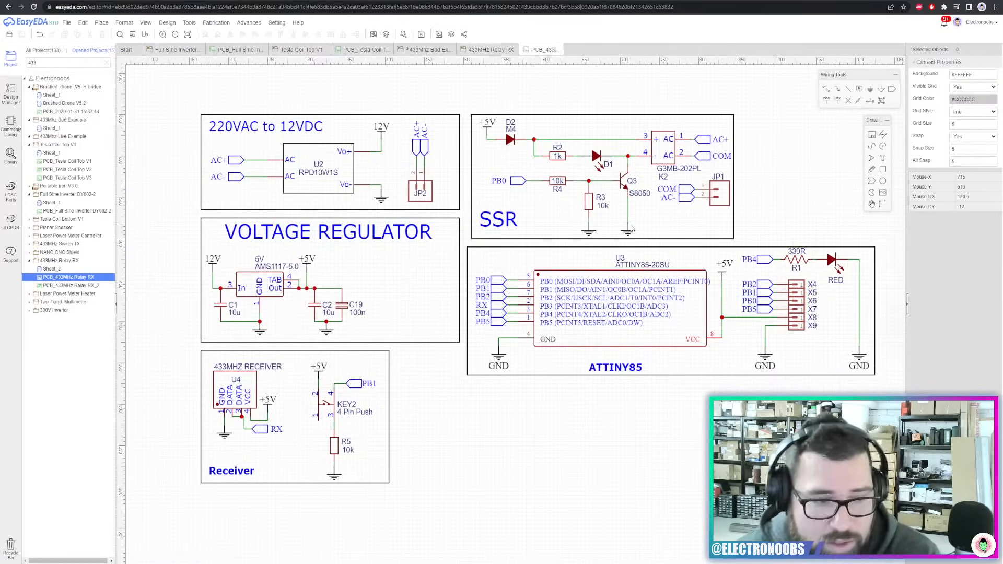
{"action": "scroll", "coordinate": [630, 224], "scroll_direction": "down", "scroll_amount": 2}
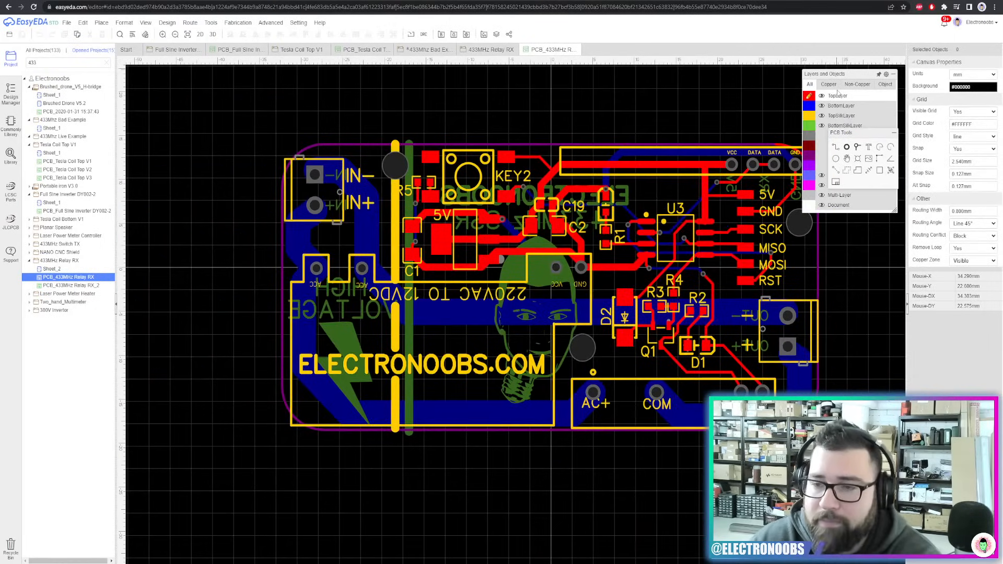
Hide the top and bottom silkscreen layers so only the copper tracks show
{"action": "mouse_move", "coordinate": [824, 121]}
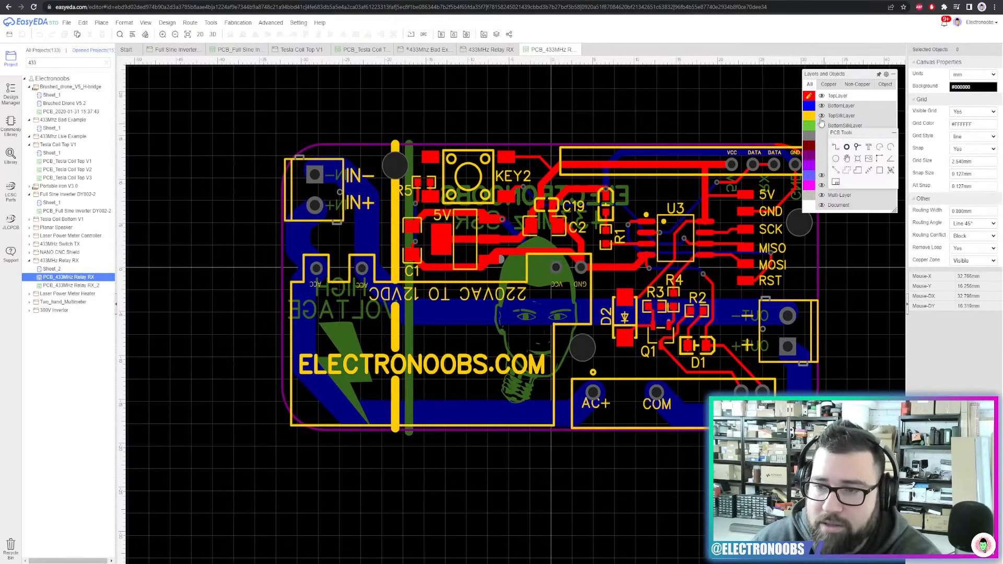
{"action": "left_click", "coordinate": [822, 116]}
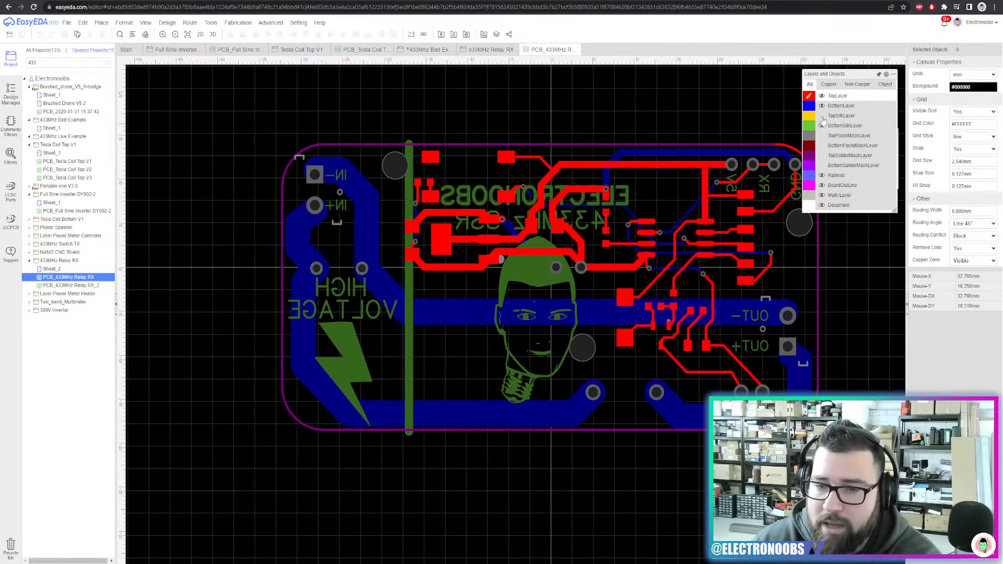
{"action": "left_click", "coordinate": [822, 126]}
{"action": "right_click_drag", "start_coordinate": [694, 97], "coordinate": [613, 99]}
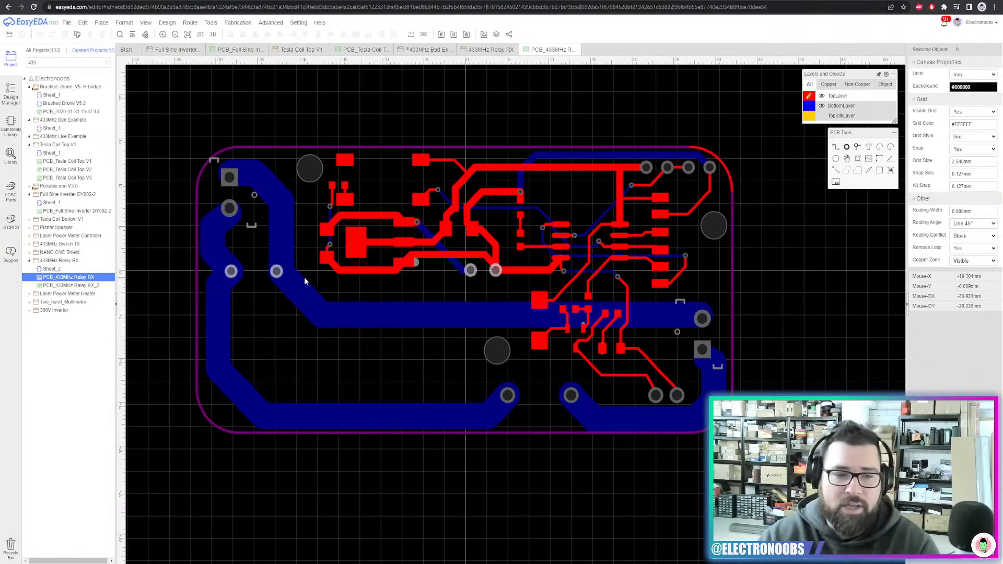
Examine the width and path of the wide AC tracks on the bottom layer, including around the two AC supply pads
{"action": "scroll", "coordinate": [305, 281], "scroll_direction": "up", "scroll_amount": 3}
{"action": "left_click", "coordinate": [261, 206]}
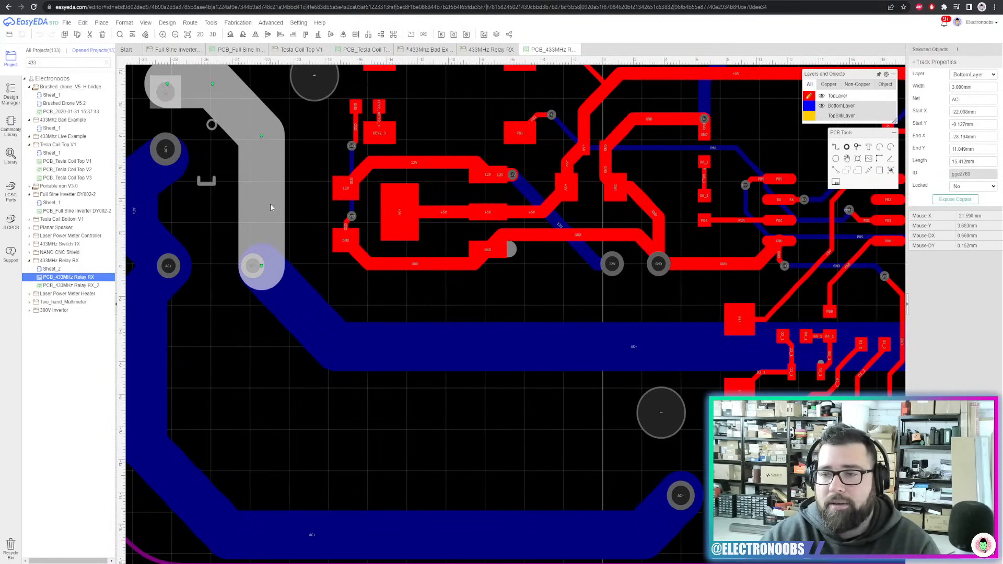
{"action": "scroll", "coordinate": [271, 204], "scroll_direction": "down", "scroll_amount": 4}
{"action": "right_click_drag", "start_coordinate": [295, 282], "coordinate": [402, 299]}
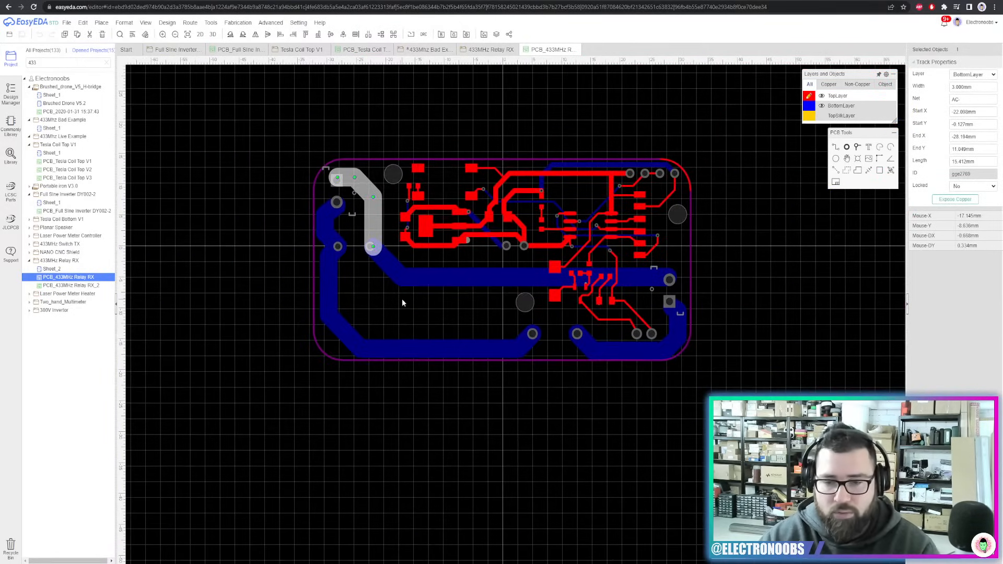
{"action": "scroll", "coordinate": [402, 299], "scroll_direction": "up", "scroll_amount": 3}
{"action": "scroll", "coordinate": [376, 305], "scroll_direction": "up", "scroll_amount": 3}
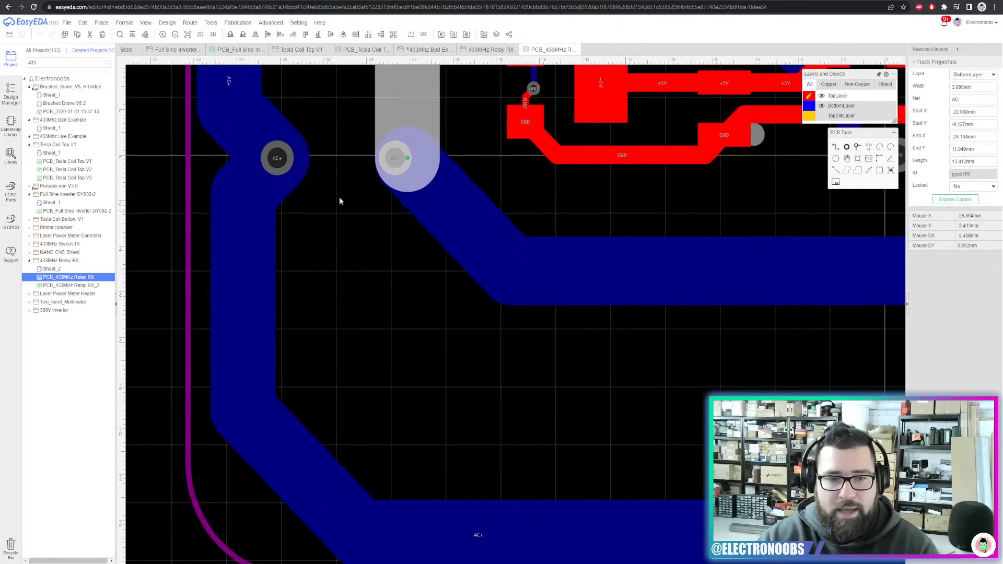
{"action": "scroll", "coordinate": [383, 156], "scroll_direction": "down", "scroll_amount": 3}
{"action": "left_click", "coordinate": [453, 268]}
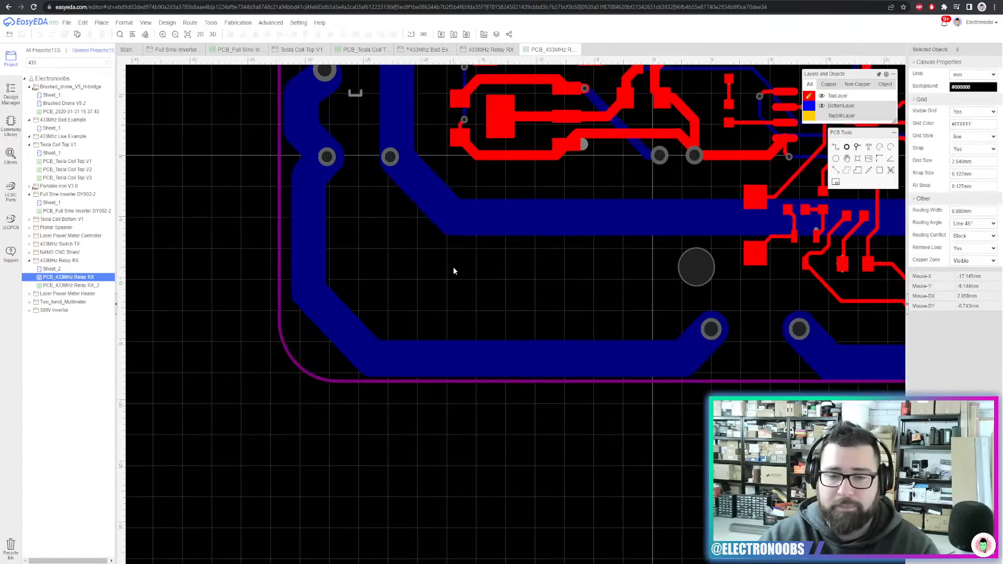
{"action": "scroll", "coordinate": [452, 271], "scroll_direction": "down", "scroll_amount": 2}
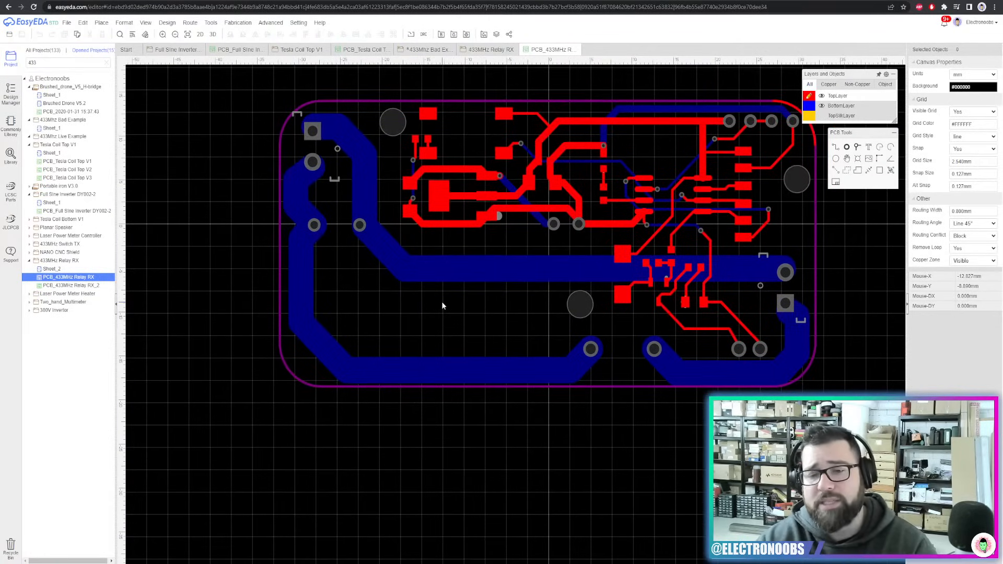
Open the relay board's 3D view and rotate it to inspect the bottom side
{"action": "left_click", "coordinate": [167, 22]}
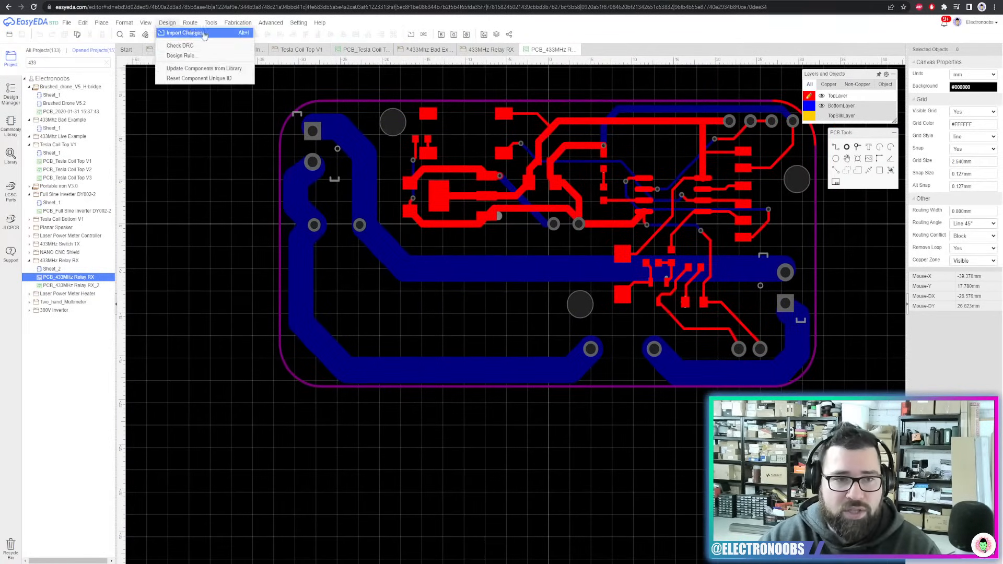
{"action": "left_click", "coordinate": [214, 35]}
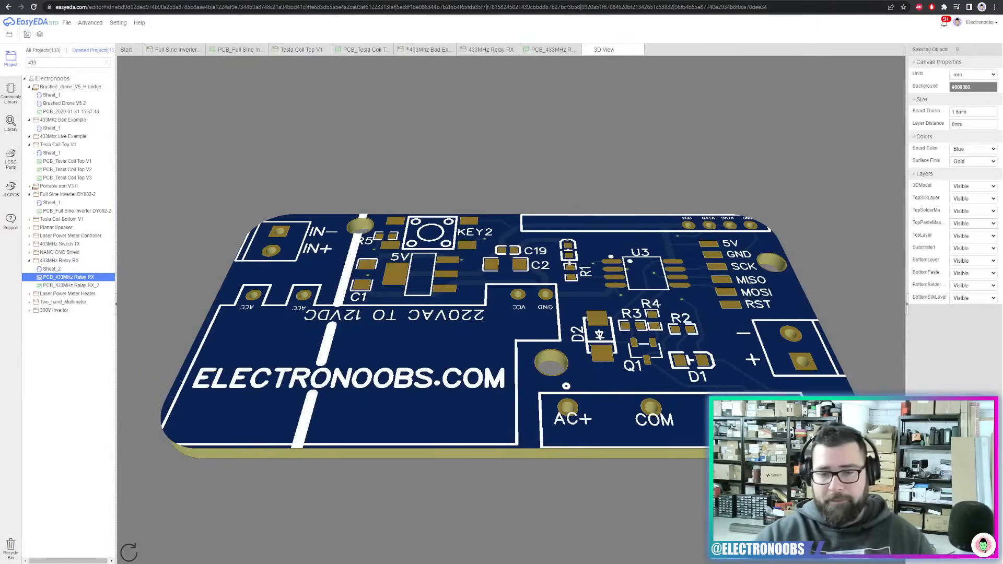
{"action": "left_click_drag", "start_coordinate": [569, 263], "coordinate": [297, 321]}
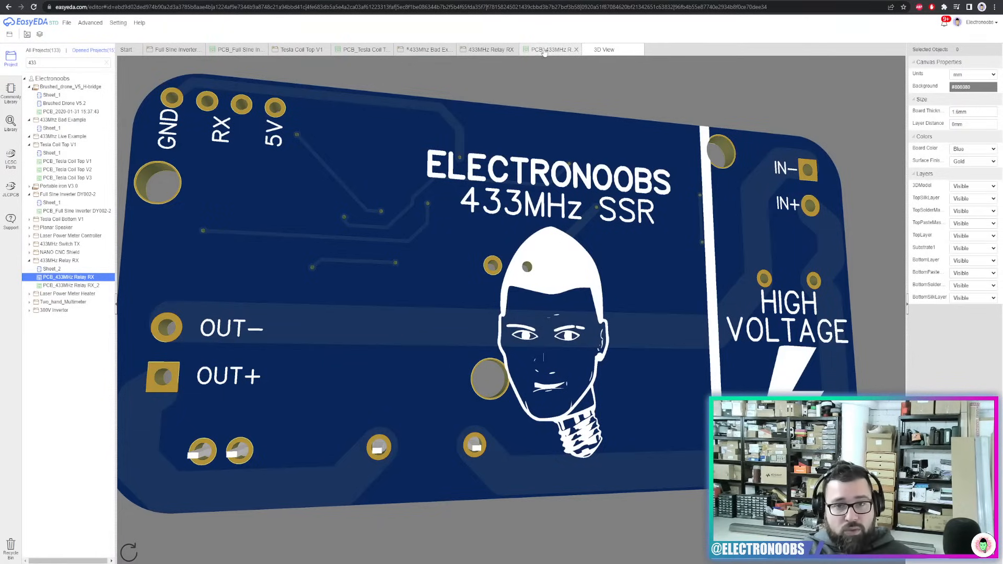
Expose the copper of the long AC- track leading to the OUT- pad on the bottom layer, and save the board
{"action": "left_click", "coordinate": [552, 49]}
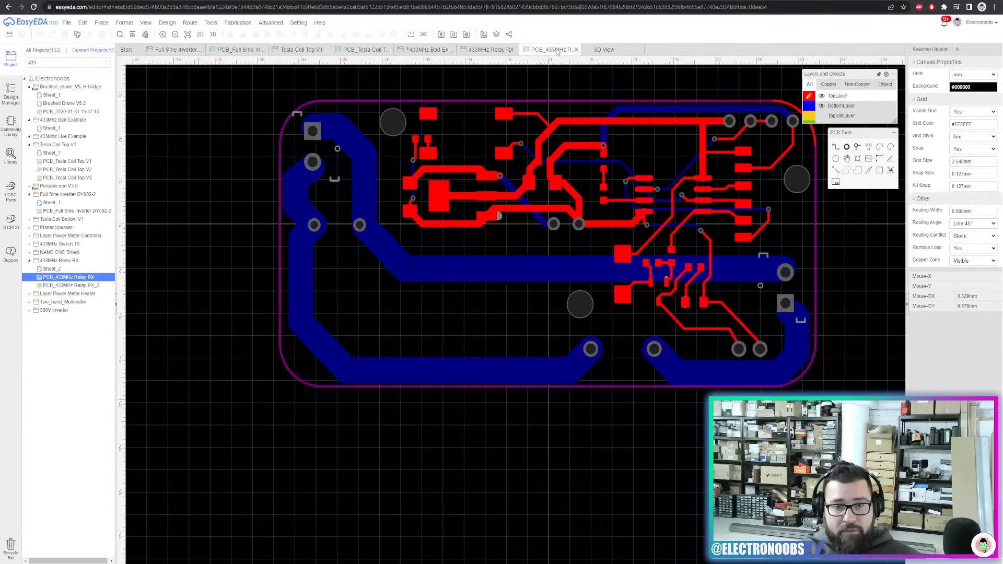
{"action": "left_click", "coordinate": [547, 271]}
{"action": "right_click_drag", "start_coordinate": [554, 248], "coordinate": [432, 269]}
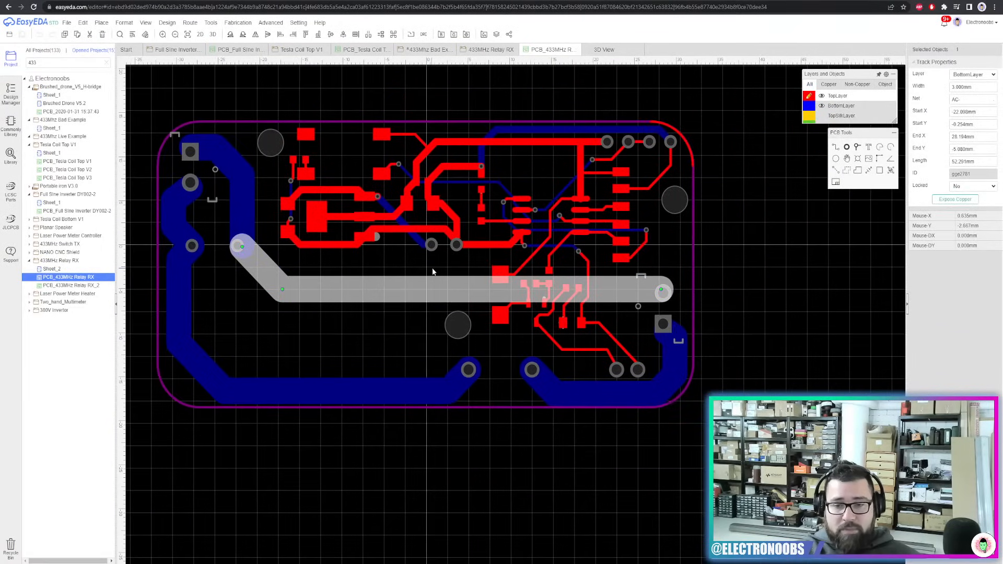
{"action": "left_click", "coordinate": [955, 199]}
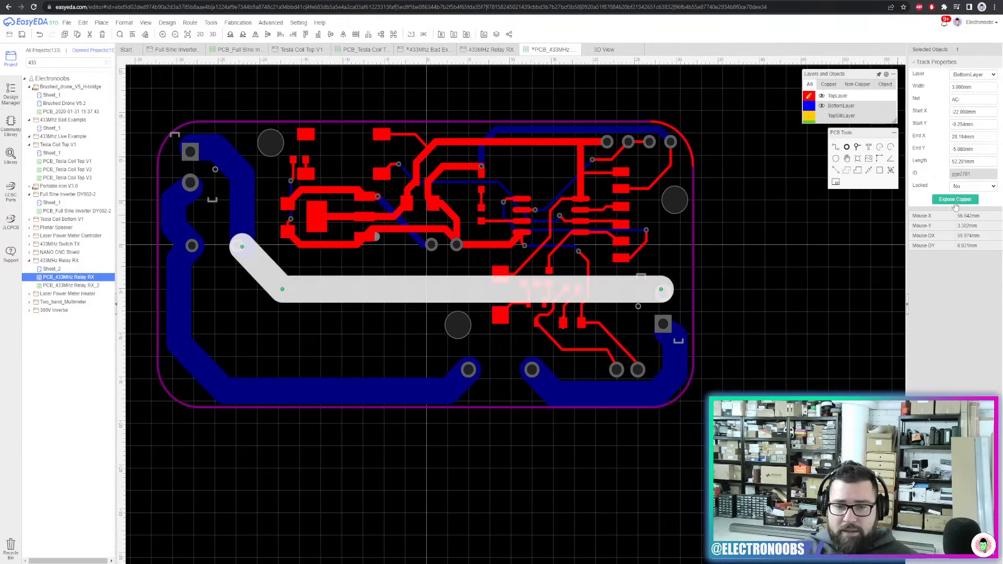
{"action": "left_click", "coordinate": [418, 321]}
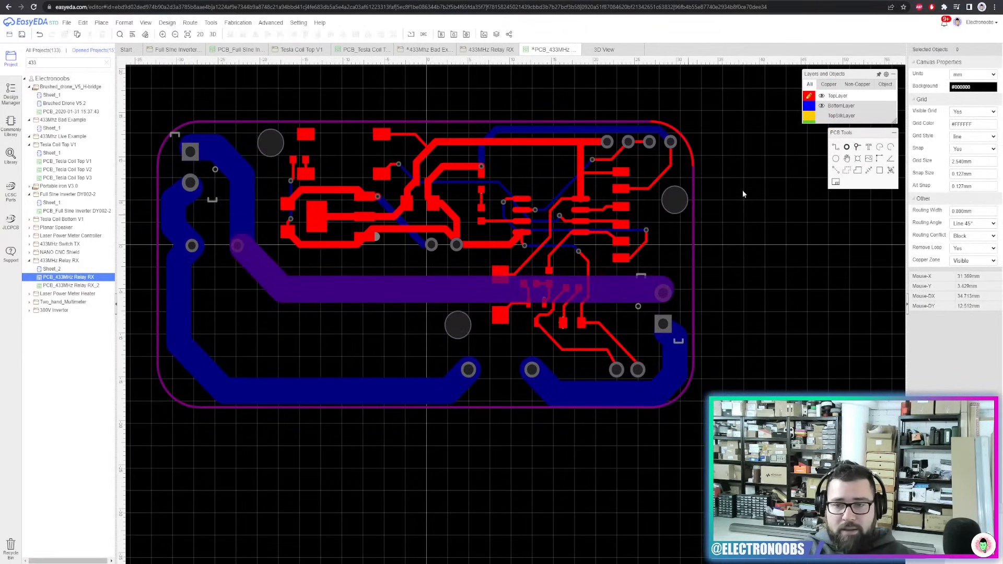
{"action": "mouse_move", "coordinate": [833, 107]}
{"action": "key", "text": "ctrl+s"}
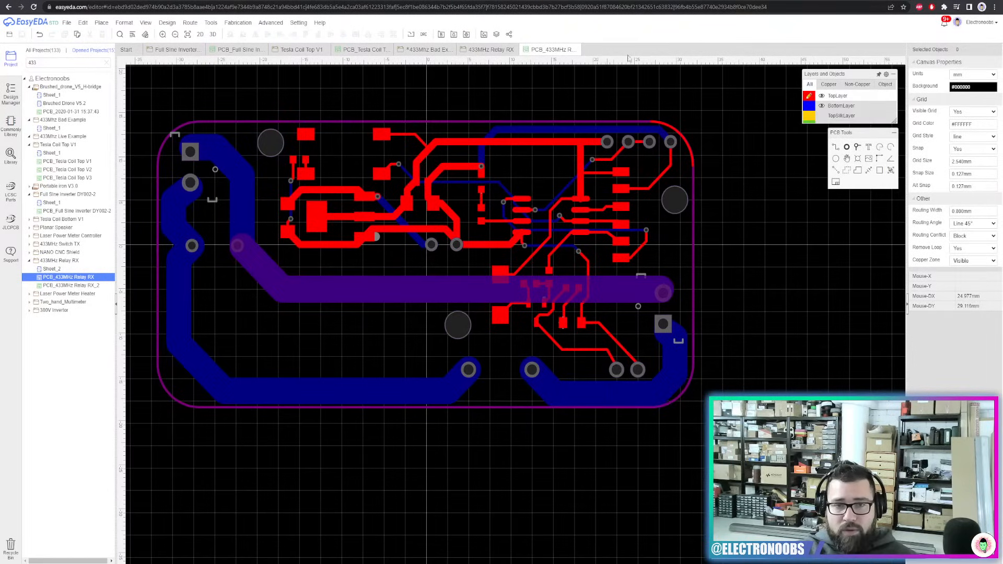
Regenerate the relay board's 3D view and turn it over to inspect the exposed AC- track
{"action": "left_click", "coordinate": [212, 34]}
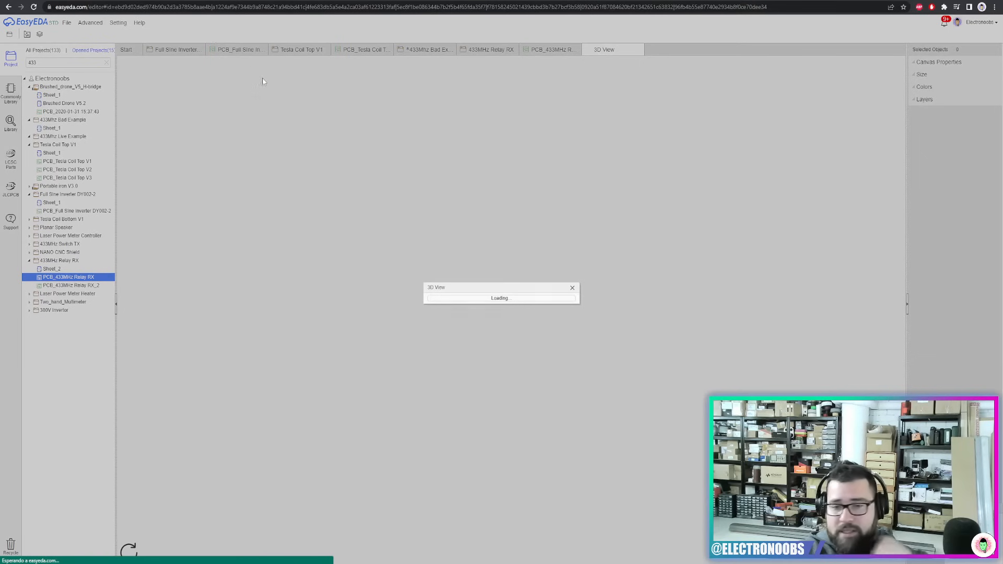
{"action": "scroll", "coordinate": [378, 316], "scroll_direction": "down", "scroll_amount": 3}
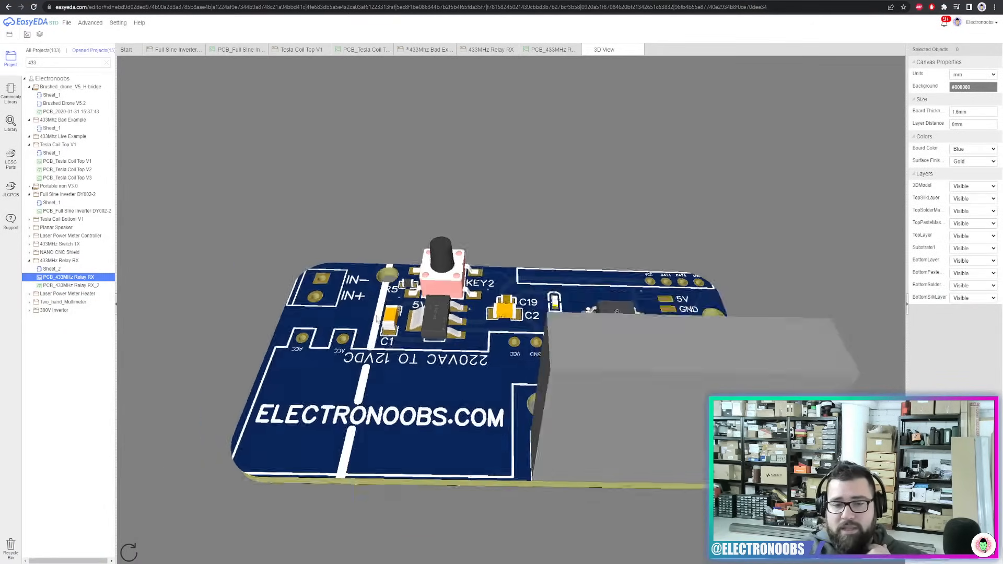
{"action": "left_click_drag", "start_coordinate": [377, 317], "coordinate": [704, 284]}
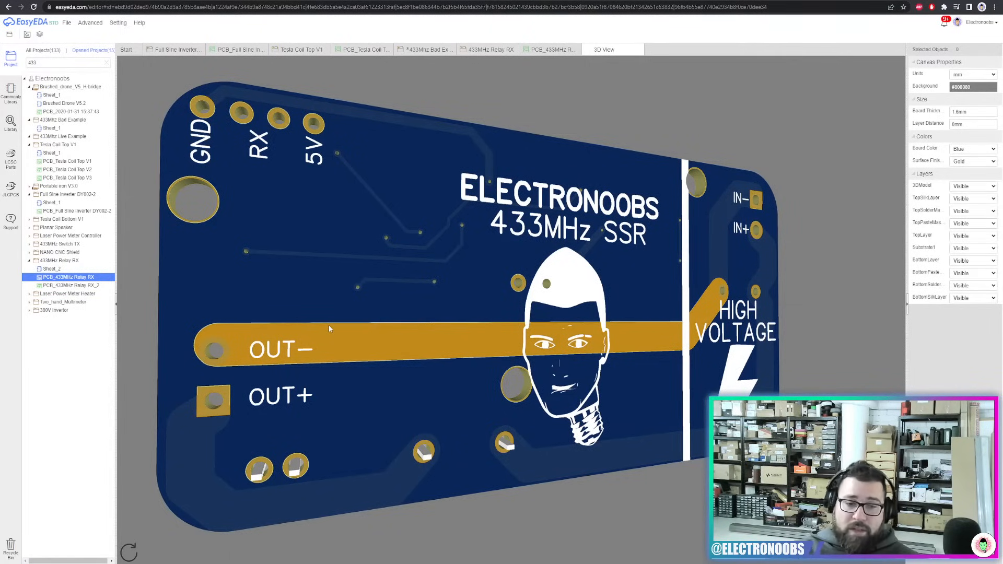
{"action": "left_click", "coordinate": [7, 563]}
{"action": "left_click", "coordinate": [6, 563]}
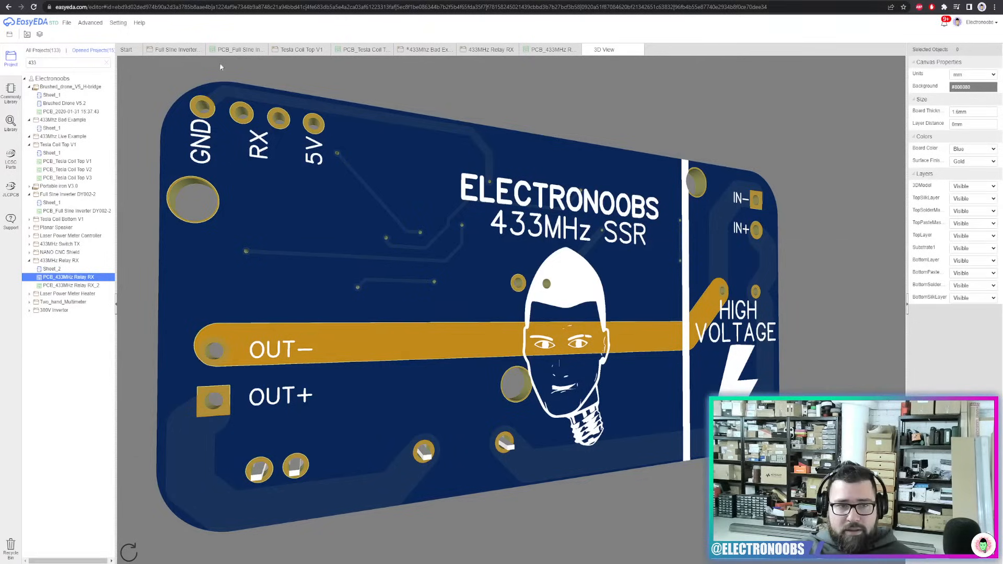
Show the Full Sine Inverter board in 3D and tilt it to view its exposed copper tracks from above
{"action": "left_click", "coordinate": [230, 50]}
{"action": "left_click", "coordinate": [238, 22]}
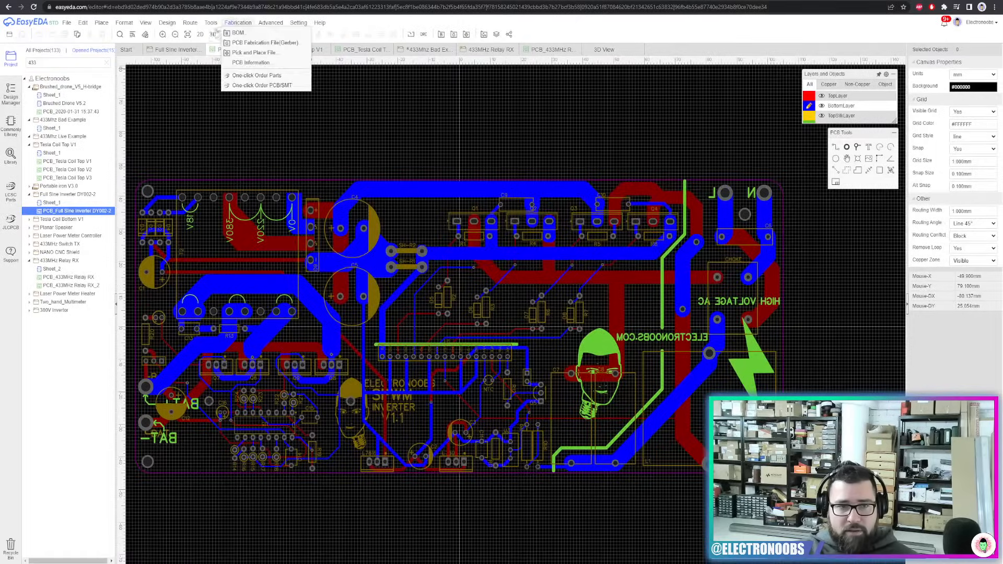
{"action": "left_click", "coordinate": [213, 35]}
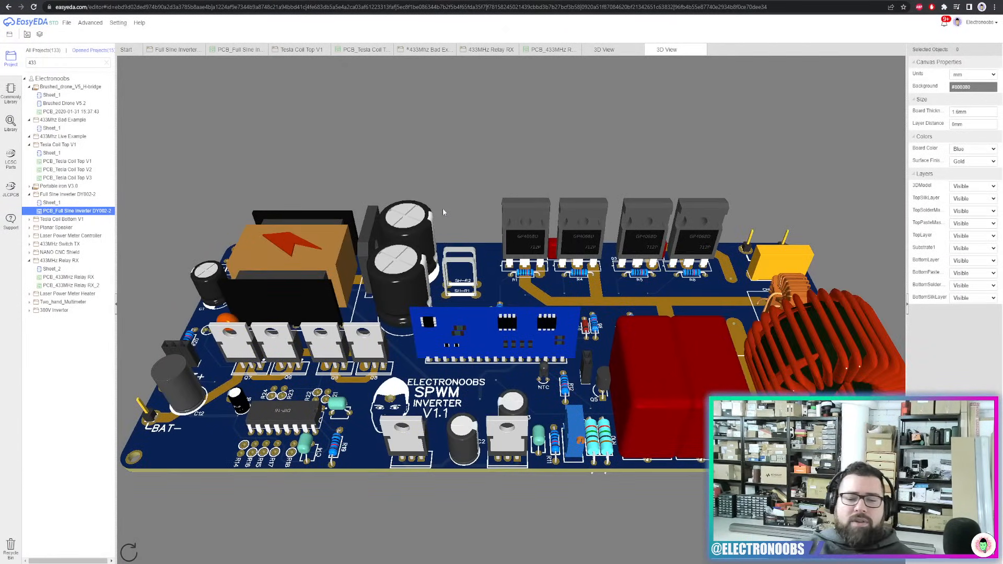
{"action": "left_click_drag", "start_coordinate": [471, 261], "coordinate": [506, 367]}
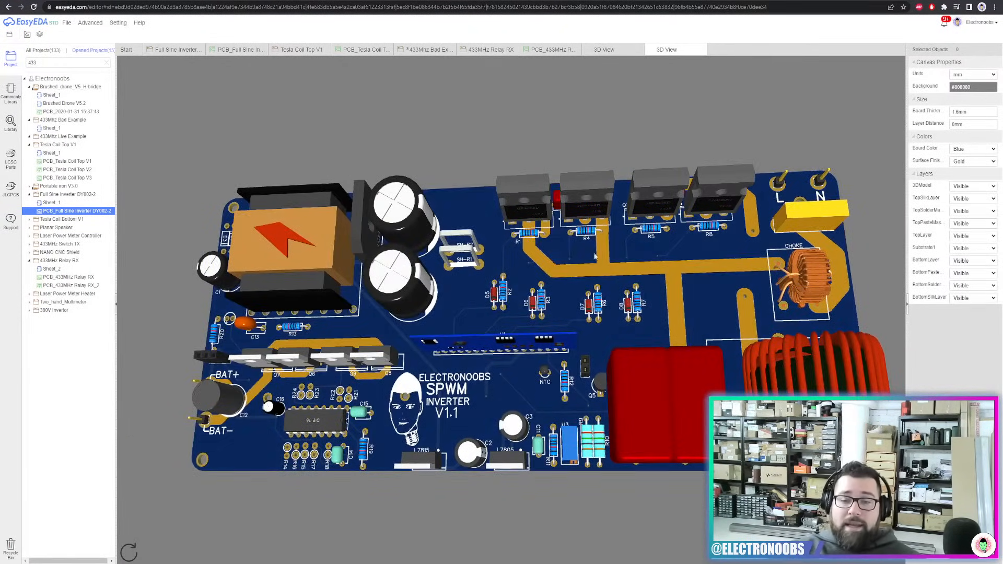
Turn the Full Sine Inverter board over in 3D to examine the exposed copper tracks on its bottom side
{"action": "left_click_drag", "start_coordinate": [555, 264], "coordinate": [581, 302]}
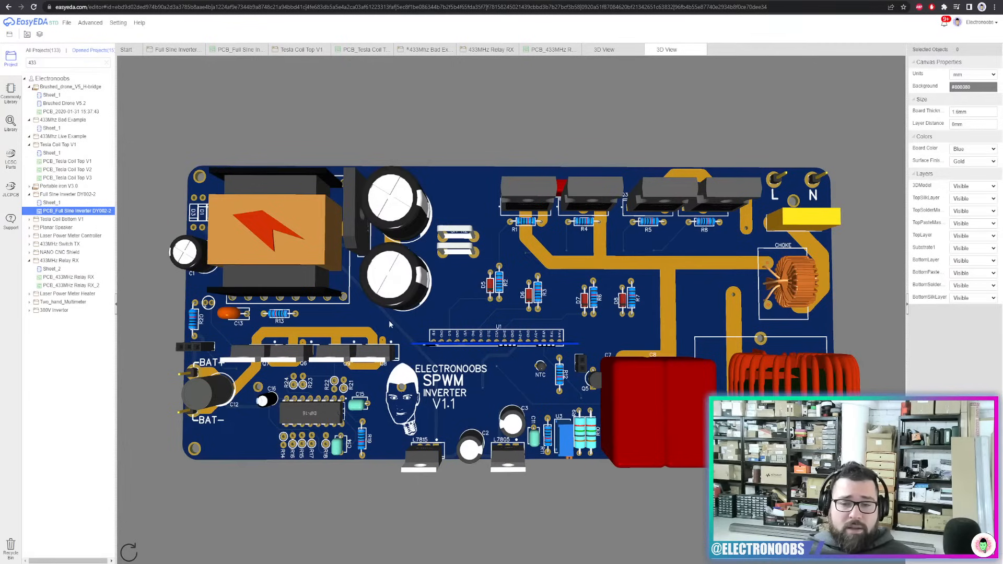
{"action": "left_click_drag", "start_coordinate": [436, 326], "coordinate": [659, 229]}
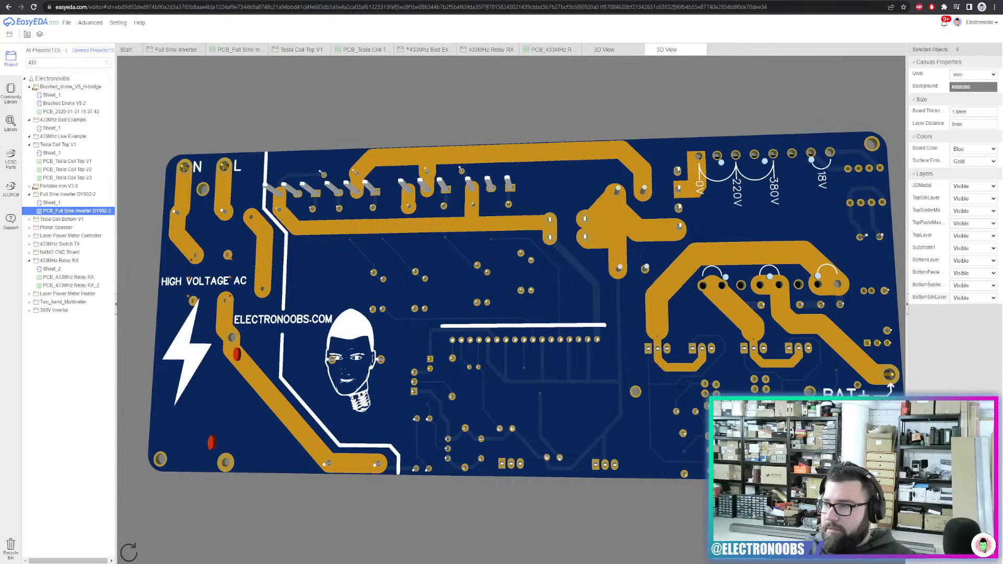
{"action": "left_click_drag", "start_coordinate": [1002, 313], "coordinate": [523, 1]}
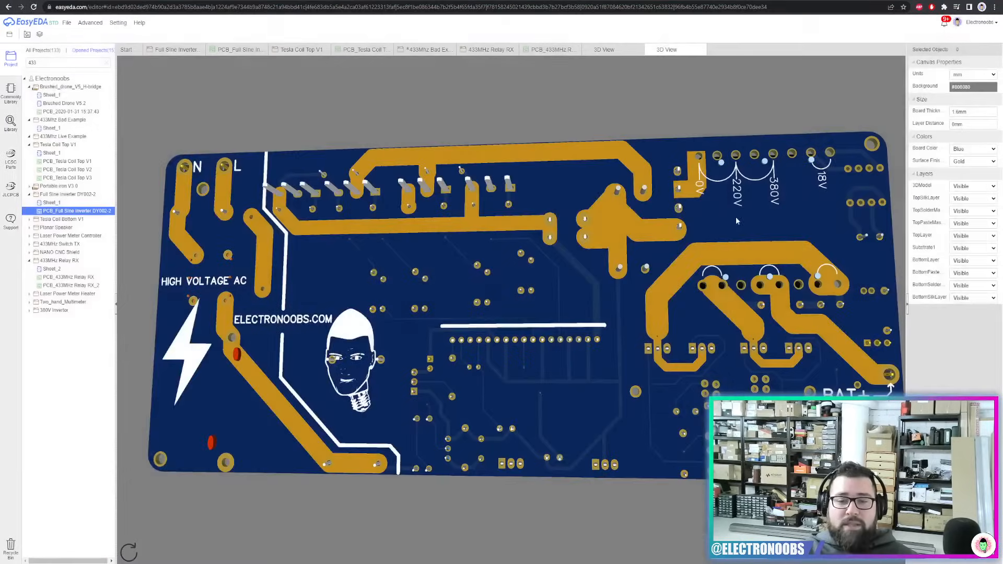
Return to the relay board's PCB layout and expose the copper of the long AC+ track and the short AC- track from the IN- pad
{"action": "left_click", "coordinate": [634, 50]}
{"action": "left_click", "coordinate": [638, 50]}
{"action": "left_click", "coordinate": [637, 50]}
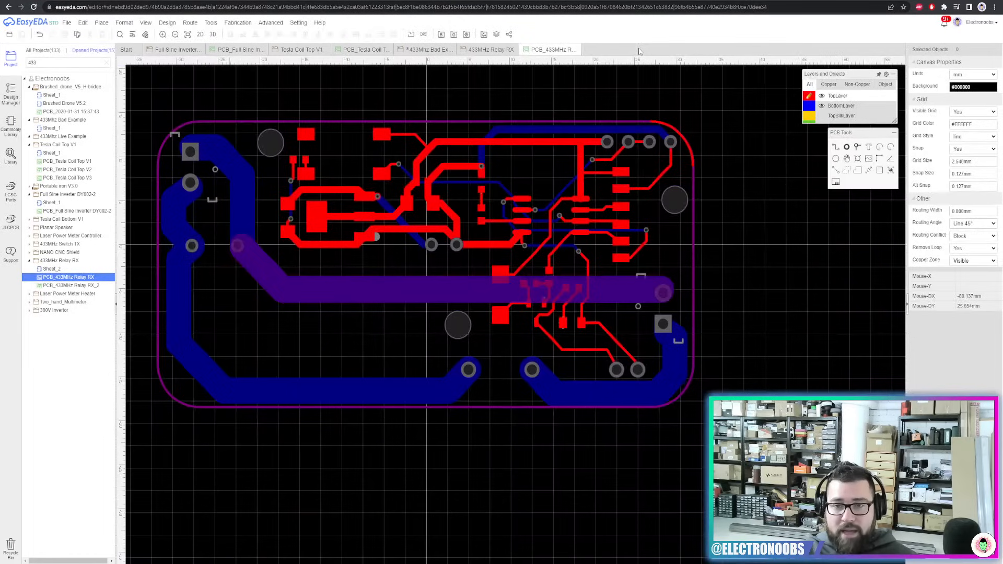
{"action": "left_click", "coordinate": [191, 349]}
{"action": "right_click_drag", "start_coordinate": [240, 314], "coordinate": [350, 316]}
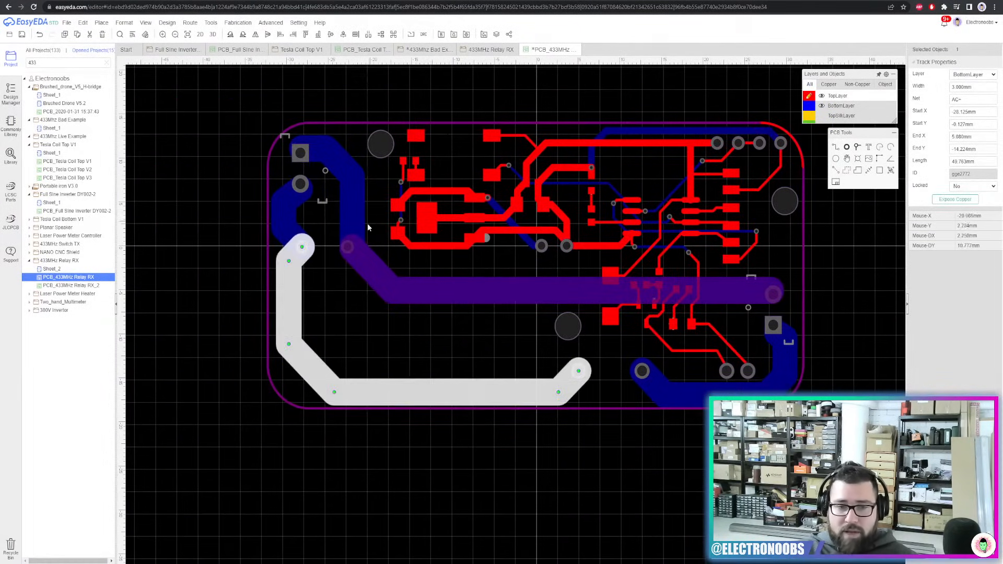
{"action": "left_click", "coordinate": [364, 202]}
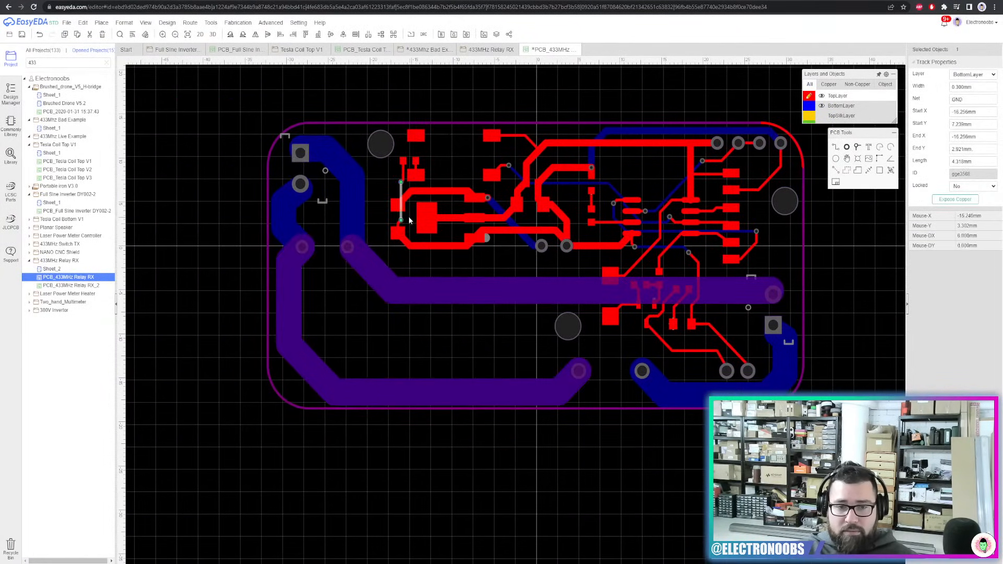
{"action": "left_click", "coordinate": [960, 200]}
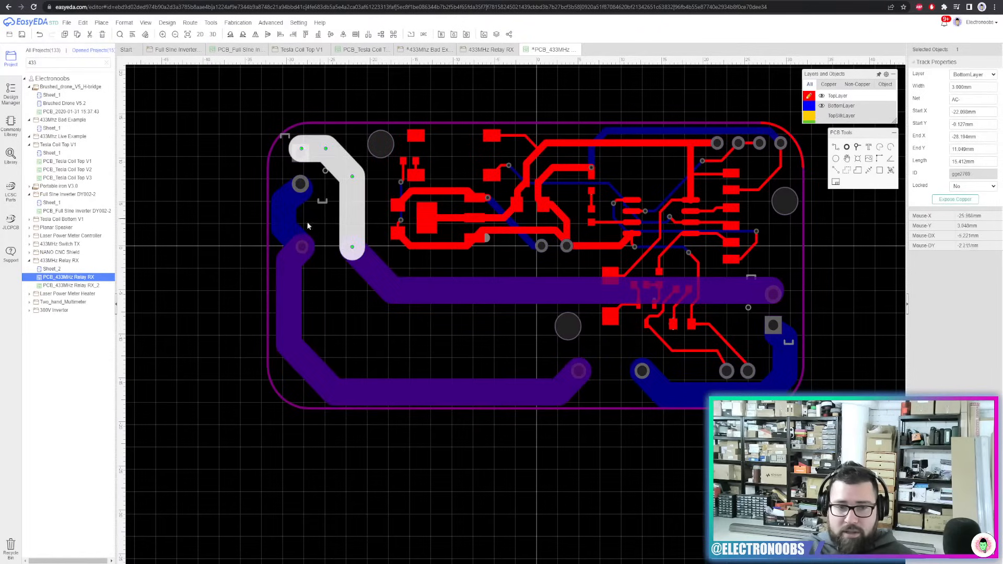
Expose the copper of the short bottom-layer track from the IN+ pad and of the COM track to the OUT+ pad
{"action": "left_click", "coordinate": [282, 222]}
{"action": "left_click", "coordinate": [958, 201]}
{"action": "left_click", "coordinate": [766, 392]}
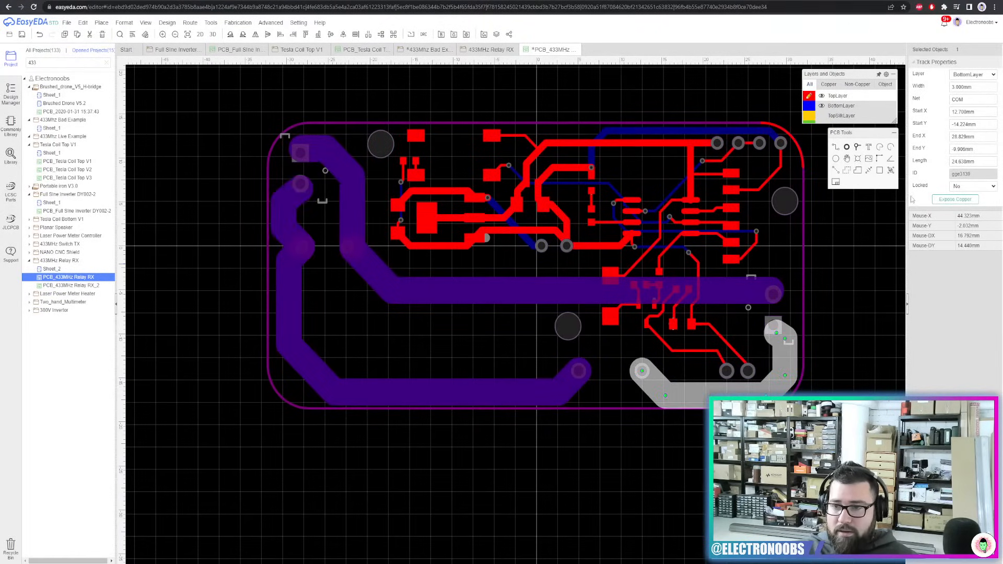
{"action": "left_click", "coordinate": [956, 200]}
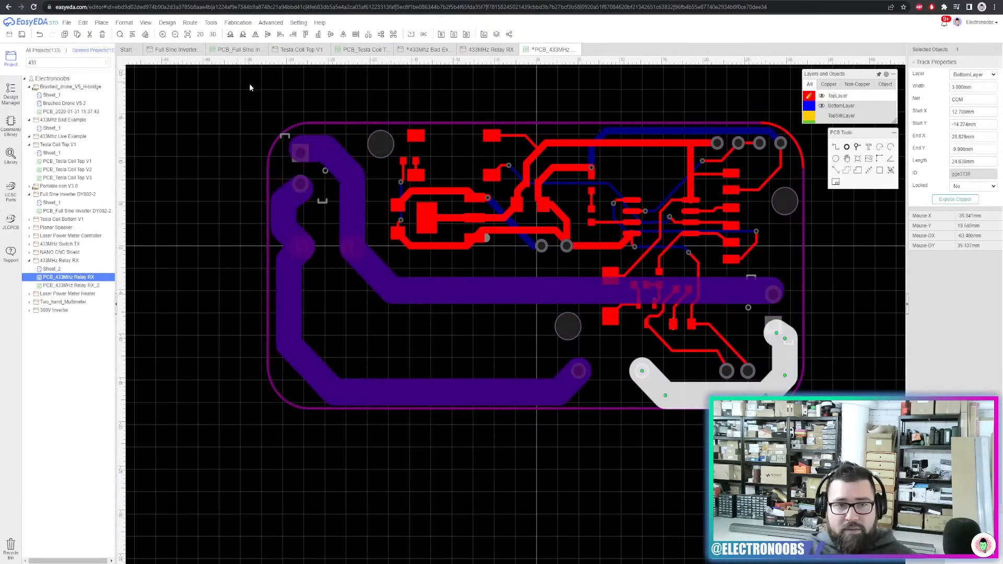
Show the relay board in 3D and rotate it to inspect all exposed high-voltage tracks on the bottom, ending on the component side
{"action": "left_click", "coordinate": [213, 35]}
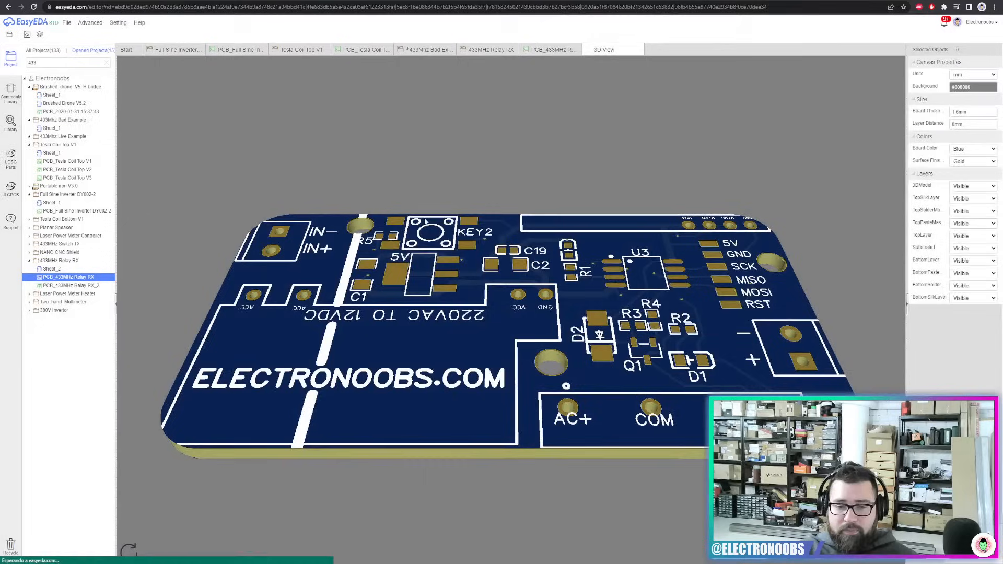
{"action": "left_click_drag", "start_coordinate": [345, 264], "coordinate": [577, 280]}
{"action": "left_click_drag", "start_coordinate": [587, 248], "coordinate": [700, 318]}
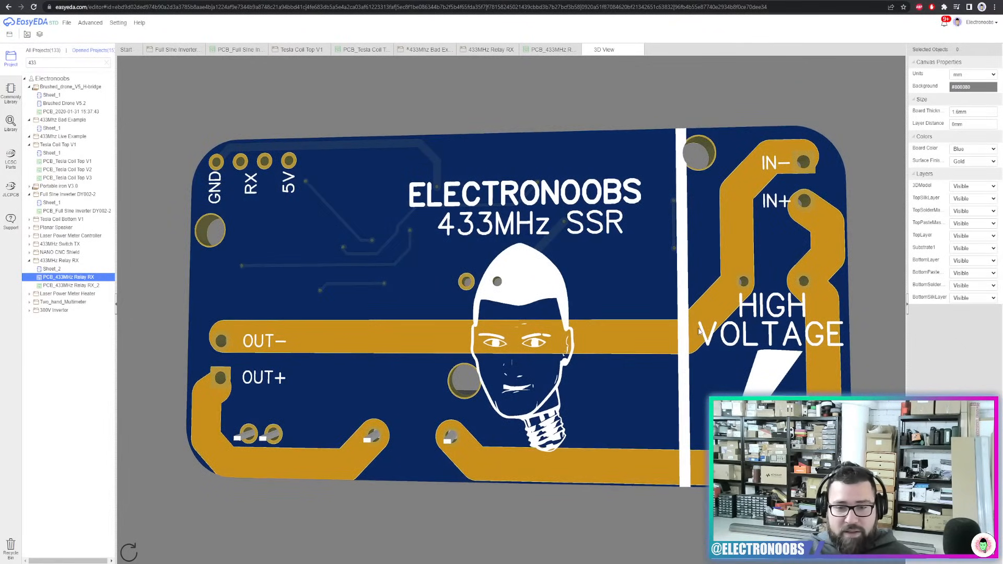
{"action": "left_click_drag", "start_coordinate": [652, 296], "coordinate": [602, 284]}
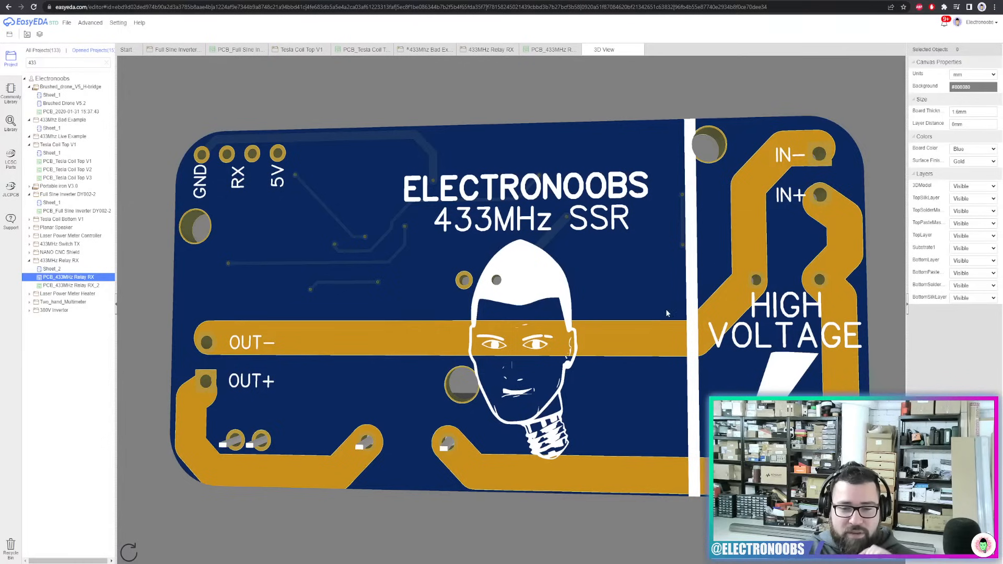
{"action": "mouse_move", "coordinate": [595, 284]}
{"action": "left_mouse_down"}
{"action": "mouse_move", "coordinate": [612, 346]}
{"action": "mouse_move", "coordinate": [592, 287]}
{"action": "left_mouse_up"}
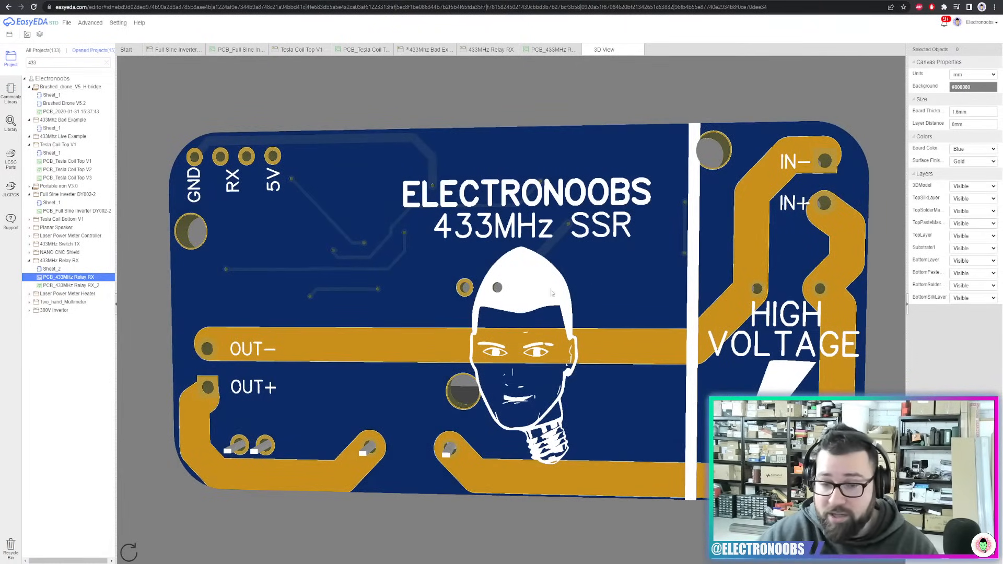
{"action": "left_click_drag", "start_coordinate": [551, 293], "coordinate": [495, 300]}
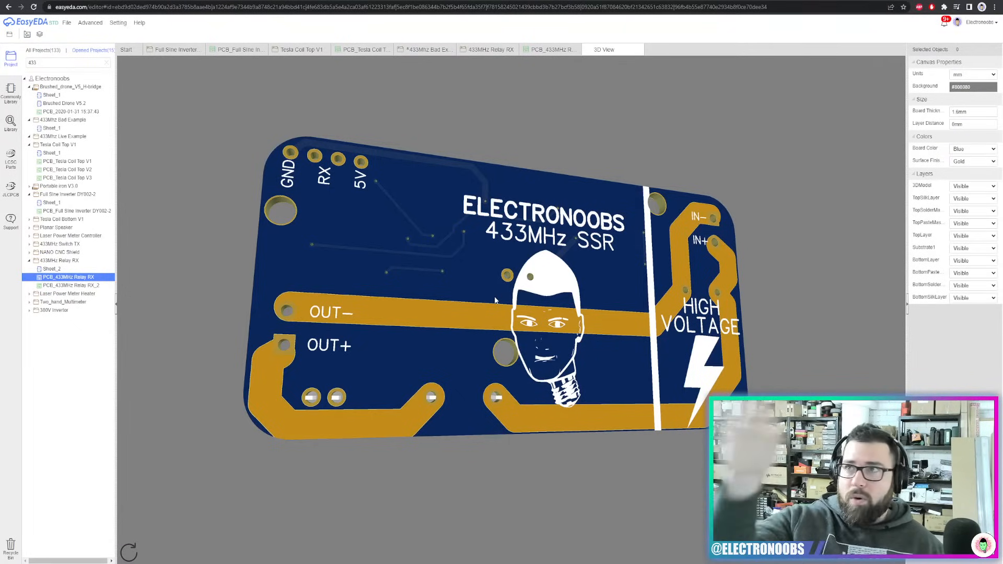
{"action": "left_click_drag", "start_coordinate": [479, 310], "coordinate": [662, 300]}
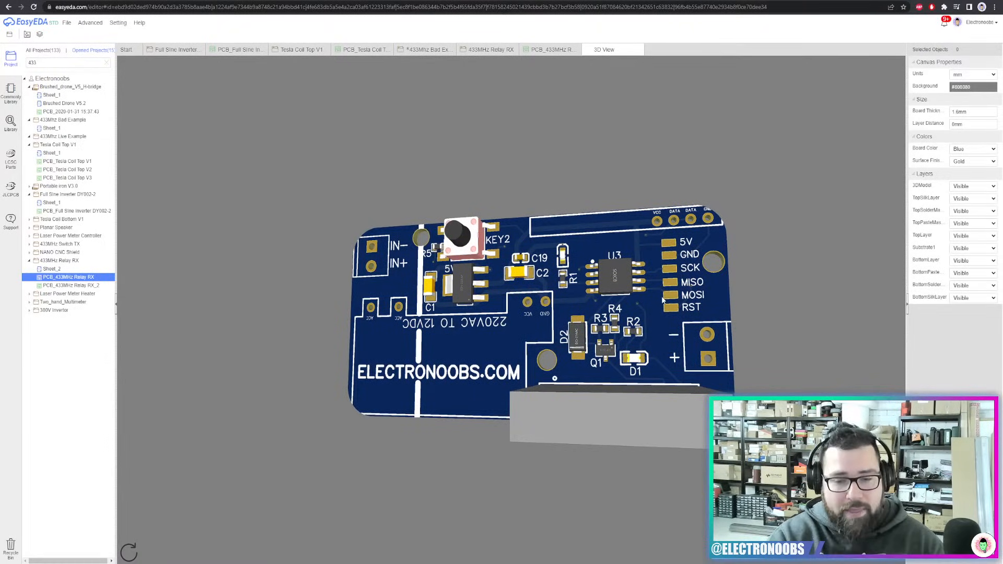
Switch to AliExpress, search for "alexa light switch" and look through the listed products
{"action": "left_click", "coordinate": [449, 0]}
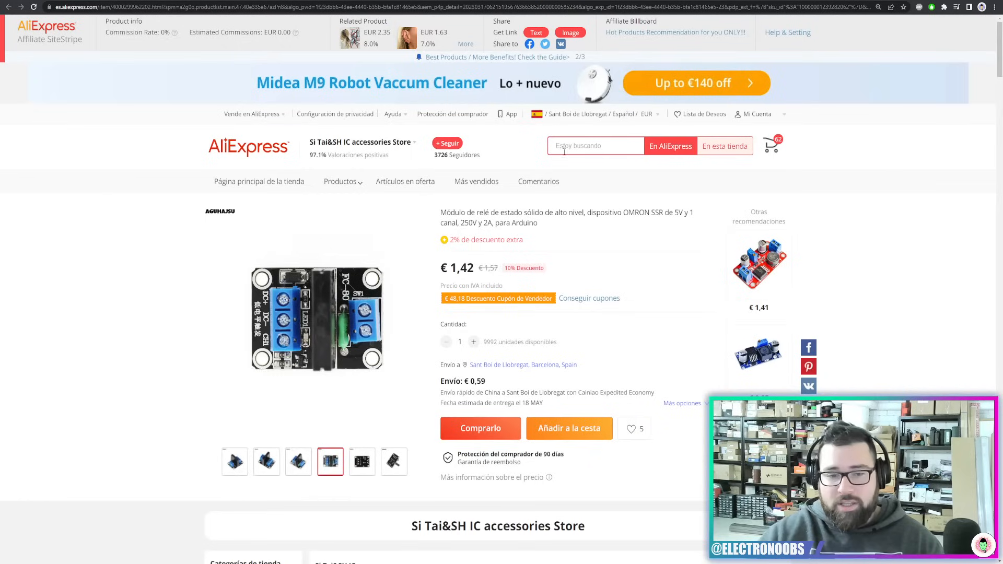
{"action": "left_click", "coordinate": [629, 147]}
{"action": "type", "text": "alex"}
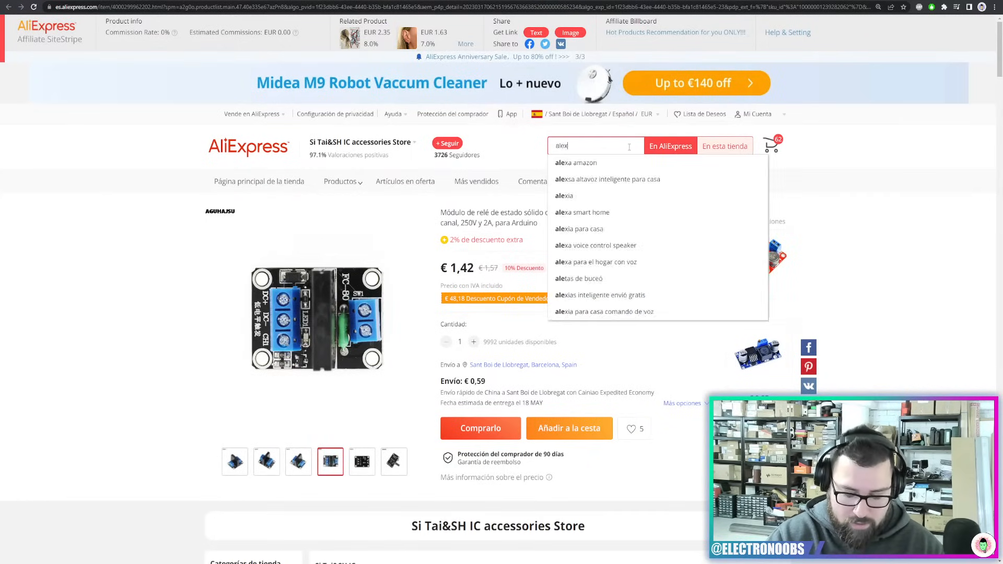
{"action": "type", "text": "a light "}
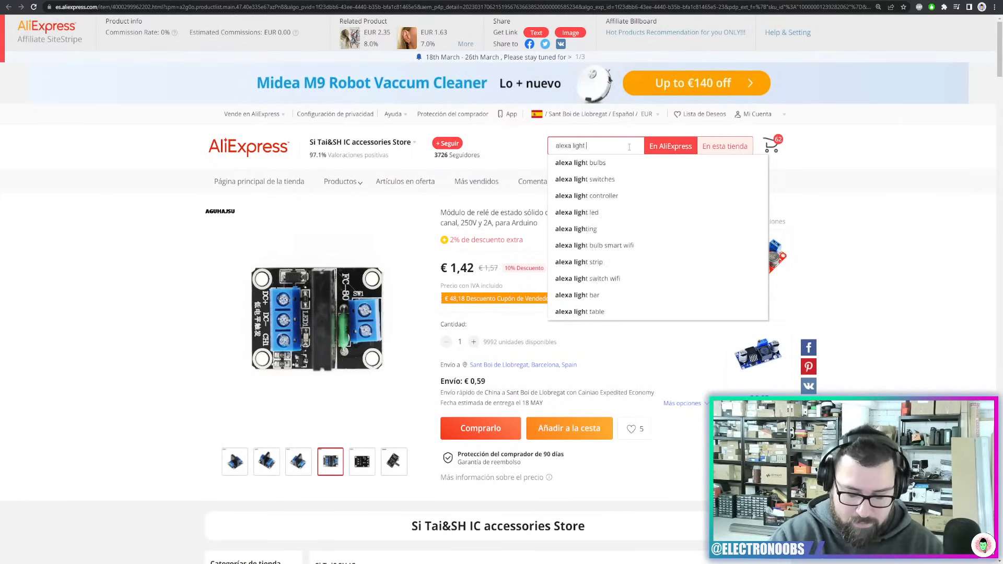
{"action": "type", "text": "switch"}
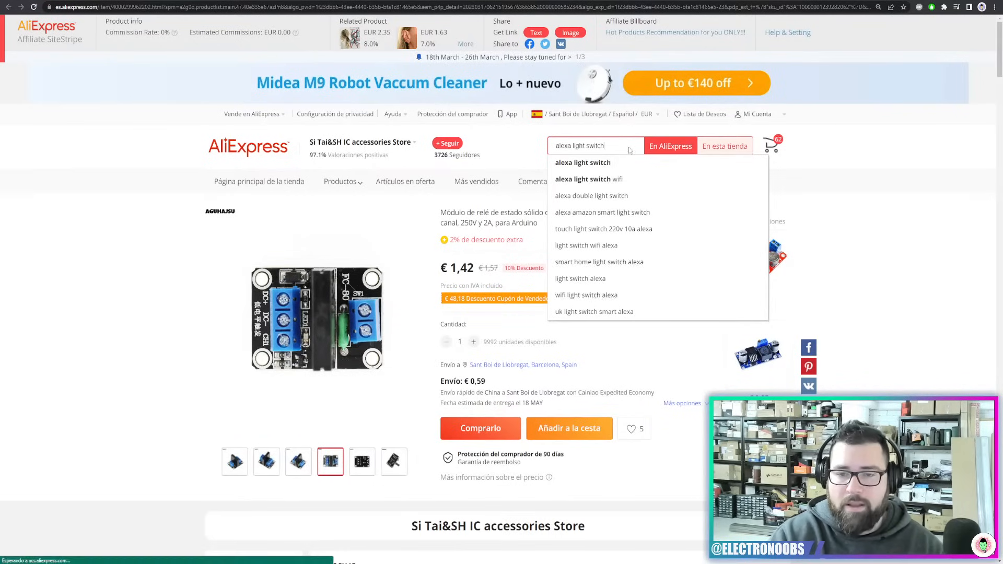
{"action": "key", "text": "Return"}
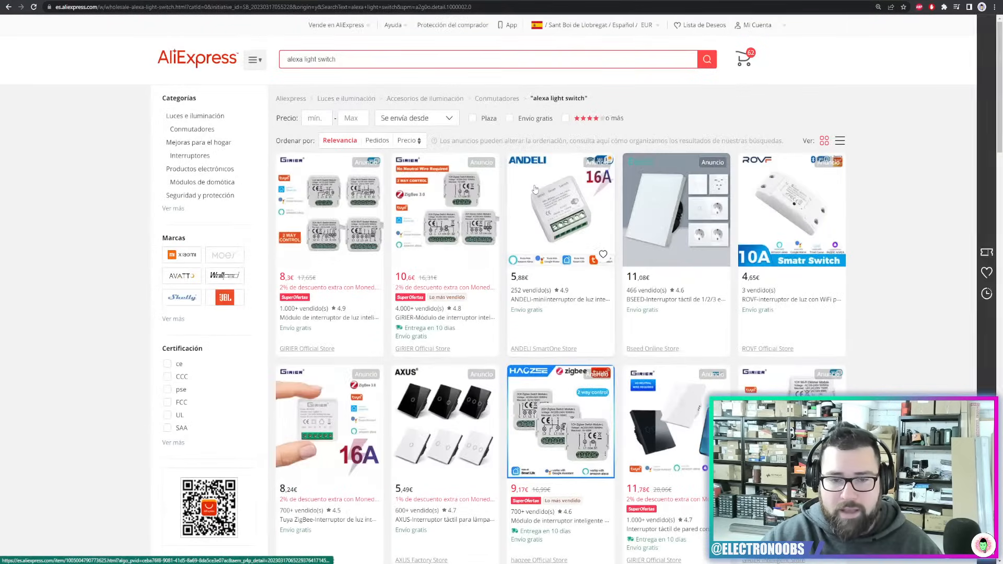
{"action": "scroll", "coordinate": [535, 189], "scroll_direction": "down", "scroll_amount": 6}
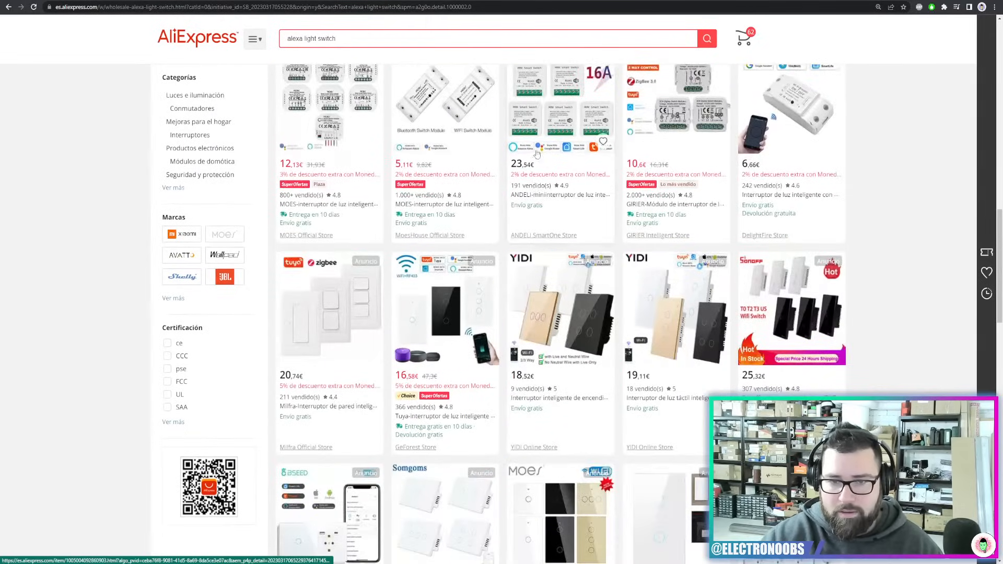
Refine the search to "alexa light switch module" and view the Tuya Zigbee RF433 switch module's product page and close-up board photo
{"action": "left_click", "coordinate": [452, 46]}
{"action": "type", "text": "module"}
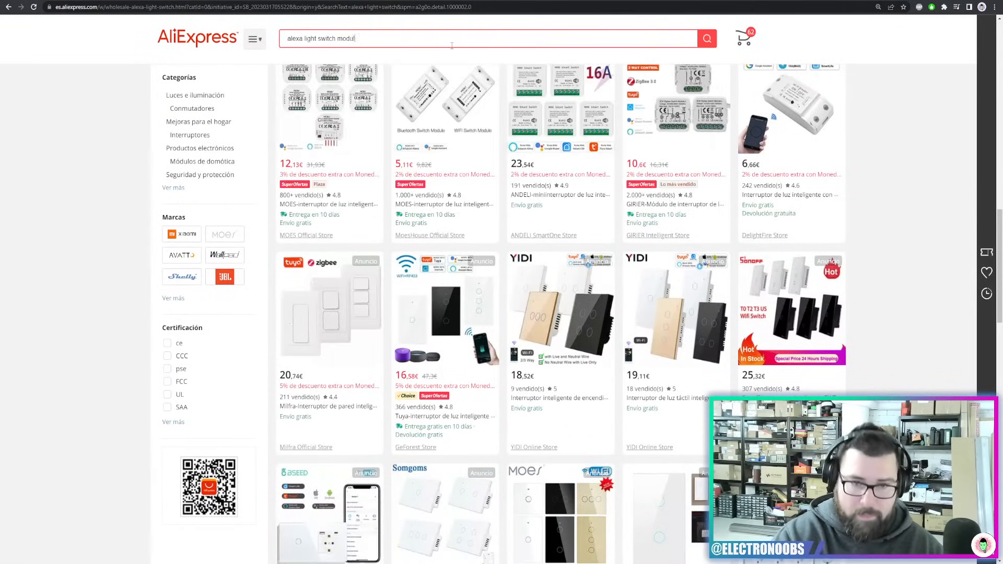
{"action": "key", "text": "Return"}
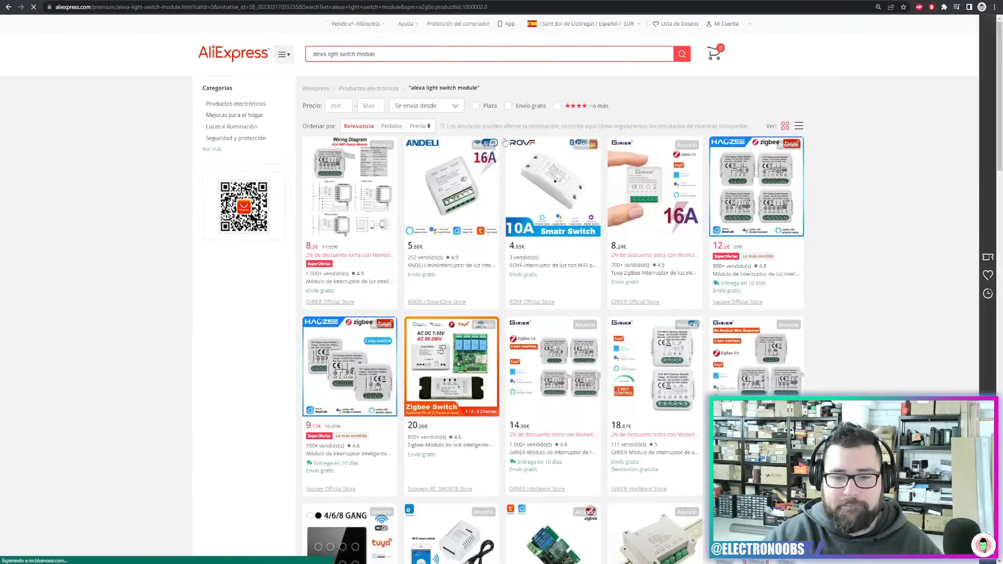
{"action": "scroll", "coordinate": [540, 208], "scroll_direction": "down", "scroll_amount": 5}
{"action": "scroll", "coordinate": [539, 208], "scroll_direction": "down", "scroll_amount": 3}
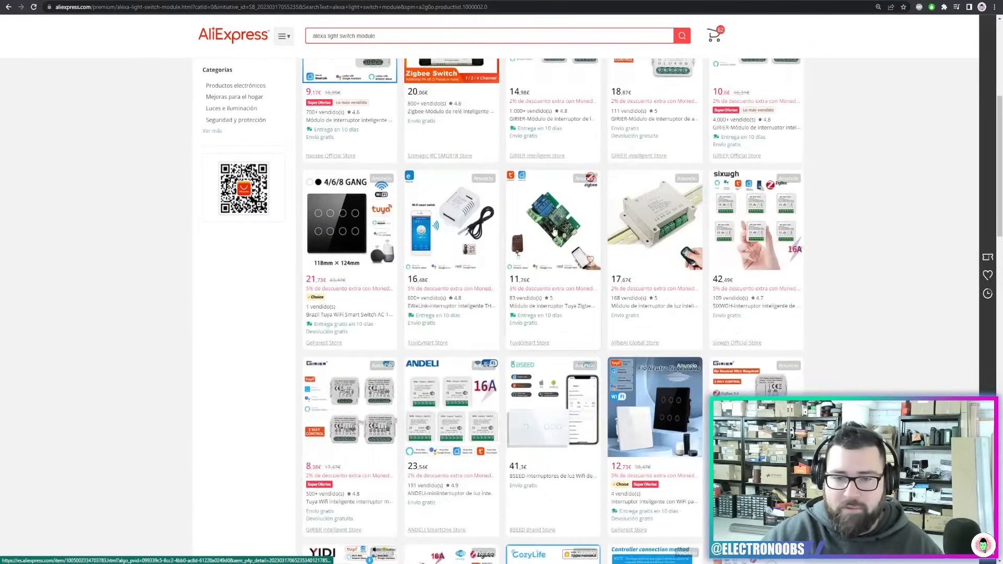
{"action": "left_click", "coordinate": [554, 211]}
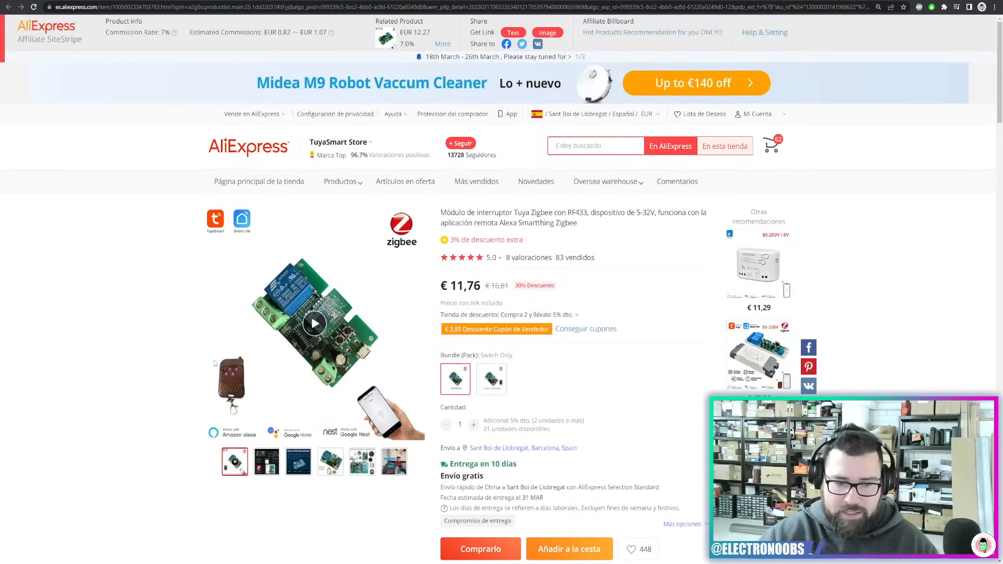
{"action": "mouse_move", "coordinate": [329, 472]}
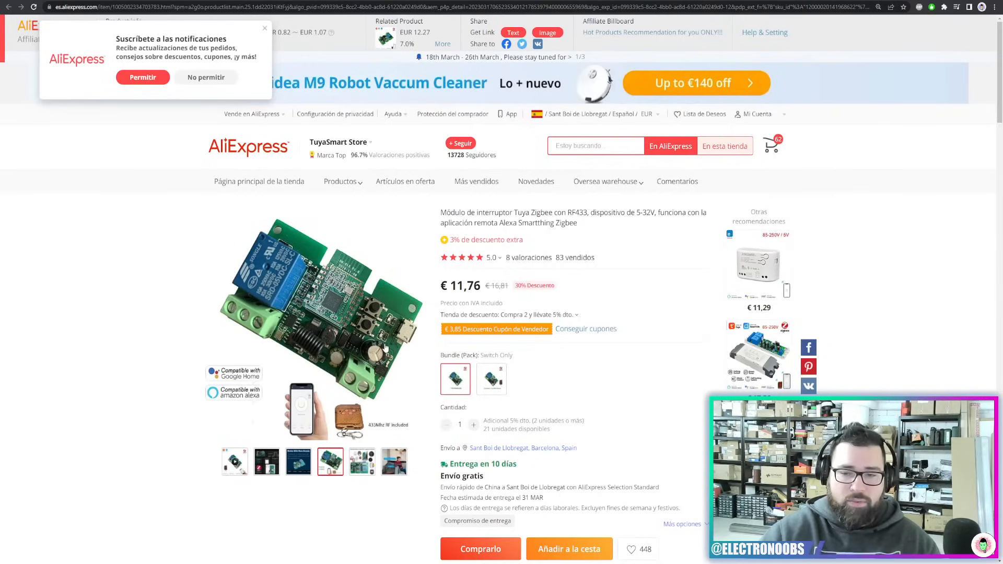
Switch back to EasyEDA and turn the relay board over in 3D to view its exposed bottom tracks
{"action": "left_click", "coordinate": [729, 0]}
{"action": "left_click", "coordinate": [444, 0]}
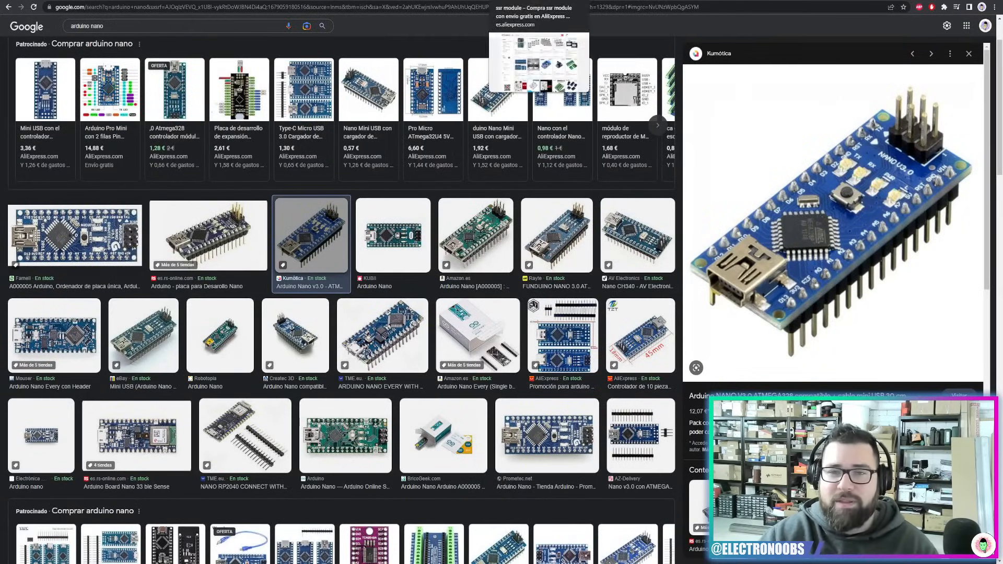
{"action": "left_click", "coordinate": [533, 0]}
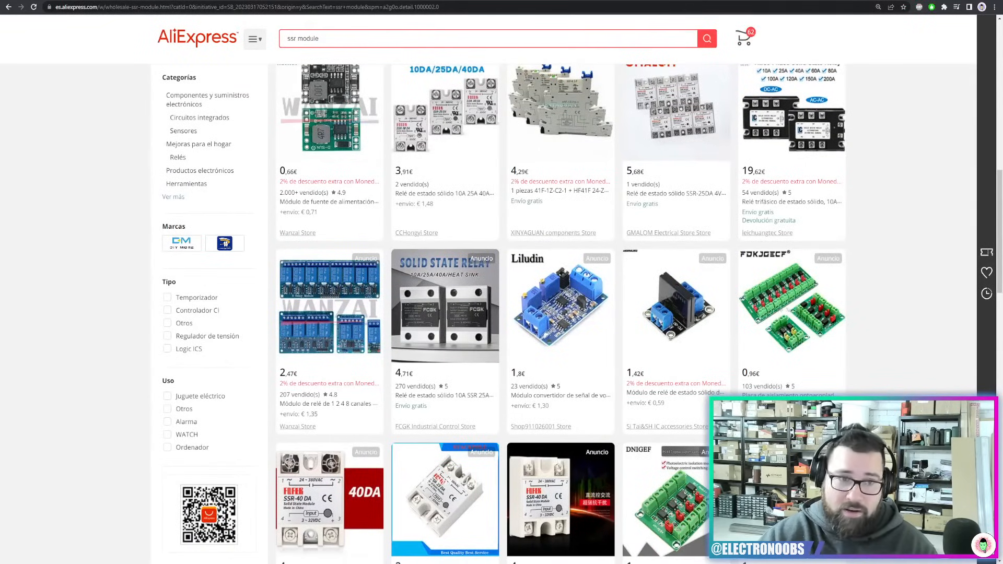
{"action": "left_click", "coordinate": [74, 1]}
{"action": "left_click_drag", "start_coordinate": [545, 293], "coordinate": [622, 315]}
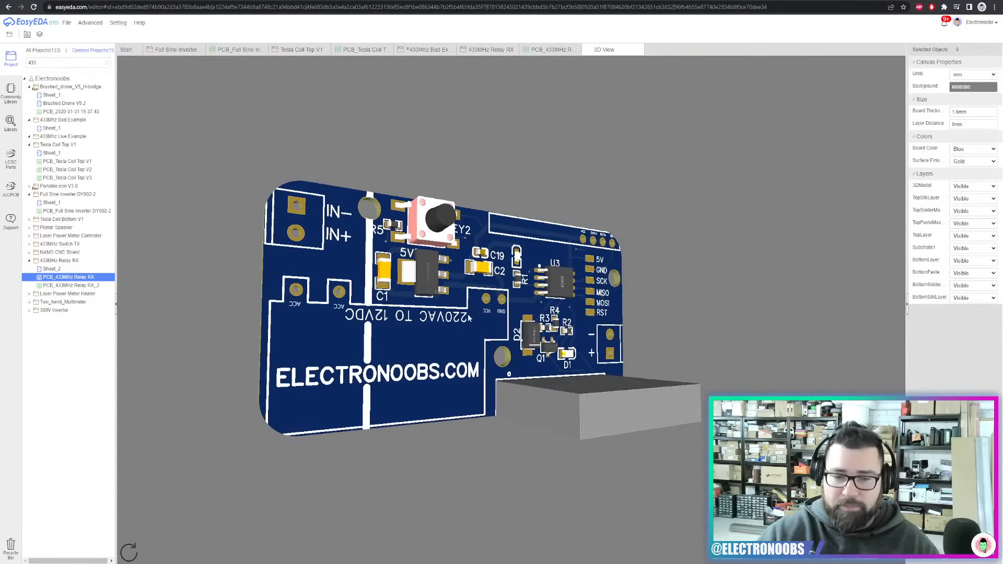
{"action": "left_click_drag", "start_coordinate": [369, 331], "coordinate": [563, 256]}
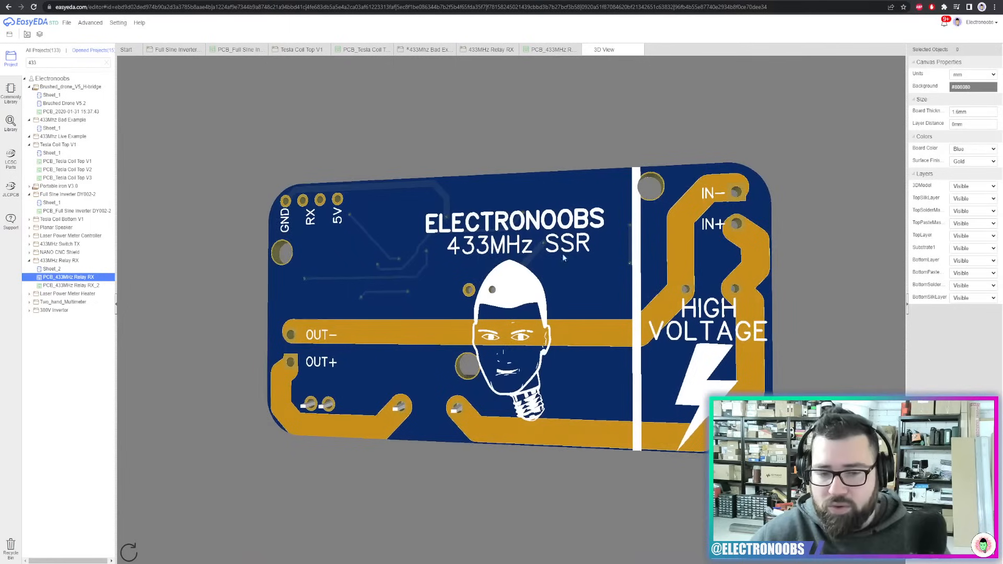
Close the relay board's 3D view, filter the projects by "drone" and open the PCB of Brushed_drone_V5_H-bridge
{"action": "left_click", "coordinate": [640, 50]}
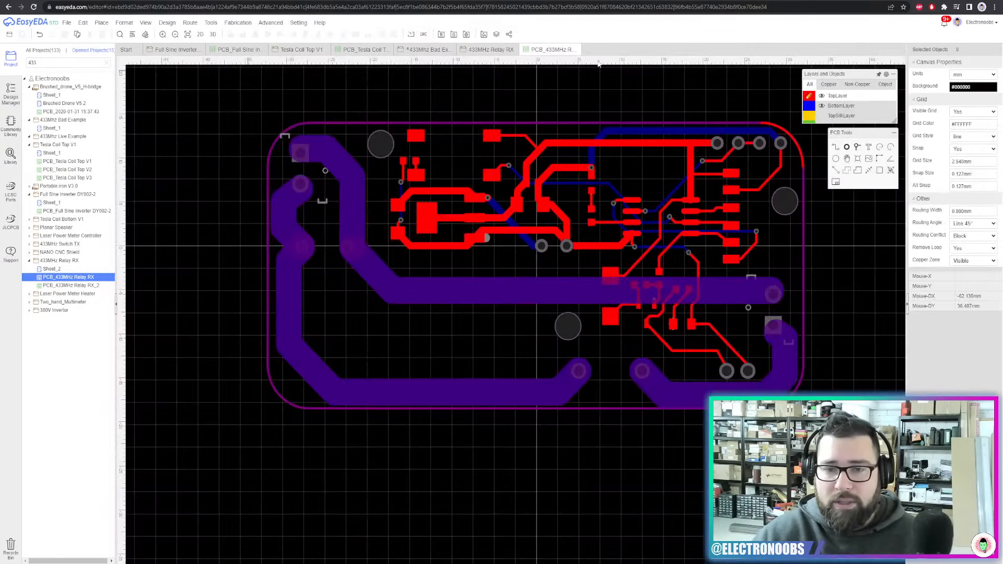
{"action": "scroll", "coordinate": [606, 178], "scroll_direction": "up", "scroll_amount": 5}
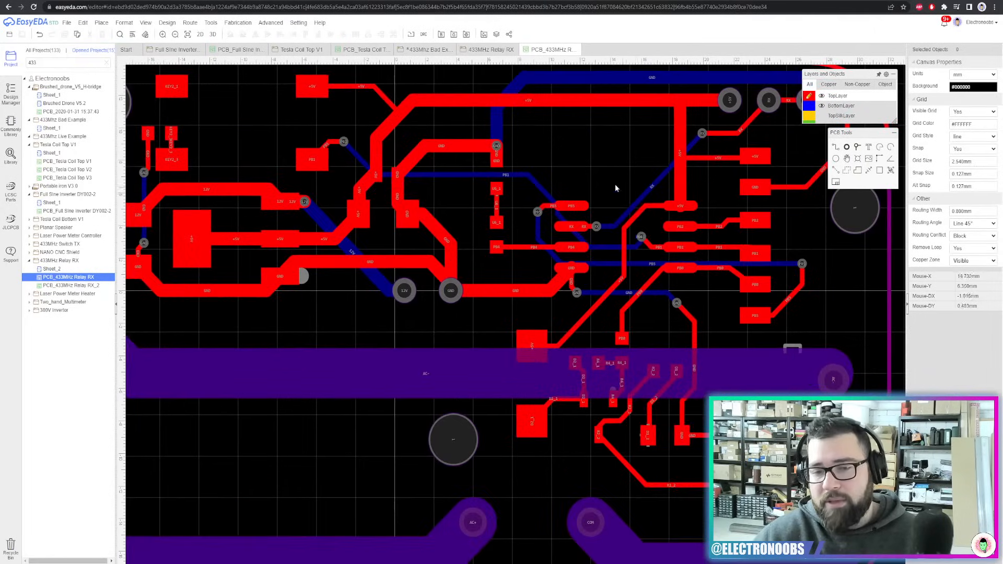
{"action": "scroll", "coordinate": [616, 186], "scroll_direction": "down", "scroll_amount": 3}
{"action": "left_click_drag", "start_coordinate": [54, 62], "coordinate": [15, 64]}
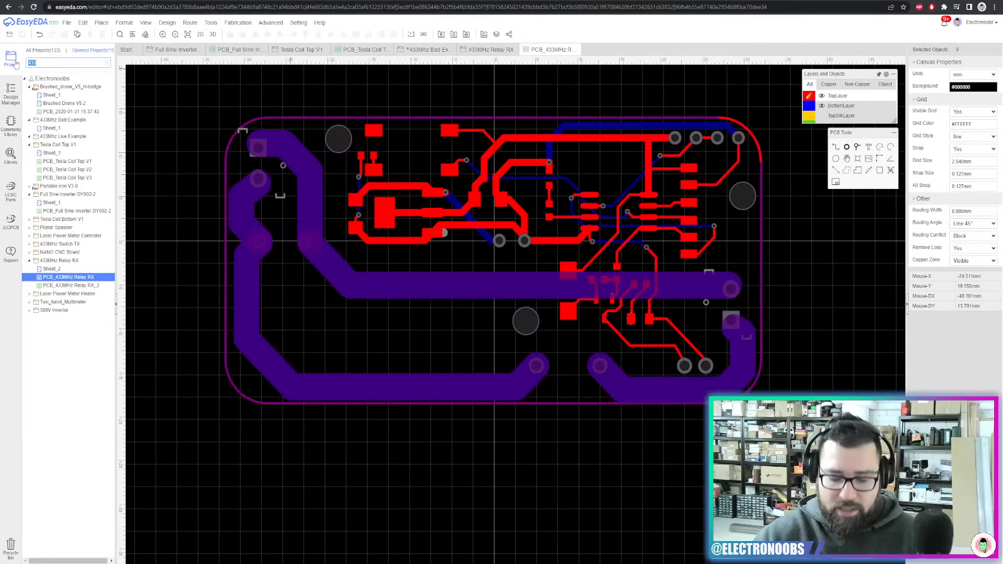
{"action": "key", "text": "BackSpace"}
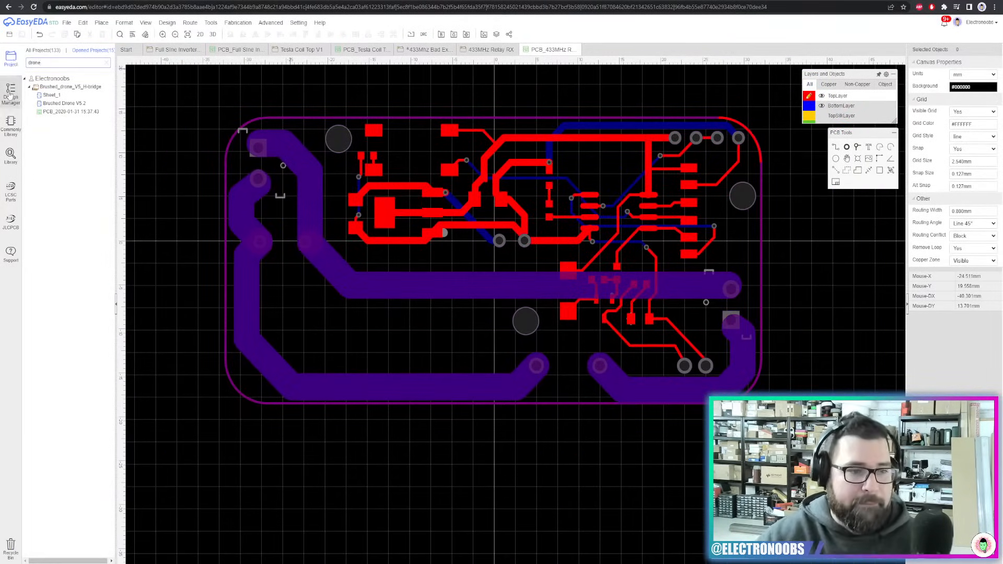
{"action": "left_click", "coordinate": [75, 111]}
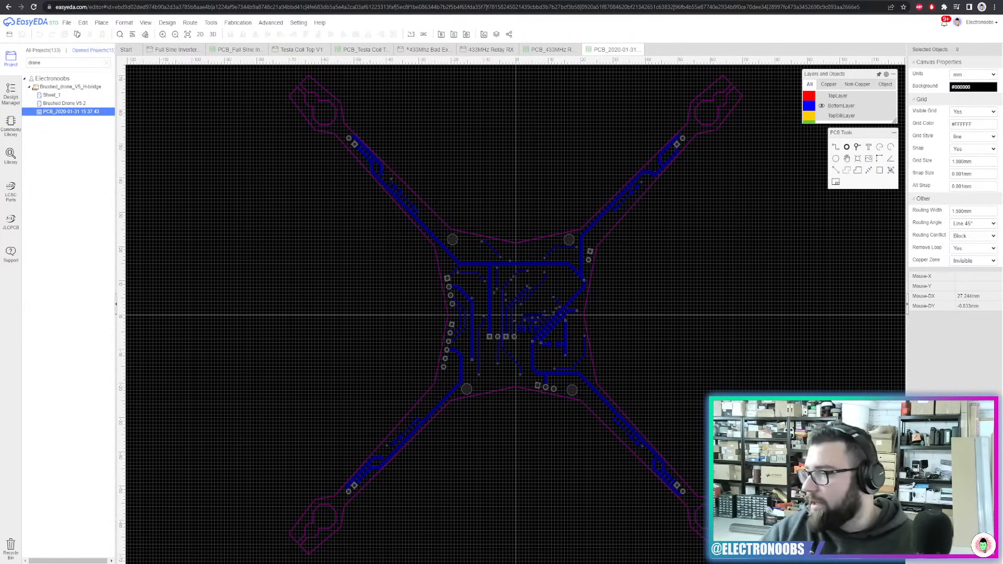
Show the TopLayer and hide the BottomLayer, leaving only the top tracks visible around the CE to IRQ connector pads
{"action": "scroll", "coordinate": [836, 225], "scroll_direction": "up", "scroll_amount": 2}
{"action": "left_click", "coordinate": [821, 96]}
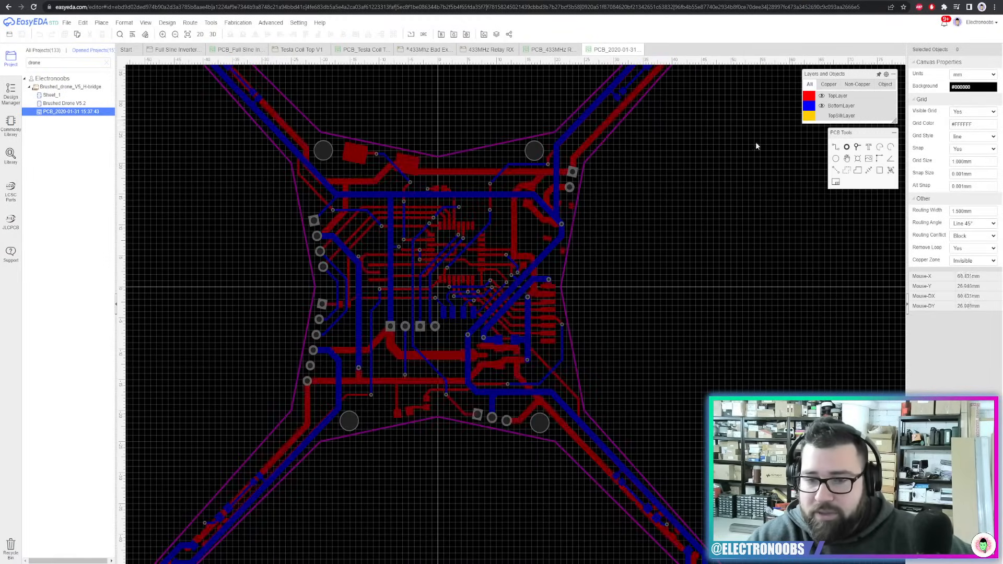
{"action": "scroll", "coordinate": [541, 283], "scroll_direction": "up", "scroll_amount": 5}
{"action": "right_click_drag", "start_coordinate": [685, 284], "coordinate": [761, 233]}
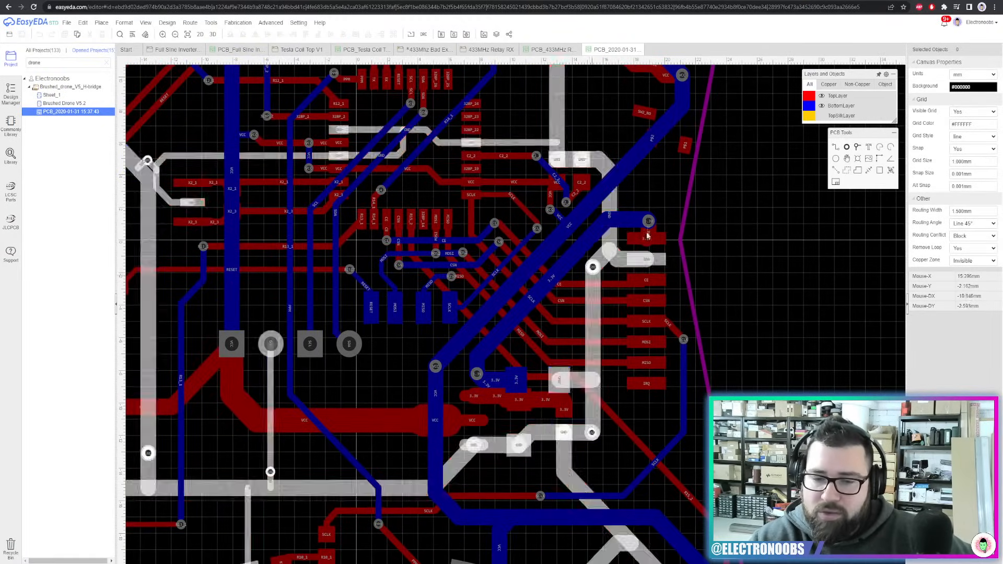
{"action": "left_click", "coordinate": [821, 105]}
{"action": "scroll", "coordinate": [494, 304], "scroll_direction": "up", "scroll_amount": 3}
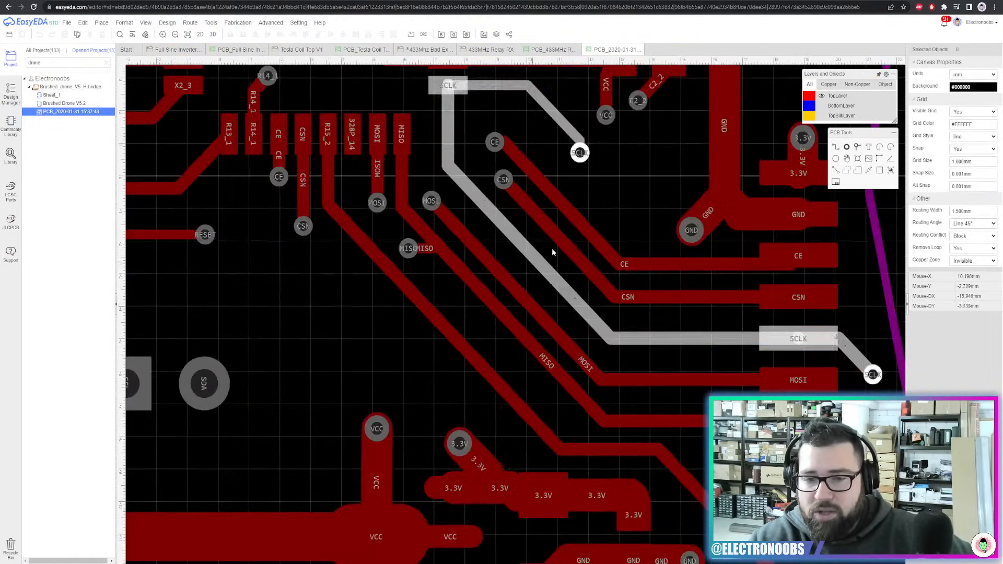
Select the CE track and examine its bends alongside the parallel CSN, SCLK, MOSI and MISO tracks
{"action": "left_click", "coordinate": [578, 226]}
{"action": "scroll", "coordinate": [655, 235], "scroll_direction": "up", "scroll_amount": 1}
{"action": "right_click_drag", "start_coordinate": [627, 225], "coordinate": [565, 220]}
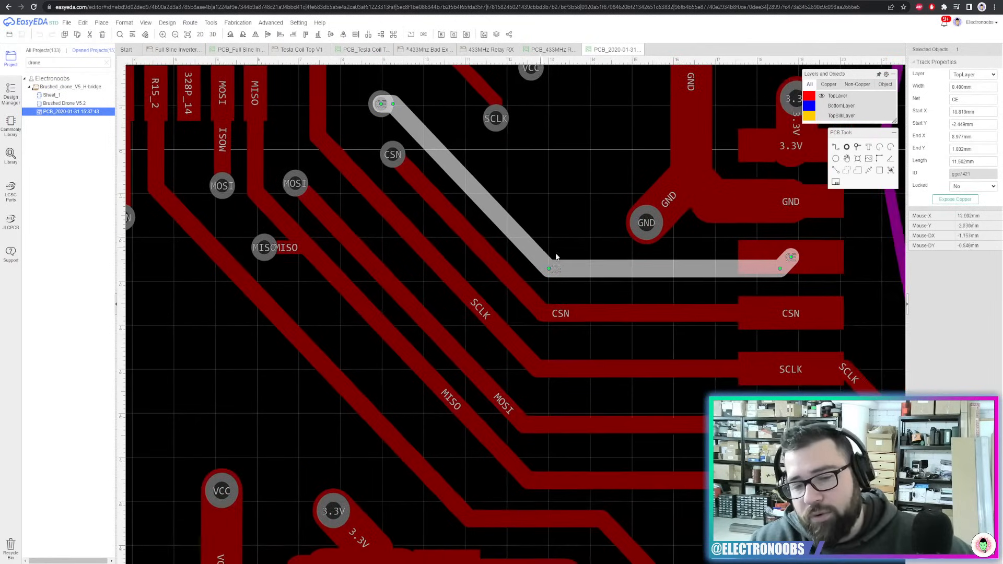
{"action": "scroll", "coordinate": [555, 253], "scroll_direction": "down", "scroll_amount": 2}
{"action": "right_click_drag", "start_coordinate": [808, 260], "coordinate": [731, 272]}
{"action": "left_click", "coordinate": [838, 150]}
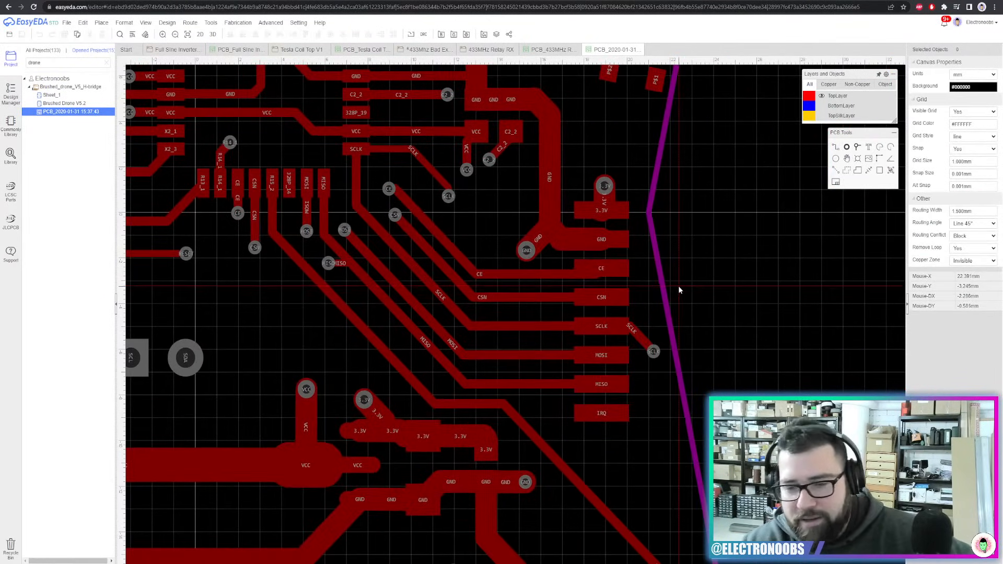
{"action": "scroll", "coordinate": [707, 259], "scroll_direction": "down", "scroll_amount": 2}
{"action": "scroll", "coordinate": [475, 293], "scroll_direction": "up", "scroll_amount": 2}
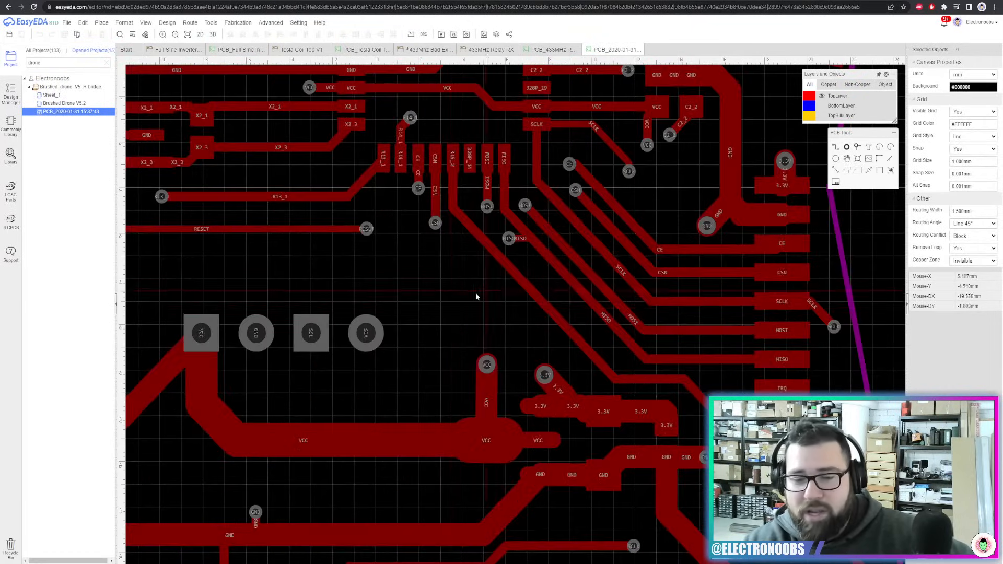
Set the routing angle to Line 90°, make TopLayer the active layer and set the routing width to 0.2 mm
{"action": "left_click", "coordinate": [974, 224]}
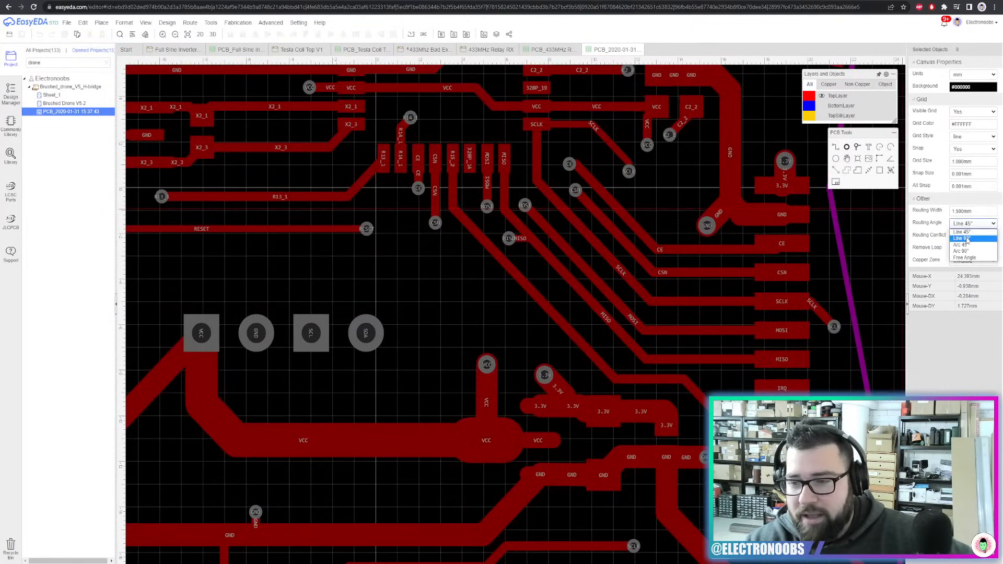
{"action": "left_click", "coordinate": [966, 234]}
{"action": "scroll", "coordinate": [592, 280], "scroll_direction": "down", "scroll_amount": 1}
{"action": "scroll", "coordinate": [465, 271], "scroll_direction": "up", "scroll_amount": 2}
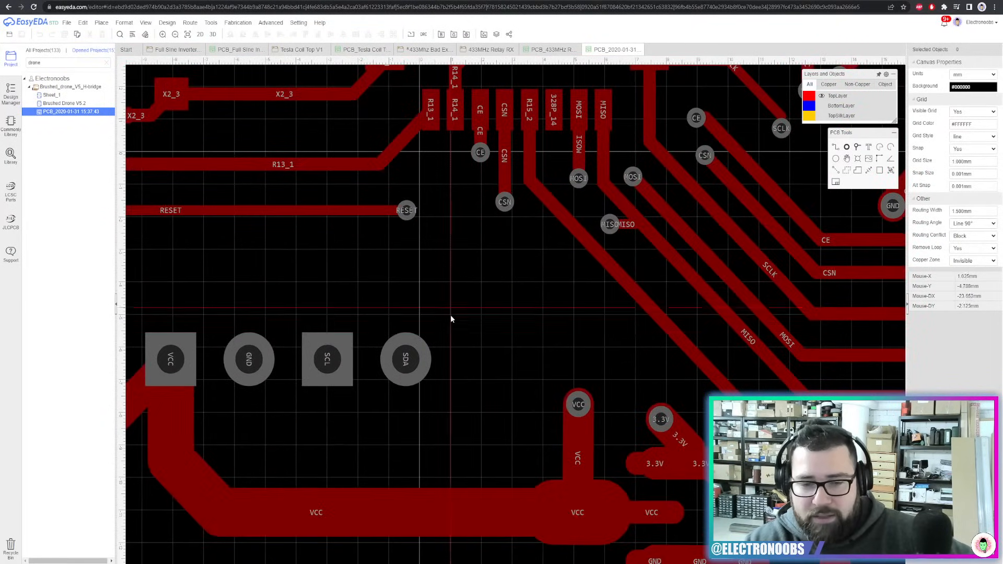
{"action": "left_click", "coordinate": [808, 95]}
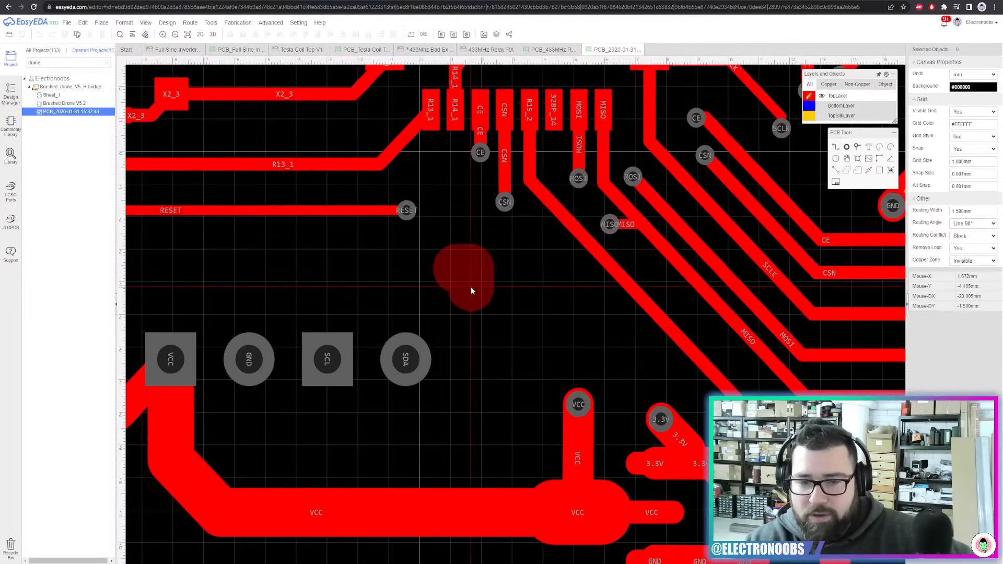
{"action": "double_click", "coordinate": [969, 212]}
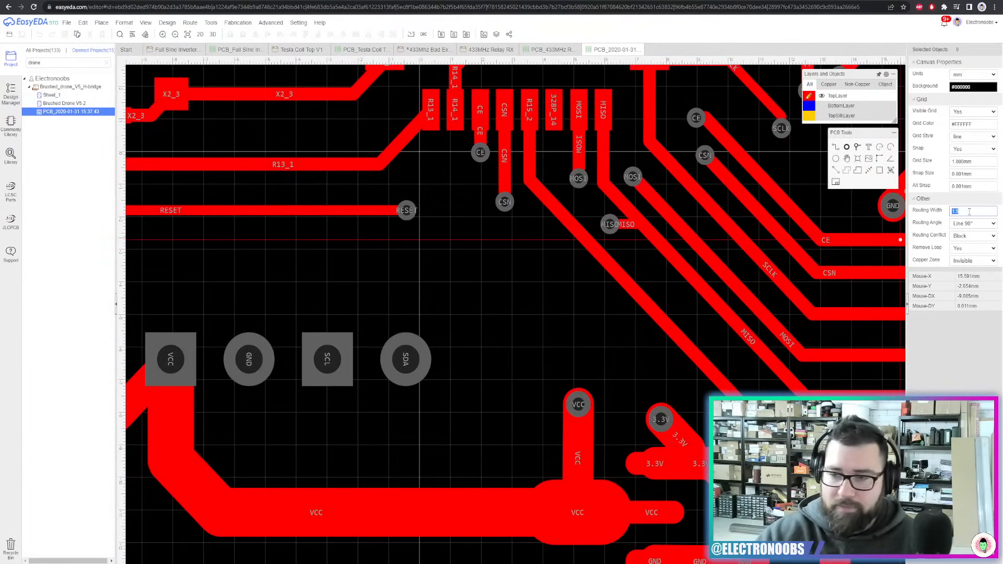
{"action": "type", "text": "0.2"}
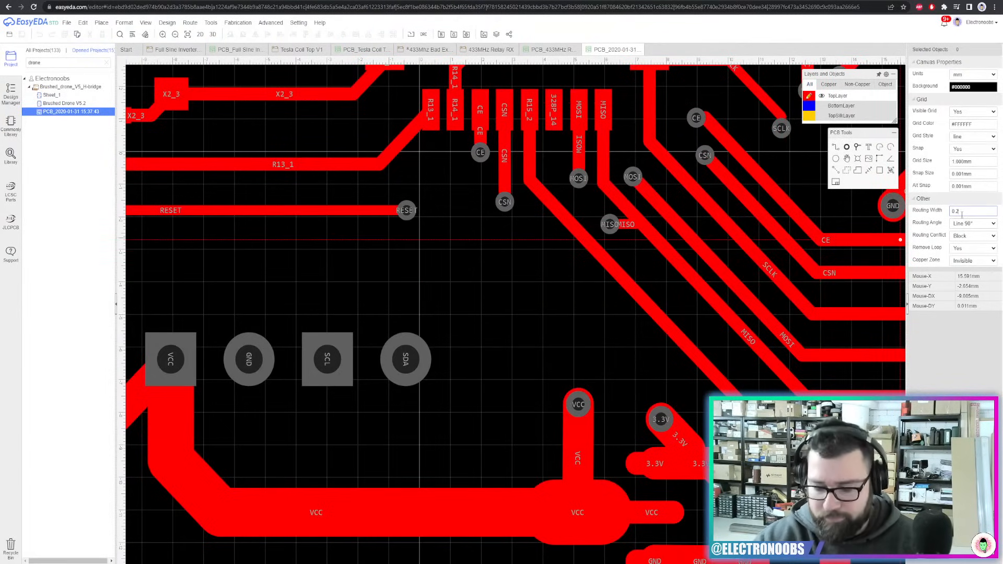
{"action": "key", "text": "Return"}
Draw an L-shaped test track with a 90° corner in the free area between the RESET and SDA pads
{"action": "left_click", "coordinate": [473, 247]}
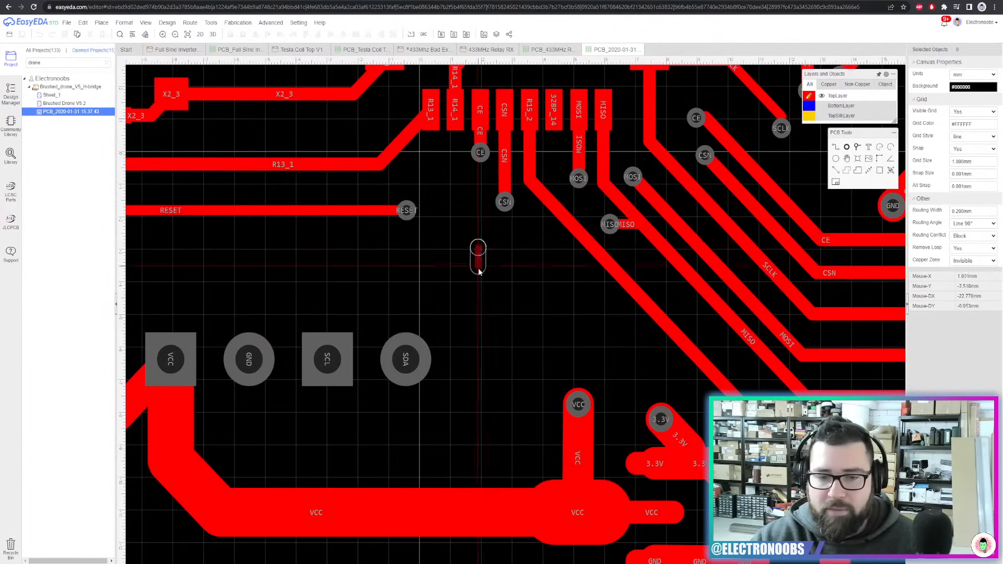
{"action": "left_click", "coordinate": [477, 335]}
{"action": "left_click", "coordinate": [566, 334]}
{"action": "right_click", "coordinate": [566, 335]}
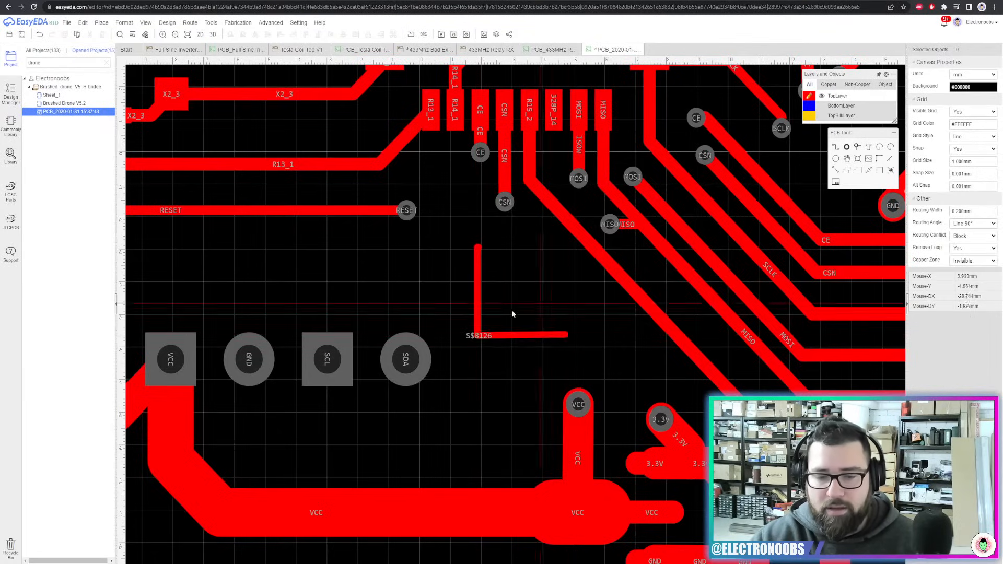
{"action": "scroll", "coordinate": [496, 315], "scroll_direction": "up", "scroll_amount": 2}
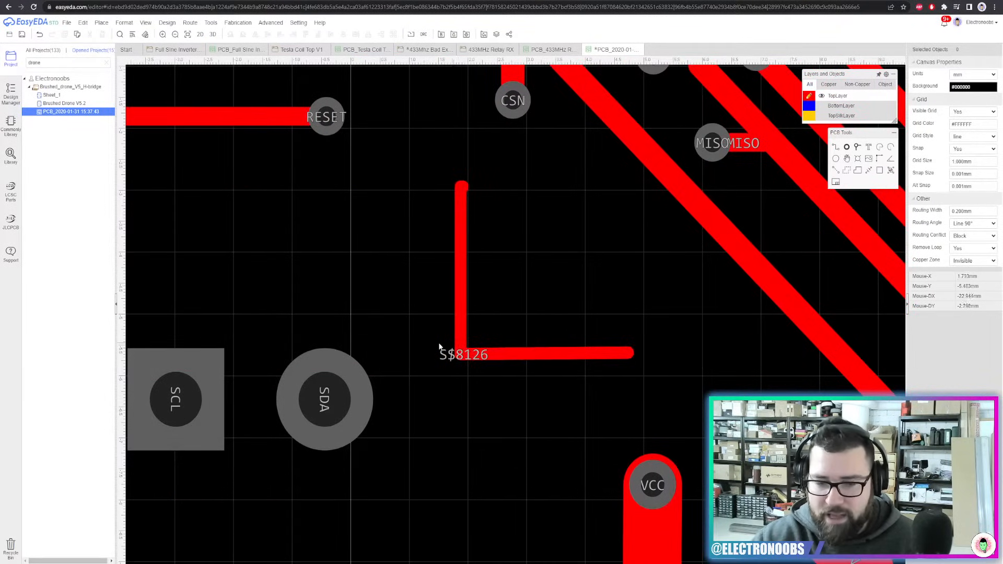
{"action": "scroll", "coordinate": [500, 288], "scroll_direction": "down", "scroll_amount": 1}
{"action": "scroll", "coordinate": [506, 297], "scroll_direction": "up", "scroll_amount": 2}
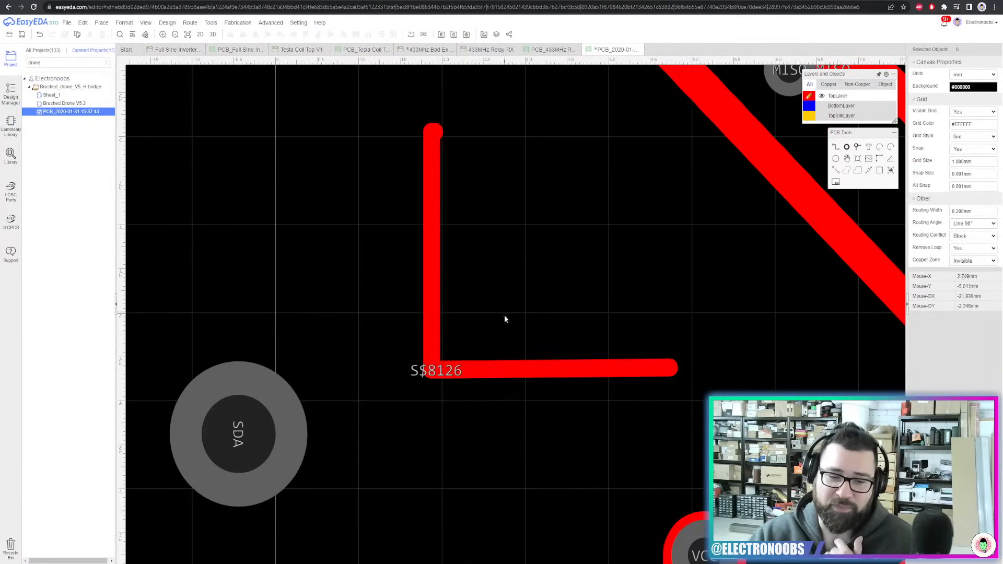
Delete the L-shaped test track and compare the 45° bends of the MISO and MOSI tracks
{"action": "scroll", "coordinate": [456, 335], "scroll_direction": "down", "scroll_amount": 3}
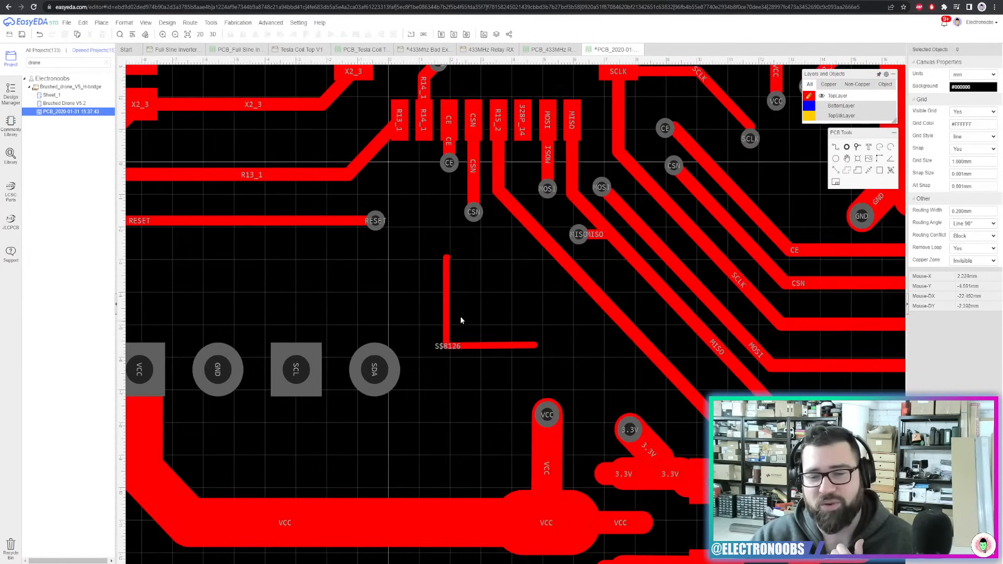
{"action": "left_click", "coordinate": [446, 305]}
{"action": "scroll", "coordinate": [638, 286], "scroll_direction": "down", "scroll_amount": 1}
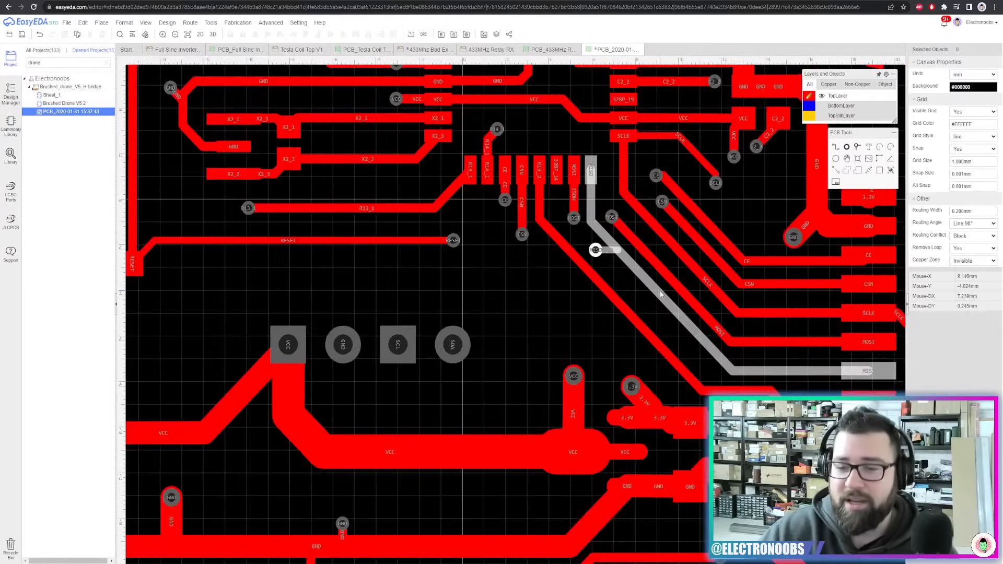
{"action": "right_click_drag", "start_coordinate": [647, 282], "coordinate": [520, 264]}
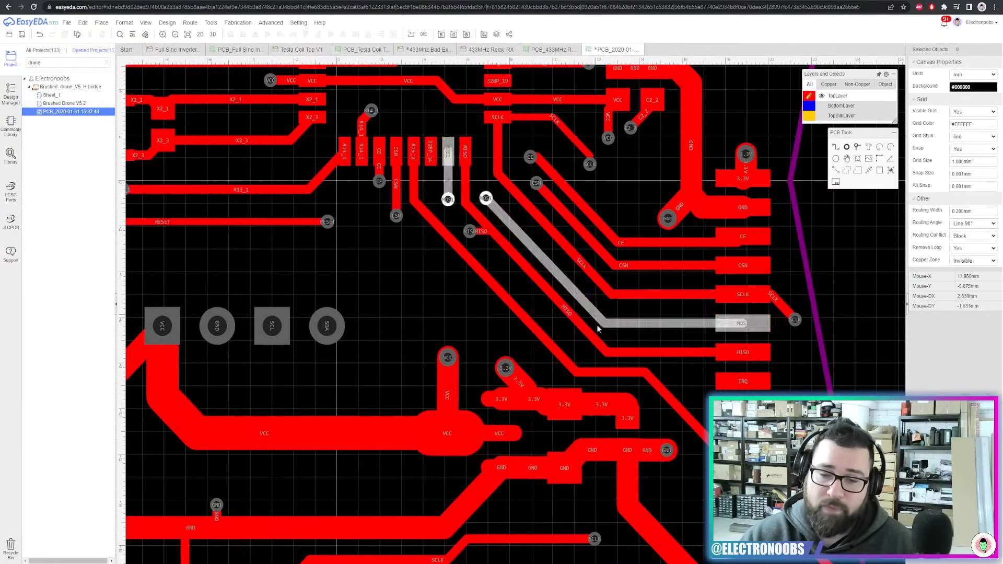
{"action": "right_click_drag", "start_coordinate": [768, 322], "coordinate": [607, 291]}
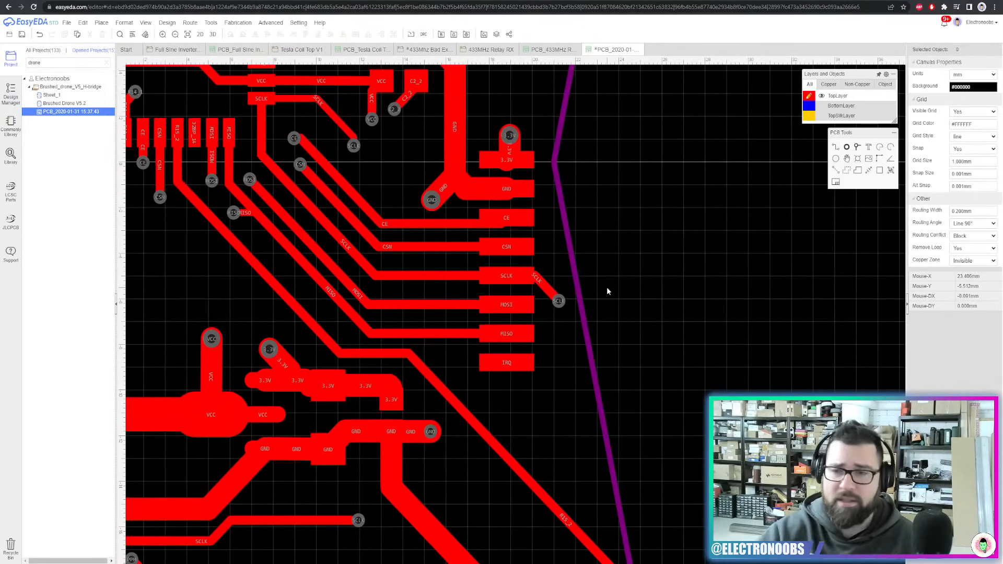
Draw a larger test track with a 90° corner in the empty area outside the board, and undo it
{"action": "left_click", "coordinate": [834, 150]}
{"action": "scroll", "coordinate": [731, 243], "scroll_direction": "down", "scroll_amount": 4}
{"action": "right_click_drag", "start_coordinate": [726, 251], "coordinate": [526, 259]}
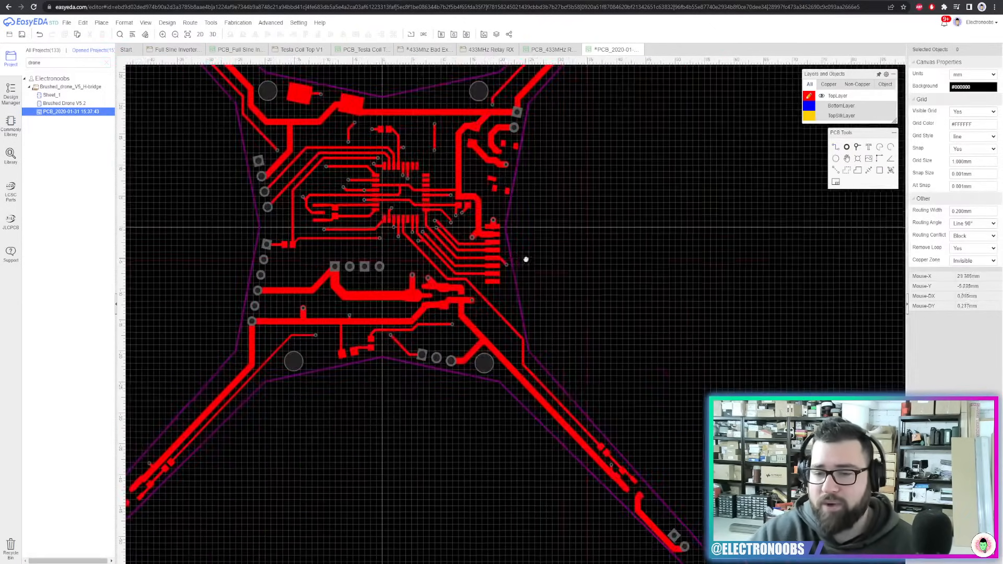
{"action": "scroll", "coordinate": [544, 275], "scroll_direction": "up", "scroll_amount": 3}
{"action": "left_click", "coordinate": [508, 282]}
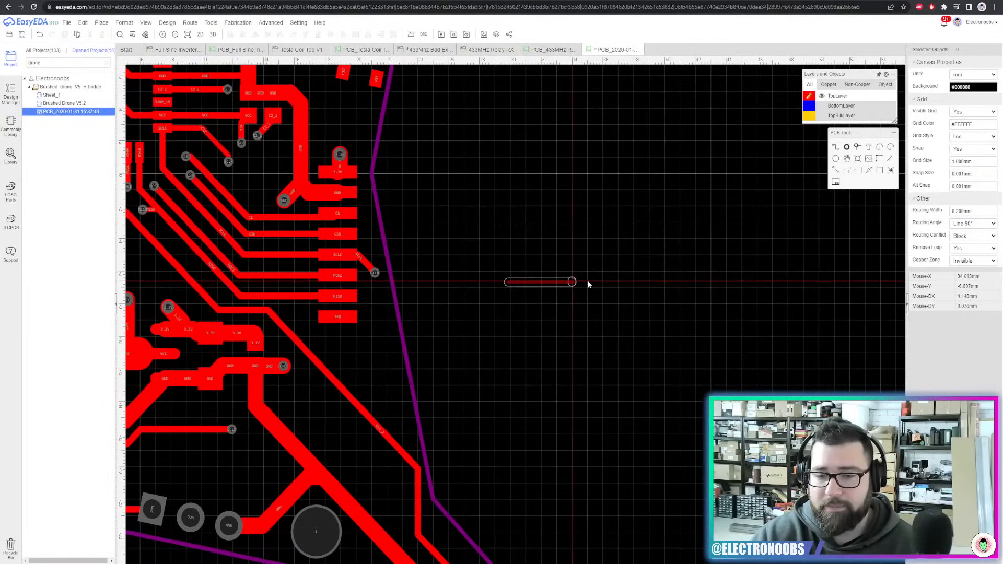
{"action": "left_click", "coordinate": [723, 282]}
{"action": "double_click", "coordinate": [727, 375]}
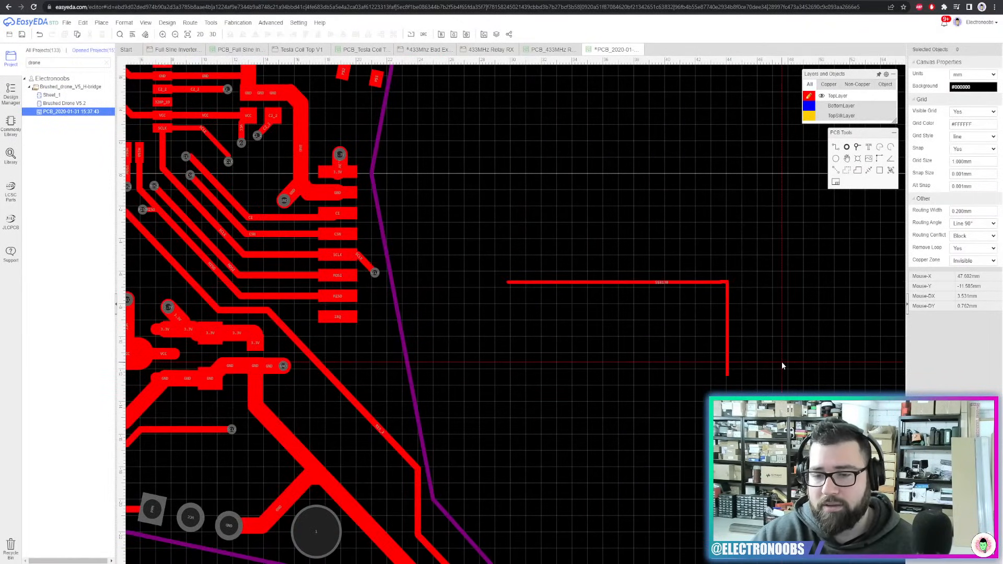
{"action": "key", "text": "ctrl+z"}
Set the routing angle to Line 45° and draw a horizontal test track ending in a 45° diagonal outside the board
{"action": "left_click", "coordinate": [969, 223]}
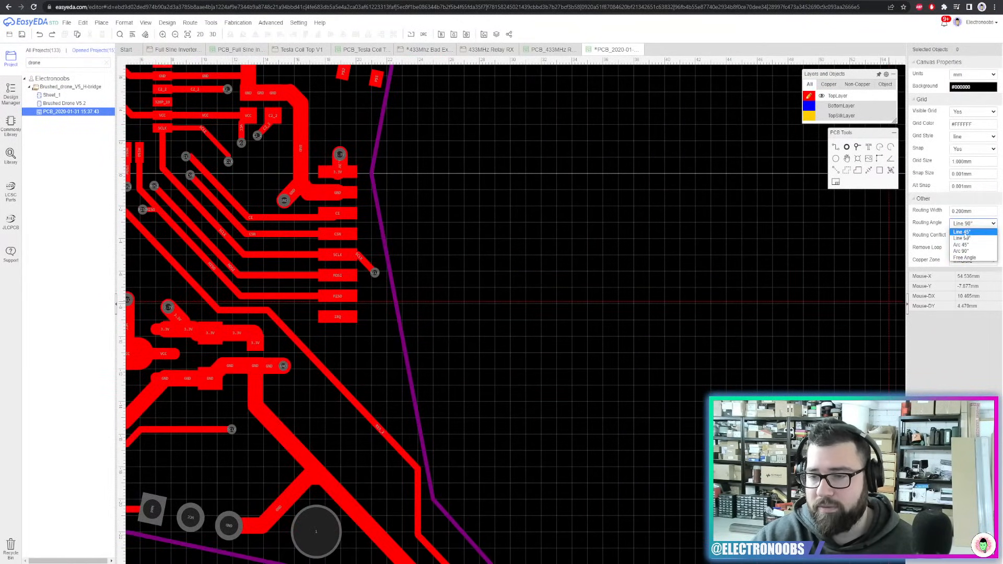
{"action": "left_click", "coordinate": [969, 236]}
{"action": "left_click", "coordinate": [491, 257]}
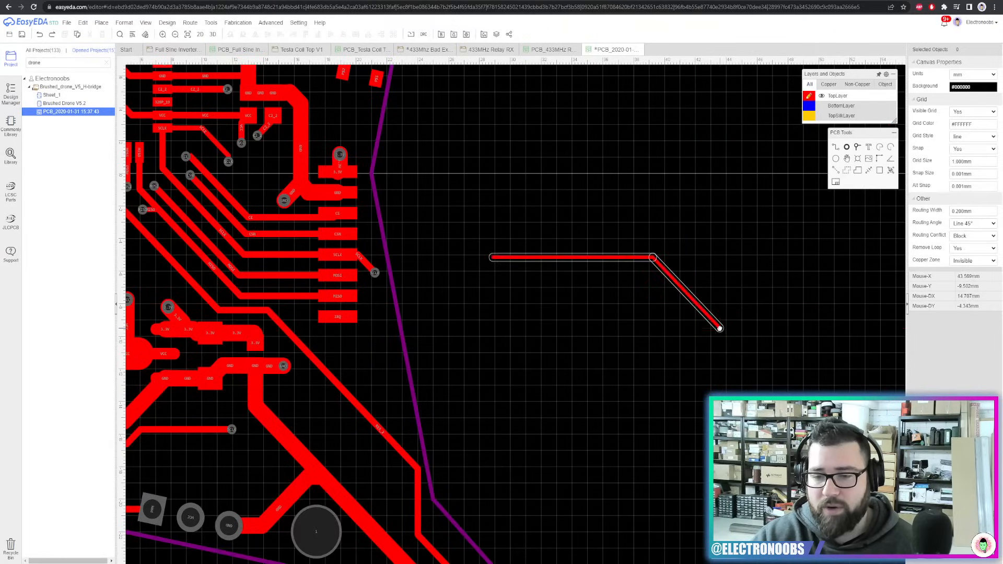
{"action": "double_click", "coordinate": [720, 328]}
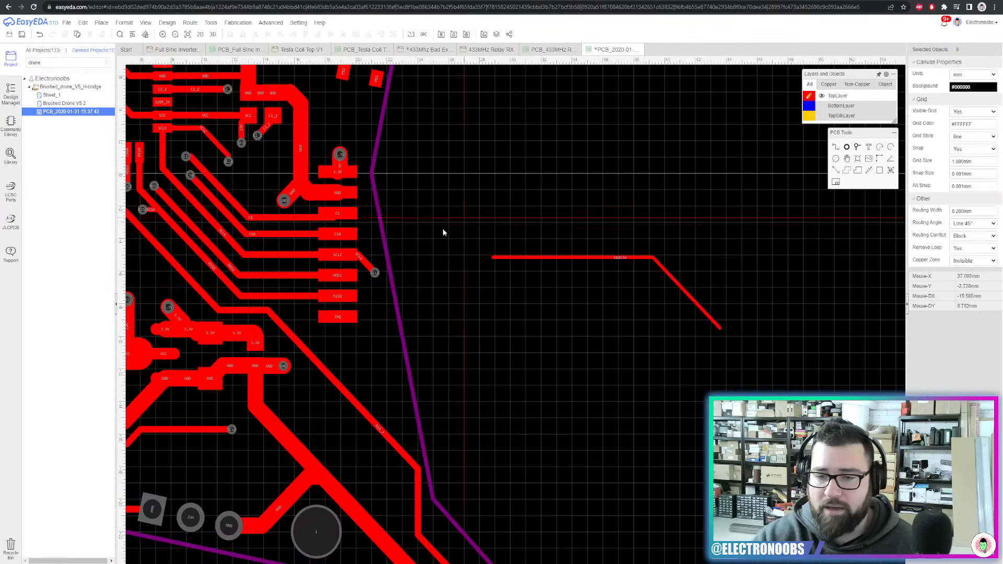
Draw a long multi-segment test track with 45° bends below the first one, looping back towards its diagonal end
{"action": "left_click", "coordinate": [442, 386]}
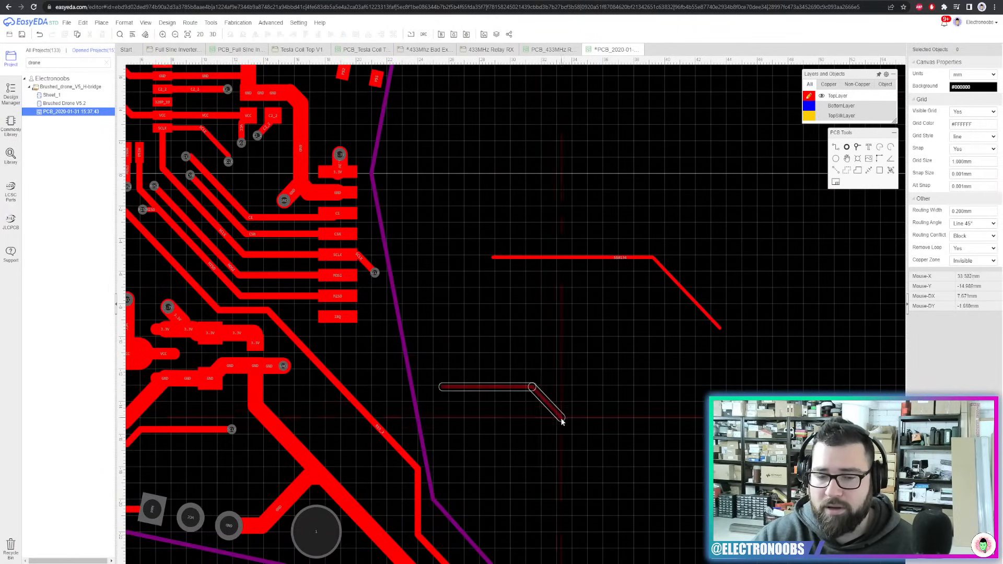
{"action": "scroll", "coordinate": [557, 548], "scroll_direction": "down", "scroll_amount": 3}
{"action": "left_click", "coordinate": [557, 545]}
{"action": "left_click", "coordinate": [780, 546]}
{"action": "left_click", "coordinate": [783, 466]}
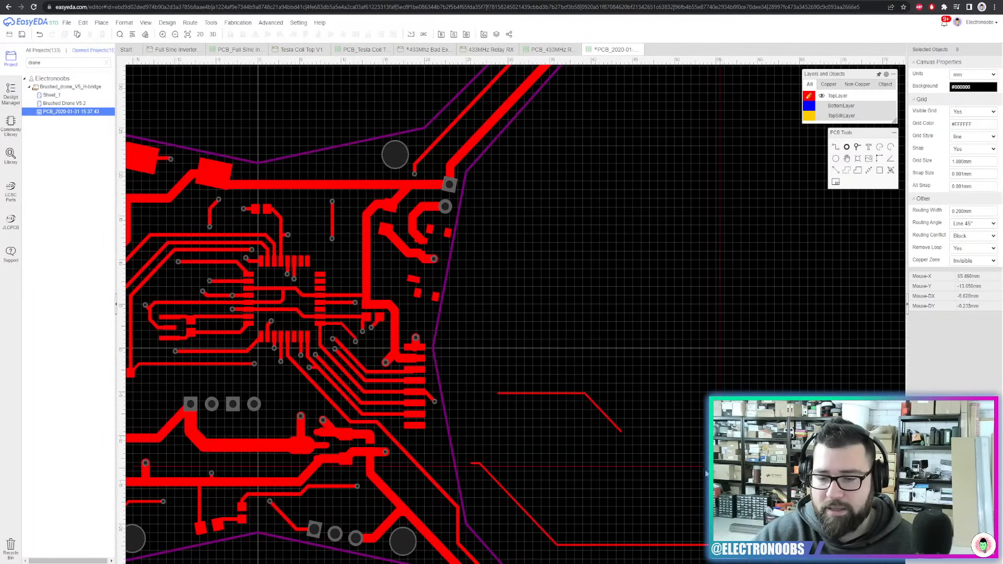
{"action": "left_click", "coordinate": [651, 477]}
{"action": "left_click", "coordinate": [636, 439]}
{"action": "right_click", "coordinate": [636, 439]}
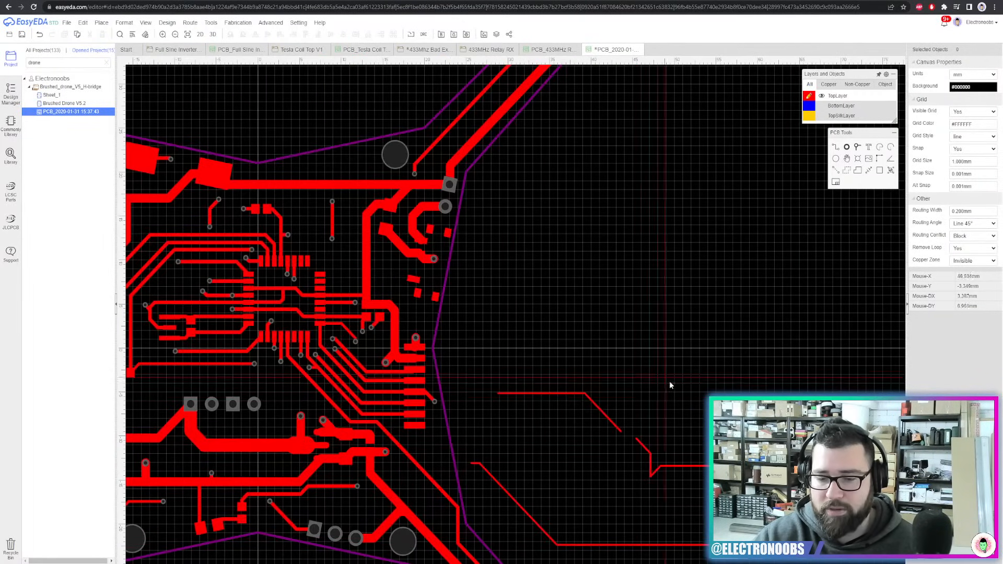
Delete the upper test track made of a horizontal segment and a 45° diagonal
{"action": "right_click_drag", "start_coordinate": [671, 382], "coordinate": [664, 253]}
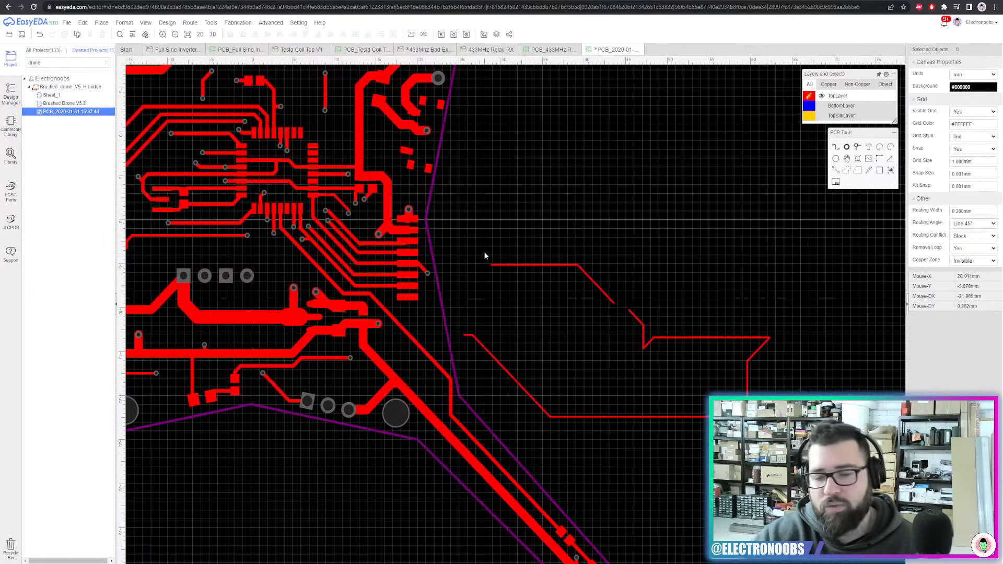
{"action": "scroll", "coordinate": [494, 324], "scroll_direction": "up", "scroll_amount": 3}
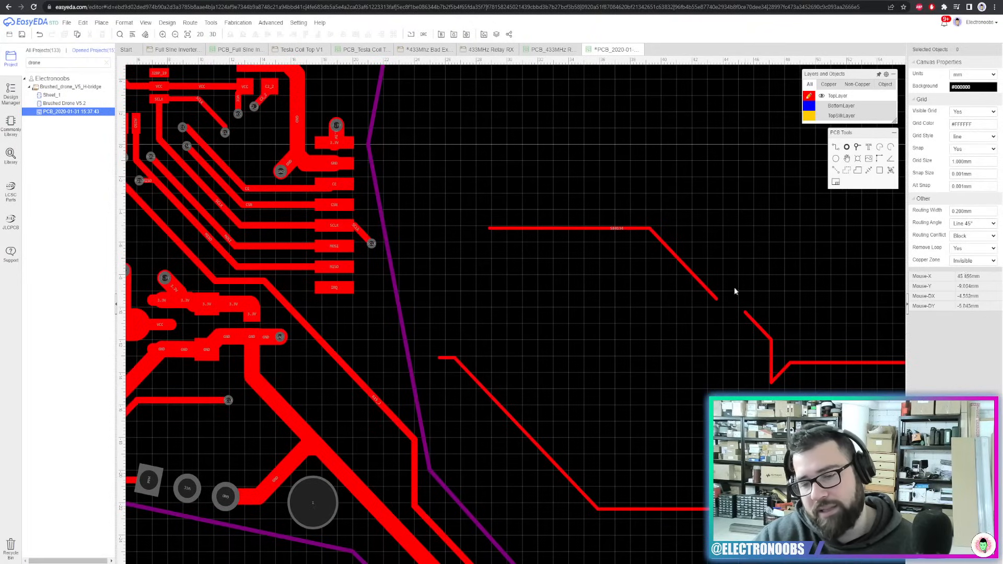
{"action": "right_click_drag", "start_coordinate": [740, 336], "coordinate": [663, 329]}
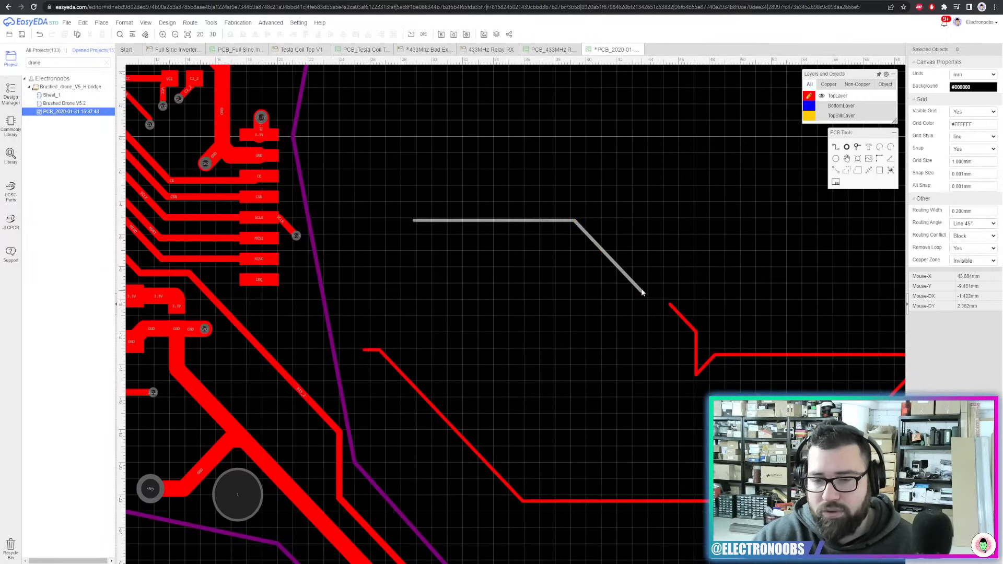
{"action": "left_click", "coordinate": [505, 218]}
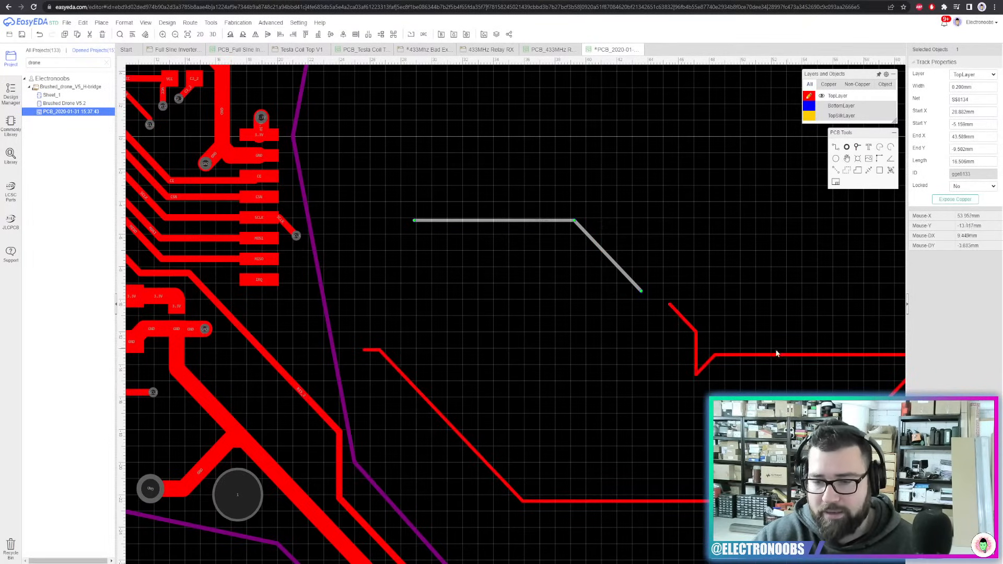
{"action": "key", "text": "Delete"}
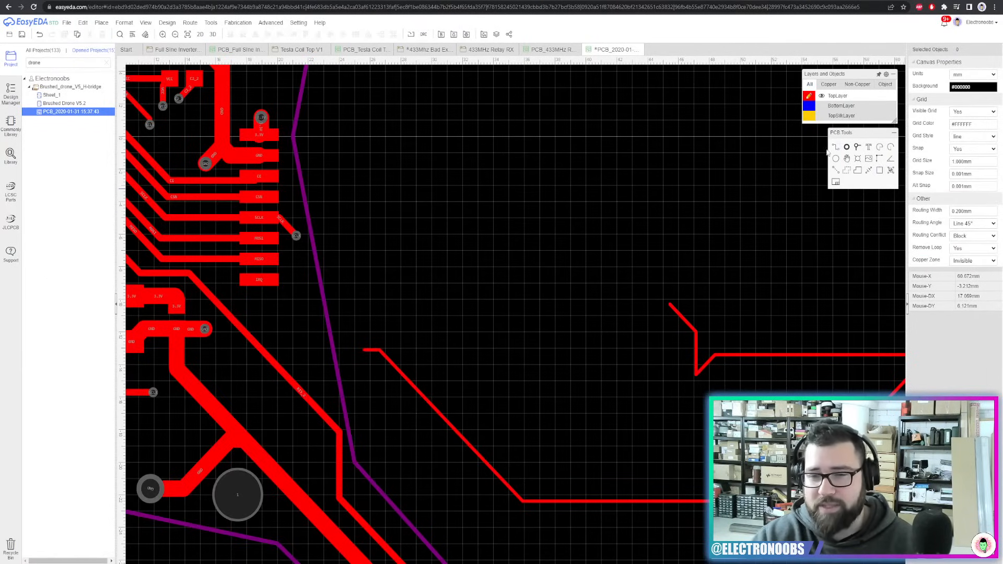
Draw an irregular multi-bend zigzag test track in the empty area outside the board, above the existing test track, and undo it
{"action": "left_click", "coordinate": [402, 253]}
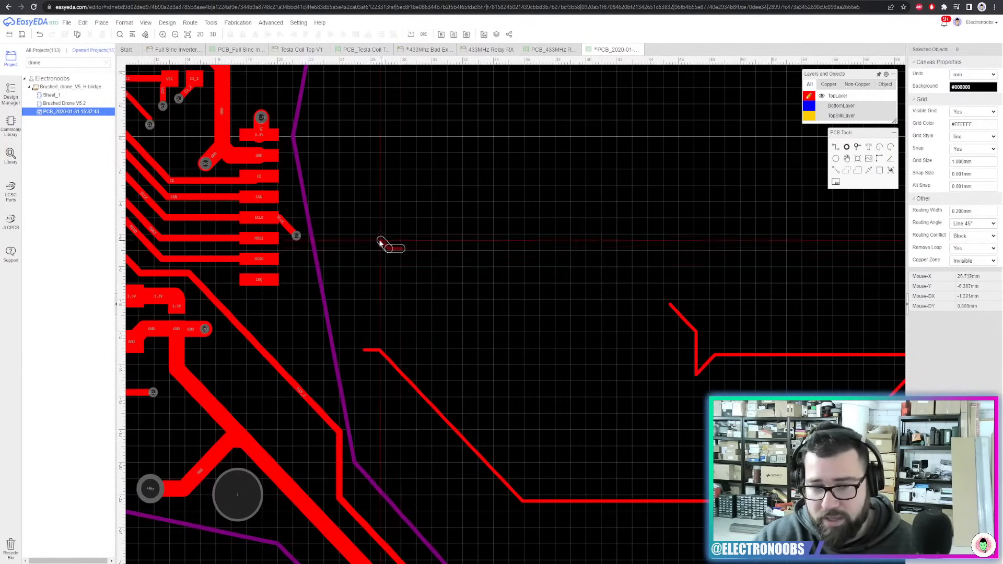
{"action": "scroll", "coordinate": [407, 256], "scroll_direction": "up", "scroll_amount": 3}
{"action": "left_click", "coordinate": [418, 318]}
{"action": "left_click", "coordinate": [459, 317]}
{"action": "left_click", "coordinate": [459, 266]}
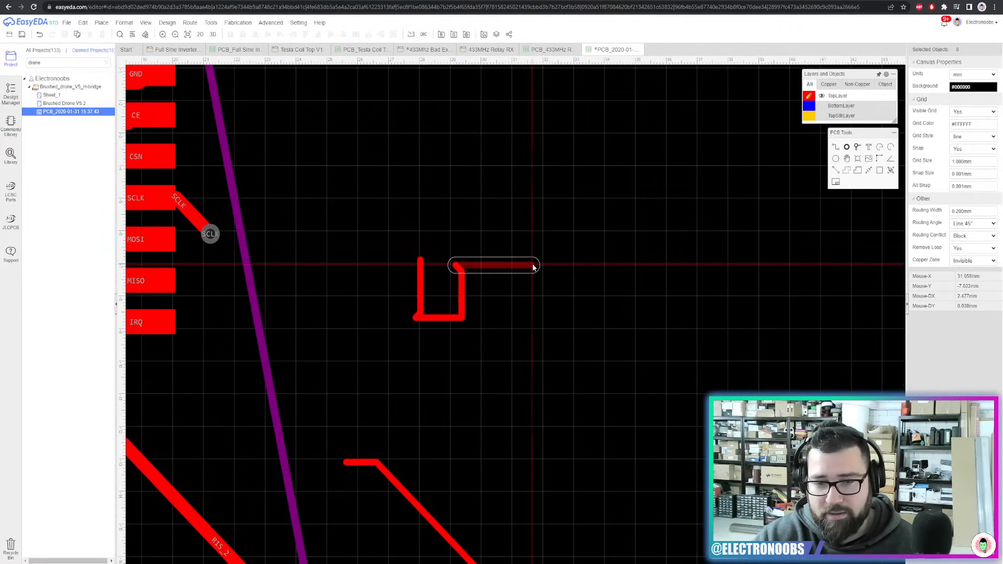
{"action": "left_click", "coordinate": [533, 267]}
{"action": "left_click", "coordinate": [515, 298]}
{"action": "left_click", "coordinate": [557, 317]}
{"action": "left_click", "coordinate": [573, 257]}
{"action": "left_click", "coordinate": [616, 255]}
{"action": "left_click", "coordinate": [605, 311]}
{"action": "right_click", "coordinate": [623, 312]}
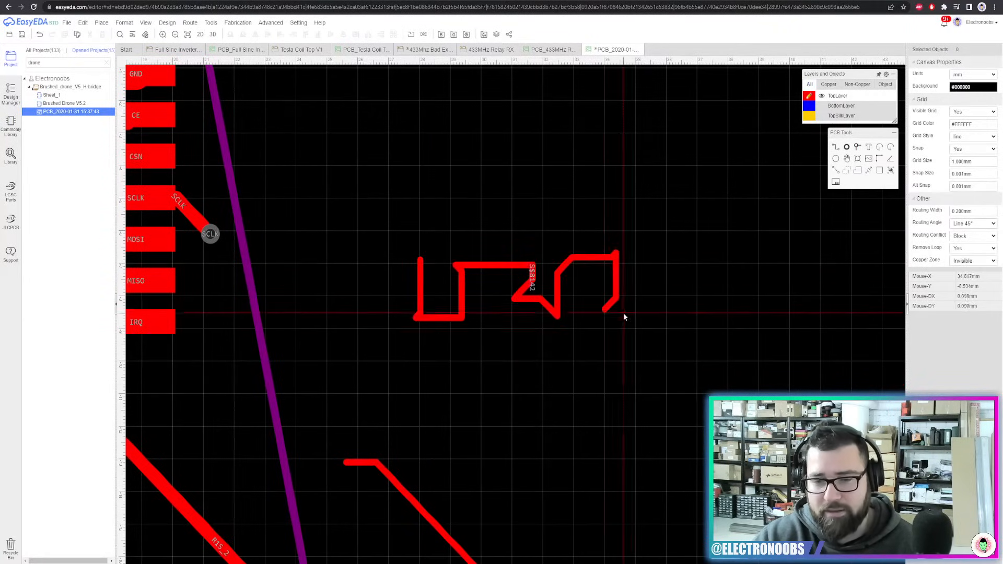
{"action": "key", "text": "ctrl+z"}
Draw a small U-shaped test track with 90° corners outside the board and undo it
{"action": "left_click", "coordinate": [419, 250]}
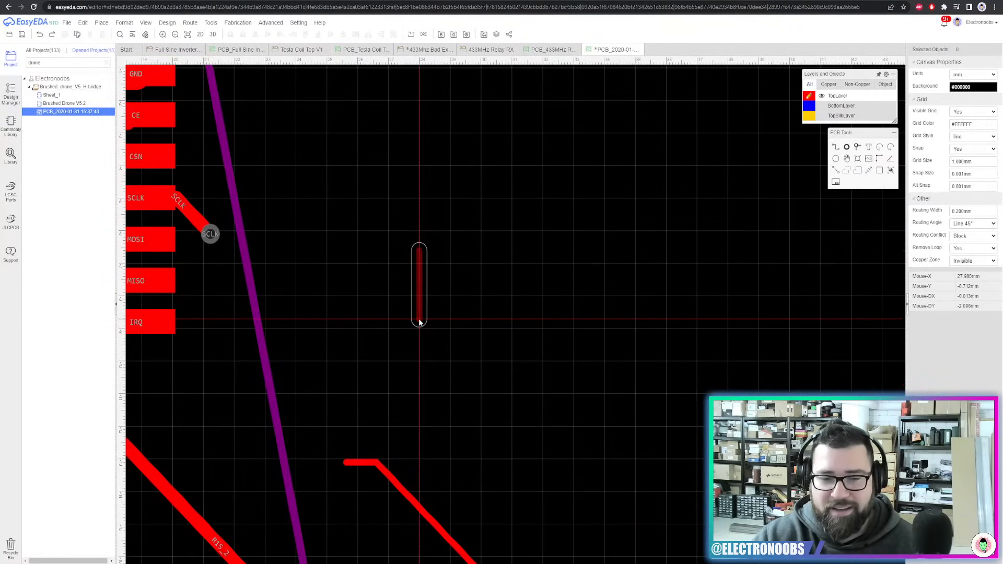
{"action": "left_click", "coordinate": [419, 318]}
{"action": "left_click", "coordinate": [451, 319]}
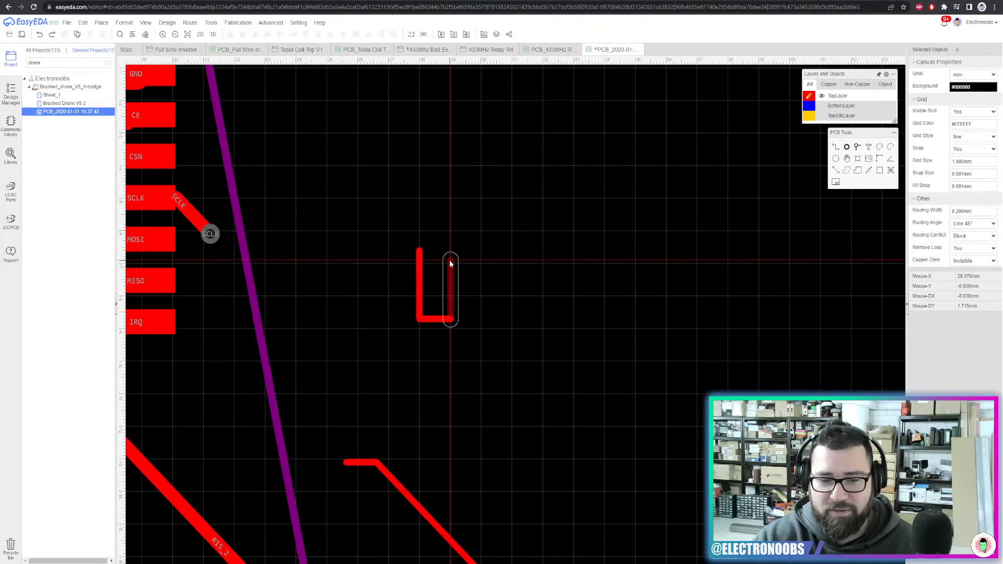
{"action": "right_click", "coordinate": [444, 264]}
{"action": "key", "text": "ctrl+z"}
Draw a U-shaped test track with 45° bends, extend it with an upward diagonal, and undo it
{"action": "left_click", "coordinate": [427, 250]}
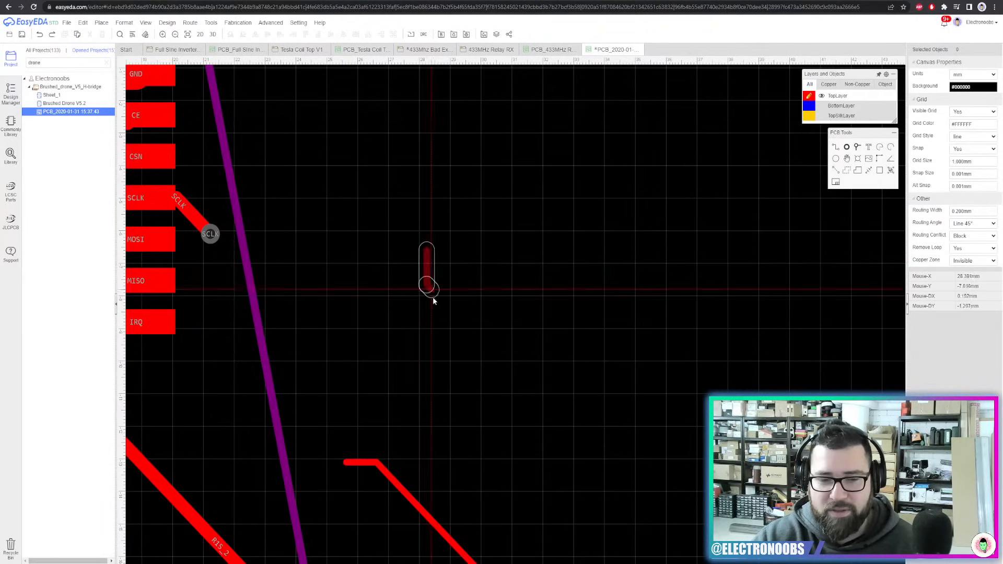
{"action": "left_click", "coordinate": [447, 317]}
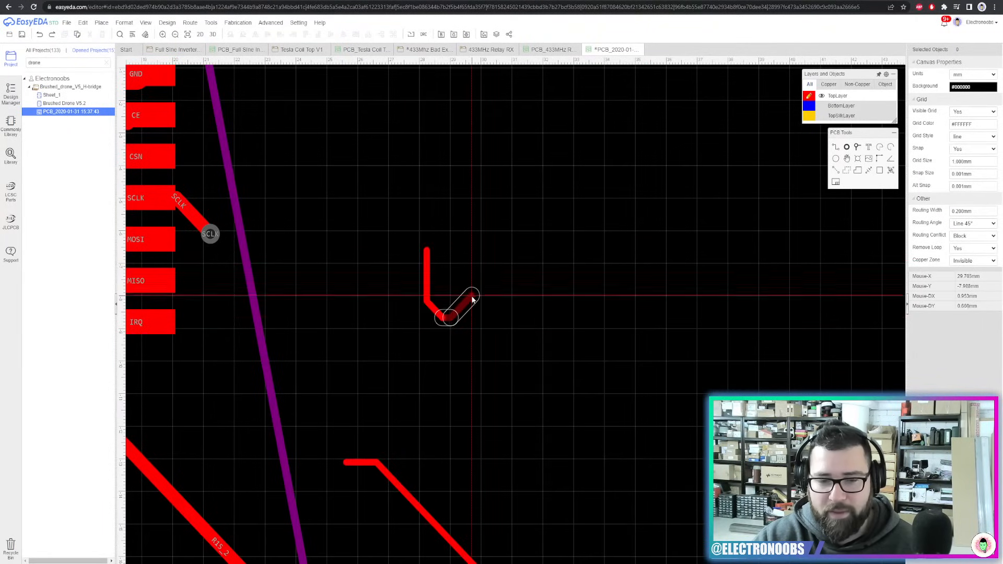
{"action": "left_click", "coordinate": [471, 250]}
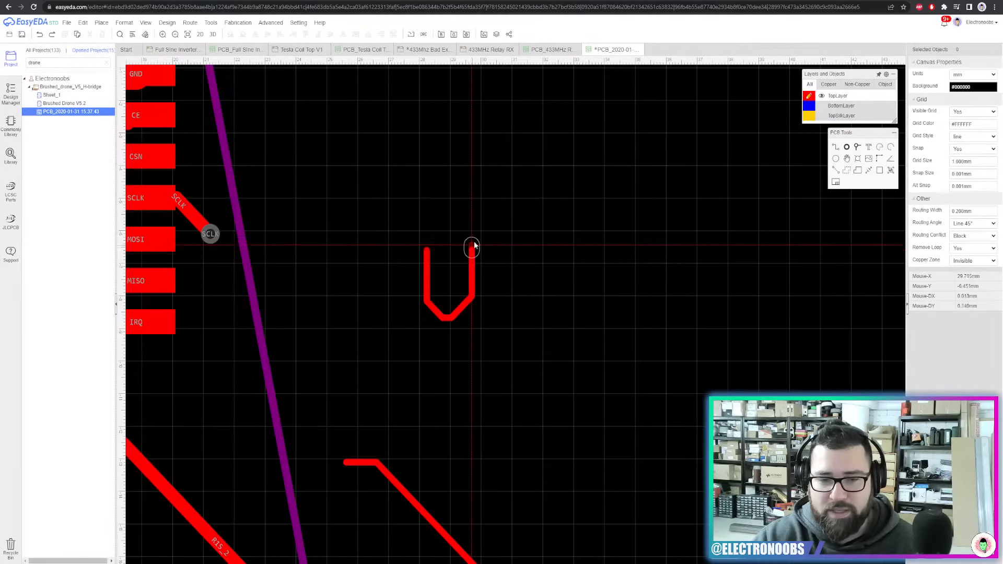
{"action": "left_click", "coordinate": [497, 224]}
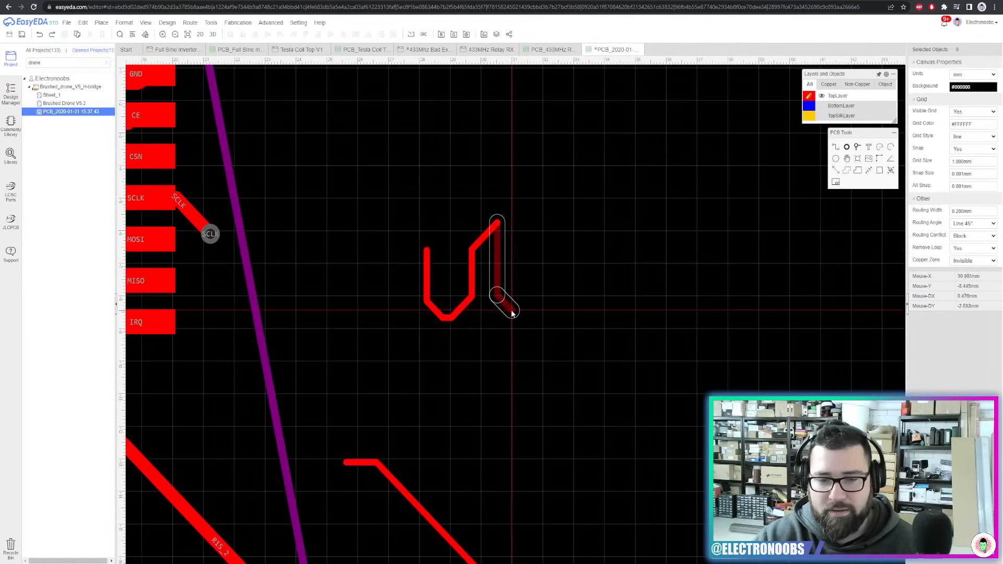
{"action": "right_click", "coordinate": [497, 322]}
{"action": "key", "text": "ctrl+z"}
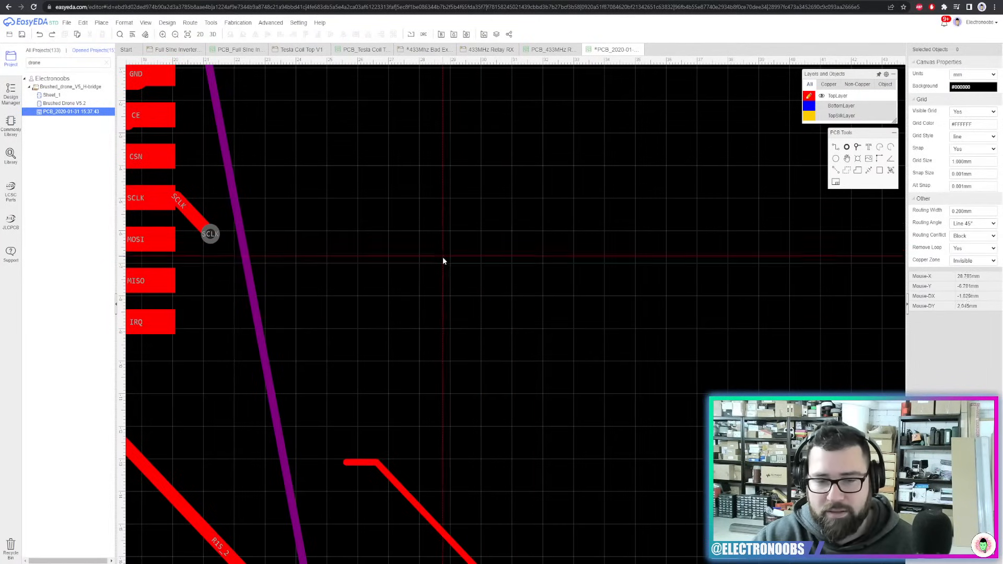
Draw a long serpentine test track of repeated up-and-down loops outside the board, above the existing test track, and finish it
{"action": "left_click", "coordinate": [443, 255]}
{"action": "left_click", "coordinate": [443, 336]}
{"action": "left_click", "coordinate": [477, 262]}
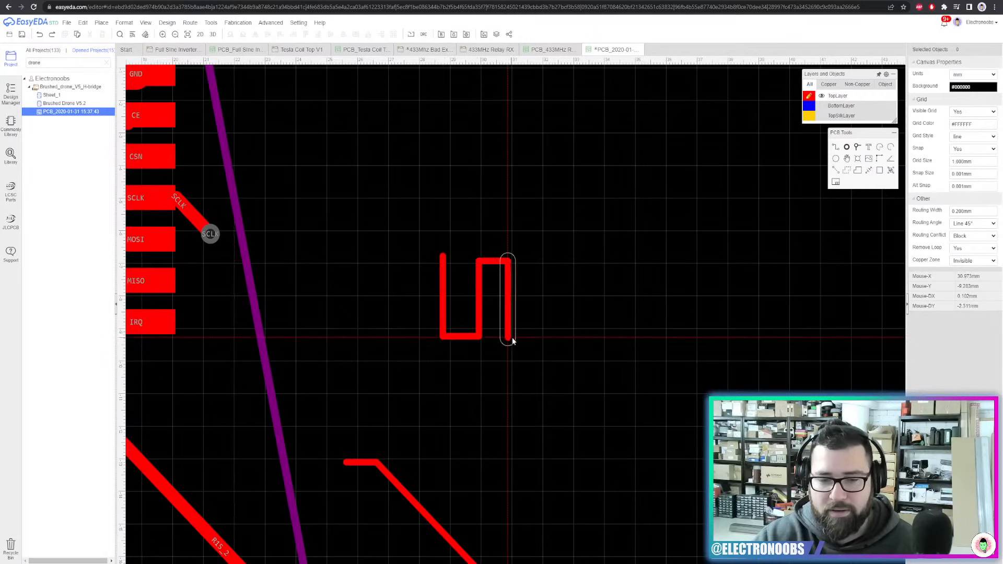
{"action": "left_click", "coordinate": [509, 338]}
{"action": "left_click", "coordinate": [539, 262]}
{"action": "left_click", "coordinate": [590, 262]}
{"action": "left_click", "coordinate": [590, 337]}
{"action": "left_click", "coordinate": [632, 337]}
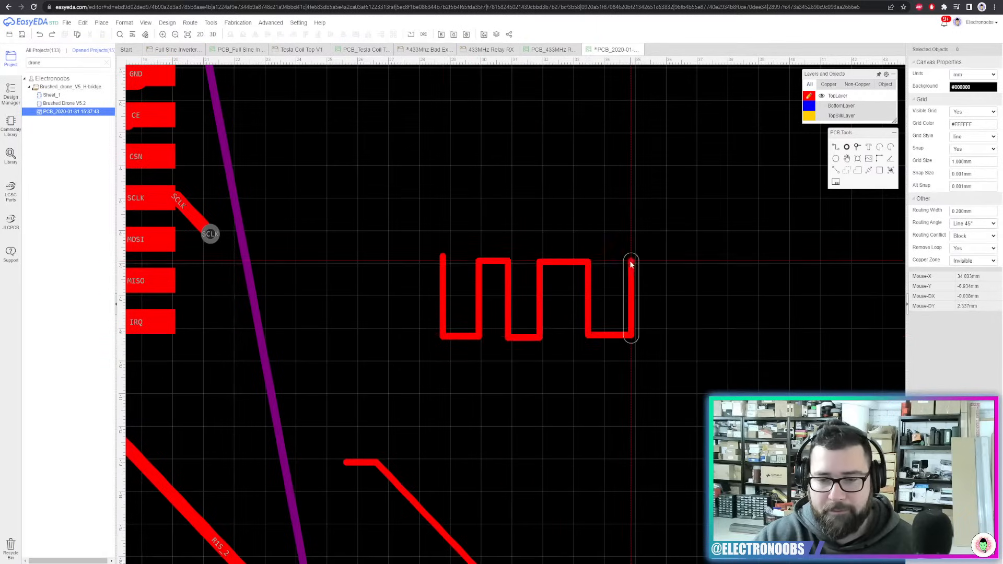
{"action": "left_click", "coordinate": [632, 262]}
{"action": "left_click", "coordinate": [672, 348]}
{"action": "left_click", "coordinate": [705, 255]}
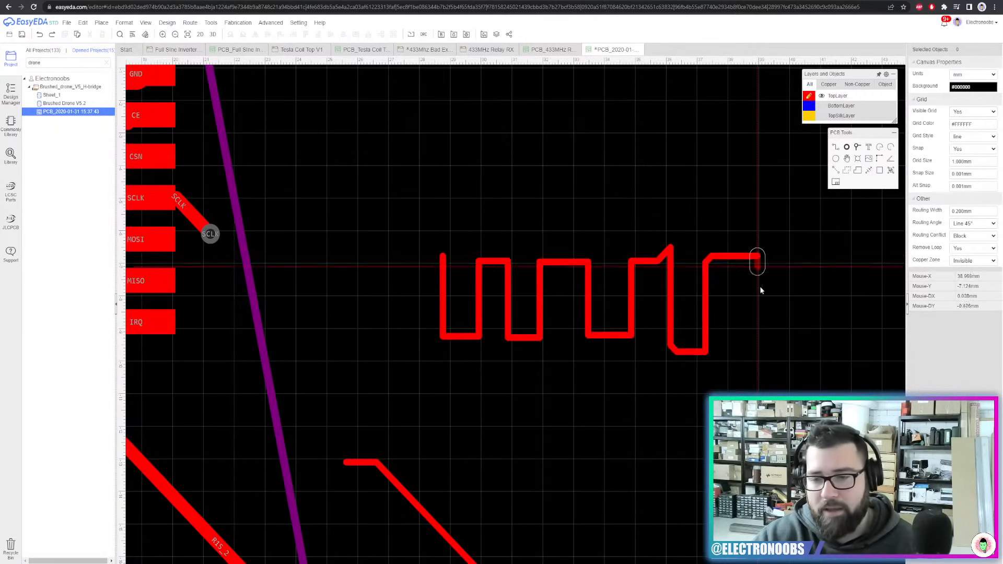
{"action": "left_click", "coordinate": [759, 256]}
{"action": "left_click", "coordinate": [759, 347]}
{"action": "left_click", "coordinate": [801, 361]}
{"action": "left_click", "coordinate": [818, 261]}
{"action": "left_click", "coordinate": [871, 261]}
{"action": "left_click", "coordinate": [855, 341]}
{"action": "scroll", "coordinate": [855, 342], "scroll_direction": "down", "scroll_amount": 9}
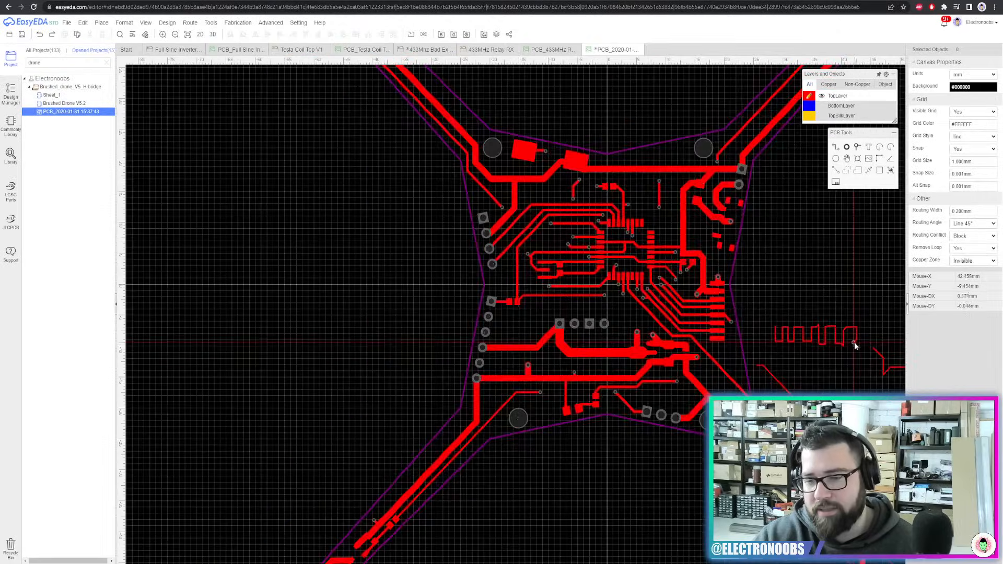
{"action": "scroll", "coordinate": [883, 343], "scroll_direction": "up", "scroll_amount": 7}
{"action": "left_click", "coordinate": [812, 346]}
{"action": "right_click", "coordinate": [816, 349]}
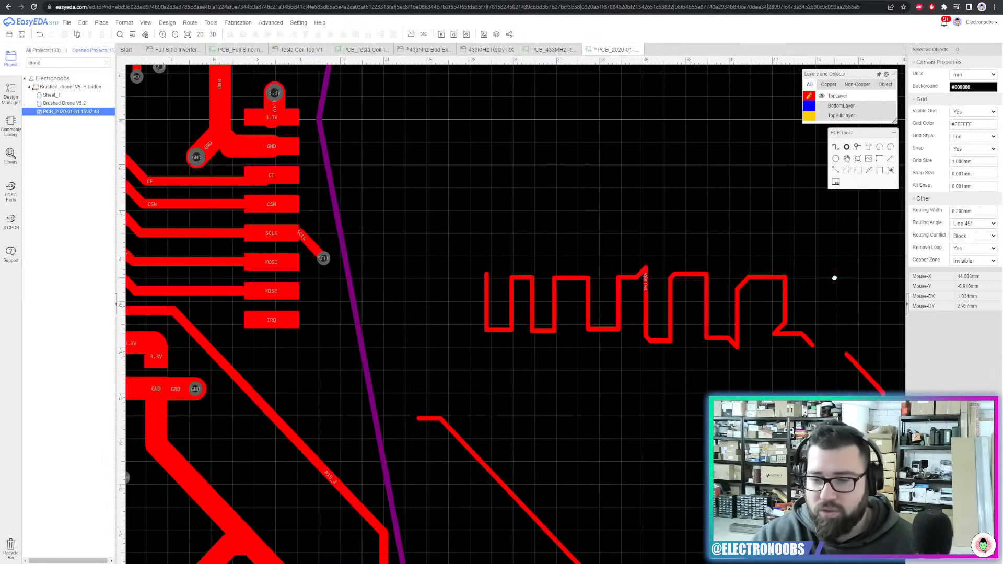
{"action": "right_click_drag", "start_coordinate": [835, 277], "coordinate": [632, 195]}
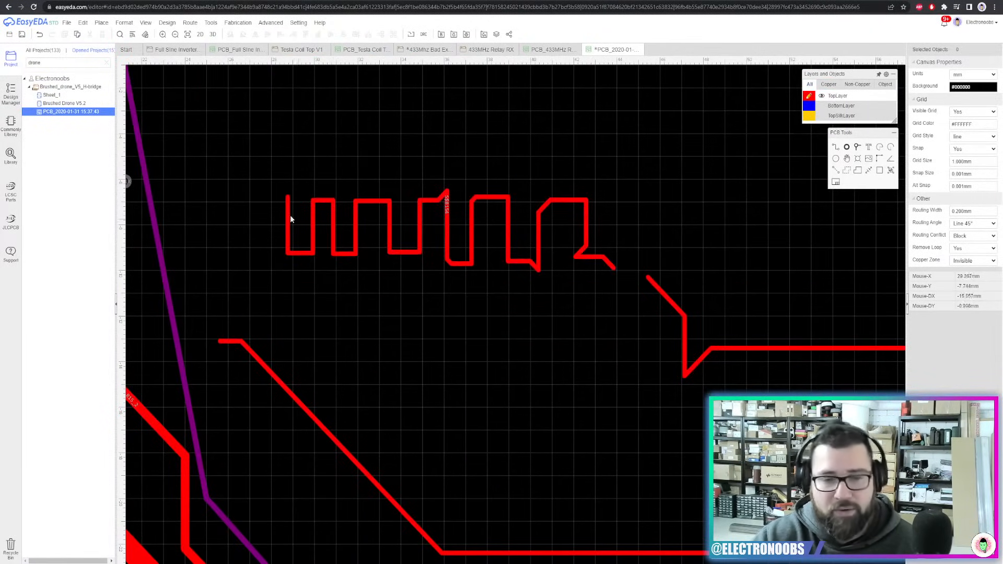
{"action": "scroll", "coordinate": [342, 244], "scroll_direction": "down", "scroll_amount": 3}
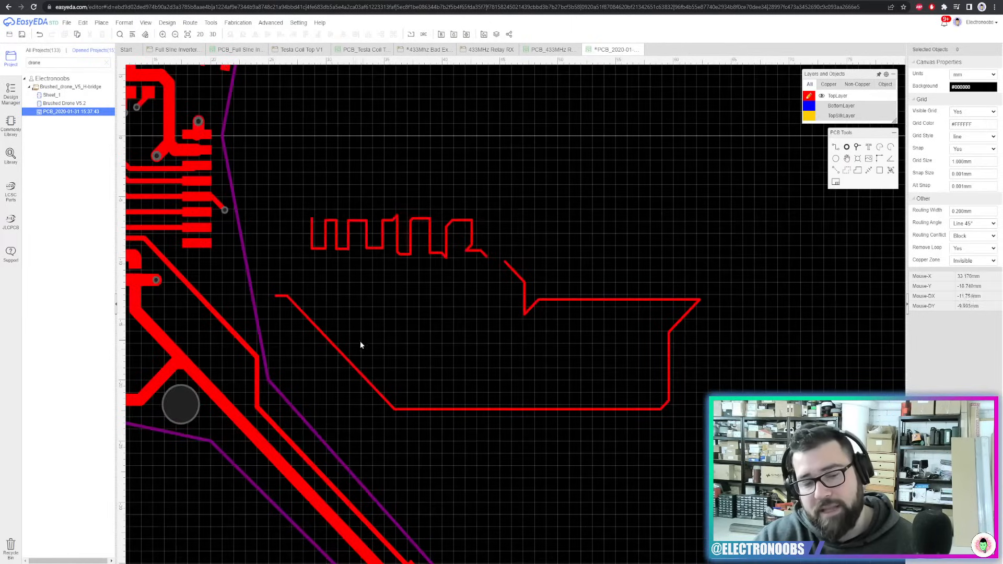
{"action": "scroll", "coordinate": [401, 268], "scroll_direction": "up", "scroll_amount": 3}
{"action": "right_click_drag", "start_coordinate": [401, 268], "coordinate": [479, 274]}
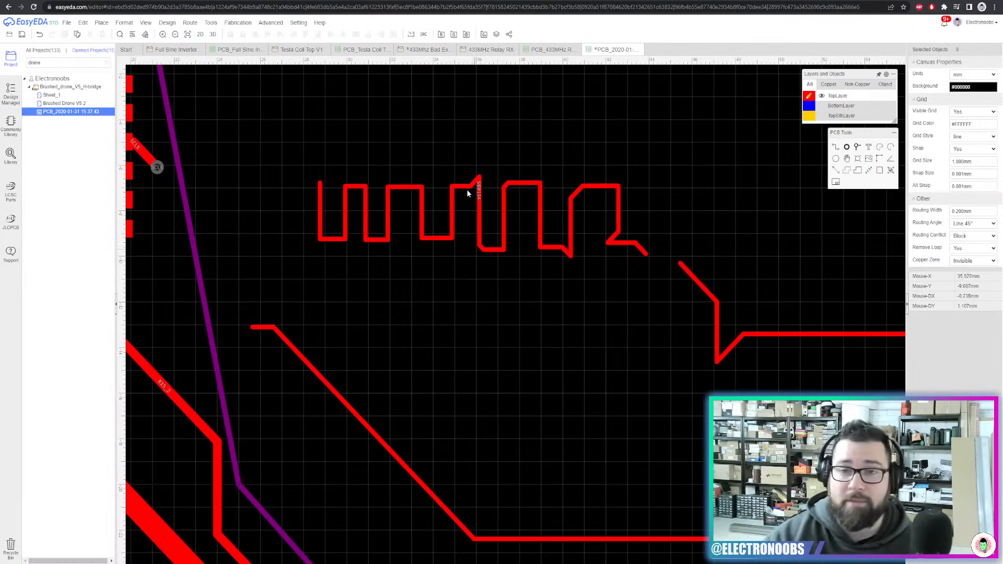
Search Google Images for "zig zag pcb track" in a new browser tab
{"action": "key", "text": "ctrl+t"}
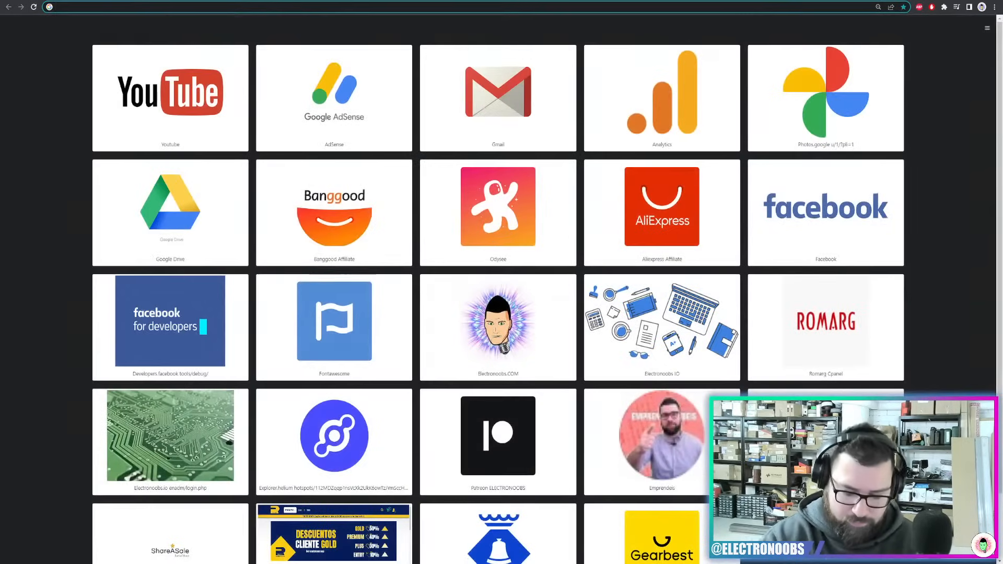
{"action": "type", "text": "zig zag pcb"}
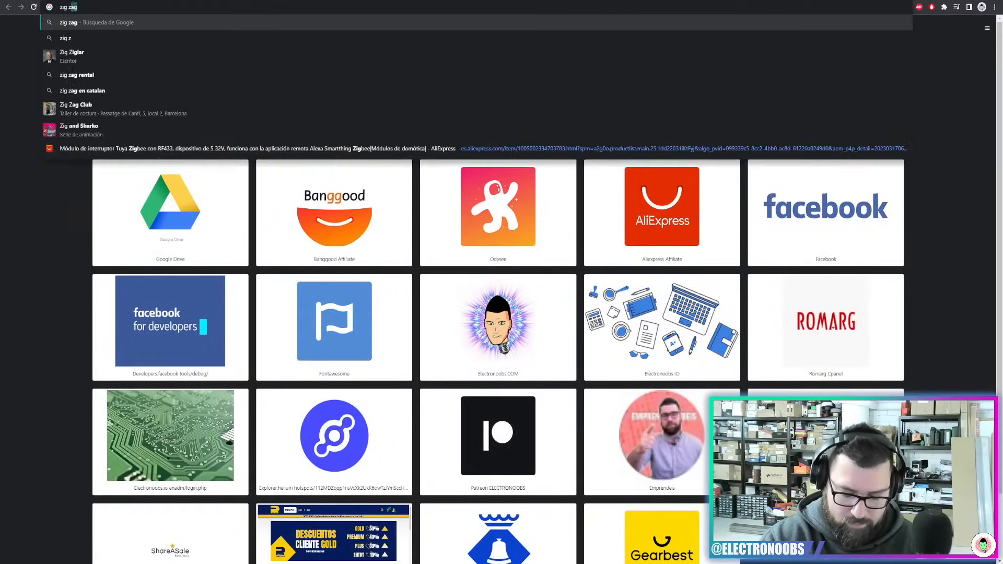
{"action": "type", "text": " track"}
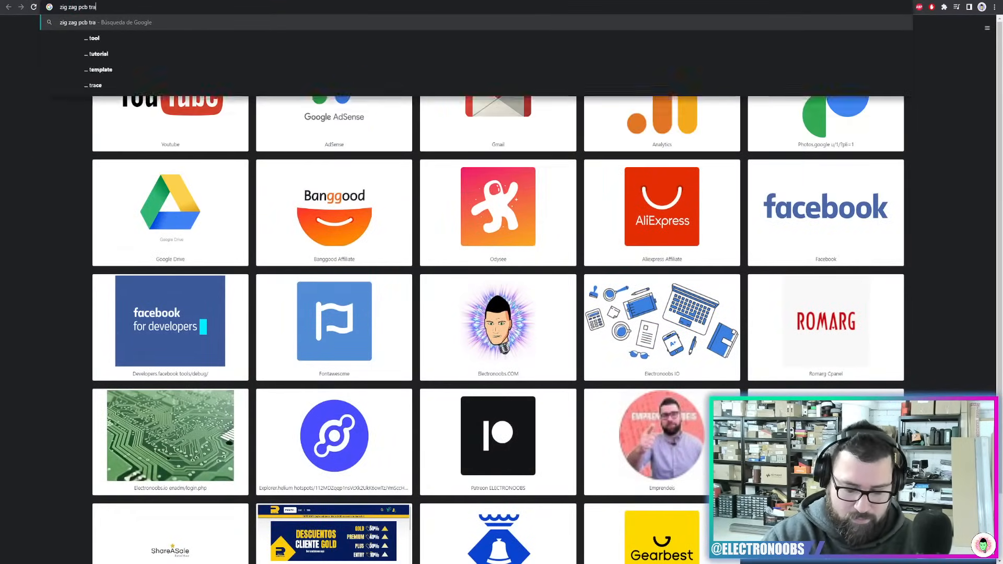
{"action": "key", "text": "Return"}
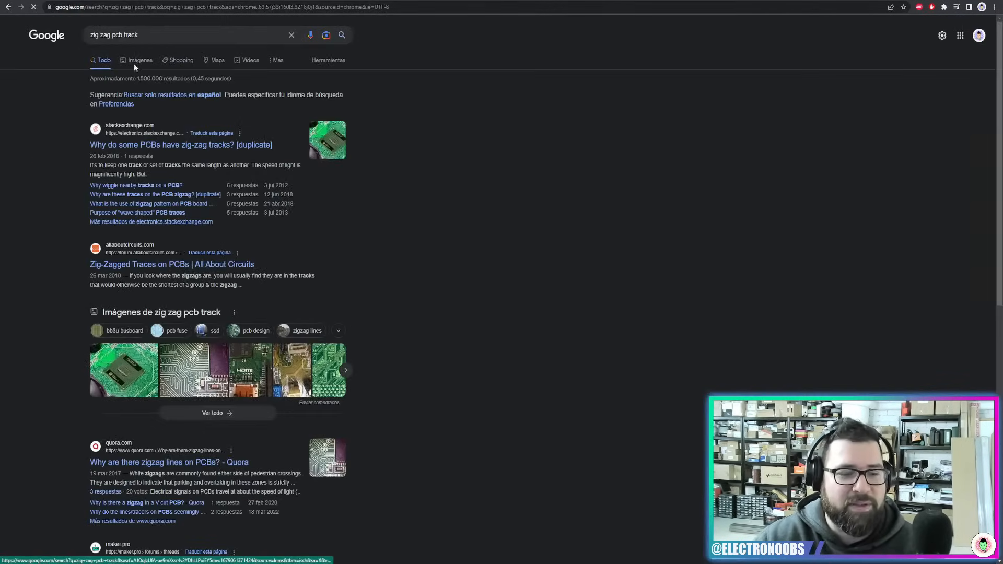
{"action": "left_click", "coordinate": [135, 61]}
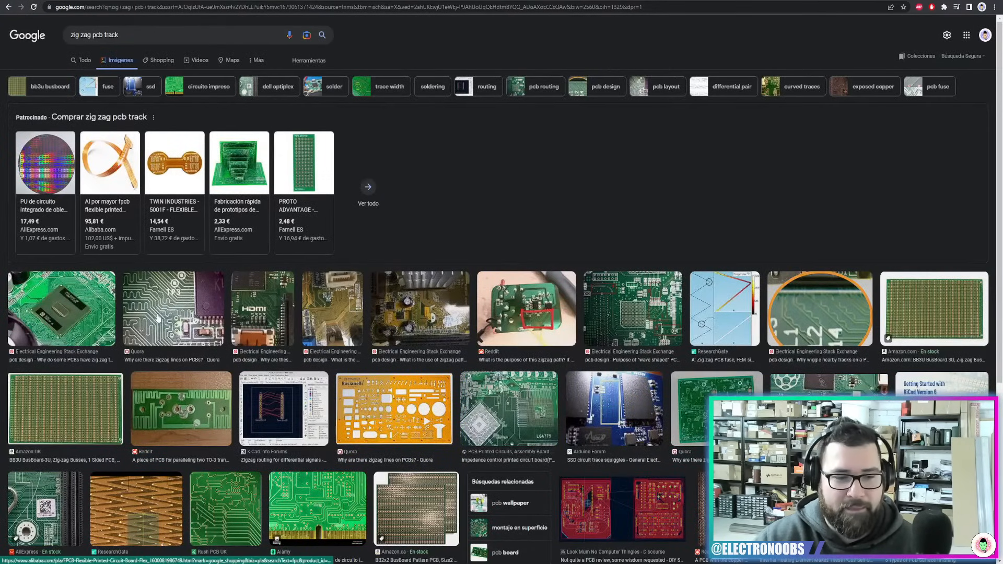
Preview several of the image results and browse the rest for real examples of zigzag tracks on PCBs
{"action": "left_click", "coordinate": [172, 308]}
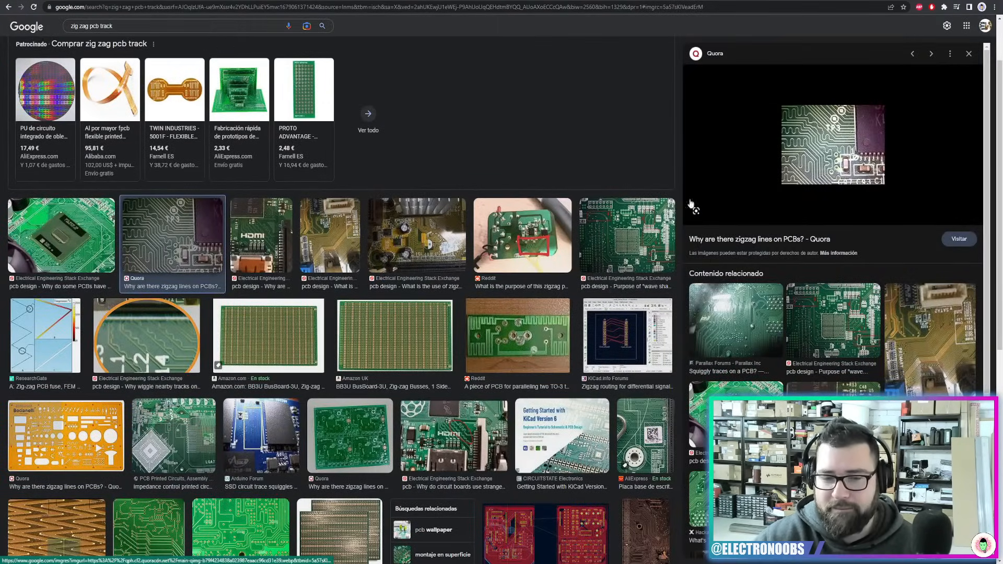
{"action": "left_click", "coordinate": [517, 334]}
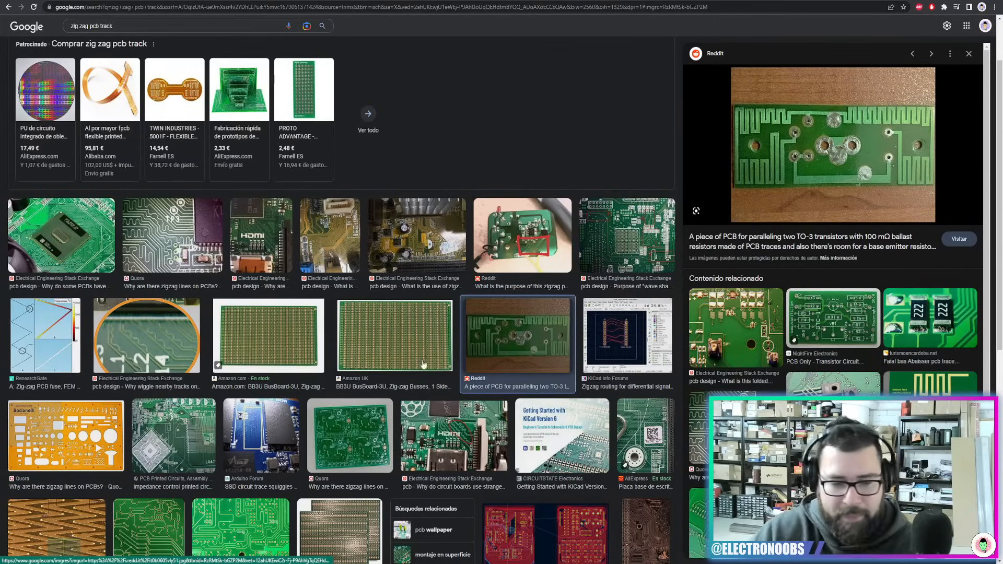
{"action": "scroll", "coordinate": [414, 224], "scroll_direction": "down", "scroll_amount": 2}
{"action": "scroll", "coordinate": [414, 225], "scroll_direction": "down", "scroll_amount": 2}
{"action": "left_click", "coordinate": [66, 261]}
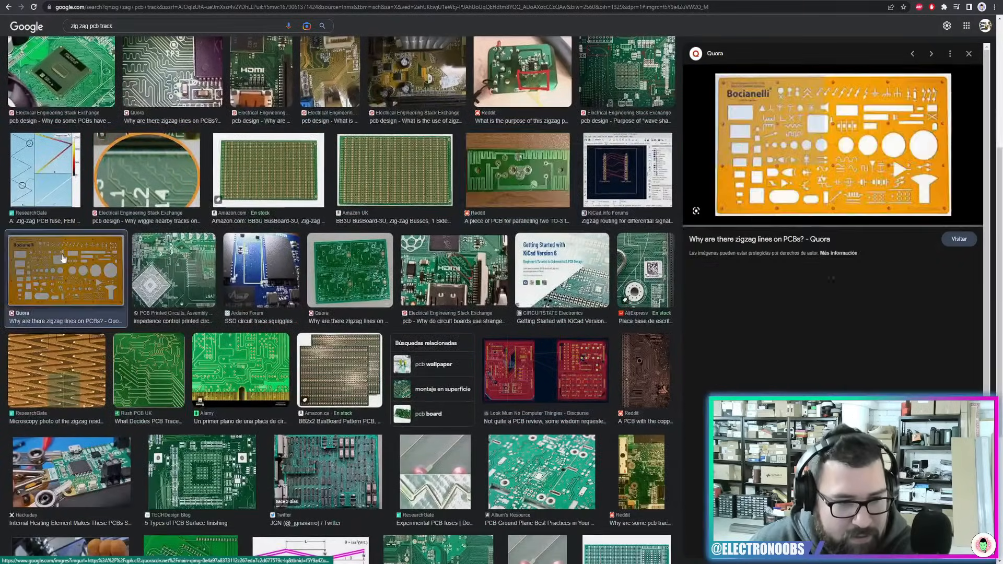
{"action": "scroll", "coordinate": [299, 248], "scroll_direction": "down", "scroll_amount": 4}
{"action": "scroll", "coordinate": [299, 248], "scroll_direction": "down", "scroll_amount": 8}
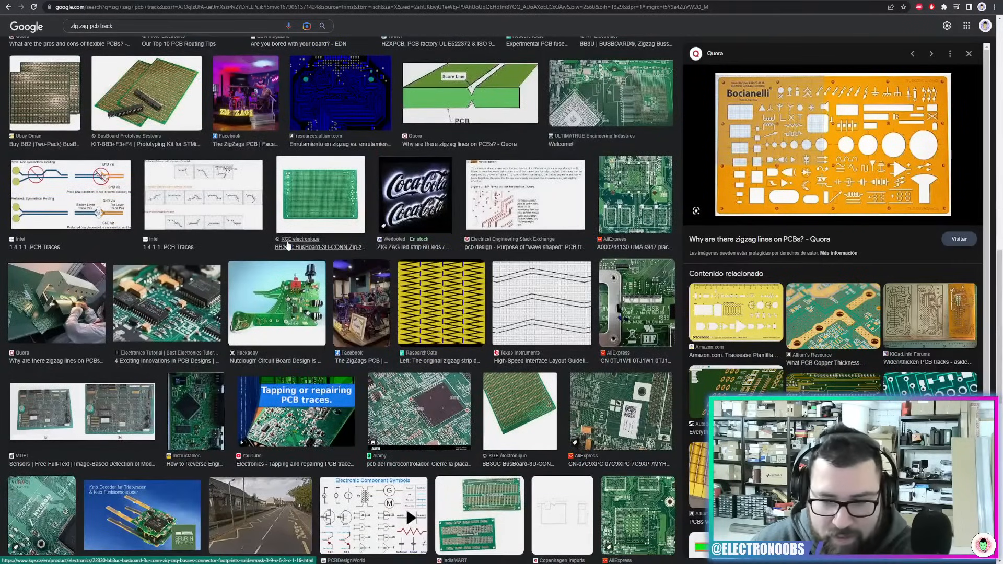
{"action": "scroll", "coordinate": [288, 245], "scroll_direction": "down", "scroll_amount": 3}
{"action": "scroll", "coordinate": [400, 304], "scroll_direction": "up", "scroll_amount": 7}
{"action": "scroll", "coordinate": [400, 303], "scroll_direction": "up", "scroll_amount": 5}
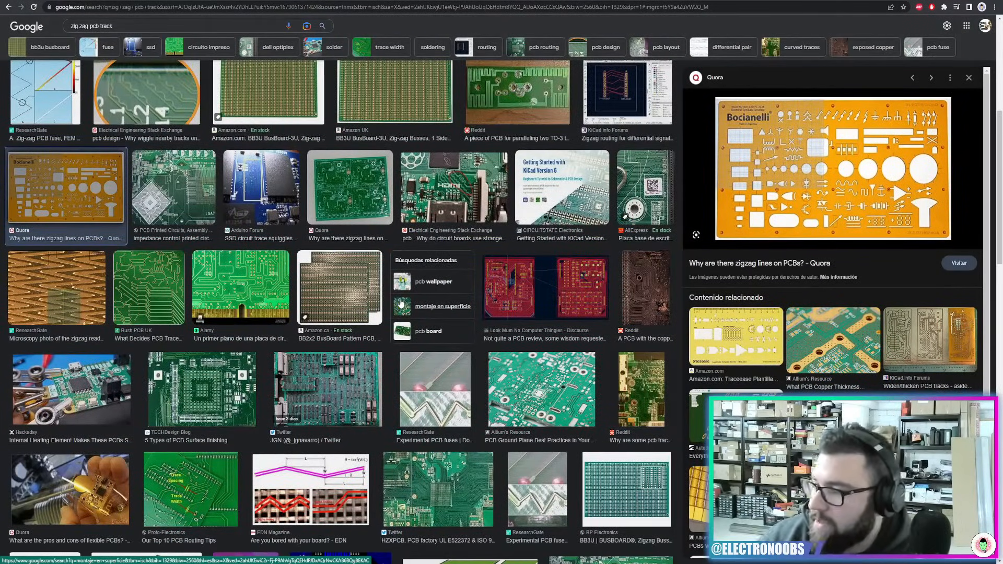
{"action": "scroll", "coordinate": [400, 303], "scroll_direction": "up", "scroll_amount": 3}
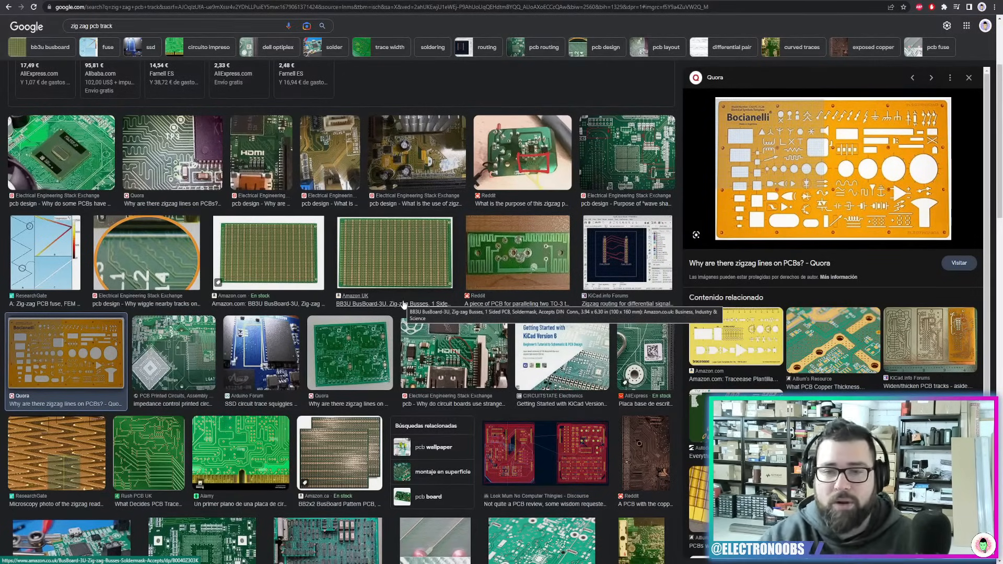
{"action": "left_click", "coordinate": [144, 259]}
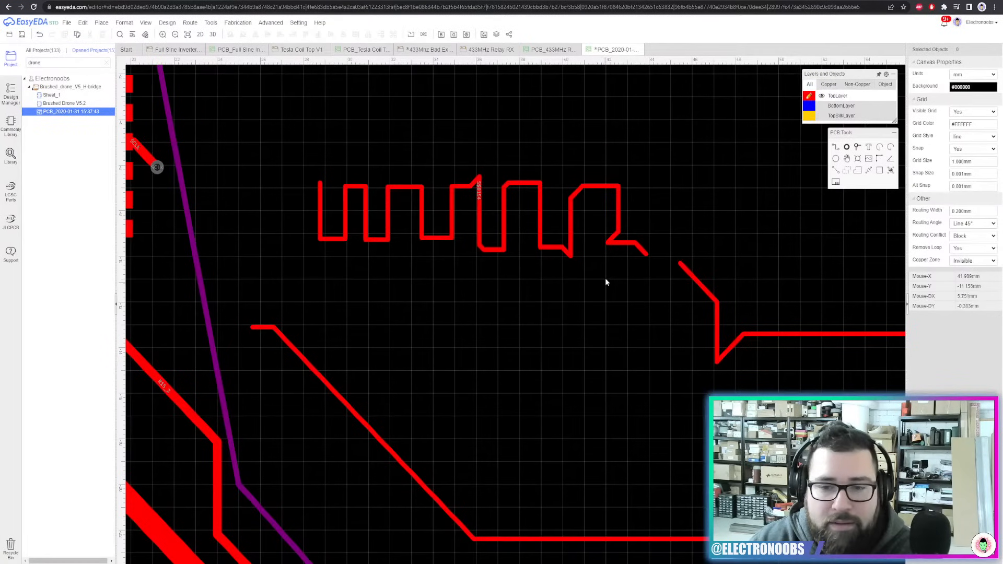
Switch back to EasyEDA and undo the remaining test tracks drawn outside the drone board
{"action": "scroll", "coordinate": [609, 269], "scroll_direction": "down", "scroll_amount": 3}
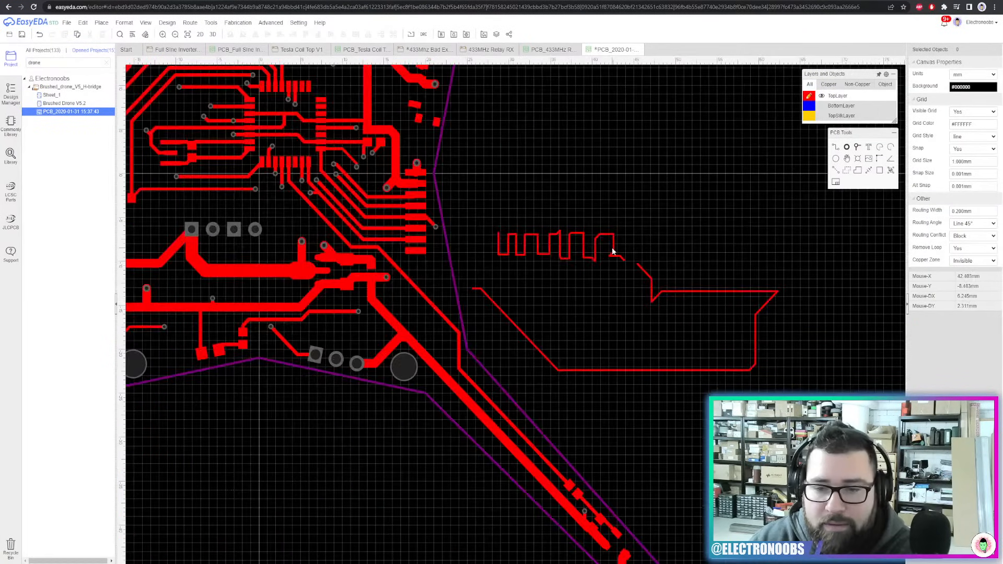
{"action": "key", "text": "ctrl+z"}
{"action": "key", "text": "ctrl+z"}
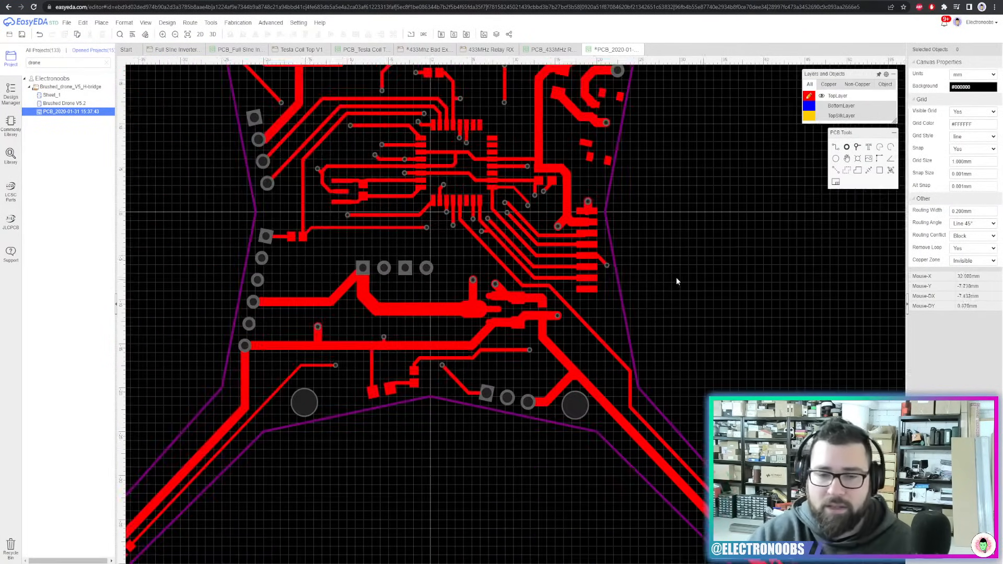
Close the brushed drone PCB without saving its changes
{"action": "scroll", "coordinate": [621, 256], "scroll_direction": "up", "scroll_amount": 5}
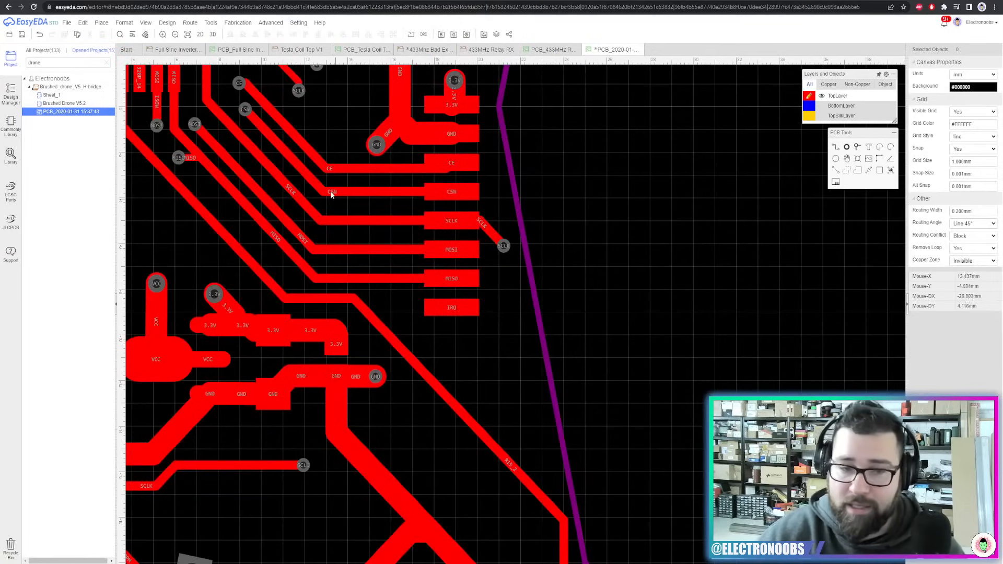
{"action": "scroll", "coordinate": [397, 205], "scroll_direction": "down", "scroll_amount": 4}
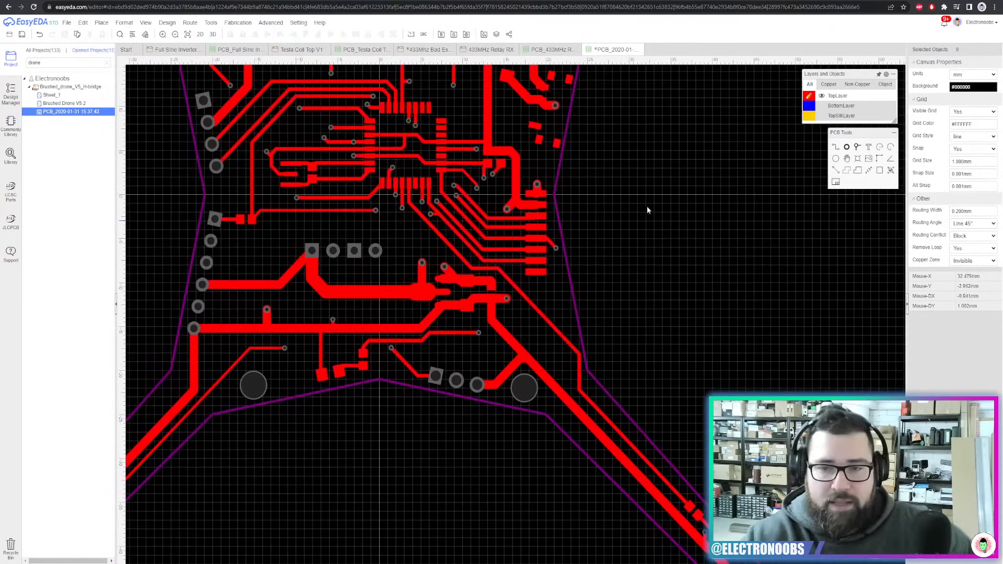
{"action": "left_click", "coordinate": [638, 50]}
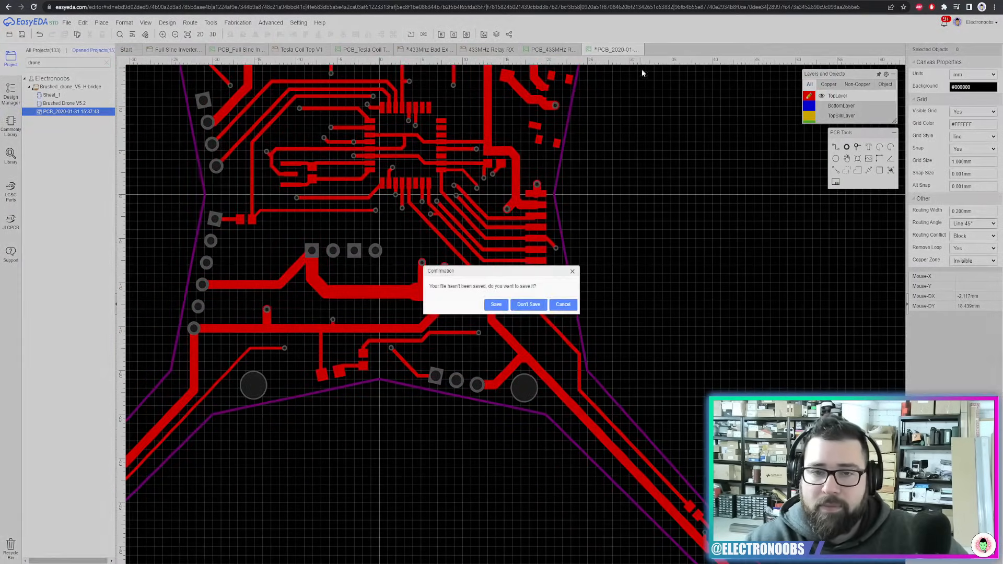
{"action": "left_click", "coordinate": [528, 304]}
Examine the mounting holes of the 433MHz relay PCB, selecting two of them to check their pad properties
{"action": "scroll", "coordinate": [599, 146], "scroll_direction": "down", "scroll_amount": 1}
{"action": "scroll", "coordinate": [672, 271], "scroll_direction": "up", "scroll_amount": 3}
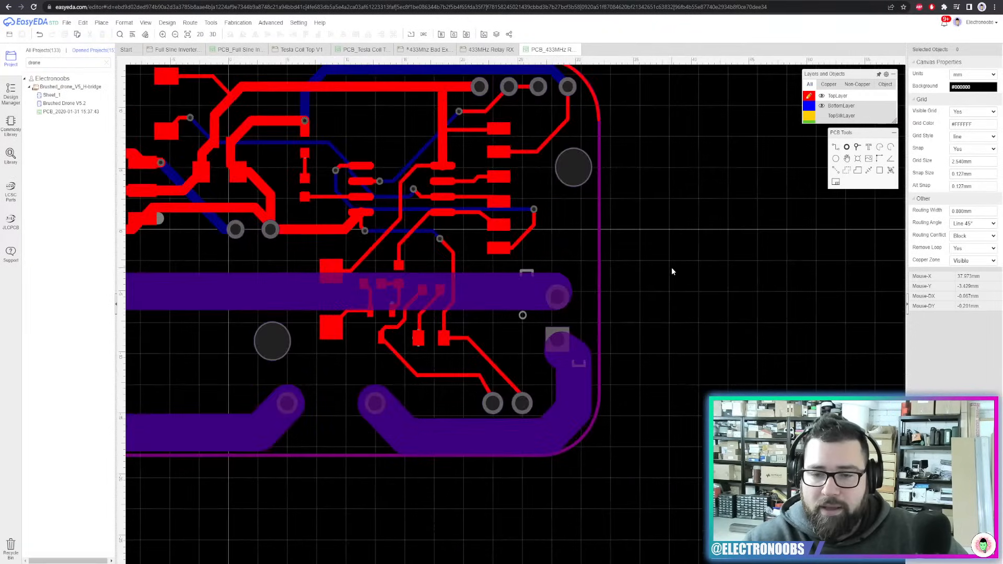
{"action": "right_click_drag", "start_coordinate": [616, 193], "coordinate": [701, 284]}
{"action": "left_click", "coordinate": [660, 271]}
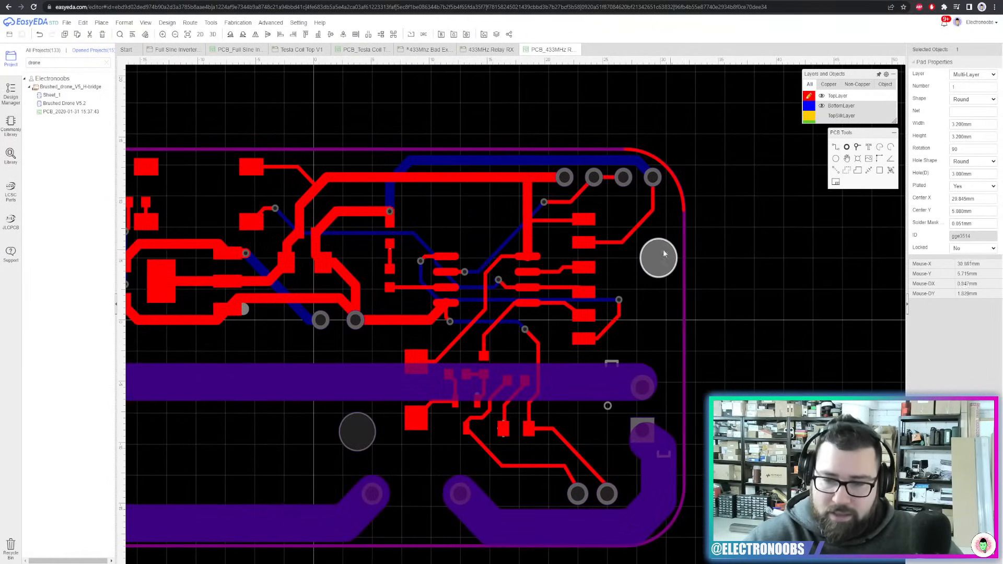
{"action": "left_click", "coordinate": [717, 257]}
{"action": "scroll", "coordinate": [717, 257], "scroll_direction": "down", "scroll_amount": 3}
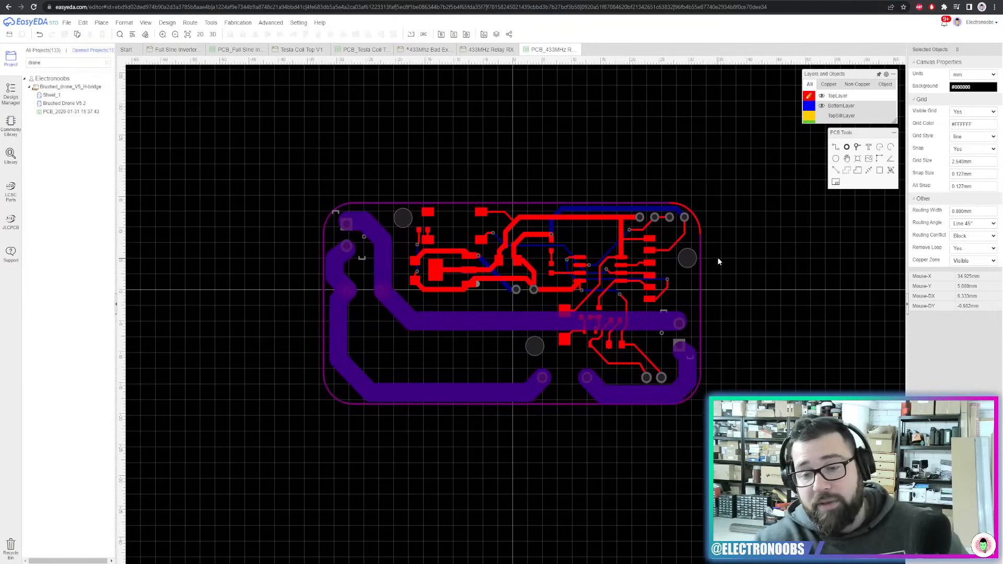
{"action": "scroll", "coordinate": [712, 236], "scroll_direction": "up", "scroll_amount": 3}
{"action": "left_click", "coordinate": [663, 232]}
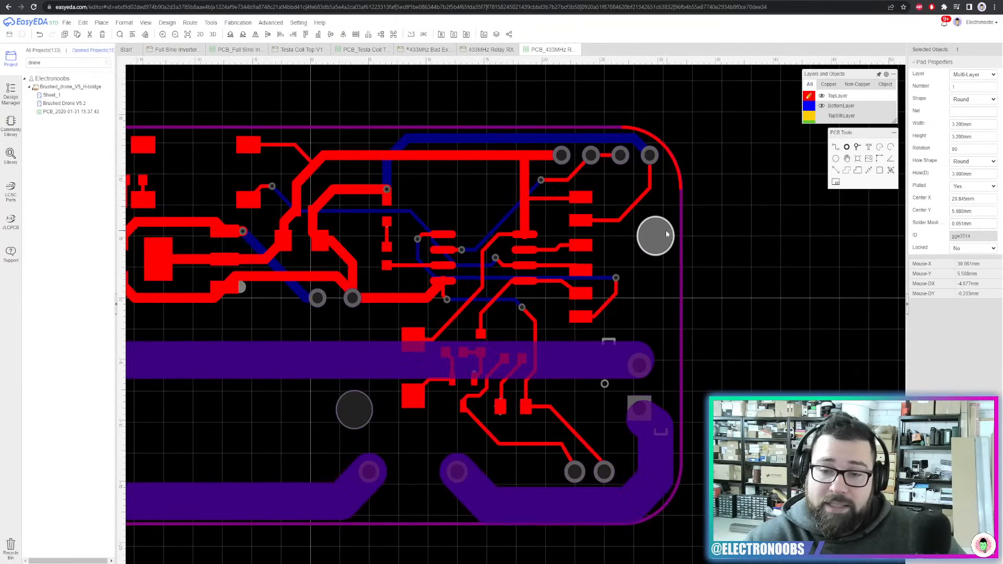
{"action": "scroll", "coordinate": [659, 233], "scroll_direction": "down", "scroll_amount": 3}
{"action": "left_click", "coordinate": [356, 197]}
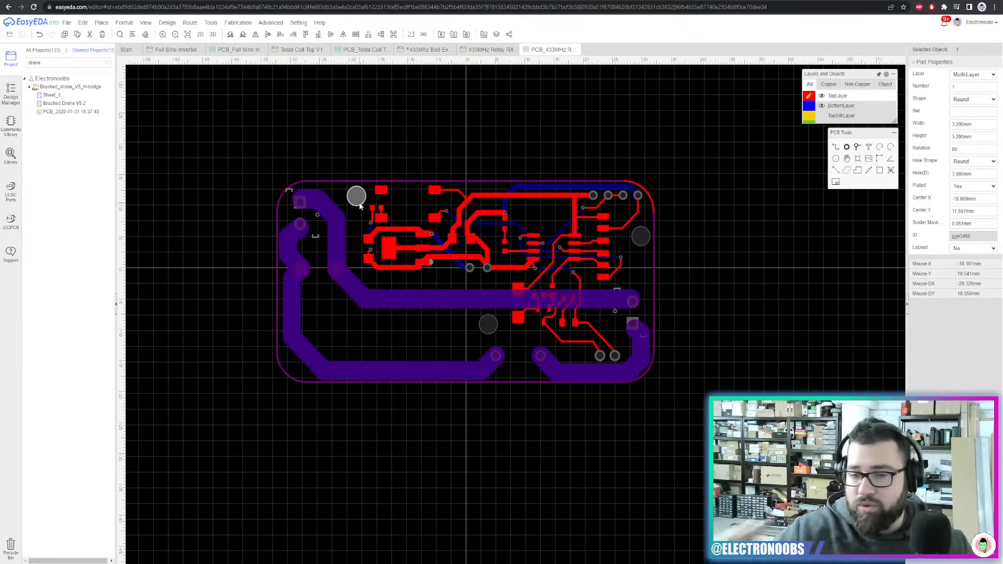
{"action": "scroll", "coordinate": [696, 159], "scroll_direction": "up", "scroll_amount": 2}
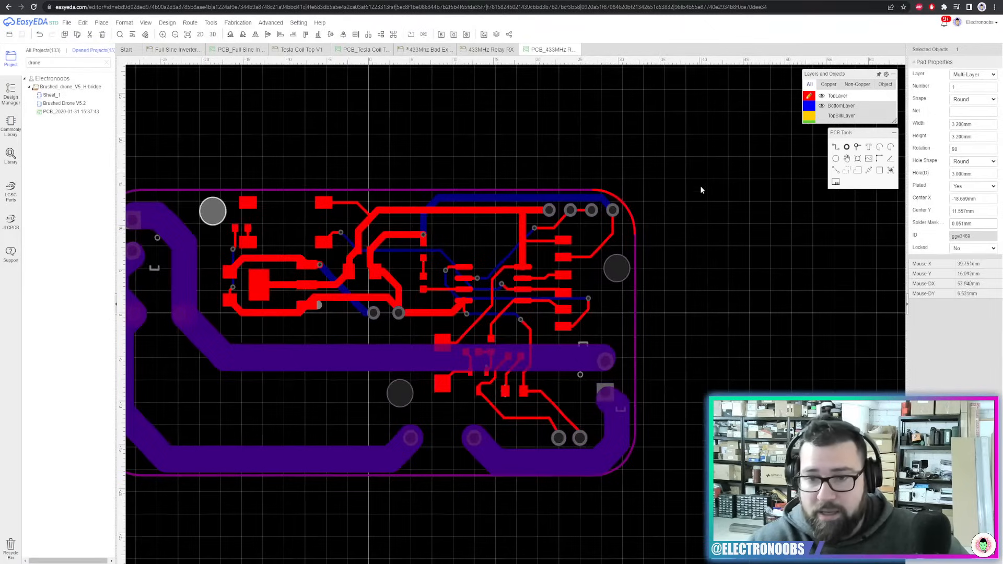
Place a new round pad in the empty area outside the relay board, beside its mounting hole
{"action": "left_click", "coordinate": [707, 217]}
{"action": "left_click", "coordinate": [846, 148]}
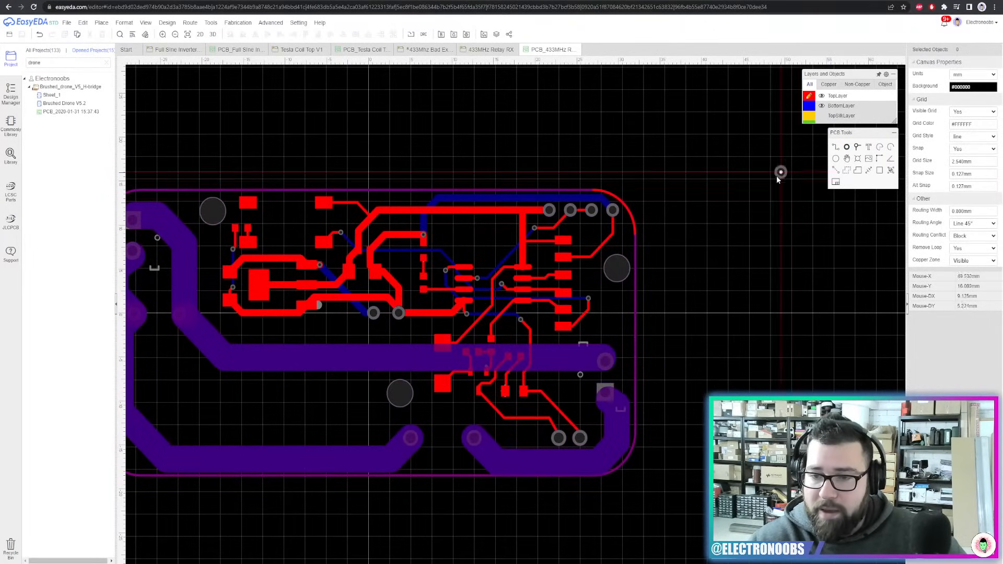
{"action": "scroll", "coordinate": [699, 263], "scroll_direction": "up", "scroll_amount": 2}
{"action": "left_click", "coordinate": [689, 267]}
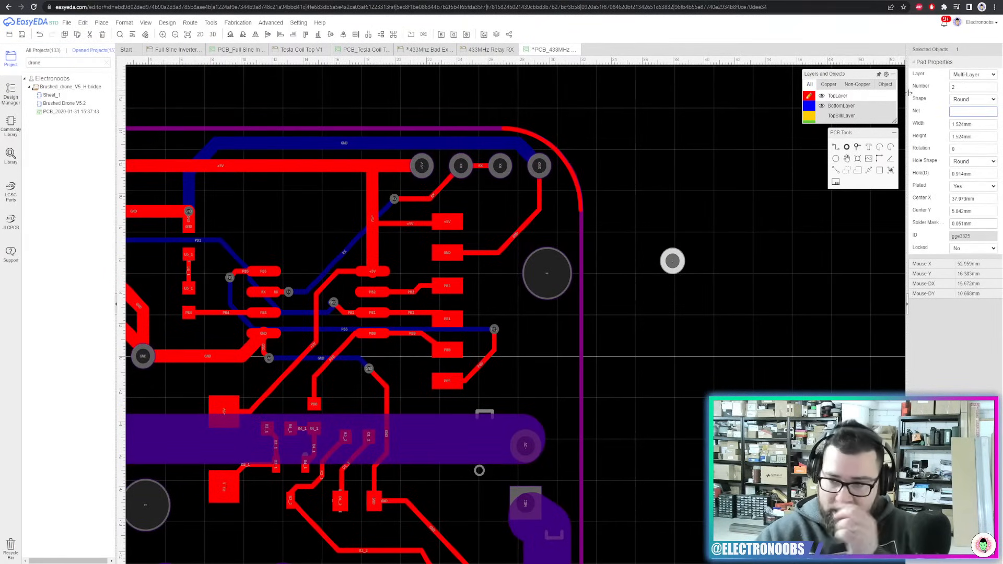
Assign the new pad outside the board to the GND net
{"action": "left_click", "coordinate": [796, 198]}
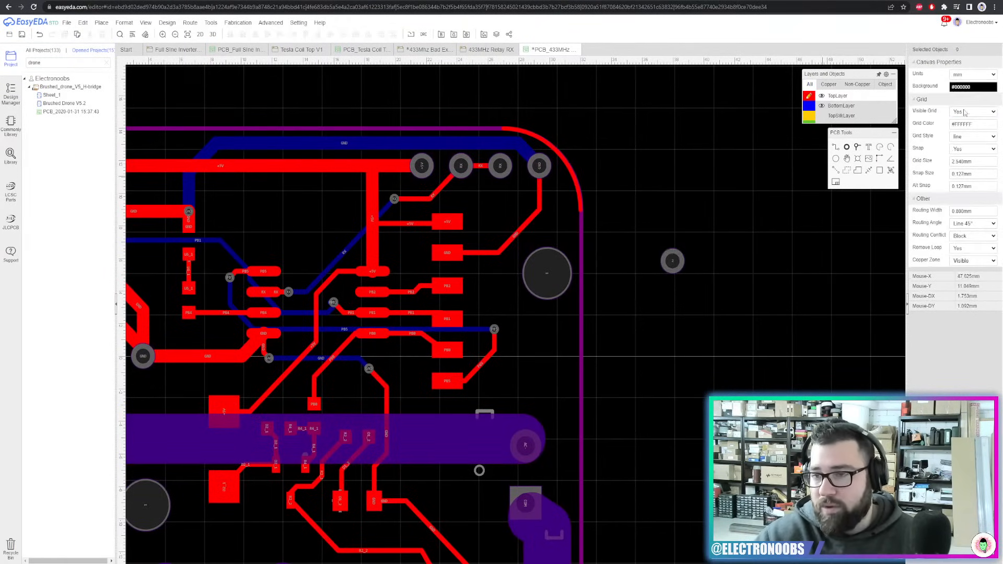
{"action": "left_click", "coordinate": [673, 256]}
{"action": "left_click", "coordinate": [974, 112]}
{"action": "type", "text": "G"}
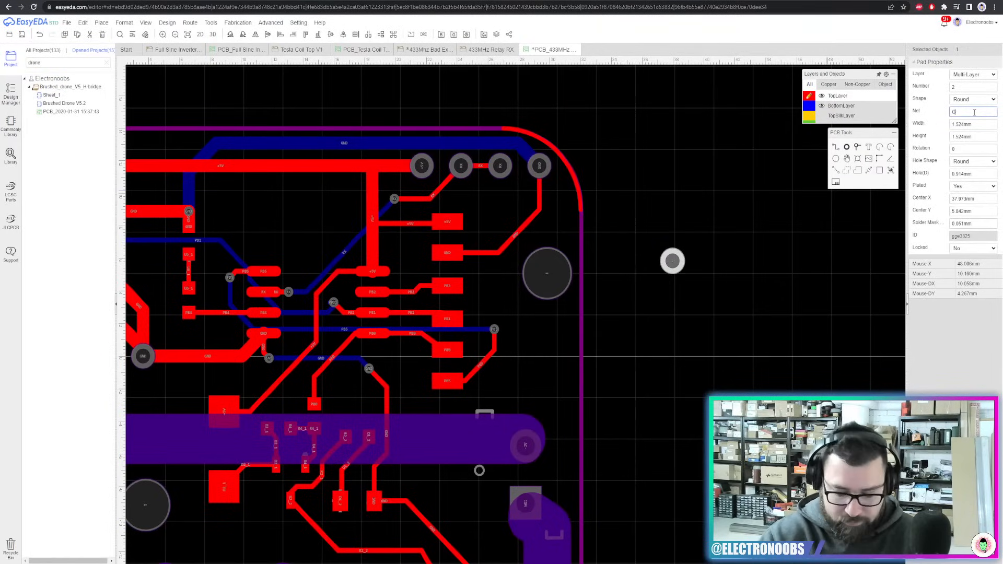
{"action": "type", "text": "ND"}
{"action": "key", "text": "Return"}
{"action": "left_click", "coordinate": [595, 170]}
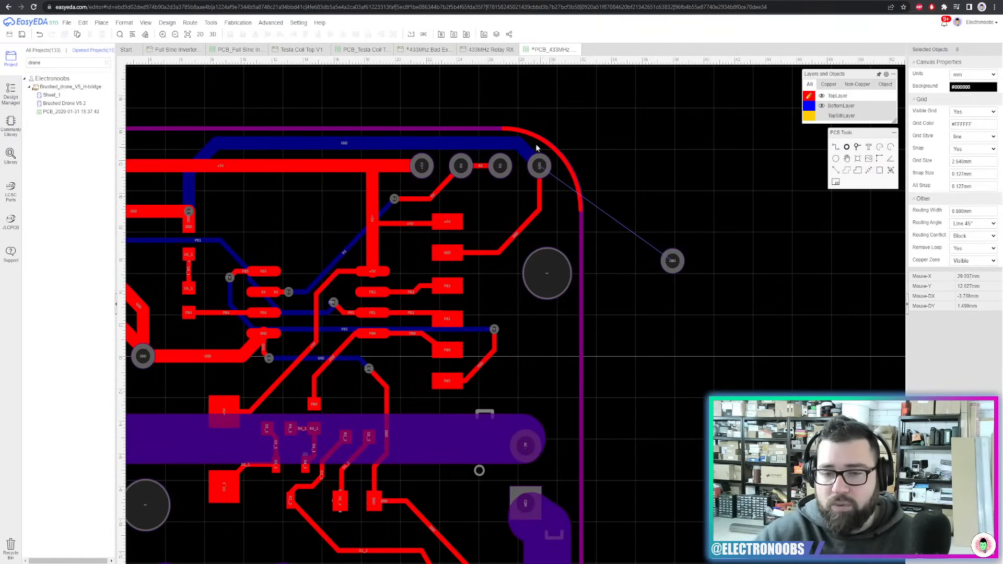
Clear the net assignment of the pad outside the board
{"action": "left_click", "coordinate": [673, 261]}
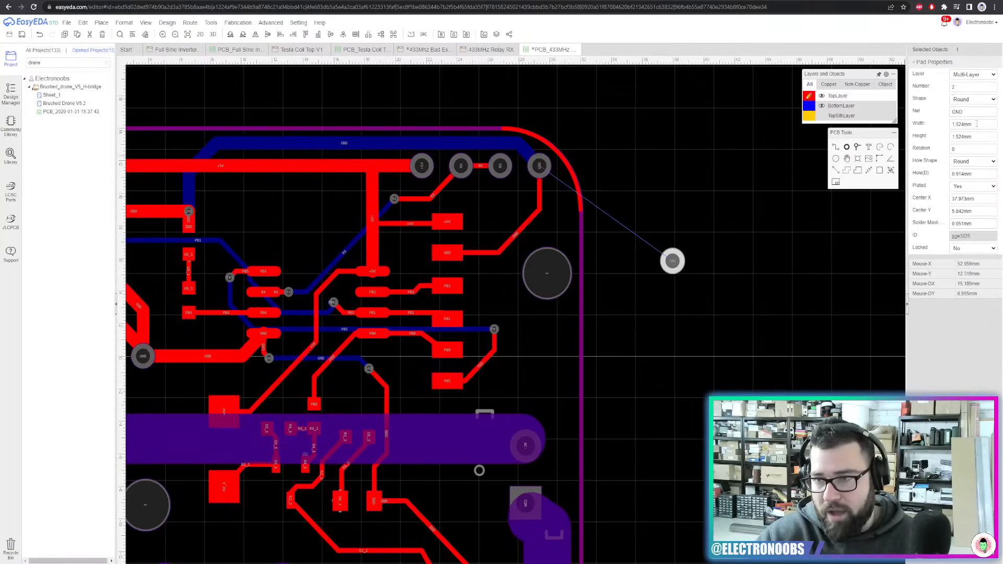
{"action": "double_click", "coordinate": [976, 111]}
{"action": "key", "text": "Return"}
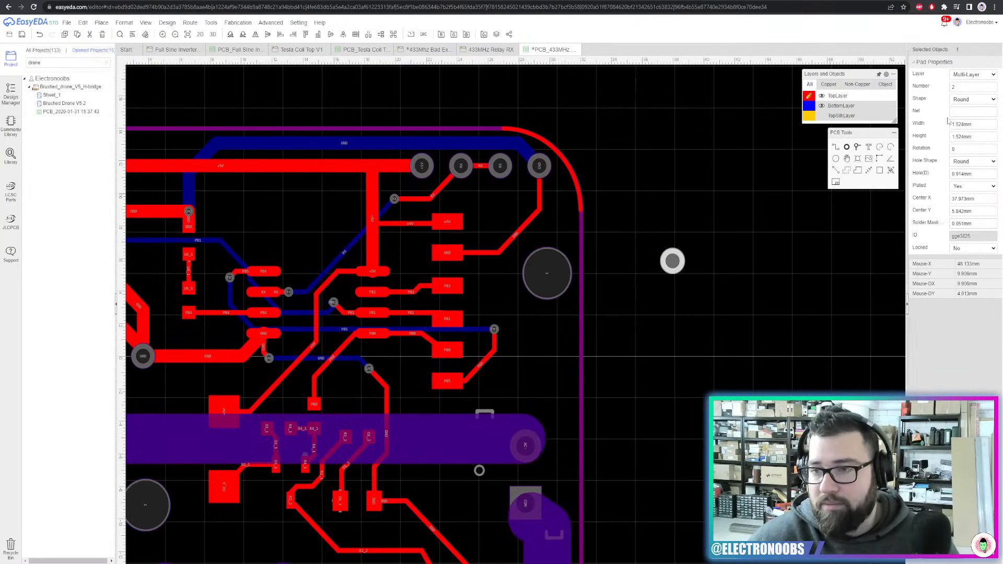
Set the pad's width and height to 3.2 mm and its hole diameter to 3 mm
{"action": "double_click", "coordinate": [965, 123]}
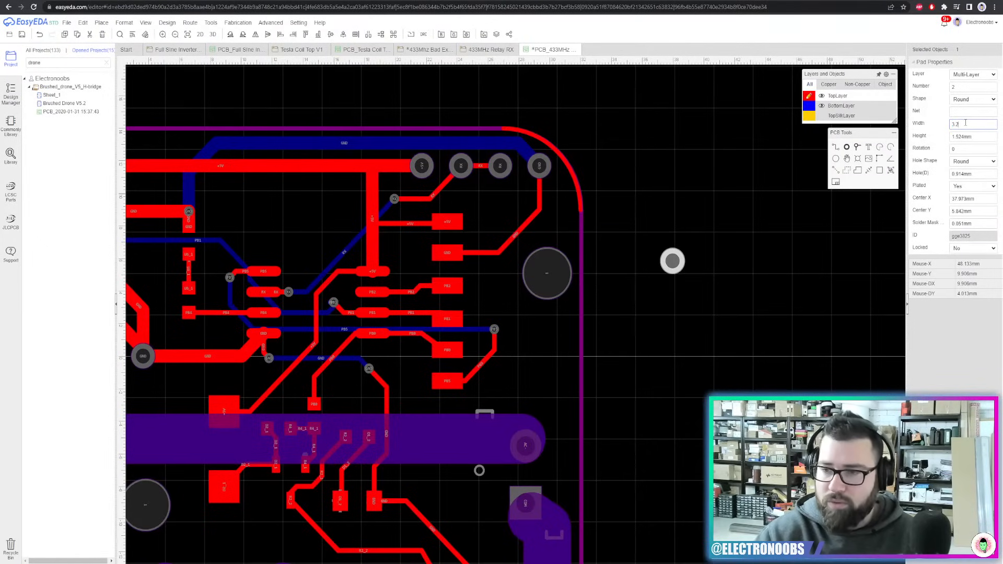
{"action": "type", "text": "3.2"}
{"action": "key", "text": "Return"}
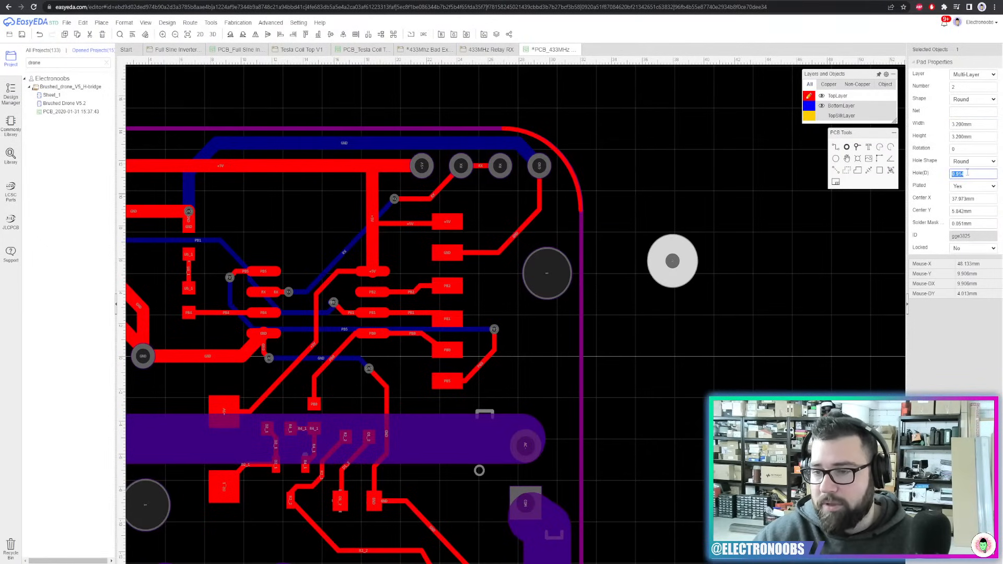
{"action": "type", "text": "3"}
{"action": "key", "text": "Return"}
Move the enlarged pad slightly in the area outside the board, then delete it
{"action": "mouse_move", "coordinate": [673, 283]}
{"action": "left_mouse_down"}
{"action": "mouse_move", "coordinate": [544, 303]}
{"action": "mouse_move", "coordinate": [546, 340]}
{"action": "mouse_move", "coordinate": [681, 293]}
{"action": "left_mouse_up"}
{"action": "scroll", "coordinate": [703, 251], "scroll_direction": "down", "scroll_amount": 2}
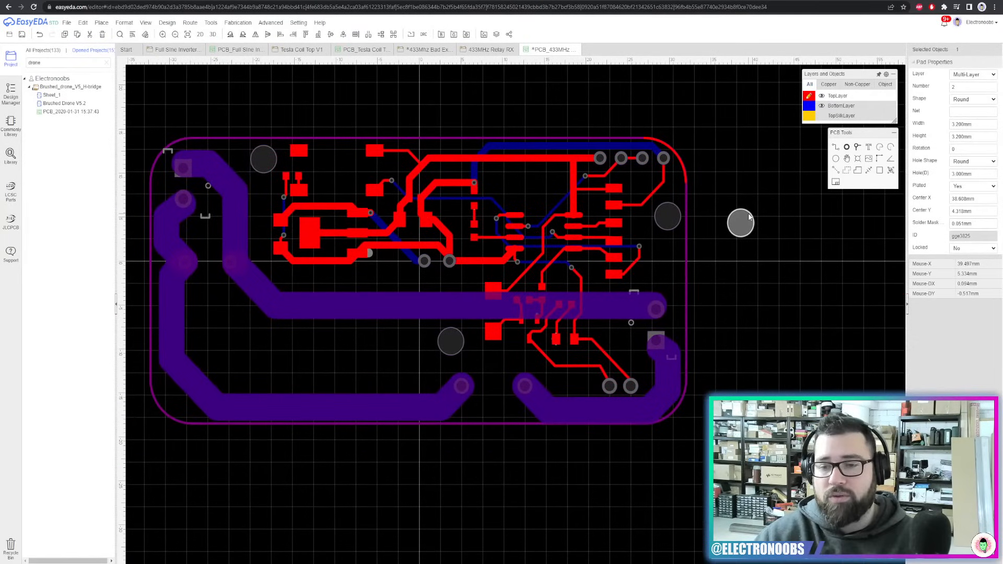
{"action": "key", "text": "Delete"}
Show the top silkscreen layer of the relay PCB and save the board
{"action": "right_click_drag", "start_coordinate": [709, 281], "coordinate": [767, 260]}
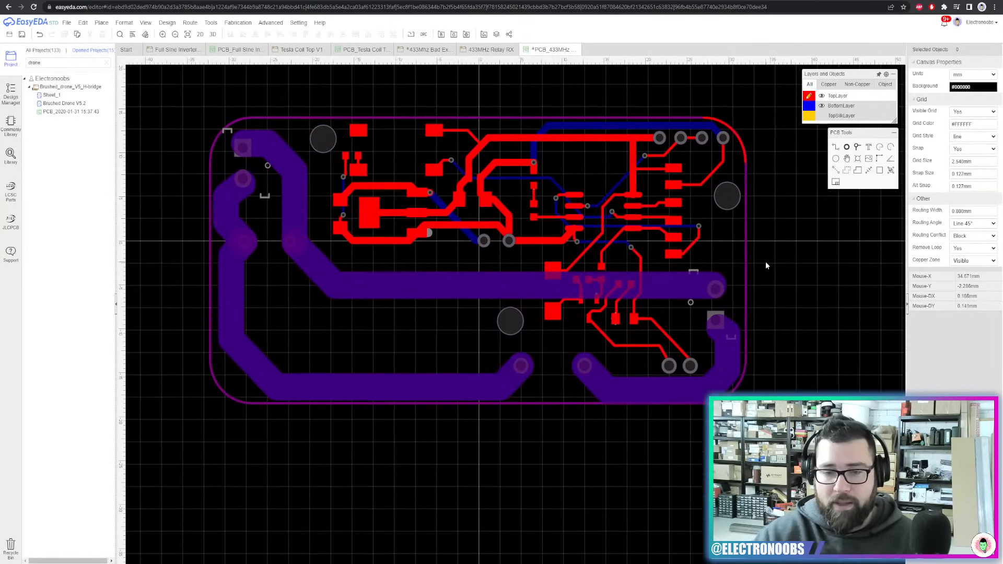
{"action": "left_click", "coordinate": [821, 116]}
{"action": "key", "text": "ctrl+s"}
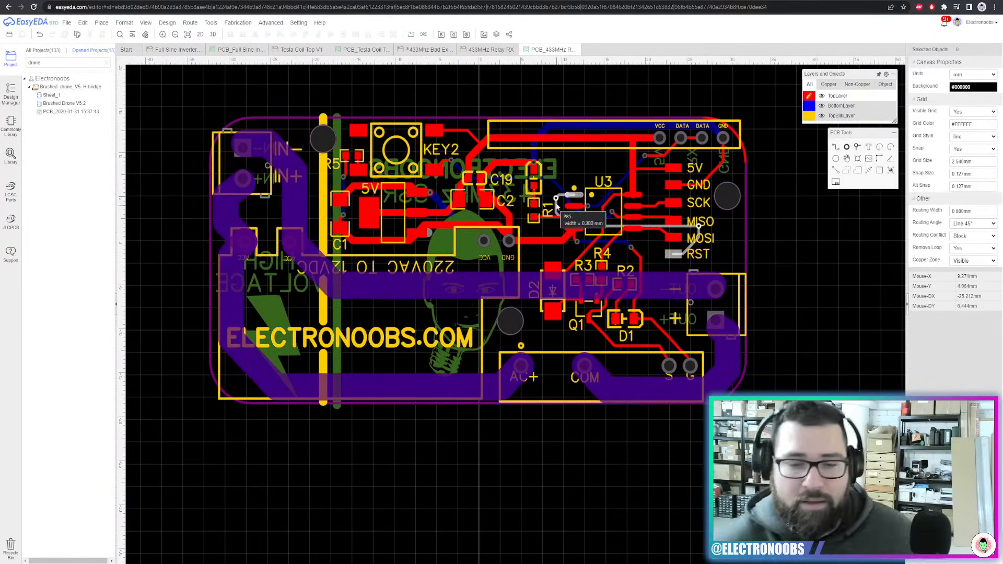
Hide the BottomLayer, TopLayer, TopSilkLayer and BottomSolderMaskLayer, leaving the bottom silkscreen artwork visible
{"action": "left_click", "coordinate": [821, 105]}
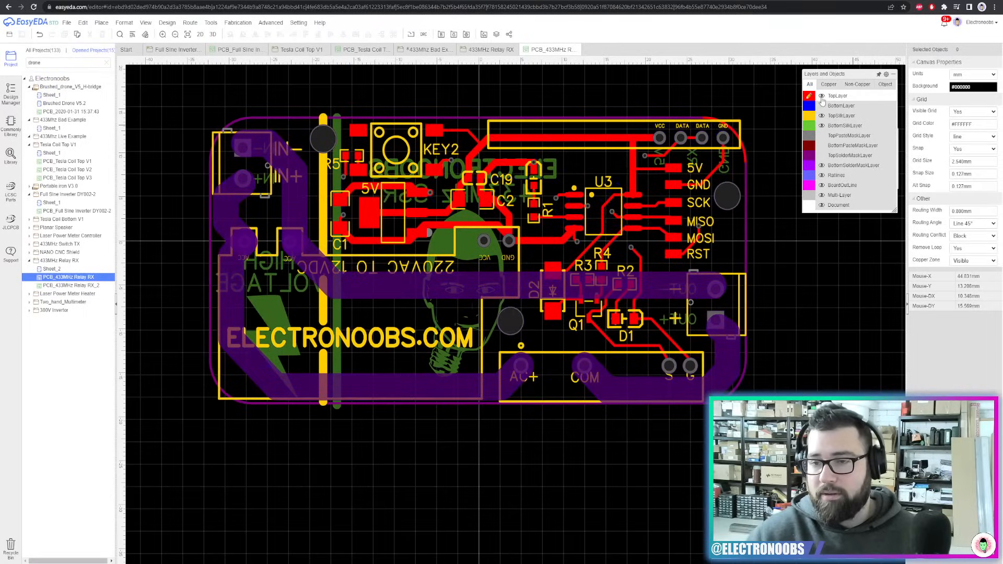
{"action": "left_click", "coordinate": [821, 95]}
{"action": "left_click", "coordinate": [821, 116]}
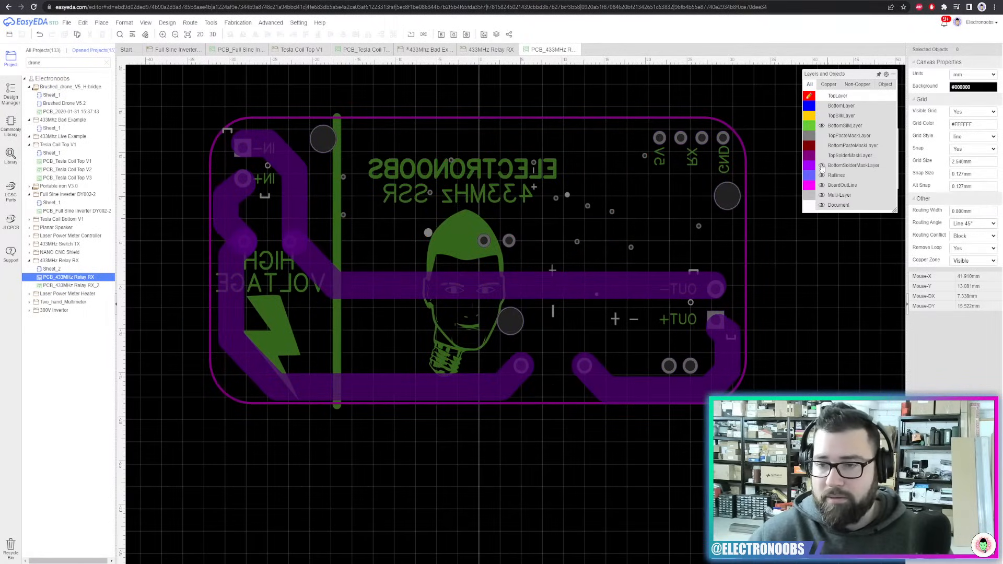
{"action": "left_click", "coordinate": [821, 166]}
Select the face image on the bottom silkscreen and examine it on the board
{"action": "left_click", "coordinate": [469, 250]}
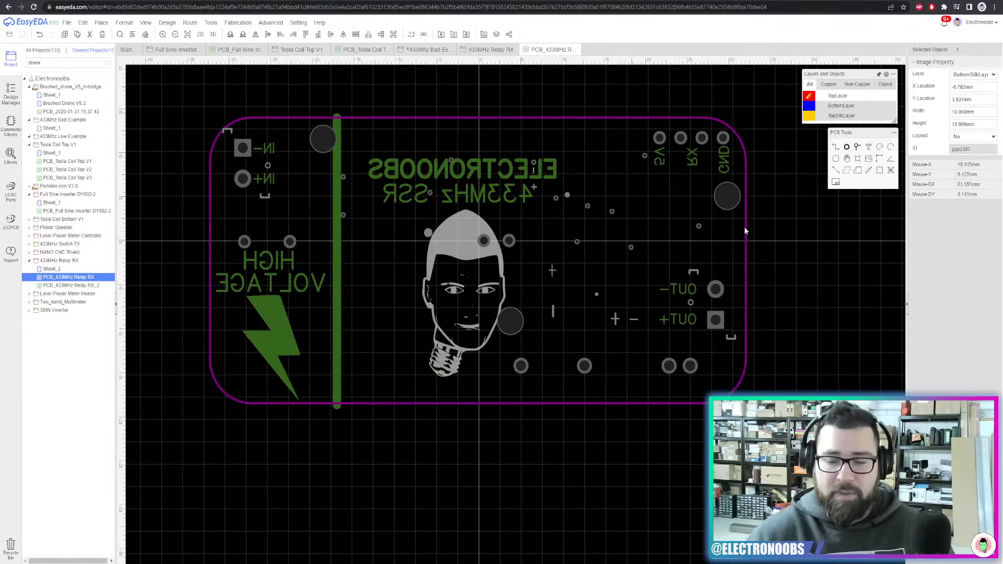
{"action": "scroll", "coordinate": [746, 231], "scroll_direction": "down", "scroll_amount": 3}
{"action": "scroll", "coordinate": [693, 224], "scroll_direction": "up", "scroll_amount": 5}
{"action": "scroll", "coordinate": [766, 208], "scroll_direction": "down", "scroll_amount": 2}
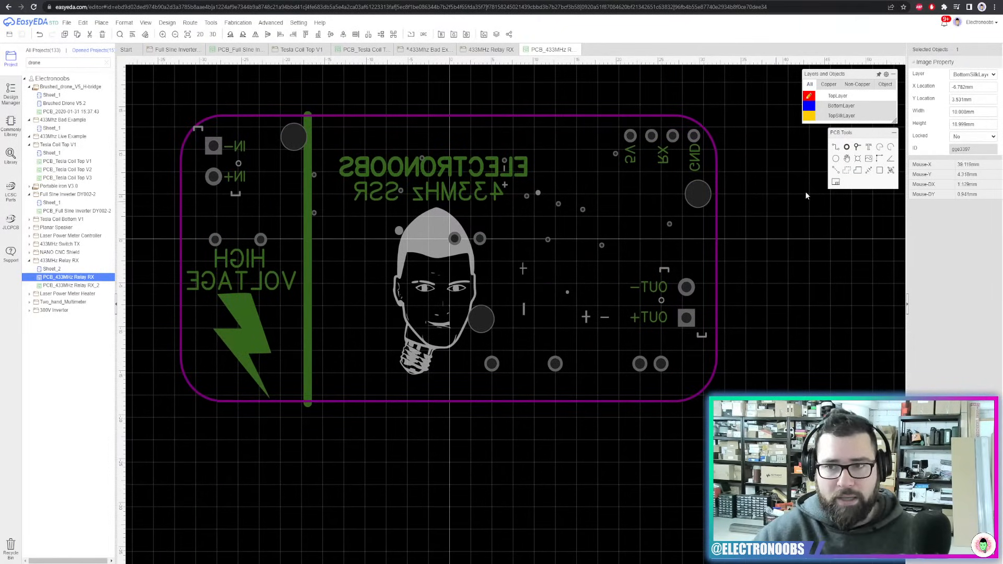
Start inserting an image into the PCB and load the black-and-white face picture from the ELECTRONOOBS folder
{"action": "mouse_move", "coordinate": [831, 111]}
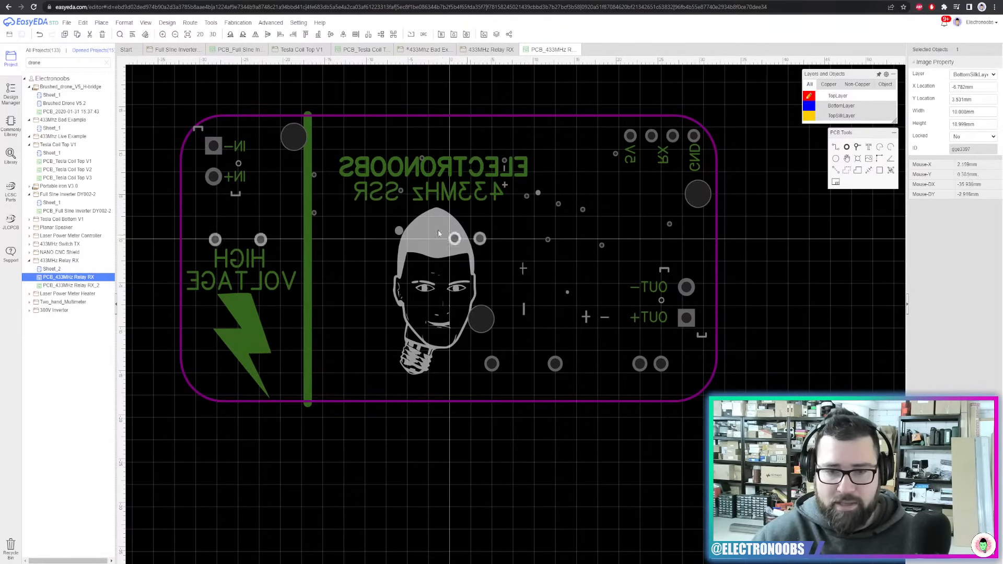
{"action": "left_click", "coordinate": [869, 159]}
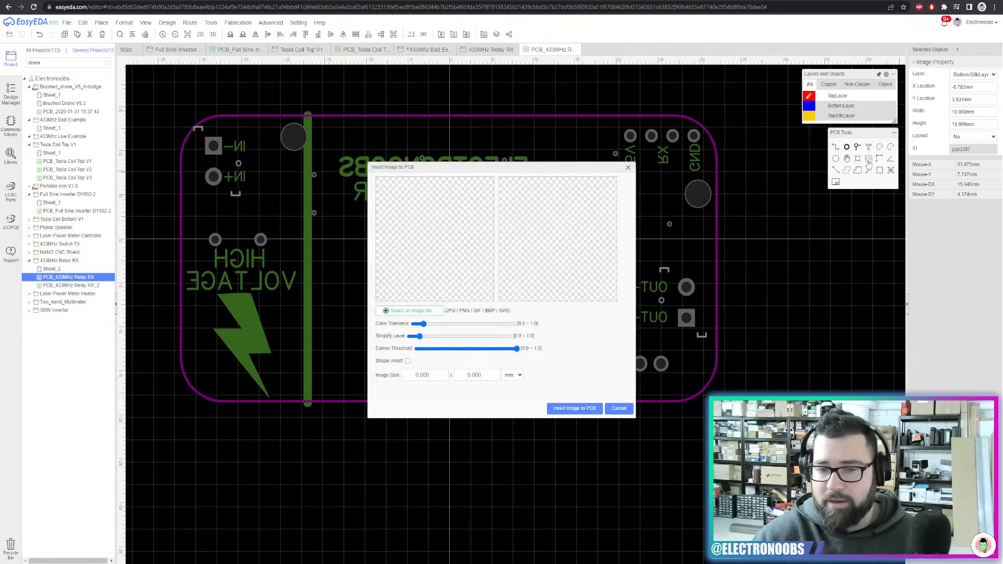
{"action": "left_click", "coordinate": [410, 311]}
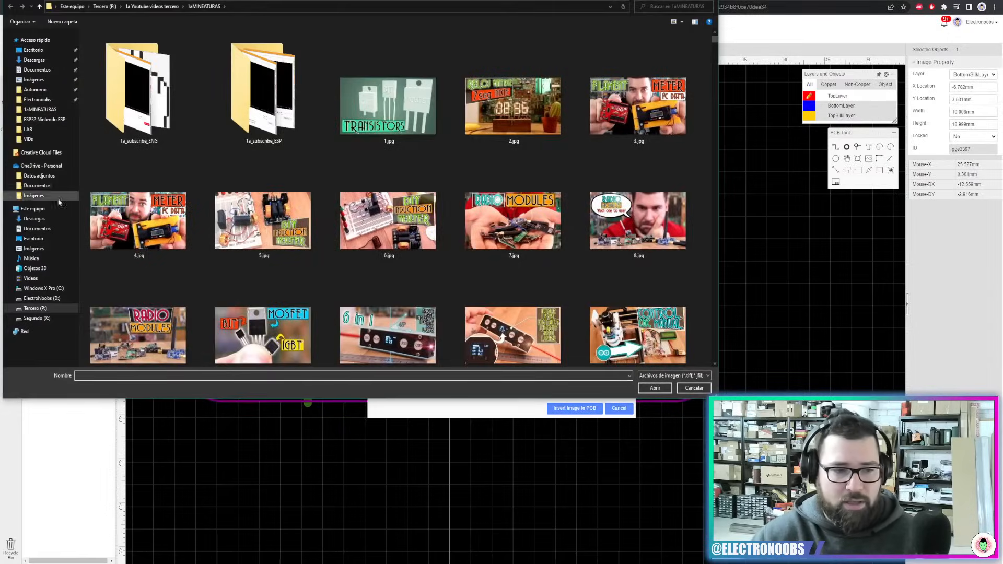
{"action": "left_click", "coordinate": [36, 308]}
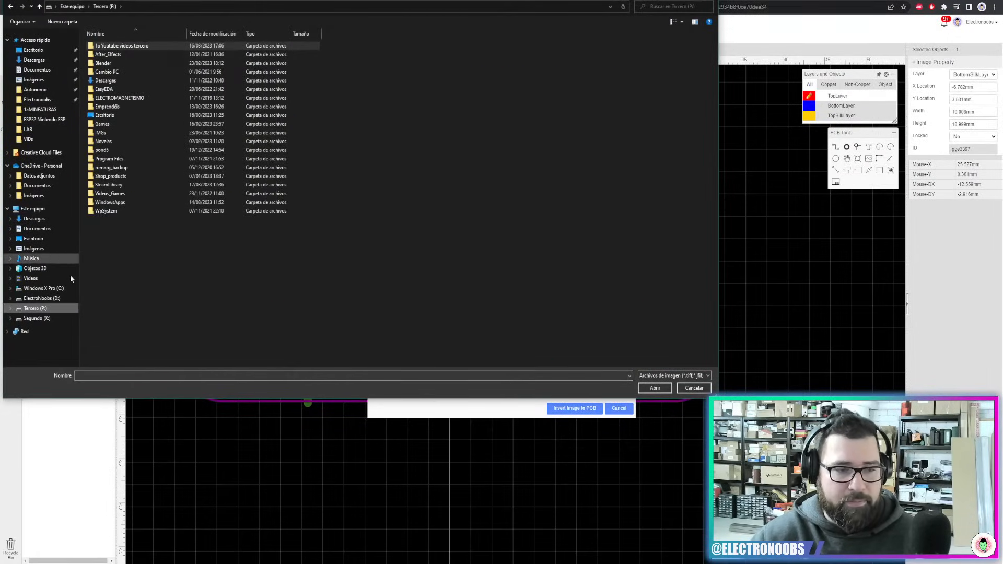
{"action": "left_click", "coordinate": [41, 298]}
{"action": "double_click", "coordinate": [115, 141]}
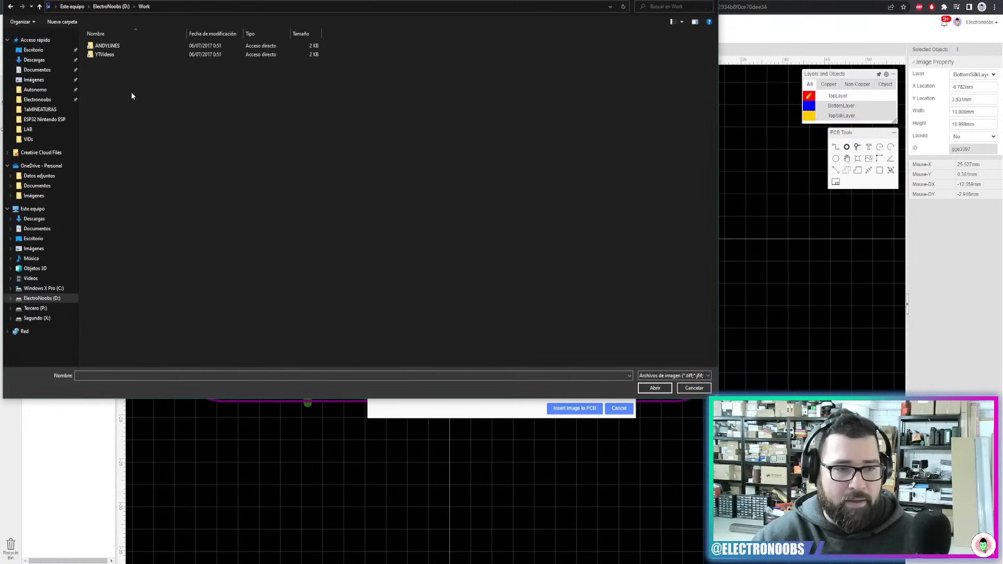
{"action": "double_click", "coordinate": [128, 48]}
{"action": "double_click", "coordinate": [139, 101]}
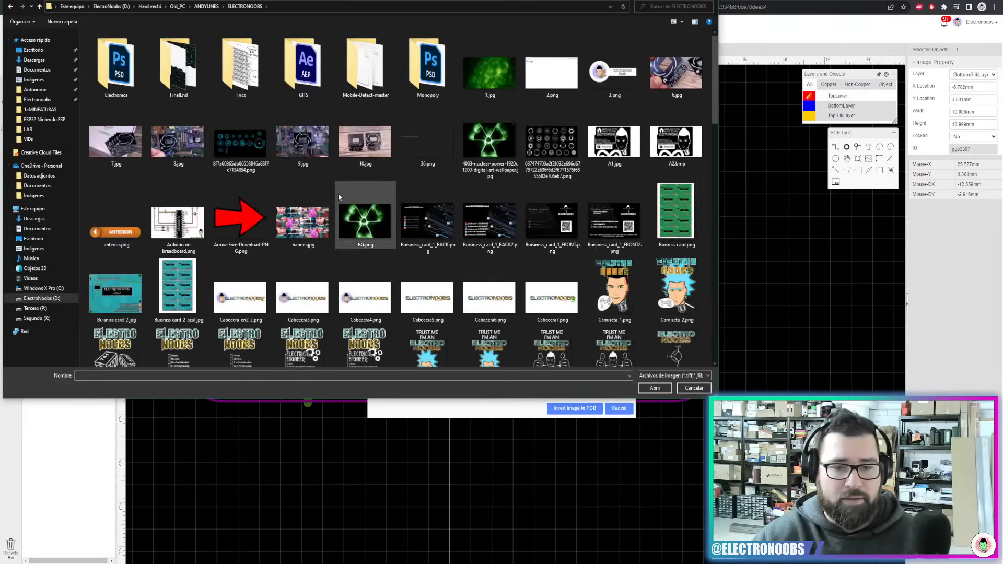
{"action": "scroll", "coordinate": [339, 197], "scroll_direction": "down", "scroll_amount": 10}
{"action": "double_click", "coordinate": [179, 115]}
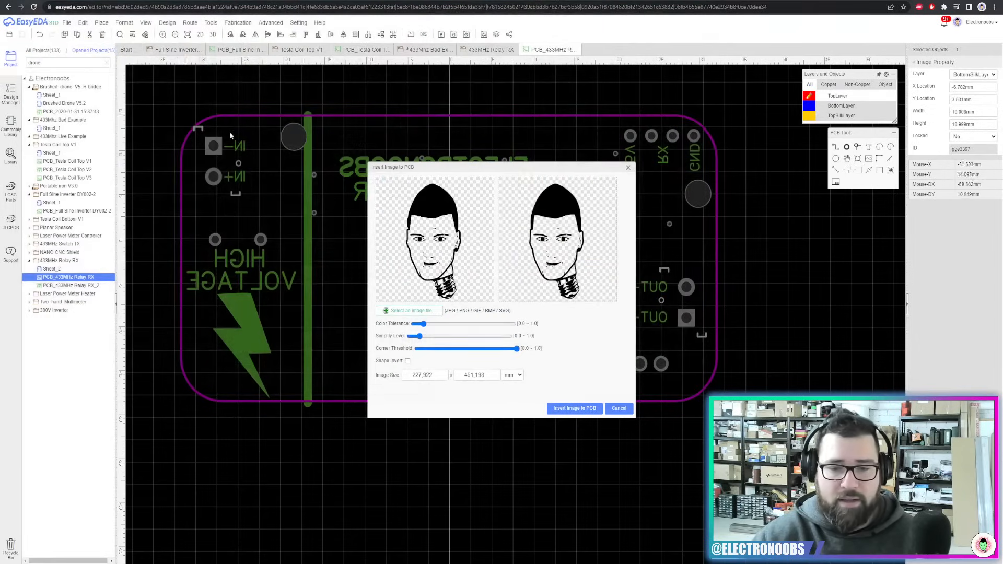
Insert the loaded face picture into the PCB and place it on the bottom silkscreen beside the relay board
{"action": "left_click", "coordinate": [574, 408]}
{"action": "scroll", "coordinate": [600, 263], "scroll_direction": "down", "scroll_amount": 5}
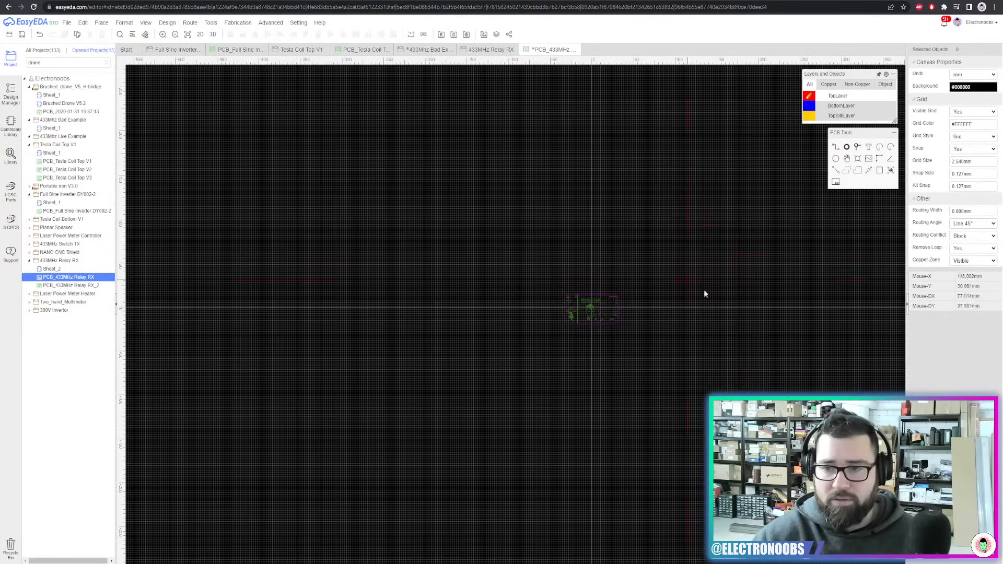
{"action": "scroll", "coordinate": [546, 136], "scroll_direction": "down", "scroll_amount": 3}
{"action": "mouse_move", "coordinate": [846, 93]}
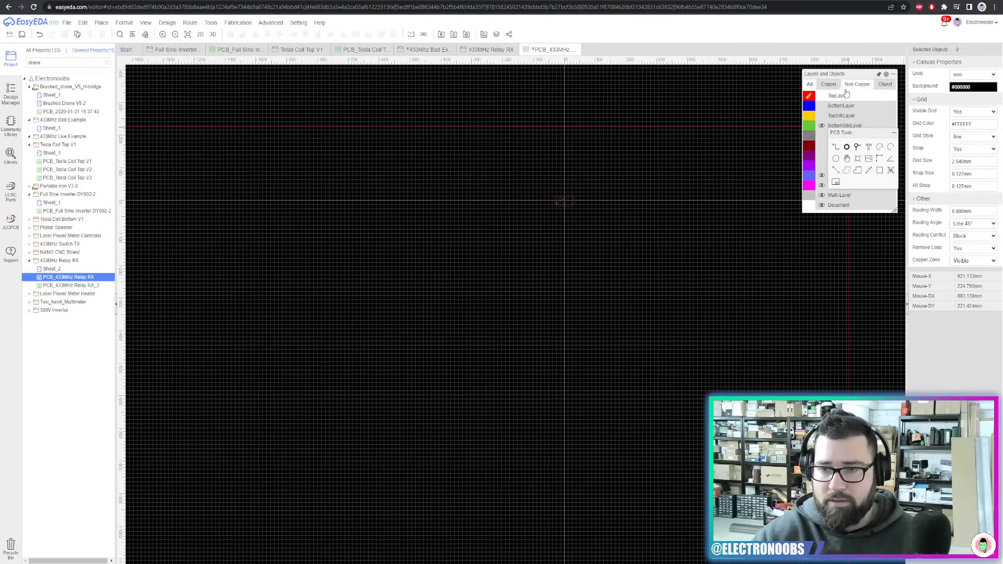
{"action": "scroll", "coordinate": [601, 176], "scroll_direction": "up", "scroll_amount": 5}
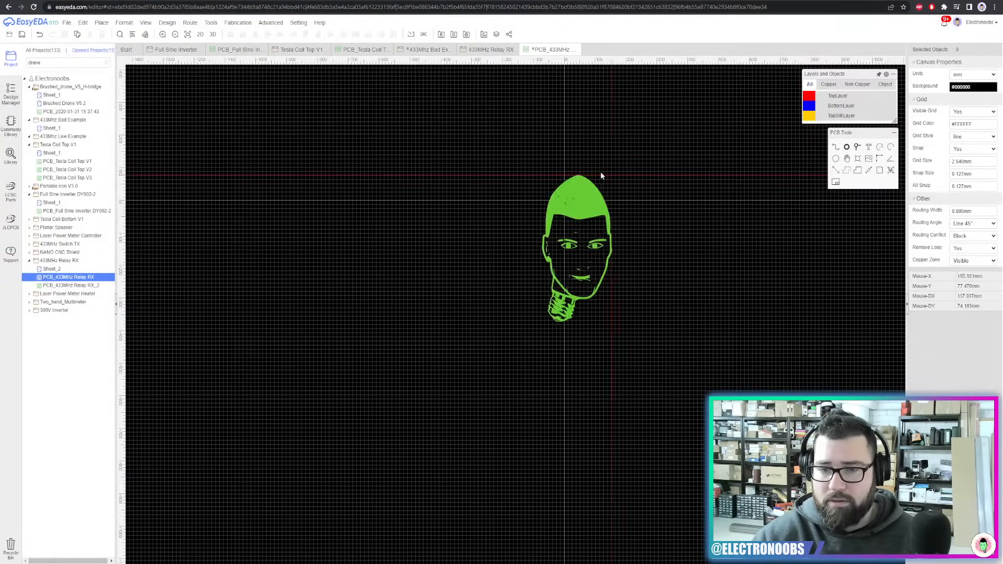
{"action": "scroll", "coordinate": [643, 157], "scroll_direction": "up", "scroll_amount": 5}
{"action": "scroll", "coordinate": [615, 211], "scroll_direction": "down", "scroll_amount": 4}
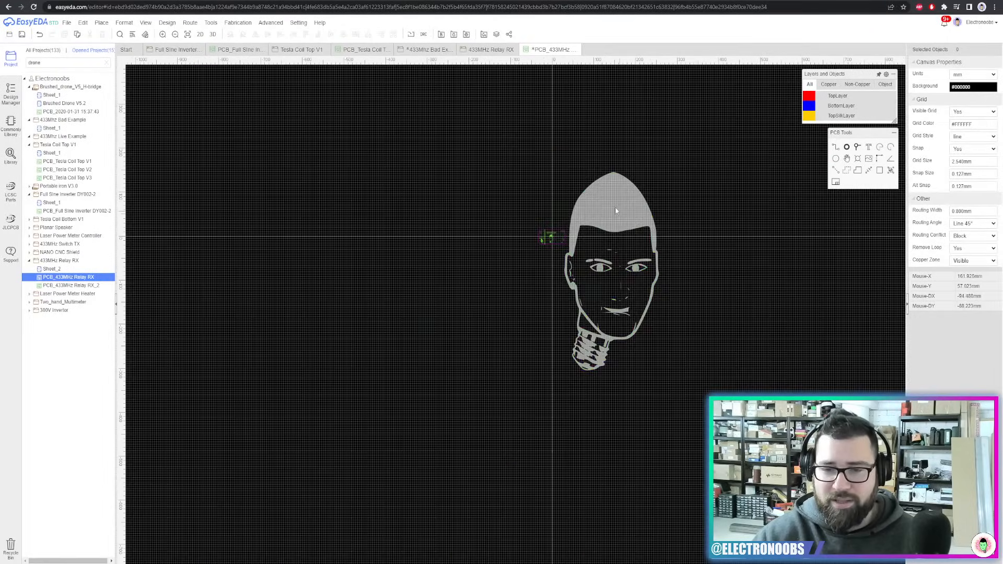
Resize the inserted face image to 11 mm wide and about 22 mm high
{"action": "left_click", "coordinate": [615, 211]}
{"action": "double_click", "coordinate": [984, 111]}
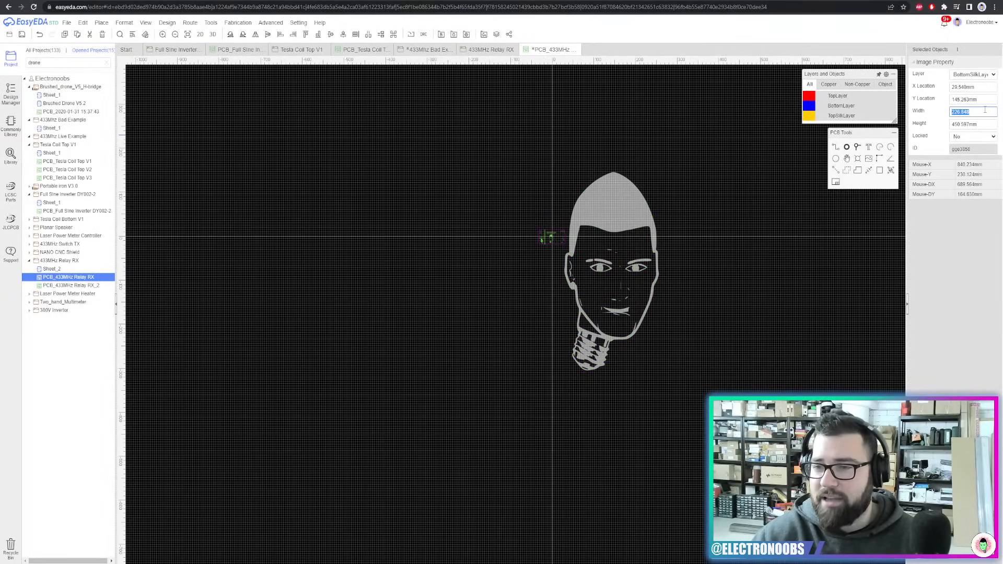
{"action": "type", "text": "11"}
{"action": "key", "text": "Return"}
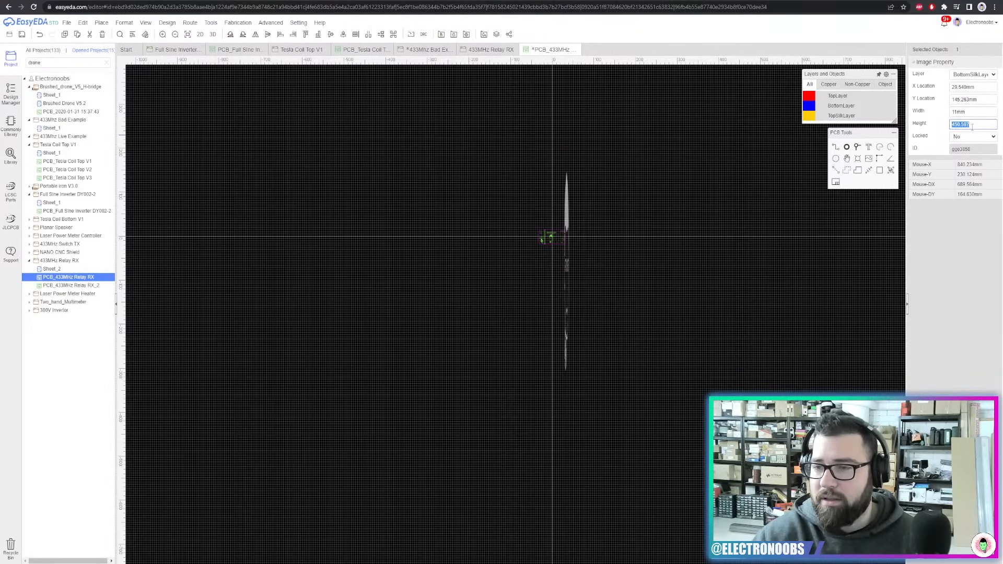
{"action": "left_click", "coordinate": [616, 189]}
{"action": "scroll", "coordinate": [616, 189], "scroll_direction": "up", "scroll_amount": 4}
Move the resized face image down onto the relay board, near the existing face artwork
{"action": "left_click_drag", "start_coordinate": [475, 154], "coordinate": [469, 273]}
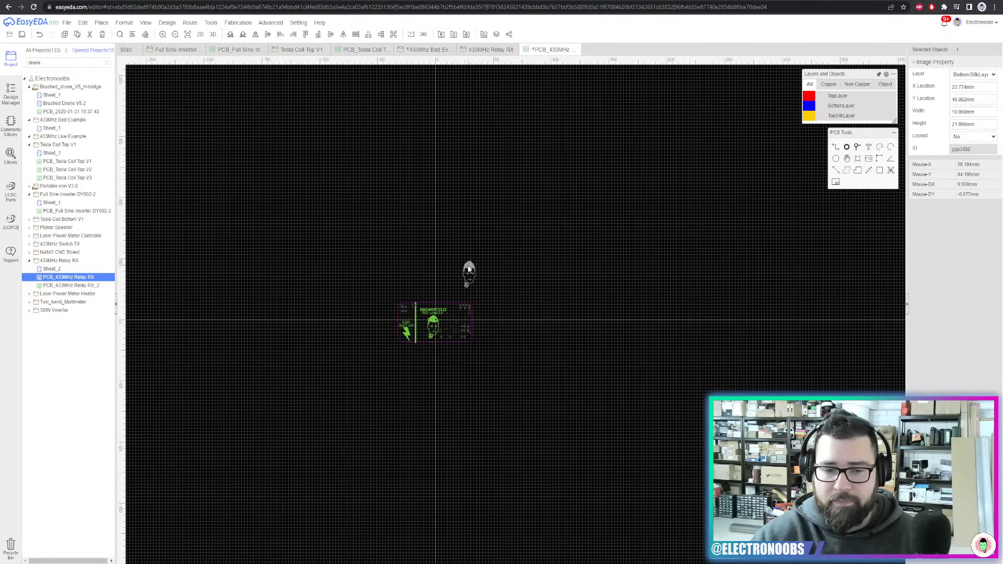
{"action": "scroll", "coordinate": [469, 274], "scroll_direction": "up", "scroll_amount": 6}
{"action": "right_click_drag", "start_coordinate": [543, 233], "coordinate": [617, 157]}
{"action": "left_click_drag", "start_coordinate": [545, 178], "coordinate": [621, 307]}
{"action": "right_click_drag", "start_coordinate": [678, 279], "coordinate": [737, 141]}
{"action": "left_click_drag", "start_coordinate": [692, 150], "coordinate": [516, 254]}
Try rotating the newly placed face image through four successive turns on the board
{"action": "scroll", "coordinate": [540, 280], "scroll_direction": "up", "scroll_amount": 4}
{"action": "left_click", "coordinate": [730, 269]}
{"action": "key", "text": "space"}
{"action": "key", "text": "space"}
{"action": "key", "text": "space"}
{"action": "key", "text": "space"}
{"action": "scroll", "coordinate": [515, 254], "scroll_direction": "down", "scroll_amount": 2}
{"action": "right_click_drag", "start_coordinate": [721, 274], "coordinate": [853, 248]}
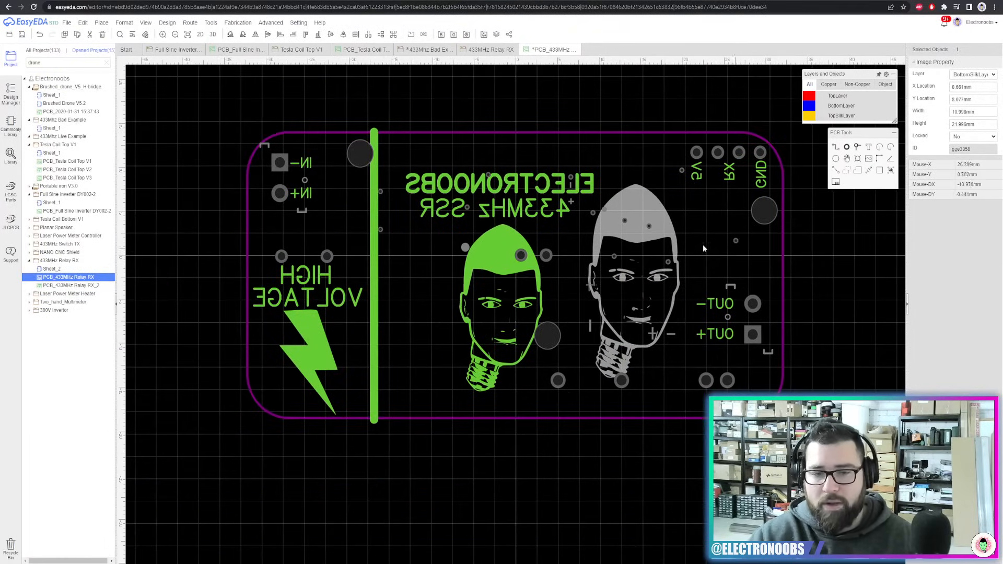
Delete the newly inserted face image and save the board
{"action": "key", "text": "Delete"}
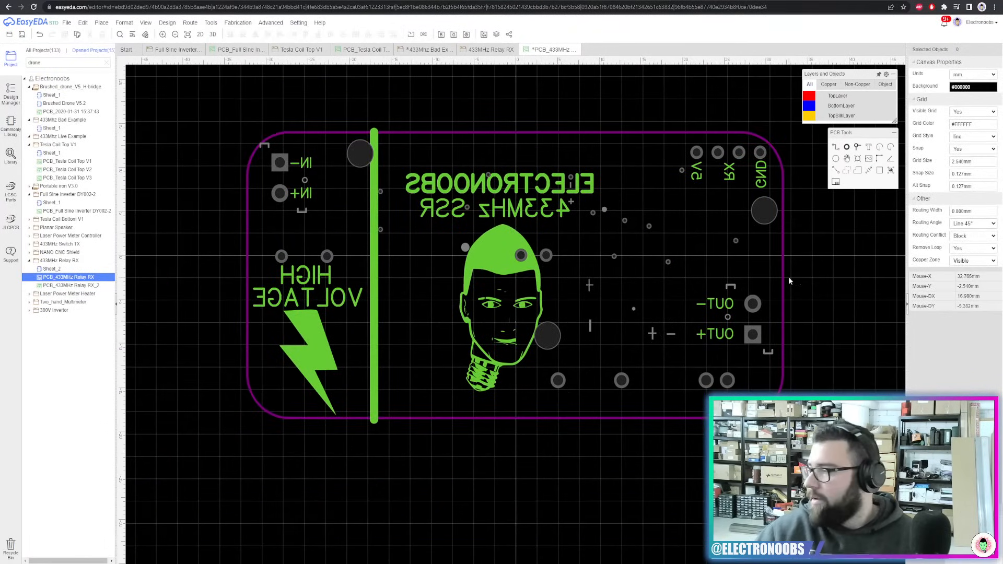
{"action": "key", "text": "ctrl+s"}
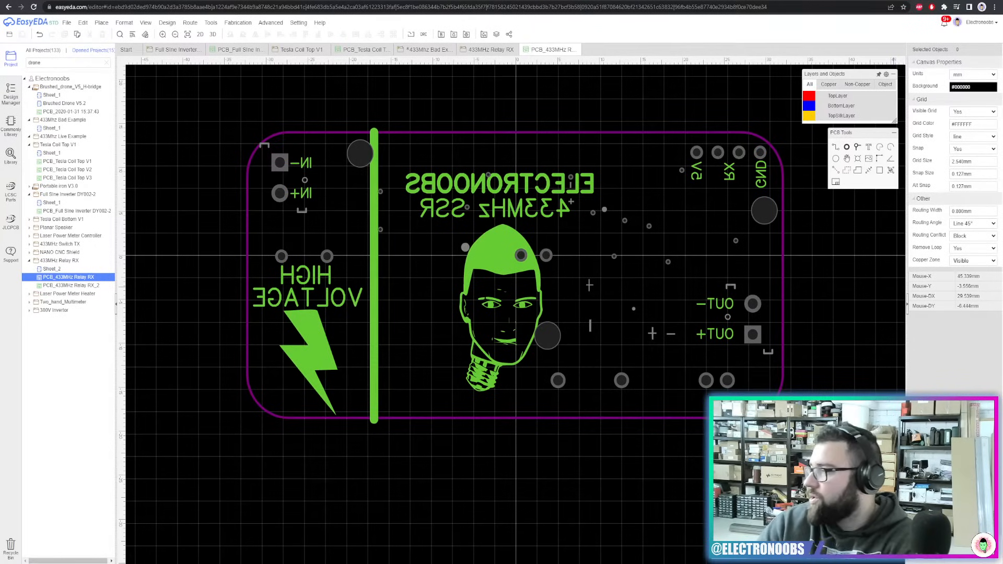
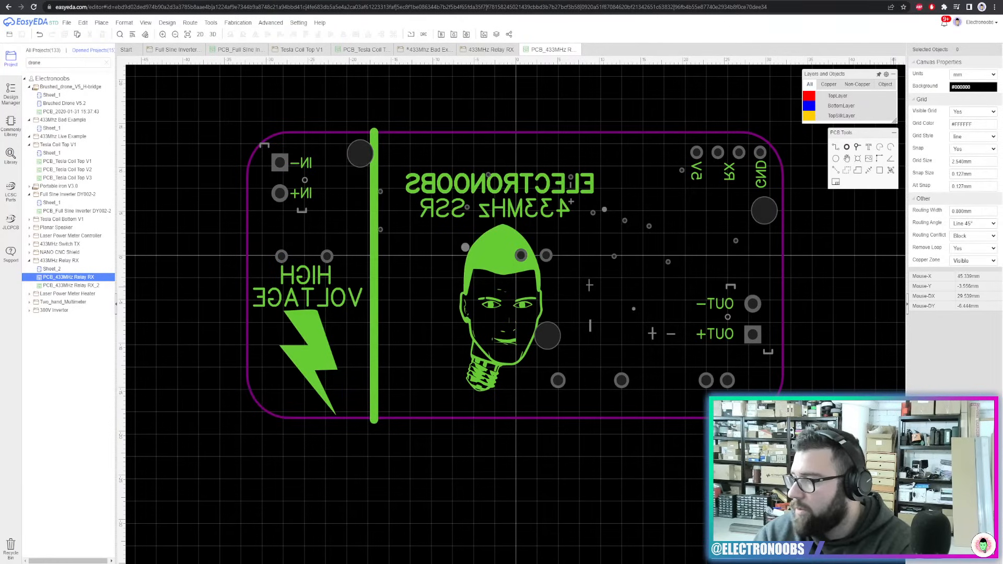
Show the BottomLayer and TopLayer copper together with the bottom silkscreen artwork
{"action": "left_click", "coordinate": [821, 106]}
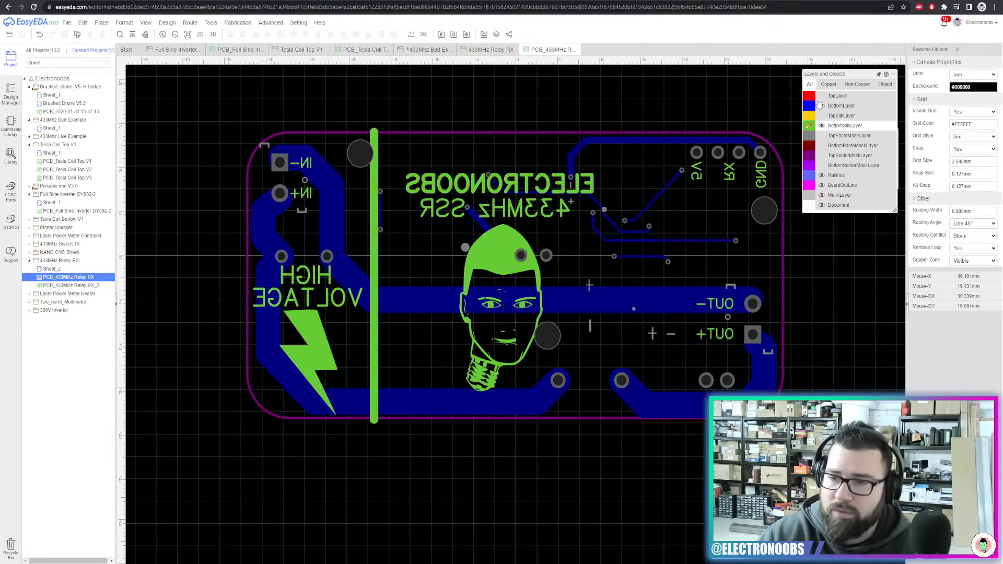
{"action": "left_click", "coordinate": [821, 95]}
{"action": "scroll", "coordinate": [729, 233], "scroll_direction": "down", "scroll_amount": 1}
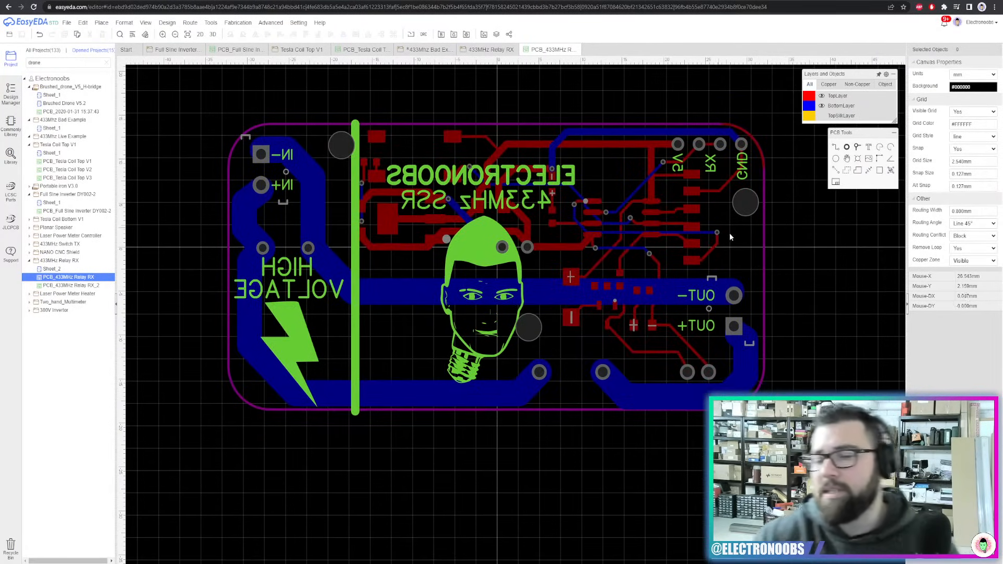
{"action": "scroll", "coordinate": [788, 250], "scroll_direction": "up", "scroll_amount": 1}
{"action": "scroll", "coordinate": [795, 251], "scroll_direction": "down", "scroll_amount": 1}
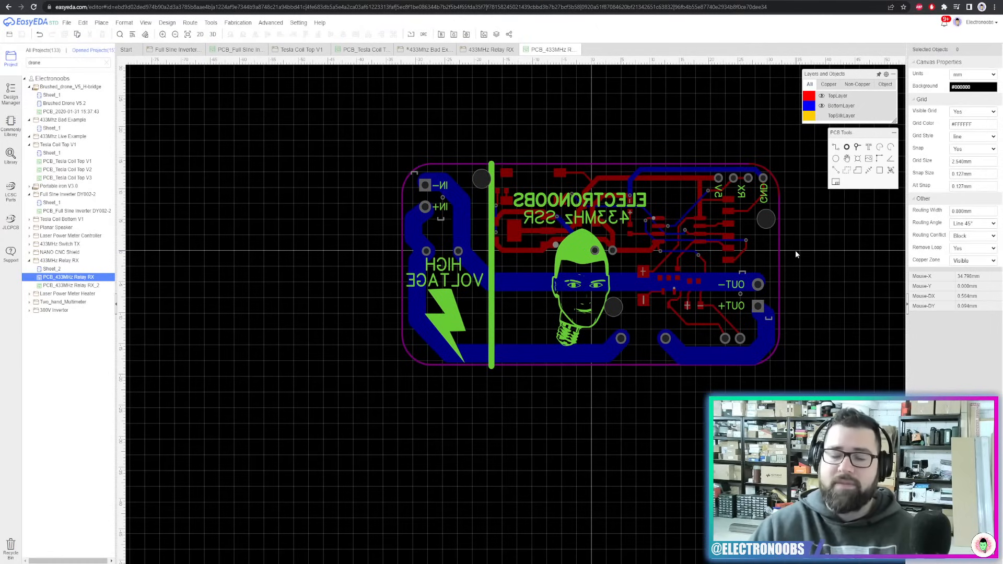
Show the TopSilkLayer and hide the BottomSilkLayer and BottomLayer
{"action": "left_click", "coordinate": [821, 116]}
{"action": "left_click", "coordinate": [821, 126]}
{"action": "left_click", "coordinate": [821, 105]}
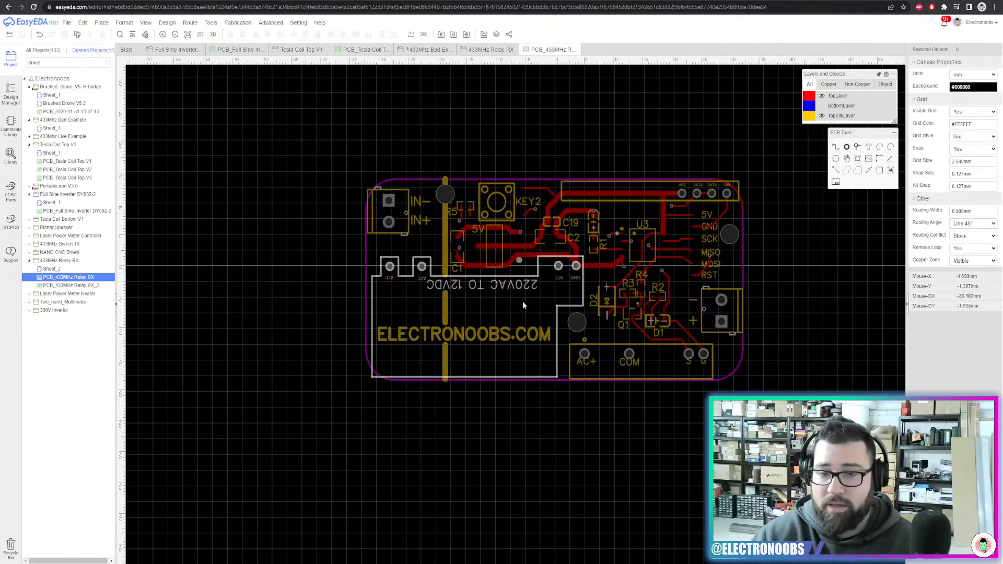
Select the input terminal, the 220VAC to 12VDC converter, the relay and the output terminal in turn to examine their placement
{"action": "scroll", "coordinate": [460, 305], "scroll_direction": "up", "scroll_amount": 2}
{"action": "left_click", "coordinate": [380, 162]}
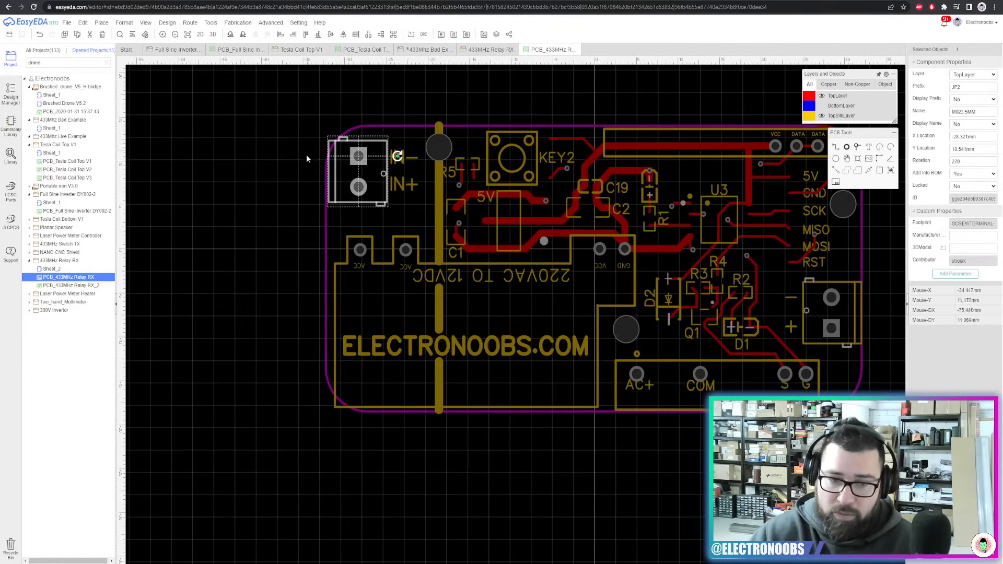
{"action": "left_click", "coordinate": [419, 265]}
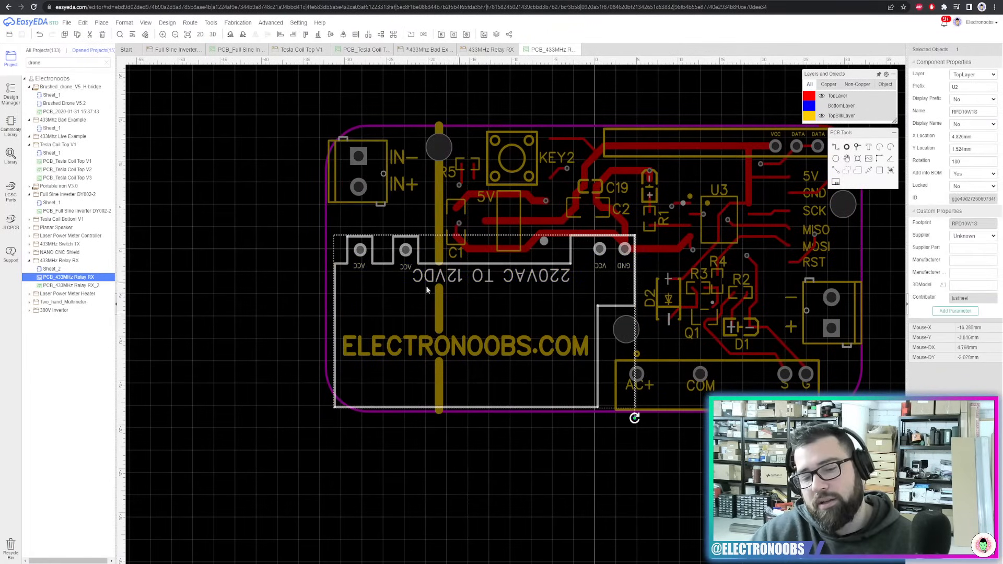
{"action": "right_click_drag", "start_coordinate": [599, 431], "coordinate": [436, 438]}
{"action": "left_click", "coordinate": [571, 371]}
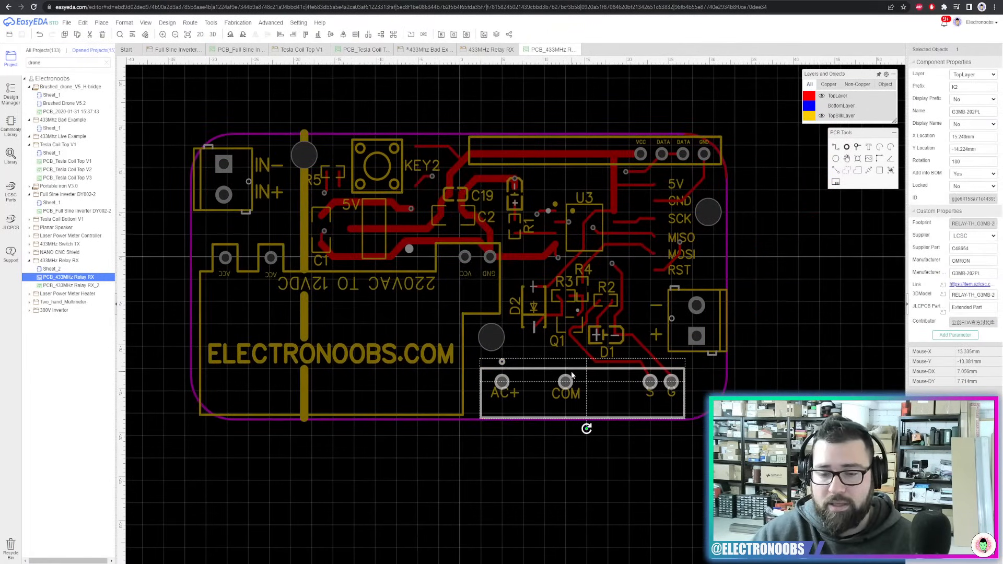
{"action": "left_click", "coordinate": [717, 320]}
{"action": "right_click_drag", "start_coordinate": [793, 296], "coordinate": [833, 300]}
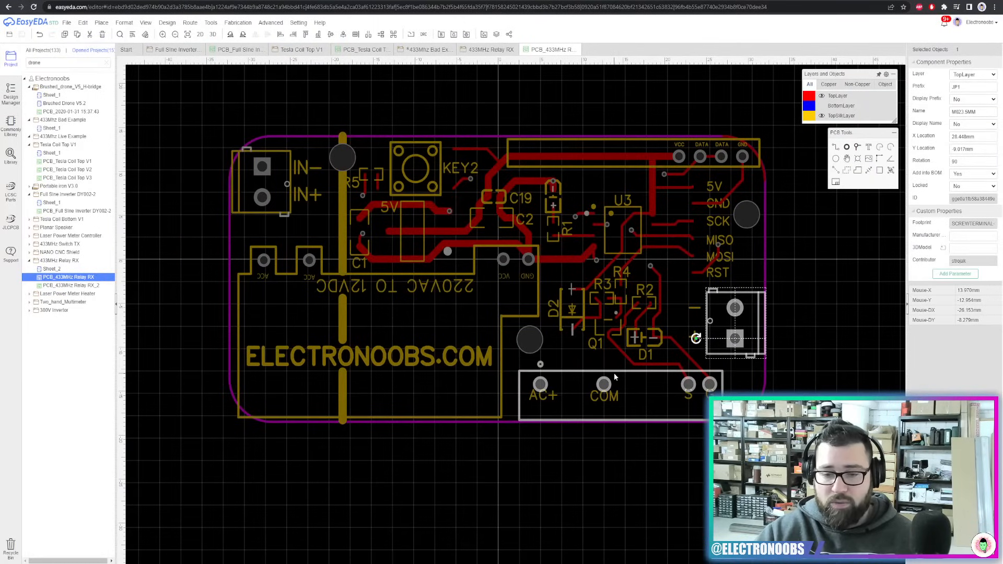
Try moving the relay off the board beside the input terminal, and undo the move
{"action": "left_click_drag", "start_coordinate": [614, 376], "coordinate": [146, 200]}
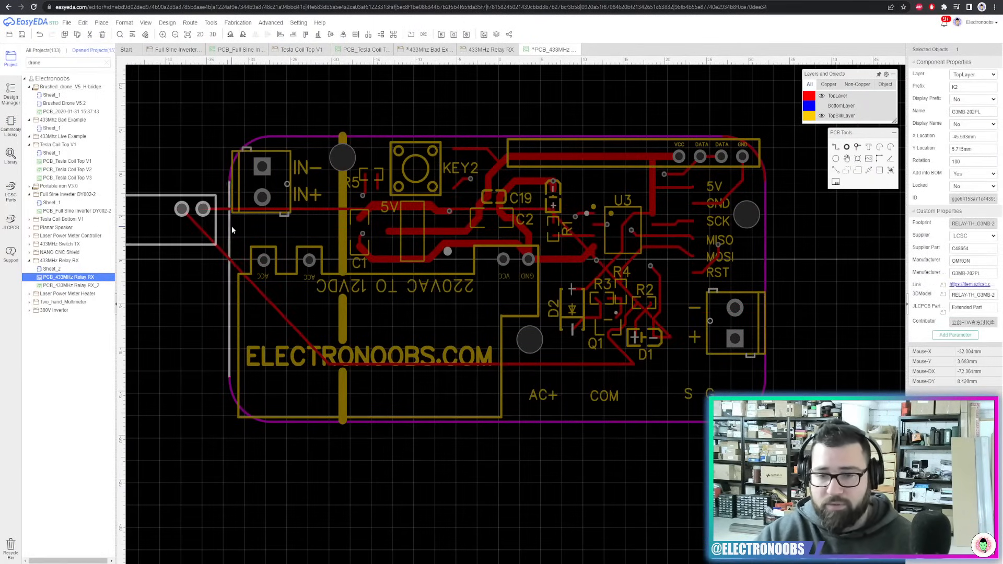
{"action": "key", "text": "ctrl+z"}
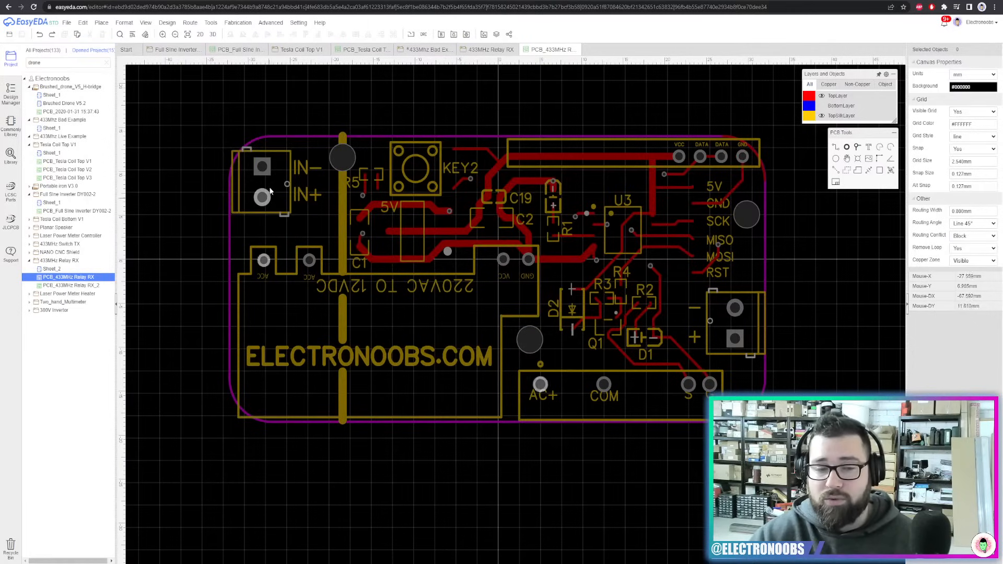
Select the input terminal and the relay to examine their positions along the board edges
{"action": "left_click", "coordinate": [261, 164]}
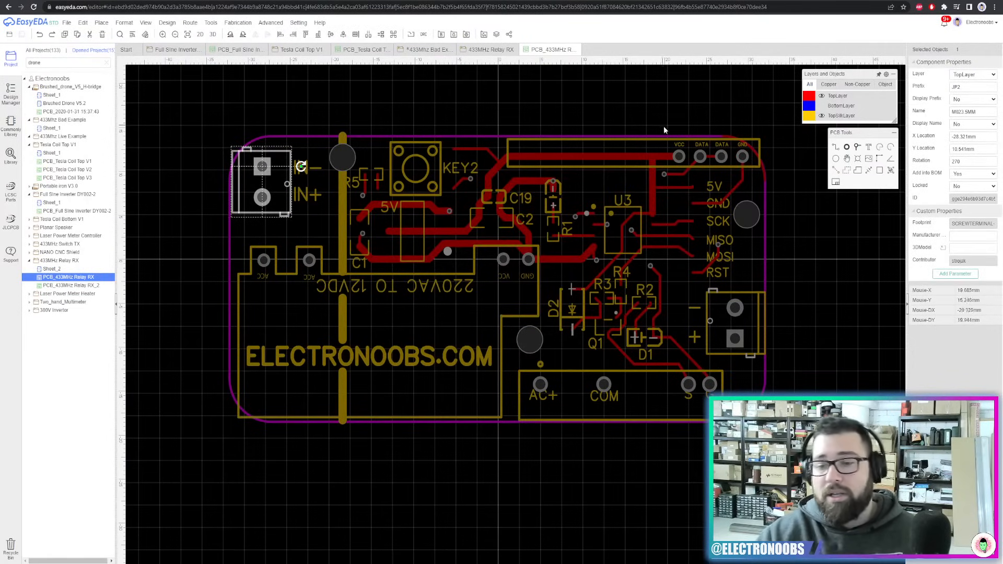
{"action": "left_click", "coordinate": [624, 402]}
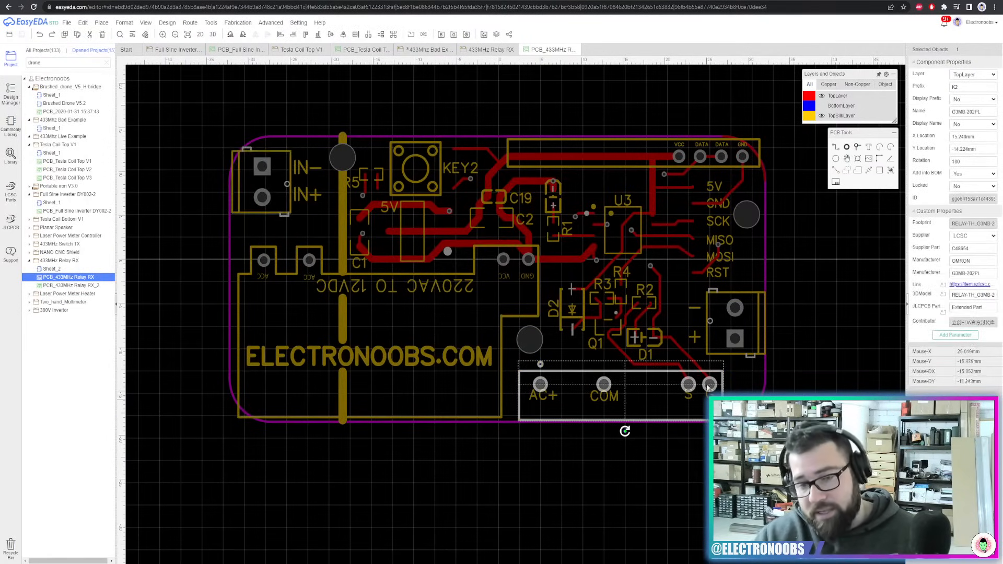
{"action": "left_click", "coordinate": [204, 376]}
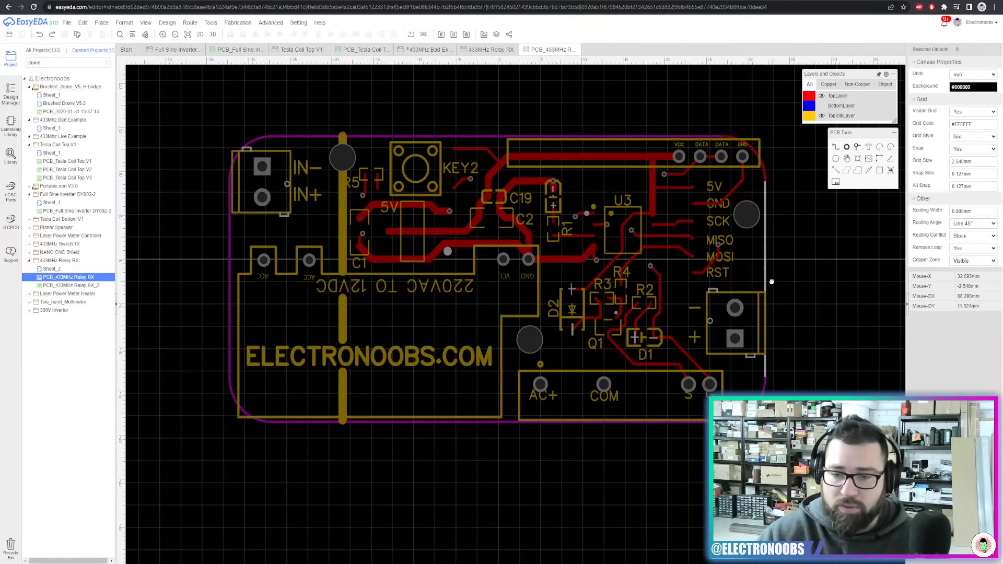
{"action": "right_click_drag", "start_coordinate": [772, 280], "coordinate": [770, 280]}
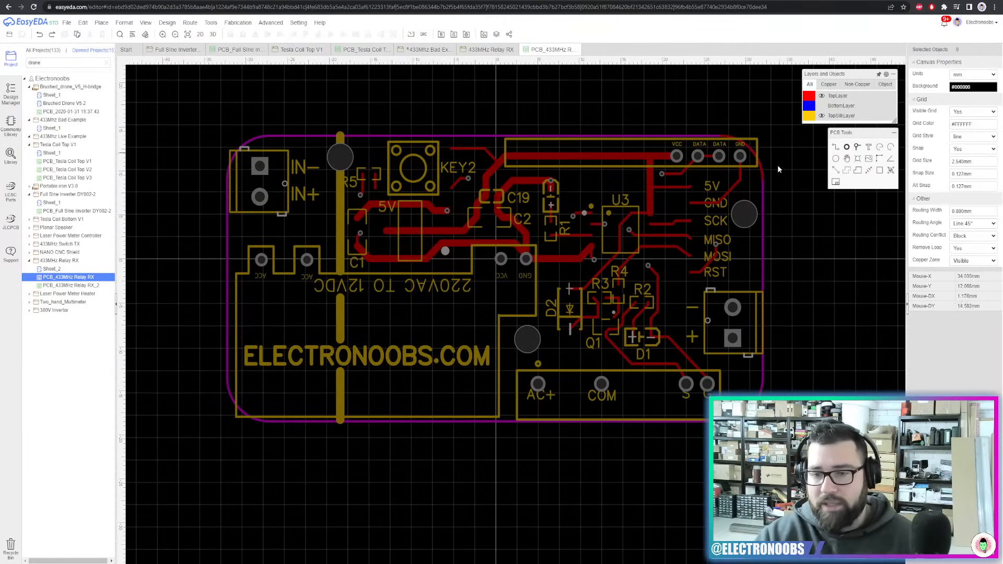
Show the BottomLayer and select the wide AC- and AC+ tracks to examine the high-voltage routing
{"action": "left_click", "coordinate": [822, 106]}
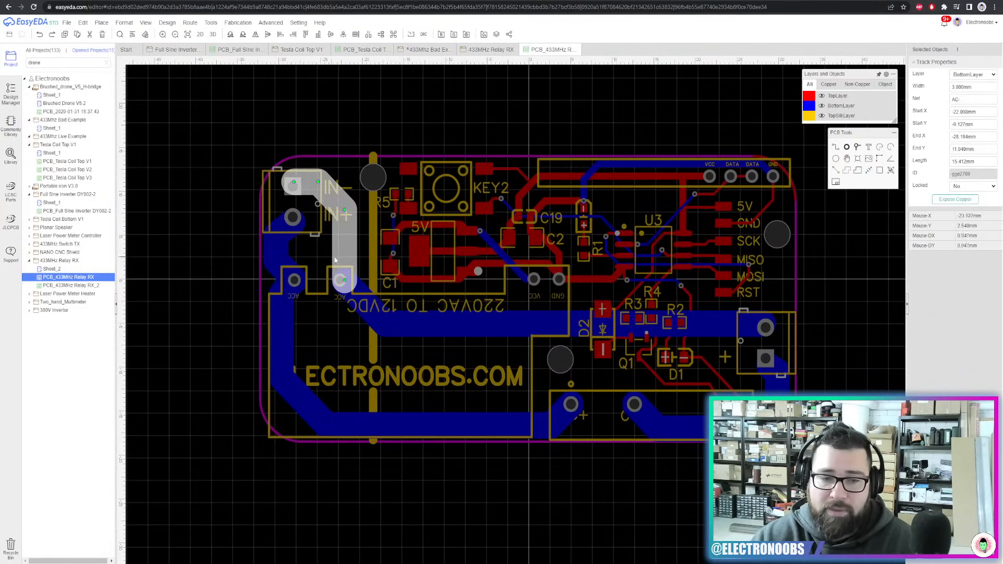
{"action": "left_click", "coordinate": [560, 177]}
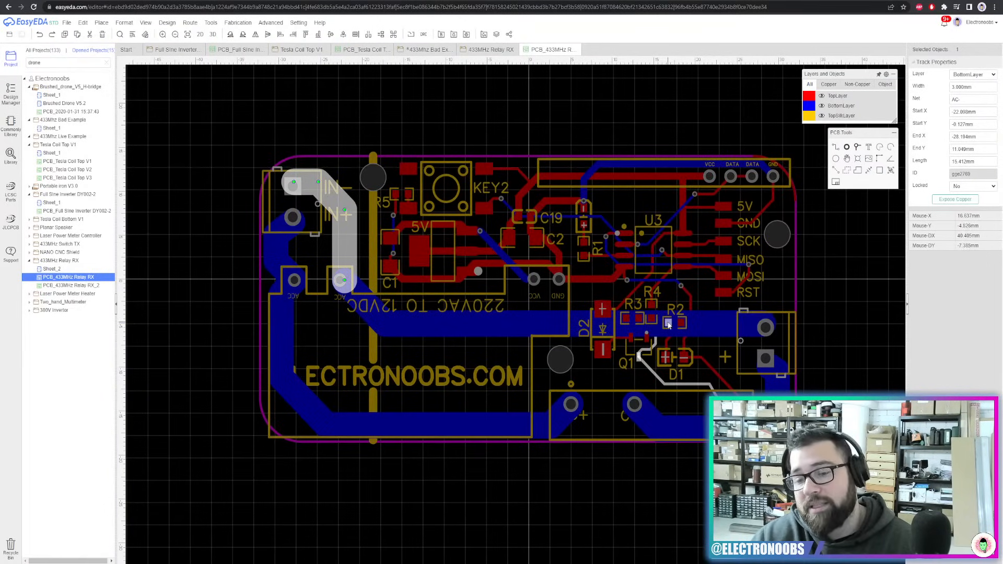
{"action": "left_click", "coordinate": [478, 420]}
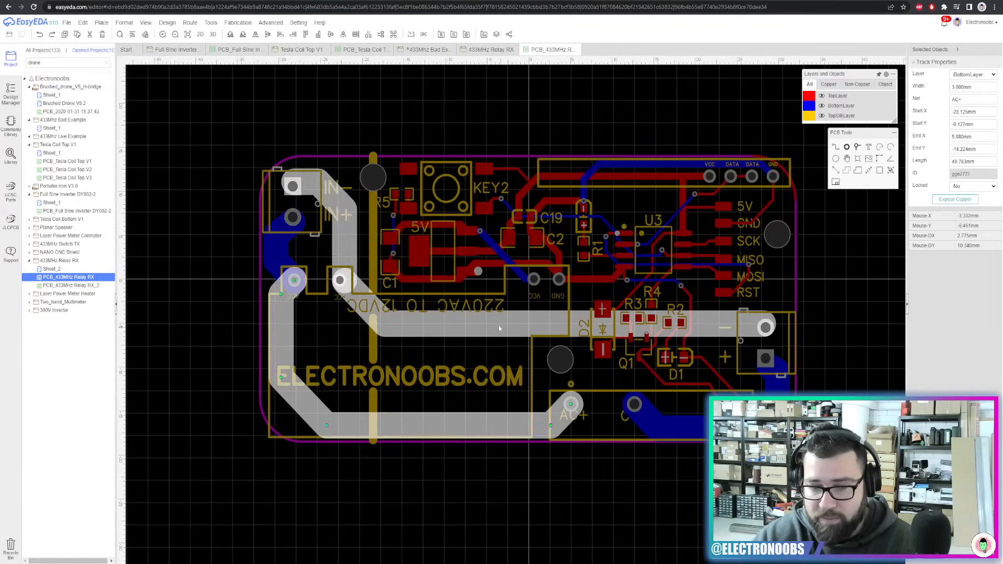
{"action": "left_click", "coordinate": [482, 413]}
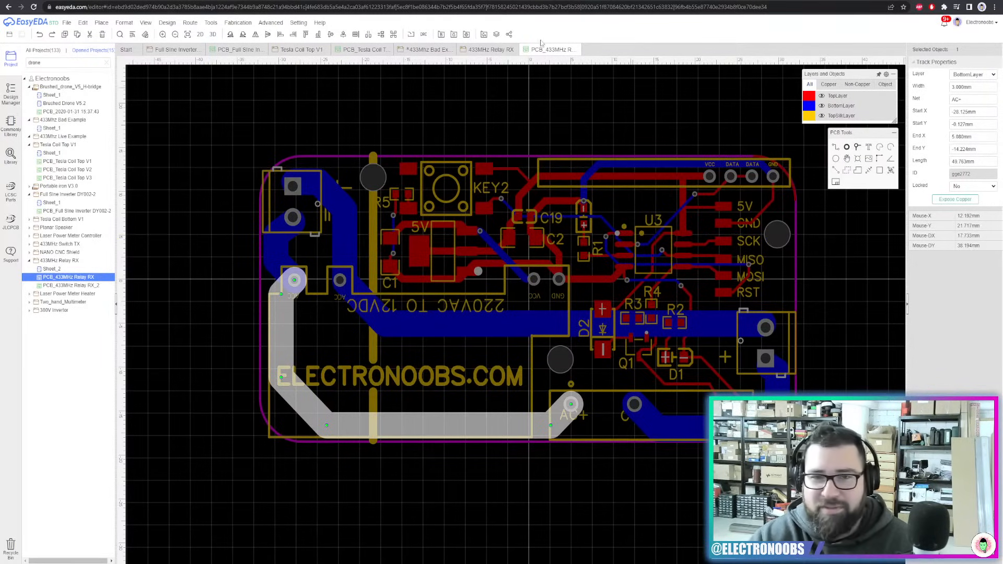
Open the 3D view of the relay PCB and examine the silkscreen and exposed tracks on its bottom side
{"action": "left_click", "coordinate": [213, 34]}
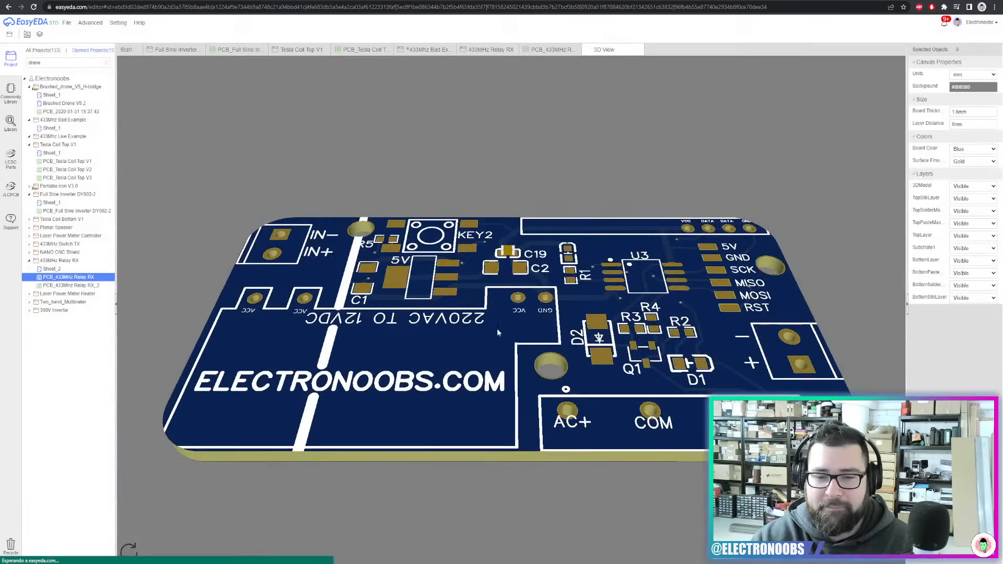
{"action": "left_click_drag", "start_coordinate": [386, 339], "coordinate": [693, 340]}
{"action": "scroll", "coordinate": [533, 344], "scroll_direction": "up", "scroll_amount": 3}
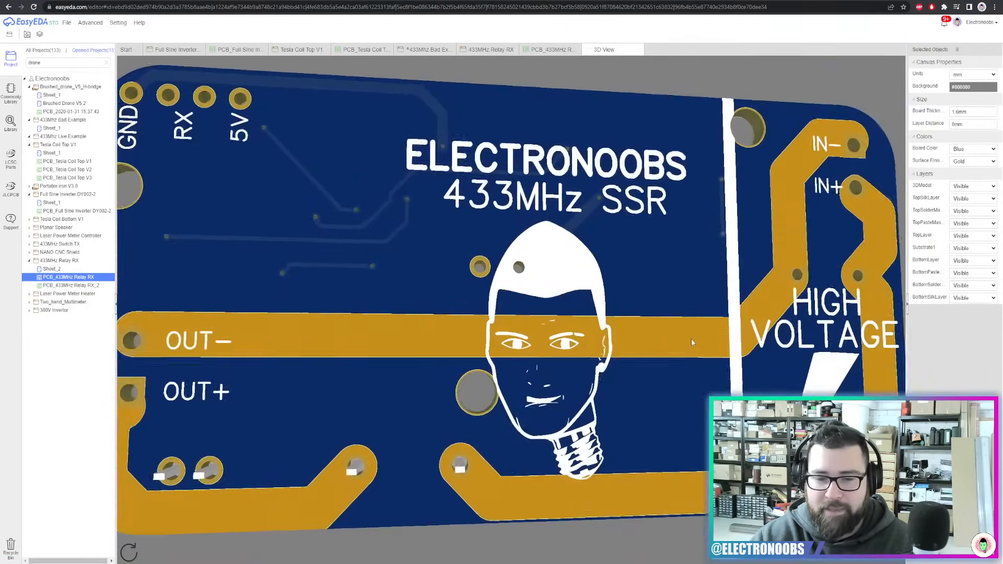
{"action": "scroll", "coordinate": [694, 341], "scroll_direction": "down", "scroll_amount": 2}
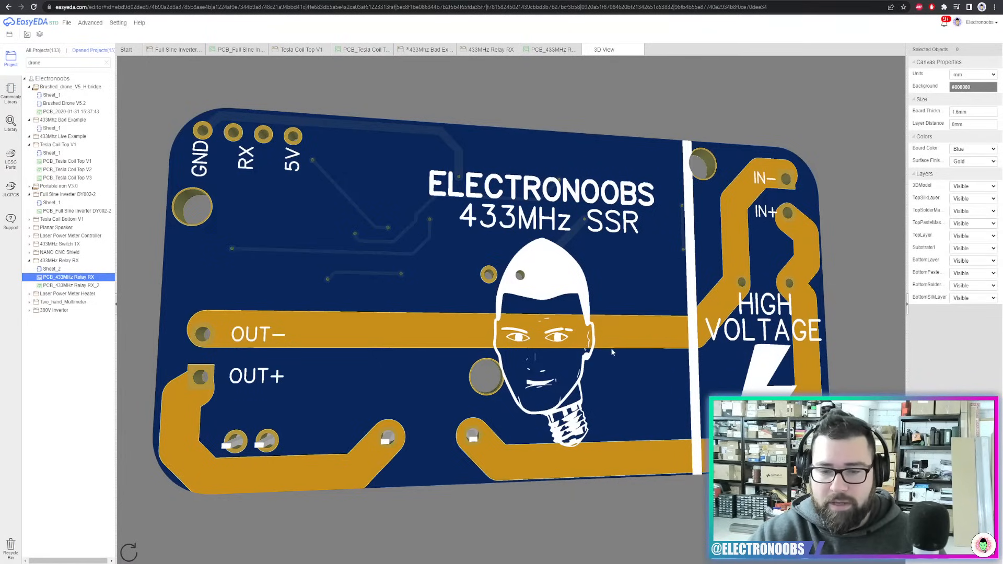
Turn the 3D board over to examine the mounted components on its top side, and return to the PCB layout
{"action": "left_click_drag", "start_coordinate": [599, 361], "coordinate": [524, 325]}
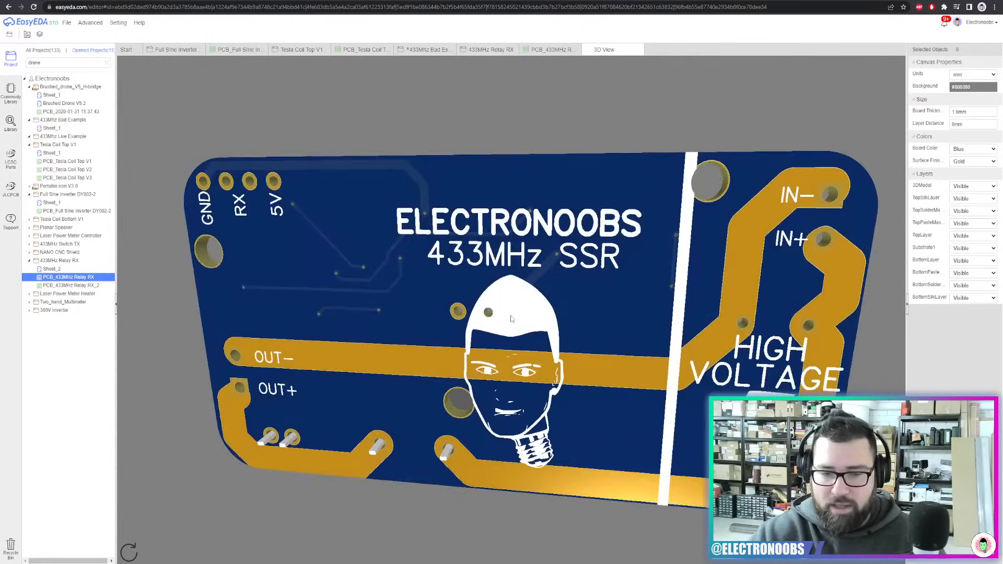
{"action": "scroll", "coordinate": [515, 324], "scroll_direction": "down", "scroll_amount": 3}
{"action": "left_click_drag", "start_coordinate": [460, 330], "coordinate": [615, 148]}
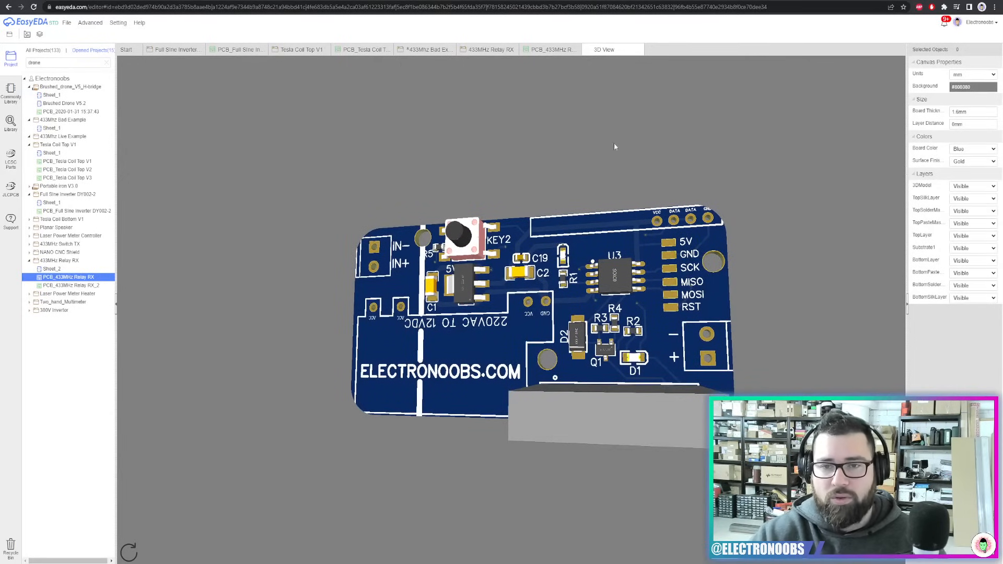
{"action": "left_click", "coordinate": [545, 50]}
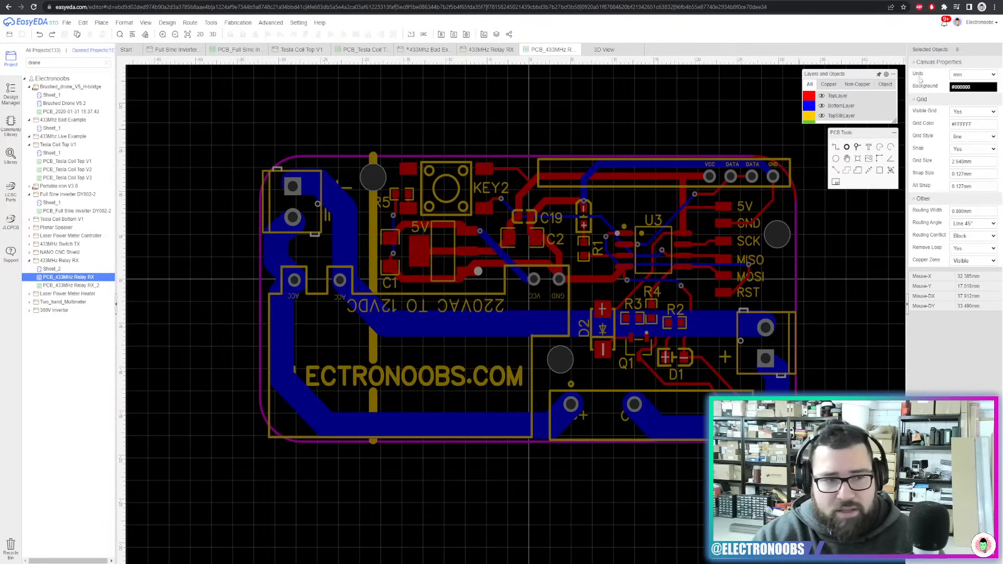
Open the component library and search the user-contributed symbols for "i2c oled"
{"action": "left_click", "coordinate": [11, 156]}
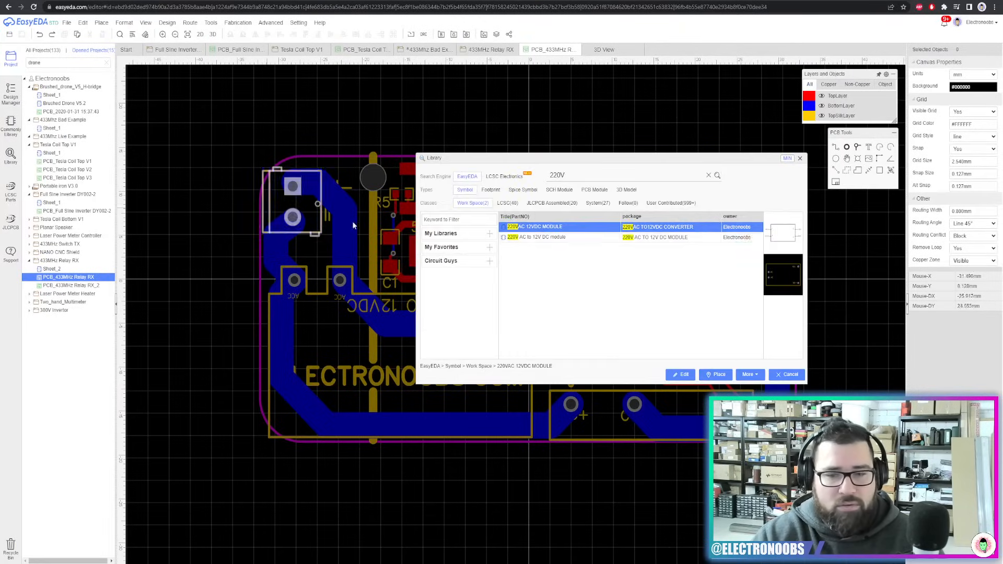
{"action": "left_click", "coordinate": [678, 204]}
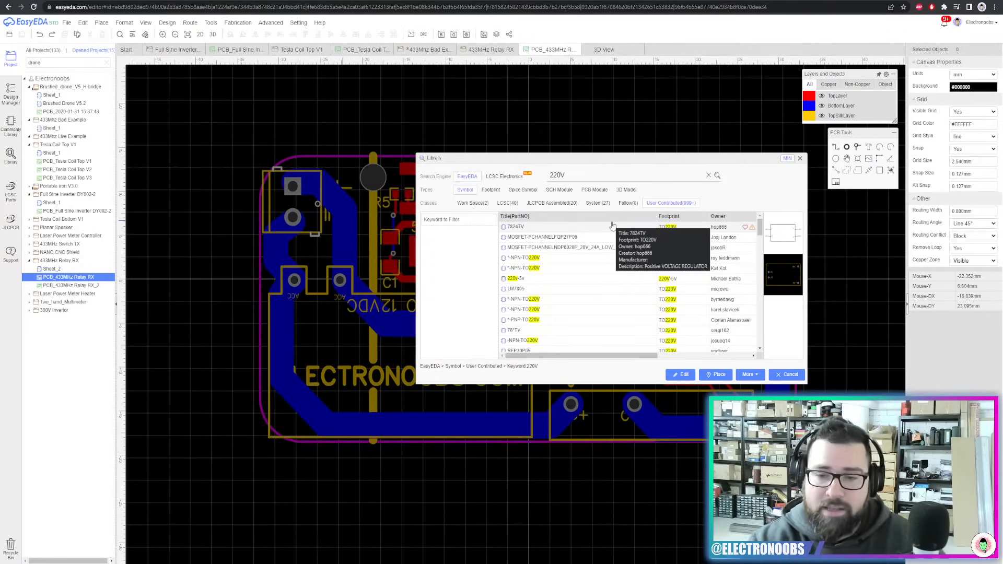
{"action": "left_click_drag", "start_coordinate": [604, 175], "coordinate": [482, 171]}
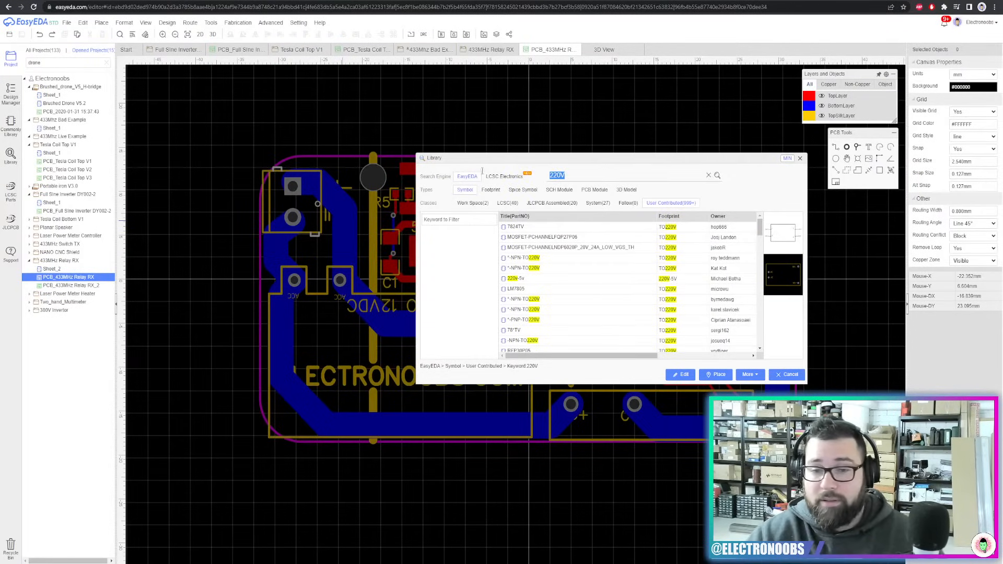
{"action": "type", "text": "12"}
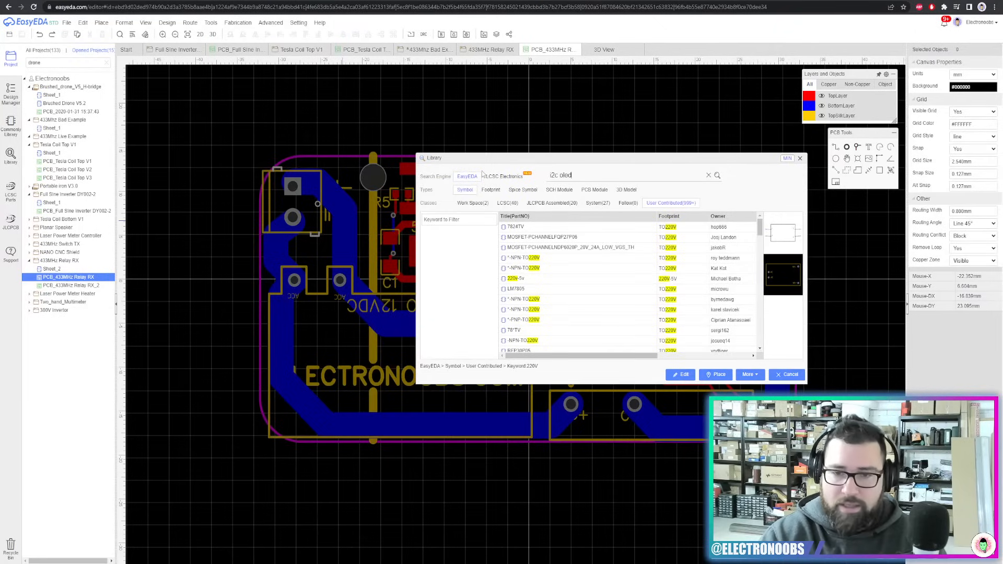
{"action": "type", "text": "c oled"}
{"action": "key", "text": "Return"}
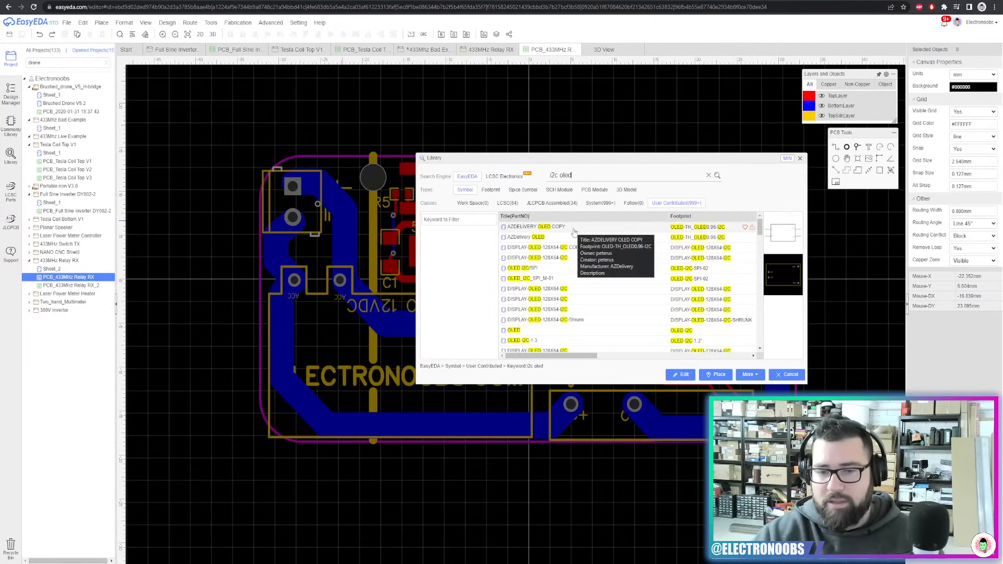
Place the AZDelivery OLED module below the relay board to examine its footprint, and delete it from the layout
{"action": "left_click", "coordinate": [549, 241]}
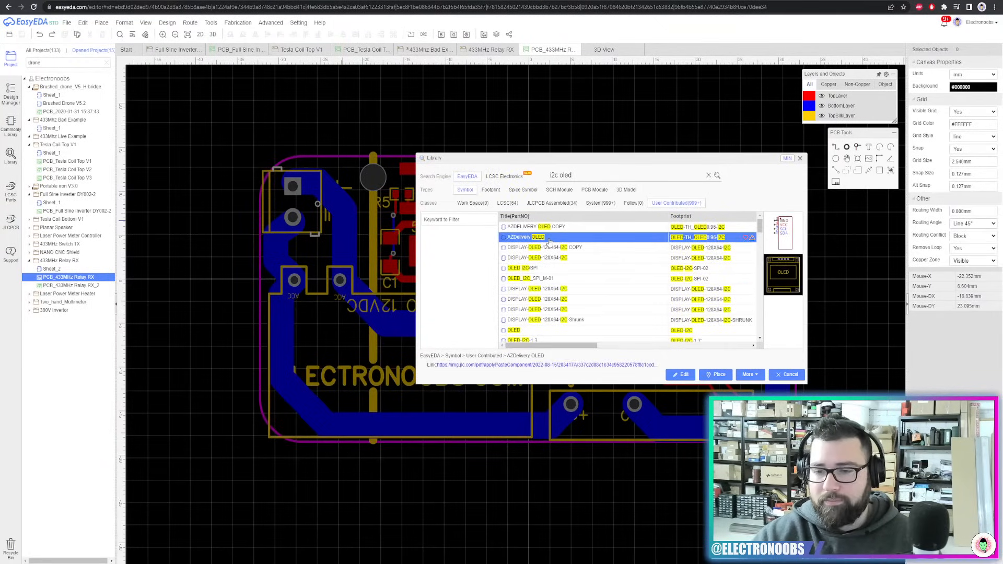
{"action": "left_click", "coordinate": [715, 374]}
{"action": "scroll", "coordinate": [752, 355], "scroll_direction": "down", "scroll_amount": 5}
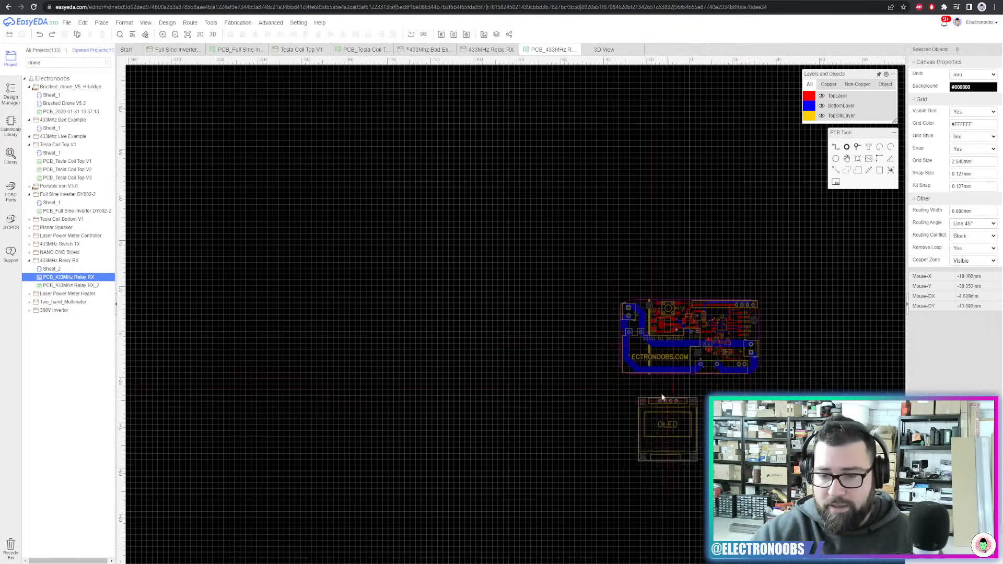
{"action": "scroll", "coordinate": [721, 412], "scroll_direction": "up", "scroll_amount": 4}
{"action": "right_click_drag", "start_coordinate": [811, 401], "coordinate": [714, 339]}
{"action": "scroll", "coordinate": [713, 339], "scroll_direction": "up", "scroll_amount": 2}
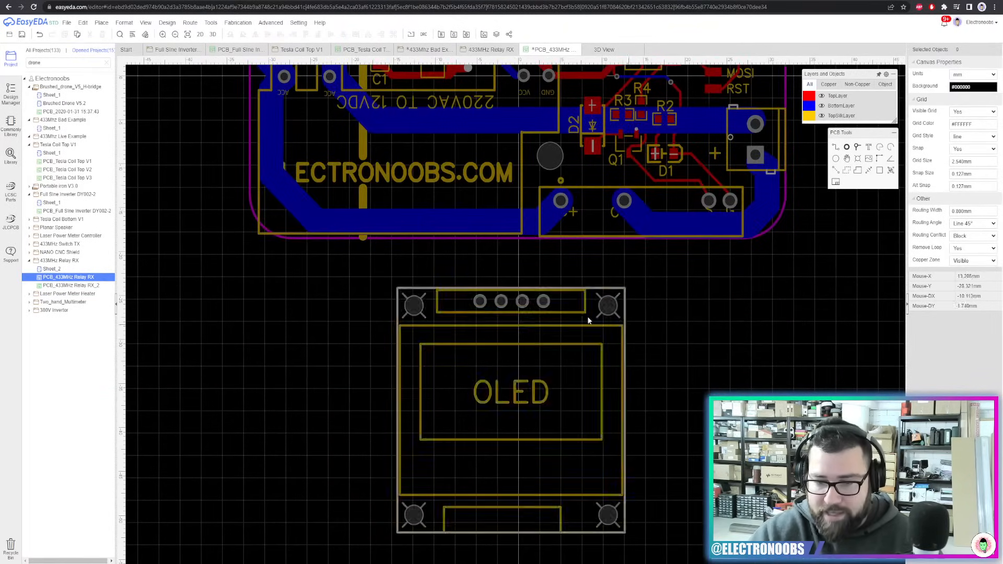
{"action": "left_click", "coordinate": [558, 322]}
{"action": "key", "text": "Delete"}
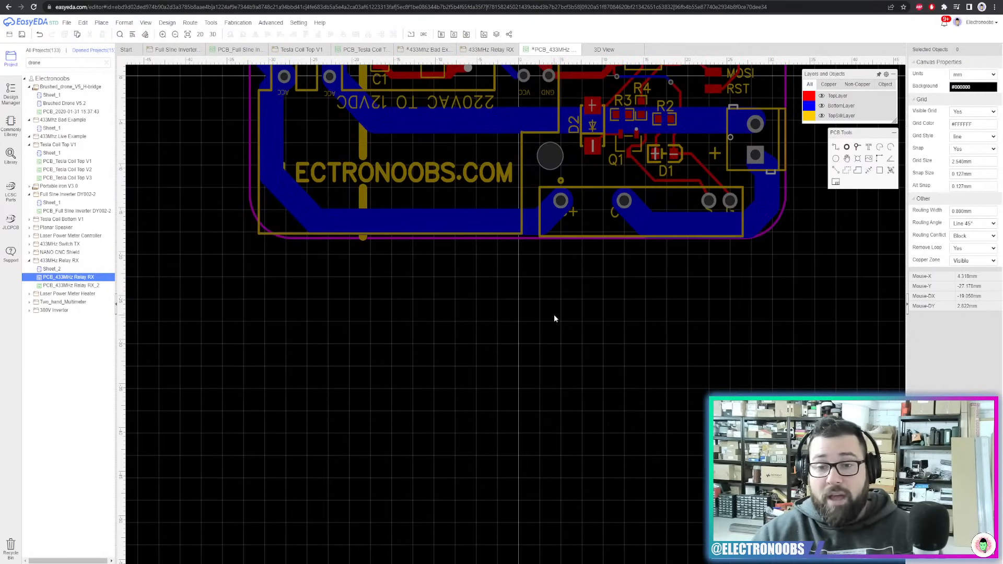
Examine the relay PCB layout, from the high-voltage tracks at the lower edge to the components around U3
{"action": "right_click_drag", "start_coordinate": [655, 307], "coordinate": [636, 337]}
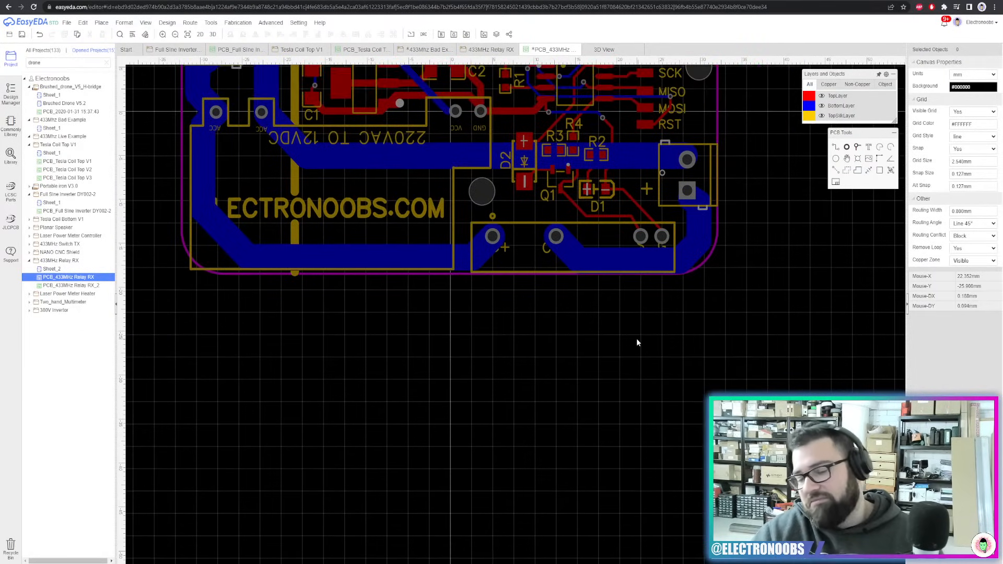
{"action": "scroll", "coordinate": [637, 337], "scroll_direction": "down", "scroll_amount": 1}
{"action": "right_click_drag", "start_coordinate": [729, 281], "coordinate": [734, 325]}
{"action": "scroll", "coordinate": [748, 201], "scroll_direction": "up", "scroll_amount": 1}
{"action": "right_click_drag", "start_coordinate": [748, 201], "coordinate": [811, 229]}
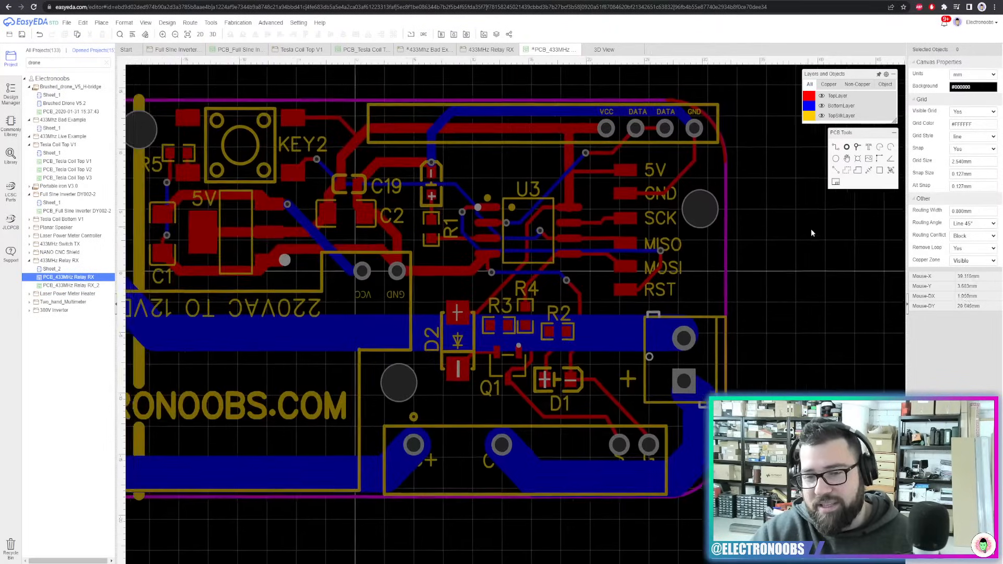
{"action": "scroll", "coordinate": [811, 230], "scroll_direction": "down", "scroll_amount": 1}
{"action": "scroll", "coordinate": [590, 191], "scroll_direction": "up", "scroll_amount": 1}
{"action": "right_click_drag", "start_coordinate": [679, 139], "coordinate": [670, 143]}
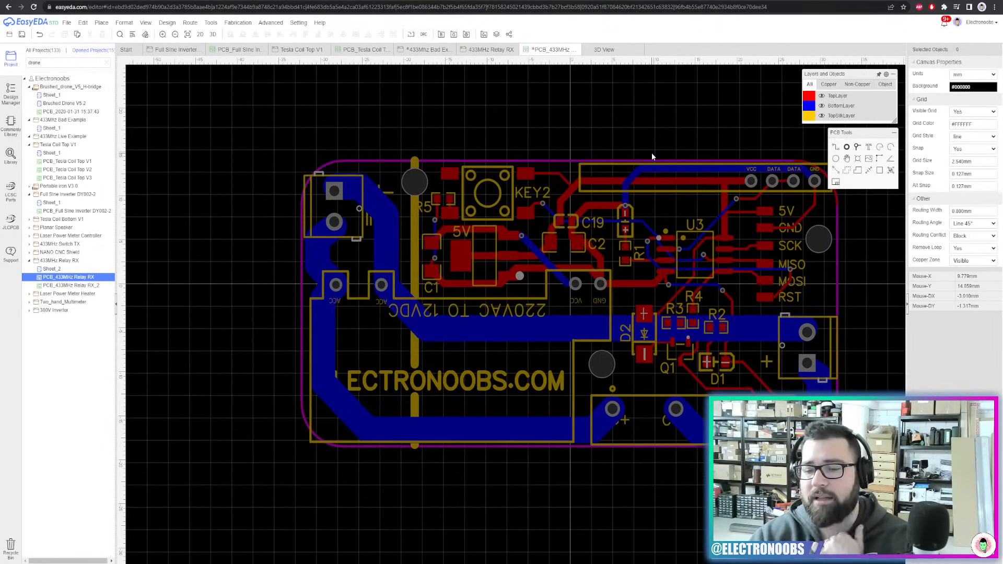
Show the Tesla Coil Top V3 PCB and examine its spiral coil tracks and the figure and lightning artwork
{"action": "left_click", "coordinate": [362, 51]}
{"action": "scroll", "coordinate": [443, 226], "scroll_direction": "down", "scroll_amount": 1}
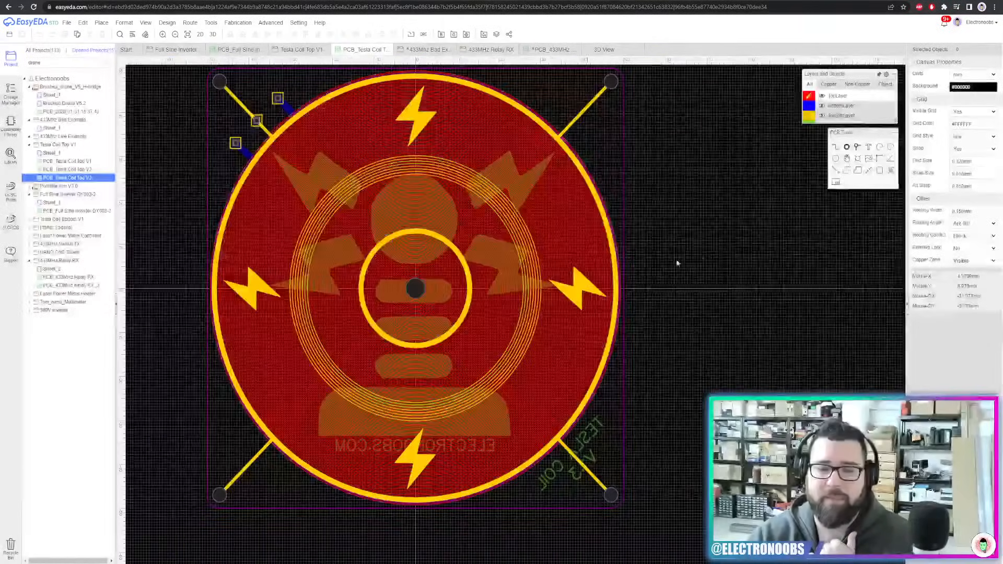
{"action": "right_click_drag", "start_coordinate": [746, 263], "coordinate": [869, 249]}
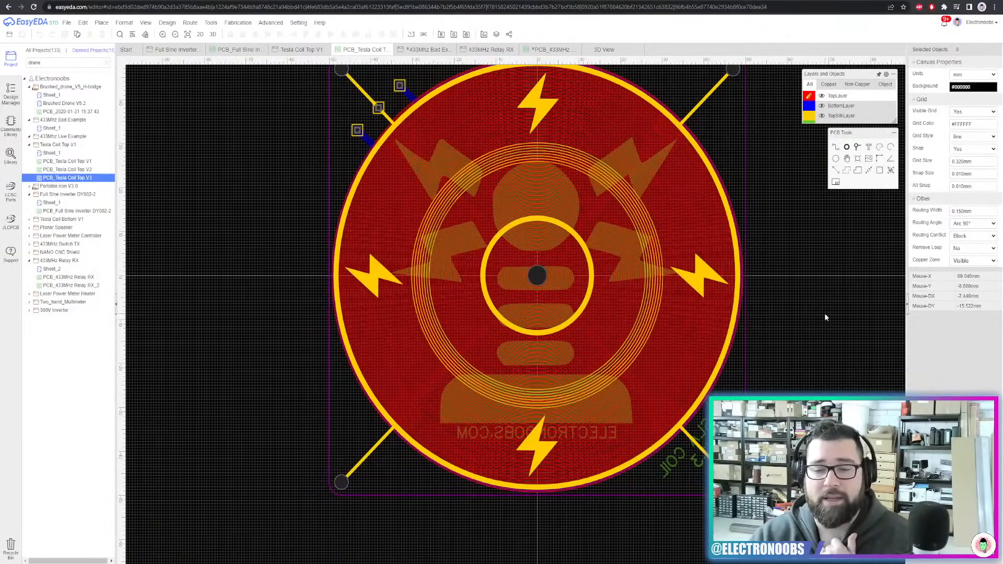
{"action": "right_click_drag", "start_coordinate": [799, 262], "coordinate": [809, 295]}
{"action": "scroll", "coordinate": [629, 297], "scroll_direction": "up", "scroll_amount": 6}
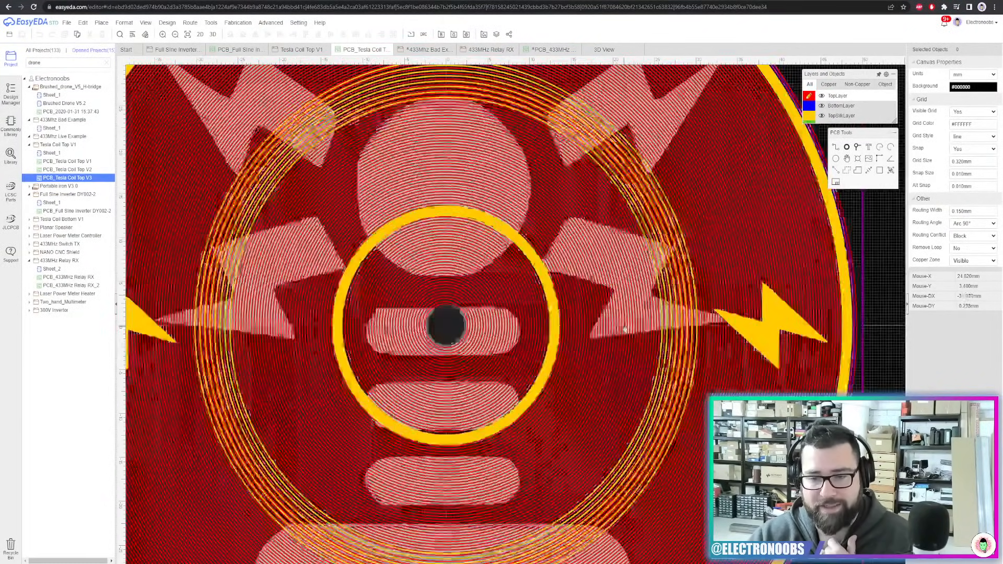
{"action": "scroll", "coordinate": [629, 330], "scroll_direction": "down", "scroll_amount": 4}
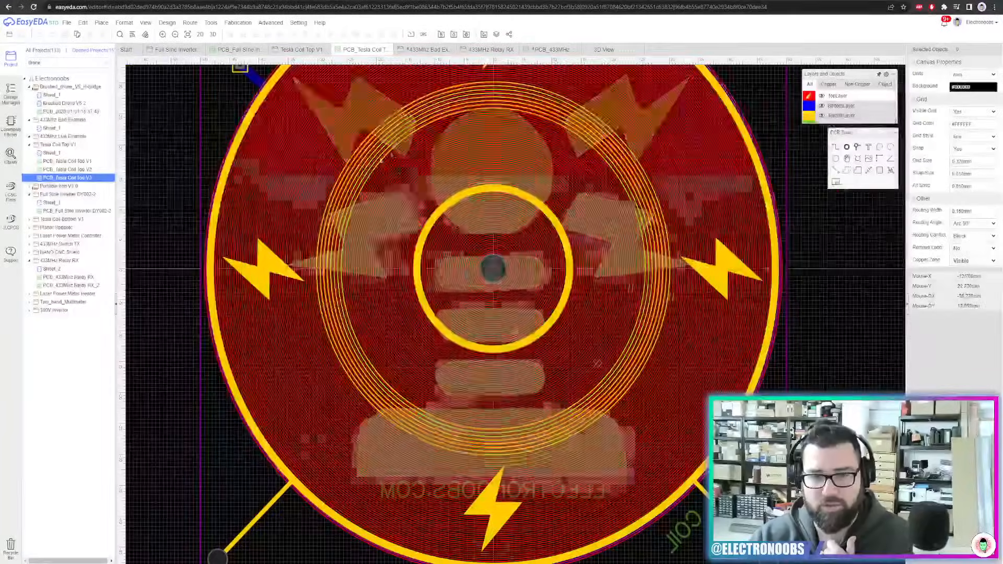
{"action": "scroll", "coordinate": [854, 378], "scroll_direction": "down", "scroll_amount": 3}
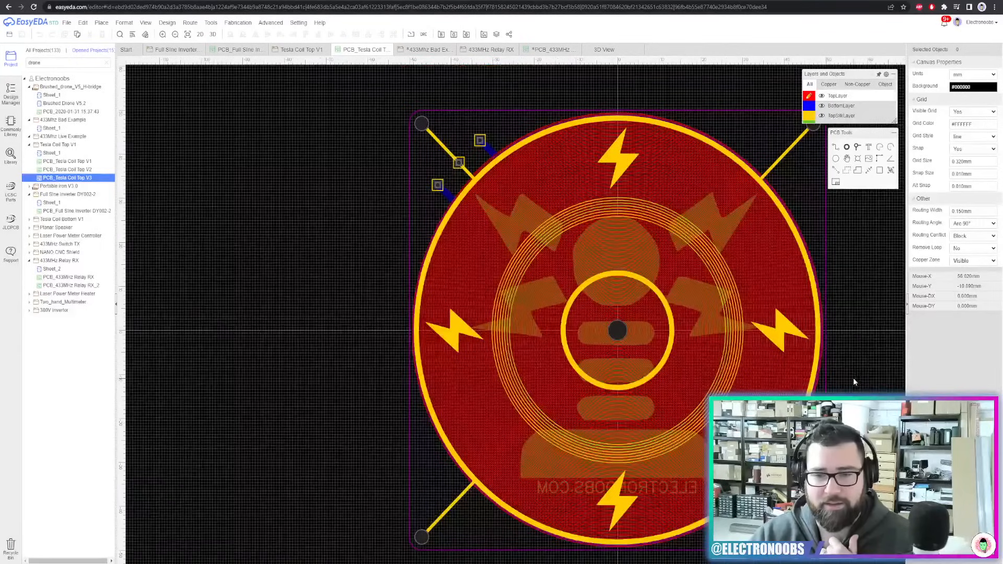
{"action": "right_click_drag", "start_coordinate": [794, 342], "coordinate": [786, 339]}
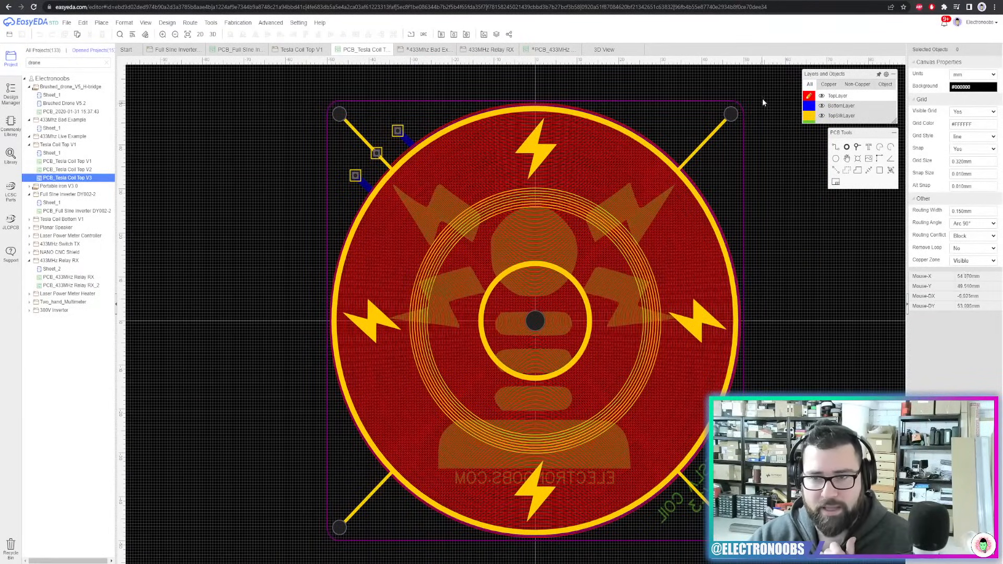
{"action": "left_click_drag", "start_coordinate": [763, 98], "coordinate": [277, 560]}
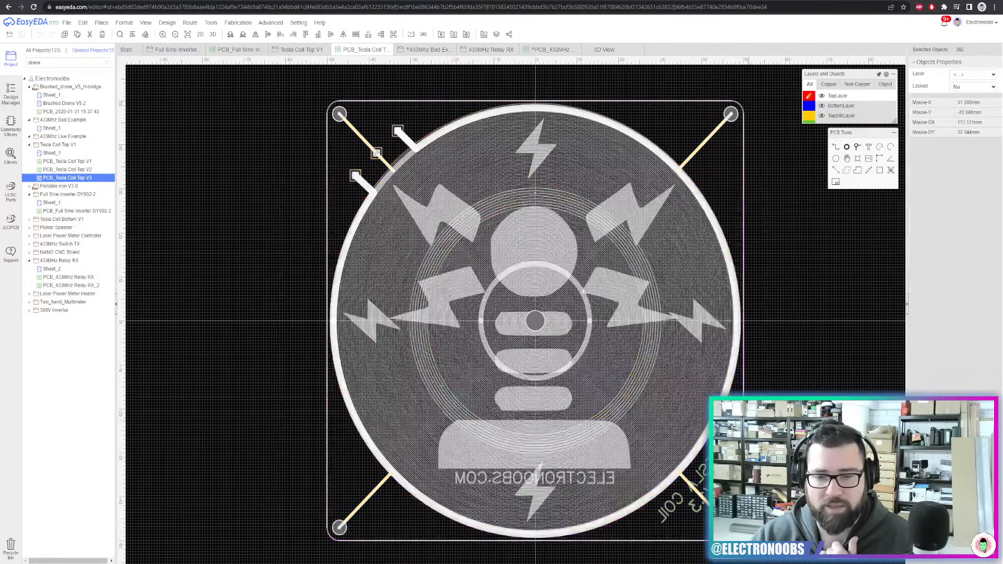
{"action": "left_click", "coordinate": [791, 423]}
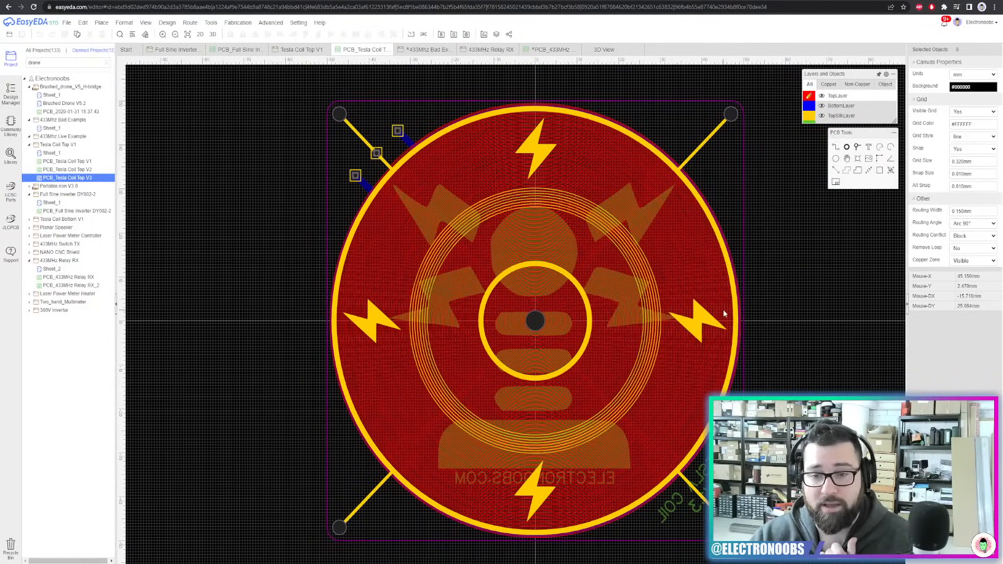
{"action": "left_click", "coordinate": [682, 288]}
{"action": "left_click", "coordinate": [781, 289]}
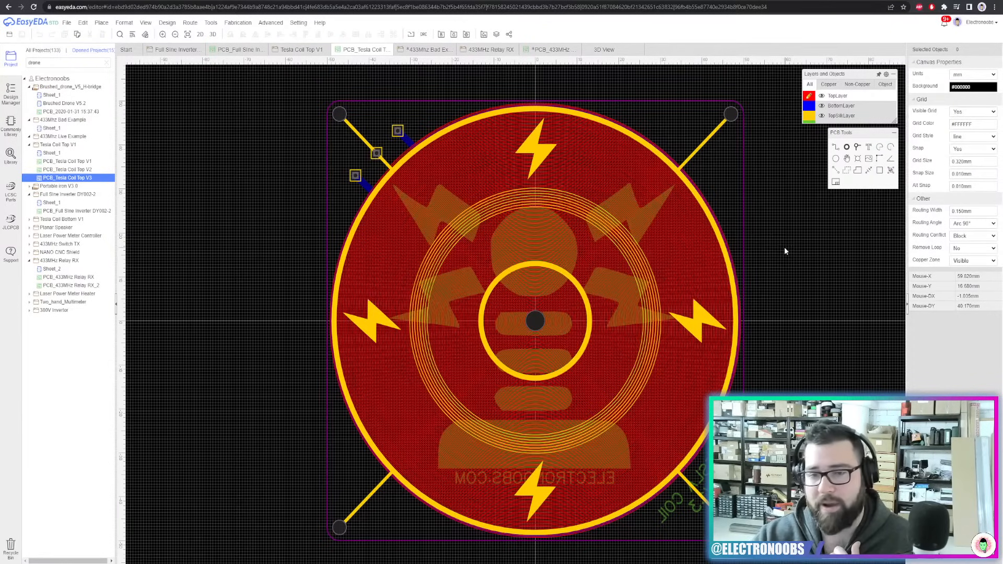
{"action": "right_click_drag", "start_coordinate": [748, 240], "coordinate": [661, 228]}
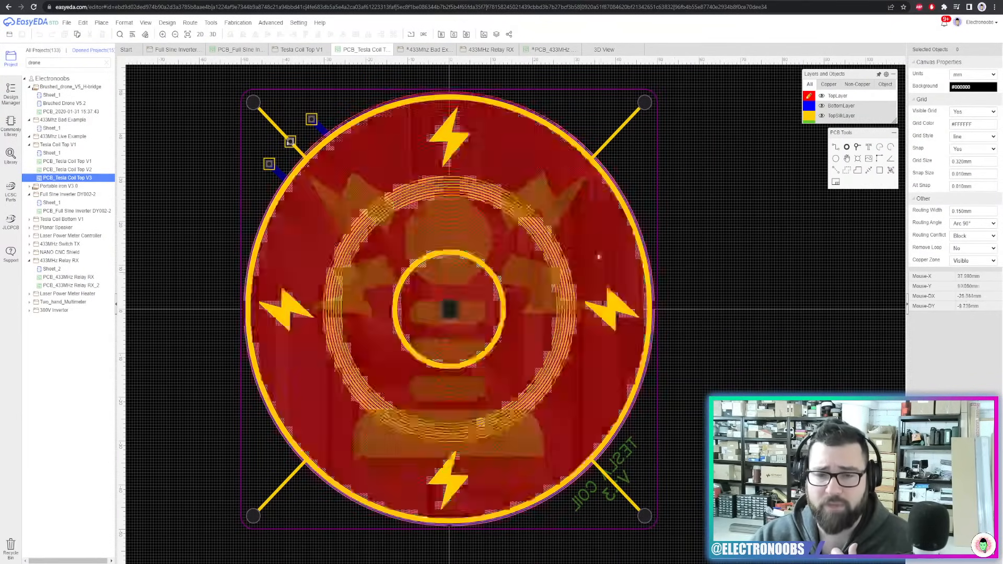
Close the 3D view of the relay board and save the 433MHz Relay RX PCB layout
{"action": "left_click", "coordinate": [636, 52]}
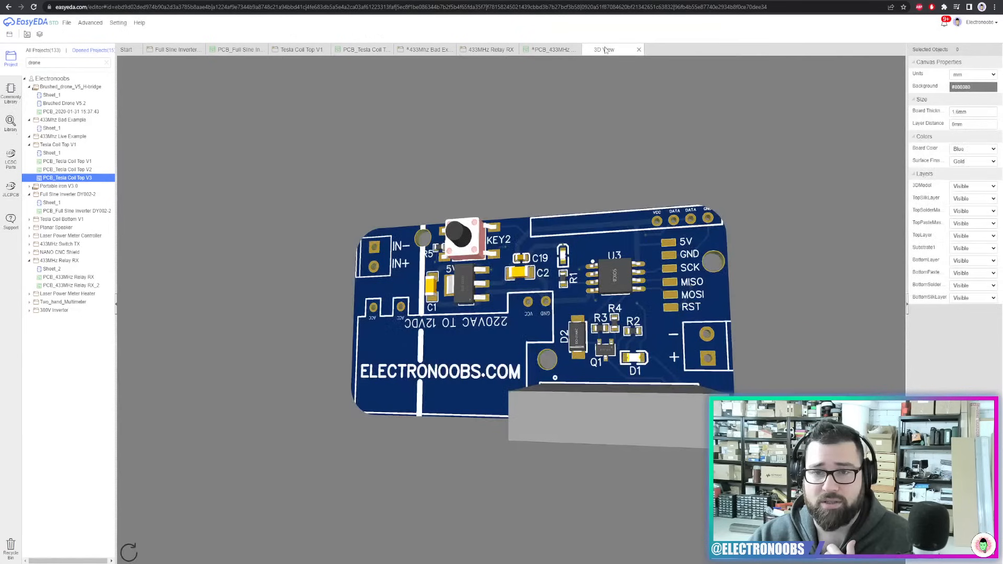
{"action": "left_click", "coordinate": [638, 50]}
{"action": "right_click_drag", "start_coordinate": [653, 98], "coordinate": [381, 112]}
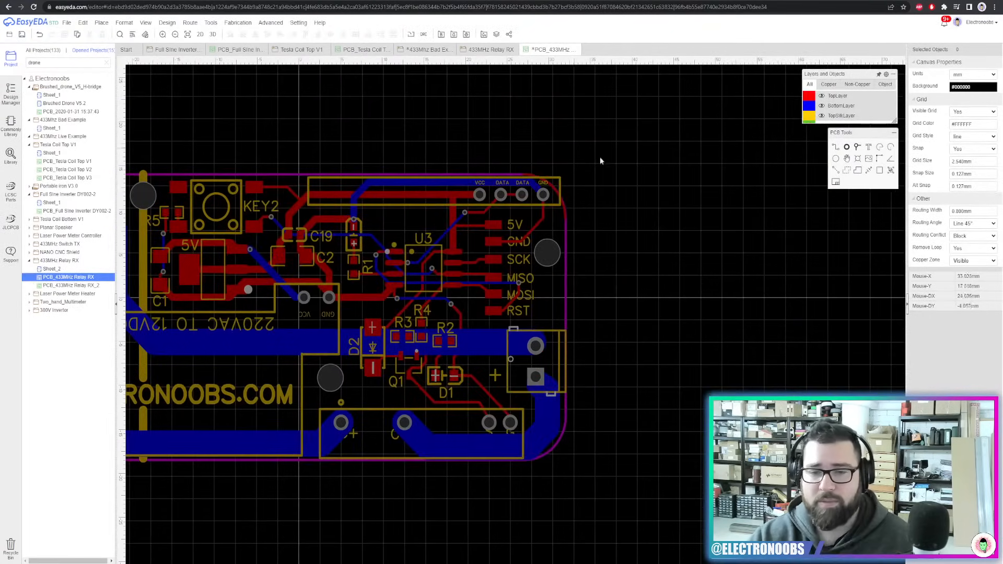
{"action": "scroll", "coordinate": [638, 291], "scroll_direction": "down", "scroll_amount": 3}
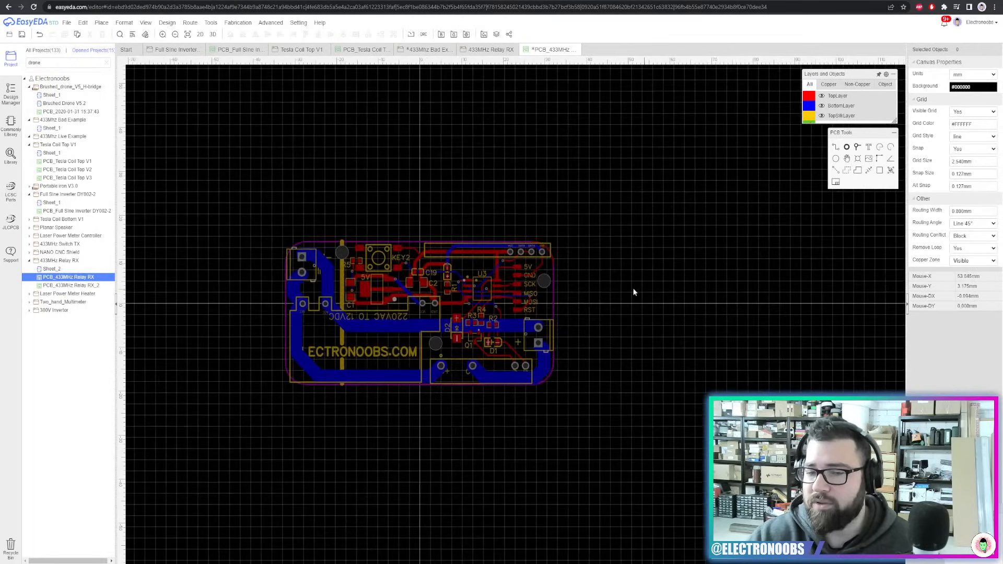
{"action": "key", "text": "ctrl+s"}
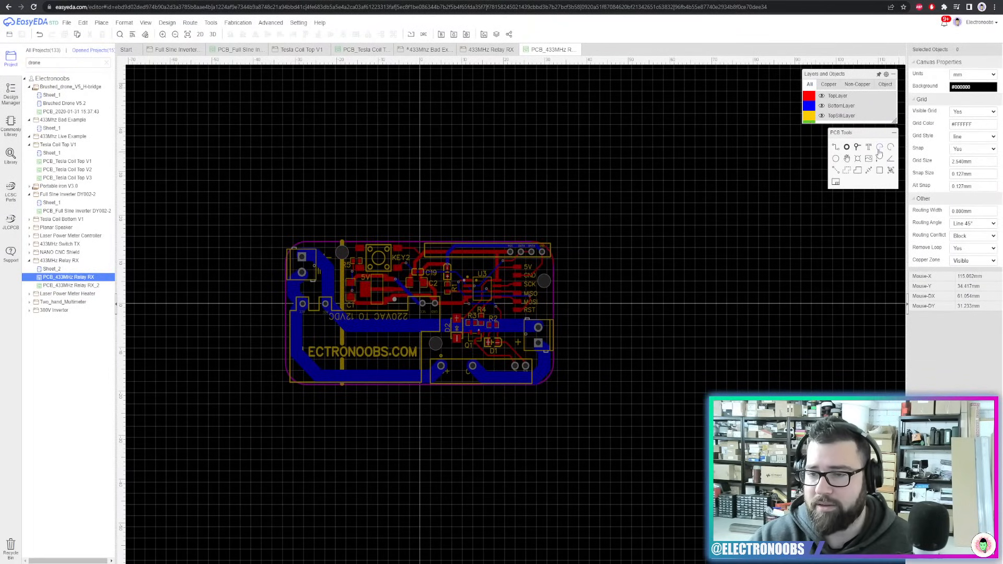
Draw a downward semicircular copper arc about 104 mm across on the TopLayer, in the empty area beside the relay board
{"action": "scroll", "coordinate": [679, 287], "scroll_direction": "up", "scroll_amount": 2}
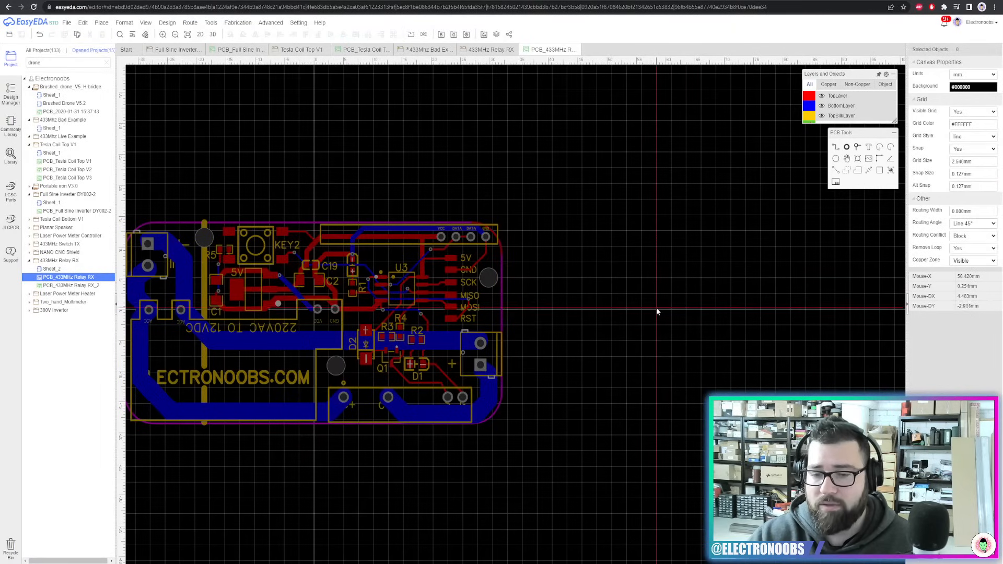
{"action": "scroll", "coordinate": [657, 310], "scroll_direction": "down", "scroll_amount": 4}
{"action": "scroll", "coordinate": [763, 282], "scroll_direction": "up", "scroll_amount": 2}
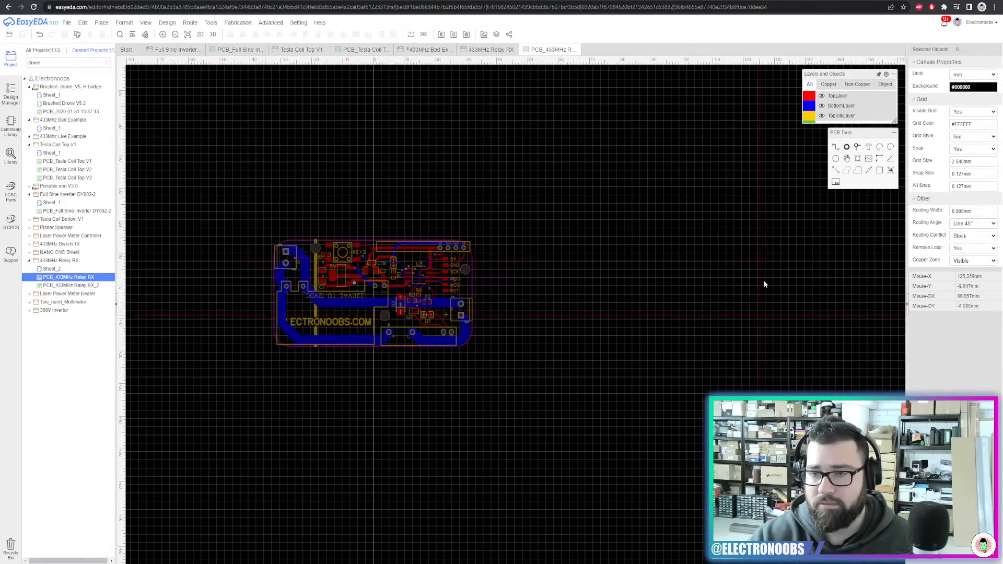
{"action": "mouse_move", "coordinate": [812, 108]}
{"action": "scroll", "coordinate": [715, 312], "scroll_direction": "down", "scroll_amount": 3}
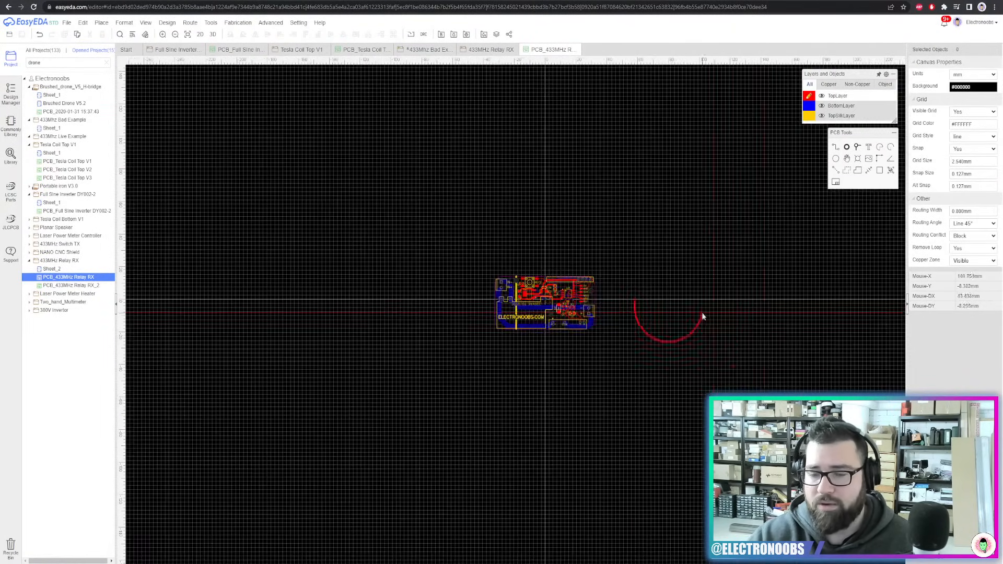
{"action": "scroll", "coordinate": [702, 318], "scroll_direction": "up", "scroll_amount": 2}
{"action": "scroll", "coordinate": [775, 318], "scroll_direction": "up", "scroll_amount": 2}
{"action": "scroll", "coordinate": [810, 292], "scroll_direction": "up", "scroll_amount": 3}
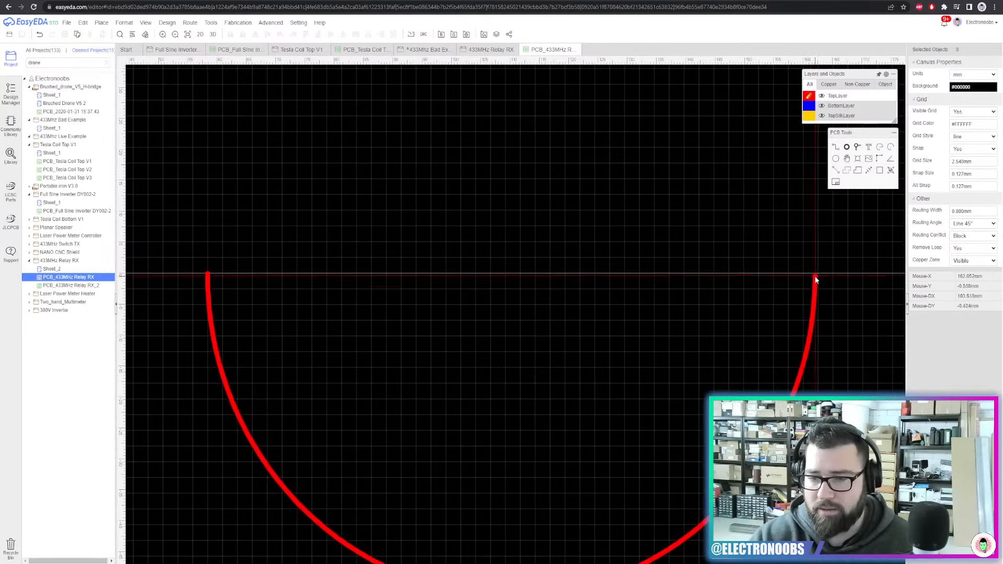
{"action": "left_click", "coordinate": [818, 271]}
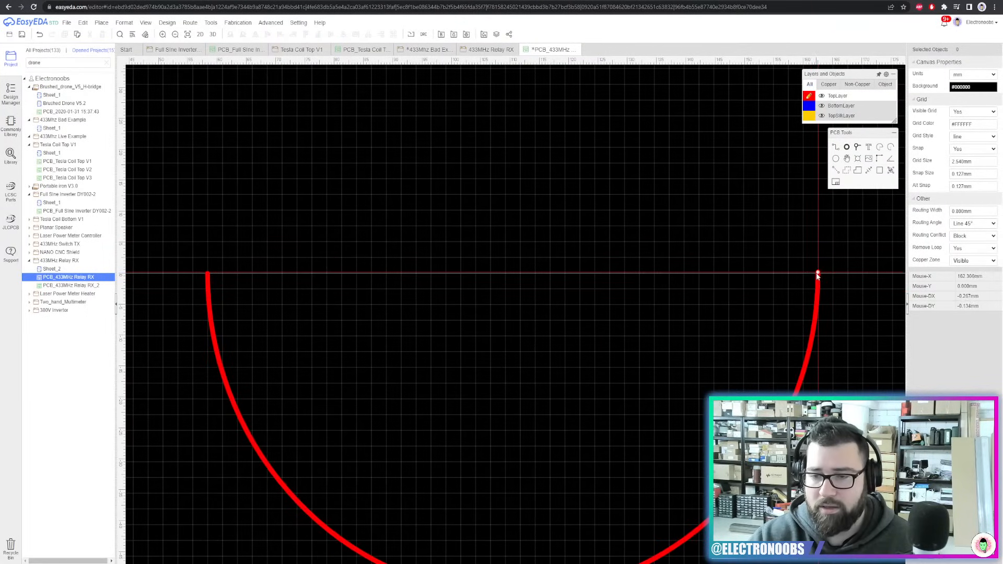
Continue the arc inward with five more evenly spaced semicircular arcs, forming a three-turn spiral coil
{"action": "left_click", "coordinate": [221, 274]}
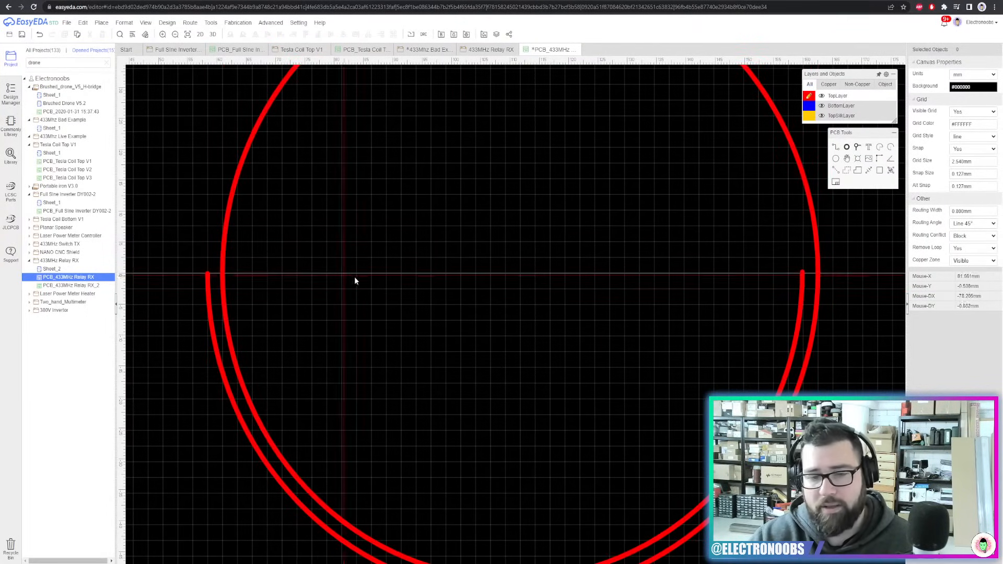
{"action": "left_click", "coordinate": [804, 272]}
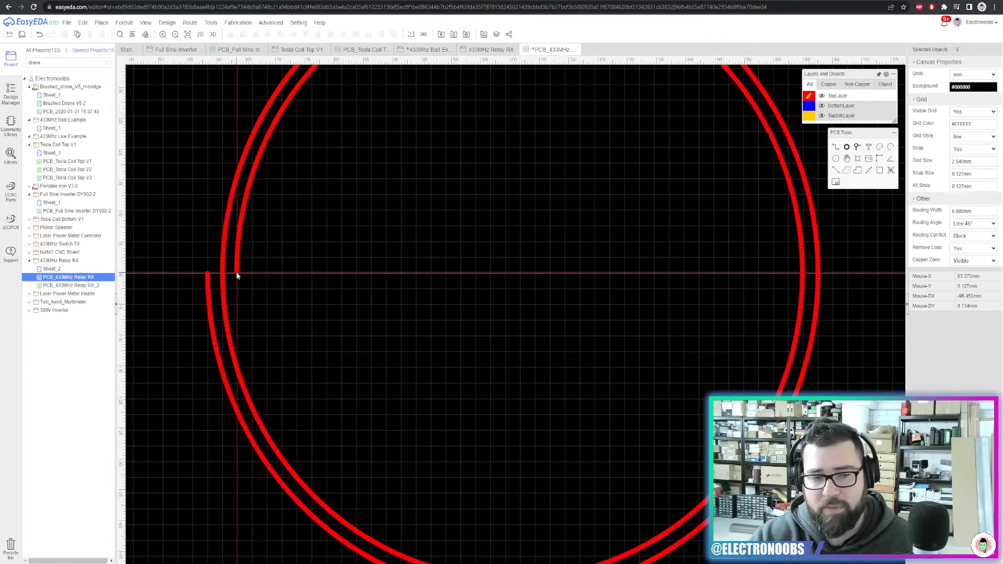
{"action": "left_click", "coordinate": [236, 273]}
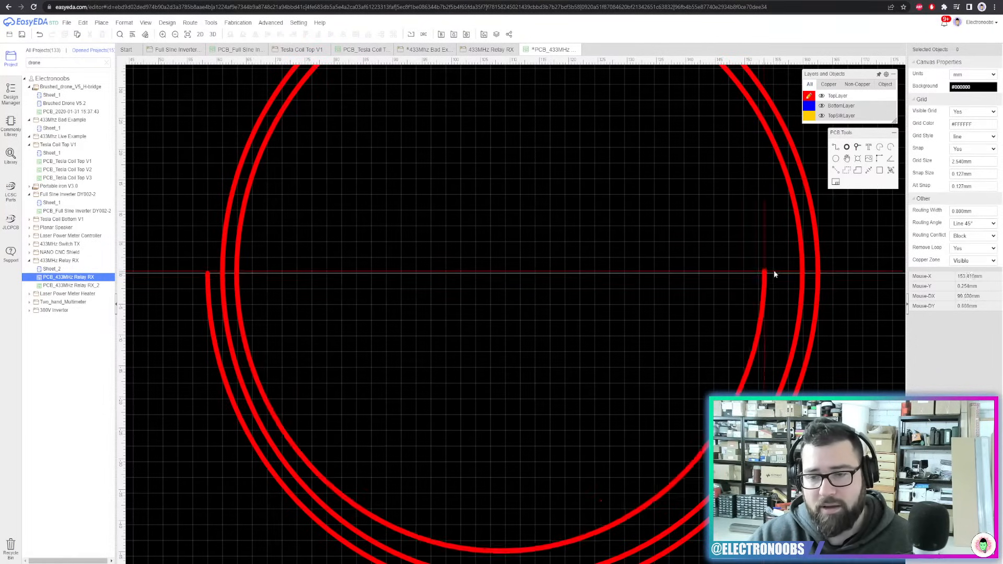
{"action": "left_click", "coordinate": [787, 273]}
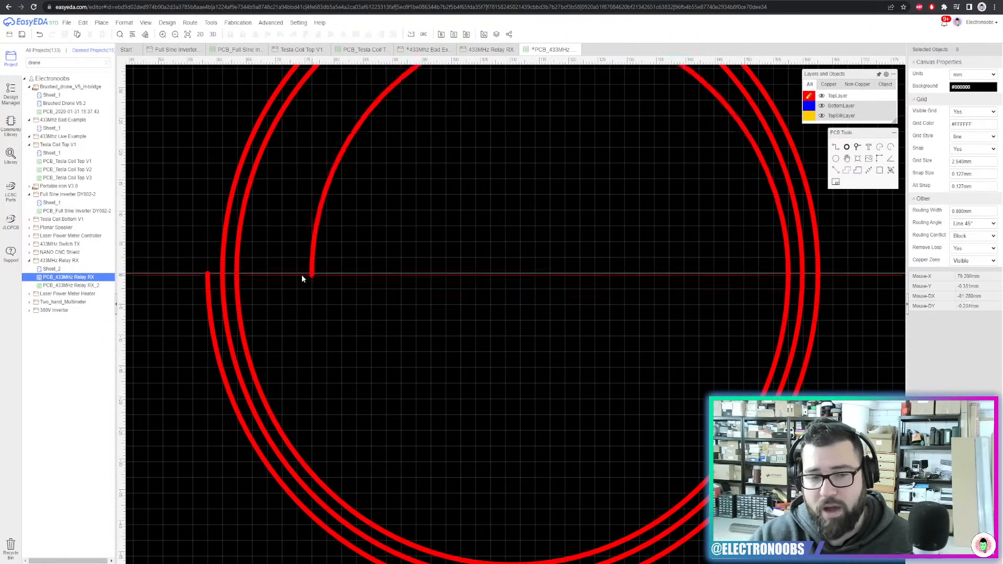
{"action": "left_click", "coordinate": [250, 273]}
{"action": "right_click", "coordinate": [250, 274]}
{"action": "scroll", "coordinate": [327, 263], "scroll_direction": "down", "scroll_amount": 6}
{"action": "right_click_drag", "start_coordinate": [398, 262], "coordinate": [480, 258]}
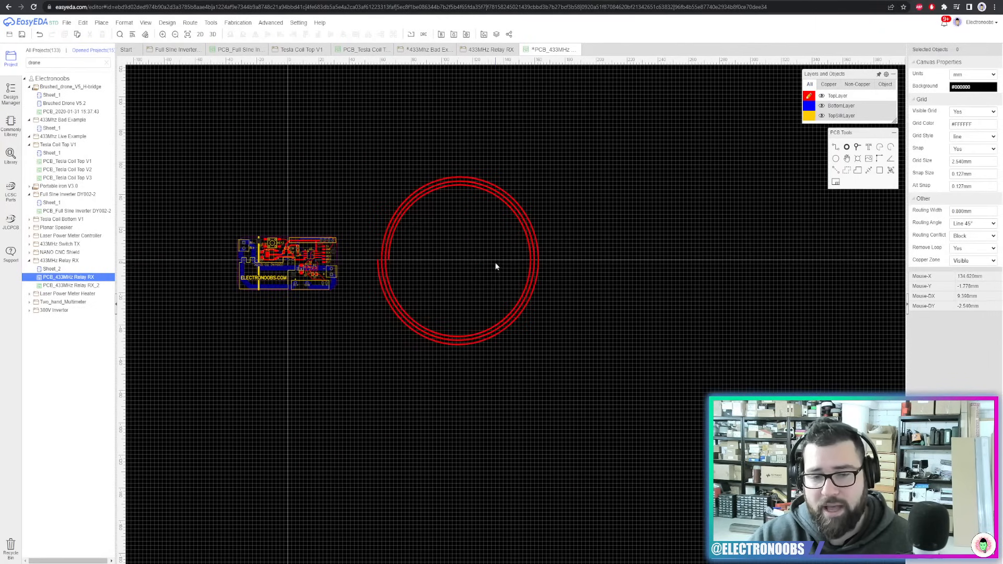
In the Tesla Coil Top V3 PCB, hide the TopSilkLayer and BottomSilkLayer to inspect the copper spiral
{"action": "left_click", "coordinate": [366, 49]}
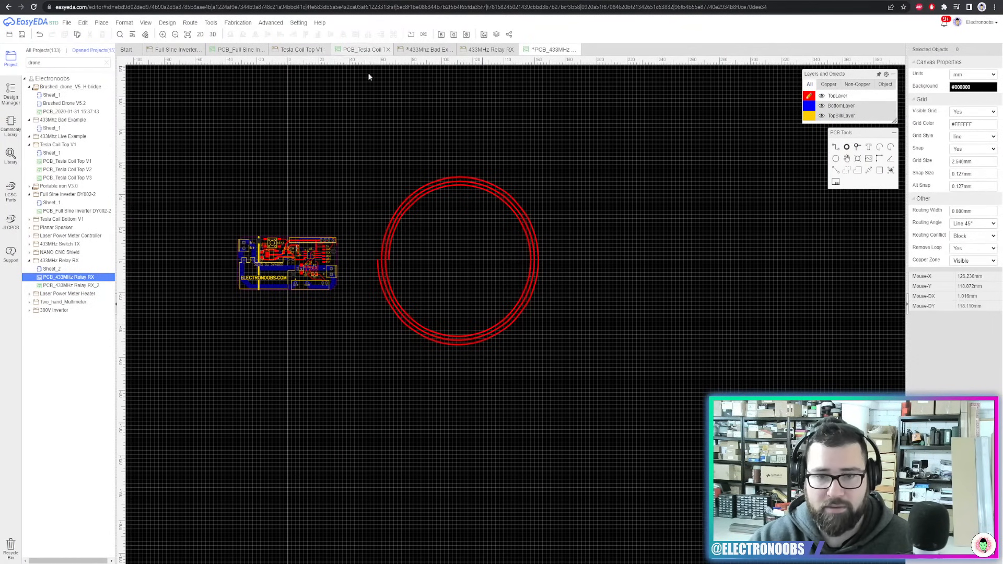
{"action": "scroll", "coordinate": [587, 256], "scroll_direction": "up", "scroll_amount": 3}
{"action": "scroll", "coordinate": [760, 217], "scroll_direction": "up", "scroll_amount": 1}
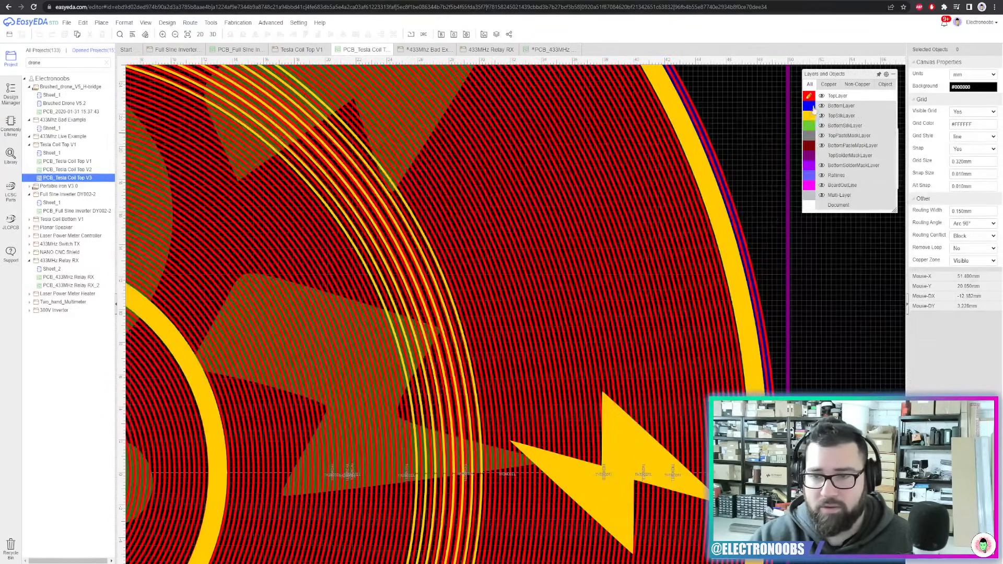
{"action": "left_click", "coordinate": [821, 116]}
{"action": "left_click", "coordinate": [822, 125]}
{"action": "scroll", "coordinate": [788, 217], "scroll_direction": "down", "scroll_amount": 3}
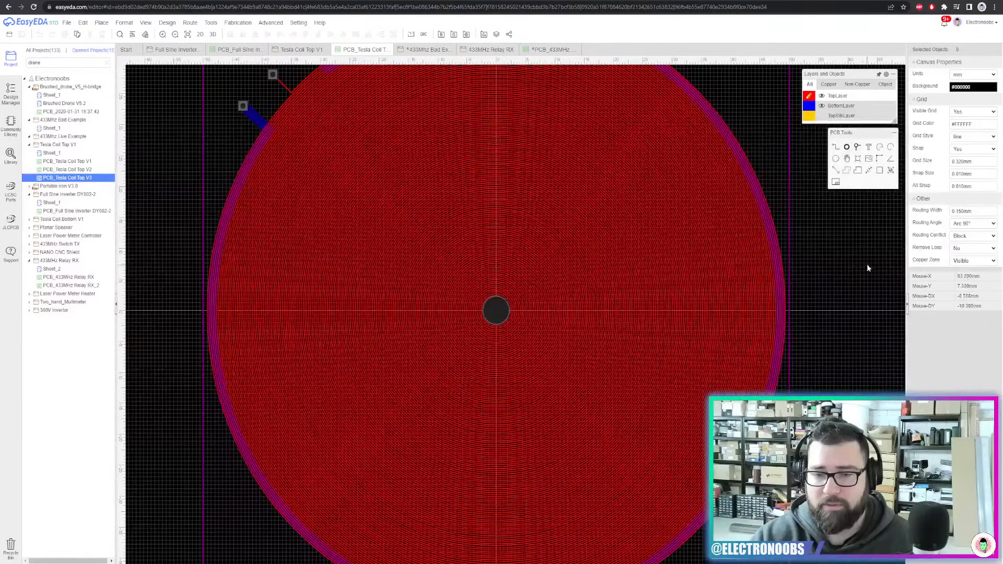
{"action": "right_click_drag", "start_coordinate": [854, 273], "coordinate": [855, 286]}
{"action": "scroll", "coordinate": [855, 286], "scroll_direction": "down", "scroll_amount": 1}
{"action": "left_click_drag", "start_coordinate": [776, 156], "coordinate": [470, 394]}
{"action": "left_click", "coordinate": [474, 79]}
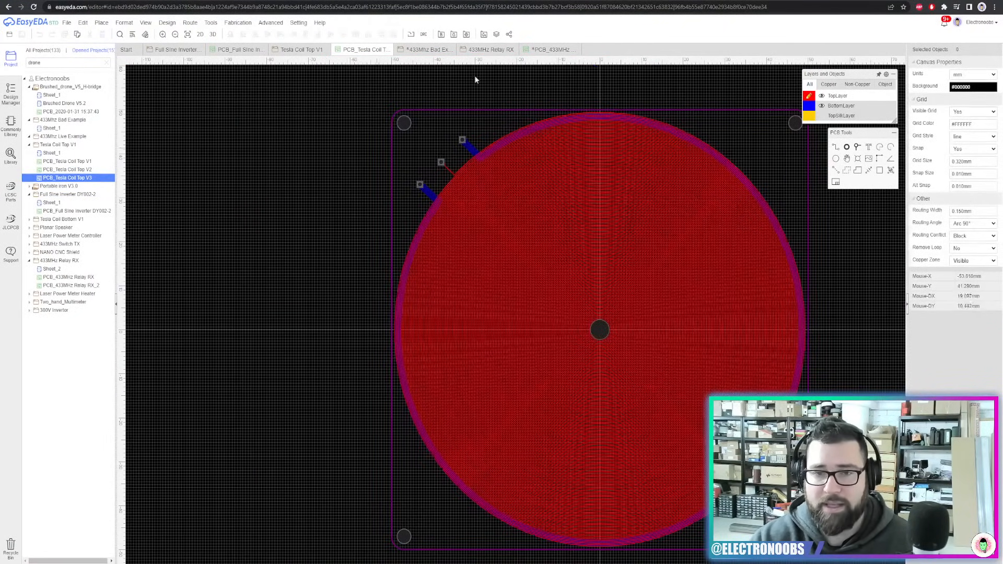
Delete the whole spiral coil from the 433MHz Relay RX PCB and save the layout
{"action": "left_click", "coordinate": [553, 50]}
{"action": "left_click_drag", "start_coordinate": [578, 139], "coordinate": [365, 367]}
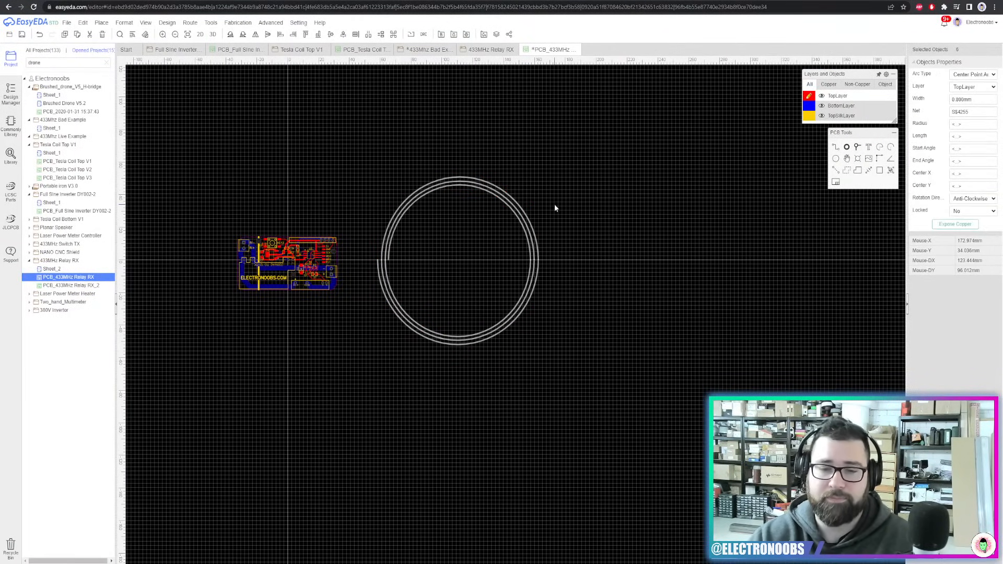
{"action": "key", "text": "Delete"}
{"action": "right_click_drag", "start_coordinate": [291, 234], "coordinate": [512, 197]}
{"action": "scroll", "coordinate": [512, 194], "scroll_direction": "up", "scroll_amount": 6}
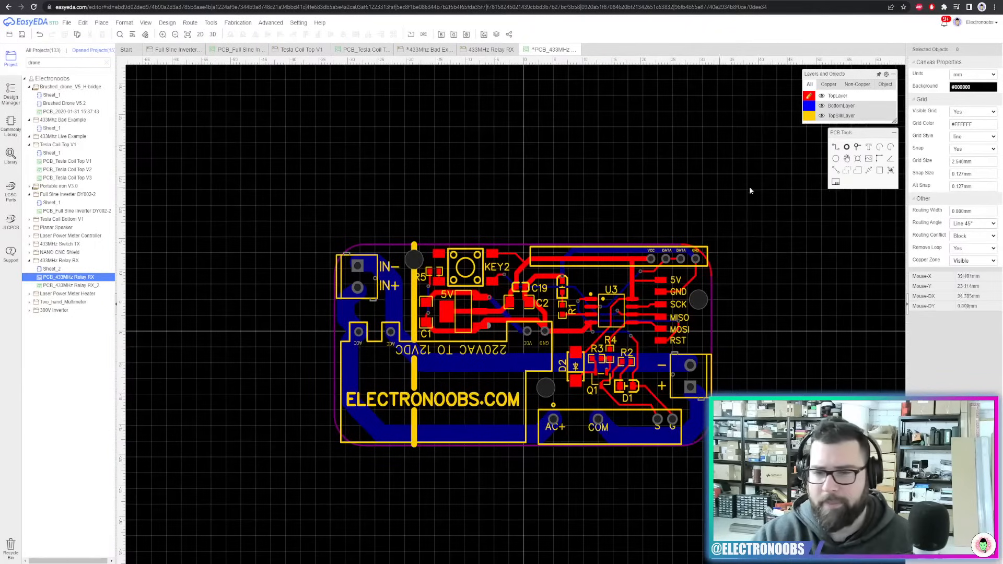
{"action": "key", "text": "ctrl+s"}
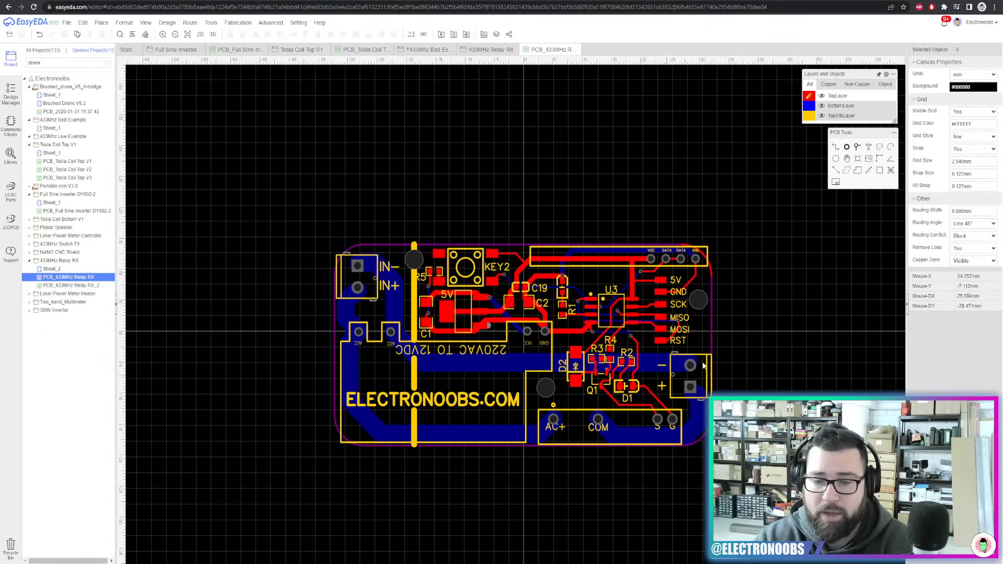
{"action": "left_click_drag", "start_coordinate": [720, 190], "coordinate": [290, 495]}
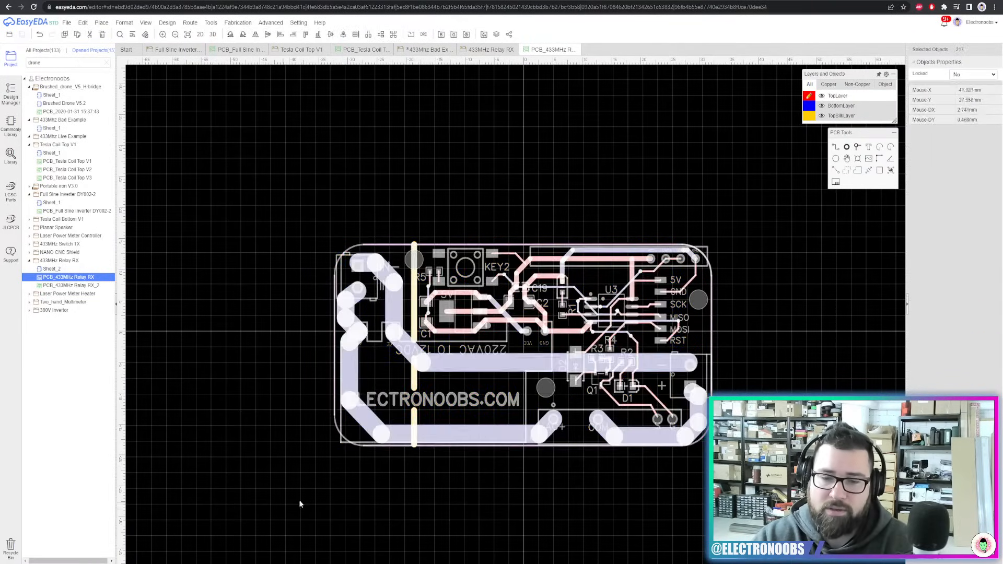
{"action": "left_click", "coordinate": [749, 440]}
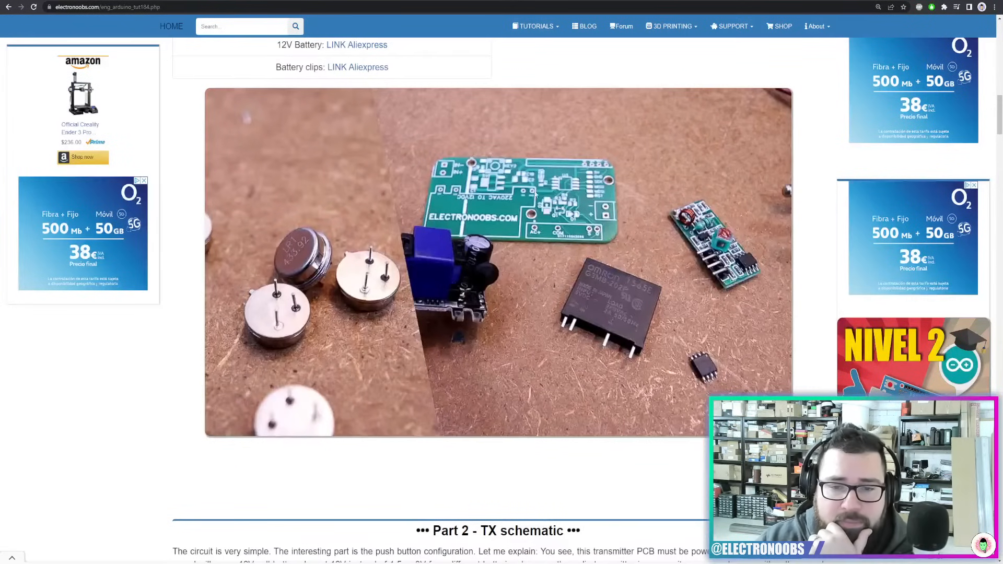
Examine the electronoobs.com 433MHz switch tutorial from the TX PCB section through the receiver PCB, RX code and 3D case sections
{"action": "scroll", "coordinate": [535, 194], "scroll_direction": "down", "scroll_amount": 20}
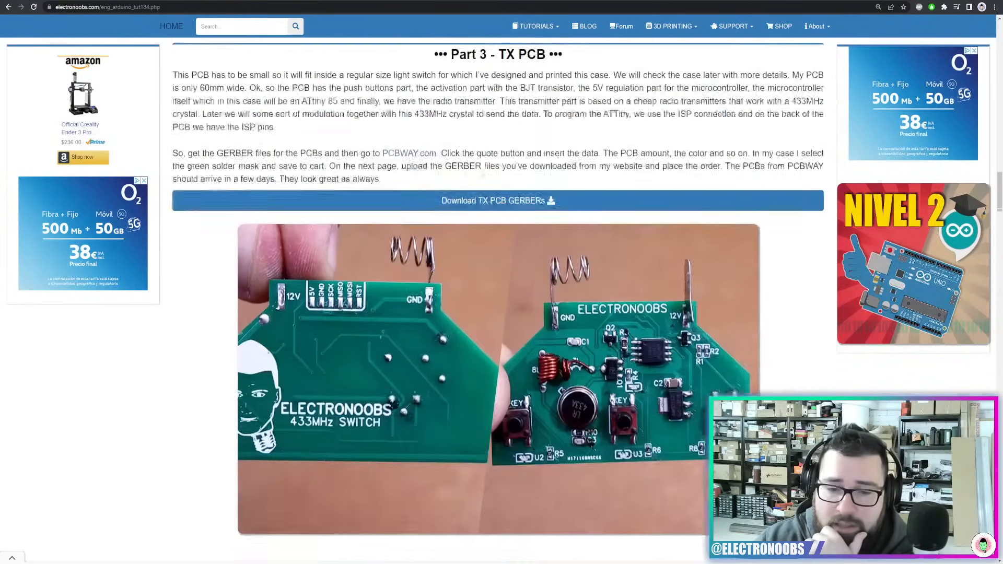
{"action": "scroll", "coordinate": [482, 172], "scroll_direction": "down", "scroll_amount": 3}
{"action": "scroll", "coordinate": [544, 177], "scroll_direction": "down", "scroll_amount": 20}
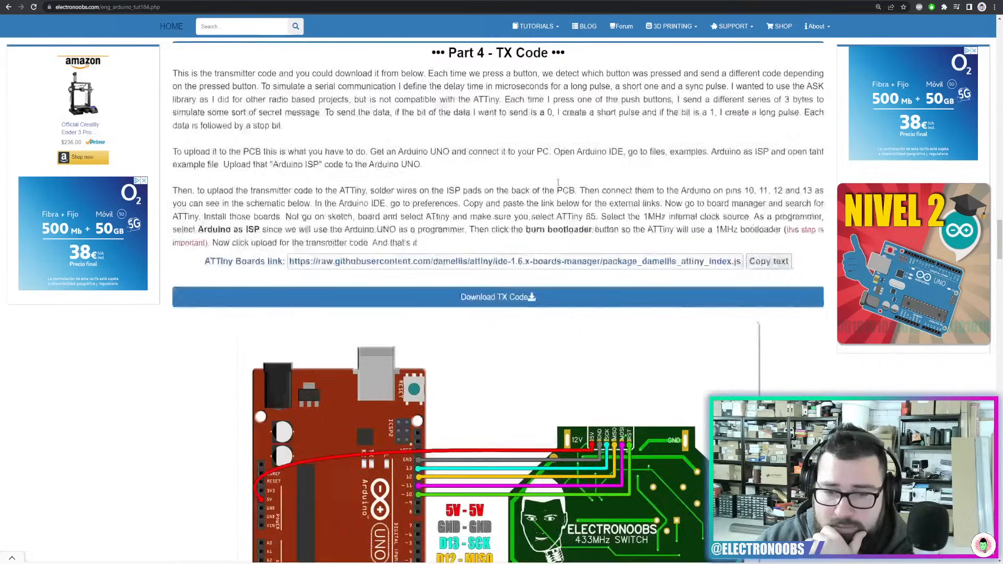
{"action": "scroll", "coordinate": [544, 178], "scroll_direction": "down", "scroll_amount": 20}
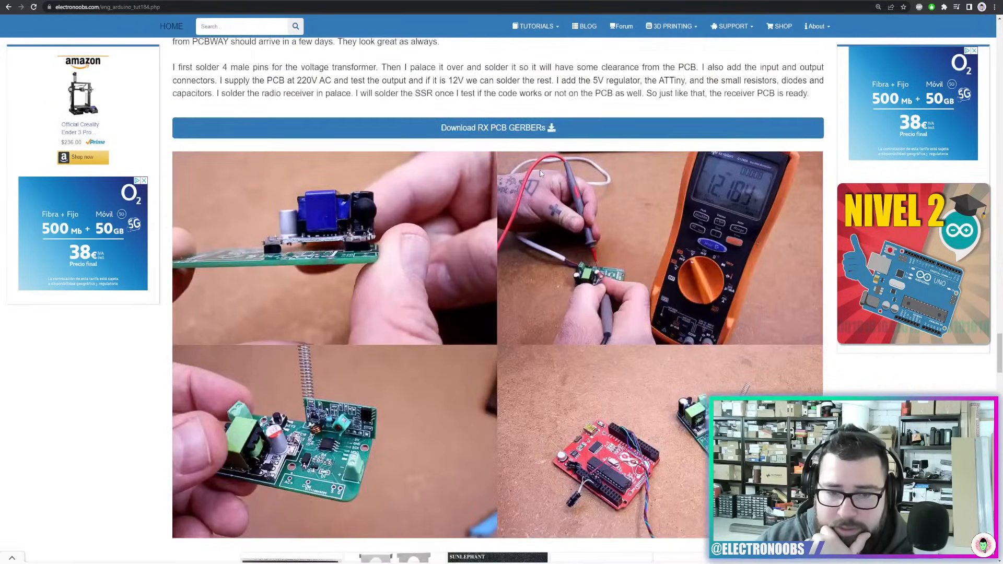
{"action": "scroll", "coordinate": [319, 140], "scroll_direction": "down", "scroll_amount": 10}
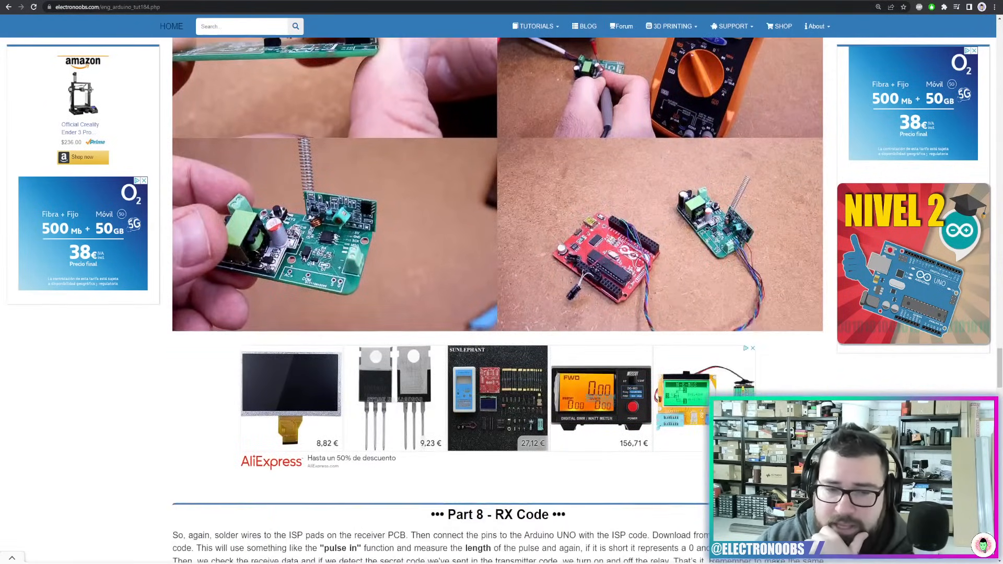
{"action": "scroll", "coordinate": [320, 233], "scroll_direction": "down", "scroll_amount": 13}
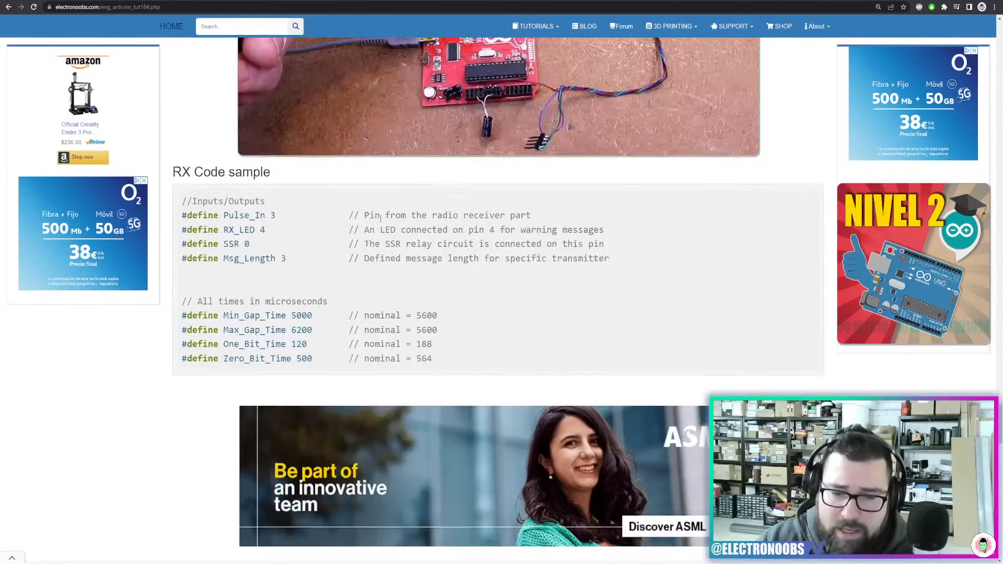
{"action": "scroll", "coordinate": [389, 197], "scroll_direction": "down", "scroll_amount": 5}
{"action": "scroll", "coordinate": [389, 197], "scroll_direction": "up", "scroll_amount": 16}
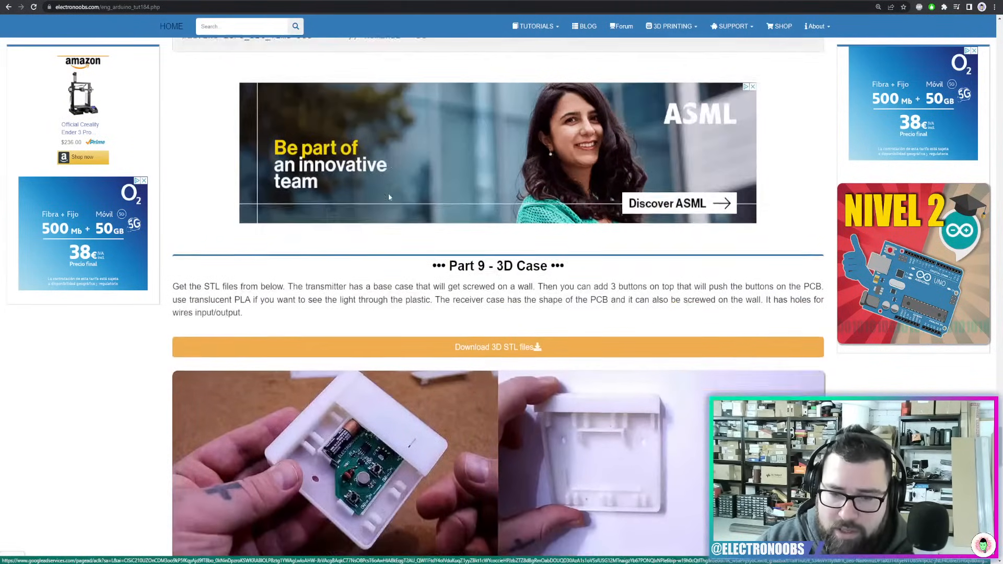
{"action": "scroll", "coordinate": [463, 193], "scroll_direction": "up", "scroll_amount": 5}
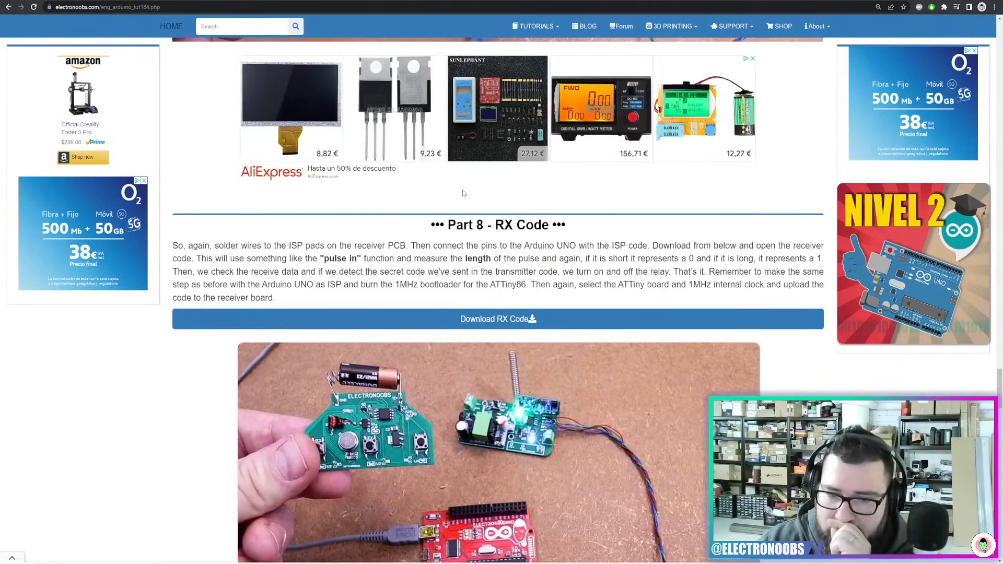
{"action": "scroll", "coordinate": [463, 183], "scroll_direction": "up", "scroll_amount": 7}
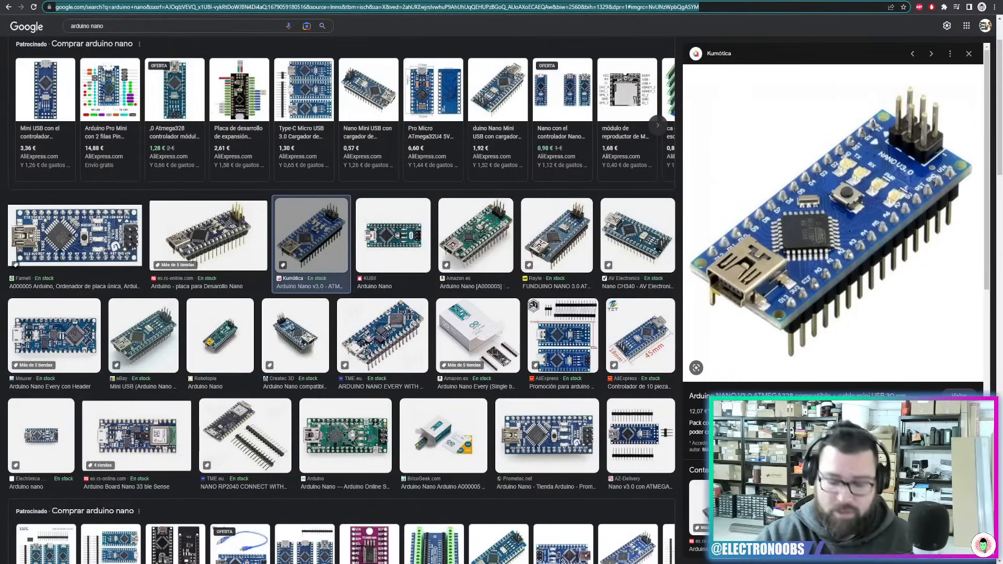
Search the web for "spi communication" and open the SPI block diagram image among the results
{"action": "key", "text": "ctrl+l"}
{"action": "type", "text": "spi communication"}
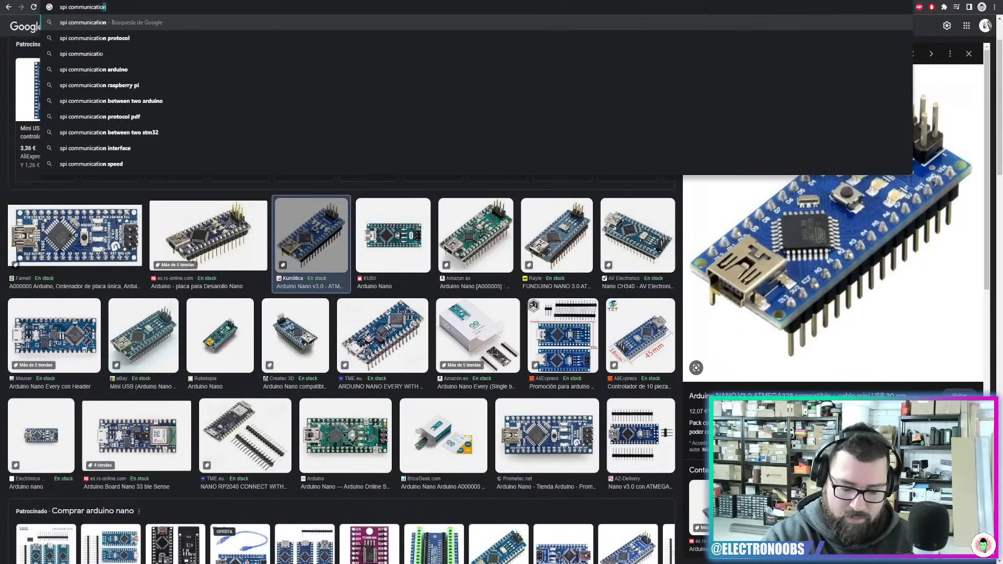
{"action": "key", "text": "Return"}
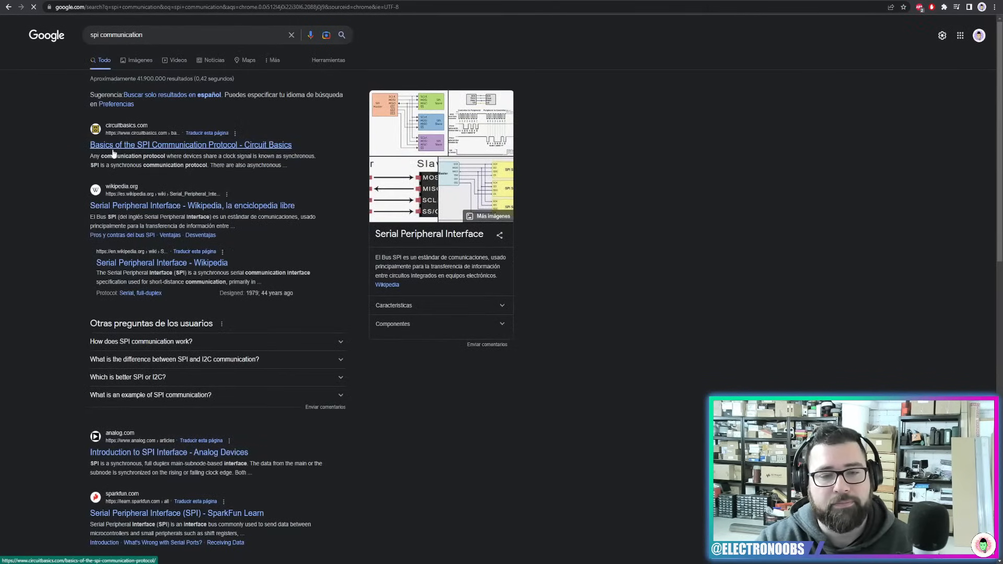
{"action": "left_click", "coordinate": [394, 110]}
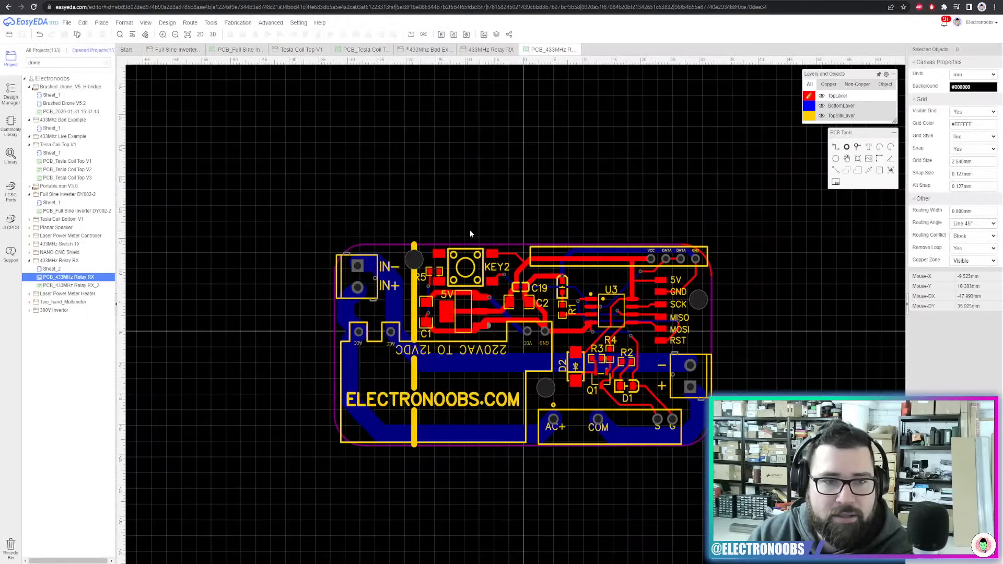
Back in EasyEDA, filter the project list by 433 and open PCB_433MHz Switch TX
{"action": "left_click_drag", "start_coordinate": [54, 63], "coordinate": [9, 70]}
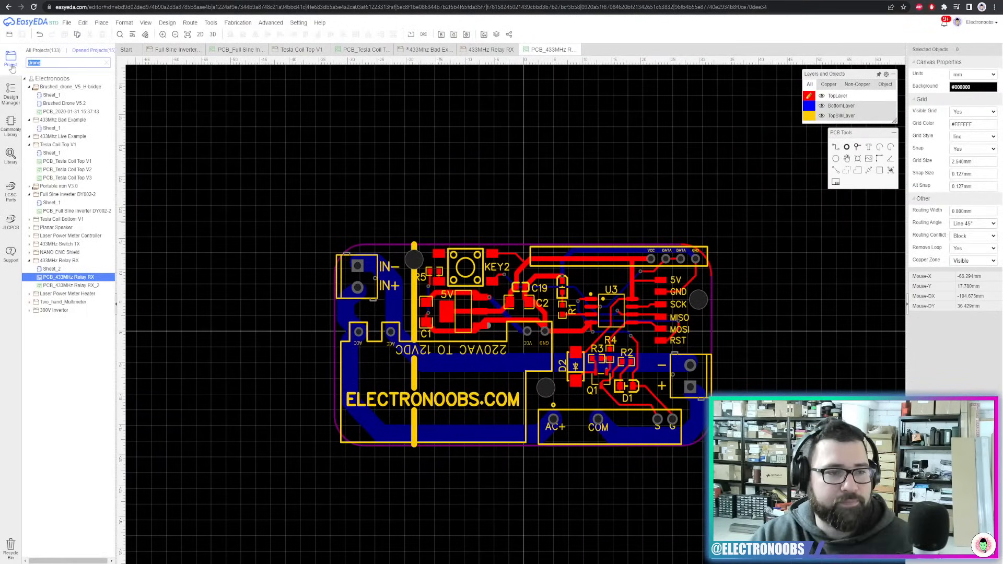
{"action": "type", "text": "544"}
{"action": "key", "text": "BackSpace"}
{"action": "key", "text": "BackSpace"}
{"action": "key", "text": "BackSpace"}
{"action": "type", "text": "433"}
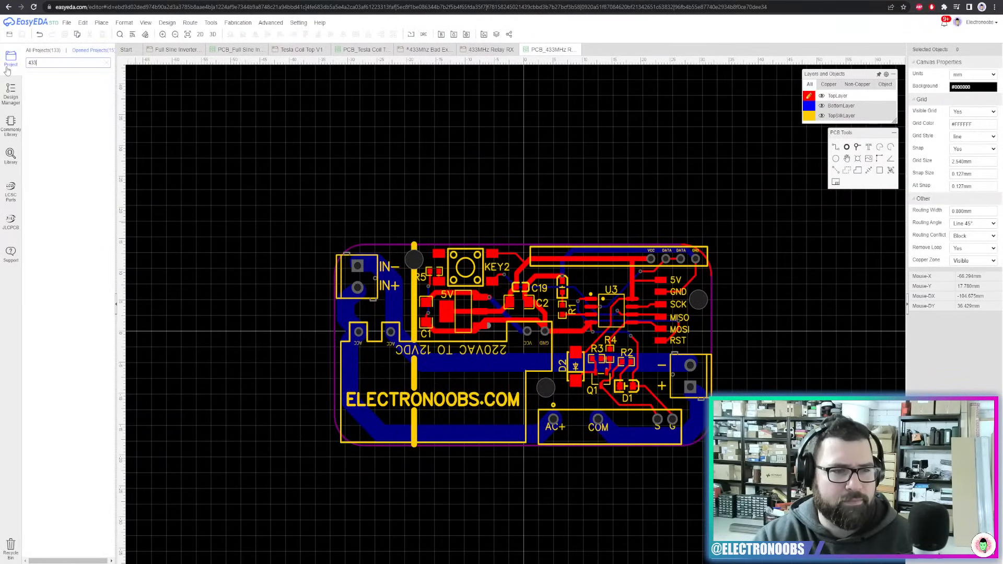
{"action": "left_click", "coordinate": [59, 111]}
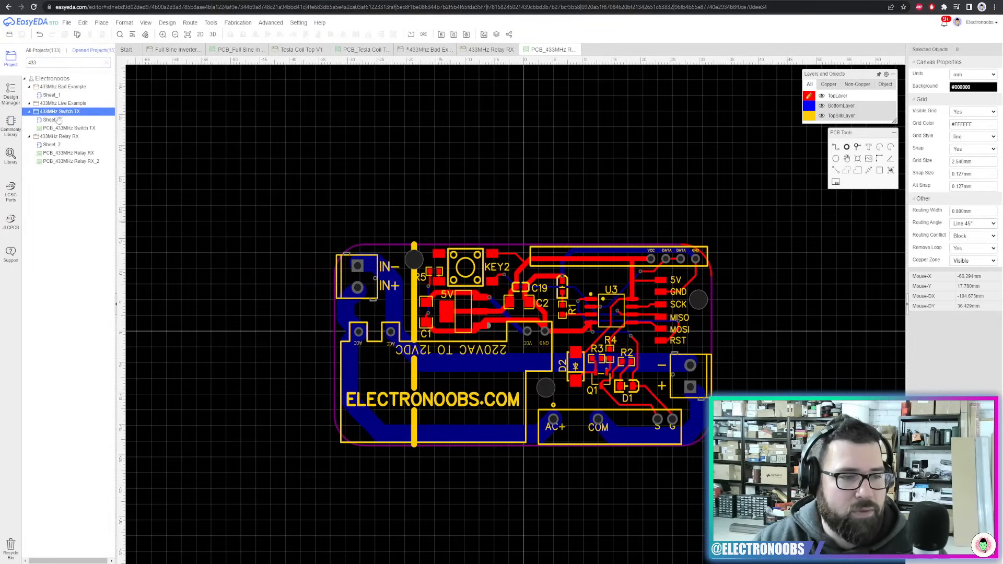
{"action": "left_click", "coordinate": [62, 128]}
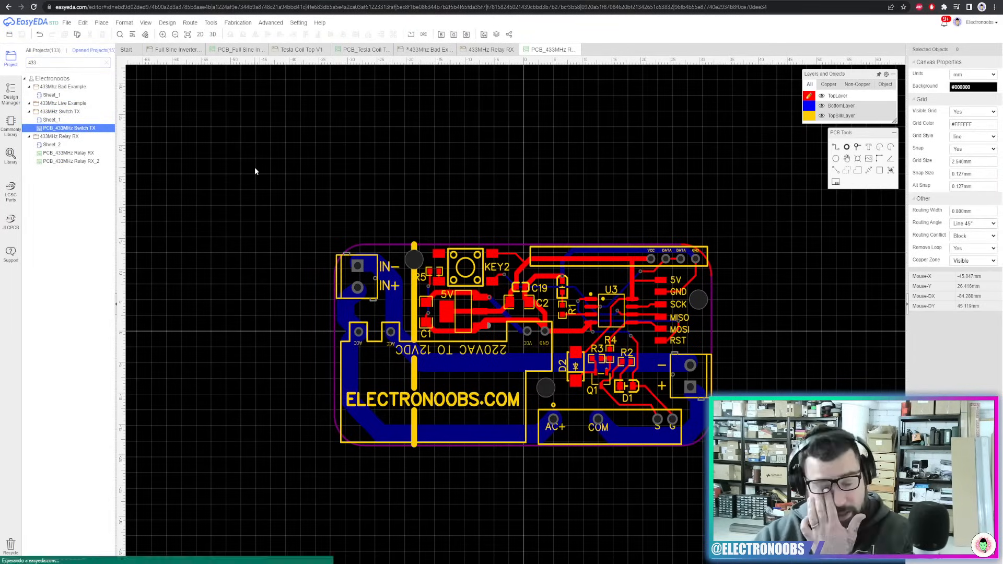
Inspect the 433MHz Switch TX board's shape, and return to the PCB_433MHz Relay RX layout
{"action": "scroll", "coordinate": [487, 227], "scroll_direction": "down", "scroll_amount": 5}
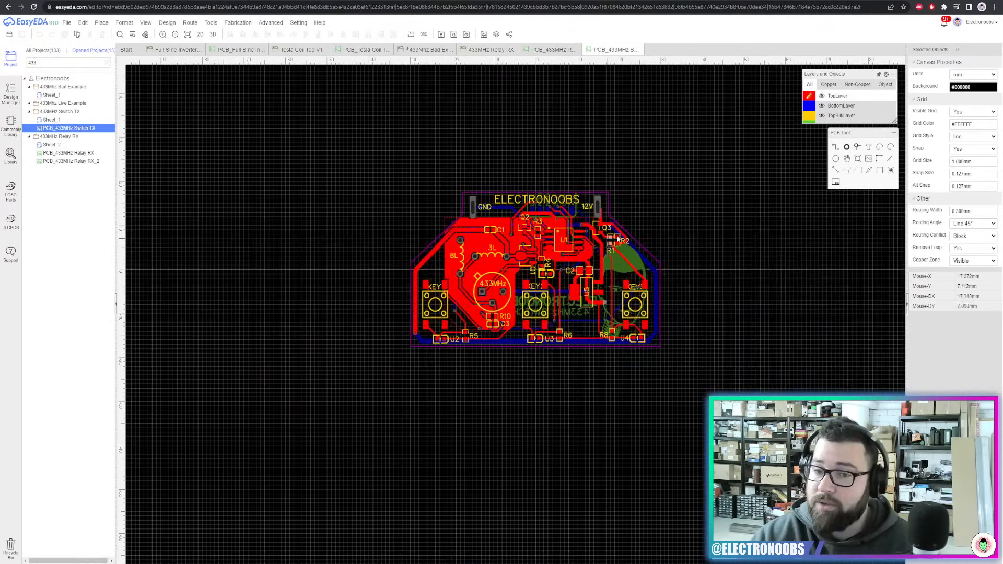
{"action": "scroll", "coordinate": [687, 196], "scroll_direction": "up", "scroll_amount": 3}
{"action": "right_click_drag", "start_coordinate": [687, 195], "coordinate": [641, 203]}
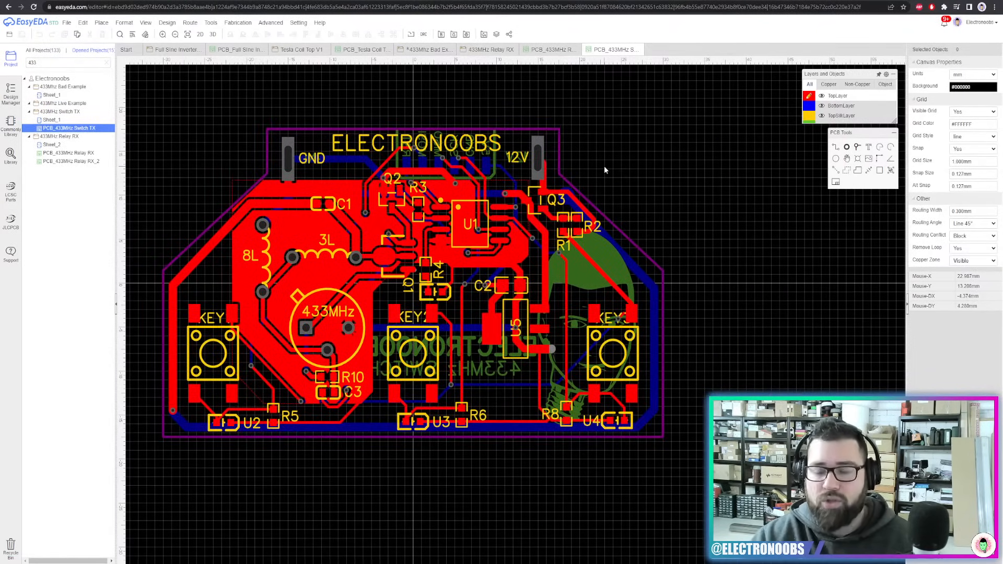
{"action": "scroll", "coordinate": [604, 166], "scroll_direction": "down", "scroll_amount": 2}
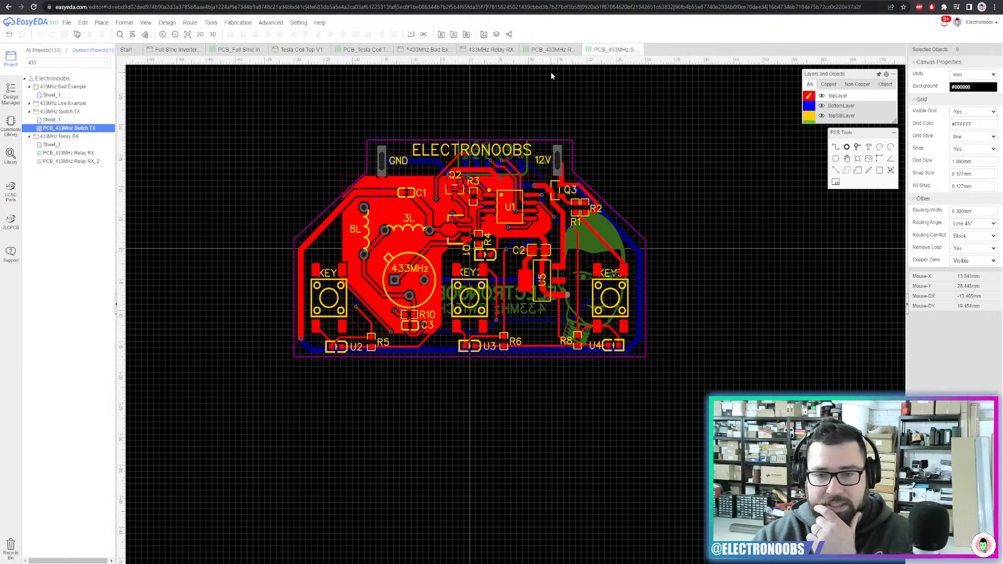
{"action": "left_click", "coordinate": [552, 49]}
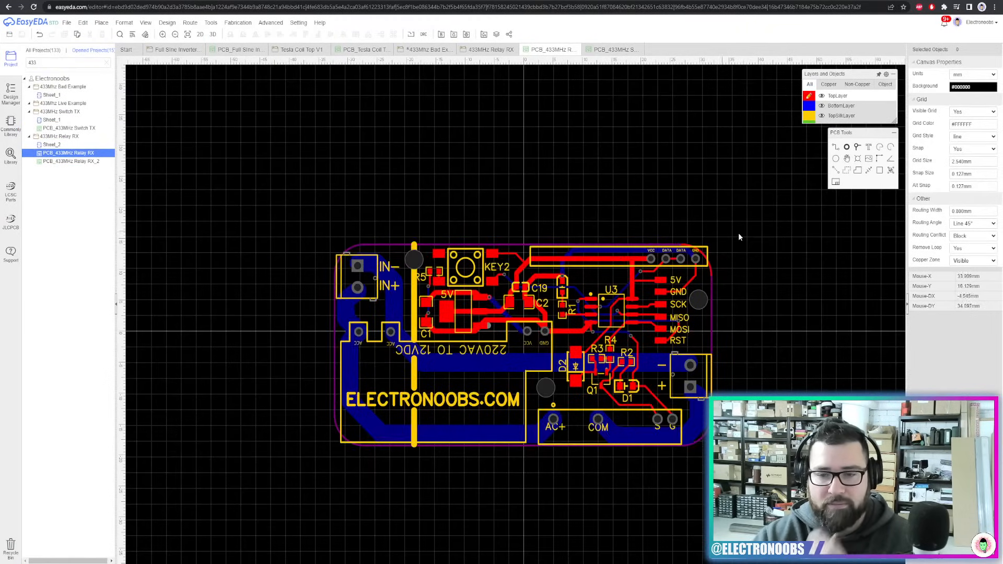
Create a new two-layer PCB in mm with a rectangular 100 x 100 mm board outline starting at X 0, Y 100
{"action": "mouse_move", "coordinate": [71, 26]}
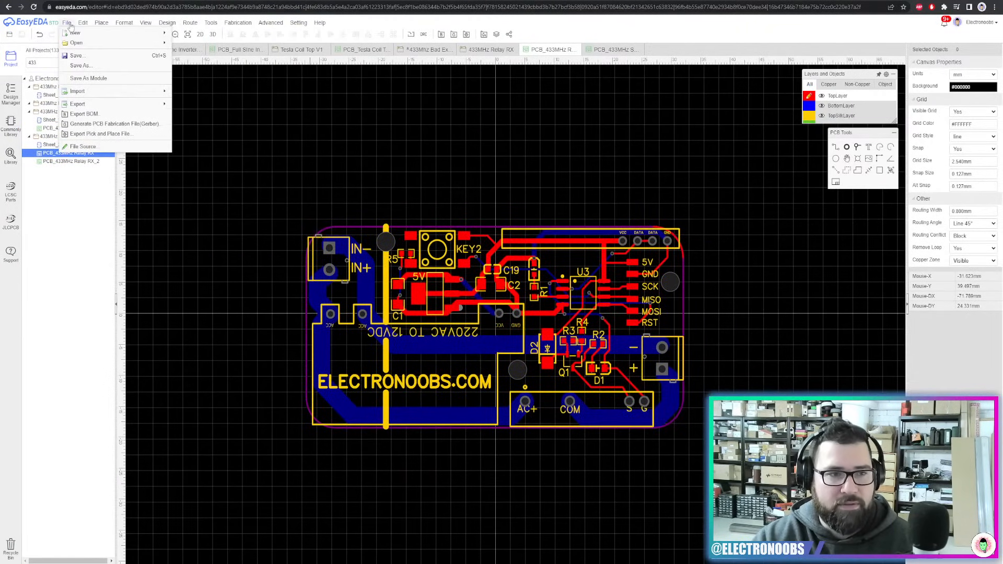
{"action": "left_click", "coordinate": [201, 51]}
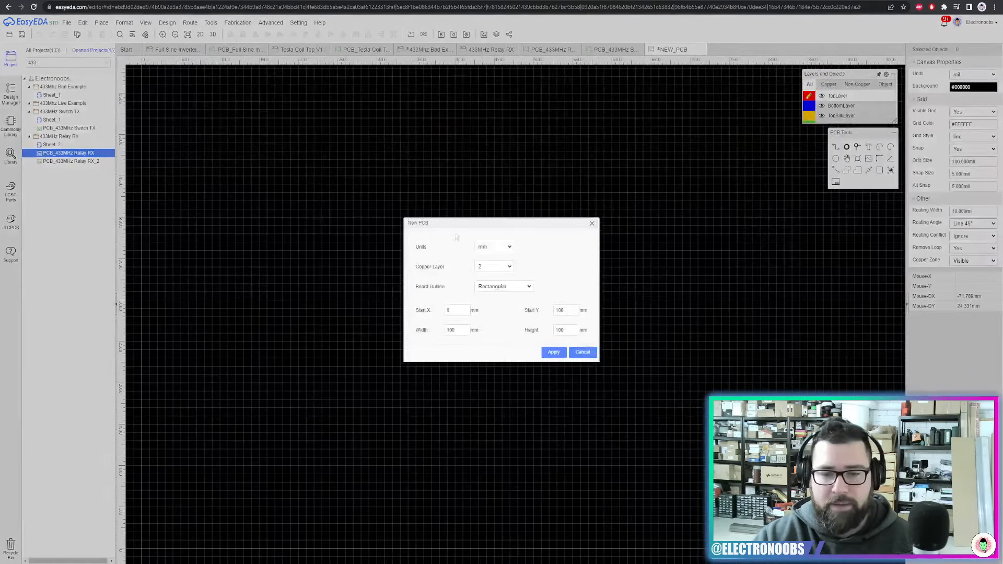
{"action": "left_click", "coordinate": [554, 352]}
{"action": "scroll", "coordinate": [530, 358], "scroll_direction": "down", "scroll_amount": 3}
{"action": "scroll", "coordinate": [656, 280], "scroll_direction": "up", "scroll_amount": 5}
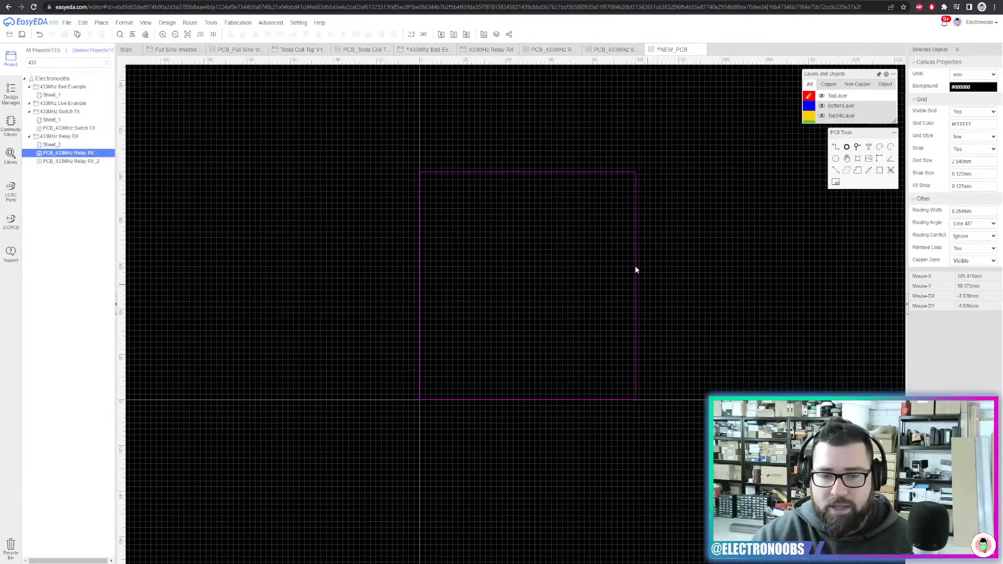
{"action": "scroll", "coordinate": [522, 204], "scroll_direction": "up", "scroll_amount": 2}
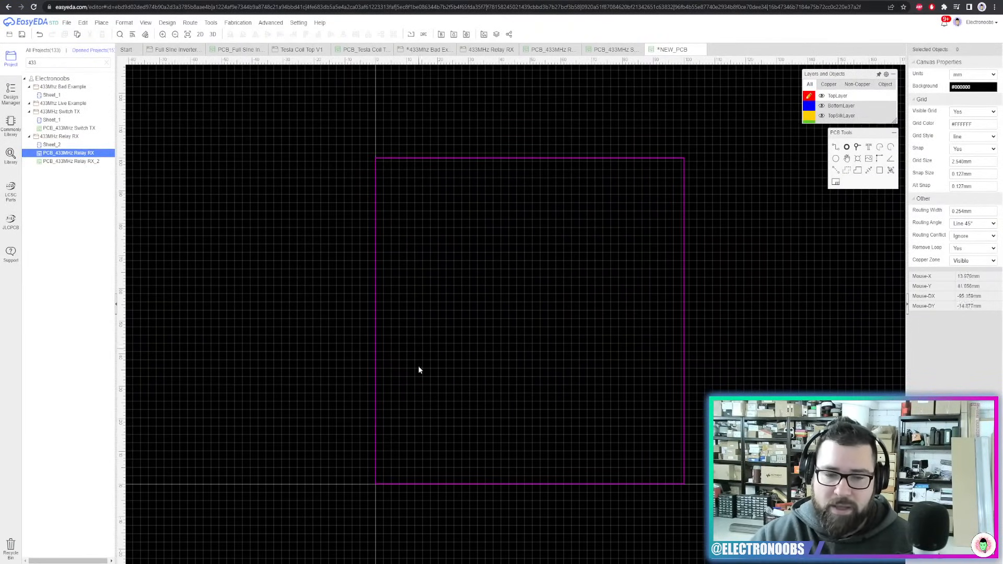
Add a vertex to the board outline's bottom edge near its lower-left corner and move it to X 2.54, Y 2.54 mm
{"action": "right_click_drag", "start_coordinate": [418, 369], "coordinate": [434, 250]}
{"action": "scroll", "coordinate": [400, 307], "scroll_direction": "up", "scroll_amount": 2}
{"action": "scroll", "coordinate": [399, 314], "scroll_direction": "up", "scroll_amount": 2}
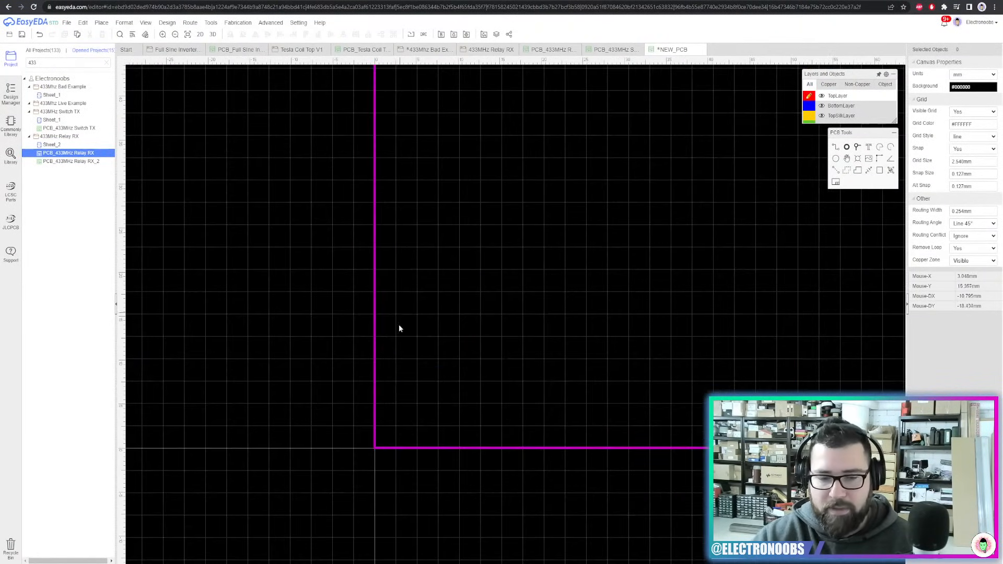
{"action": "scroll", "coordinate": [378, 360], "scroll_direction": "up", "scroll_amount": 2}
{"action": "left_click", "coordinate": [398, 366]}
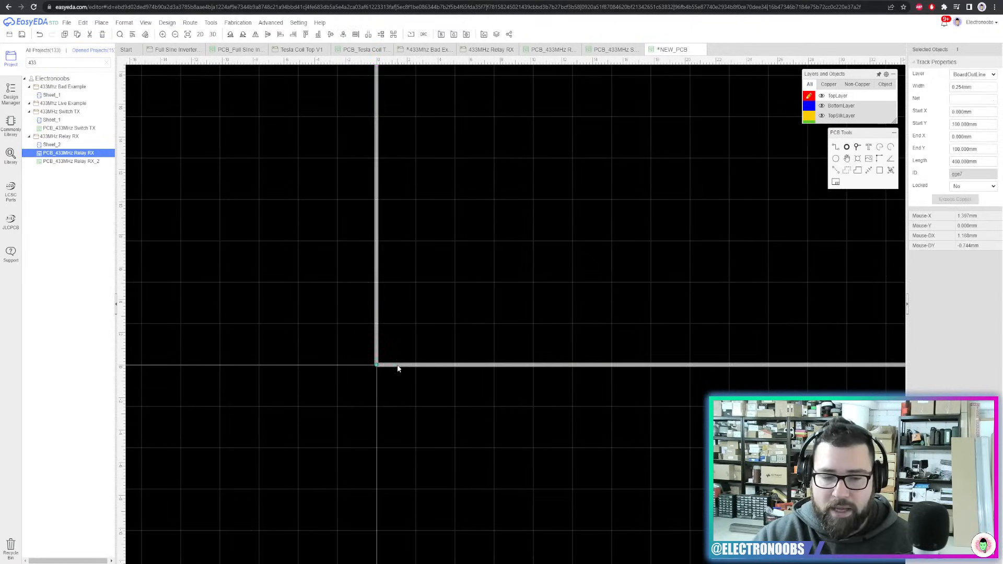
{"action": "scroll", "coordinate": [398, 365], "scroll_direction": "up", "scroll_amount": 2}
{"action": "left_click", "coordinate": [413, 342]}
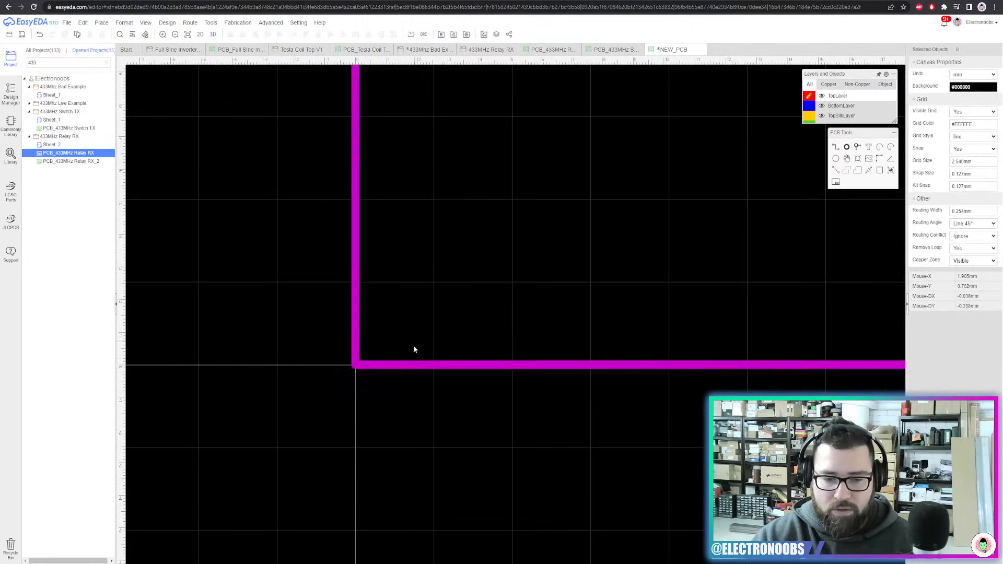
{"action": "left_click", "coordinate": [404, 366]}
{"action": "scroll", "coordinate": [424, 402], "scroll_direction": "up", "scroll_amount": 1}
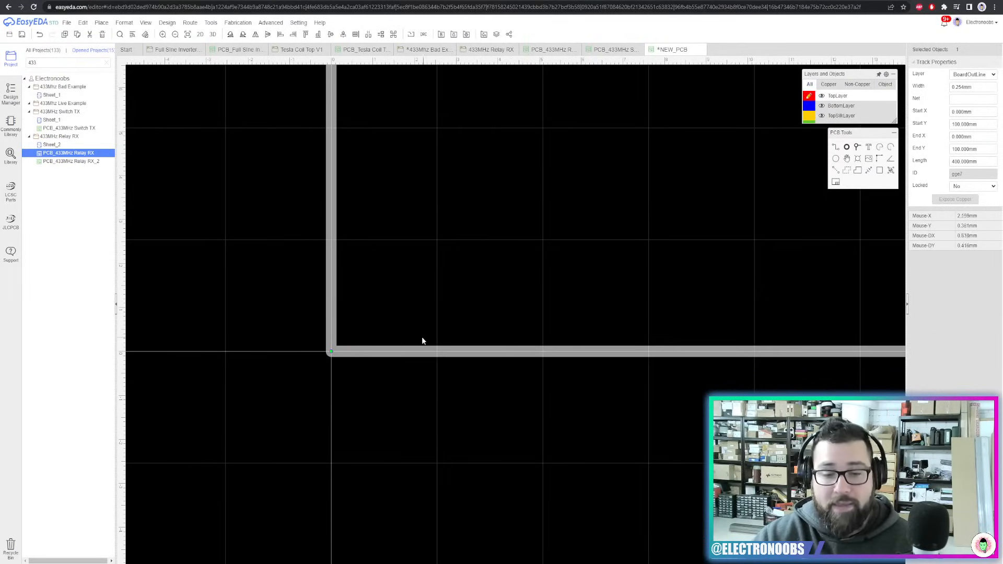
{"action": "left_click", "coordinate": [414, 354]}
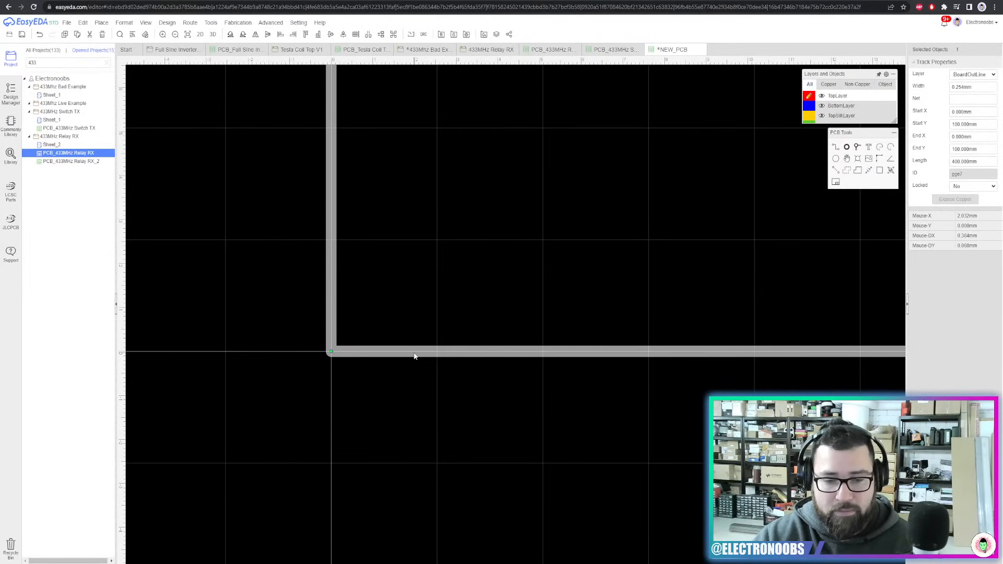
{"action": "left_click", "coordinate": [414, 353]}
{"action": "left_click", "coordinate": [416, 352]}
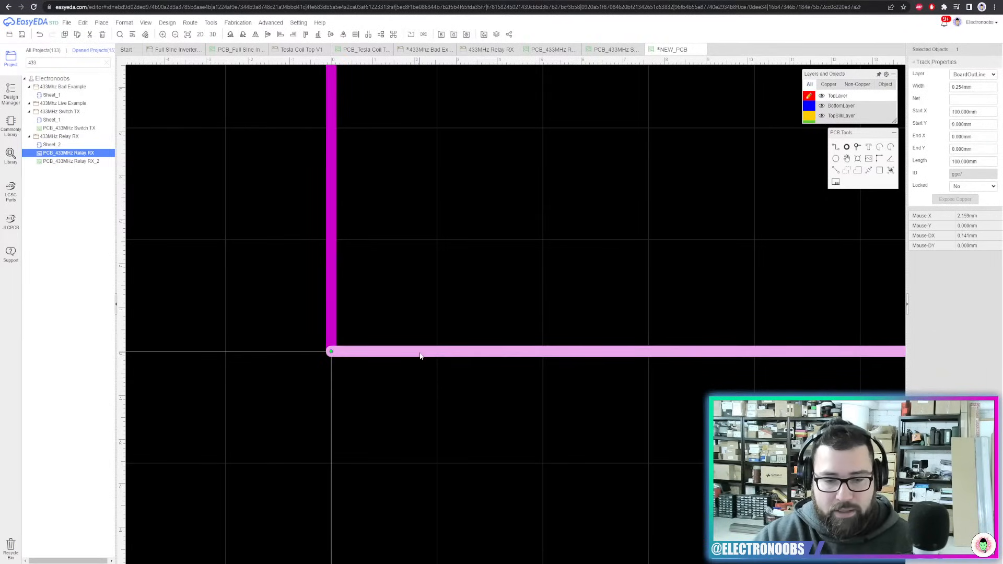
{"action": "left_click", "coordinate": [414, 355]}
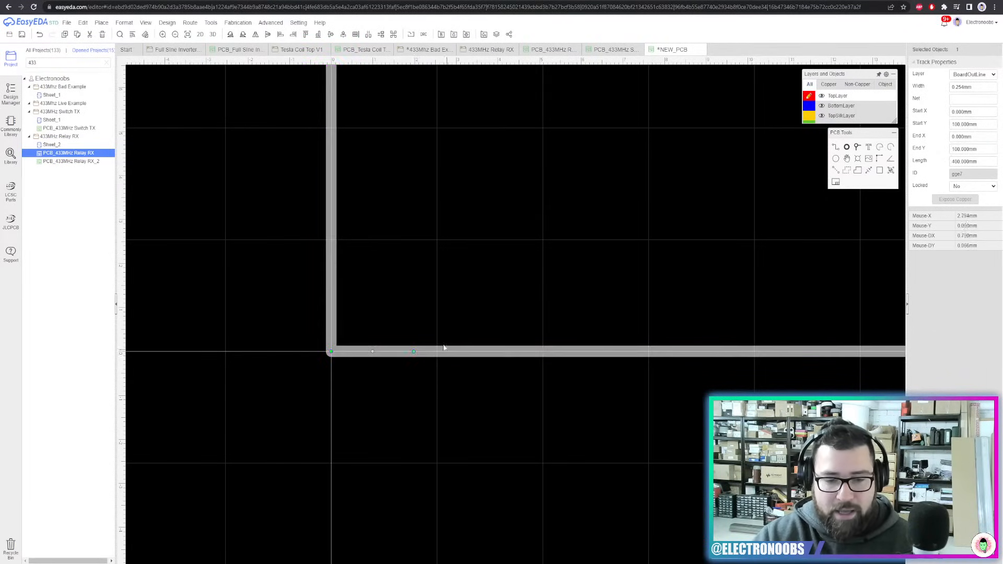
{"action": "left_click_drag", "start_coordinate": [414, 354], "coordinate": [442, 243]}
Pull a second vertex out of the bottom edge near the outline's lower-right corner to X 96.52, Y 2.54 mm
{"action": "scroll", "coordinate": [444, 246], "scroll_direction": "down", "scroll_amount": 2}
{"action": "scroll", "coordinate": [444, 246], "scroll_direction": "down", "scroll_amount": 3}
{"action": "right_click_drag", "start_coordinate": [508, 289], "coordinate": [224, 303]}
{"action": "right_click_drag", "start_coordinate": [628, 312], "coordinate": [466, 315]}
{"action": "scroll", "coordinate": [579, 279], "scroll_direction": "up", "scroll_amount": 6}
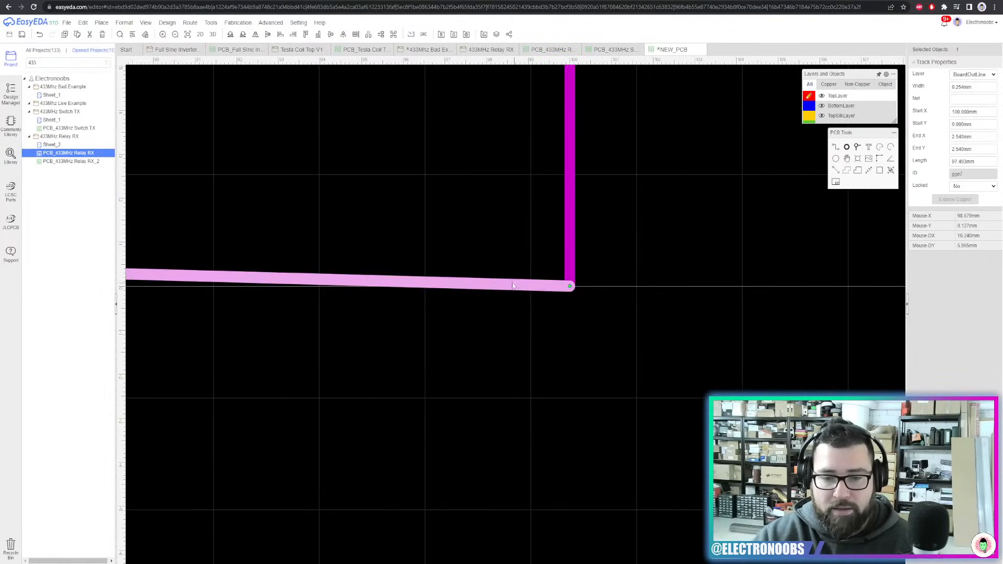
{"action": "left_click_drag", "start_coordinate": [487, 285], "coordinate": [425, 175]}
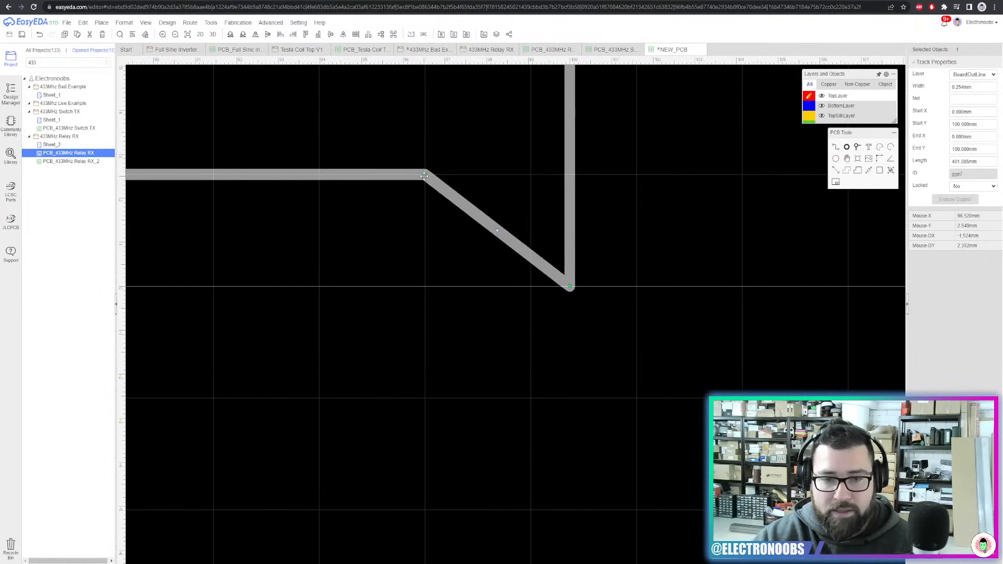
Set the canvas grid size to 1 mm and both the snap size and Alt snap to 0.1 mm
{"action": "scroll", "coordinate": [428, 190], "scroll_direction": "down", "scroll_amount": 4}
{"action": "right_click_drag", "start_coordinate": [433, 233], "coordinate": [703, 290]}
{"action": "right_click", "coordinate": [585, 297]}
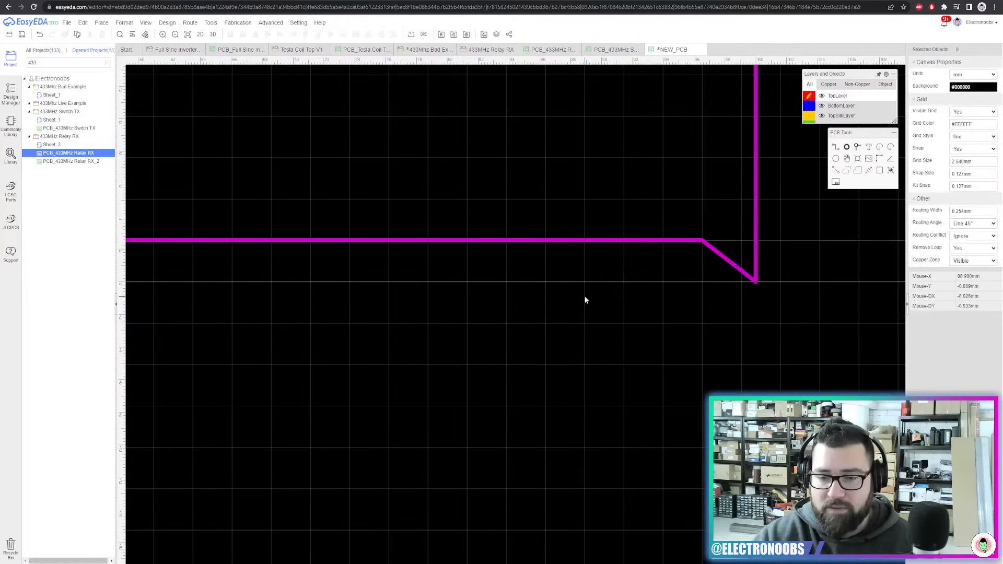
{"action": "left_click", "coordinate": [617, 426]}
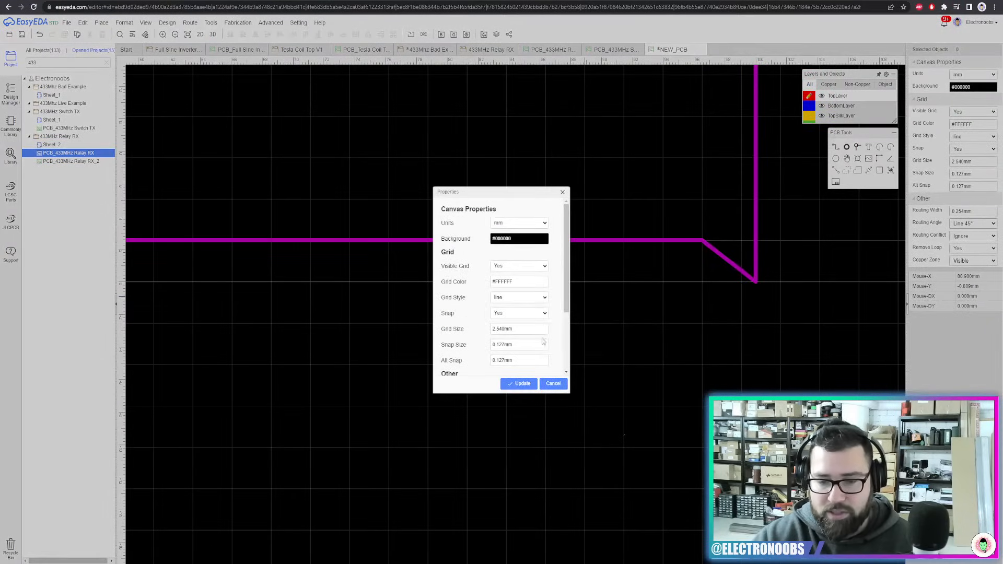
{"action": "left_click", "coordinate": [515, 329]}
{"action": "type", "text": "1"}
{"action": "left_click", "coordinate": [529, 346]}
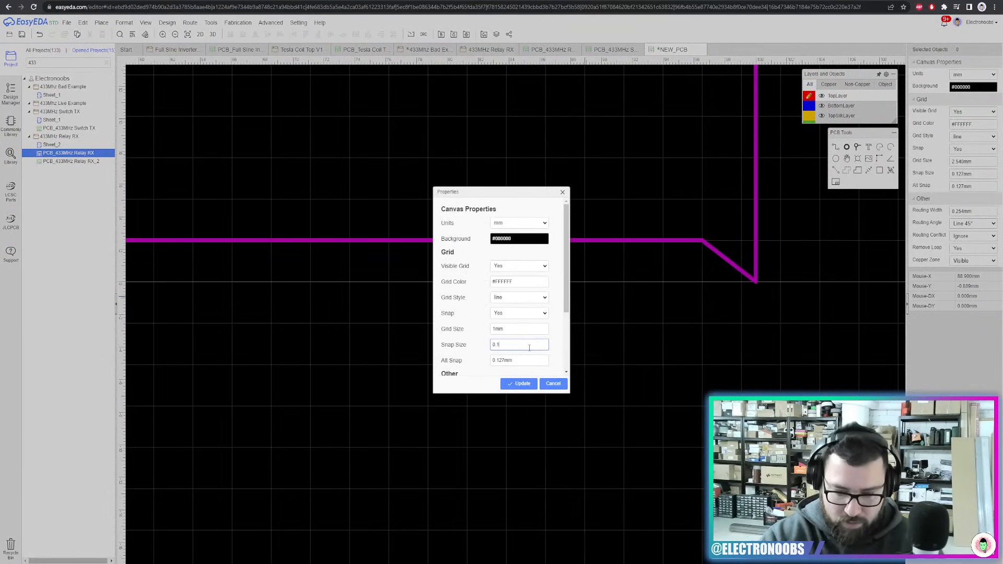
{"action": "left_click", "coordinate": [527, 356]}
{"action": "type", "text": "0.1"}
{"action": "key", "text": "Return"}
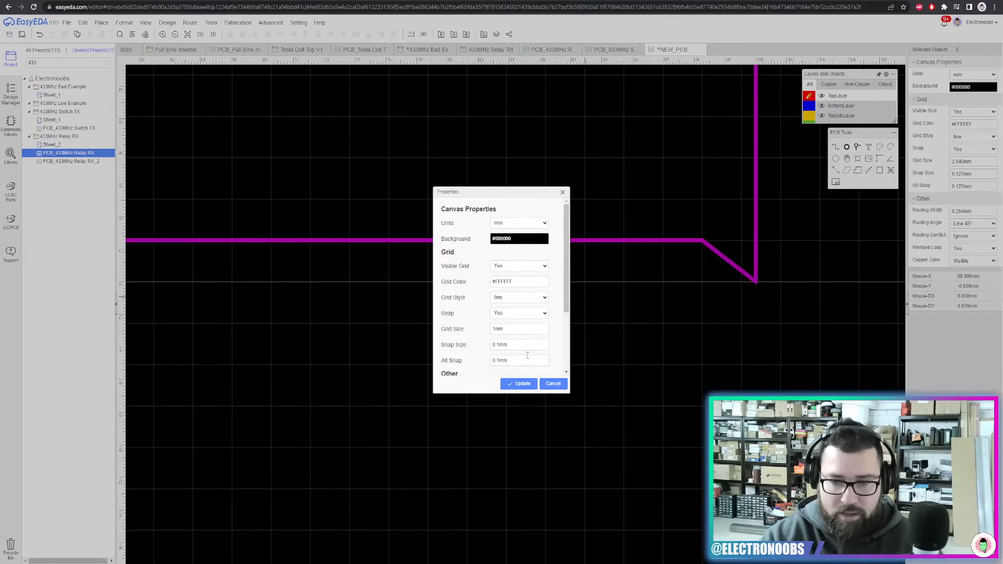
{"action": "left_click", "coordinate": [519, 384]}
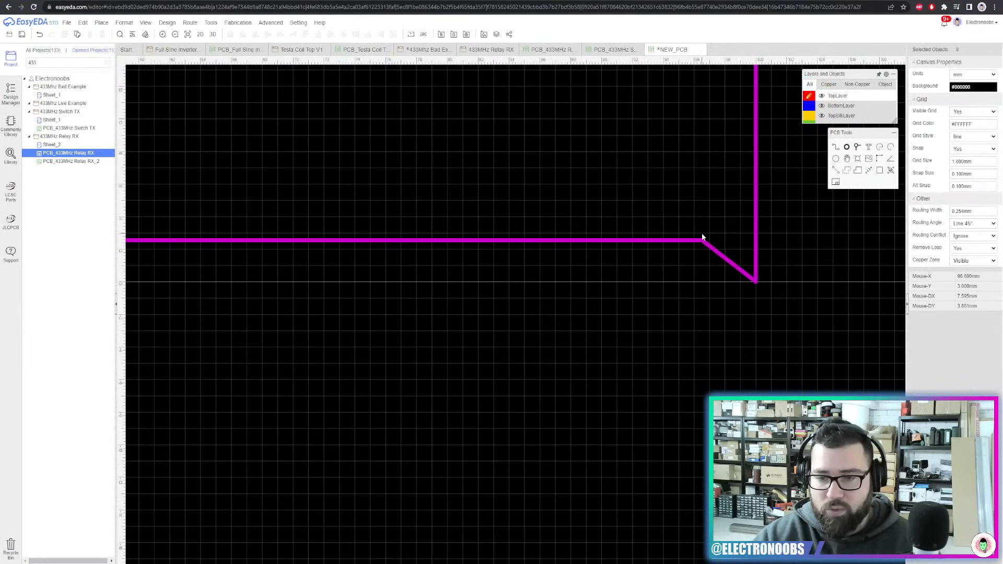
Move the outline vertex near the lower-right corner to X 97, Y 3 mm
{"action": "scroll", "coordinate": [701, 233], "scroll_direction": "up", "scroll_amount": 2}
{"action": "left_click", "coordinate": [685, 282]}
{"action": "left_click_drag", "start_coordinate": [670, 272], "coordinate": [690, 250]}
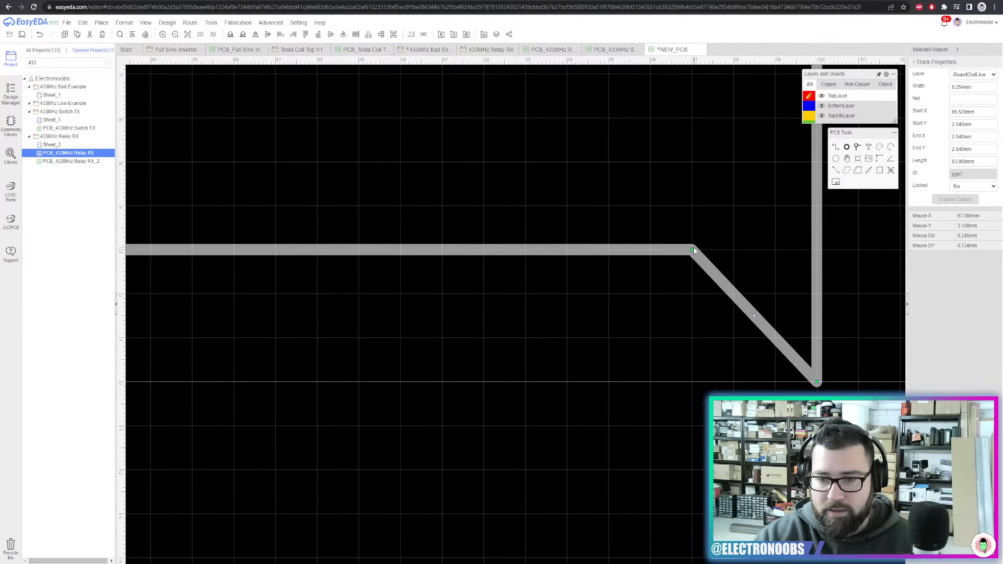
Move the outline vertex near the lower-left corner to X 3, Y 3 mm
{"action": "scroll", "coordinate": [691, 249], "scroll_direction": "down", "scroll_amount": 9}
{"action": "right_click_drag", "start_coordinate": [266, 238], "coordinate": [731, 248]}
{"action": "scroll", "coordinate": [382, 244], "scroll_direction": "up", "scroll_amount": 2}
{"action": "scroll", "coordinate": [413, 258], "scroll_direction": "up", "scroll_amount": 4}
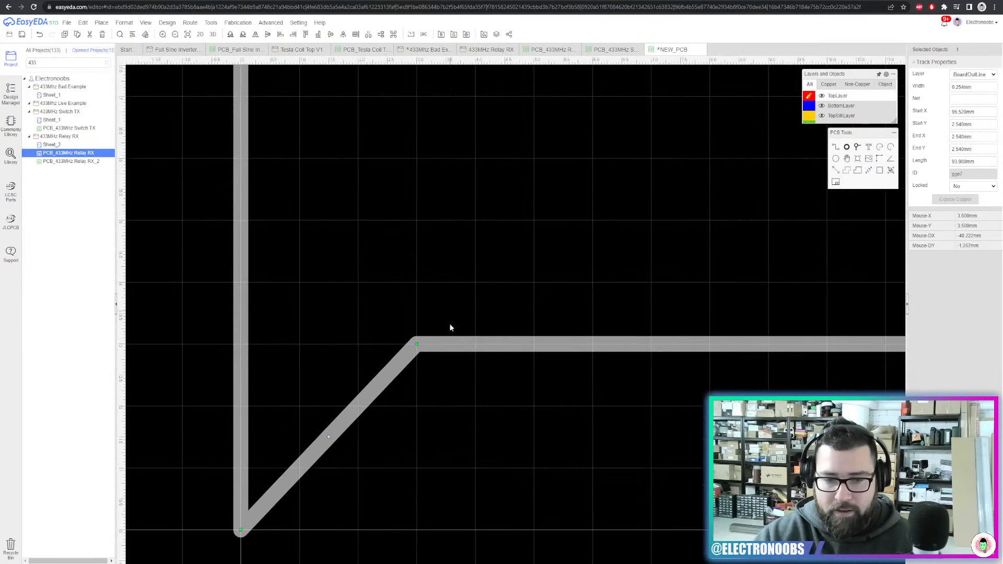
{"action": "left_click", "coordinate": [418, 345]}
Shift the outline's bottom edge up to about Y 11 mm, lengthening both 45-degree corner segments
{"action": "scroll", "coordinate": [562, 280], "scroll_direction": "down", "scroll_amount": 5}
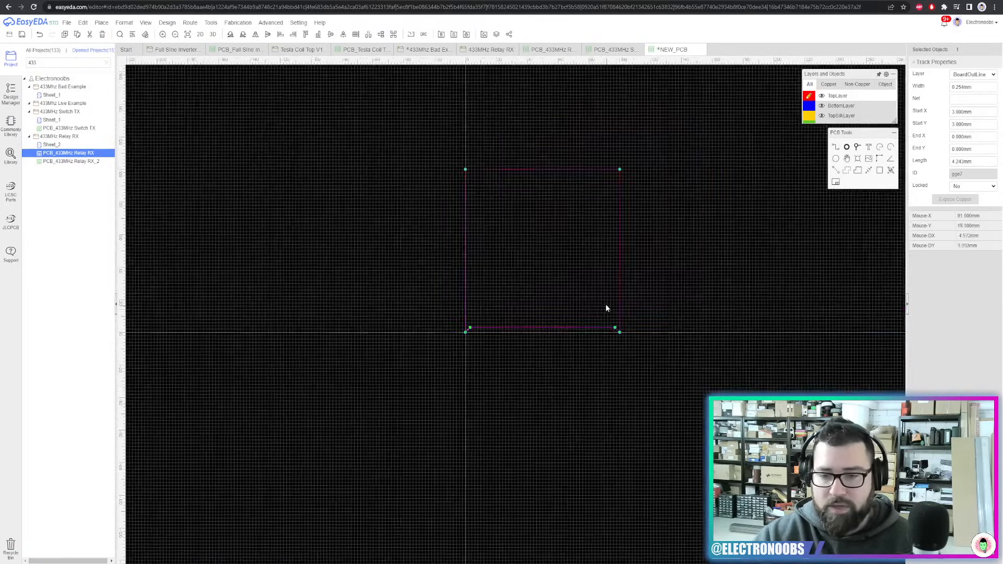
{"action": "scroll", "coordinate": [606, 304], "scroll_direction": "up", "scroll_amount": 4}
{"action": "left_click", "coordinate": [531, 386]}
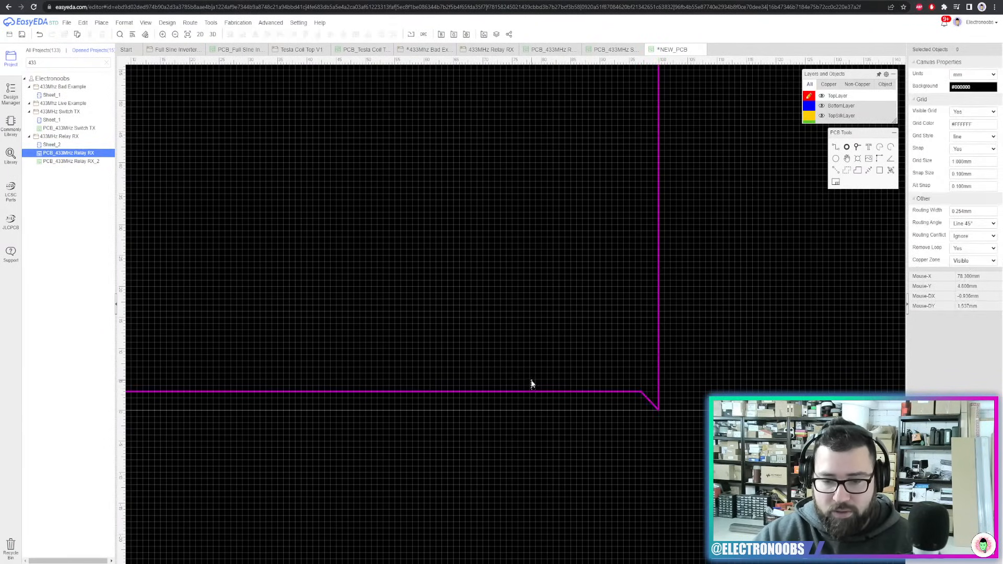
{"action": "left_click_drag", "start_coordinate": [537, 390], "coordinate": [537, 358]}
{"action": "scroll", "coordinate": [532, 322], "scroll_direction": "down", "scroll_amount": 5}
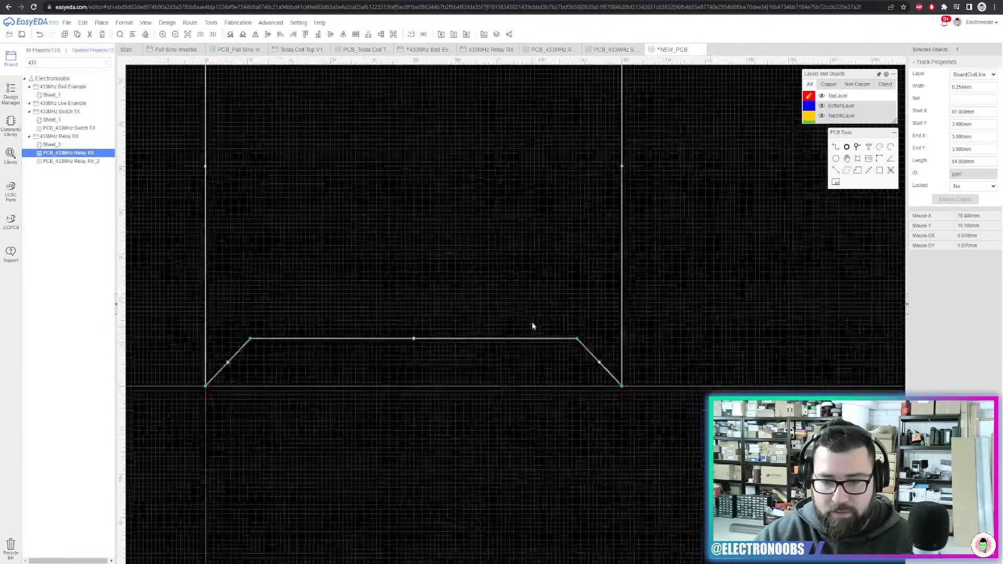
{"action": "scroll", "coordinate": [597, 298], "scroll_direction": "up", "scroll_amount": 3}
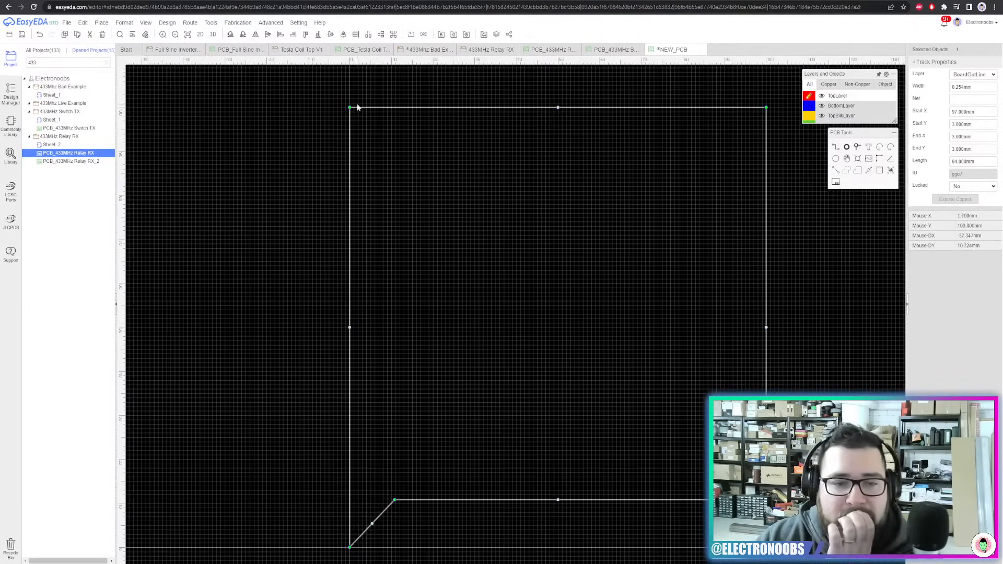
Lower the outline's two upper vertices to about Y 29.4 mm, placing the left one at about X 6.3 mm
{"action": "left_click_drag", "start_coordinate": [350, 108], "coordinate": [375, 418]}
{"action": "left_click_drag", "start_coordinate": [350, 108], "coordinate": [375, 417]}
{"action": "left_click_drag", "start_coordinate": [767, 109], "coordinate": [739, 418]}
{"action": "scroll", "coordinate": [737, 417], "scroll_direction": "up", "scroll_amount": 2}
{"action": "right_click_drag", "start_coordinate": [631, 401], "coordinate": [785, 273]}
{"action": "scroll", "coordinate": [614, 297], "scroll_direction": "up", "scroll_amount": 2}
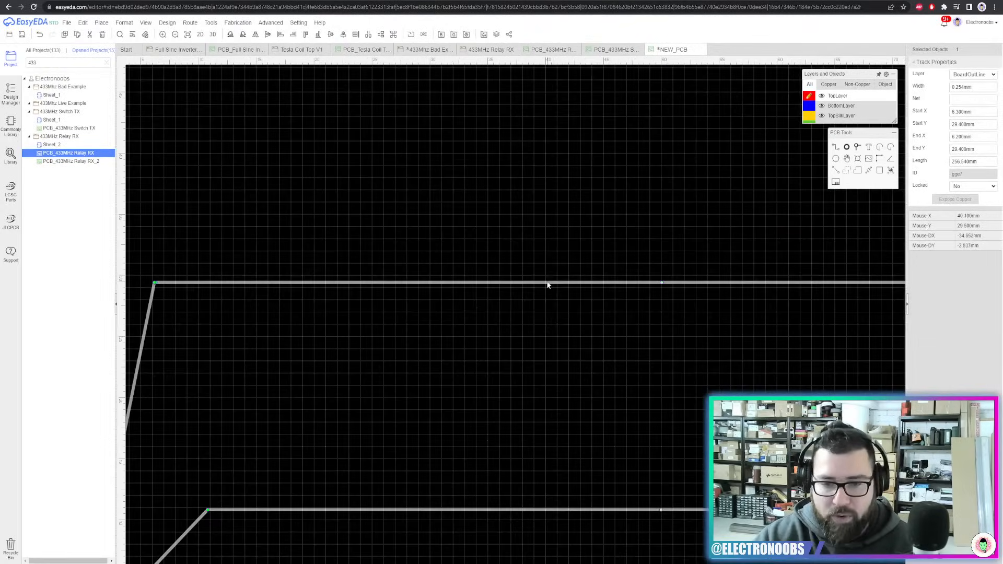
Nudge the outline's top edge up to about Y 29.8 mm
{"action": "left_click_drag", "start_coordinate": [548, 283], "coordinate": [548, 278]}
{"action": "right_click_drag", "start_coordinate": [491, 279], "coordinate": [754, 277]}
{"action": "scroll", "coordinate": [465, 277], "scroll_direction": "up", "scroll_amount": 5}
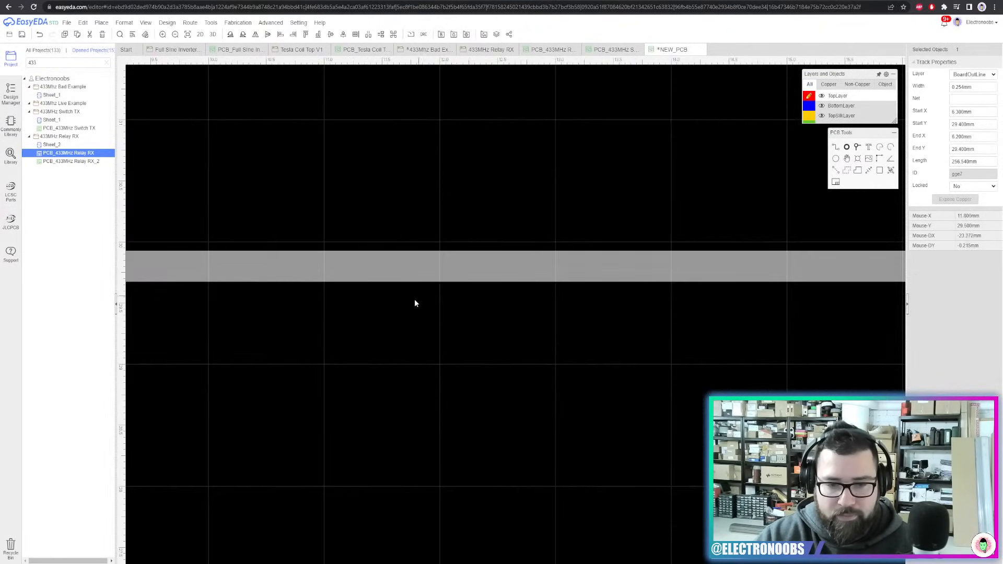
{"action": "right_click_drag", "start_coordinate": [418, 300], "coordinate": [590, 290]}
{"action": "left_click", "coordinate": [460, 265]}
{"action": "scroll", "coordinate": [585, 289], "scroll_direction": "down", "scroll_amount": 4}
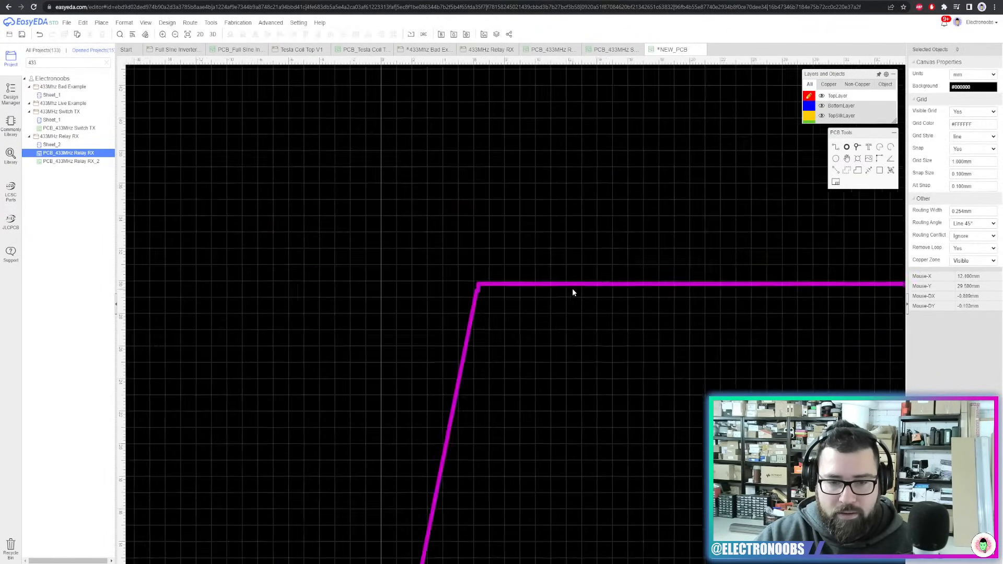
Delete the extra jog vertex at the outline's upper-left corner and move the remaining corner point to X 6.2, Y 29.4 mm
{"action": "scroll", "coordinate": [573, 289], "scroll_direction": "up", "scroll_amount": 2}
{"action": "scroll", "coordinate": [323, 289], "scroll_direction": "up", "scroll_amount": 2}
{"action": "left_click", "coordinate": [337, 308]}
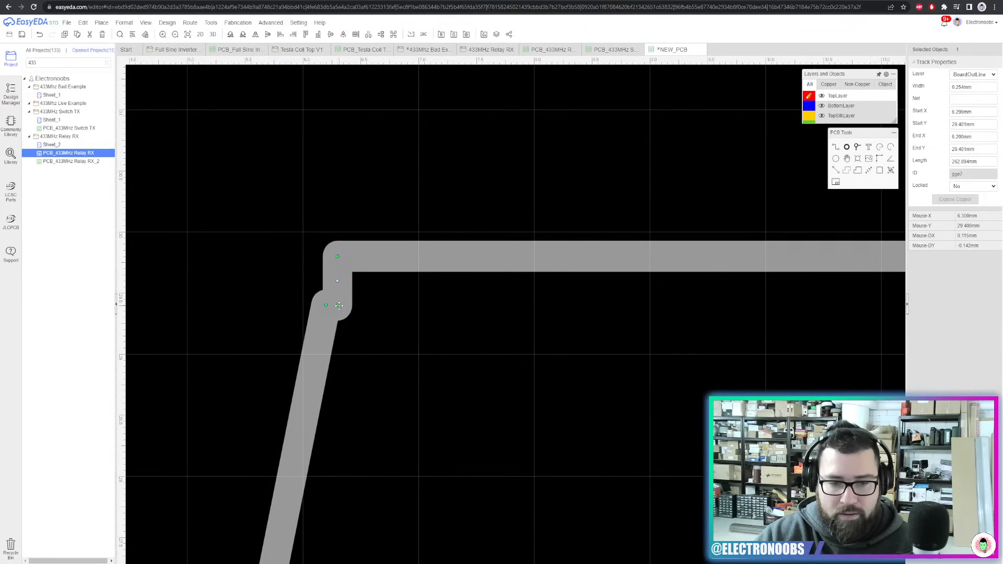
{"action": "key", "text": "Delete"}
{"action": "left_click_drag", "start_coordinate": [339, 258], "coordinate": [325, 306]}
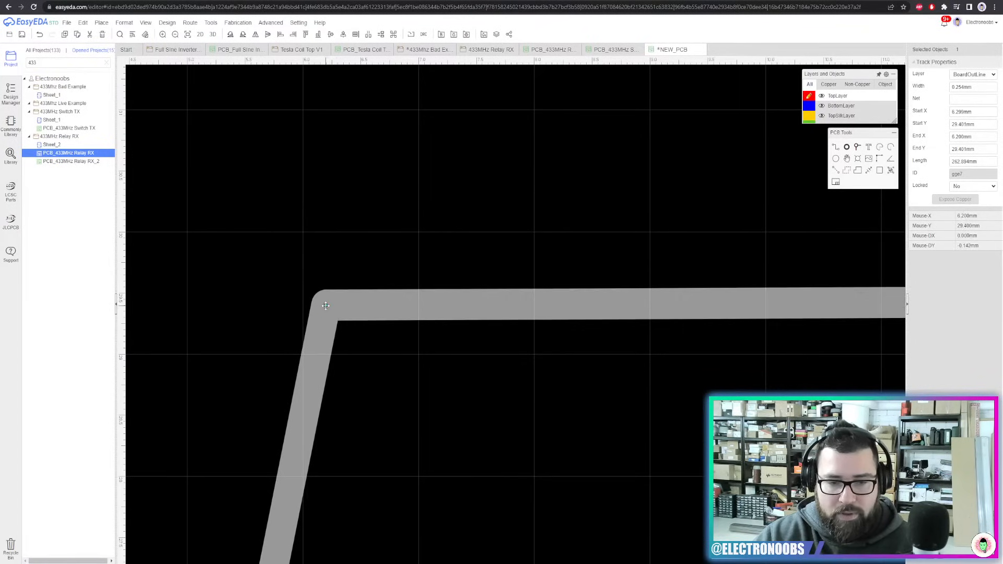
Lower the outline's upper-right vertex slightly to bring the top edge nearly level
{"action": "scroll", "coordinate": [326, 305], "scroll_direction": "down", "scroll_amount": 4}
{"action": "right_click_drag", "start_coordinate": [835, 288], "coordinate": [594, 251]}
{"action": "right_click_drag", "start_coordinate": [835, 261], "coordinate": [540, 244]}
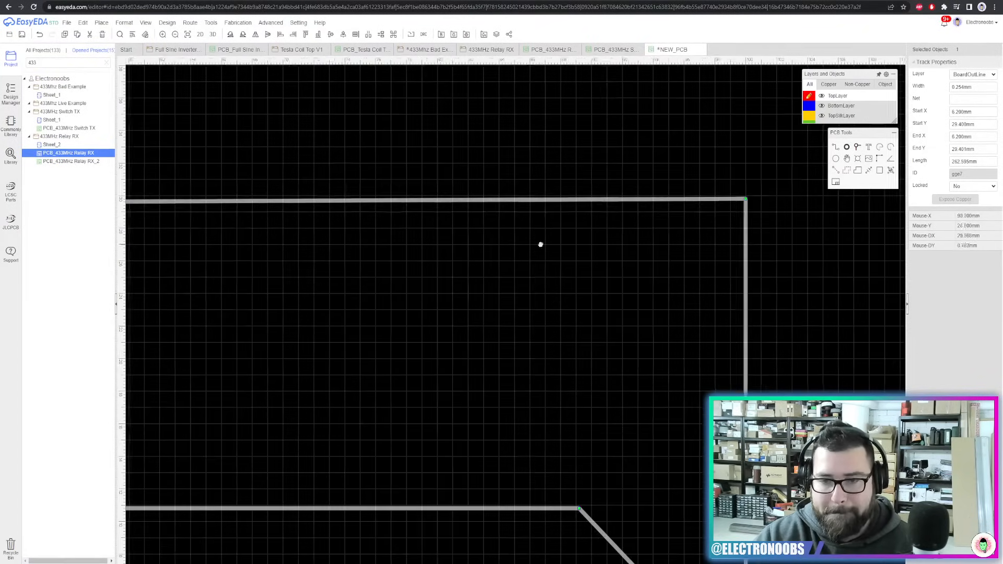
{"action": "right_click_drag", "start_coordinate": [763, 217], "coordinate": [562, 194]}
{"action": "scroll", "coordinate": [562, 193], "scroll_direction": "up", "scroll_amount": 2}
{"action": "left_click_drag", "start_coordinate": [531, 162], "coordinate": [531, 188]}
{"action": "scroll", "coordinate": [530, 188], "scroll_direction": "down", "scroll_amount": 3}
{"action": "scroll", "coordinate": [554, 201], "scroll_direction": "down", "scroll_amount": 3}
{"action": "right_click_drag", "start_coordinate": [545, 216], "coordinate": [621, 233]}
{"action": "scroll", "coordinate": [621, 233], "scroll_direction": "up", "scroll_amount": 4}
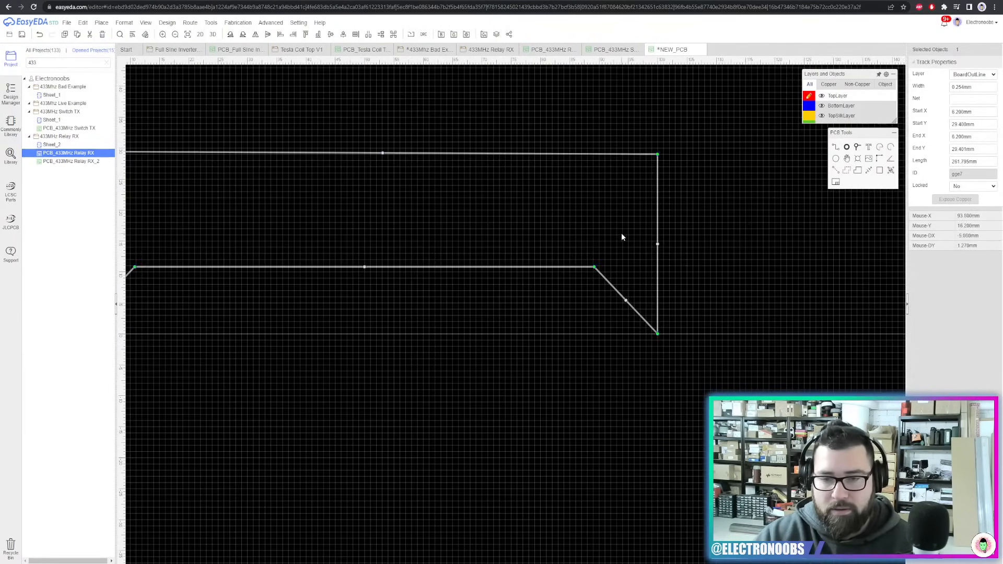
Move the outline's upper-right vertex about 5 mm inward so the right edge slants
{"action": "right_click_drag", "start_coordinate": [510, 211], "coordinate": [734, 225]}
{"action": "scroll", "coordinate": [299, 177], "scroll_direction": "up", "scroll_amount": 1}
{"action": "right_click_drag", "start_coordinate": [656, 206], "coordinate": [374, 193]}
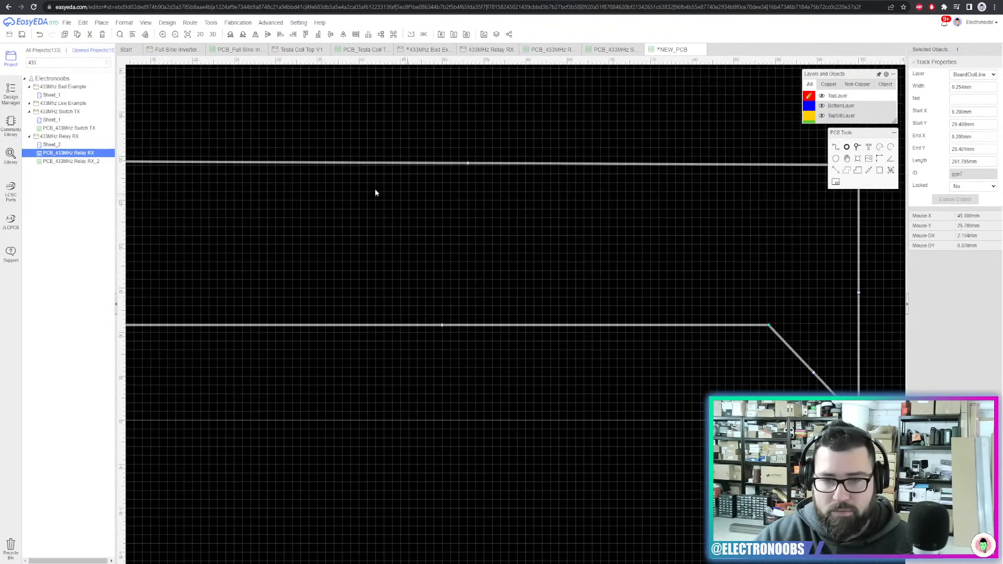
{"action": "scroll", "coordinate": [374, 193], "scroll_direction": "down", "scroll_amount": 2}
{"action": "left_click_drag", "start_coordinate": [627, 172], "coordinate": [605, 177]}
Try deleting the outline's upper-right vertex and undo each deletion
{"action": "left_click", "coordinate": [623, 179]}
{"action": "key", "text": "Delete"}
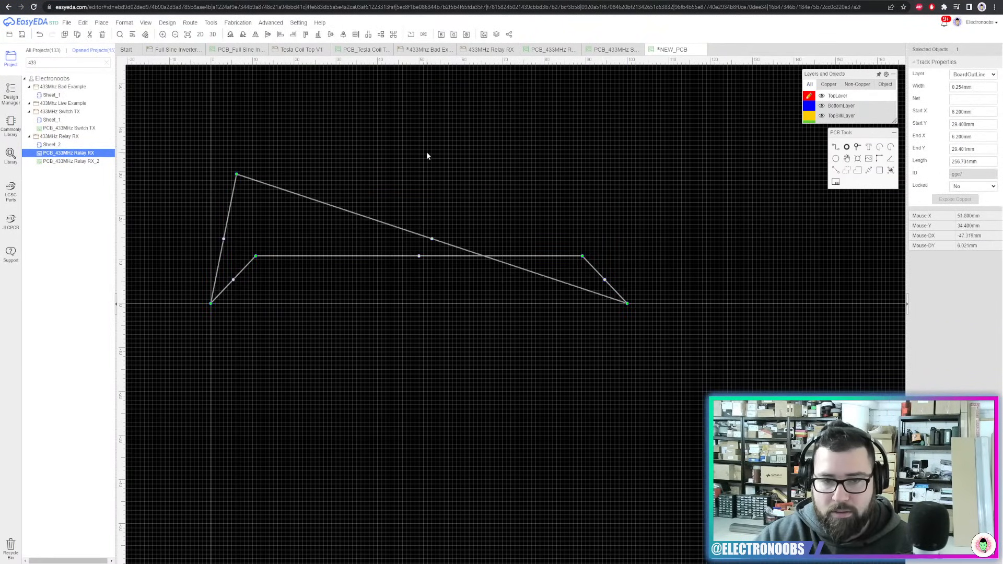
{"action": "key", "text": "ctrl+z"}
{"action": "scroll", "coordinate": [602, 194], "scroll_direction": "up", "scroll_amount": 1}
{"action": "scroll", "coordinate": [604, 199], "scroll_direction": "up", "scroll_amount": 1}
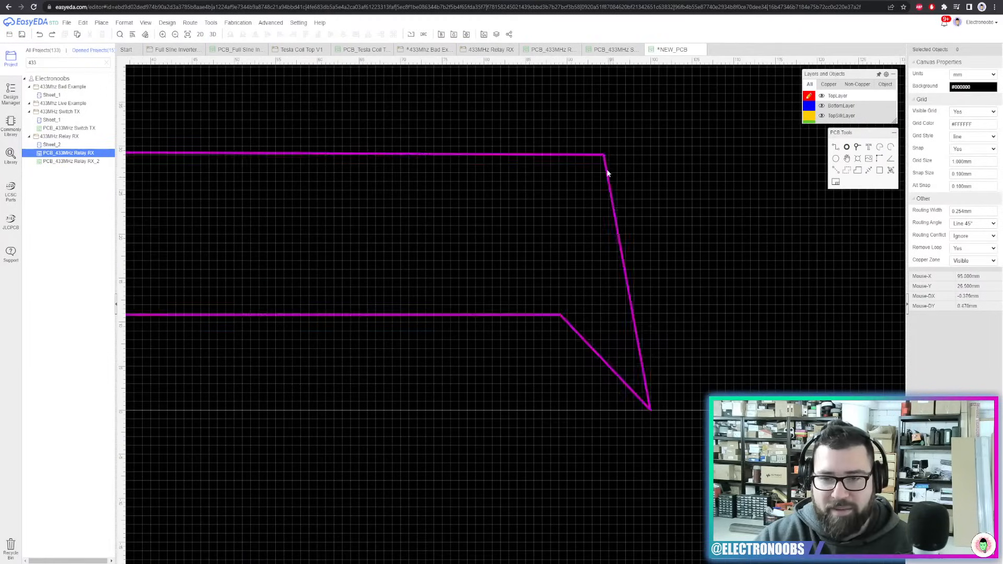
{"action": "left_click_drag", "start_coordinate": [603, 156], "coordinate": [601, 157]}
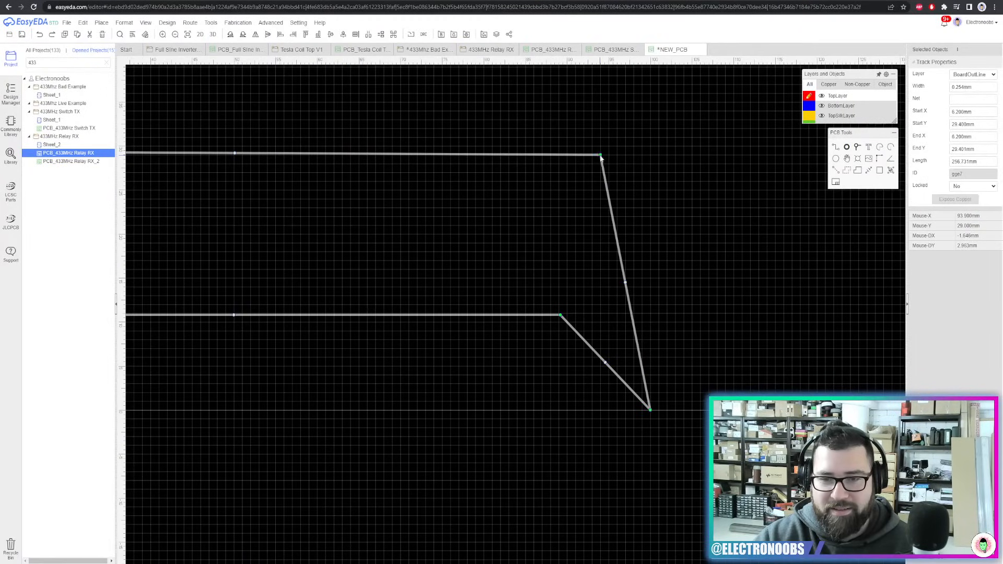
{"action": "key", "text": "Delete"}
{"action": "scroll", "coordinate": [602, 157], "scroll_direction": "down", "scroll_amount": 2}
{"action": "right_click_drag", "start_coordinate": [495, 188], "coordinate": [556, 185]}
{"action": "key", "text": "ctrl+z"}
{"action": "left_click", "coordinate": [516, 152]}
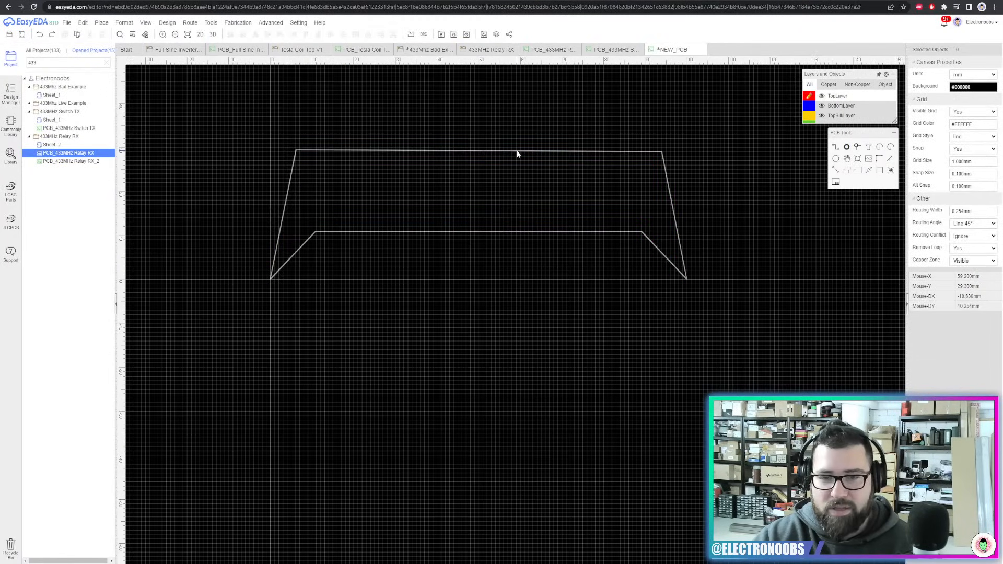
{"action": "left_click", "coordinate": [584, 172]}
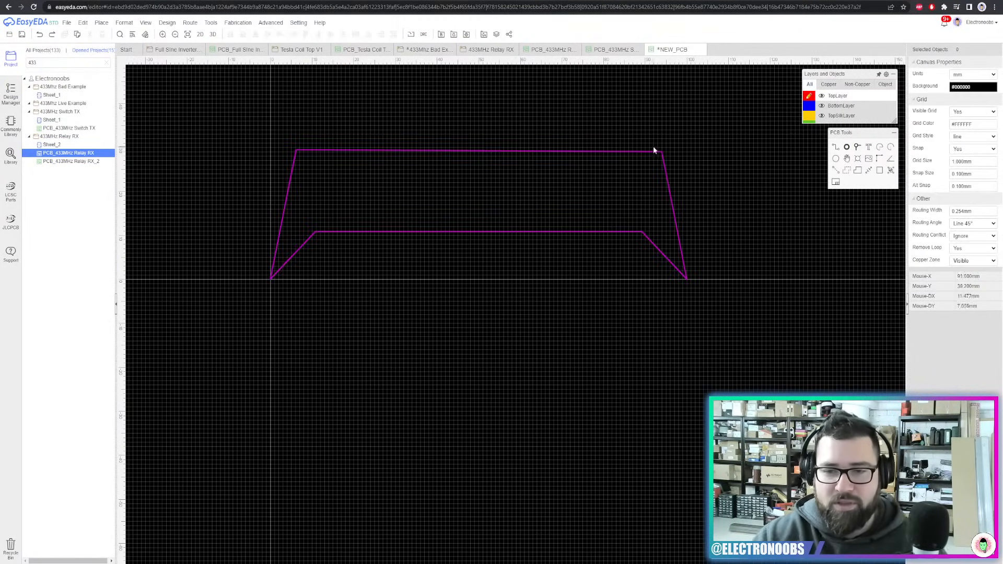
Bevel the outline's upper-right corner by pulling a point of the top edge to about X 95, Y 30 mm
{"action": "scroll", "coordinate": [658, 152], "scroll_direction": "up", "scroll_amount": 3}
{"action": "left_click", "coordinate": [678, 154]}
{"action": "scroll", "coordinate": [684, 157], "scroll_direction": "up", "scroll_amount": 3}
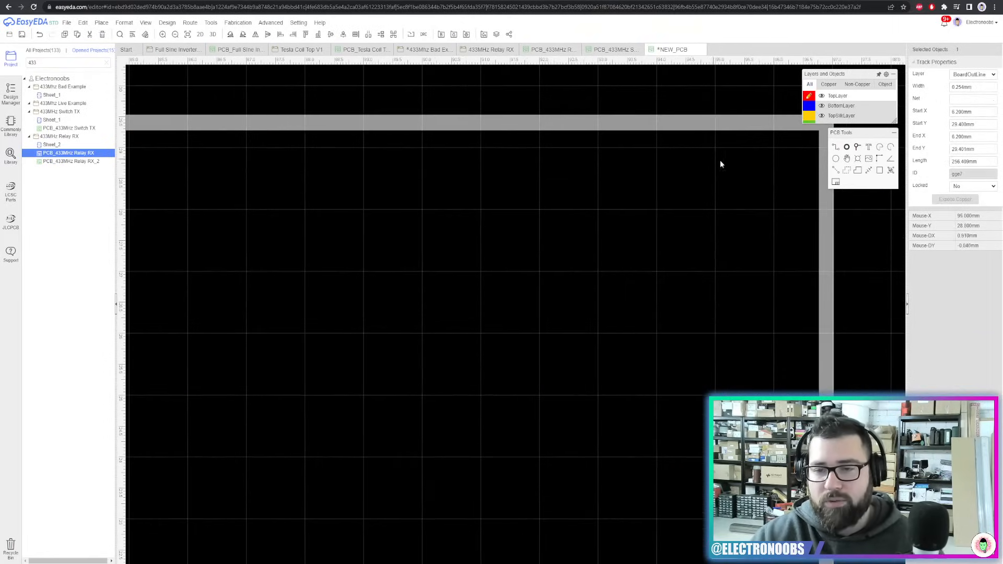
{"action": "right_click_drag", "start_coordinate": [747, 181], "coordinate": [470, 222]}
{"action": "left_click_drag", "start_coordinate": [496, 163], "coordinate": [432, 129]}
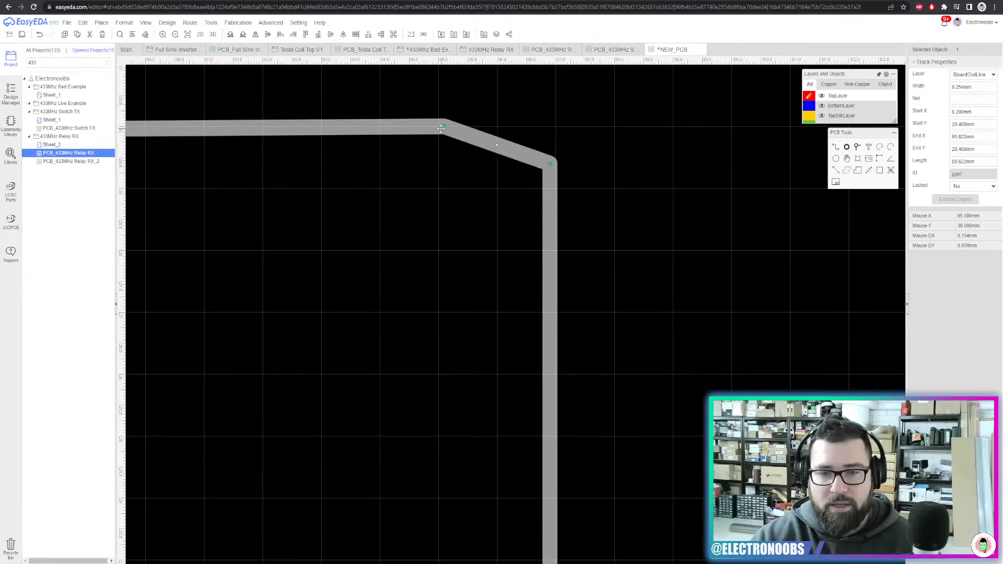
Bend the outline's right edge by pulling its midpoints to about X 96, Y 27 mm and X 98, Y 21 mm
{"action": "left_click", "coordinate": [550, 271]}
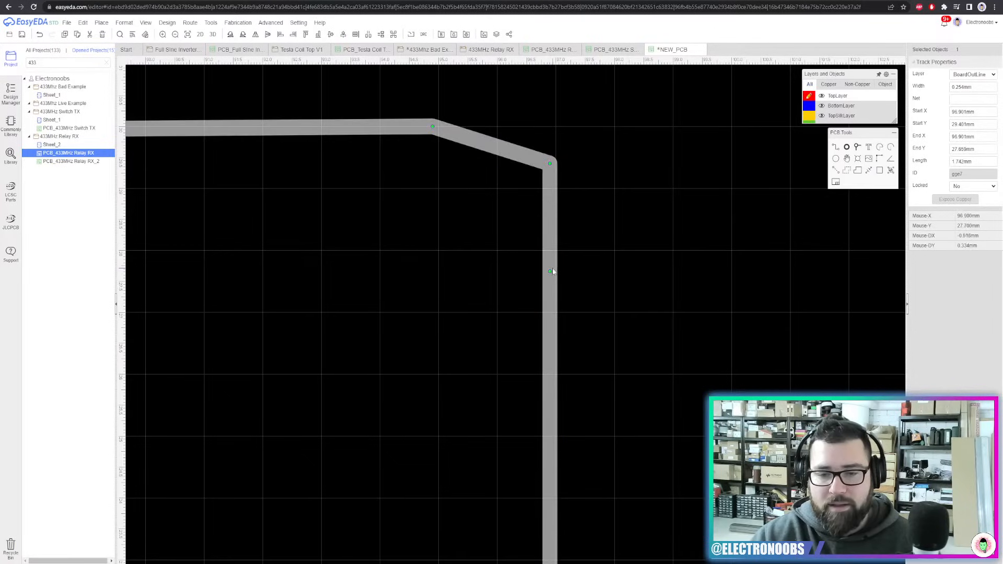
{"action": "left_click_drag", "start_coordinate": [550, 271], "coordinate": [497, 314]}
{"action": "scroll", "coordinate": [518, 311], "scroll_direction": "down", "scroll_amount": 3}
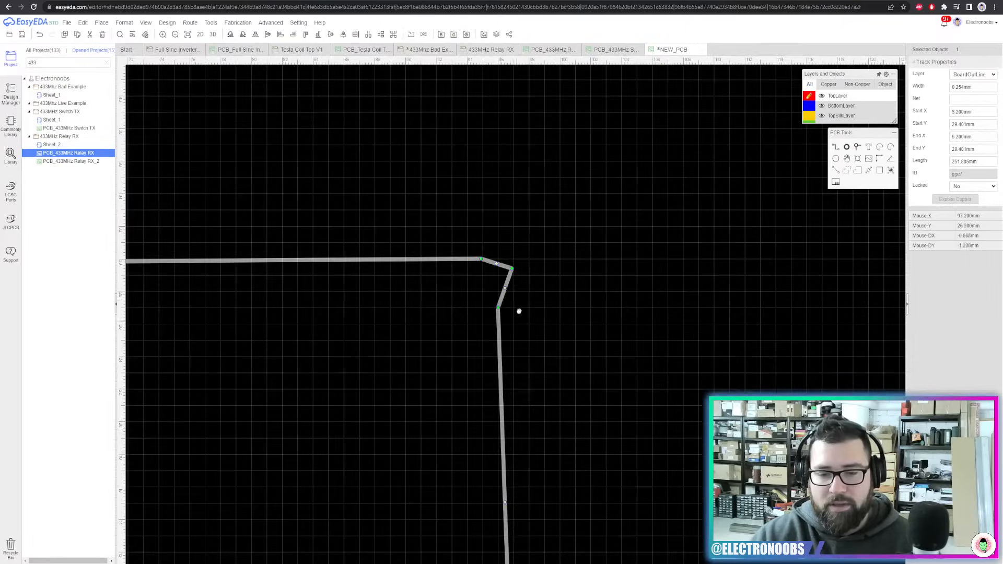
{"action": "scroll", "coordinate": [518, 312], "scroll_direction": "up", "scroll_amount": 2}
{"action": "left_click", "coordinate": [540, 317]}
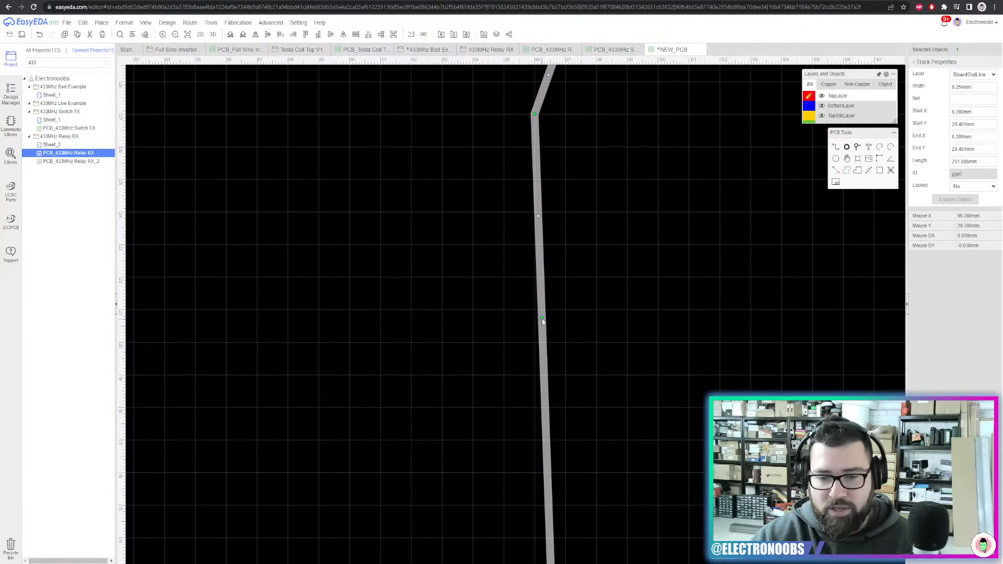
{"action": "left_click_drag", "start_coordinate": [542, 318], "coordinate": [594, 309]}
{"action": "scroll", "coordinate": [647, 291], "scroll_direction": "down", "scroll_amount": 4}
{"action": "left_click", "coordinate": [699, 230]}
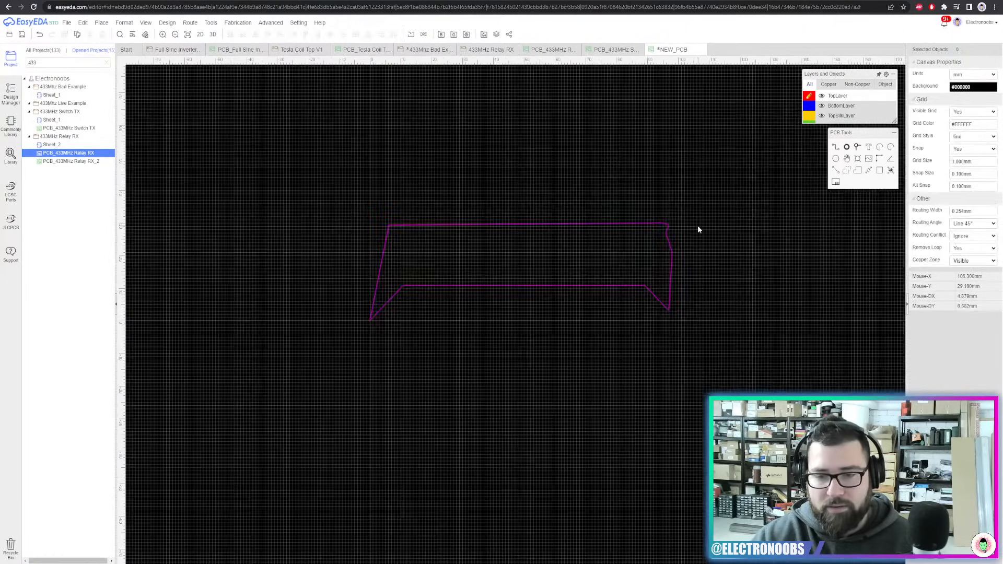
Switch to the 433MHz Switch TX board and examine the vertices around the upper-left corner of its outline
{"action": "left_click", "coordinate": [613, 49]}
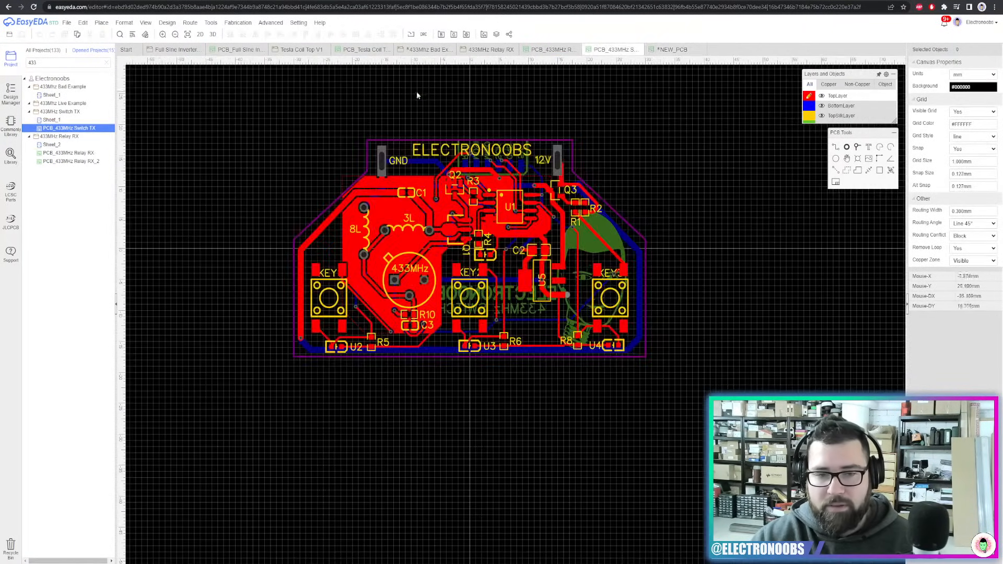
{"action": "scroll", "coordinate": [331, 171], "scroll_direction": "up", "scroll_amount": 3}
{"action": "scroll", "coordinate": [450, 104], "scroll_direction": "up", "scroll_amount": 2}
{"action": "right_click_drag", "start_coordinate": [451, 104], "coordinate": [482, 210]}
{"action": "left_click", "coordinate": [462, 167]}
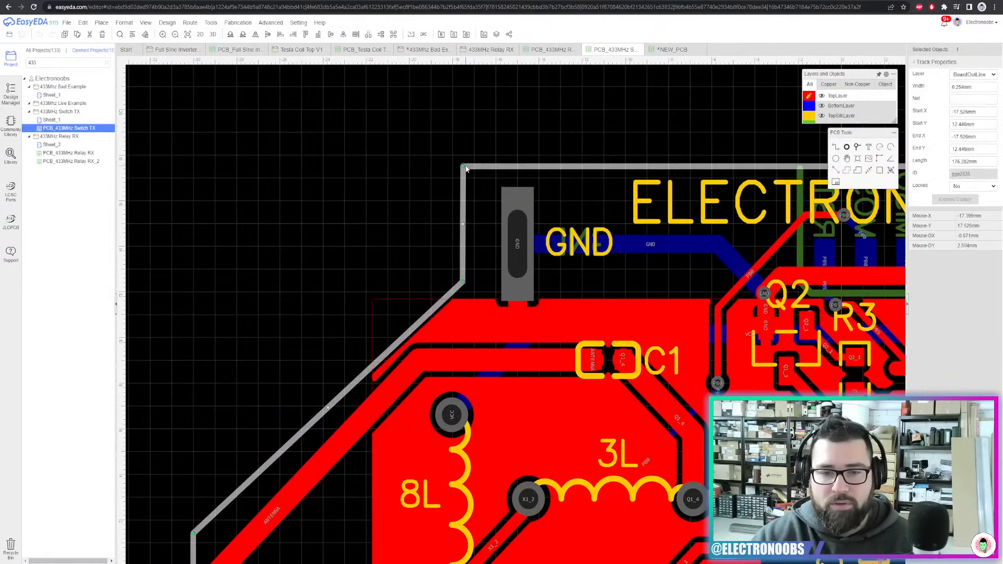
{"action": "scroll", "coordinate": [466, 166], "scroll_direction": "up", "scroll_amount": 4}
{"action": "scroll", "coordinate": [467, 166], "scroll_direction": "down", "scroll_amount": 3}
{"action": "left_click", "coordinate": [413, 387]}
{"action": "right_click_drag", "start_coordinate": [300, 358], "coordinate": [444, 232]}
{"action": "left_click", "coordinate": [347, 298]}
Examine the angled left side and the overall shape of the Switch TX board outline
{"action": "scroll", "coordinate": [347, 297], "scroll_direction": "down", "scroll_amount": 4}
{"action": "scroll", "coordinate": [445, 233], "scroll_direction": "up", "scroll_amount": 4}
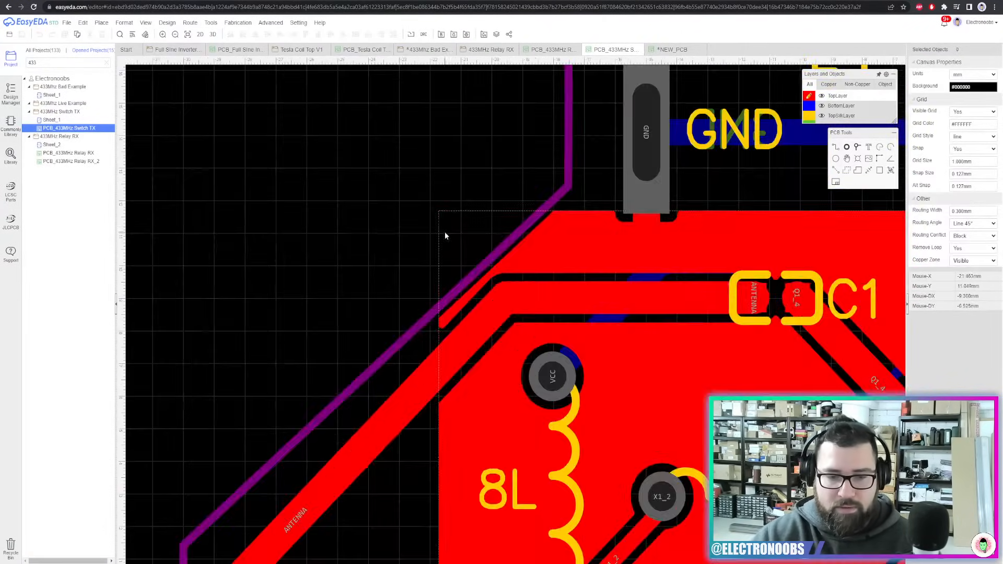
{"action": "right_click_drag", "start_coordinate": [358, 292], "coordinate": [548, 135]}
{"action": "left_click", "coordinate": [379, 381]}
{"action": "scroll", "coordinate": [379, 378], "scroll_direction": "down", "scroll_amount": 5}
{"action": "right_click_drag", "start_coordinate": [401, 326], "coordinate": [333, 245]}
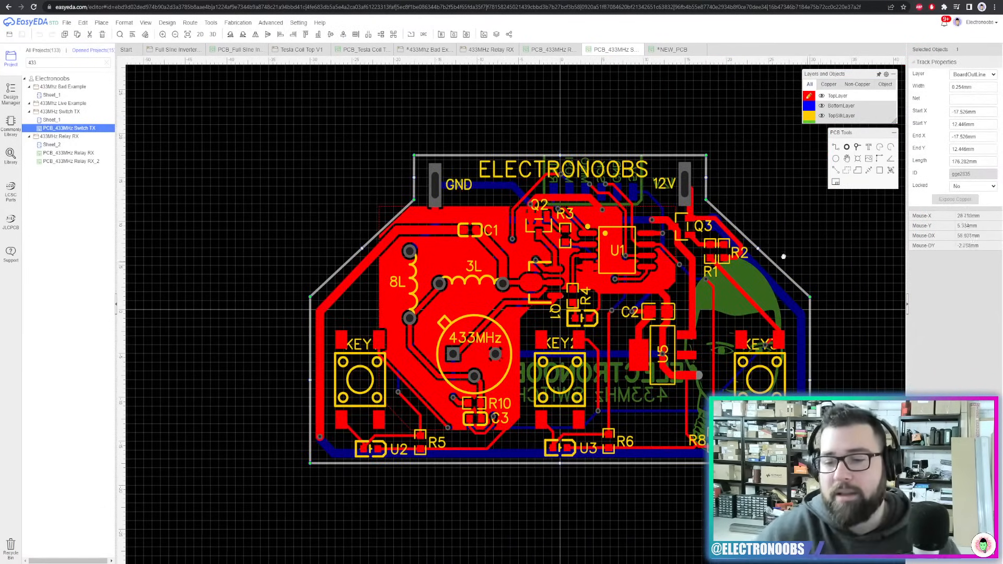
{"action": "right_click_drag", "start_coordinate": [783, 257], "coordinate": [679, 244]}
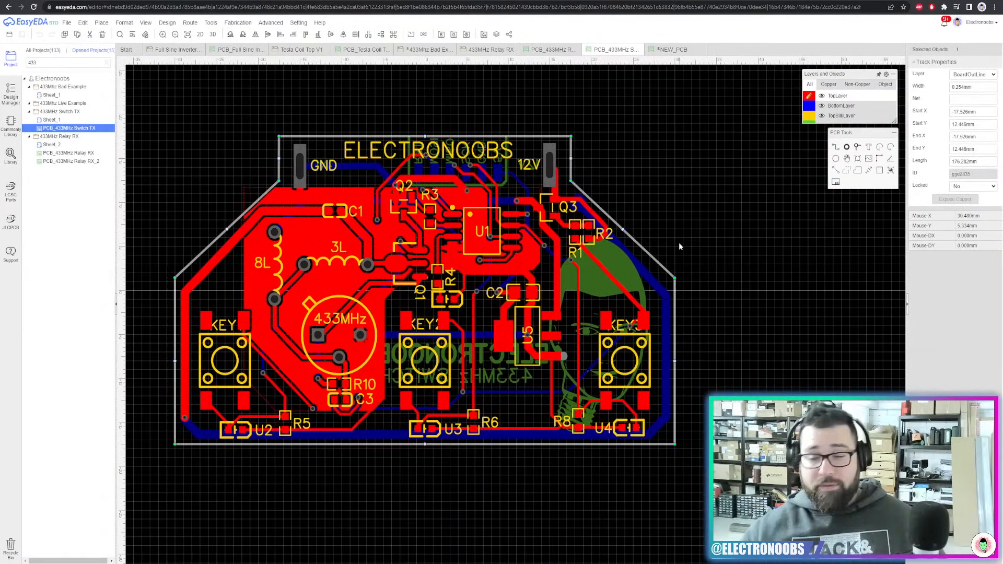
Search all projects for "foc", open PCB_FOC PCB_SENSOR and examine the angled sensor board attached at its lower-right corner
{"action": "left_click", "coordinate": [46, 51]}
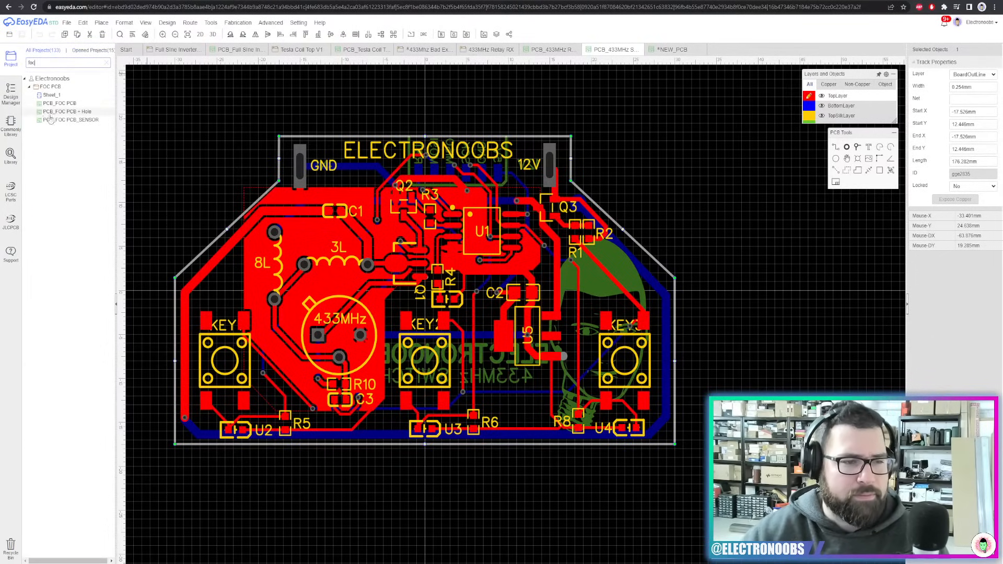
{"action": "left_click", "coordinate": [62, 104]}
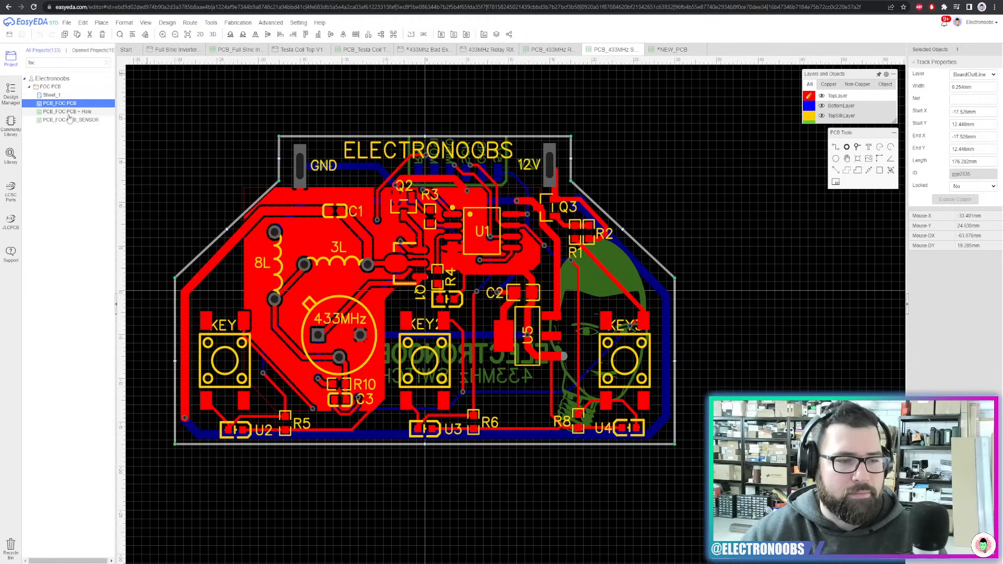
{"action": "left_click", "coordinate": [68, 114]}
{"action": "double_click", "coordinate": [70, 122]}
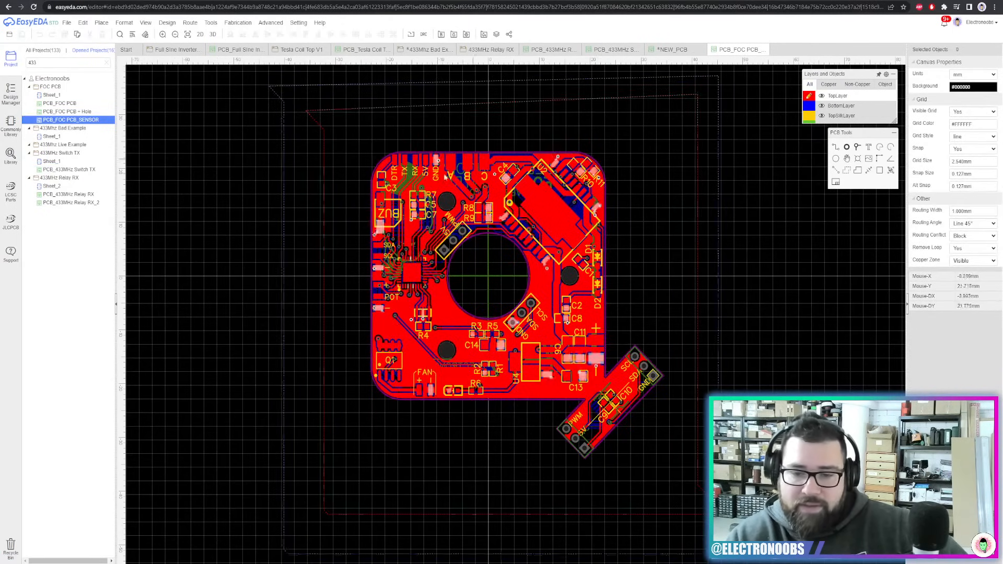
{"action": "scroll", "coordinate": [607, 383], "scroll_direction": "up", "scroll_amount": 2}
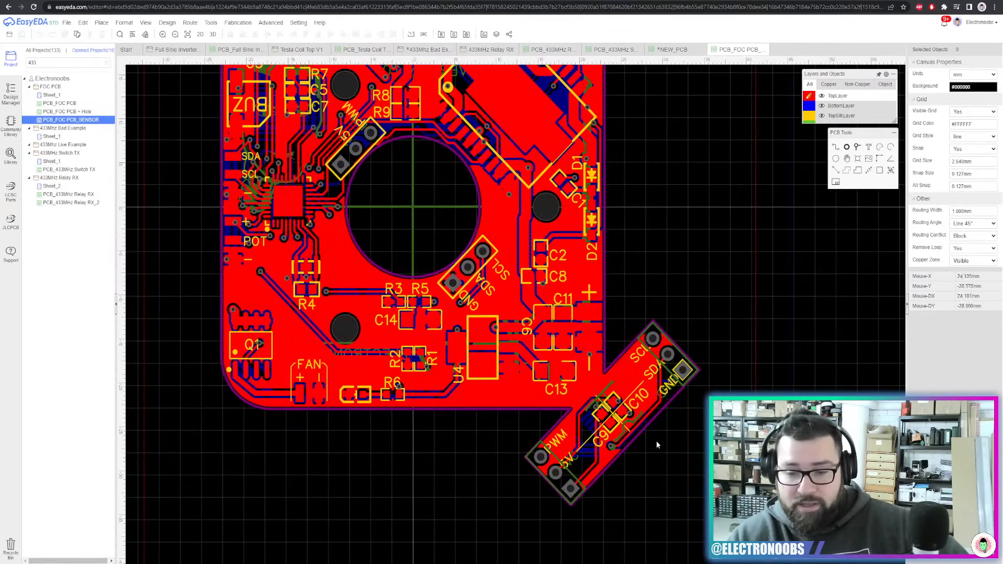
{"action": "scroll", "coordinate": [620, 343], "scroll_direction": "up", "scroll_amount": 3}
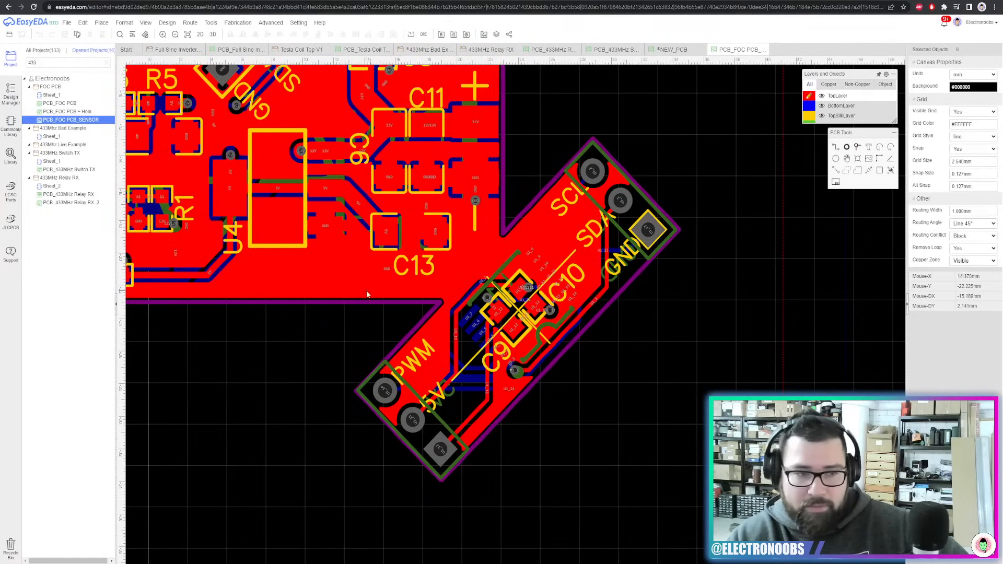
Open PCB_FOC PCB + Hole and examine its outline, central hole and the sensor section attached at the lower-right corner
{"action": "left_click", "coordinate": [69, 111]}
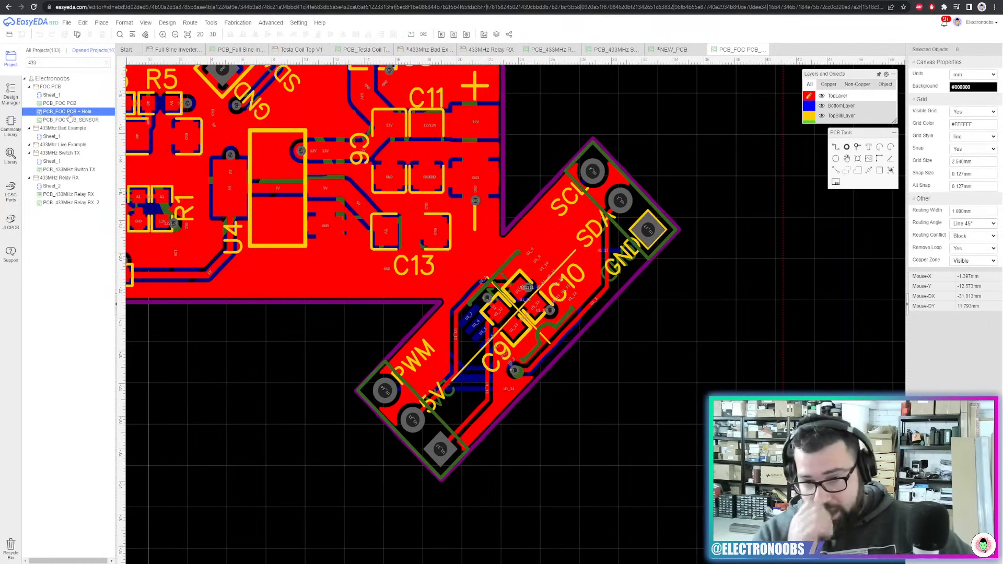
{"action": "scroll", "coordinate": [616, 444], "scroll_direction": "up", "scroll_amount": 5}
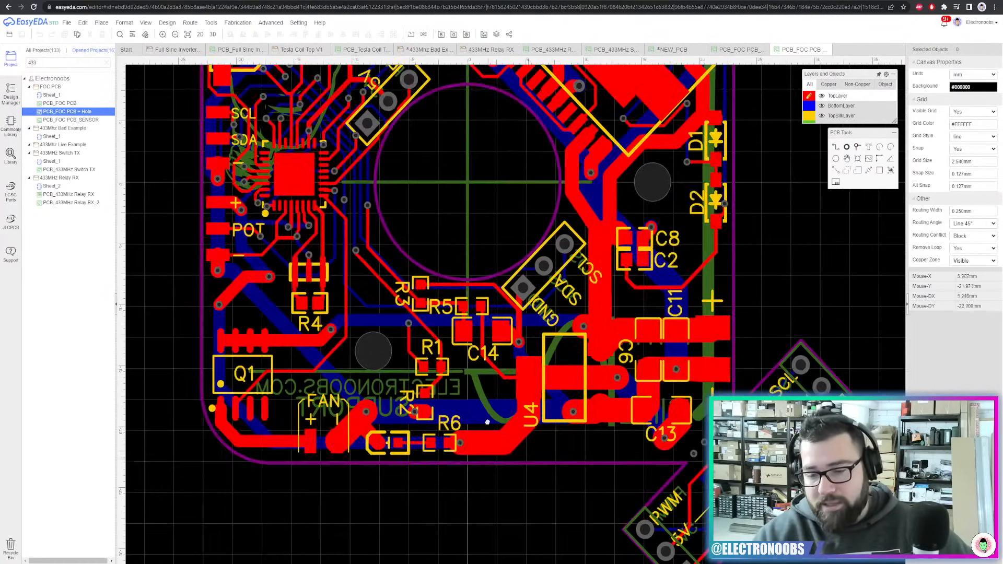
{"action": "scroll", "coordinate": [491, 377], "scroll_direction": "down", "scroll_amount": 5}
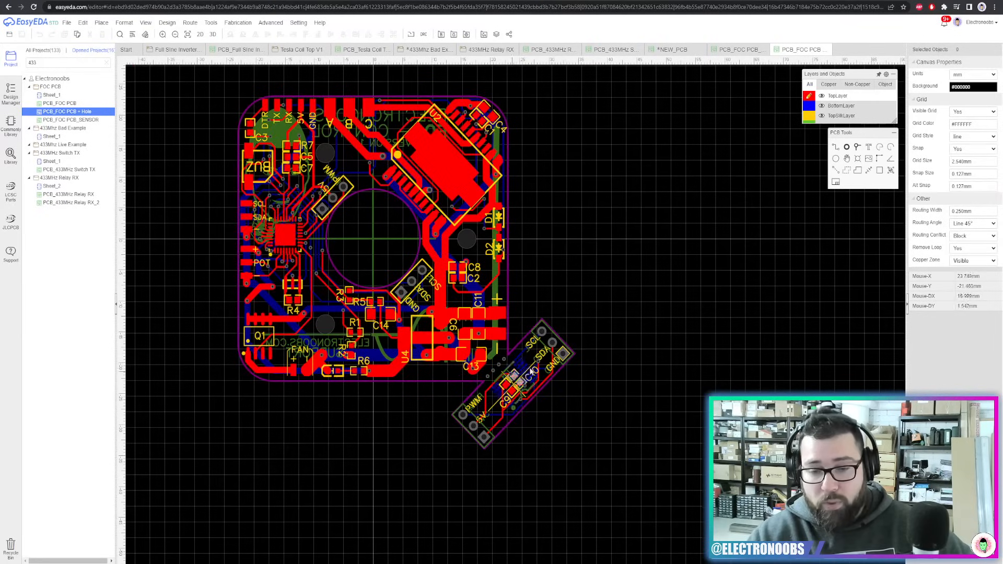
{"action": "scroll", "coordinate": [641, 261], "scroll_direction": "up", "scroll_amount": 1}
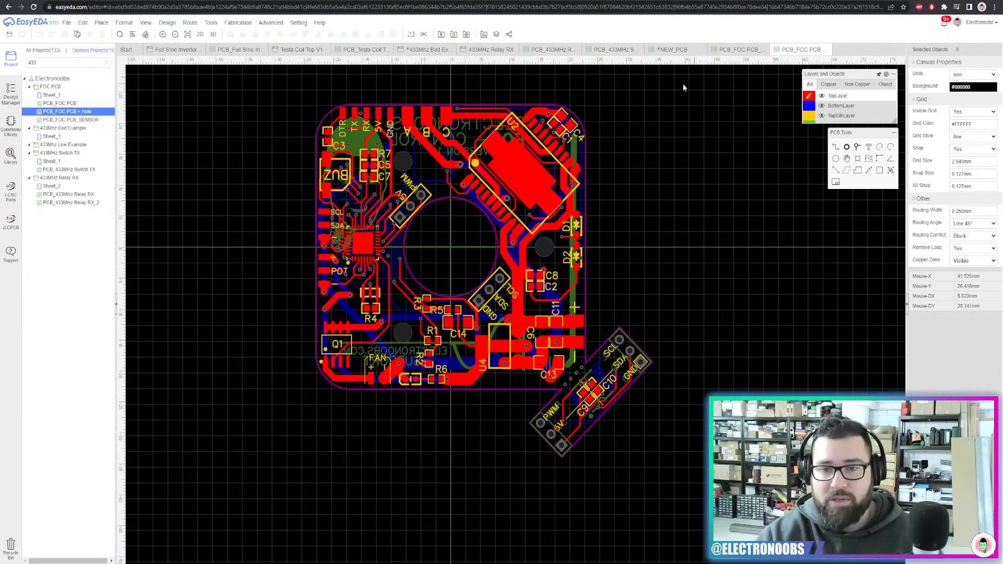
{"action": "left_click_drag", "start_coordinate": [649, 87], "coordinate": [277, 480]}
{"action": "left_click", "coordinate": [733, 378]}
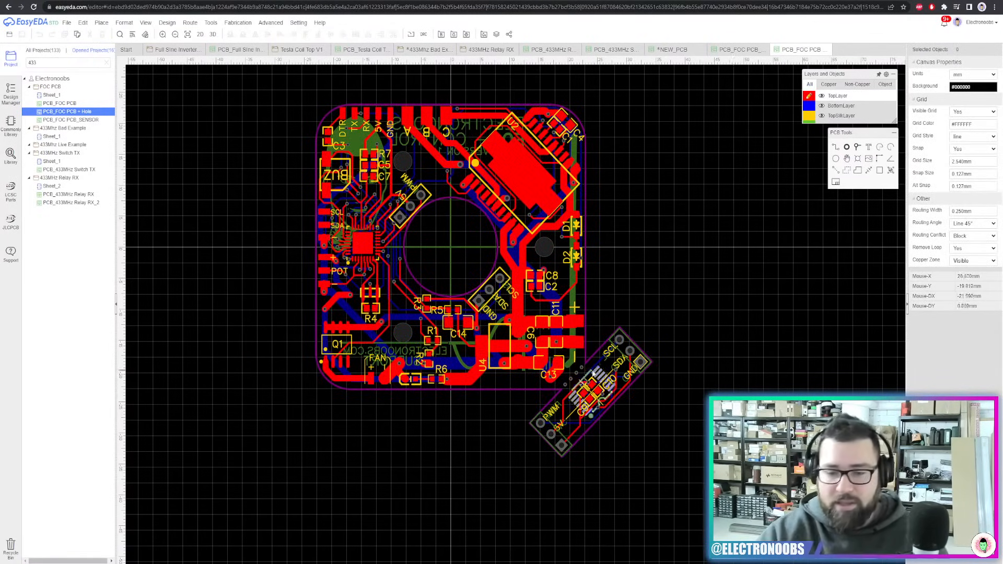
{"action": "scroll", "coordinate": [580, 365], "scroll_direction": "up", "scroll_amount": 4}
{"action": "scroll", "coordinate": [576, 357], "scroll_direction": "down", "scroll_amount": 4}
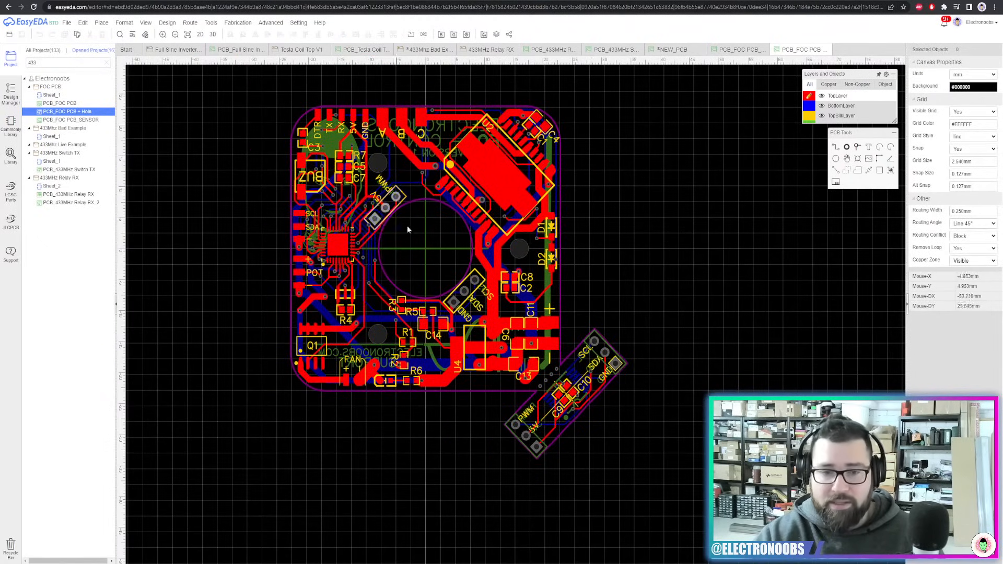
Examine the outline where the angled sensor board meets the main FOC board and the row of small holes along that junction
{"action": "scroll", "coordinate": [603, 283], "scroll_direction": "up", "scroll_amount": 5}
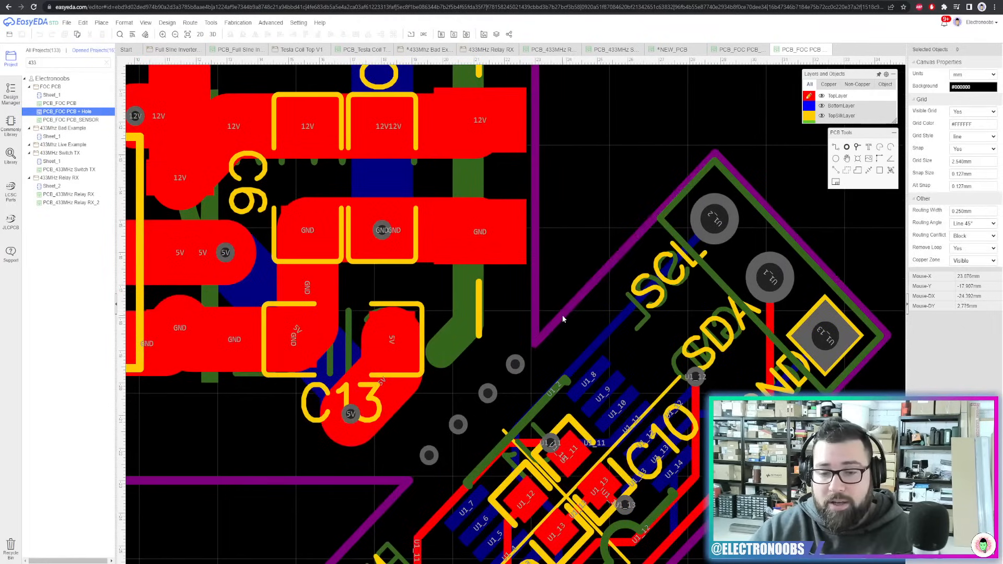
{"action": "left_click", "coordinate": [563, 317]}
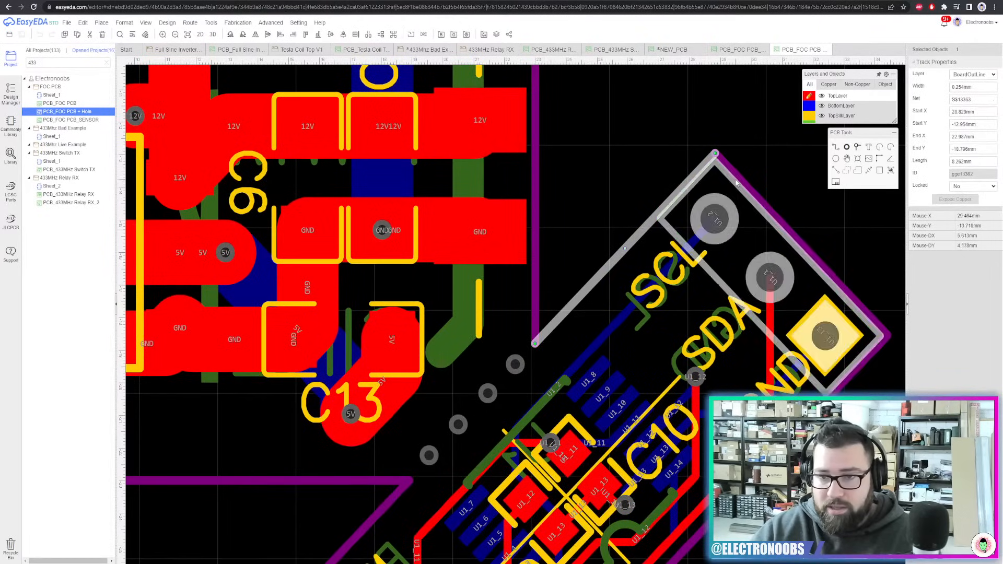
{"action": "scroll", "coordinate": [621, 273], "scroll_direction": "down", "scroll_amount": 3}
{"action": "scroll", "coordinate": [622, 273], "scroll_direction": "up", "scroll_amount": 3}
{"action": "left_click", "coordinate": [633, 287]}
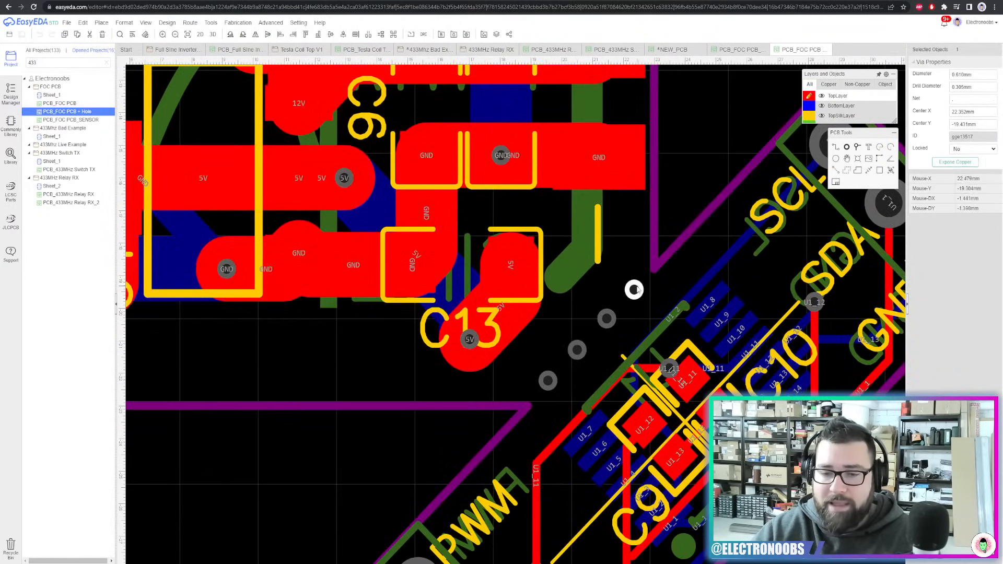
{"action": "scroll", "coordinate": [653, 294], "scroll_direction": "down", "scroll_amount": 2}
{"action": "scroll", "coordinate": [652, 294], "scroll_direction": "down", "scroll_amount": 4}
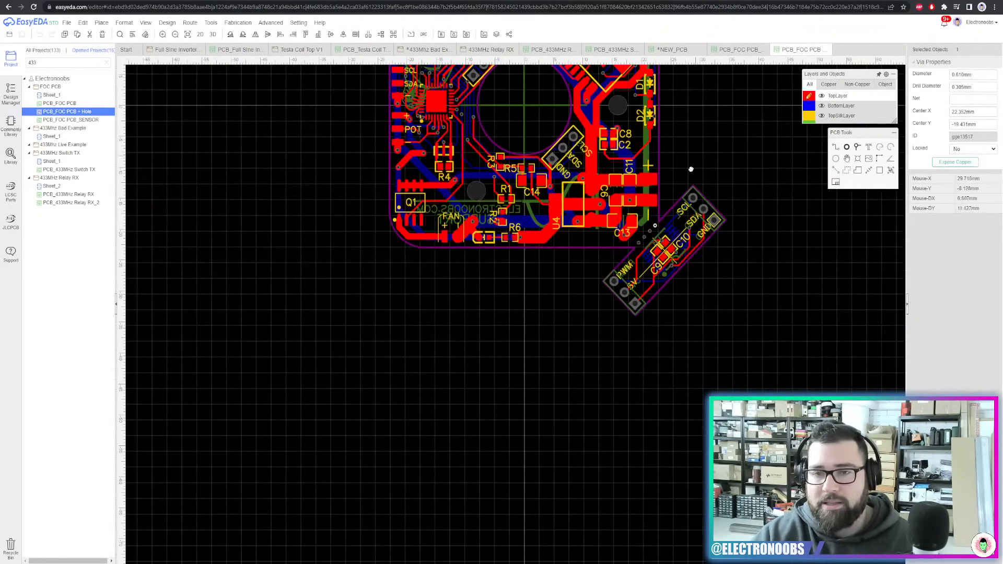
Switch to the Full Sine Inverter PCB and inspect the wide bottom-layer track running along the board's upper edge
{"action": "left_click", "coordinate": [238, 49]}
{"action": "scroll", "coordinate": [546, 154], "scroll_direction": "down", "scroll_amount": 4}
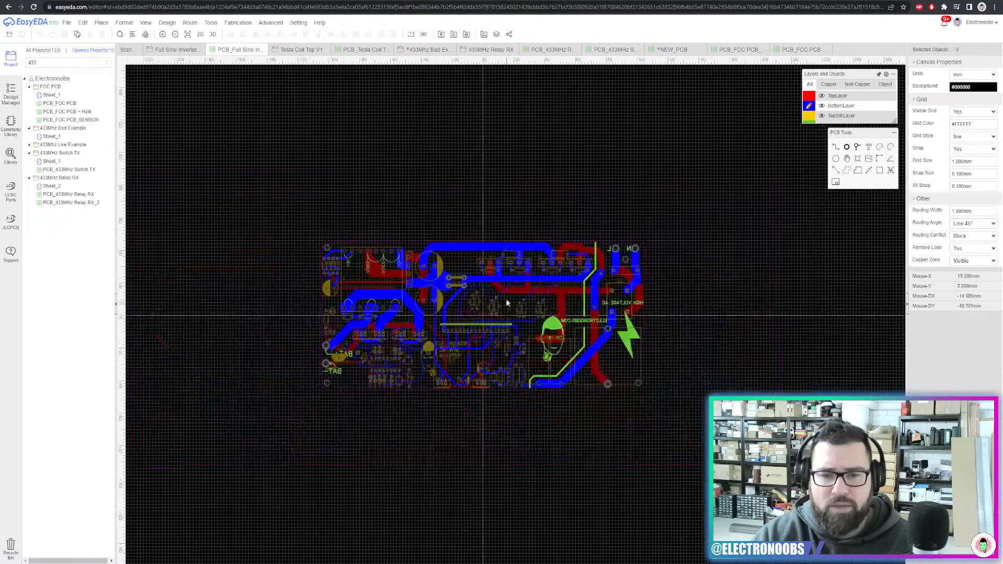
{"action": "scroll", "coordinate": [546, 155], "scroll_direction": "up", "scroll_amount": 3}
{"action": "right_click_drag", "start_coordinate": [613, 212], "coordinate": [580, 171]}
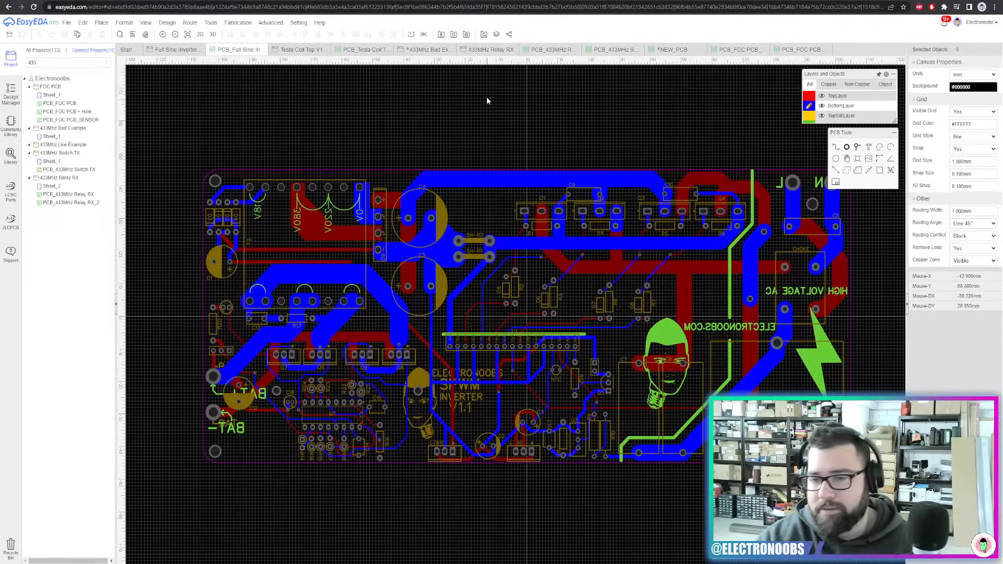
{"action": "scroll", "coordinate": [640, 145], "scroll_direction": "up", "scroll_amount": 2}
{"action": "left_click", "coordinate": [434, 211]}
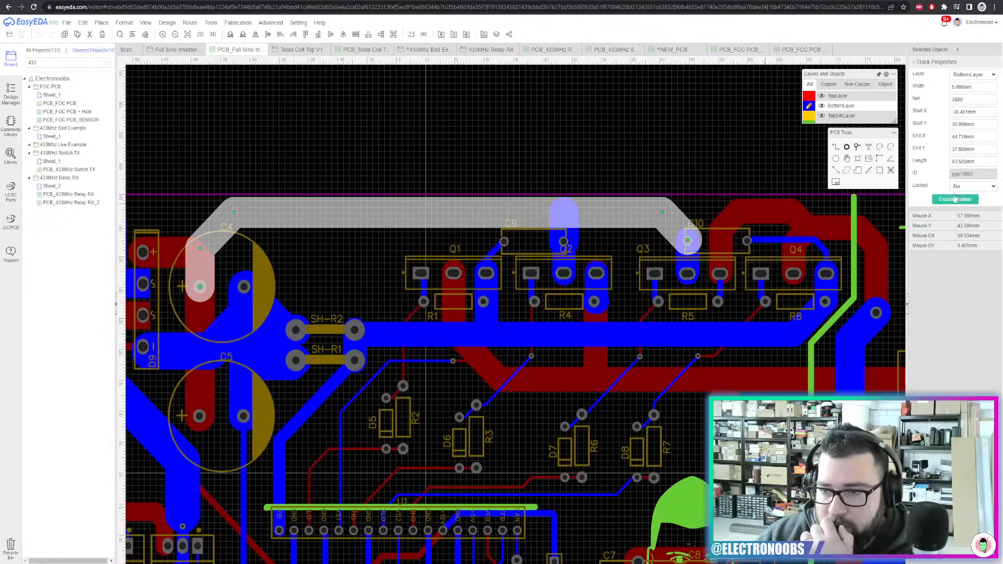
Open the 3D view of the inverter board and examine its component models from several angles
{"action": "left_click", "coordinate": [213, 34]}
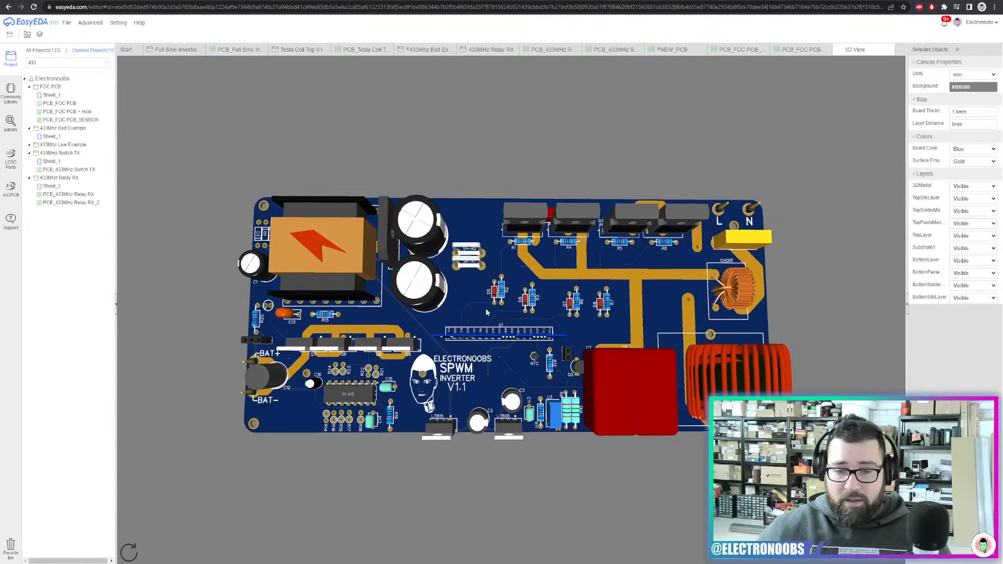
{"action": "left_click_drag", "start_coordinate": [519, 273], "coordinate": [612, 268]}
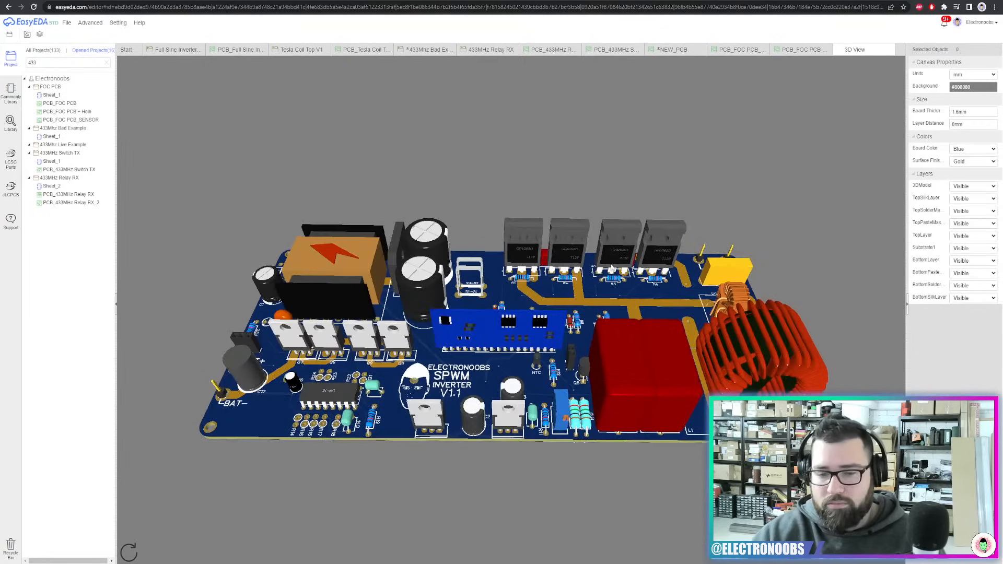
{"action": "left_click_drag", "start_coordinate": [516, 354], "coordinate": [503, 384]}
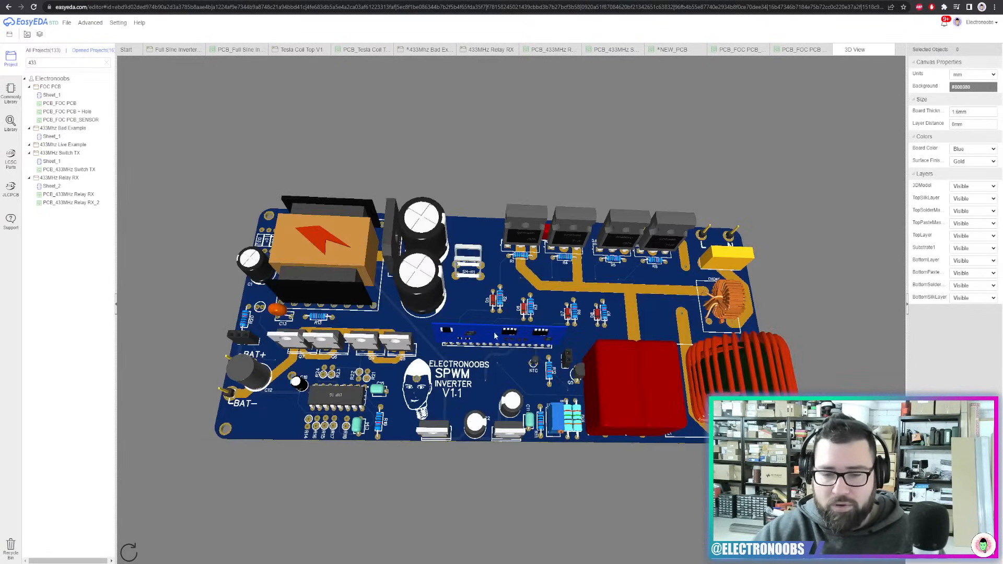
{"action": "left_click_drag", "start_coordinate": [495, 335], "coordinate": [400, 256]}
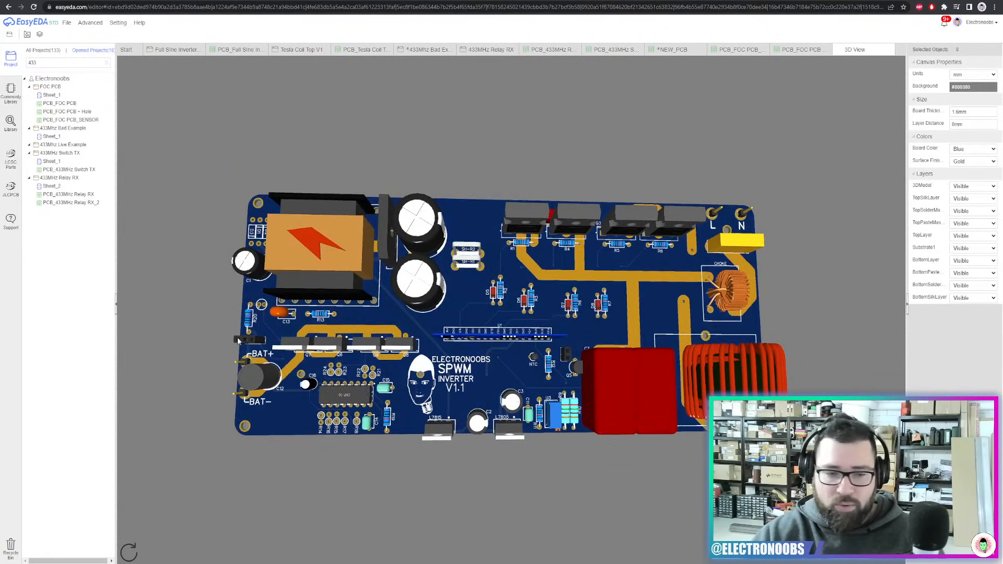
{"action": "left_click_drag", "start_coordinate": [554, 298], "coordinate": [409, 320]}
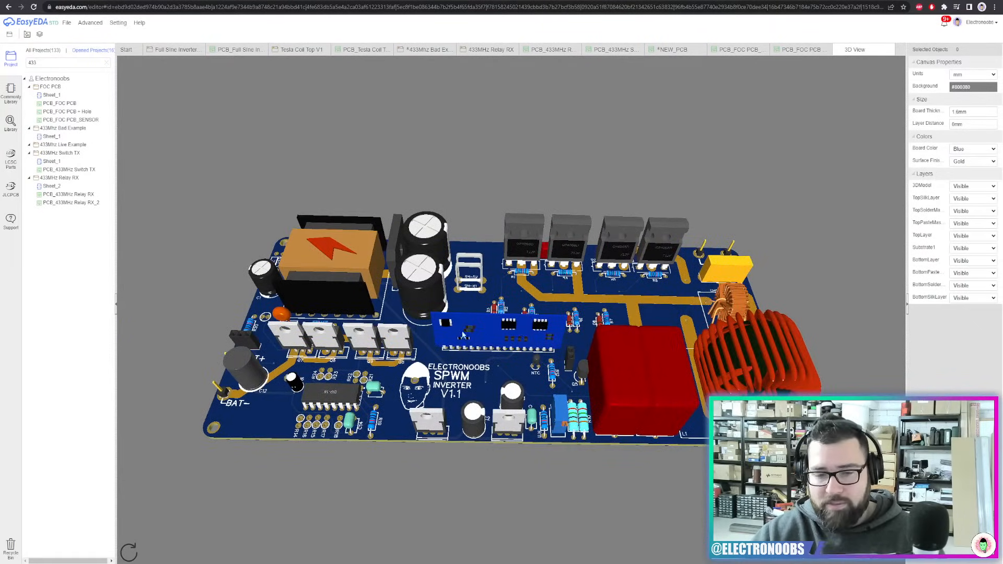
{"action": "left_click_drag", "start_coordinate": [462, 334], "coordinate": [592, 355]}
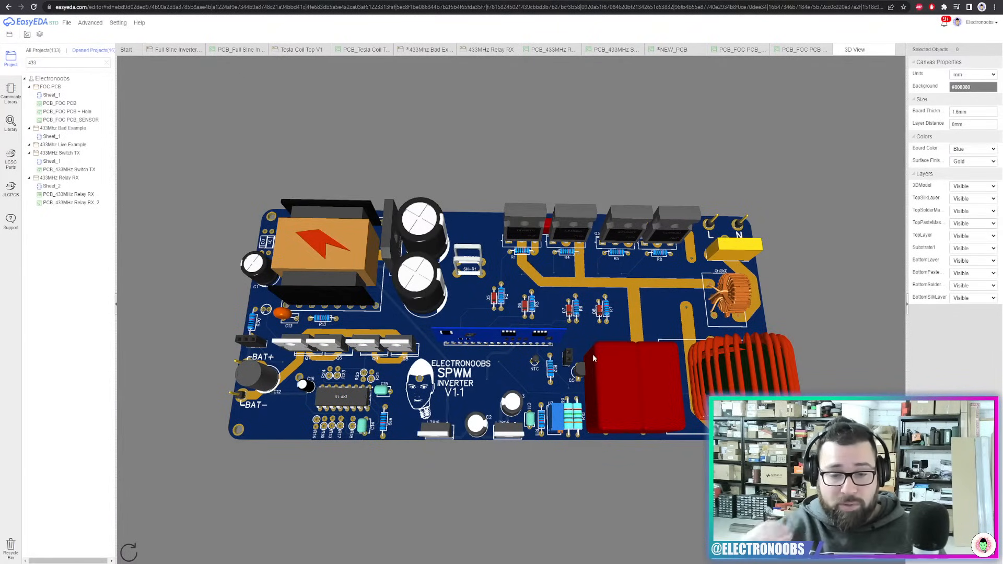
{"action": "left_click_drag", "start_coordinate": [592, 354], "coordinate": [562, 334]}
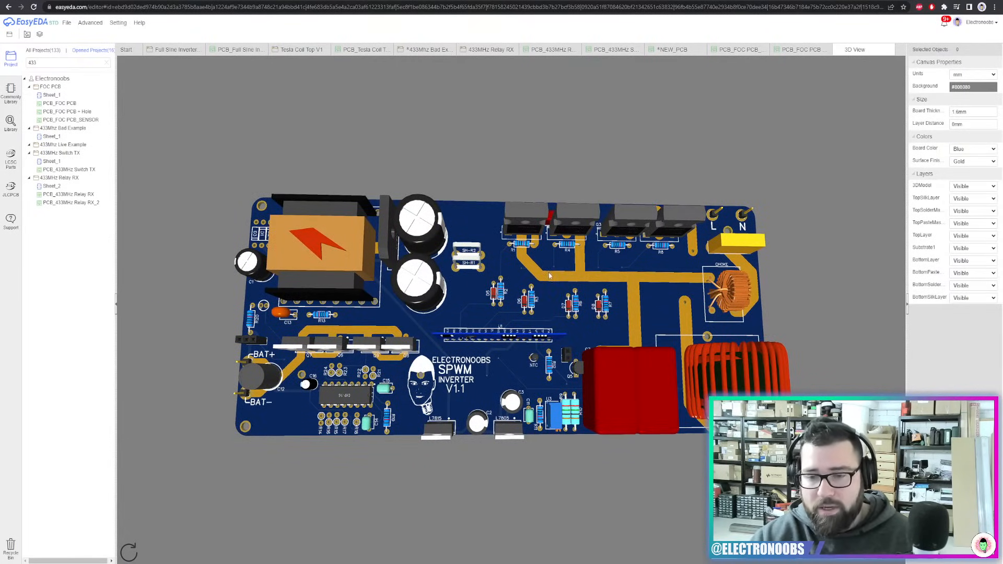
{"action": "left_click_drag", "start_coordinate": [549, 276], "coordinate": [501, 306]}
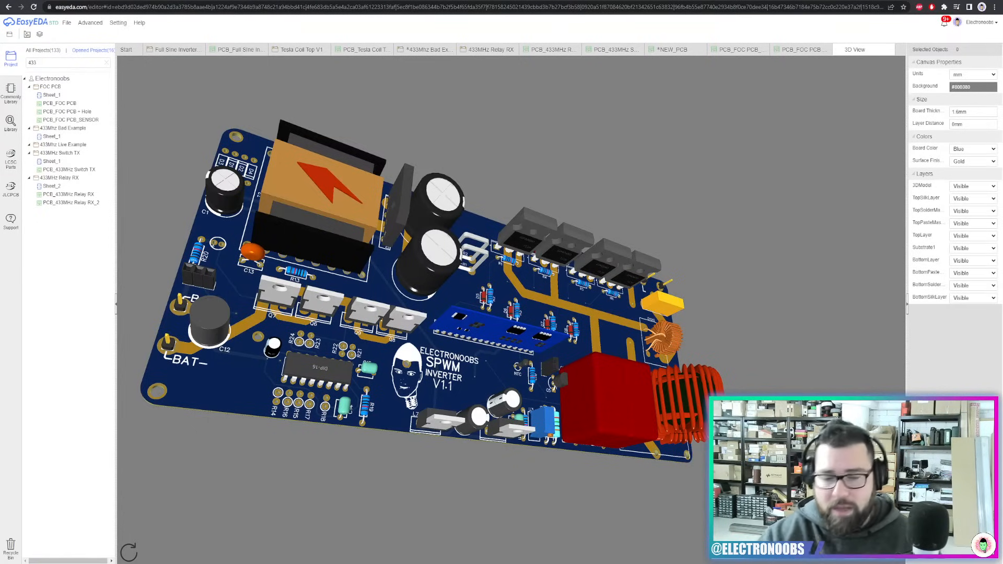
{"action": "left_click_drag", "start_coordinate": [668, 339], "coordinate": [354, 304]}
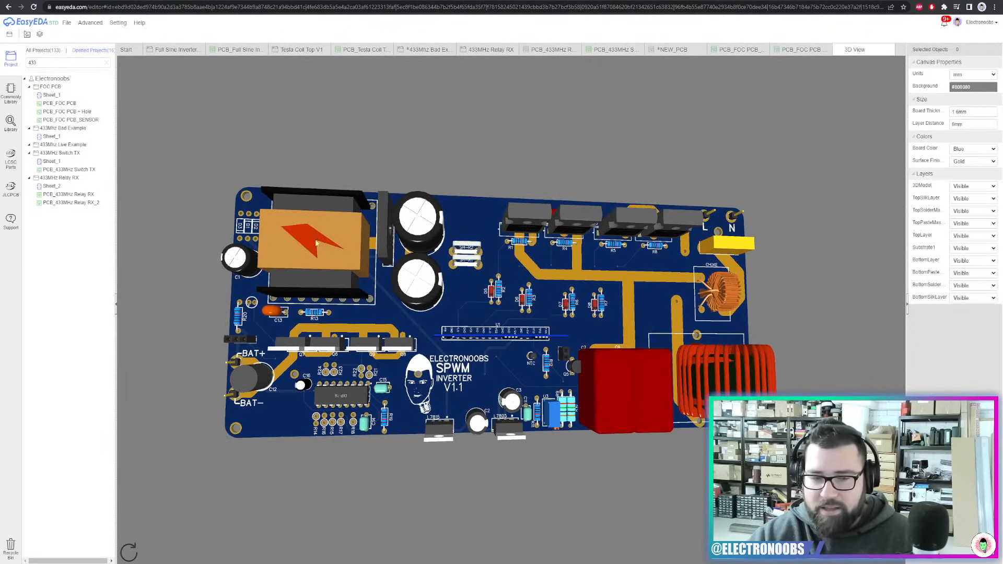
{"action": "left_click_drag", "start_coordinate": [313, 259], "coordinate": [420, 258]}
{"action": "left_click_drag", "start_coordinate": [359, 236], "coordinate": [245, 180]}
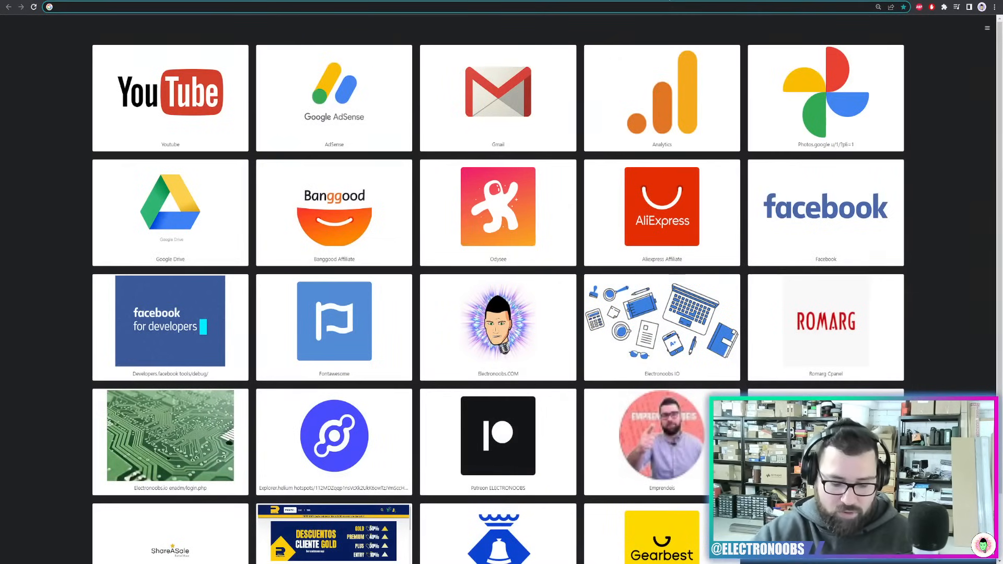
Open GrabCAD in the browser, dismiss the saved-password warning and go from Workbench to the Community model library
{"action": "type", "text": "grad"}
{"action": "key", "text": "Return"}
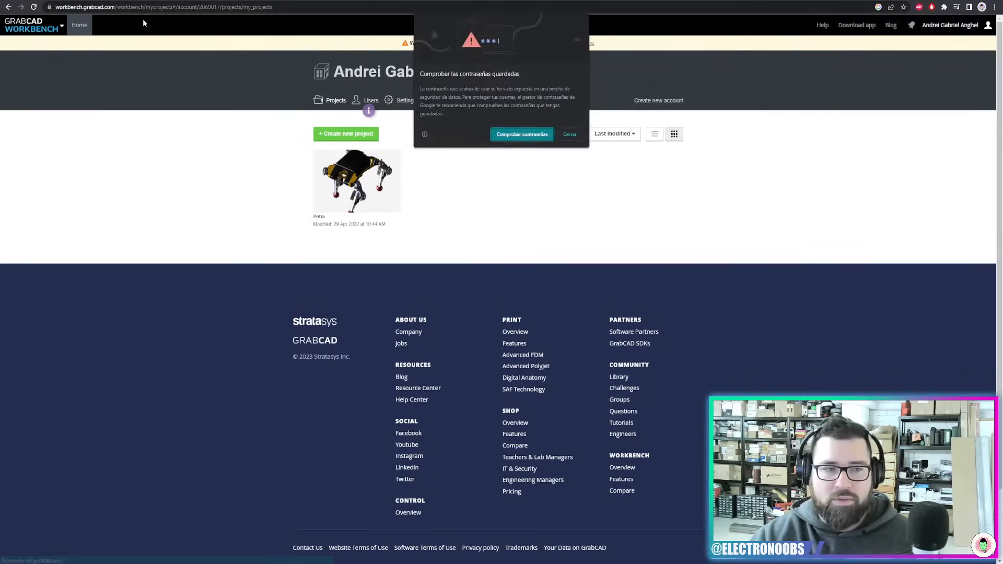
{"action": "left_click", "coordinate": [569, 134]}
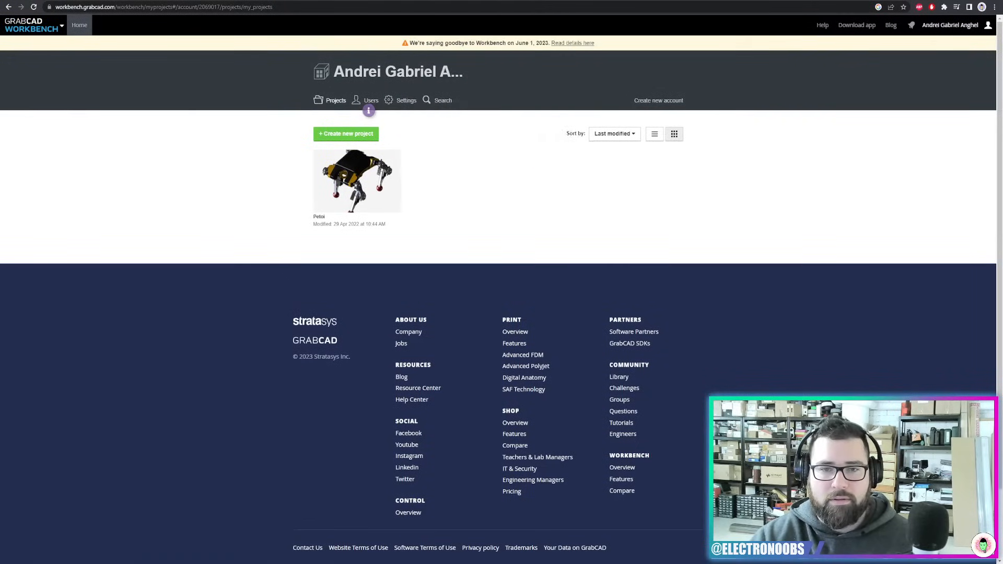
{"action": "left_click", "coordinate": [77, 25]}
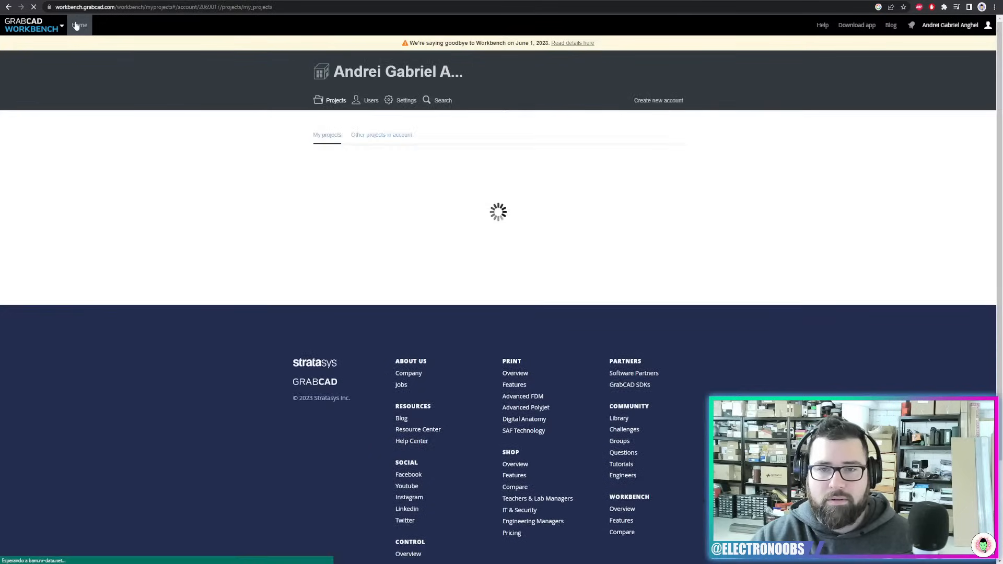
{"action": "left_click", "coordinate": [40, 33]}
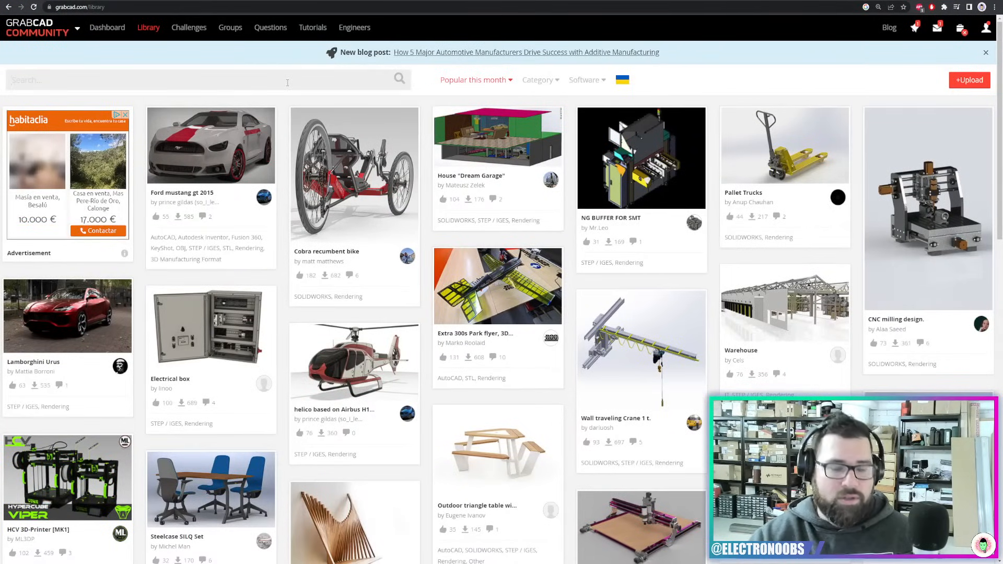
Try to search the model library for "transforemer" and for "cacpaitor"
{"action": "type", "text": "transforemer"}
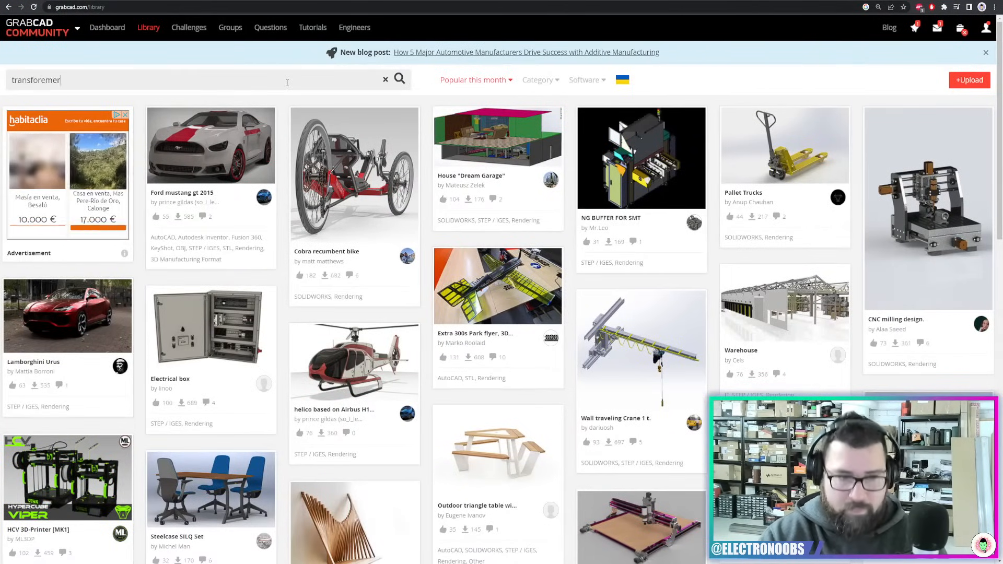
{"action": "key", "text": "Return"}
{"action": "left_click_drag", "start_coordinate": [197, 81], "coordinate": [2, 76]}
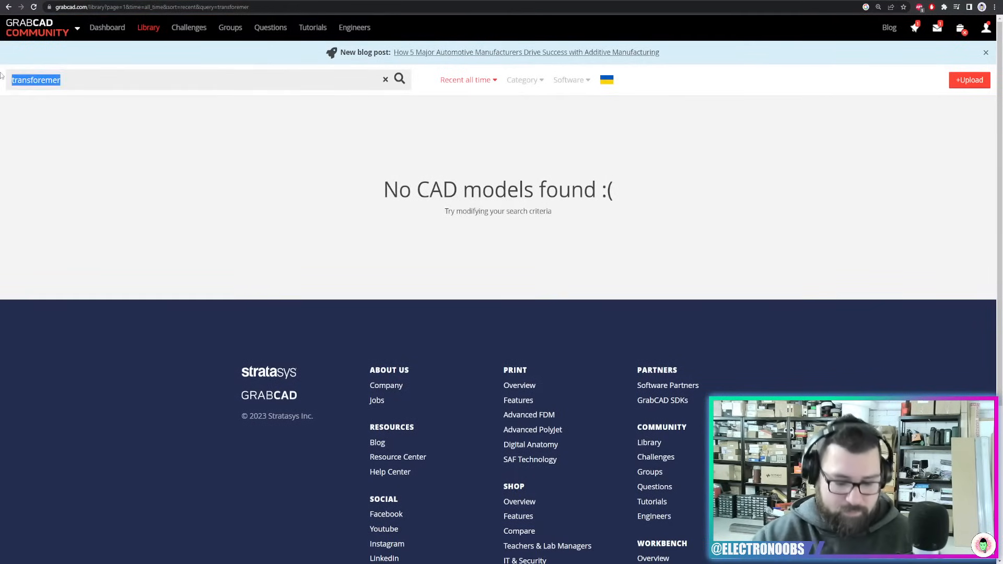
{"action": "key", "text": "BackSpace"}
{"action": "type", "text": "cpa"}
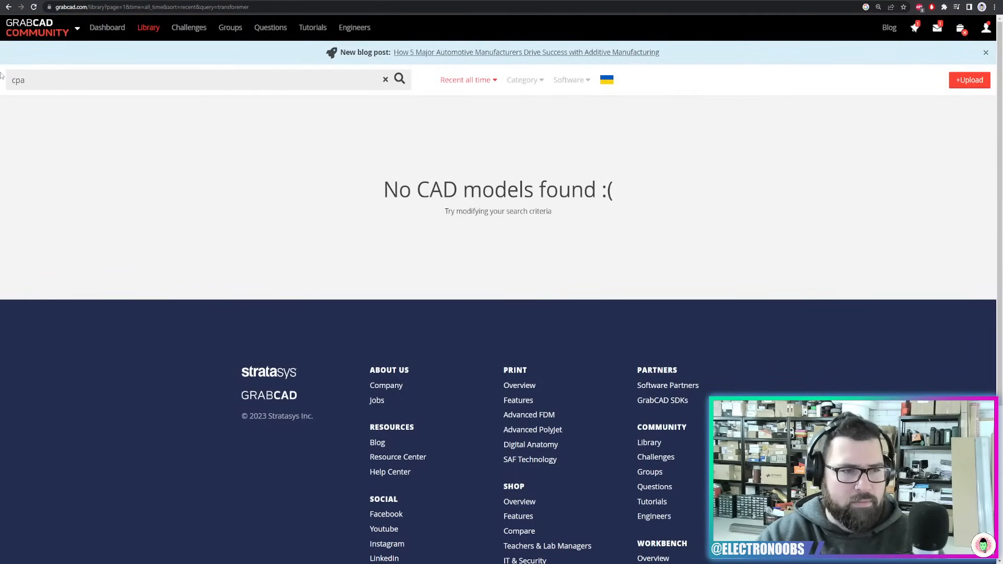
{"action": "type", "text": "cpaitor"}
{"action": "key", "text": "Return"}
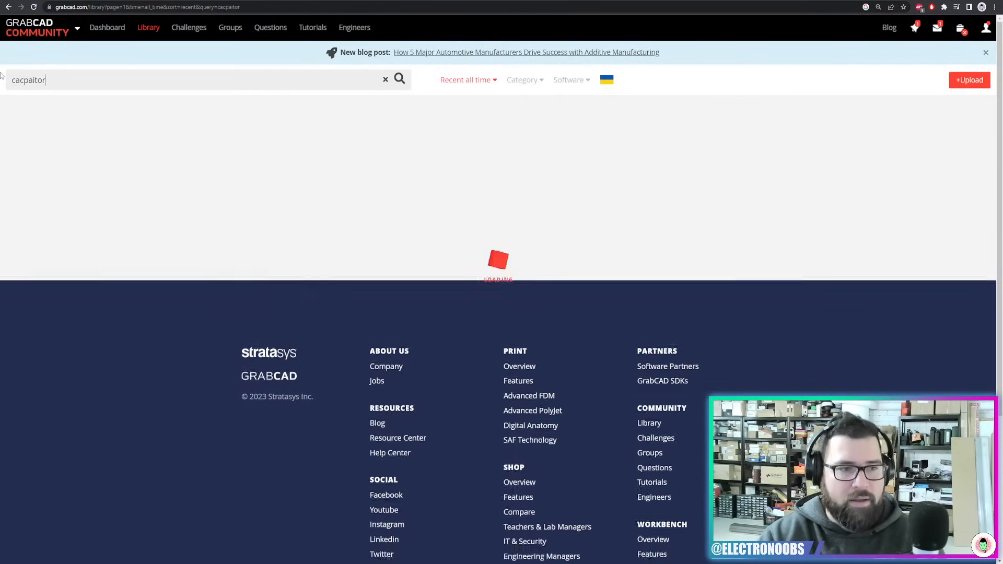
Search the model library for "capacitor" and narrow the search to "capacitor obj"
{"action": "left_click_drag", "start_coordinate": [1, 76], "coordinate": [291, 87]}
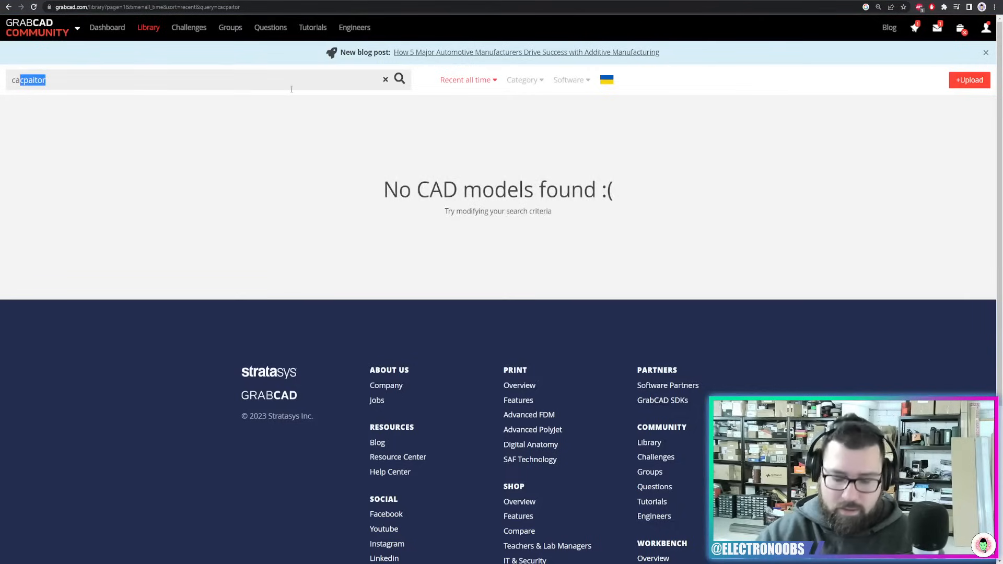
{"action": "type", "text": "capacitior"}
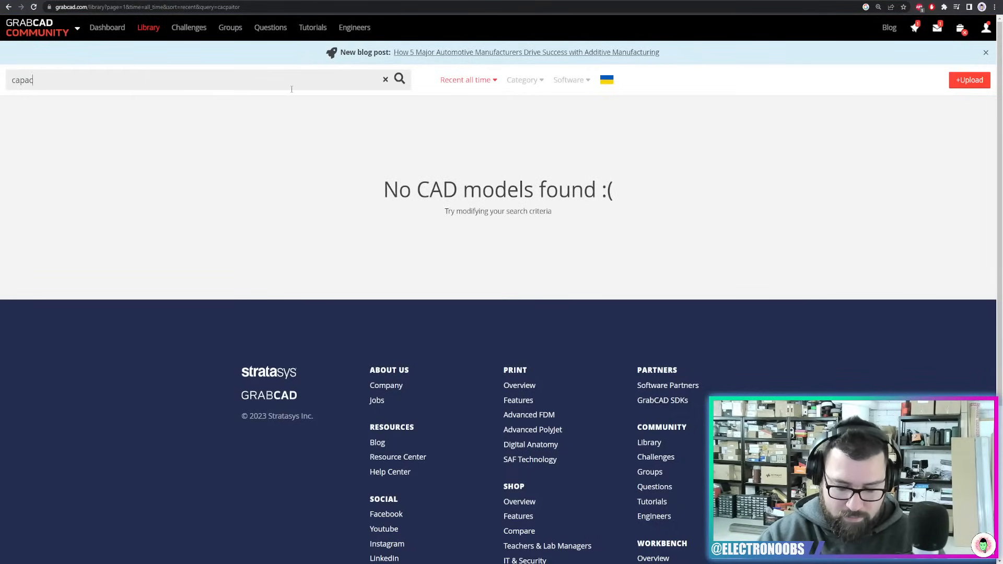
{"action": "key", "text": "BackSpace"}
{"action": "key", "text": "BackSpace"}
{"action": "key", "text": "BackSpace"}
{"action": "type", "text": "or"}
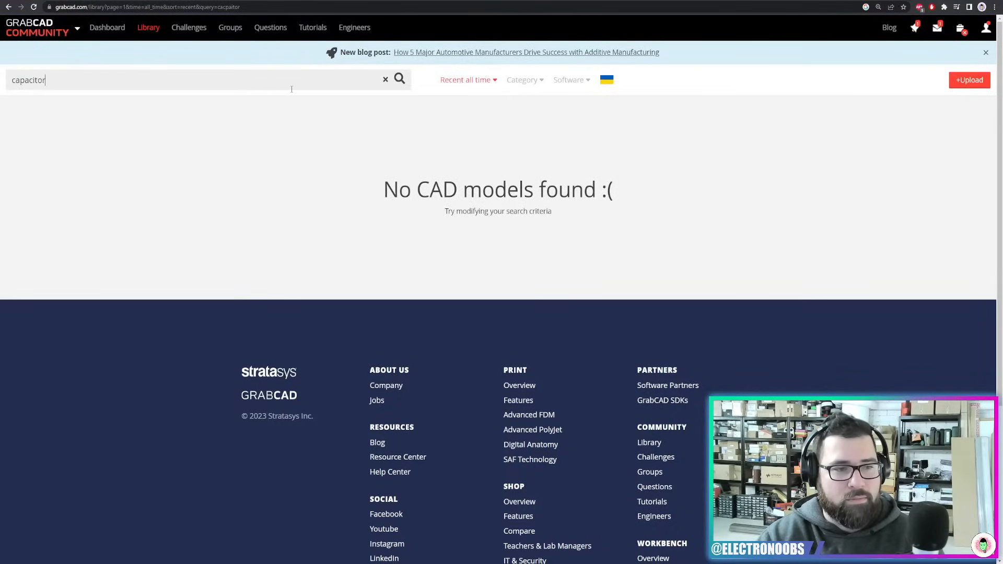
{"action": "key", "text": "Return"}
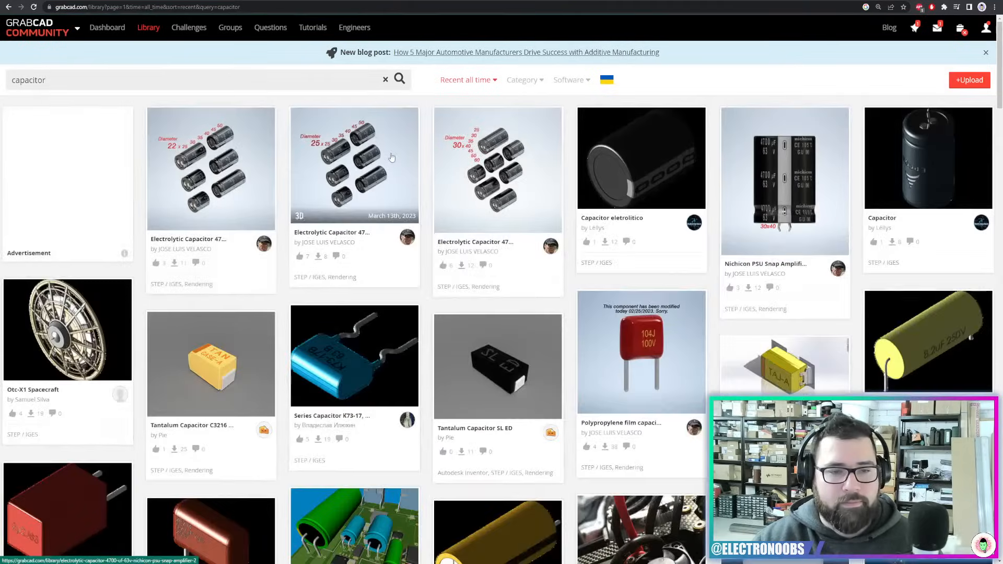
{"action": "type", "text": "obj"}
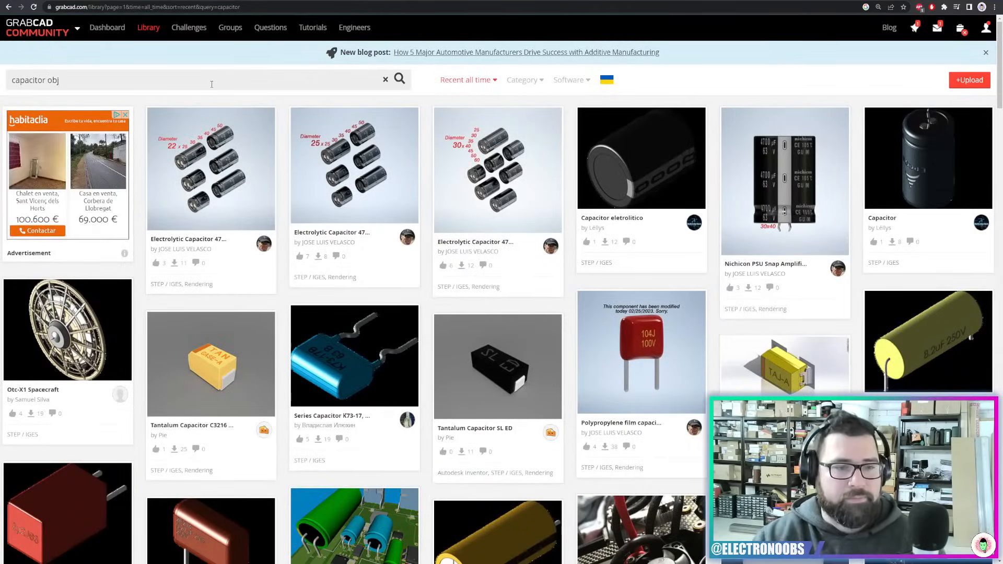
{"action": "key", "text": "Return"}
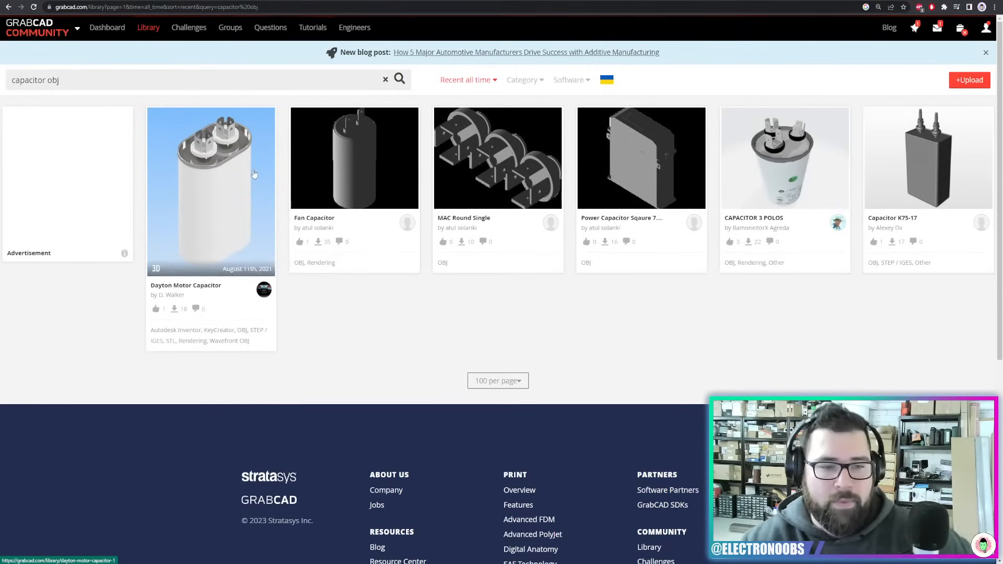
Open the Fan Capacitor model, load MFC PIN.obj in the 3D viewer and download the file
{"action": "left_click", "coordinate": [366, 155]}
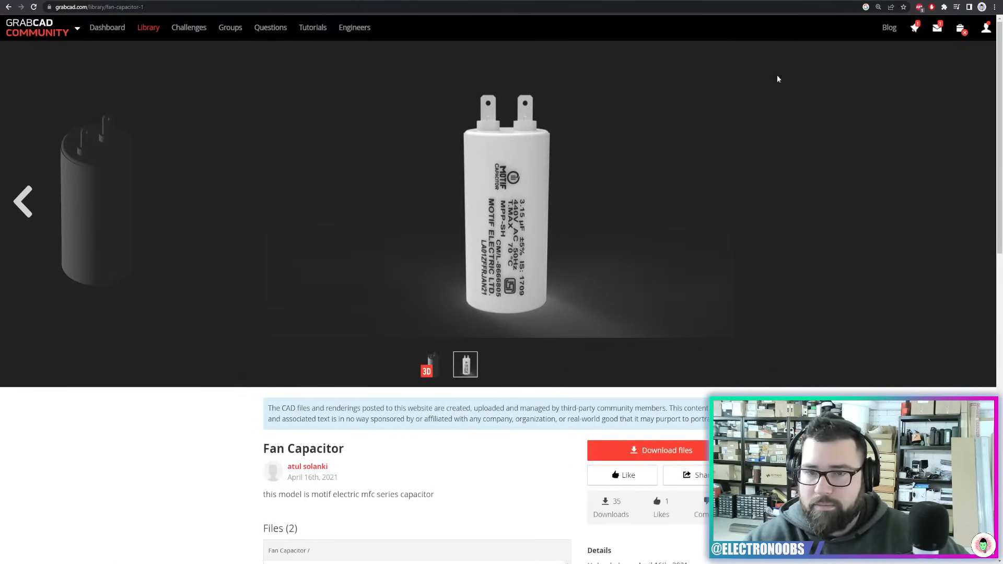
{"action": "left_click", "coordinate": [437, 368]}
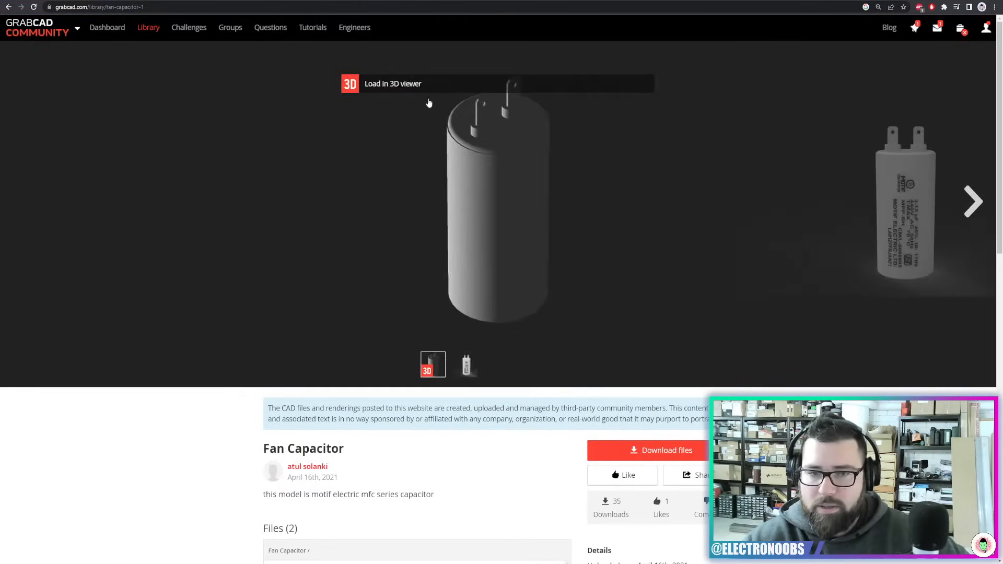
{"action": "left_click", "coordinate": [387, 83]}
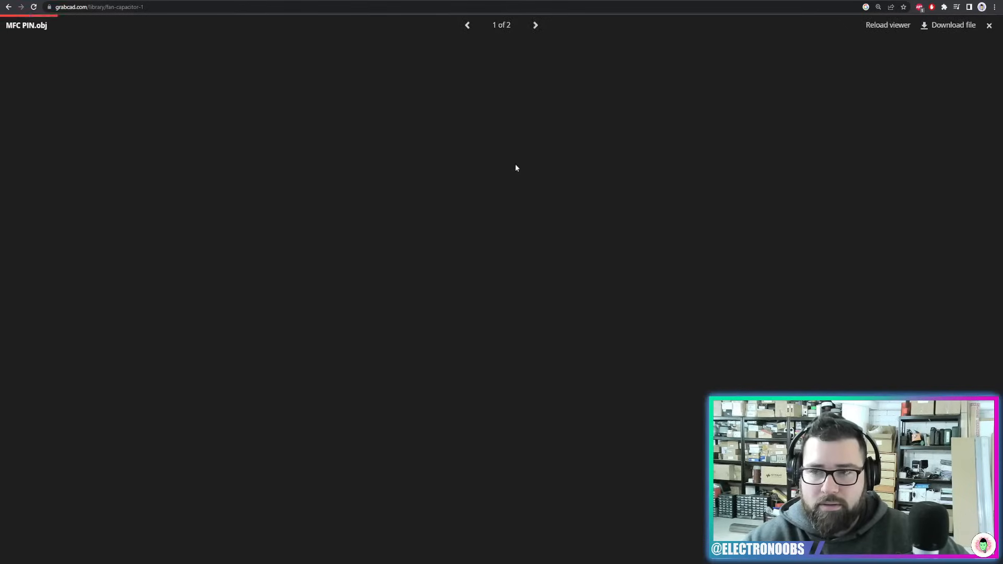
{"action": "left_click", "coordinate": [937, 32]}
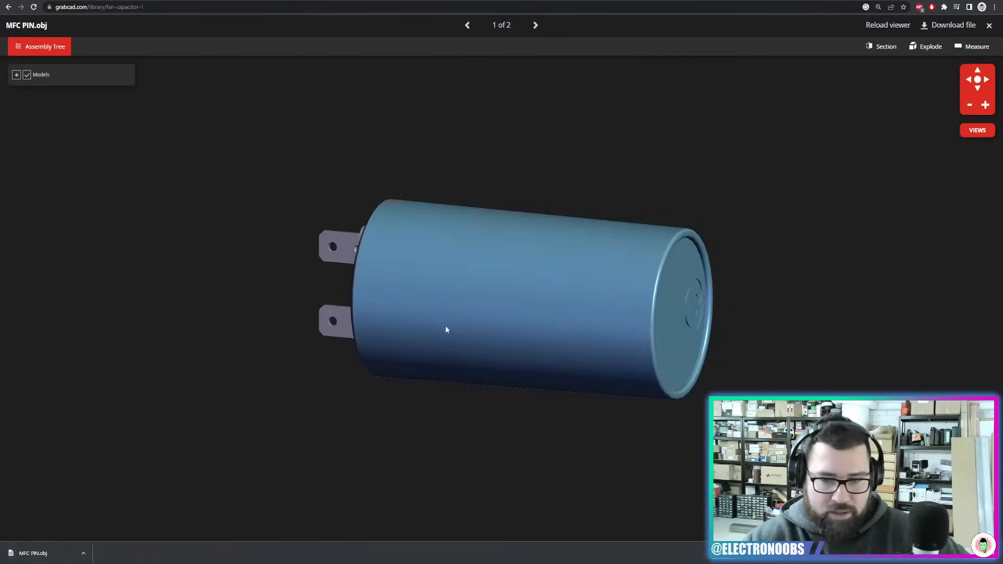
Rotate the MFC PIN.obj capacitor model, then switch to EasyEDA and examine the Full Sine Inverter schematic around the battery input
{"action": "left_click_drag", "start_coordinate": [446, 329], "coordinate": [491, 333]}
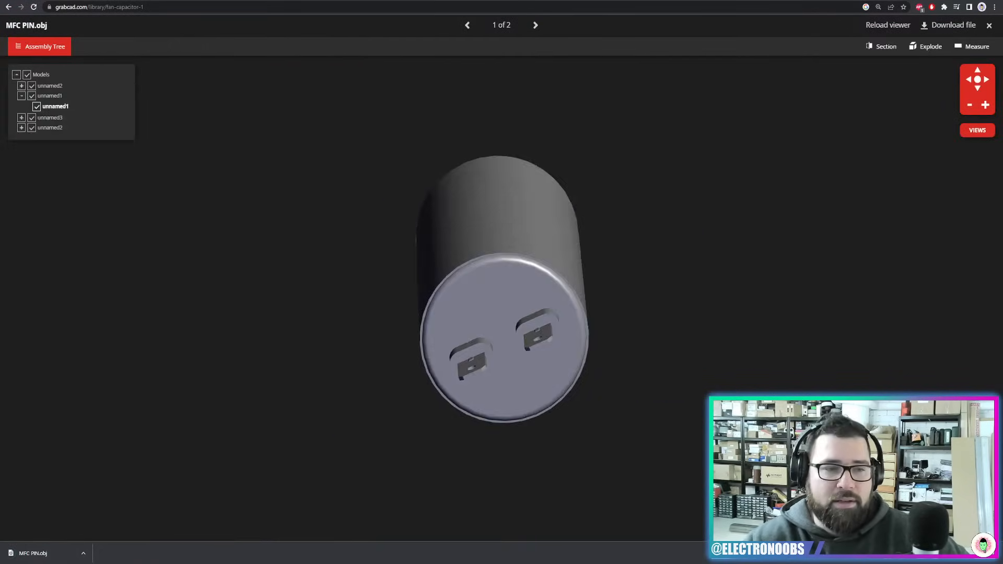
{"action": "left_click", "coordinate": [423, 1]}
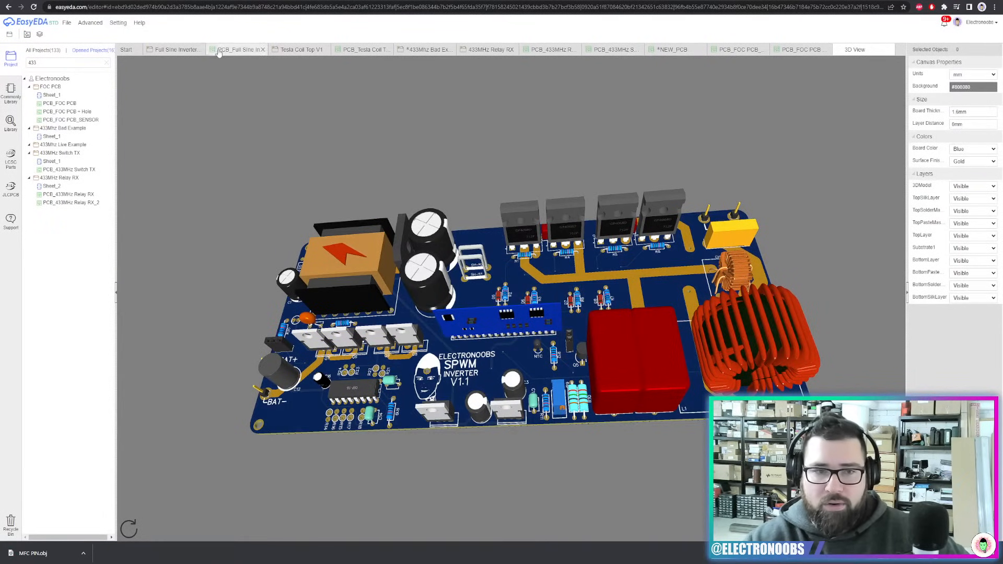
{"action": "left_click", "coordinate": [178, 50]}
{"action": "scroll", "coordinate": [516, 246], "scroll_direction": "up", "scroll_amount": 4}
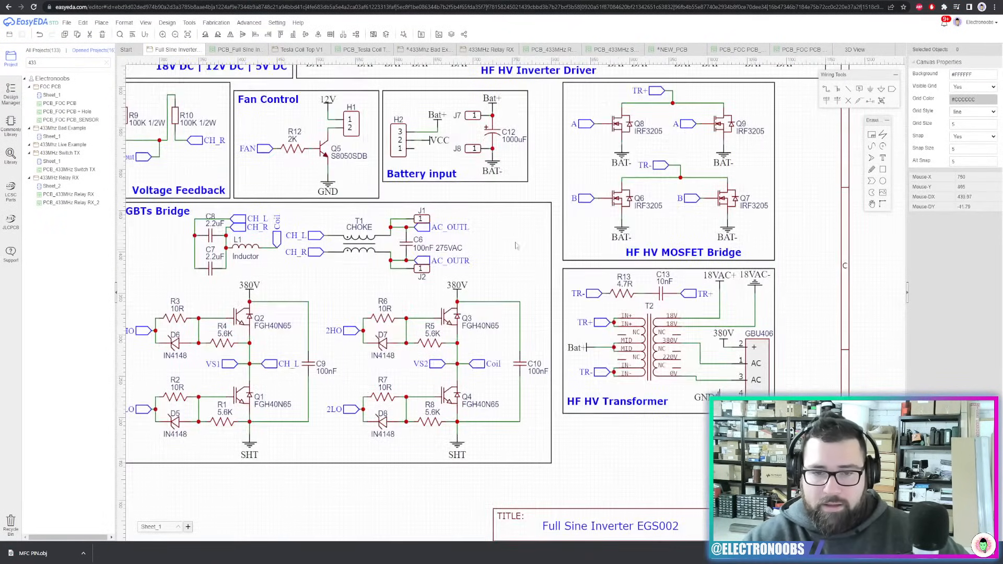
{"action": "scroll", "coordinate": [516, 245], "scroll_direction": "up", "scroll_amount": 2}
{"action": "right_click_drag", "start_coordinate": [515, 245], "coordinate": [602, 244]}
{"action": "left_click", "coordinate": [584, 86]}
{"action": "right_click_drag", "start_coordinate": [608, 118], "coordinate": [564, 205]}
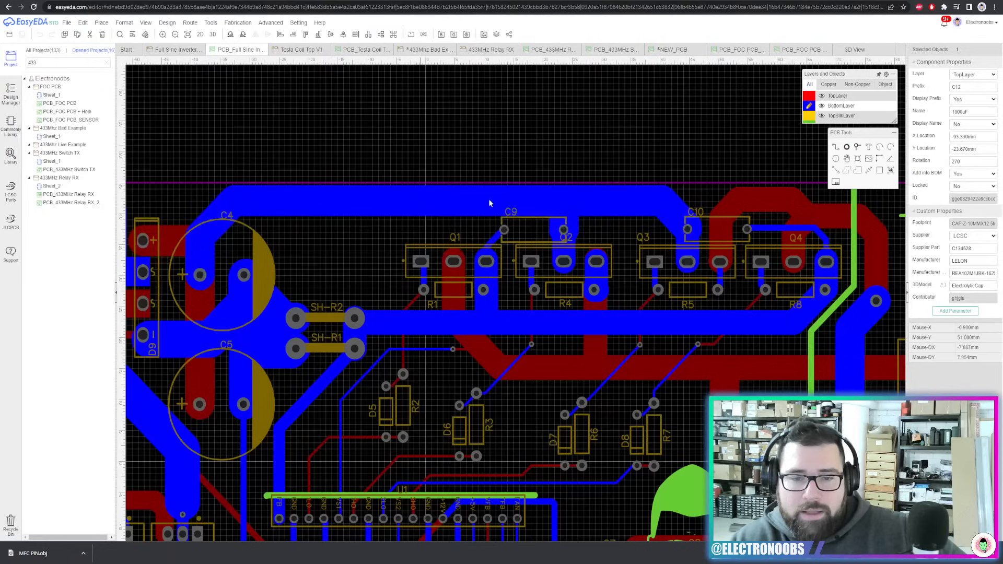
Select capacitor C4 on the full sine inverter PCB and preview its assigned model in the 3D Model Manager, then close it
{"action": "left_click", "coordinate": [243, 50]}
{"action": "right_click_drag", "start_coordinate": [333, 149], "coordinate": [469, 190]}
{"action": "scroll", "coordinate": [492, 132], "scroll_direction": "down", "scroll_amount": 3}
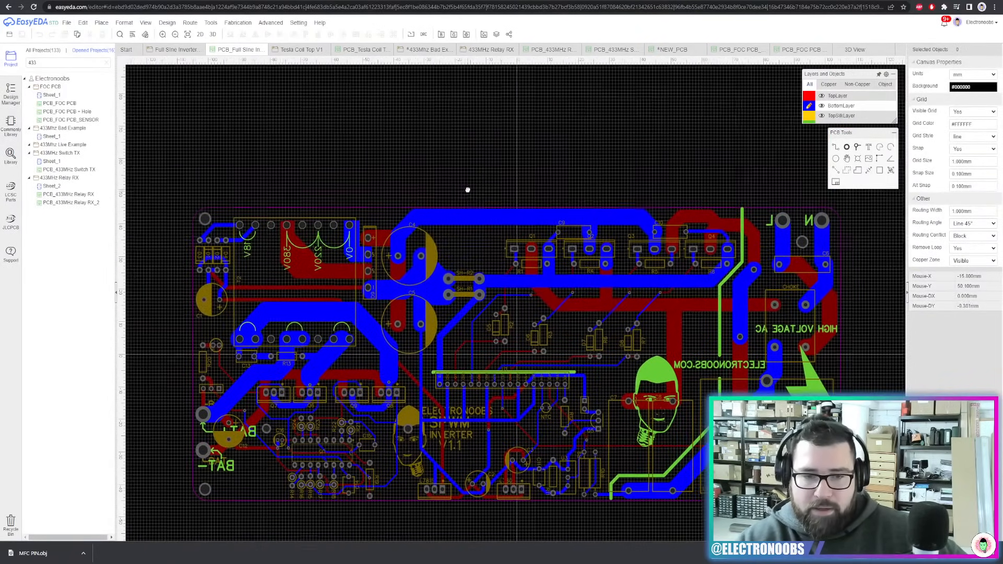
{"action": "left_click", "coordinate": [410, 224]}
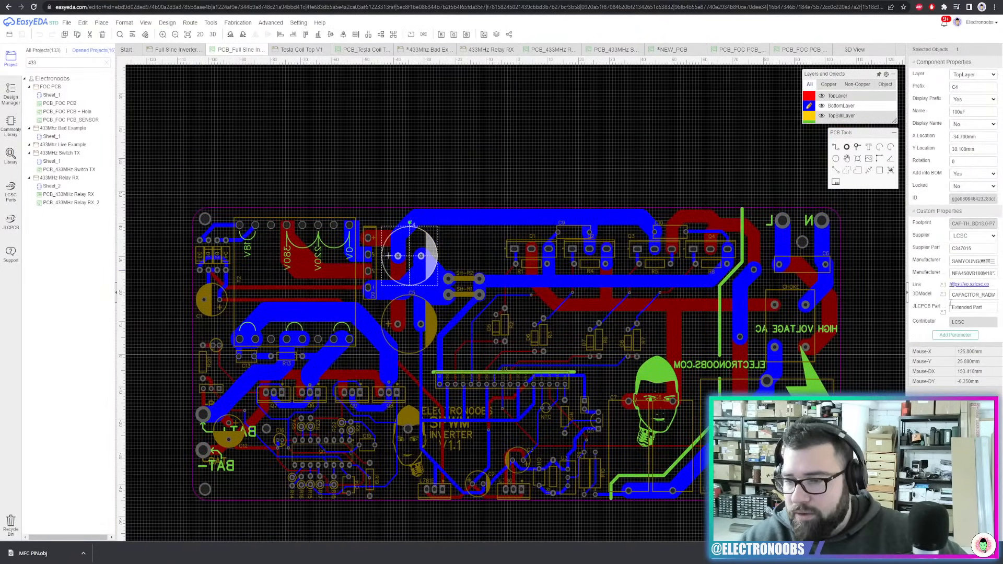
{"action": "left_click", "coordinate": [966, 294]}
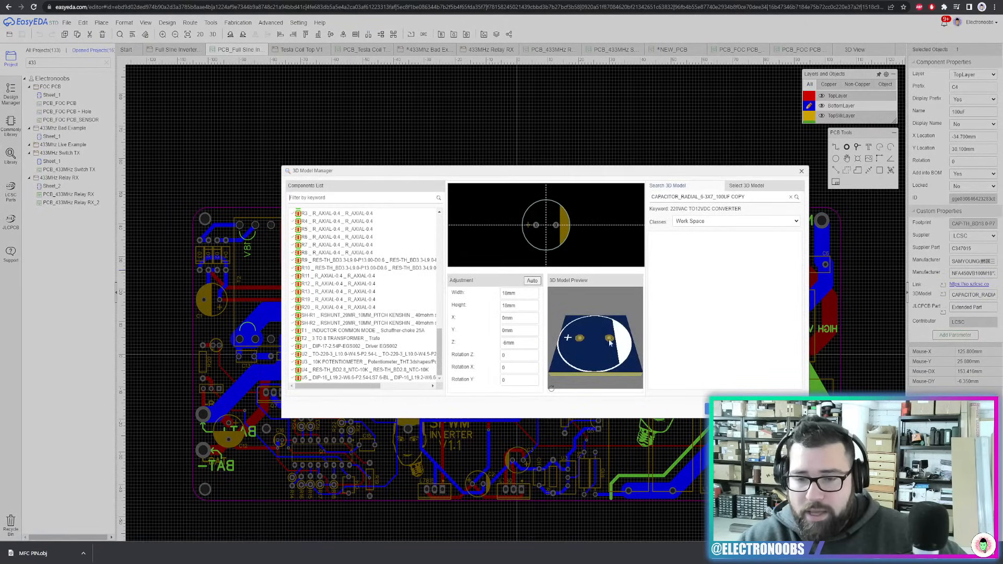
{"action": "left_click_drag", "start_coordinate": [599, 356], "coordinate": [562, 323]}
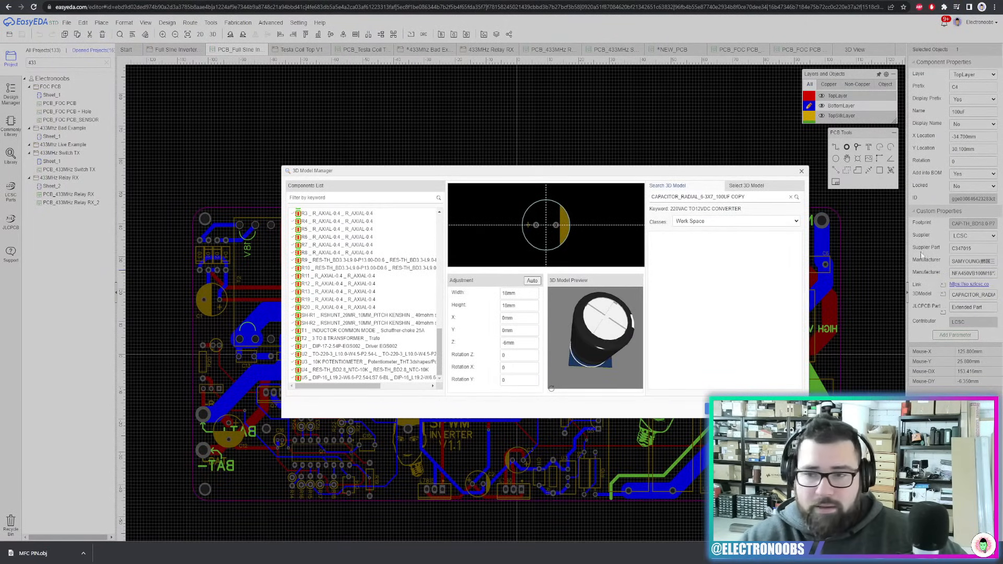
{"action": "left_click", "coordinate": [801, 171]}
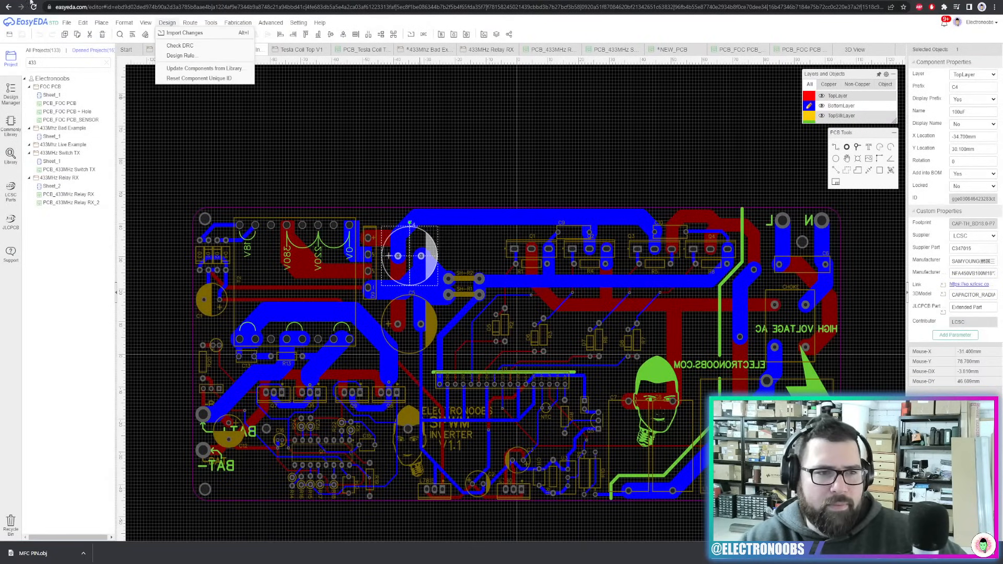
Start a new 3D model and select MFC PIN.obj from the Chrome downloads folder as its file
{"action": "left_click", "coordinate": [72, 24]}
{"action": "mouse_move", "coordinate": [78, 33]}
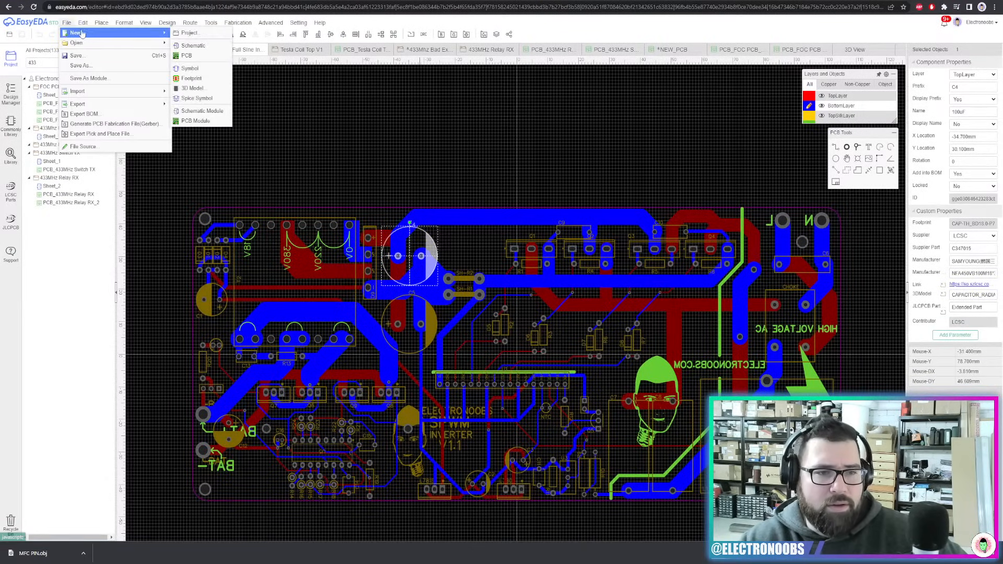
{"action": "left_click", "coordinate": [198, 81]}
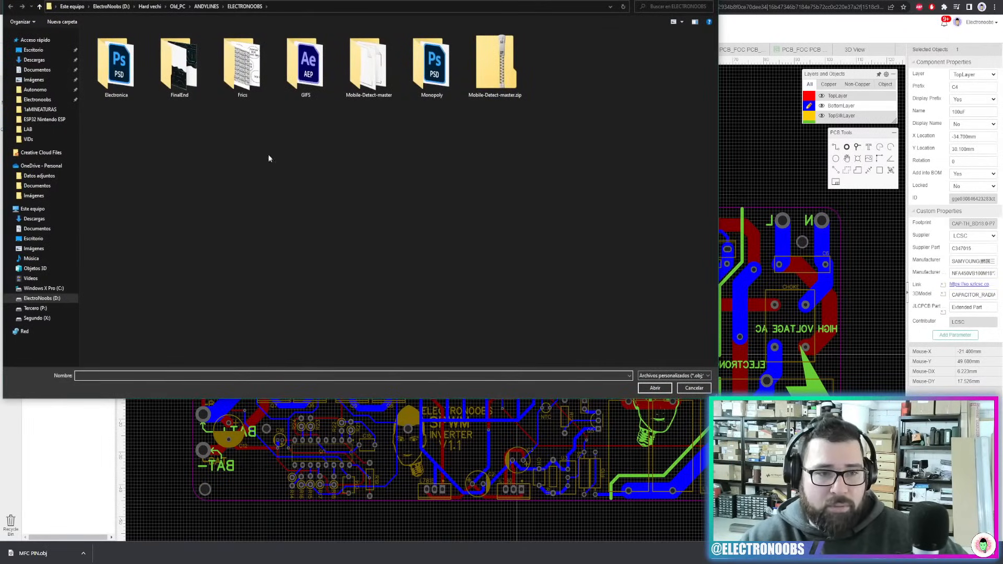
{"action": "left_click", "coordinate": [34, 60]}
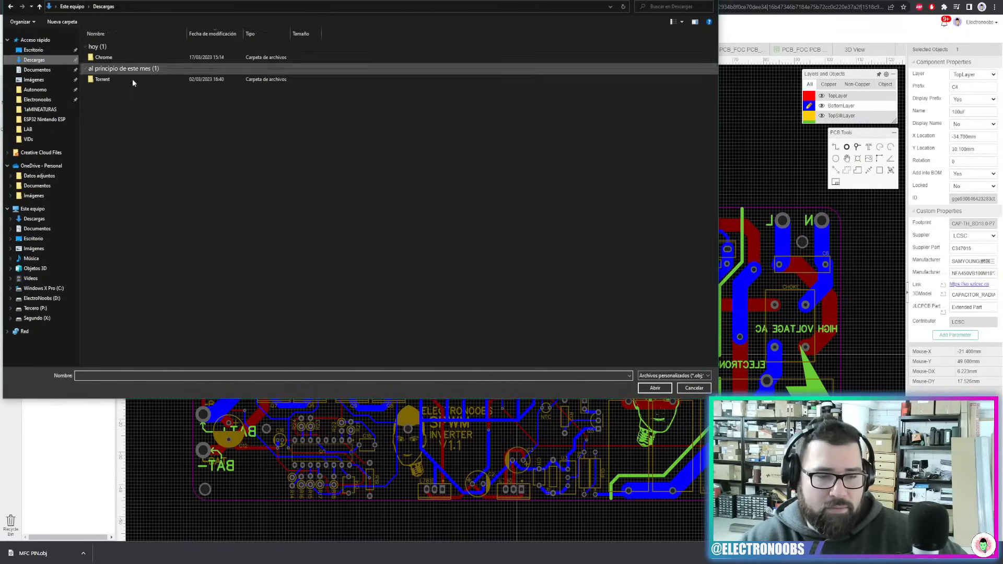
{"action": "double_click", "coordinate": [149, 58]}
{"action": "left_click", "coordinate": [638, 131]}
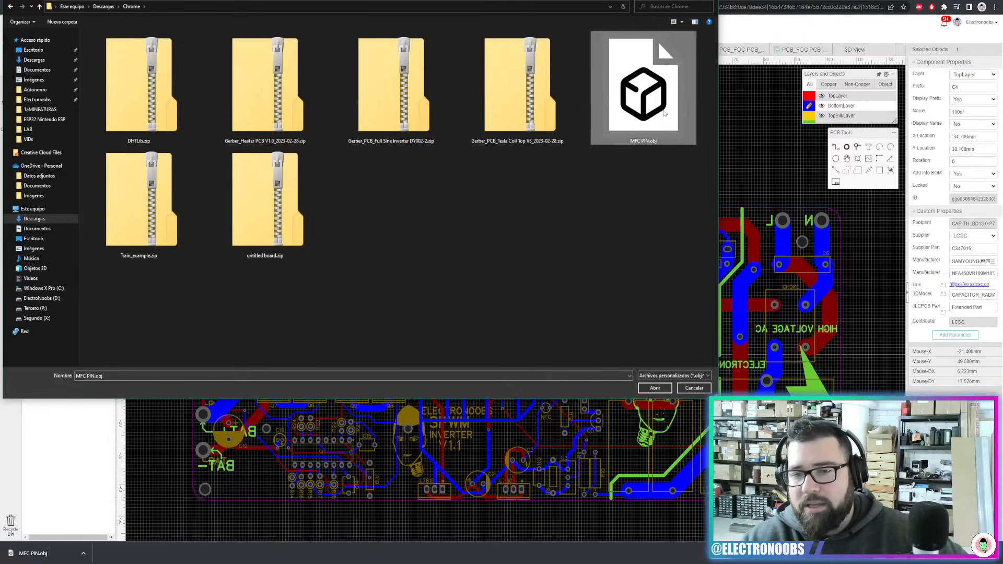
Try to extract MFC PIN.obj into the current folder with 7-Zip and dismiss the extraction window
{"action": "right_click", "coordinate": [643, 120]}
{"action": "mouse_move", "coordinate": [720, 120]}
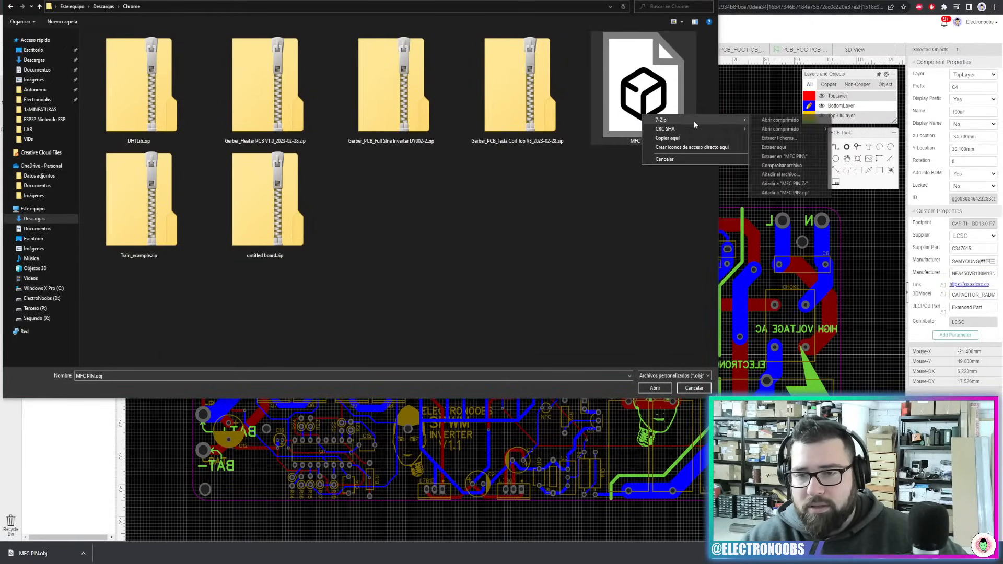
{"action": "left_click", "coordinate": [775, 148]}
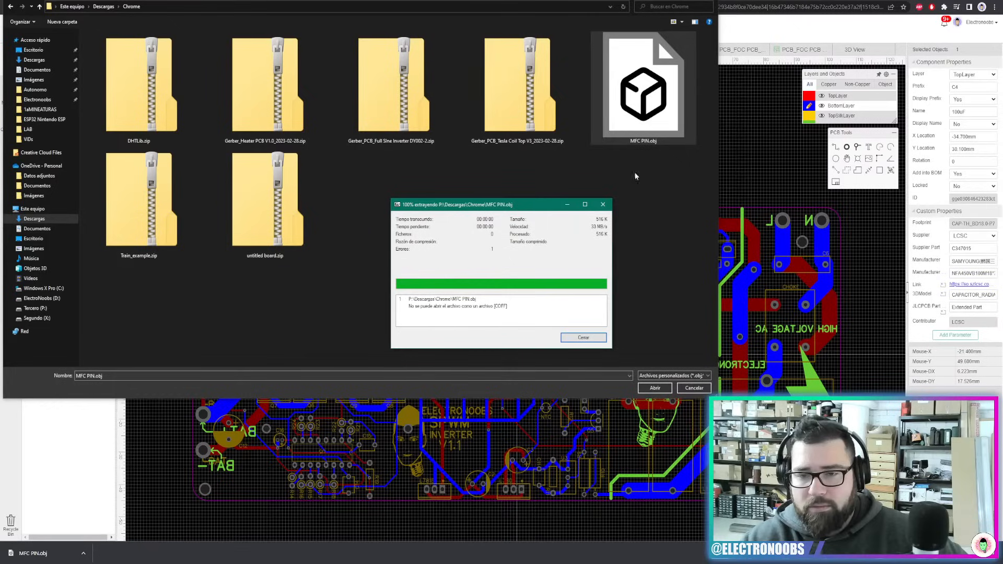
{"action": "left_click", "coordinate": [590, 341]}
{"action": "right_click", "coordinate": [637, 117]}
{"action": "left_click", "coordinate": [672, 148]}
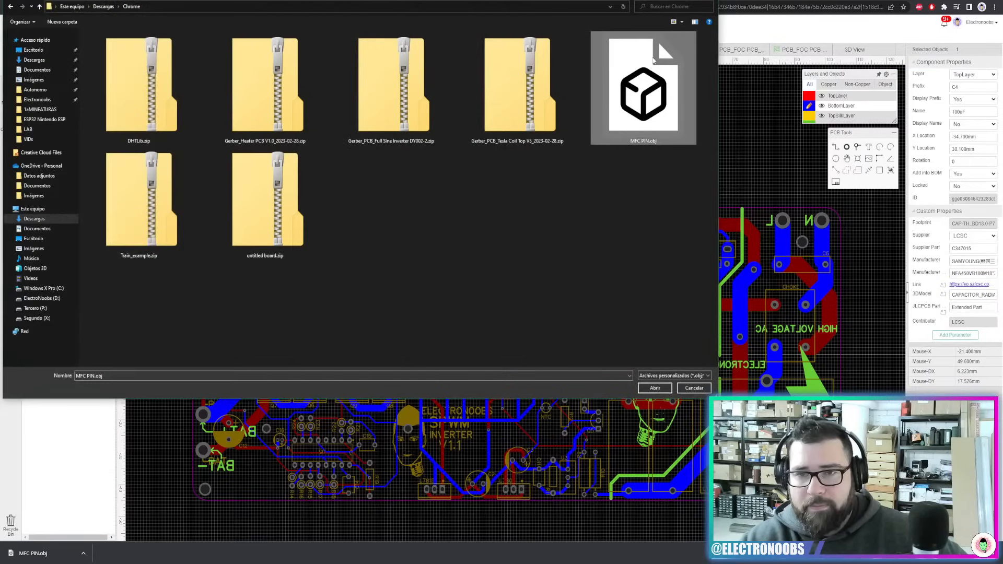
Try to compress MFC PIN.obj into a zip archive with 7-Zip, refresh the folder and leave the file browser
{"action": "right_click", "coordinate": [653, 61]}
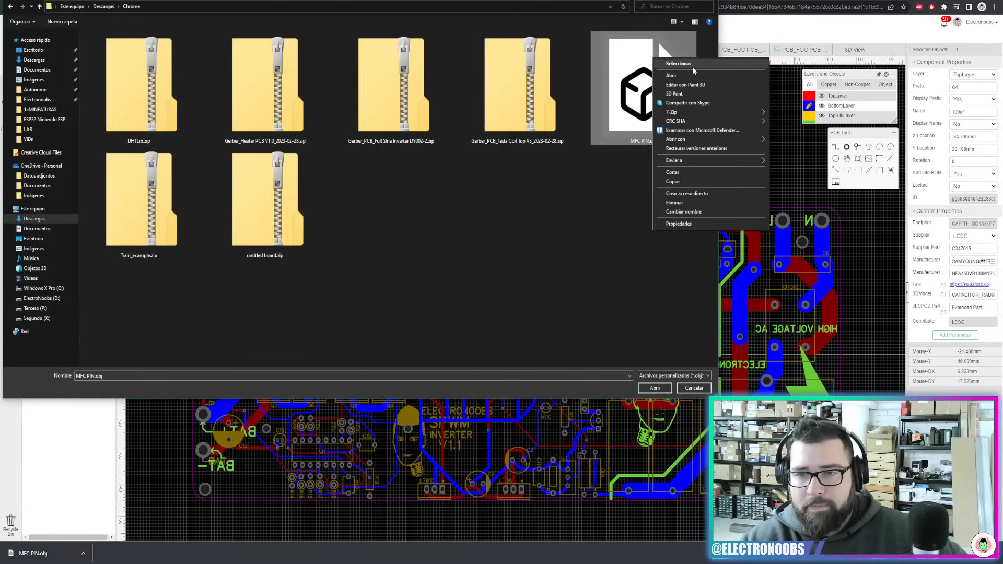
{"action": "right_click", "coordinate": [612, 81]}
{"action": "key", "text": "Escape"}
{"action": "right_click", "coordinate": [644, 137]}
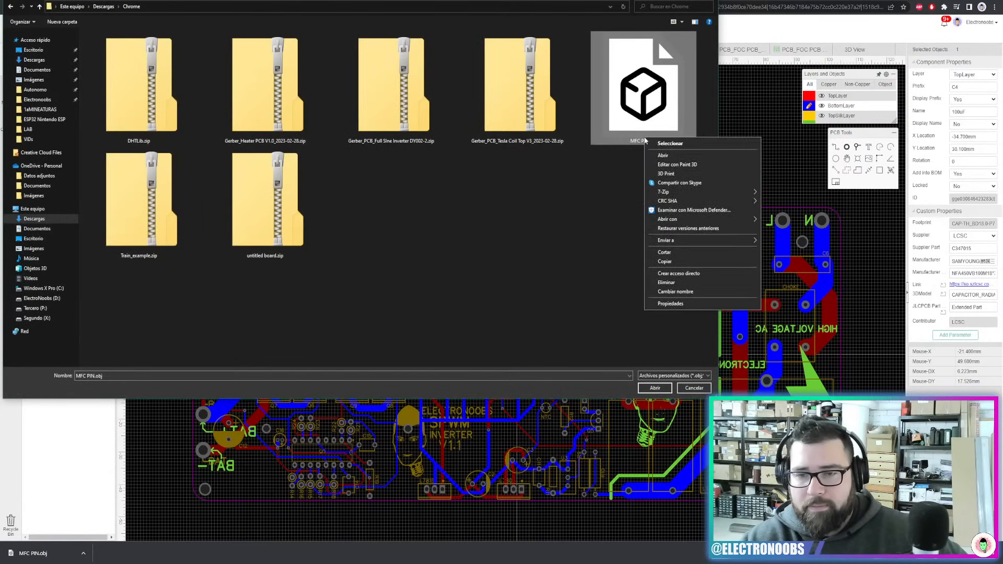
{"action": "right_click", "coordinate": [642, 124]}
{"action": "mouse_move", "coordinate": [687, 178]}
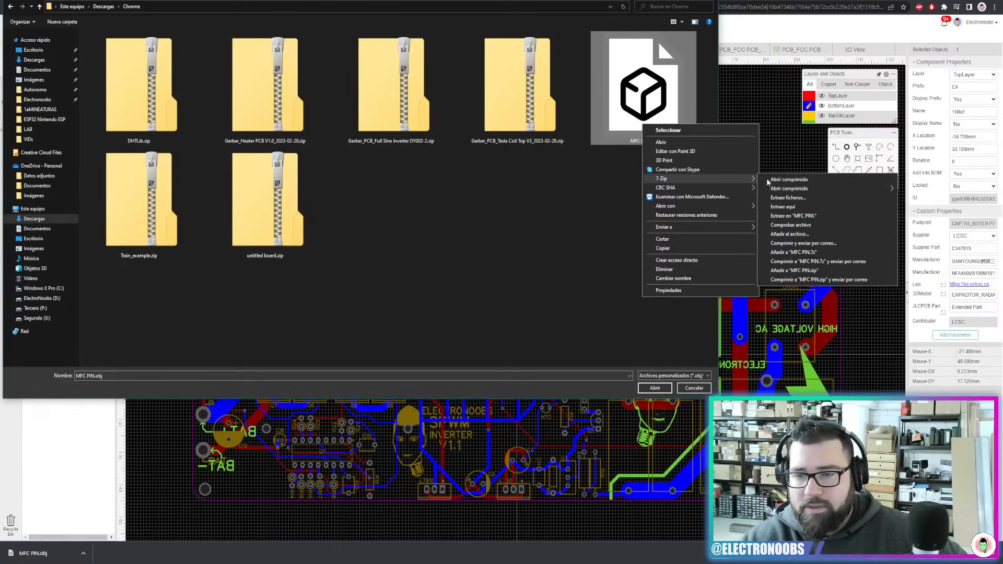
{"action": "left_click", "coordinate": [809, 281]}
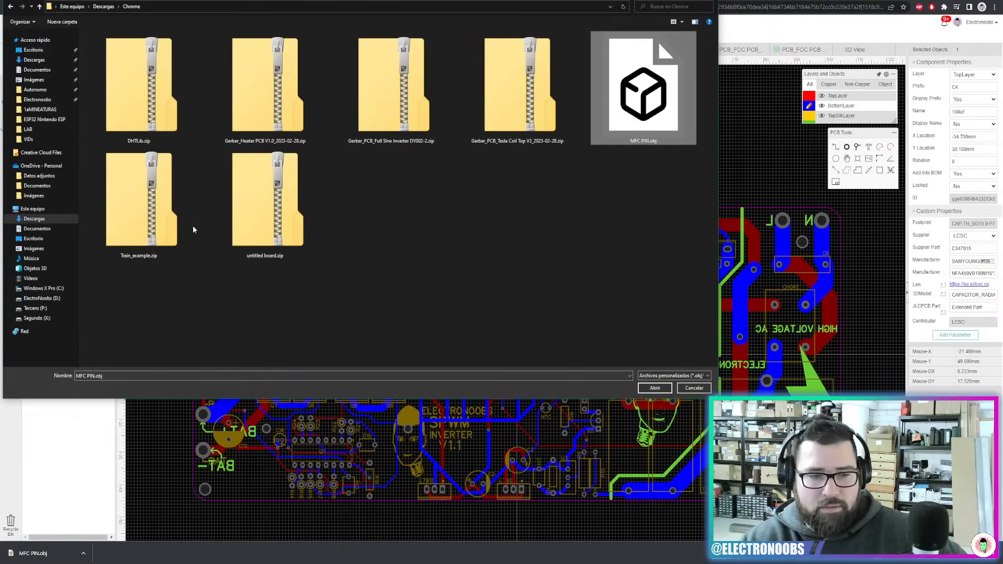
{"action": "right_click", "coordinate": [486, 235]}
{"action": "left_click", "coordinate": [534, 266]}
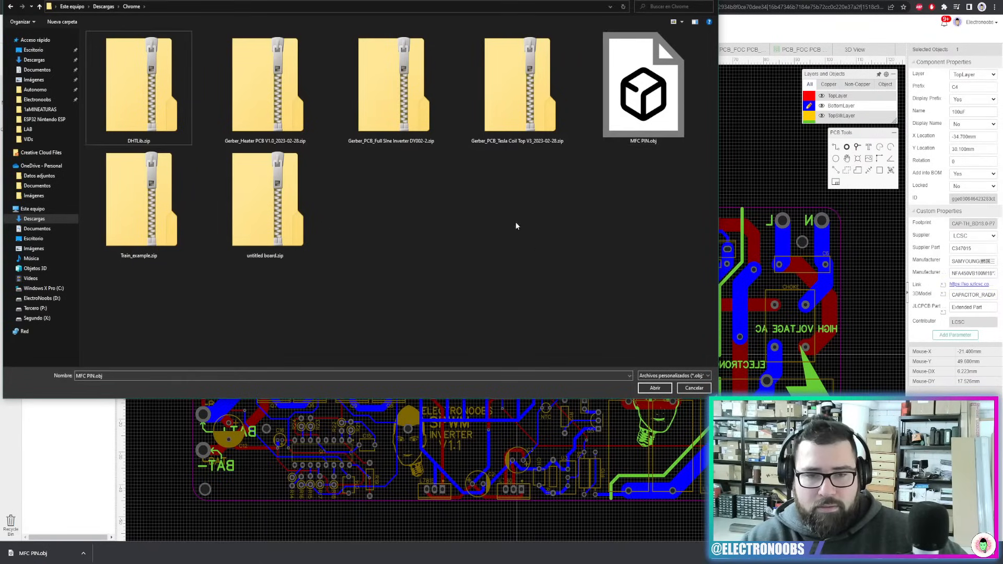
{"action": "left_click", "coordinate": [654, 387]}
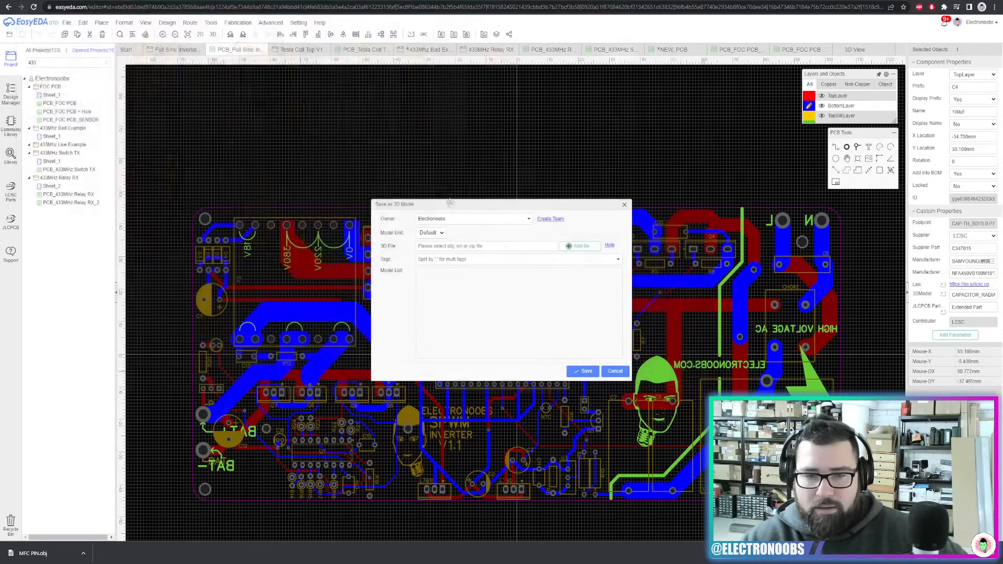
Add MFC PIN.obj from the Chrome downloads folder as the new 3D model's file, then cancel saving the model
{"action": "left_click", "coordinate": [579, 246]}
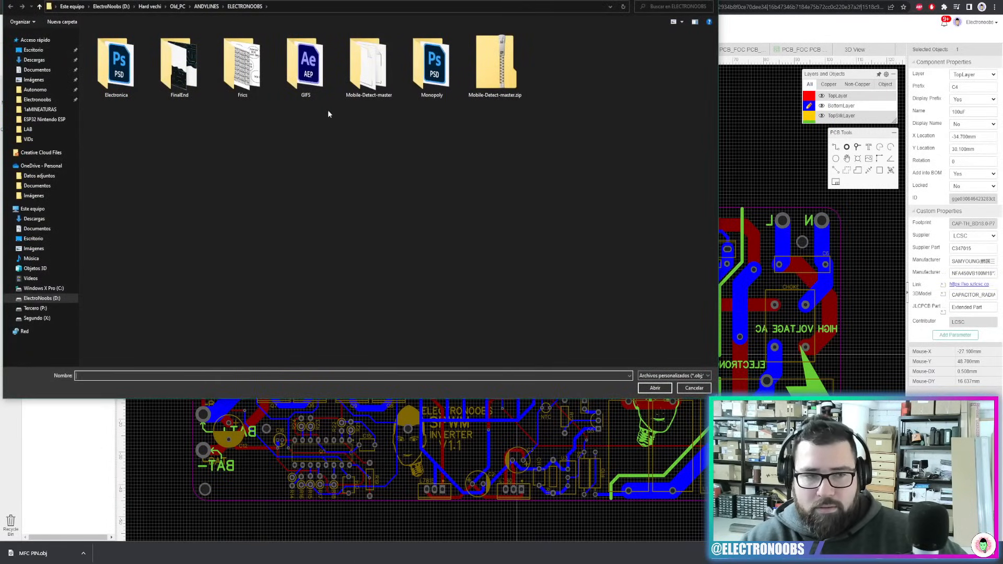
{"action": "left_click", "coordinate": [34, 60]}
{"action": "double_click", "coordinate": [126, 59]}
{"action": "double_click", "coordinate": [616, 126]}
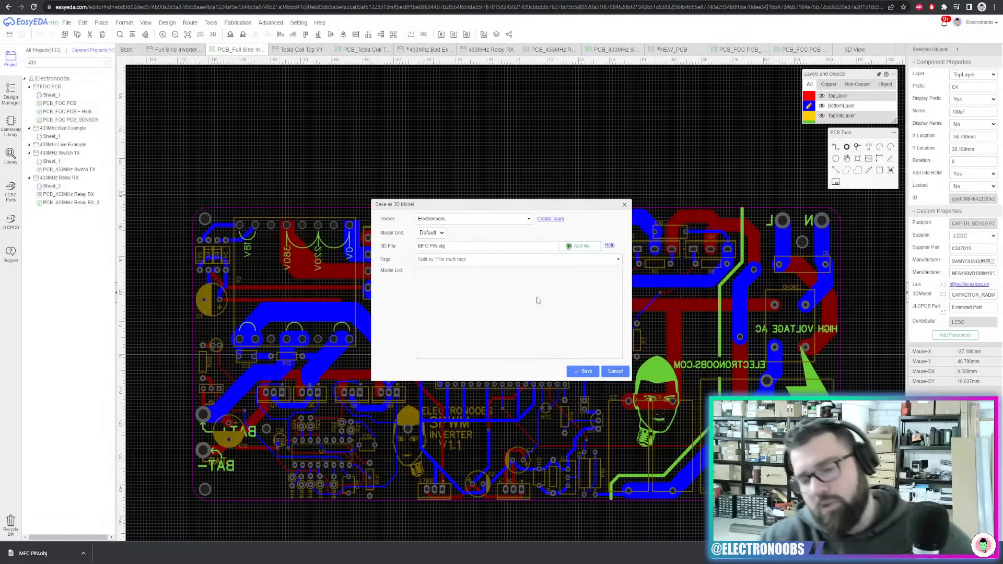
{"action": "left_click", "coordinate": [621, 371]}
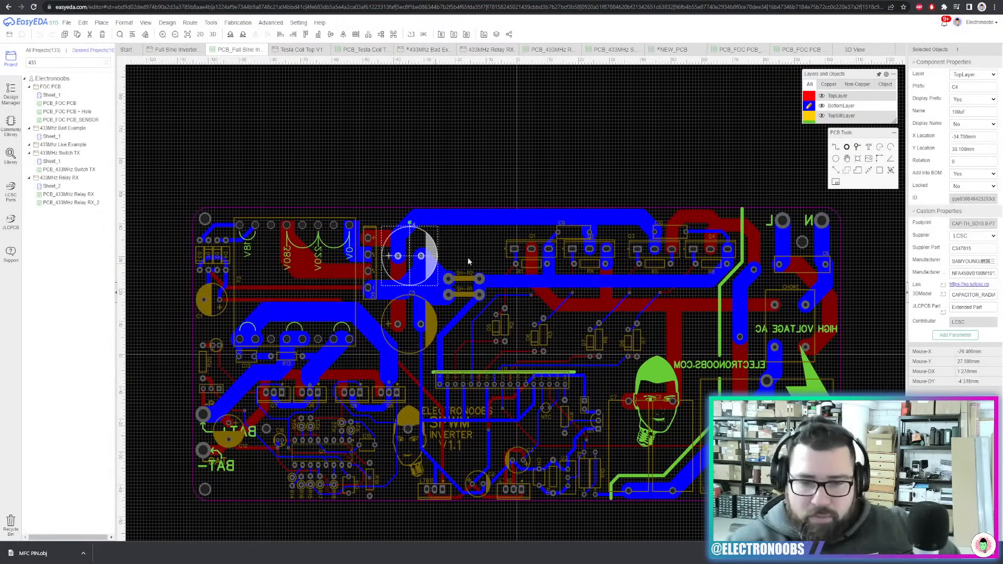
Set the width of capacitor C4's 3D model to 22 mm, check the preview from below and close the 3D Model Manager
{"action": "left_click", "coordinate": [970, 296]}
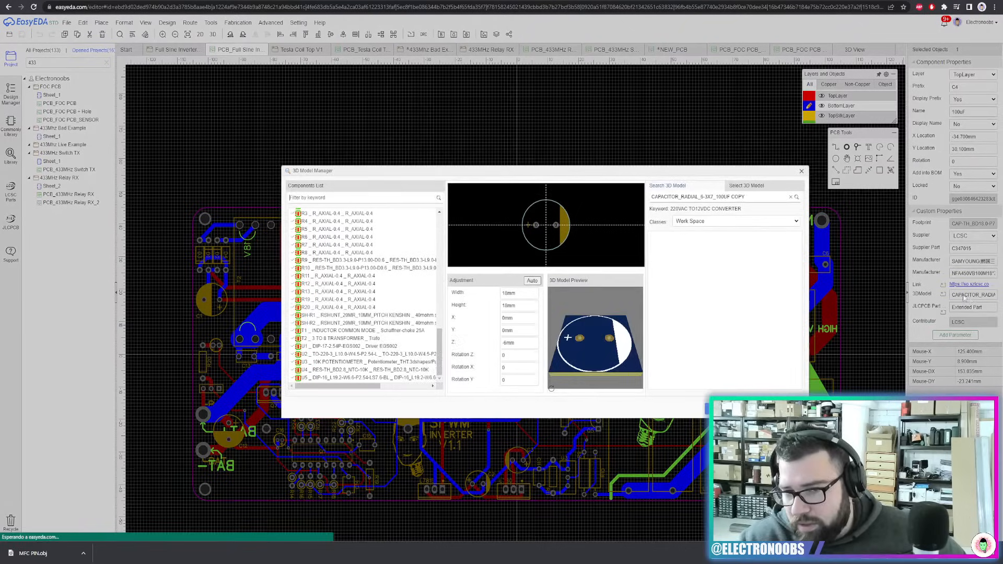
{"action": "mouse_move", "coordinate": [612, 330]}
{"action": "left_mouse_down"}
{"action": "mouse_move", "coordinate": [603, 275]}
{"action": "mouse_move", "coordinate": [615, 333]}
{"action": "left_mouse_up"}
{"action": "left_click", "coordinate": [518, 294]}
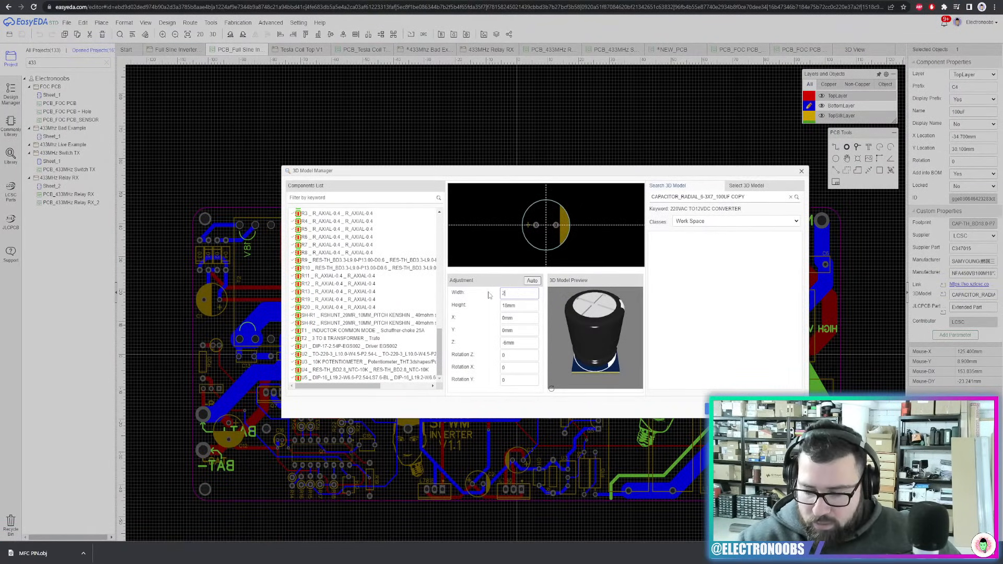
{"action": "key", "text": "Return"}
{"action": "mouse_move", "coordinate": [585, 318]}
{"action": "left_mouse_down"}
{"action": "mouse_move", "coordinate": [606, 323]}
{"action": "mouse_move", "coordinate": [597, 329]}
{"action": "mouse_move", "coordinate": [586, 290]}
{"action": "mouse_move", "coordinate": [601, 313]}
{"action": "mouse_move", "coordinate": [593, 302]}
{"action": "left_mouse_up"}
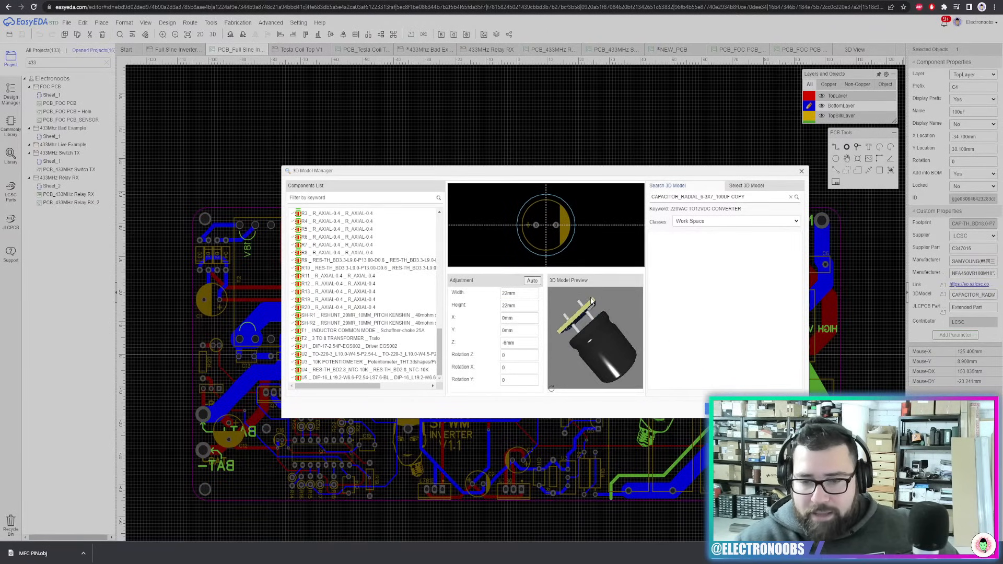
{"action": "left_click", "coordinate": [725, 409]}
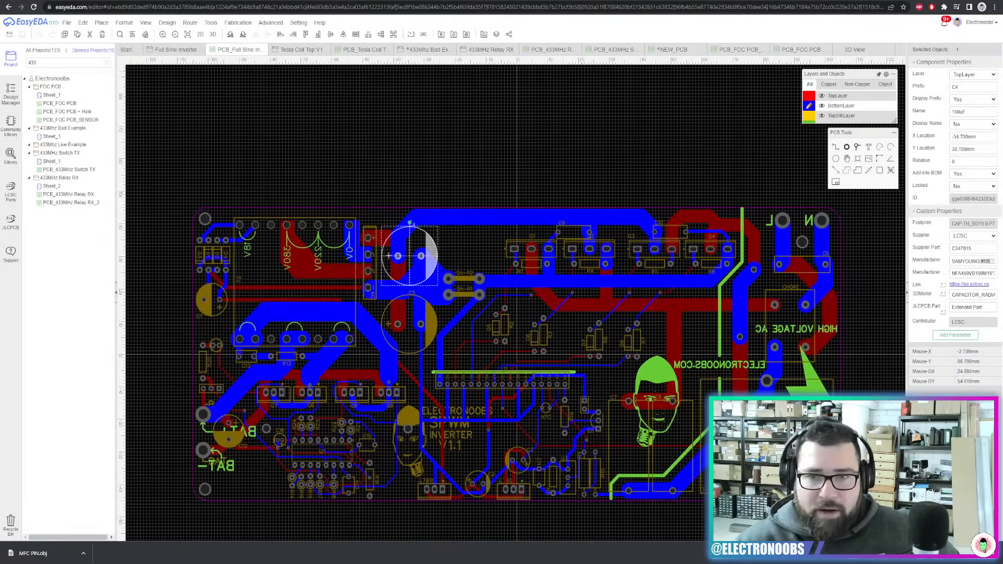
Examine the inverter board's 3D view from several angles, including the large capacitors, shunt resistors, driver module and power transistors
{"action": "left_click", "coordinate": [855, 49]}
{"action": "left_click_drag", "start_coordinate": [463, 282], "coordinate": [469, 319]}
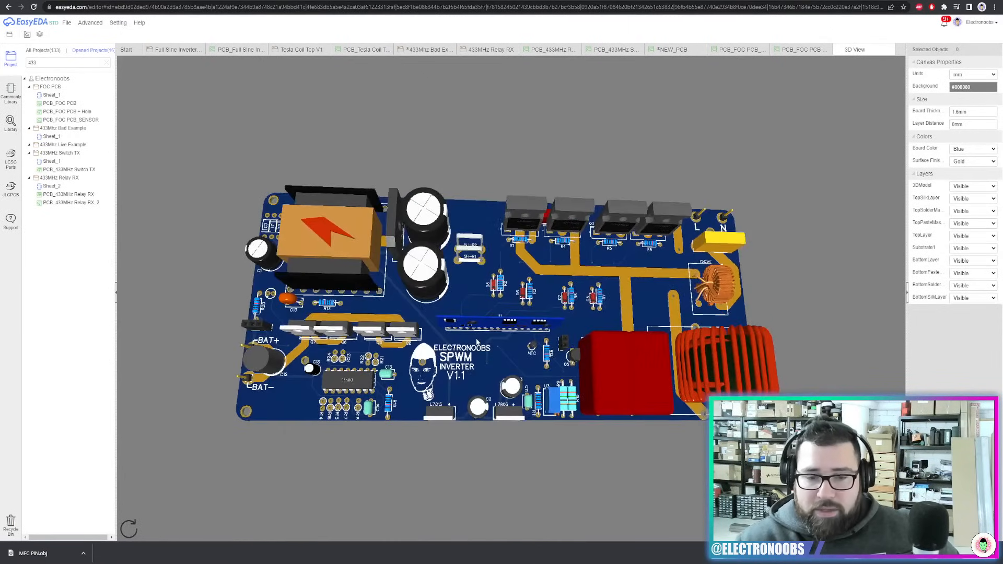
{"action": "scroll", "coordinate": [471, 330], "scroll_direction": "up", "scroll_amount": 4}
{"action": "left_click_drag", "start_coordinate": [461, 256], "coordinate": [459, 234]}
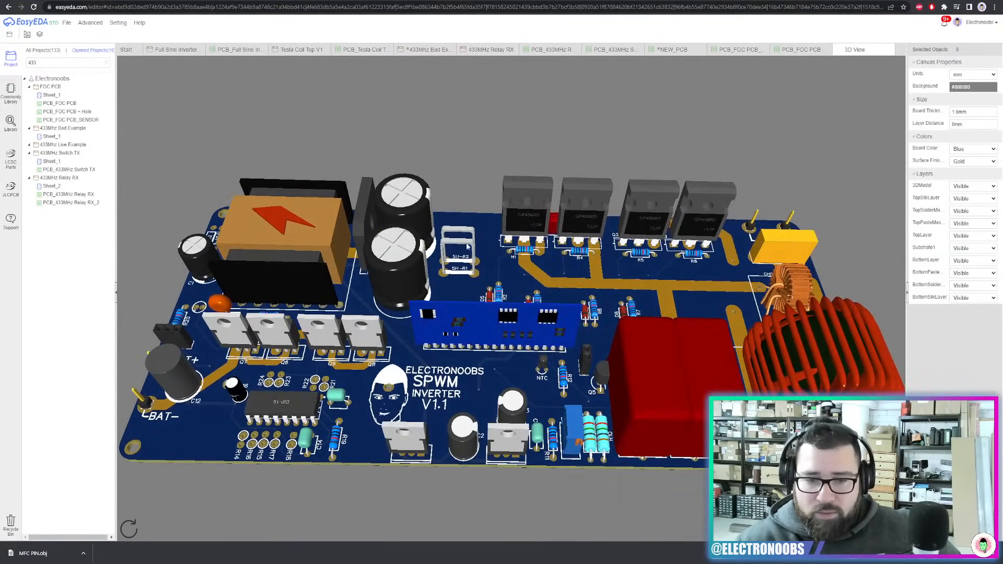
{"action": "scroll", "coordinate": [467, 244], "scroll_direction": "up", "scroll_amount": 5}
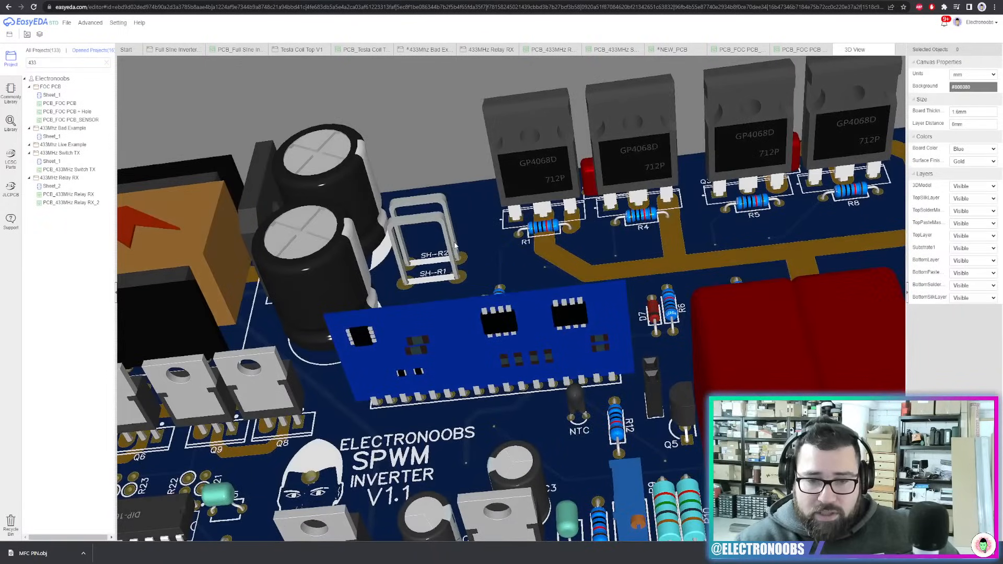
{"action": "scroll", "coordinate": [455, 245], "scroll_direction": "down", "scroll_amount": 5}
{"action": "left_click_drag", "start_coordinate": [475, 361], "coordinate": [491, 342]}
{"action": "scroll", "coordinate": [502, 314], "scroll_direction": "up", "scroll_amount": 5}
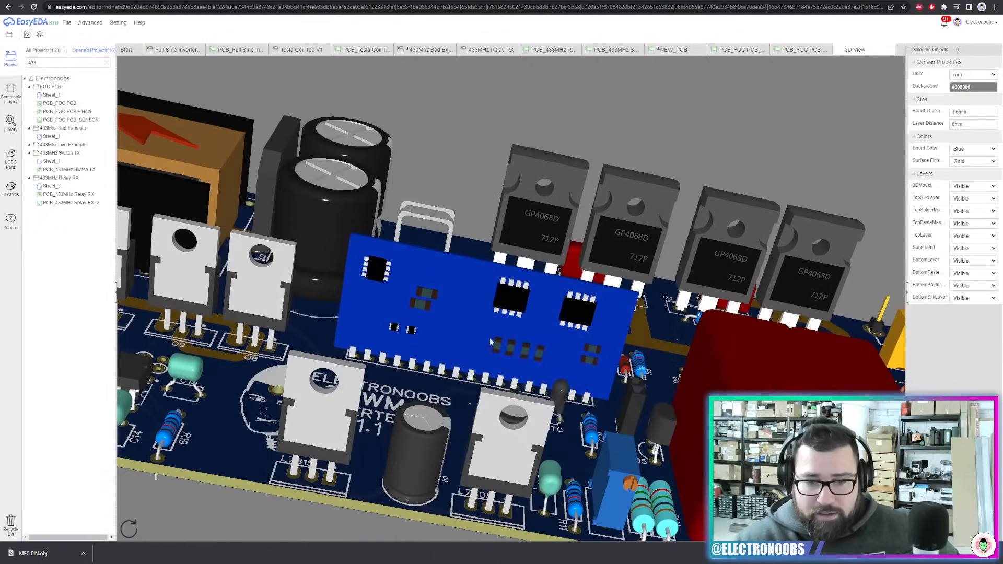
{"action": "left_click_drag", "start_coordinate": [459, 286], "coordinate": [484, 271]}
{"action": "scroll", "coordinate": [485, 271], "scroll_direction": "down", "scroll_amount": 4}
{"action": "scroll", "coordinate": [419, 348], "scroll_direction": "up", "scroll_amount": 1}
{"action": "scroll", "coordinate": [418, 347], "scroll_direction": "down", "scroll_amount": 5}
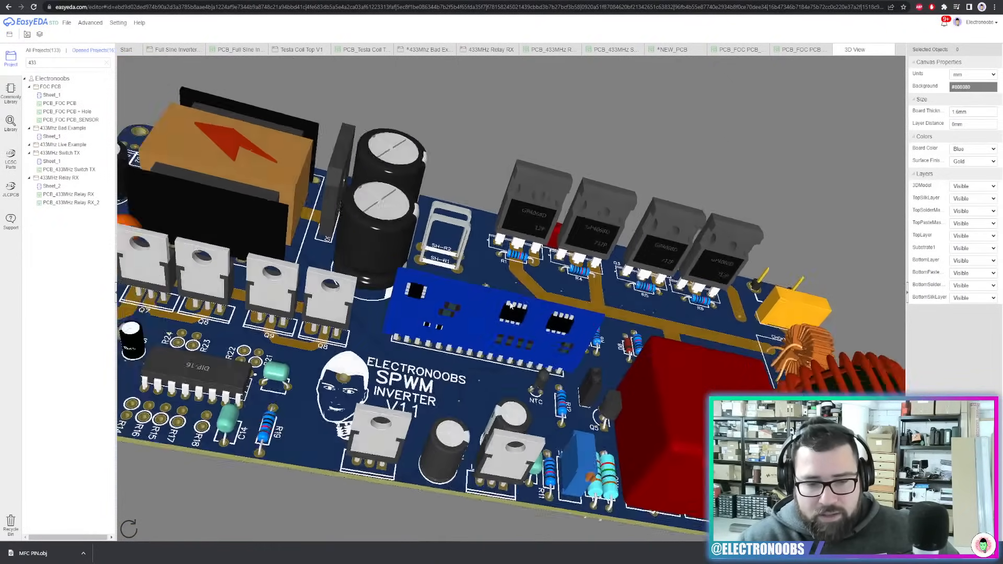
{"action": "scroll", "coordinate": [456, 317], "scroll_direction": "up", "scroll_amount": 6}
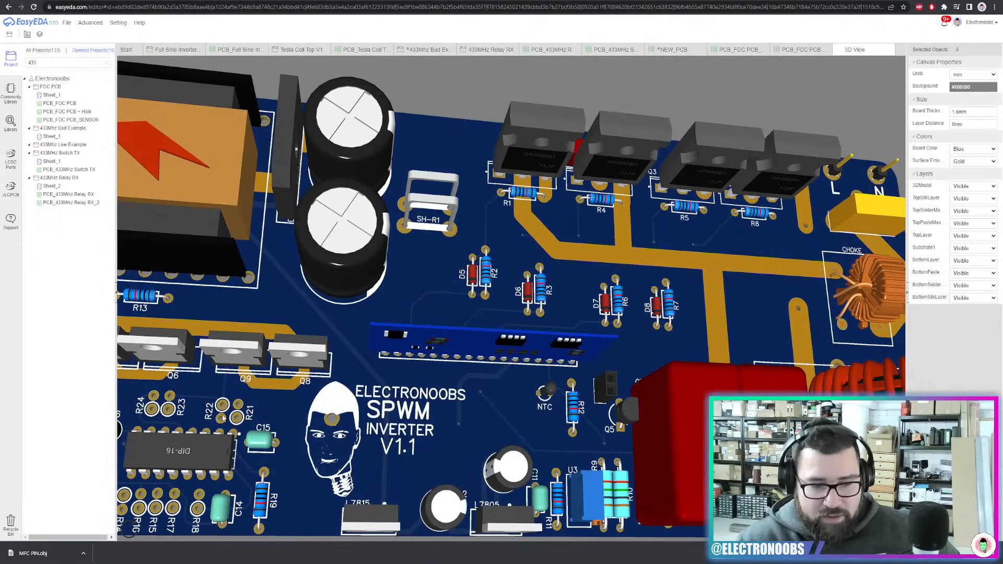
Return to the full sine inverter PCB, select resistor R21 and open the 3D Model Manager for it
{"action": "scroll", "coordinate": [219, 418], "scroll_direction": "down", "scroll_amount": 5}
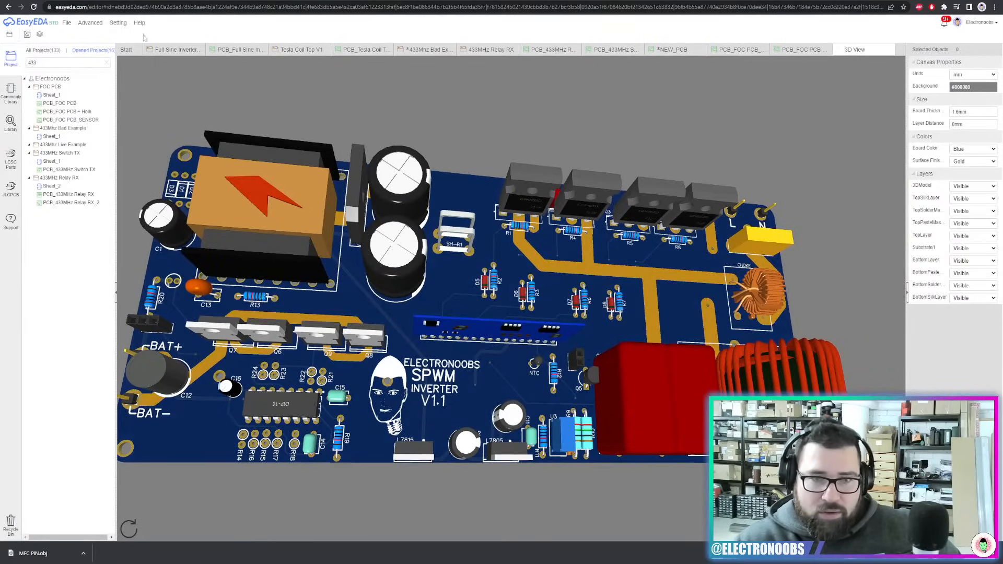
{"action": "left_click", "coordinate": [230, 50]}
{"action": "scroll", "coordinate": [334, 464], "scroll_direction": "up", "scroll_amount": 3}
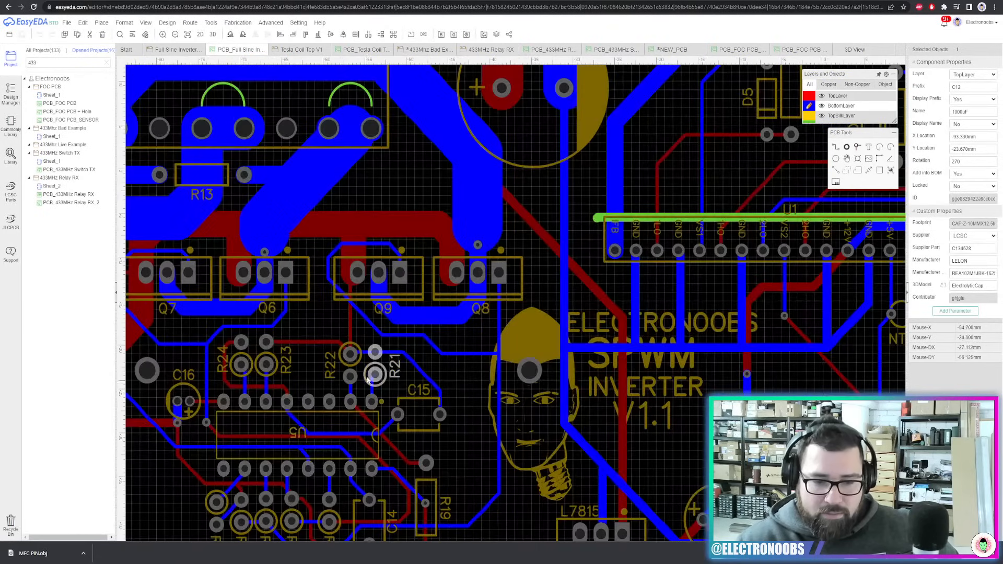
{"action": "left_click", "coordinate": [350, 376]}
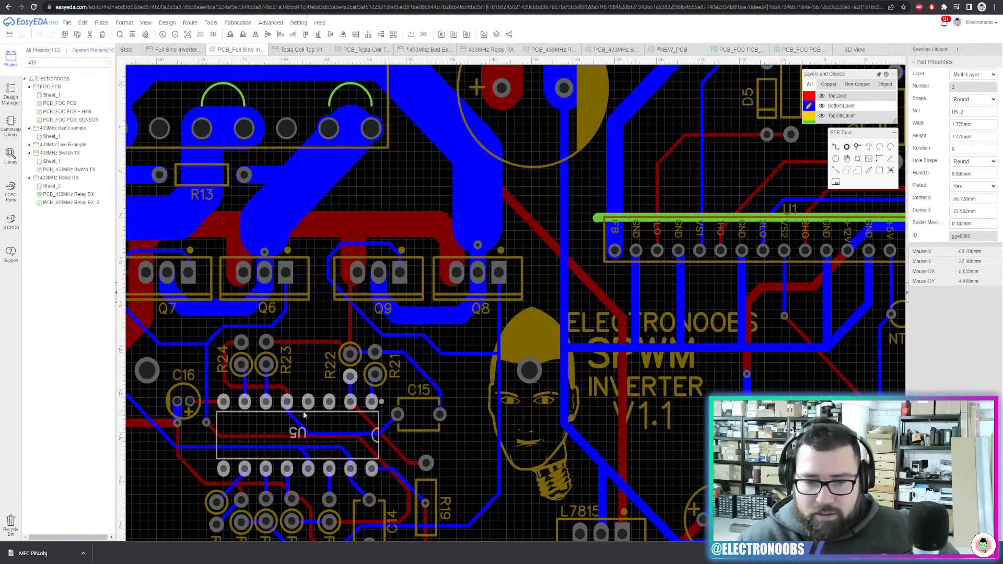
{"action": "left_click", "coordinate": [375, 374]}
{"action": "left_click", "coordinate": [960, 285]}
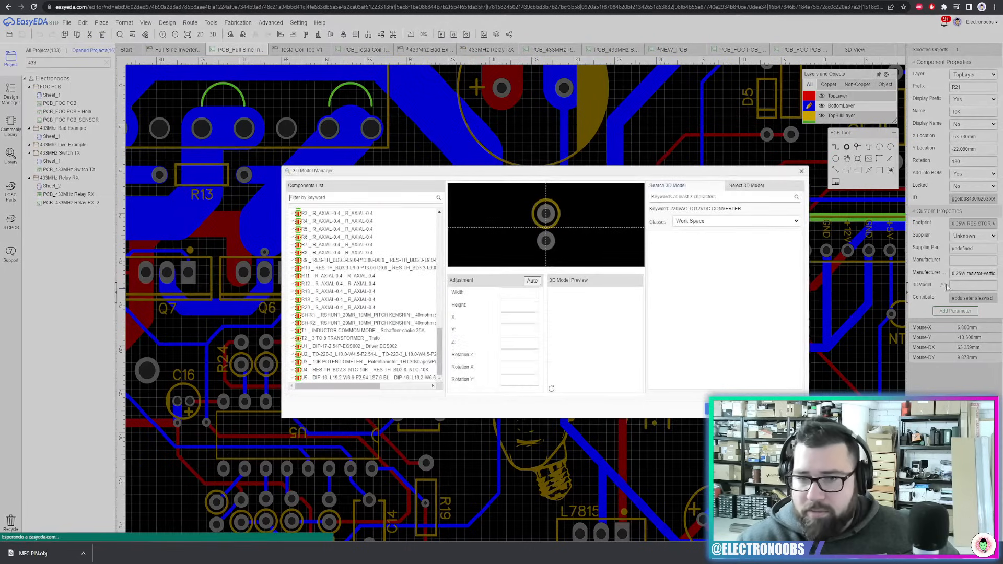
Search the 3D models for "resistor" and preview two of the user-contributed Resistor_THT models on R21's footprint
{"action": "left_click", "coordinate": [759, 197]}
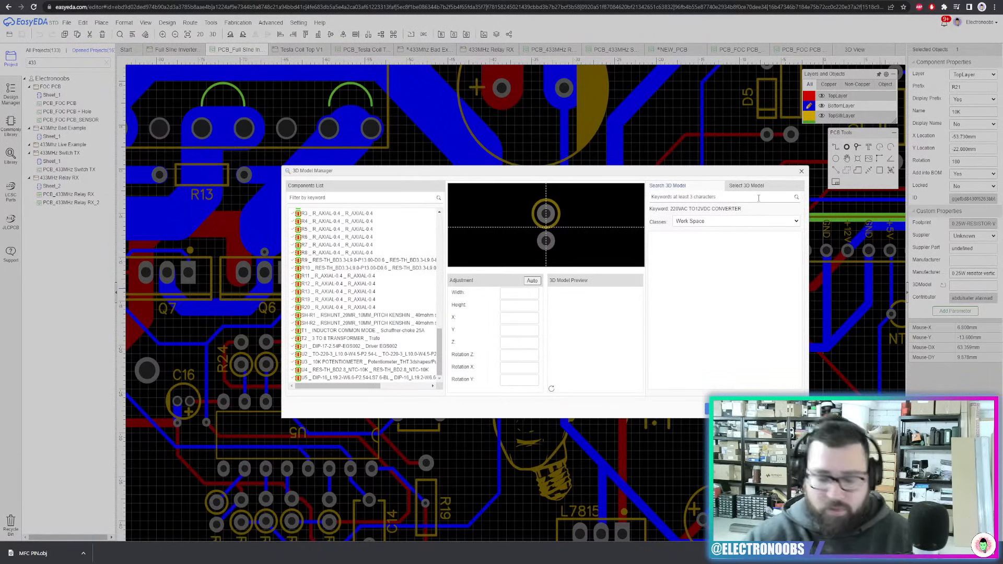
{"action": "type", "text": "resistor"}
{"action": "key", "text": "Return"}
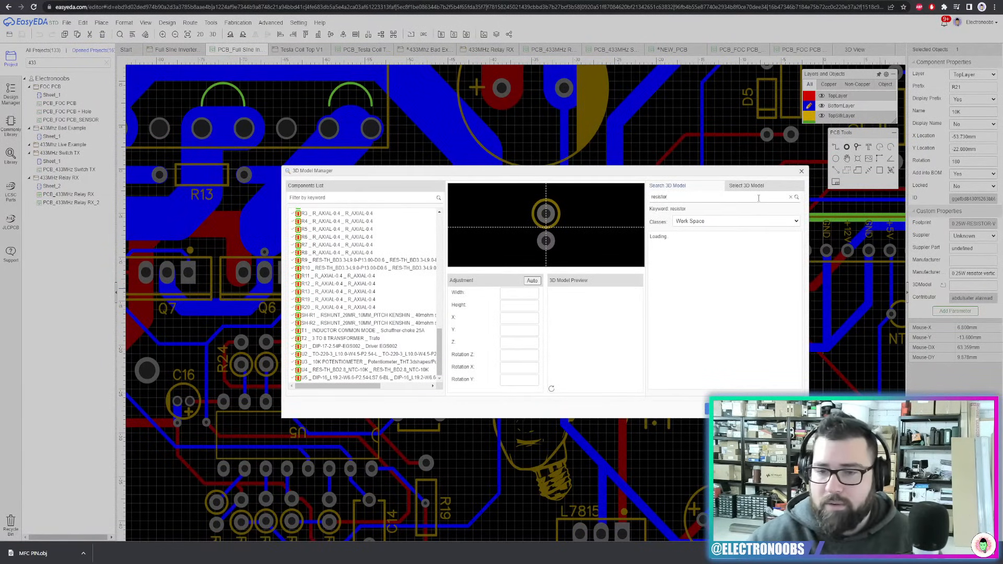
{"action": "left_click", "coordinate": [680, 239]}
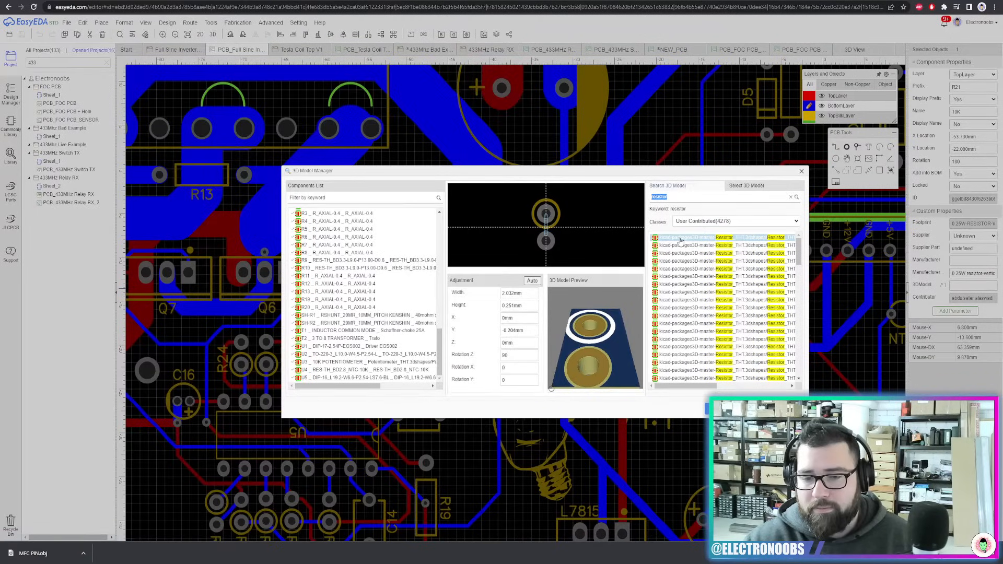
{"action": "mouse_move", "coordinate": [597, 364]}
{"action": "left_mouse_down"}
{"action": "mouse_move", "coordinate": [597, 312]}
{"action": "mouse_move", "coordinate": [621, 389]}
{"action": "mouse_move", "coordinate": [614, 374]}
{"action": "left_mouse_up"}
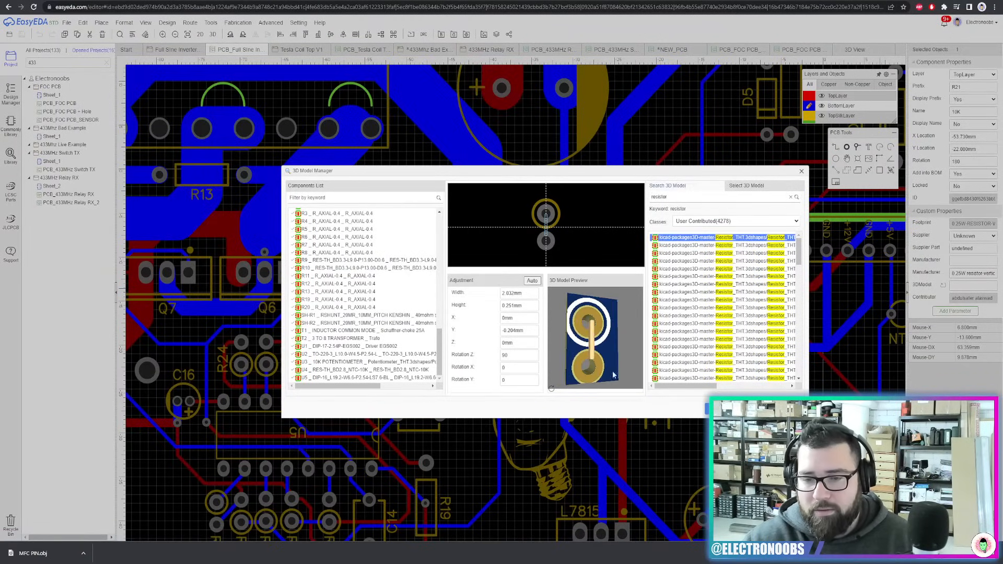
{"action": "left_click", "coordinate": [695, 269]}
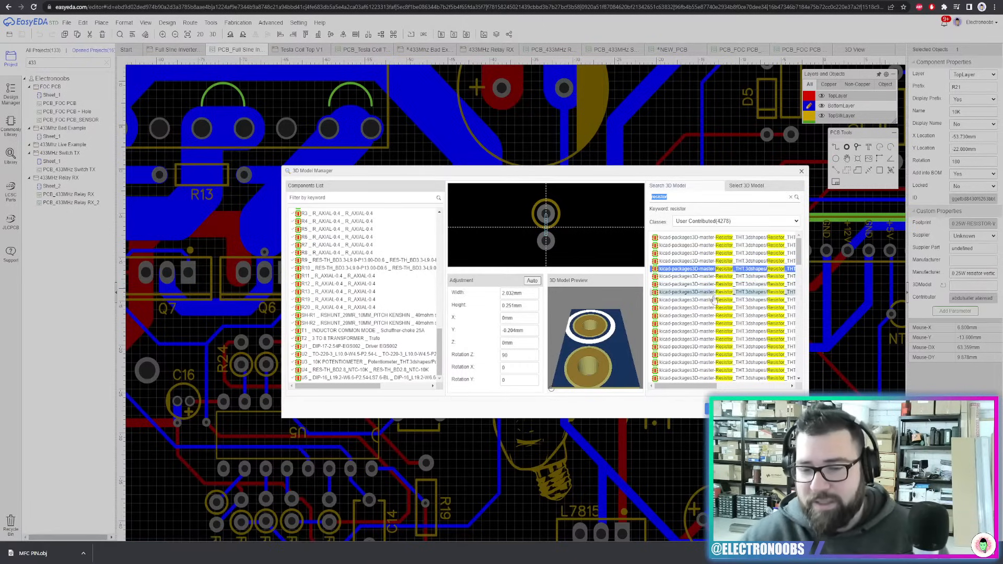
Assign a user-contributed Resistor_THT model from further down the results to R21, check its preview and apply the update
{"action": "scroll", "coordinate": [714, 300], "scroll_direction": "down", "scroll_amount": 9}
{"action": "scroll", "coordinate": [719, 311], "scroll_direction": "down", "scroll_amount": 3}
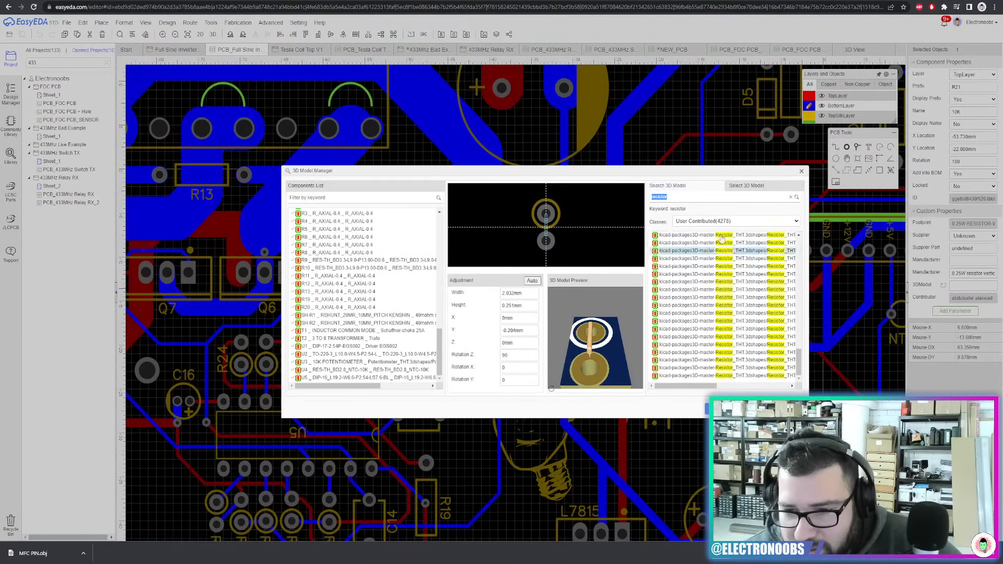
{"action": "left_click", "coordinate": [765, 282]}
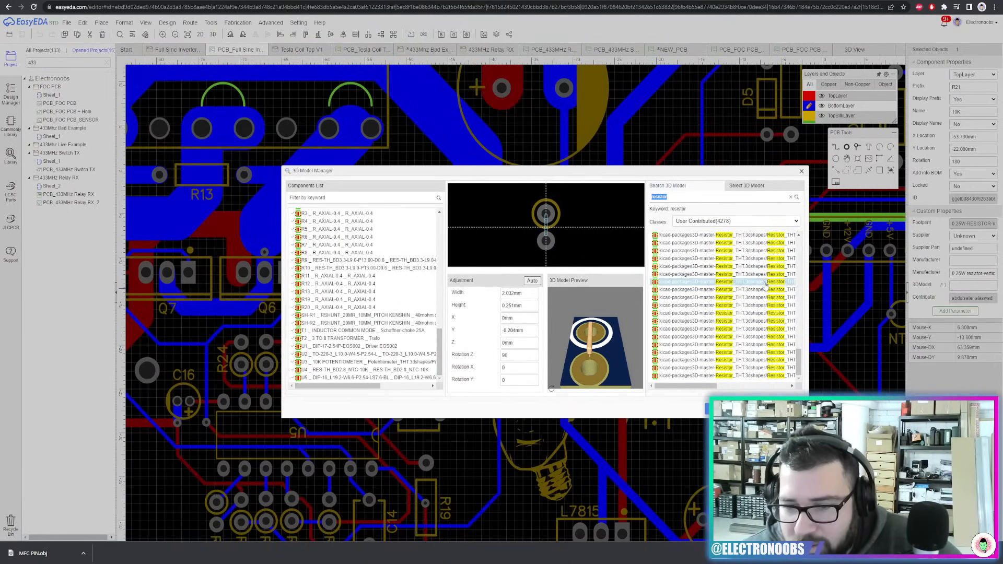
{"action": "left_click", "coordinate": [768, 187]}
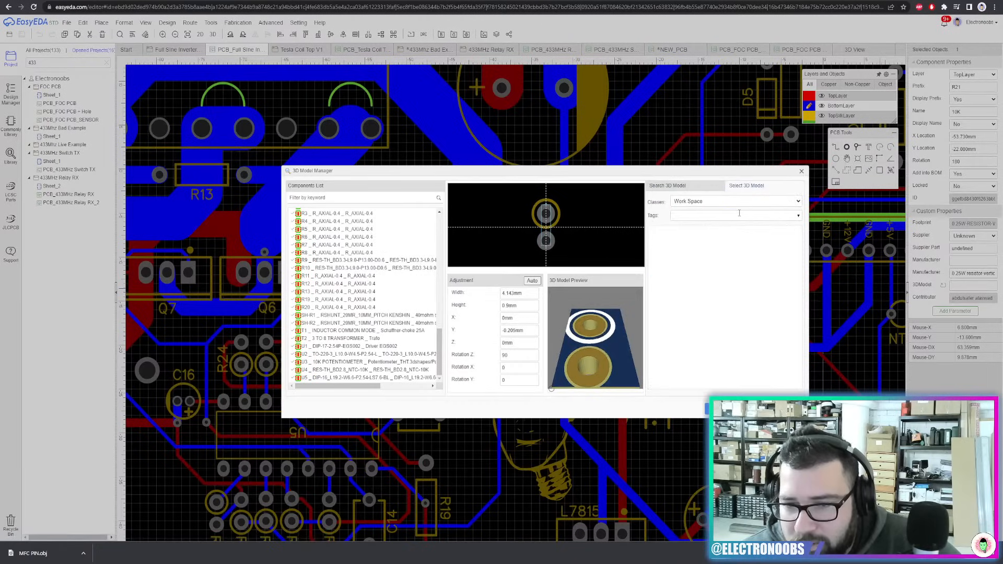
{"action": "left_click", "coordinate": [697, 188]}
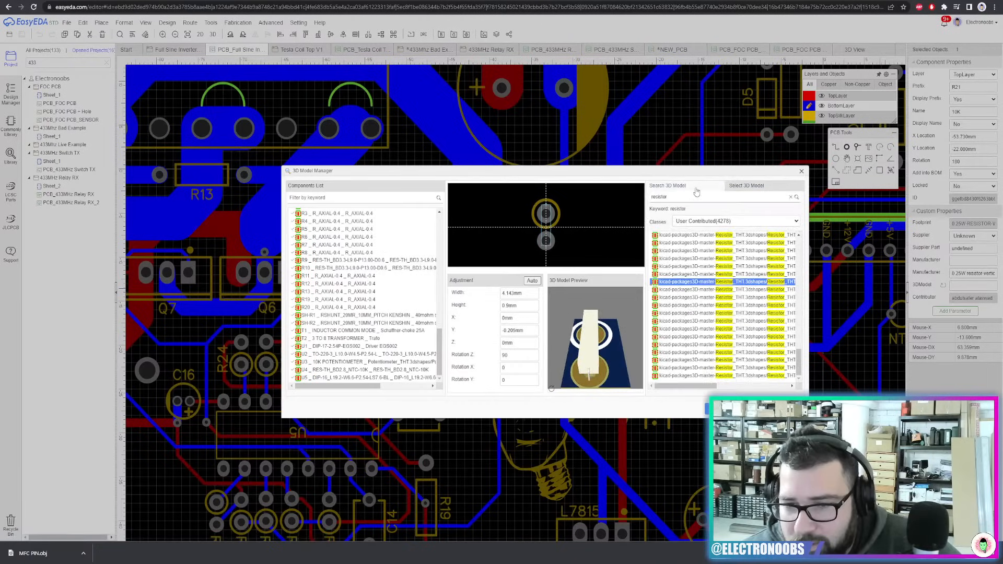
{"action": "left_click_drag", "start_coordinate": [591, 356], "coordinate": [588, 365]}
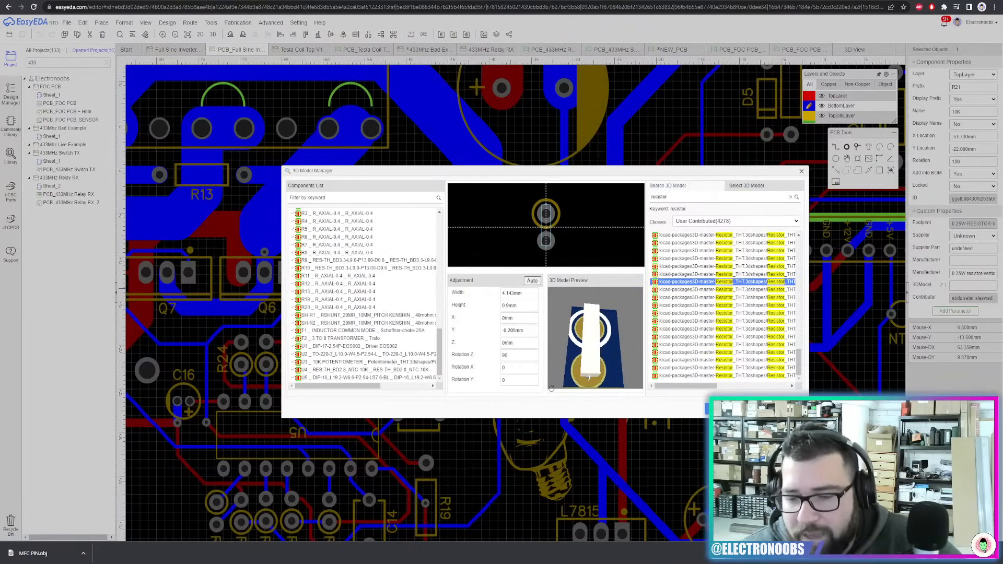
{"action": "left_click", "coordinate": [725, 409]}
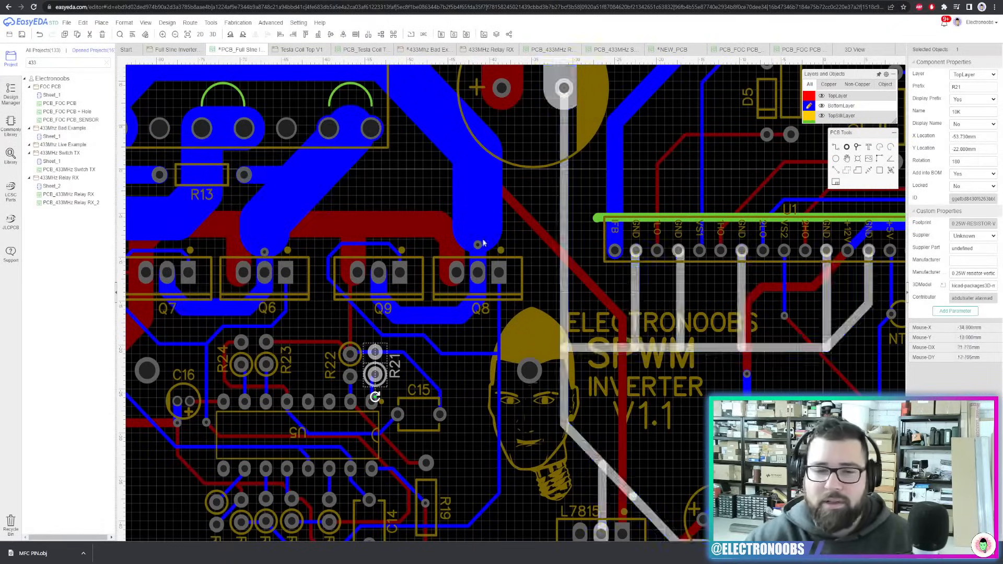
Save the inverter PCB and open a new 3D view of it
{"action": "mouse_move", "coordinate": [167, 23]}
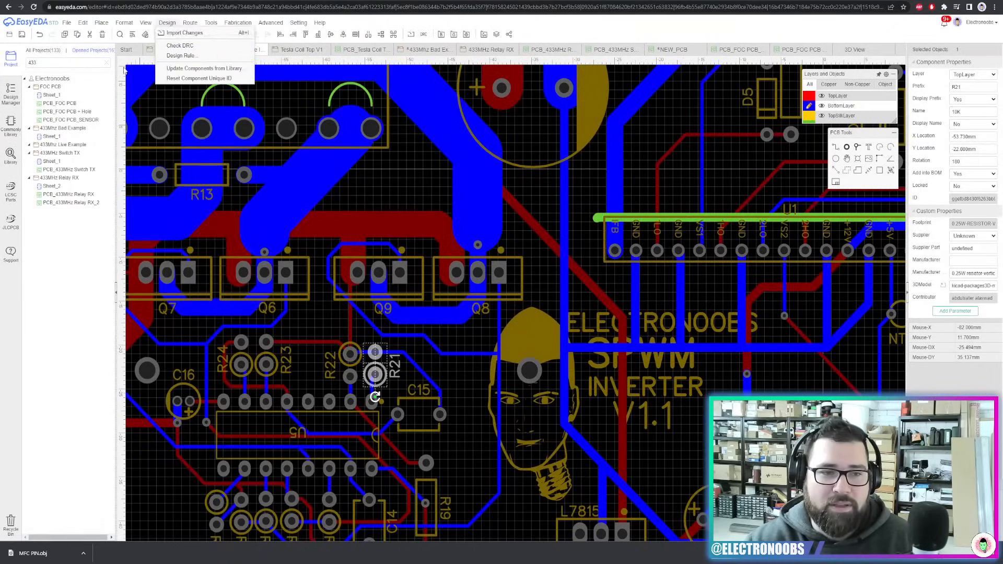
{"action": "key", "text": "ctrl+s"}
{"action": "left_click", "coordinate": [213, 35]}
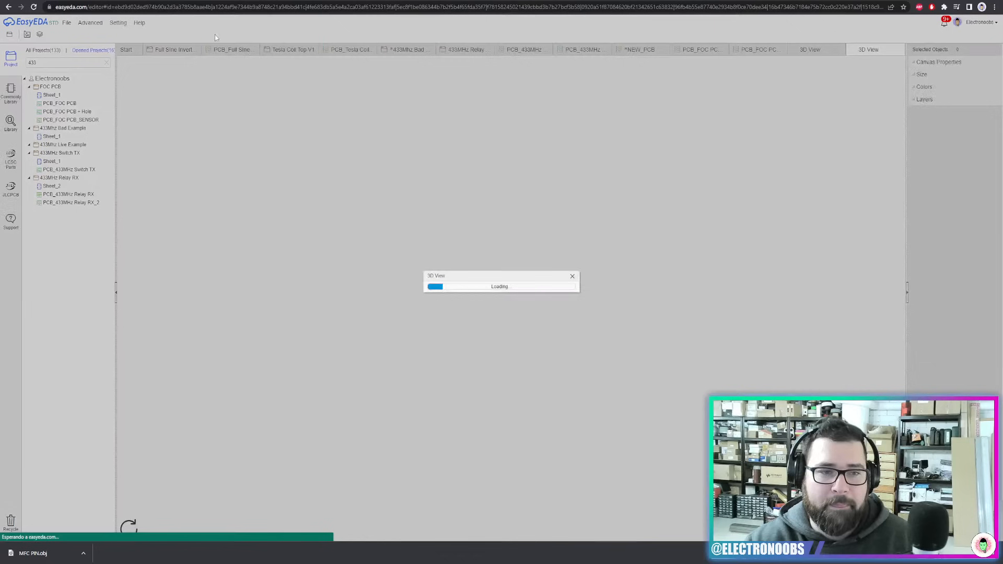
{"action": "scroll", "coordinate": [501, 334], "scroll_direction": "up", "scroll_amount": 3}
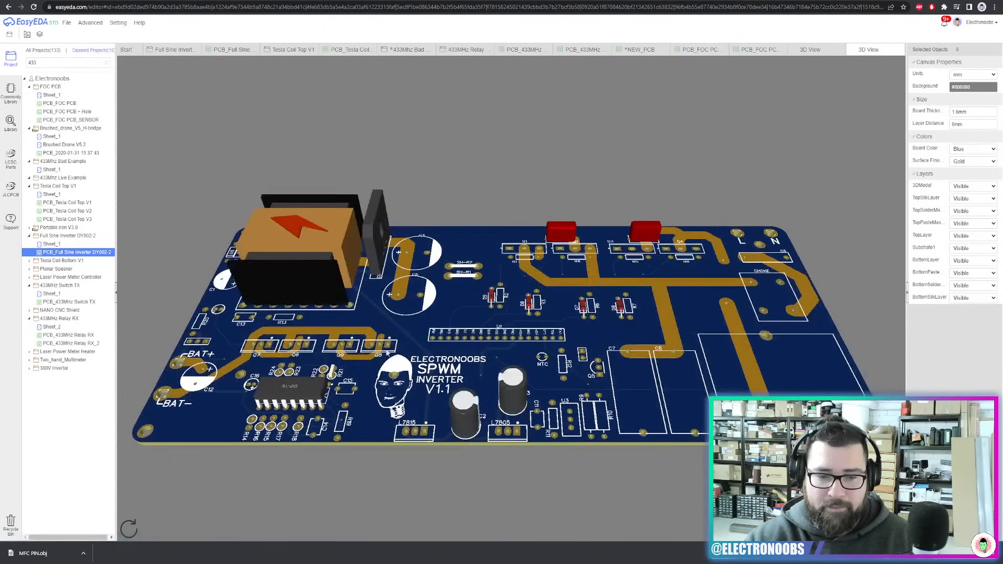
Examine R21's resistor model up close in the 3D view, including its fit beside R22, and the whole inverter board
{"action": "scroll", "coordinate": [511, 345], "scroll_direction": "up", "scroll_amount": 3}
{"action": "left_click_drag", "start_coordinate": [512, 348], "coordinate": [568, 319]}
{"action": "right_click_drag", "start_coordinate": [292, 366], "coordinate": [620, 357]}
{"action": "left_click_drag", "start_coordinate": [619, 357], "coordinate": [478, 365]}
{"action": "scroll", "coordinate": [479, 366], "scroll_direction": "up", "scroll_amount": 5}
{"action": "scroll", "coordinate": [464, 377], "scroll_direction": "up", "scroll_amount": 3}
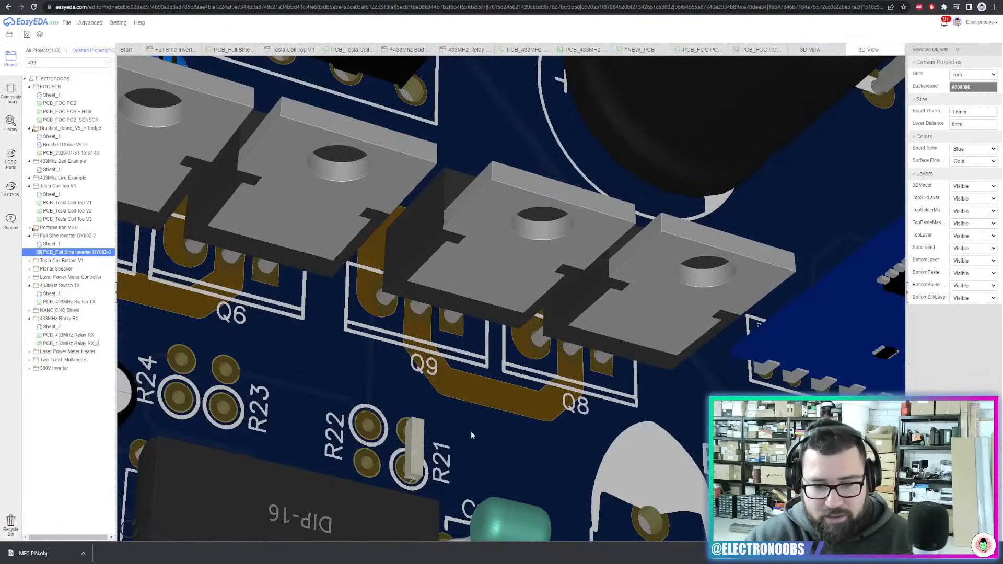
{"action": "scroll", "coordinate": [471, 434], "scroll_direction": "down", "scroll_amount": 3}
{"action": "scroll", "coordinate": [680, 309], "scroll_direction": "down", "scroll_amount": 5}
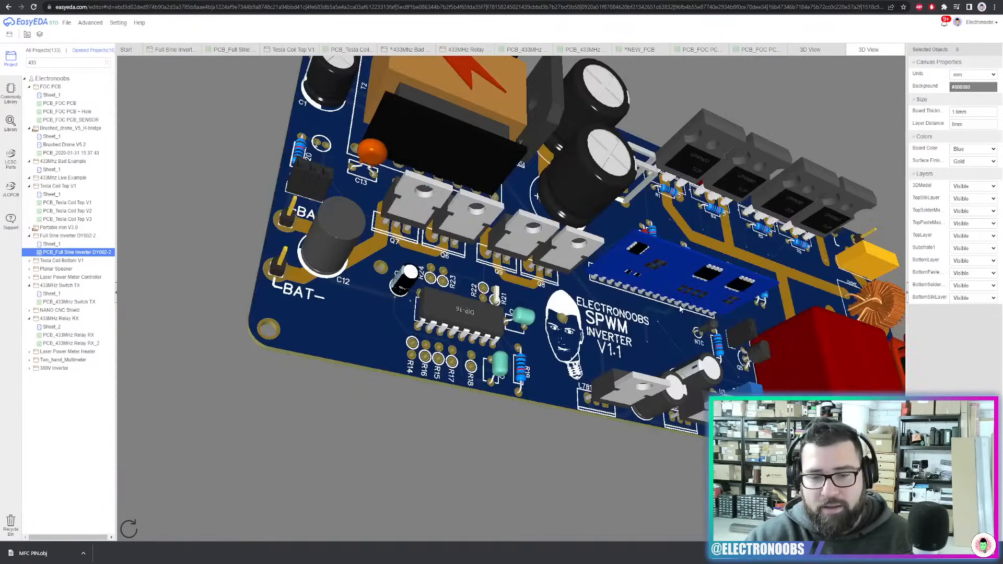
{"action": "left_click_drag", "start_coordinate": [681, 309], "coordinate": [525, 317]}
{"action": "scroll", "coordinate": [698, 285], "scroll_direction": "down", "scroll_amount": 4}
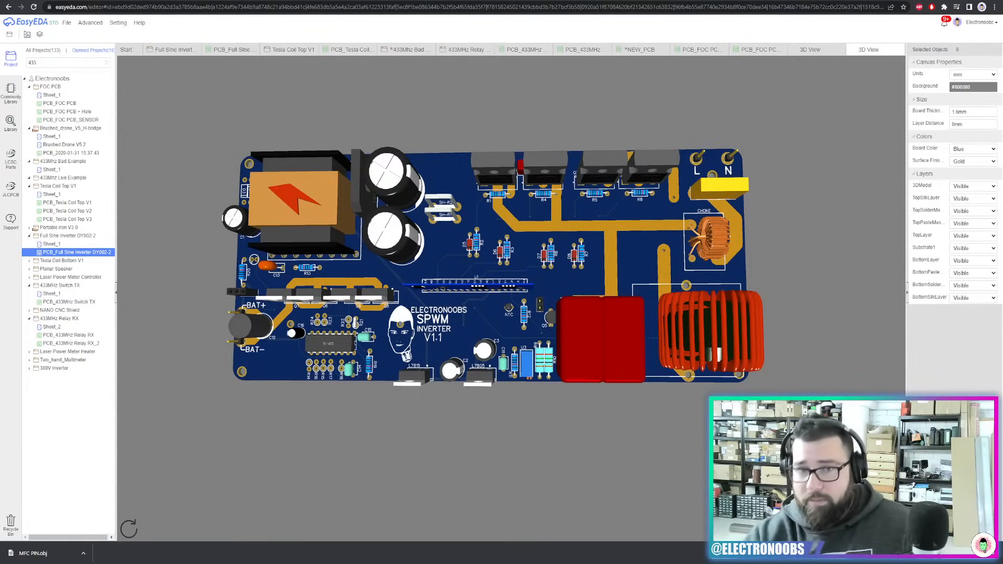
Open a new browser tab
{"action": "key", "text": "ctrl+t"}
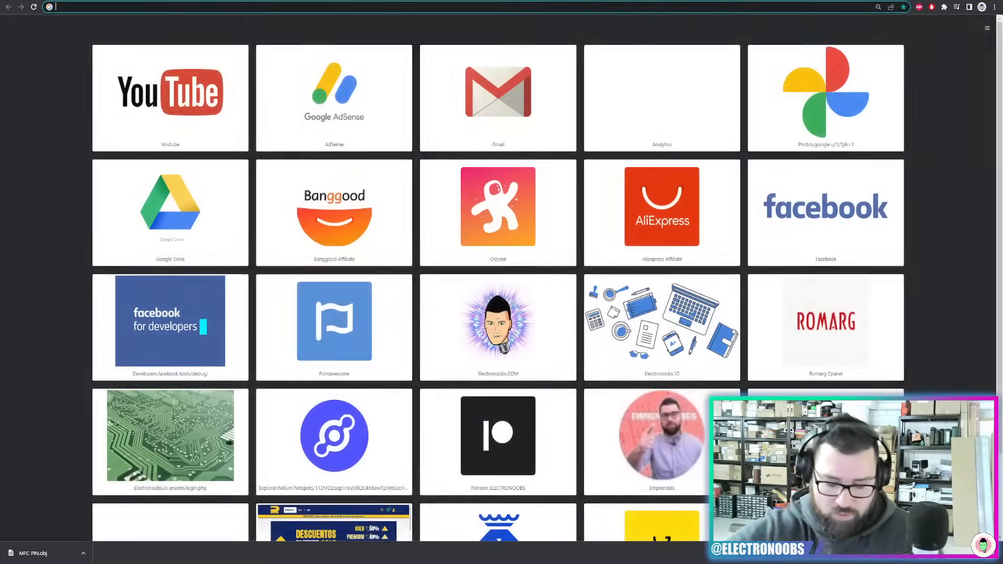
{"action": "type", "text": "leroymerlin."}
{"action": "key", "text": "BackSpace"}
{"action": "key", "text": "BackSpace"}
{"action": "key", "text": "BackSpace"}
{"action": "key", "text": "BackSpace"}
{"action": "key", "text": "BackSpace"}
{"action": "key", "text": "BackSpace"}
{"action": "key", "text": "BackSpace"}
{"action": "key", "text": "BackSpace"}
{"action": "key", "text": "BackSpace"}
{"action": "key", "text": "BackSpace"}
{"action": "key", "text": "BackSpace"}
{"action": "key", "text": "BackSpace"}
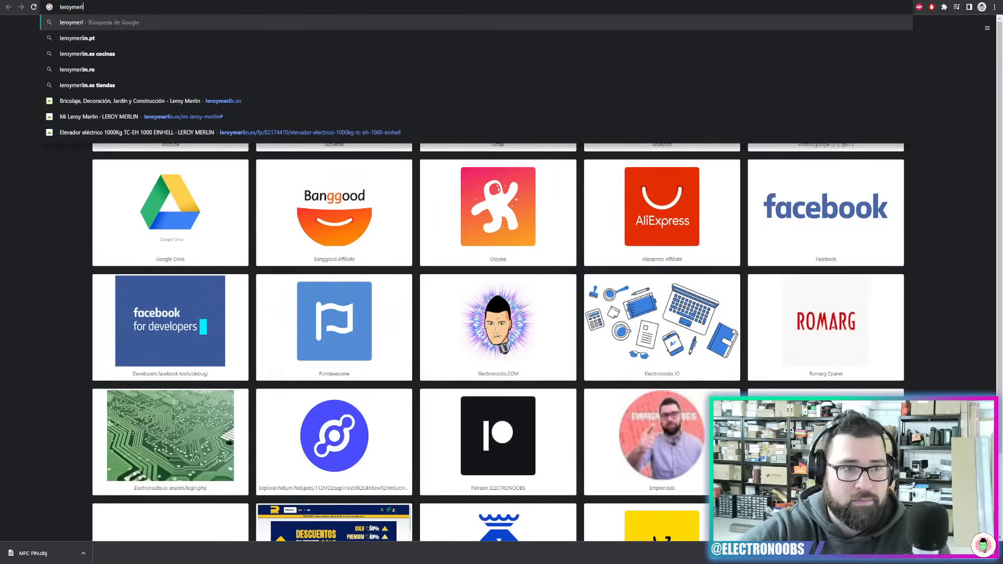
Go to electronoobs.io, open its shop and view the Prototyping PCB (GERBERS Only) product
{"action": "type", "text": "electronoobs.io"}
{"action": "key", "text": "Return"}
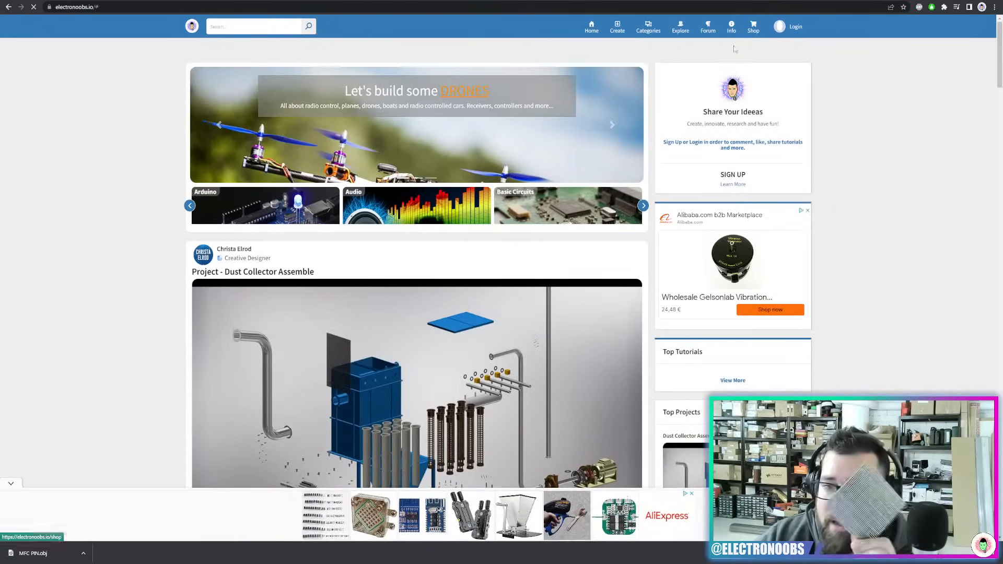
{"action": "left_click", "coordinate": [735, 32]}
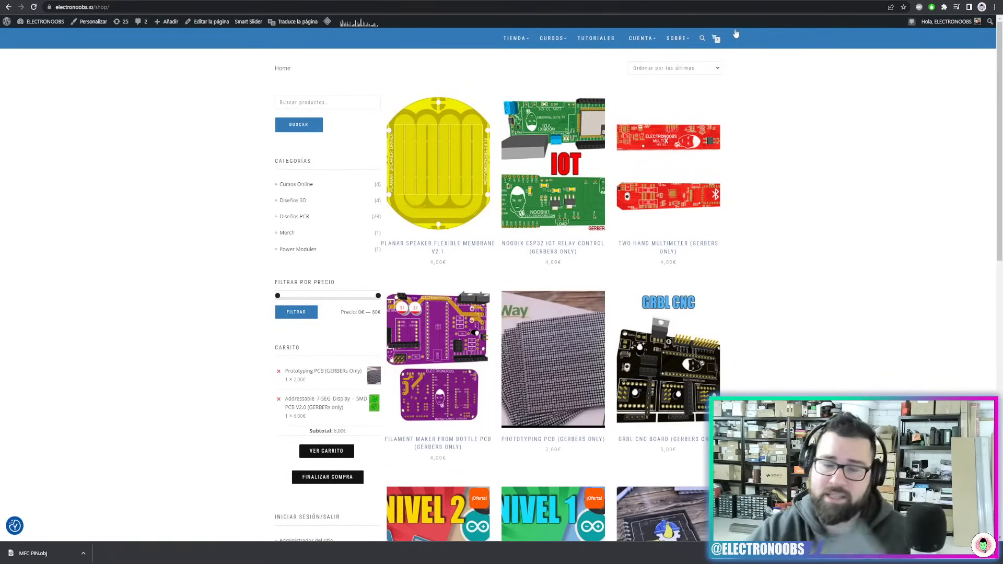
{"action": "left_click", "coordinate": [571, 335]}
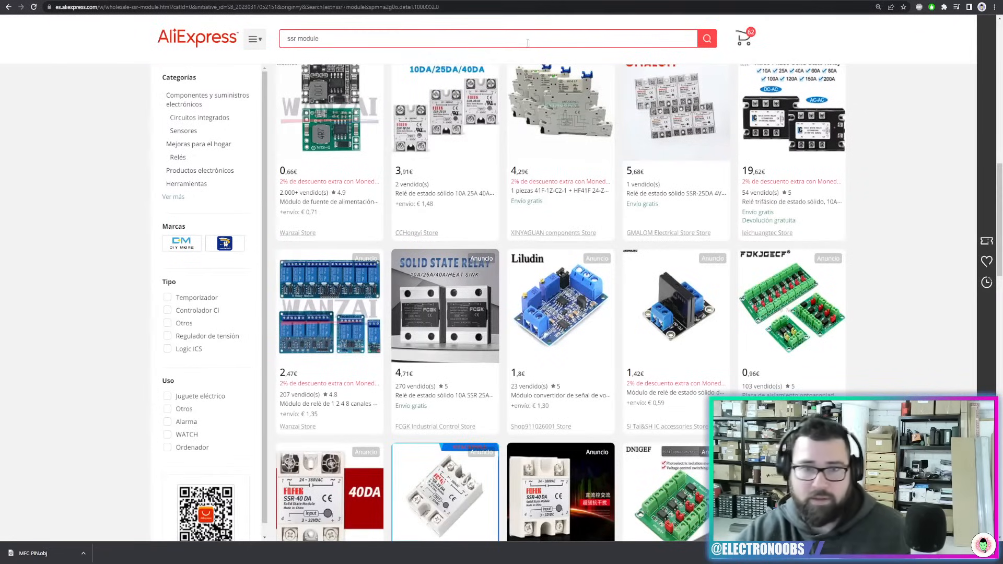
Search AliExpress for "prototype pcb" and open the first listing, a kit of 20 double-sided prototype boards
{"action": "left_click", "coordinate": [528, 43]}
{"action": "key", "text": "ctrl+a"}
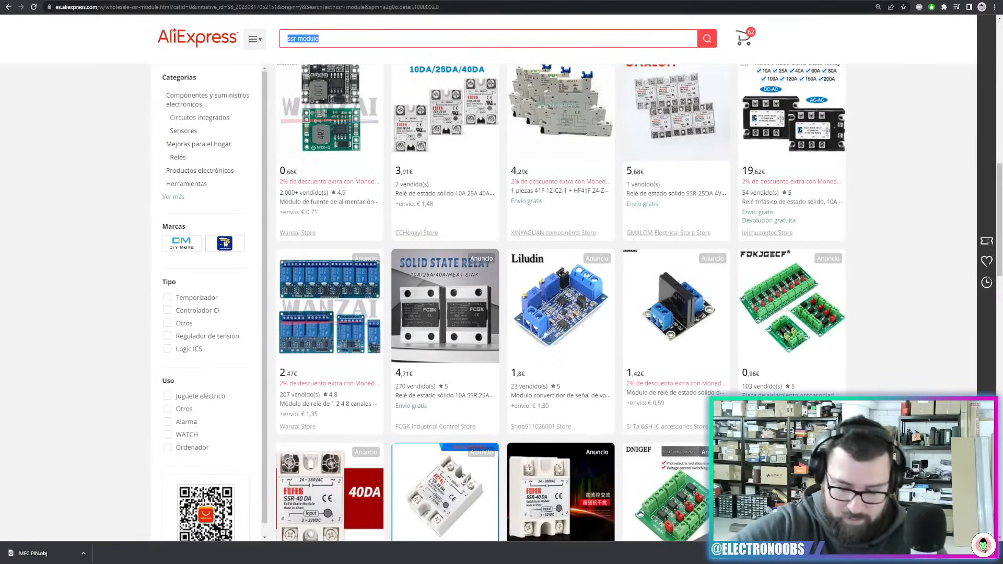
{"action": "type", "text": "p"}
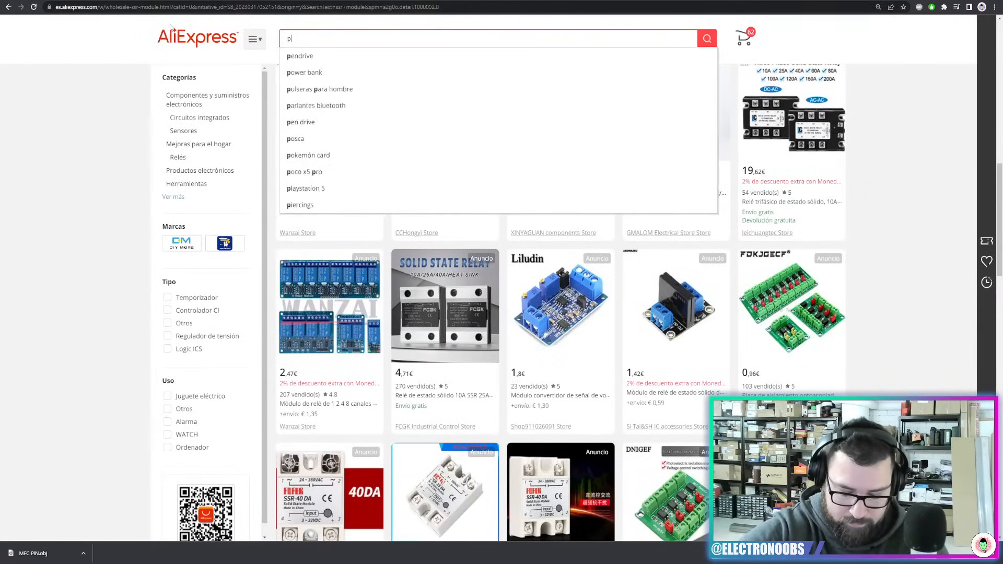
{"action": "type", "text": "cro"}
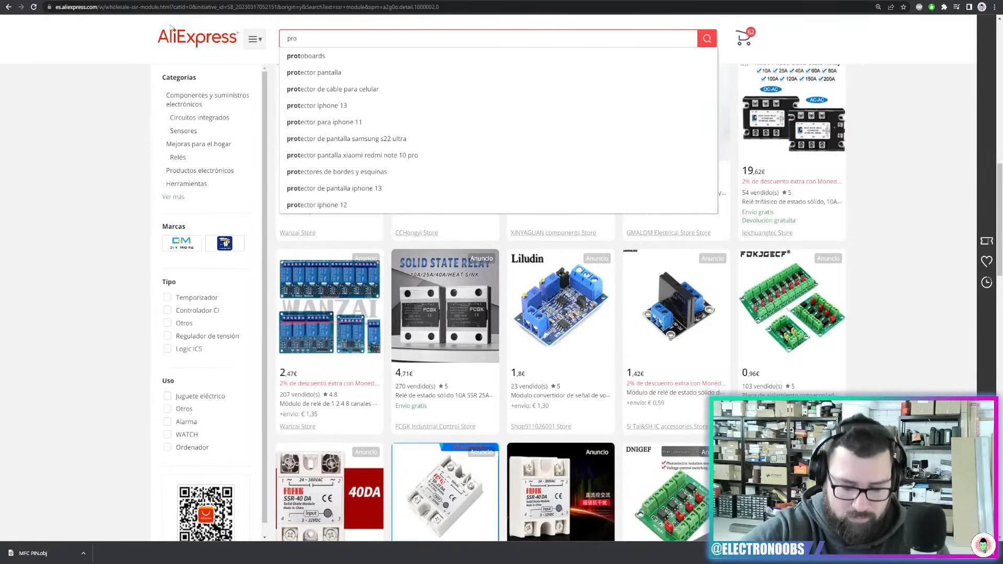
{"action": "type", "text": "totype pcb"}
{"action": "key", "text": "Return"}
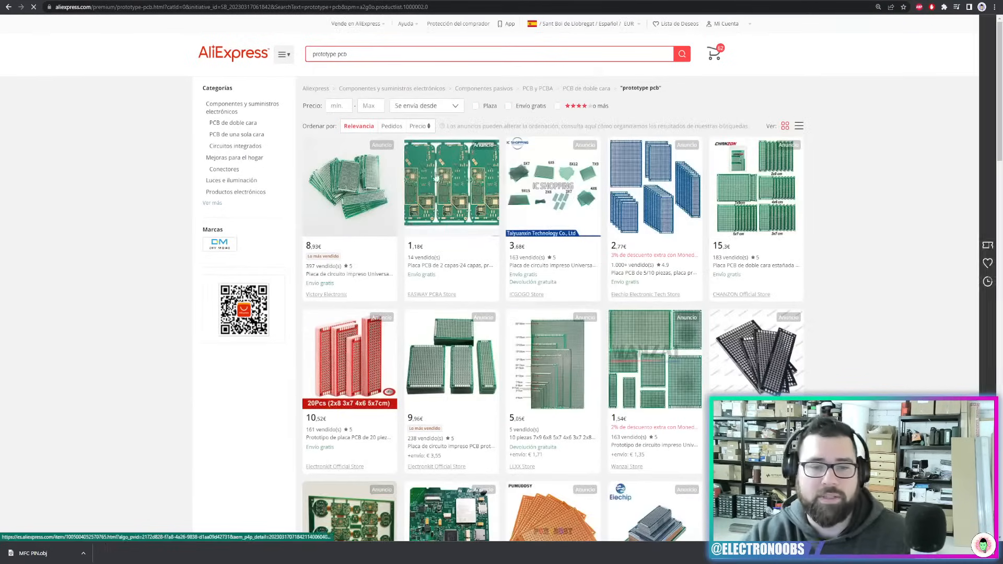
{"action": "left_click", "coordinate": [343, 188]}
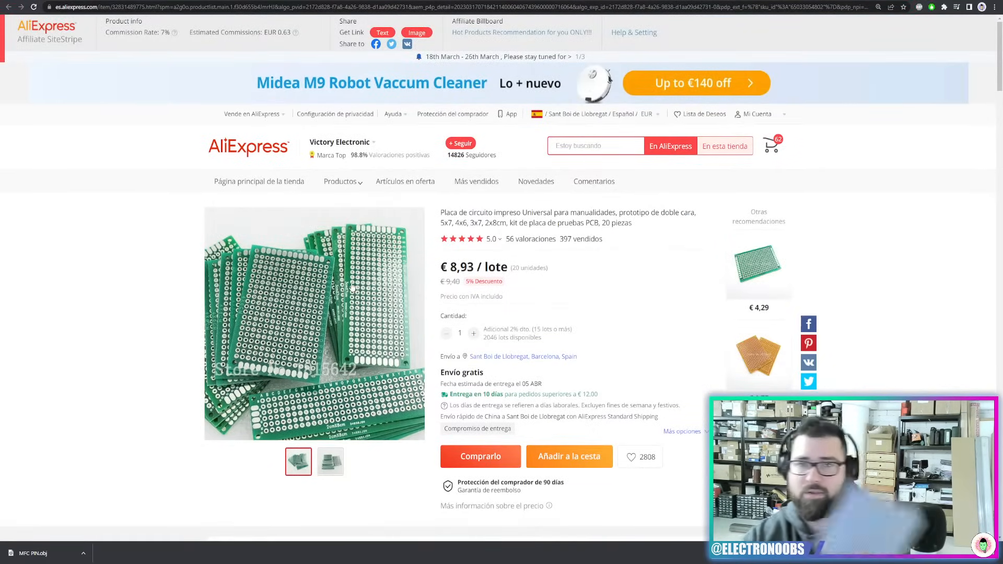
Revisit the Prototyping PCB product page and the electronoobs.com tutorial page, then switch back to EasyEDA's inverter 3D view
{"action": "left_click", "coordinate": [821, 1]}
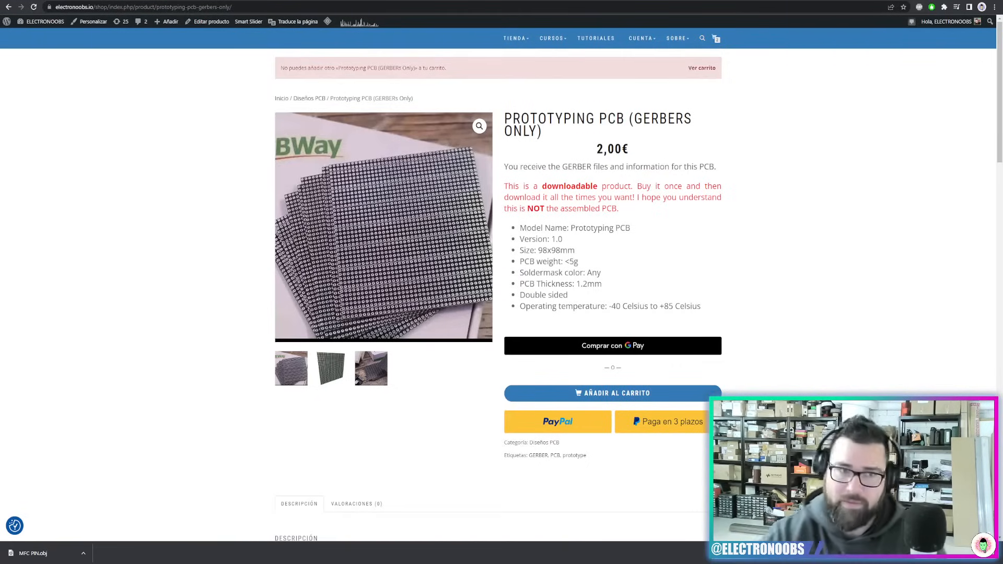
{"action": "key", "text": "ctrl+Tab"}
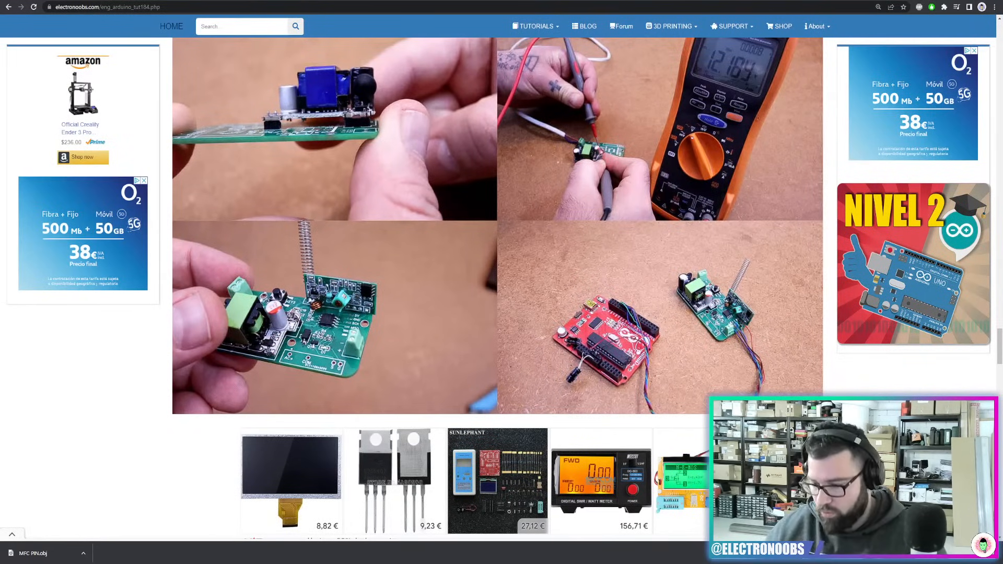
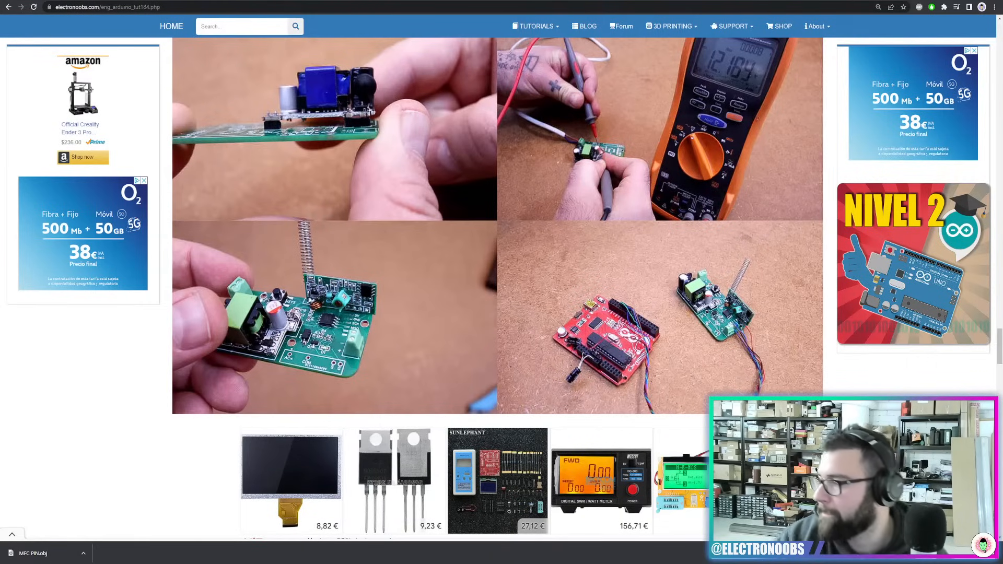
{"action": "key", "text": "ctrl+Tab"}
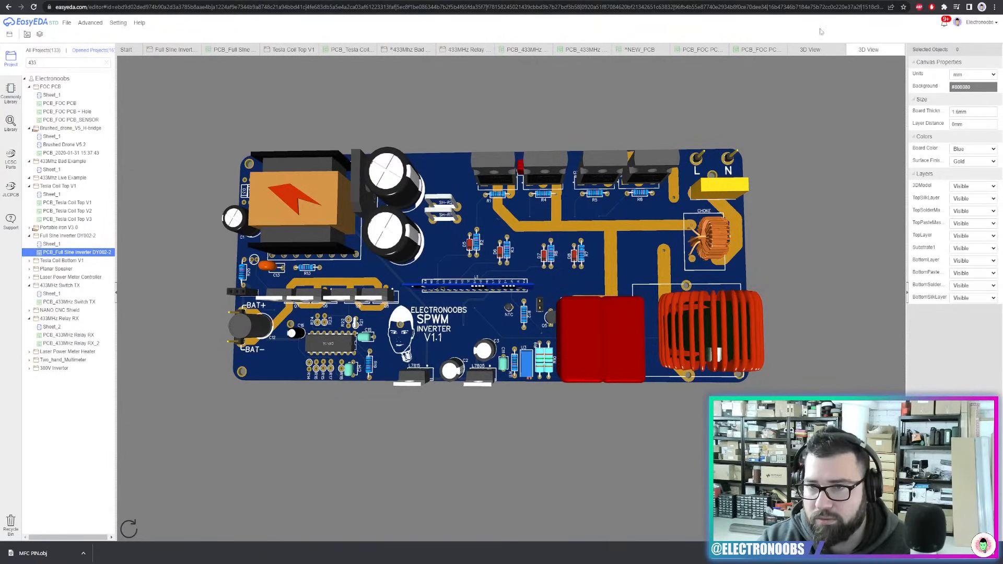
Switch to the PCB_FOC PCB + Hole layout and examine the board outline around the angled sensor section, selecting its upper outline edge
{"action": "left_click", "coordinate": [761, 49]}
{"action": "scroll", "coordinate": [654, 261], "scroll_direction": "up", "scroll_amount": 5}
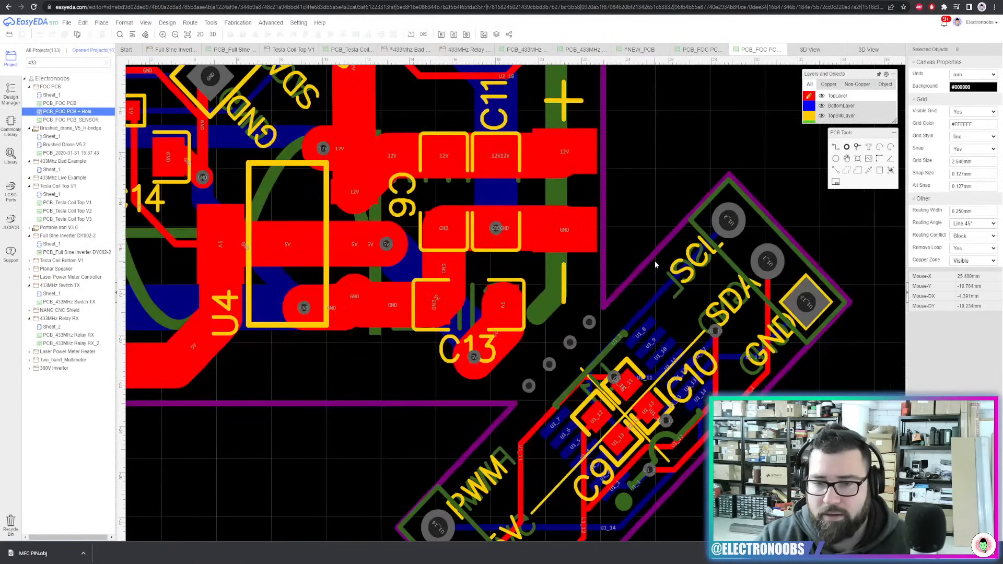
{"action": "left_click", "coordinate": [635, 291]}
{"action": "scroll", "coordinate": [633, 291], "scroll_direction": "down", "scroll_amount": 5}
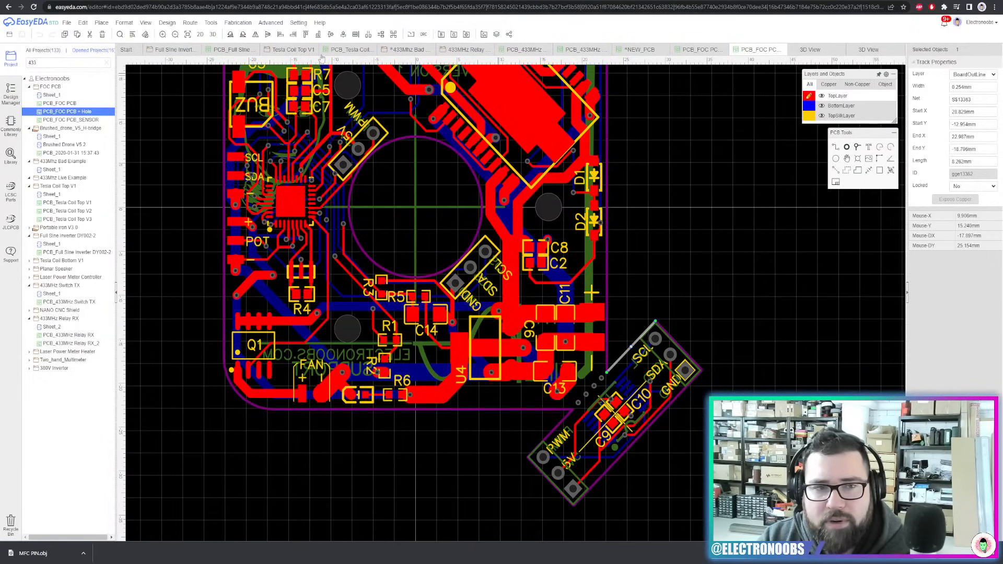
{"action": "left_click", "coordinate": [236, 24]}
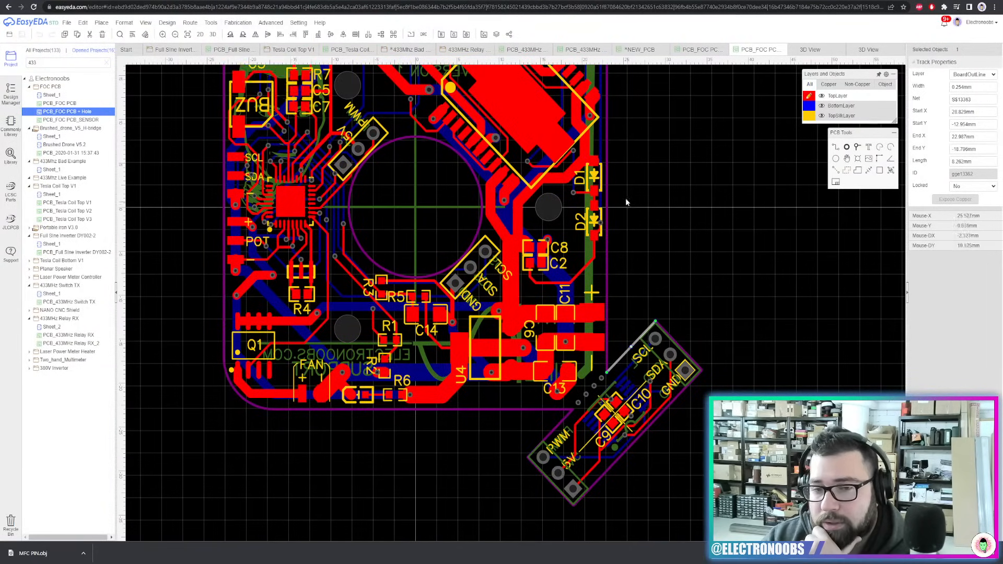
{"action": "right_click_drag", "start_coordinate": [655, 179], "coordinate": [702, 227]}
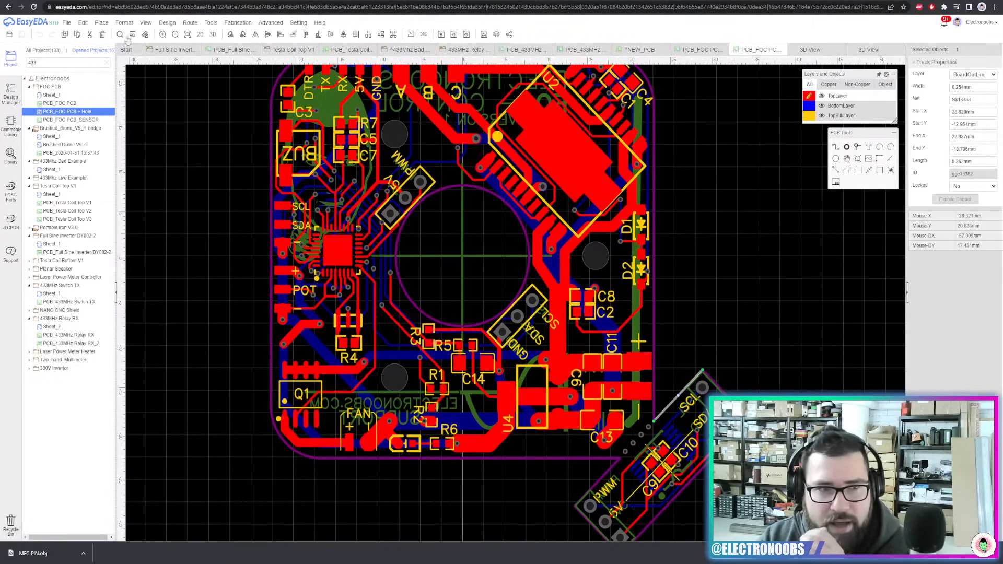
{"action": "left_click", "coordinate": [67, 23]}
{"action": "mouse_move", "coordinate": [119, 108]}
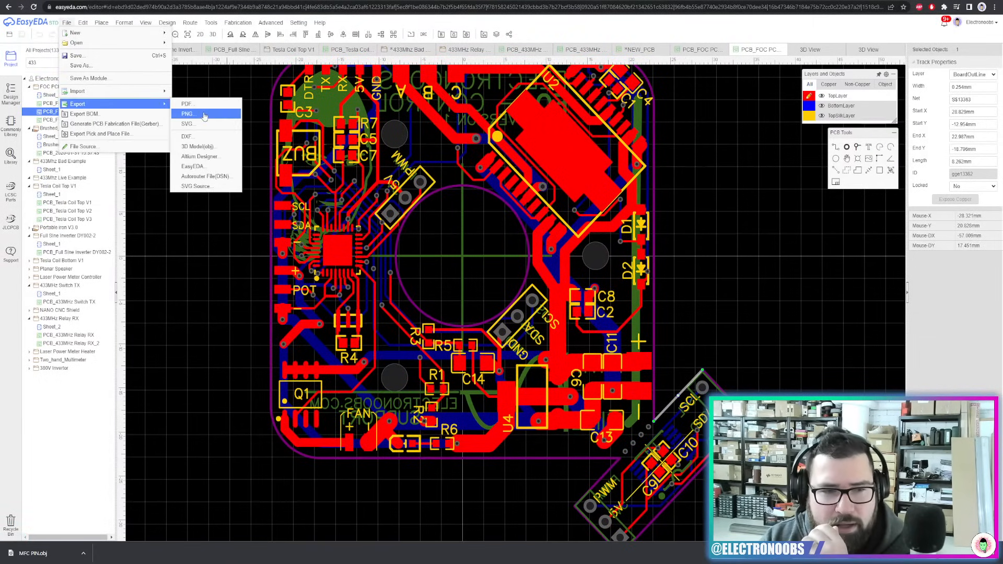
{"action": "left_click", "coordinate": [188, 113]}
{"action": "left_click", "coordinate": [600, 162]}
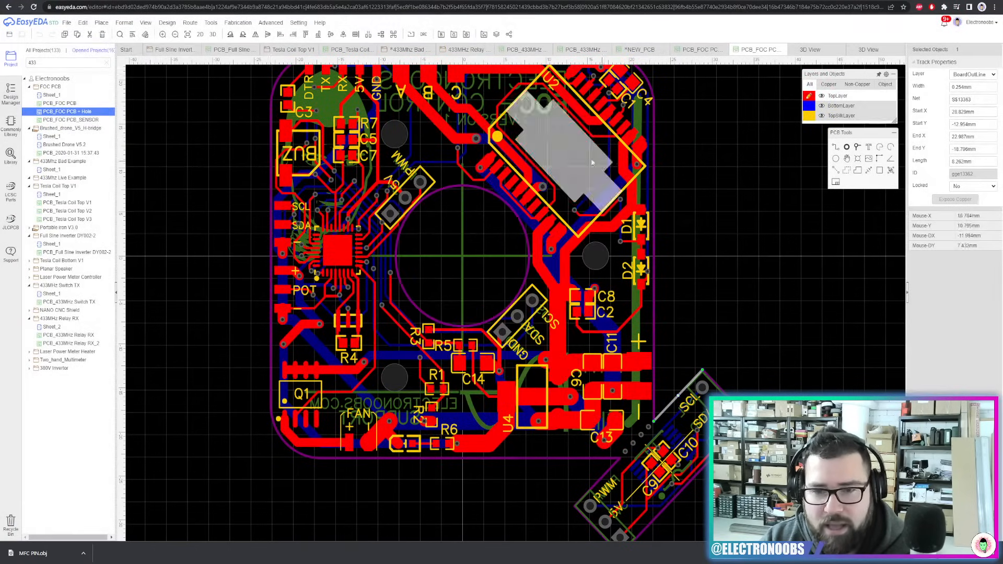
Export the PCB_FOC PCB + Hole layout as a DXF file
{"action": "left_click", "coordinate": [67, 22]}
{"action": "mouse_move", "coordinate": [97, 104]}
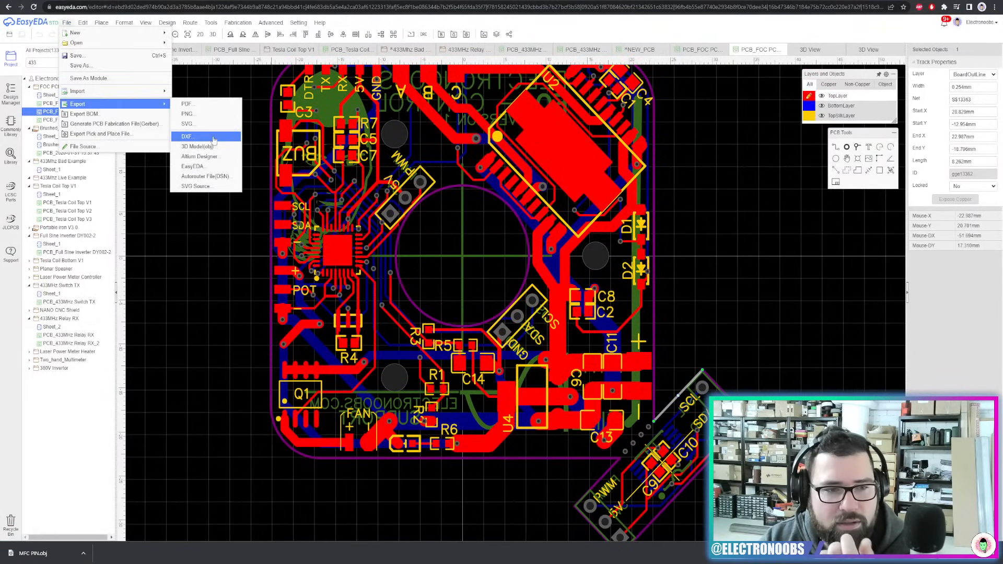
{"action": "left_click", "coordinate": [201, 139]}
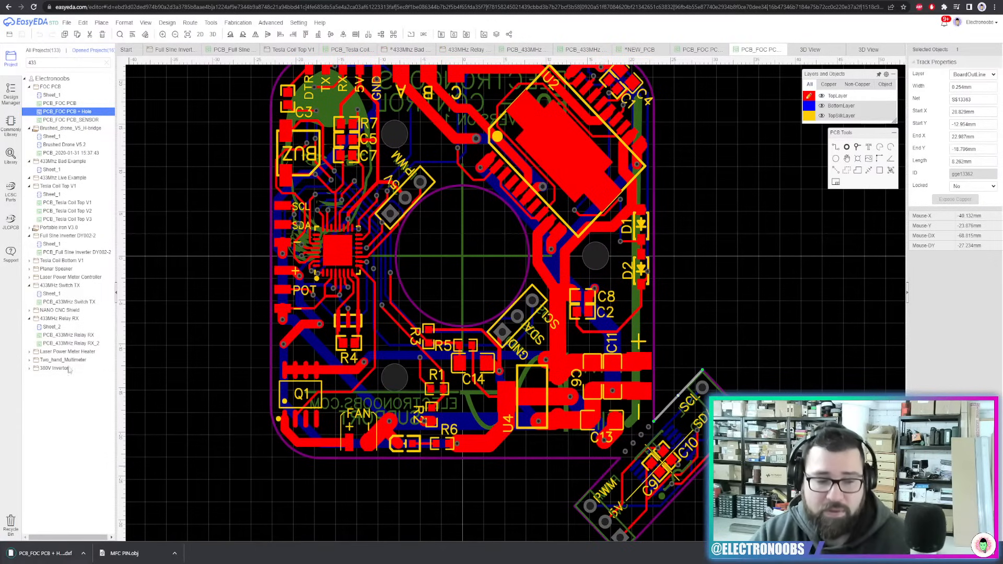
Export the PCB_FOC PCB + Hole layout as an SVG that includes only TopLayer, leaving out the silkscreen, board outline, multi-layer and hole layers
{"action": "left_click", "coordinate": [67, 23]}
{"action": "mouse_move", "coordinate": [79, 43]}
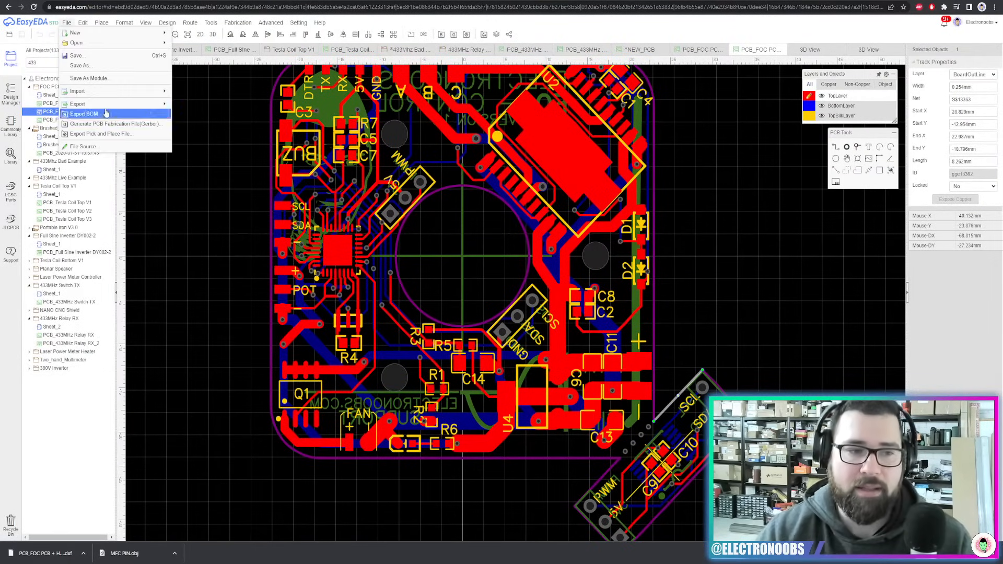
{"action": "left_click", "coordinate": [81, 23]}
{"action": "mouse_move", "coordinate": [67, 22]}
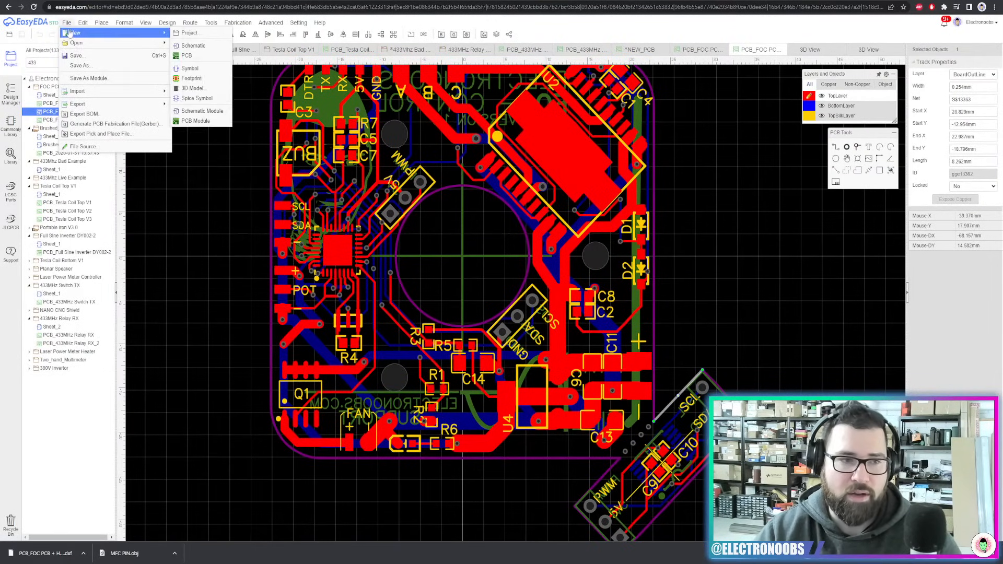
{"action": "mouse_move", "coordinate": [78, 104]}
{"action": "left_click", "coordinate": [203, 124]}
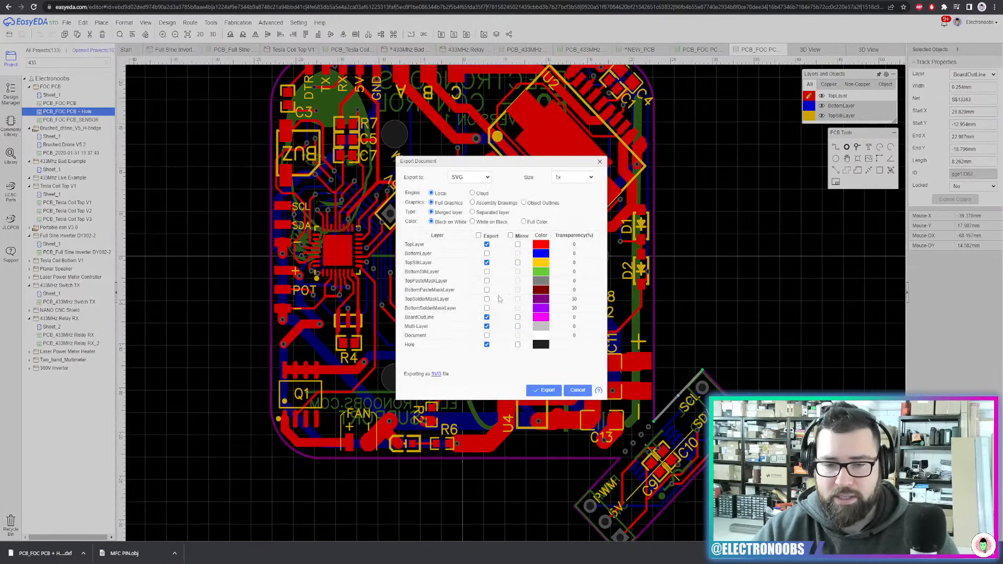
{"action": "left_click", "coordinate": [486, 262]}
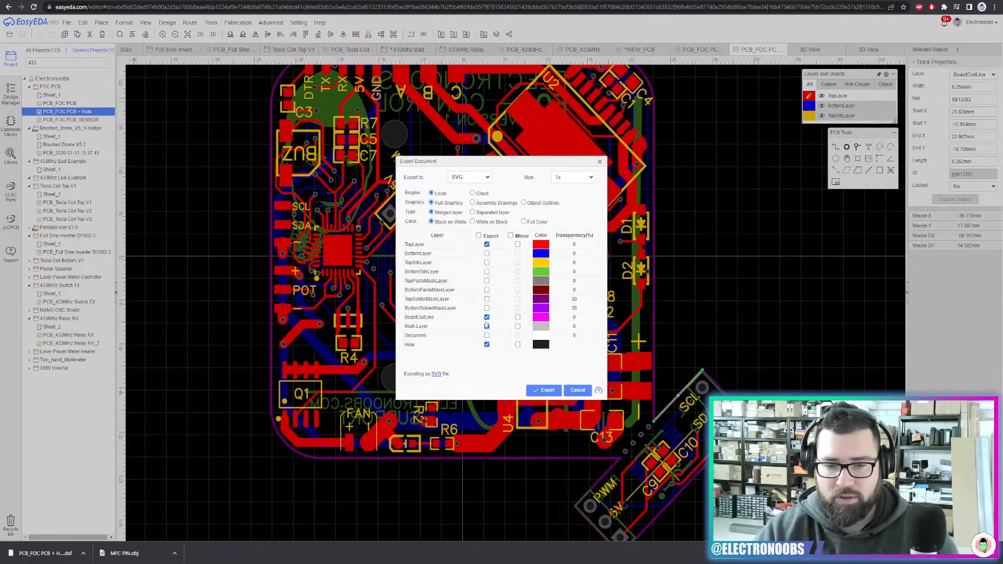
{"action": "left_click", "coordinate": [487, 317]}
{"action": "left_click", "coordinate": [486, 326]}
{"action": "left_click", "coordinate": [486, 344]}
{"action": "left_click", "coordinate": [543, 390]}
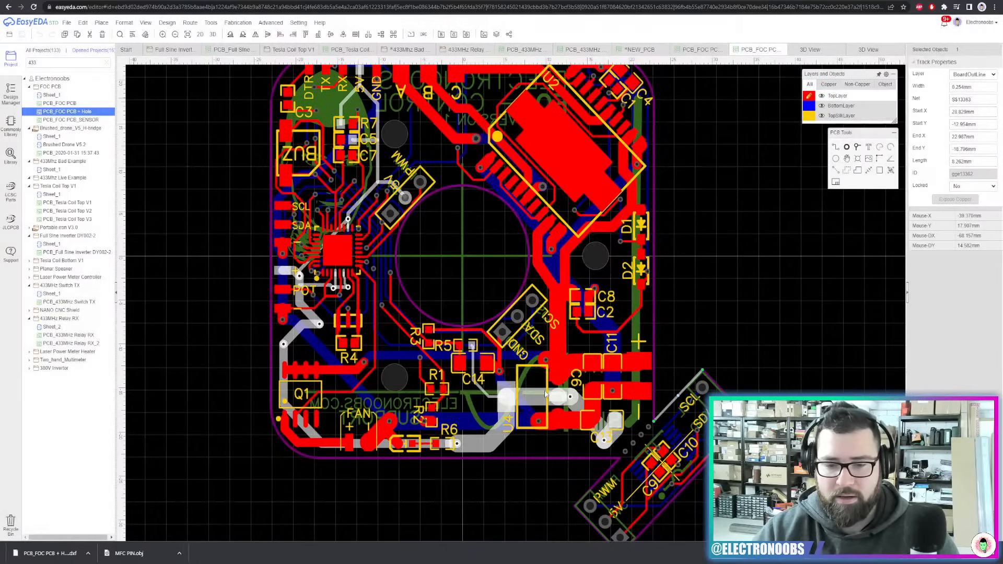
Open the exported SVG in the browser, view the copper tracks enlarged, and return to the EasyEDA layout
{"action": "left_click", "coordinate": [73, 551]}
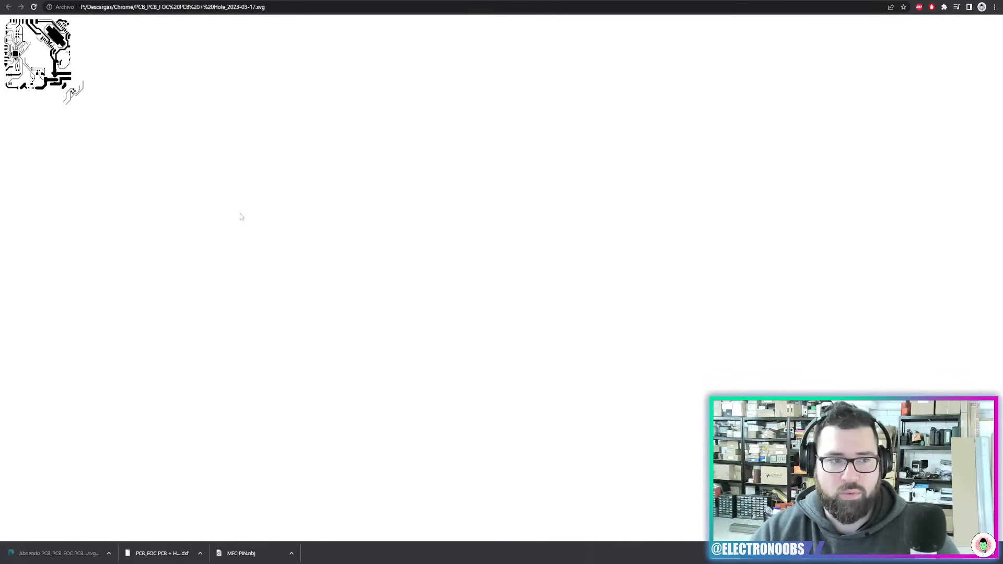
{"action": "scroll", "coordinate": [138, 136], "scroll_direction": "up", "scroll_amount": 9, "text": "ctrl"}
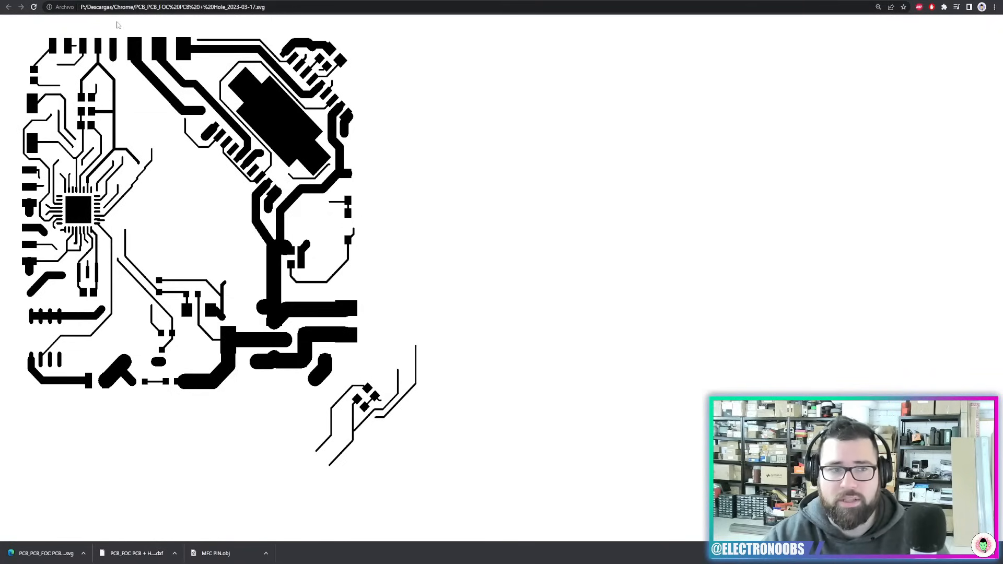
{"action": "left_click", "coordinate": [170, 0]}
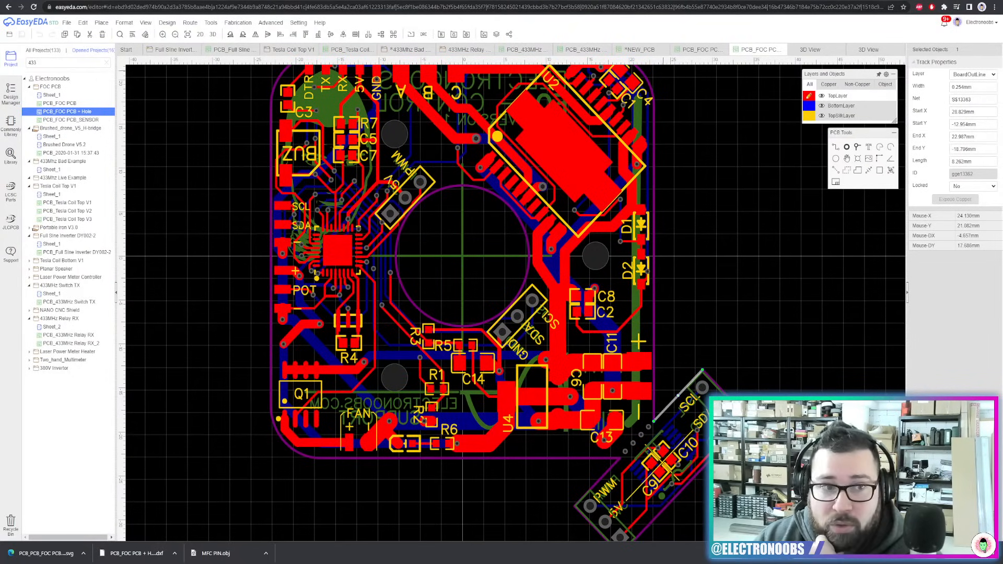
View the 433Mhz Bad Example schematic, then the 433MHz Relay RX schematic, selecting the AC+ net port of its 220VAC to 12VDC block
{"action": "left_click", "coordinate": [689, 207]}
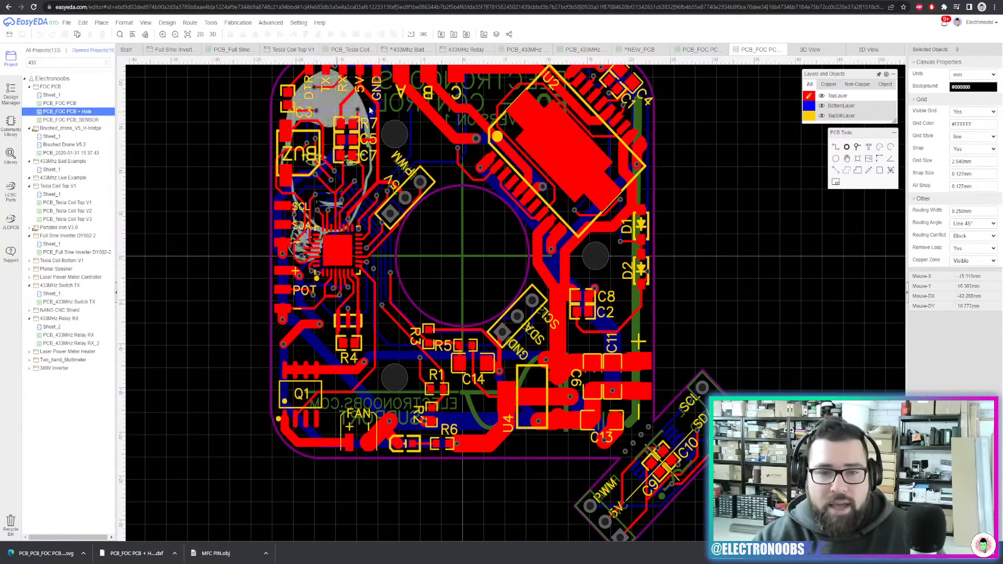
{"action": "left_click", "coordinate": [408, 49]}
{"action": "scroll", "coordinate": [521, 244], "scroll_direction": "down", "scroll_amount": 3}
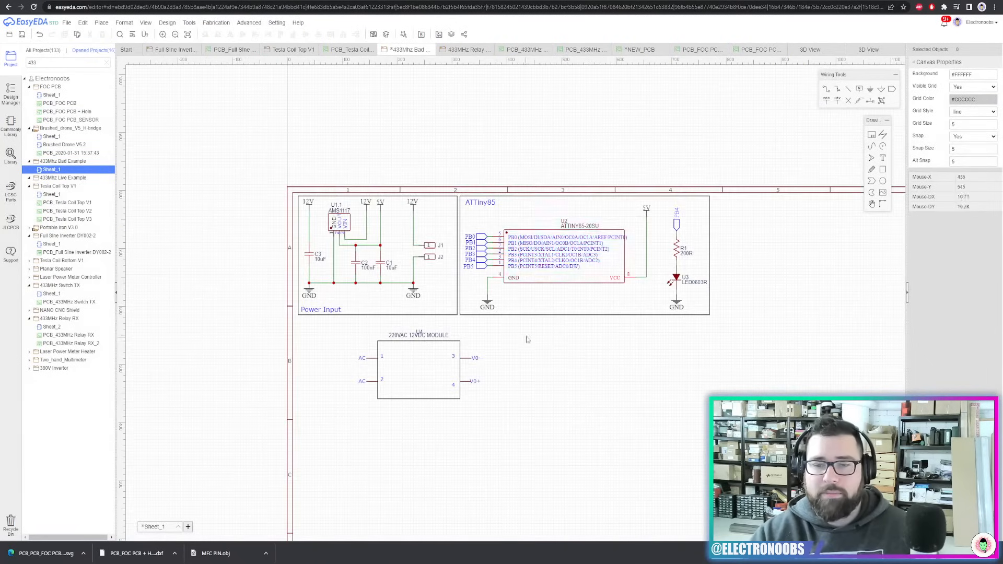
{"action": "left_click", "coordinate": [465, 49]}
{"action": "scroll", "coordinate": [675, 288], "scroll_direction": "down", "scroll_amount": 2}
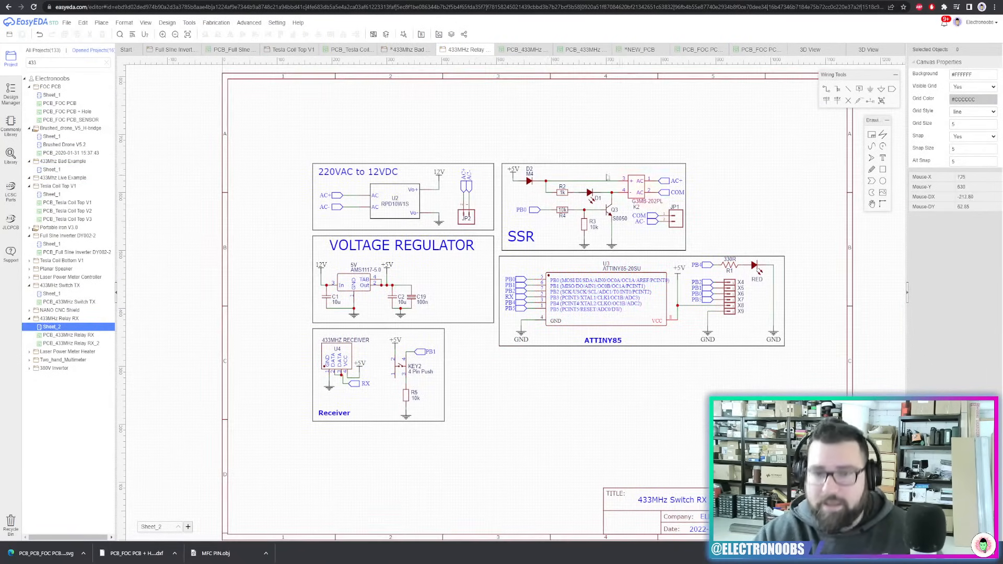
{"action": "left_click", "coordinate": [535, 210]}
{"action": "left_click", "coordinate": [336, 195]}
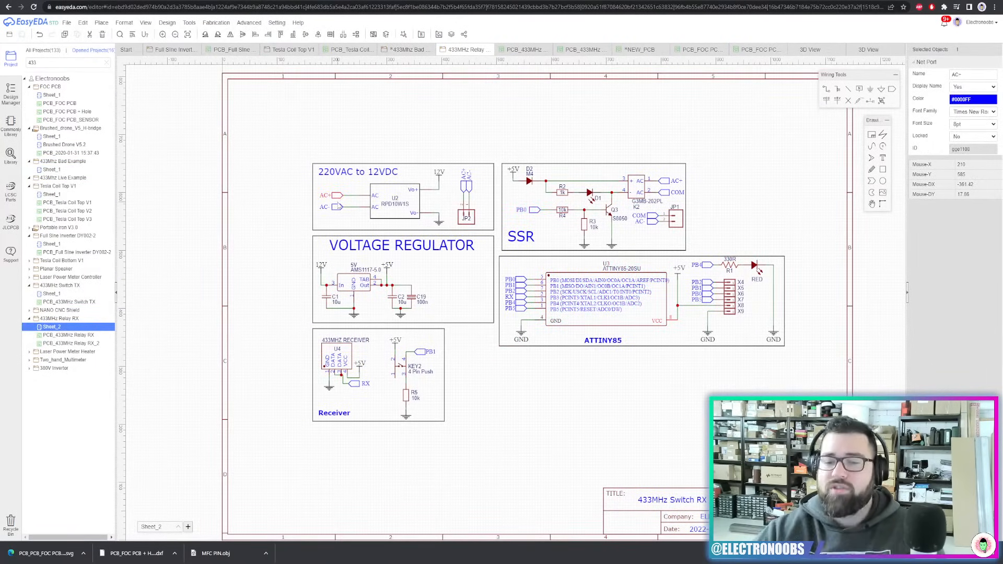
{"action": "mouse_move", "coordinate": [174, 26]}
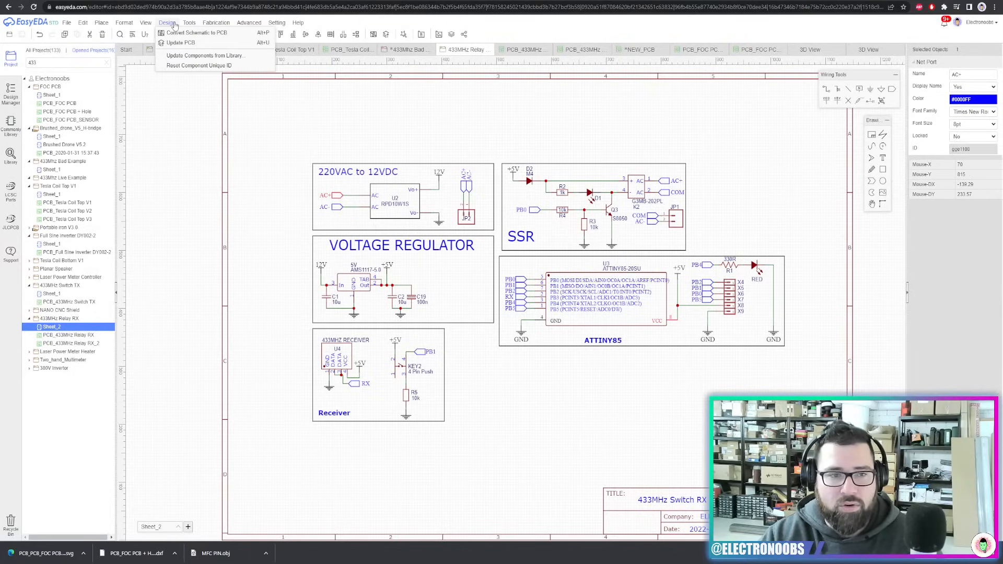
Open the PCB_433MHz Relay RX layout and select the wide bottom-layer AC- track to examine its width
{"action": "left_click", "coordinate": [515, 49]}
{"action": "scroll", "coordinate": [361, 266], "scroll_direction": "down", "scroll_amount": 2}
{"action": "scroll", "coordinate": [468, 280], "scroll_direction": "up", "scroll_amount": 4}
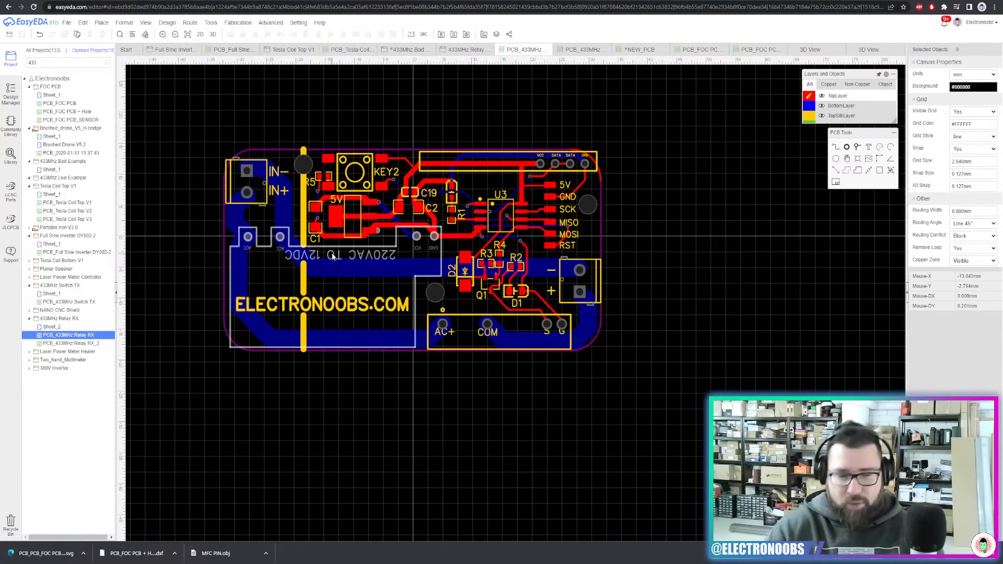
{"action": "left_click", "coordinate": [334, 266]}
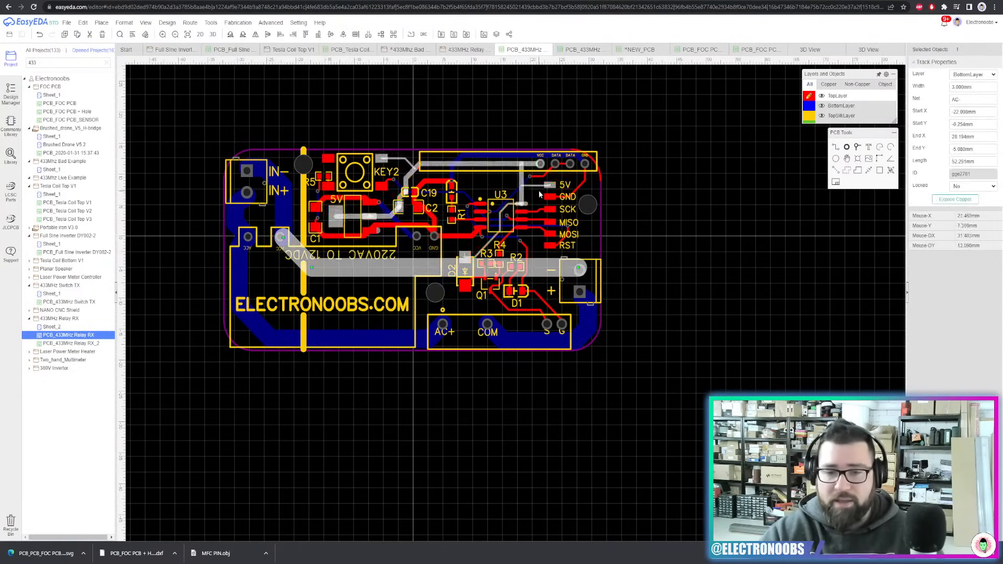
{"action": "scroll", "coordinate": [539, 194], "scroll_direction": "up", "scroll_amount": 3}
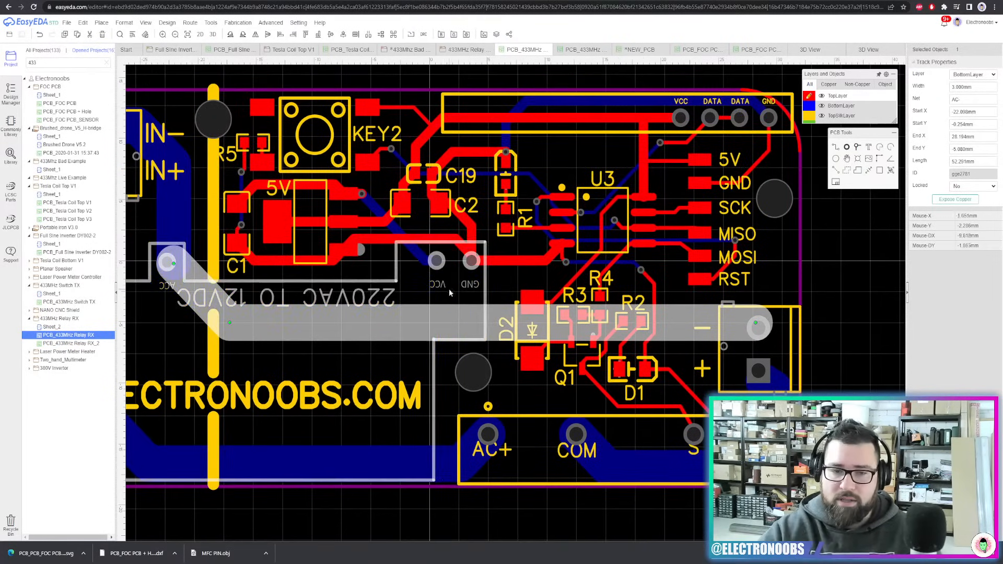
{"action": "left_click", "coordinate": [415, 314]}
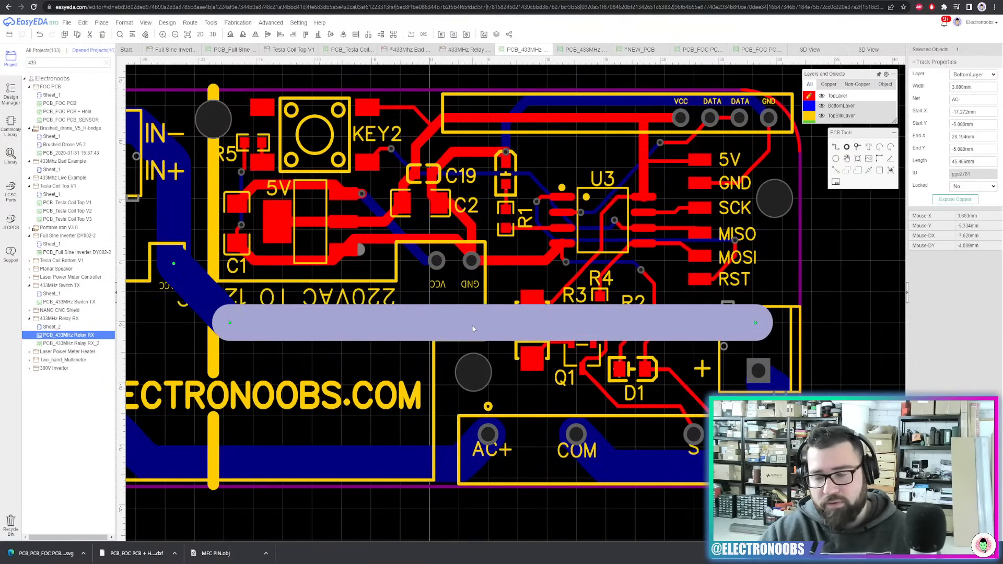
Inspect the top-layer +5V and GND power tracks around the voltage regulator and C2
{"action": "scroll", "coordinate": [410, 305], "scroll_direction": "up", "scroll_amount": 3}
{"action": "left_click", "coordinate": [394, 181]}
{"action": "left_click", "coordinate": [335, 152]}
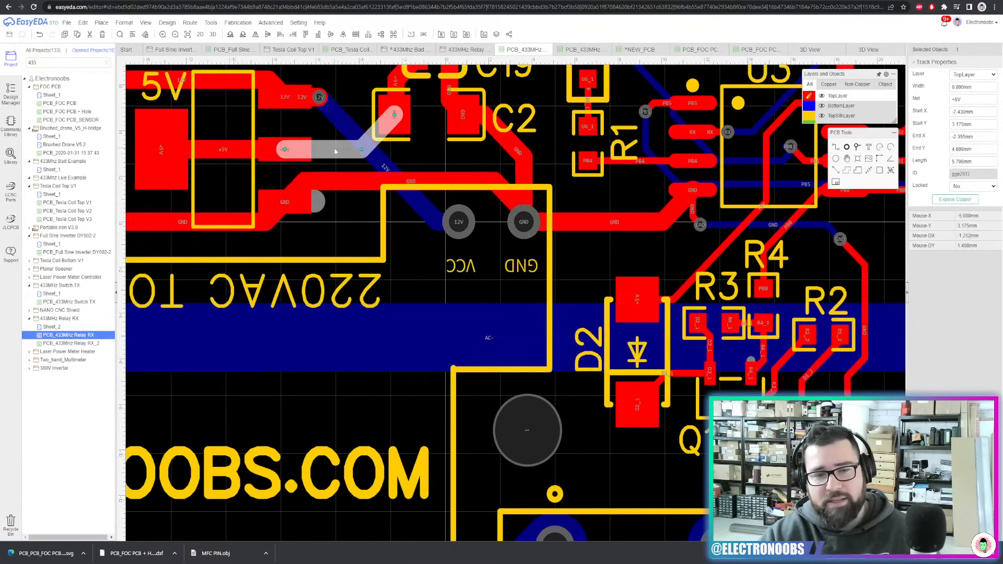
{"action": "right_click_drag", "start_coordinate": [360, 212], "coordinate": [365, 277]}
{"action": "left_click", "coordinate": [367, 243]}
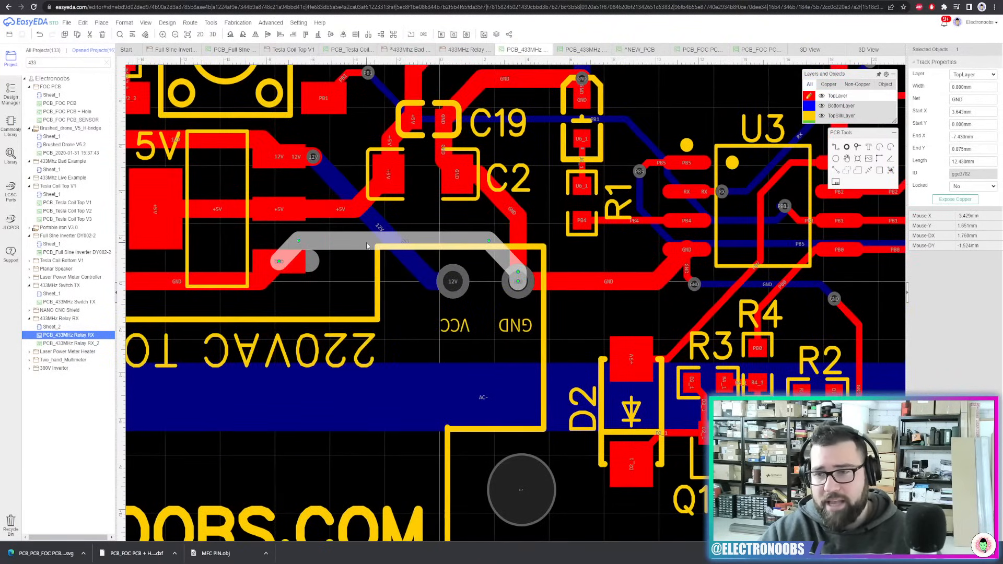
{"action": "scroll", "coordinate": [367, 245], "scroll_direction": "down", "scroll_amount": 3}
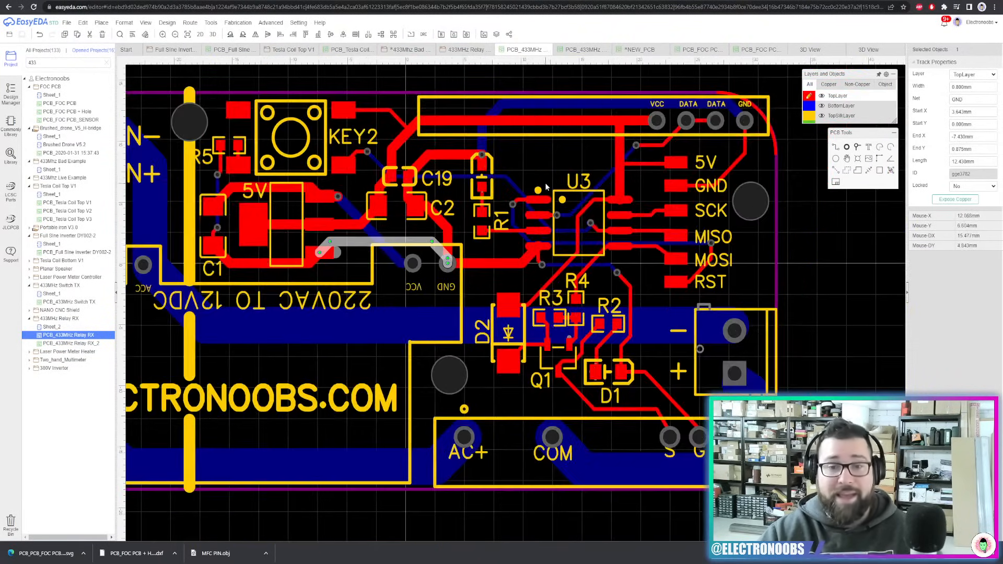
Select the thin bottom-layer PB1 signal track between KEY2 and U3 and check its width
{"action": "scroll", "coordinate": [546, 184], "scroll_direction": "up", "scroll_amount": 3}
{"action": "left_click", "coordinate": [502, 193]}
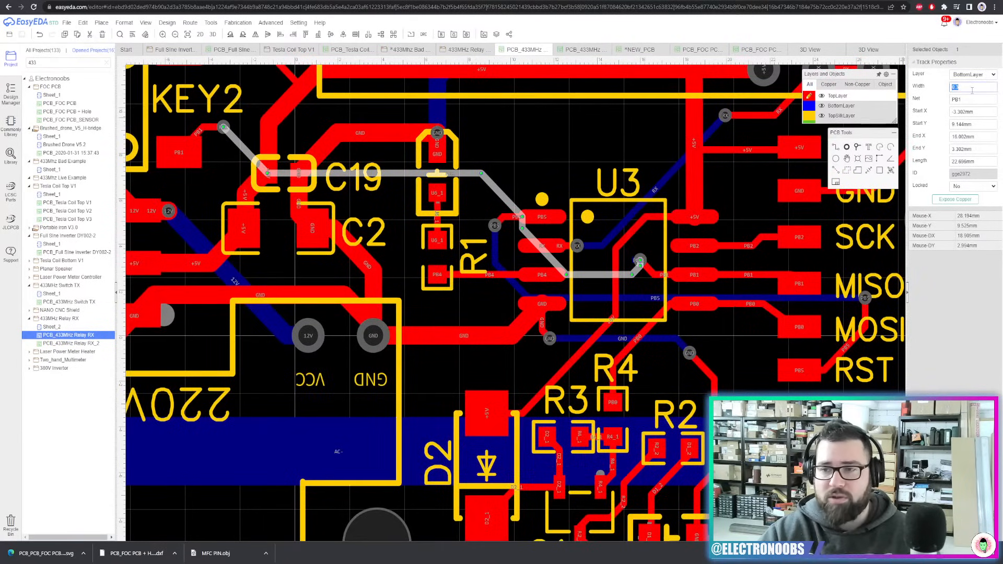
{"action": "scroll", "coordinate": [477, 311], "scroll_direction": "down", "scroll_amount": 3}
{"action": "scroll", "coordinate": [559, 324], "scroll_direction": "up", "scroll_amount": 4}
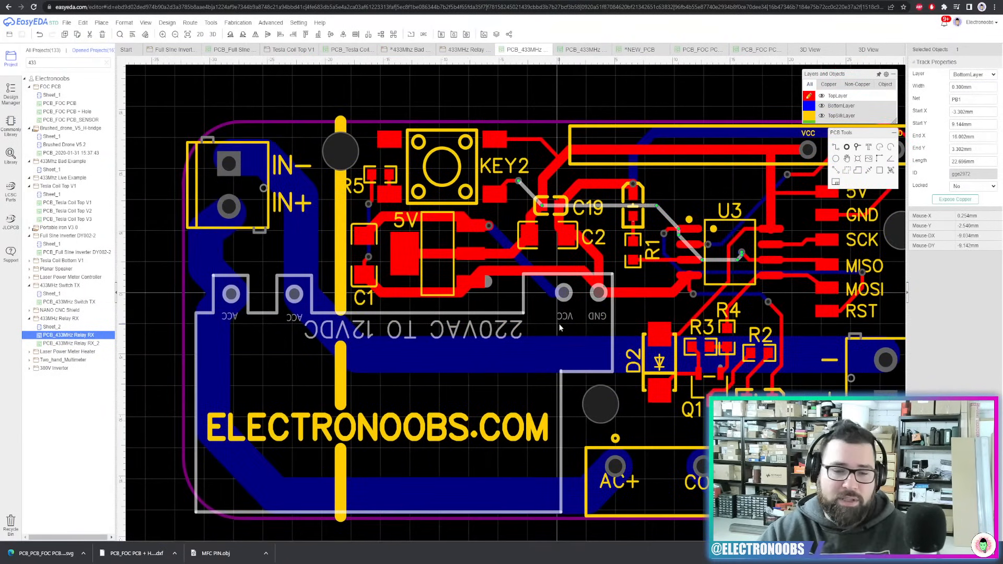
Compare the 12V track at the converter's VCC pin with the PB1 signal track, then review the track widths across the whole relay board
{"action": "left_click", "coordinate": [546, 292]}
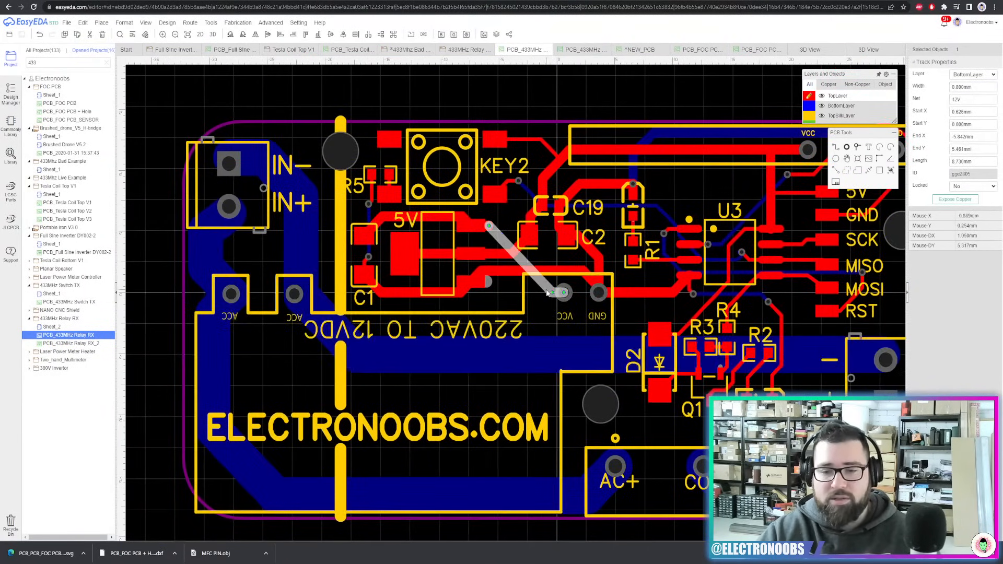
{"action": "left_click", "coordinate": [607, 216]}
{"action": "scroll", "coordinate": [608, 217], "scroll_direction": "down", "scroll_amount": 3}
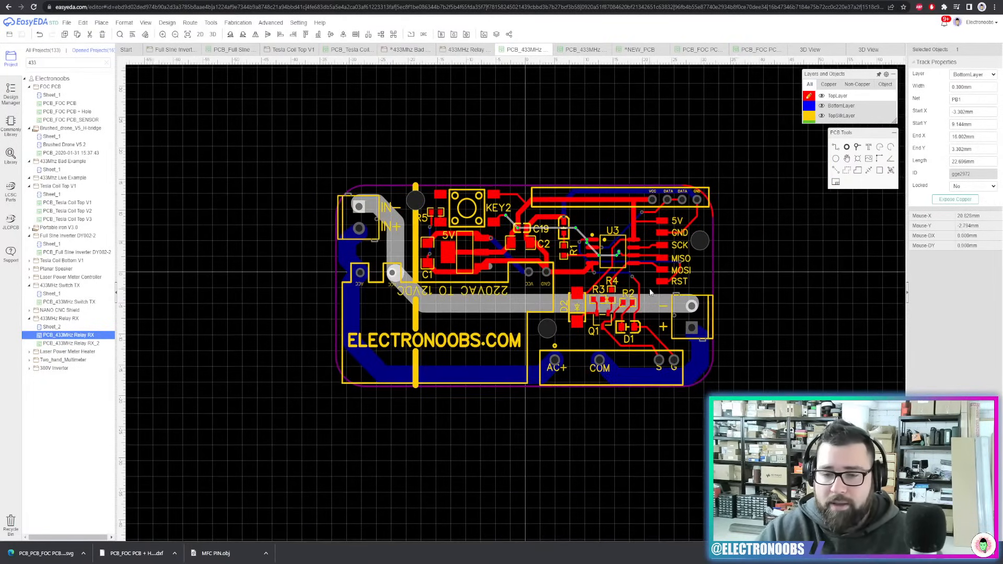
{"action": "scroll", "coordinate": [606, 284], "scroll_direction": "up", "scroll_amount": 3}
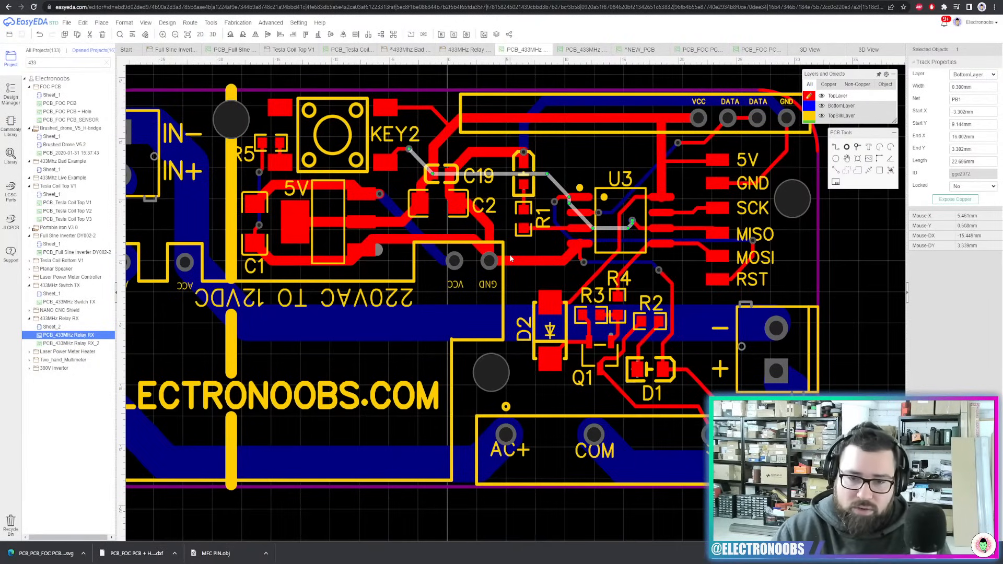
{"action": "scroll", "coordinate": [511, 259], "scroll_direction": "down", "scroll_amount": 2}
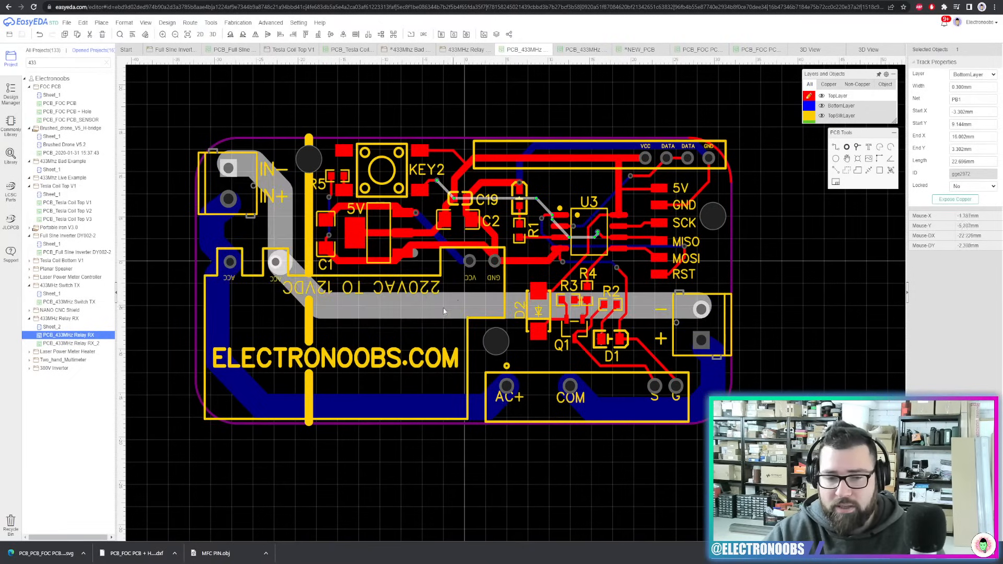
{"action": "right_click_drag", "start_coordinate": [447, 314], "coordinate": [481, 297]}
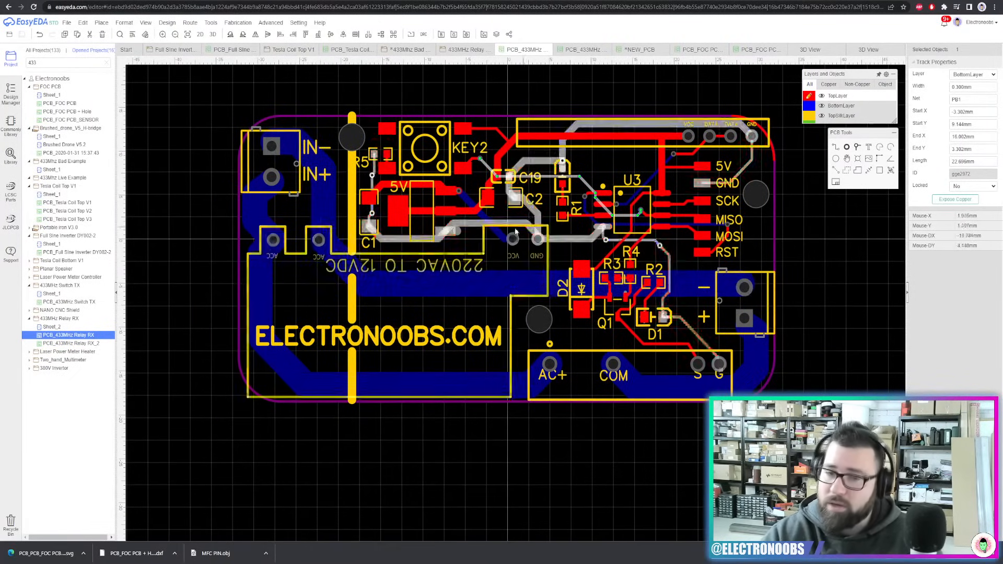
{"action": "left_click", "coordinate": [774, 206]}
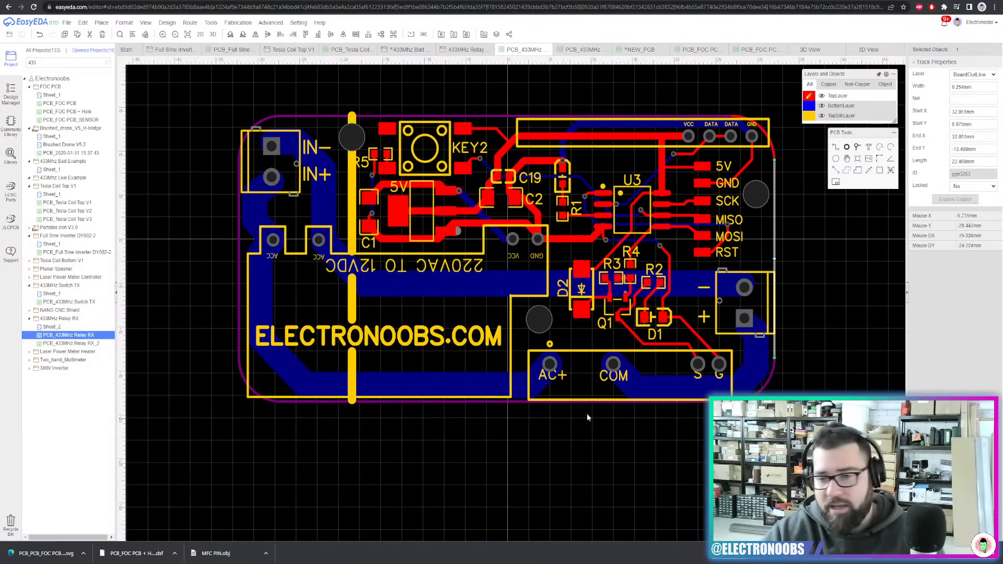
{"action": "scroll", "coordinate": [796, 204], "scroll_direction": "up", "scroll_amount": 4}
{"action": "left_click", "coordinate": [744, 165]}
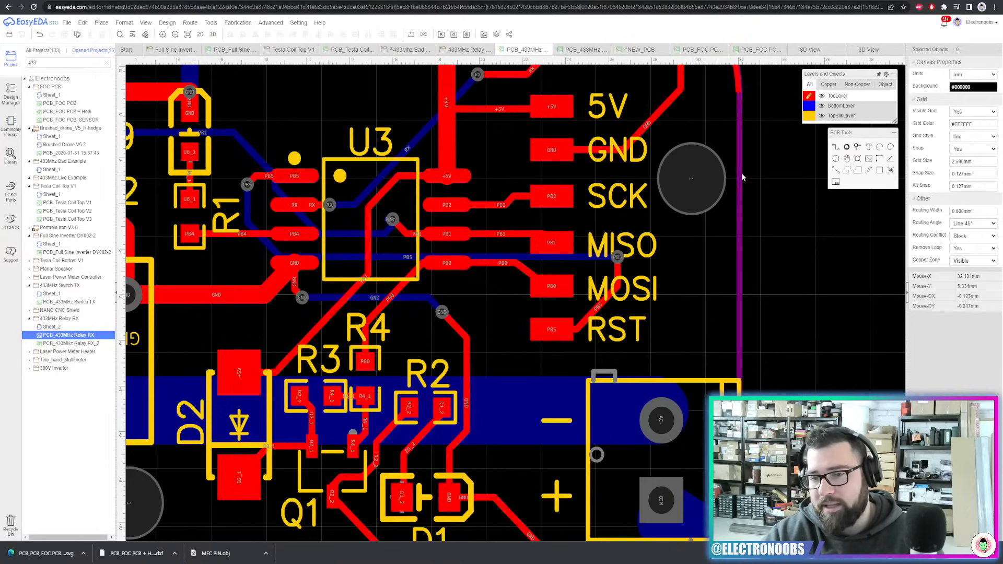
{"action": "left_click_drag", "start_coordinate": [739, 184], "coordinate": [757, 202]}
{"action": "scroll", "coordinate": [755, 203], "scroll_direction": "down", "scroll_amount": 3}
{"action": "left_click", "coordinate": [789, 232]}
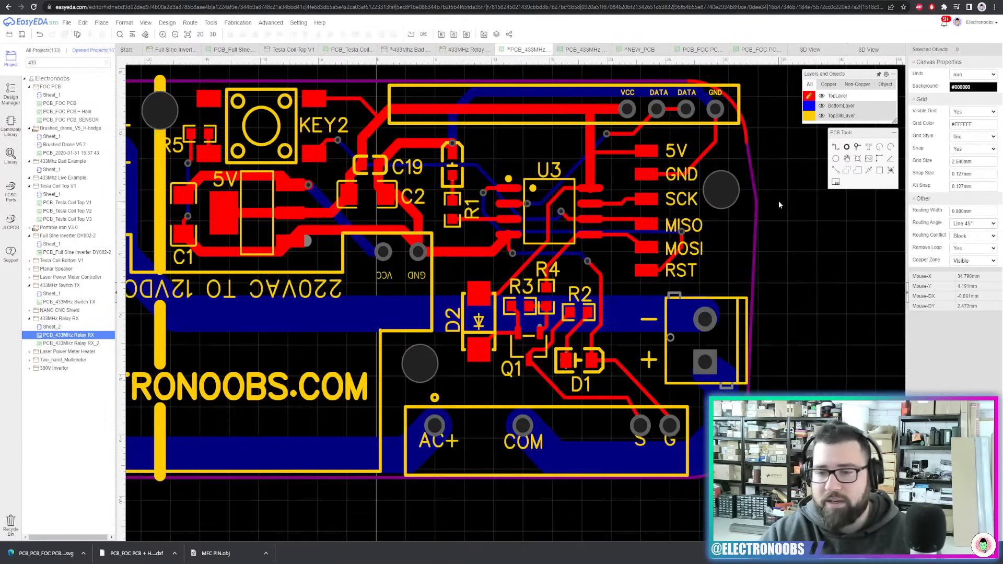
{"action": "key", "text": "ctrl+z"}
{"action": "scroll", "coordinate": [779, 205], "scroll_direction": "down", "scroll_amount": 3}
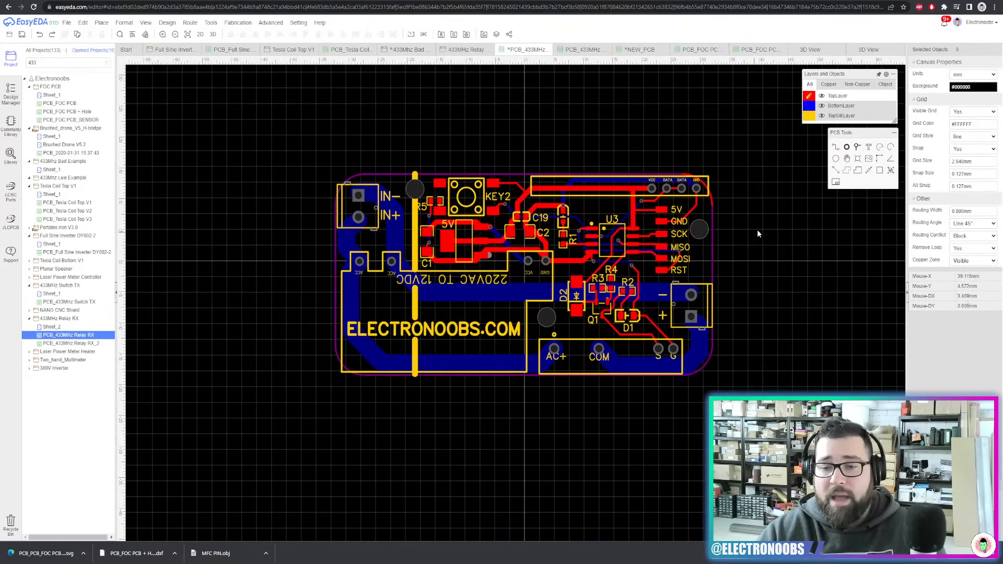
Save the PCB and draw a top-layer copper area on the GND net around the entire relay board
{"action": "key", "text": "ctrl+s"}
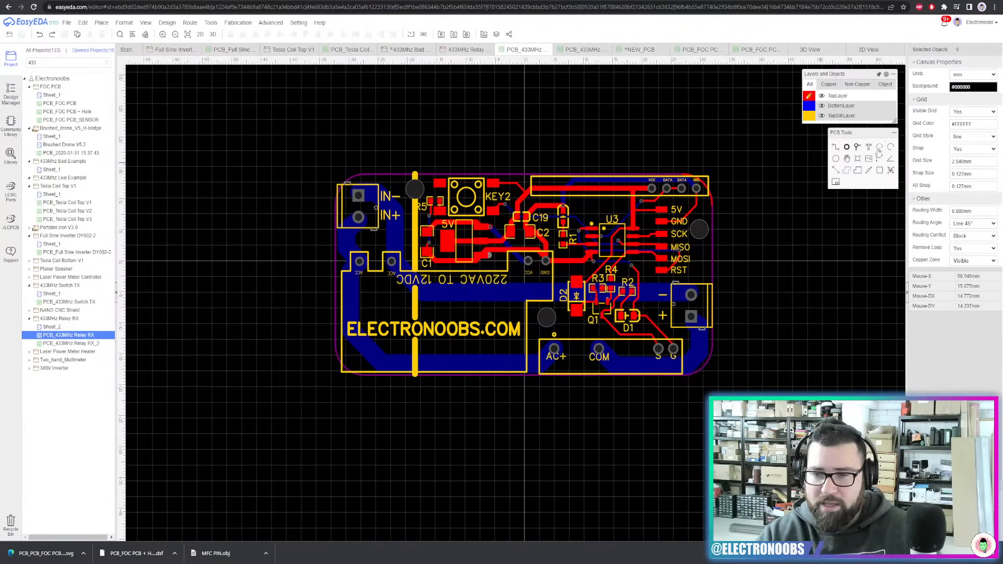
{"action": "left_click_drag", "start_coordinate": [794, 118], "coordinate": [315, 450]}
{"action": "left_click", "coordinate": [744, 296]}
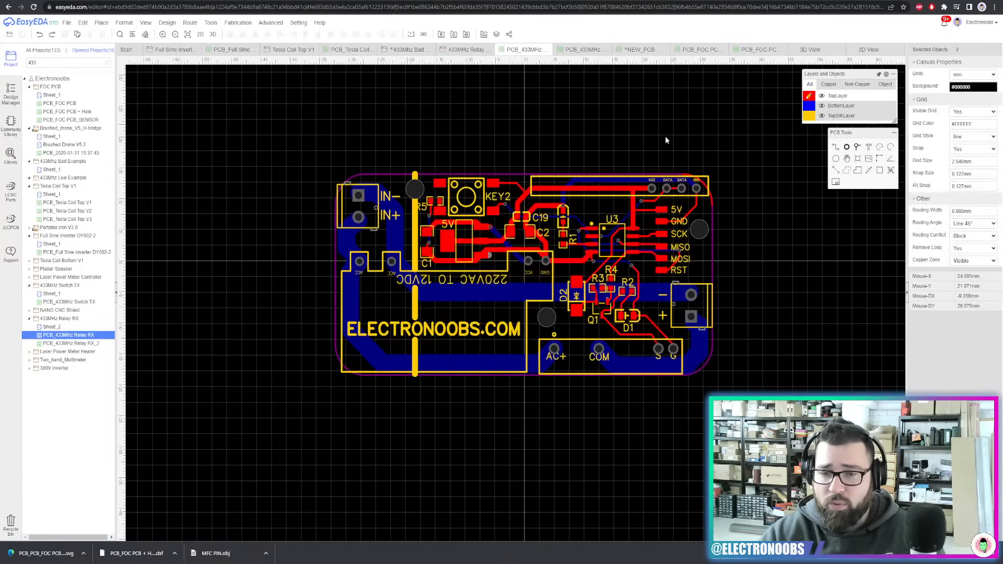
{"action": "left_click", "coordinate": [846, 173]}
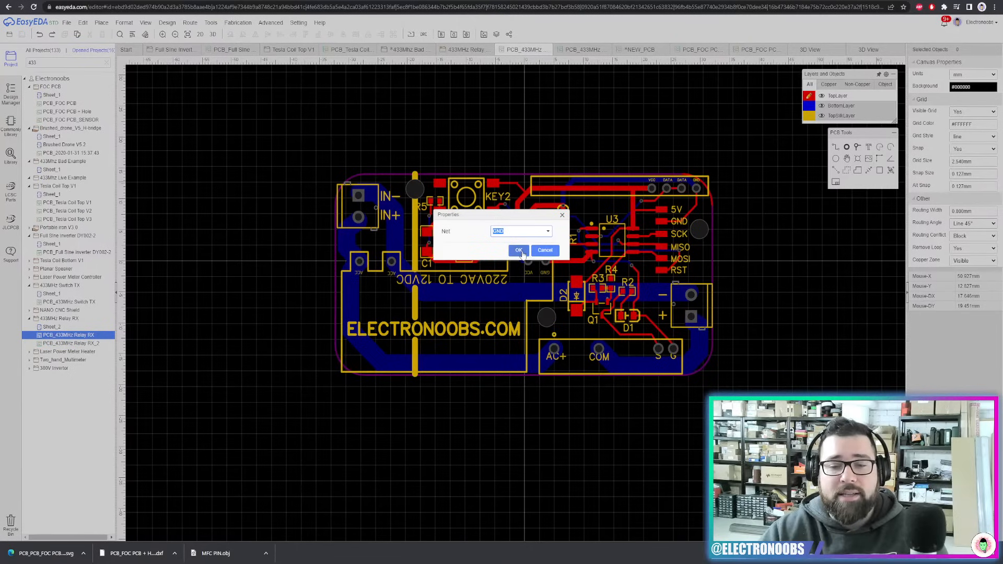
{"action": "left_click", "coordinate": [519, 251]}
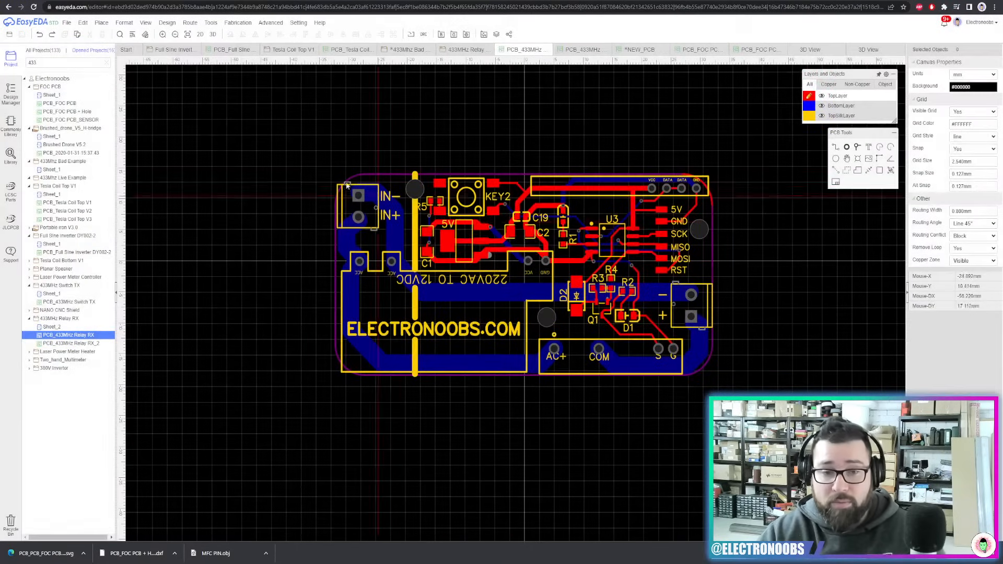
{"action": "left_click", "coordinate": [309, 145]}
{"action": "left_click", "coordinate": [290, 400]}
{"action": "left_click", "coordinate": [637, 450]}
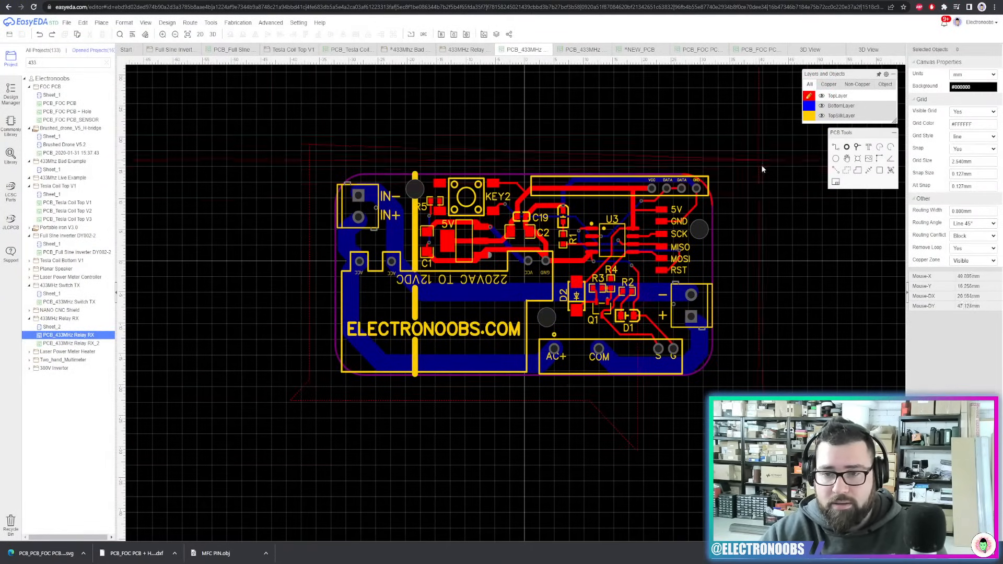
{"action": "left_click", "coordinate": [804, 386]}
{"action": "left_click", "coordinate": [762, 143]}
{"action": "right_click", "coordinate": [761, 149]}
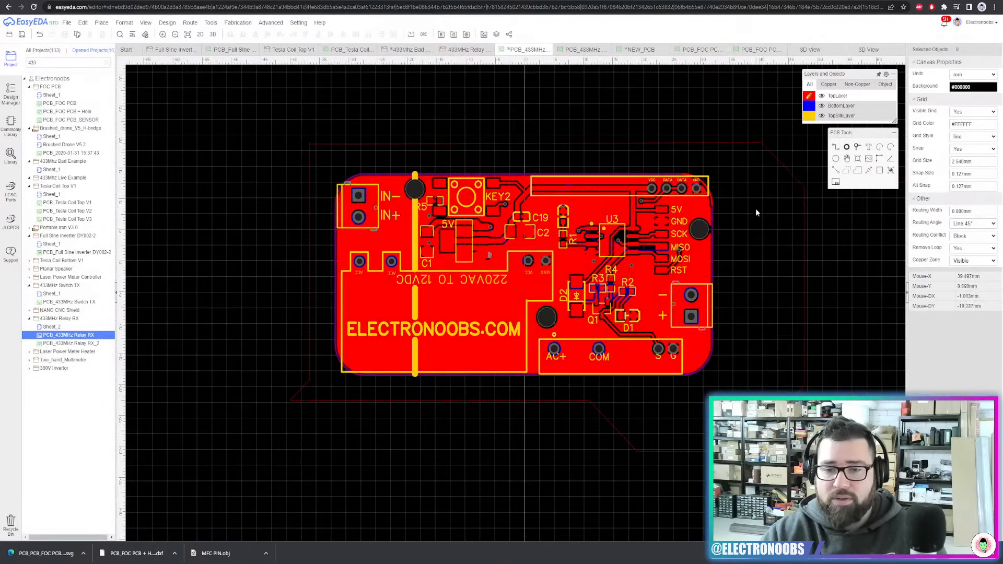
{"action": "right_click_drag", "start_coordinate": [388, 319], "coordinate": [387, 323]}
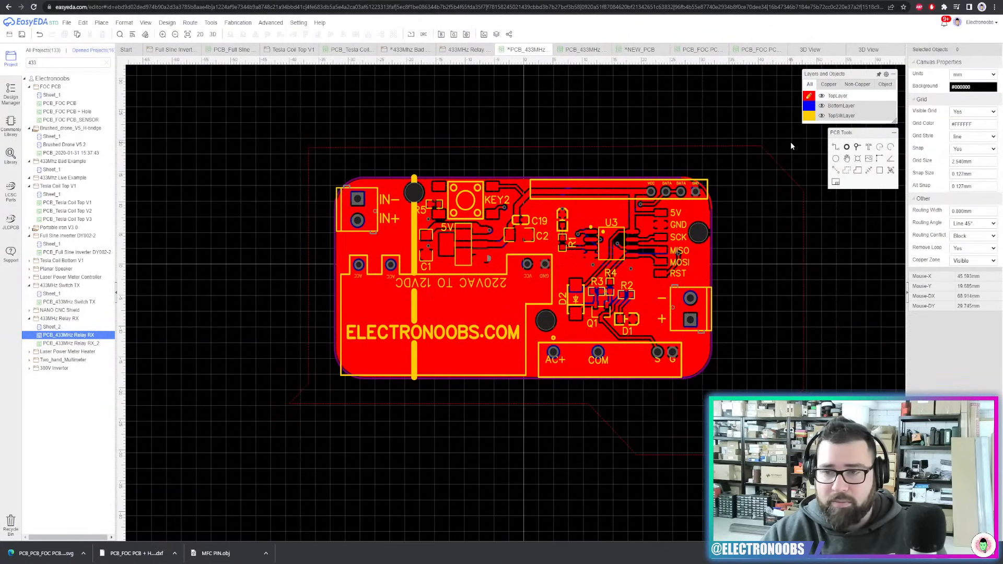
Switch to the bottom layer and draw a copper area around the entire relay board
{"action": "left_click", "coordinate": [809, 107]}
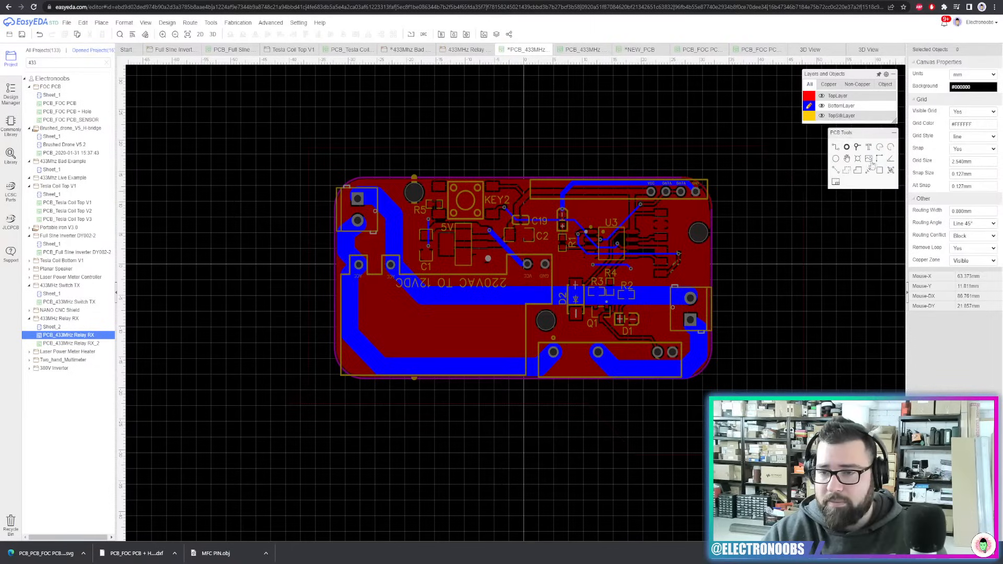
{"action": "left_click", "coordinate": [847, 171]}
{"action": "left_click", "coordinate": [518, 251]}
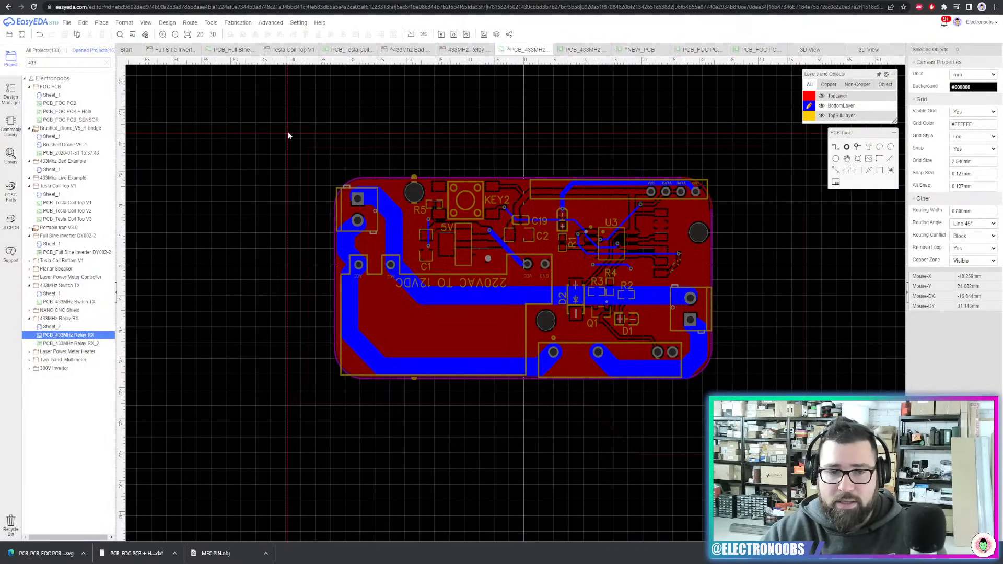
{"action": "left_click", "coordinate": [287, 135]}
{"action": "left_click", "coordinate": [287, 416]}
{"action": "left_click", "coordinate": [786, 416]}
{"action": "left_click", "coordinate": [762, 155]}
{"action": "right_click", "coordinate": [762, 154]}
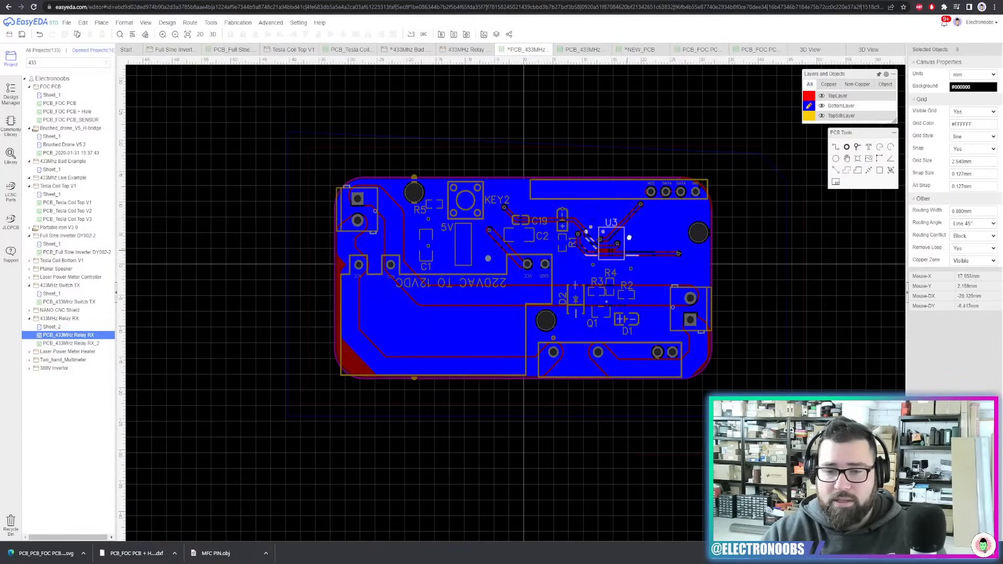
Examine the clearance between the bottom-layer copper area and the wide AC+ track at the corner of the 220VAC to 12VDC converter
{"action": "scroll", "coordinate": [582, 319], "scroll_direction": "up", "scroll_amount": 3}
{"action": "scroll", "coordinate": [525, 267], "scroll_direction": "down", "scroll_amount": 2}
{"action": "right_click_drag", "start_coordinate": [798, 203], "coordinate": [806, 261]}
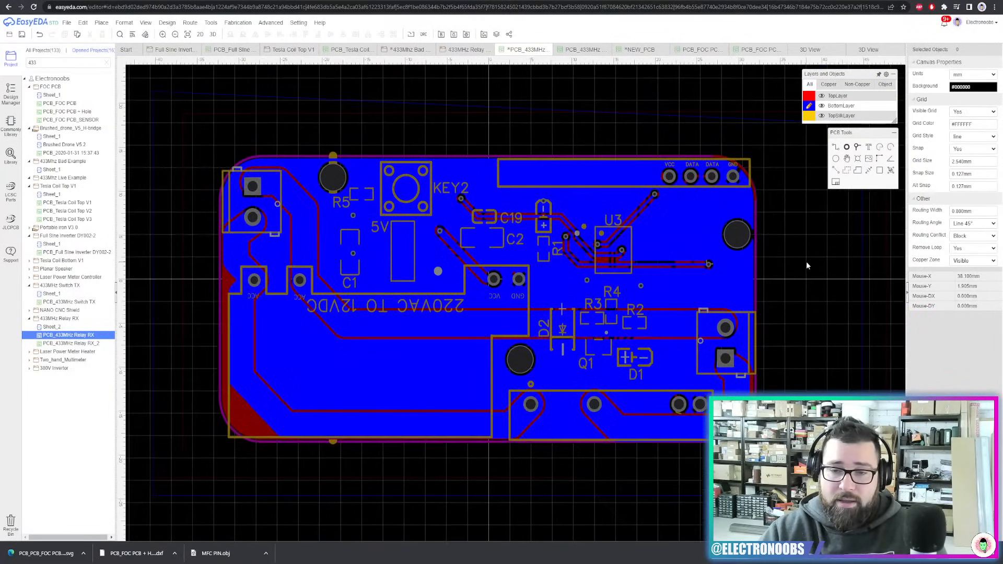
{"action": "scroll", "coordinate": [302, 402], "scroll_direction": "up", "scroll_amount": 1}
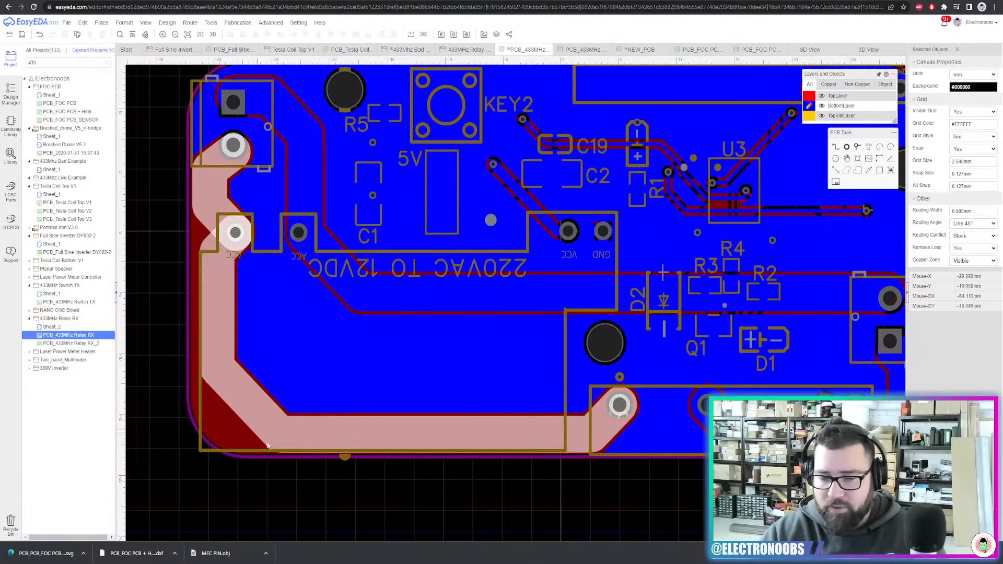
{"action": "scroll", "coordinate": [272, 404], "scroll_direction": "up", "scroll_amount": 4}
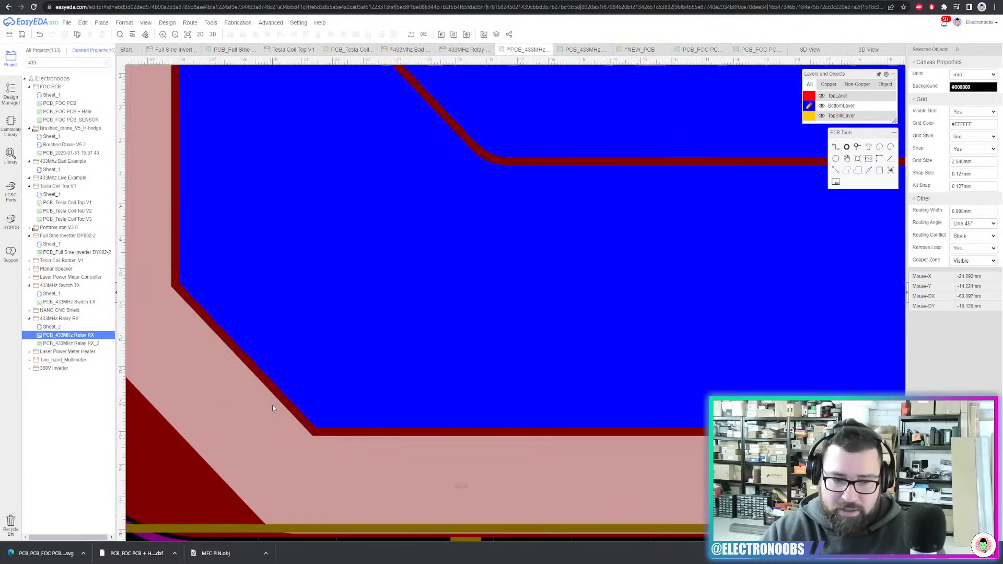
{"action": "left_click", "coordinate": [297, 364]}
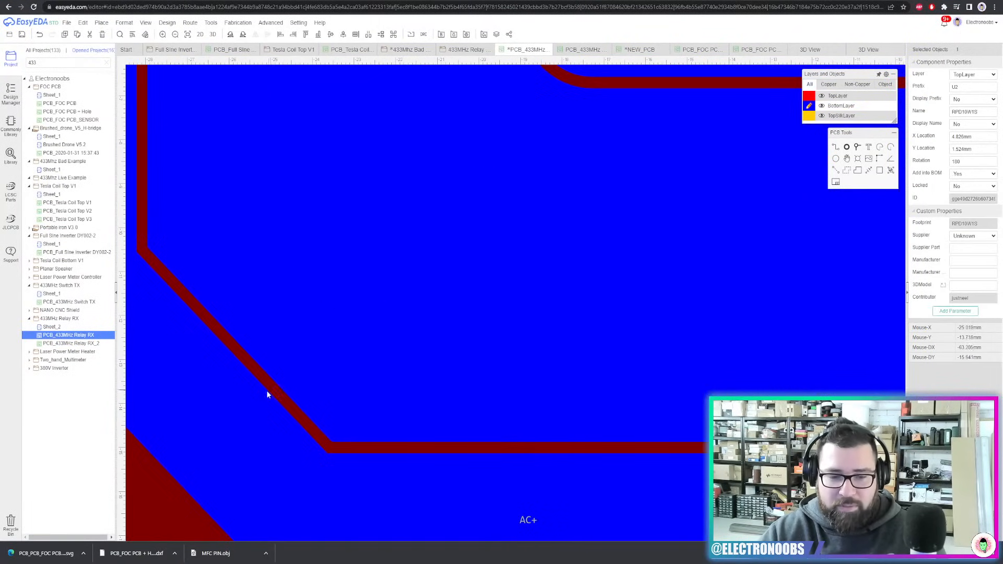
{"action": "scroll", "coordinate": [272, 395], "scroll_direction": "down", "scroll_amount": 3}
{"action": "scroll", "coordinate": [613, 318], "scroll_direction": "down", "scroll_amount": 5}
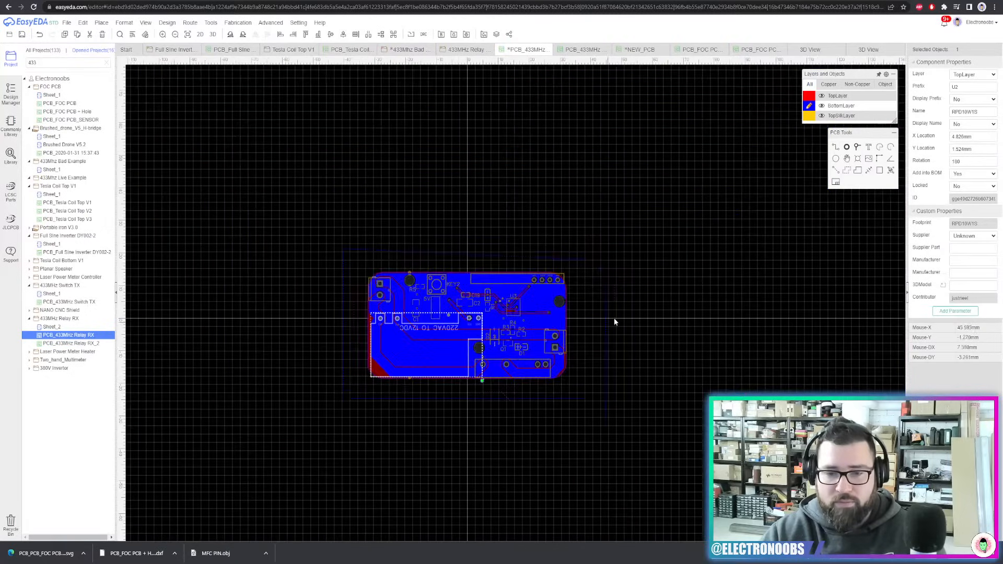
Remove the full-board copper areas and draw a bottom-layer GND copper area over only the low-voltage section around C2 and U3
{"action": "left_click", "coordinate": [613, 317]}
{"action": "scroll", "coordinate": [614, 321], "scroll_direction": "up", "scroll_amount": 2}
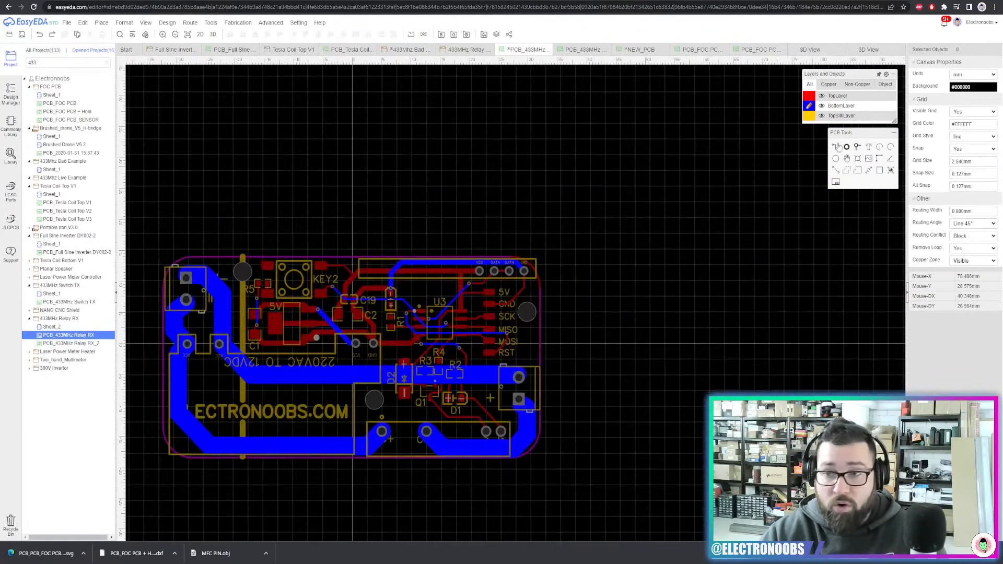
{"action": "left_click", "coordinate": [847, 174]}
{"action": "left_click", "coordinate": [520, 250]}
{"action": "left_click", "coordinate": [661, 210]}
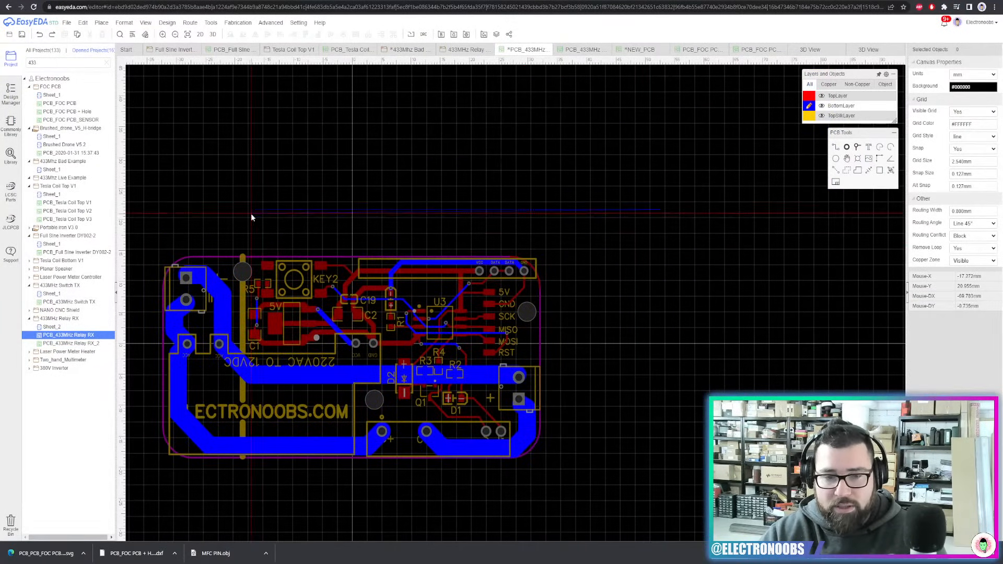
{"action": "left_click", "coordinate": [288, 210]}
{"action": "left_click", "coordinate": [287, 359]}
{"action": "left_click", "coordinate": [635, 359]}
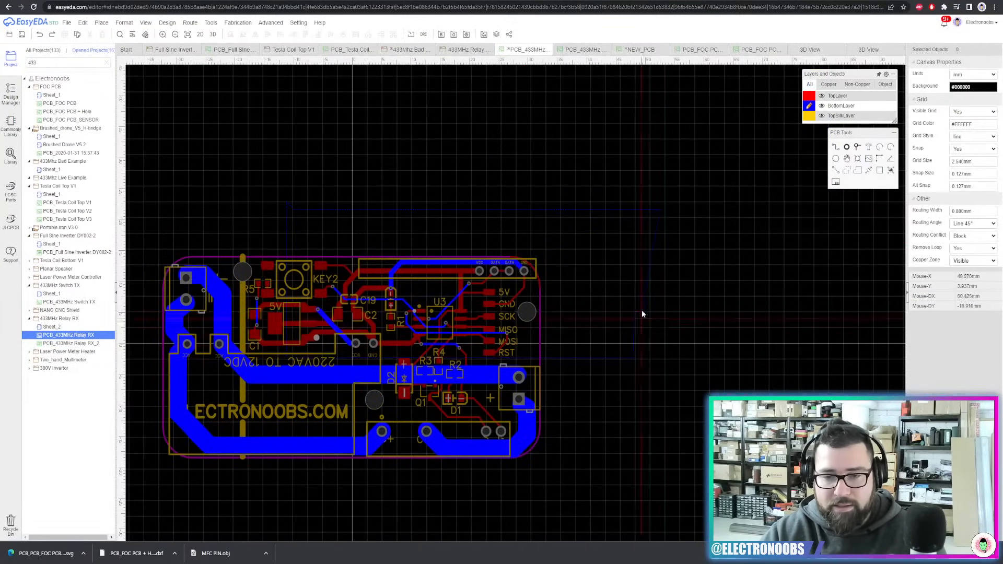
{"action": "right_click", "coordinate": [643, 310]}
{"action": "right_click_drag", "start_coordinate": [572, 288], "coordinate": [728, 212]}
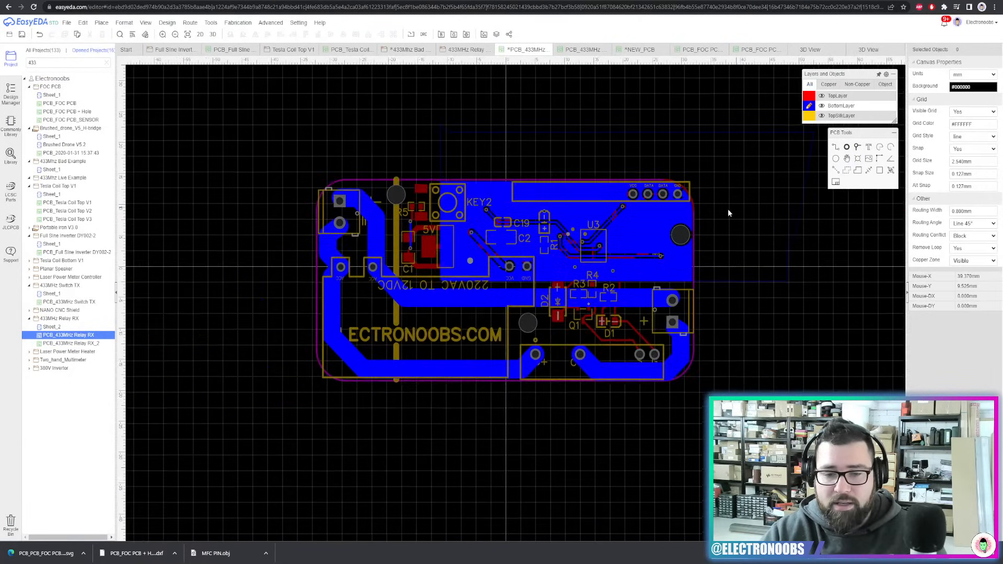
Select the wide bottom-layer AC- track and examine its separation from the low-voltage copper area
{"action": "scroll", "coordinate": [460, 303], "scroll_direction": "up", "scroll_amount": 4}
{"action": "left_click", "coordinate": [525, 282]}
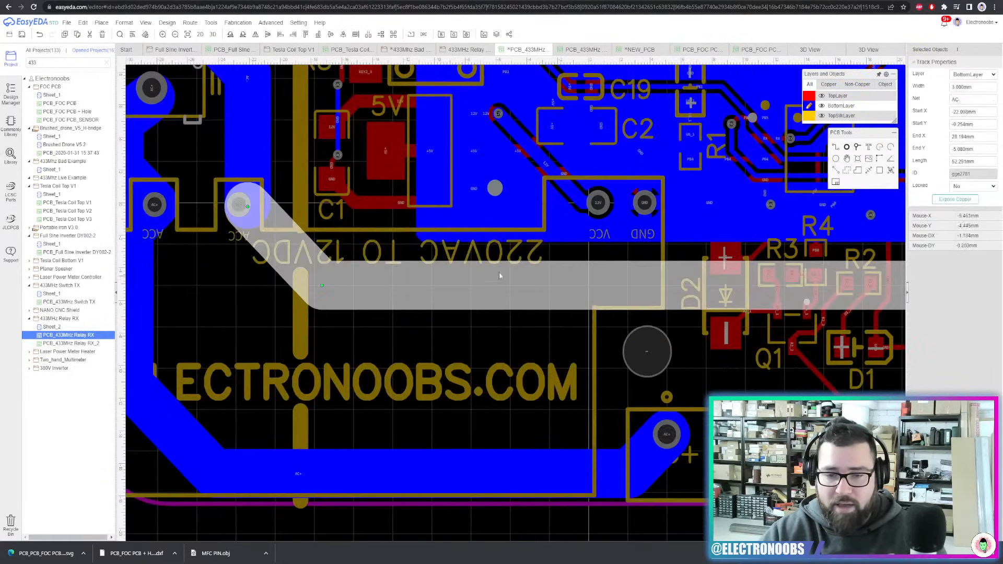
{"action": "scroll", "coordinate": [513, 253], "scroll_direction": "down", "scroll_amount": 4}
{"action": "scroll", "coordinate": [512, 253], "scroll_direction": "up", "scroll_amount": 2}
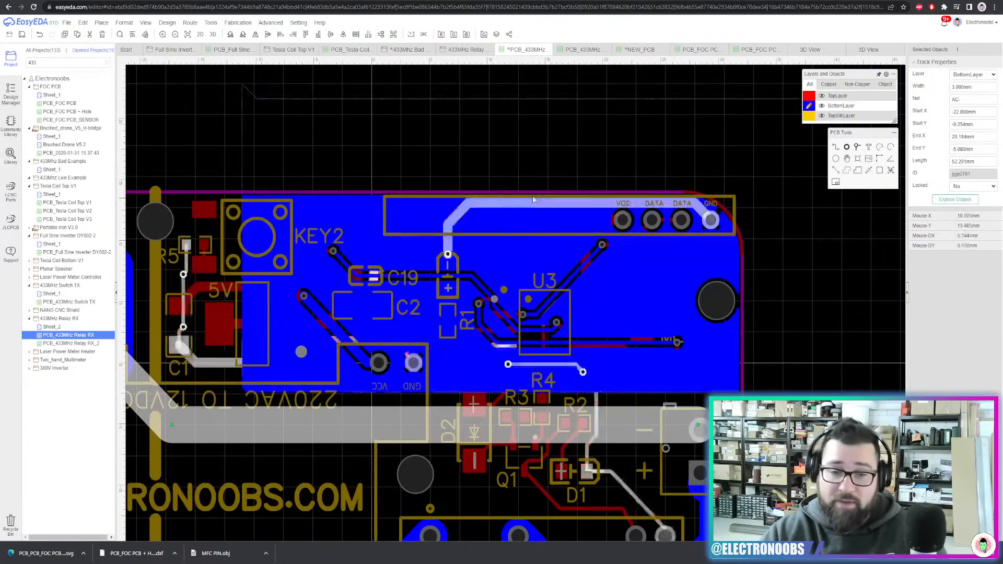
{"action": "scroll", "coordinate": [696, 211], "scroll_direction": "down", "scroll_amount": 1}
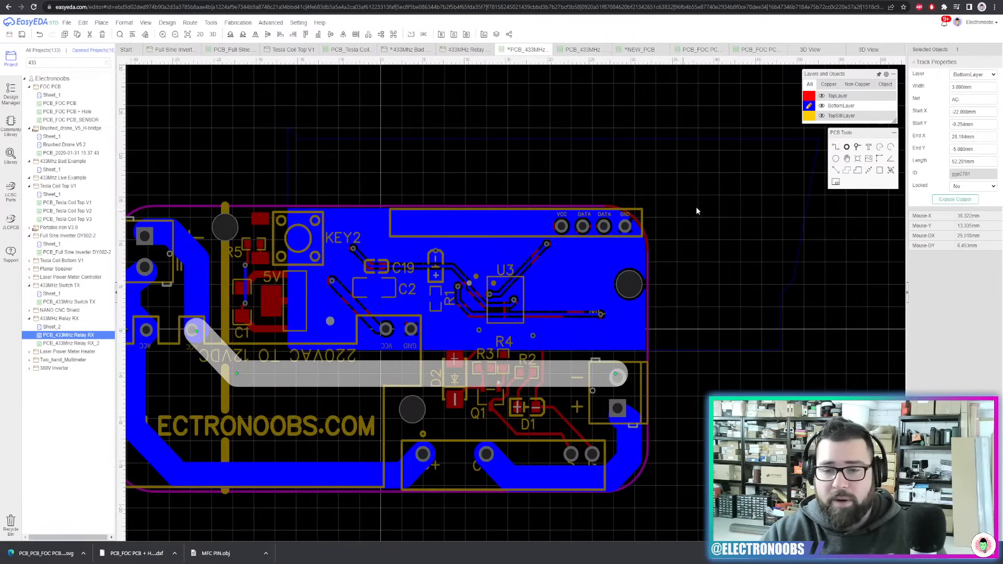
Delete the bottom-layer copper area over the low-voltage section
{"action": "left_click", "coordinate": [814, 246]}
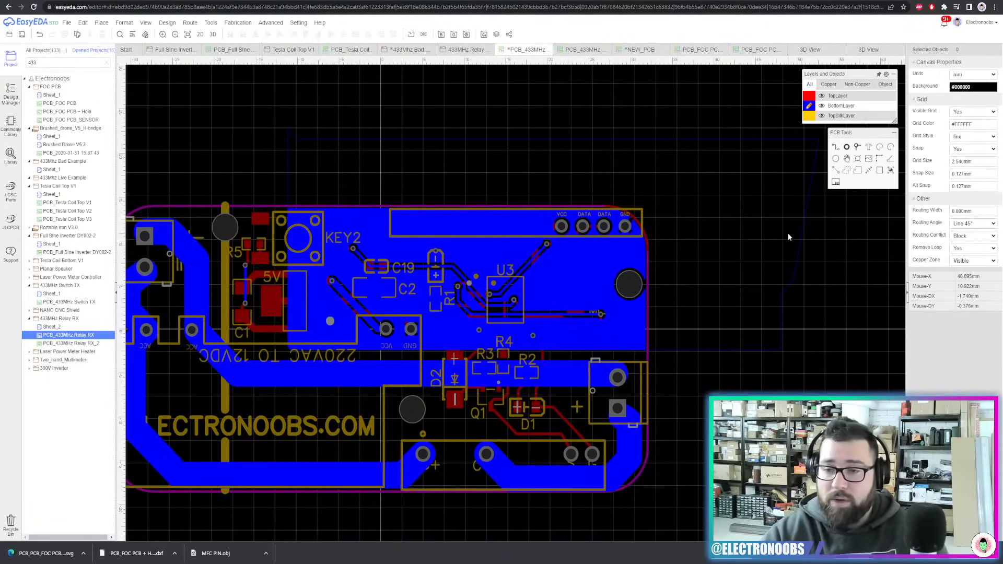
{"action": "left_click", "coordinate": [790, 240]}
{"action": "key", "text": "Delete"}
Save the PCB and run the DRC error check in the Design Manager
{"action": "scroll", "coordinate": [653, 218], "scroll_direction": "down", "scroll_amount": 1}
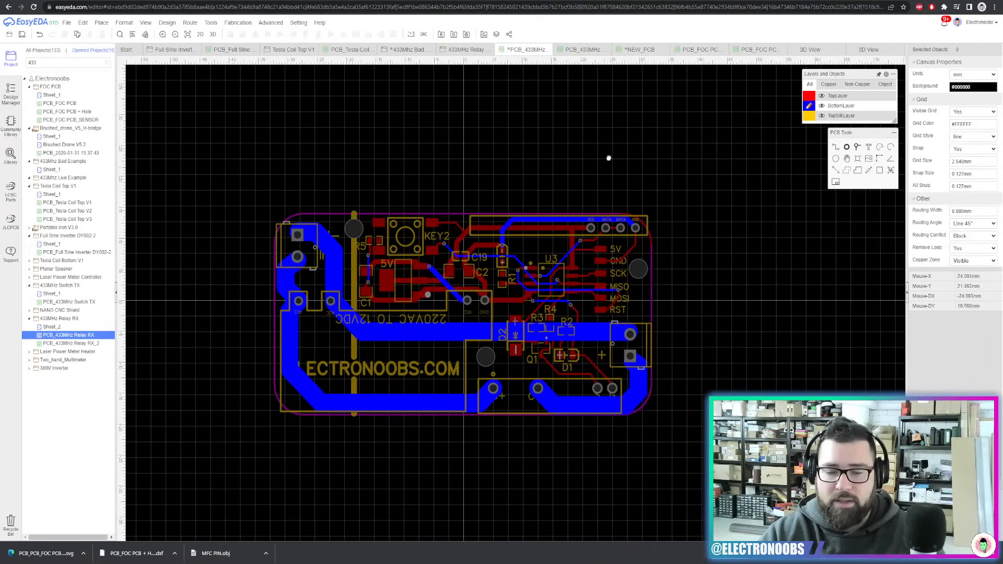
{"action": "right_click_drag", "start_coordinate": [608, 158], "coordinate": [632, 130]}
{"action": "left_click", "coordinate": [13, 96]}
{"action": "key", "text": "ctrl+s"}
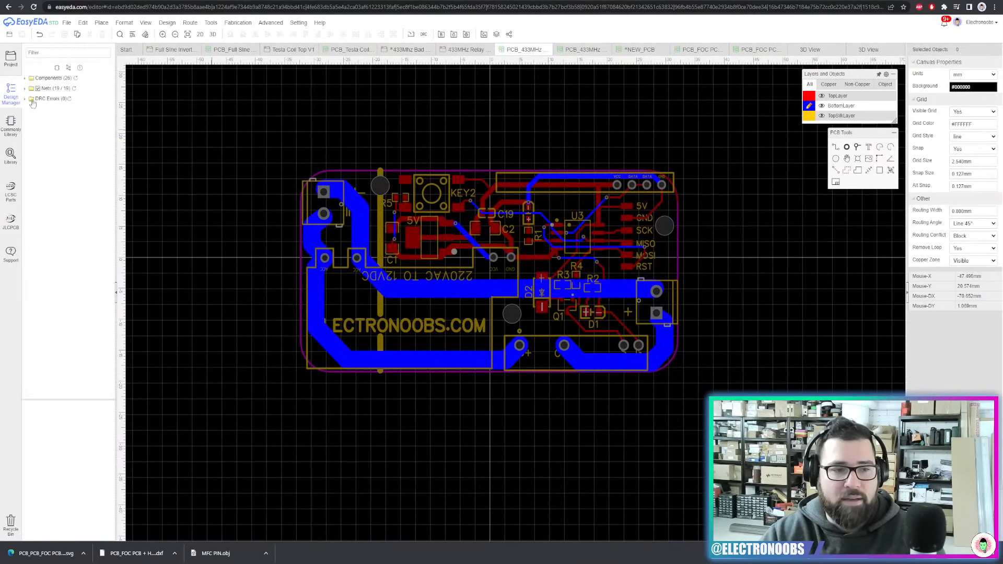
{"action": "left_click", "coordinate": [63, 102]}
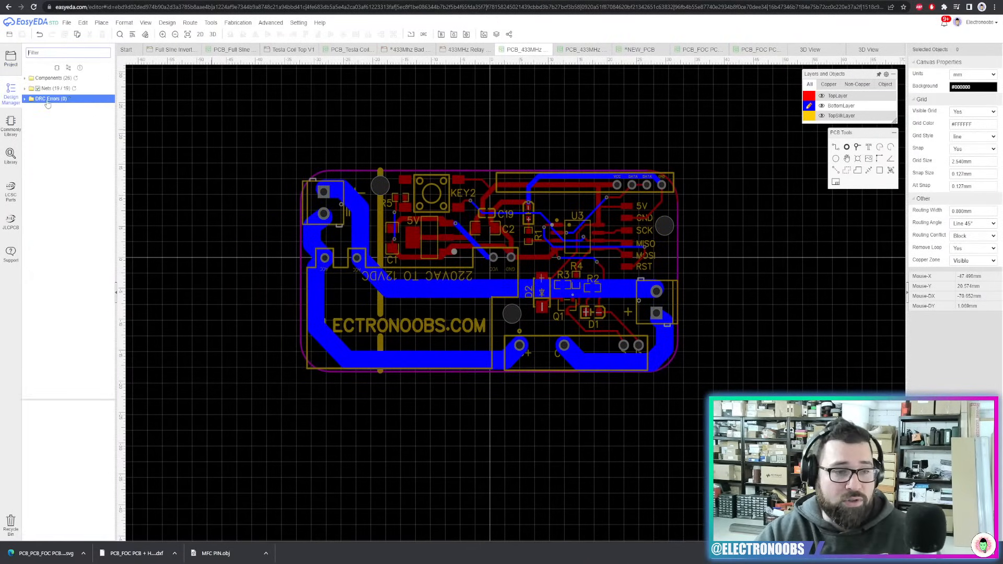
{"action": "left_click", "coordinate": [71, 99]}
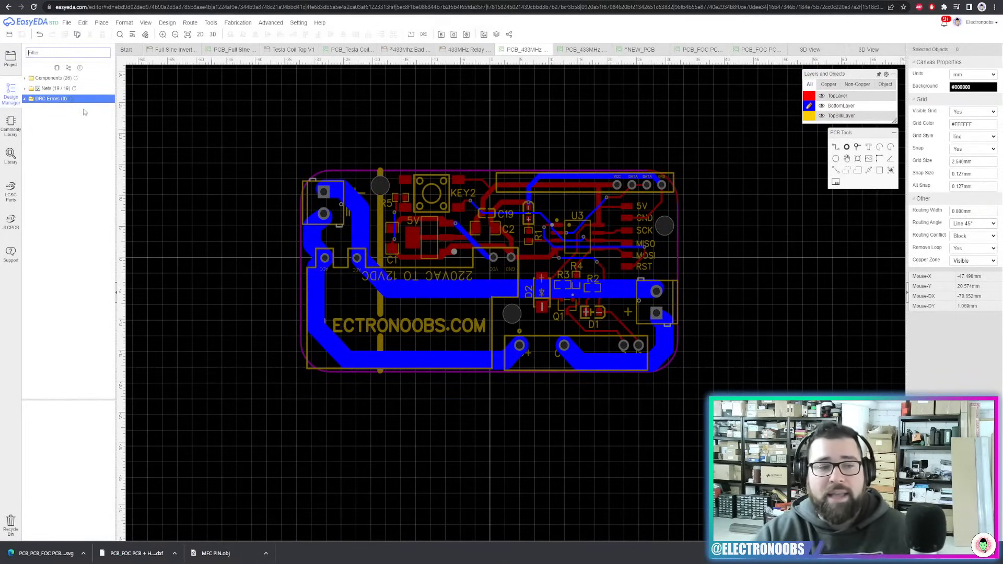
Move the top-layer GND track above C19 so it overlaps the +5V track, and rerun the DRC error check
{"action": "scroll", "coordinate": [543, 172], "scroll_direction": "up", "scroll_amount": 8}
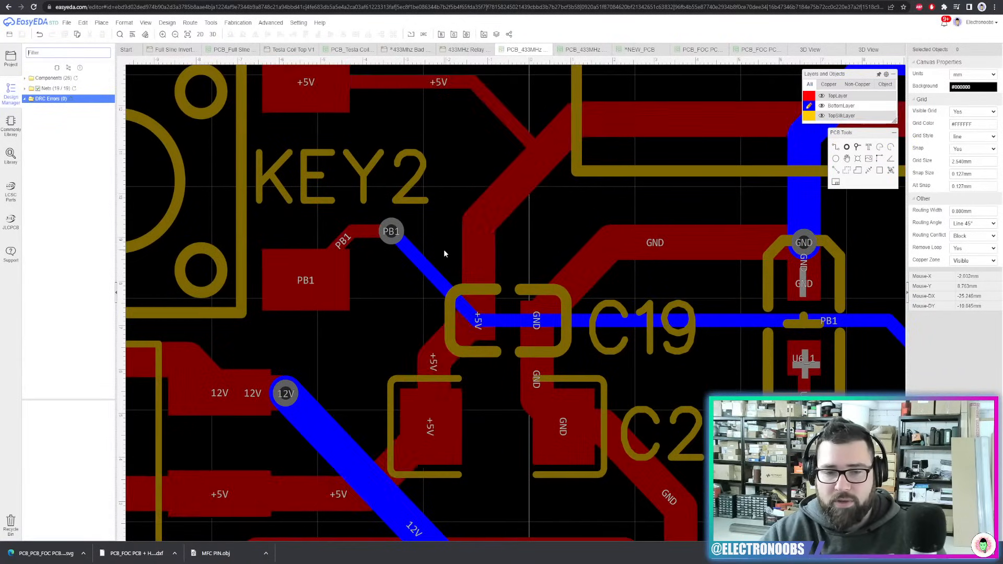
{"action": "left_click", "coordinate": [588, 261]}
{"action": "left_click_drag", "start_coordinate": [589, 264], "coordinate": [627, 148]}
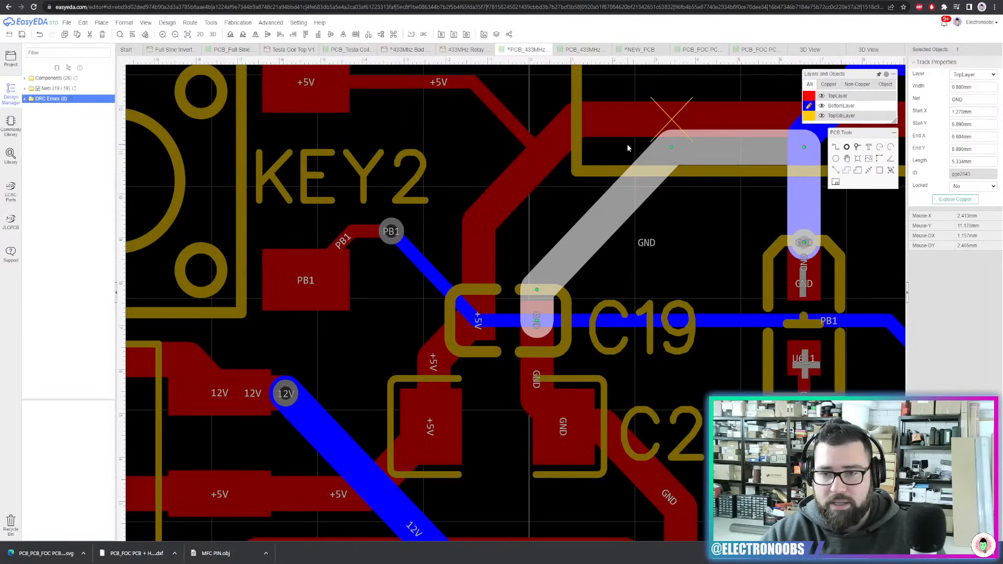
{"action": "right_click_drag", "start_coordinate": [721, 229], "coordinate": [647, 294]}
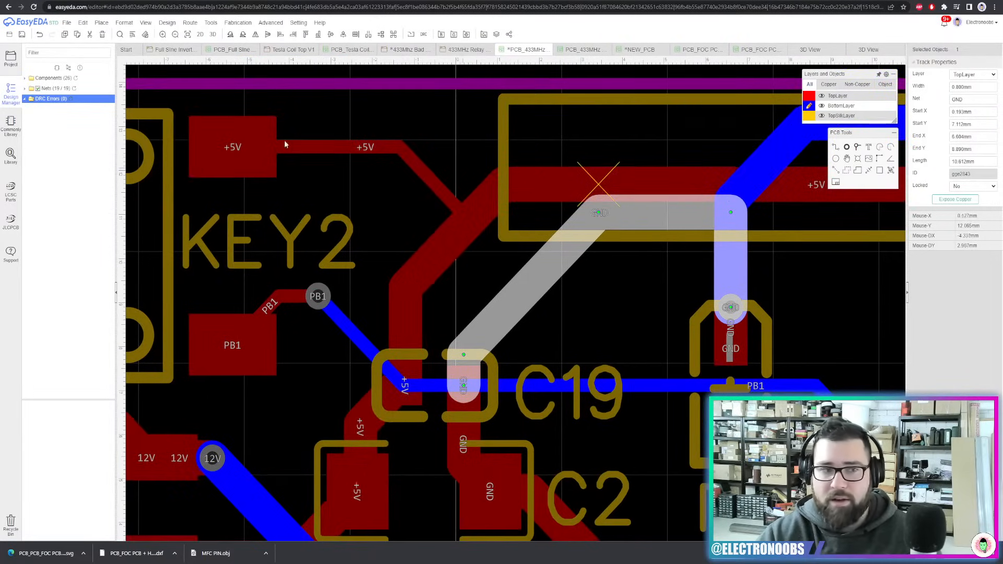
{"action": "left_click", "coordinate": [71, 98]}
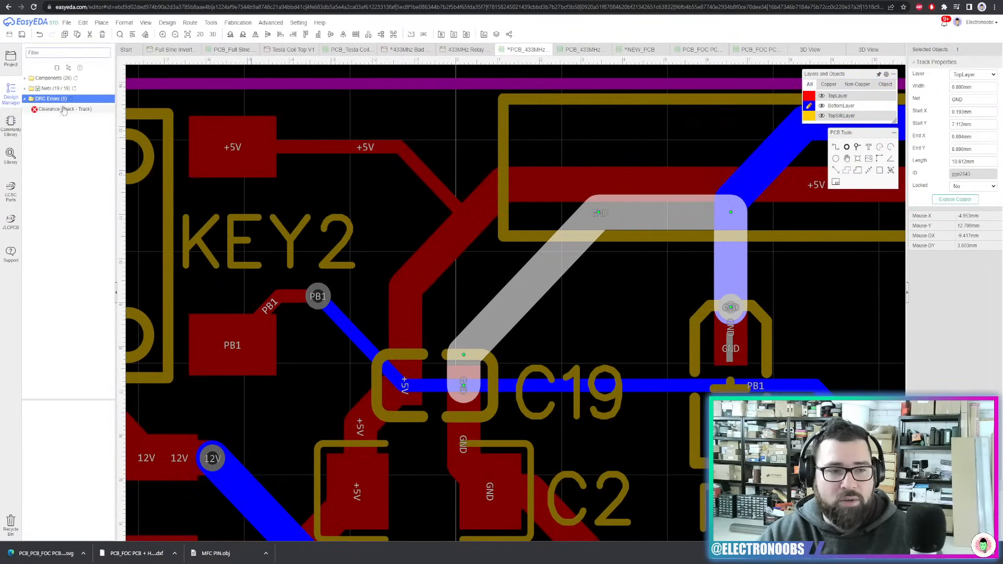
Save the PCB and locate the Track - Track clearance error on the board
{"action": "key", "text": "ctrl+s"}
{"action": "left_click", "coordinate": [51, 110]}
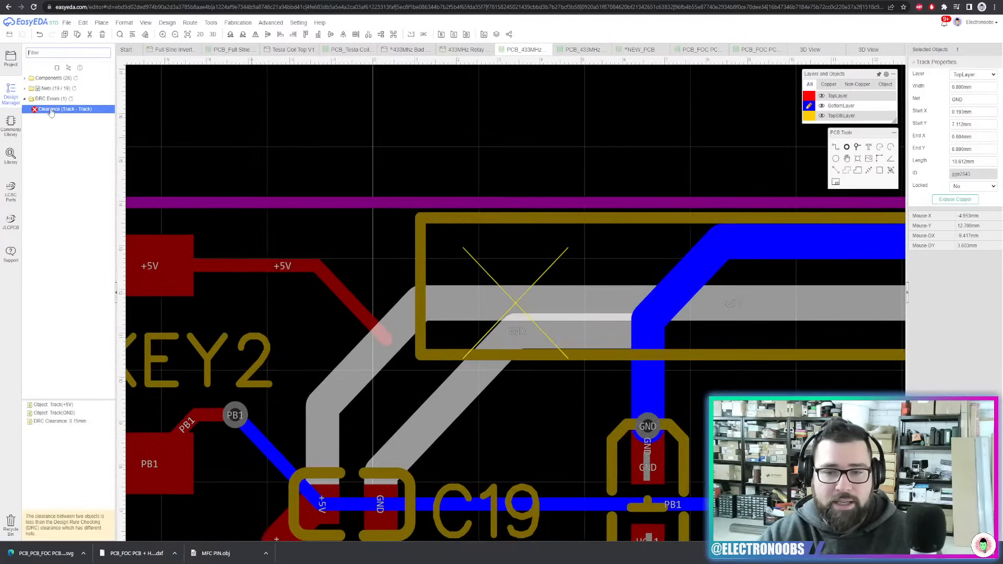
{"action": "scroll", "coordinate": [521, 337], "scroll_direction": "down", "scroll_amount": 2}
{"action": "scroll", "coordinate": [536, 400], "scroll_direction": "up", "scroll_amount": 3}
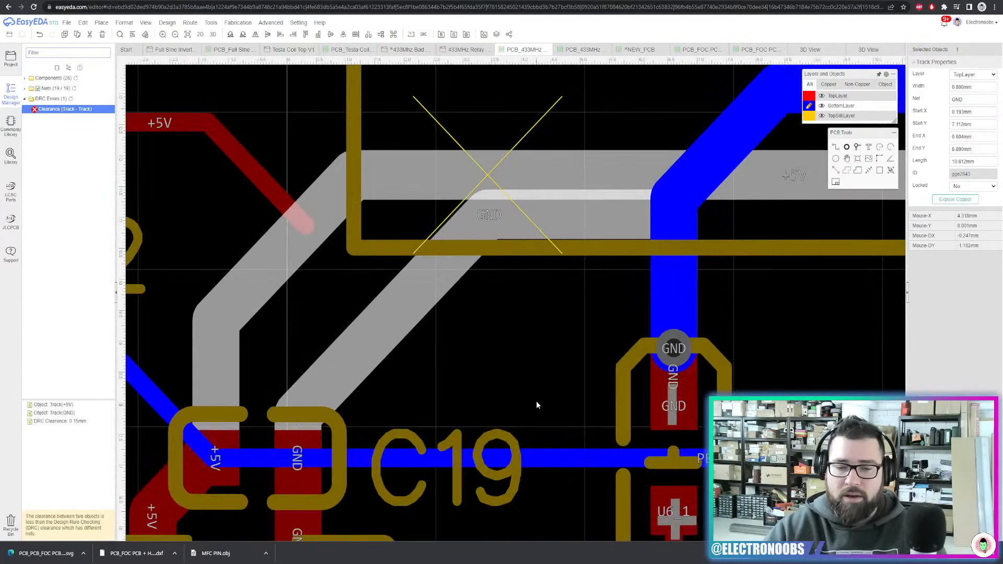
Move the top-layer GND track above C19 clear of the +5V track and rerun the DRC error check
{"action": "left_click", "coordinate": [501, 279]}
{"action": "left_click_drag", "start_coordinate": [533, 218], "coordinate": [454, 320]}
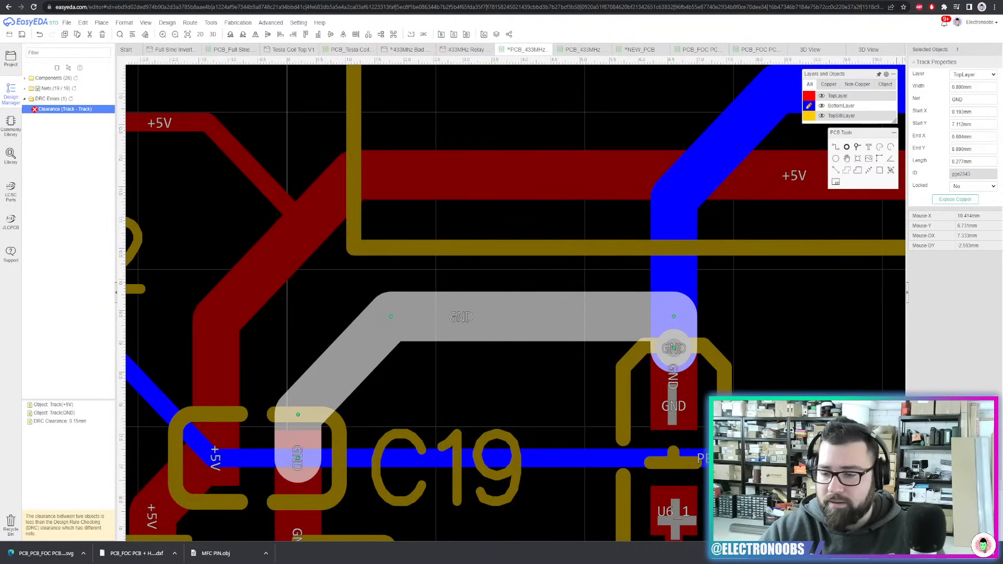
{"action": "left_click", "coordinate": [71, 99]}
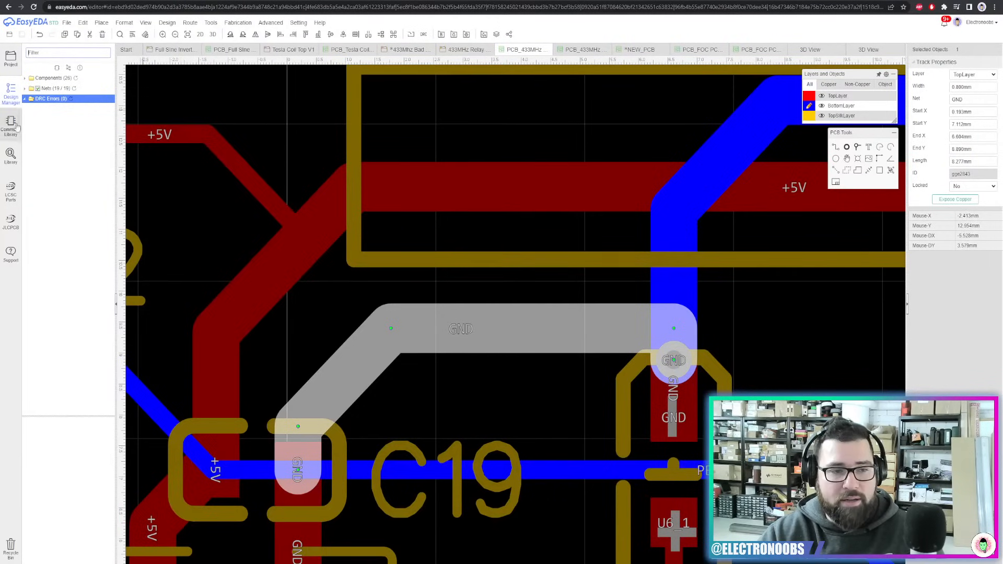
Generate and download the 433MHz relay board's Gerber files without running another DRC check
{"action": "scroll", "coordinate": [530, 187], "scroll_direction": "down", "scroll_amount": 6}
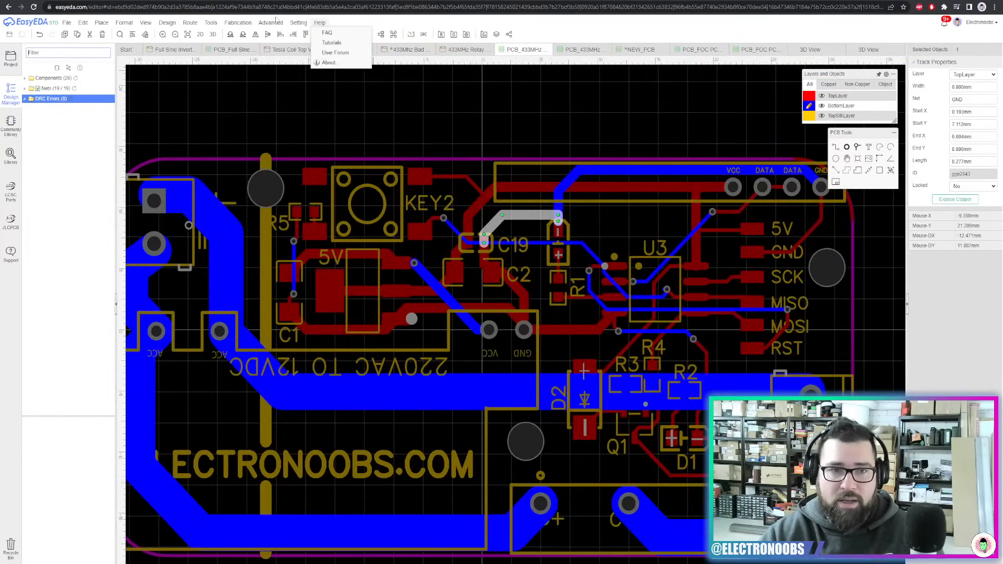
{"action": "mouse_move", "coordinate": [242, 26]}
{"action": "left_click", "coordinate": [256, 44]}
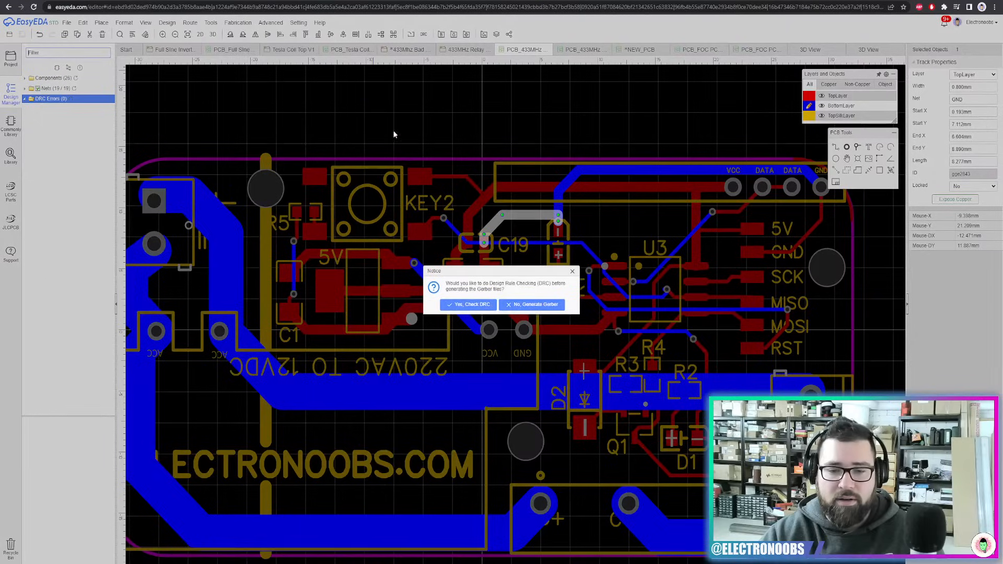
{"action": "left_click", "coordinate": [550, 308]}
{"action": "left_click", "coordinate": [547, 393]}
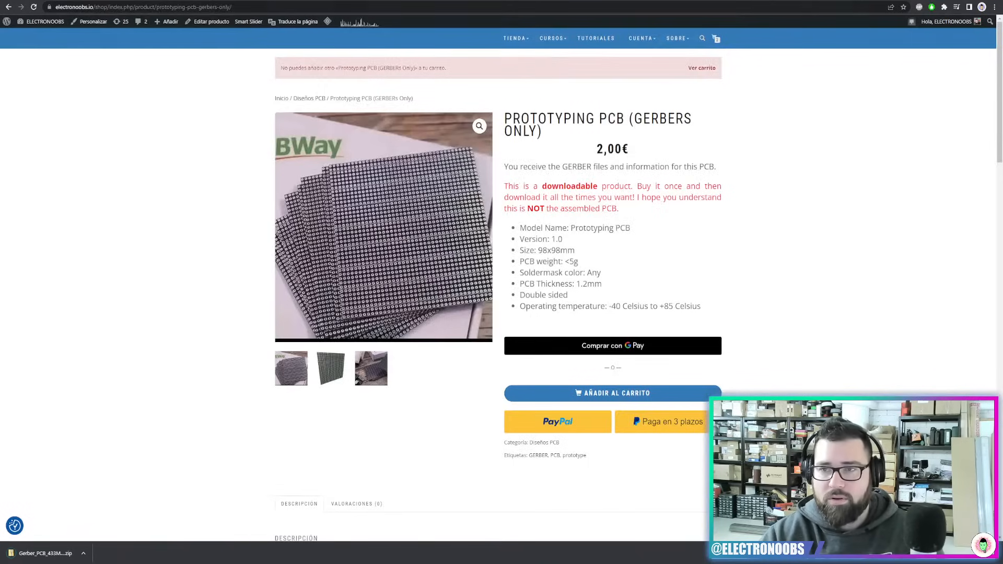
Go to the PCBWay website in the browser and open the online PCB quote form
{"action": "key", "text": "ctrl+l"}
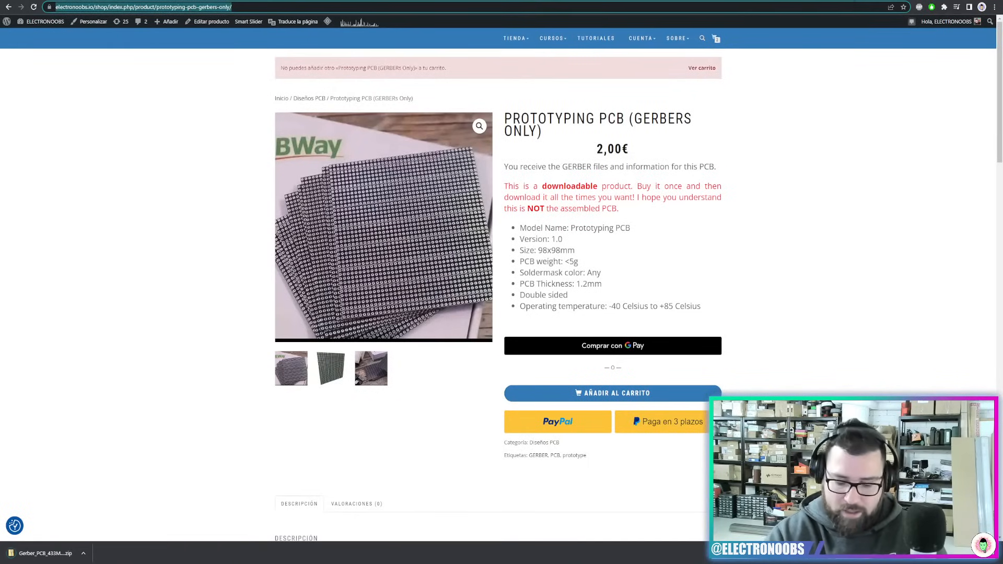
{"action": "type", "text": "pcbway"}
{"action": "key", "text": "Return"}
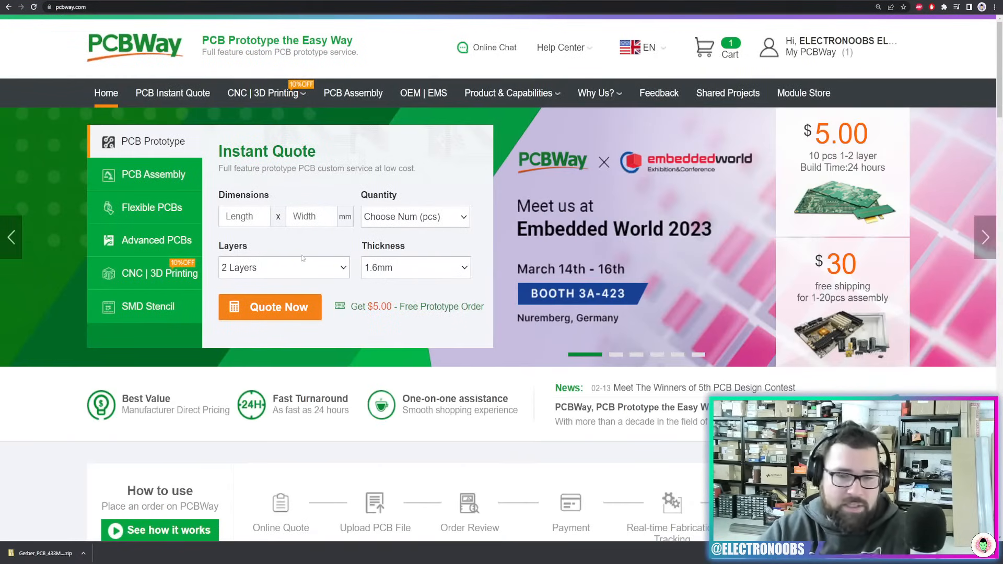
{"action": "left_click", "coordinate": [270, 307]}
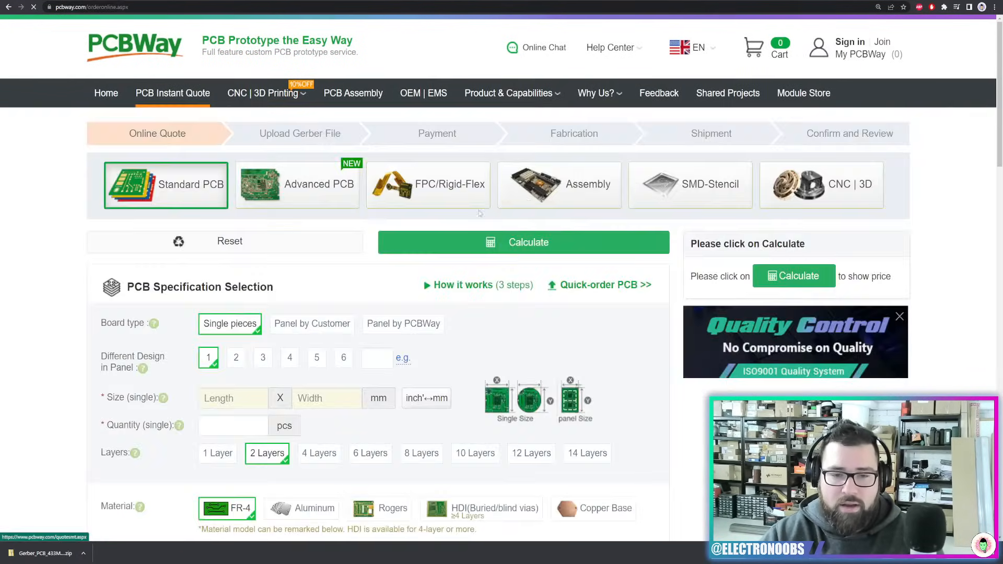
Specify a single-piece board size of 70 x 30 mm, a quantity of 5 and 2 layers
{"action": "scroll", "coordinate": [479, 213], "scroll_direction": "down", "scroll_amount": 4}
{"action": "left_click", "coordinate": [237, 191]}
{"action": "type", "text": "70"}
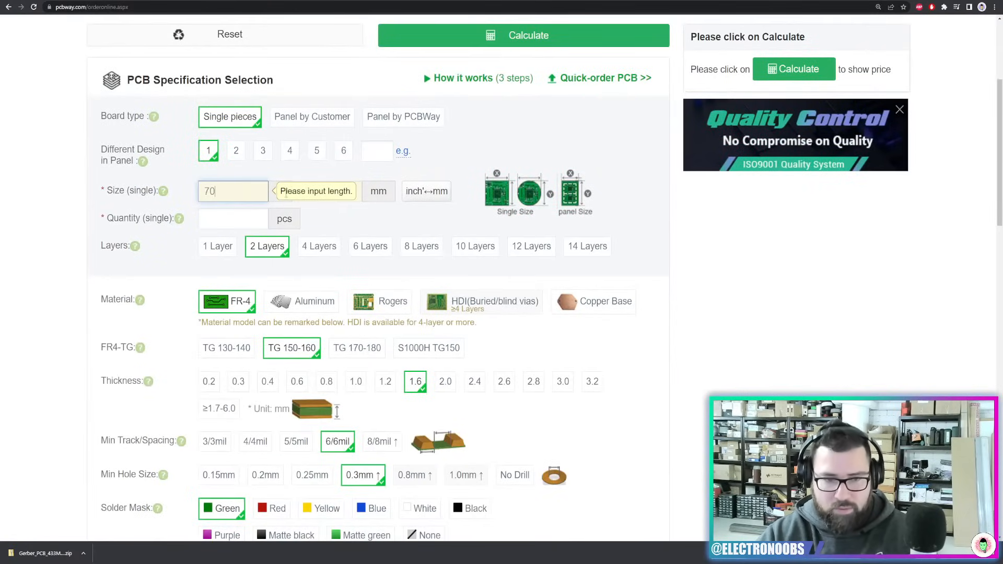
{"action": "key", "text": "Tab"}
{"action": "type", "text": "30"}
{"action": "left_click", "coordinate": [233, 218]}
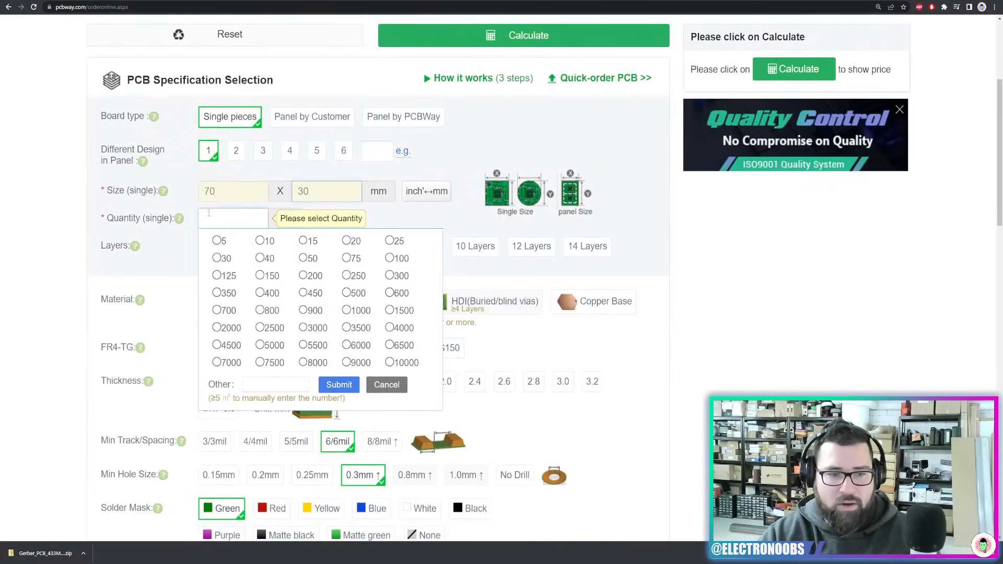
{"action": "left_click", "coordinate": [222, 241]}
{"action": "left_click", "coordinate": [213, 256]}
{"action": "left_click", "coordinate": [264, 248]}
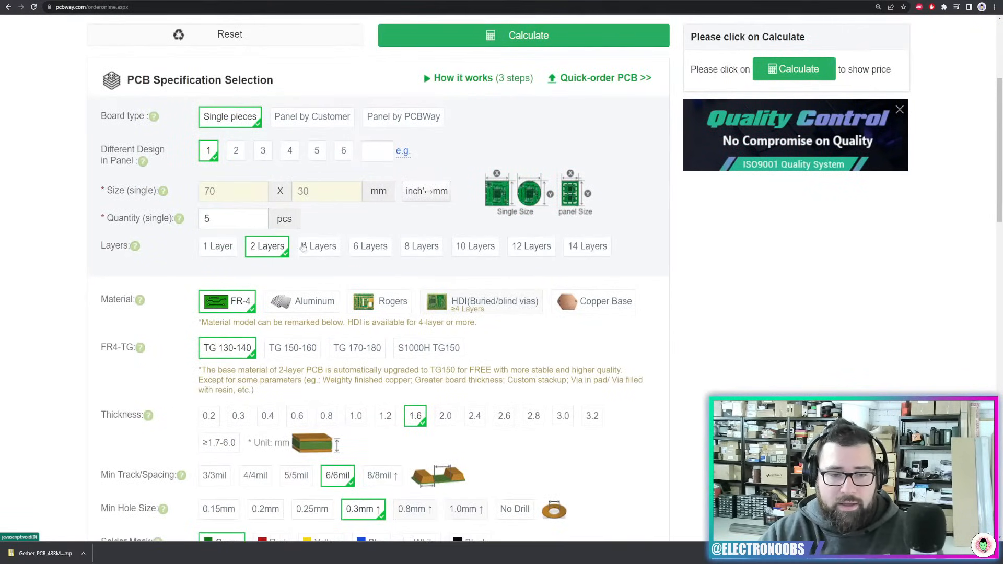
Choose Black solder mask for the board and calculate the order price
{"action": "scroll", "coordinate": [292, 230], "scroll_direction": "down", "scroll_amount": 2}
{"action": "scroll", "coordinate": [185, 230], "scroll_direction": "down", "scroll_amount": 1}
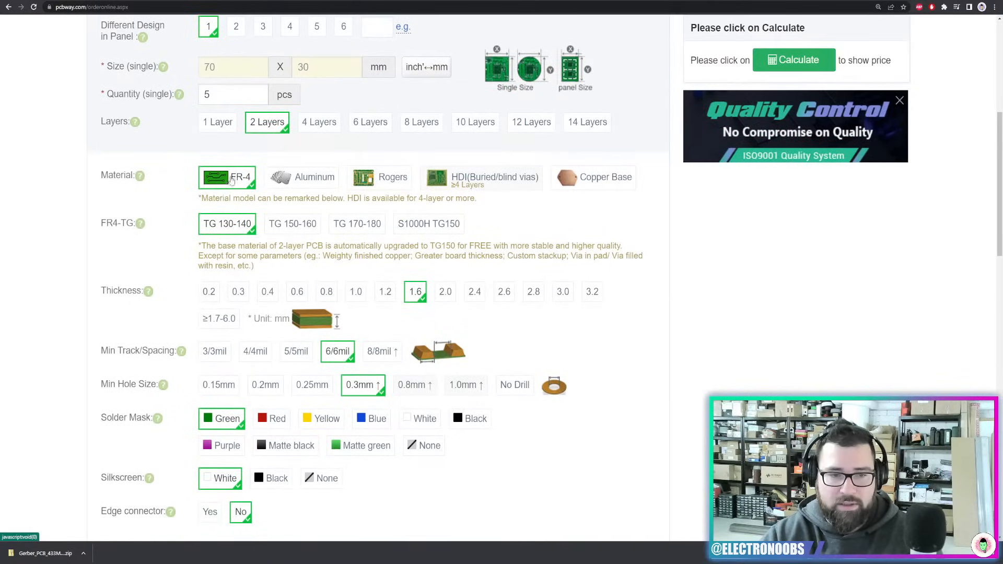
{"action": "scroll", "coordinate": [237, 178], "scroll_direction": "down", "scroll_amount": 4}
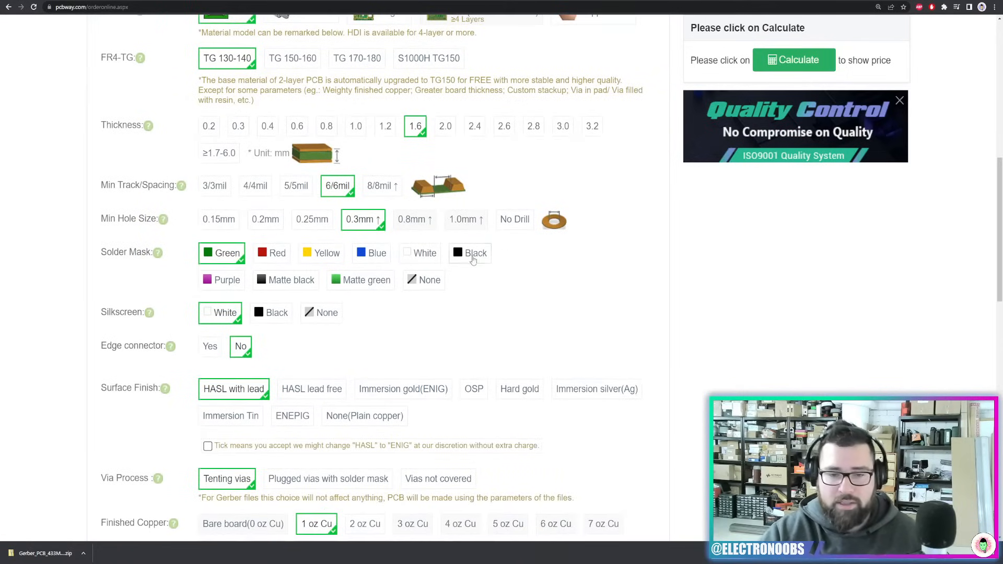
{"action": "left_click", "coordinate": [465, 261]}
{"action": "left_click", "coordinate": [811, 60]}
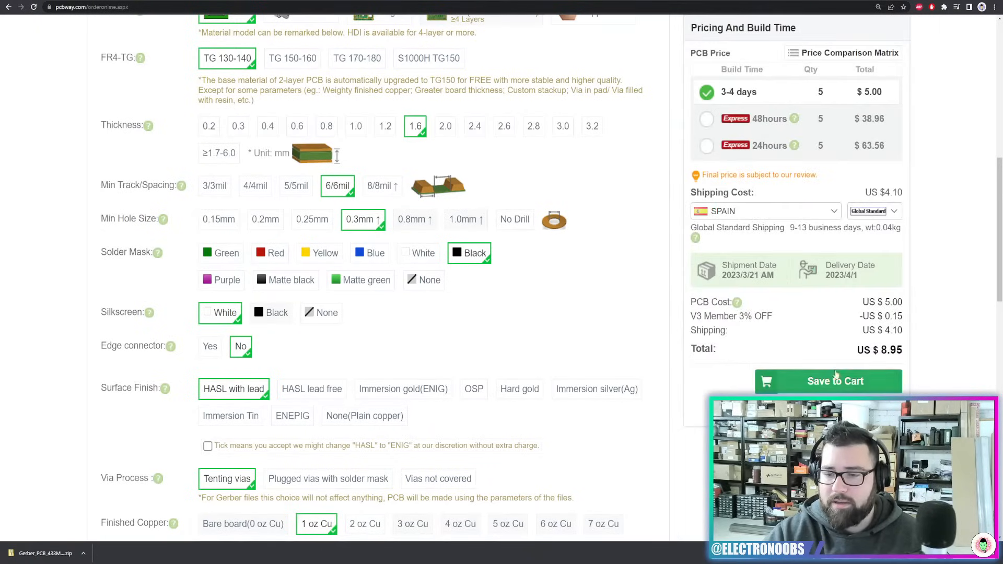
Save the board to the cart, attach Gerber_PCB_433MHz Relay RX_2023-03-17.zip and submit the order
{"action": "left_click", "coordinate": [838, 378]}
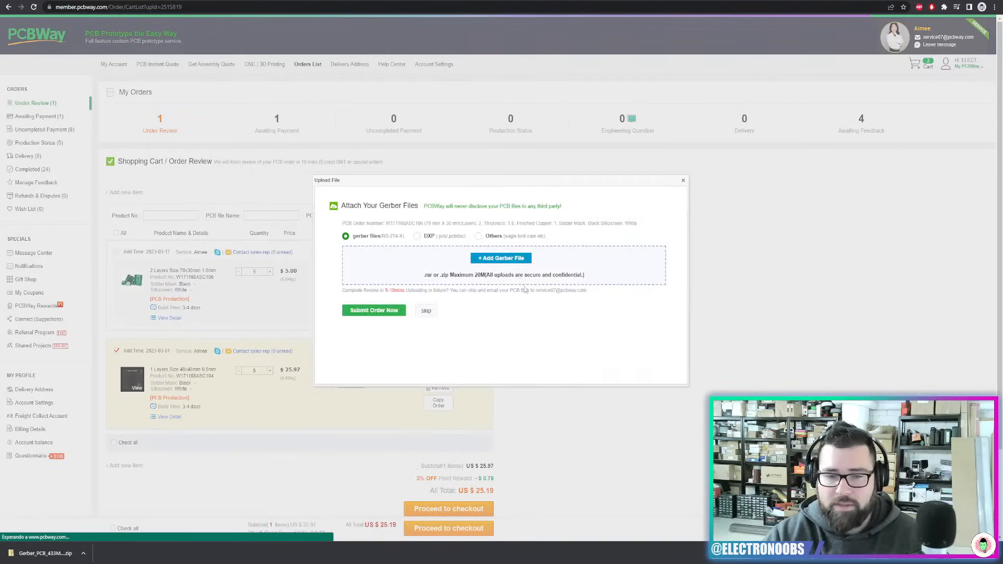
{"action": "left_click", "coordinate": [505, 255]}
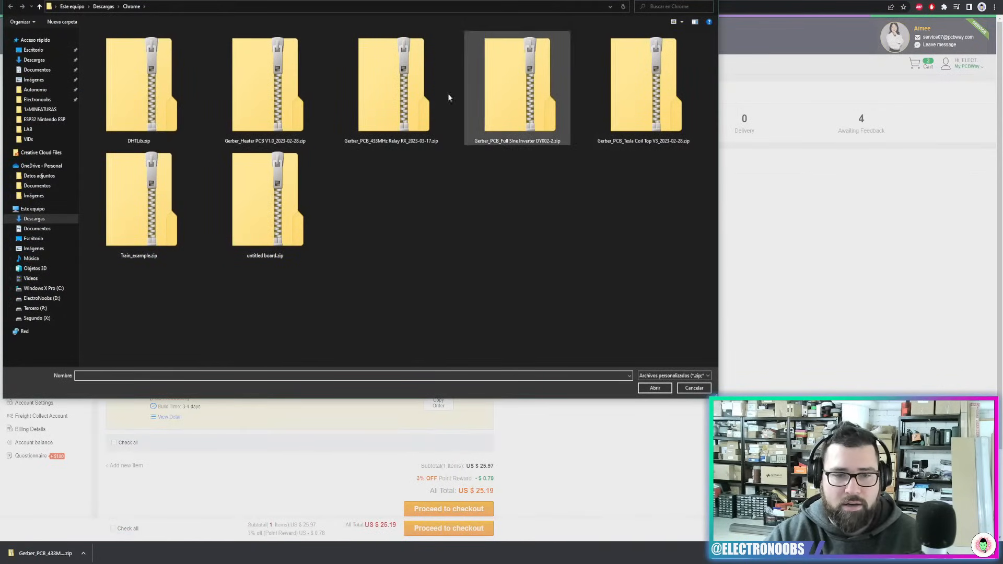
{"action": "double_click", "coordinate": [426, 99]}
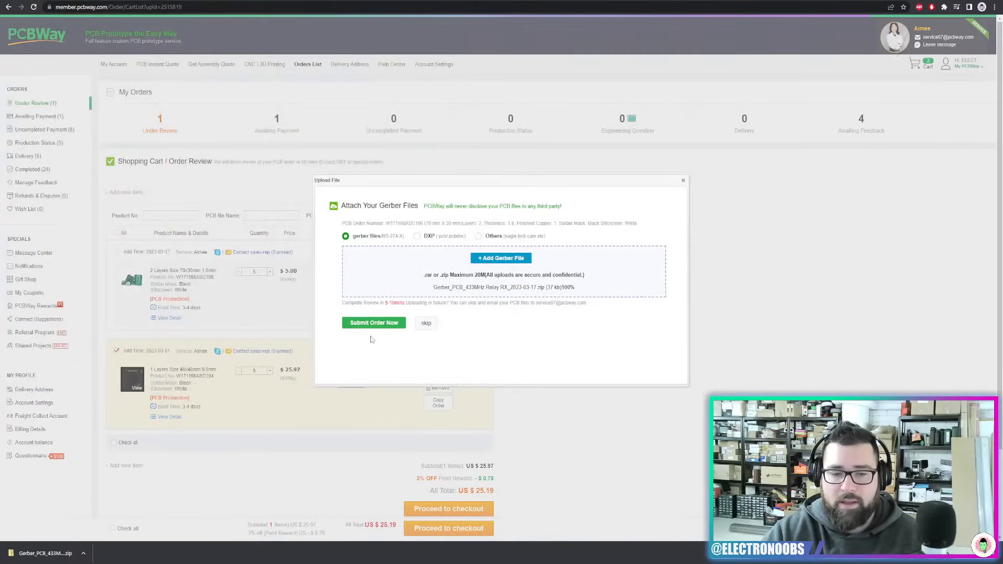
{"action": "left_click", "coordinate": [374, 323]}
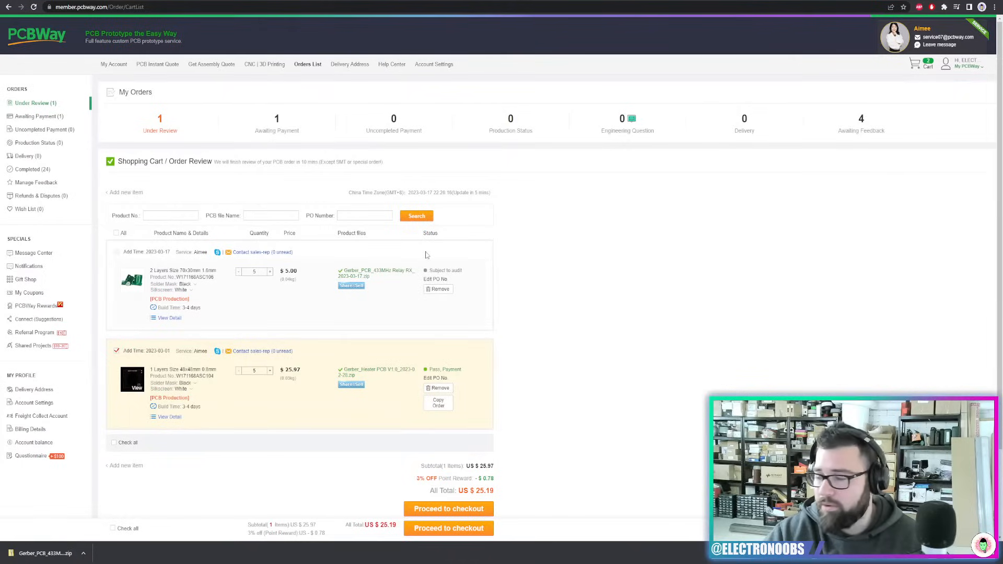
Request removal of the 70x30mm board order, giving "I want to cancel this order instantly" as the reason
{"action": "left_click", "coordinate": [440, 290]}
{"action": "left_click", "coordinate": [450, 224]}
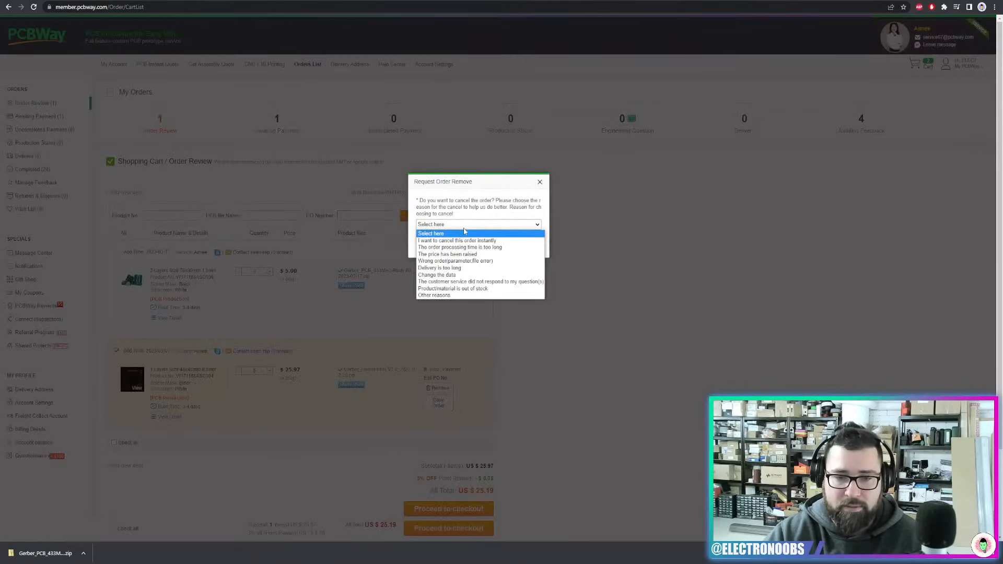
{"action": "left_click", "coordinate": [451, 241]}
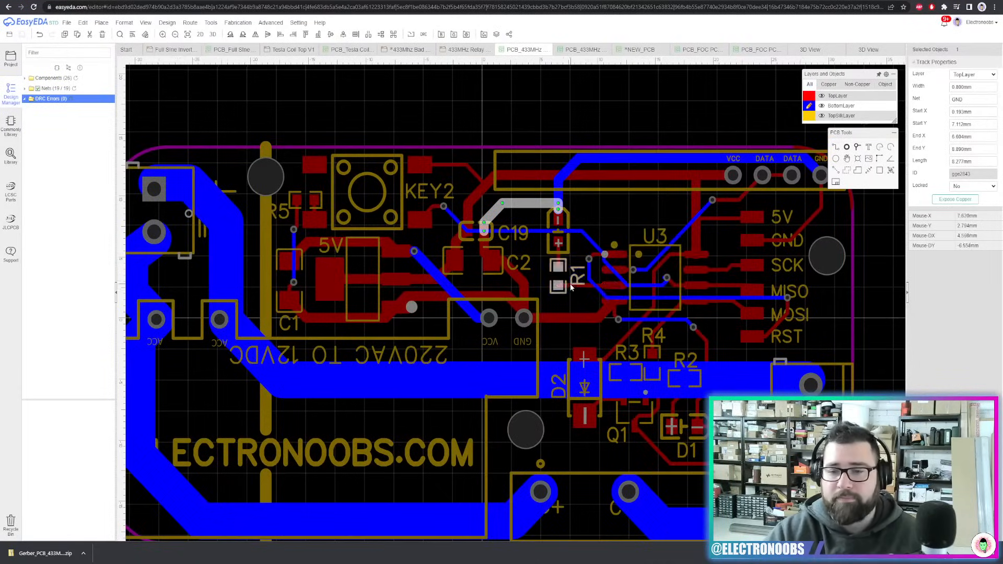
{"action": "scroll", "coordinate": [902, 291], "scroll_direction": "down", "scroll_amount": 2}
{"action": "scroll", "coordinate": [902, 291], "scroll_direction": "up", "scroll_amount": 2}
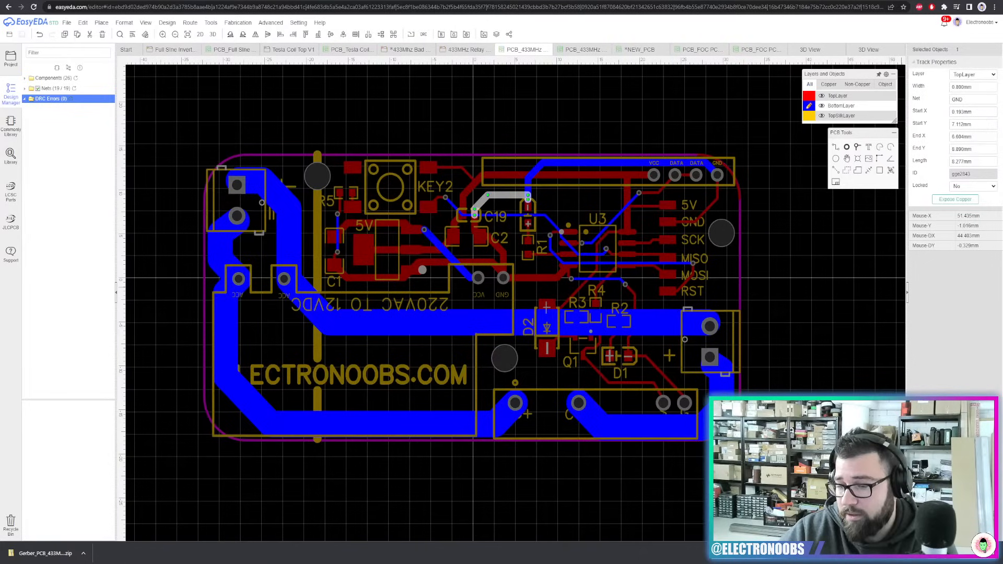
{"action": "left_click", "coordinate": [995, 553]}
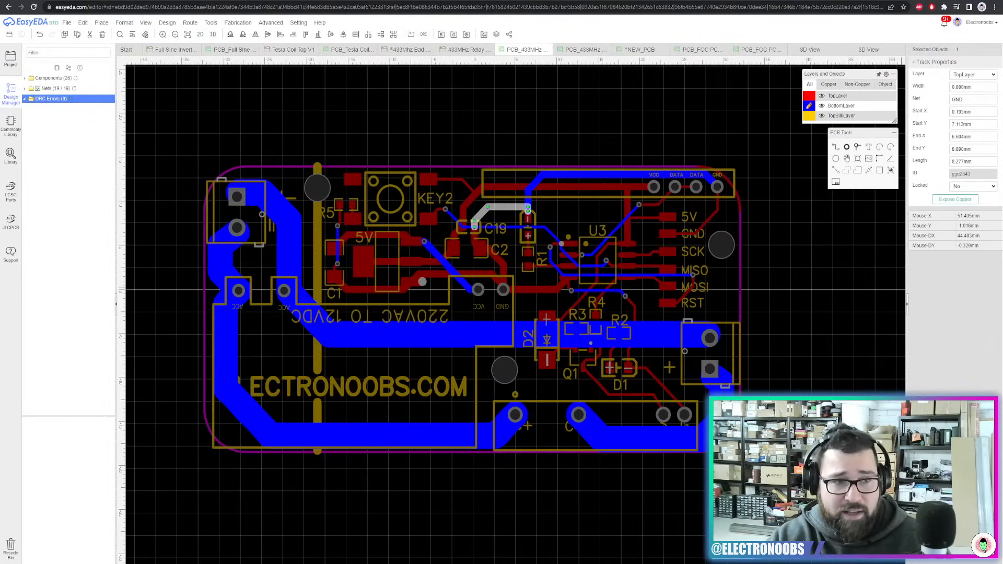
Search the projects for "multi" and open the PCB_Two_hand_Multimeter layout
{"action": "left_click", "coordinate": [3, 58]}
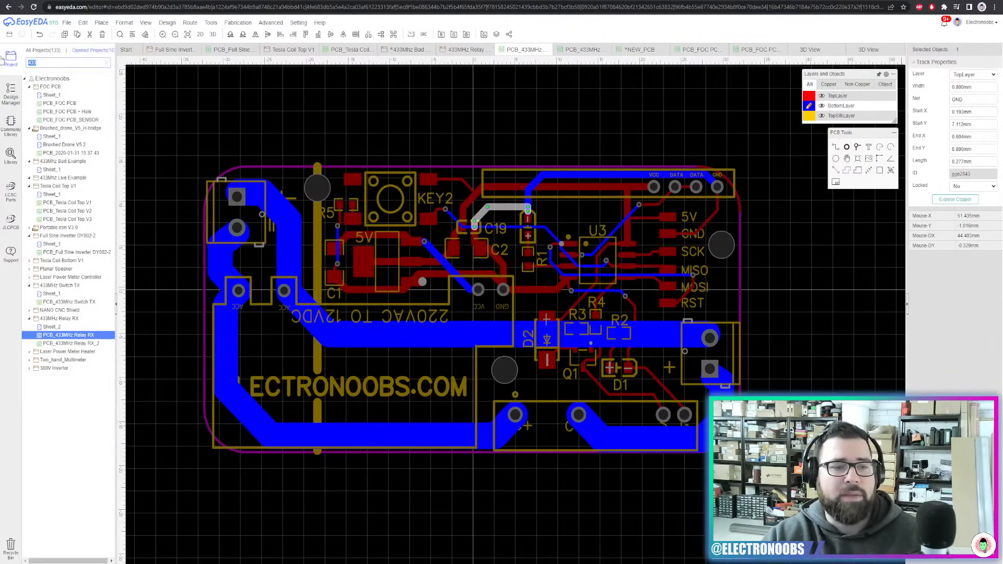
{"action": "type", "text": "mmul"}
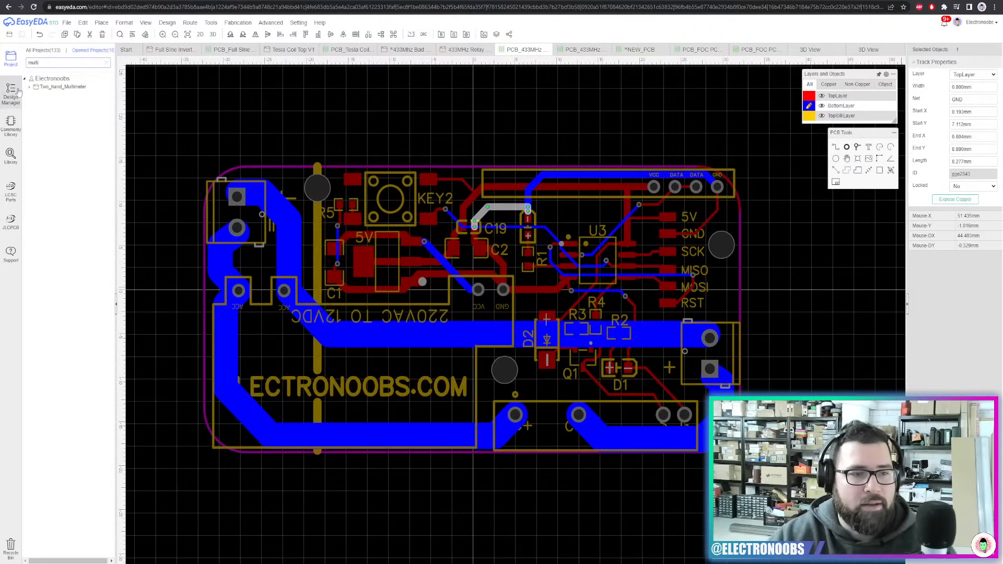
{"action": "type", "text": "ti"}
{"action": "left_click", "coordinate": [65, 103]}
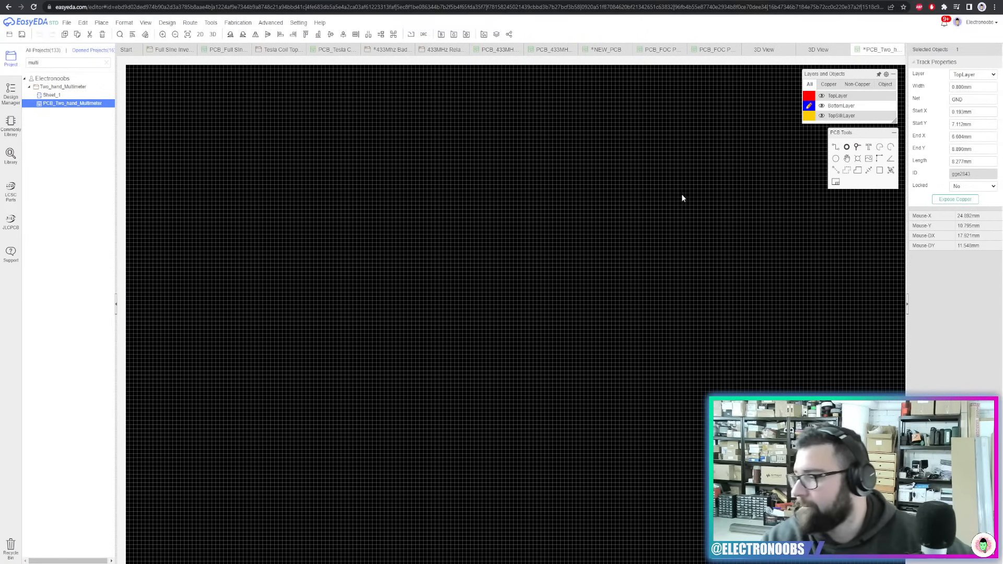
Examine the two-hand multimeter's PCB layout, including its tracks, silkscreen and the U3, U11 and U12 parts outside the outline
{"action": "scroll", "coordinate": [589, 307], "scroll_direction": "up", "scroll_amount": 3}
{"action": "scroll", "coordinate": [589, 306], "scroll_direction": "down", "scroll_amount": 5}
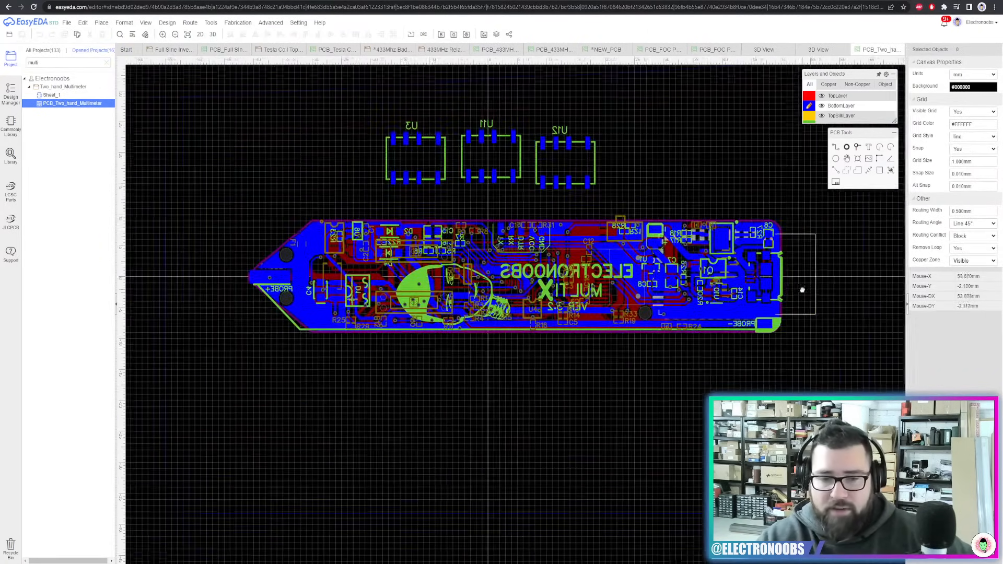
{"action": "scroll", "coordinate": [213, 266], "scroll_direction": "up", "scroll_amount": 8}
{"action": "scroll", "coordinate": [516, 255], "scroll_direction": "down", "scroll_amount": 6}
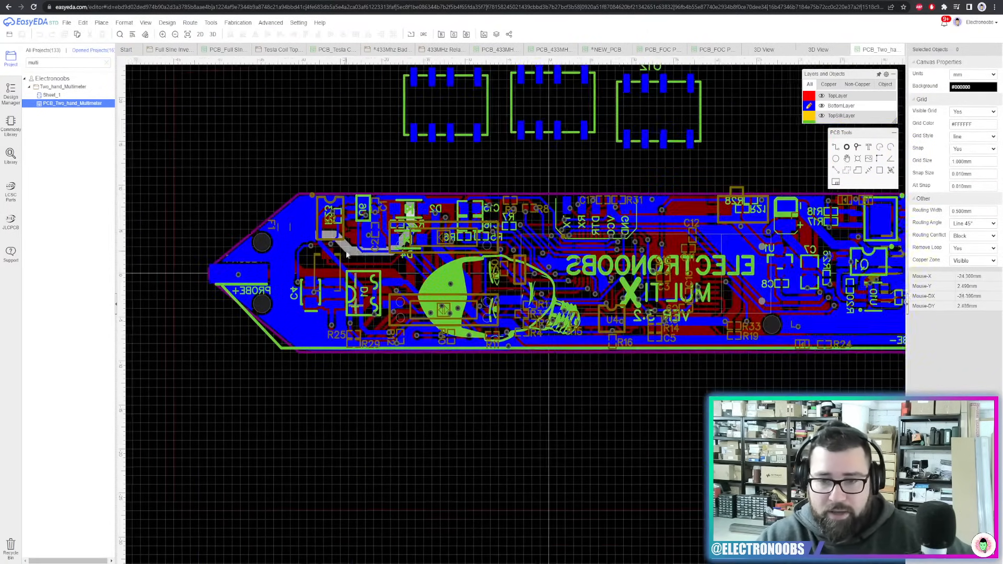
{"action": "scroll", "coordinate": [627, 146], "scroll_direction": "up", "scroll_amount": 3}
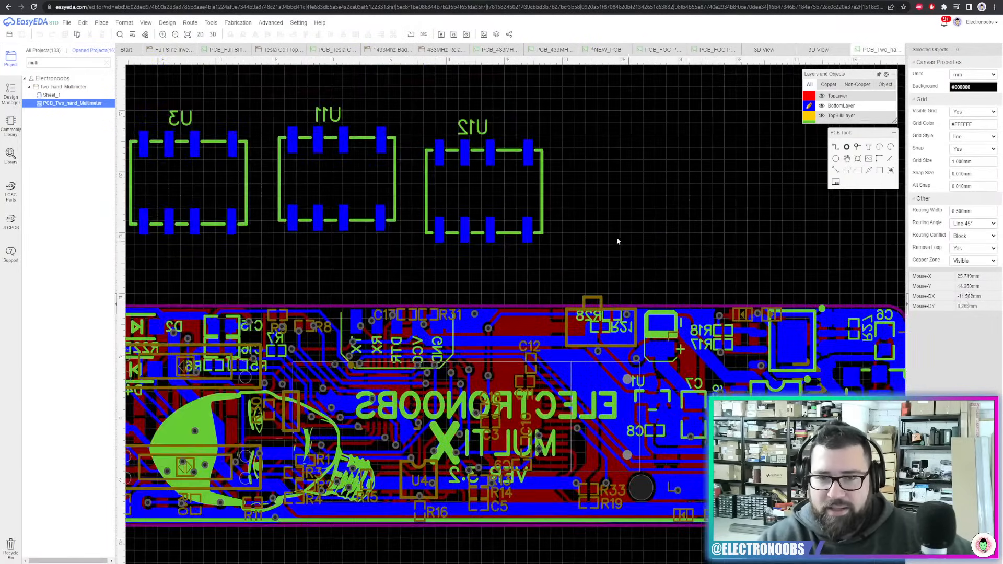
{"action": "scroll", "coordinate": [617, 238], "scroll_direction": "down", "scroll_amount": 3}
{"action": "left_click_drag", "start_coordinate": [633, 158], "coordinate": [307, 253]}
{"action": "left_click", "coordinate": [650, 253]}
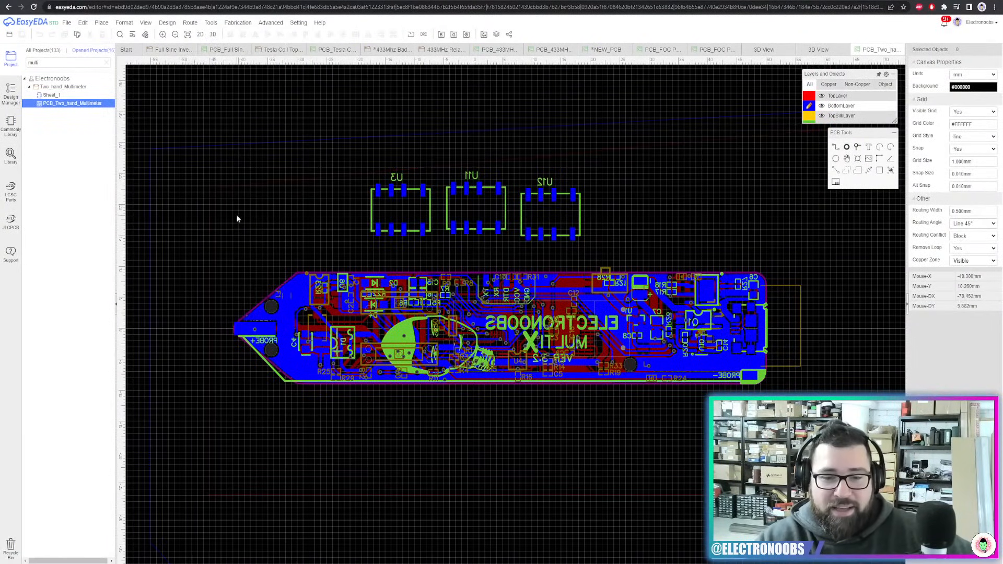
Inspect the multimeter board in a 3D view from a tilted angle, then close that view
{"action": "left_click", "coordinate": [212, 35]}
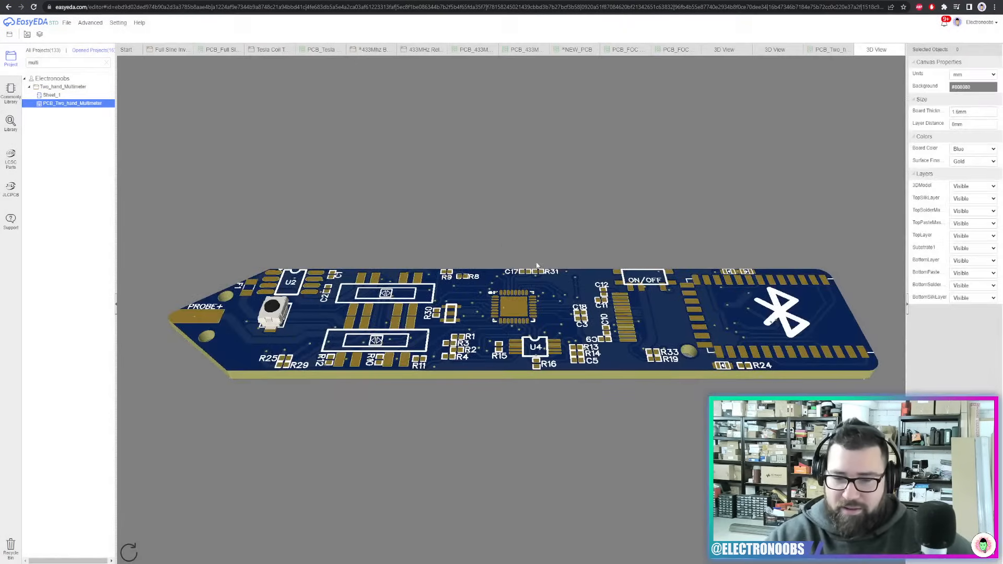
{"action": "left_click_drag", "start_coordinate": [537, 266], "coordinate": [452, 323]}
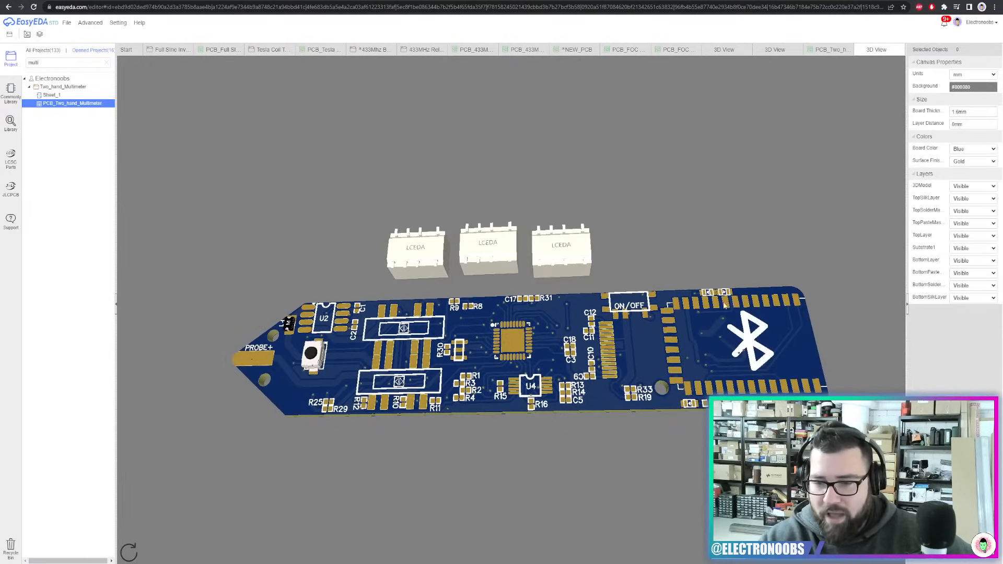
{"action": "left_click", "coordinate": [898, 49]}
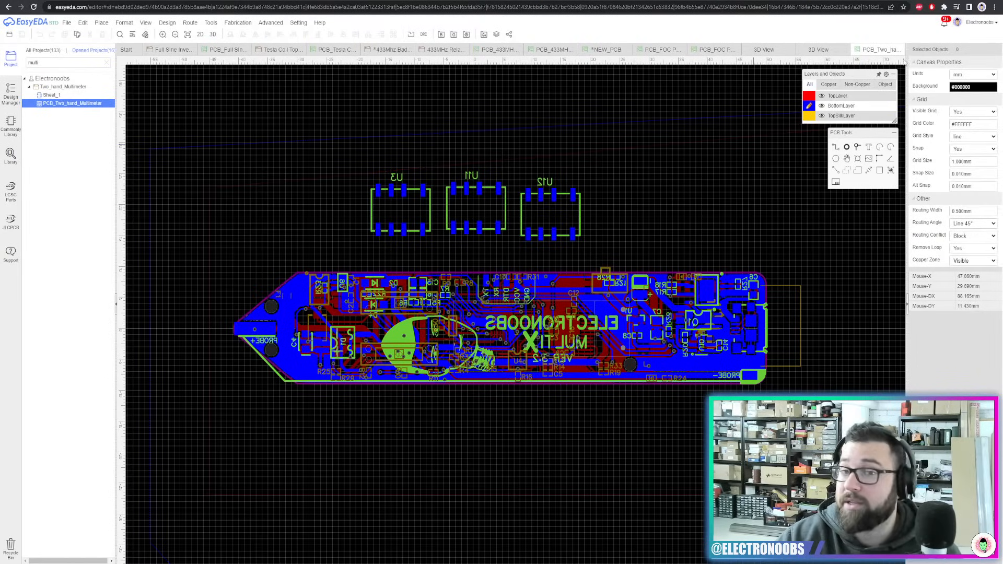
Switch to the full sine inverter's PCB layout
{"action": "left_click", "coordinate": [211, 52]}
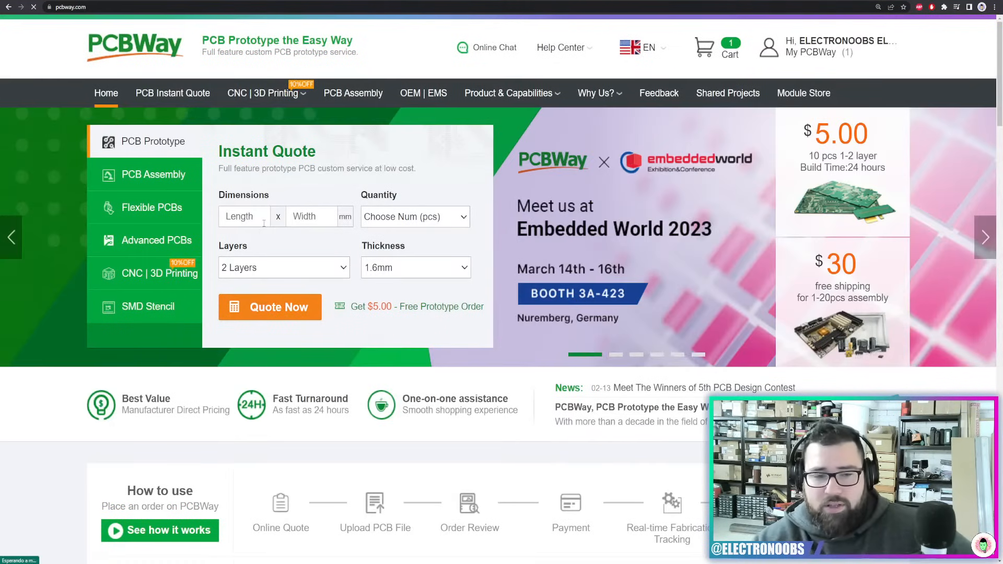
On the PCBWay site, start an instant quote for 5 boards of 20 x 20 mm
{"action": "left_click", "coordinate": [264, 223]}
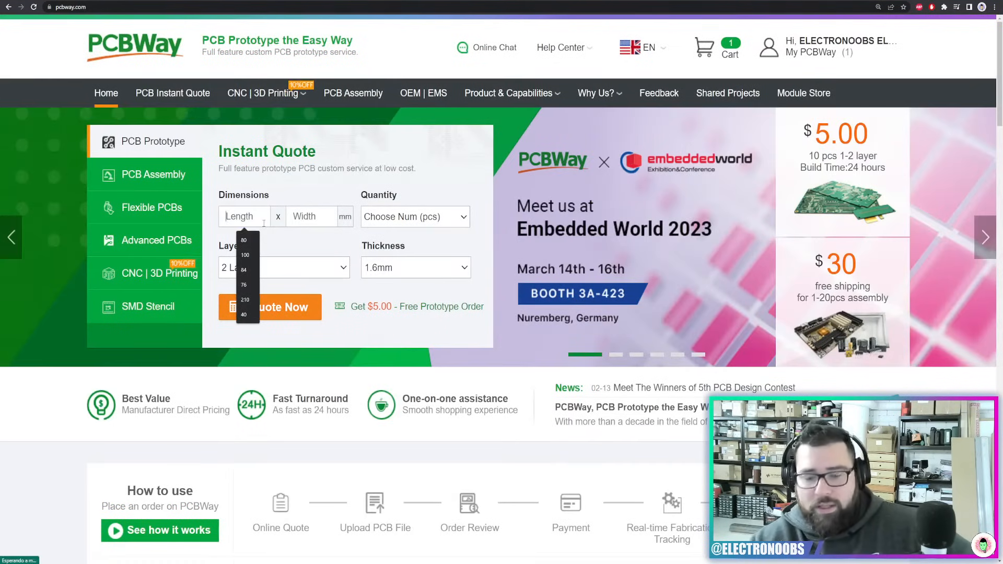
{"action": "type", "text": "20"}
{"action": "left_click", "coordinate": [322, 223]}
{"action": "type", "text": "20"}
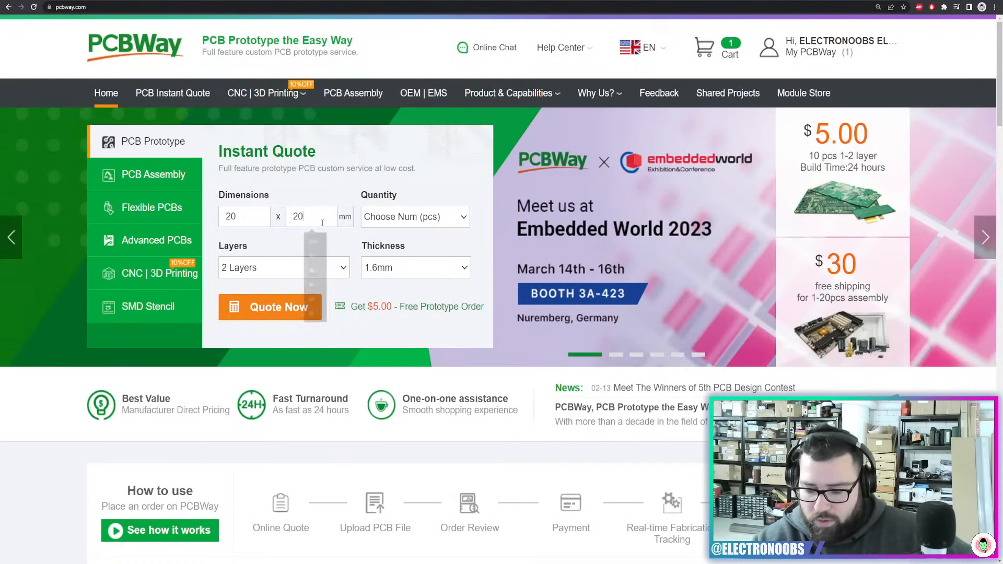
{"action": "left_click", "coordinate": [295, 320]}
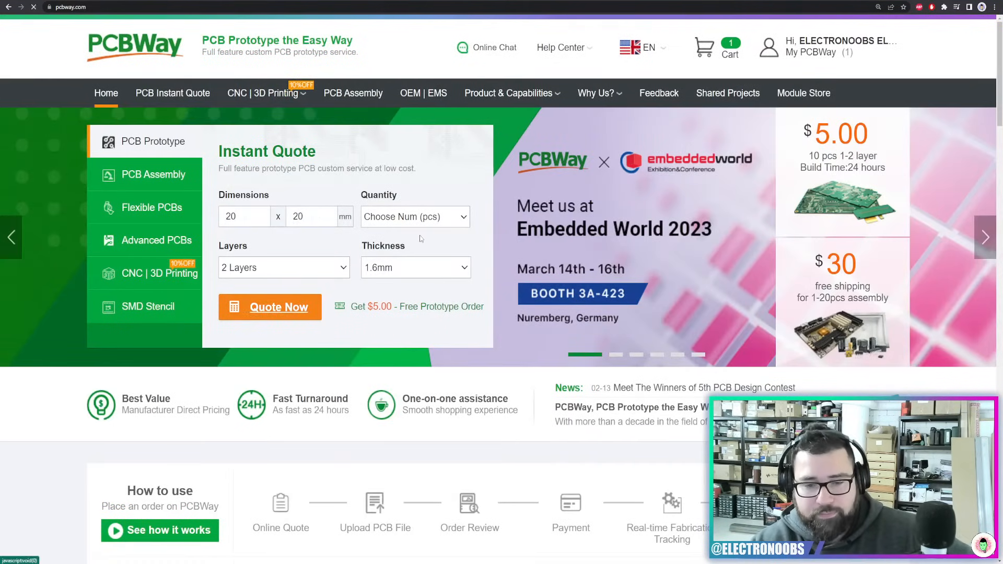
{"action": "scroll", "coordinate": [420, 239], "scroll_direction": "down", "scroll_amount": 4}
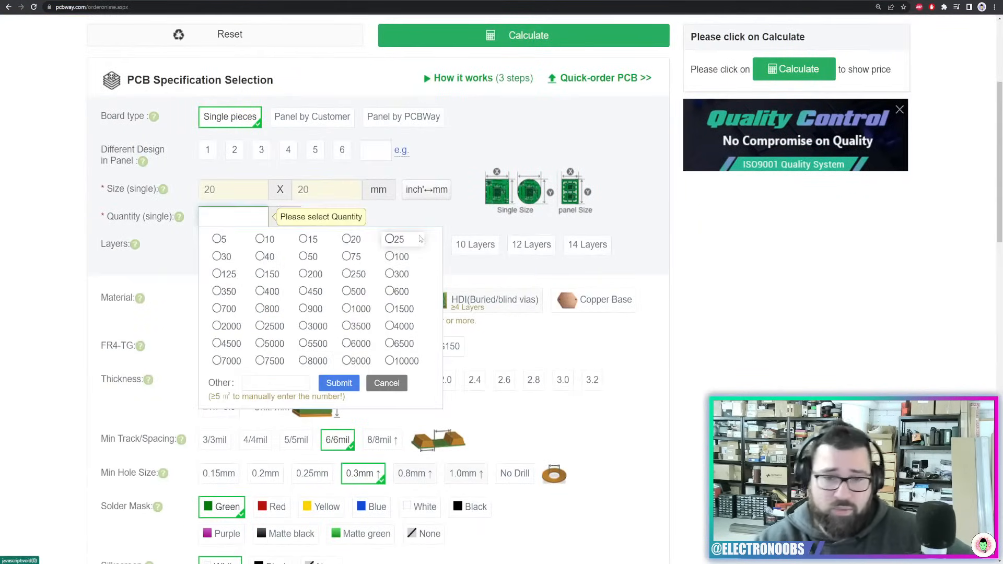
{"action": "left_click", "coordinate": [216, 238]}
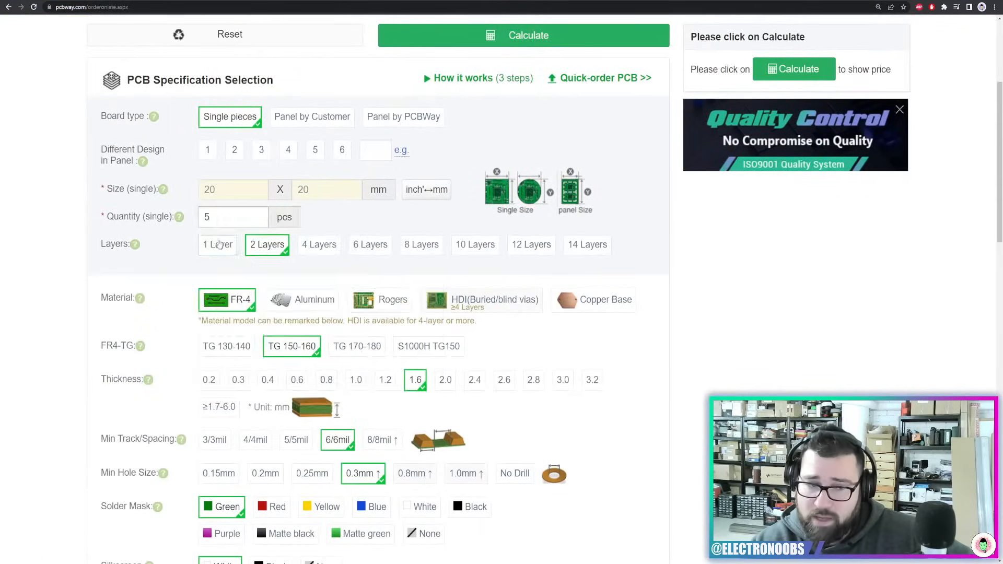
Set the board's surface finish to HASL lead free and calculate the price
{"action": "scroll", "coordinate": [200, 212], "scroll_direction": "down", "scroll_amount": 2}
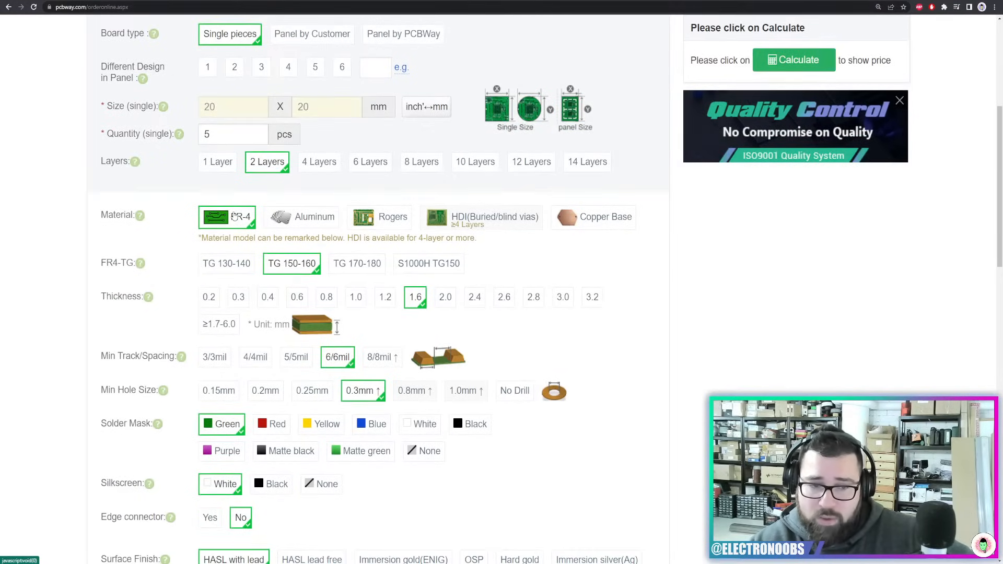
{"action": "scroll", "coordinate": [234, 216], "scroll_direction": "down", "scroll_amount": 3}
{"action": "scroll", "coordinate": [228, 368], "scroll_direction": "down", "scroll_amount": 2}
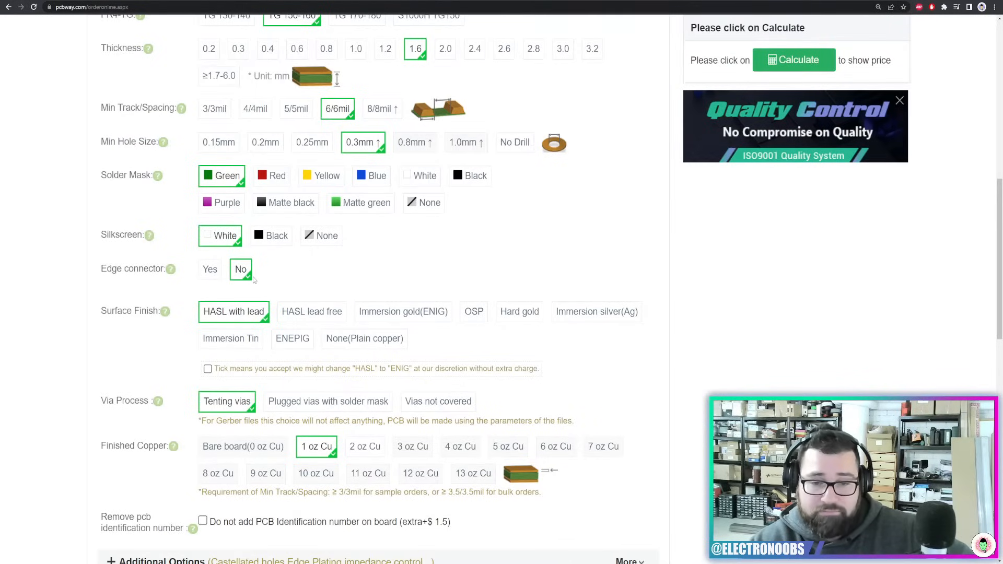
{"action": "left_click", "coordinate": [311, 312]}
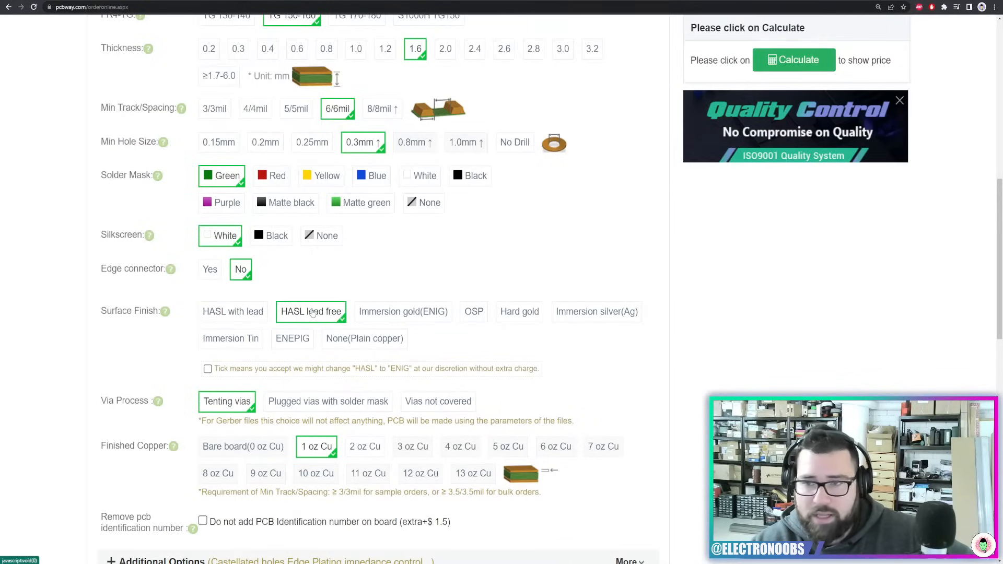
{"action": "left_click", "coordinate": [799, 61]}
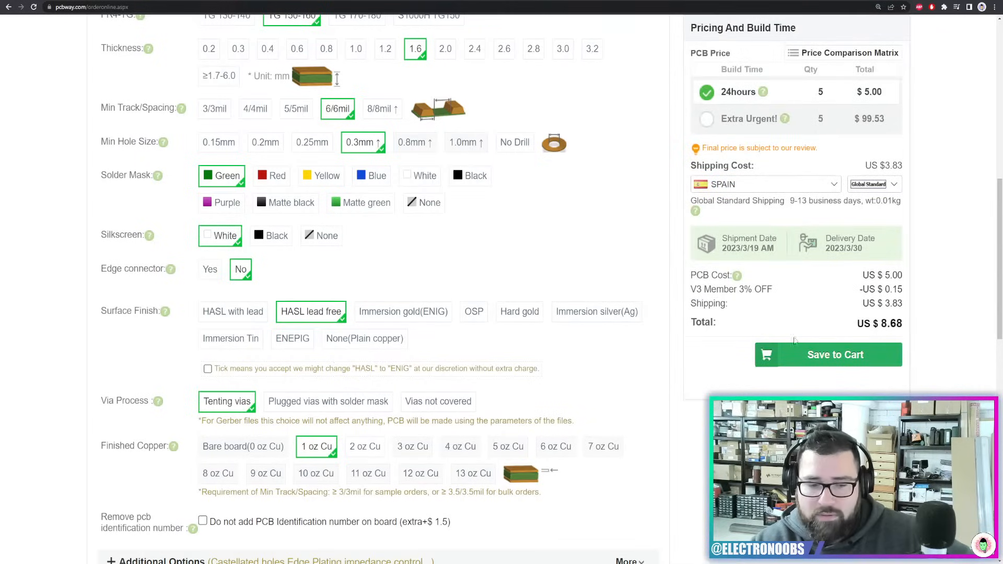
Try Immersion gold(ENIG) as the surface finish to compare the price, and return to HASL lead free
{"action": "scroll", "coordinate": [305, 356], "scroll_direction": "down", "scroll_amount": 2}
{"action": "left_click", "coordinate": [402, 229]}
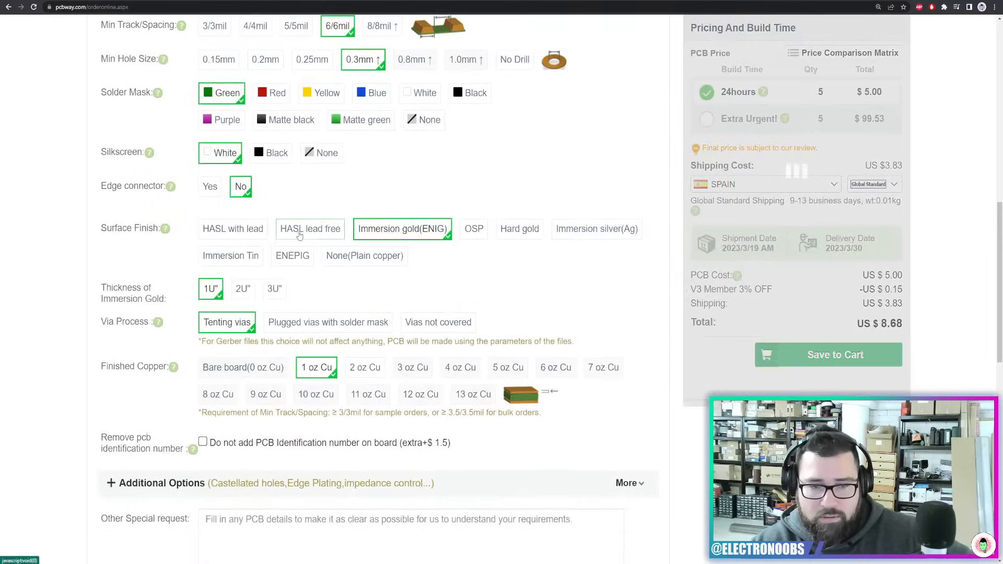
{"action": "left_click", "coordinate": [296, 235]}
{"action": "left_click", "coordinate": [374, 233]}
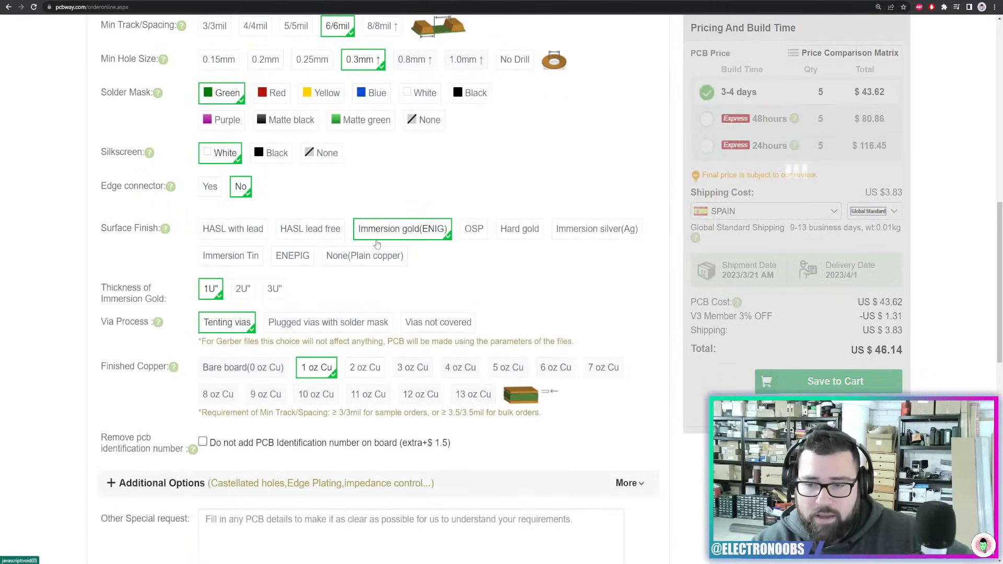
{"action": "left_click", "coordinate": [328, 235]}
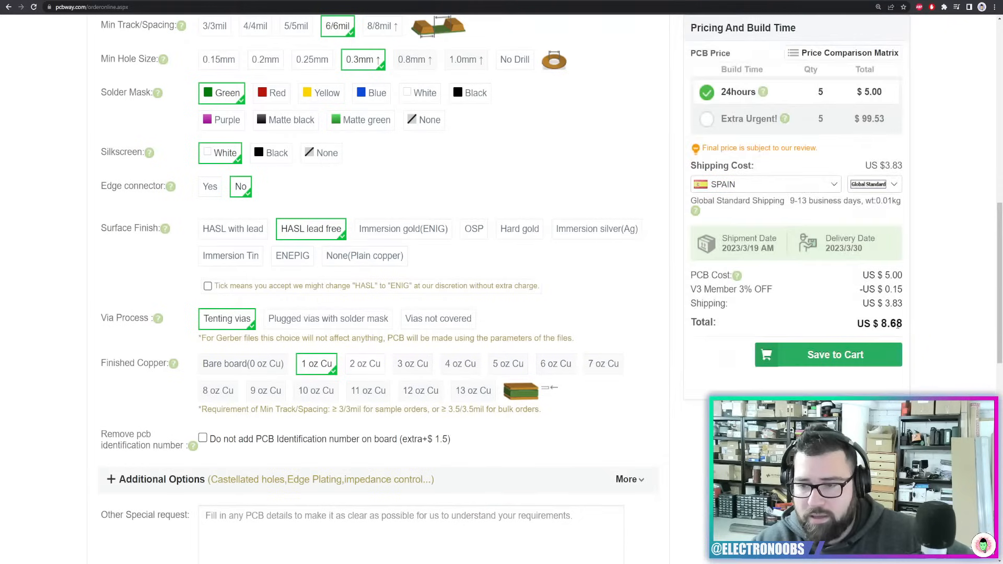
Review the board specifications and the FR4-TG explanation, and change the board material to Aluminum
{"action": "scroll", "coordinate": [253, 311], "scroll_direction": "up", "scroll_amount": 2}
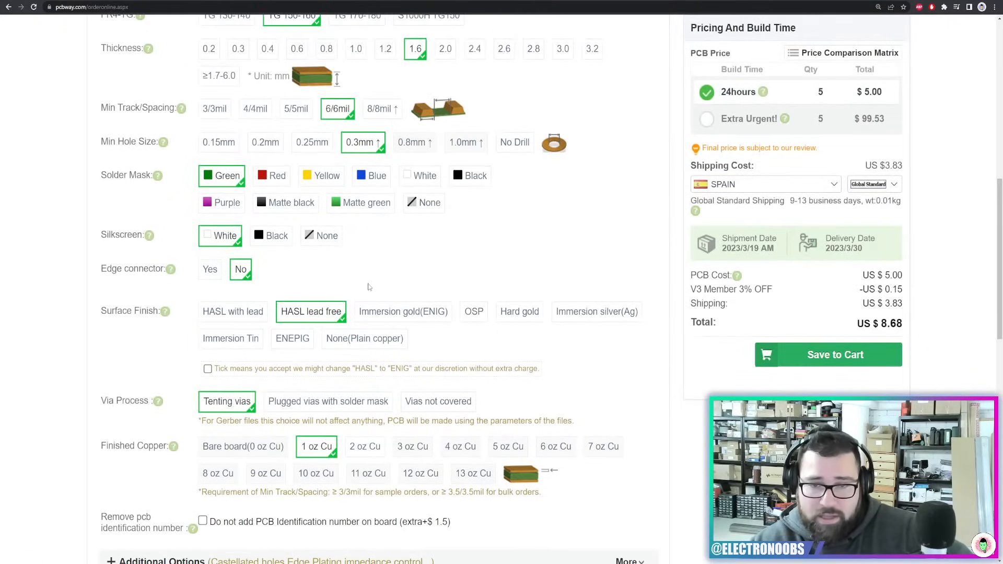
{"action": "scroll", "coordinate": [370, 283], "scroll_direction": "up", "scroll_amount": 4}
{"action": "scroll", "coordinate": [296, 301], "scroll_direction": "down", "scroll_amount": 4}
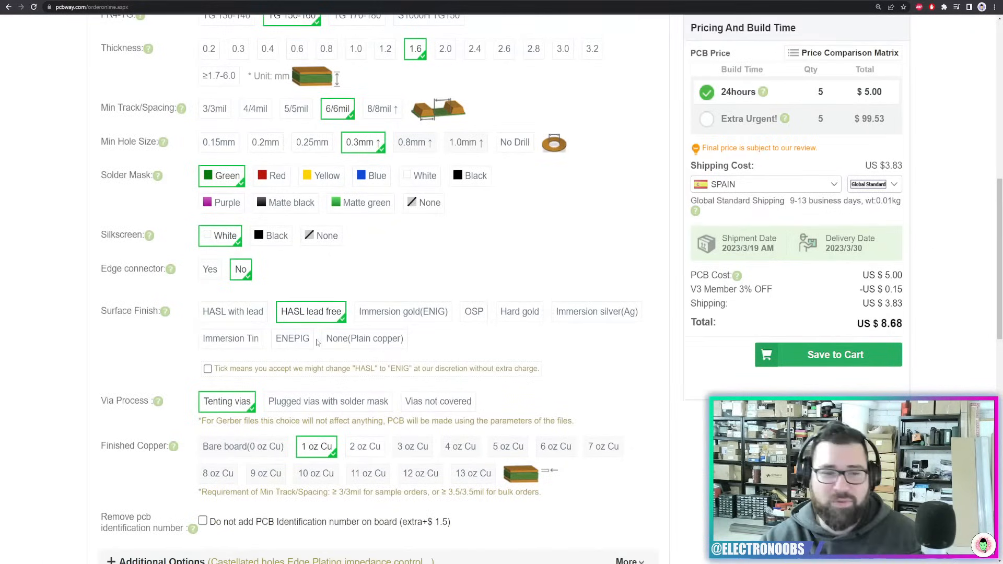
{"action": "scroll", "coordinate": [317, 342], "scroll_direction": "up", "scroll_amount": 5}
{"action": "mouse_move", "coordinate": [145, 263]}
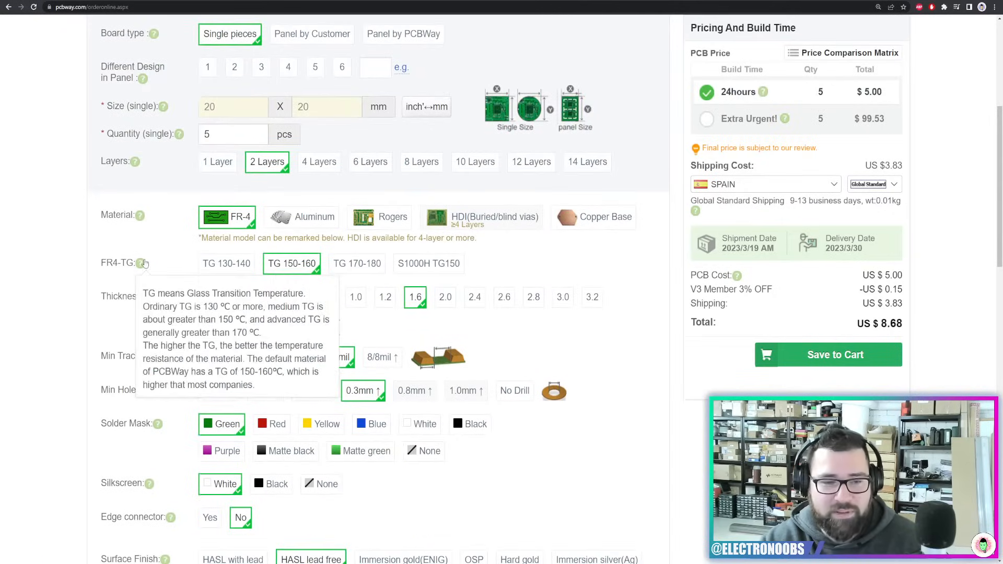
{"action": "left_click", "coordinate": [303, 228]}
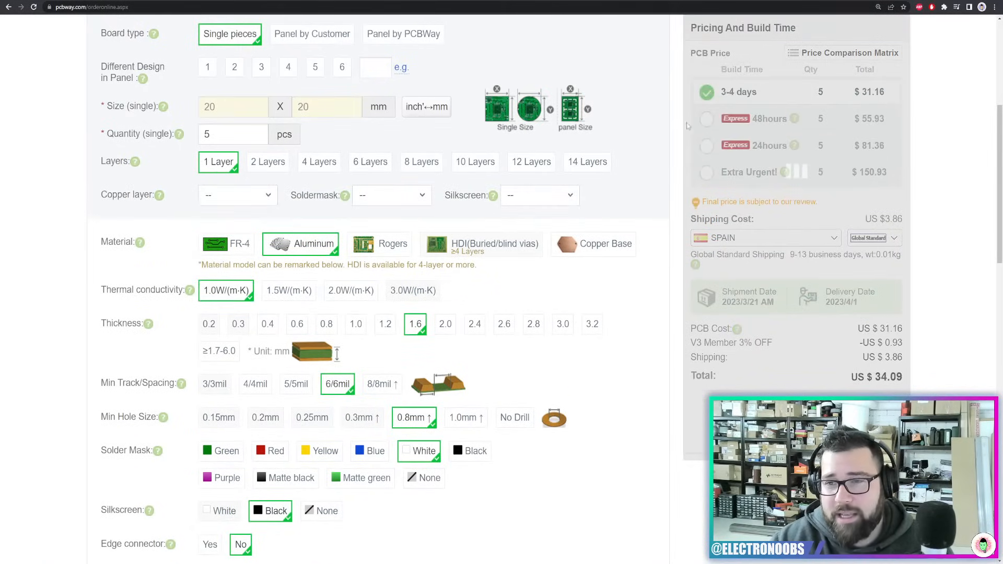
Open the shopping cart and preview the Gerber image of the single-layer heater PCB order
{"action": "scroll", "coordinate": [687, 126], "scroll_direction": "up", "scroll_amount": 6}
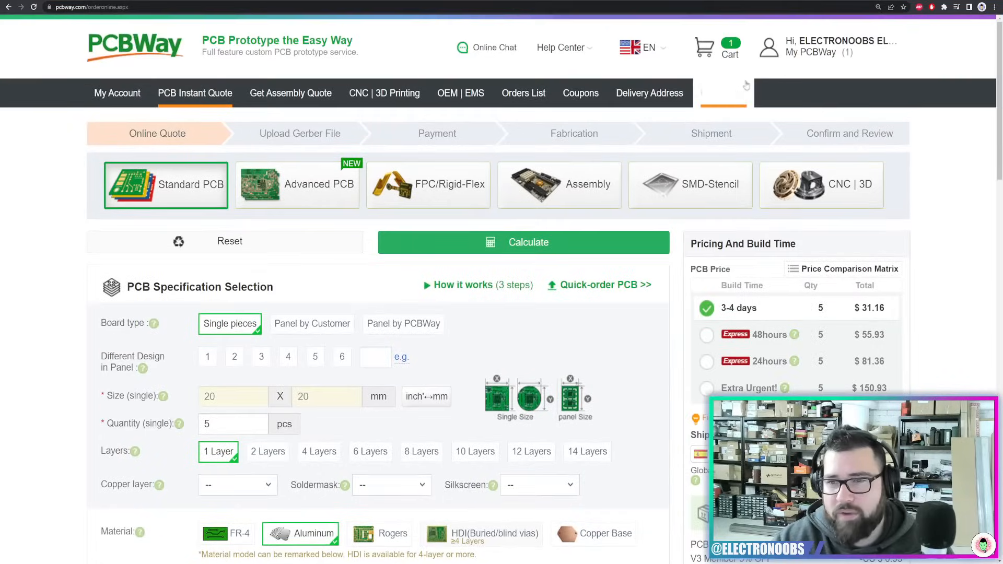
{"action": "mouse_move", "coordinate": [815, 48]}
{"action": "left_click", "coordinate": [825, 105]}
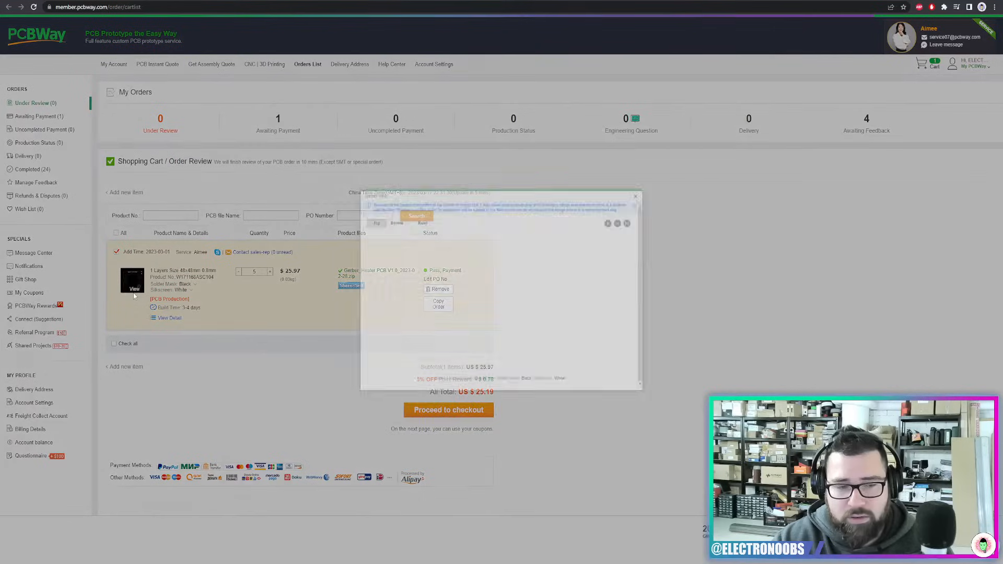
{"action": "left_click", "coordinate": [135, 288]}
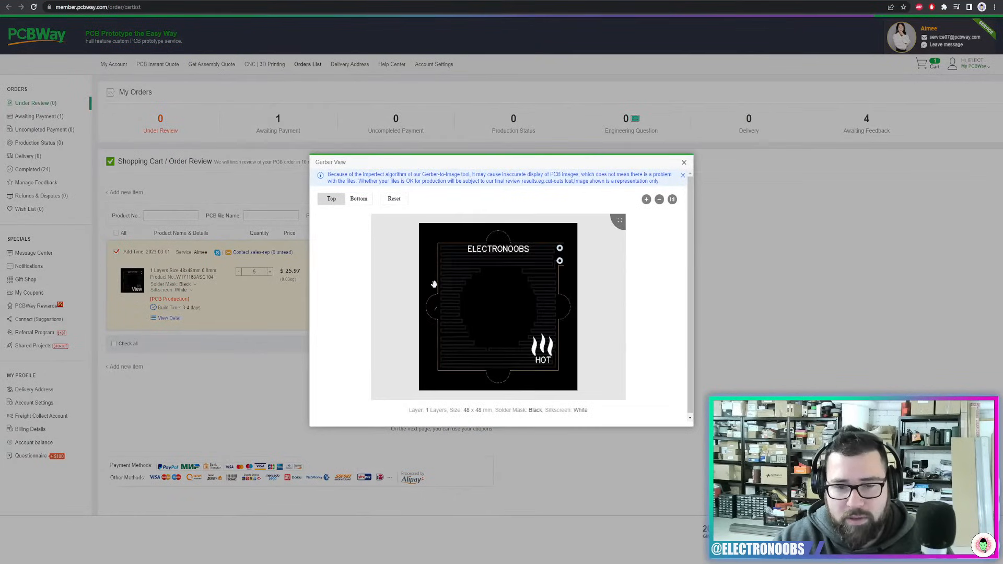
{"action": "mouse_move", "coordinate": [486, 300]}
{"action": "left_mouse_down"}
{"action": "mouse_move", "coordinate": [484, 282]}
{"action": "mouse_move", "coordinate": [499, 297]}
{"action": "left_mouse_up"}
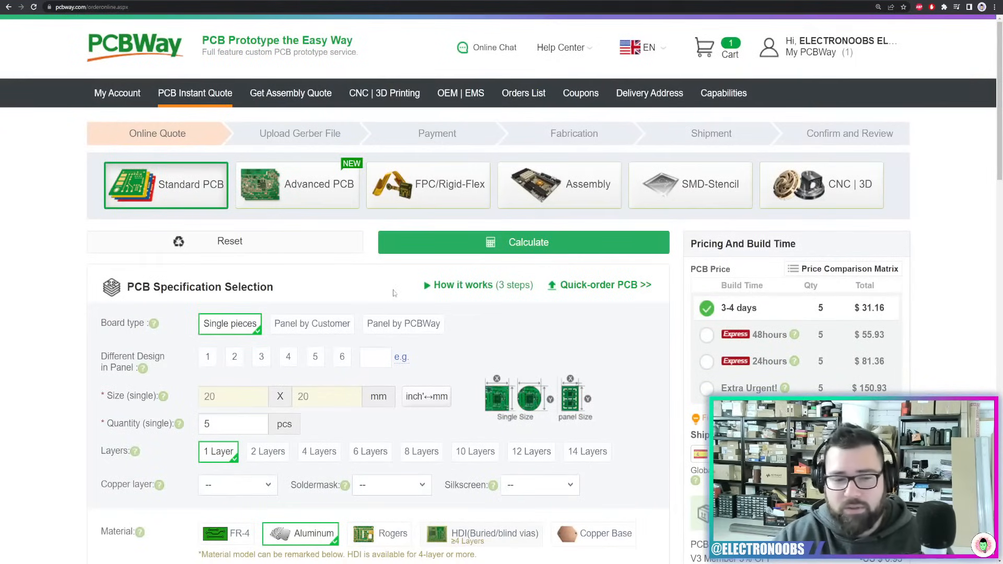
Save the 20 x 20 mm aluminum board quote to the cart and dismiss the Gerber upload without attaching a file
{"action": "scroll", "coordinate": [392, 291], "scroll_direction": "down", "scroll_amount": 5}
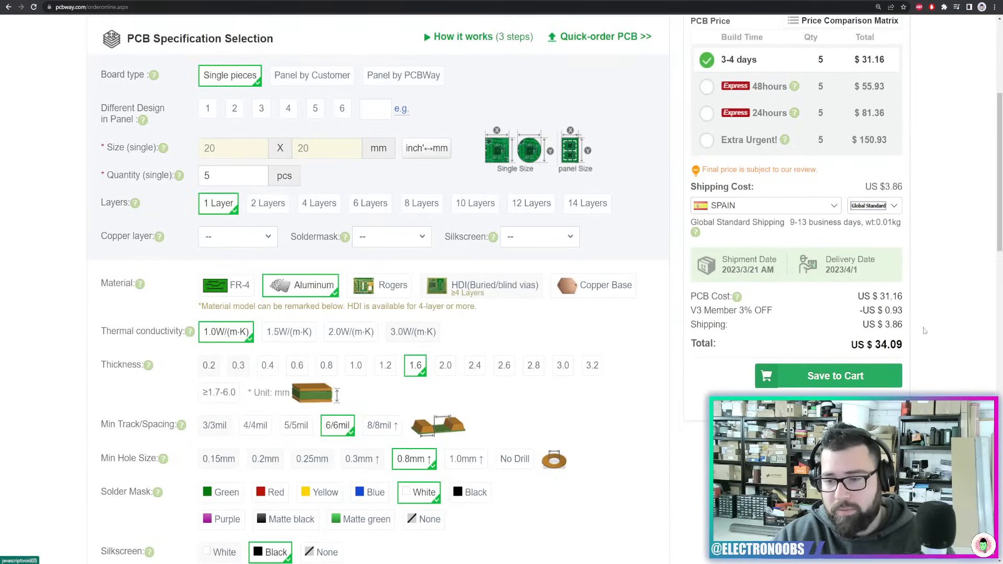
{"action": "left_click", "coordinate": [873, 368]}
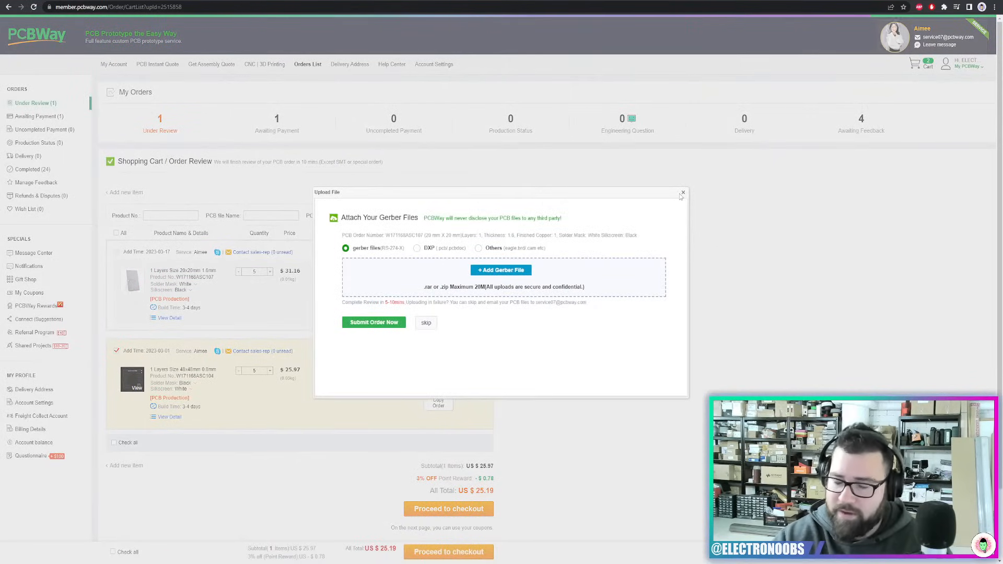
{"action": "left_click", "coordinate": [682, 193]}
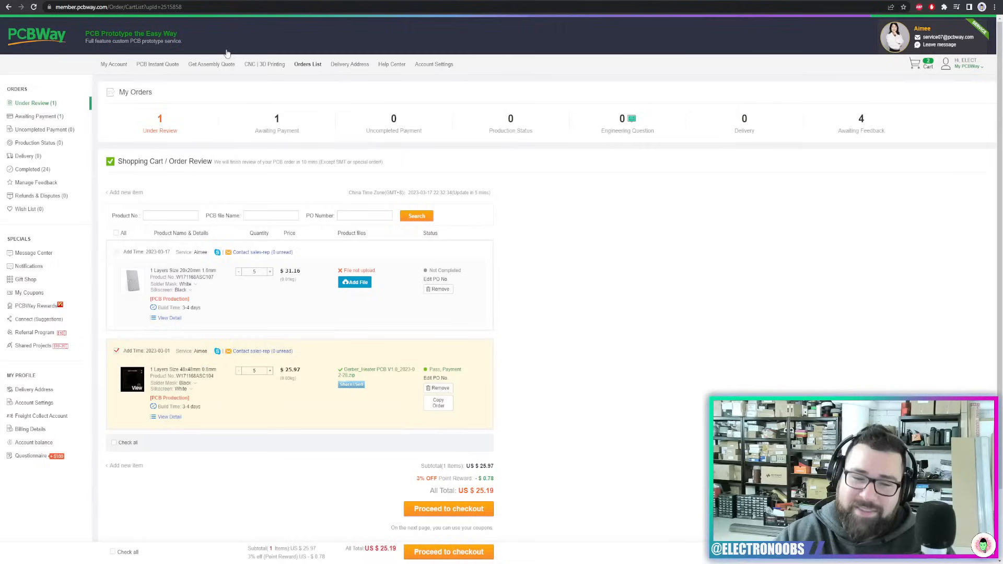
Return to the 20 x 20 mm quote, specify 5 pieces with Immersion gold(ENIG) finish, and calculate the price
{"action": "left_click", "coordinate": [8, 7]}
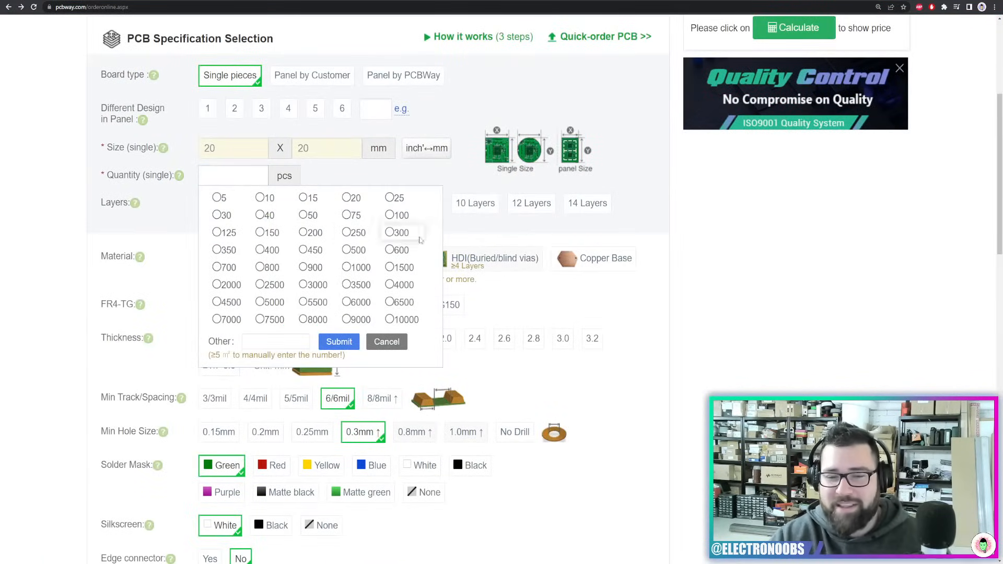
{"action": "left_click", "coordinate": [244, 199]}
{"action": "scroll", "coordinate": [601, 262], "scroll_direction": "down", "scroll_amount": 2}
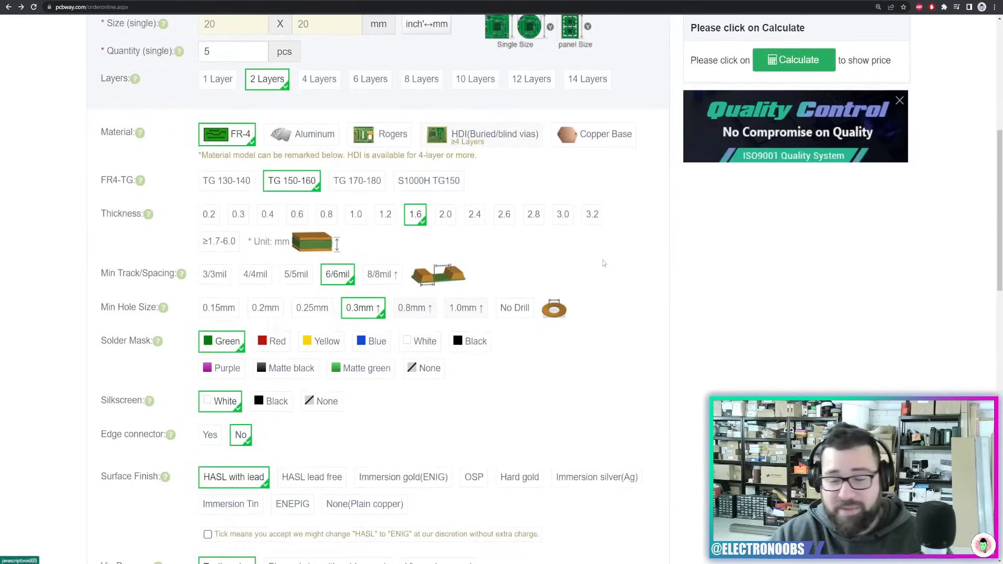
{"action": "scroll", "coordinate": [603, 263], "scroll_direction": "down", "scroll_amount": 5}
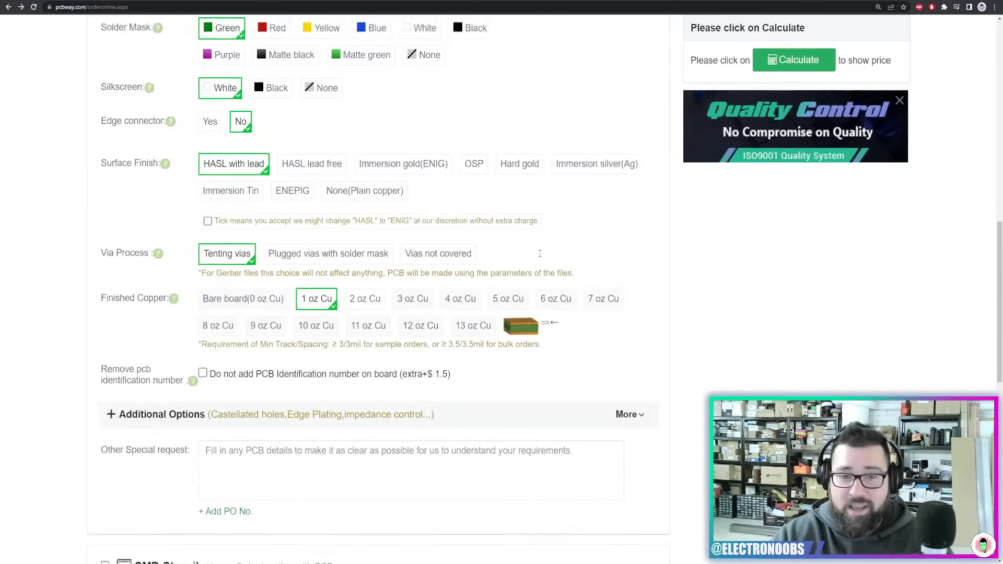
{"action": "scroll", "coordinate": [554, 260], "scroll_direction": "up", "scroll_amount": 1}
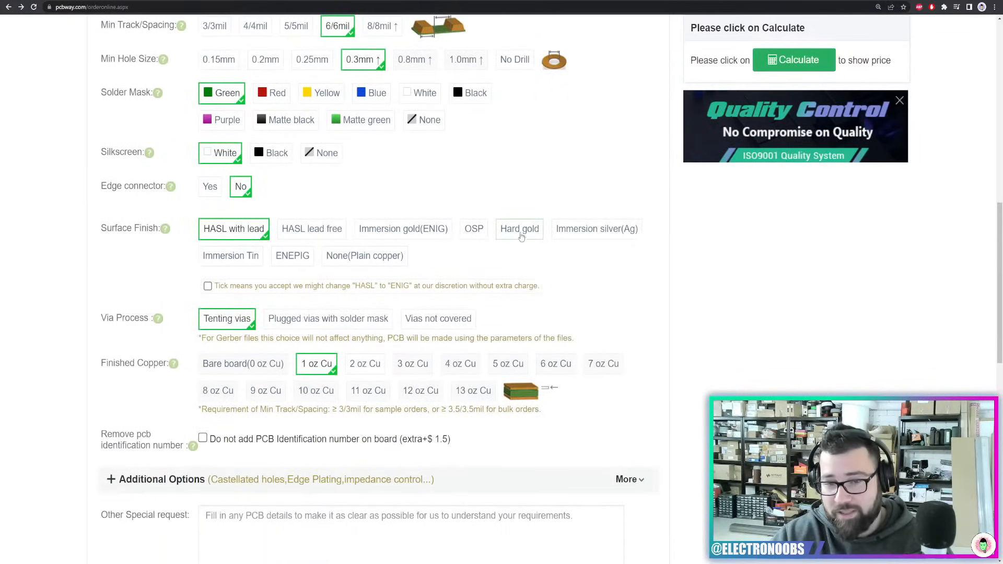
{"action": "left_click", "coordinate": [399, 230]}
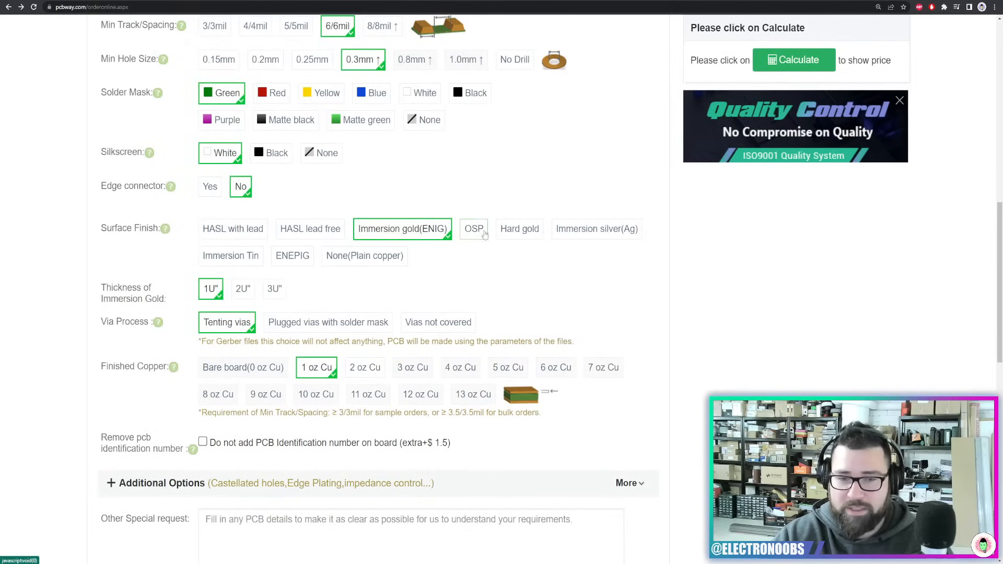
{"action": "left_click", "coordinate": [783, 60]}
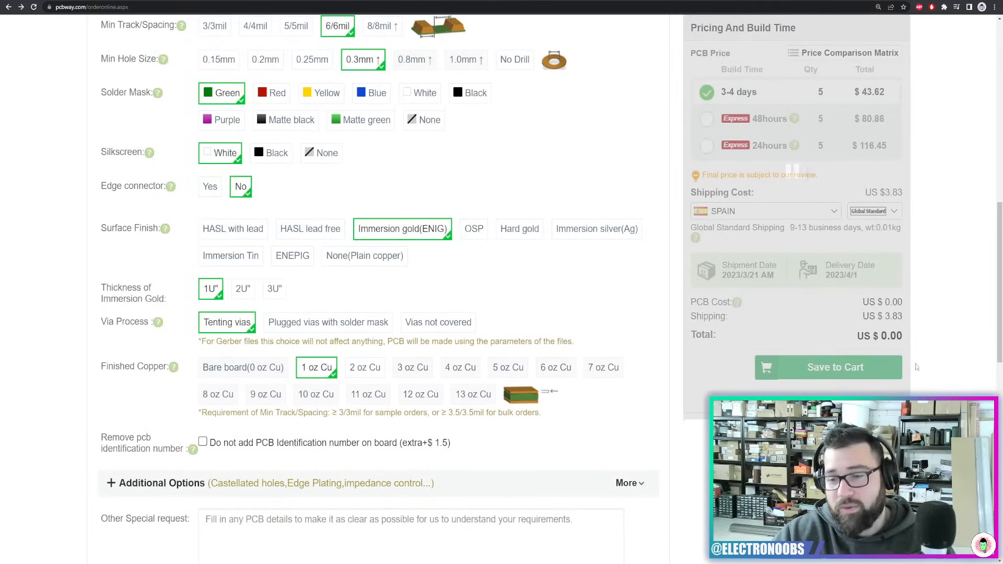
{"action": "left_click_drag", "start_coordinate": [882, 349], "coordinate": [914, 353]}
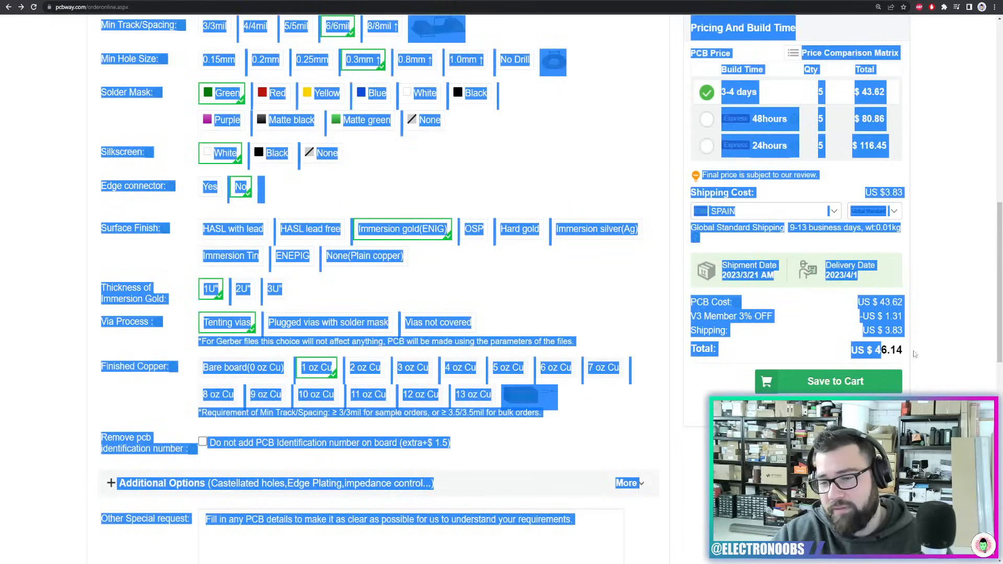
{"action": "left_click", "coordinate": [915, 352]}
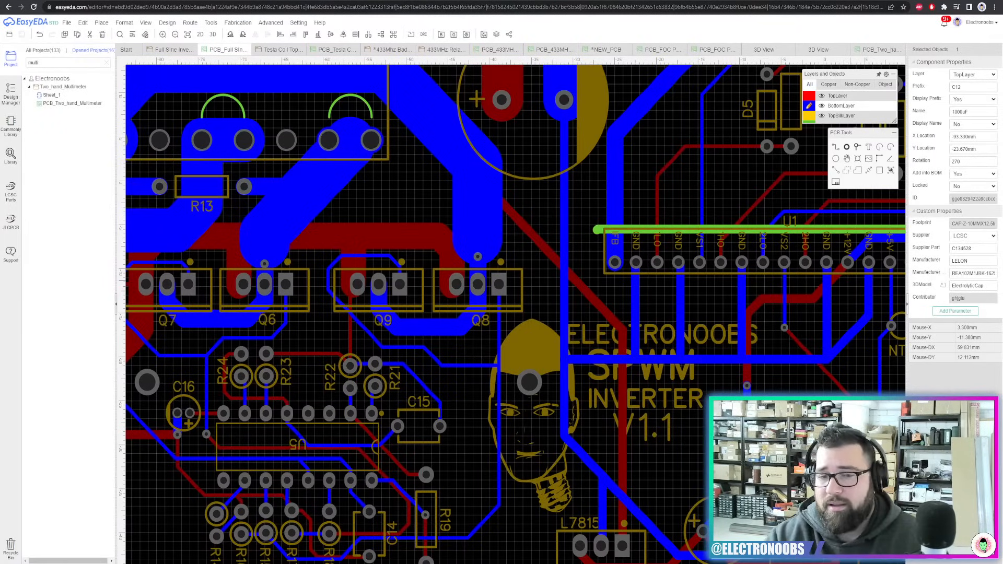
In EasyEDA, examine the sine inverter layout's wide 380V track and select capacitor C4
{"action": "scroll", "coordinate": [516, 206], "scroll_direction": "down", "scroll_amount": 5}
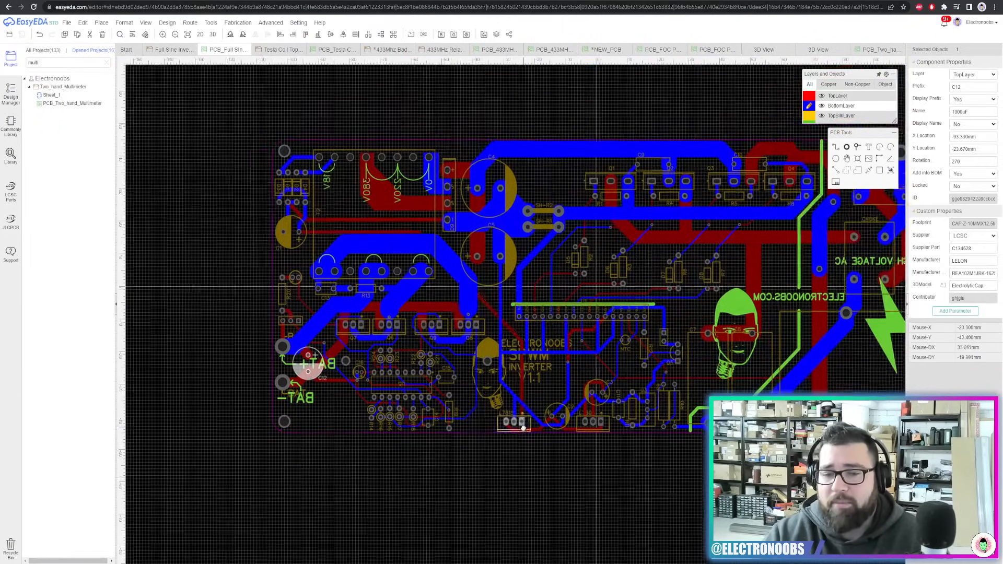
{"action": "right_click_drag", "start_coordinate": [604, 117], "coordinate": [568, 144]}
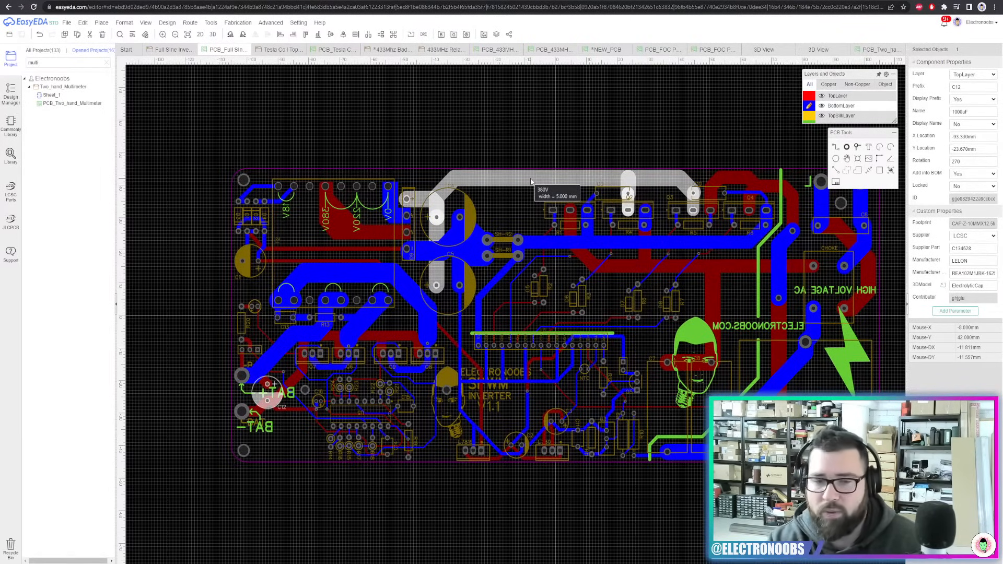
{"action": "scroll", "coordinate": [474, 153], "scroll_direction": "up", "scroll_amount": 4}
{"action": "left_click", "coordinate": [403, 274]}
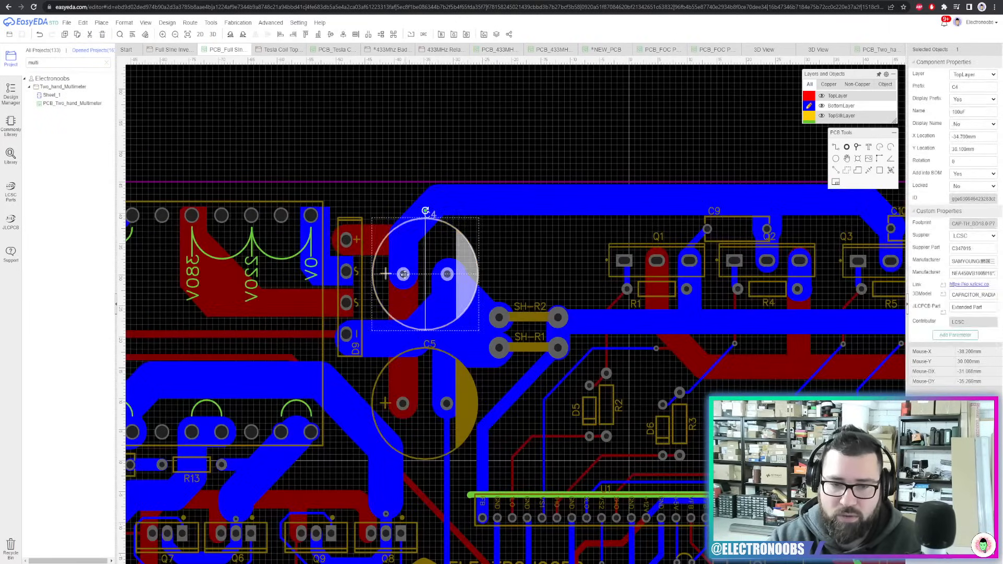
Select C4's positive pad and inspect the wide power tracks running from the Q1–Q4 transistors to the choke and C7/C8
{"action": "left_click", "coordinate": [404, 274]}
{"action": "scroll", "coordinate": [404, 274], "scroll_direction": "down", "scroll_amount": 5}
{"action": "scroll", "coordinate": [415, 217], "scroll_direction": "up", "scroll_amount": 8}
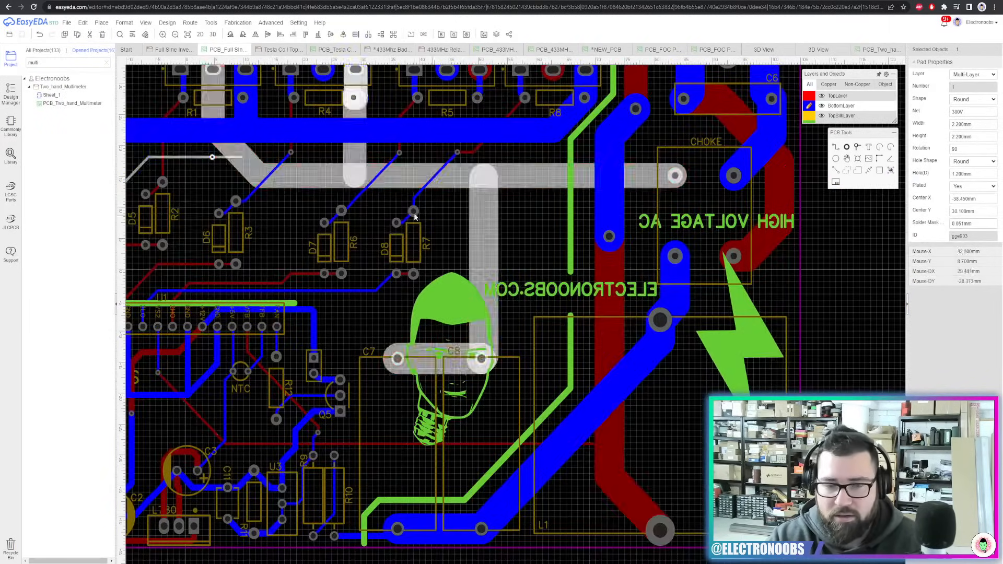
{"action": "scroll", "coordinate": [415, 216], "scroll_direction": "down", "scroll_amount": 3}
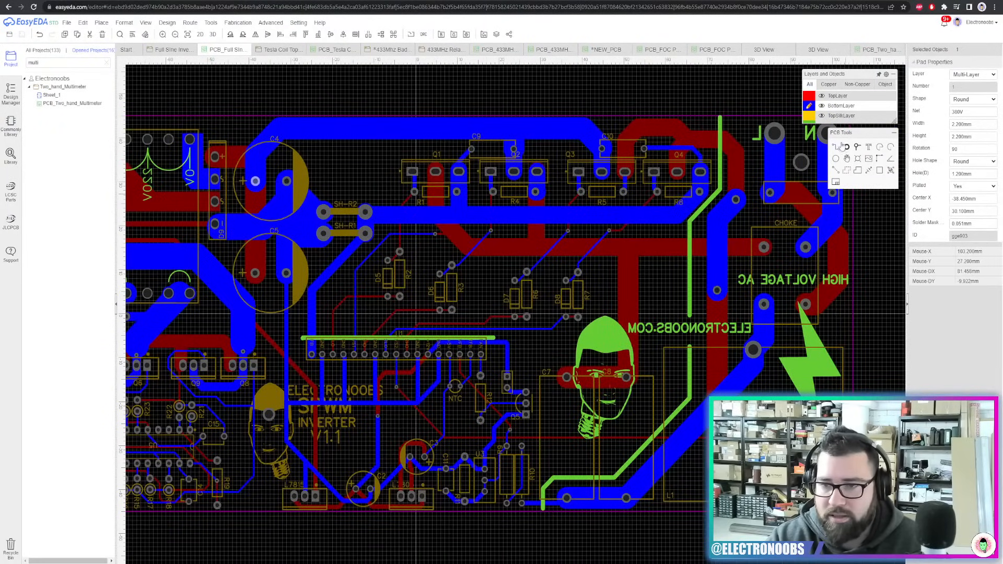
Route a trial track from C4's positive pad on BottomLayer, switch to TopLayer to continue it, and undo the routing
{"action": "left_click", "coordinate": [845, 147]}
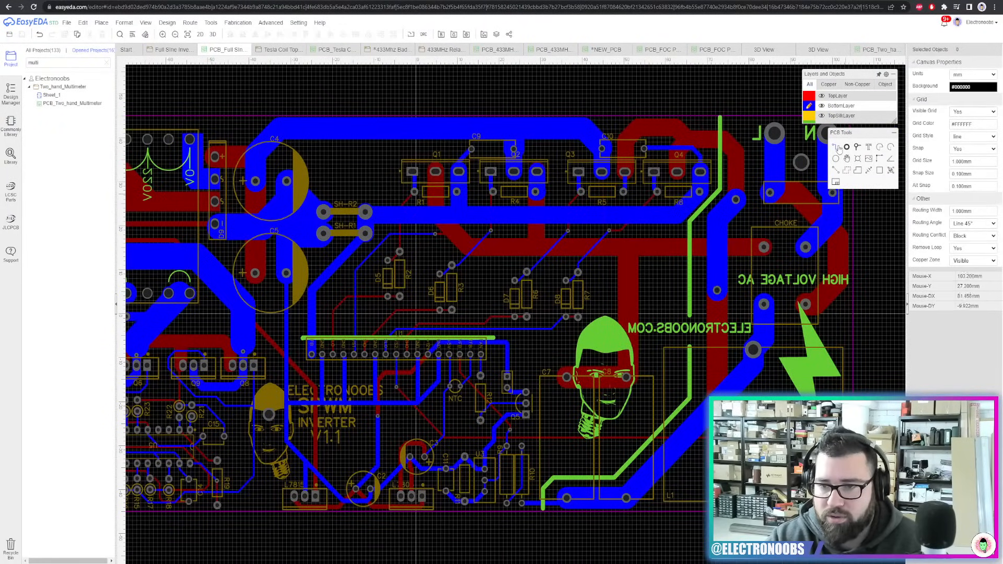
{"action": "left_click", "coordinate": [255, 181]}
{"action": "left_click", "coordinate": [361, 162]}
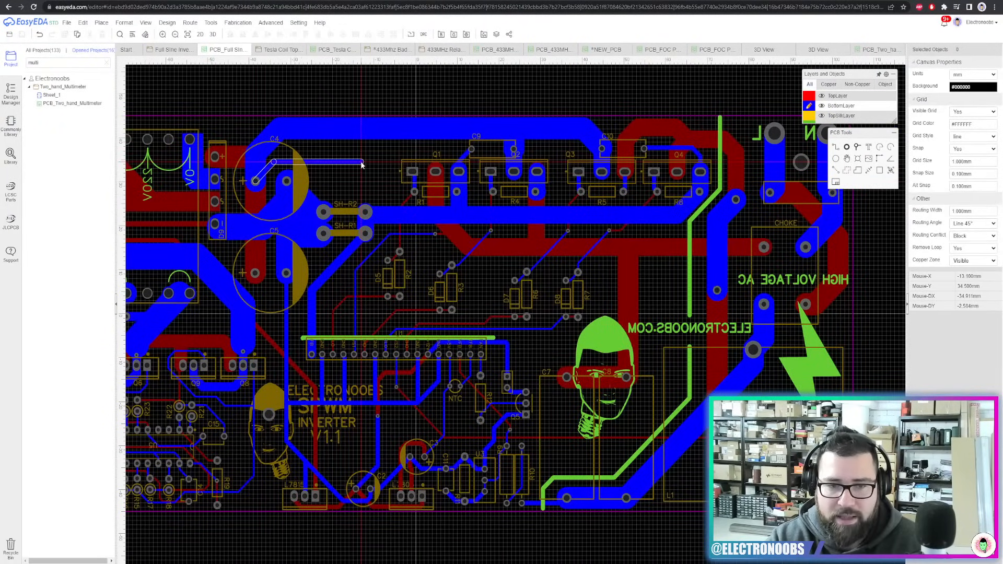
{"action": "left_click", "coordinate": [809, 97]}
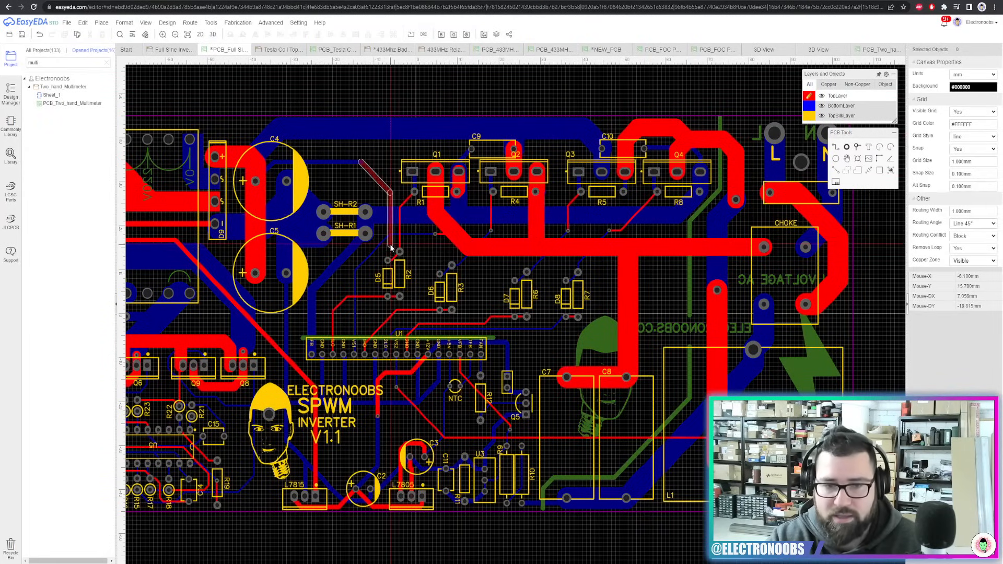
{"action": "right_click", "coordinate": [377, 257]}
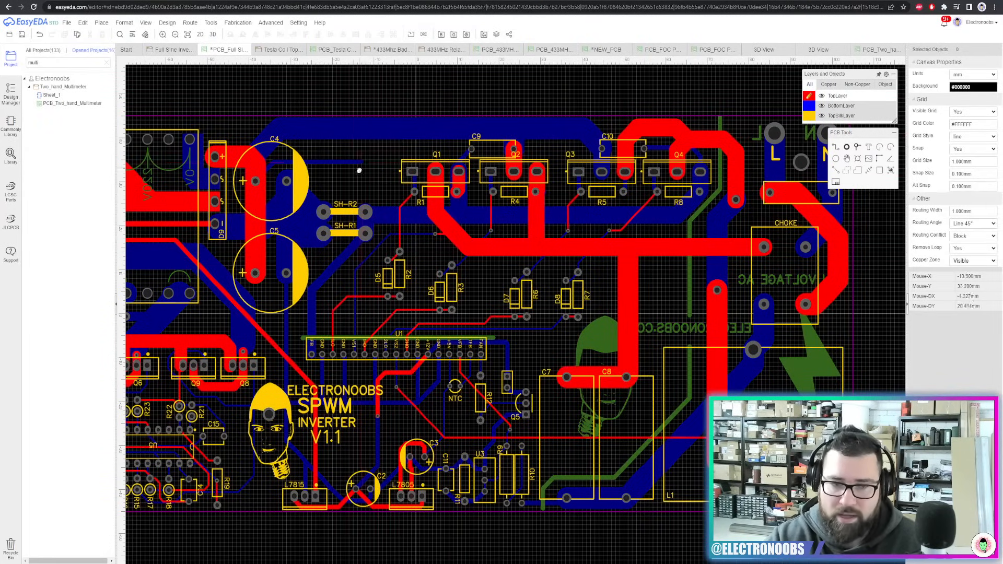
{"action": "scroll", "coordinate": [360, 170], "scroll_direction": "up", "scroll_amount": 1}
{"action": "key", "text": "ctrl+z"}
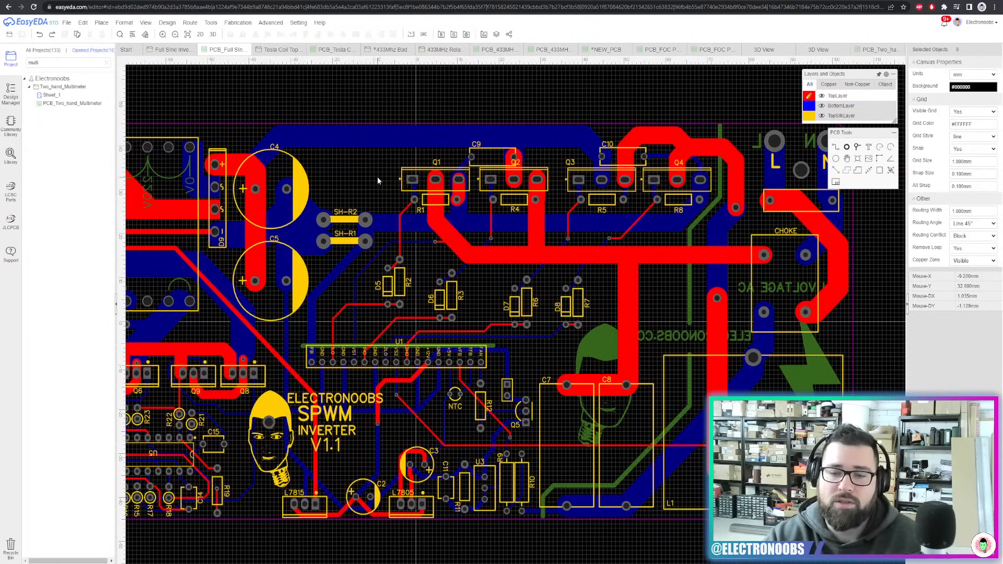
{"action": "scroll", "coordinate": [377, 178], "scroll_direction": "down", "scroll_amount": 3}
{"action": "right_click_drag", "start_coordinate": [367, 175], "coordinate": [495, 187]}
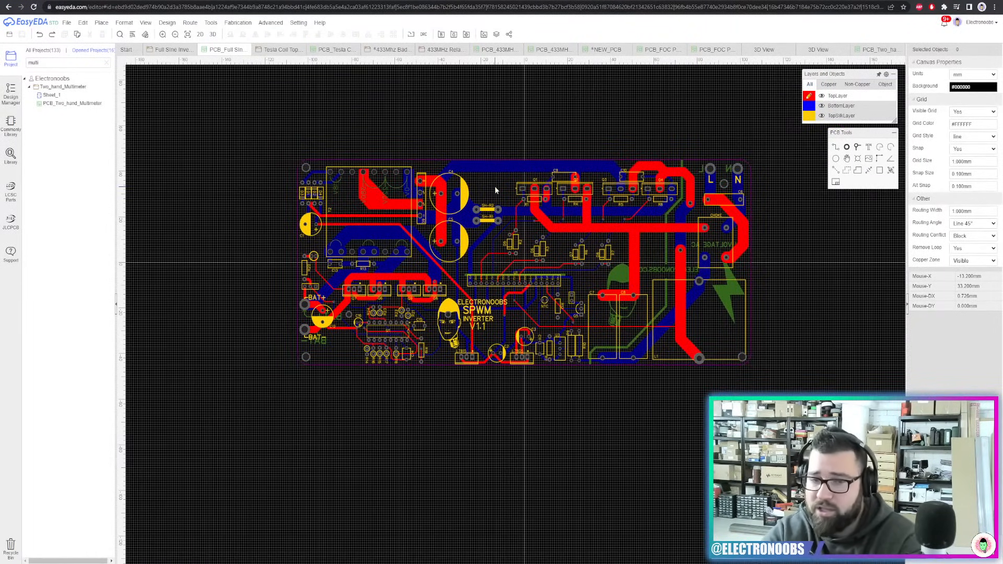
{"action": "scroll", "coordinate": [485, 184], "scroll_direction": "up", "scroll_amount": 2}
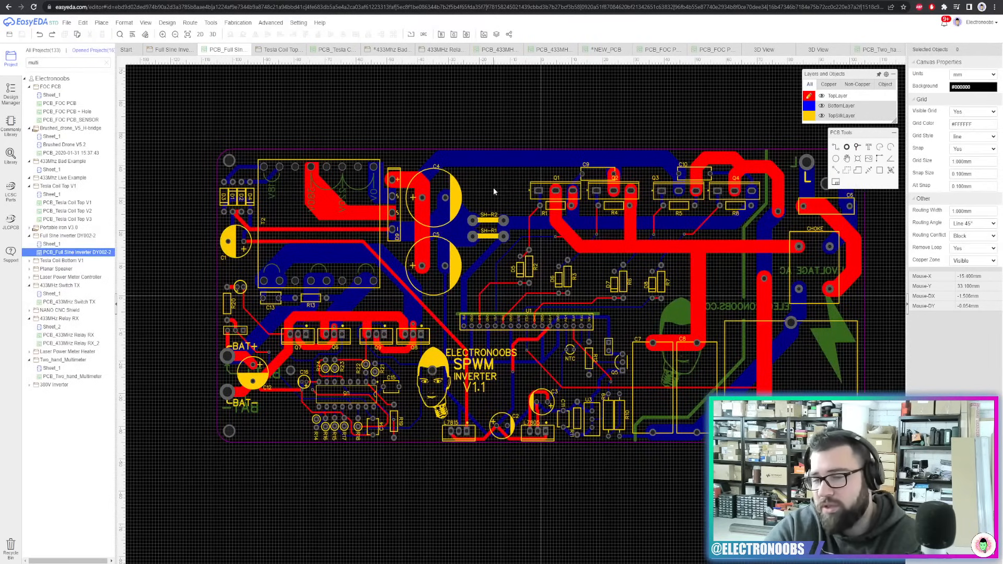